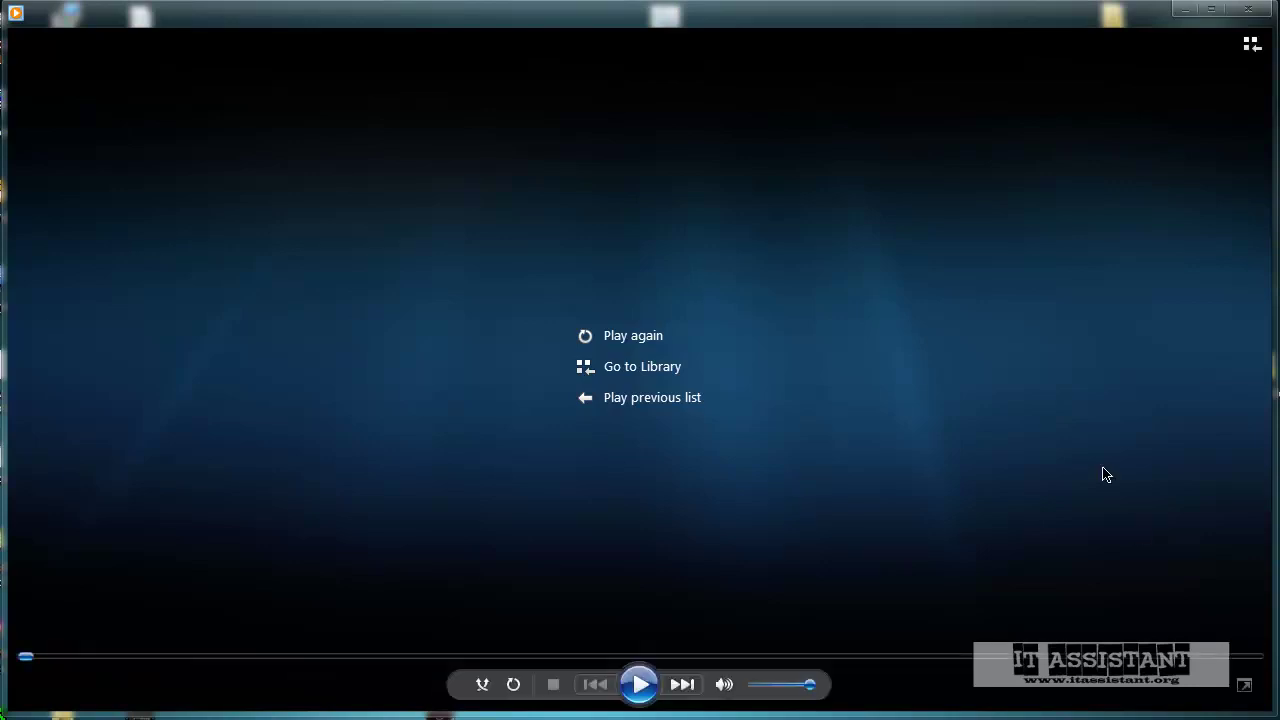
# - Play the iphone preview video in the media player
pyautogui.click(639, 686)
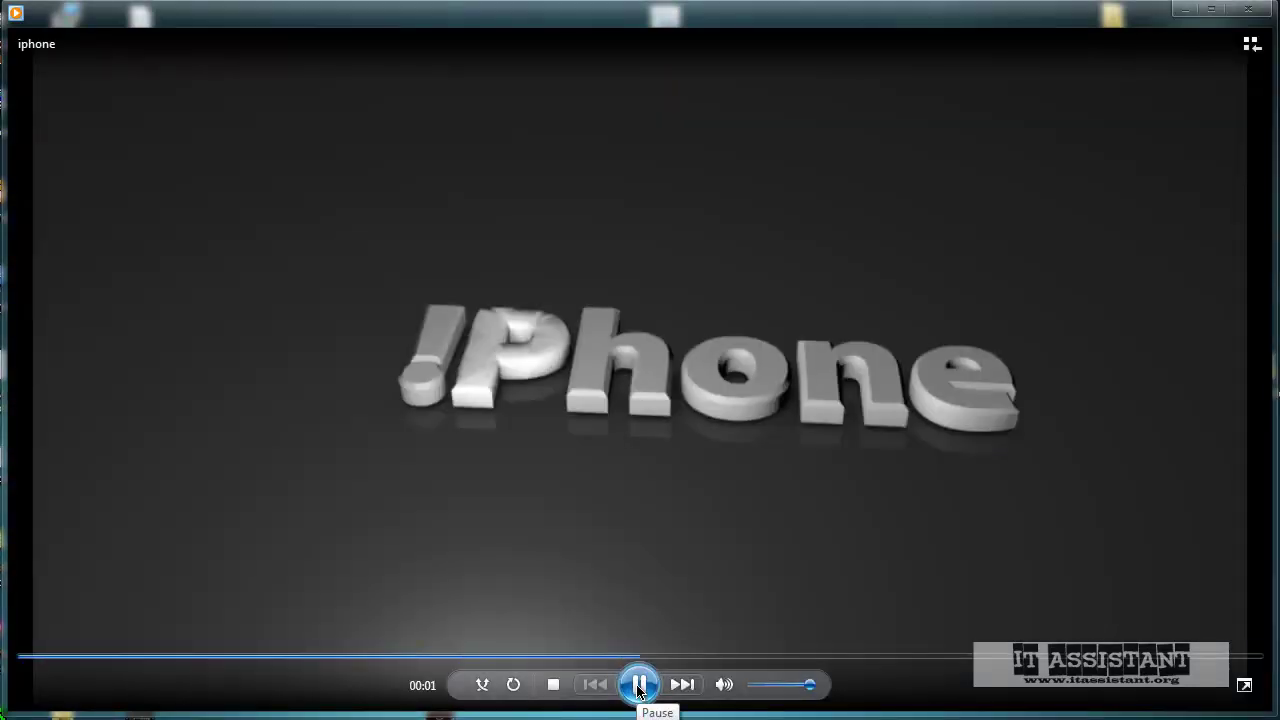
pyautogui.click(639, 686)
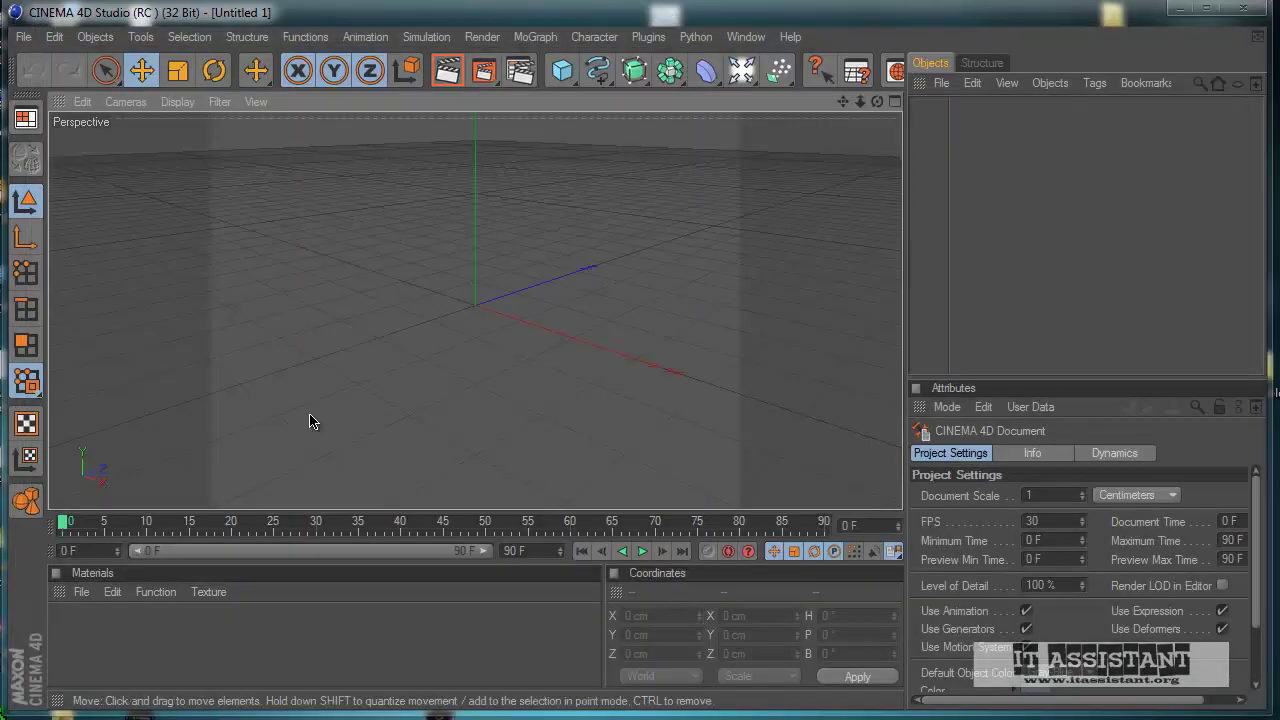
pyautogui.click(23, 37)
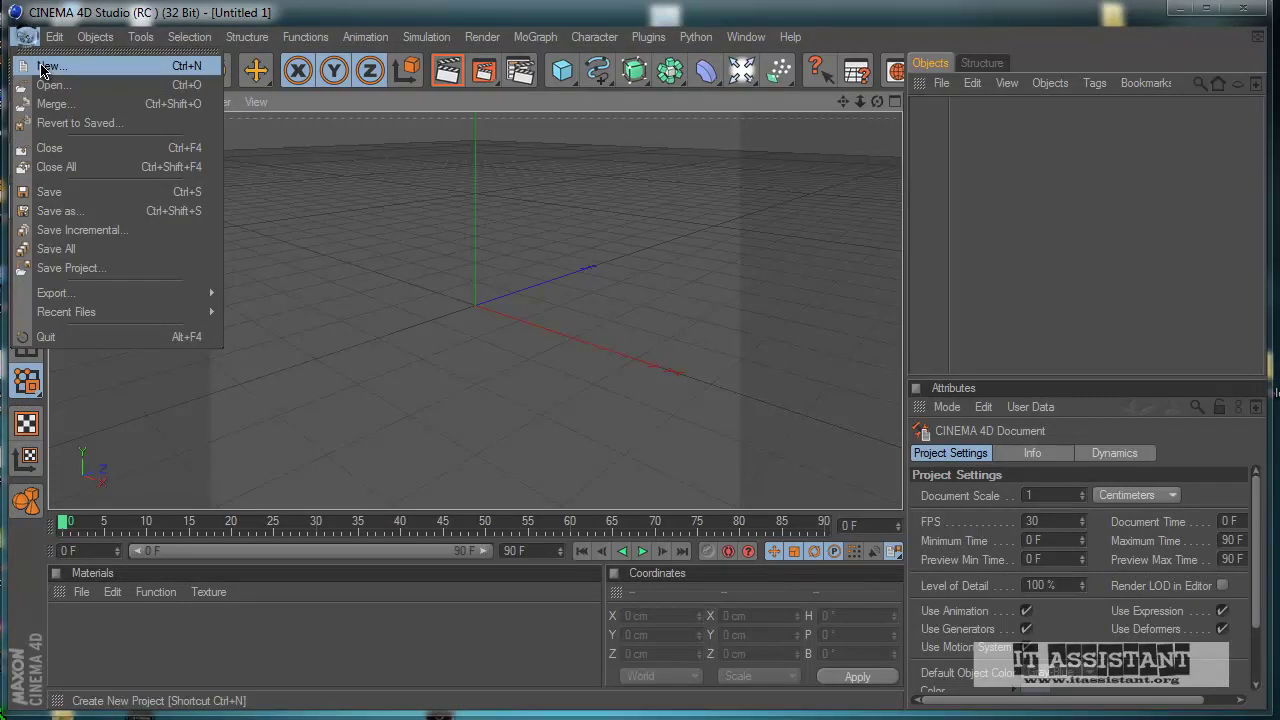
pyautogui.moveTo(365, 37)
pyautogui.click(465, 11)
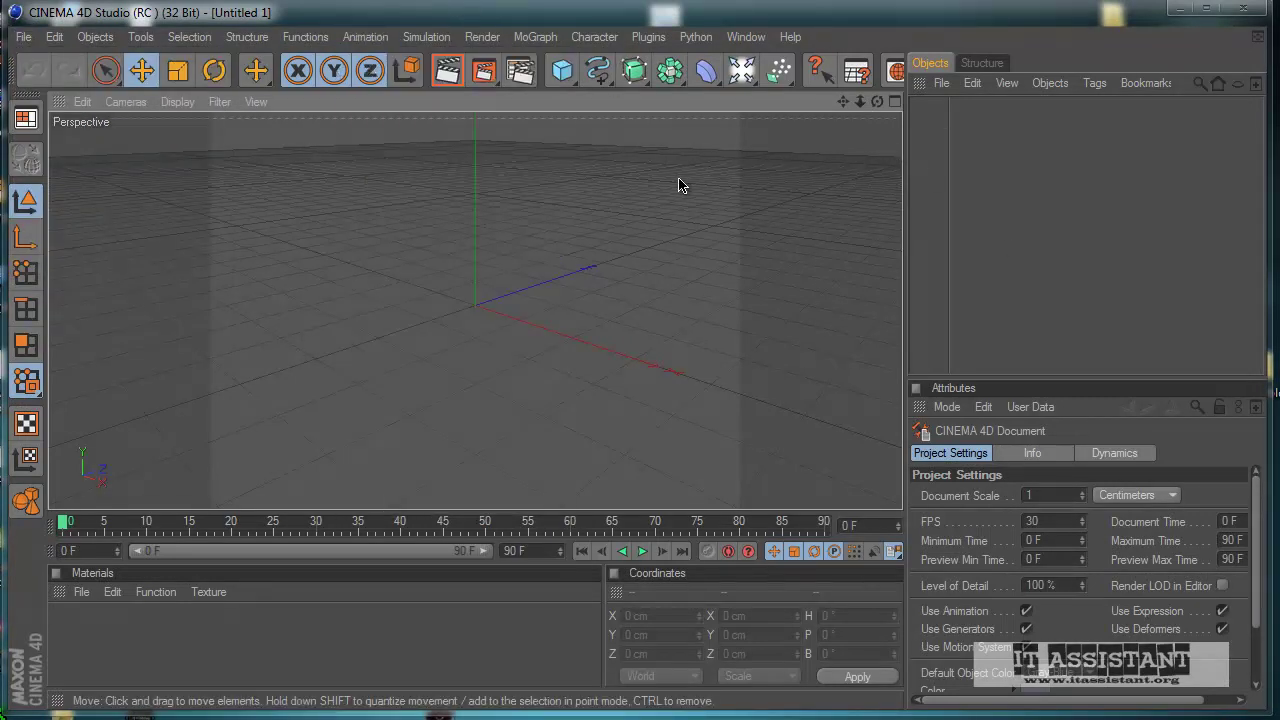
# - In the render settings, apply the HDV/HDTV 720 25 output preset and set the frame range to All Frames
pyautogui.click(480, 37)
pyautogui.click(527, 236)
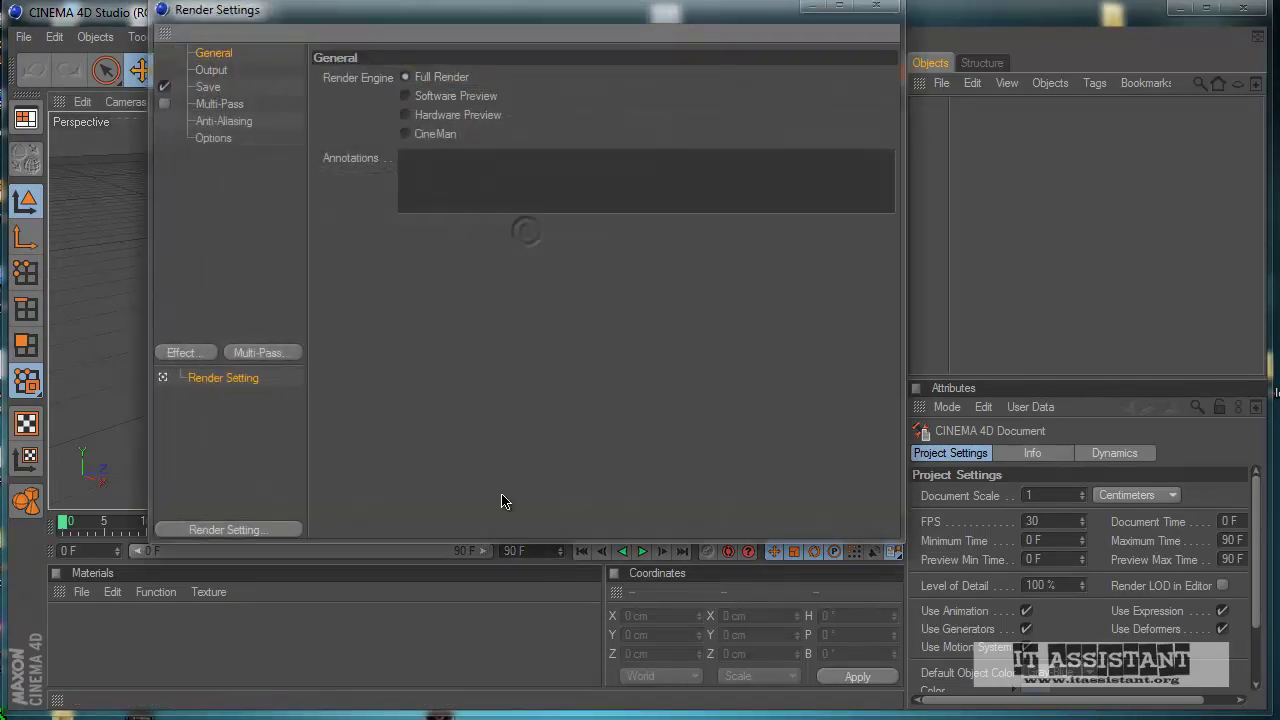
pyautogui.moveTo(481, 14); pyautogui.dragTo(490, 61)
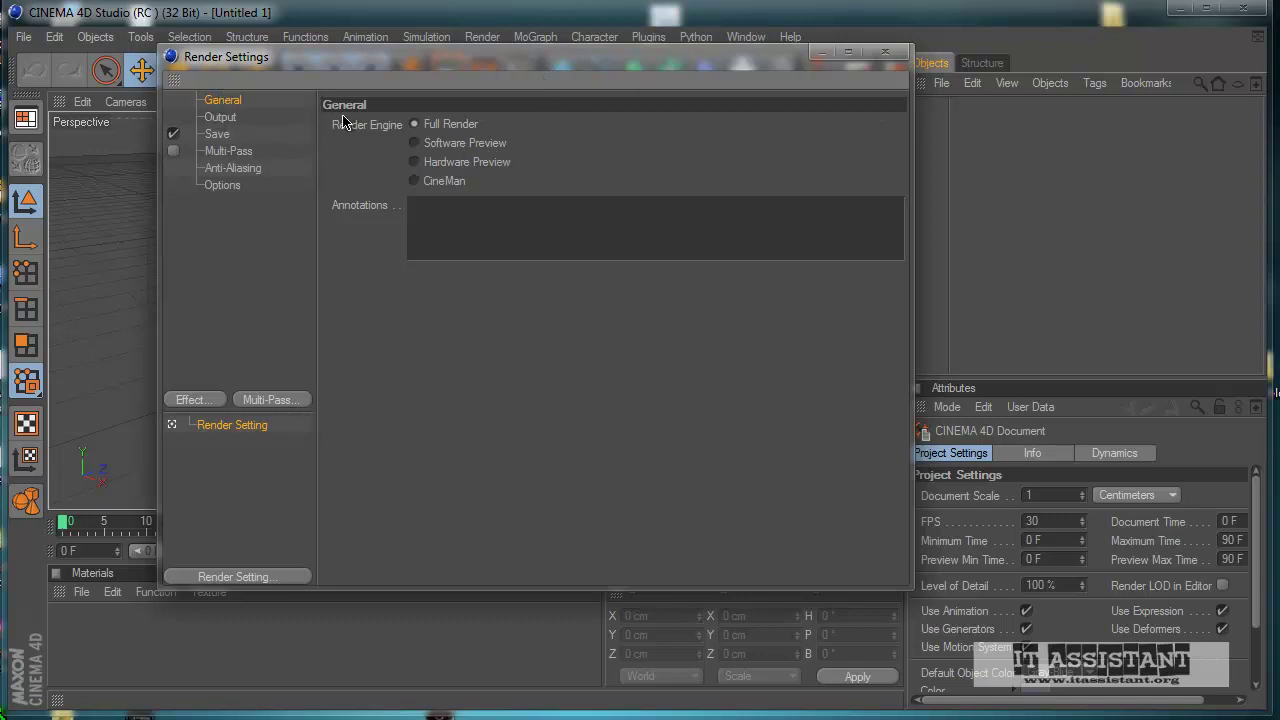
pyautogui.moveTo(497, 61); pyautogui.dragTo(487, 52)
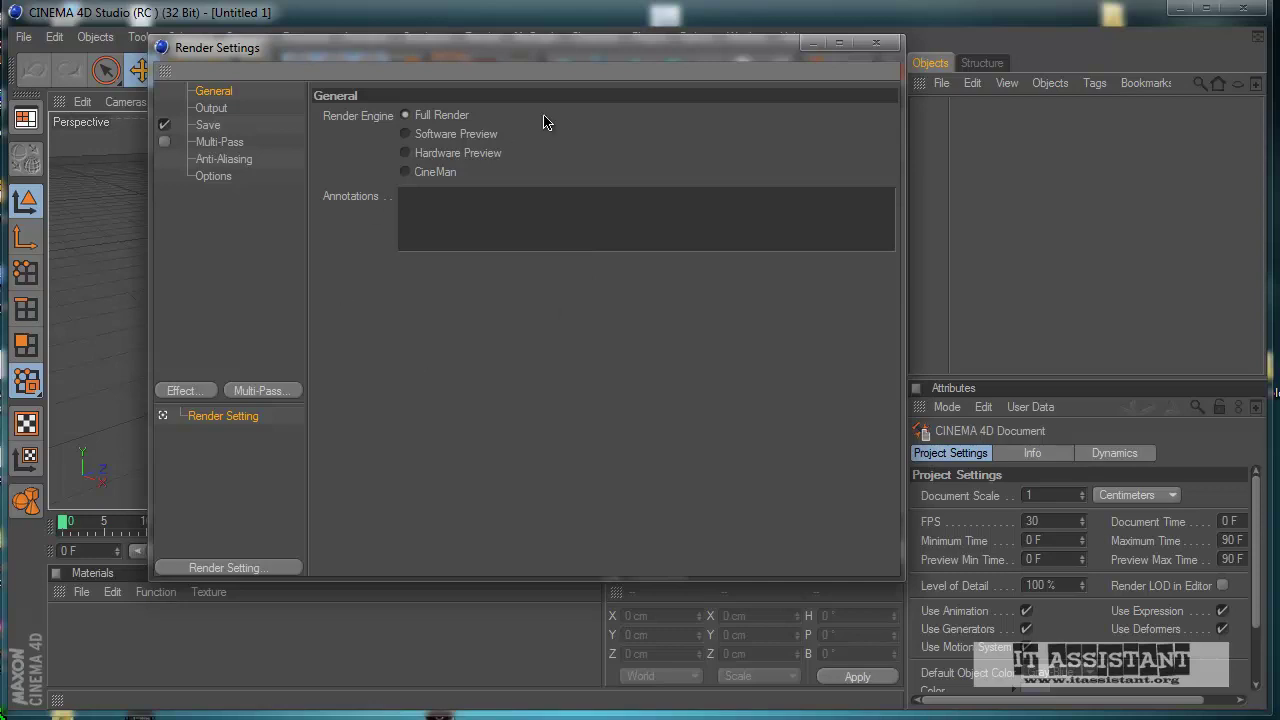
pyautogui.moveTo(500, 60); pyautogui.dragTo(536, 60)
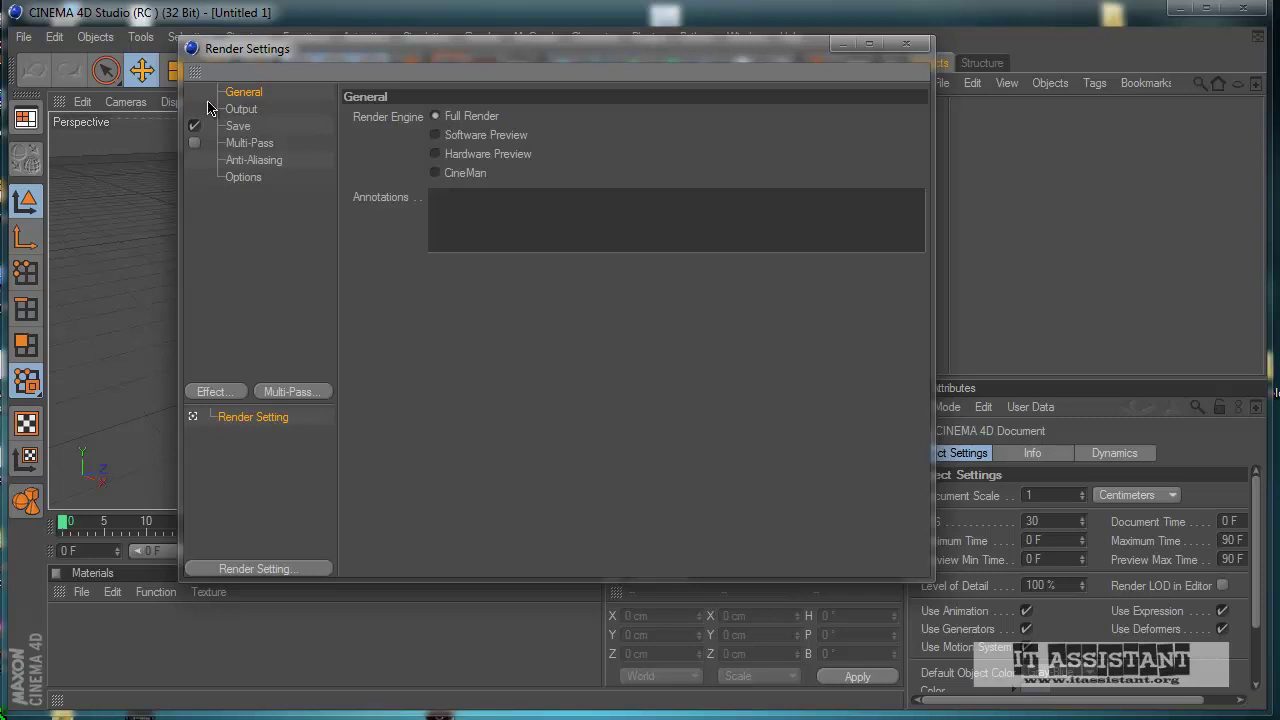
pyautogui.click(244, 108)
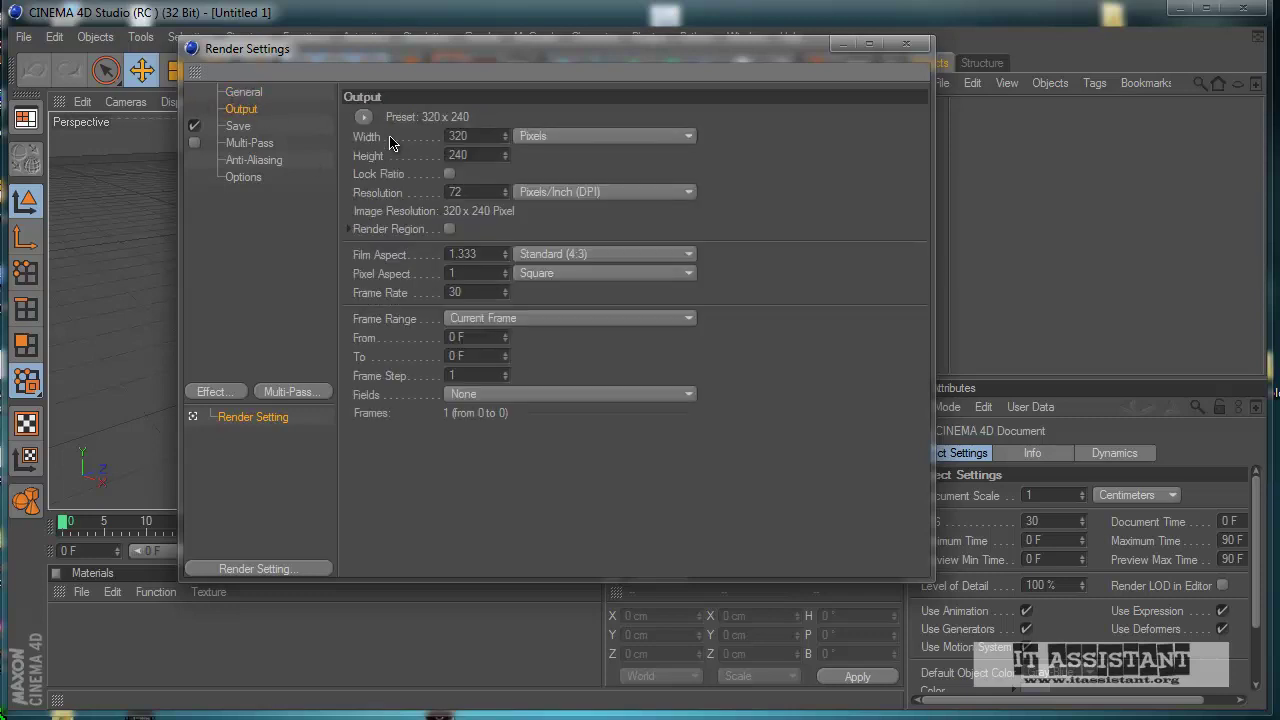
pyautogui.click(363, 117)
pyautogui.moveTo(436, 177)
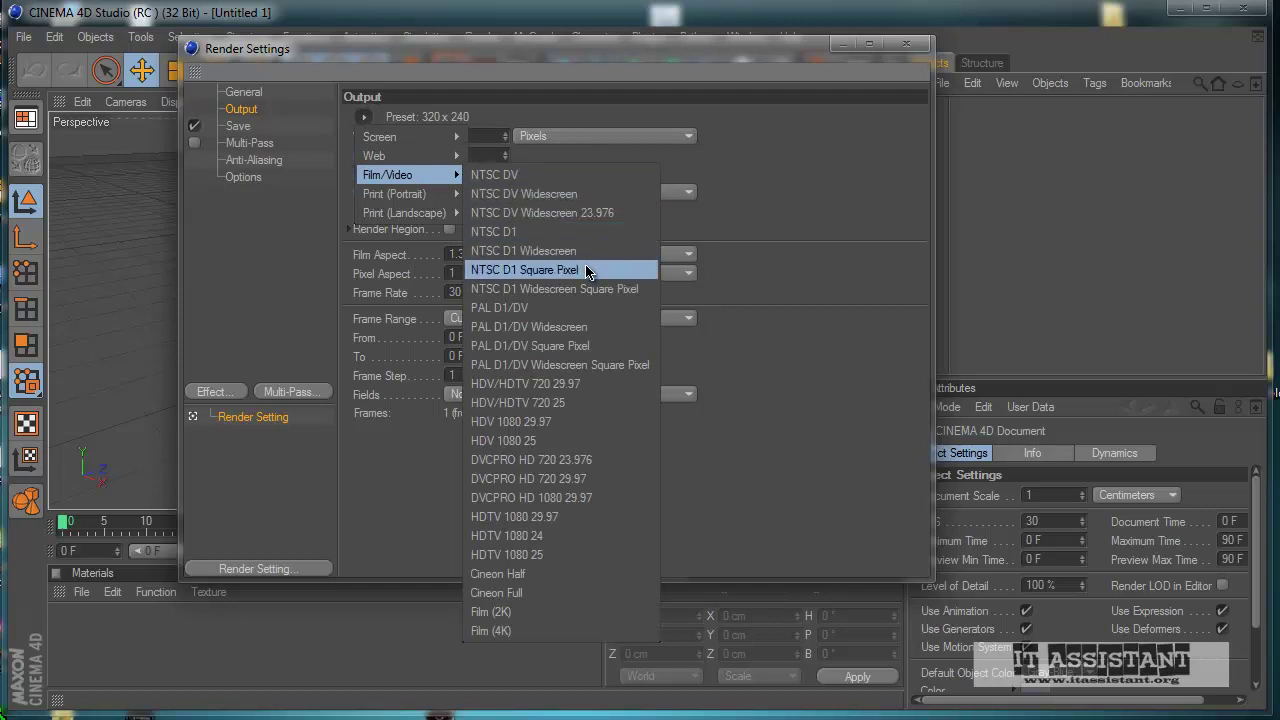
pyautogui.click(563, 404)
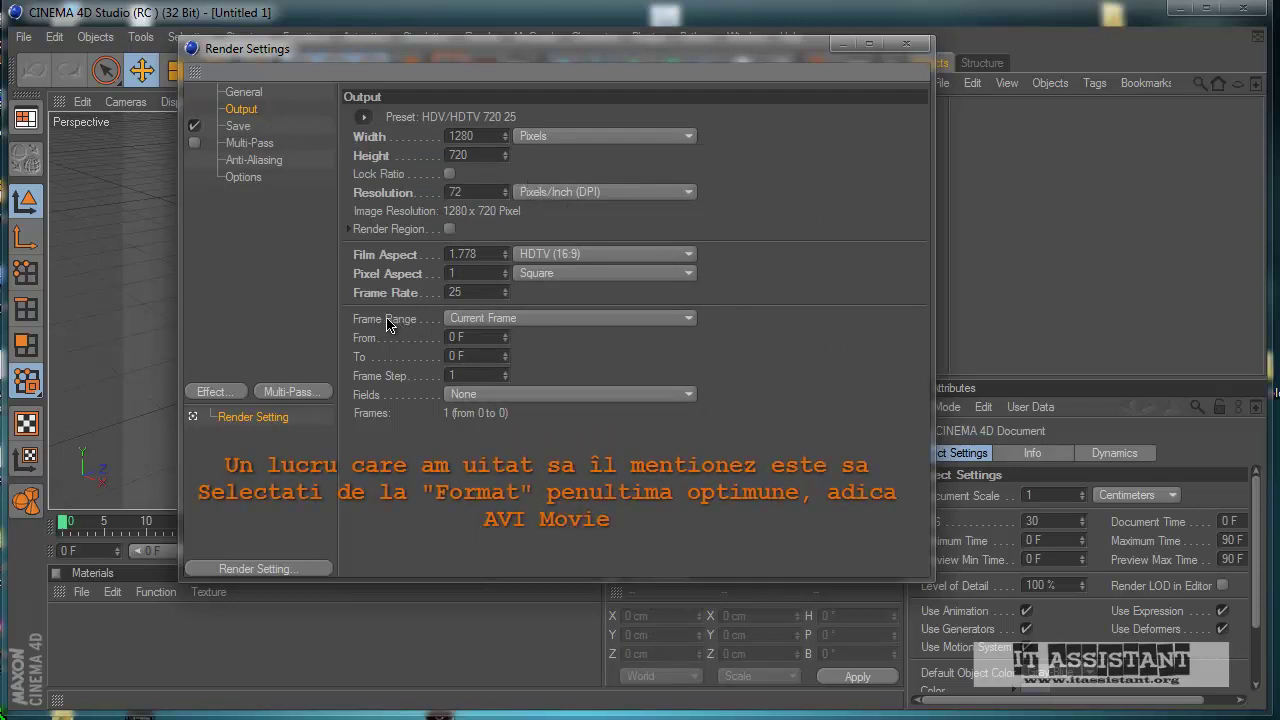
pyautogui.click(483, 318)
pyautogui.click(486, 374)
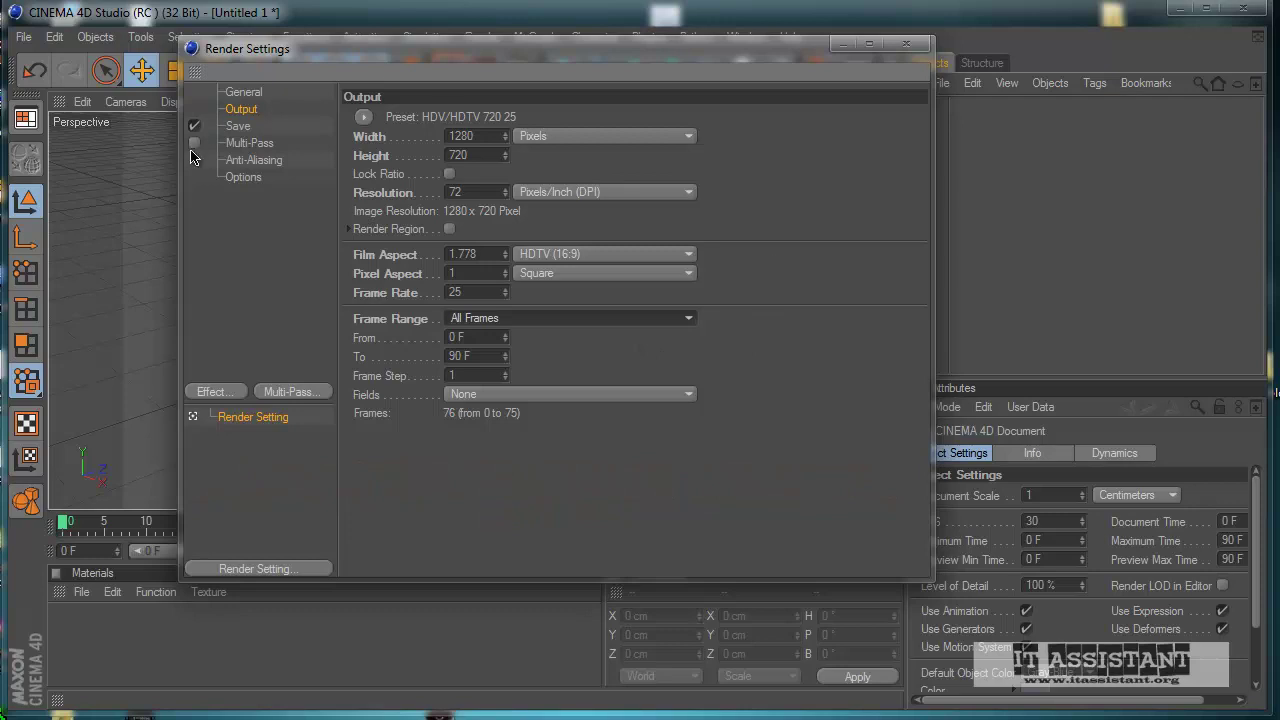
# - Set the render's save location to a file named iphone on the Desktop
pyautogui.click(240, 126)
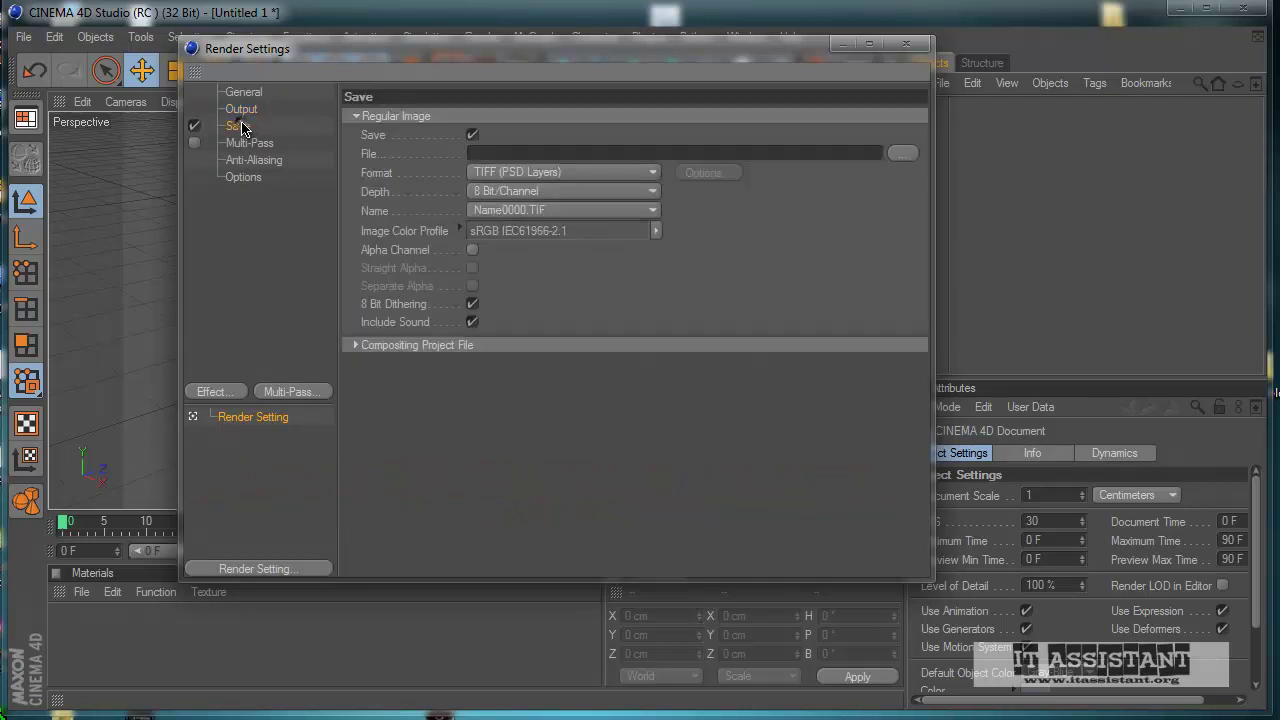
pyautogui.click(902, 153)
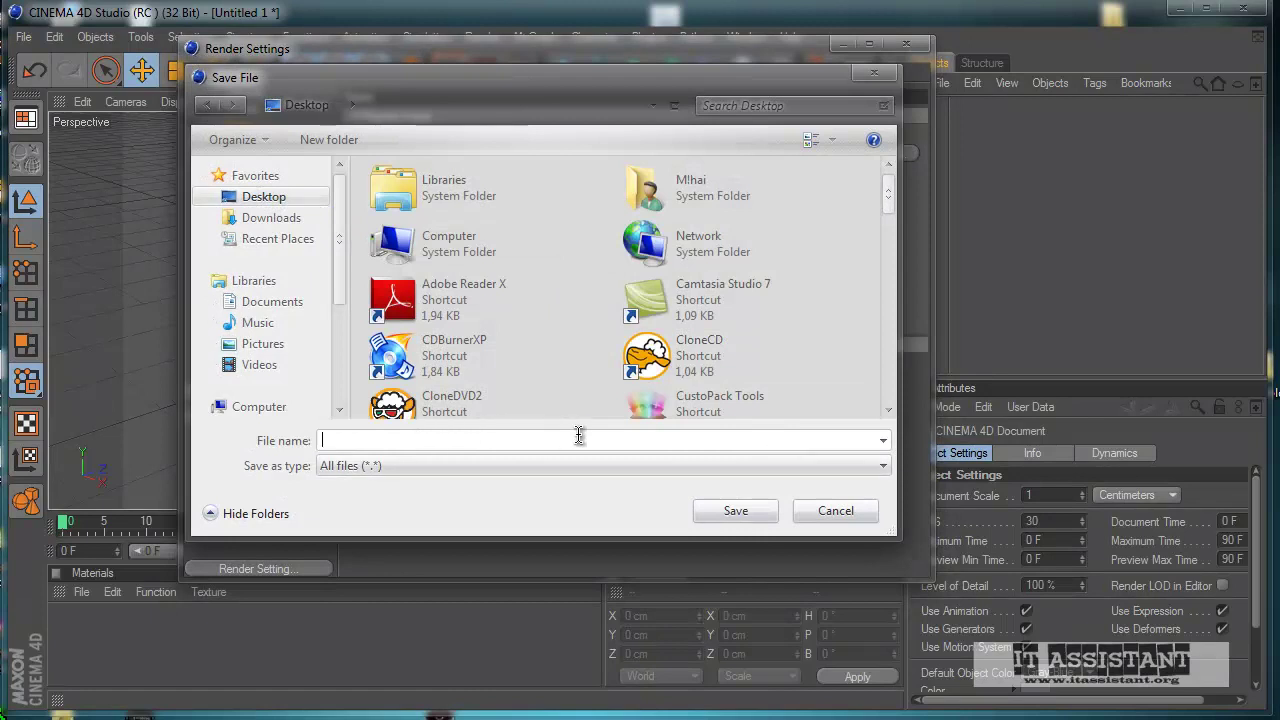
pyautogui.write('iphone')
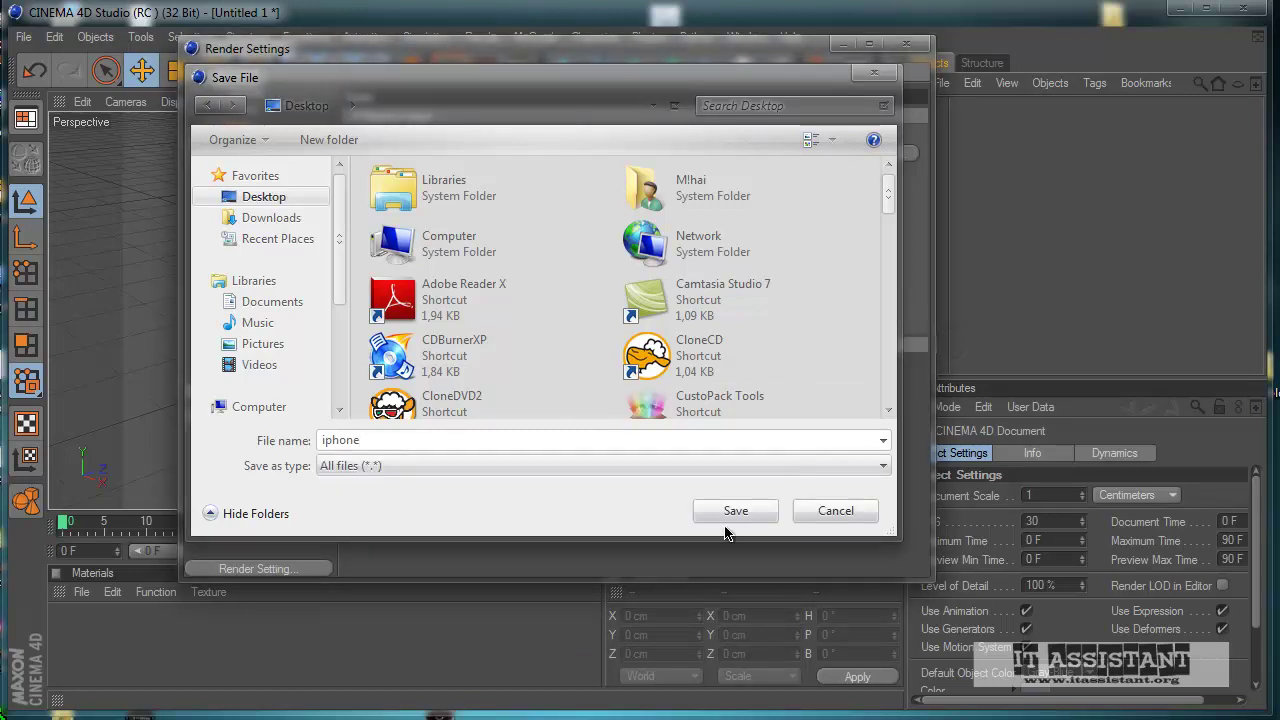
pyautogui.click(728, 514)
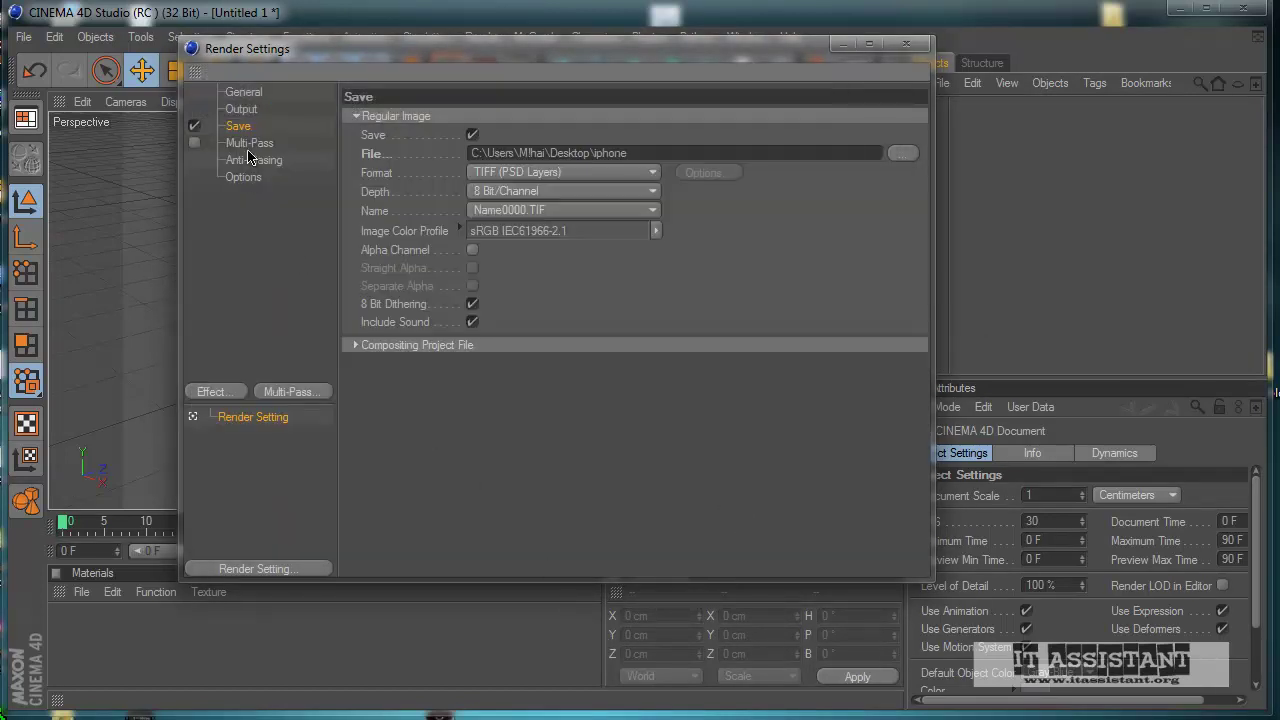
# - Set the render anti-aliasing to Best, check the render options and close the render settings
pyautogui.click(252, 146)
pyautogui.click(254, 161)
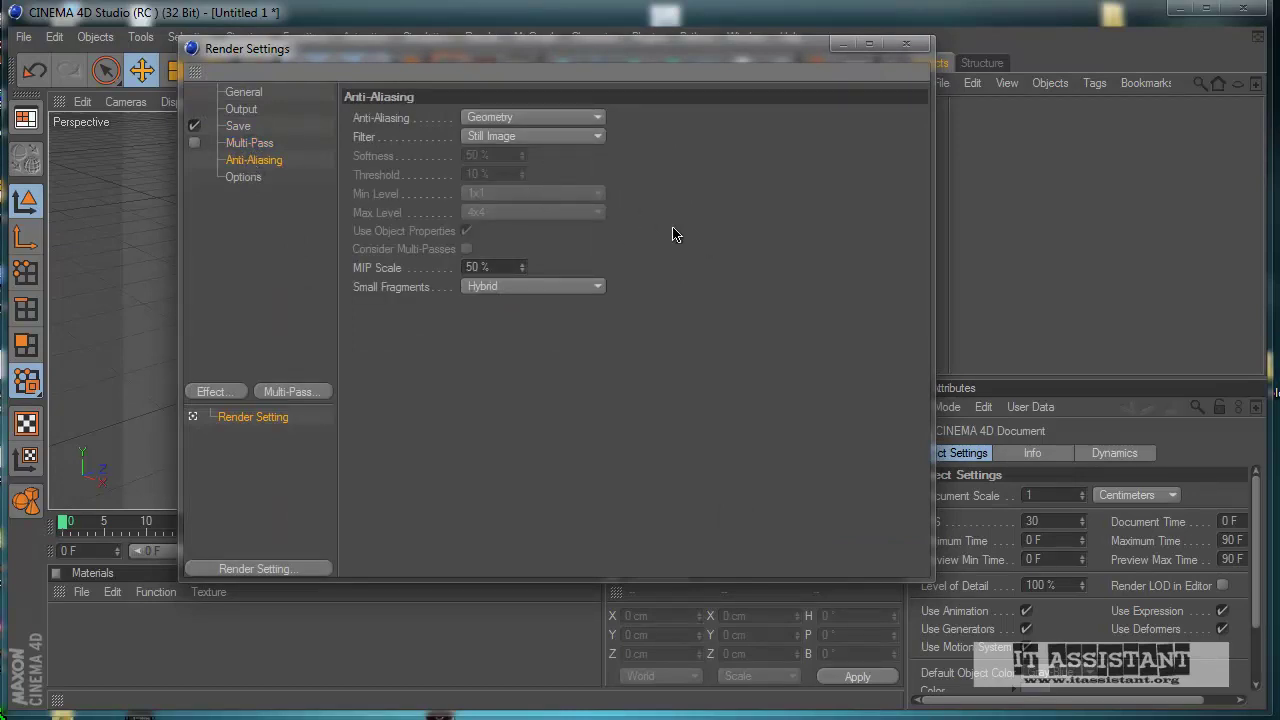
pyautogui.click(597, 122)
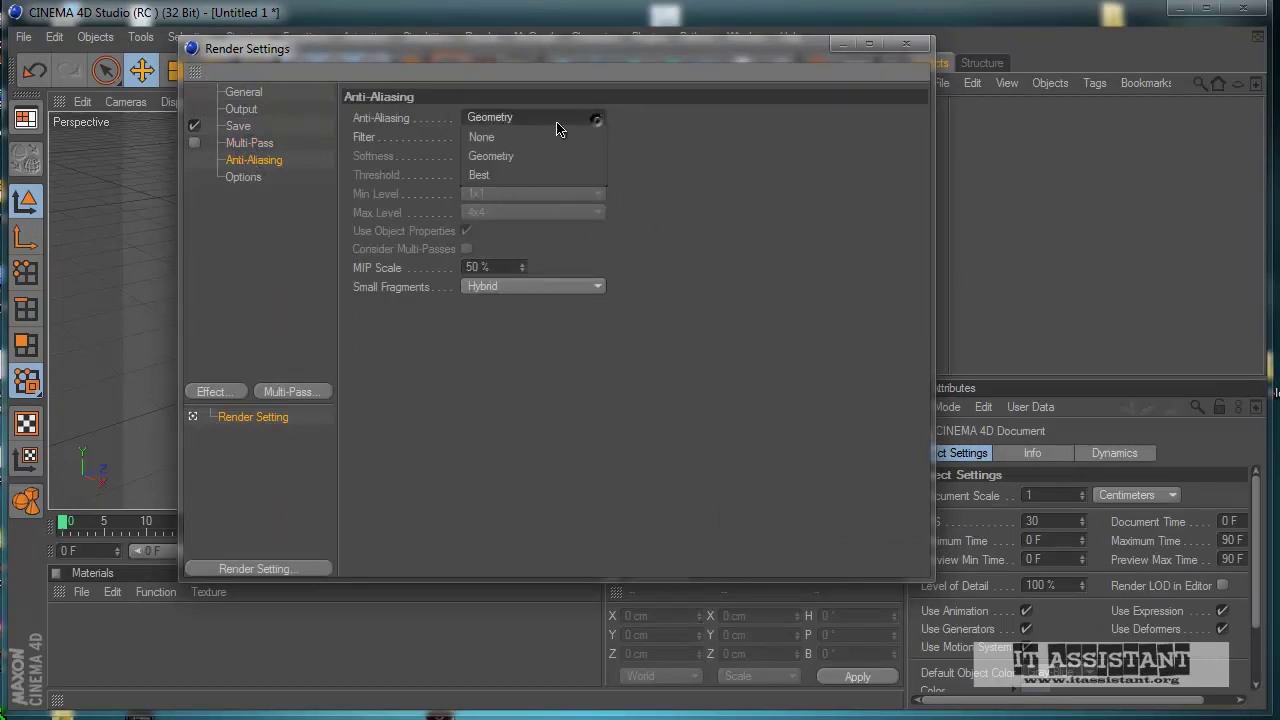
pyautogui.click(545, 177)
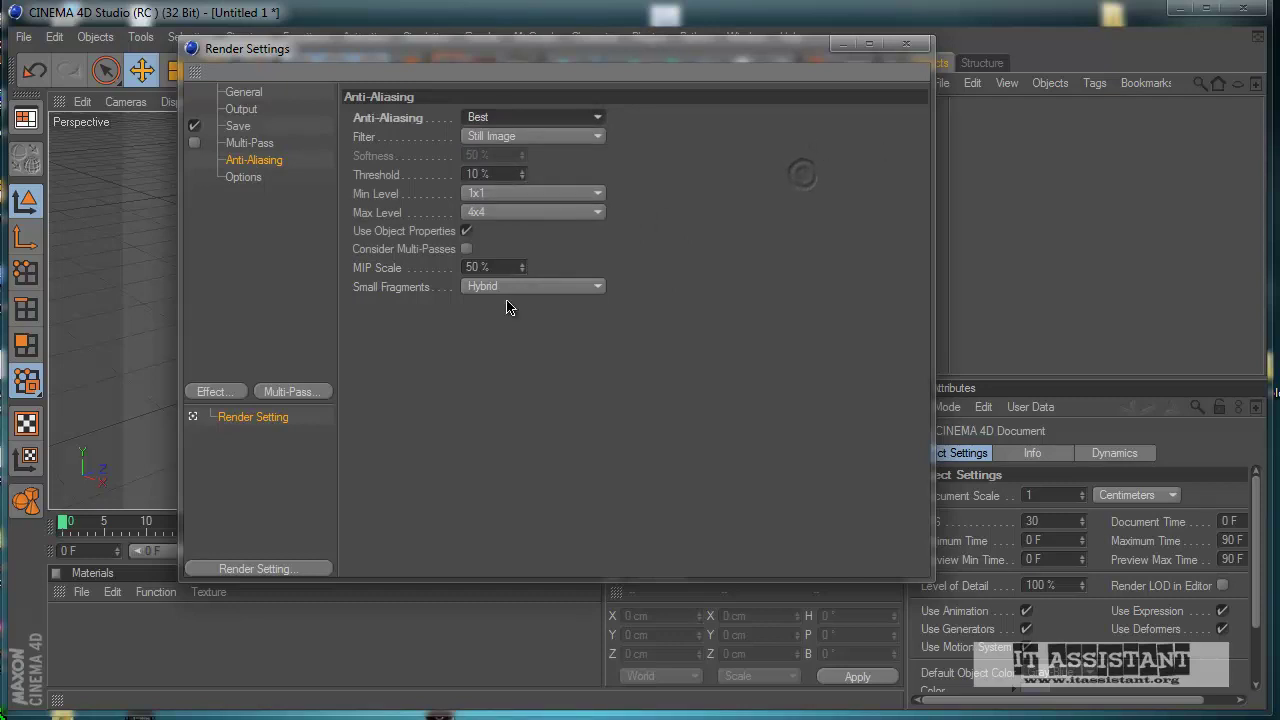
pyautogui.click(238, 184)
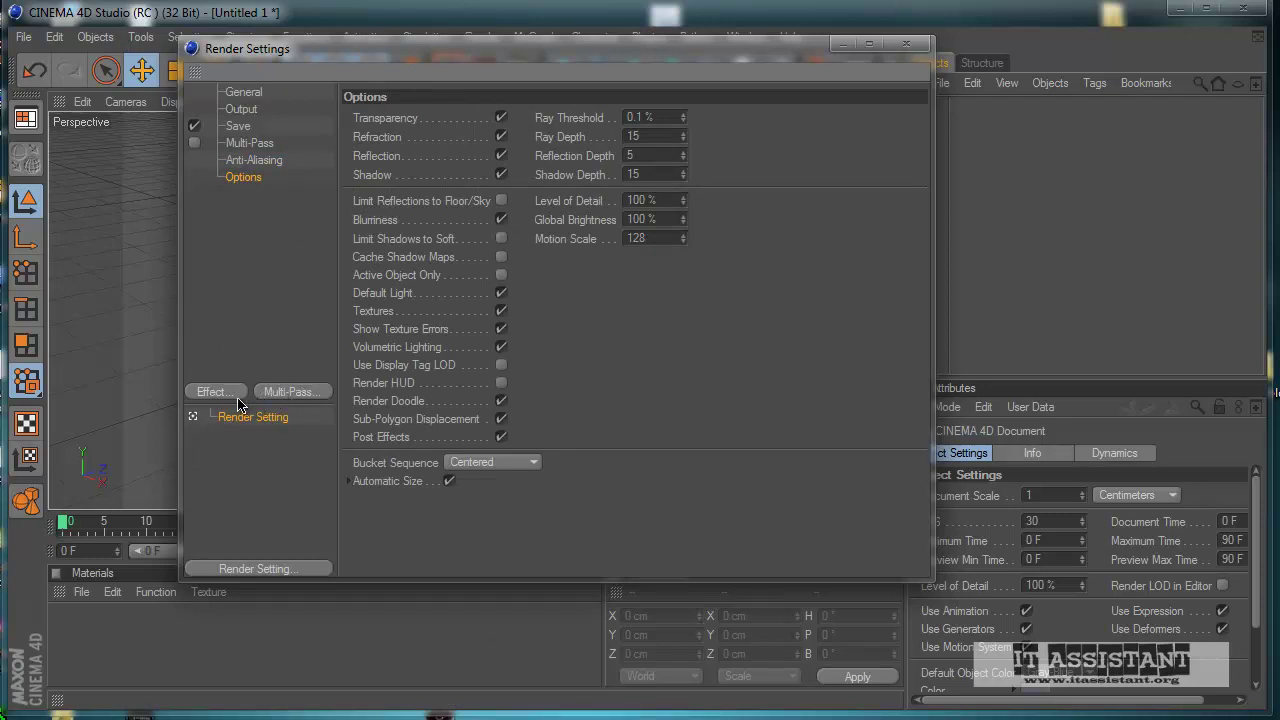
pyautogui.click(907, 45)
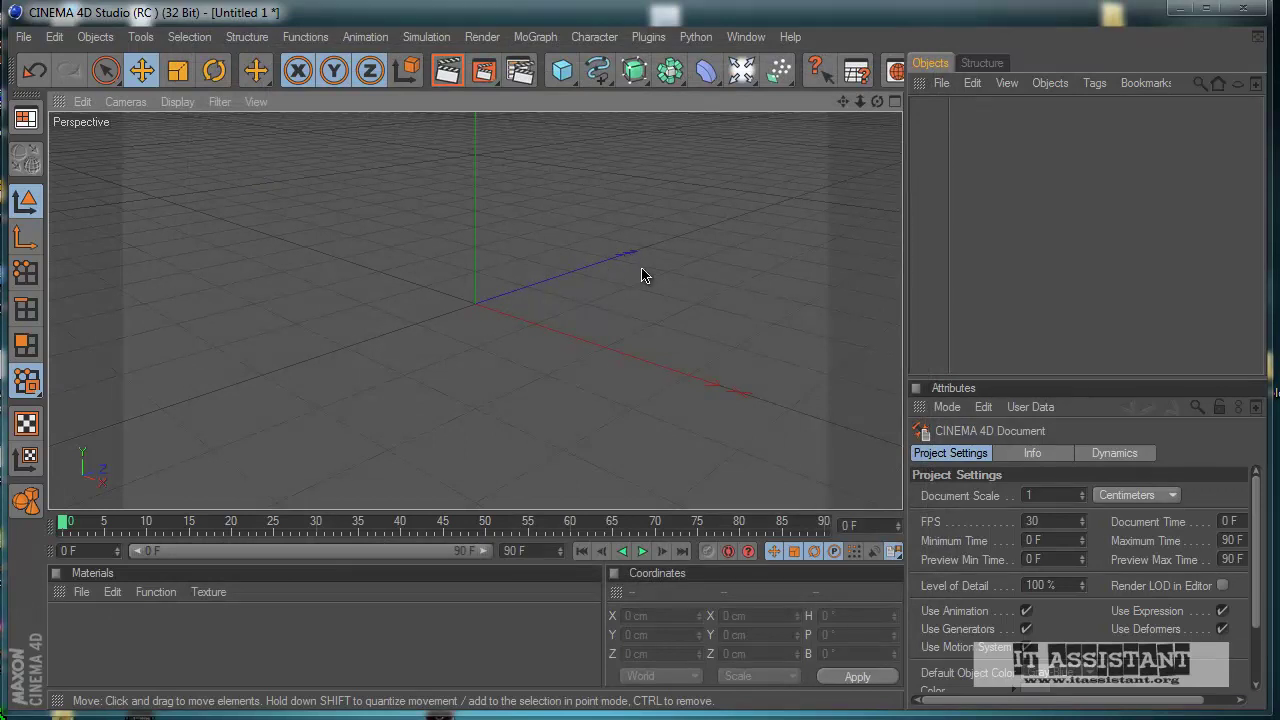
# - Switch to Firefox and search Google Images for "iphone blueprints"
pyautogui.scroll(-3, 640, 277)
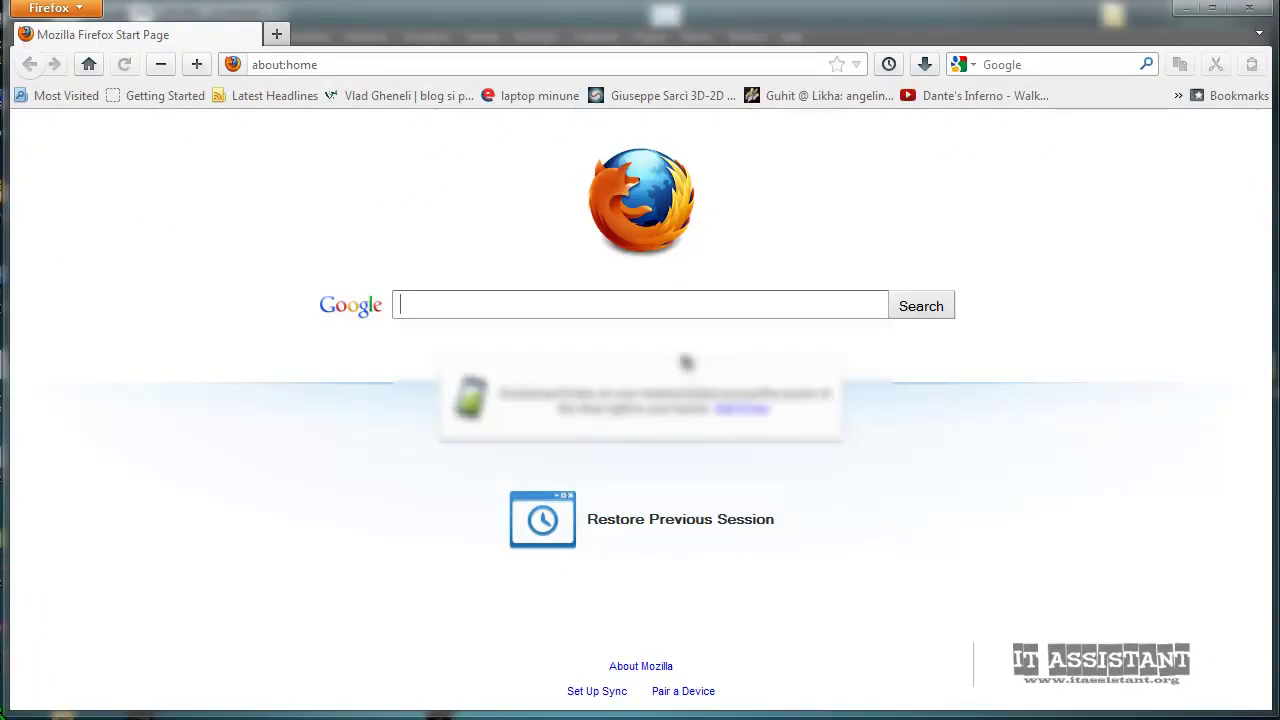
pyautogui.click(477, 302)
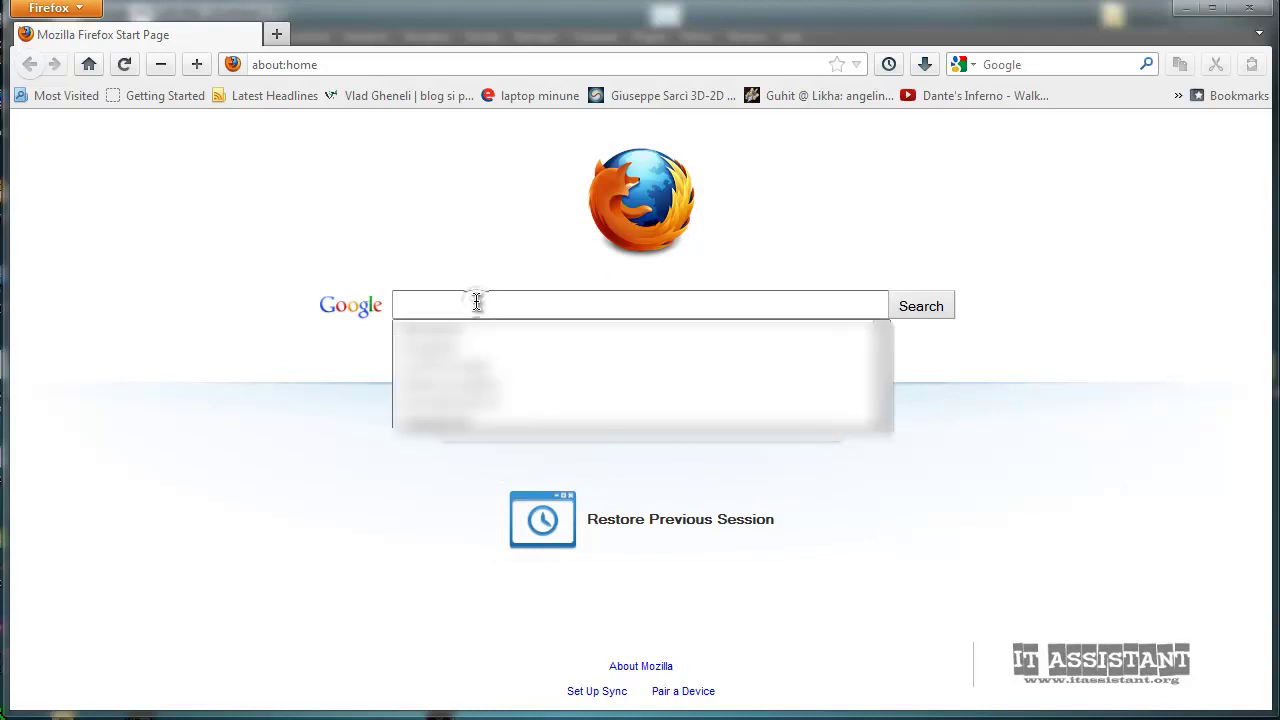
pyautogui.write('ipho')
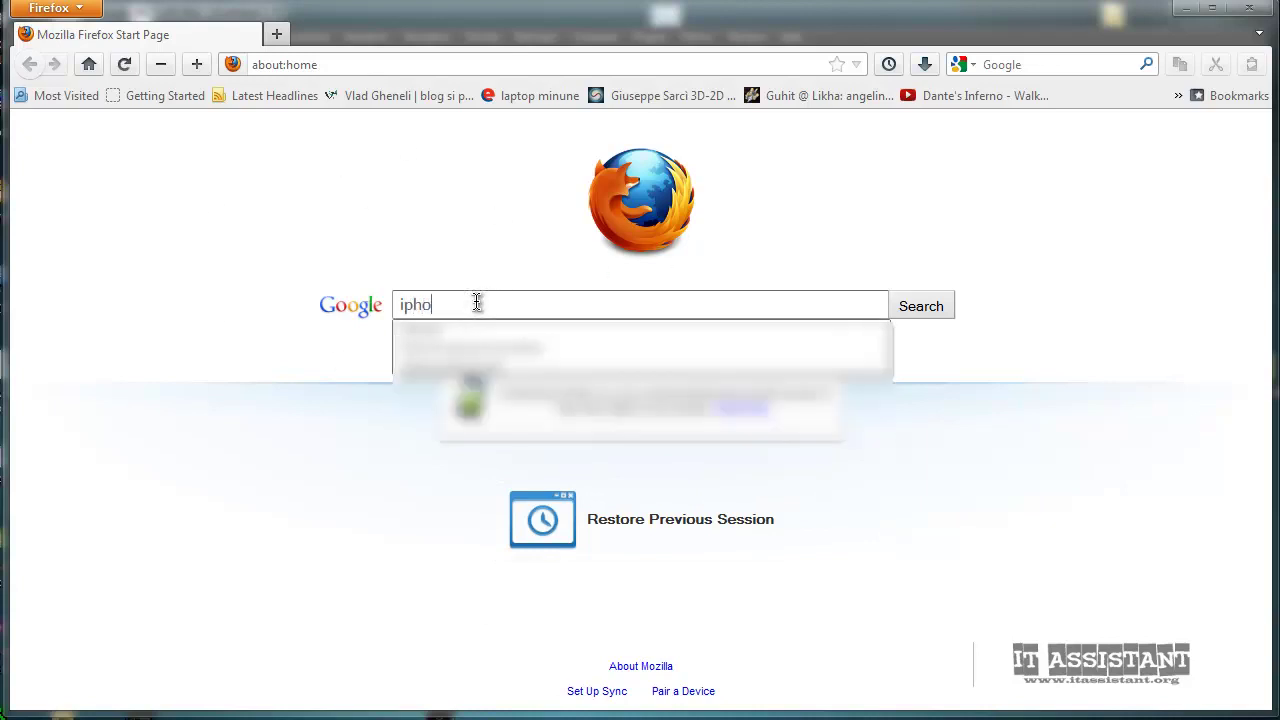
pyautogui.write('ne blueprints')
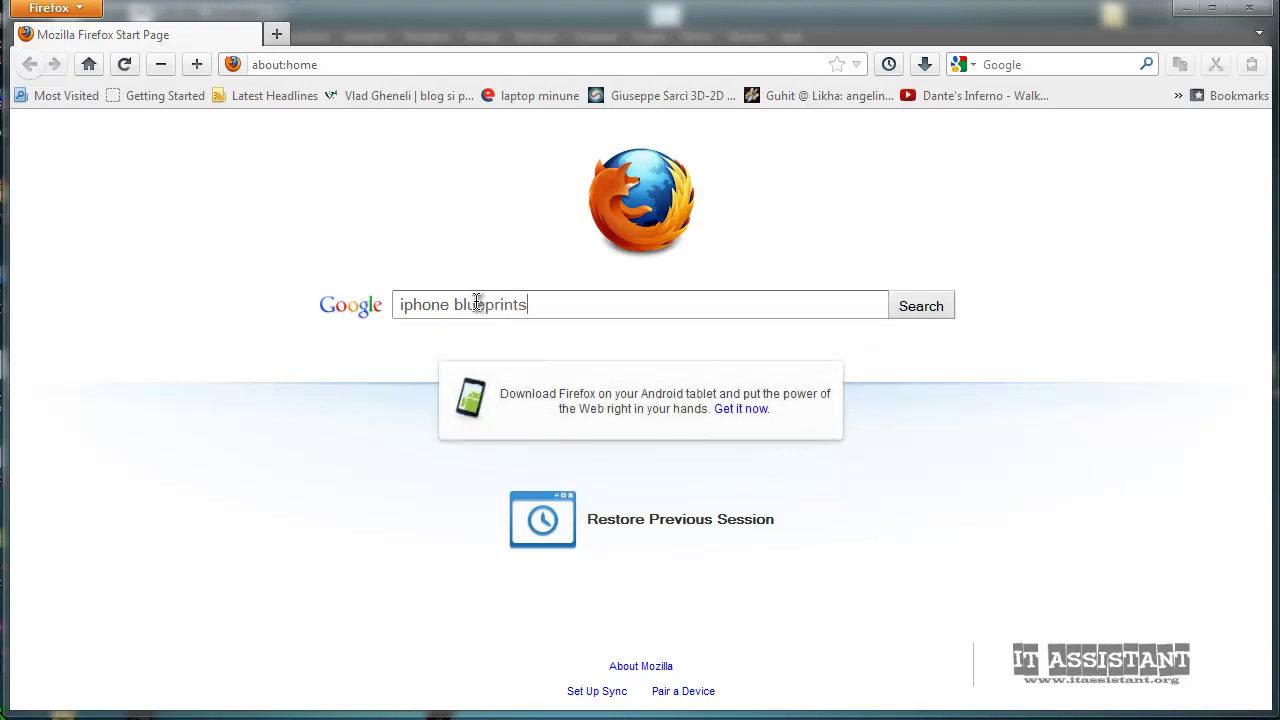
pyautogui.press('Return')
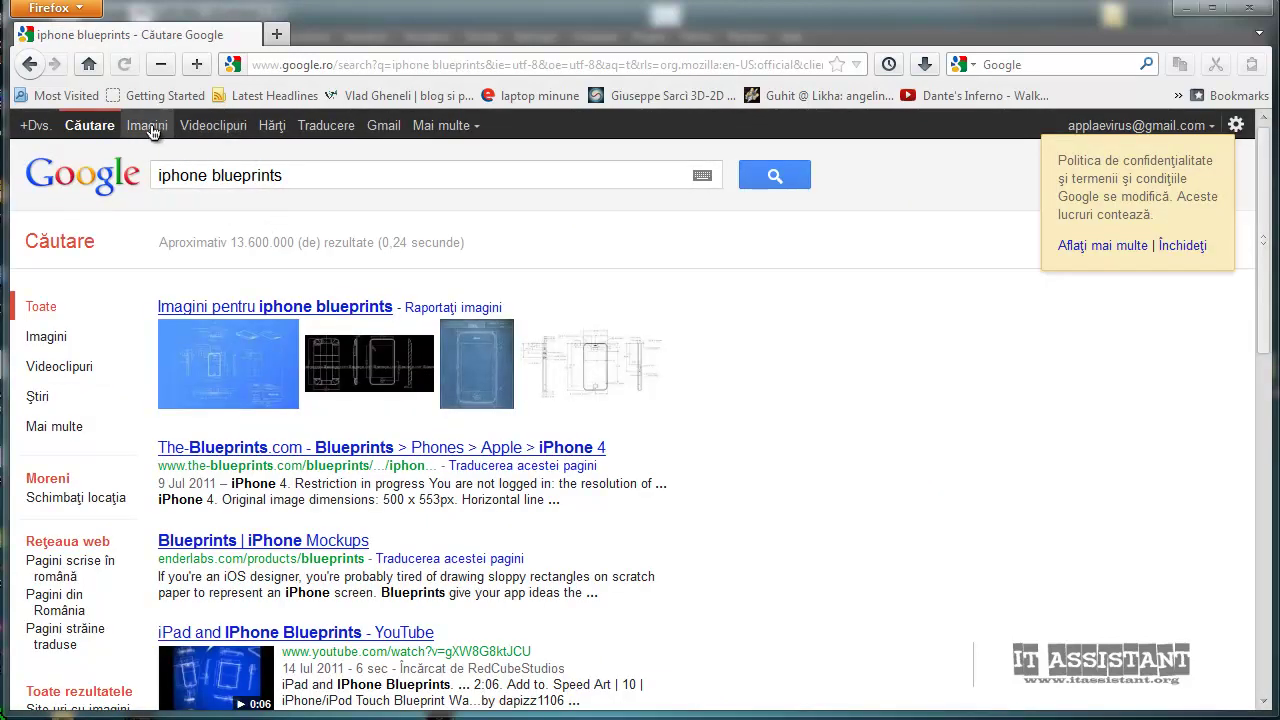
pyautogui.click(149, 129)
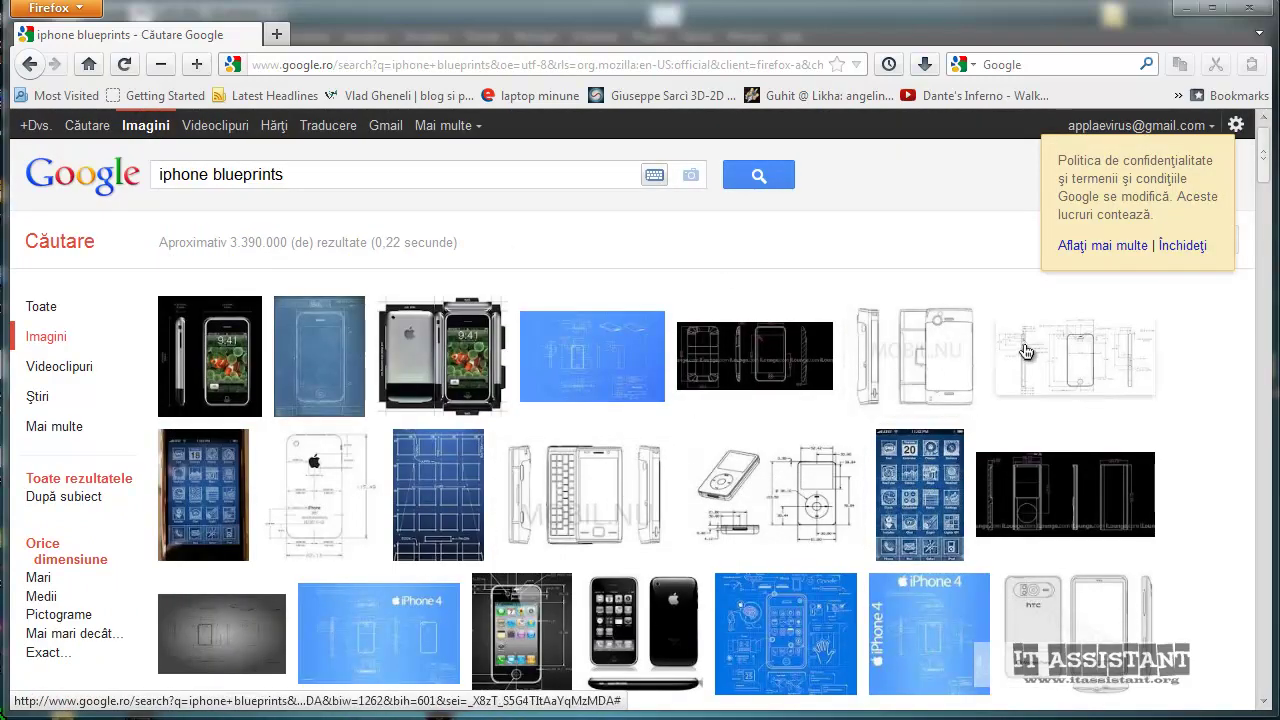
# - Look through the blueprint image results and open the iPhone 4 picture showing the front and both sides
pyautogui.moveTo(1083, 372)
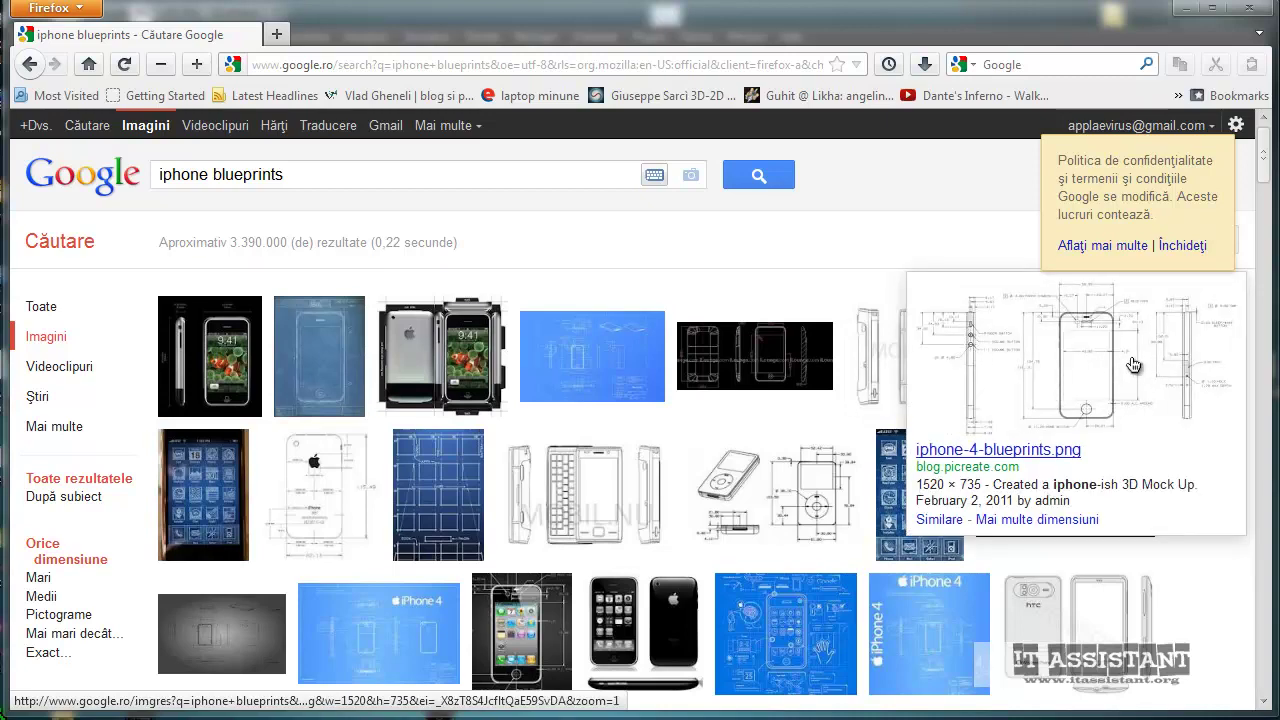
pyautogui.scroll(-5, 760, 485)
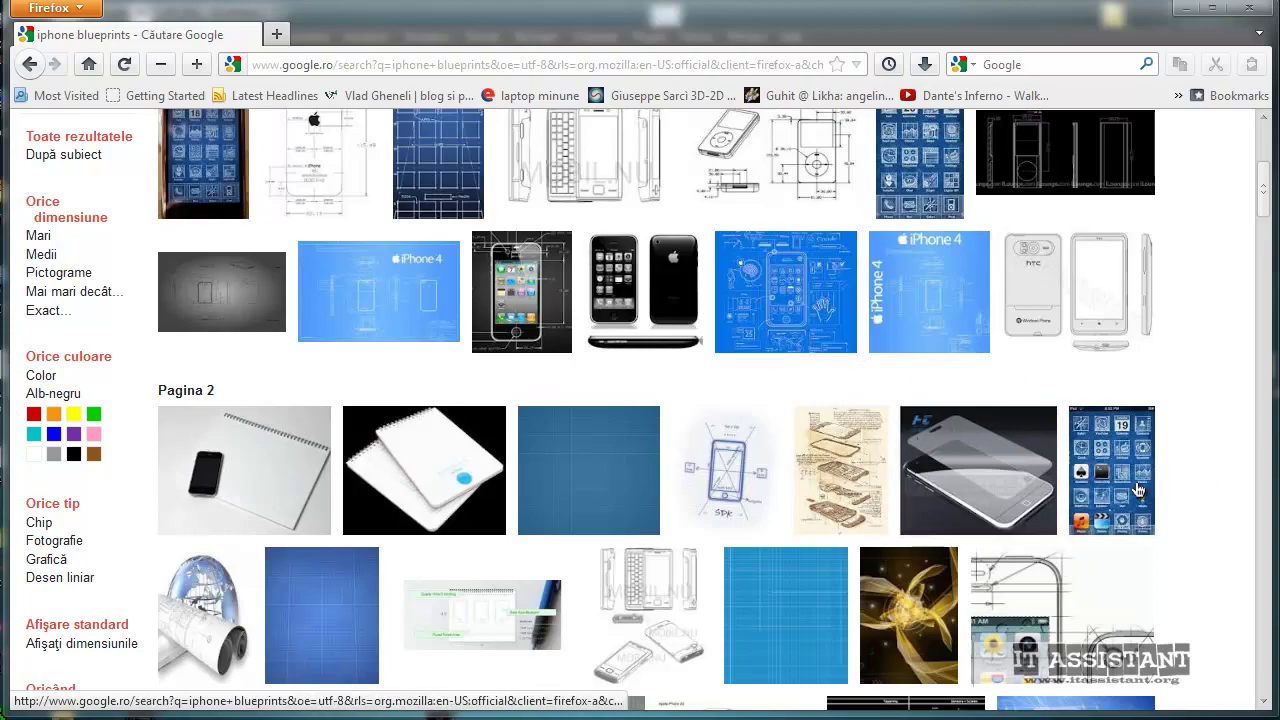
pyautogui.scroll(-10, 1138, 490)
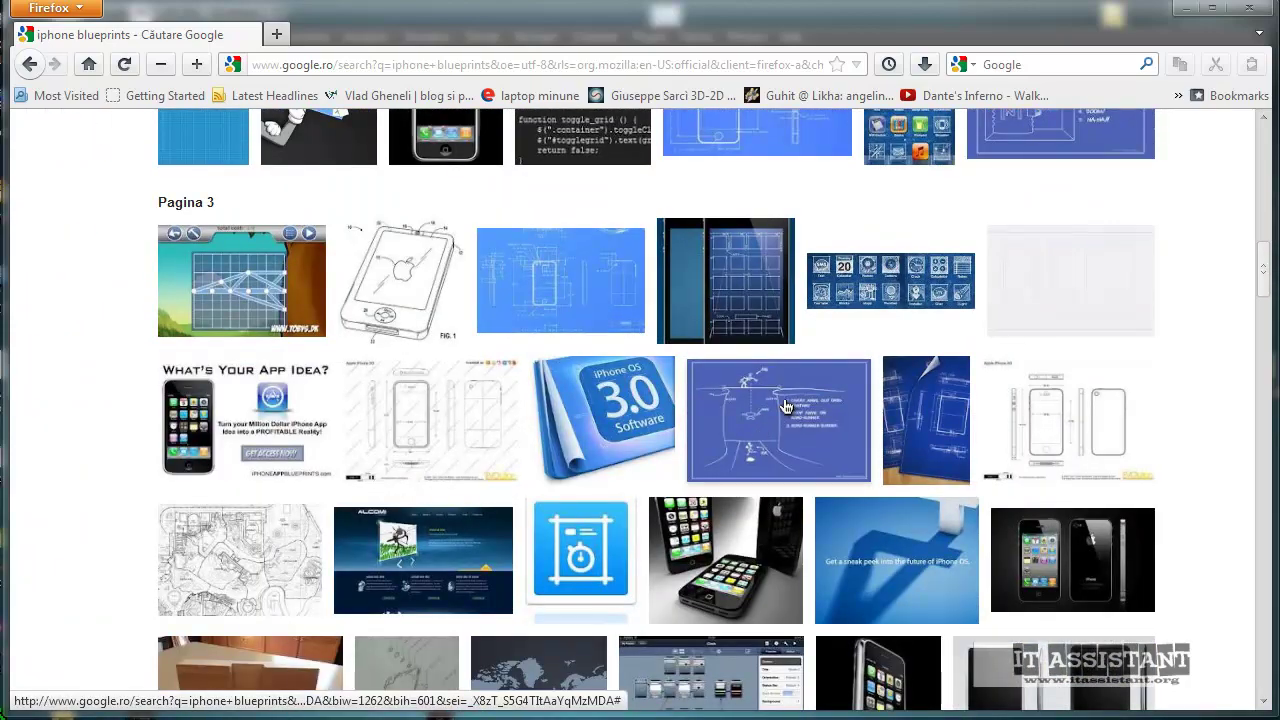
pyautogui.scroll(-10, 617, 440)
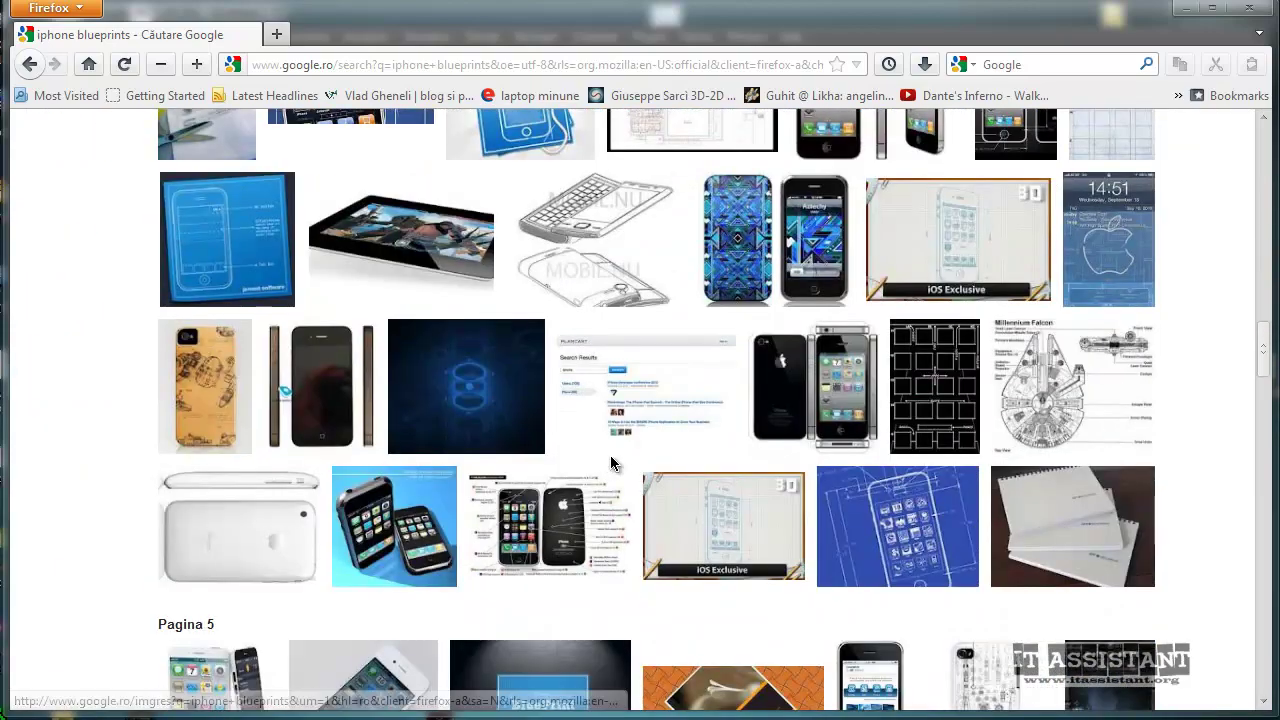
pyautogui.click(330, 401)
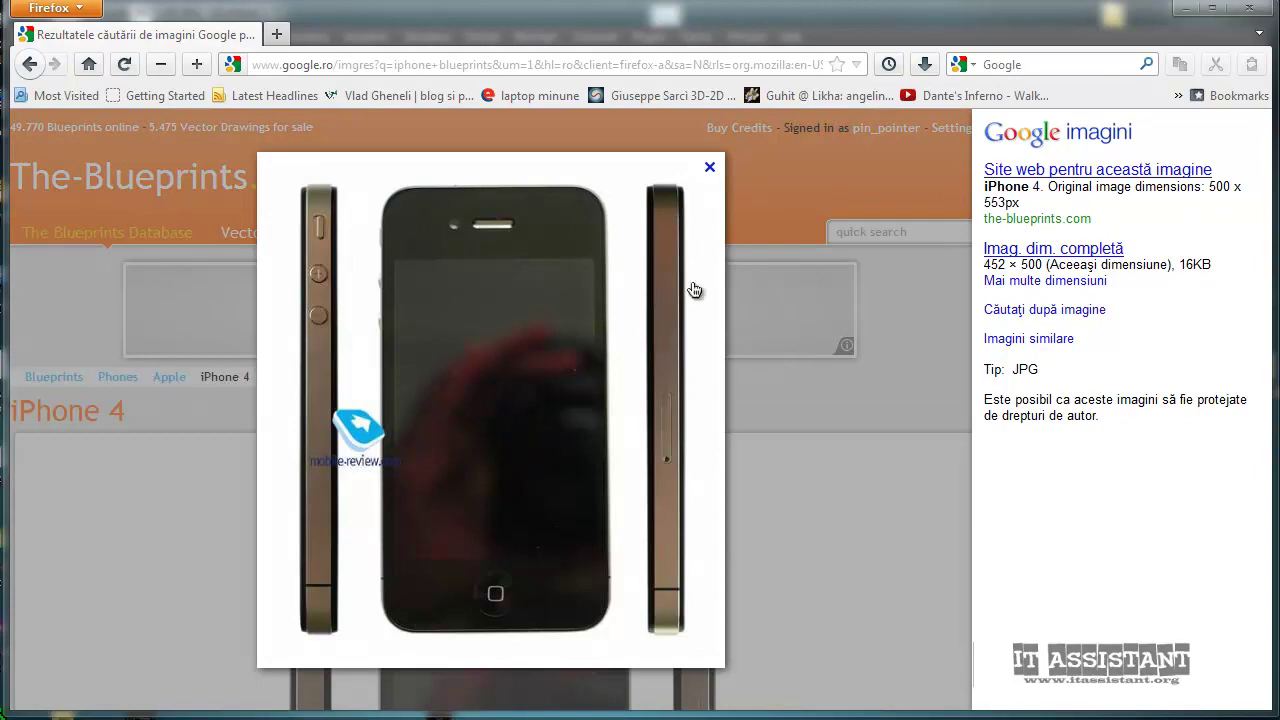
# - Close the browser and the photo viewer, return to CINEMA 4D and switch to the four-view layout
pyautogui.click(1250, 9)
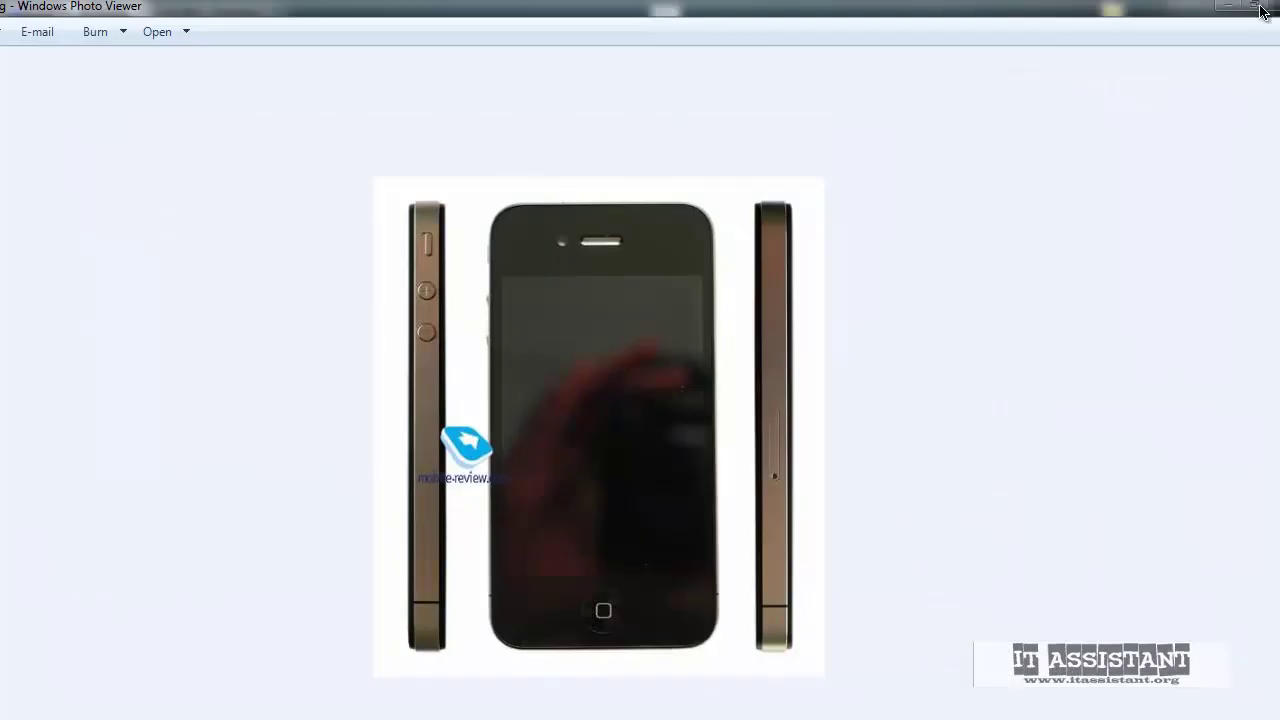
pyautogui.click(1258, 8)
pyautogui.moveTo(625, 17); pyautogui.dragTo(686, 35)
pyautogui.click(1236, 28)
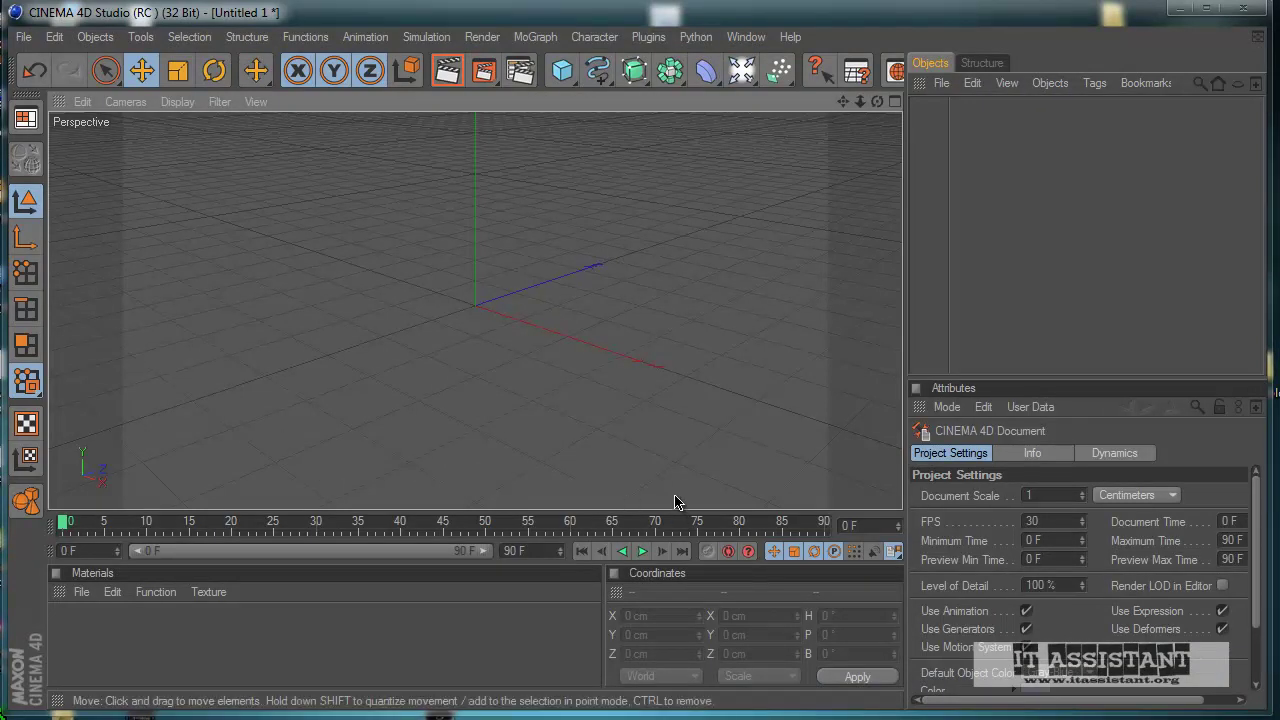
pyautogui.middleClick(425, 427)
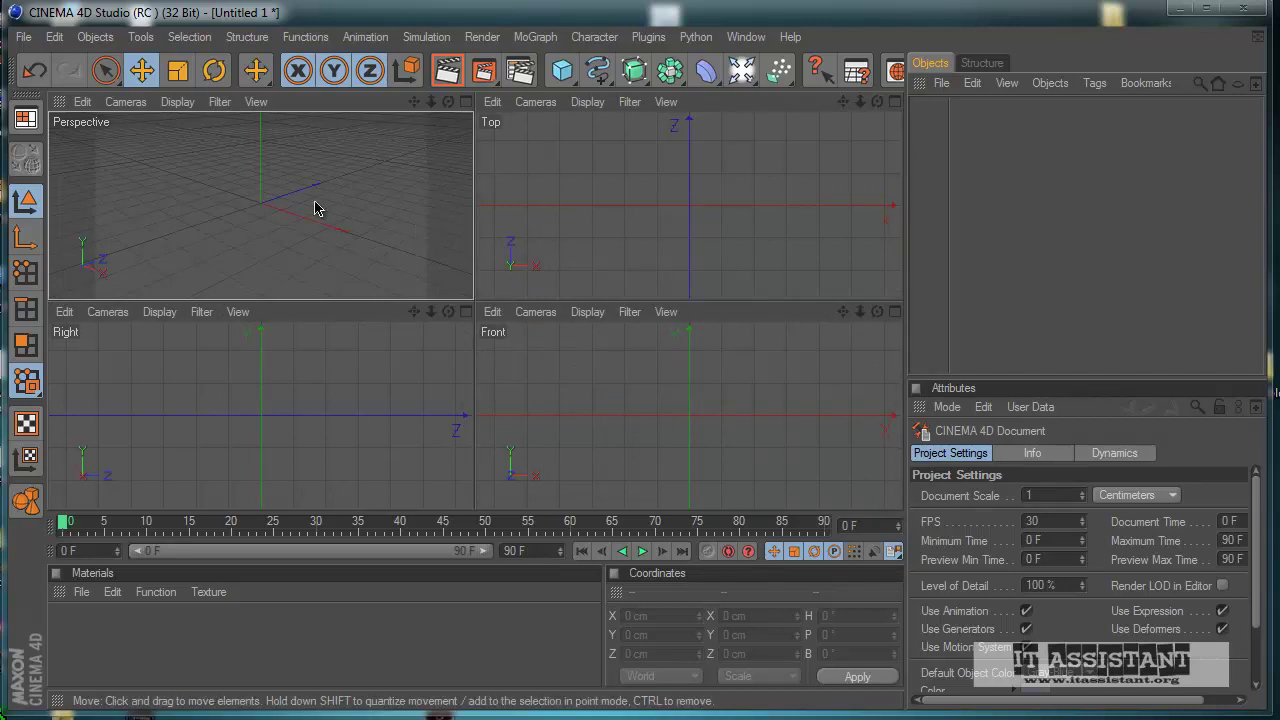
# - Maximise the Front view and load the iPhone 4 picture from the desktop as its background
pyautogui.middleClick(417, 164)
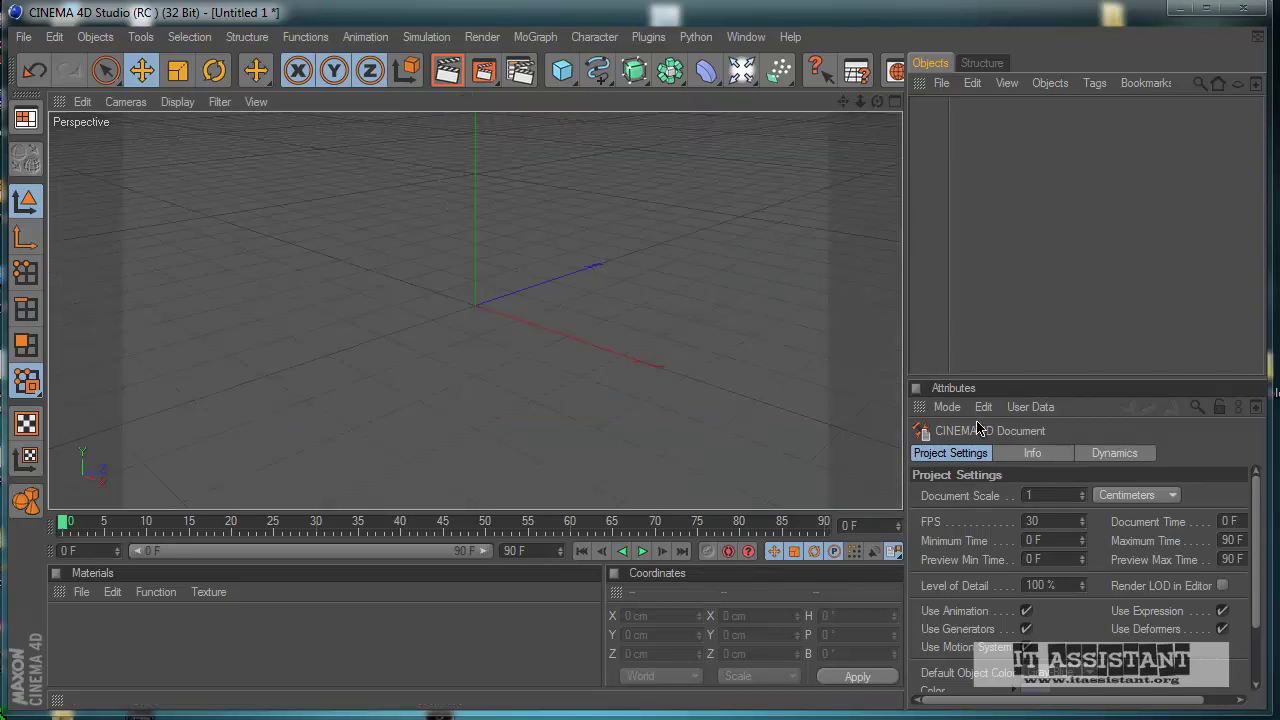
pyautogui.click(895, 102)
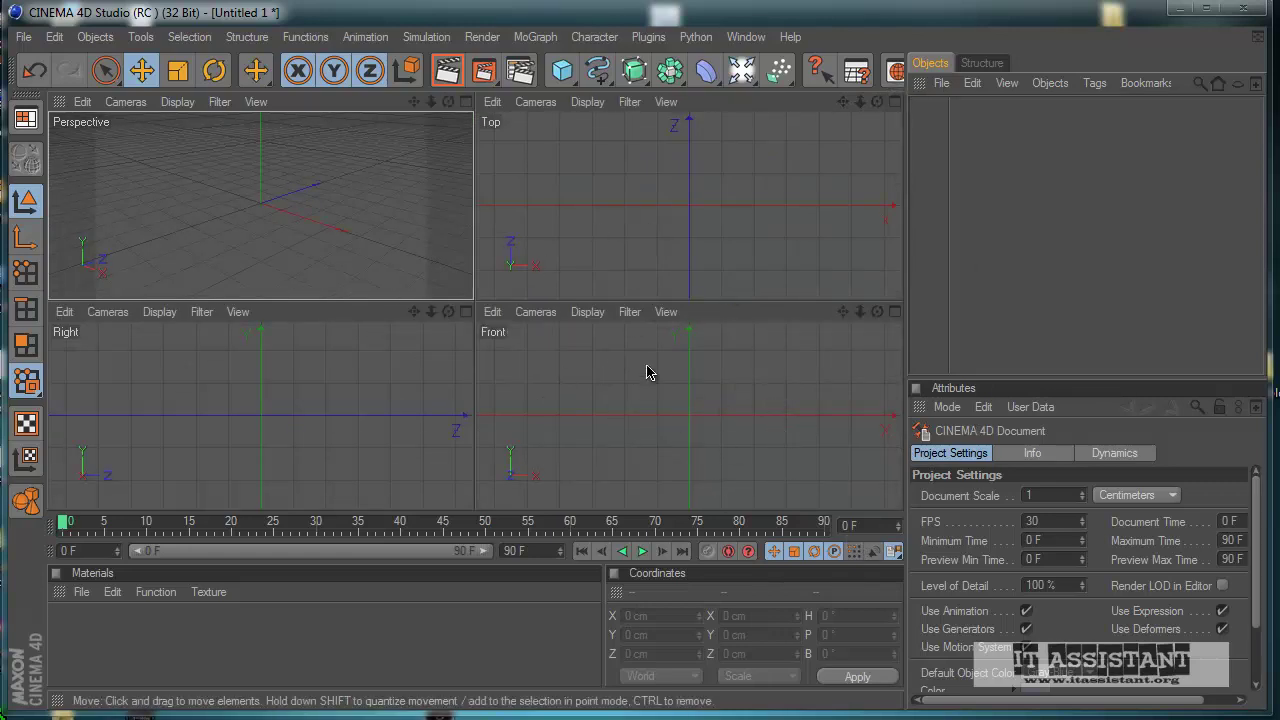
pyautogui.click(895, 312)
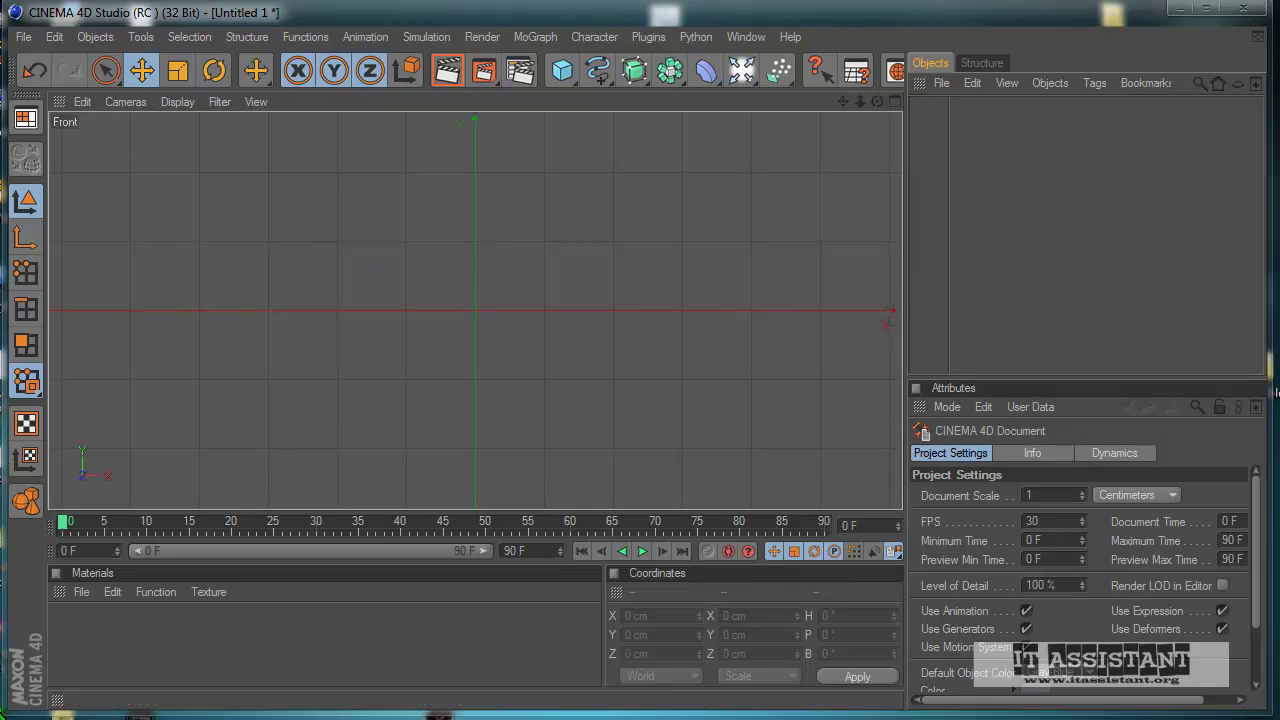
pyautogui.moveTo(469, 302); pyautogui.dragTo(470, 304)
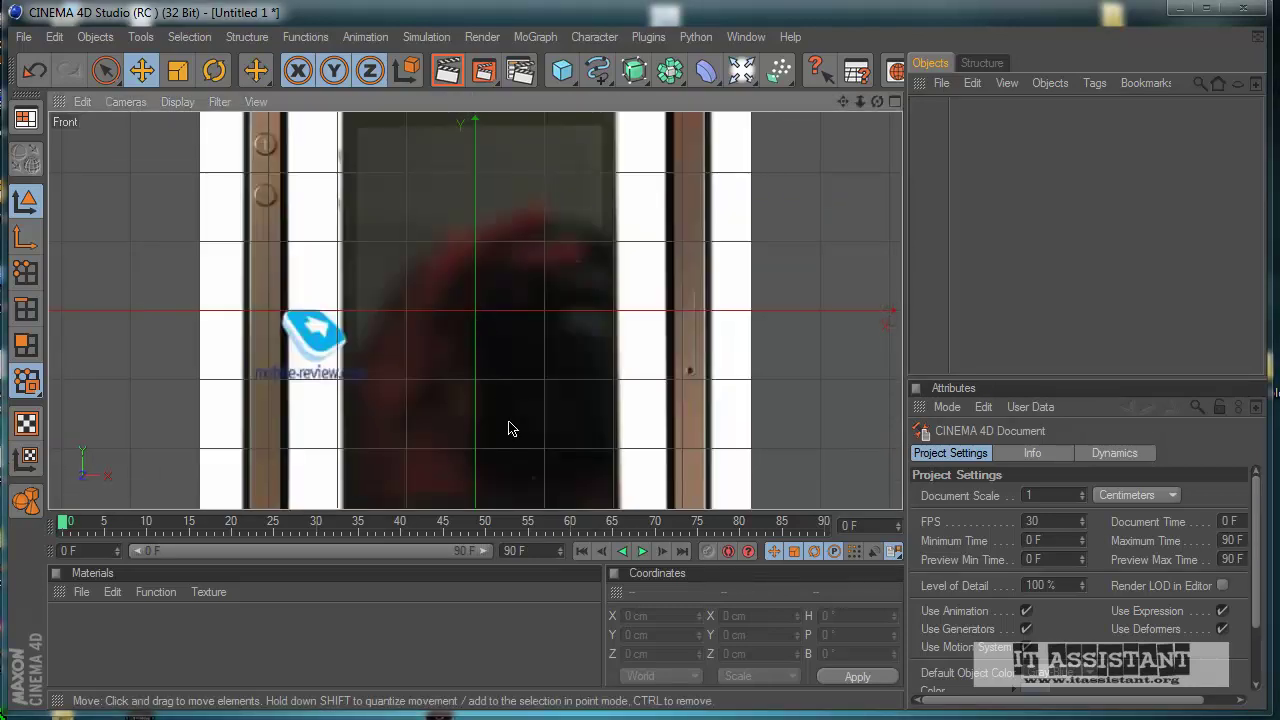
pyautogui.scroll(-3, 525, 383)
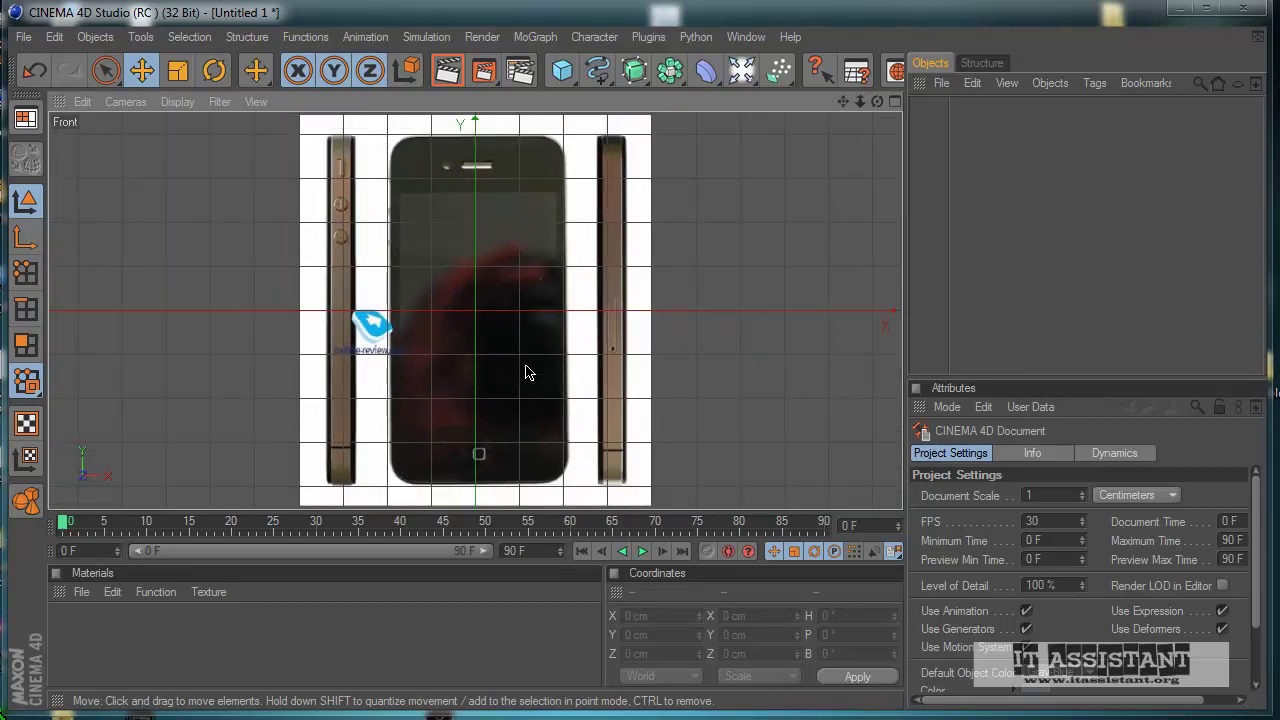
pyautogui.scroll(4, 487, 409)
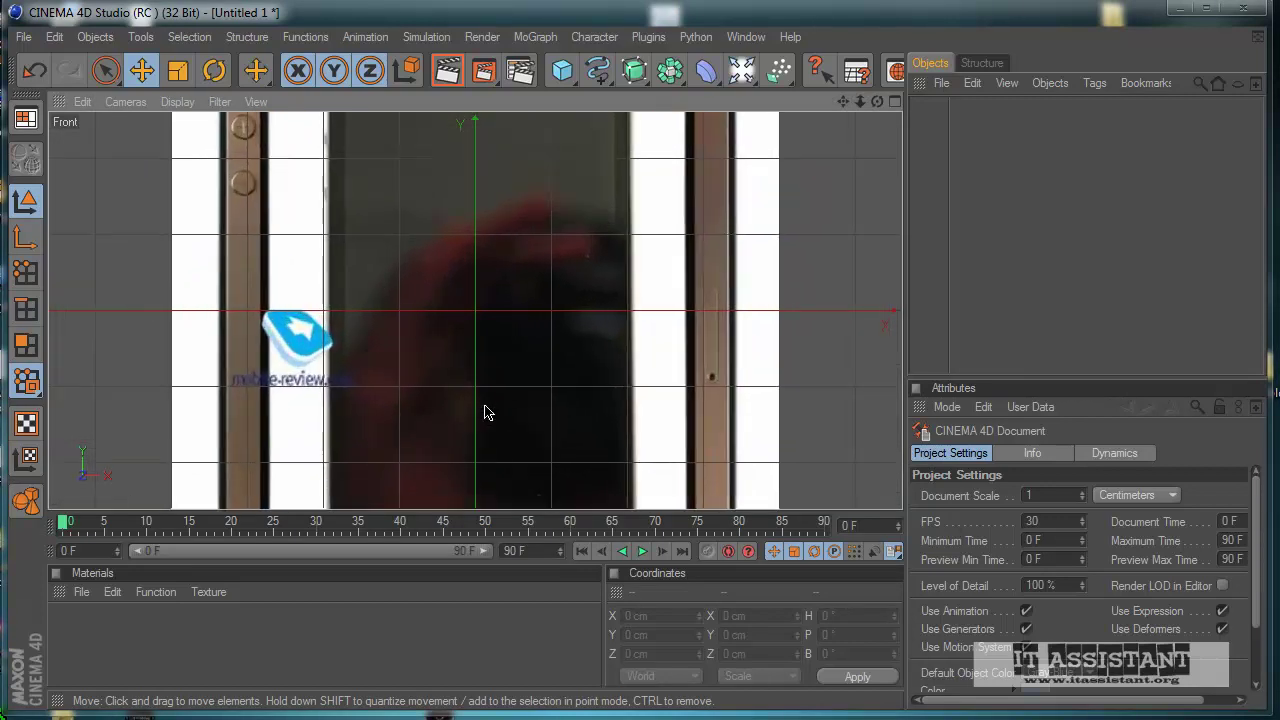
pyautogui.keyDown('alt'); pyautogui.moveTo(485, 412); pyautogui.dragTo(472, 333, button='middle'); pyautogui.keyUp('alt')
pyautogui.scroll(-3, 503, 420)
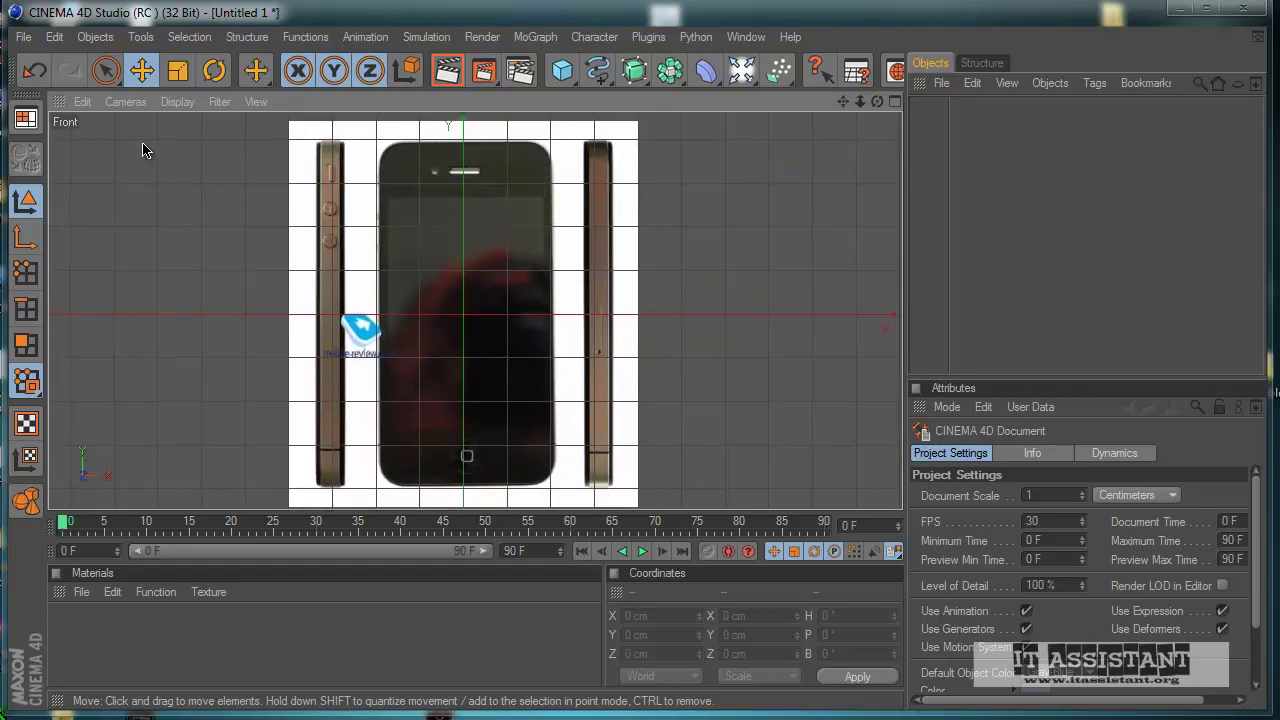
# - Open the background picture settings for the Front viewport only
pyautogui.click(82, 101)
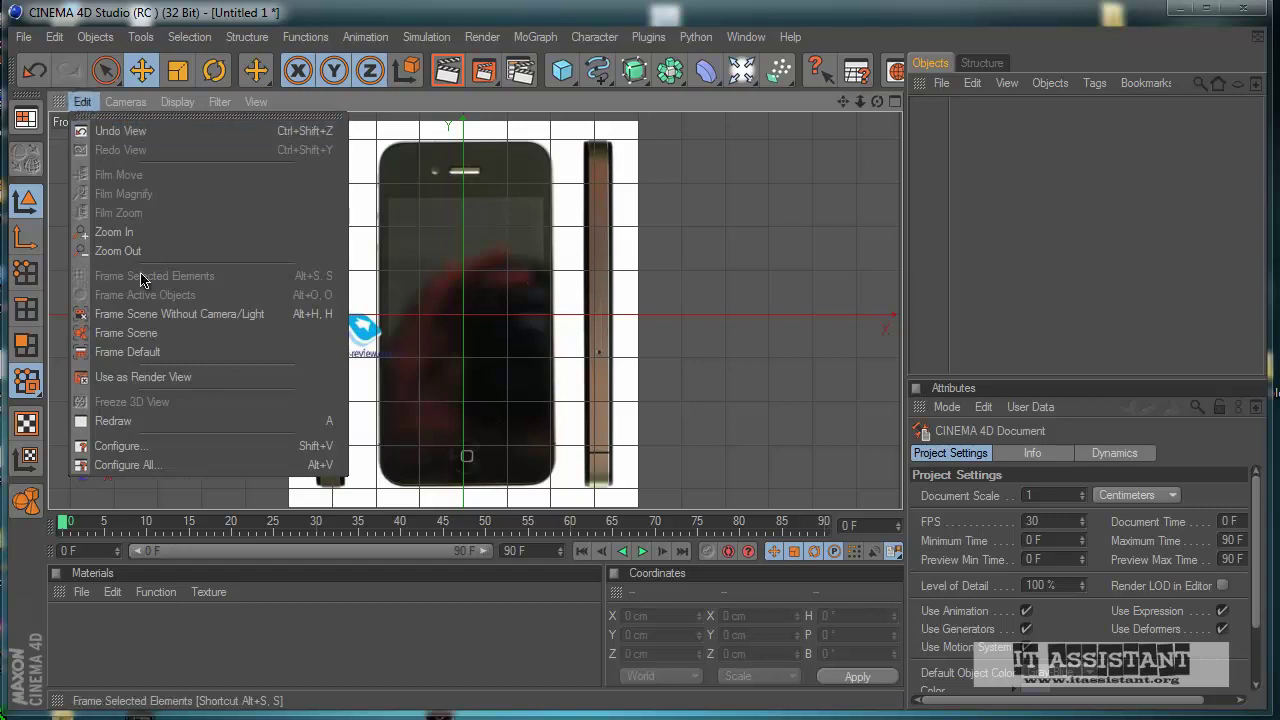
pyautogui.click(150, 465)
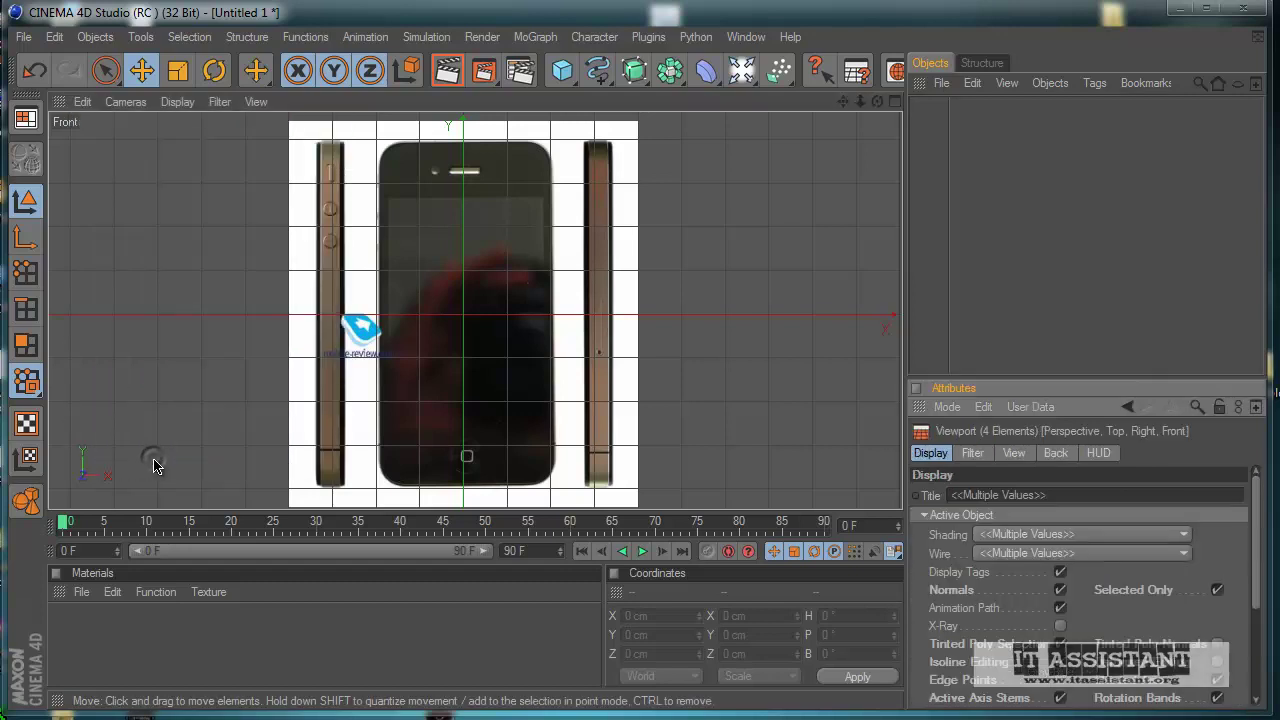
pyautogui.click(1058, 458)
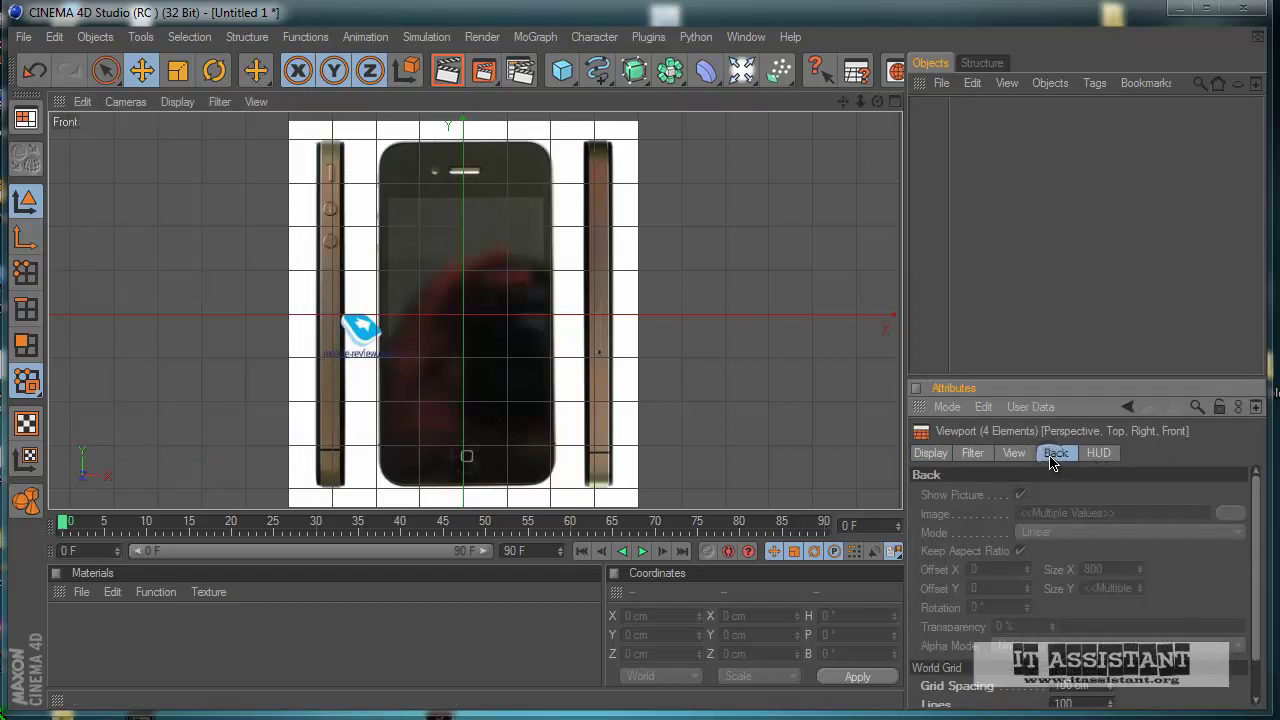
pyautogui.click(83, 104)
pyautogui.click(118, 447)
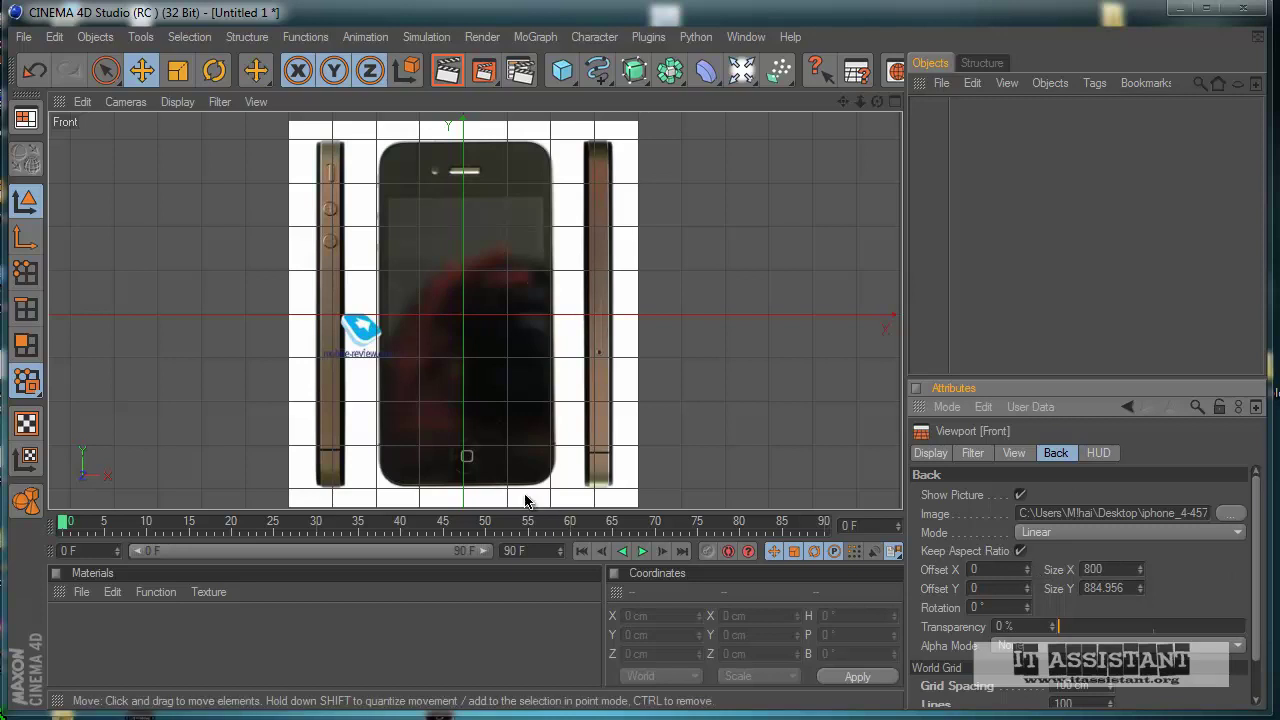
# - Set the Front view background's Offset X to -9 so the phone is centred on the vertical axis
pyautogui.scroll(3, 463, 458)
pyautogui.keyDown('alt'); pyautogui.moveTo(477, 458); pyautogui.dragTo(484, 250, button='middle'); pyautogui.keyUp('alt')
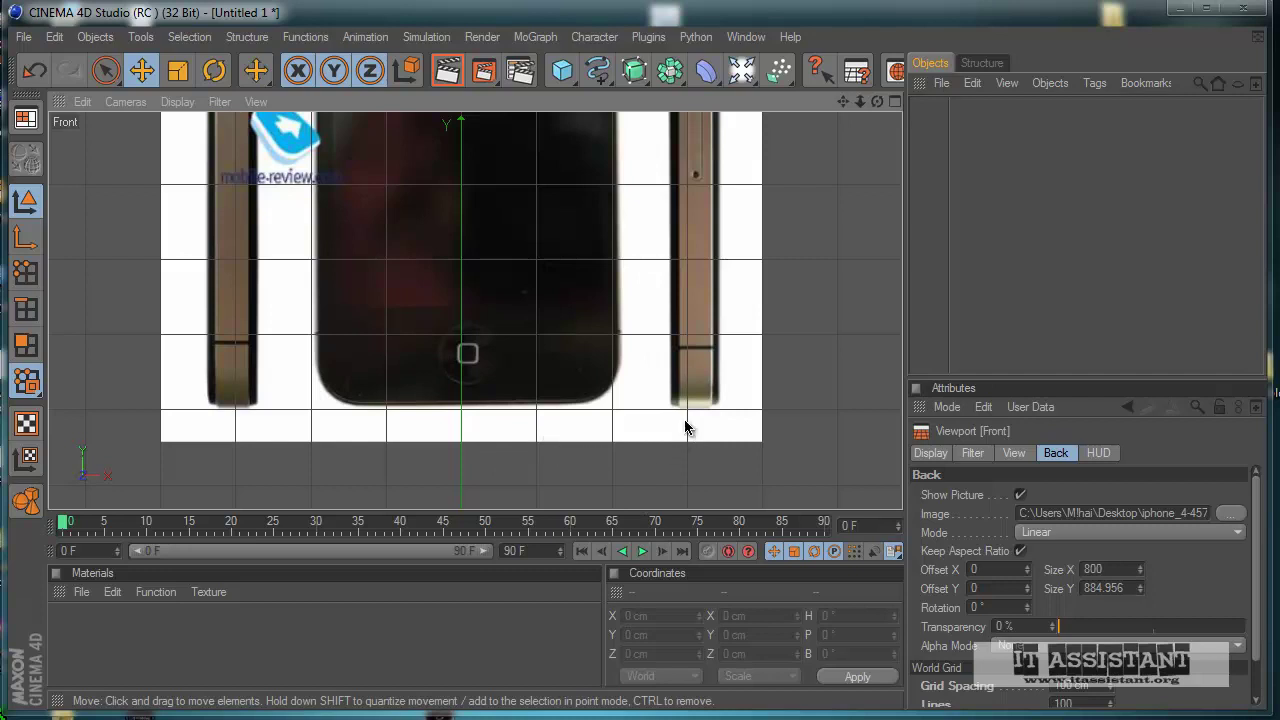
pyautogui.click(1027, 566)
pyautogui.click(1027, 566)
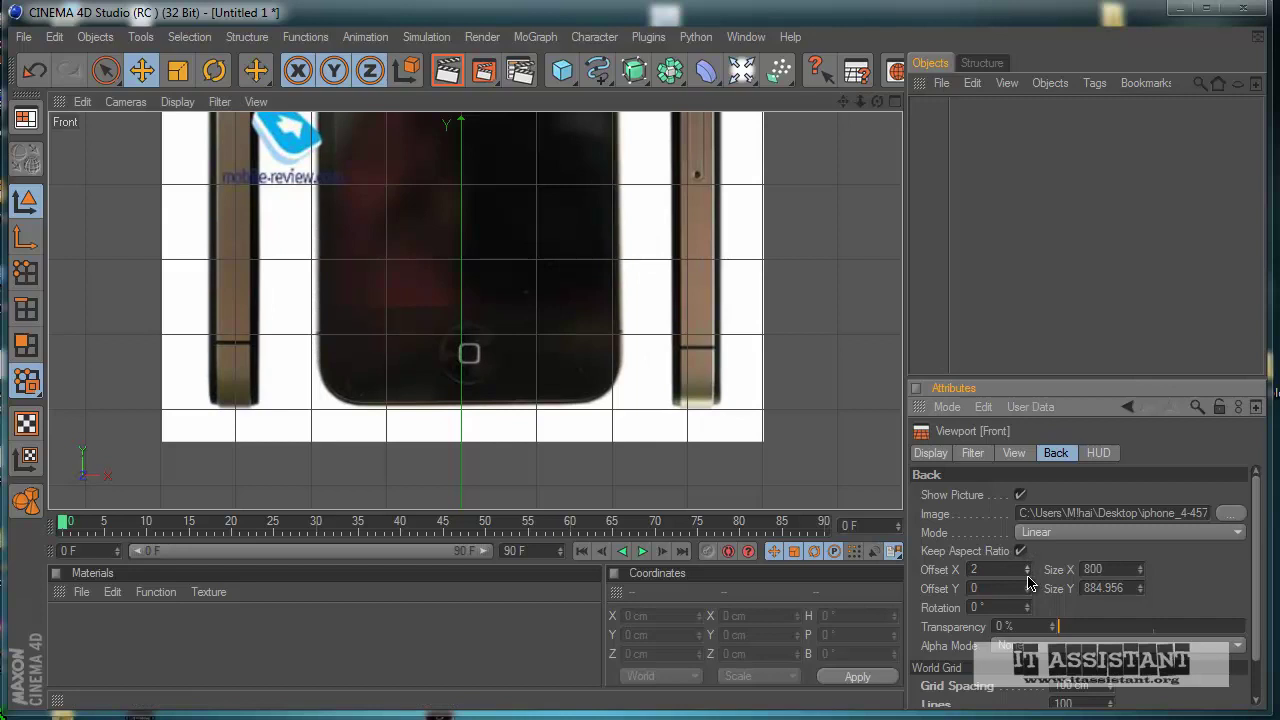
pyautogui.moveTo(1029, 583); pyautogui.dragTo(1029, 583)
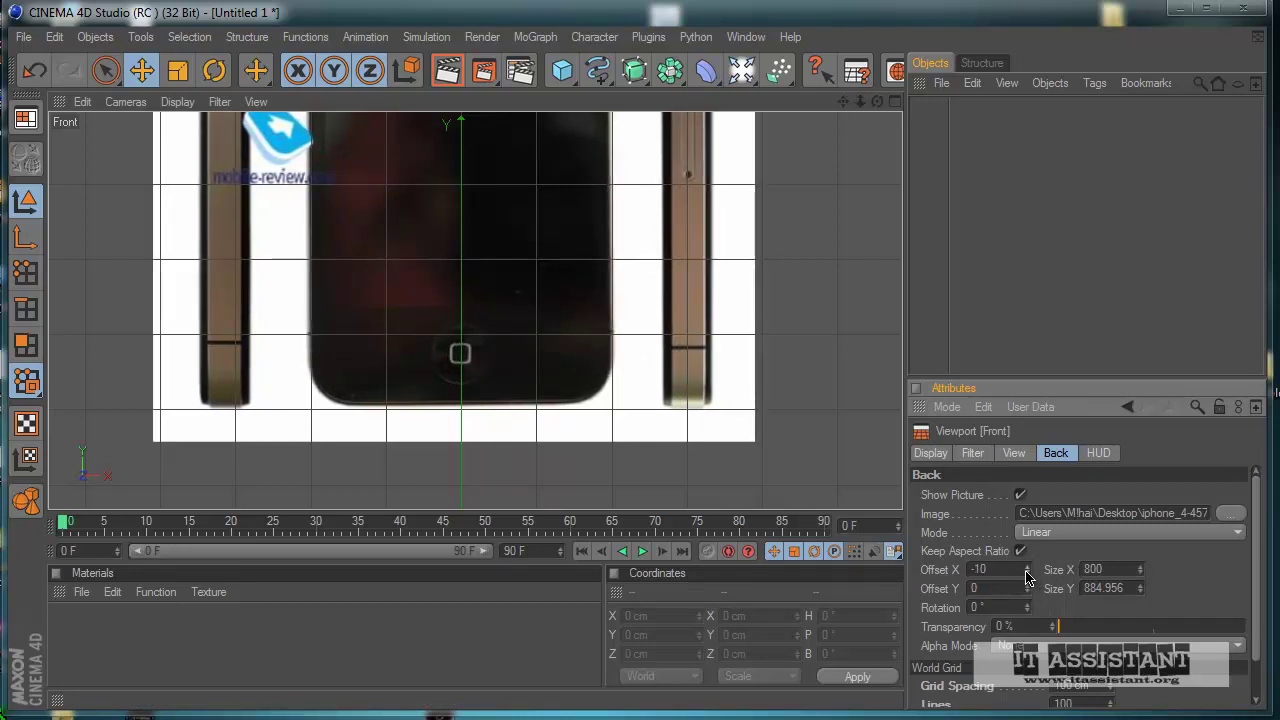
pyautogui.click(1026, 567)
pyautogui.scroll(-3, 652, 377)
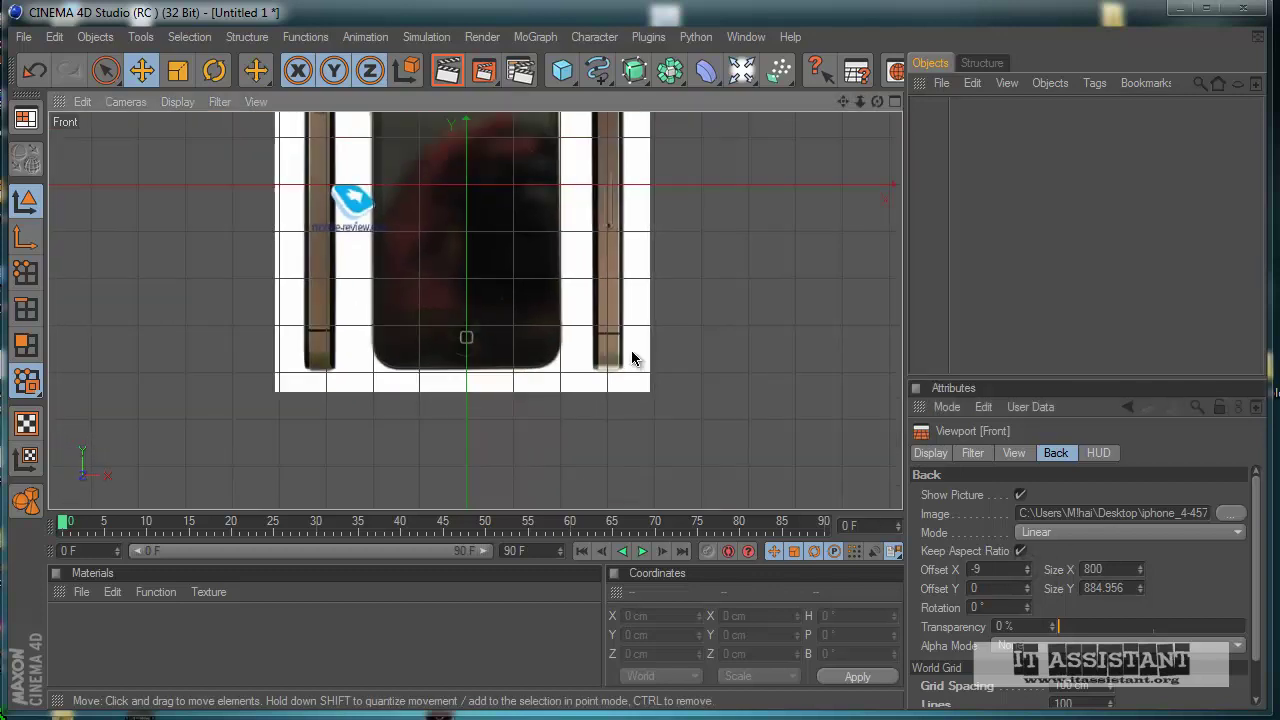
pyautogui.moveTo(593, 302)
pyautogui.keyDown('alt'); pyautogui.mouseDown(button='middle')
pyautogui.moveTo(599, 440)
pyautogui.moveTo(592, 298)
pyautogui.mouseUp(button='middle'); pyautogui.keyUp('alt')
# - Maximise the Right view and load the same iPhone 4 picture as its background
pyautogui.middleClick(592, 303)
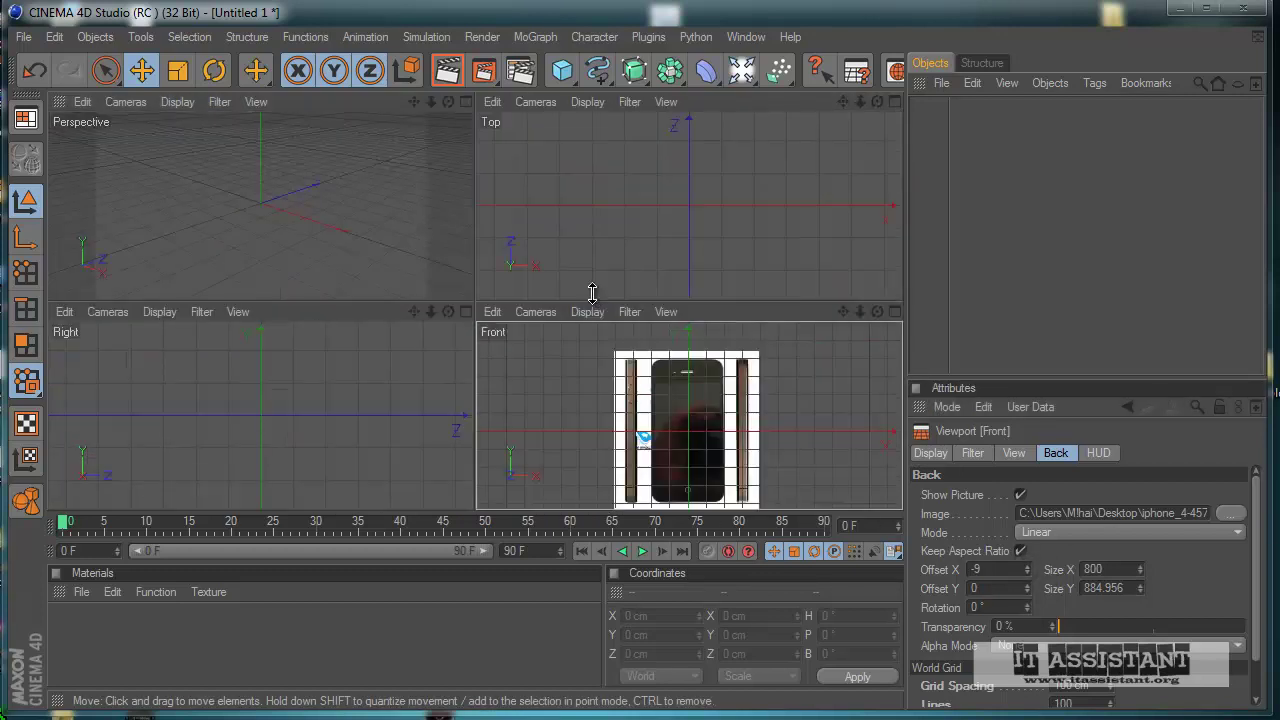
pyautogui.middleClick(155, 421)
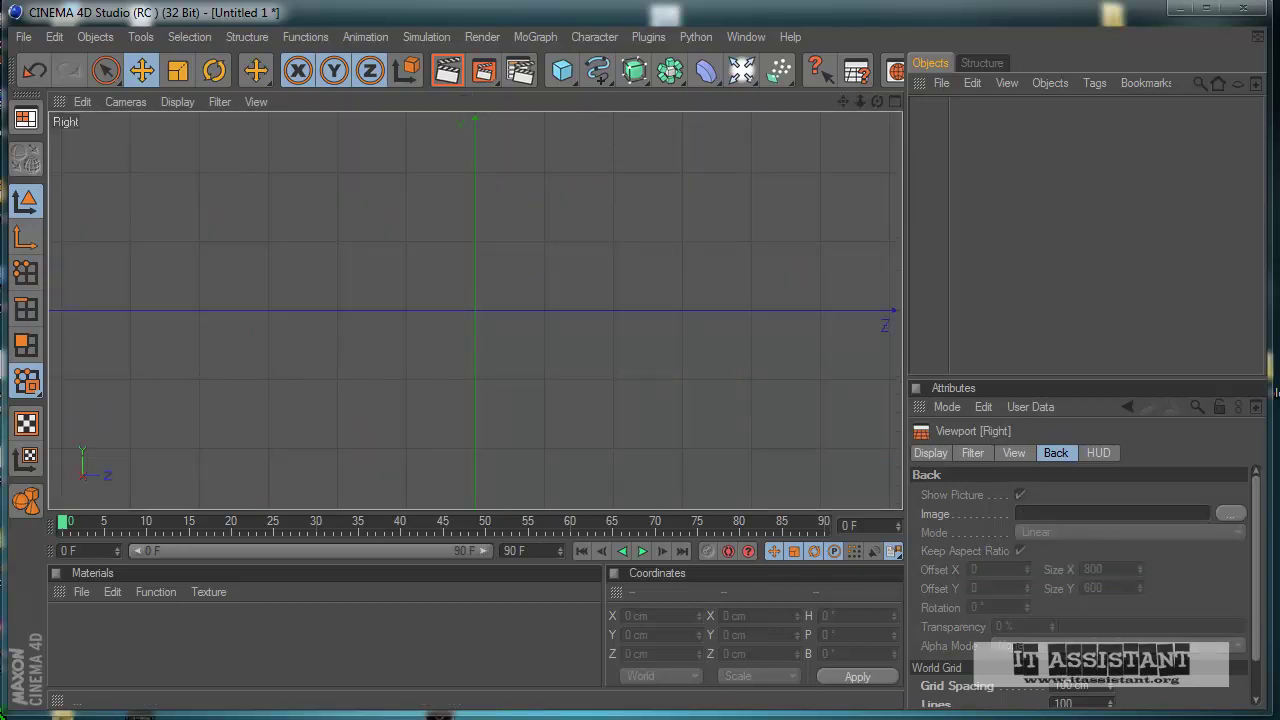
pyautogui.moveTo(2, 470); pyautogui.dragTo(452, 327)
pyautogui.scroll(2, 549, 439)
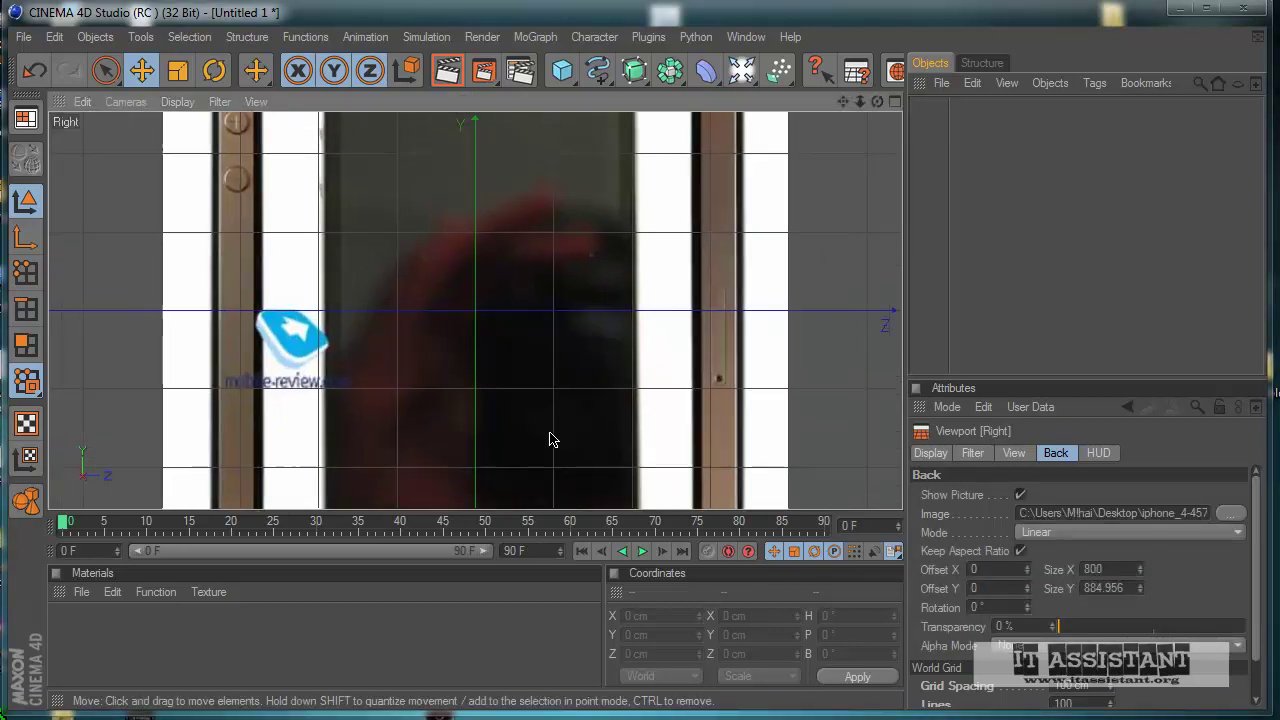
# - Set the Right view background's Offset X to 305 and Offset Y to 411, centring the phone's side profile on the vertical axis
pyautogui.scroll(-4, 550, 436)
pyautogui.keyDown('alt'); pyautogui.moveTo(531, 434); pyautogui.dragTo(546, 333, button='middle'); pyautogui.keyUp('alt')
pyautogui.keyDown('alt'); pyautogui.moveTo(606, 415); pyautogui.dragTo(643, 434, button='middle'); pyautogui.keyUp('alt')
pyautogui.scroll(3, 520, 436)
pyautogui.keyDown('alt'); pyautogui.moveTo(517, 434); pyautogui.dragTo(608, 437, button='middle'); pyautogui.keyUp('alt')
pyautogui.keyDown('alt'); pyautogui.moveTo(474, 440); pyautogui.dragTo(600, 430, button='middle'); pyautogui.keyUp('alt')
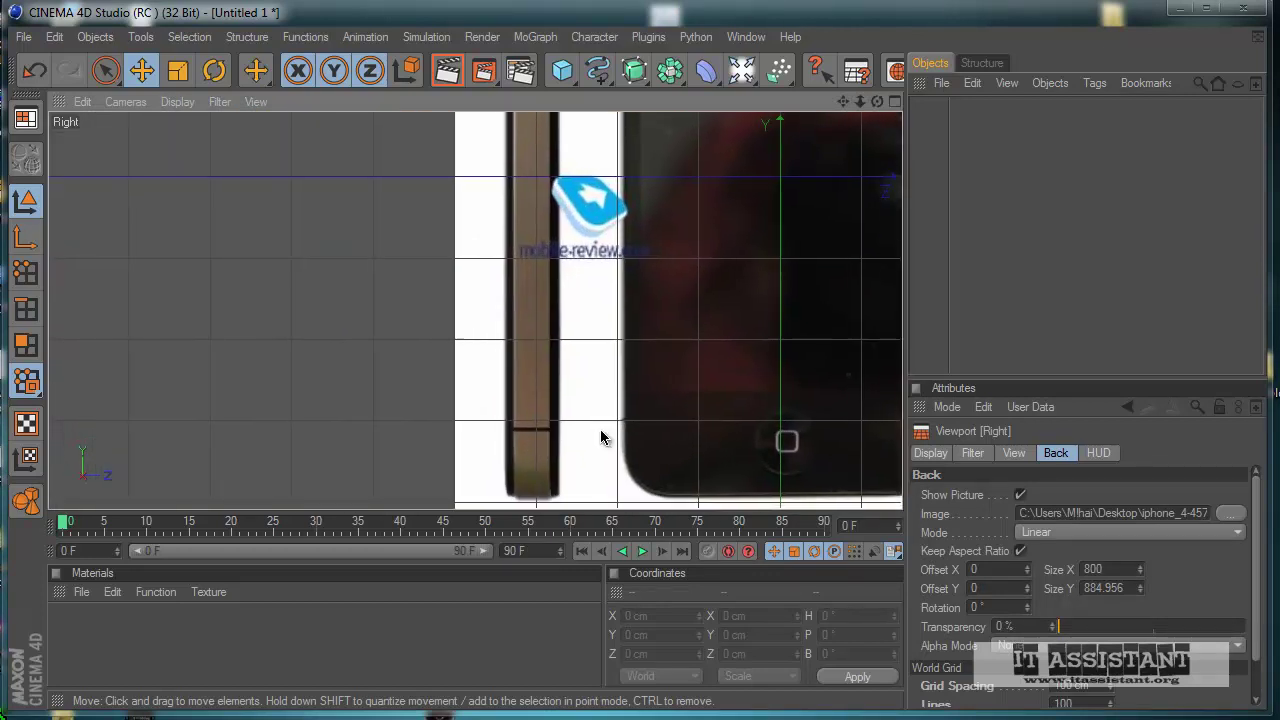
pyautogui.keyDown('alt'); pyautogui.moveTo(852, 456); pyautogui.dragTo(599, 434, button='middle'); pyautogui.keyUp('alt')
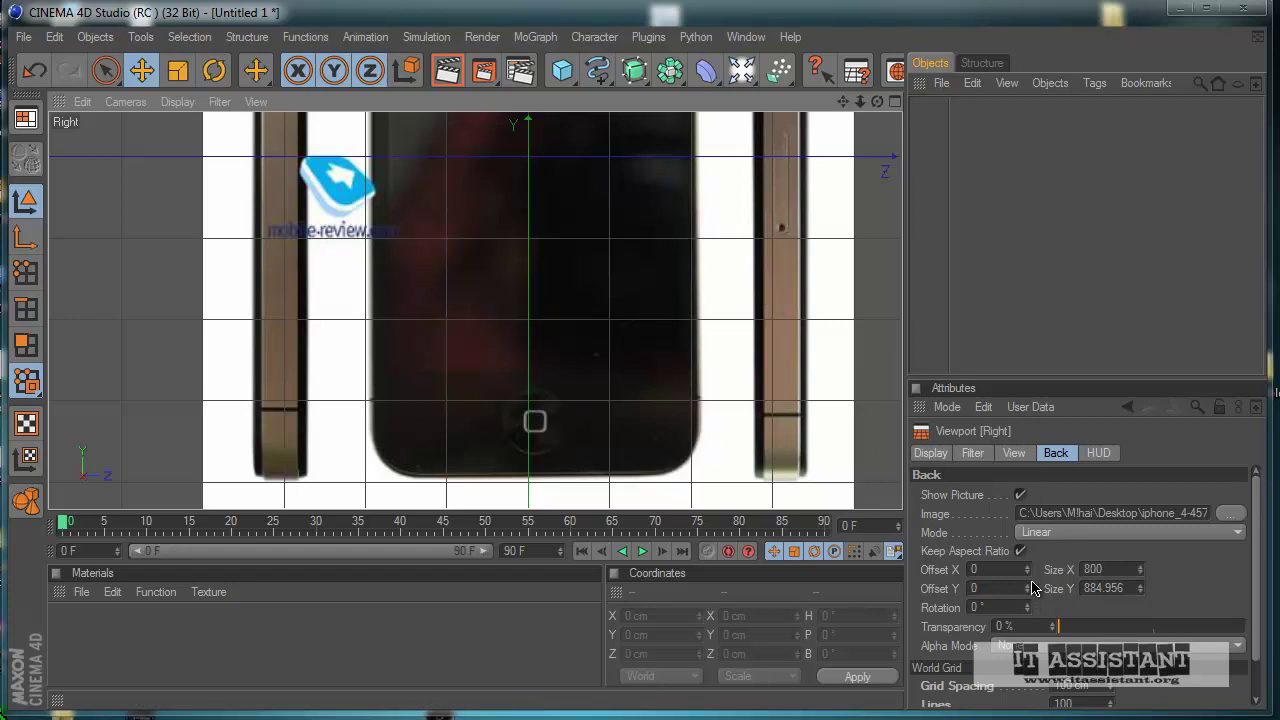
pyautogui.moveTo(1029, 572)
pyautogui.mouseDown()
pyautogui.moveTo(1034, 562)
pyautogui.moveTo(1031, 576)
pyautogui.mouseUp()
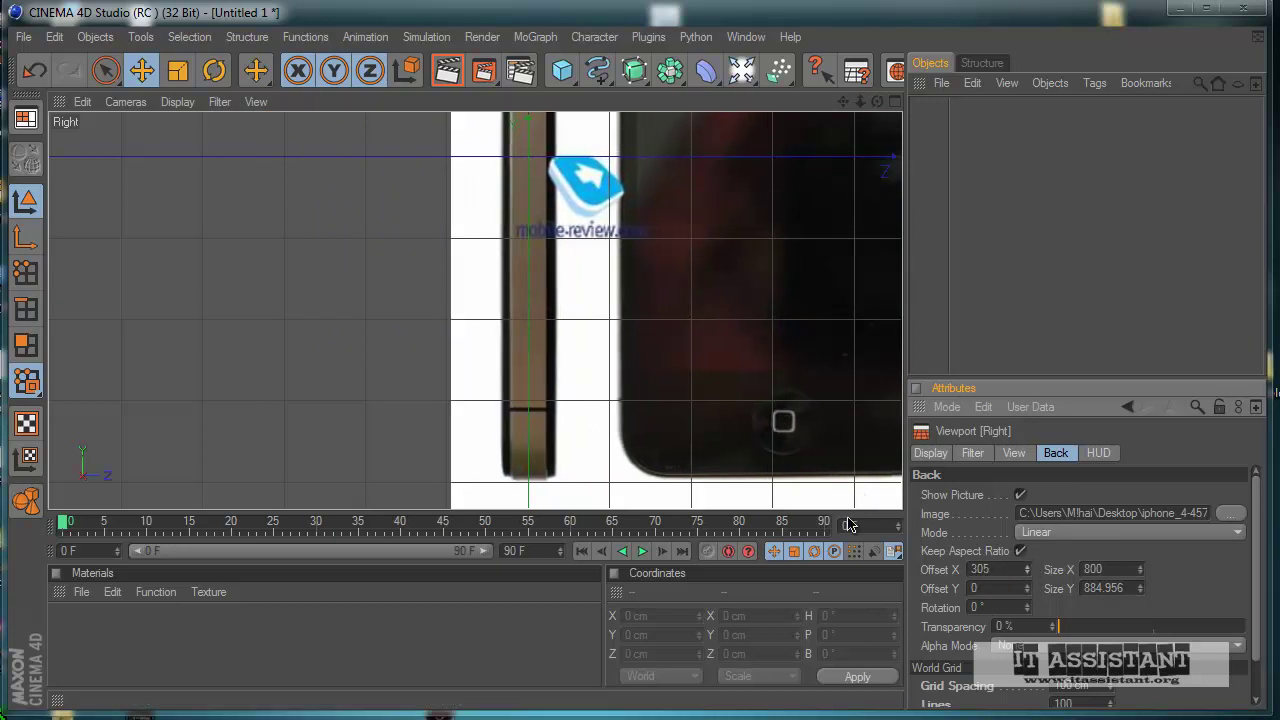
pyautogui.scroll(-5, 588, 333)
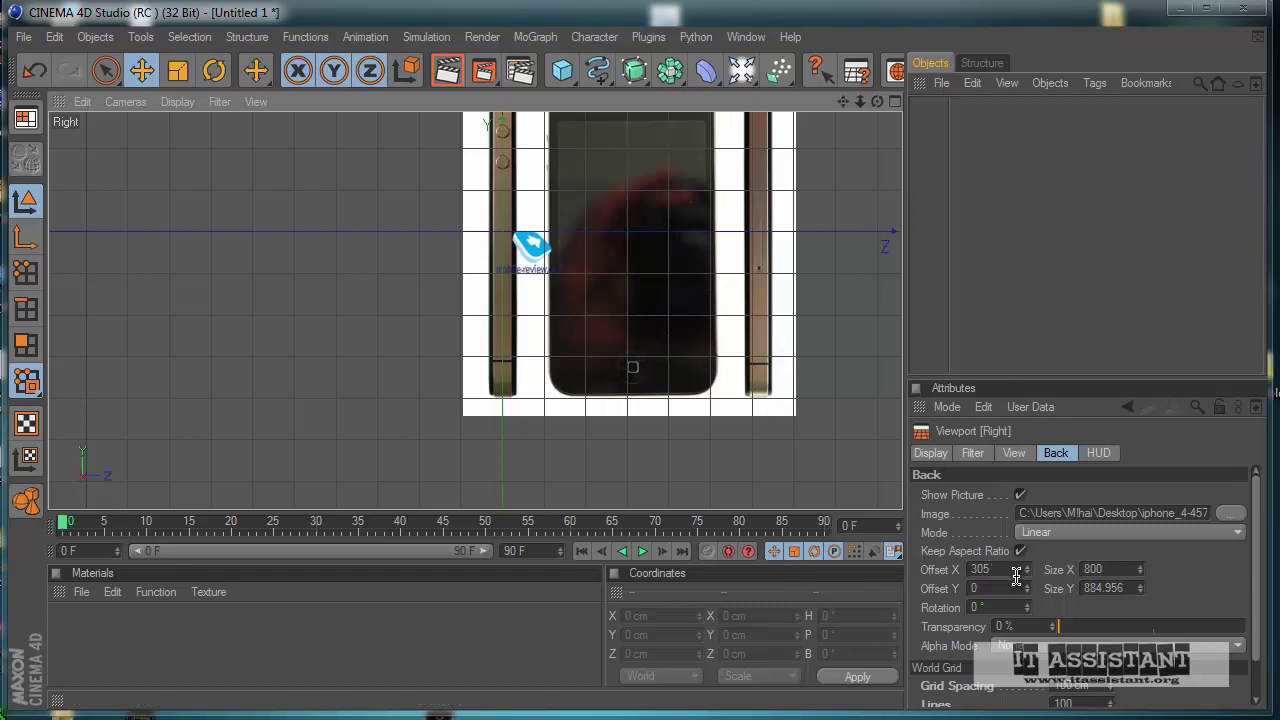
pyautogui.moveTo(1027, 592)
pyautogui.mouseDown()
pyautogui.moveTo(1030, 574)
pyautogui.moveTo(1029, 595)
pyautogui.mouseUp()
# - Set the Front view background's Offset Y to 394 so the phone's lower edge sits on the horizontal axis
pyautogui.middleClick(648, 424)
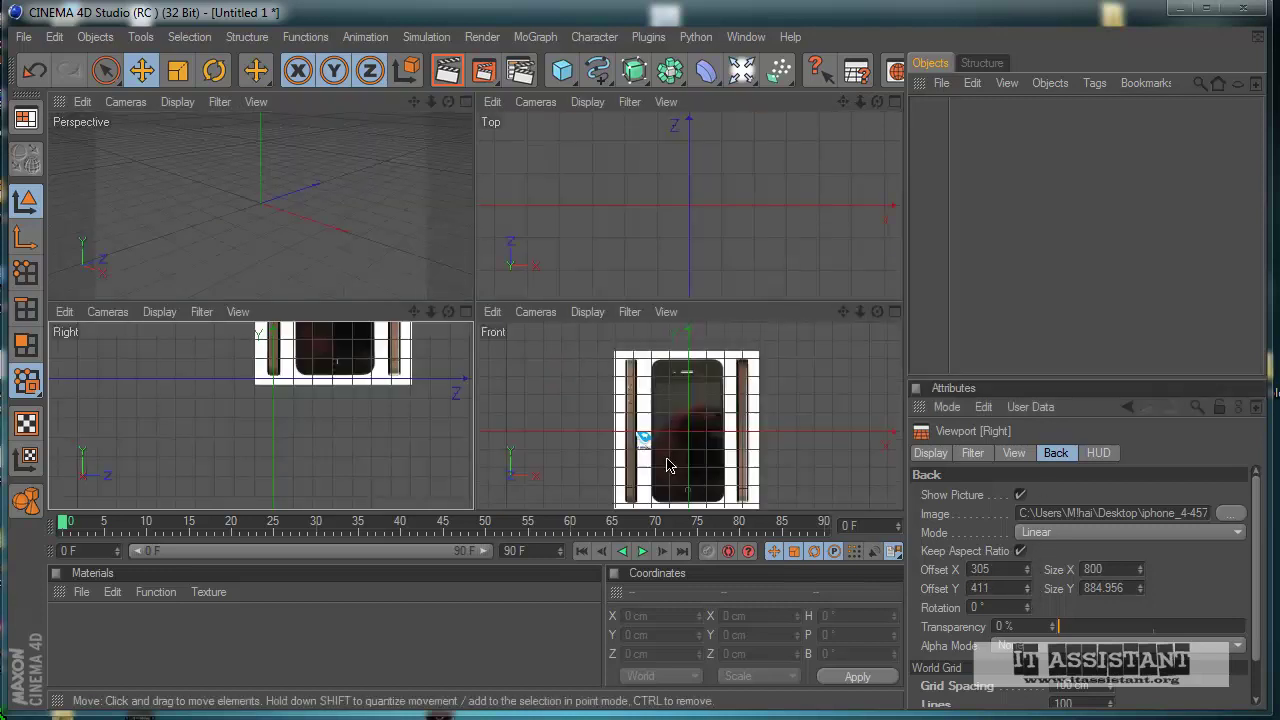
pyautogui.middleClick(797, 503)
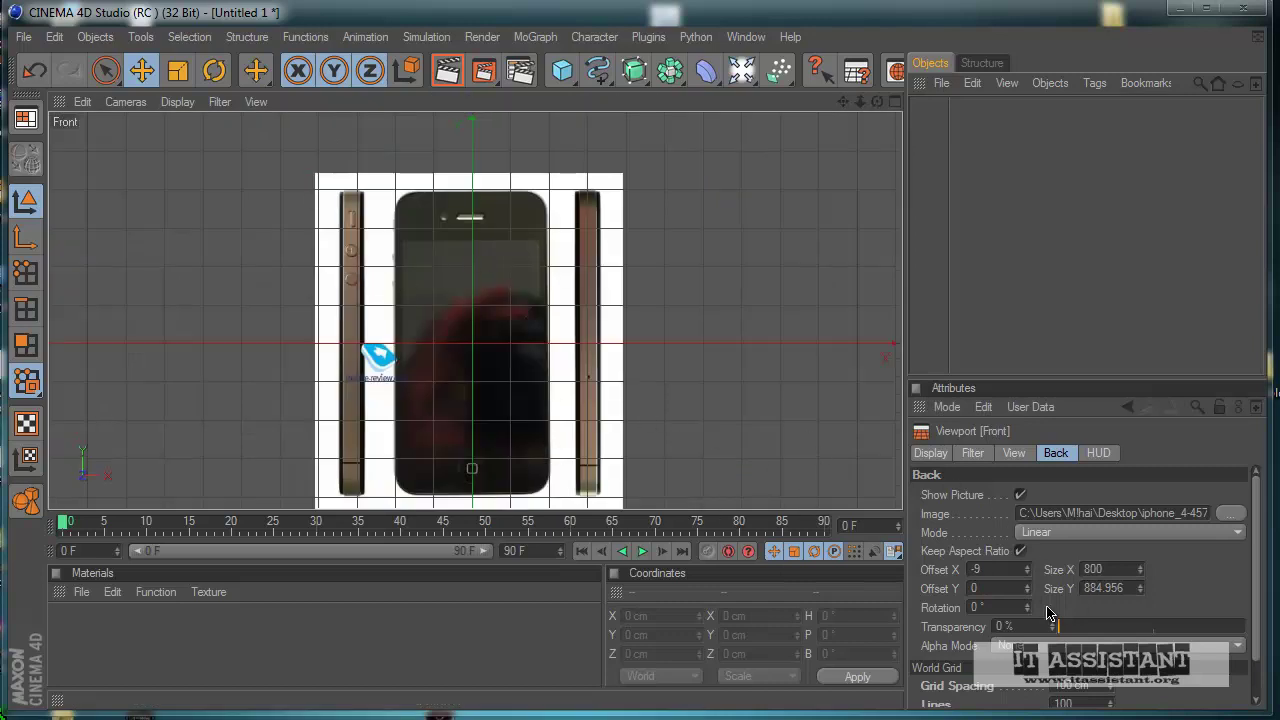
pyautogui.moveTo(1029, 597); pyautogui.dragTo(1031, 591)
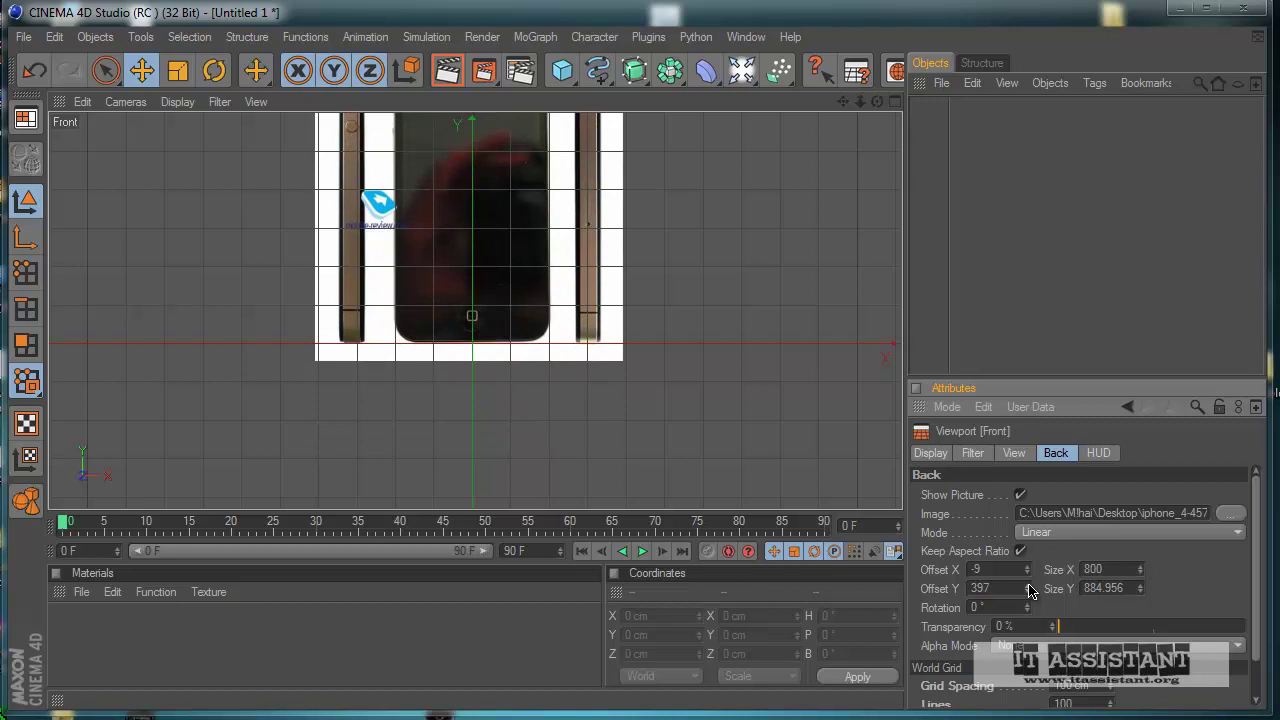
pyautogui.scroll(5, 520, 448)
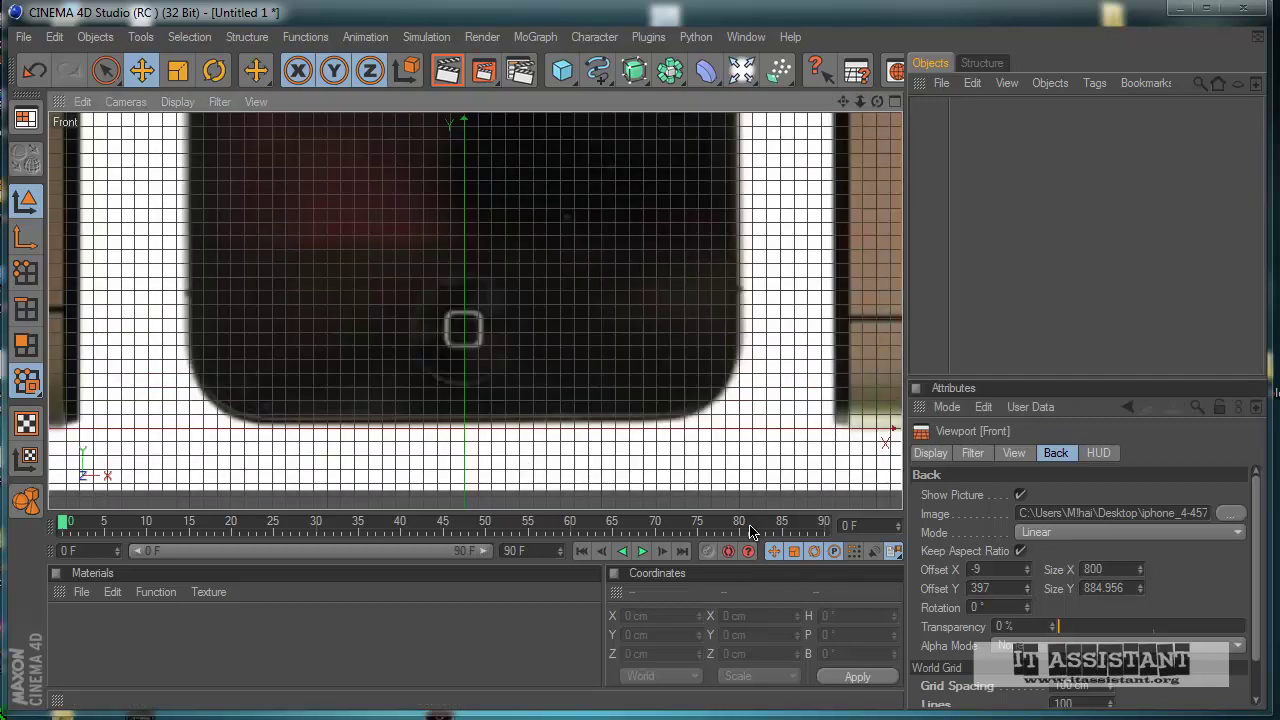
pyautogui.click(1028, 592)
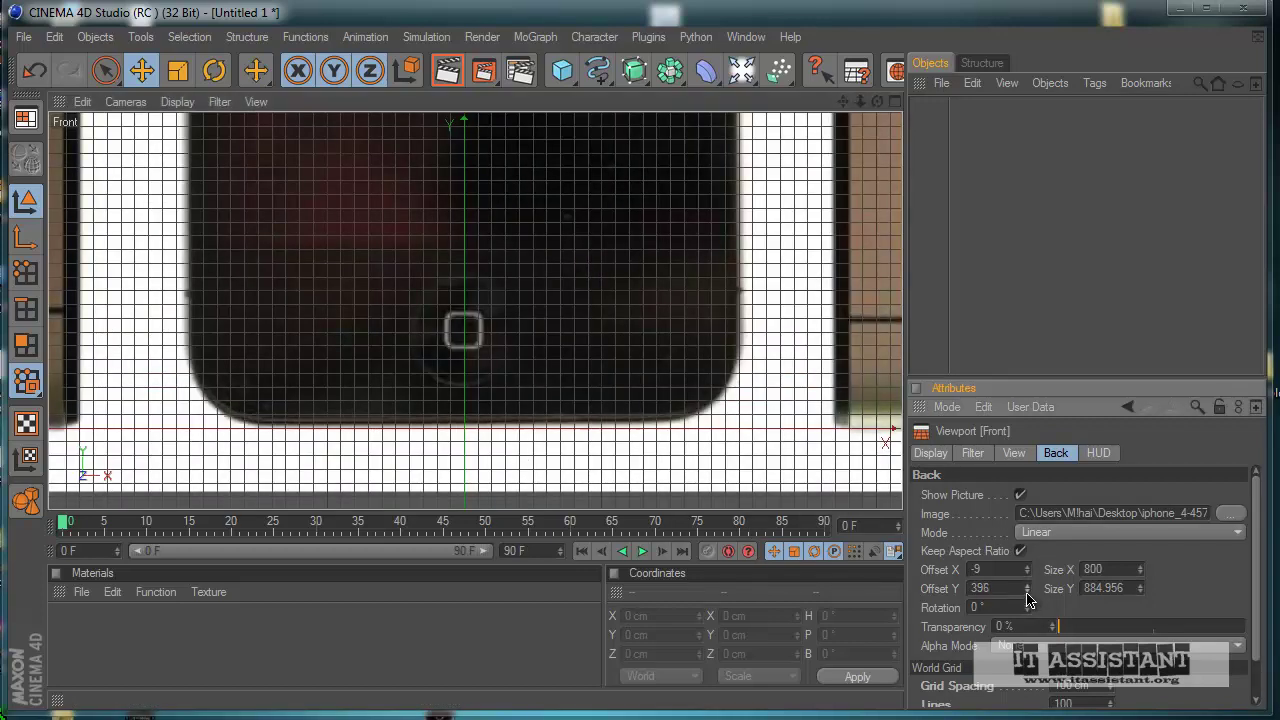
pyautogui.click(1028, 592)
pyautogui.click(1028, 592)
# - Set the Right view background's Offset Y to 398 to bring the phone's lower edge onto the horizontal axis
pyautogui.middleClick(548, 380)
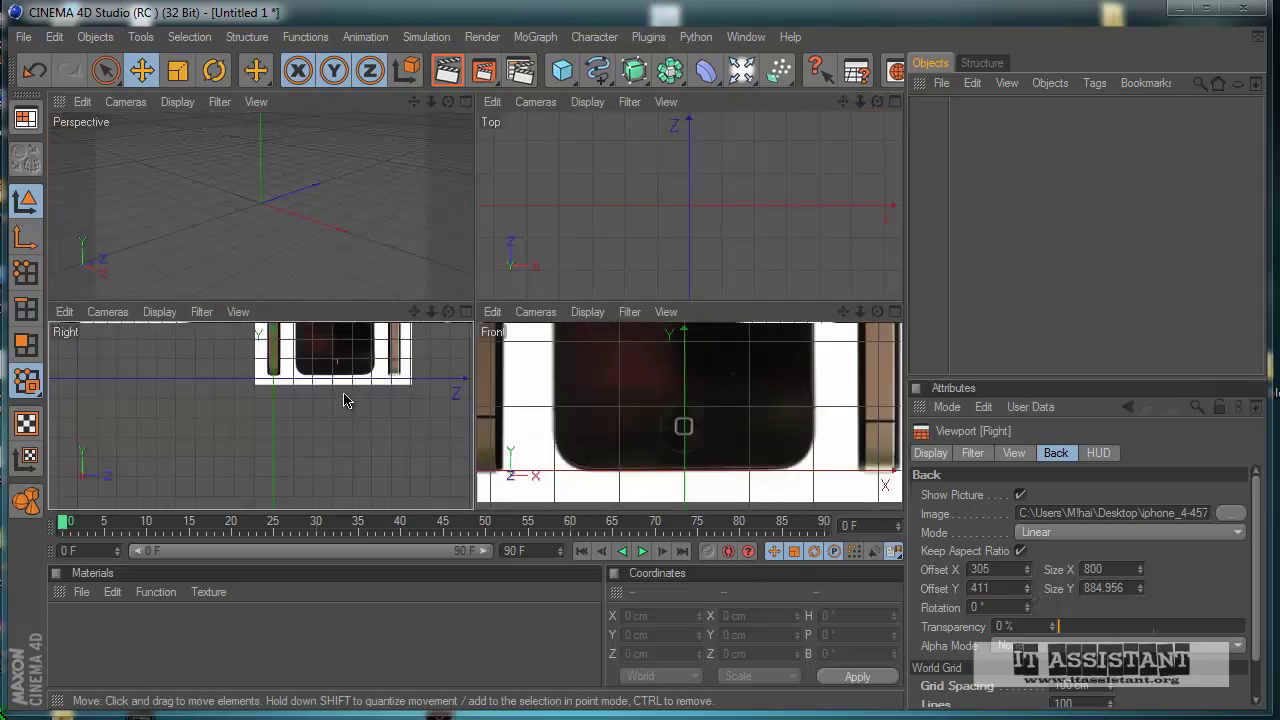
pyautogui.middleClick(346, 397)
pyautogui.scroll(1, 518, 336)
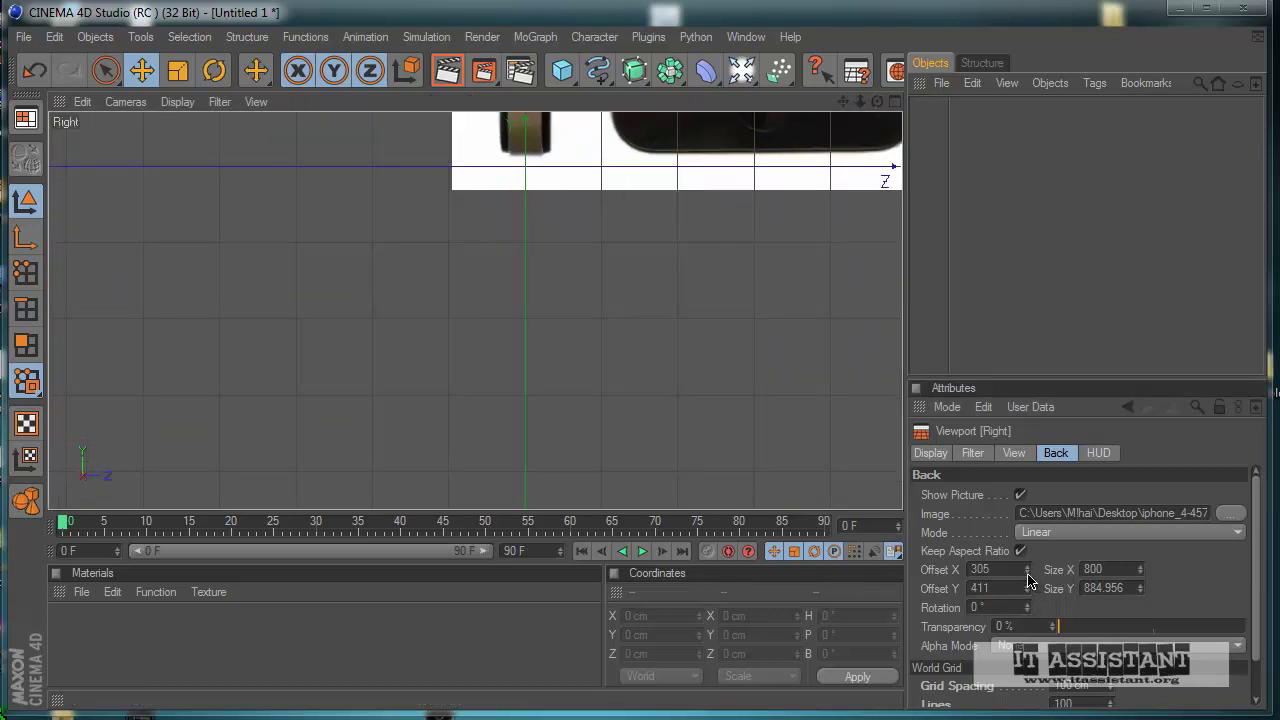
pyautogui.moveTo(1028, 577); pyautogui.dragTo(1032, 601)
# - Copy the Offset Y value 394 from the Front view's background settings
pyautogui.middleClick(634, 406)
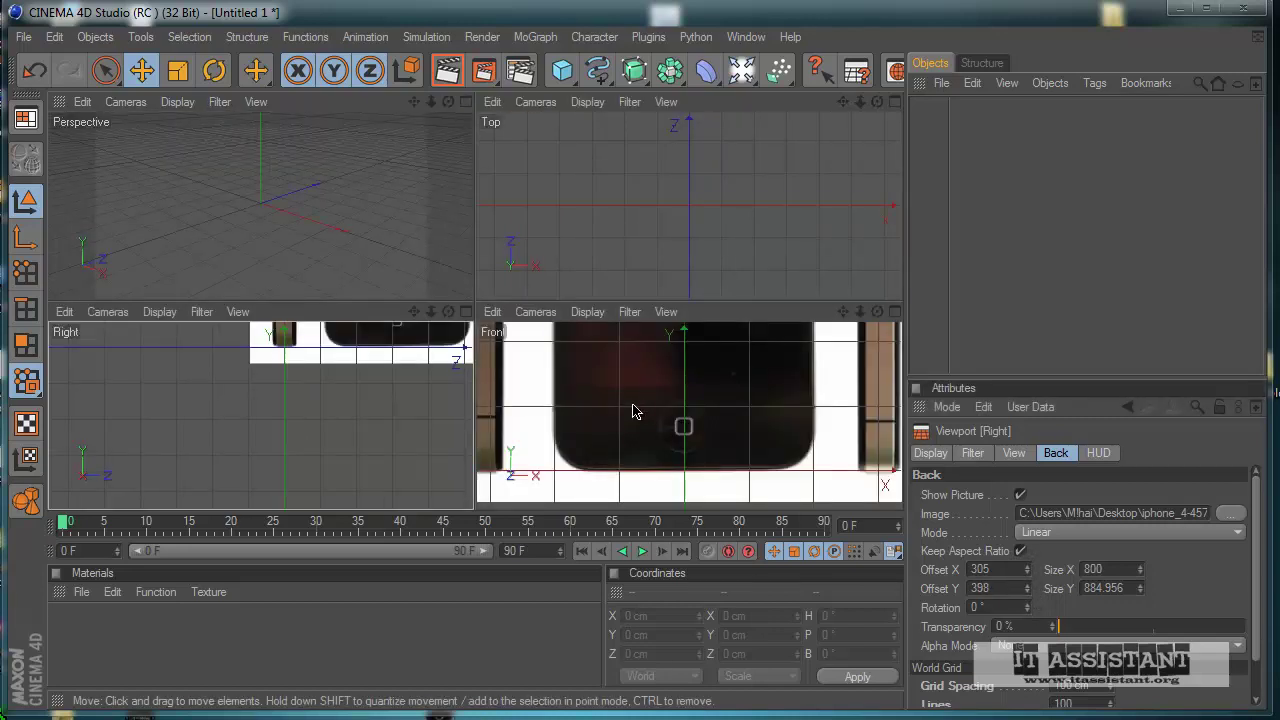
pyautogui.middleClick(634, 407)
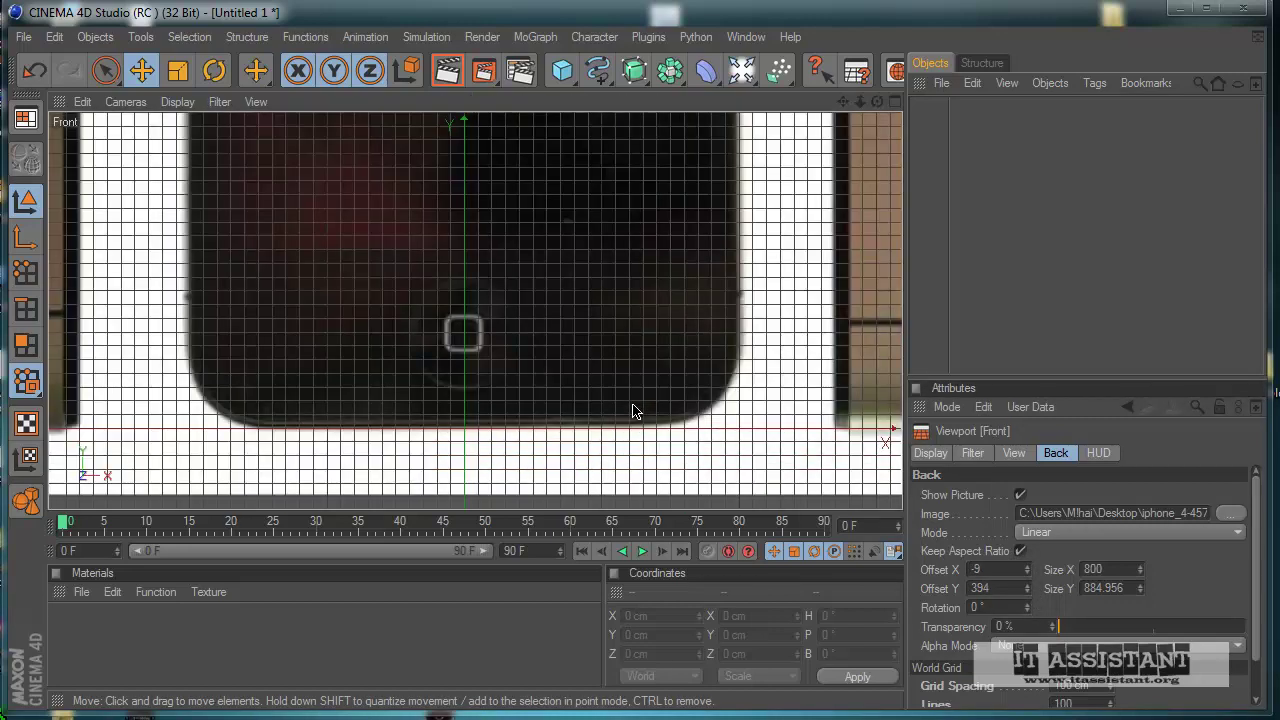
pyautogui.click(996, 588)
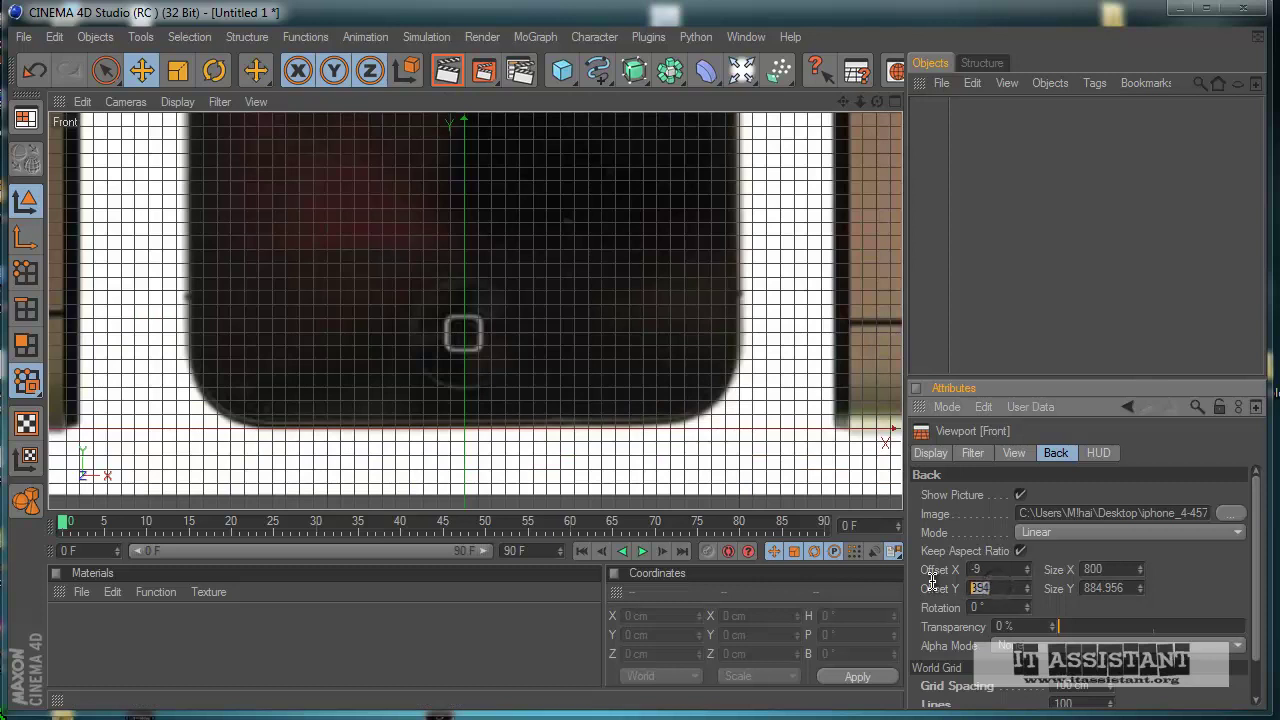
pyautogui.rightClick(984, 592)
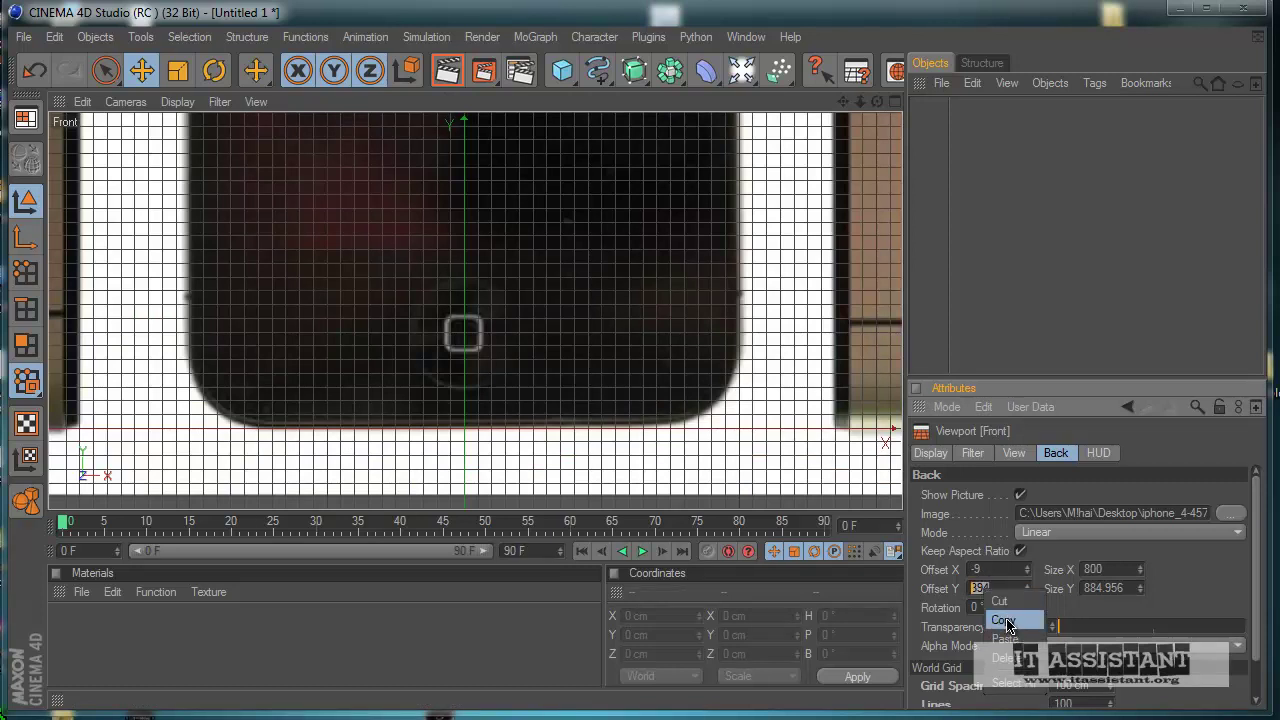
pyautogui.click(1008, 626)
# - Replace the Right view background's Offset Y with the copied value 394 so it matches the Front view
pyautogui.middleClick(294, 278)
pyautogui.middleClick(286, 356)
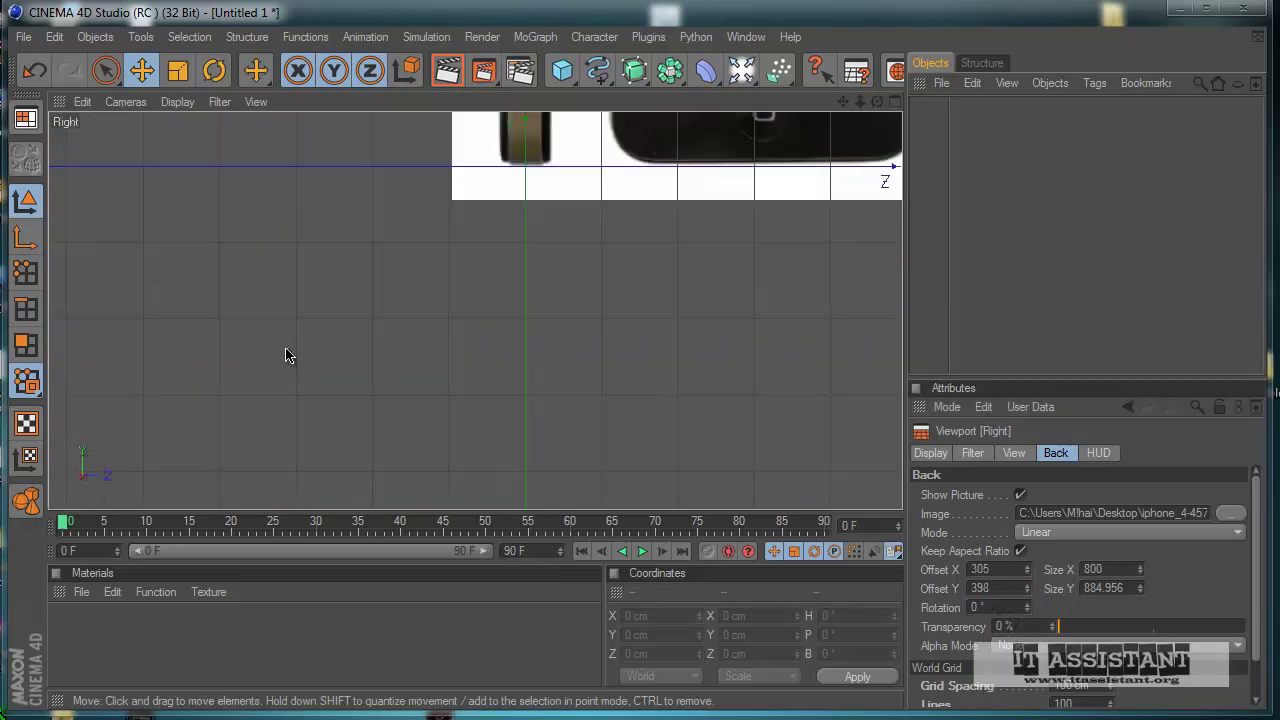
pyautogui.moveTo(1011, 590); pyautogui.dragTo(880, 588)
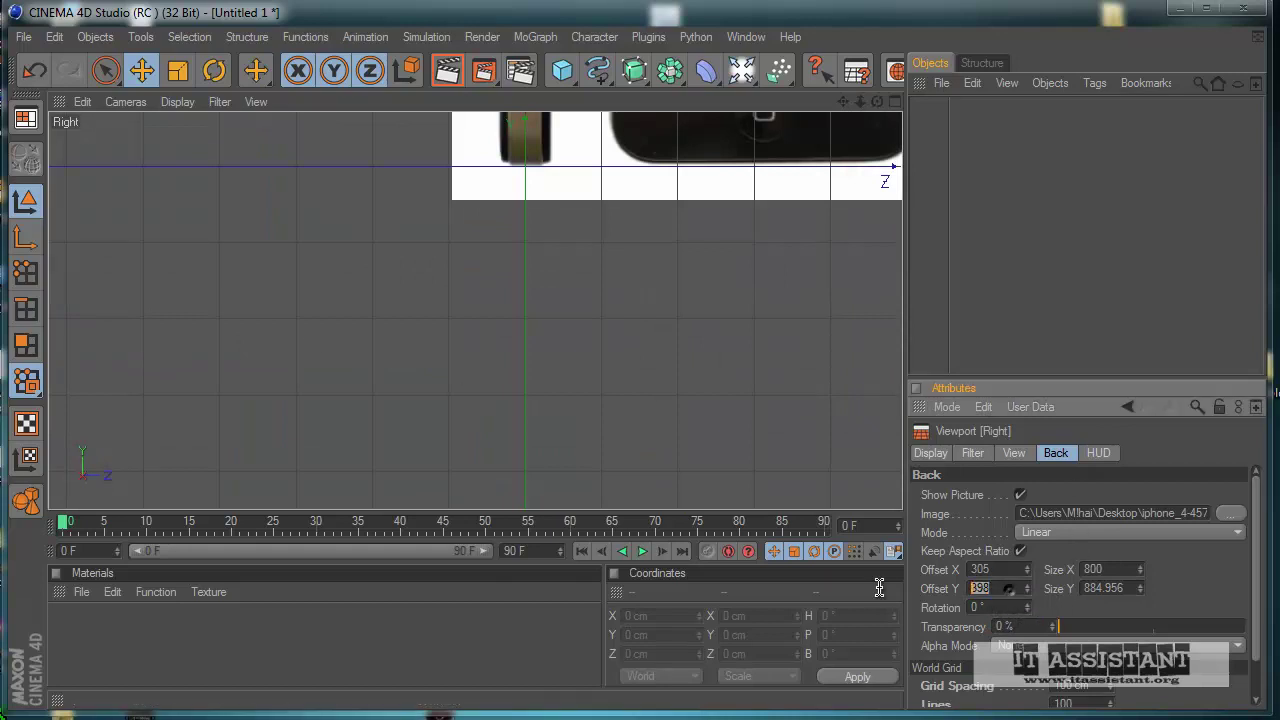
pyautogui.rightClick(988, 588)
pyautogui.click(1017, 633)
pyautogui.click(563, 335)
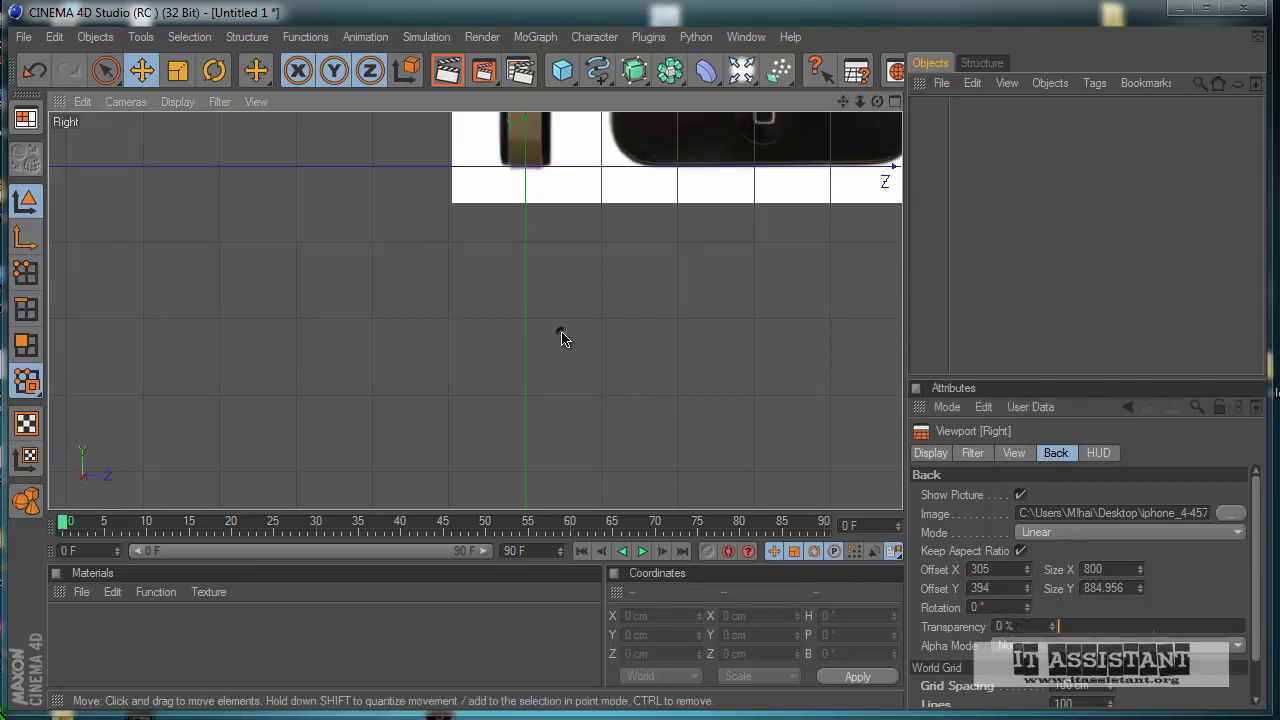
# - Frame the whole phone picture in the Right view and add a cube primitive in the Perspective view
pyautogui.scroll(-3, 585, 330)
pyautogui.scroll(-5, 585, 333)
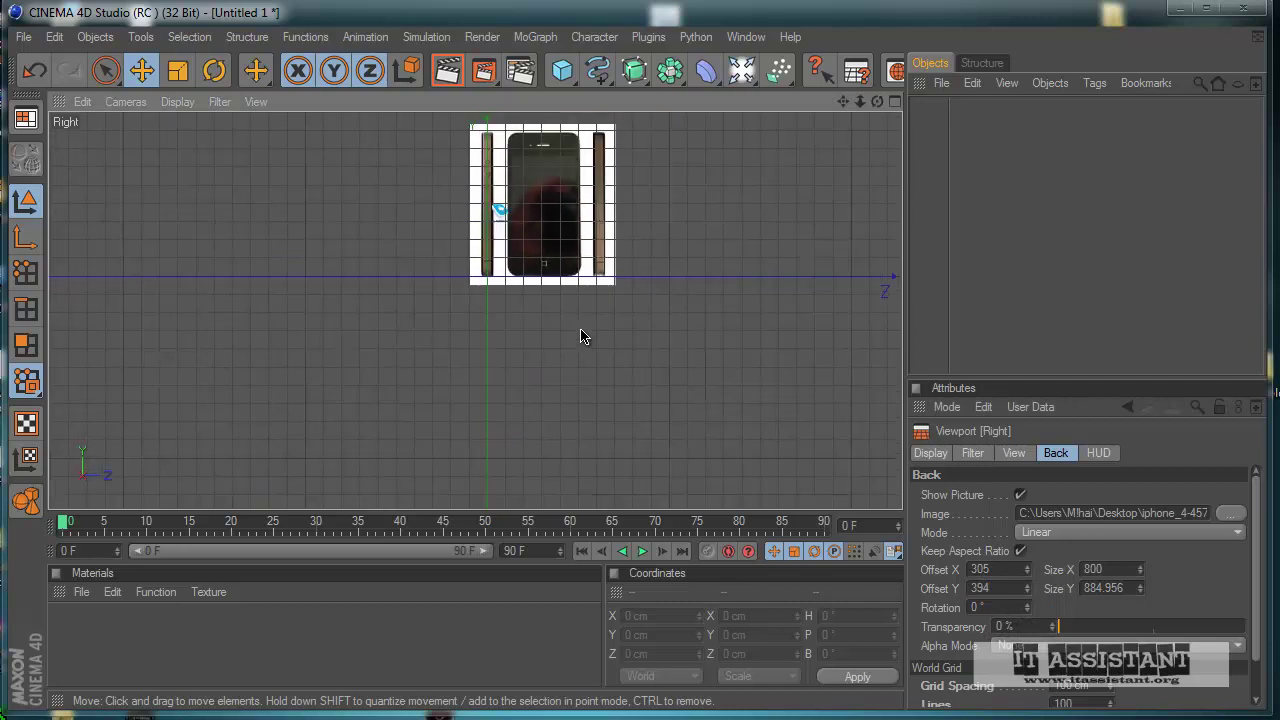
pyautogui.keyDown('alt'); pyautogui.moveTo(593, 262); pyautogui.dragTo(589, 400, button='middle'); pyautogui.keyUp('alt')
pyautogui.scroll(5, 605, 327)
pyautogui.keyDown('alt'); pyautogui.moveTo(680, 432); pyautogui.dragTo(600, 434, button='middle'); pyautogui.keyUp('alt')
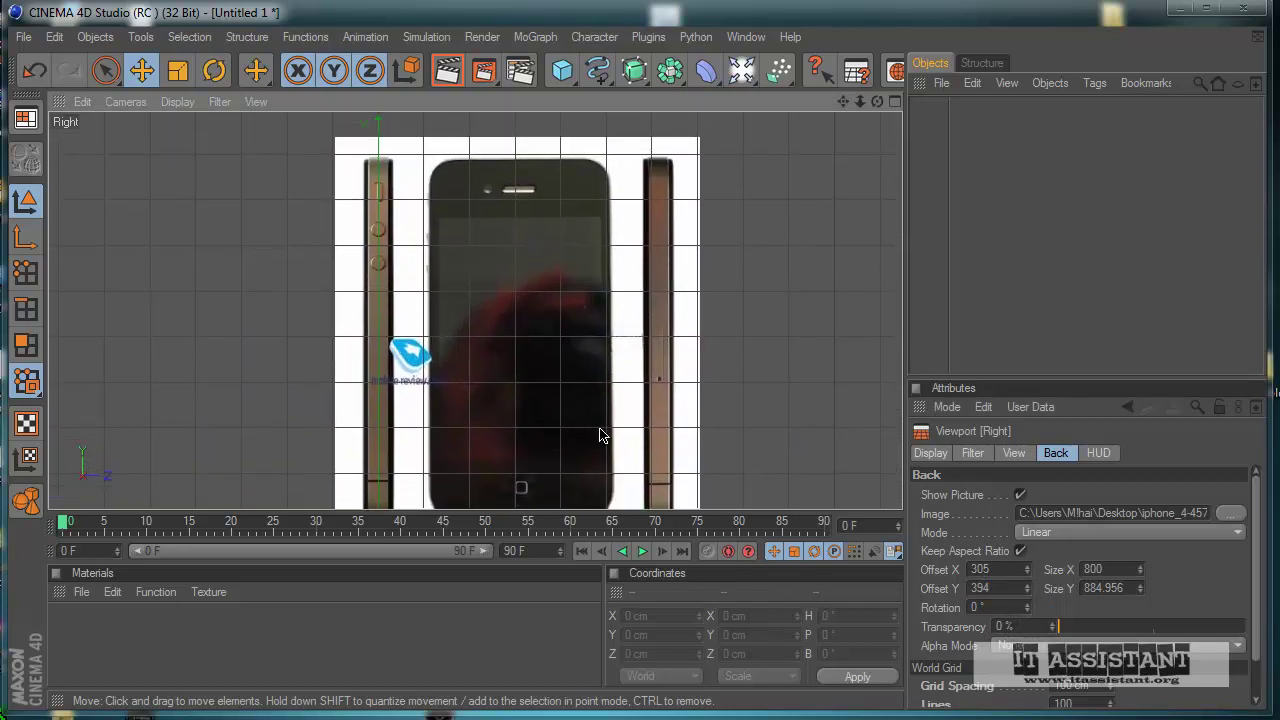
pyautogui.middleClick(617, 334)
pyautogui.middleClick(250, 249)
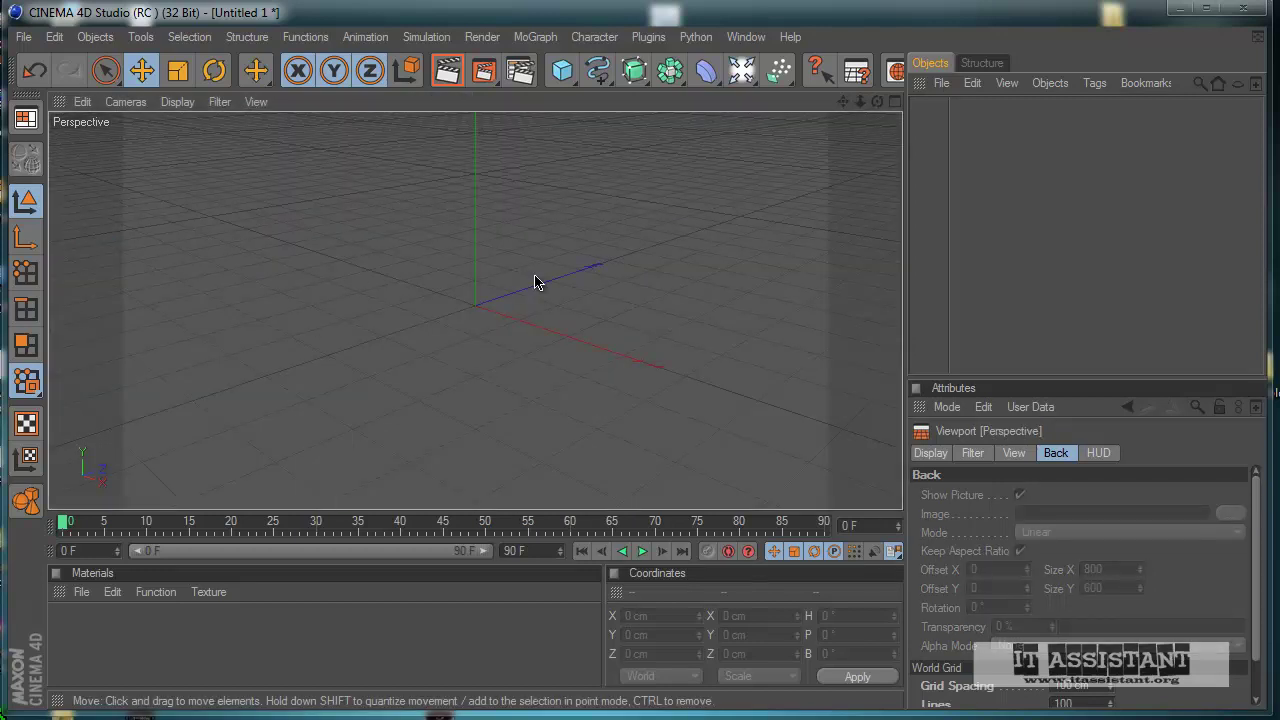
pyautogui.scroll(-3, 525, 280)
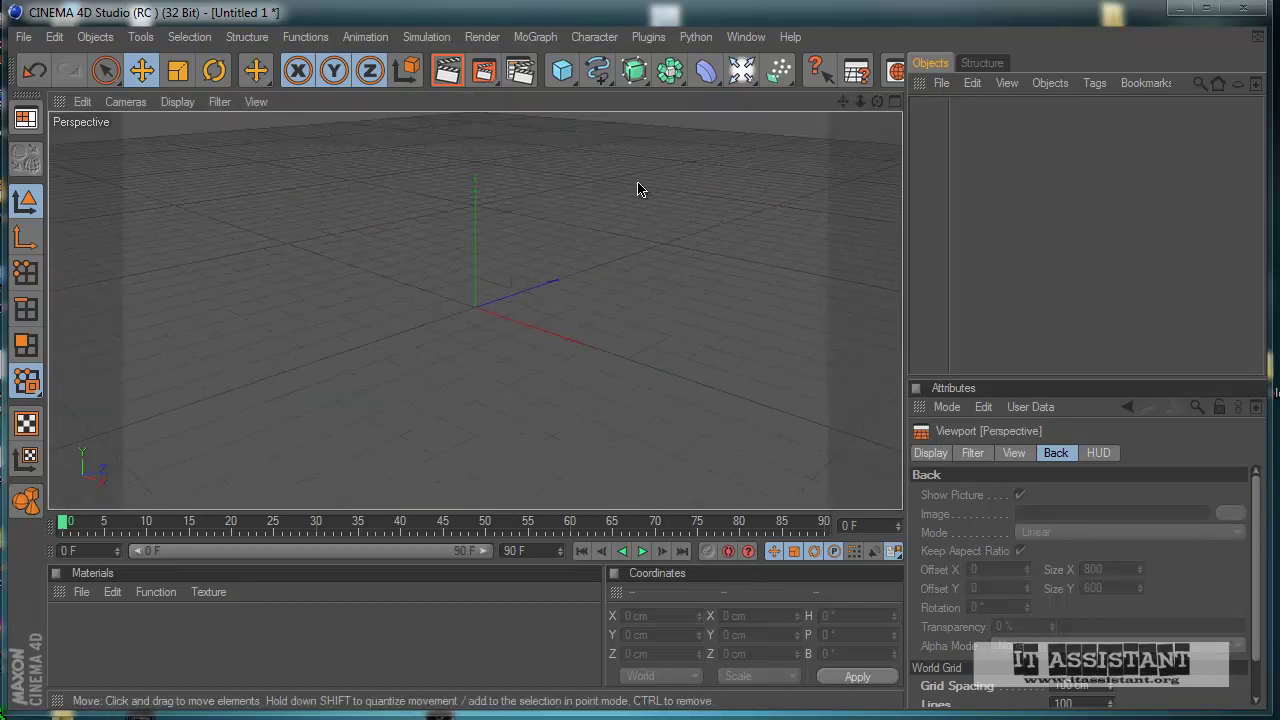
pyautogui.click(562, 70)
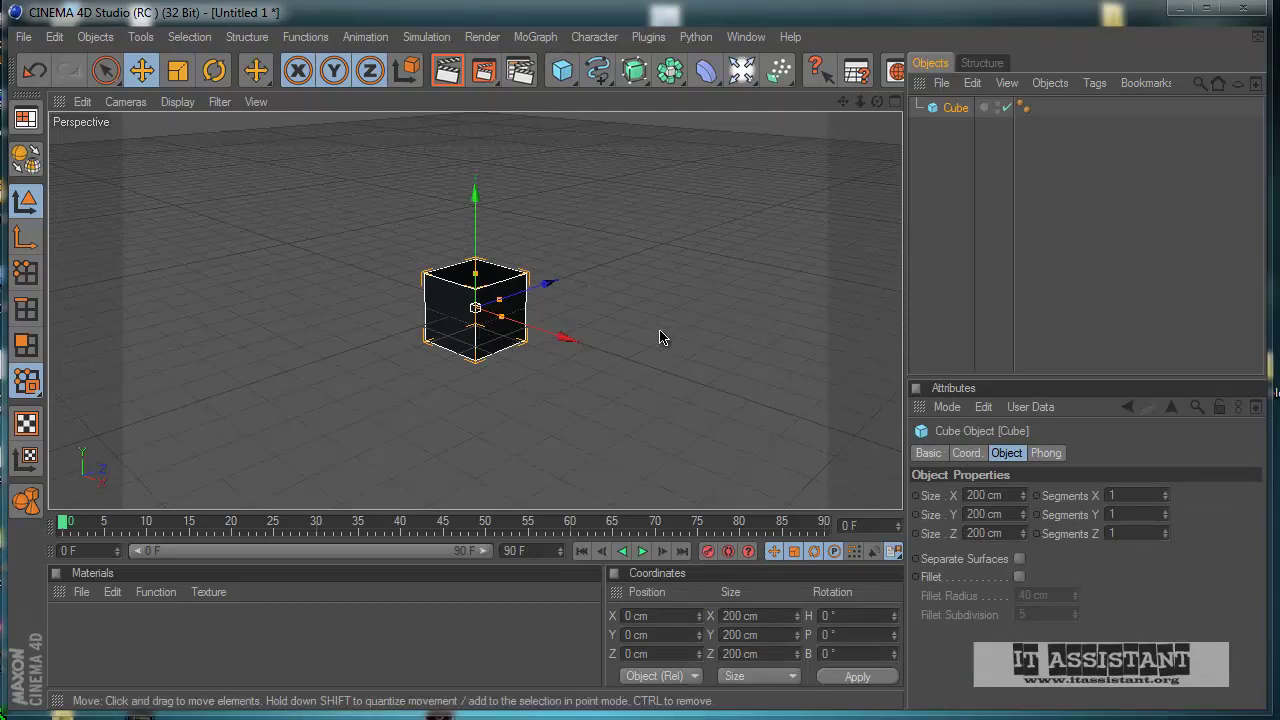
# - Raise the cube along Y in the Front view to about 437.5 cm, over the middle of the phone
pyautogui.middleClick(440, 392)
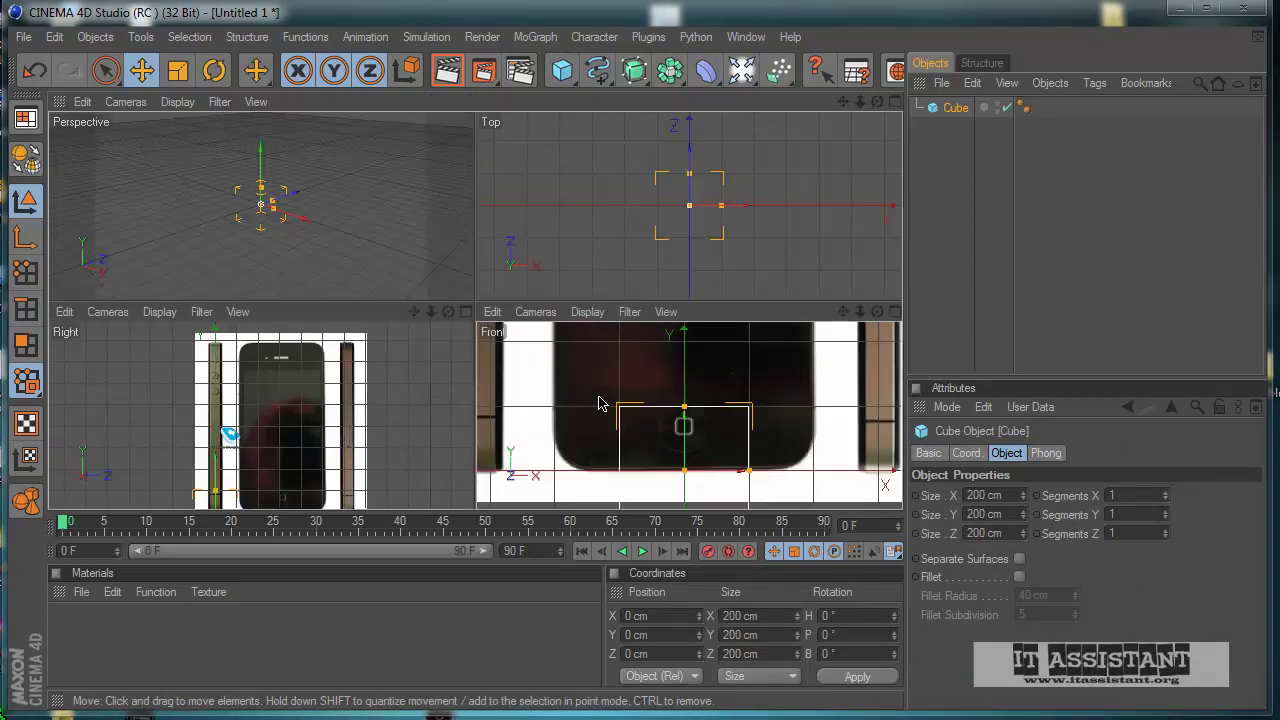
pyautogui.middleClick(600, 404)
pyautogui.scroll(-2, 678, 289)
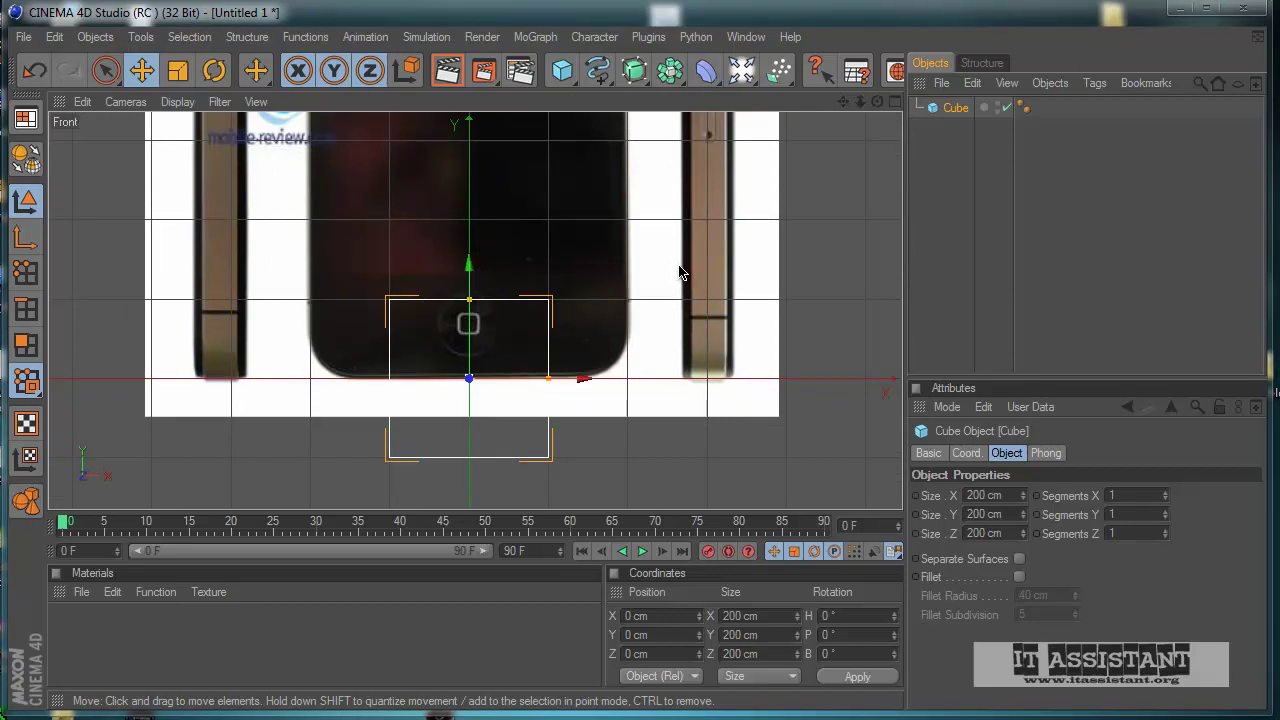
pyautogui.scroll(2, 634, 229)
pyautogui.scroll(-3, 623, 206)
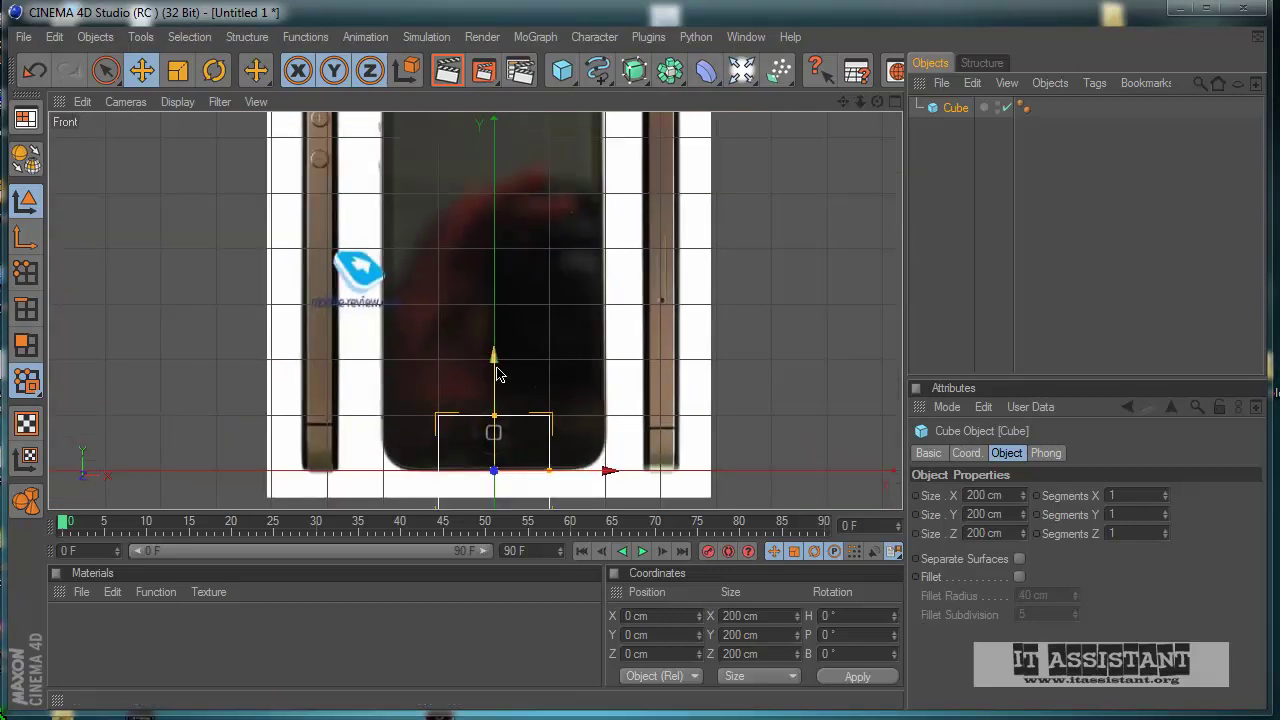
pyautogui.moveTo(500, 375); pyautogui.dragTo(500, 98)
pyautogui.scroll(-2, 569, 307)
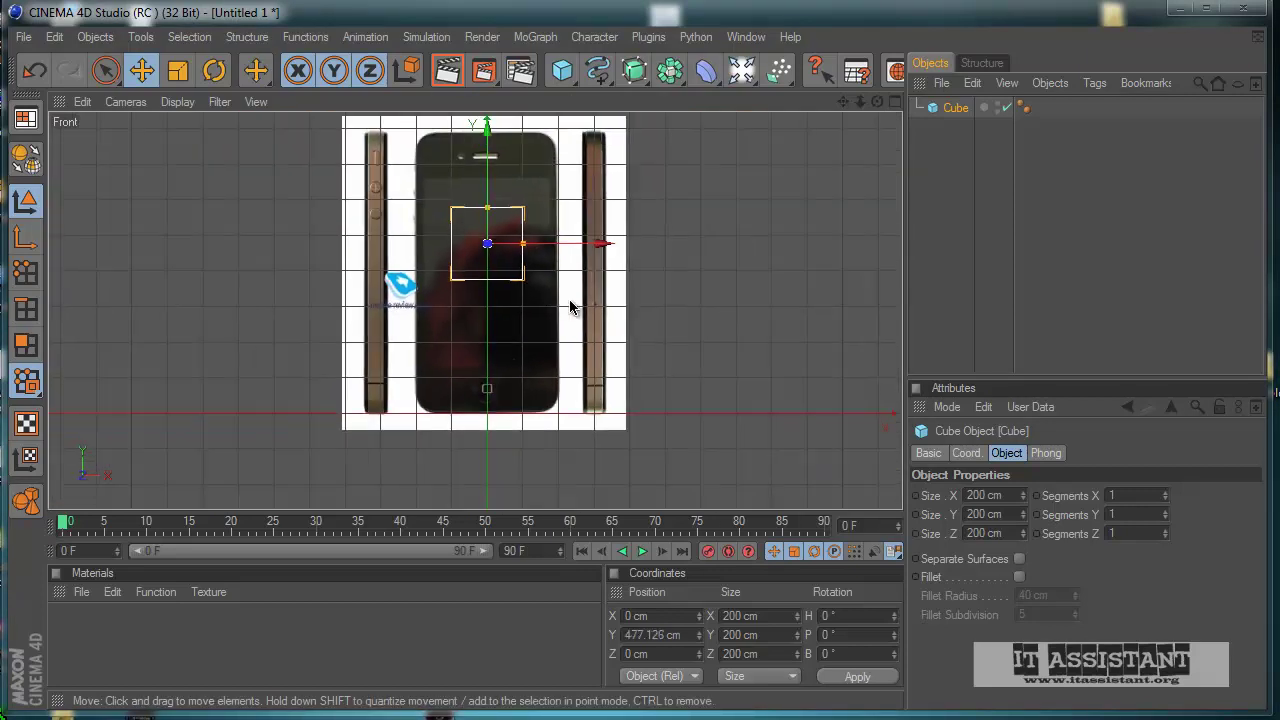
pyautogui.scroll(2, 575, 300)
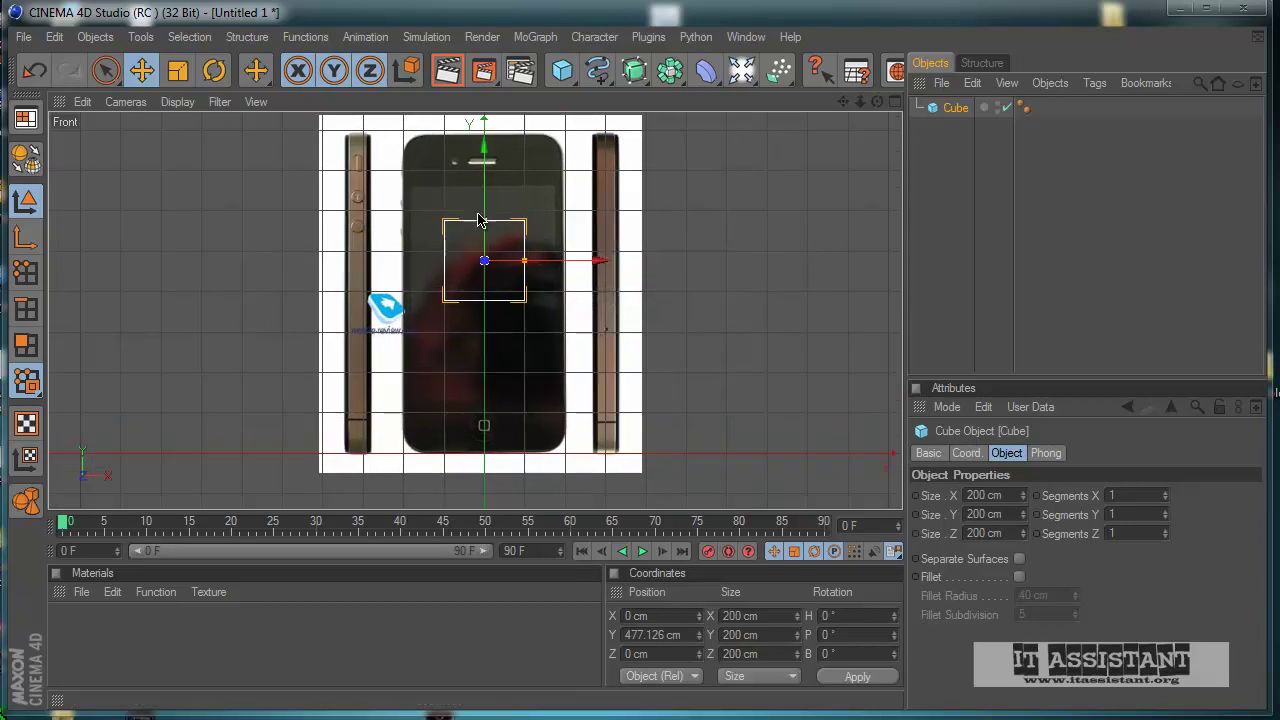
pyautogui.moveTo(478, 220); pyautogui.dragTo(483, 244)
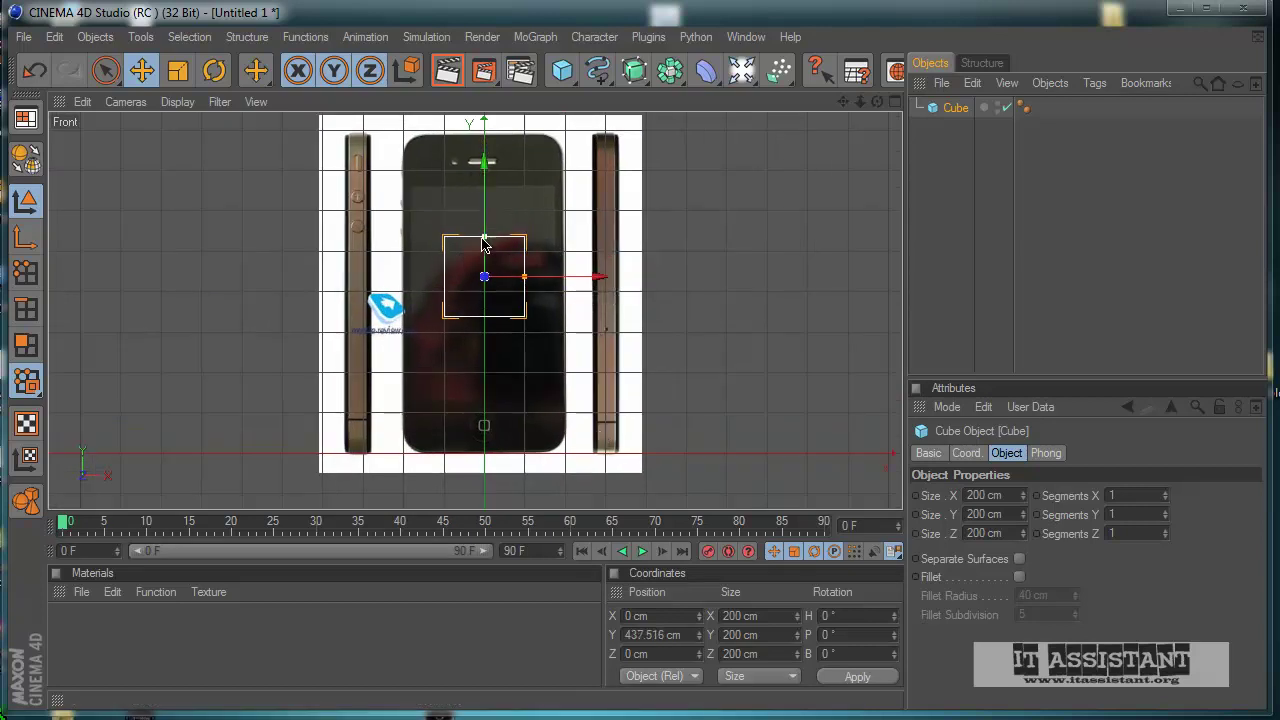
# - Widen the cube along X to about 383.5 cm, towards the side edges of the phone's front picture
pyautogui.scroll(3, 488, 249)
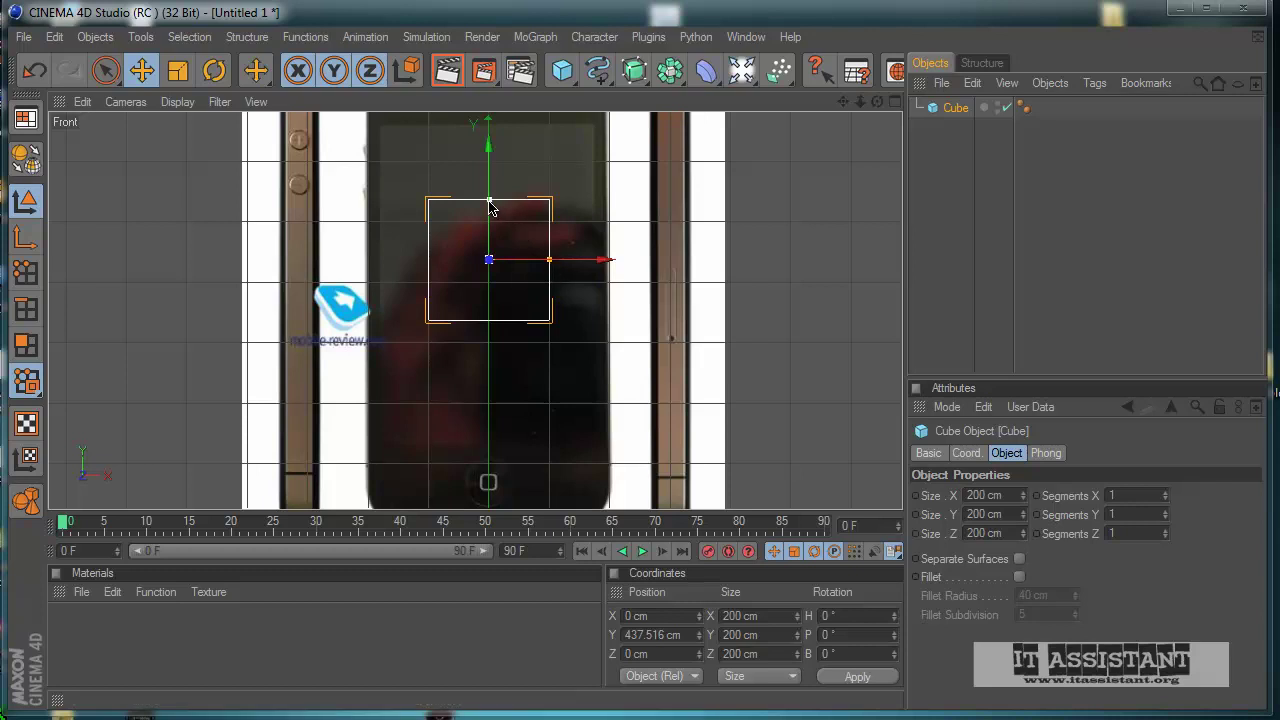
pyautogui.scroll(3, 491, 209)
pyautogui.scroll(-3, 620, 221)
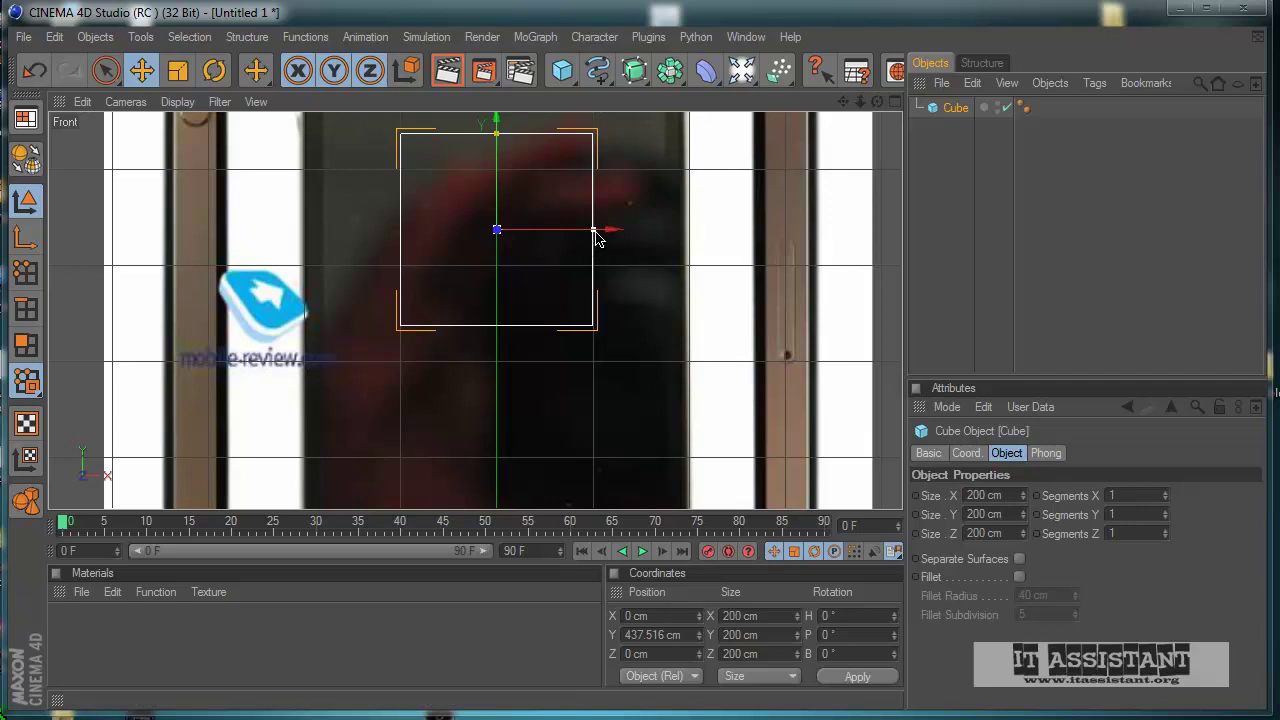
pyautogui.scroll(-2, 595, 237)
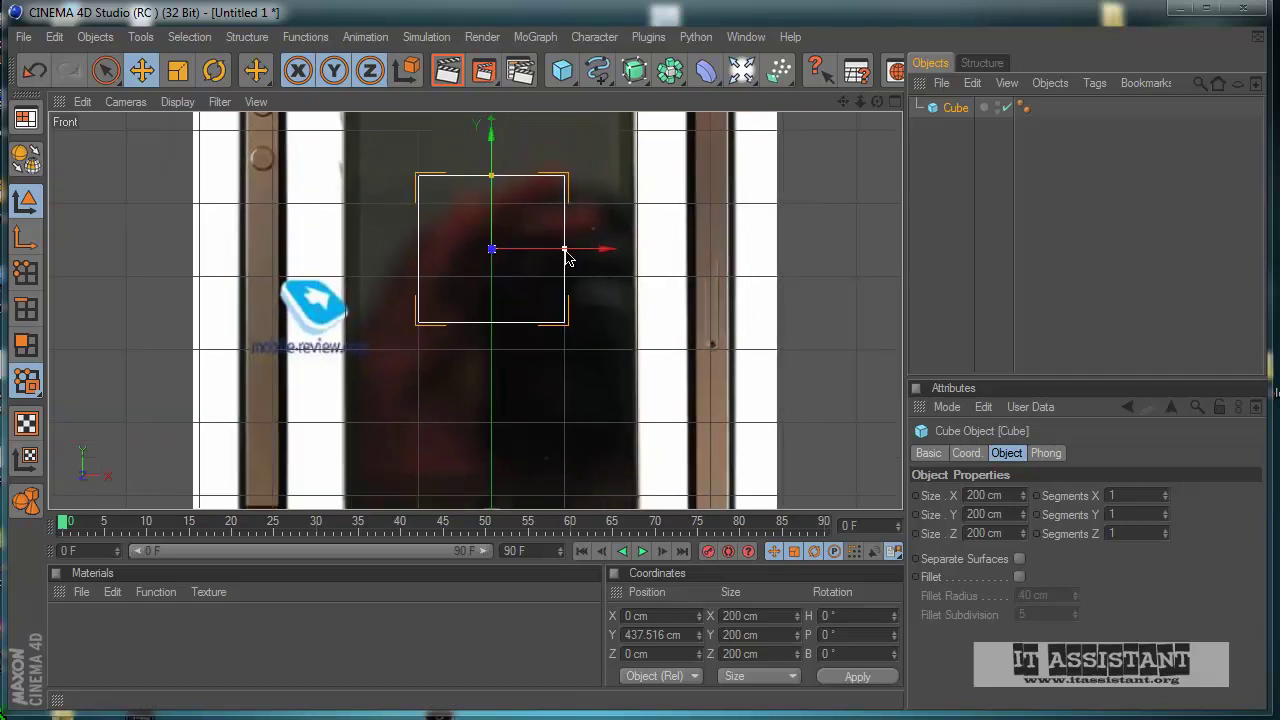
pyautogui.moveTo(566, 258); pyautogui.dragTo(601, 437)
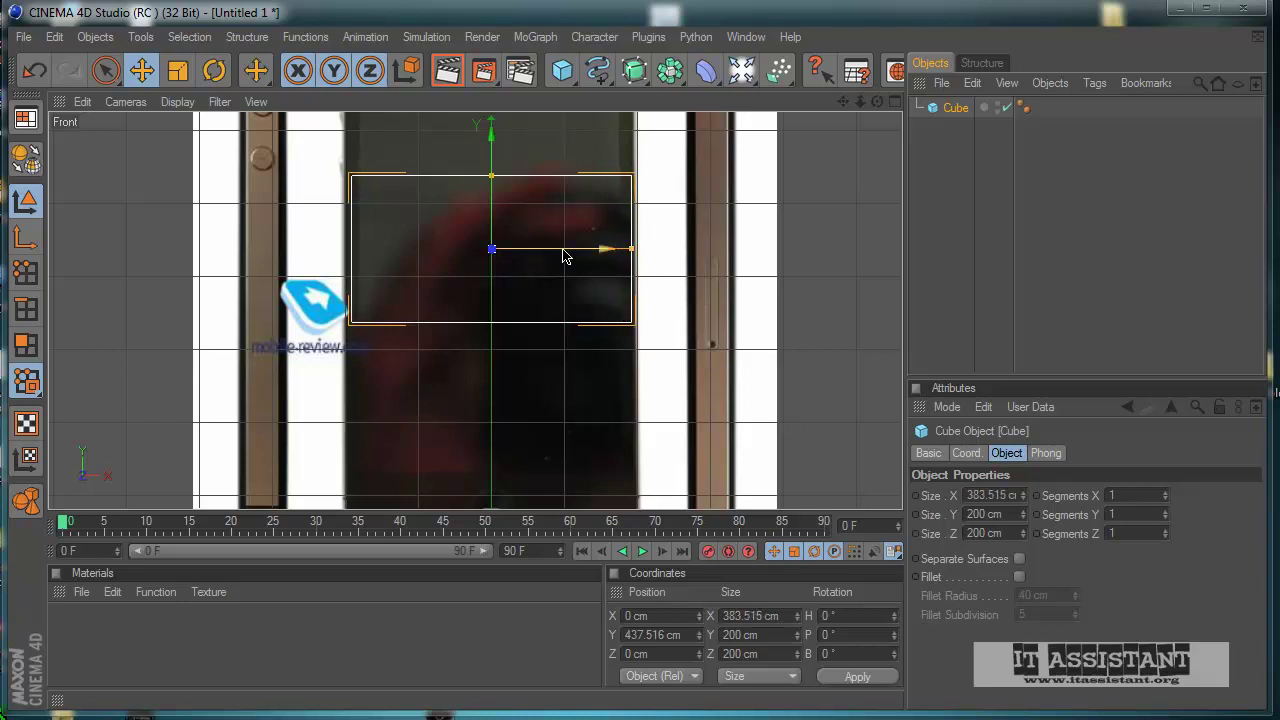
# - Fit the cube to the phone's side edges with an X position of about -1.37 cm and a width of about 401.3 cm
pyautogui.moveTo(565, 256); pyautogui.dragTo(601, 437)
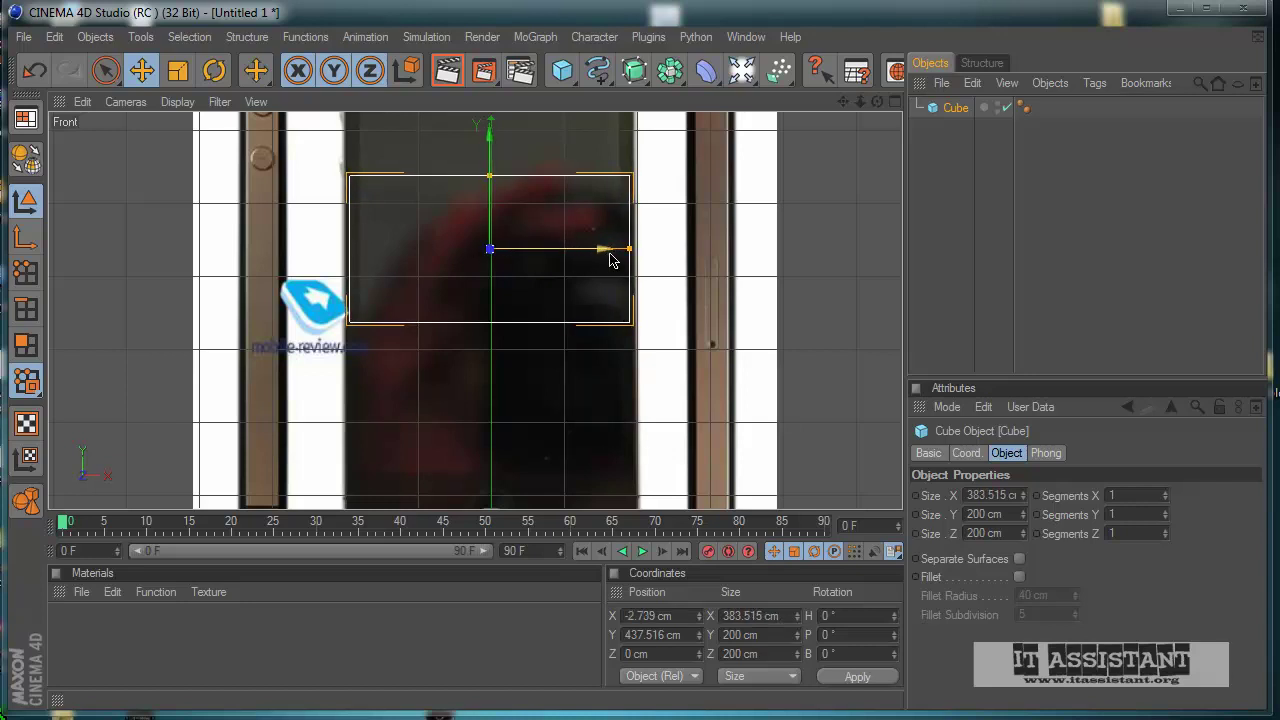
pyautogui.moveTo(631, 259); pyautogui.dragTo(603, 437)
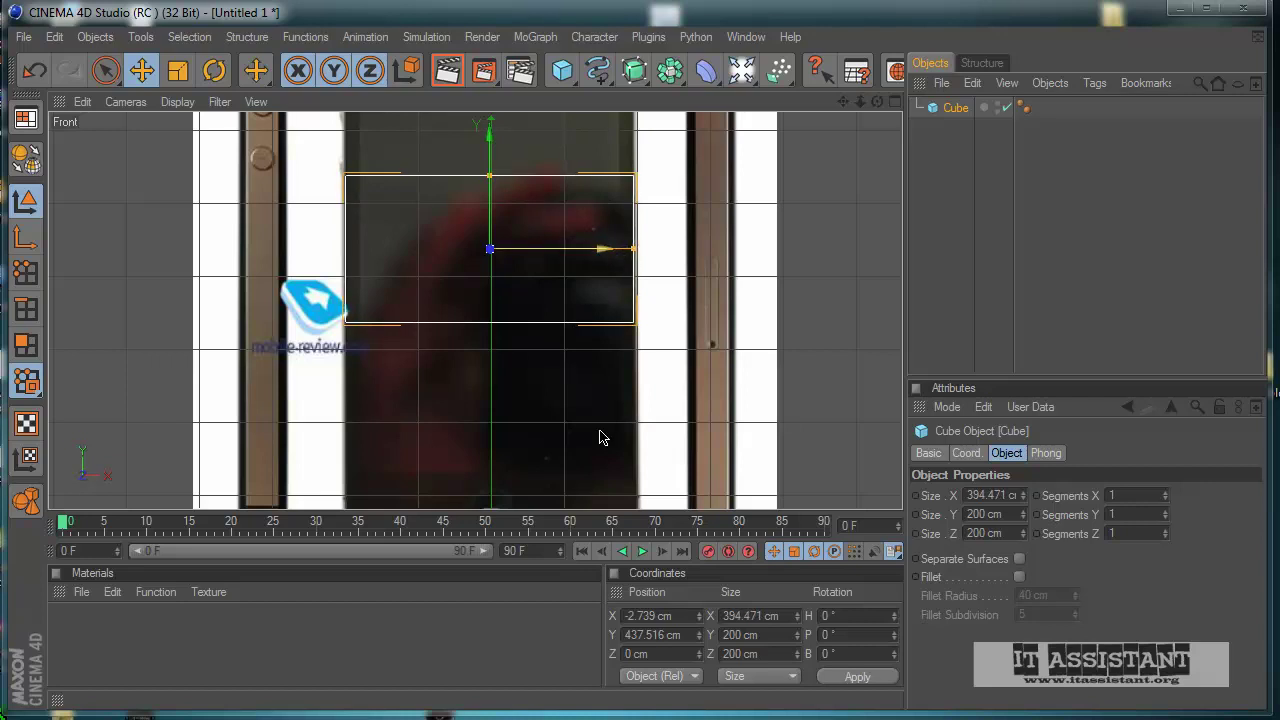
pyautogui.moveTo(600, 437); pyautogui.dragTo(601, 437)
pyautogui.moveTo(636, 255); pyautogui.dragTo(600, 434)
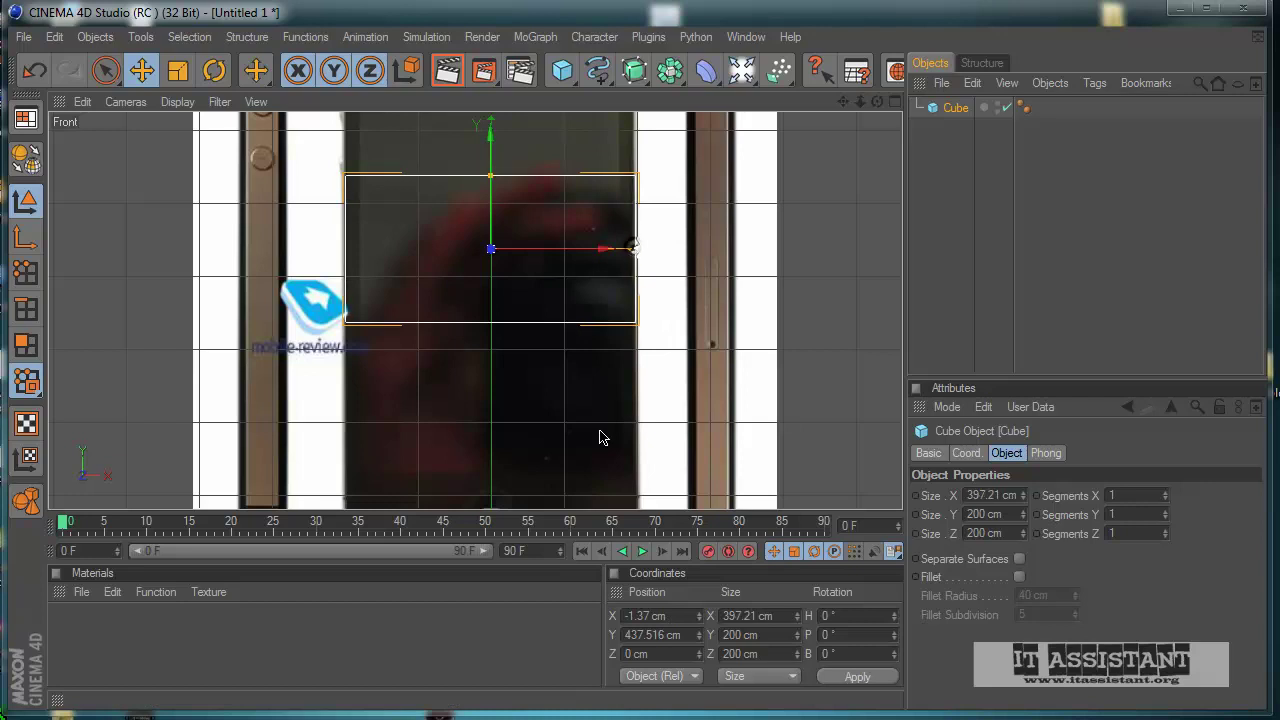
pyautogui.moveTo(637, 256); pyautogui.dragTo(600, 437)
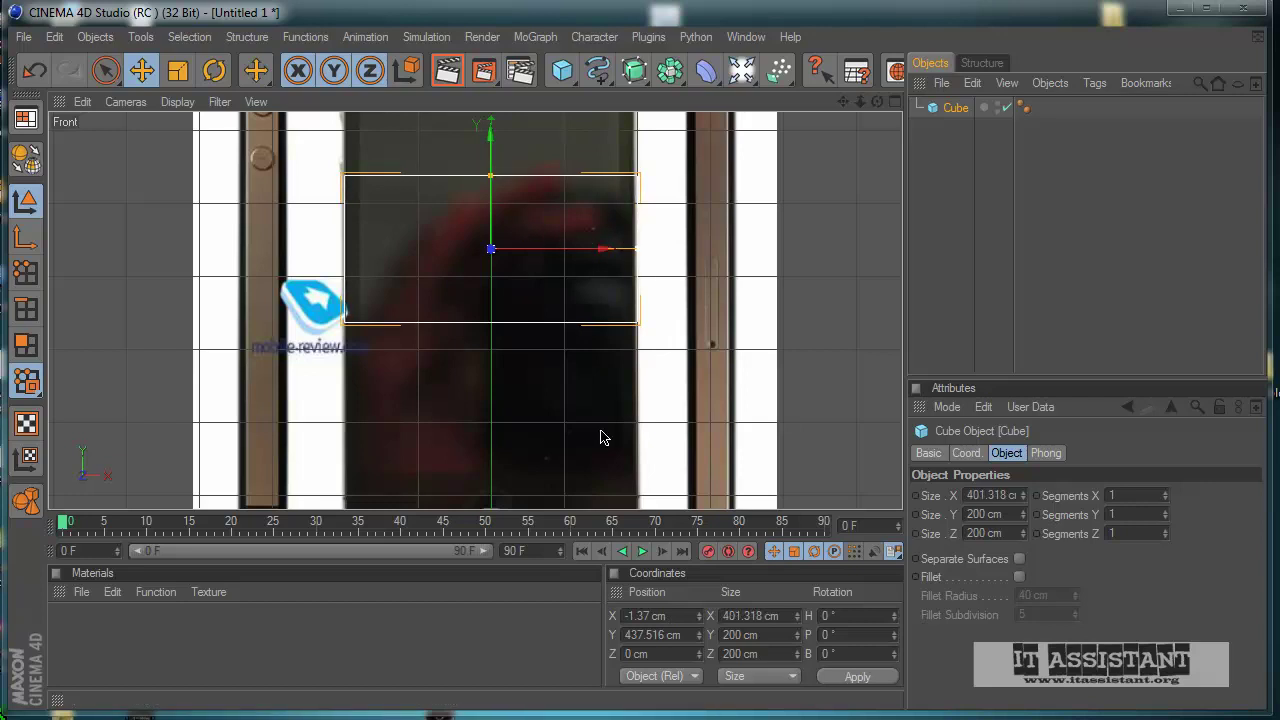
pyautogui.moveTo(603, 254); pyautogui.dragTo(600, 437)
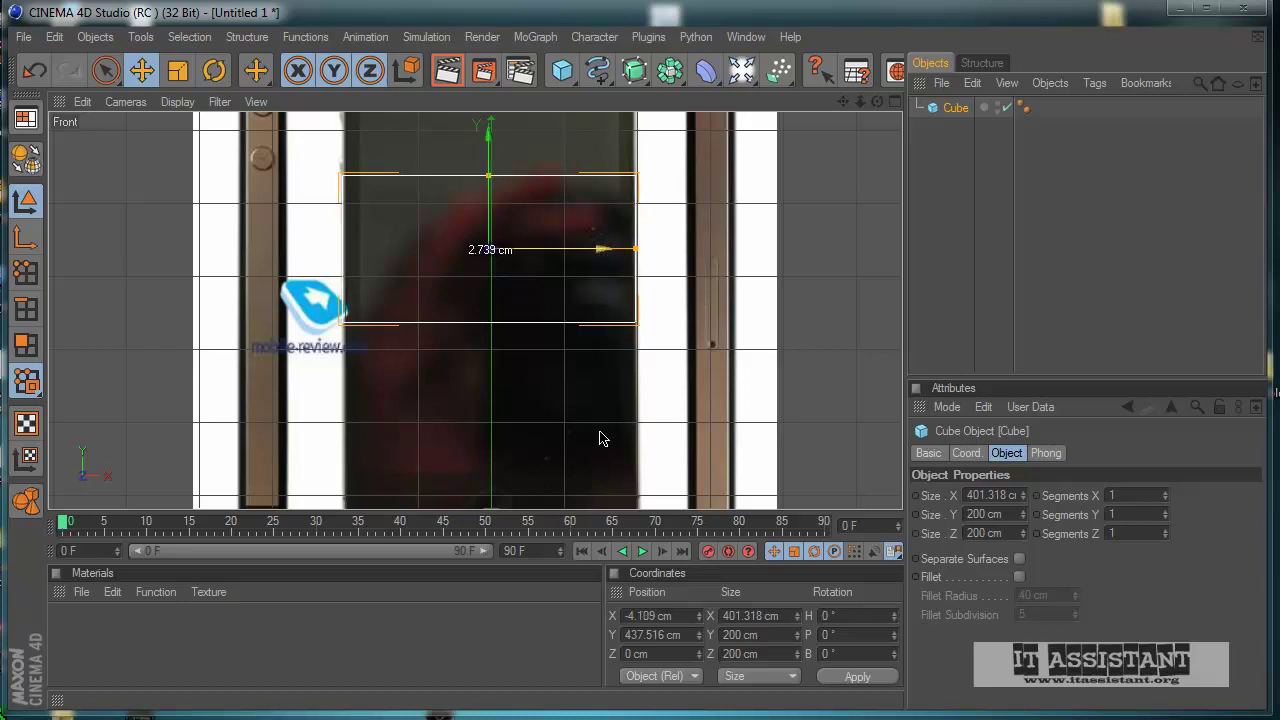
pyautogui.hotkey('ctrl', 'z')
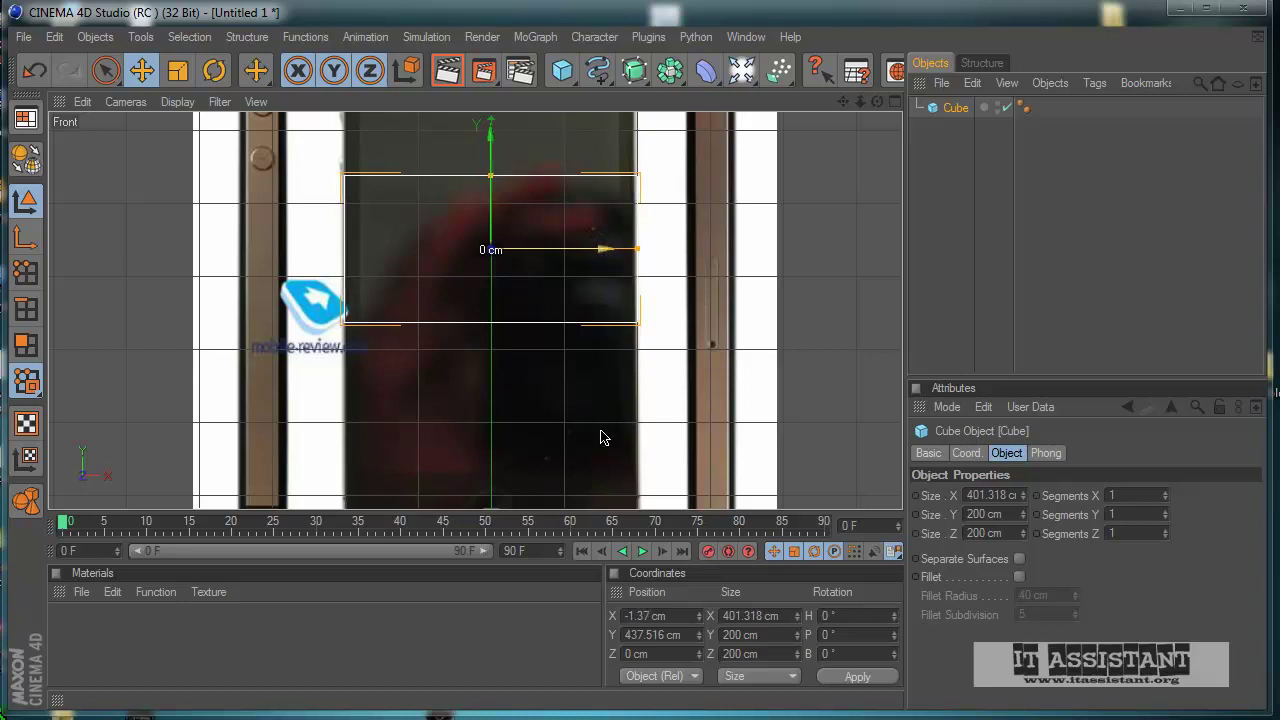
# - Stretch the cube's height to about 706.5 cm and lower its centre to about Y 406.4 cm
pyautogui.scroll(-5, 603, 254)
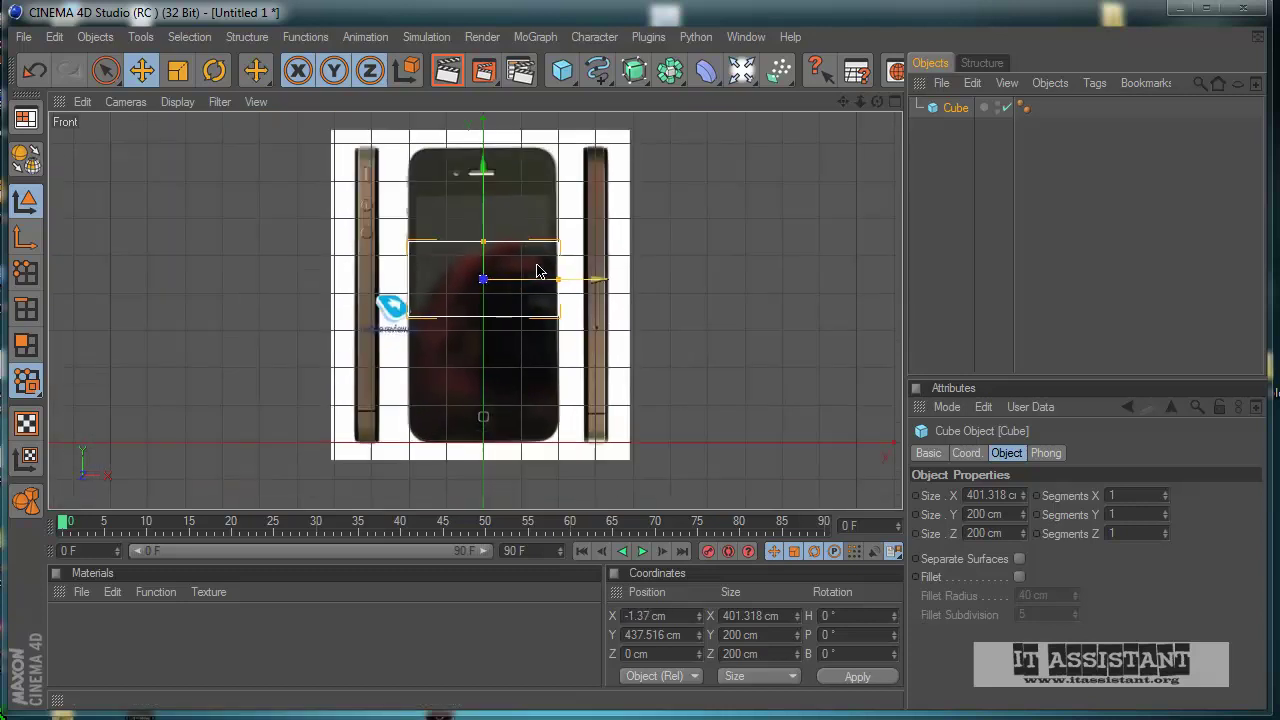
pyautogui.moveTo(485, 254); pyautogui.dragTo(600, 437)
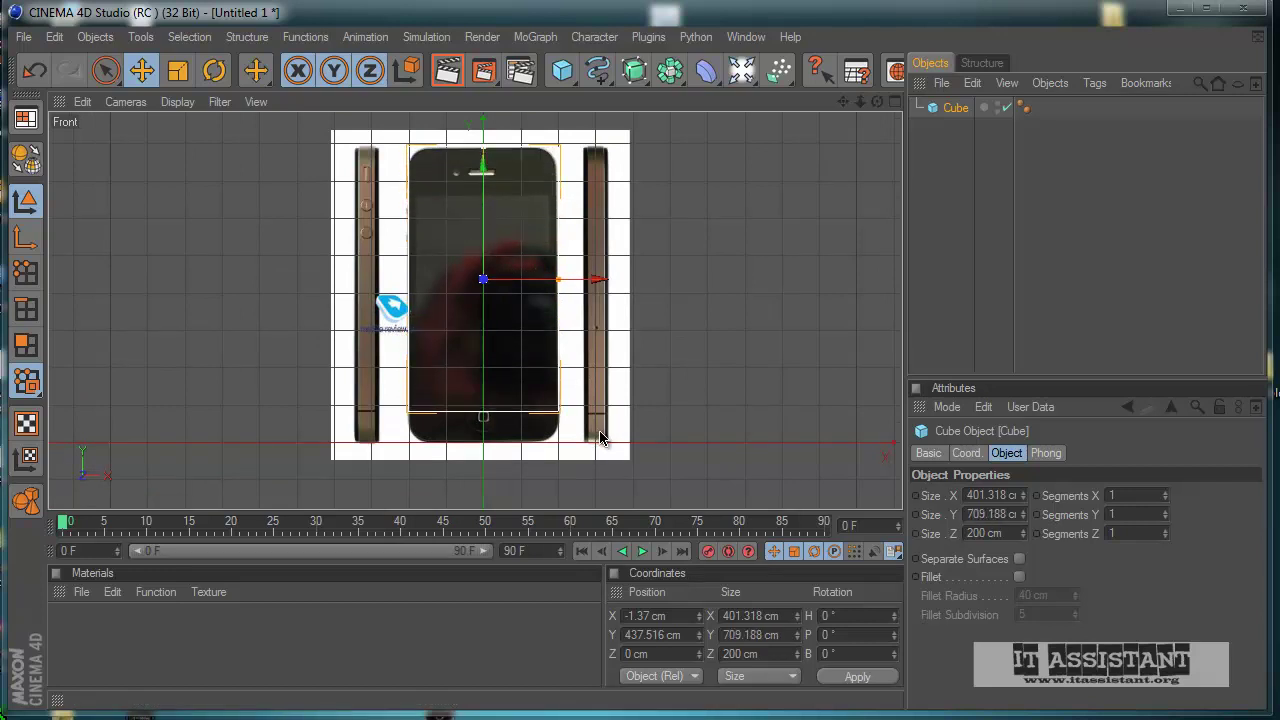
pyautogui.scroll(3, 486, 319)
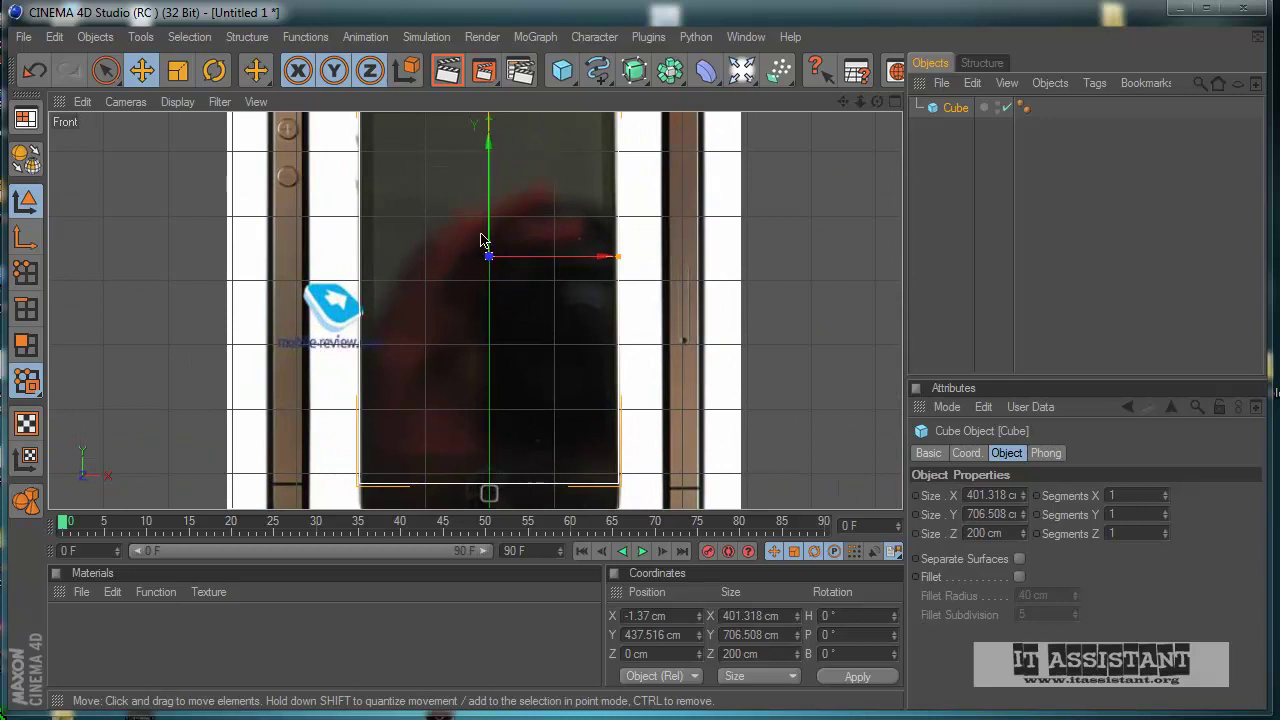
pyautogui.moveTo(481, 240); pyautogui.dragTo(484, 257)
pyautogui.scroll(-3, 497, 252)
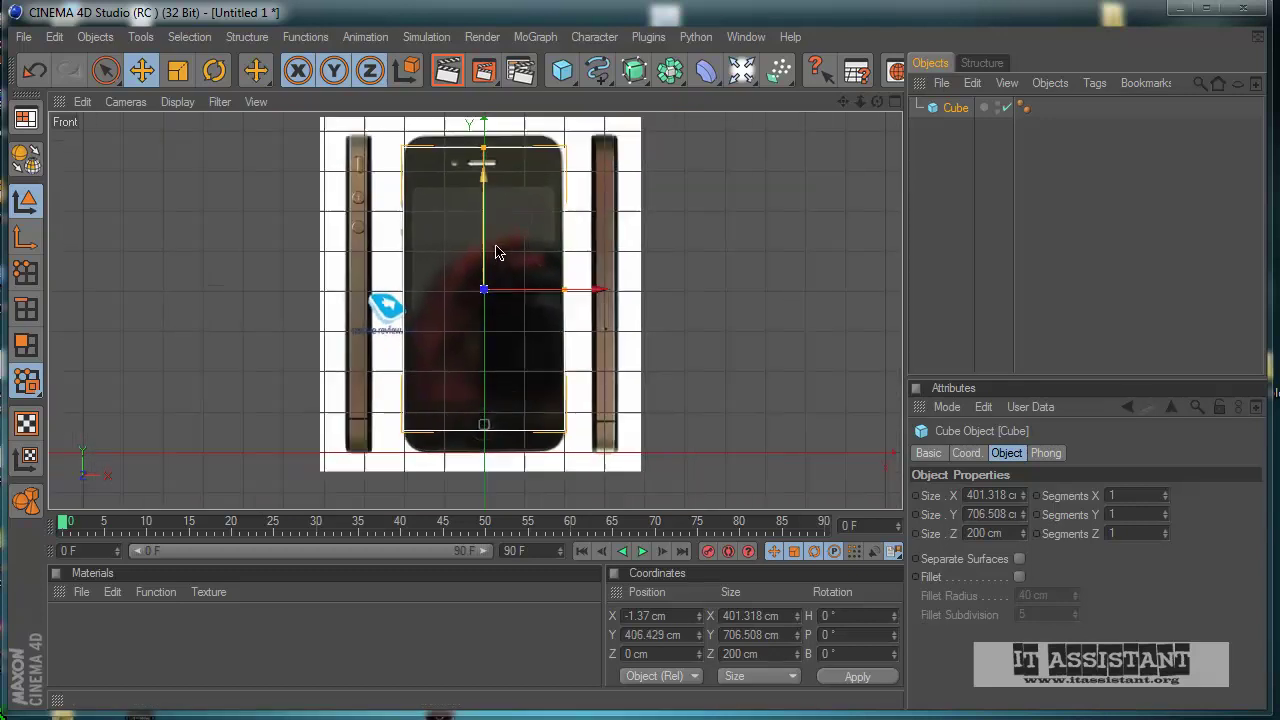
# - Fit the cube to the phone's upper and lower edges, centred at about Y 398.5 cm with a height of about 783.5 cm
pyautogui.scroll(-1, 497, 252)
pyautogui.moveTo(484, 158)
pyautogui.mouseDown()
pyautogui.moveTo(484, 146)
pyautogui.moveTo(484, 170)
pyautogui.moveTo(483, 153)
pyautogui.mouseUp()
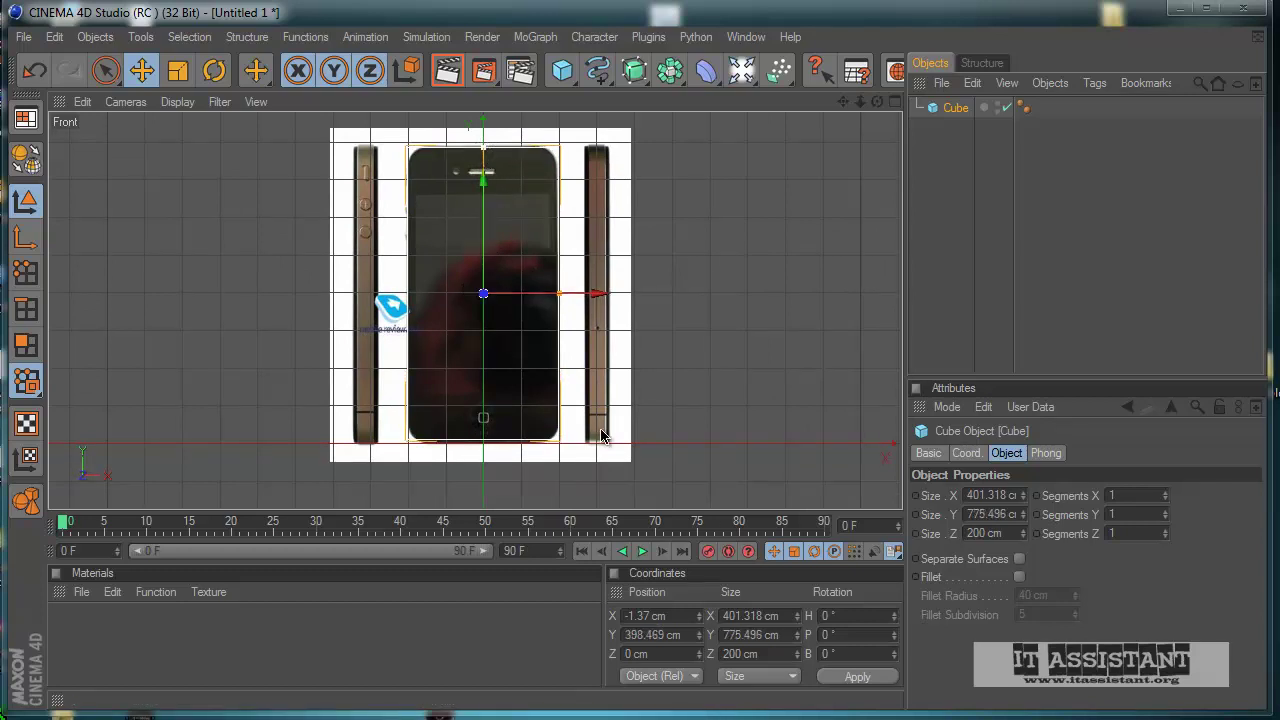
pyautogui.moveTo(601, 436); pyautogui.dragTo(601, 433)
pyautogui.scroll(5, 529, 360)
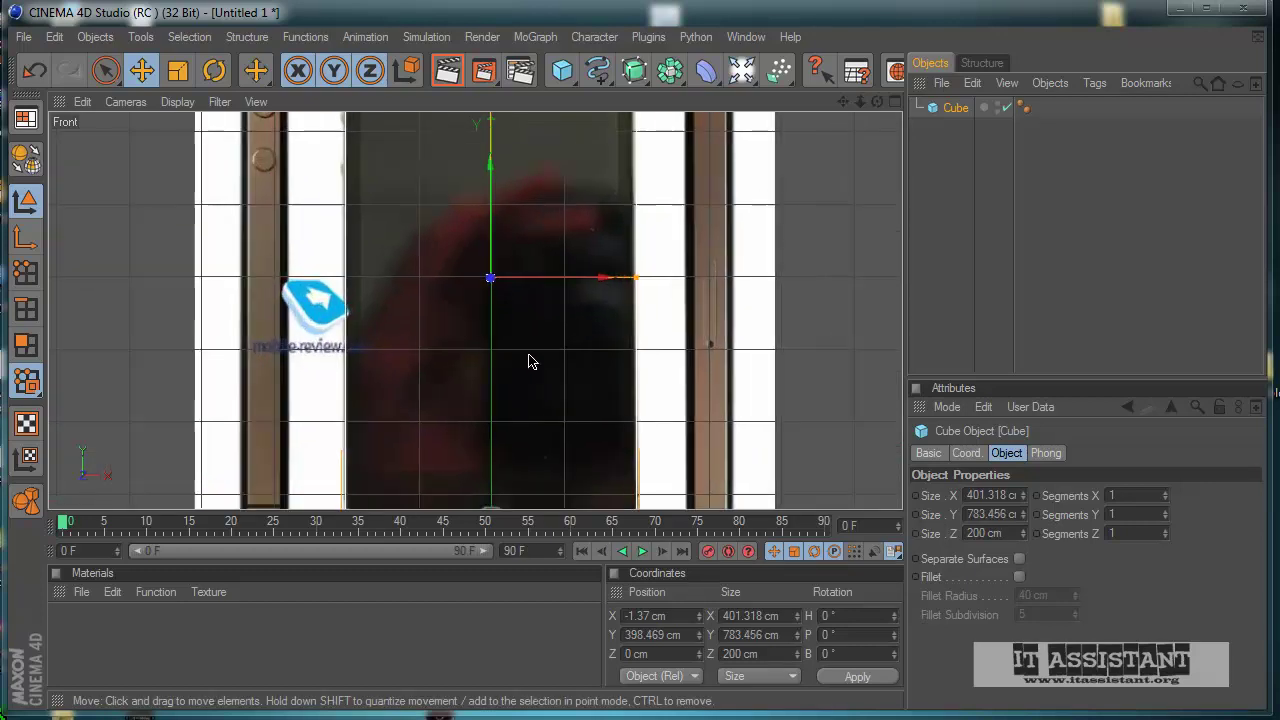
pyautogui.keyDown('alt'); pyautogui.moveTo(601, 436); pyautogui.dragTo(590, 274, button='middle'); pyautogui.keyUp('alt')
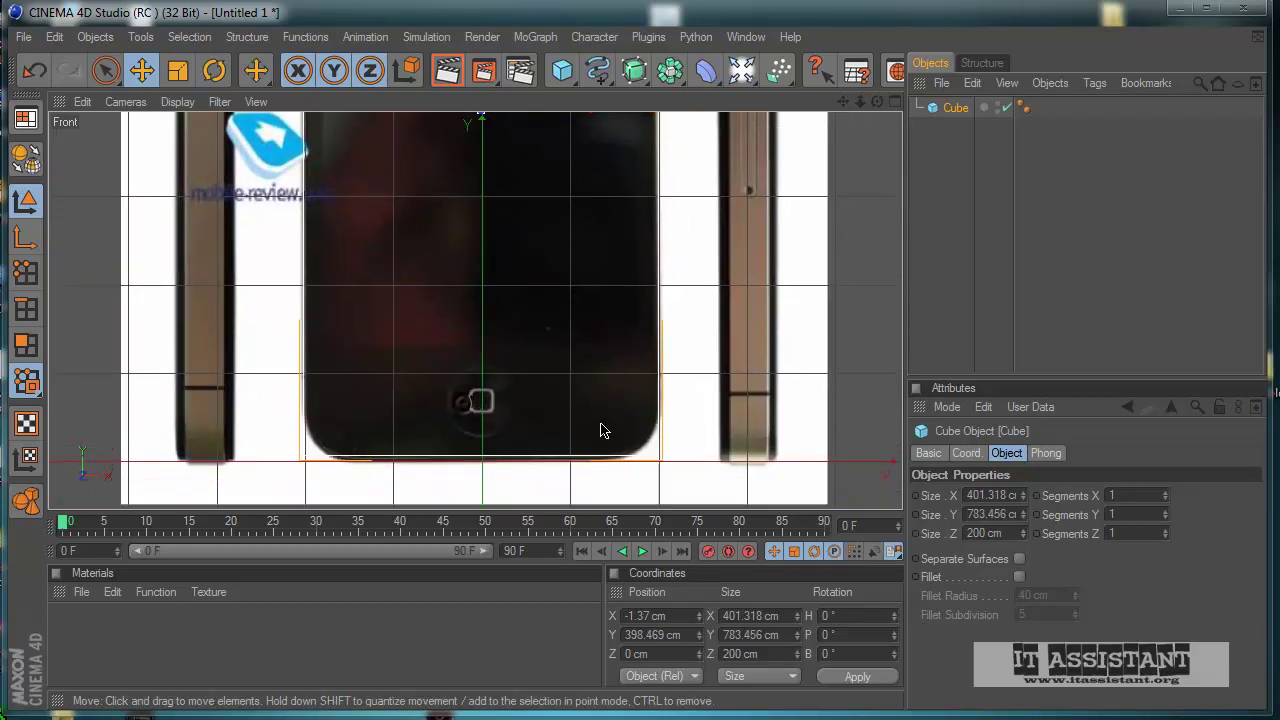
# - Increase the cube's height to about 795.2 cm and lower its centre to about Y 394.9 cm
pyautogui.scroll(-3, 480, 374)
pyautogui.keyDown('alt'); pyautogui.moveTo(471, 234); pyautogui.dragTo(475, 439, button='middle'); pyautogui.keyUp('alt')
pyautogui.scroll(3, 492, 230)
pyautogui.keyDown('alt'); pyautogui.moveTo(520, 190); pyautogui.dragTo(502, 290, button='middle'); pyautogui.keyUp('alt')
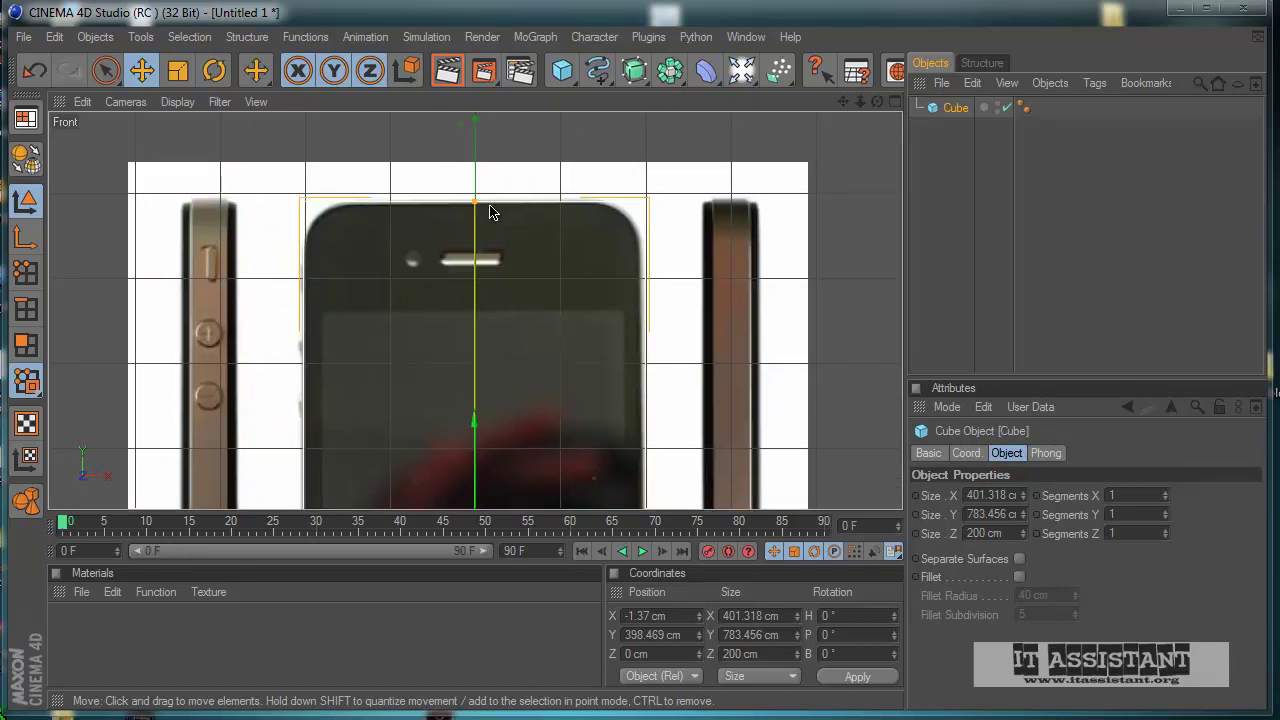
pyautogui.moveTo(474, 202); pyautogui.dragTo(474, 197)
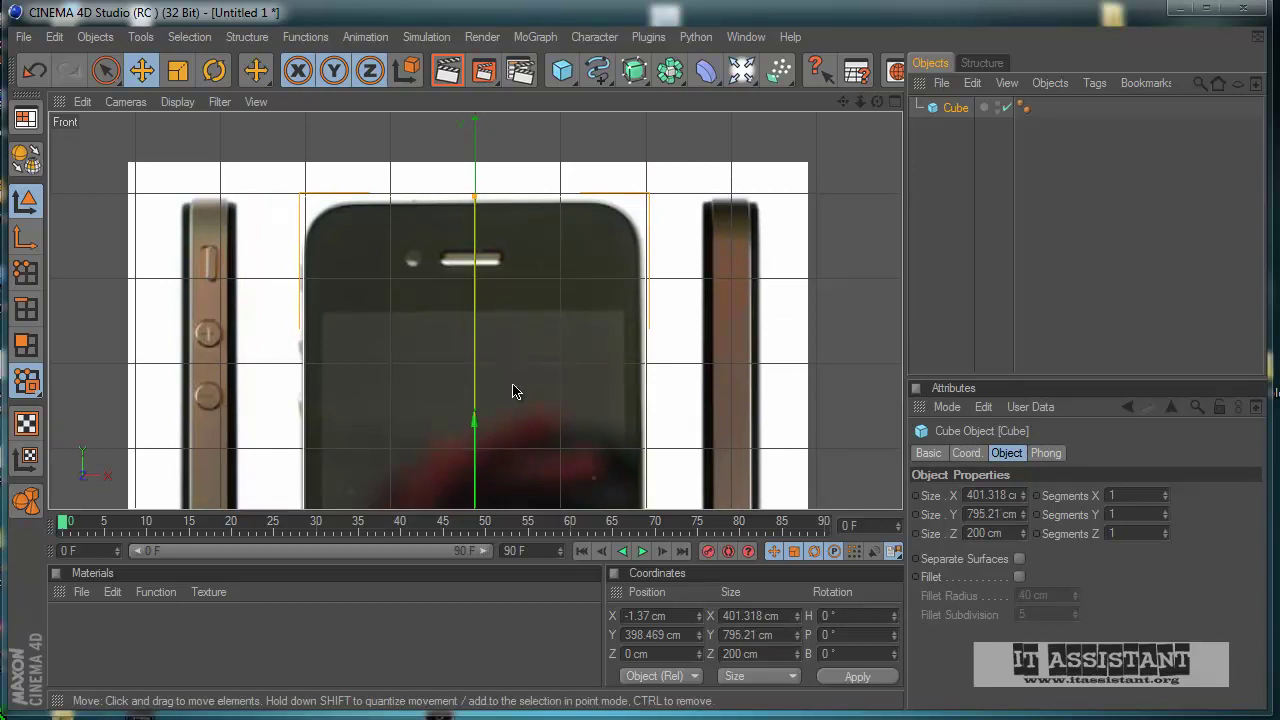
pyautogui.moveTo(475, 423); pyautogui.dragTo(475, 427)
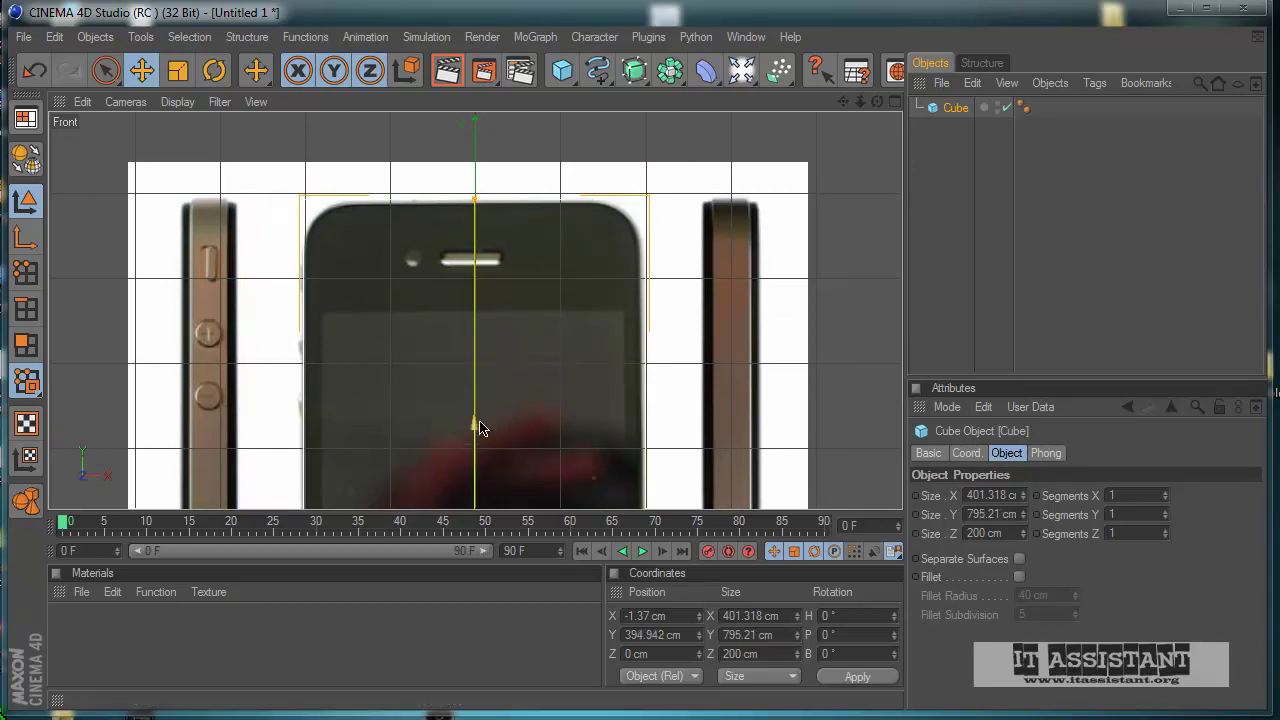
# - Examine how the cube's outline fits the lower and upper edges of the phone in the Front view
pyautogui.scroll(-4, 480, 428)
pyautogui.keyDown('alt'); pyautogui.moveTo(514, 420); pyautogui.dragTo(514, 374, button='middle'); pyautogui.keyUp('alt')
pyautogui.keyDown('alt'); pyautogui.moveTo(600, 434); pyautogui.dragTo(596, 290, button='middle'); pyautogui.keyUp('alt')
pyautogui.scroll(6, 506, 489)
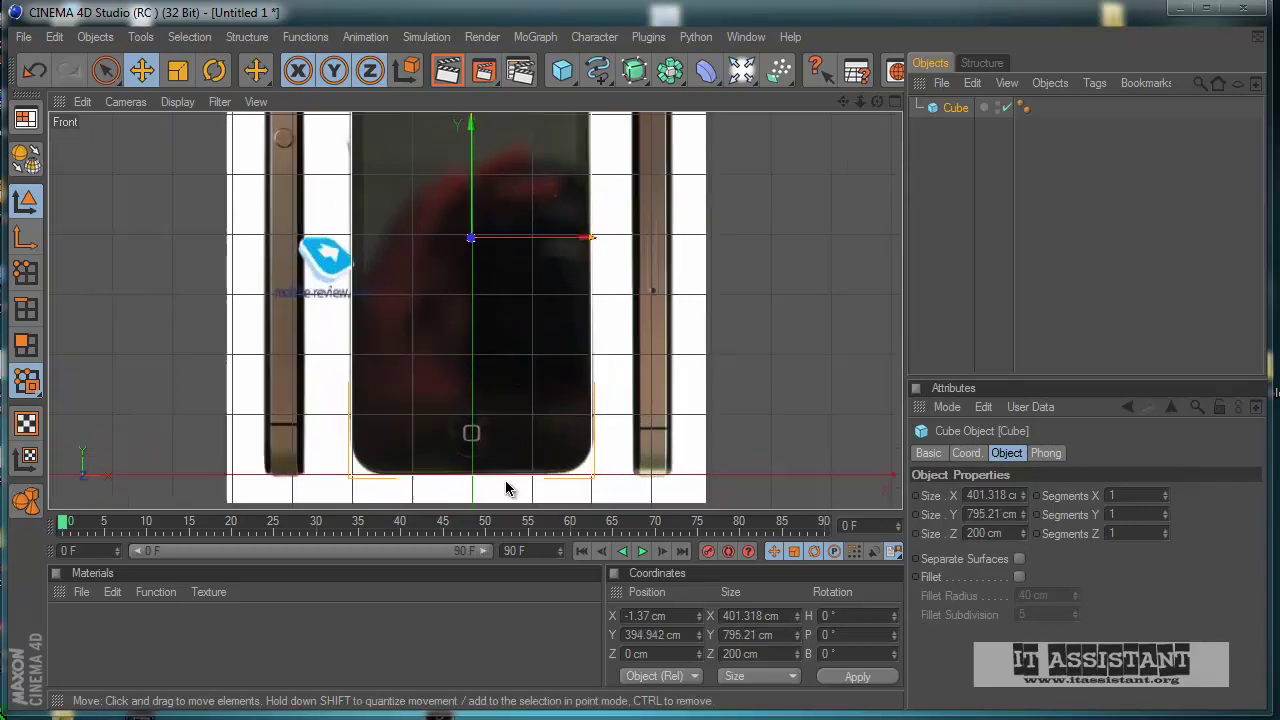
pyautogui.keyDown('alt'); pyautogui.moveTo(524, 451); pyautogui.dragTo(482, 296, button='middle'); pyautogui.keyUp('alt')
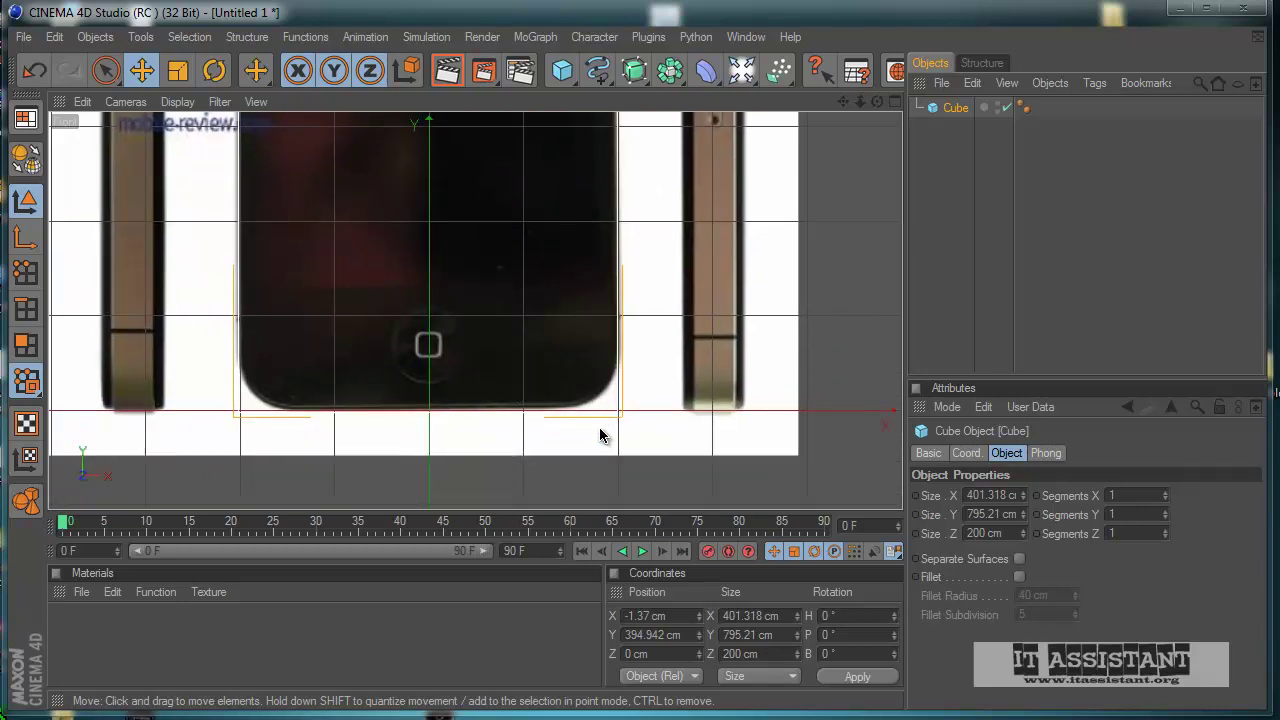
pyautogui.moveTo(600, 429)
pyautogui.keyDown('alt'); pyautogui.mouseDown(button='middle')
pyautogui.moveTo(599, 447)
pyautogui.moveTo(600, 431)
pyautogui.mouseUp(button='middle'); pyautogui.keyUp('alt')
pyautogui.scroll(-4, 600, 435)
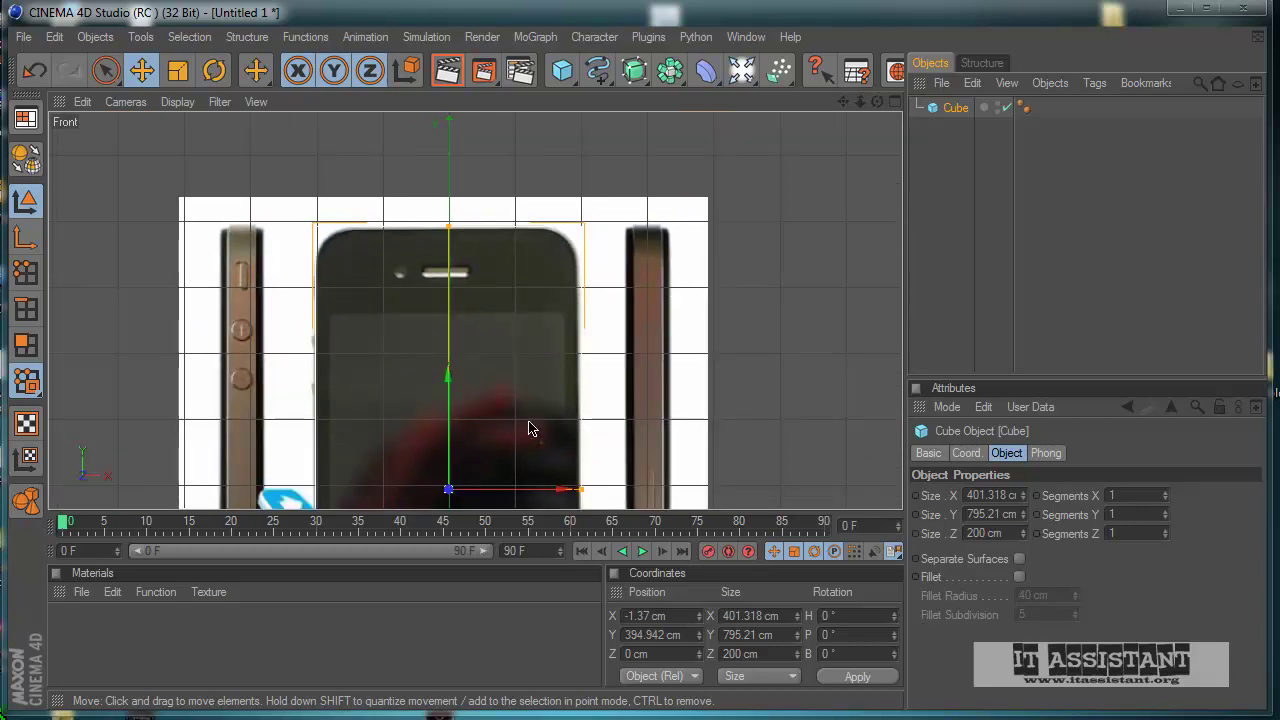
# - In the Right view, narrow the cube's depth along Z to about 63.2 cm, matching the phone's side picture
pyautogui.middleClick(531, 428)
pyautogui.middleClick(346, 446)
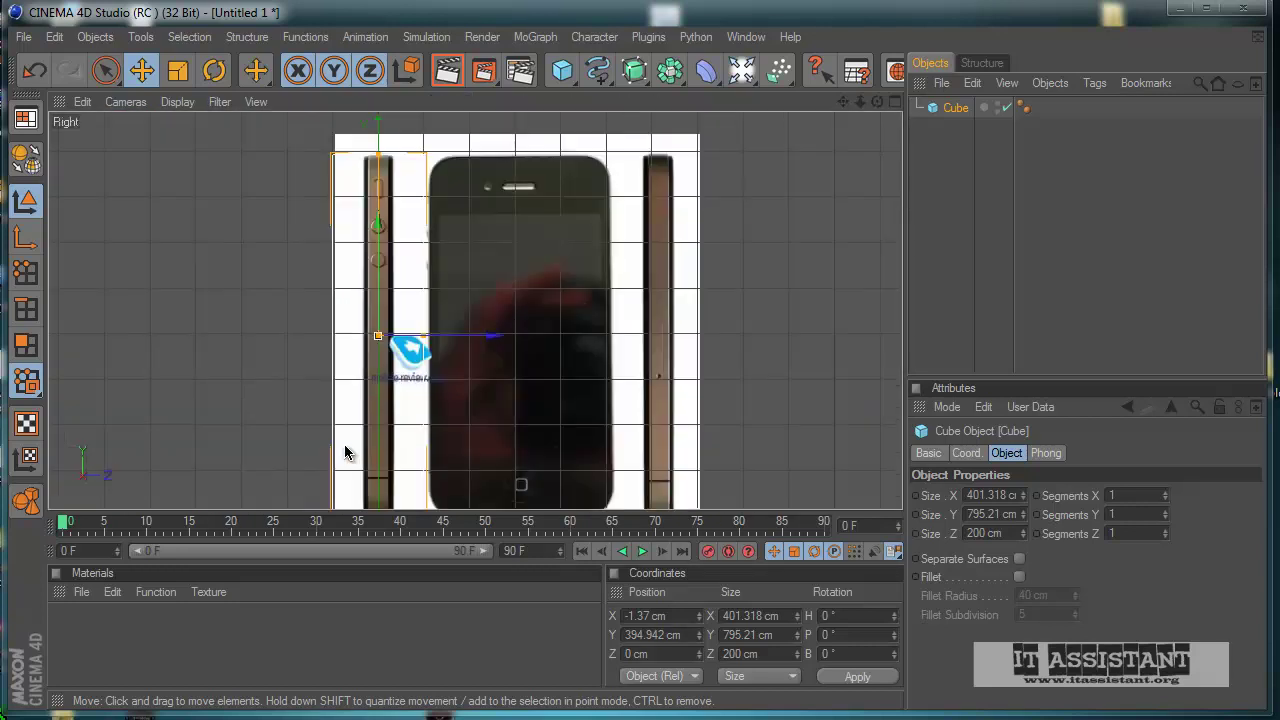
pyautogui.scroll(2, 533, 440)
pyautogui.scroll(-2, 604, 436)
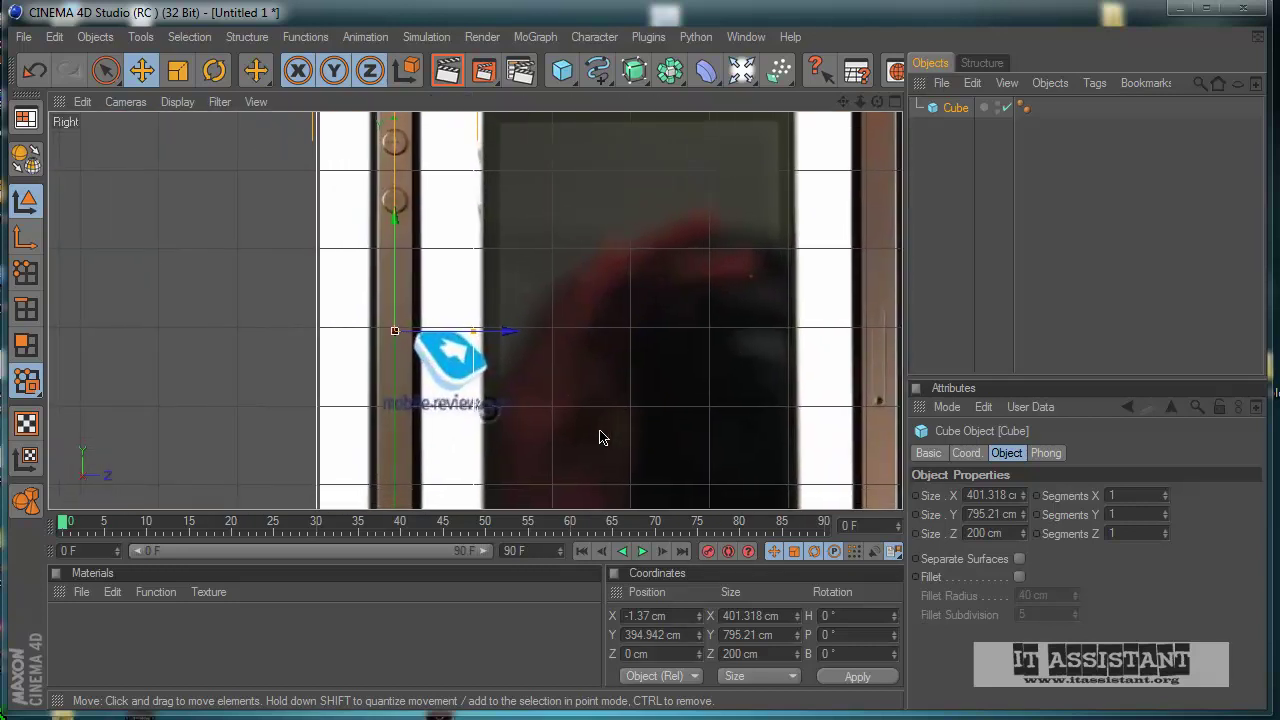
pyautogui.scroll(-3, 484, 398)
pyautogui.scroll(5, 484, 398)
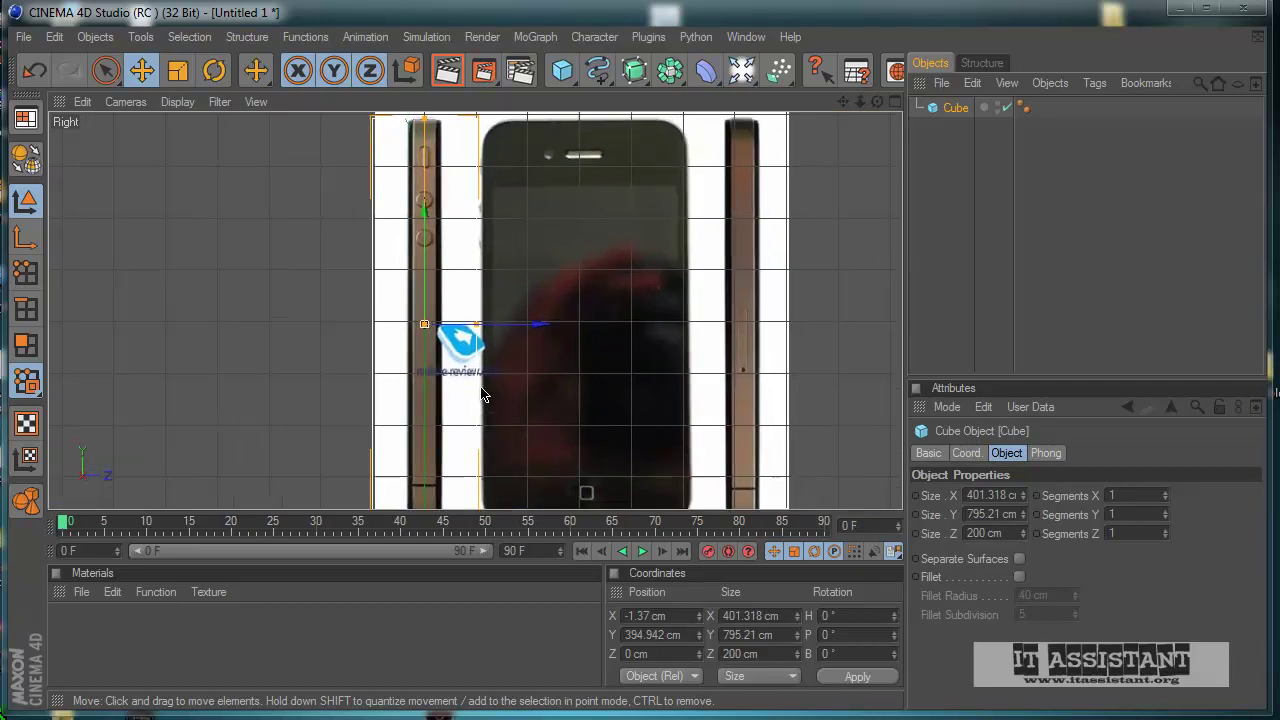
pyautogui.moveTo(478, 352); pyautogui.dragTo(600, 437)
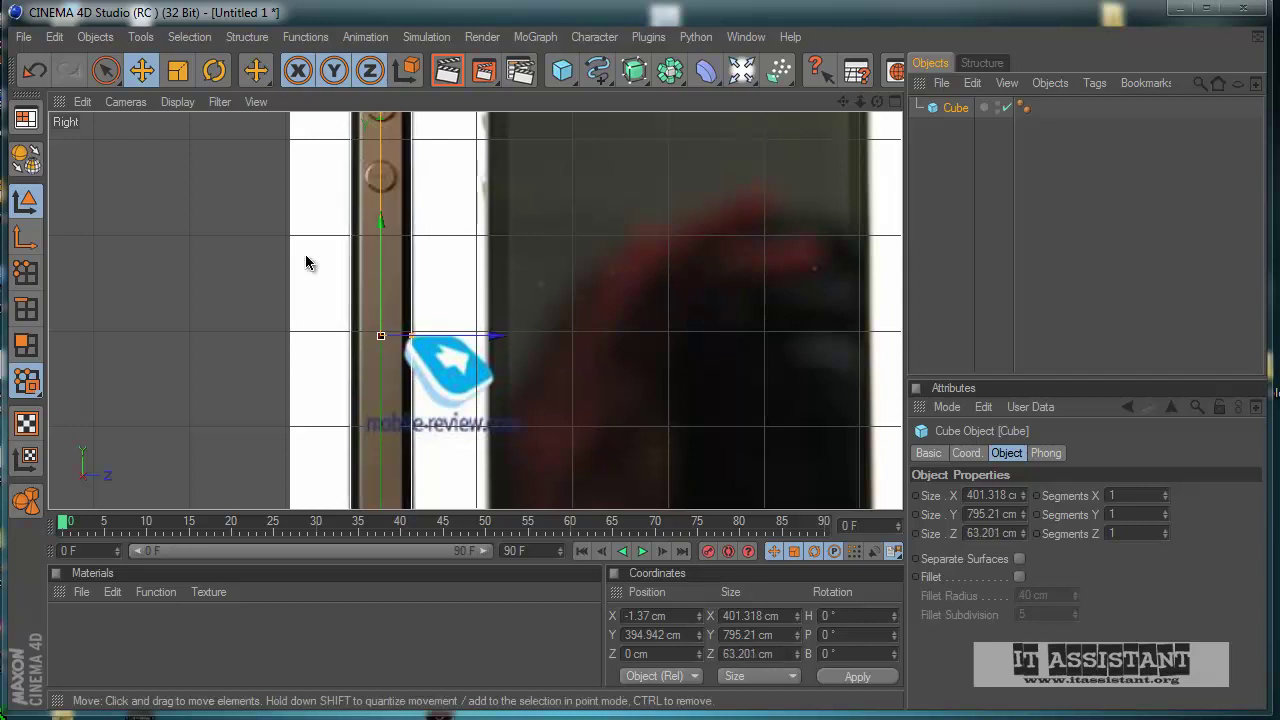
# - Inspect the phone-sized cube from several angles in the Perspective view
pyautogui.middleClick(590, 336)
pyautogui.middleClick(314, 277)
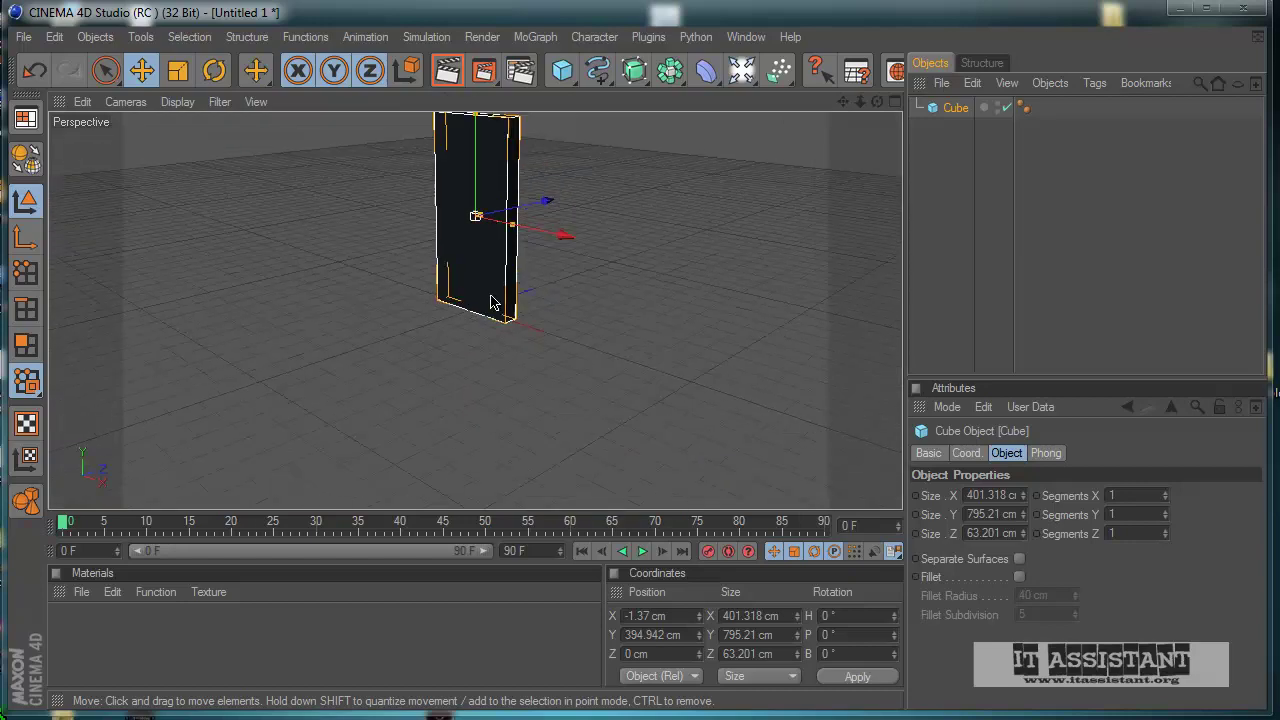
pyautogui.keyDown('alt'); pyautogui.moveTo(566, 268); pyautogui.dragTo(600, 432); pyautogui.keyUp('alt')
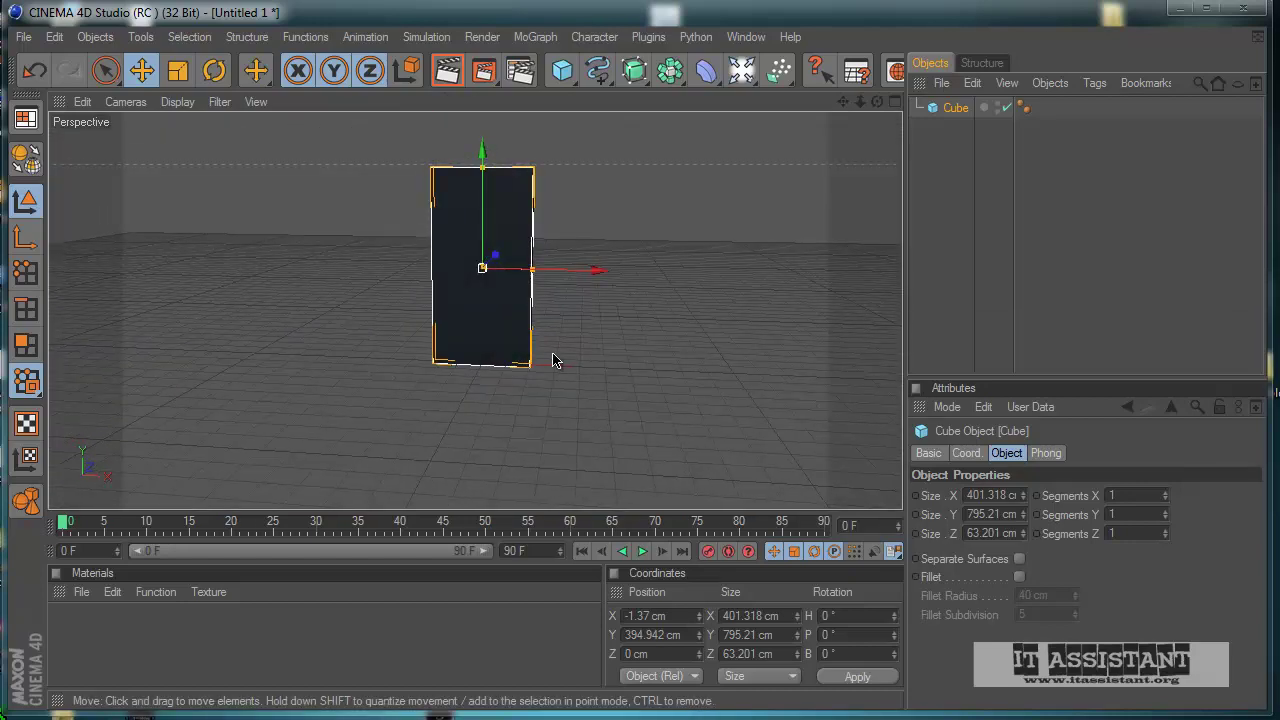
pyautogui.scroll(4, 546, 350)
pyautogui.keyDown('alt'); pyautogui.moveTo(652, 304); pyautogui.dragTo(598, 436); pyautogui.keyUp('alt')
pyautogui.scroll(-4, 655, 318)
pyautogui.keyDown('alt'); pyautogui.moveTo(650, 374); pyautogui.dragTo(640, 405); pyautogui.keyUp('alt')
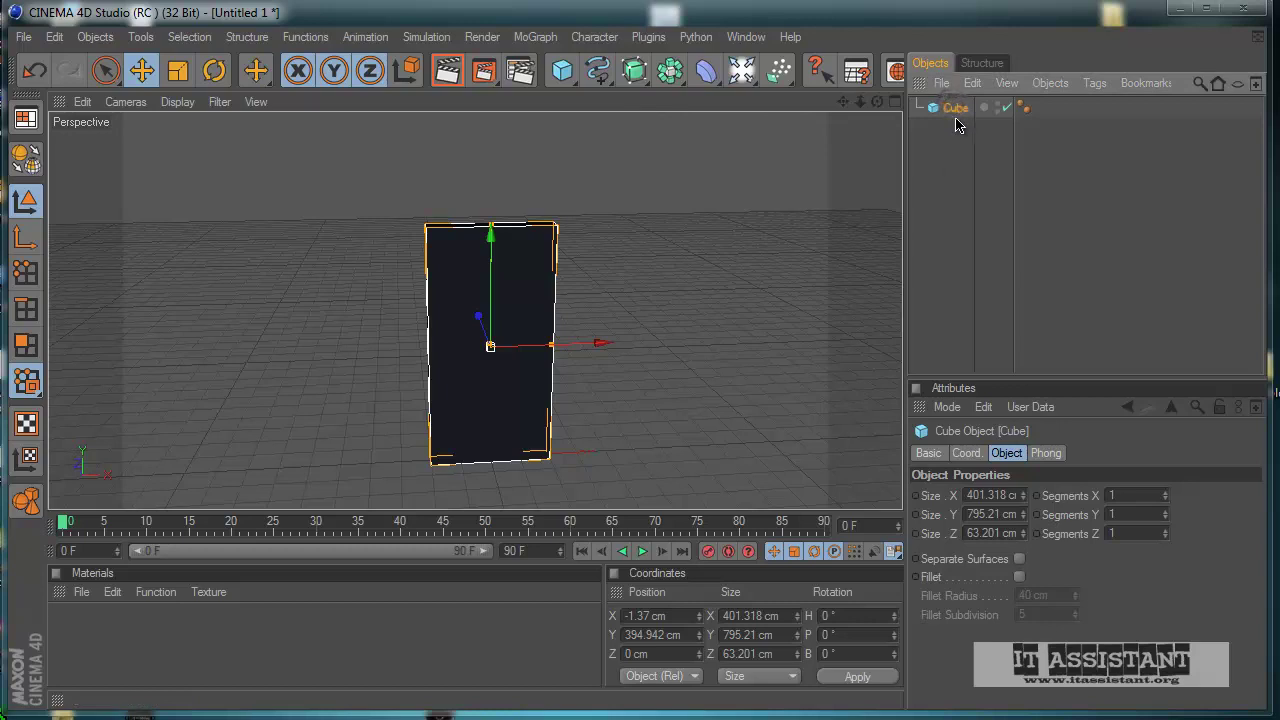
# - Place the cube inside a new HyperNURBS object and inspect the smoothed shape against the cube's cage
pyautogui.keyDown('alt'); pyautogui.click(633, 75); pyautogui.keyUp('alt')
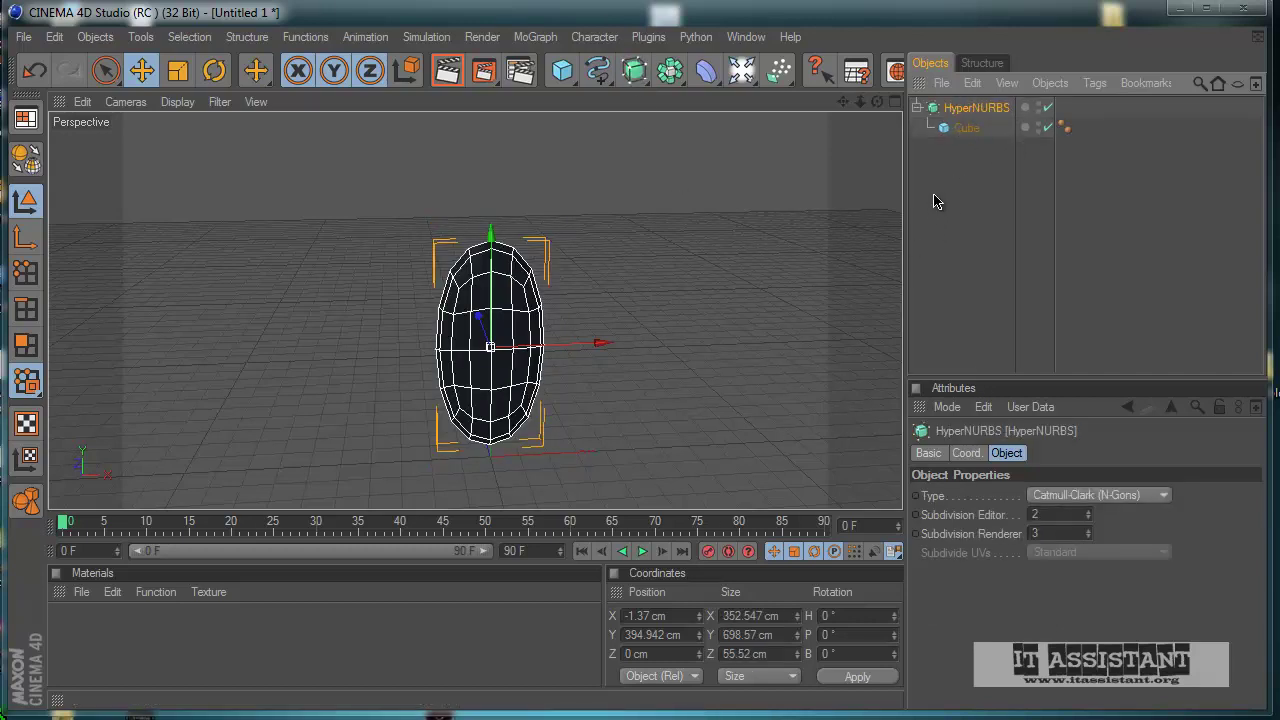
pyautogui.keyDown('alt'); pyautogui.moveTo(720, 362); pyautogui.dragTo(755, 355); pyautogui.keyUp('alt')
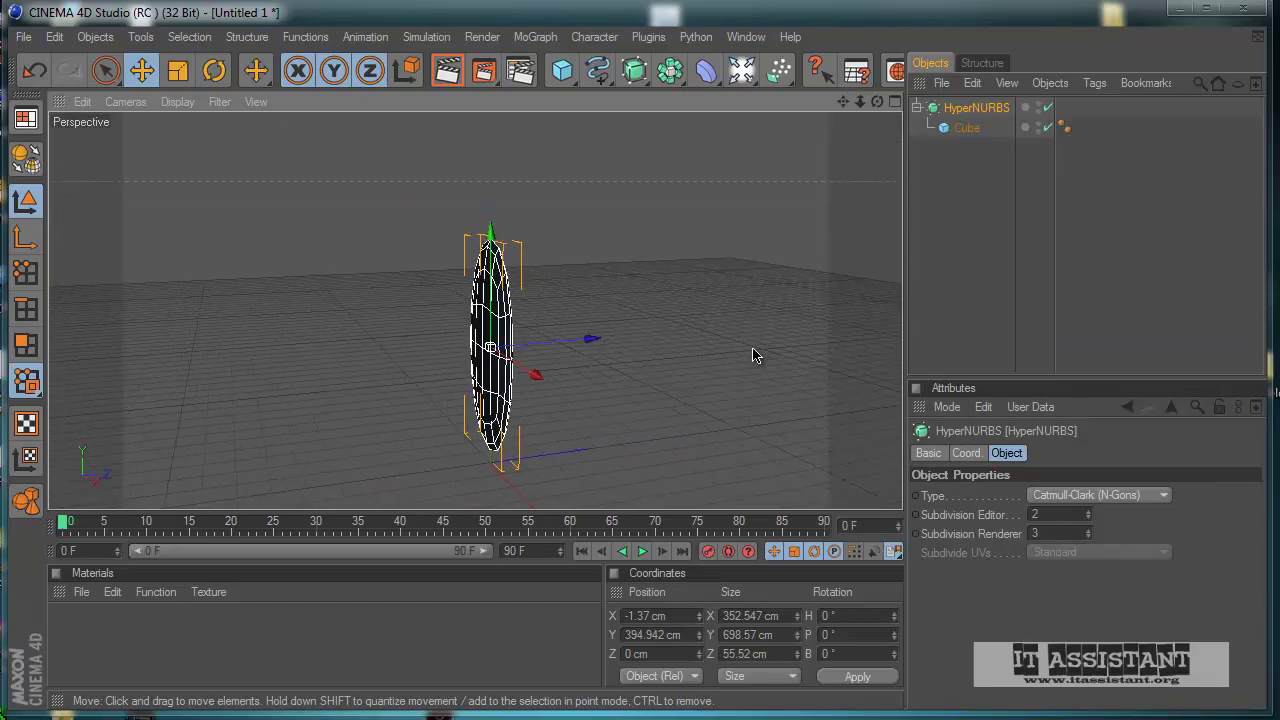
pyautogui.click(975, 128)
pyautogui.scroll(3, 760, 350)
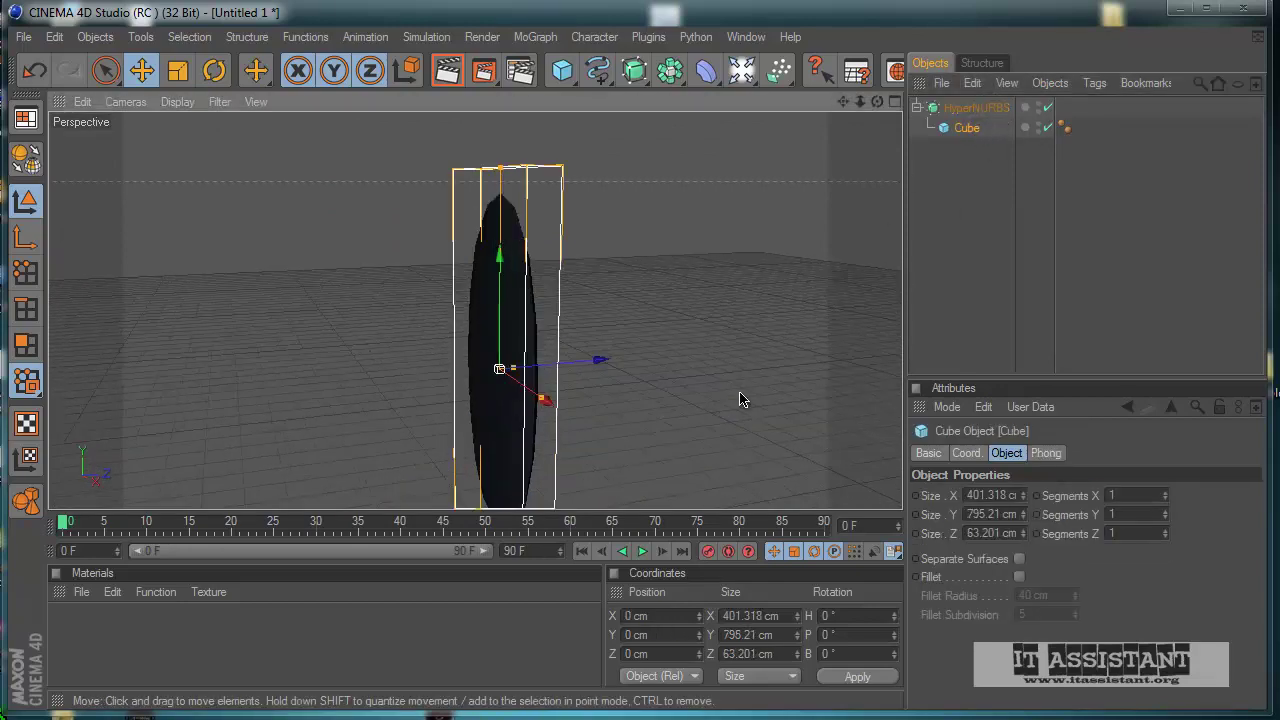
pyautogui.keyDown('alt'); pyautogui.moveTo(740, 393); pyautogui.dragTo(600, 432); pyautogui.keyUp('alt')
pyautogui.scroll(-3, 744, 386)
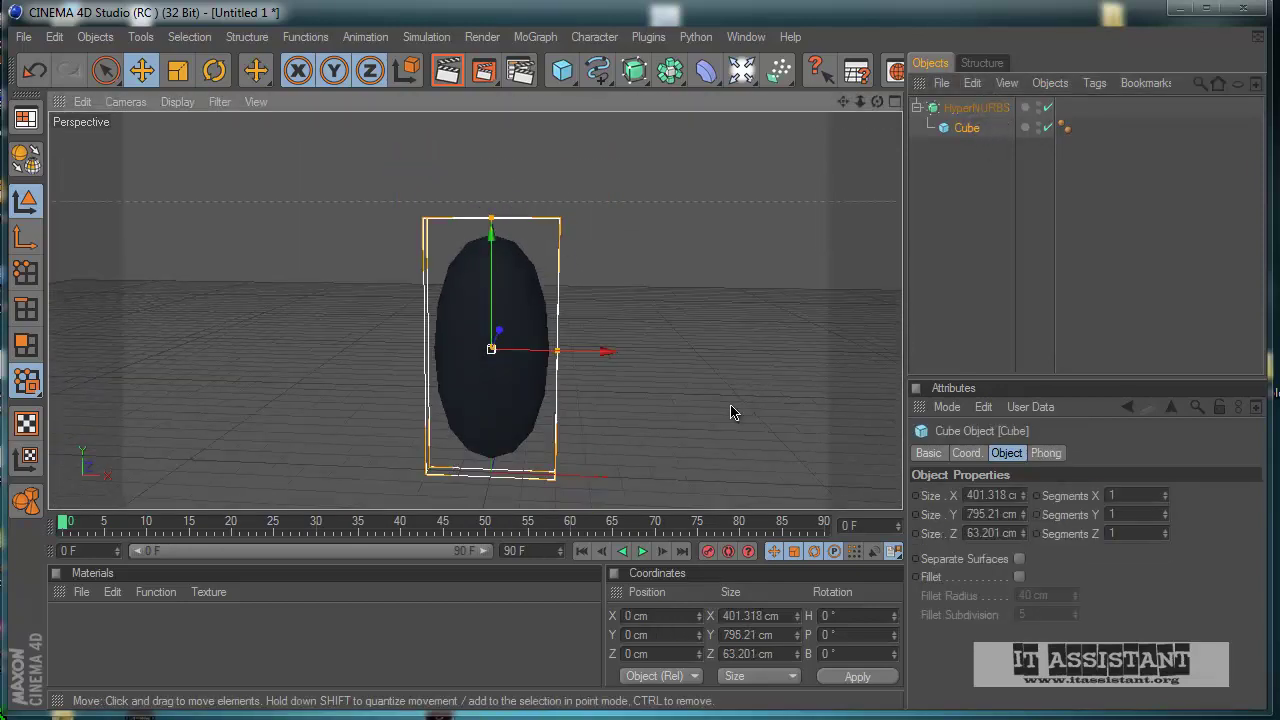
pyautogui.keyDown('alt'); pyautogui.moveTo(723, 409); pyautogui.dragTo(600, 438); pyautogui.keyUp('alt')
# - Disable the HyperNURBS and view the unsmoothed cube from several sides
pyautogui.click(1047, 108)
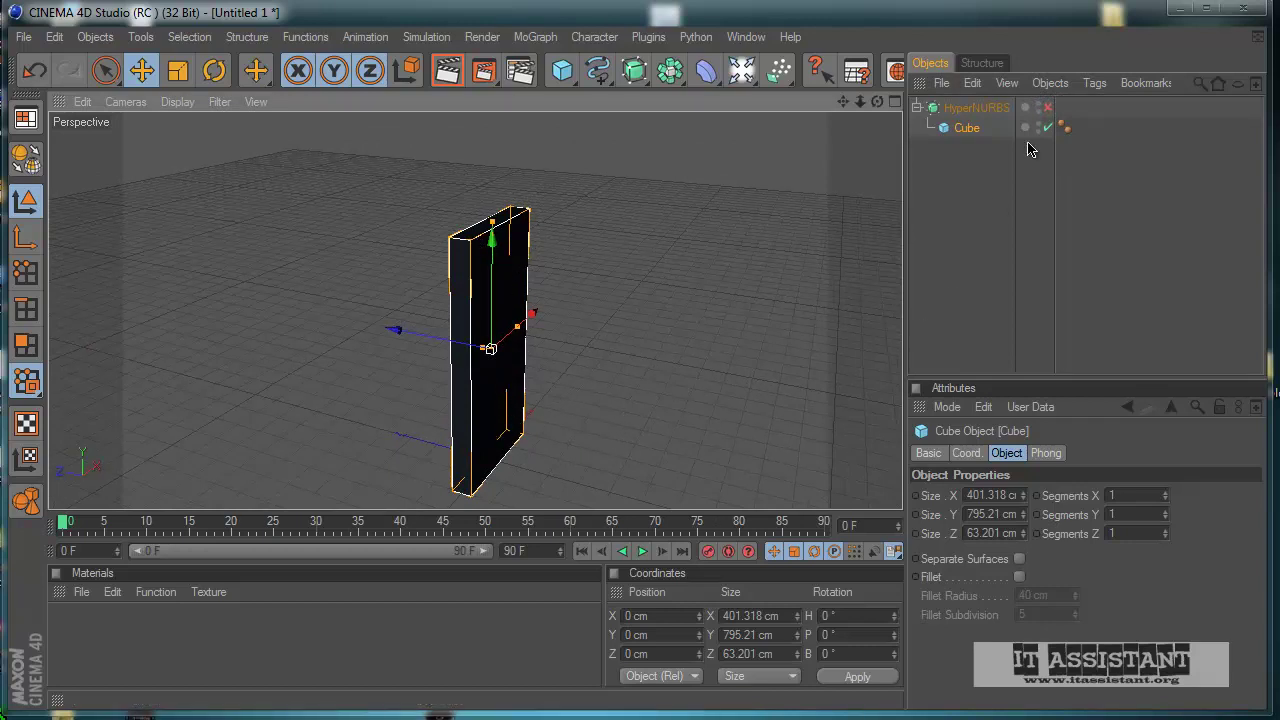
pyautogui.click(976, 108)
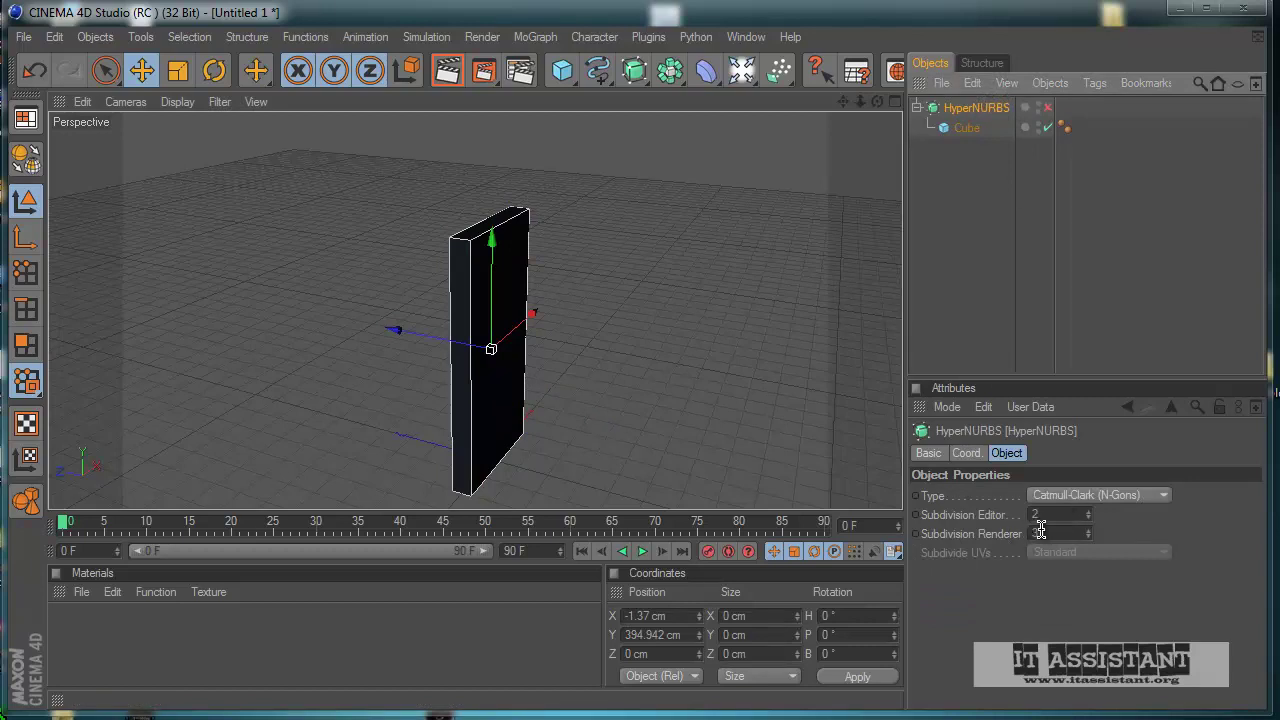
pyautogui.keyDown('alt'); pyautogui.moveTo(686, 427); pyautogui.dragTo(640, 450); pyautogui.keyUp('alt')
pyautogui.keyDown('alt'); pyautogui.moveTo(746, 383); pyautogui.dragTo(715, 340); pyautogui.keyUp('alt')
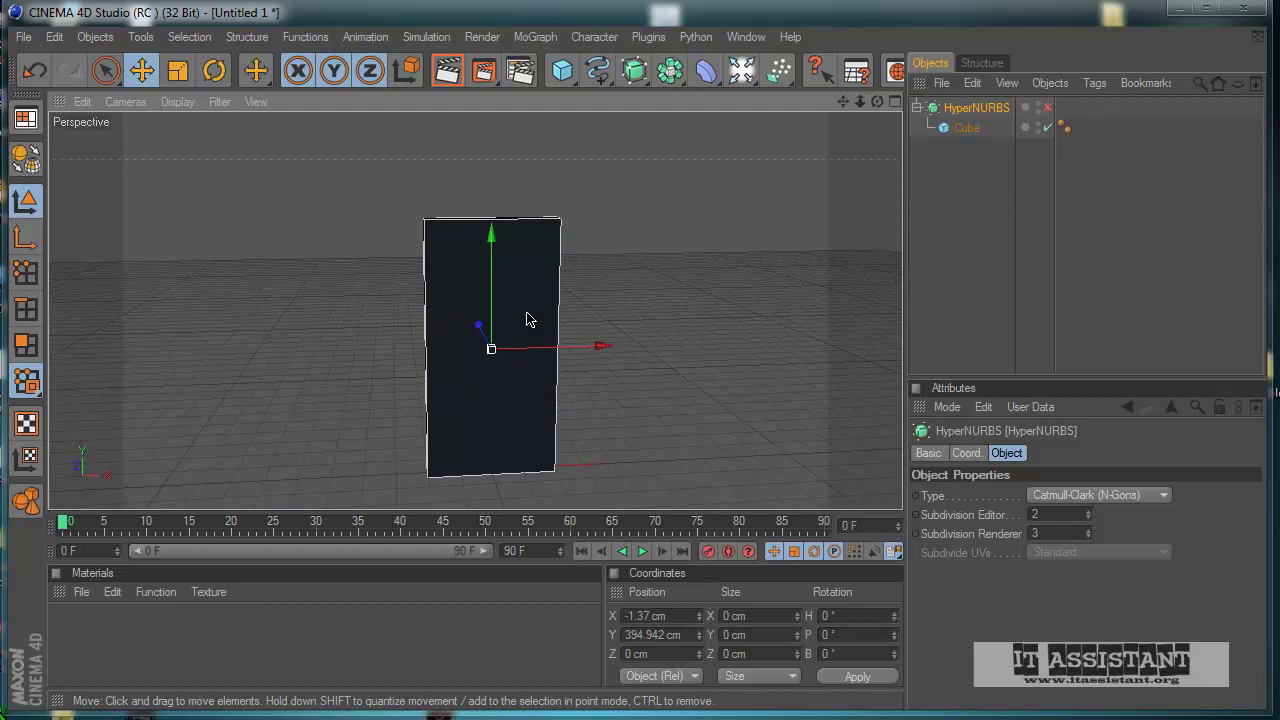
pyautogui.keyDown('alt'); pyautogui.moveTo(529, 320); pyautogui.dragTo(400, 263); pyautogui.keyUp('alt')
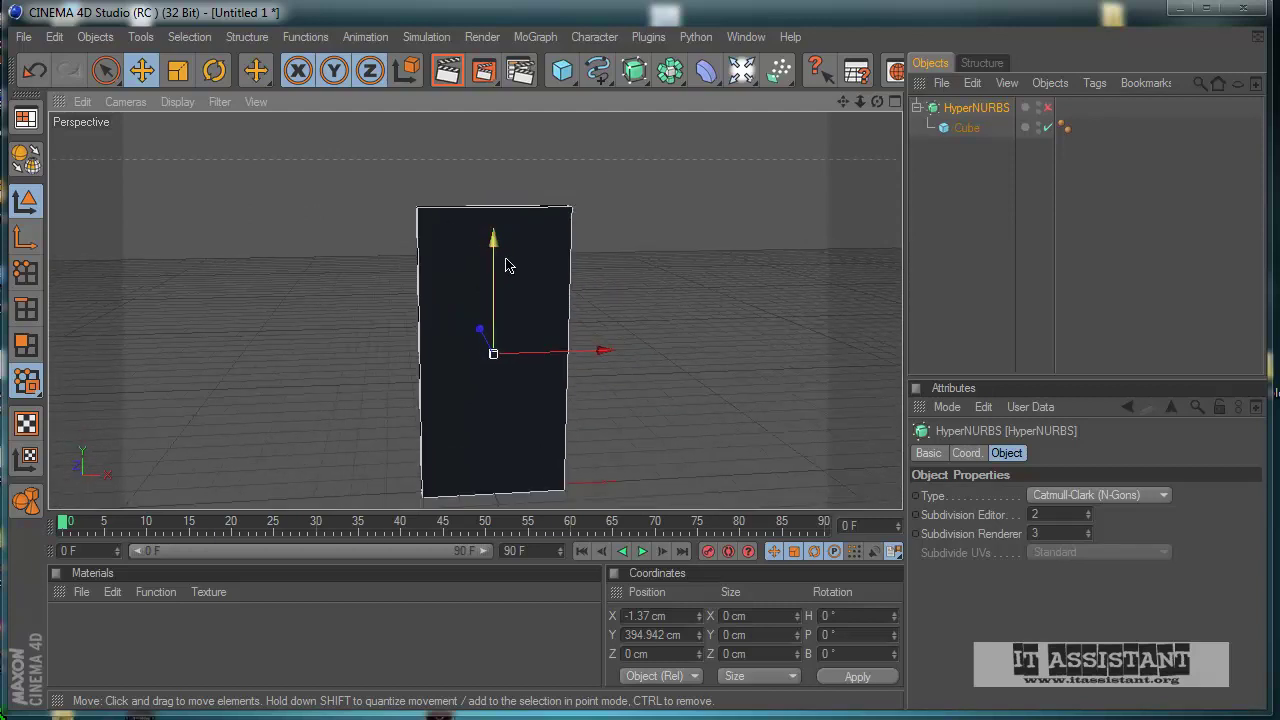
# - Enable the HyperNURBS again to preview the smoothing, and switch it back off
pyautogui.click(1047, 107)
pyautogui.keyDown('alt'); pyautogui.moveTo(794, 337); pyautogui.dragTo(654, 323); pyautogui.keyUp('alt')
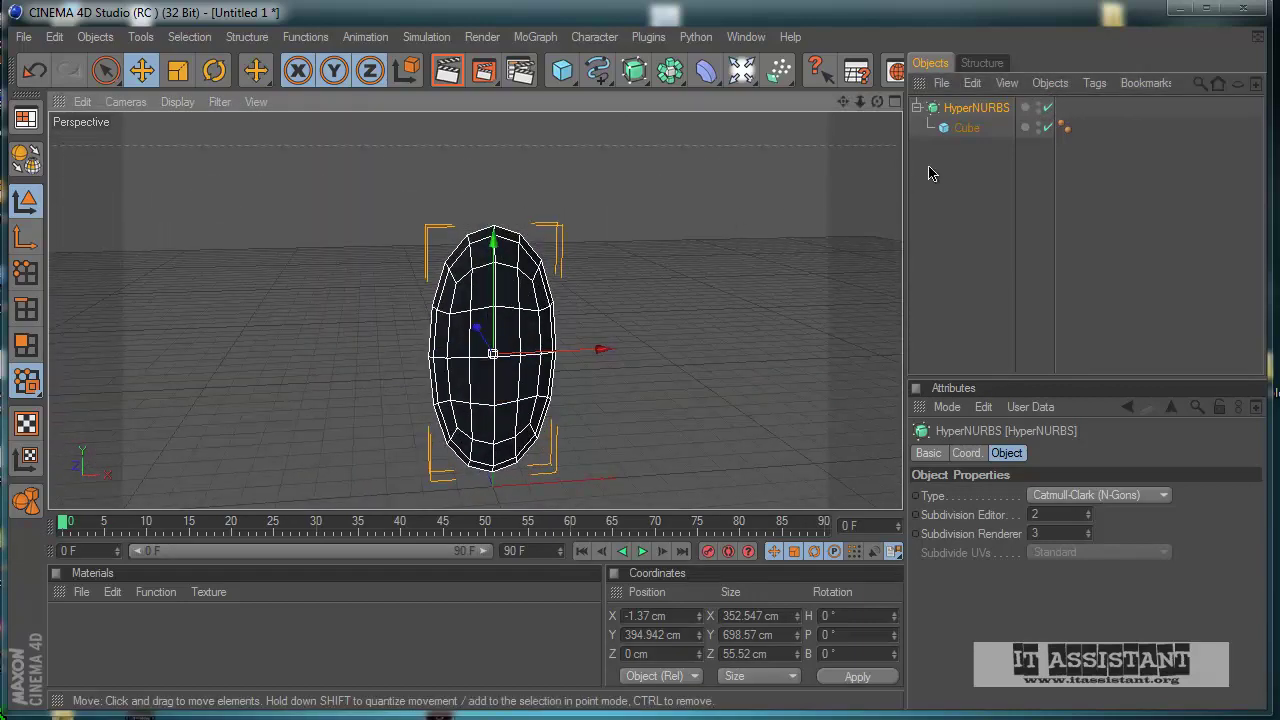
pyautogui.click(1047, 110)
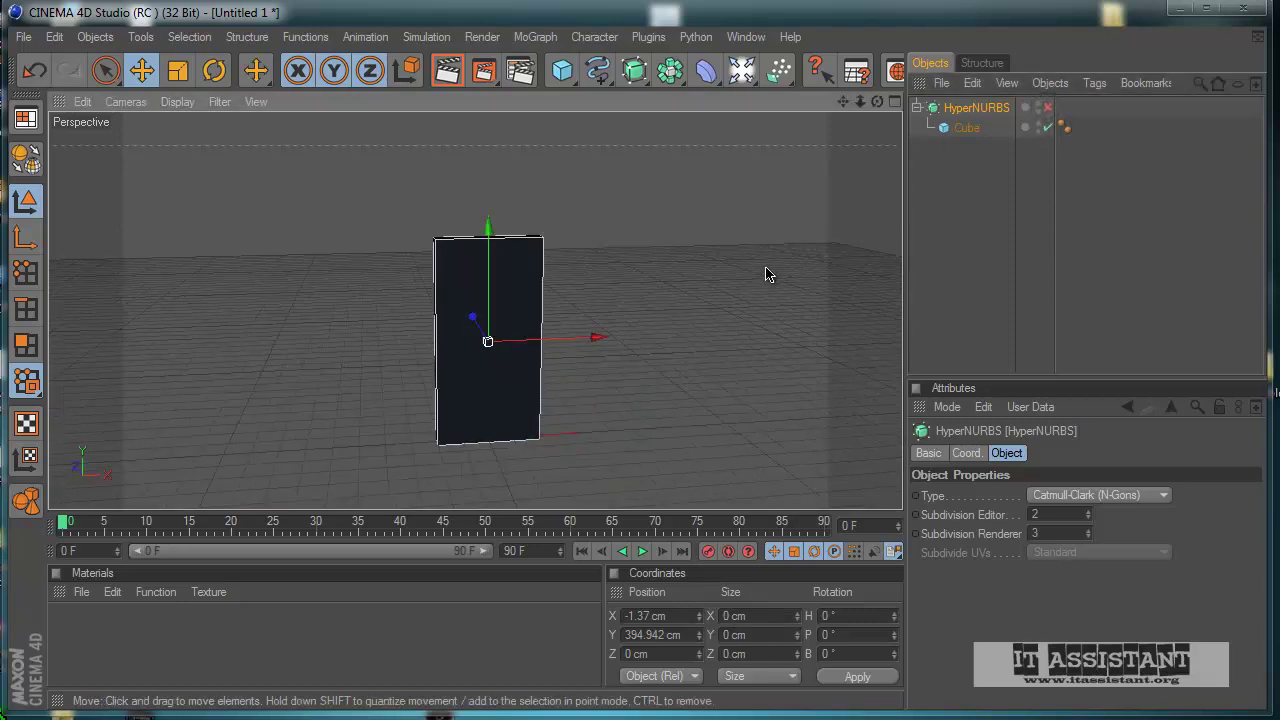
pyautogui.moveTo(606, 440)
pyautogui.keyDown('alt'); pyautogui.mouseDown()
pyautogui.moveTo(614, 420)
pyautogui.moveTo(604, 445)
pyautogui.moveTo(617, 431)
pyautogui.moveTo(580, 440)
pyautogui.moveTo(610, 430)
pyautogui.mouseUp(); pyautogui.keyUp('alt')
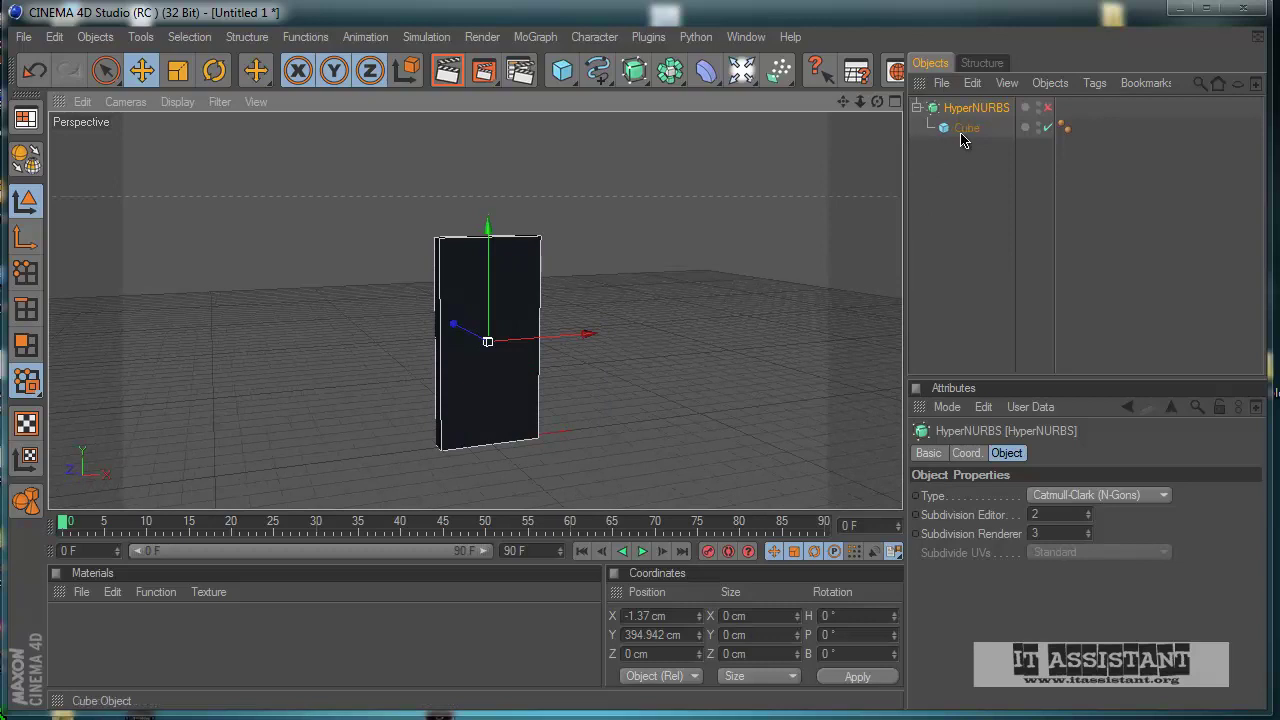
# - Give the cube 3 segments along each of X, Y and Z and convert it to an editable polygon object
pyautogui.click(966, 128)
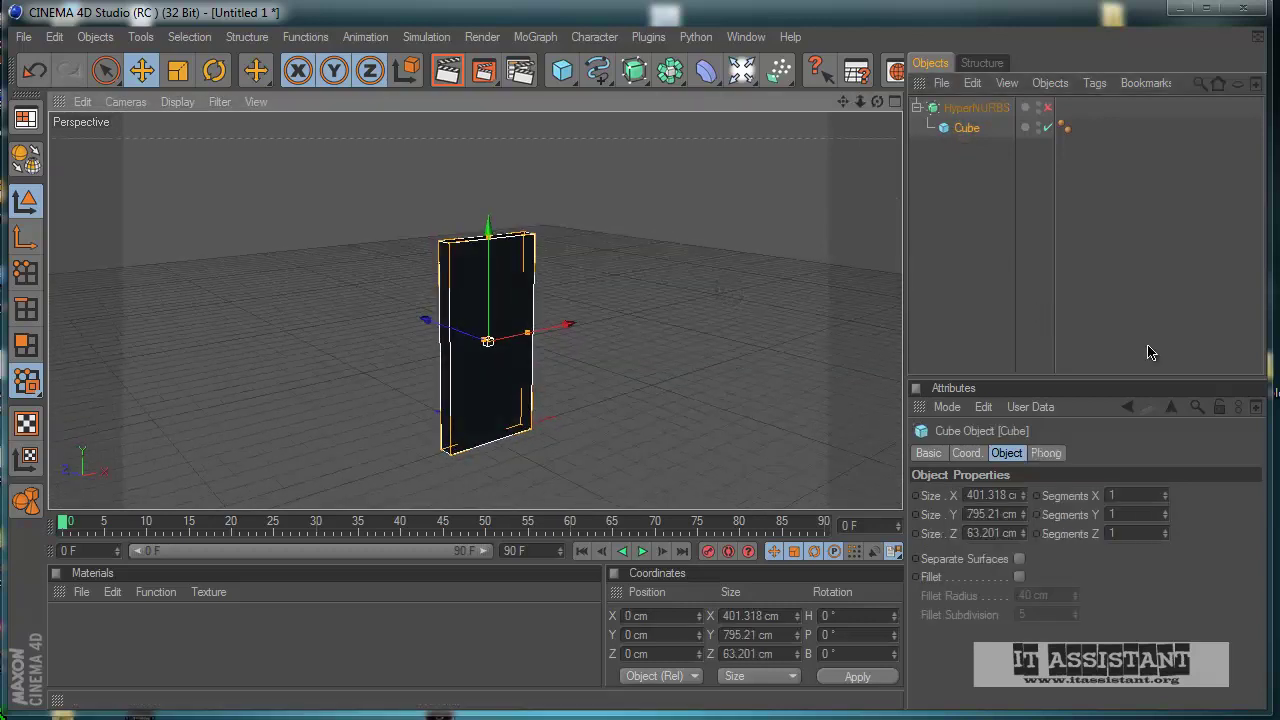
pyautogui.click(1165, 511)
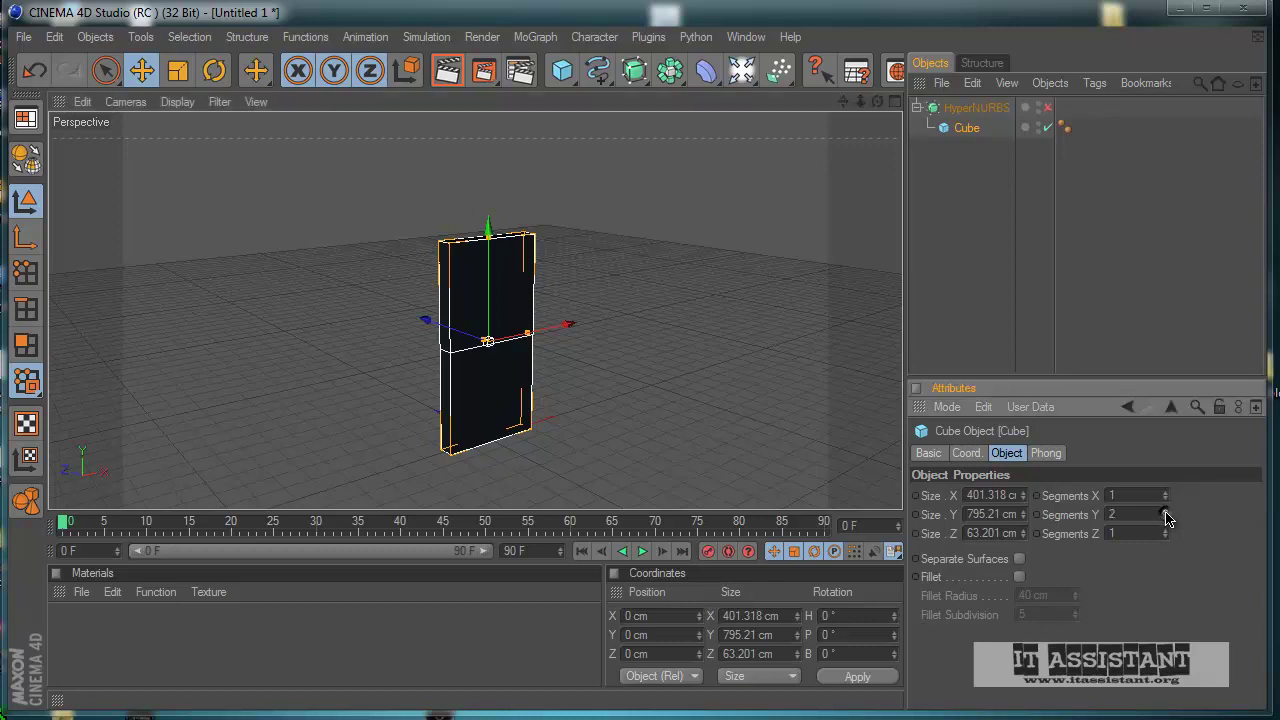
pyautogui.click(1165, 511)
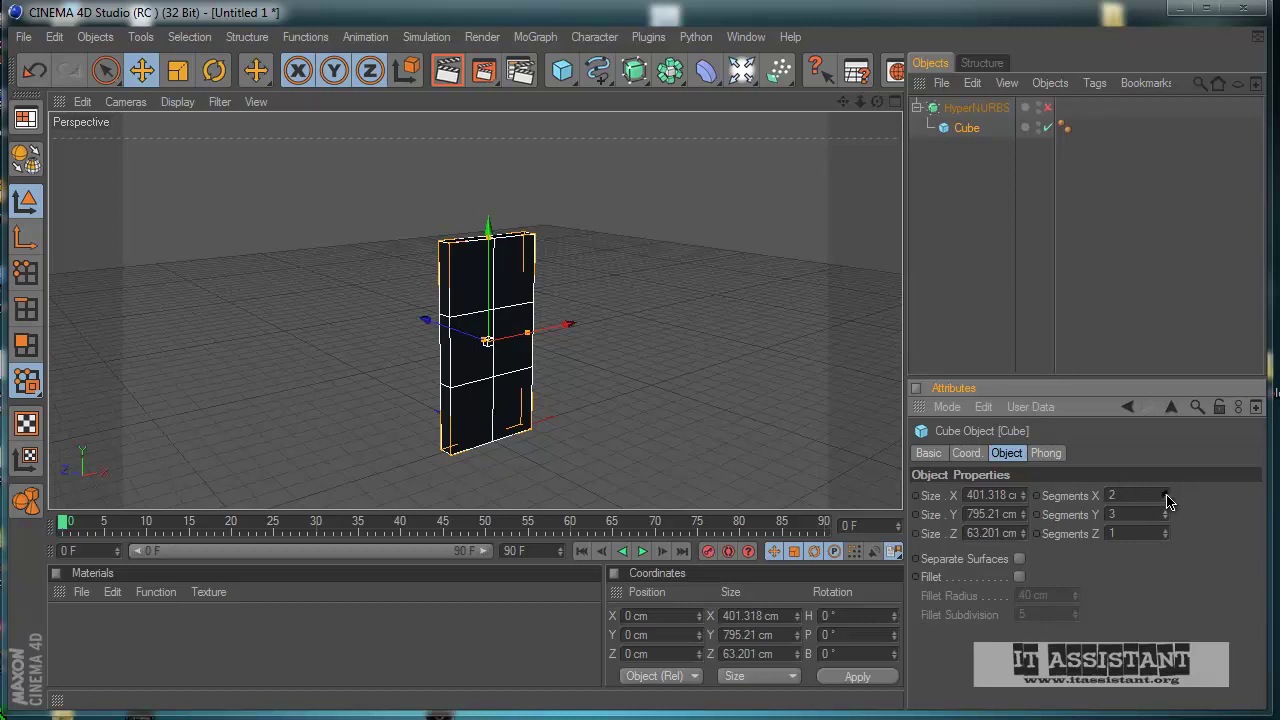
pyautogui.click(1166, 495)
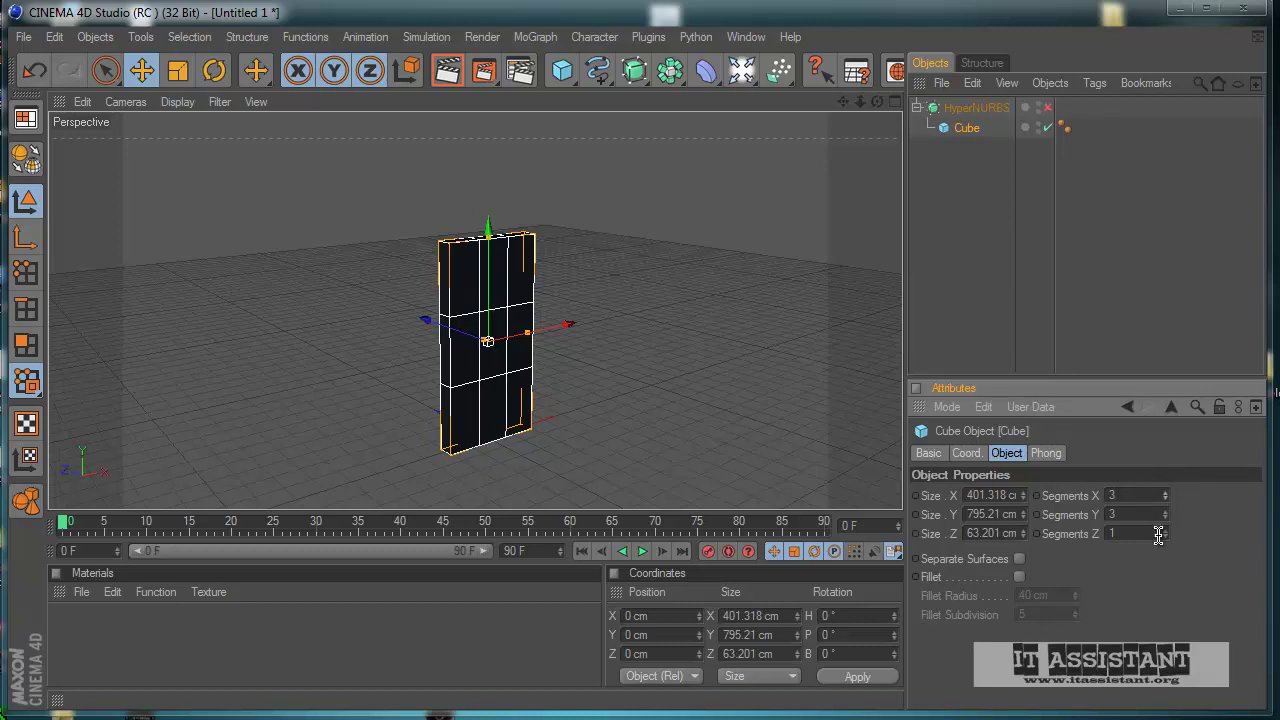
pyautogui.click(1165, 531)
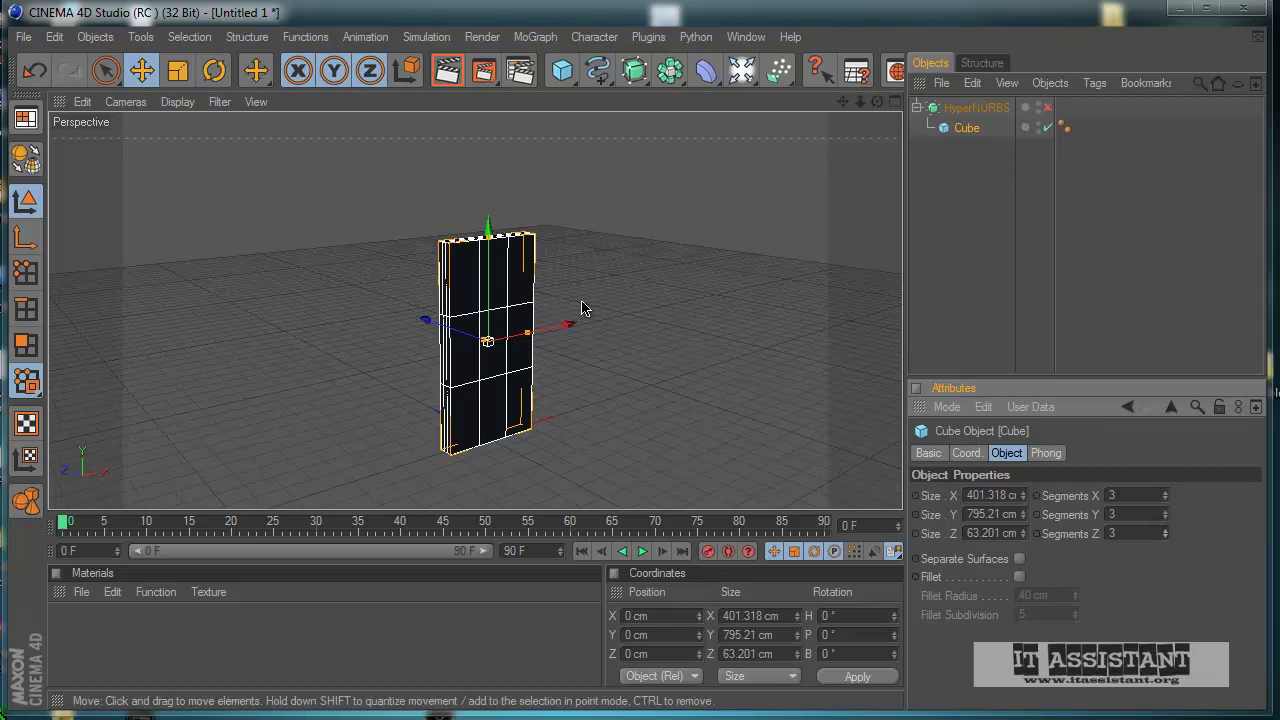
pyautogui.click(30, 165)
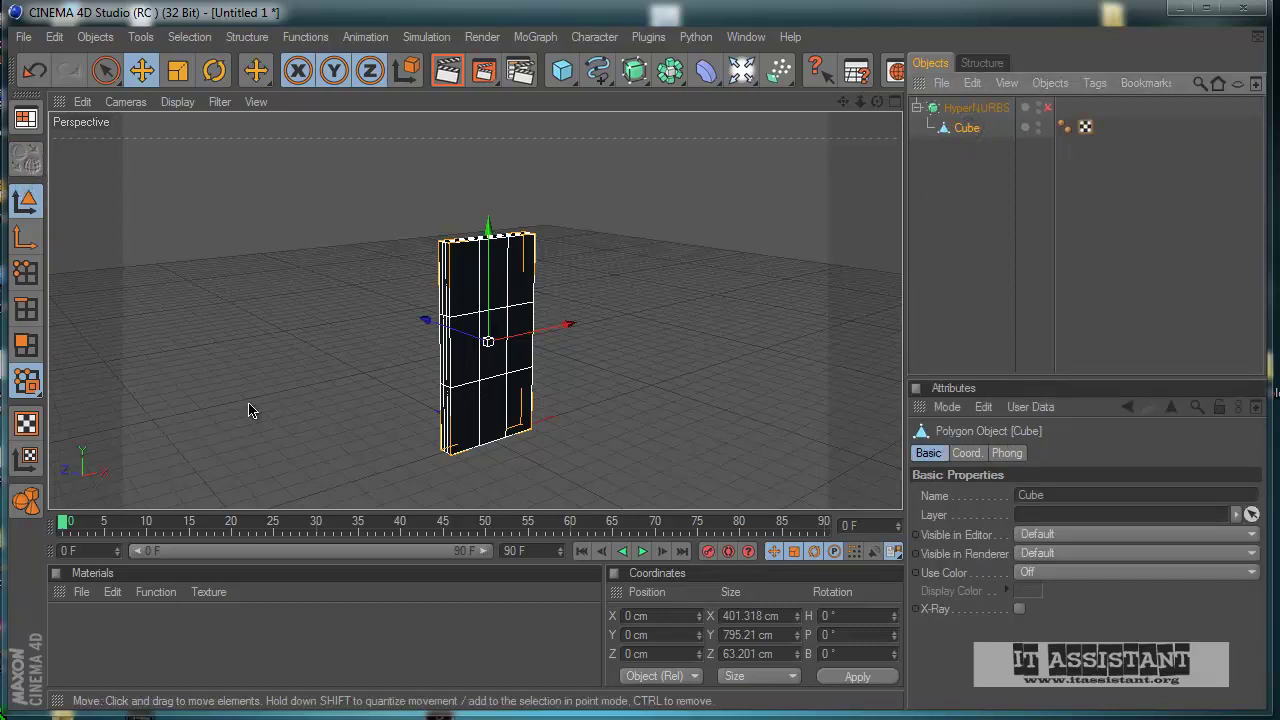
# - Set up Rectangle Selection in edge mode in the Front view, with Only Select Visible Elements disabled
pyautogui.middleClick(206, 357)
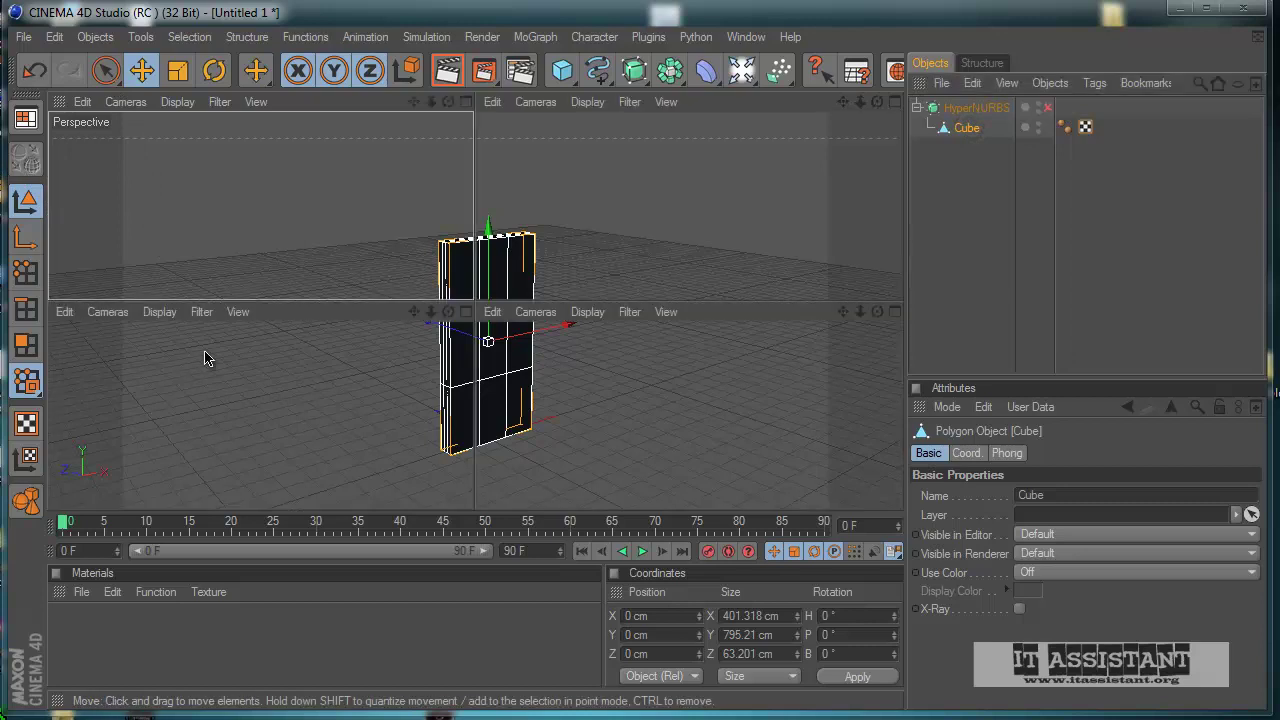
pyautogui.middleClick(564, 412)
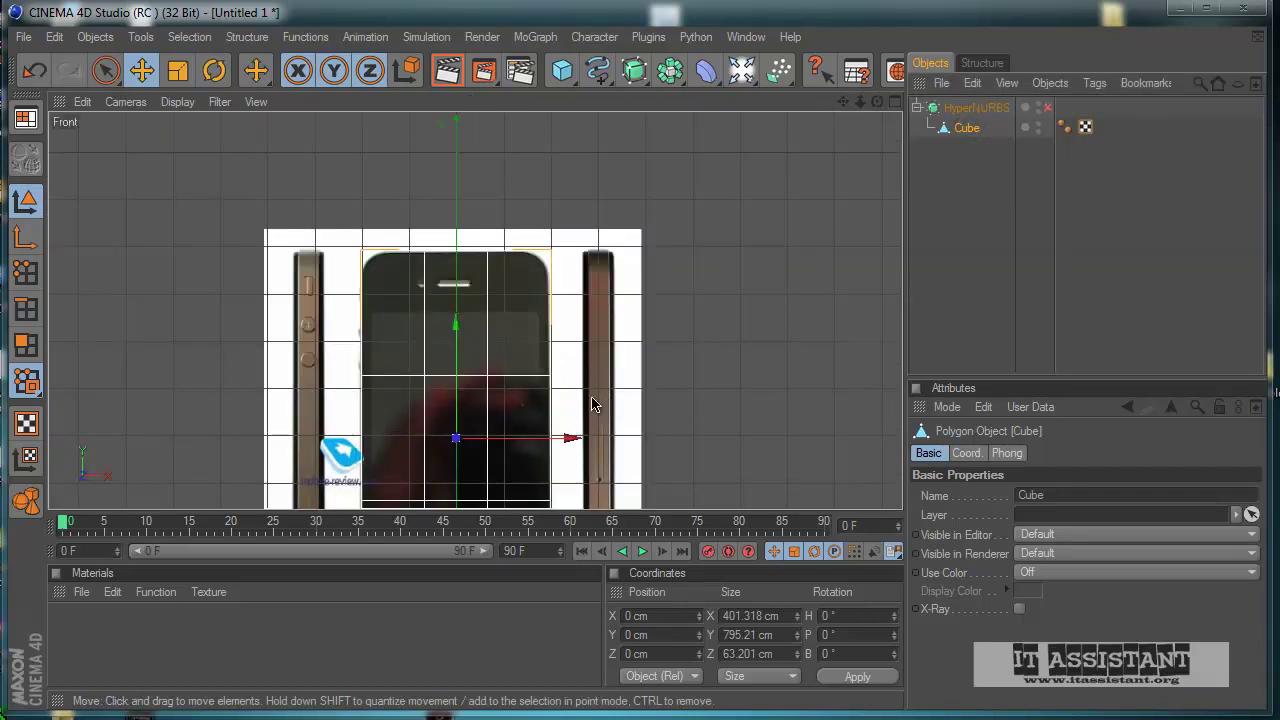
pyautogui.click(105, 70)
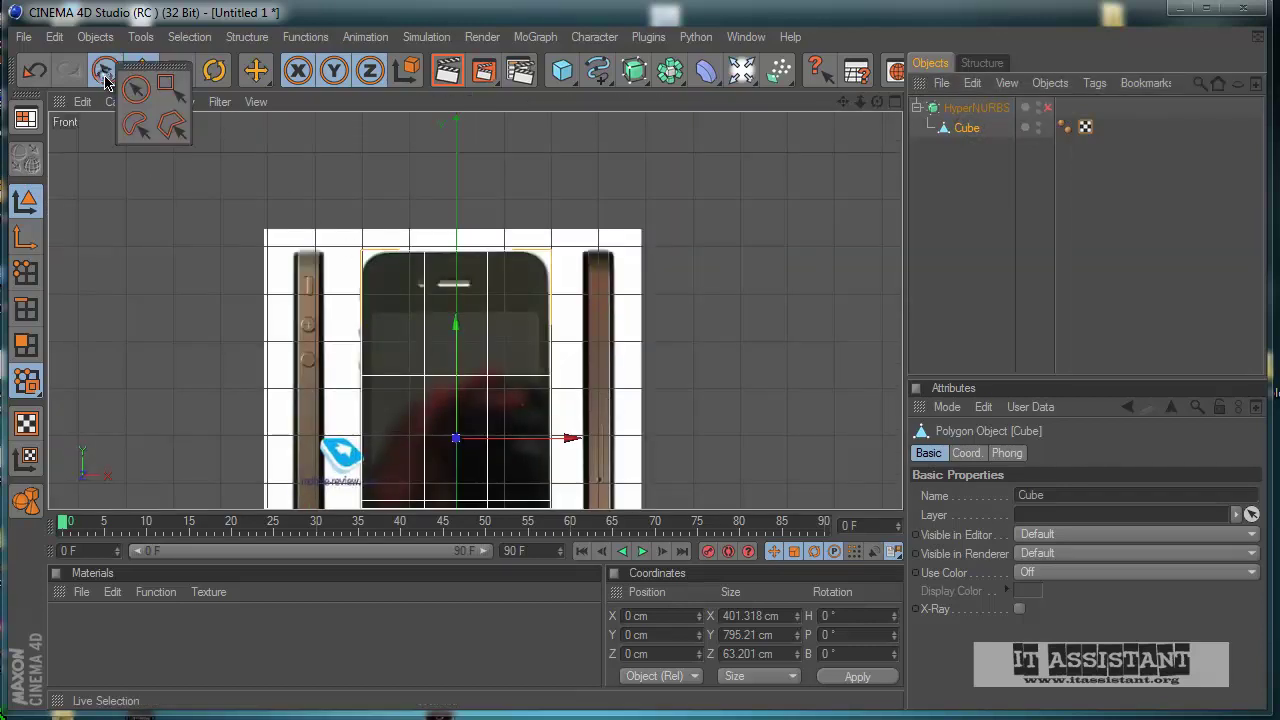
pyautogui.click(167, 85)
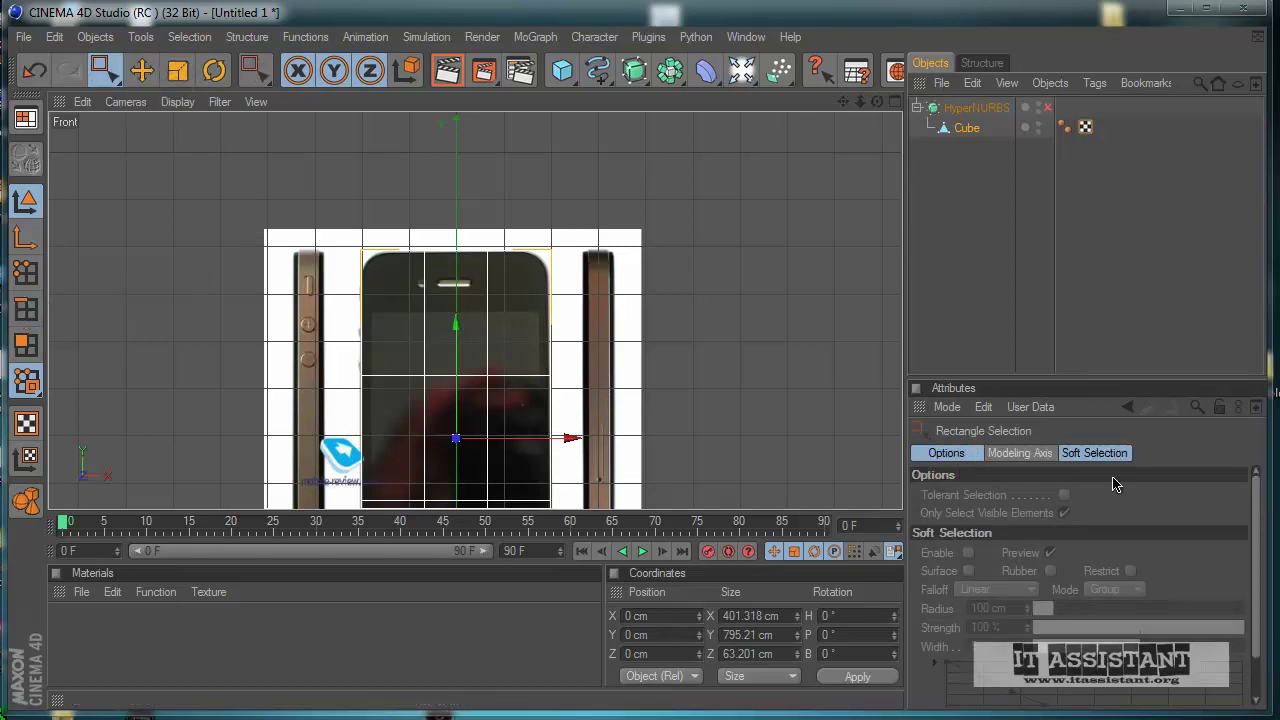
pyautogui.click(26, 312)
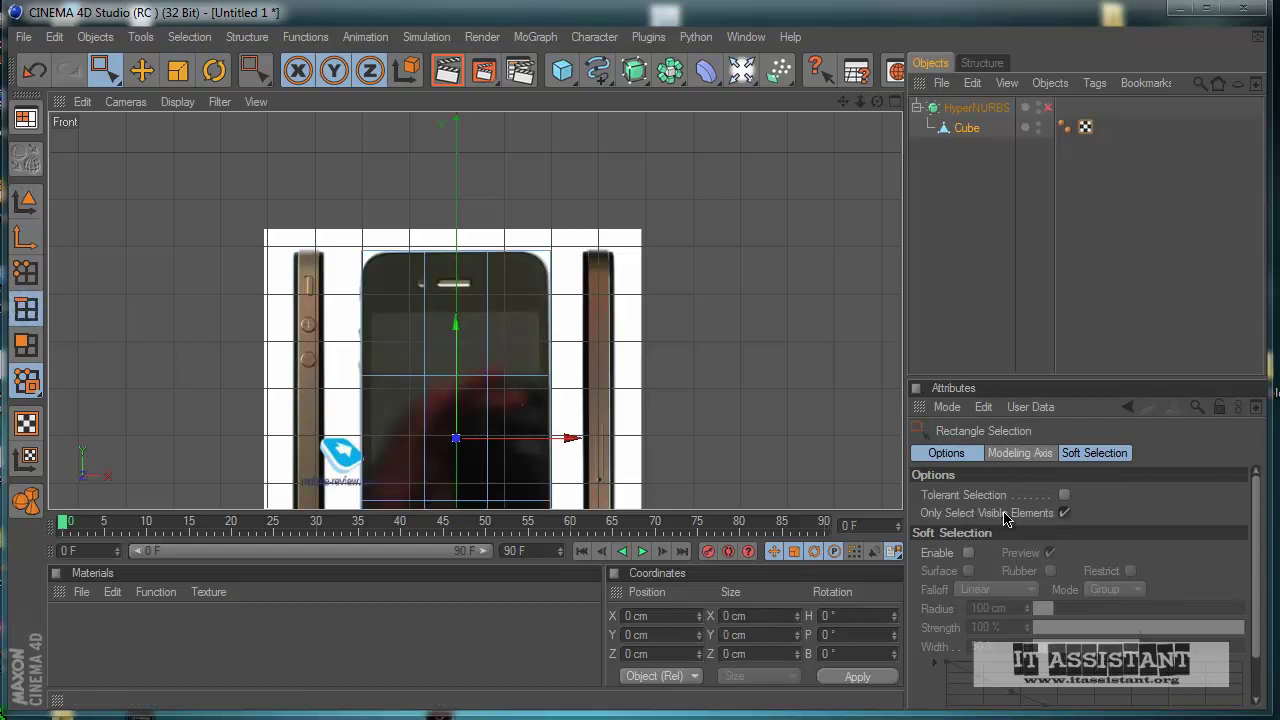
pyautogui.click(1064, 513)
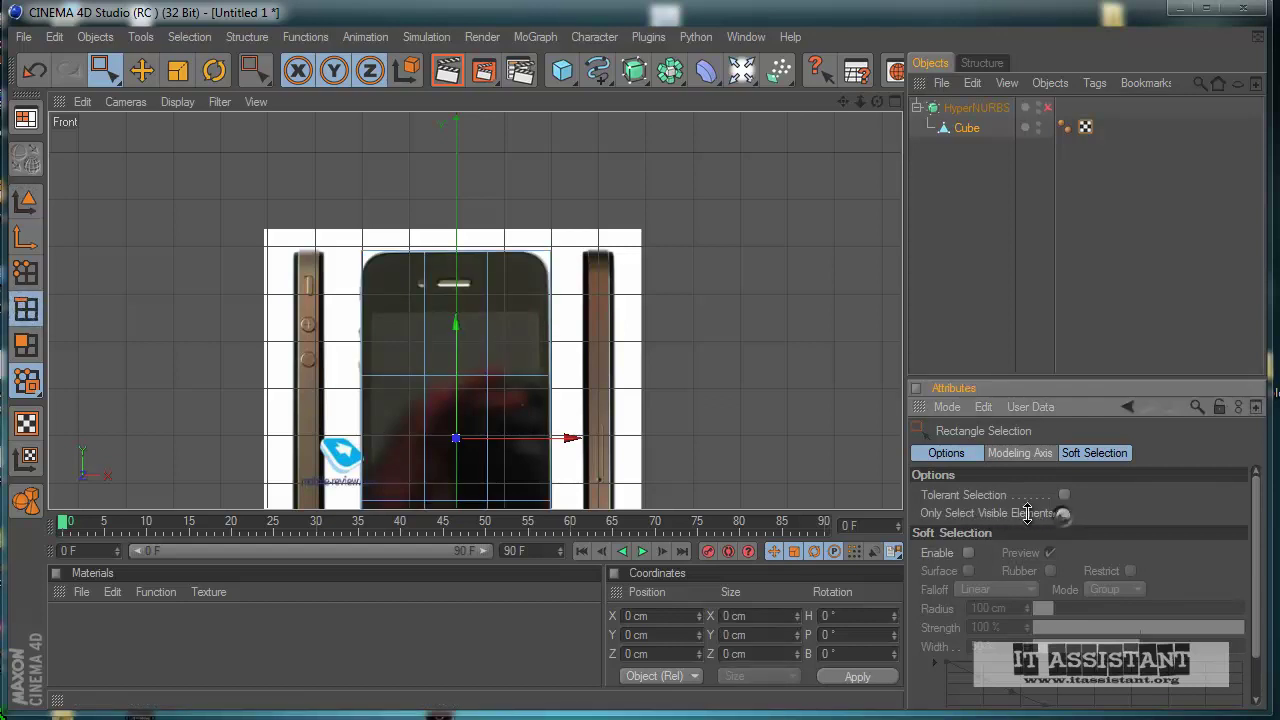
# - Select the cube's upper horizontal edge loop through its full depth and move it up to Y about 318 cm
pyautogui.scroll(3, 486, 440)
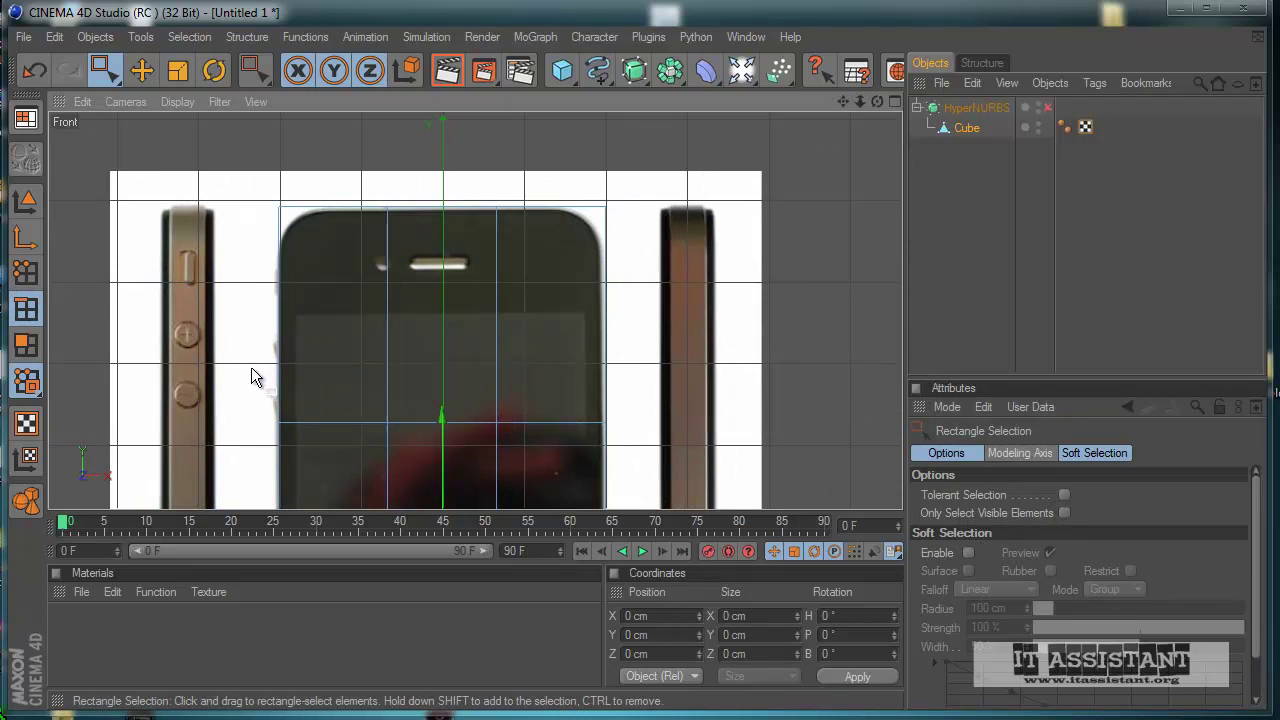
pyautogui.moveTo(332, 443); pyautogui.dragTo(664, 462)
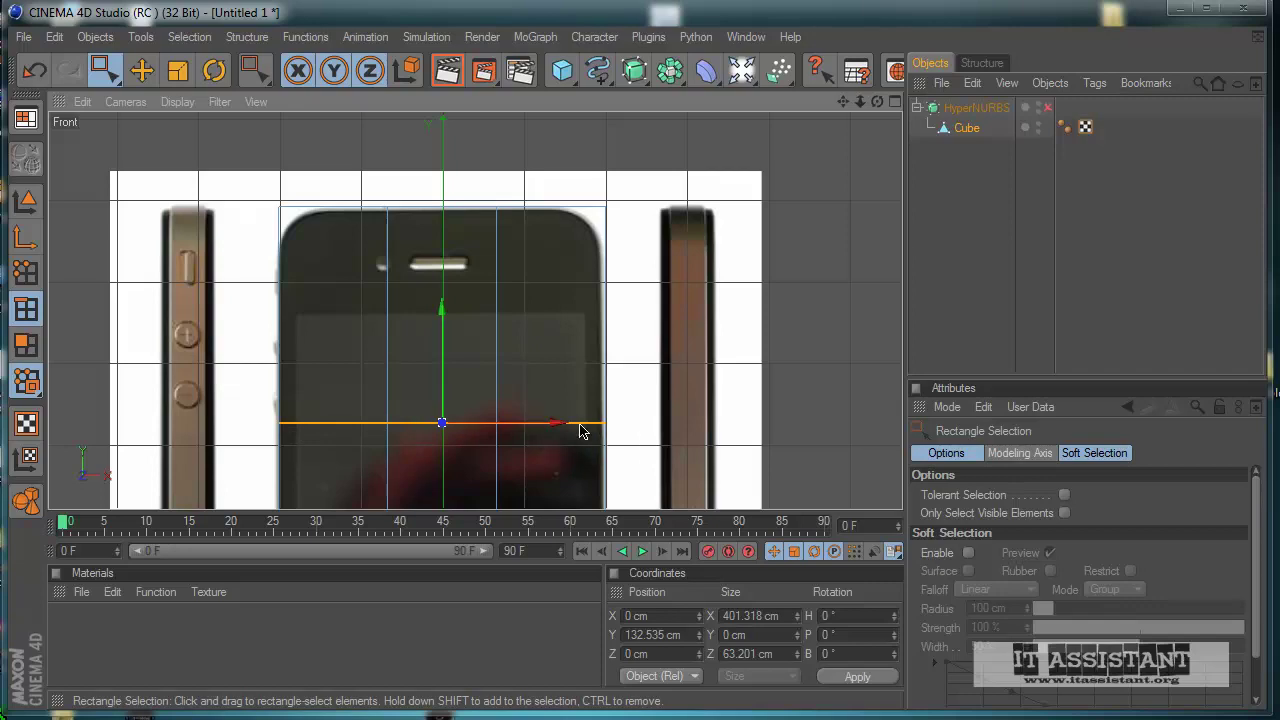
pyautogui.middleClick(321, 438)
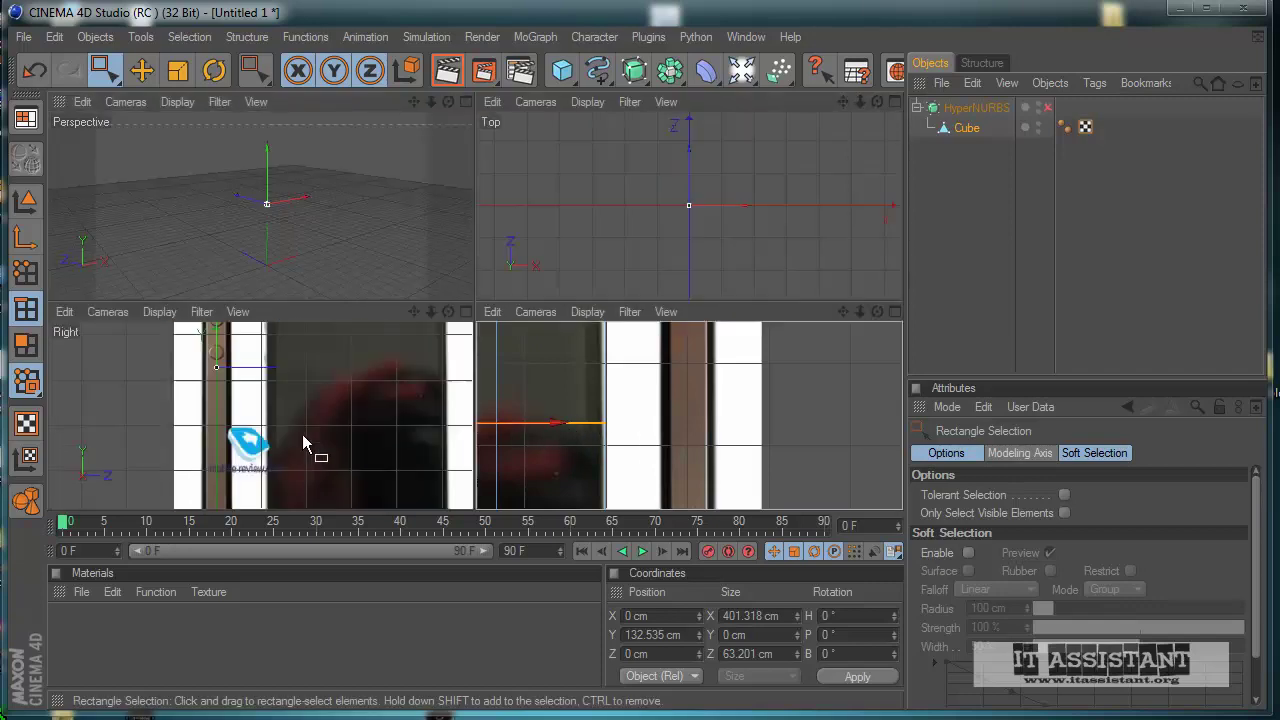
pyautogui.middleClick(362, 280)
pyautogui.moveTo(598, 438)
pyautogui.keyDown('alt'); pyautogui.mouseDown()
pyautogui.moveTo(660, 446)
pyautogui.moveTo(606, 443)
pyautogui.moveTo(595, 490)
pyautogui.moveTo(588, 431)
pyautogui.moveTo(628, 435)
pyautogui.moveTo(615, 430)
pyautogui.mouseUp(); pyautogui.keyUp('alt')
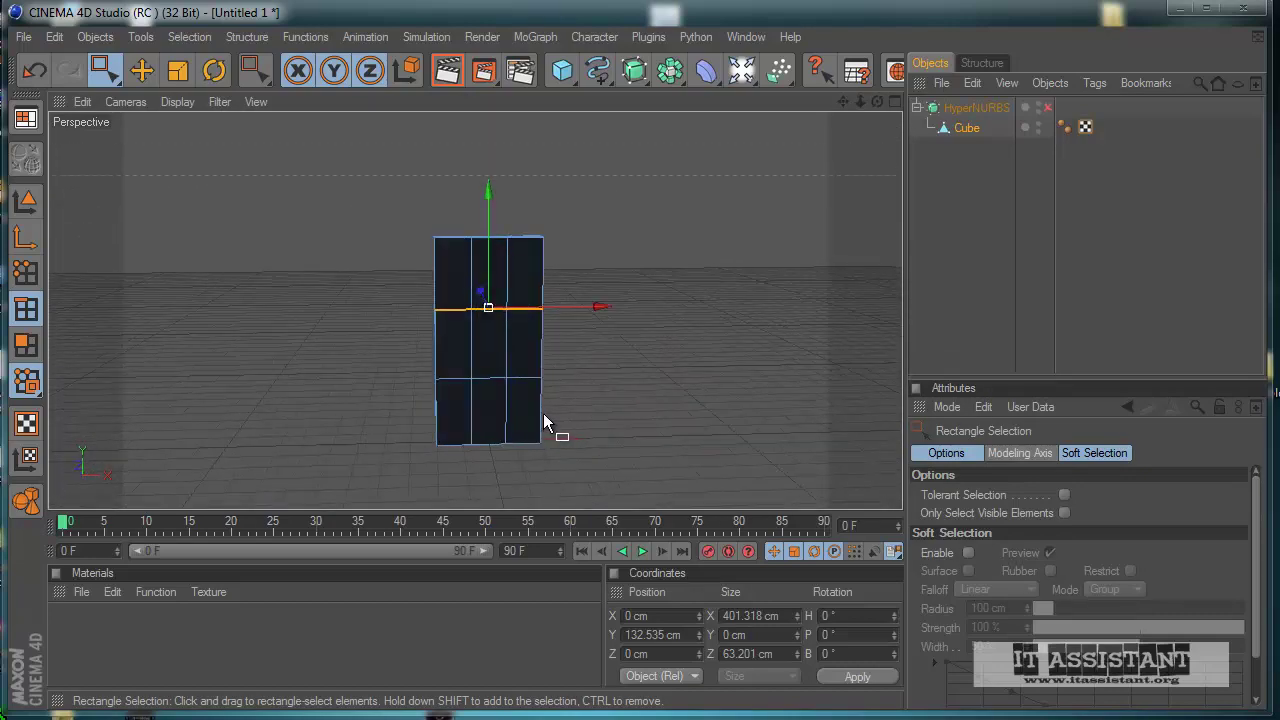
pyautogui.middleClick(544, 413)
pyautogui.middleClick(535, 414)
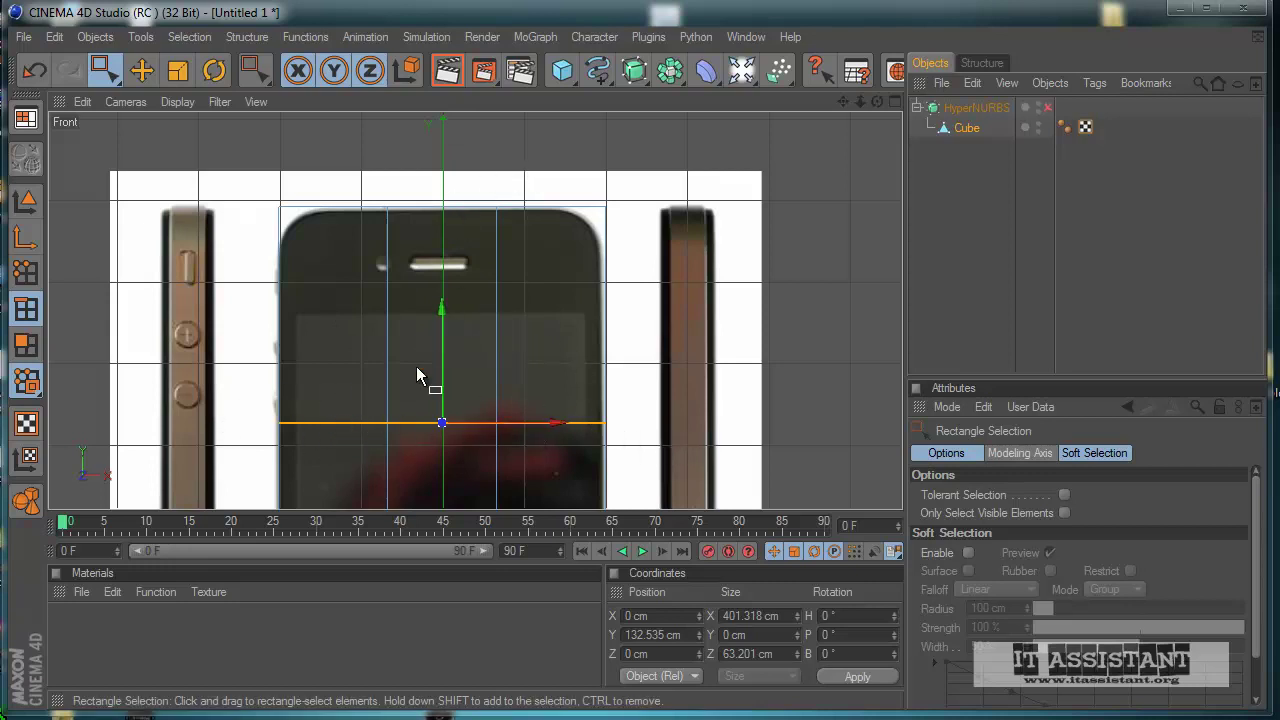
pyautogui.moveTo(446, 338); pyautogui.dragTo(446, 191)
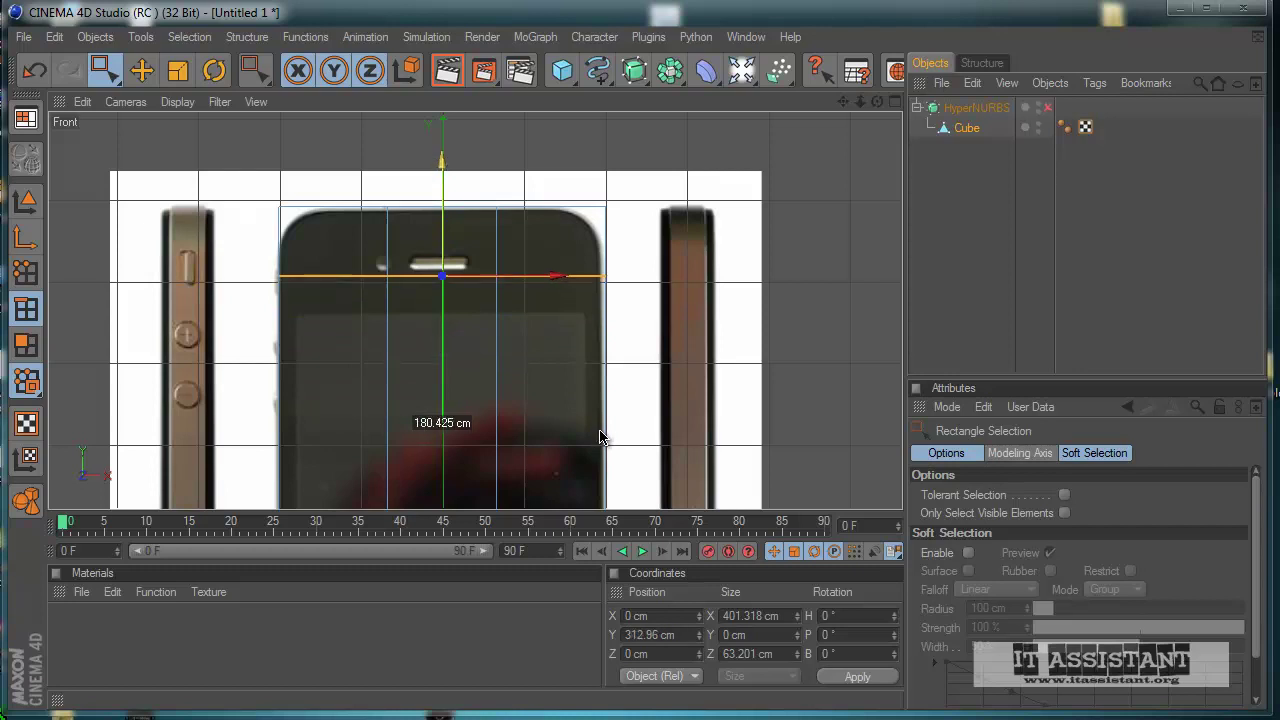
pyautogui.moveTo(600, 436); pyautogui.dragTo(600, 432)
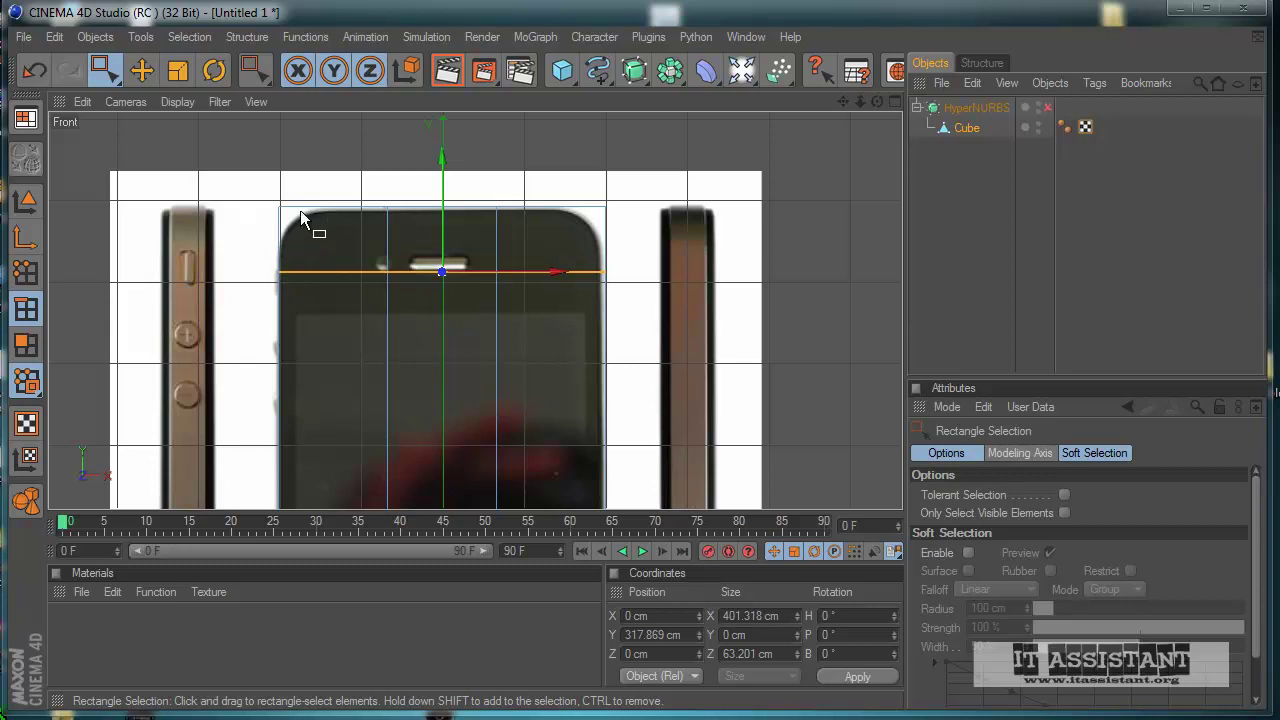
# - Select the cube's lower horizontal edge loop and move it down near the home button, to Y about -329 cm
pyautogui.scroll(-2, 381, 340)
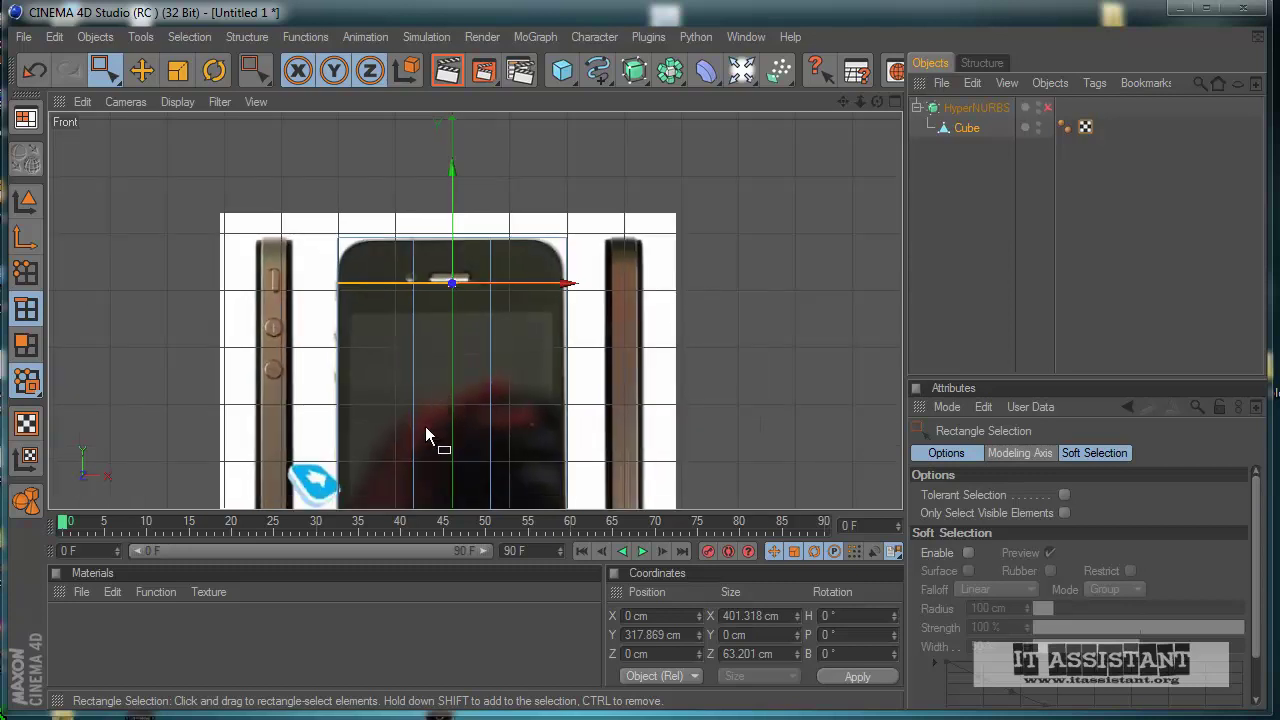
pyautogui.keyDown('alt'); pyautogui.moveTo(600, 424); pyautogui.dragTo(608, 158, button='middle'); pyautogui.keyUp('alt')
pyautogui.scroll(6, 421, 436)
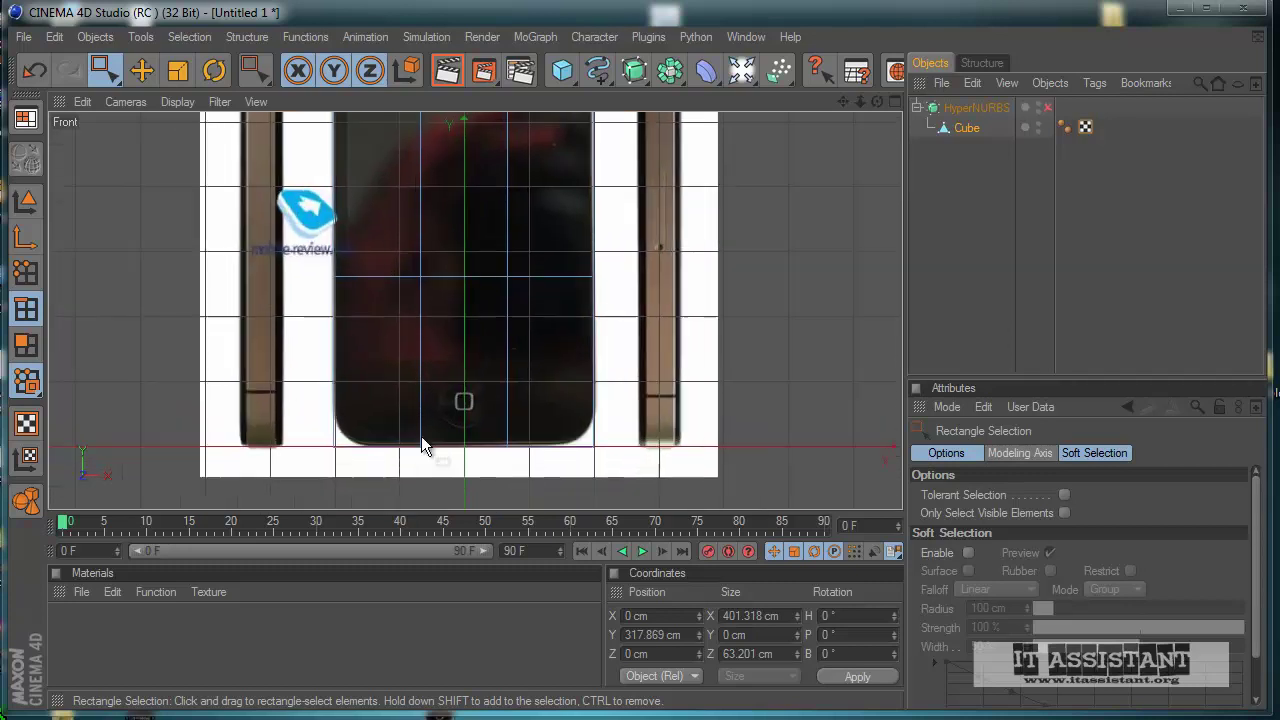
pyautogui.moveTo(182, 212); pyautogui.dragTo(814, 312)
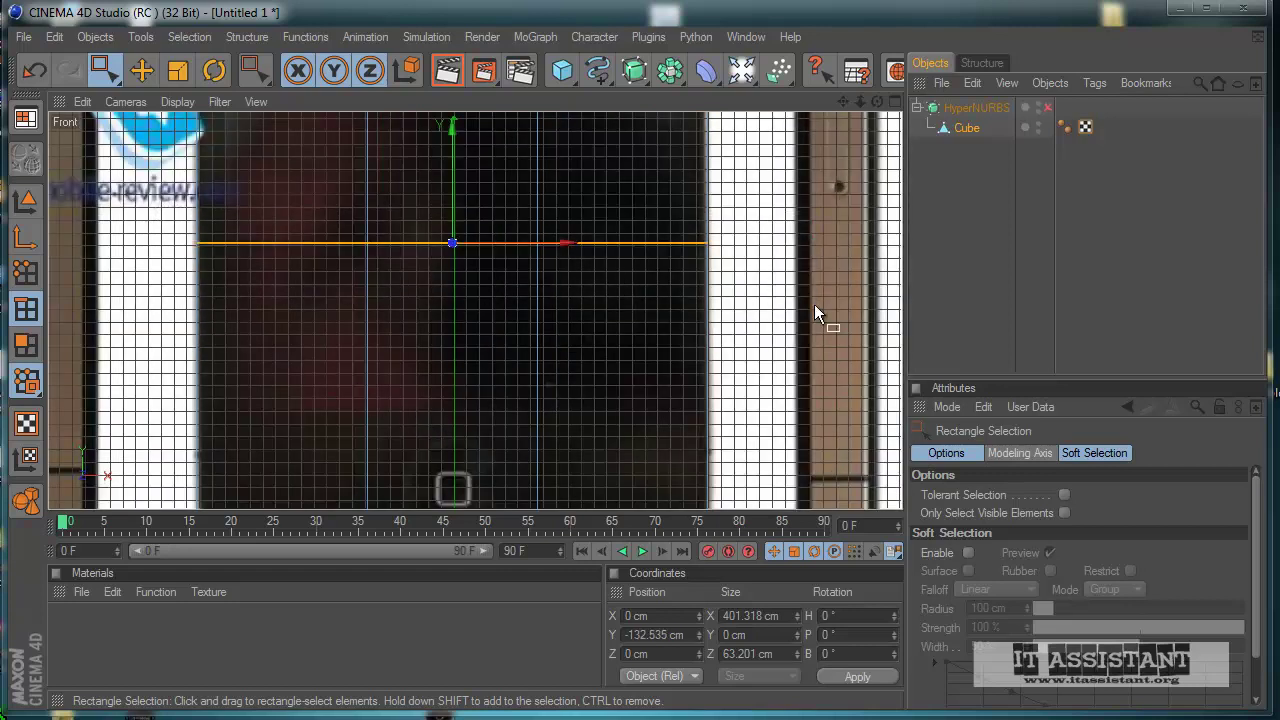
pyautogui.scroll(-3, 693, 358)
pyautogui.moveTo(470, 220); pyautogui.dragTo(601, 434)
# - Select the cube's left inner vertical edge loop and move it outward to X about -137 cm
pyautogui.scroll(-8, 537, 263)
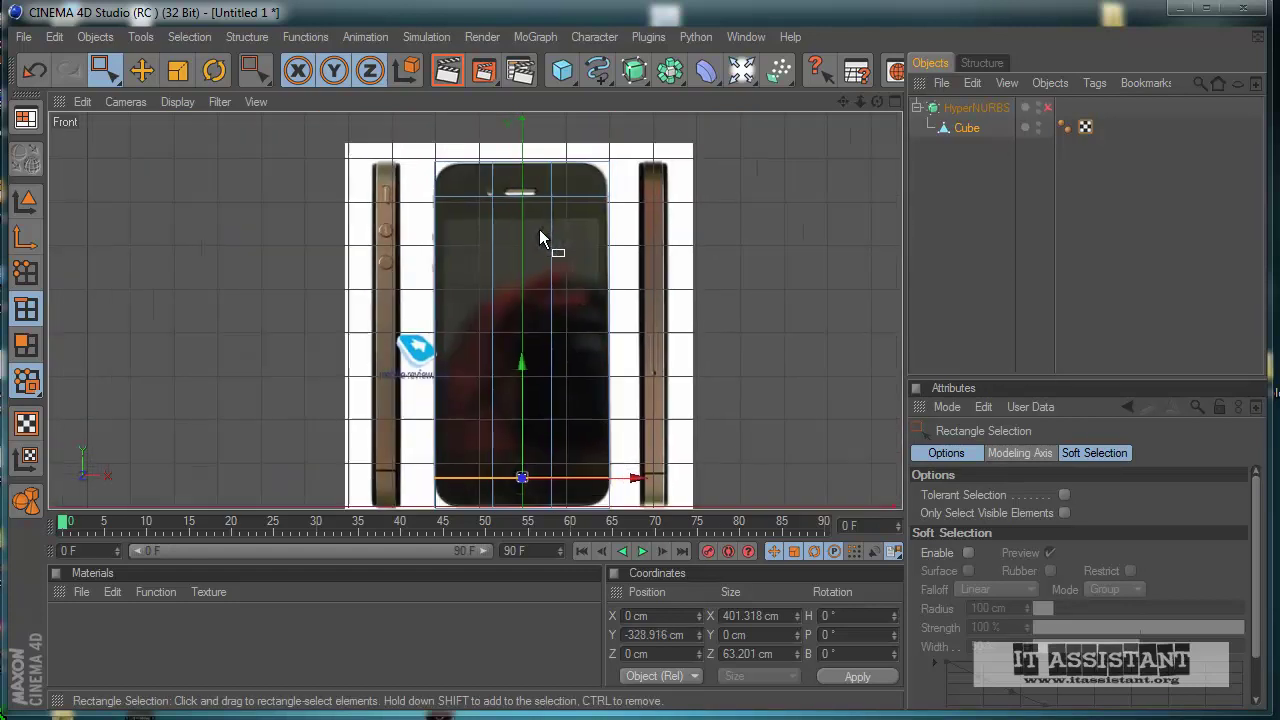
pyautogui.moveTo(483, 206); pyautogui.dragTo(528, 515)
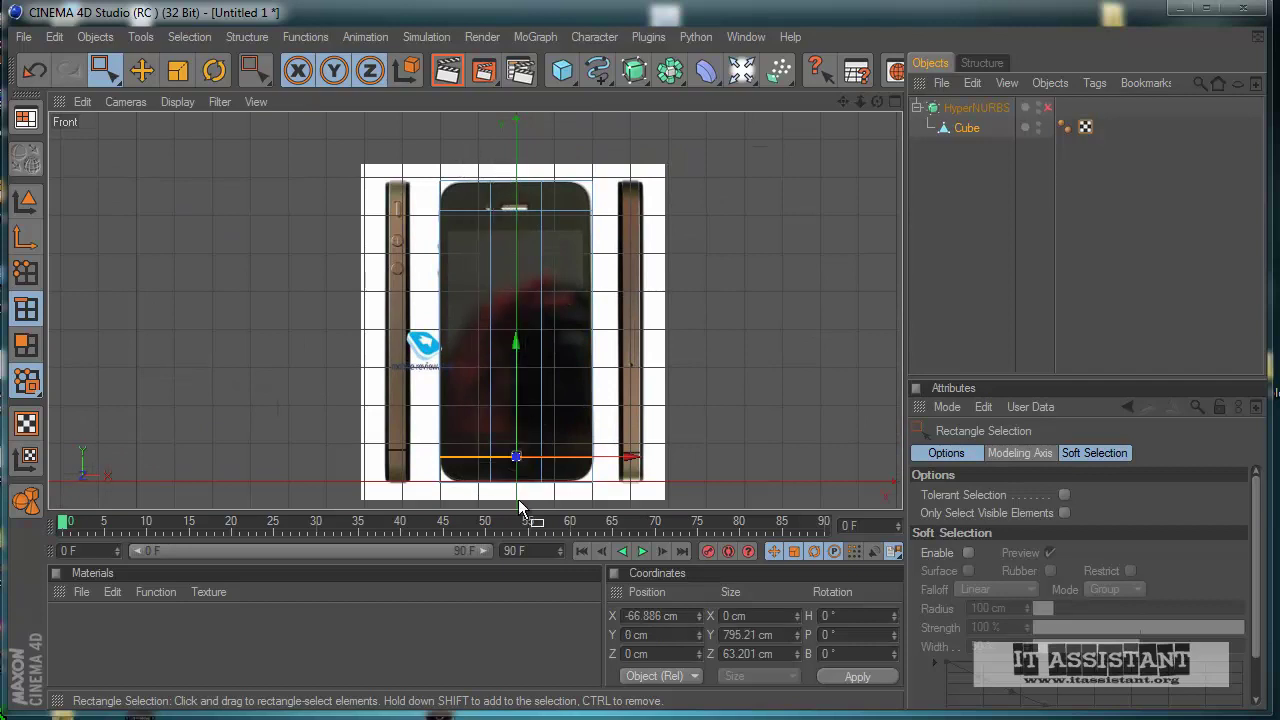
pyautogui.scroll(5, 554, 469)
pyautogui.scroll(-3, 566, 406)
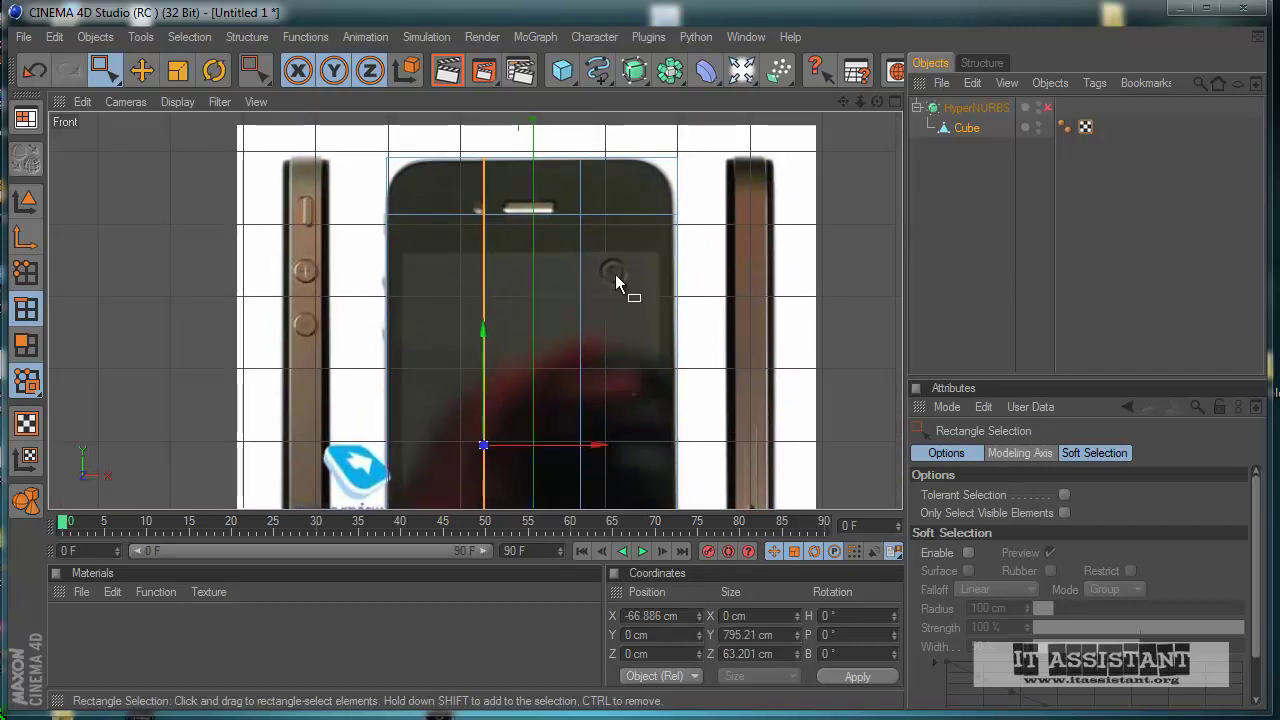
pyautogui.moveTo(595, 443); pyautogui.dragTo(600, 437)
# - Select the cube's right inner vertical edge loop and move it outward to X about 131 cm
pyautogui.scroll(-4, 602, 430)
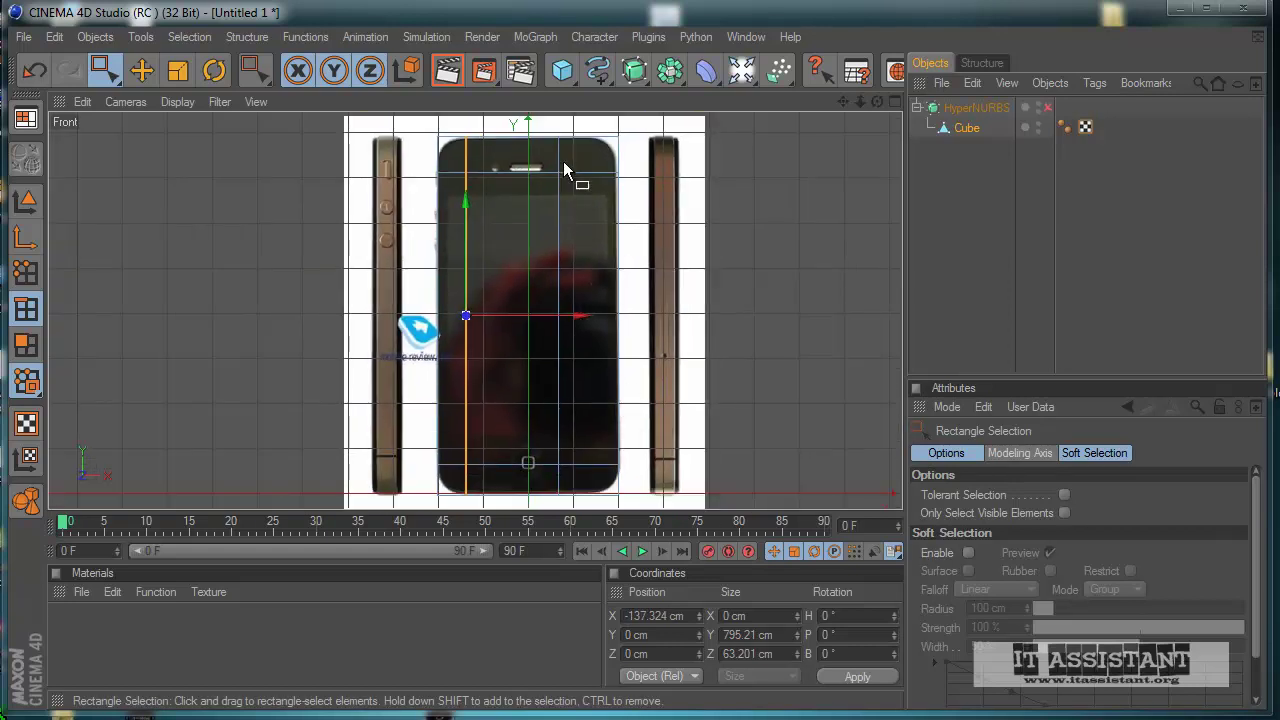
pyautogui.moveTo(542, 130); pyautogui.dragTo(617, 505)
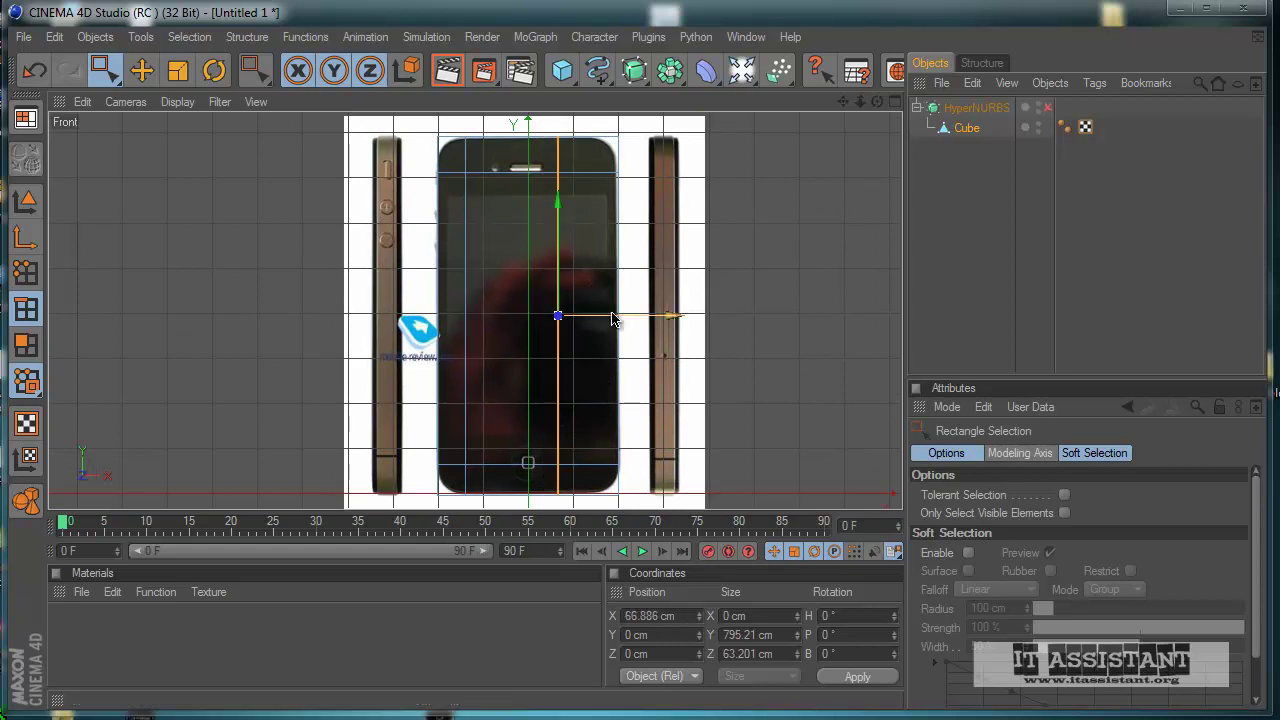
pyautogui.moveTo(615, 317); pyautogui.dragTo(618, 317)
pyautogui.moveTo(600, 437); pyautogui.dragTo(599, 438)
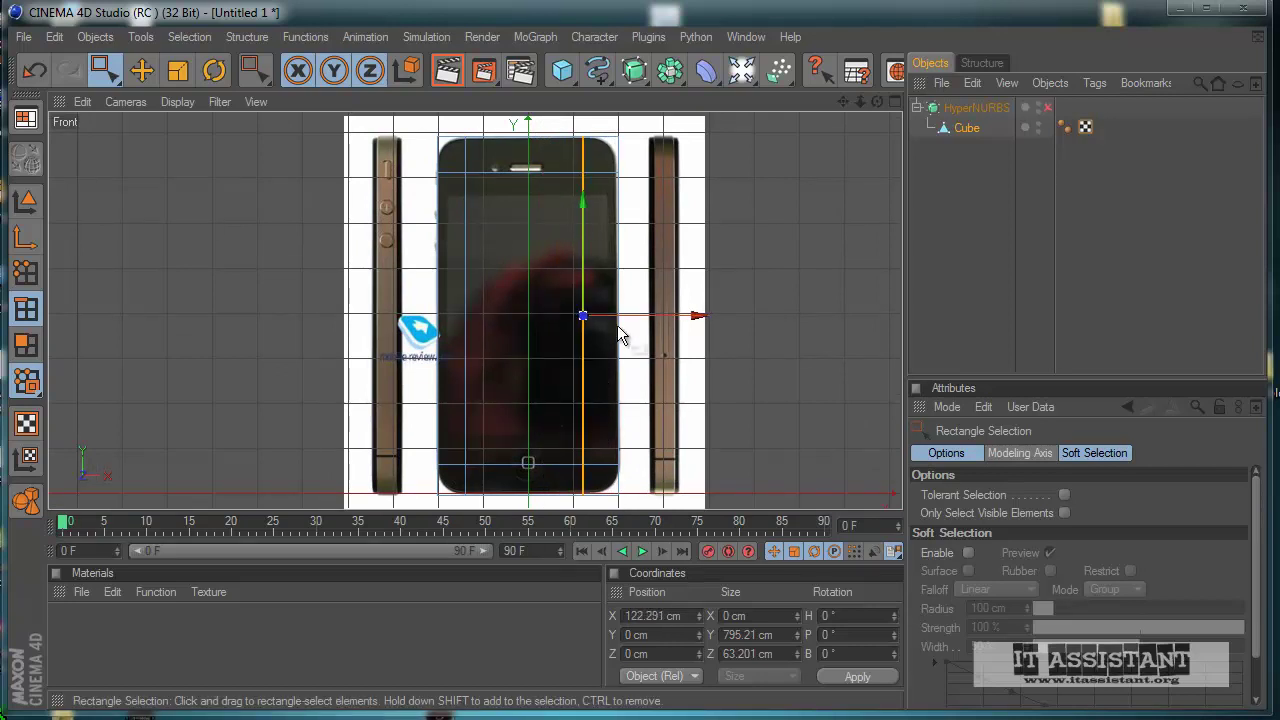
pyautogui.scroll(3, 617, 326)
pyautogui.keyDown('alt'); pyautogui.moveTo(726, 240); pyautogui.dragTo(628, 335, button='middle'); pyautogui.keyUp('alt')
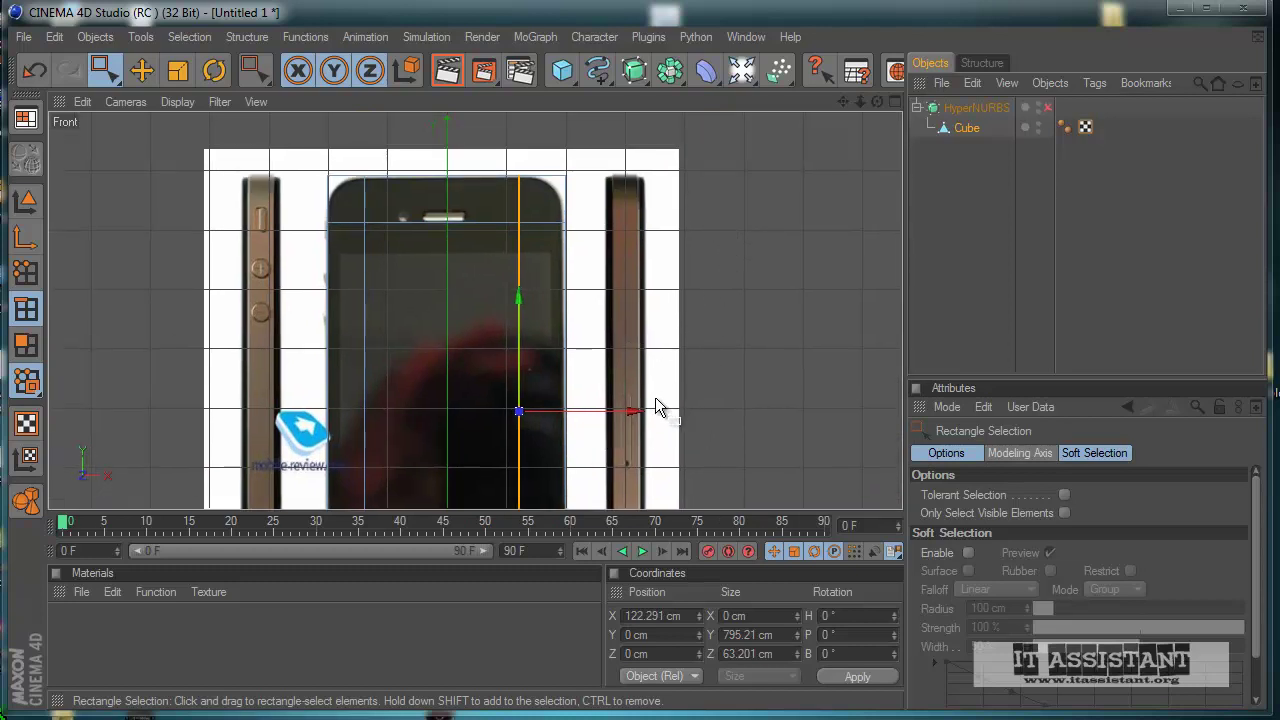
pyautogui.moveTo(600, 437); pyautogui.dragTo(603, 437)
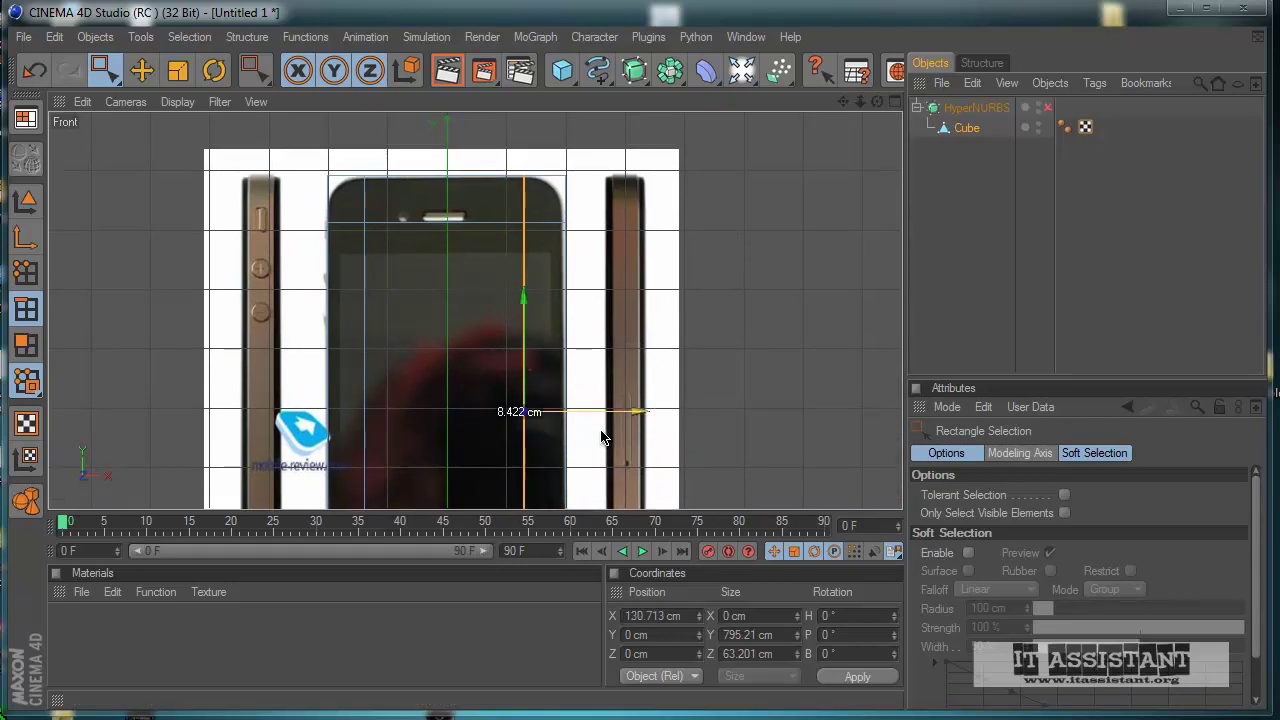
# - Enable the HyperNURBS in the Perspective view and render the active view to check the phone's rounded corners
pyautogui.middleClick(603, 437)
pyautogui.middleClick(390, 205)
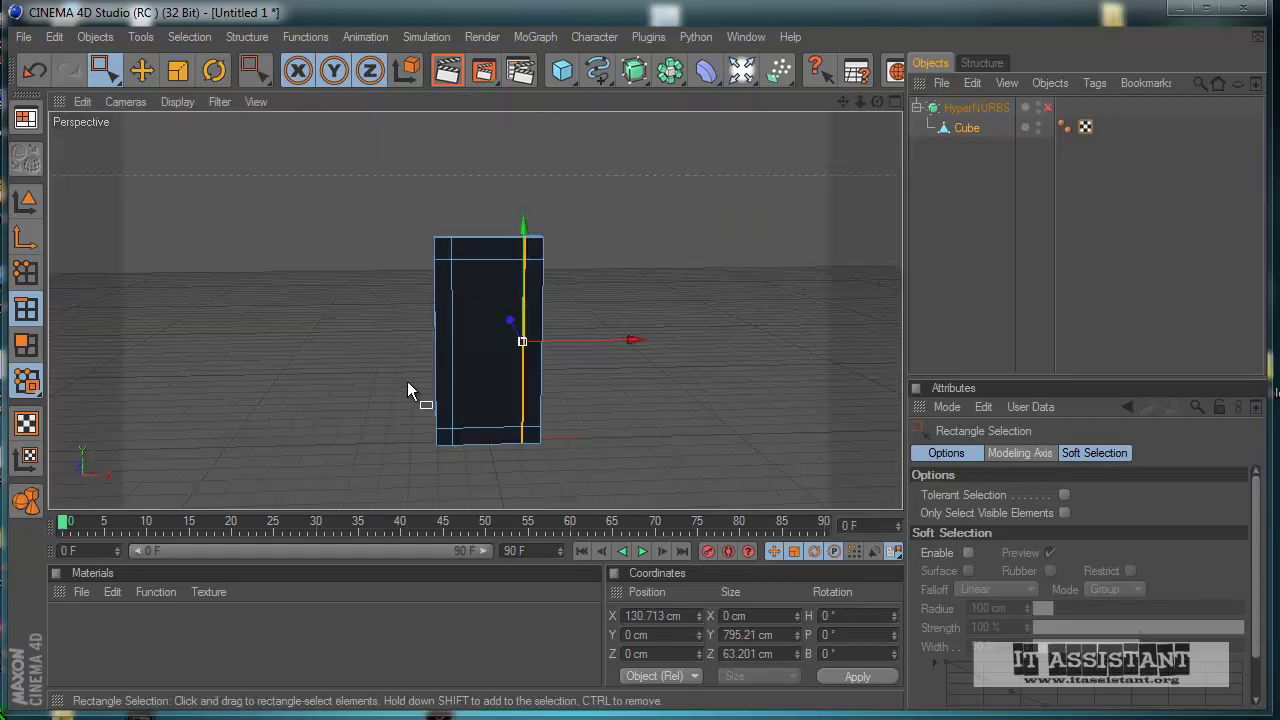
pyautogui.keyDown('alt'); pyautogui.moveTo(490, 441); pyautogui.dragTo(603, 436); pyautogui.keyUp('alt')
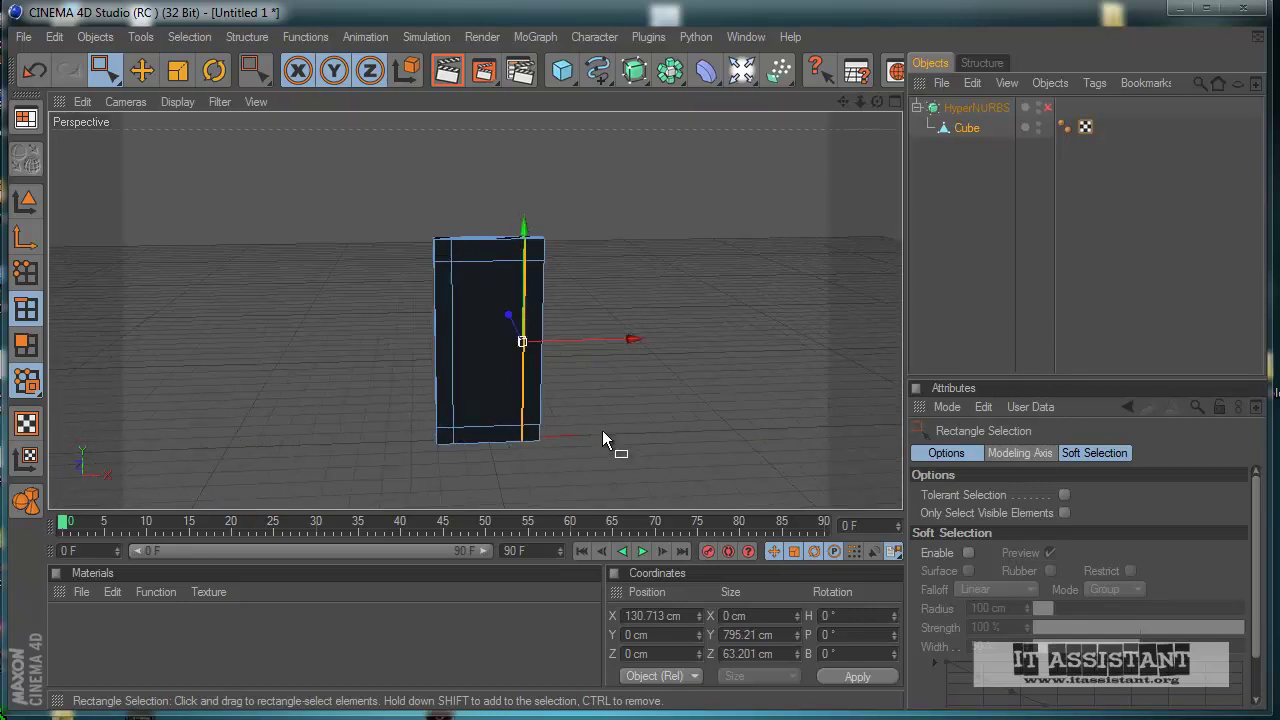
pyautogui.click(1047, 108)
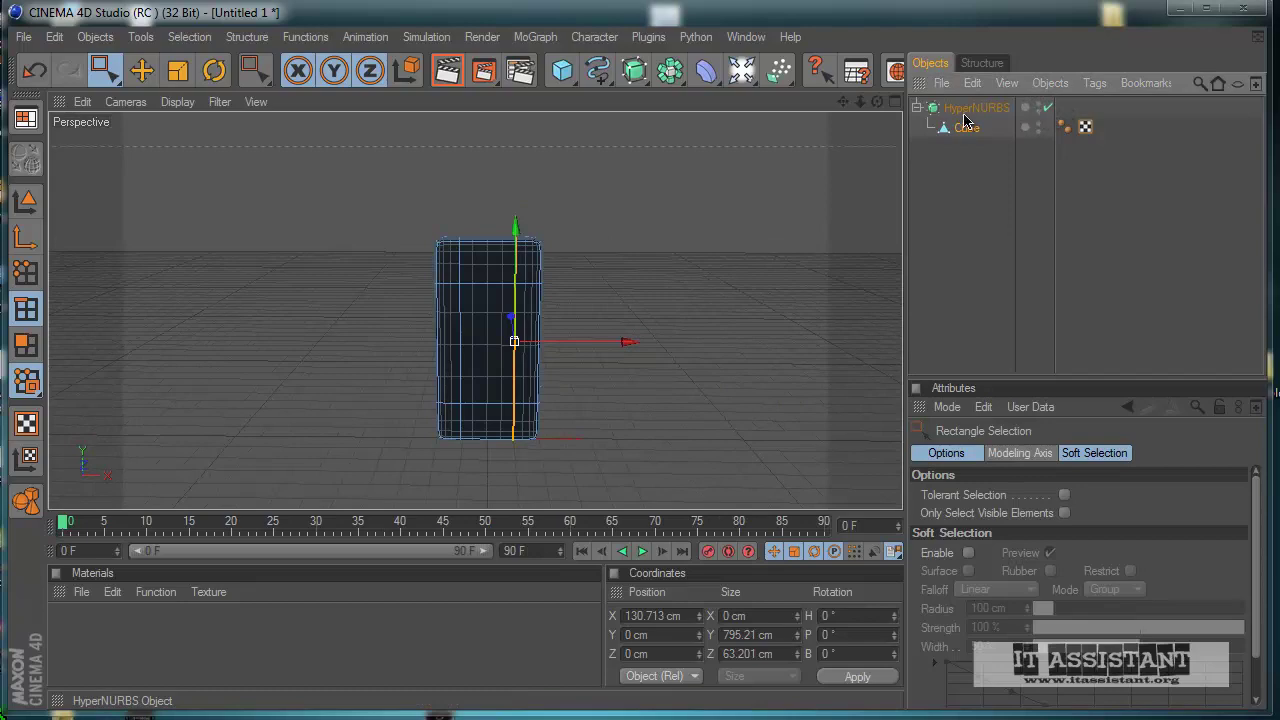
pyautogui.keyDown('alt'); pyautogui.moveTo(603, 437); pyautogui.dragTo(632, 411); pyautogui.keyUp('alt')
pyautogui.click(1033, 296)
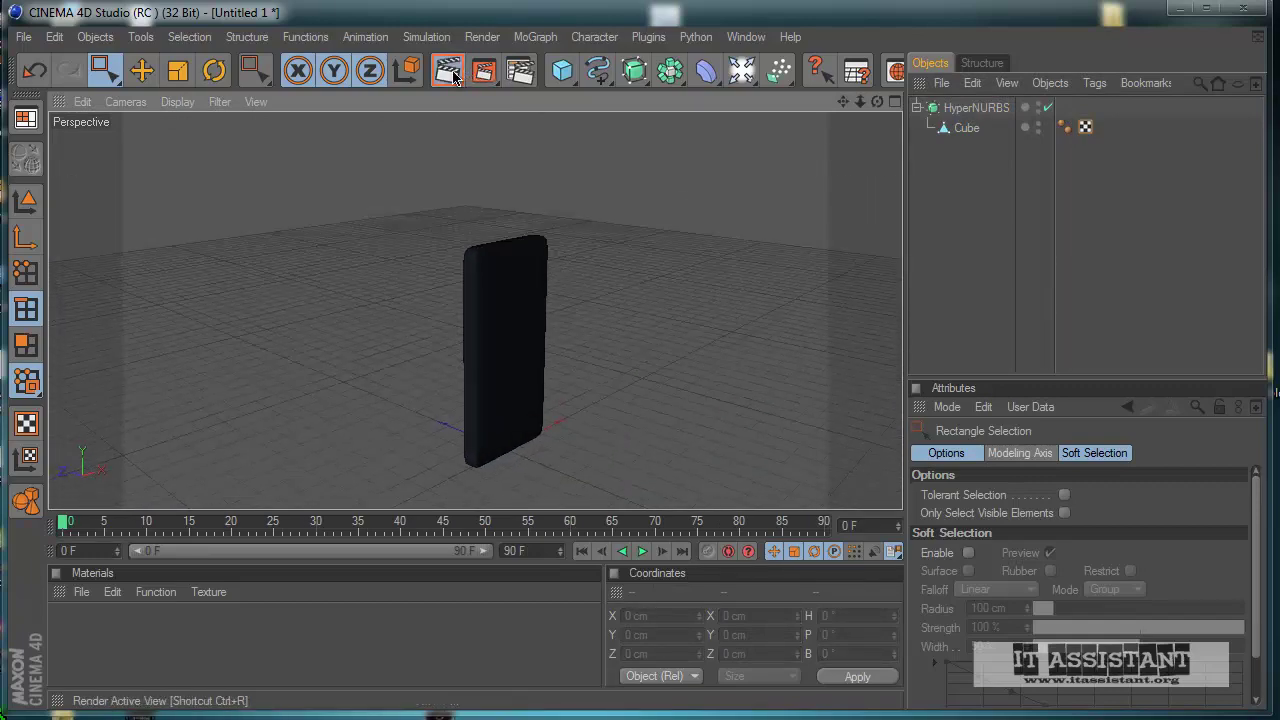
pyautogui.click(447, 70)
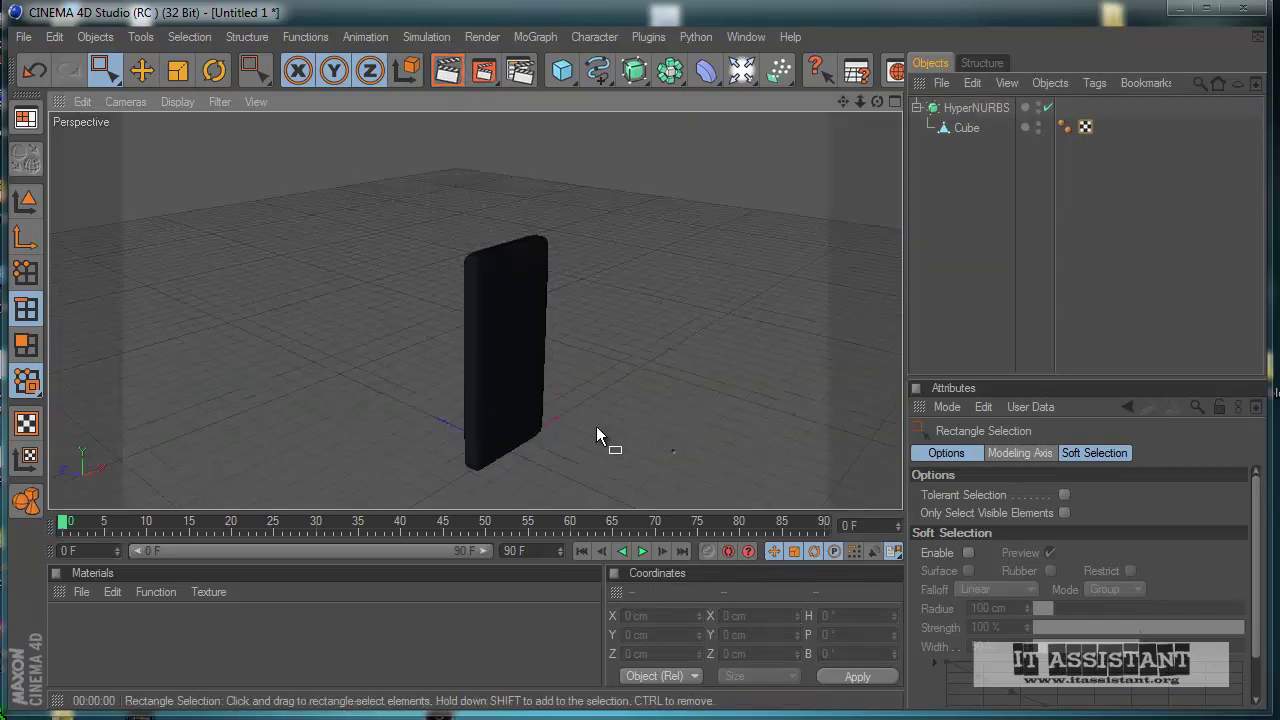
pyautogui.keyDown('alt'); pyautogui.moveTo(596, 426); pyautogui.dragTo(602, 430); pyautogui.keyUp('alt')
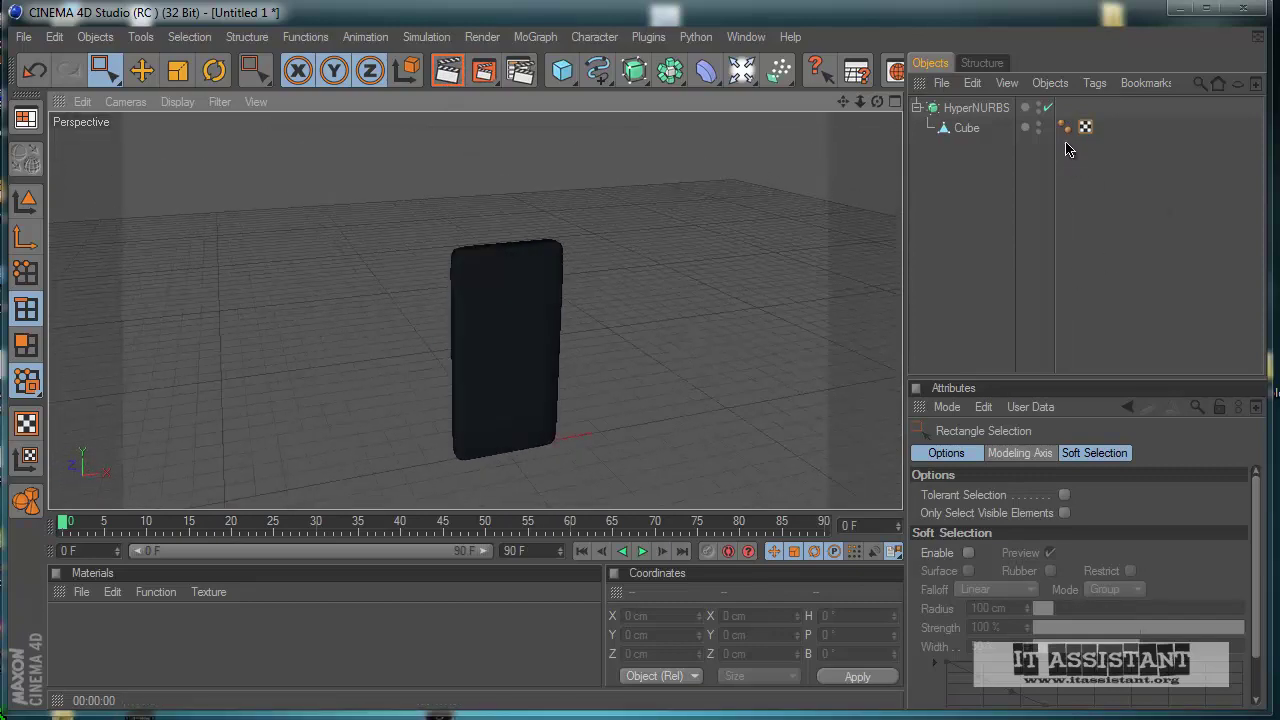
# - Switch the HyperNURBS off again and reselect the cube for Live Selection in the Front view
pyautogui.click(1048, 106)
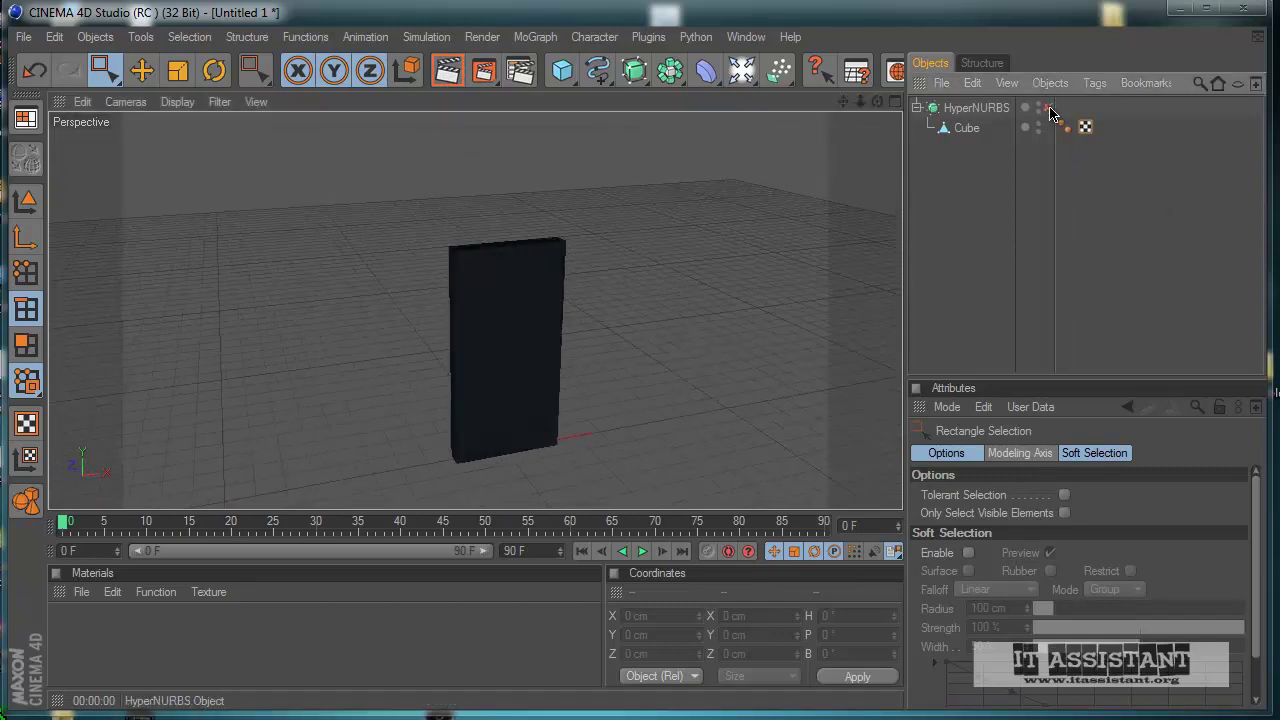
pyautogui.click(981, 128)
pyautogui.keyDown('alt'); pyautogui.moveTo(659, 295); pyautogui.dragTo(614, 449); pyautogui.keyUp('alt')
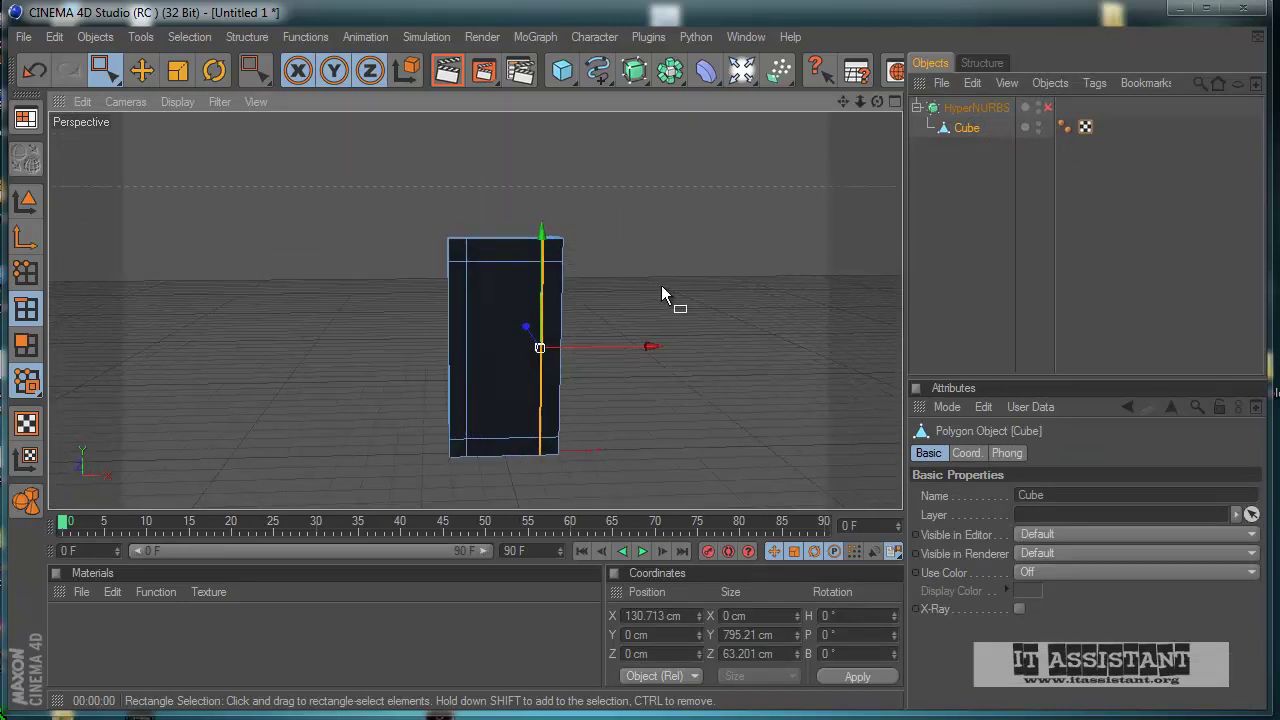
pyautogui.middleClick(674, 297)
pyautogui.middleClick(800, 434)
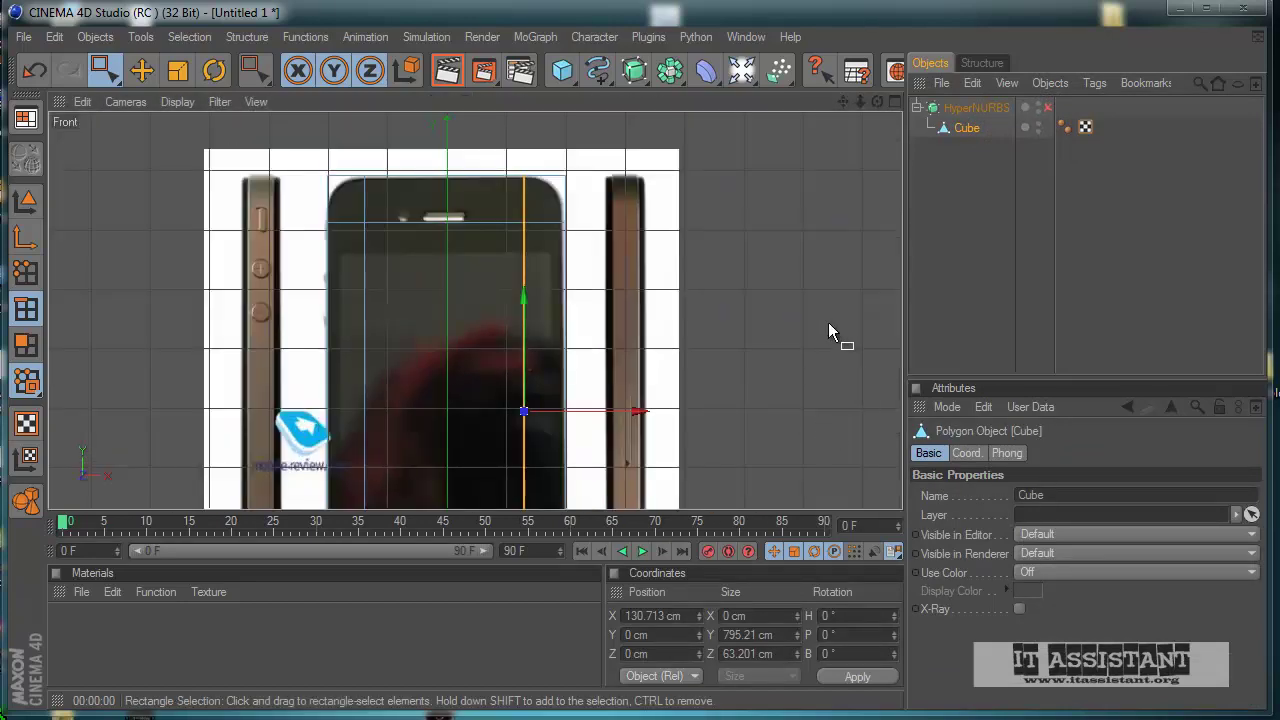
pyautogui.keyDown('alt'); pyautogui.moveTo(599, 430); pyautogui.dragTo(617, 378, button='middle'); pyautogui.keyUp('alt')
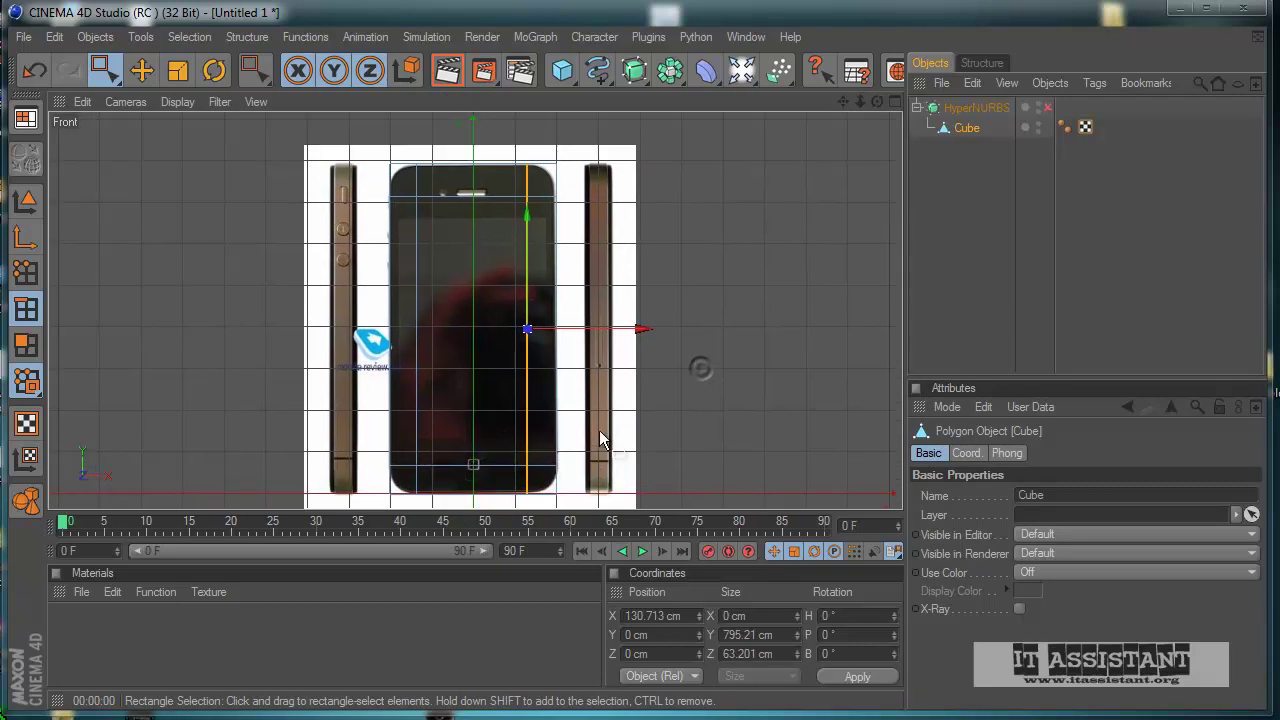
pyautogui.moveTo(104, 70); pyautogui.dragTo(137, 97)
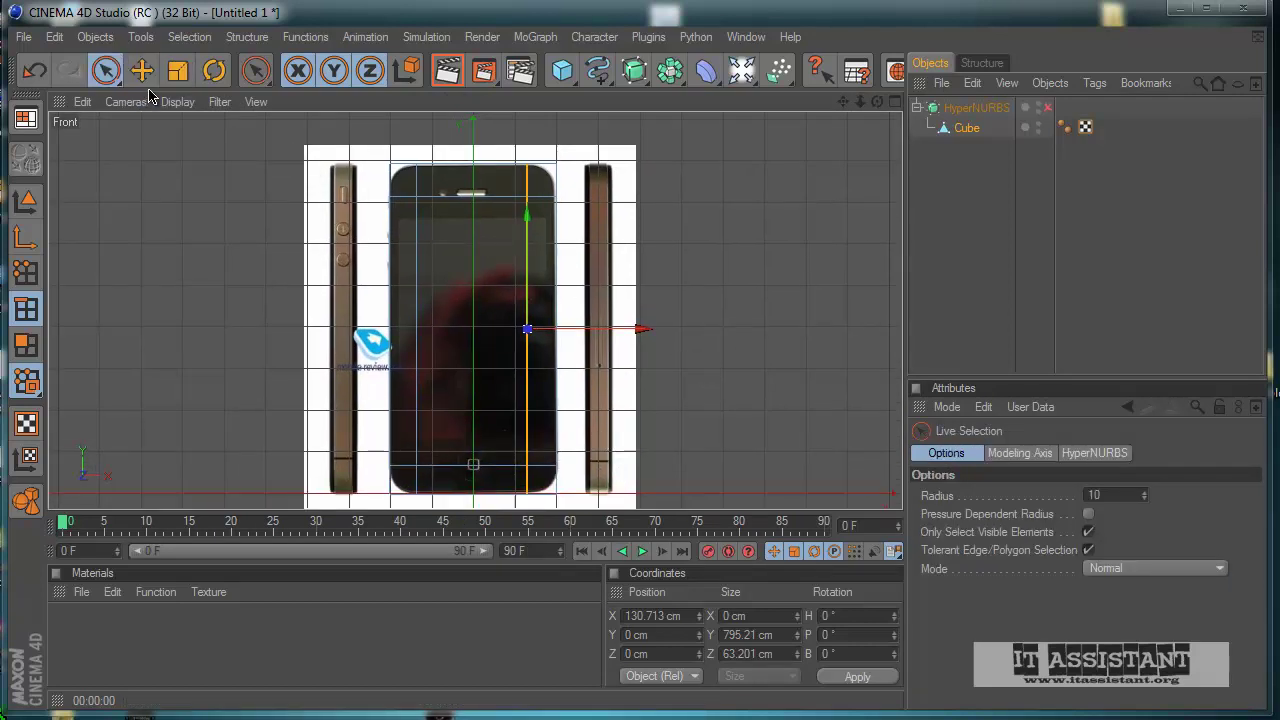
# - Select all of the cube's front and back polygons in the Front view, with Only Select Visible Elements turned off
pyautogui.click(26, 344)
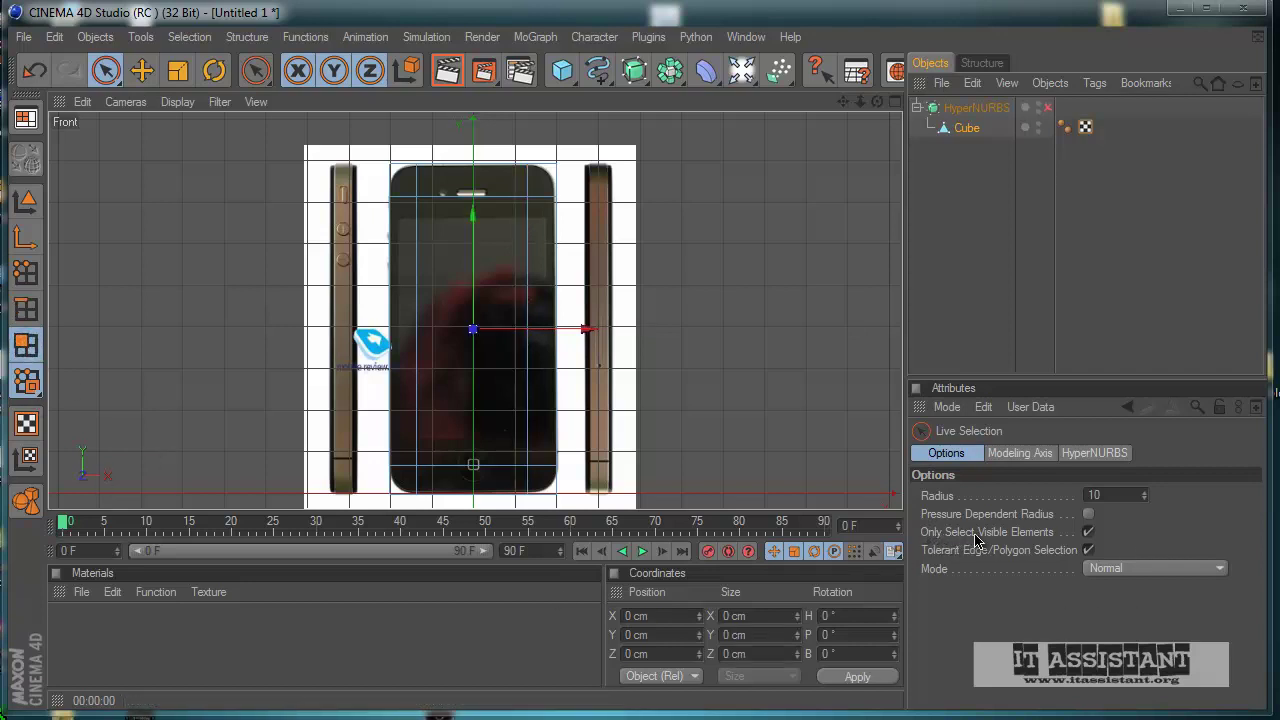
pyautogui.click(1088, 532)
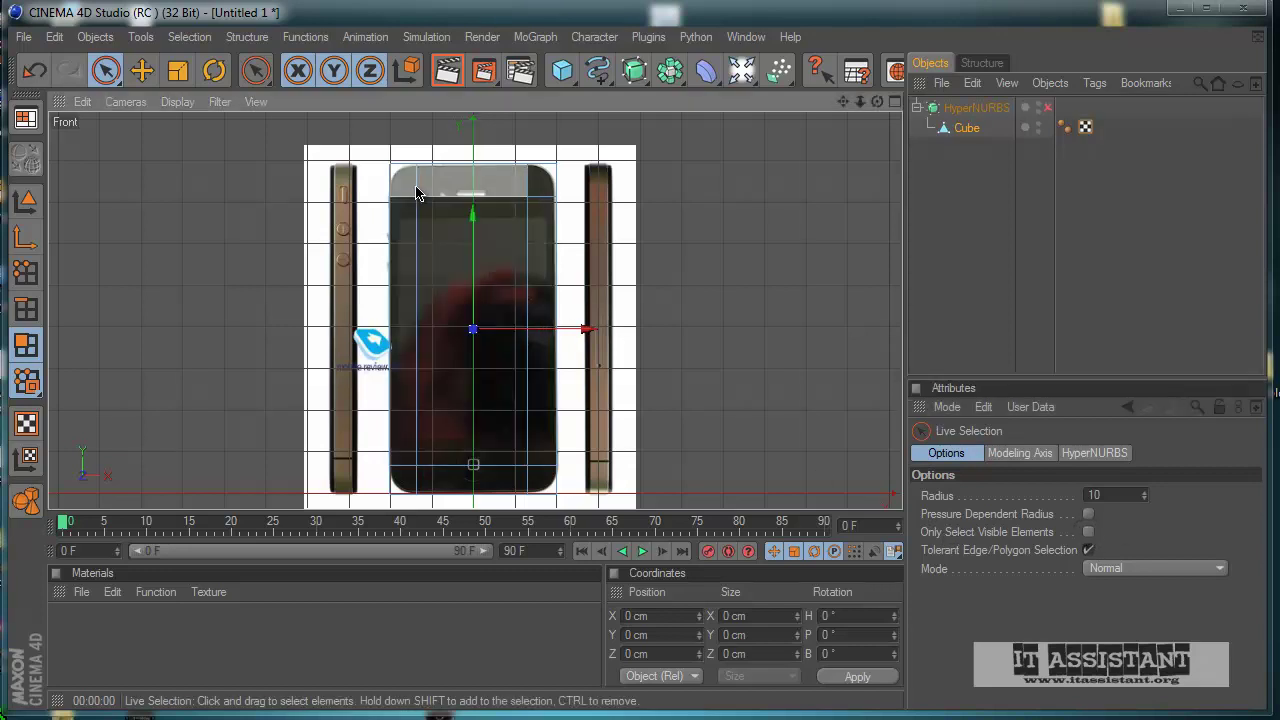
pyautogui.moveTo(417, 193); pyautogui.dragTo(527, 205)
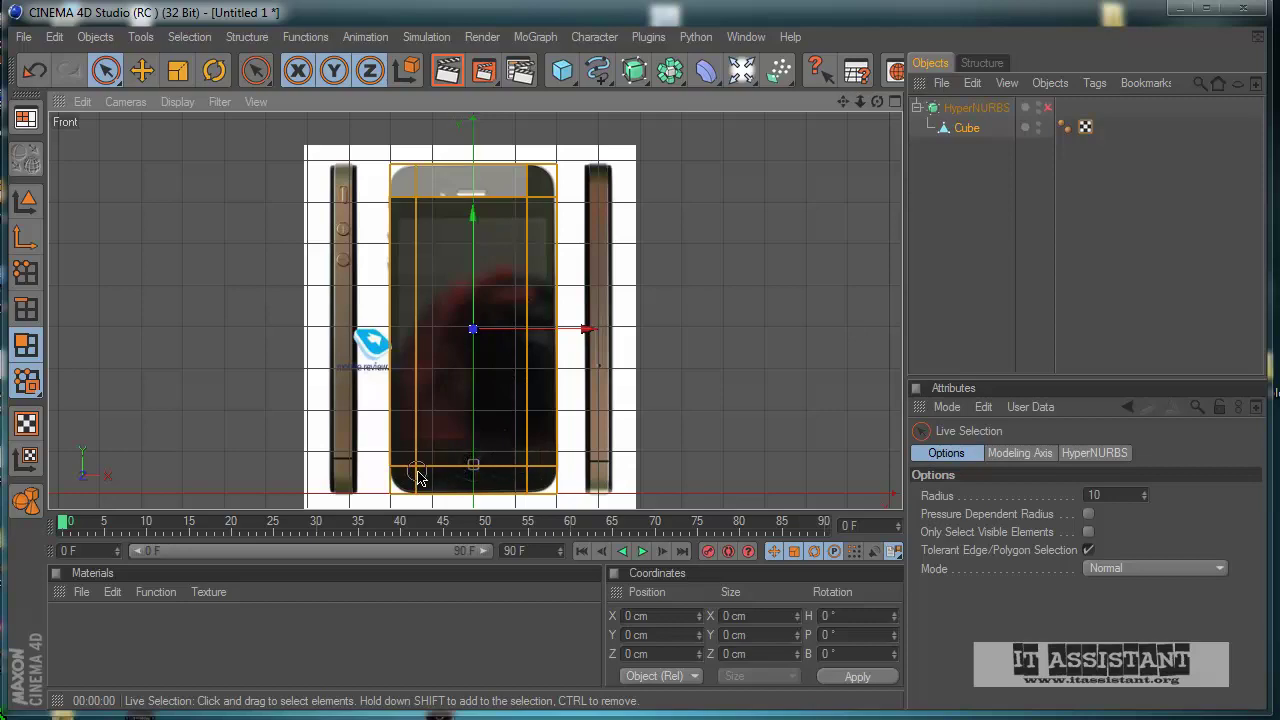
pyautogui.moveTo(418, 473); pyautogui.dragTo(442, 469)
# - Inner-extrude the selected front and back polygons with a 0.6 cm offset in the Perspective view, undoing the first 30 cm attempt
pyautogui.middleClick(279, 354)
pyautogui.middleClick(298, 237)
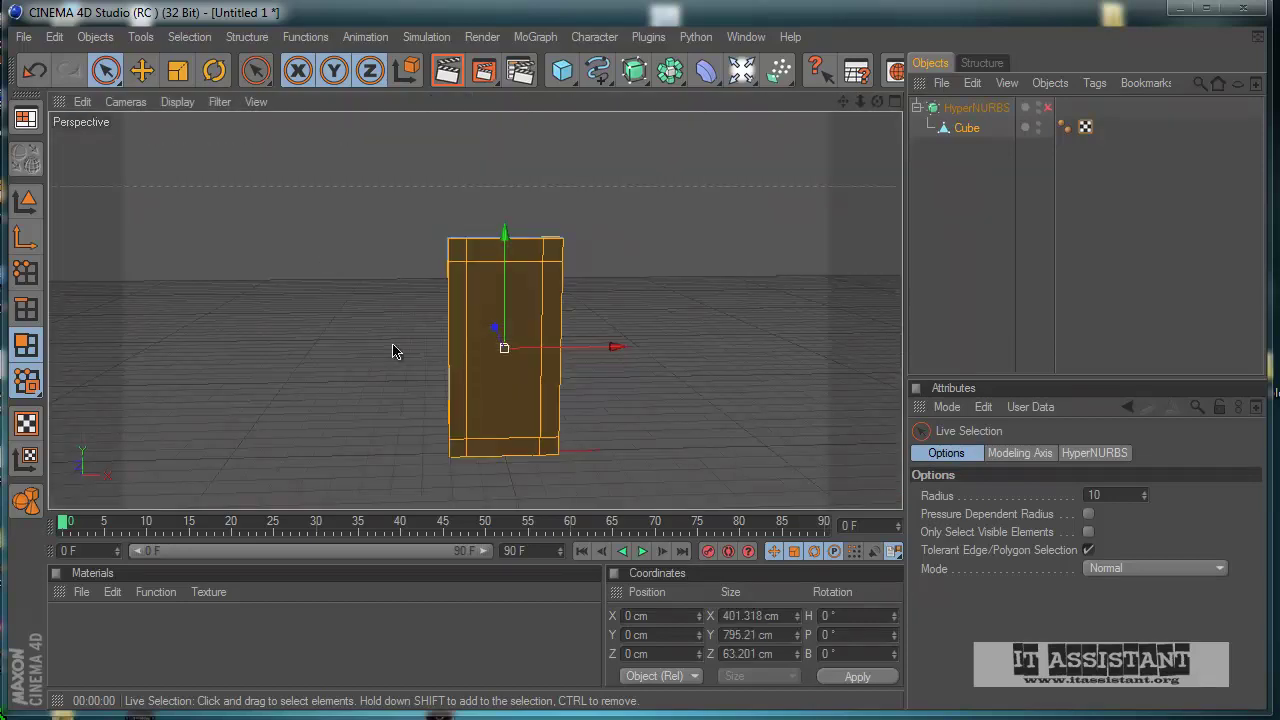
pyautogui.keyDown('alt'); pyautogui.moveTo(566, 463); pyautogui.dragTo(600, 437); pyautogui.keyUp('alt')
pyautogui.scroll(5, 622, 457)
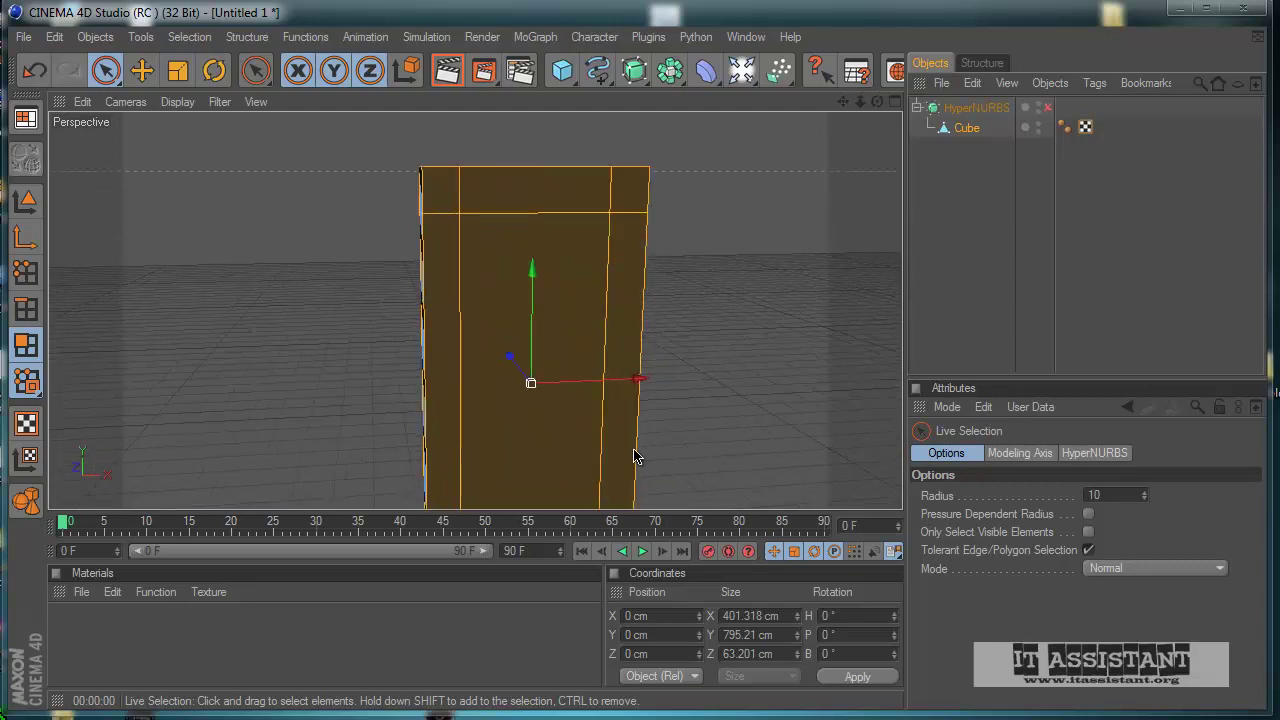
pyautogui.keyDown('alt'); pyautogui.moveTo(634, 456); pyautogui.dragTo(586, 400, button='right'); pyautogui.keyUp('alt')
pyautogui.keyDown('alt'); pyautogui.moveTo(586, 400); pyautogui.dragTo(602, 438, button='middle'); pyautogui.keyUp('alt')
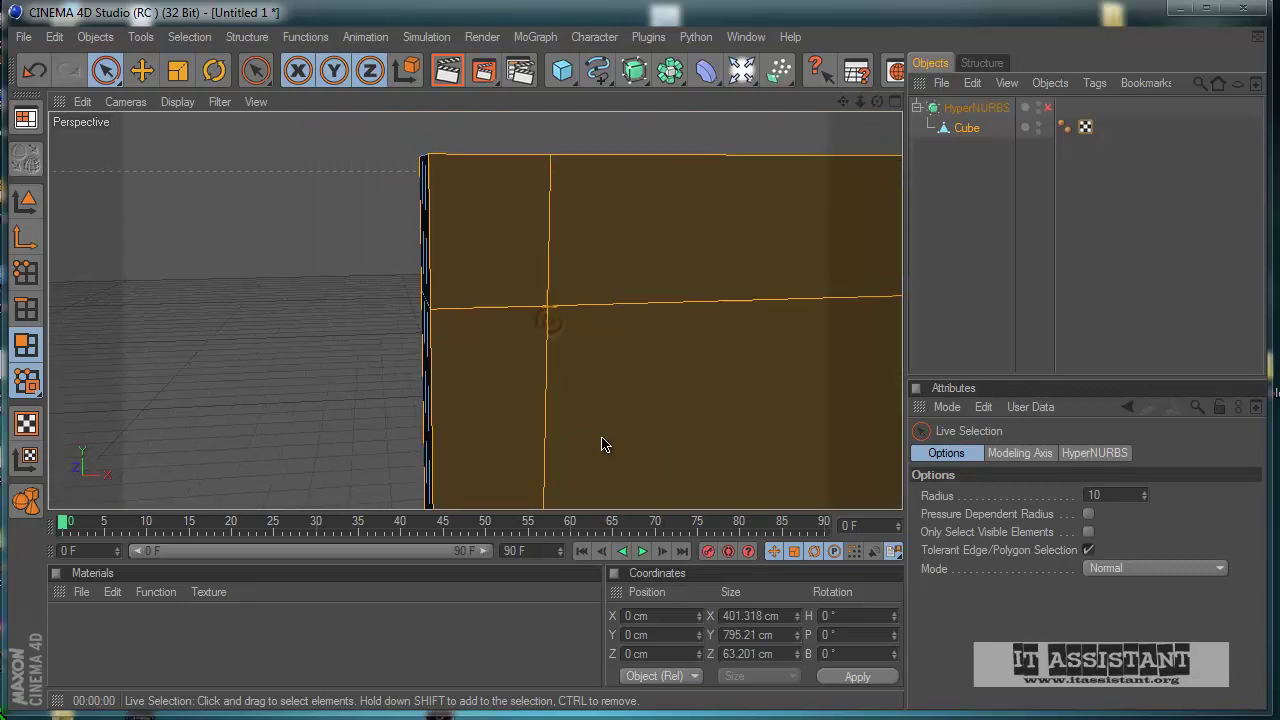
pyautogui.keyDown('alt'); pyautogui.moveTo(603, 445); pyautogui.dragTo(569, 354); pyautogui.keyUp('alt')
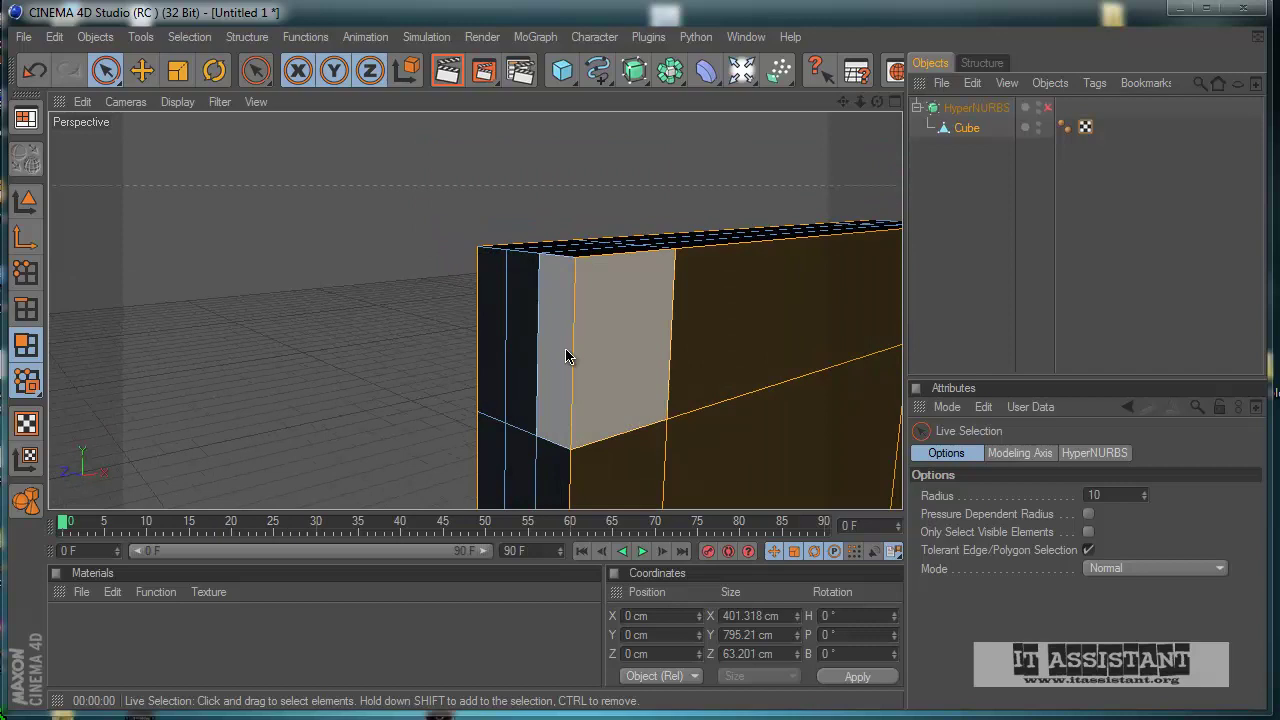
pyautogui.rightClick(258, 298)
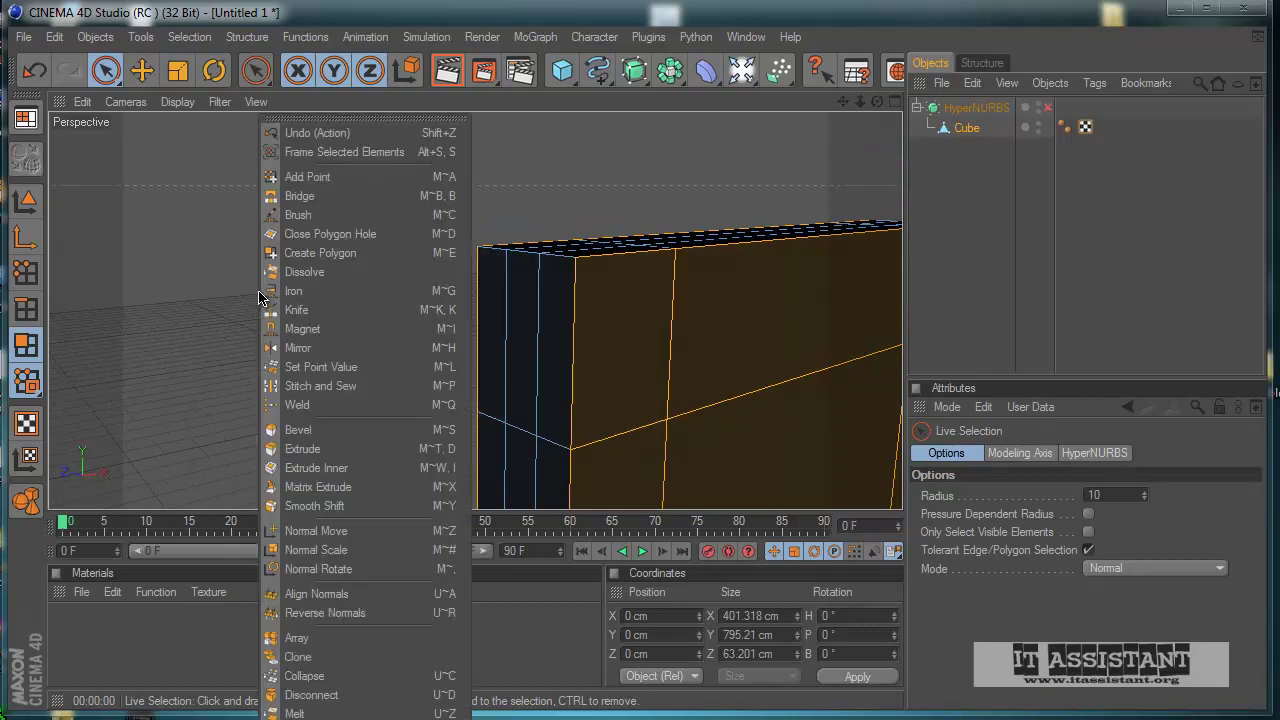
pyautogui.click(303, 470)
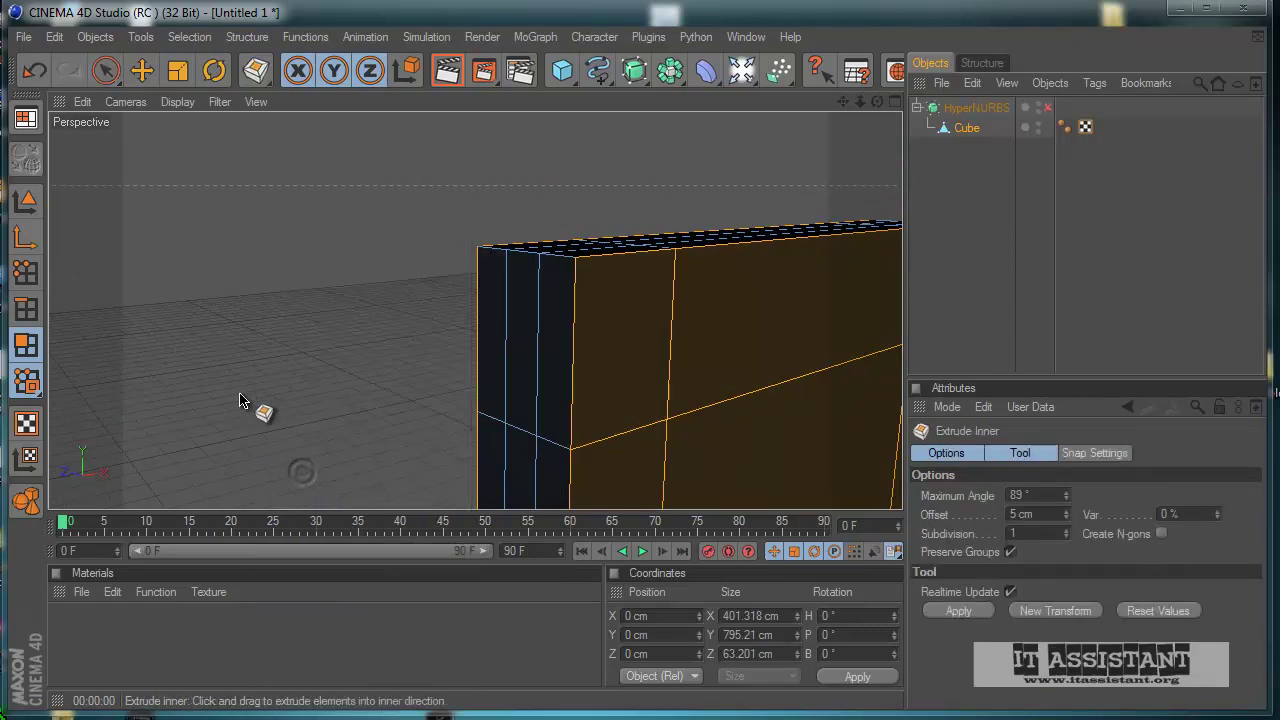
pyautogui.moveTo(277, 423)
pyautogui.keyDown('alt'); pyautogui.mouseDown()
pyautogui.moveTo(609, 443)
pyautogui.moveTo(279, 424)
pyautogui.mouseUp(); pyautogui.keyUp('alt')
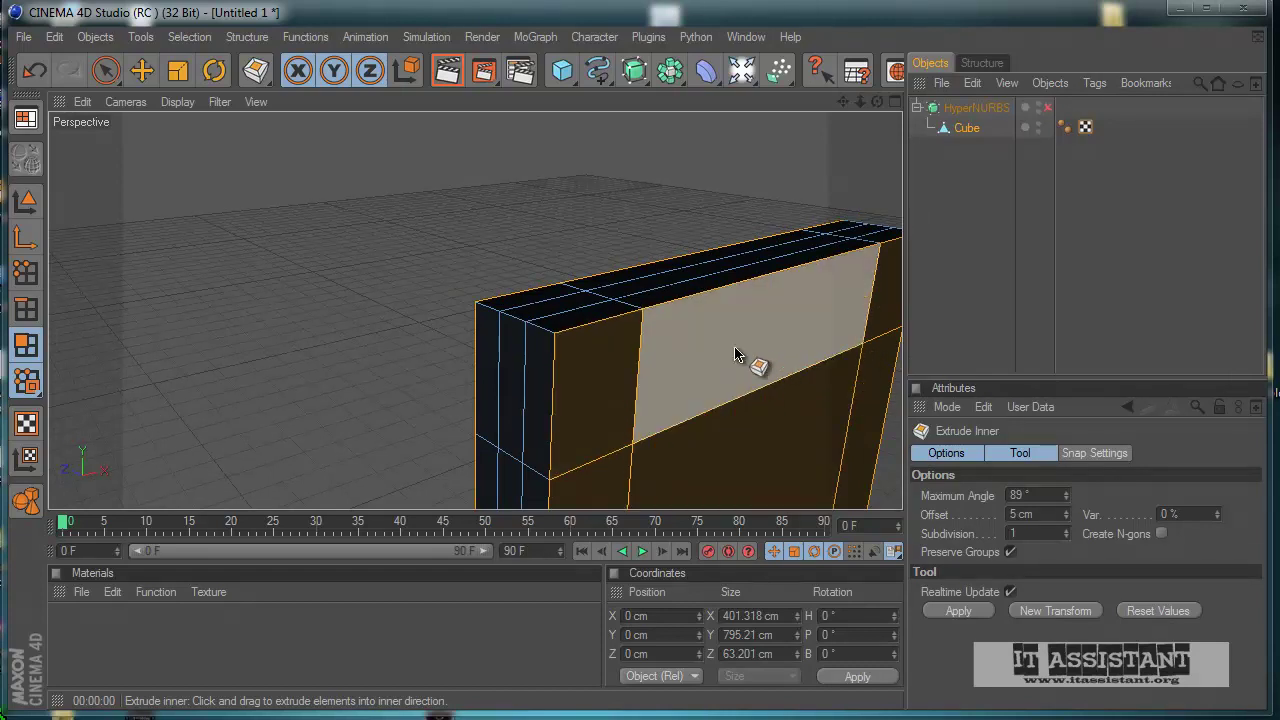
pyautogui.scroll(-8, 752, 355)
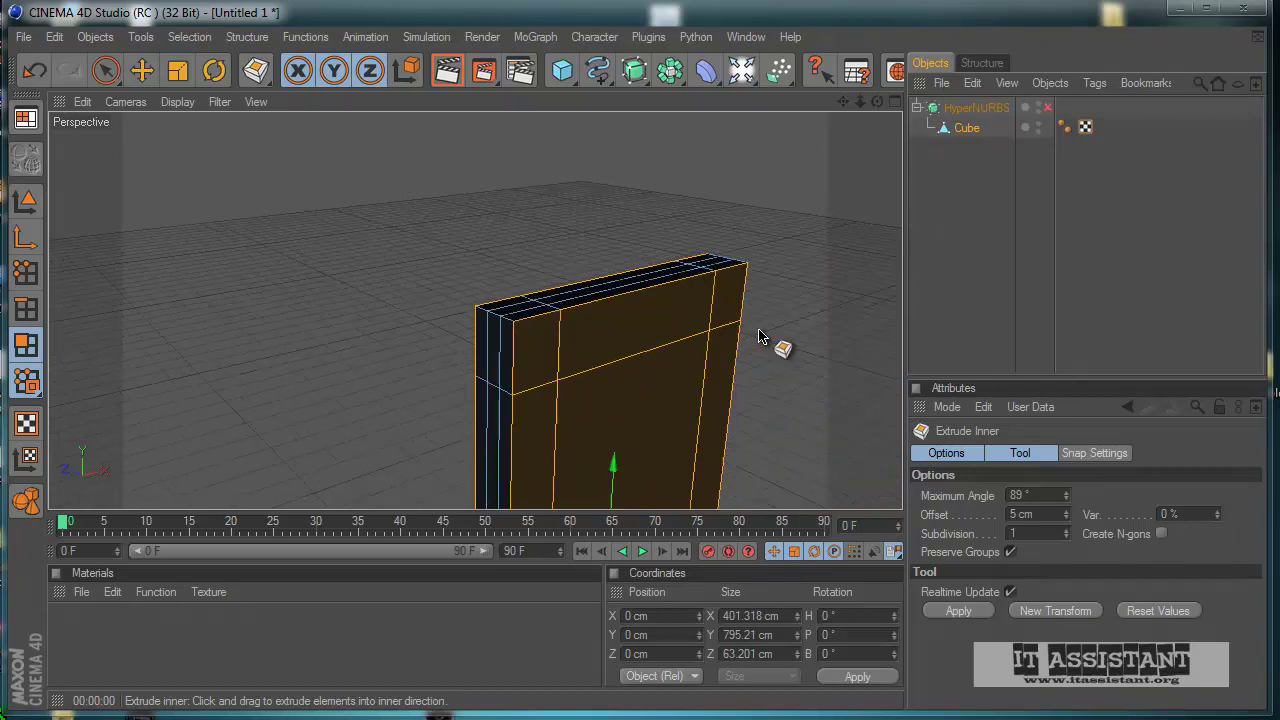
pyautogui.moveTo(713, 368); pyautogui.dragTo(601, 437)
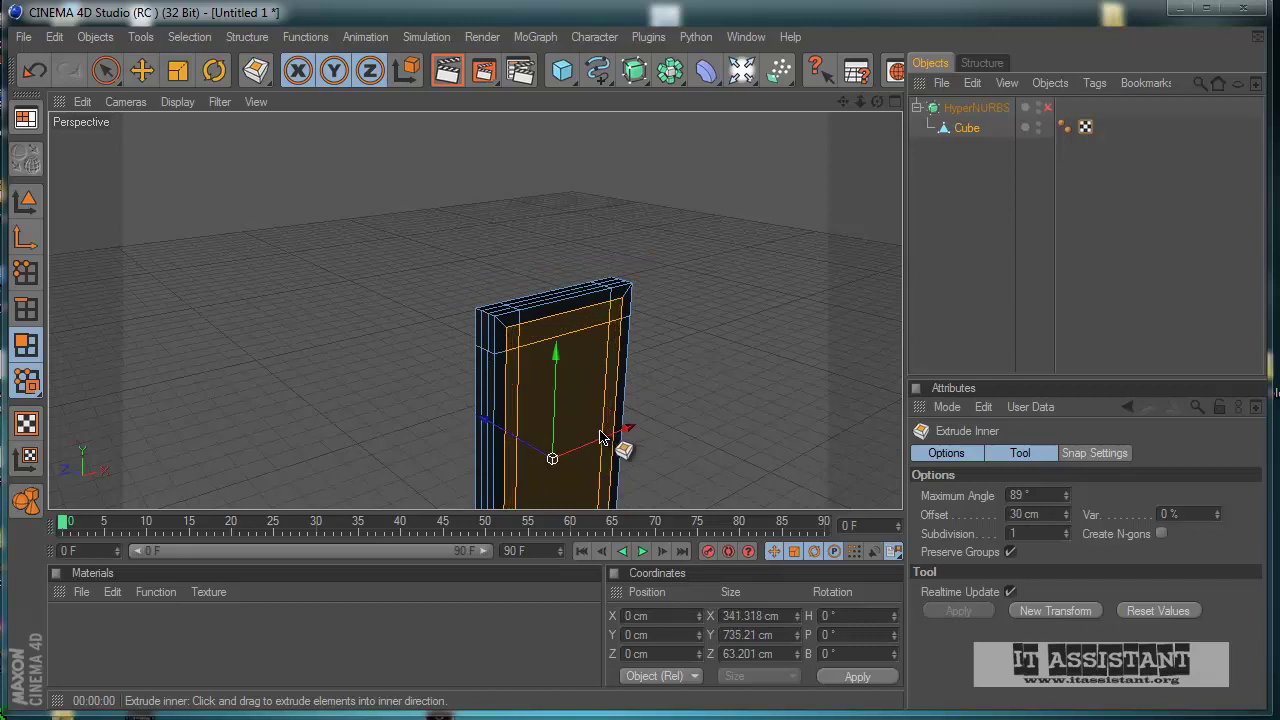
pyautogui.click(31, 71)
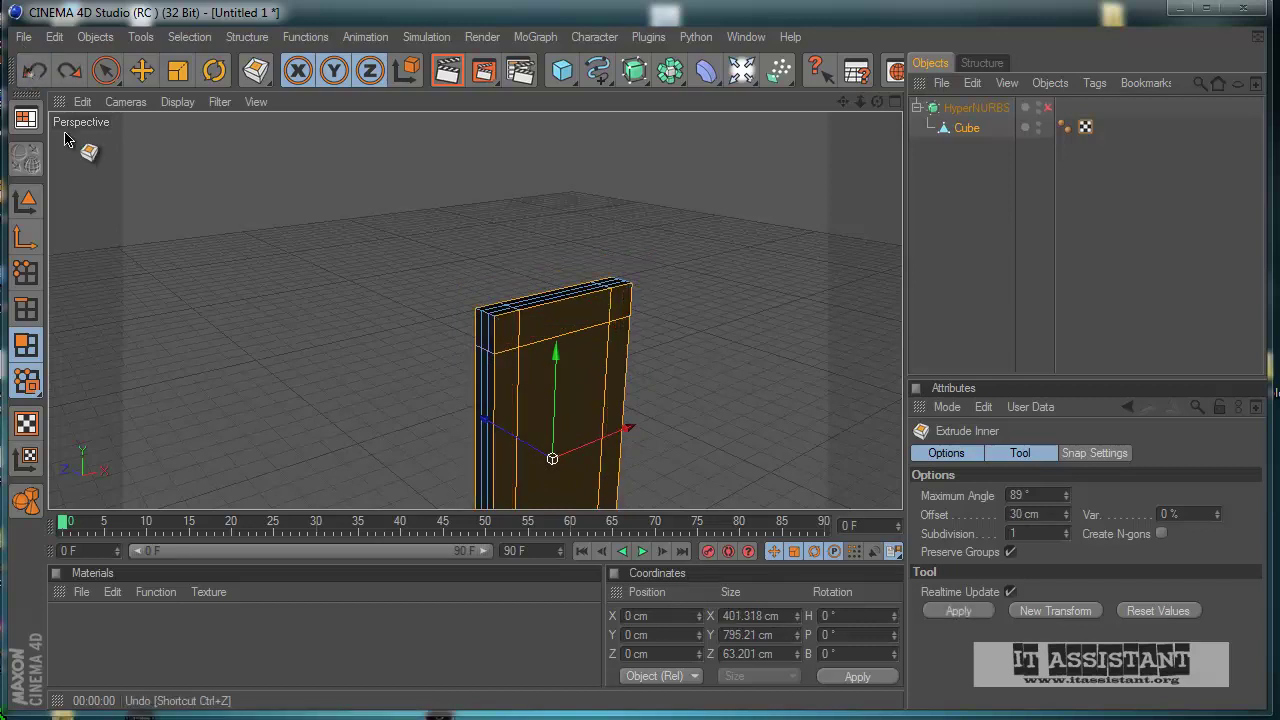
pyautogui.scroll(3, 237, 271)
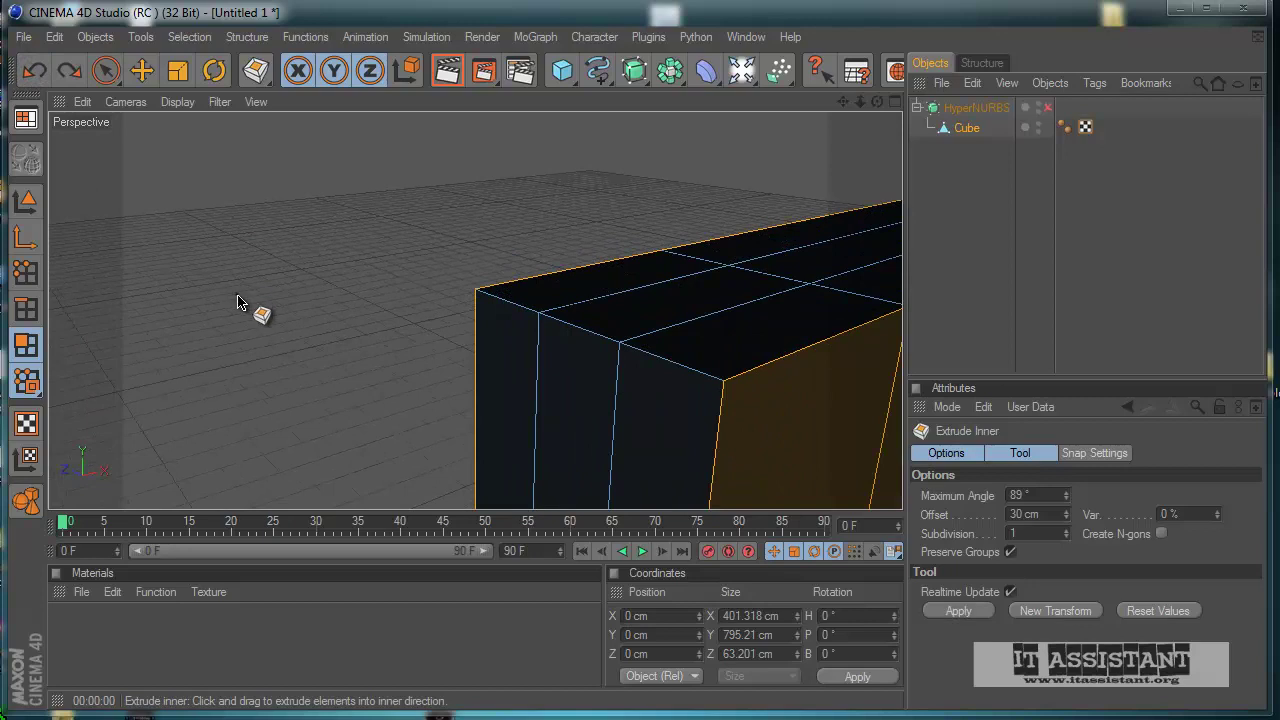
pyautogui.moveTo(238, 297); pyautogui.dragTo(599, 432)
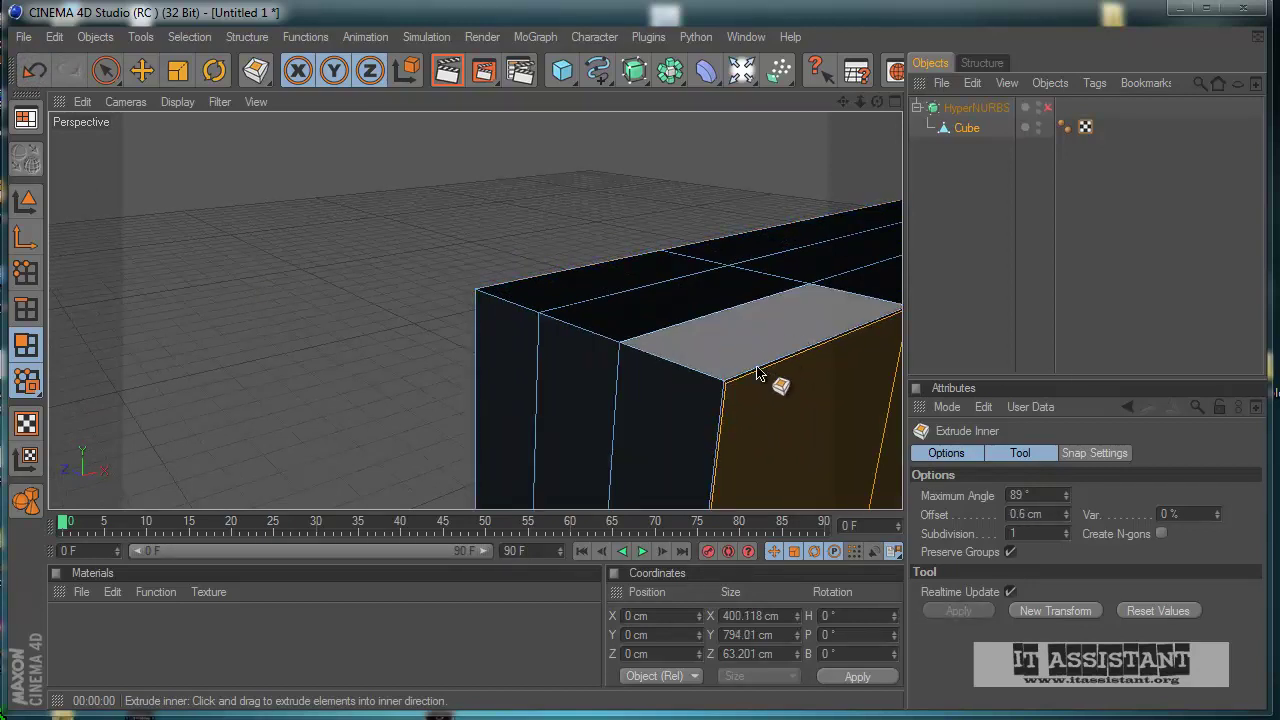
pyautogui.scroll(-5, 577, 423)
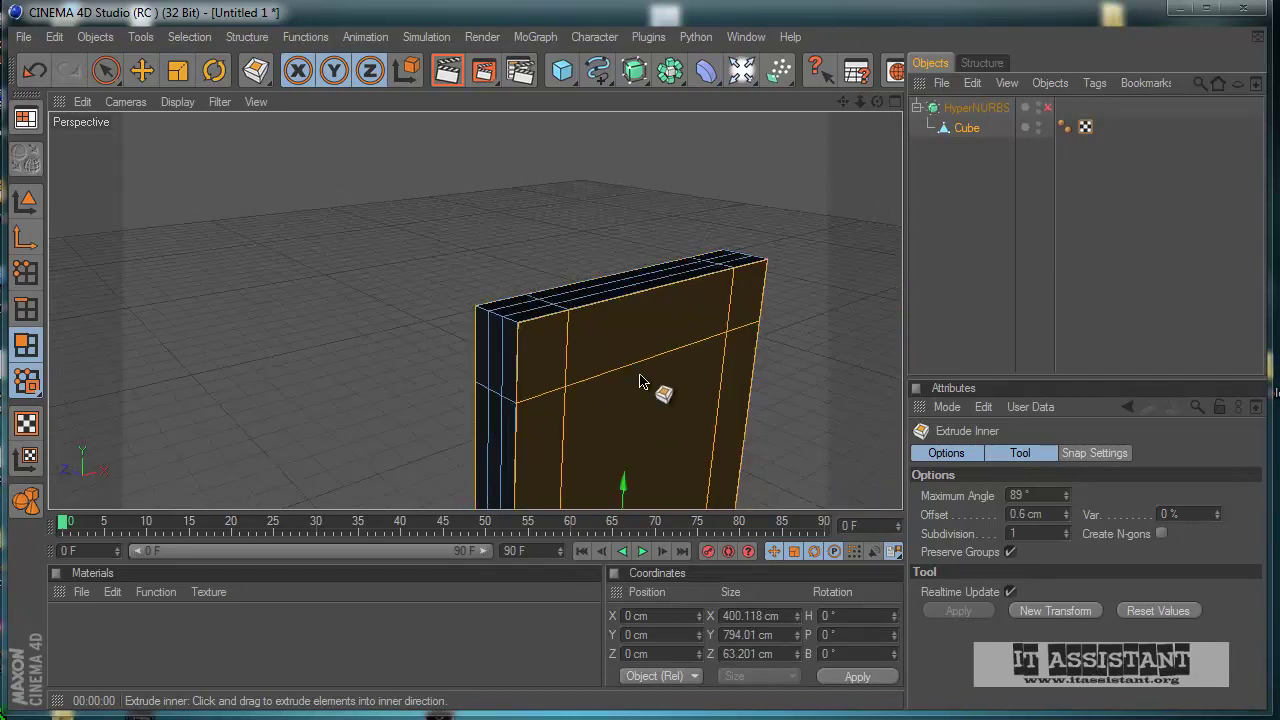
# - Enable the HyperNURBS and examine the phone body's edges and corners from several angles
pyautogui.click(1047, 107)
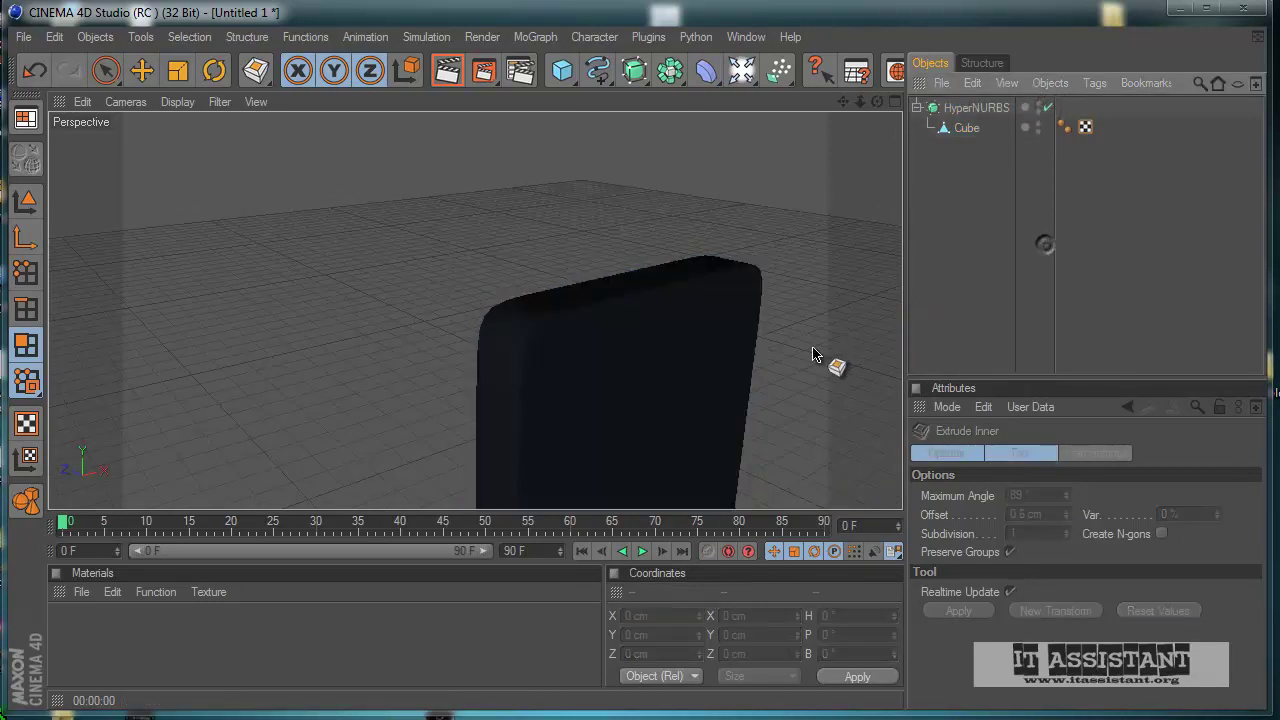
pyautogui.scroll(-3, 813, 353)
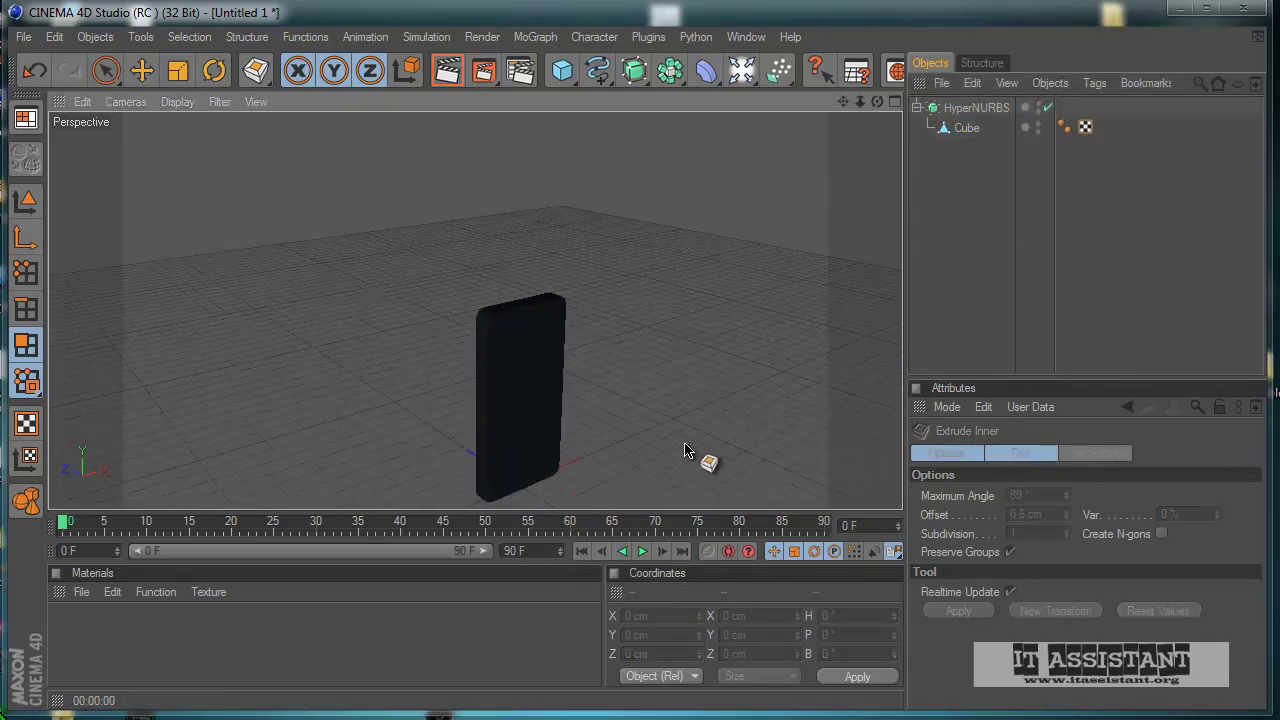
pyautogui.keyDown('alt'); pyautogui.moveTo(684, 450); pyautogui.dragTo(595, 437); pyautogui.keyUp('alt')
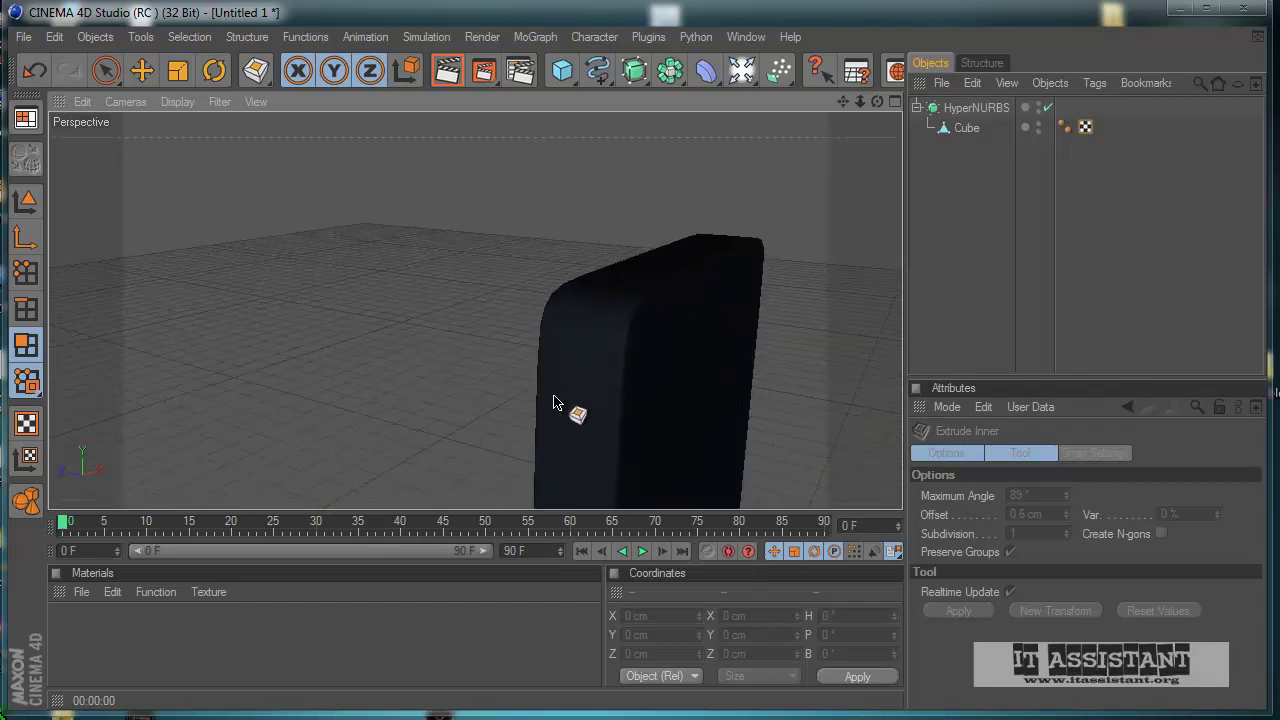
pyautogui.keyDown('alt'); pyautogui.moveTo(660, 273); pyautogui.dragTo(598, 438); pyautogui.keyUp('alt')
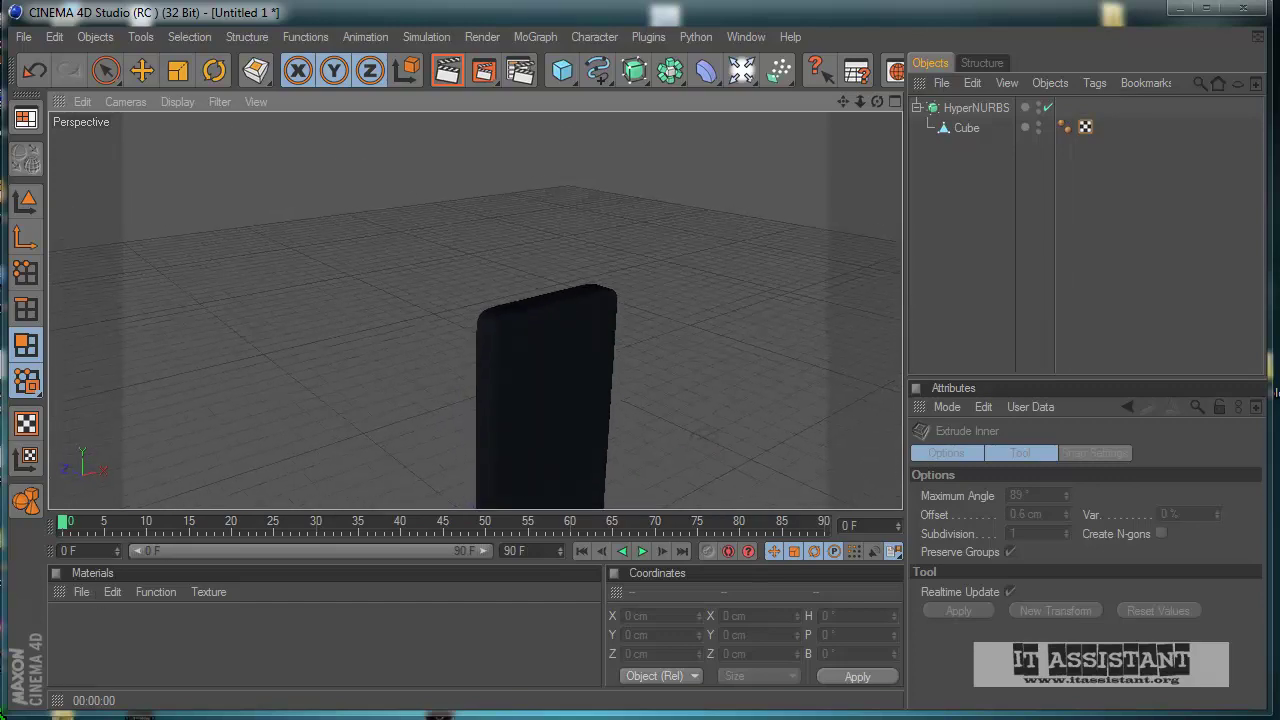
# - Switch to Windows Photo Viewer to check the iPhone reference image, close it, and compare the model's shape in the Perspective view
pyautogui.hotkey('alt', 'Tab')
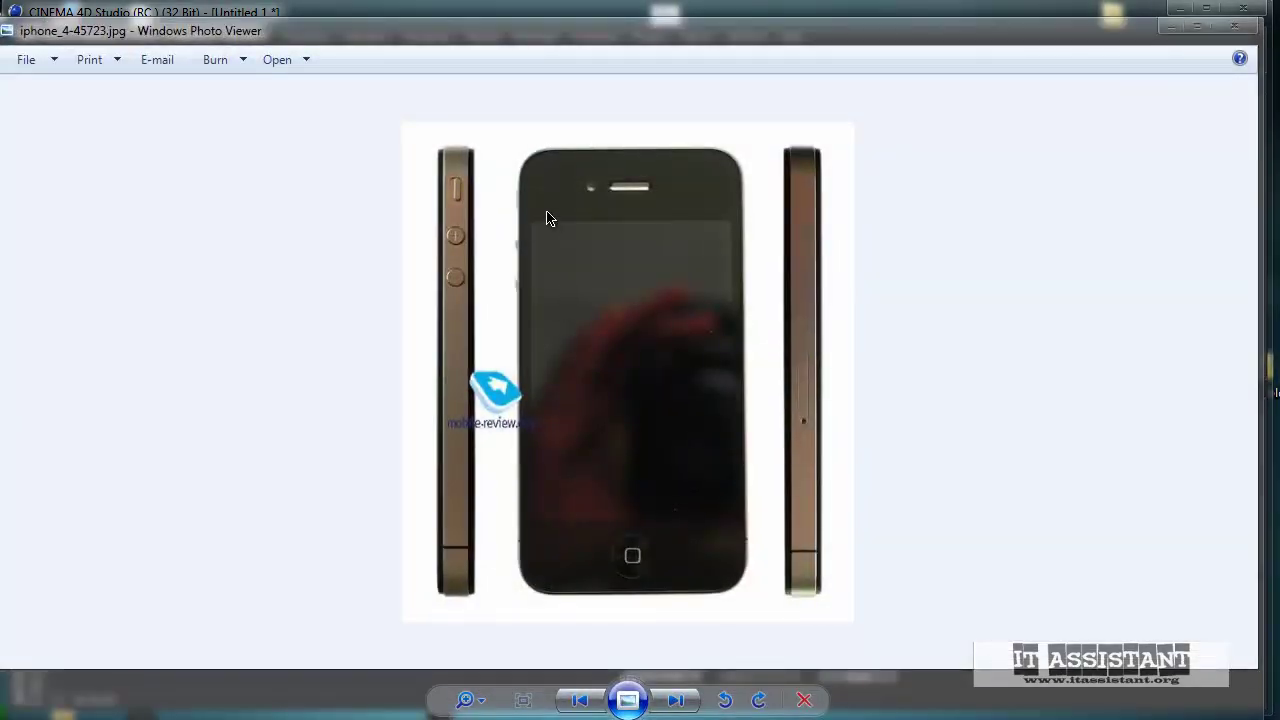
pyautogui.click(1251, 28)
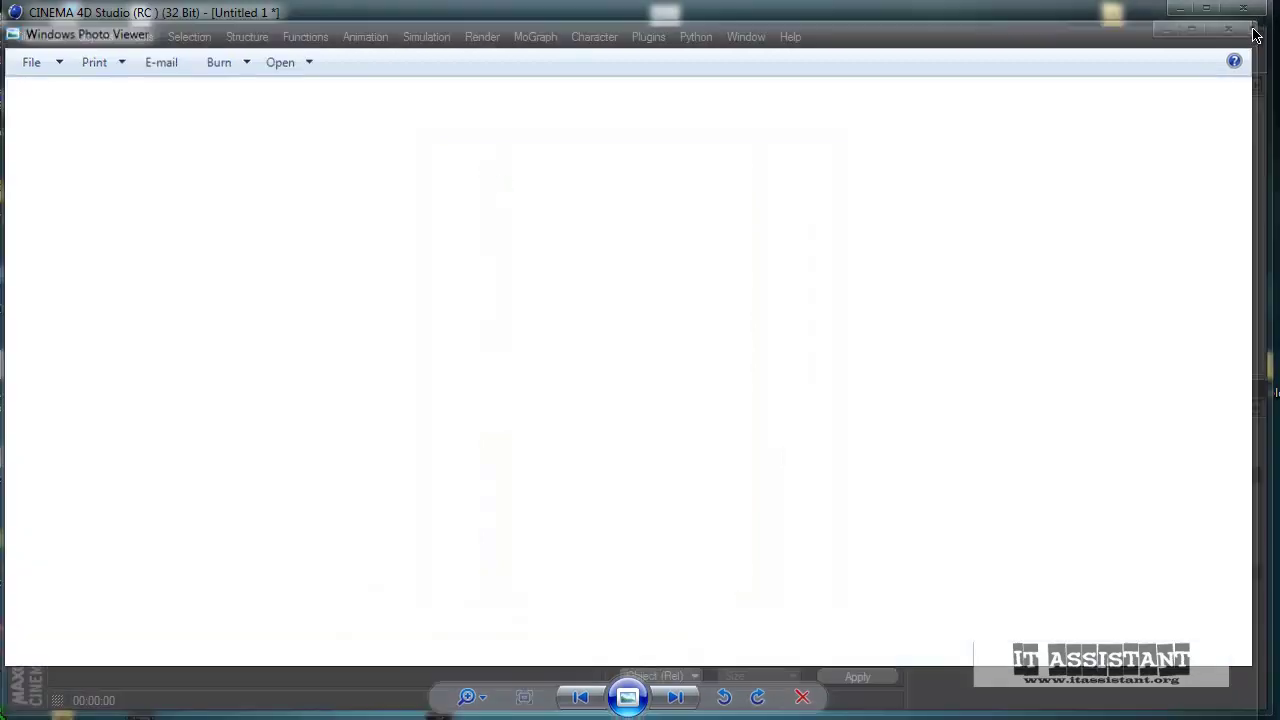
pyautogui.scroll(-5, 680, 438)
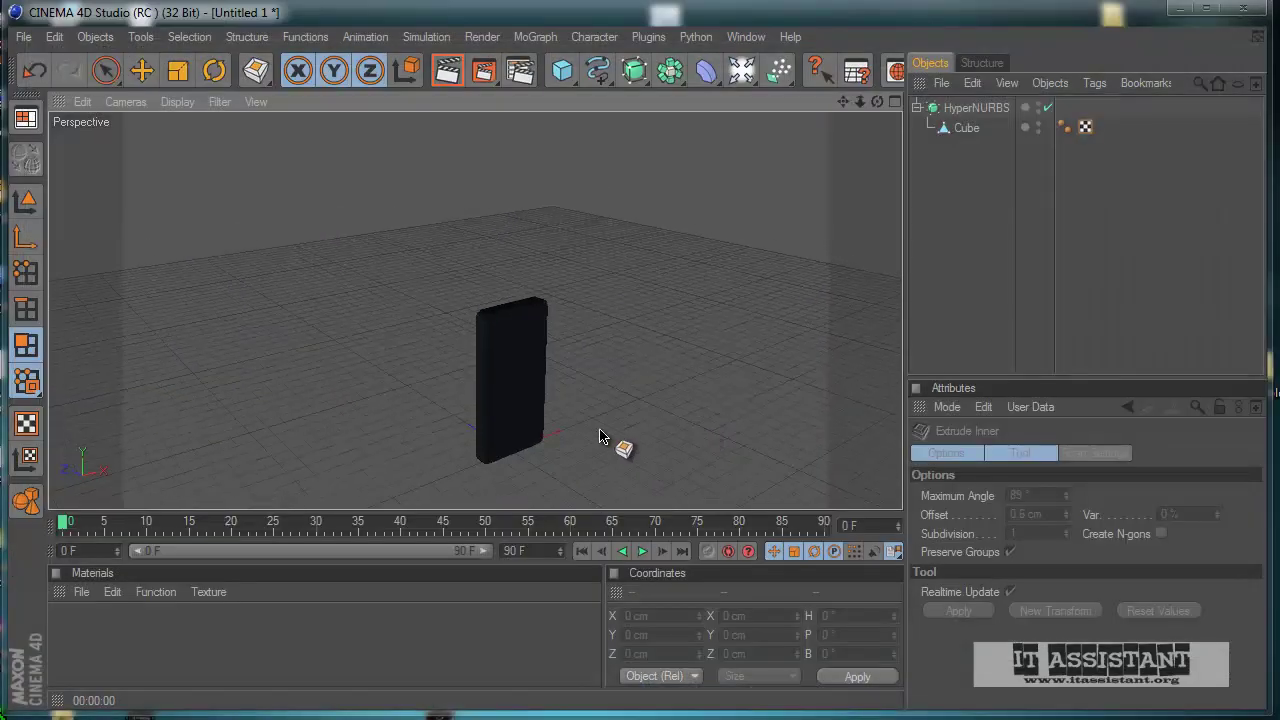
pyautogui.keyDown('alt'); pyautogui.moveTo(600, 436); pyautogui.dragTo(730, 353, button='middle'); pyautogui.keyUp('alt')
pyautogui.keyDown('alt'); pyautogui.moveTo(600, 436); pyautogui.dragTo(570, 470); pyautogui.keyUp('alt')
pyautogui.keyDown('alt'); pyautogui.moveTo(597, 446); pyautogui.dragTo(651, 400, button='right'); pyautogui.keyUp('alt')
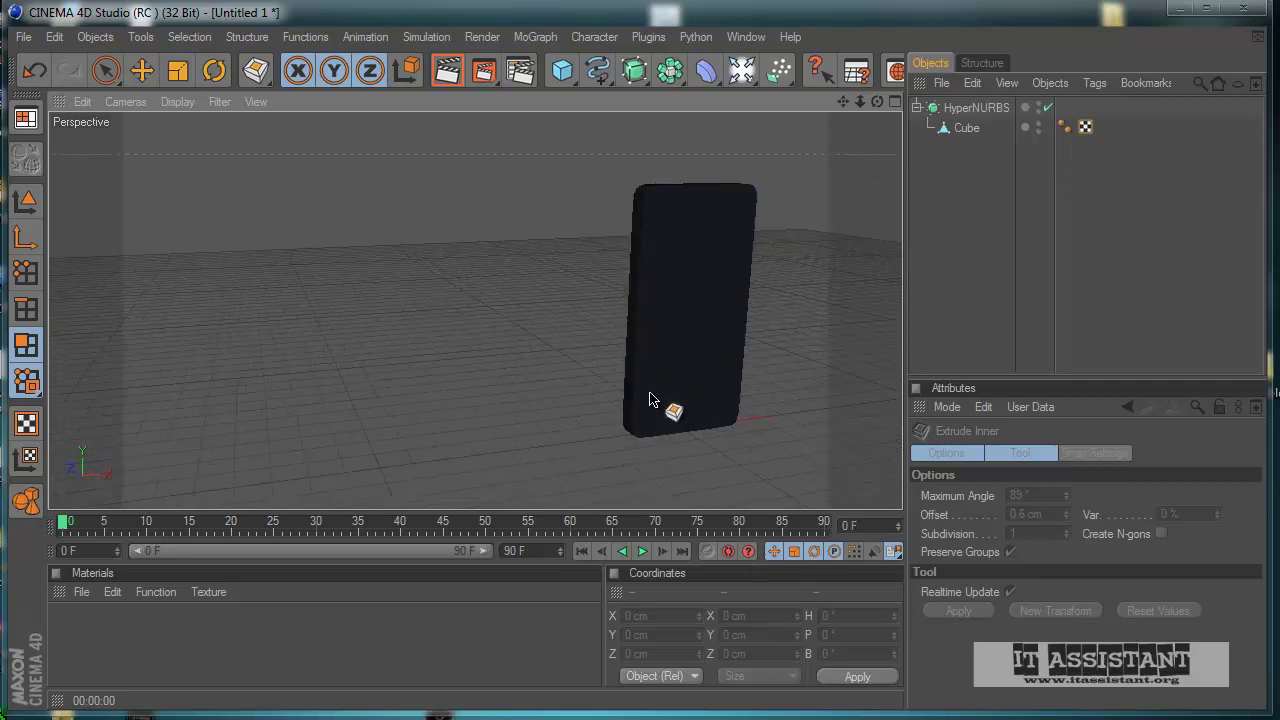
pyautogui.keyDown('alt'); pyautogui.moveTo(651, 400); pyautogui.dragTo(654, 374, button='middle'); pyautogui.keyUp('alt')
# - Select the cube's upper inner horizontal edge loop with Rectangle Selection in the Front view and move it down to Y about 274 cm
pyautogui.middleClick(654, 374)
pyautogui.middleClick(740, 445)
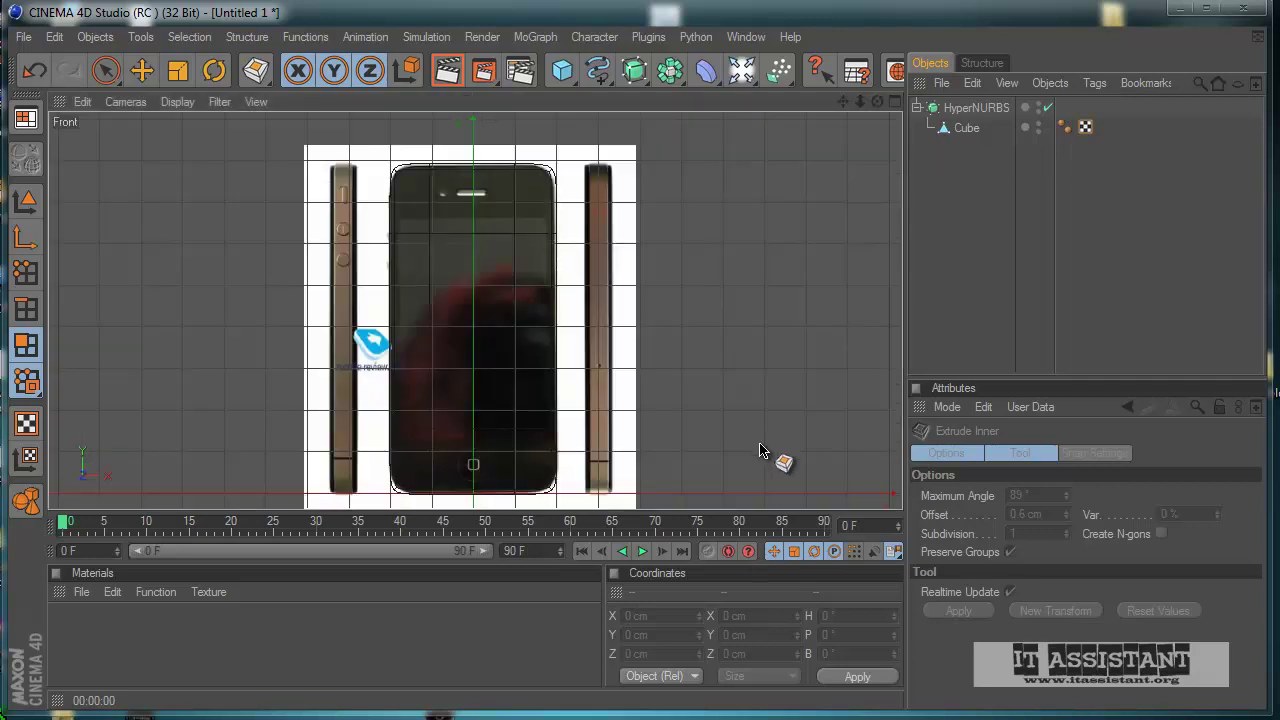
pyautogui.scroll(3, 711, 449)
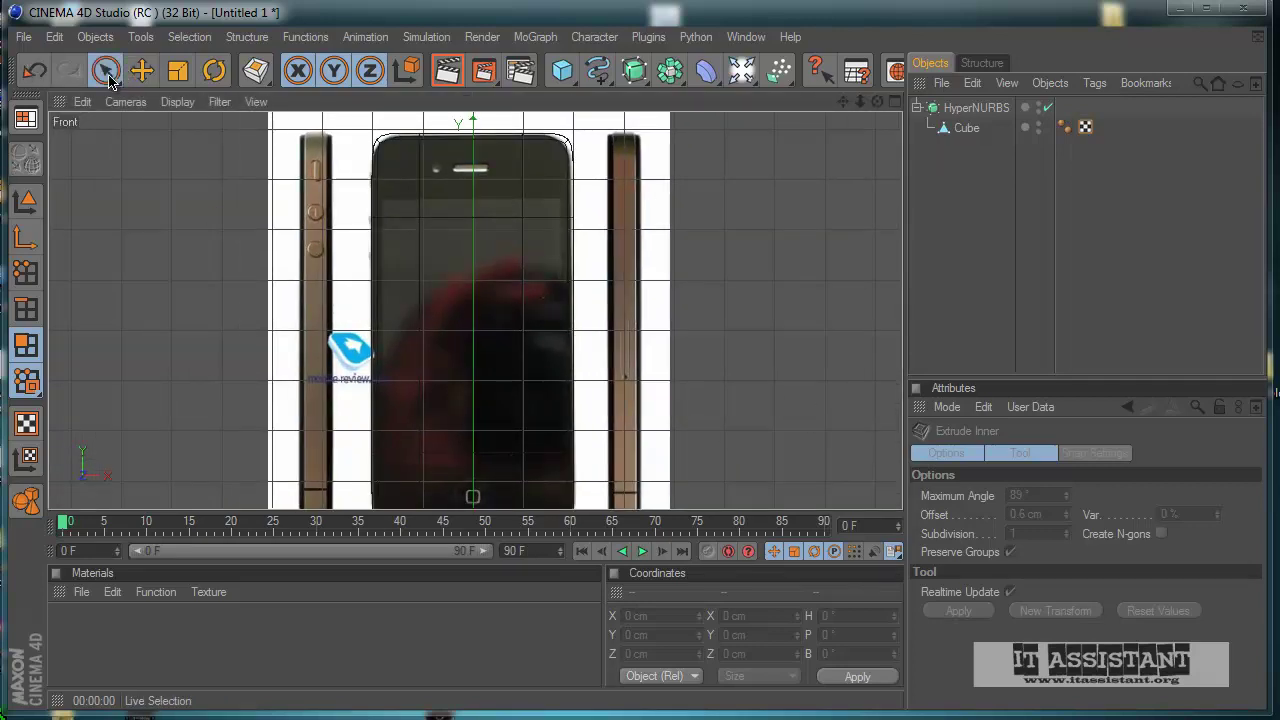
pyautogui.moveTo(106, 70); pyautogui.dragTo(175, 96)
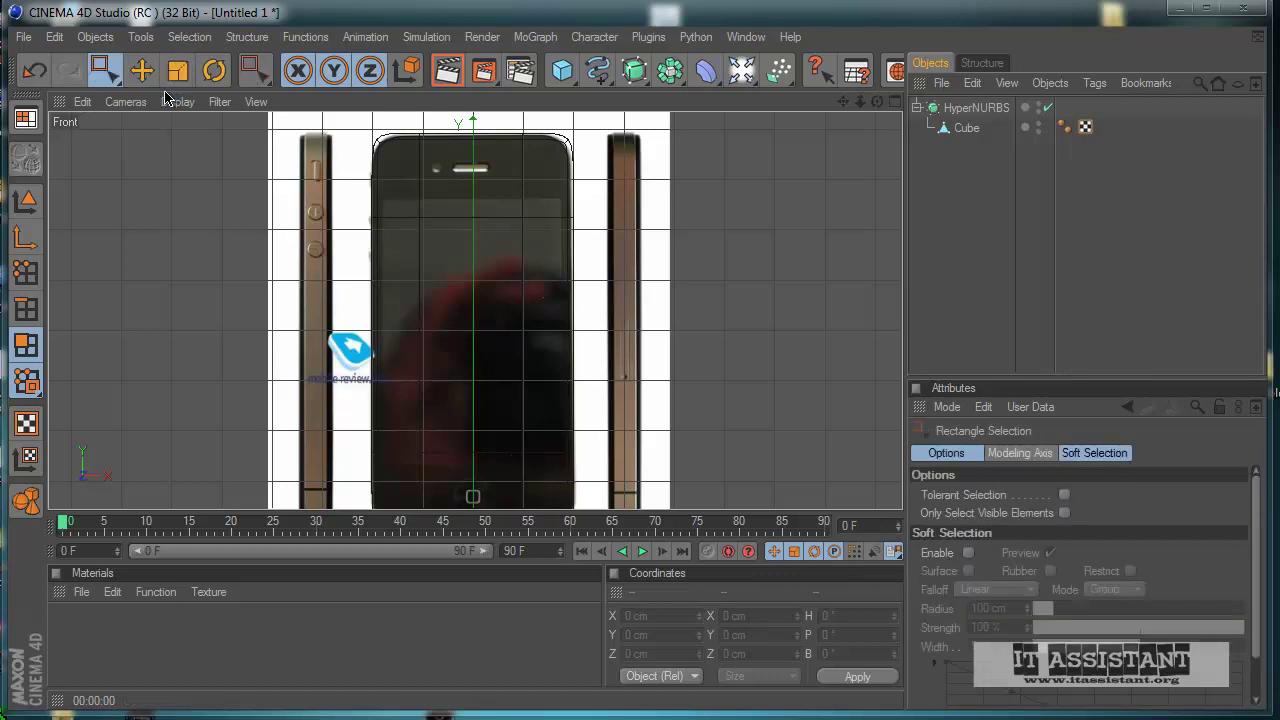
pyautogui.click(966, 128)
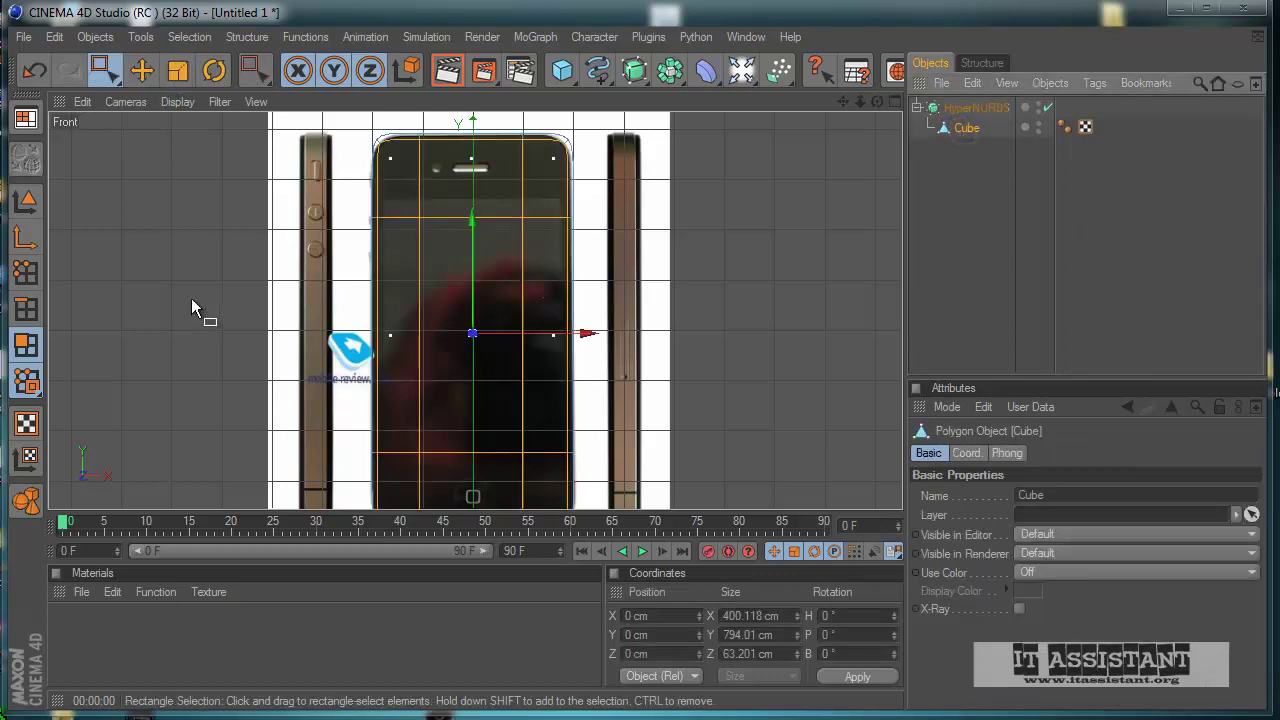
pyautogui.click(26, 310)
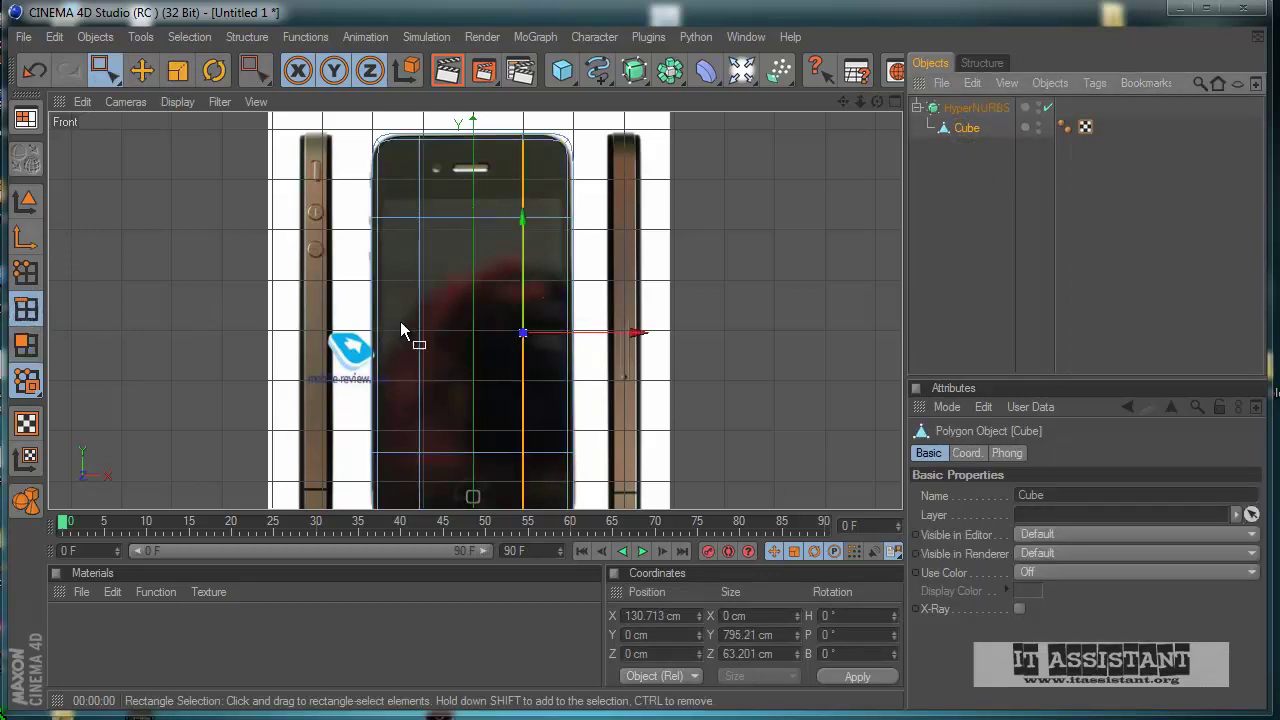
pyautogui.click(523, 330)
pyautogui.click(517, 220)
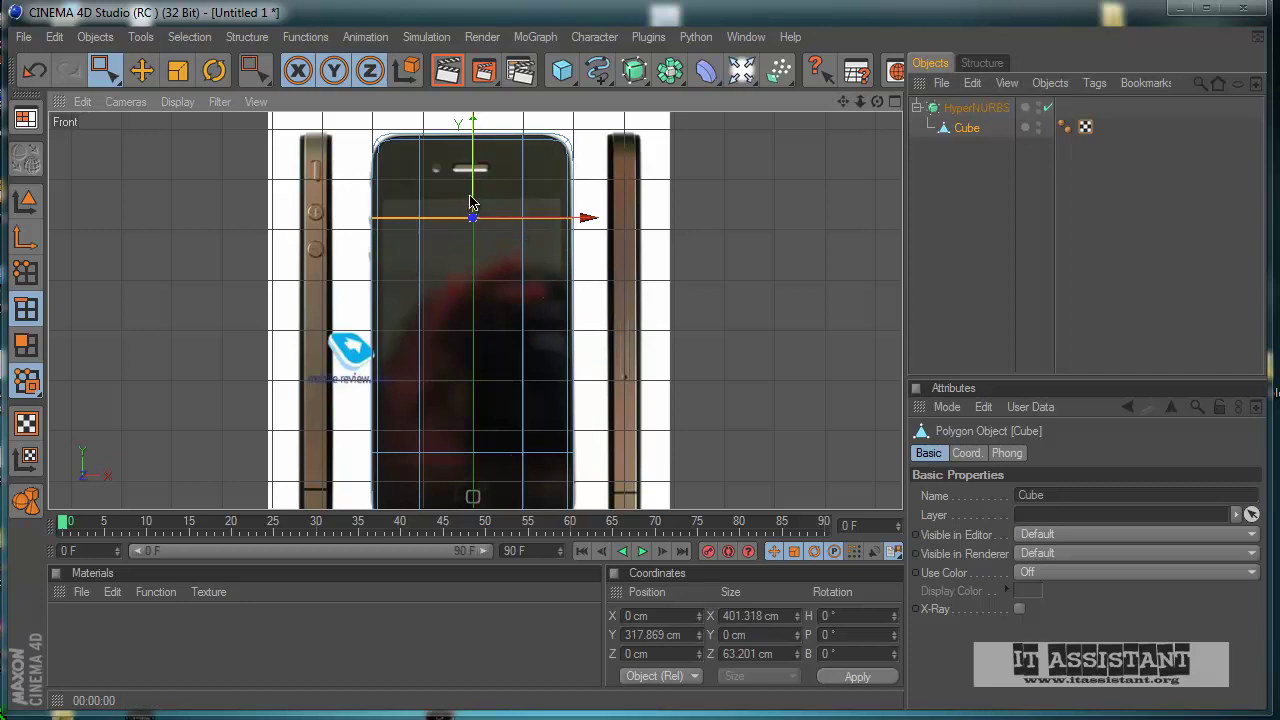
pyautogui.moveTo(472, 202); pyautogui.dragTo(476, 203)
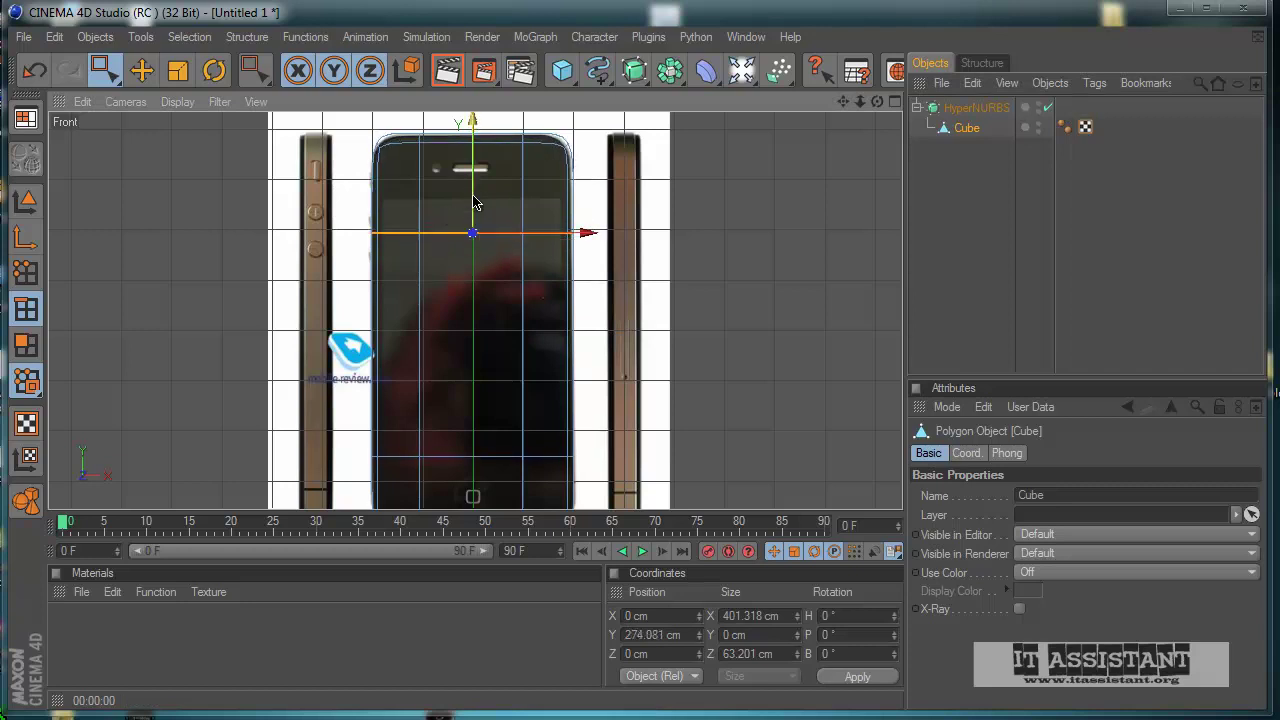
# - Rectangle-select the cube's lower inner horizontal edge loop and move it to Y about -311 cm
pyautogui.keyDown('alt'); pyautogui.moveTo(590, 414); pyautogui.dragTo(580, 301, button='middle'); pyautogui.keyUp('alt')
pyautogui.moveTo(336, 300); pyautogui.dragTo(596, 376)
pyautogui.moveTo(600, 431); pyautogui.dragTo(601, 427)
# - Deselect the cube and examine the rounded phone body in Perspective, and its outline against the blueprint in the Front view
pyautogui.middleClick(618, 403)
pyautogui.middleClick(223, 254)
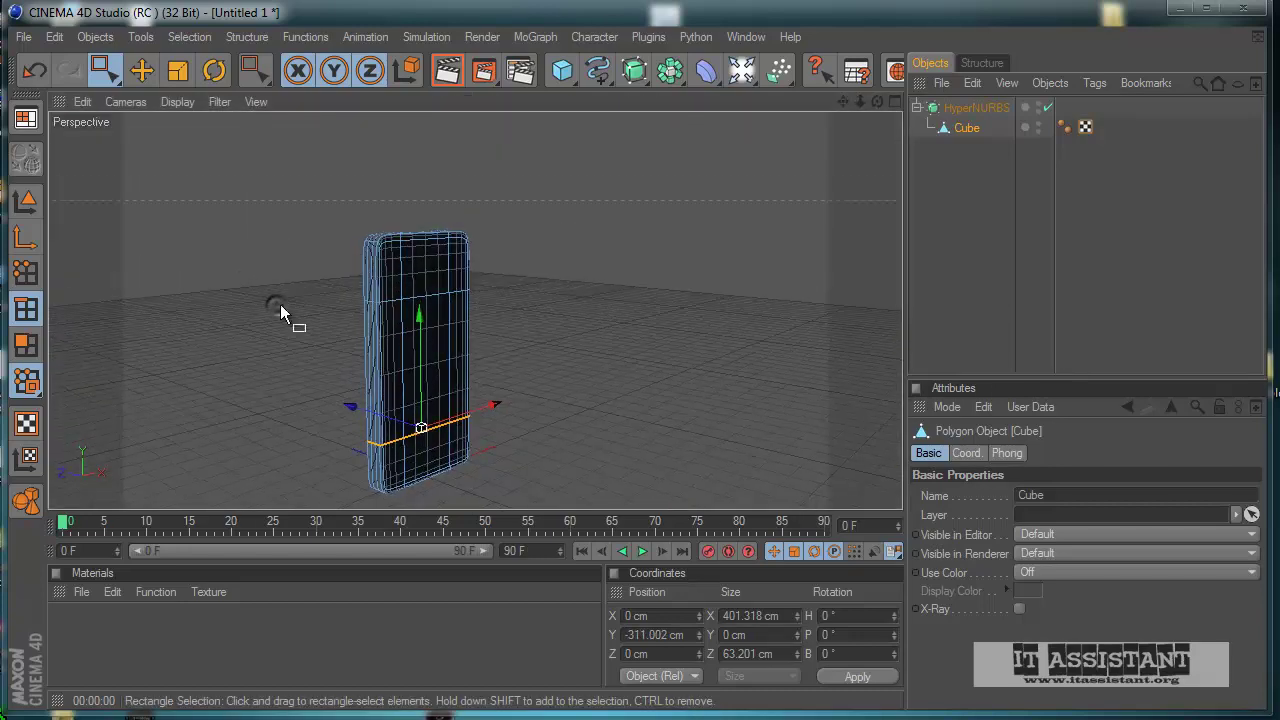
pyautogui.click(588, 398)
pyautogui.keyDown('alt'); pyautogui.moveTo(623, 441); pyautogui.dragTo(555, 433); pyautogui.keyUp('alt')
pyautogui.keyDown('alt'); pyautogui.moveTo(519, 337); pyautogui.dragTo(600, 430); pyautogui.keyUp('alt')
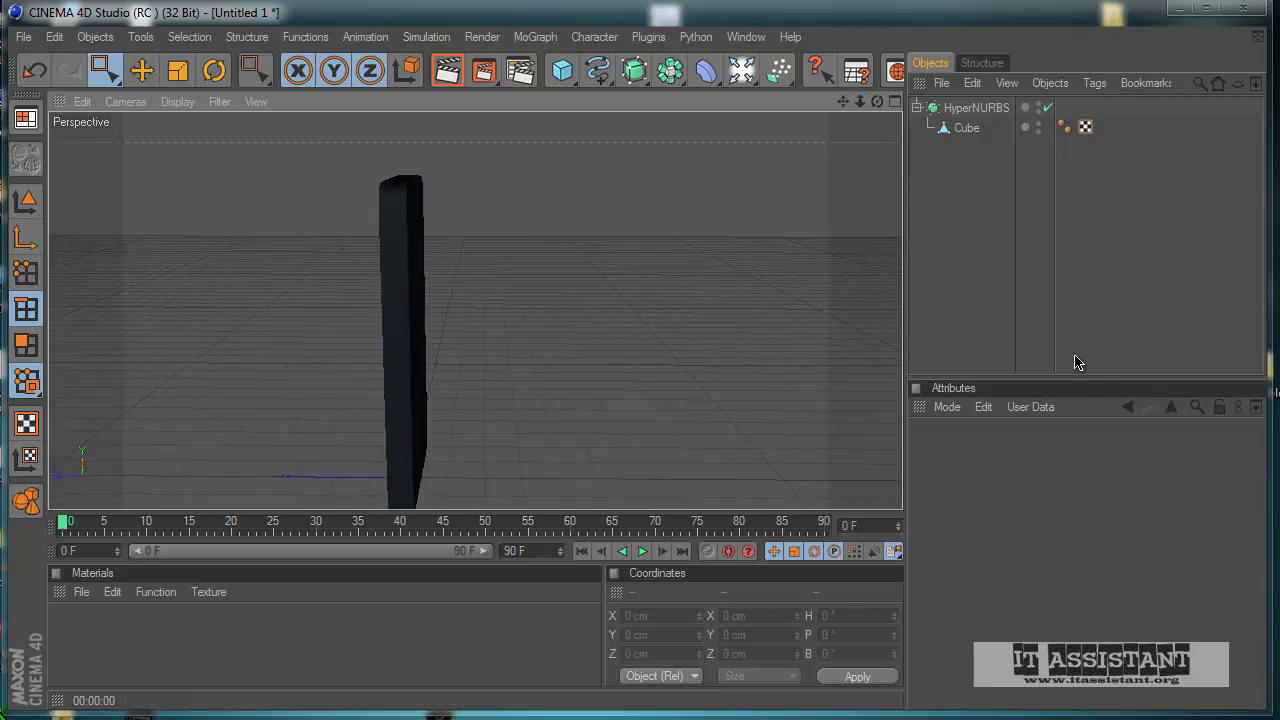
pyautogui.middleClick(608, 382)
pyautogui.middleClick(548, 450)
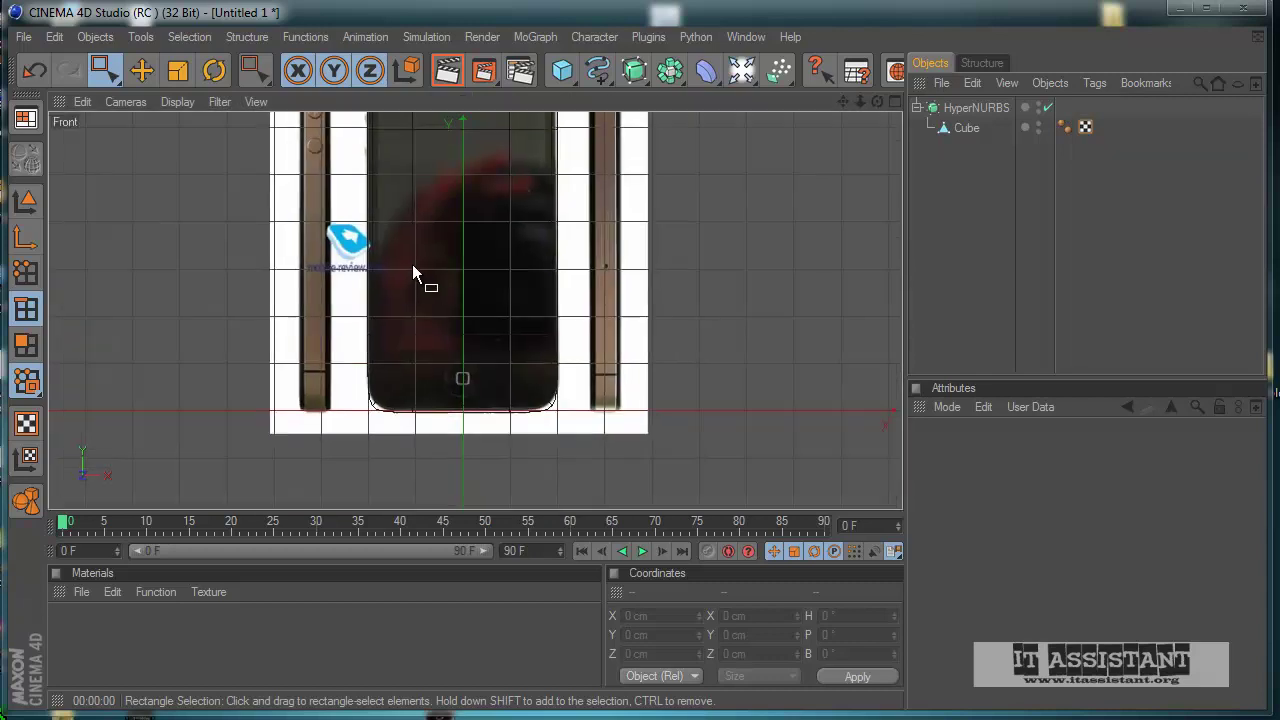
pyautogui.scroll(-2, 593, 458)
pyautogui.keyDown('alt'); pyautogui.moveTo(593, 450); pyautogui.dragTo(582, 541, button='middle'); pyautogui.keyUp('alt')
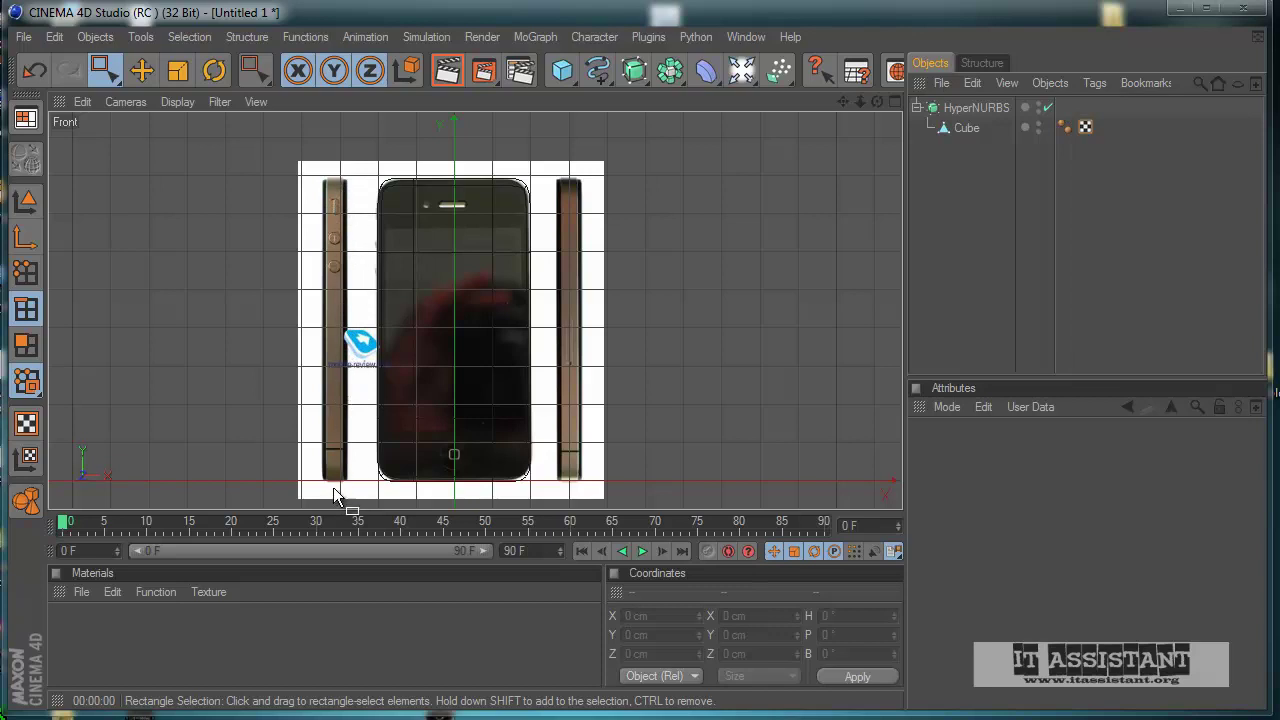
# - Rename the HyperNURBS object as Iphone
pyautogui.middleClick(454, 268)
pyautogui.middleClick(380, 290)
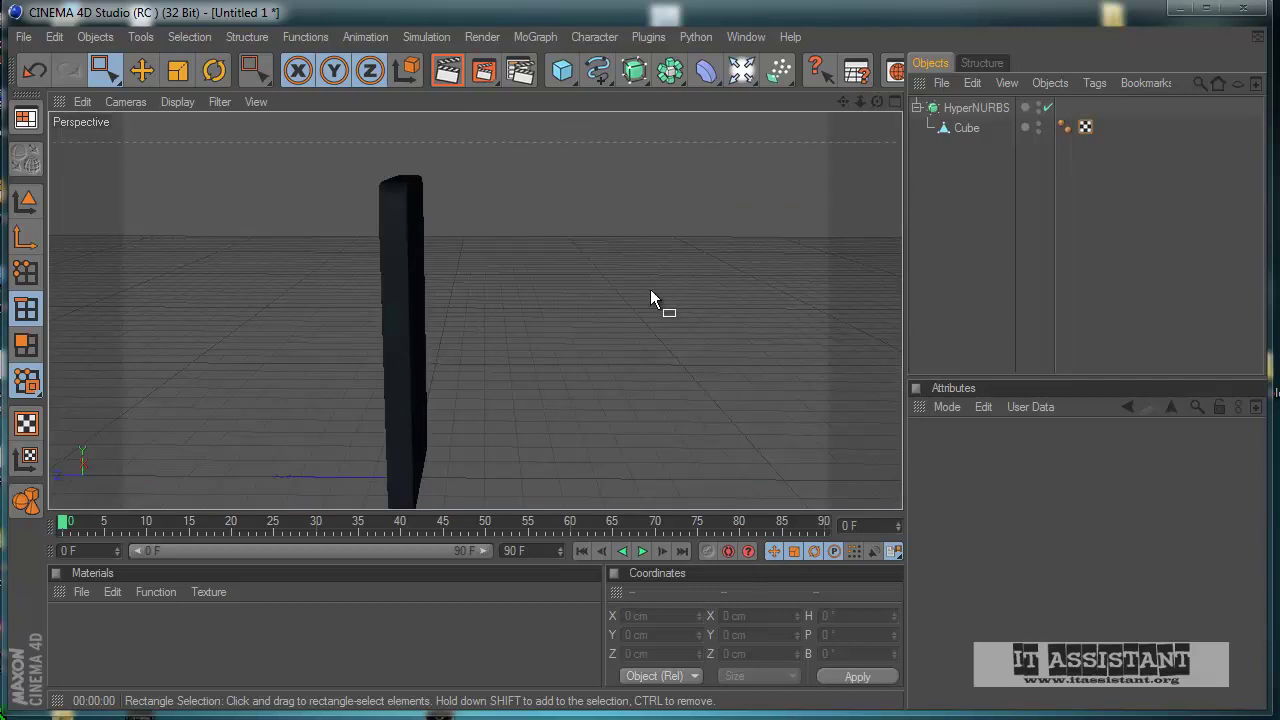
pyautogui.click(965, 108)
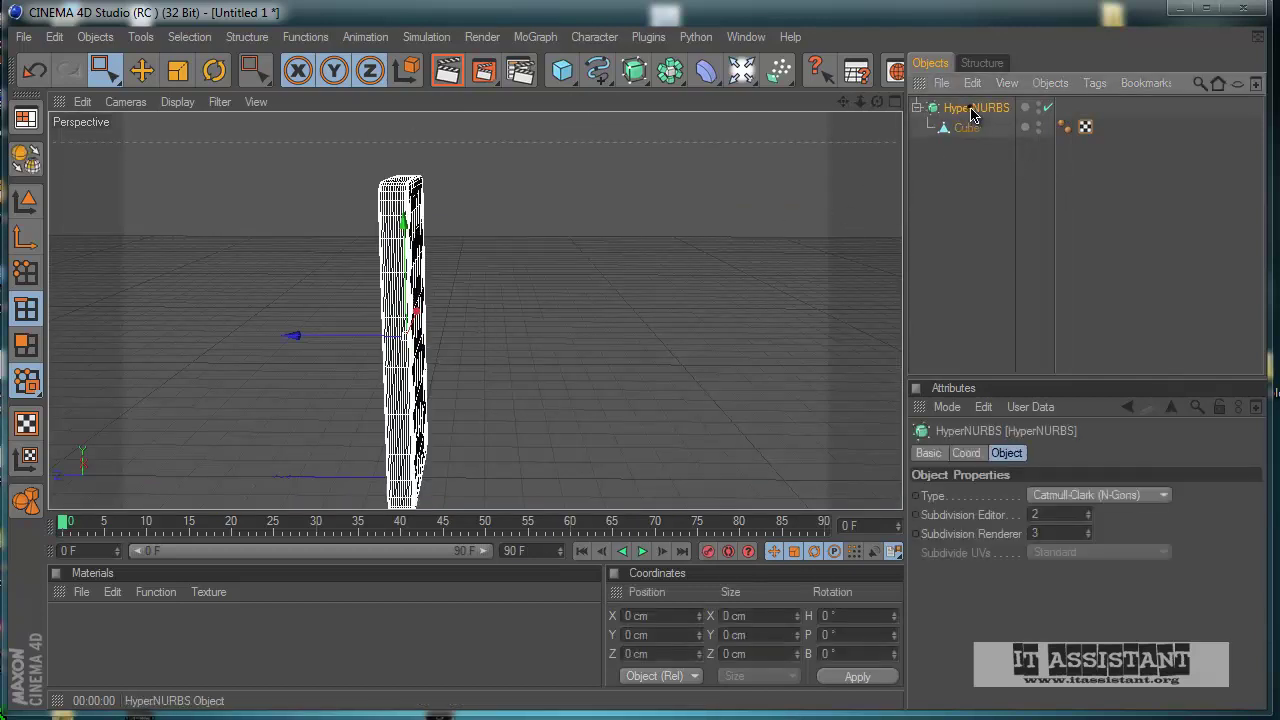
pyautogui.doubleClick(970, 108)
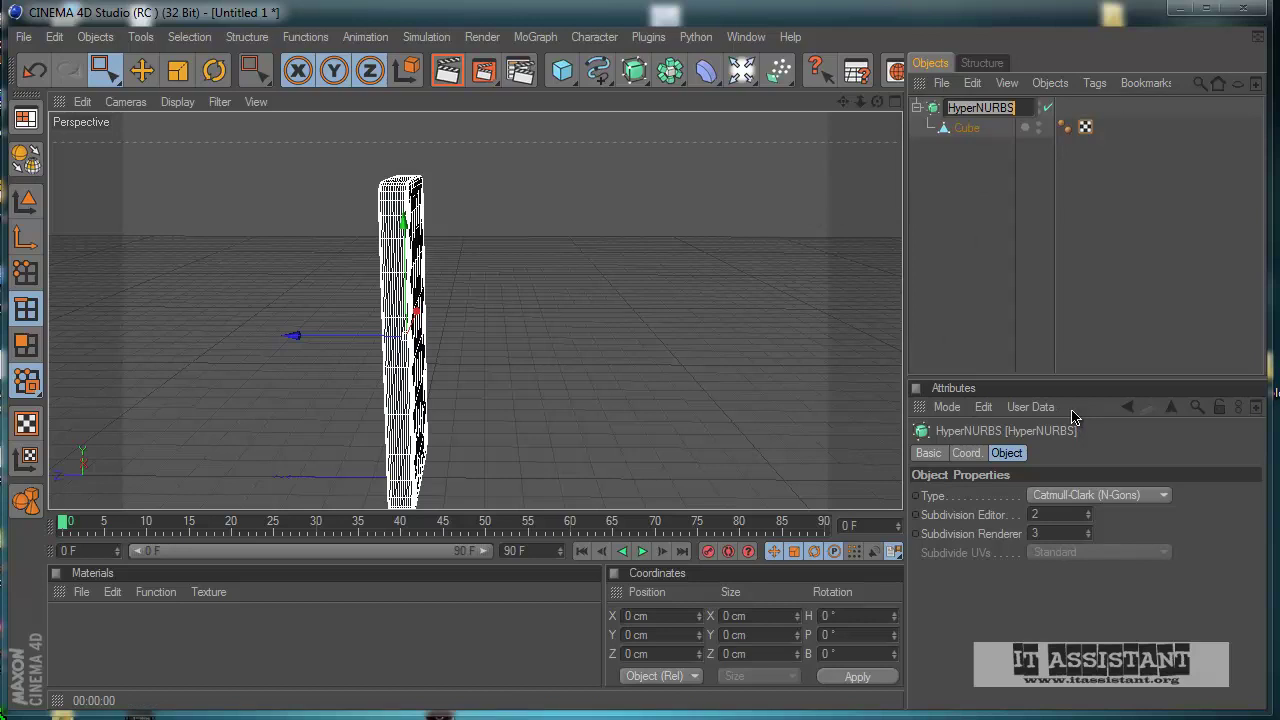
pyautogui.press('BackSpace')
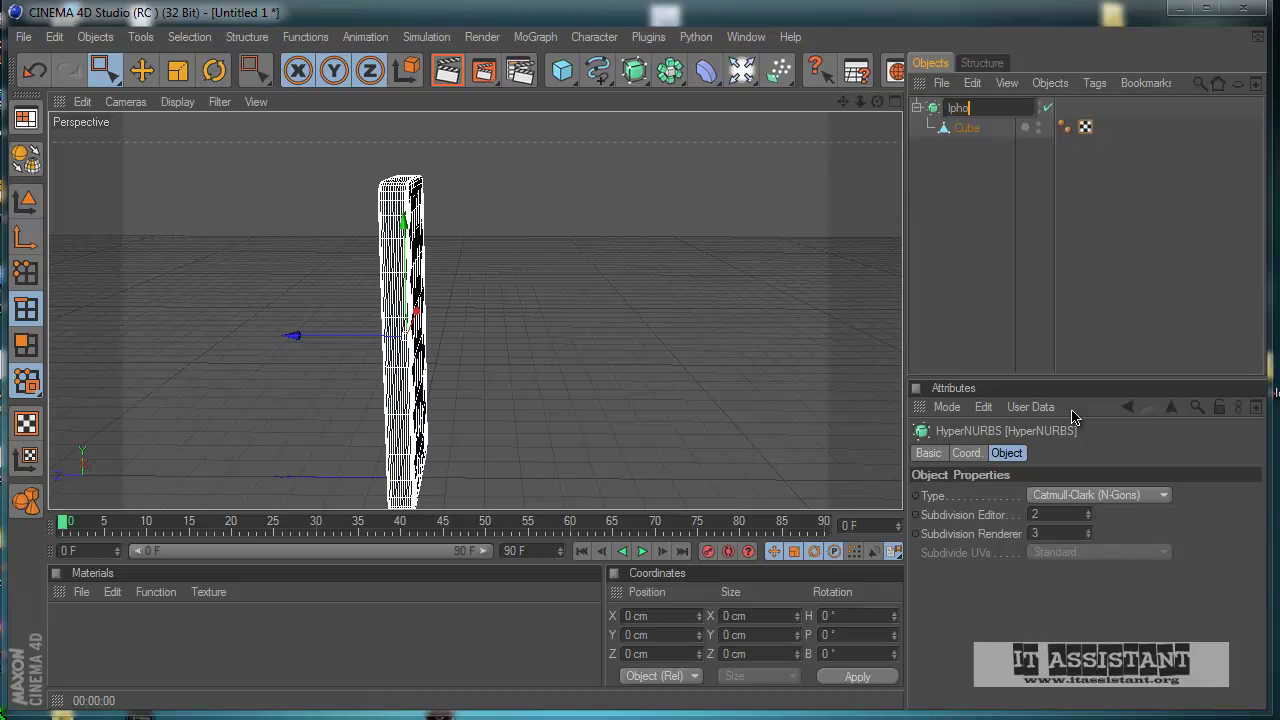
pyautogui.press('Return')
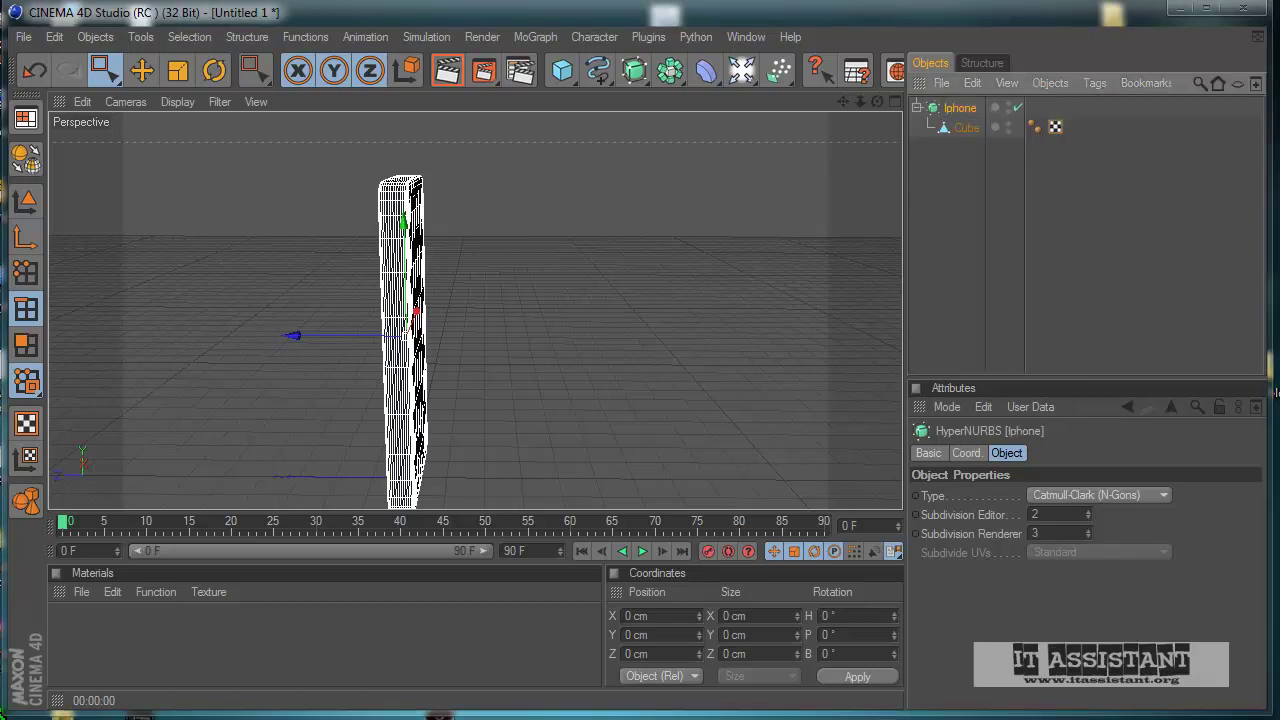
# - Duplicate the Iphone HyperNURBS object with its cube and rename the copy as ax
pyautogui.click(916, 108)
pyautogui.keyDown('ctrl'); pyautogui.moveTo(946, 167); pyautogui.dragTo(938, 131); pyautogui.keyUp('ctrl')
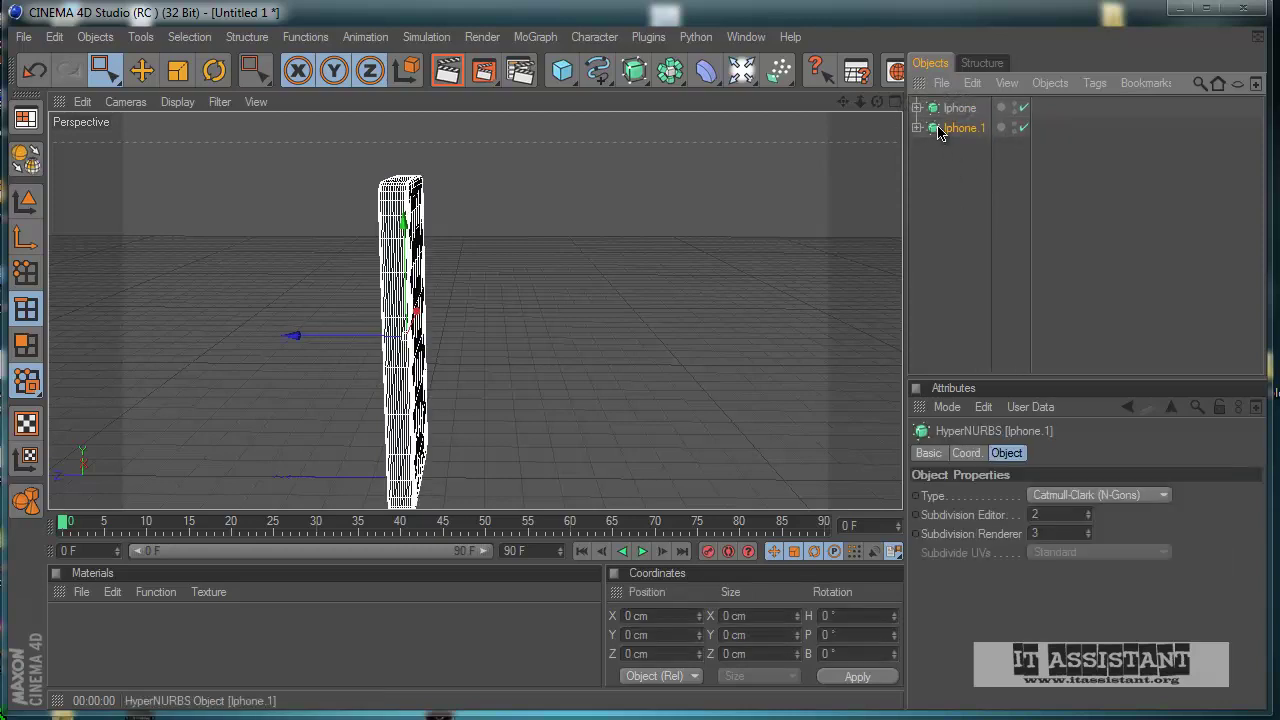
pyautogui.doubleClick(959, 129)
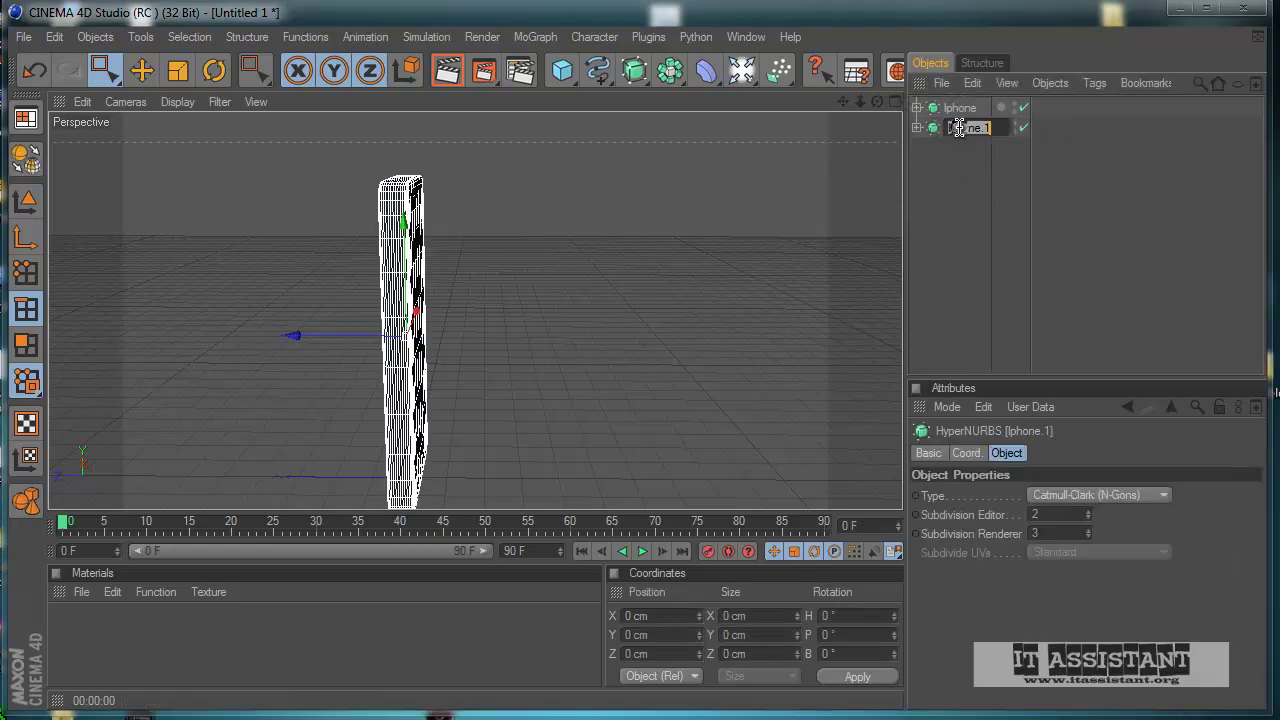
pyautogui.write('ax')
pyautogui.press('Return')
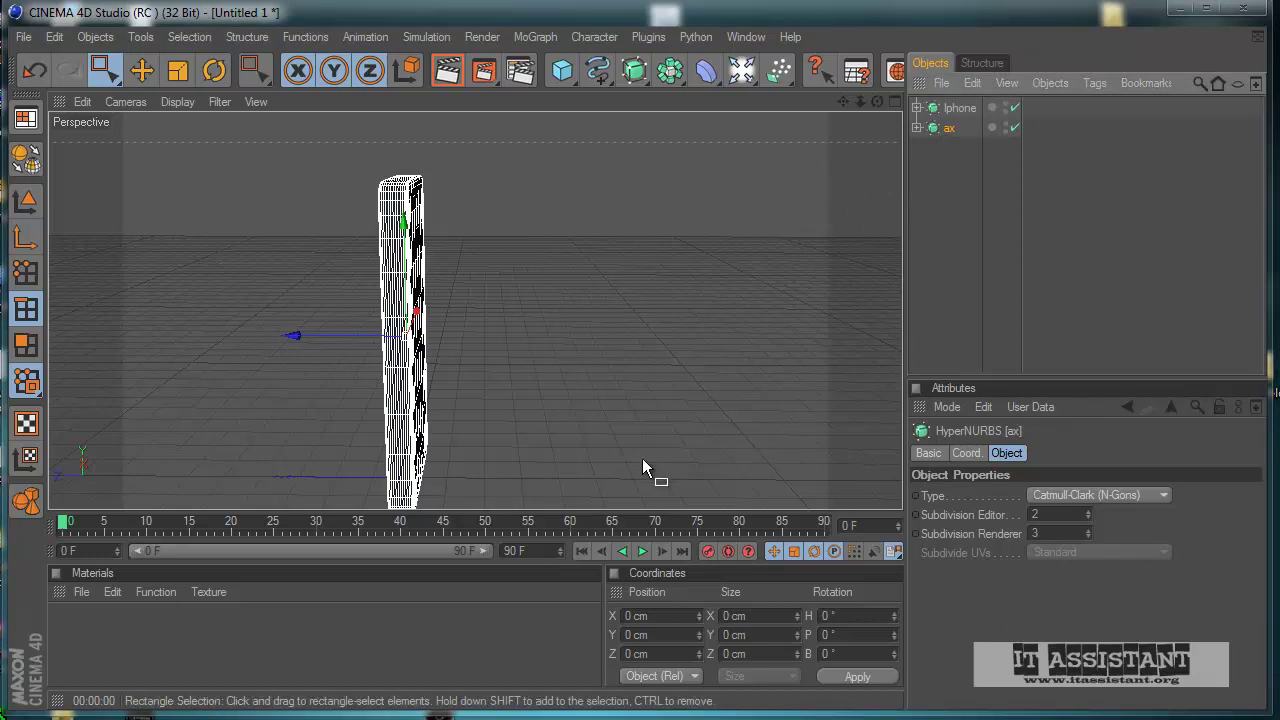
# - In the Right view, scale the whole ax object along Z to about 46 cm to match the blueprint's brown side band
pyautogui.keyDown('alt'); pyautogui.moveTo(642, 459); pyautogui.dragTo(598, 430); pyautogui.keyUp('alt')
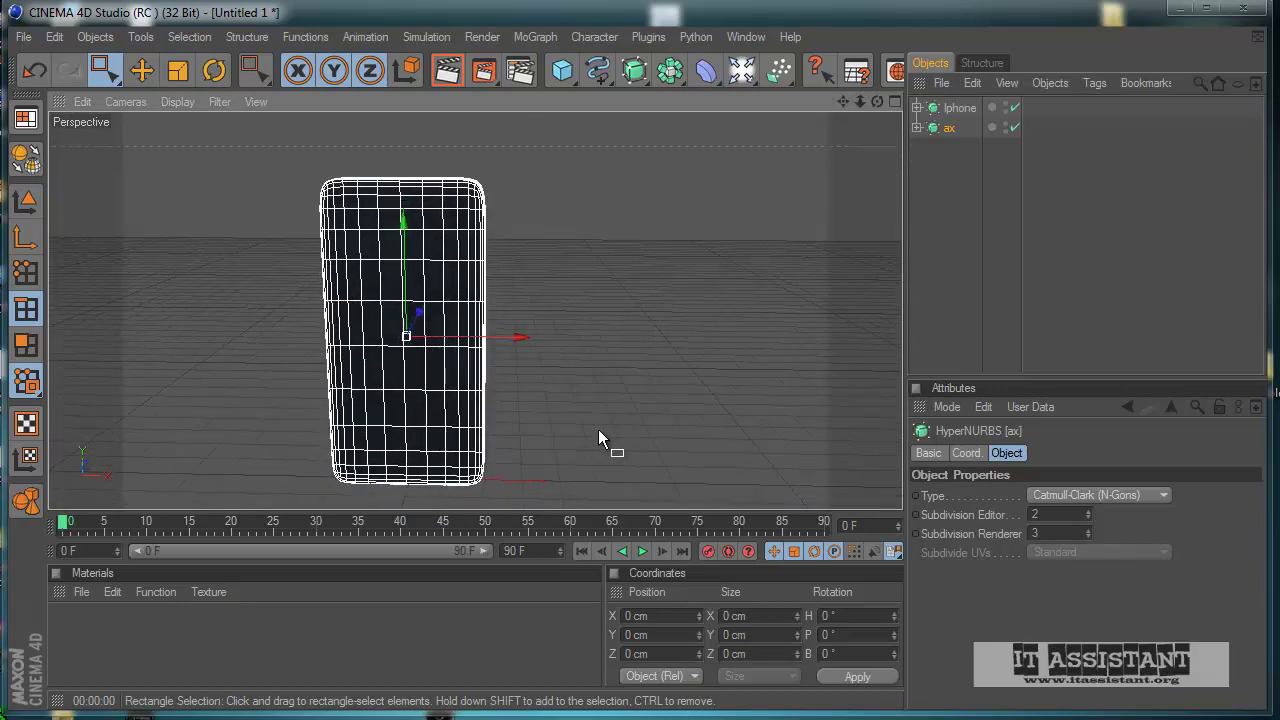
pyautogui.keyDown('alt'); pyautogui.moveTo(490, 436); pyautogui.dragTo(583, 429); pyautogui.keyUp('alt')
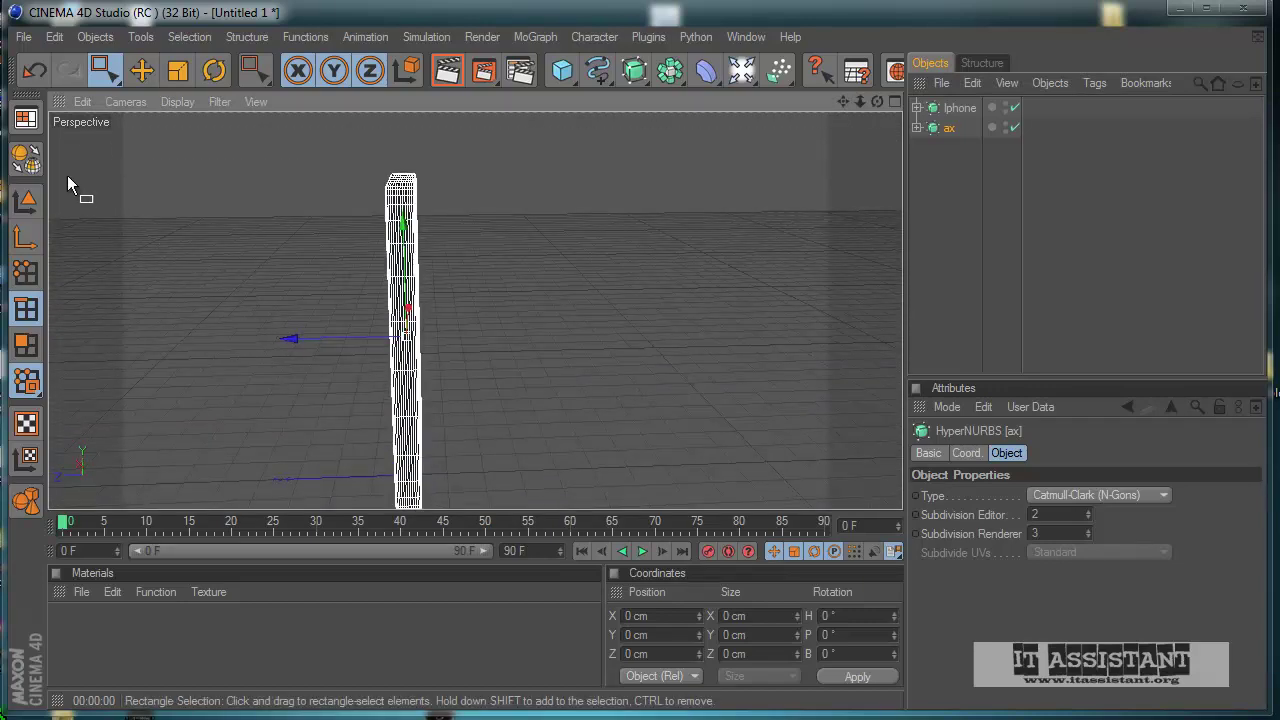
pyautogui.click(178, 70)
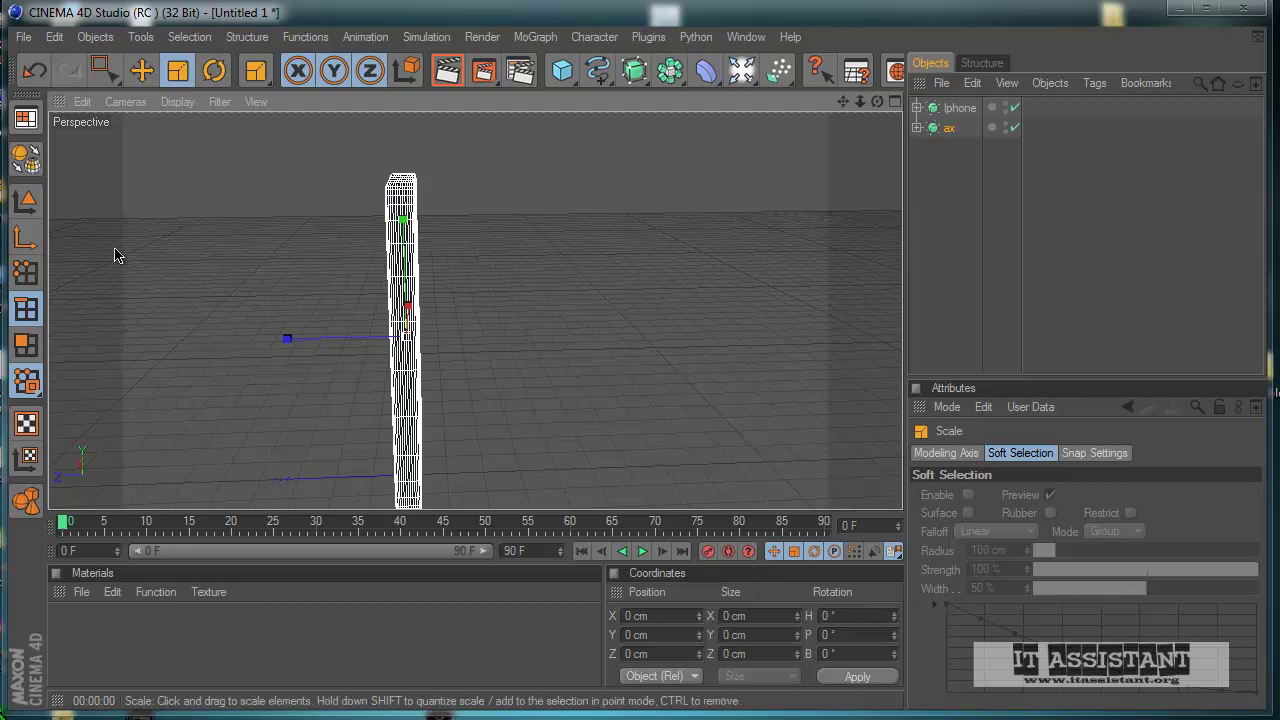
pyautogui.click(31, 198)
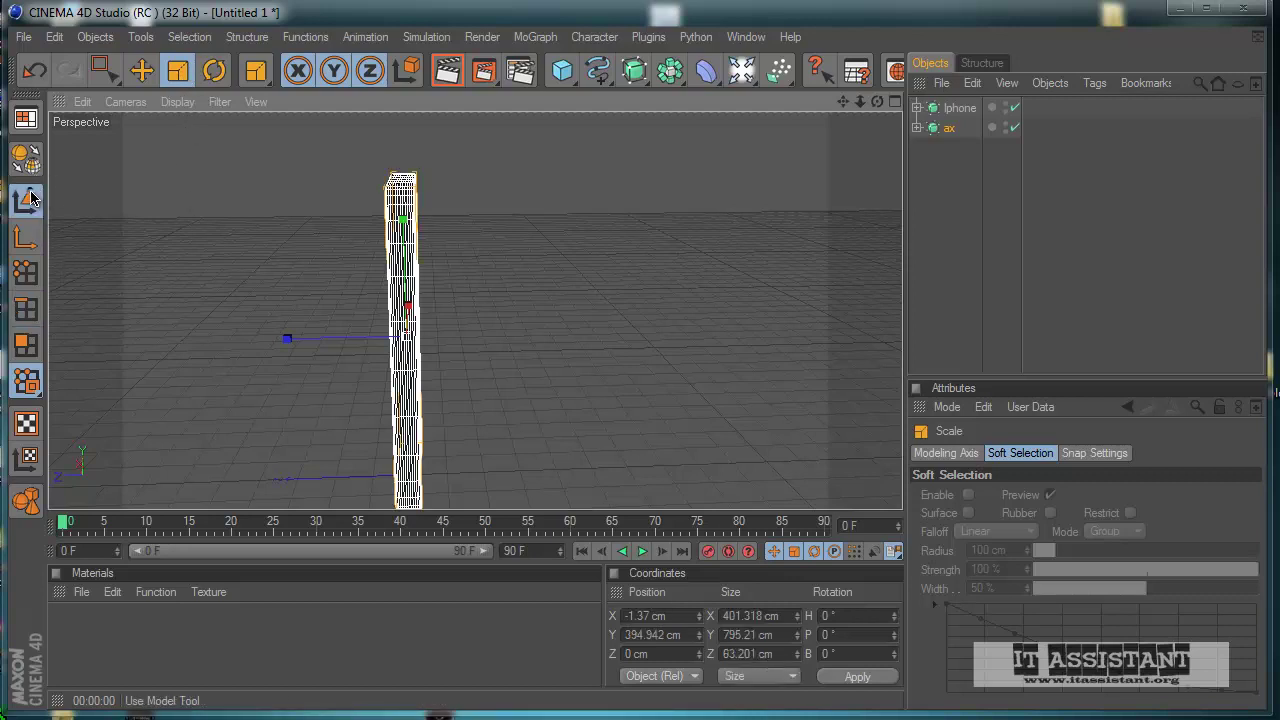
pyautogui.middleClick(55, 233)
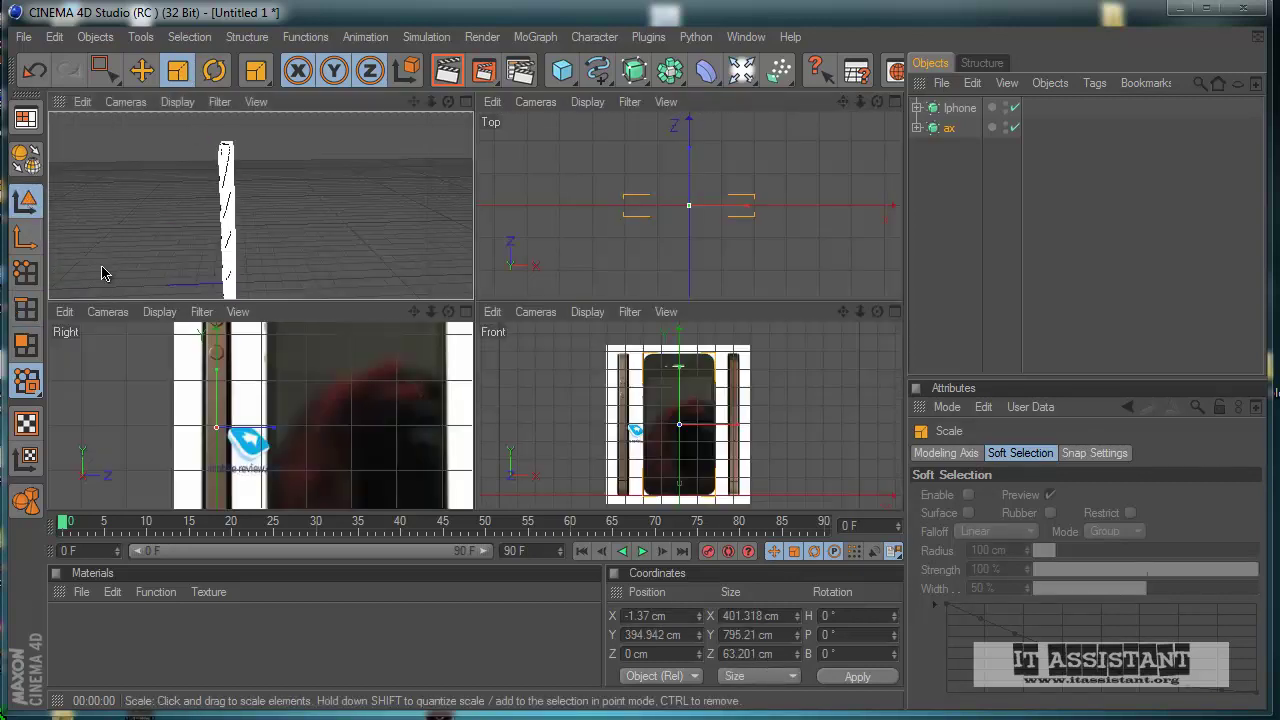
pyautogui.middleClick(270, 392)
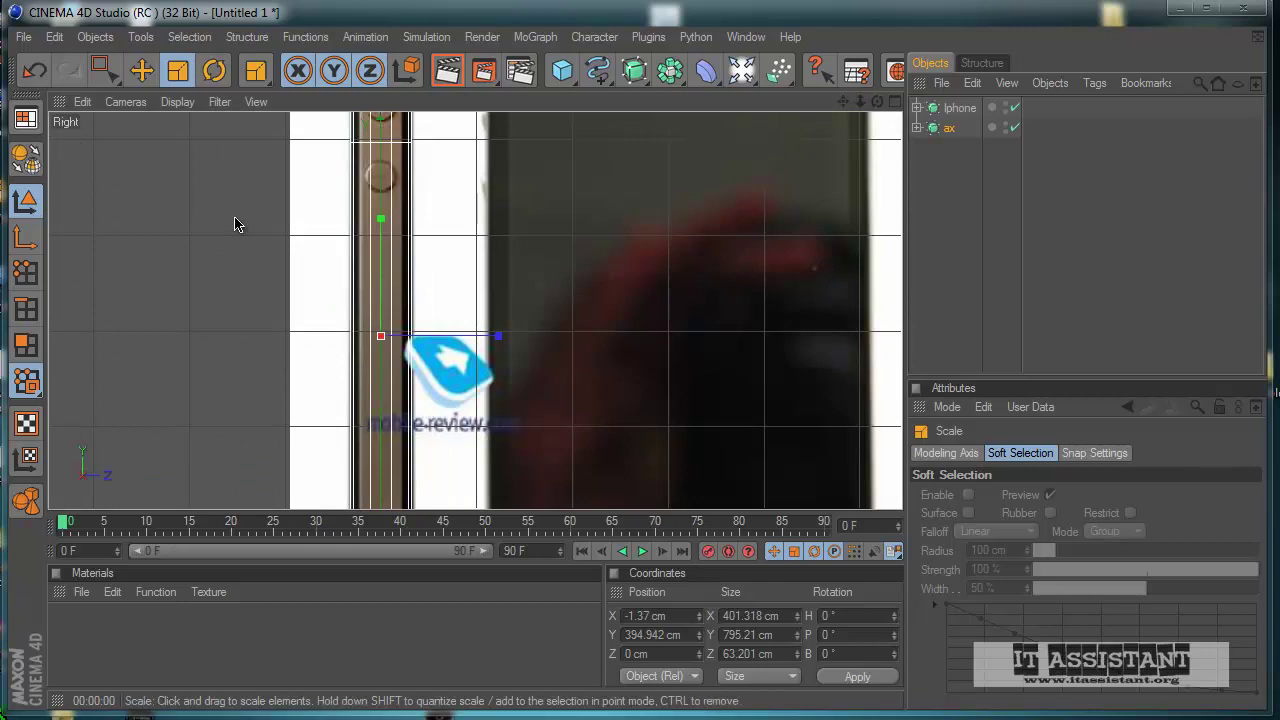
pyautogui.scroll(-2, 278, 264)
pyautogui.scroll(-1, 366, 313)
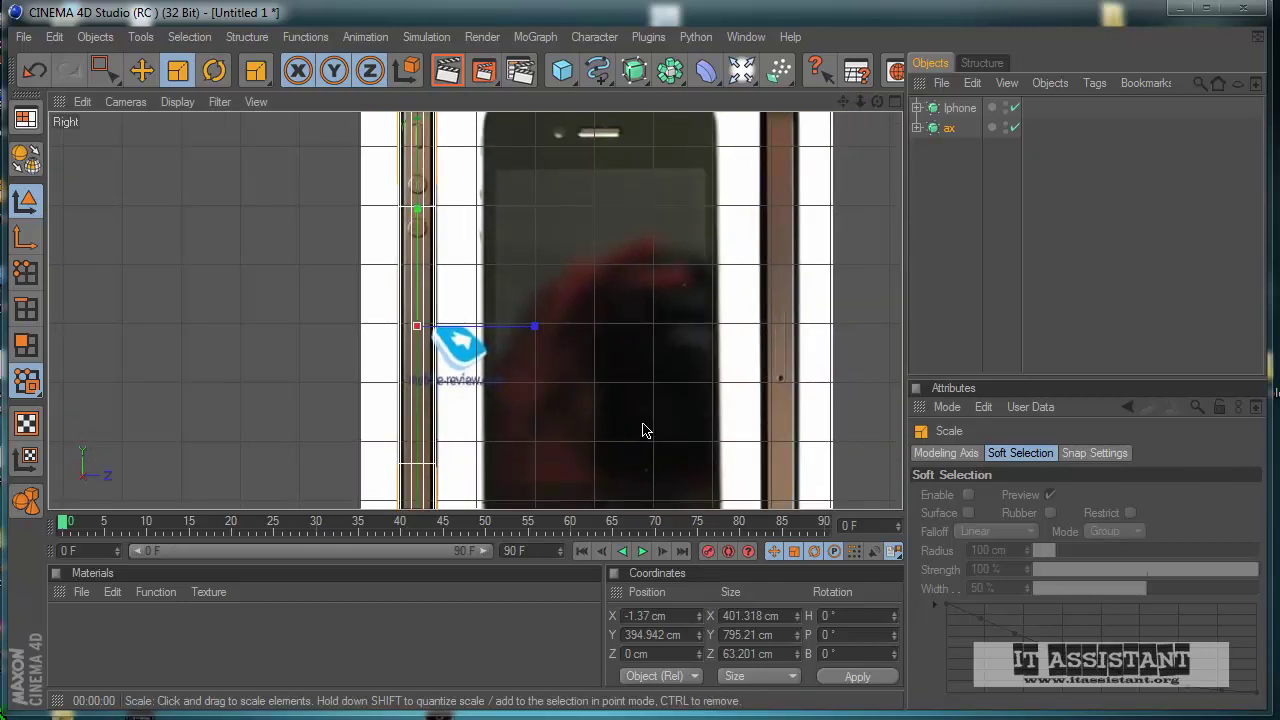
pyautogui.scroll(5, 642, 430)
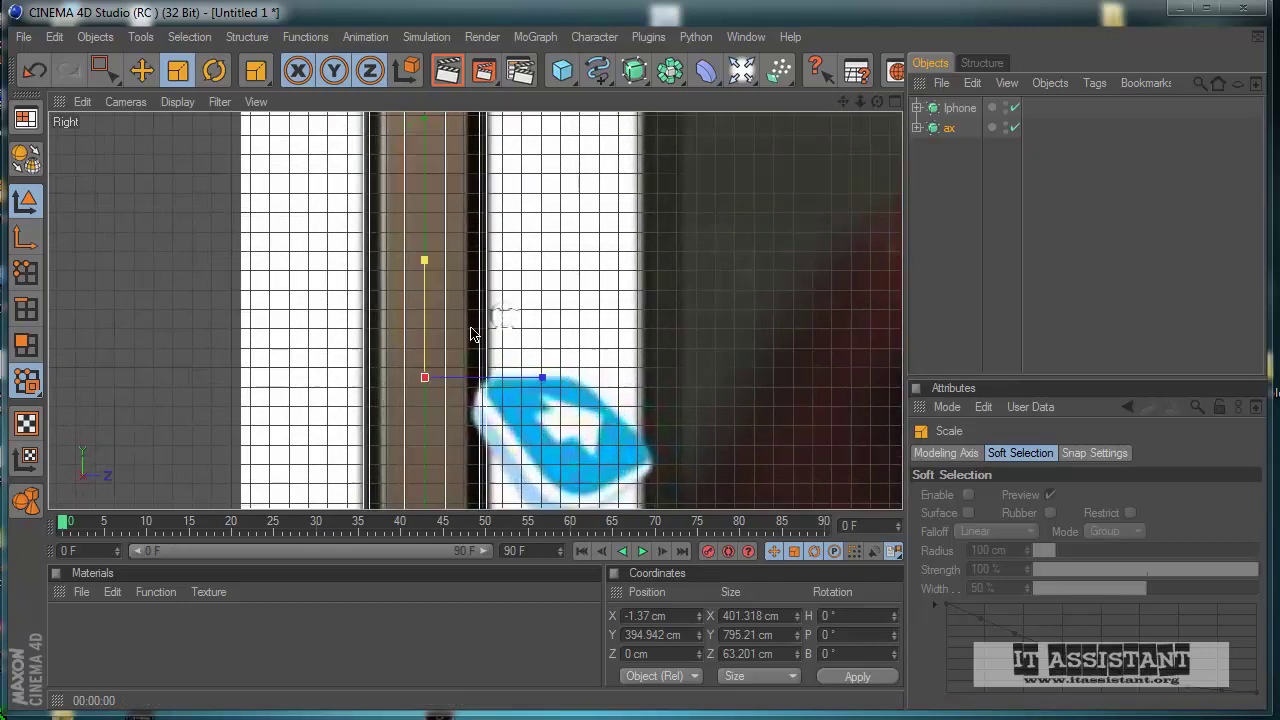
pyautogui.scroll(1, 594, 337)
pyautogui.scroll(1, 603, 435)
pyautogui.moveTo(549, 336); pyautogui.dragTo(601, 437)
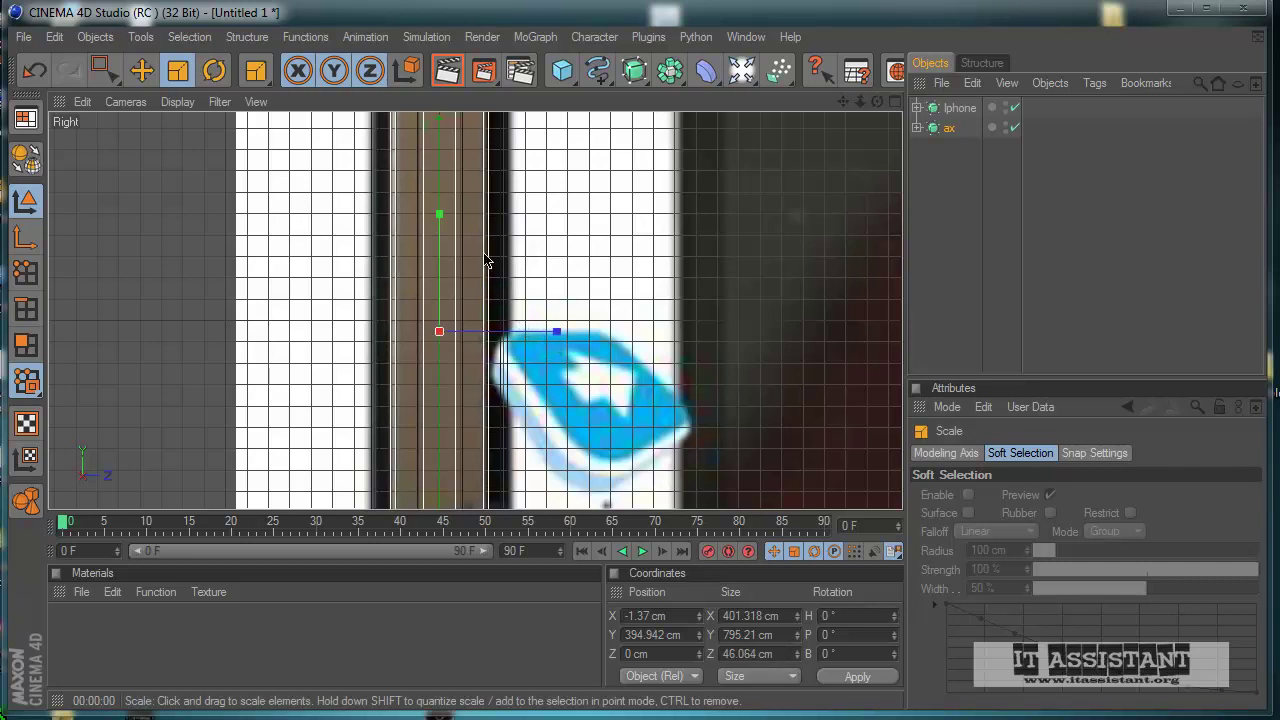
pyautogui.scroll(-8, 570, 341)
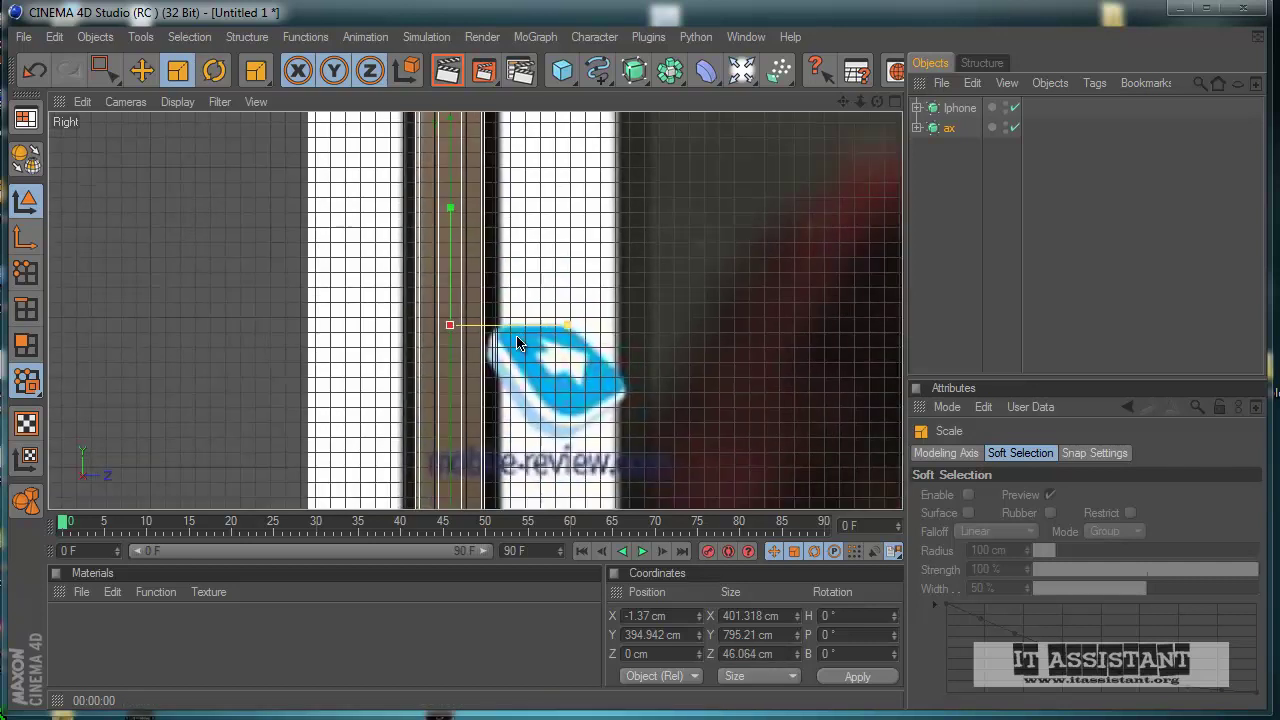
# - In the Front view, scale the ax object along X to about 409.5 cm so it extends slightly beyond the phone body's sides
pyautogui.middleClick(570, 341)
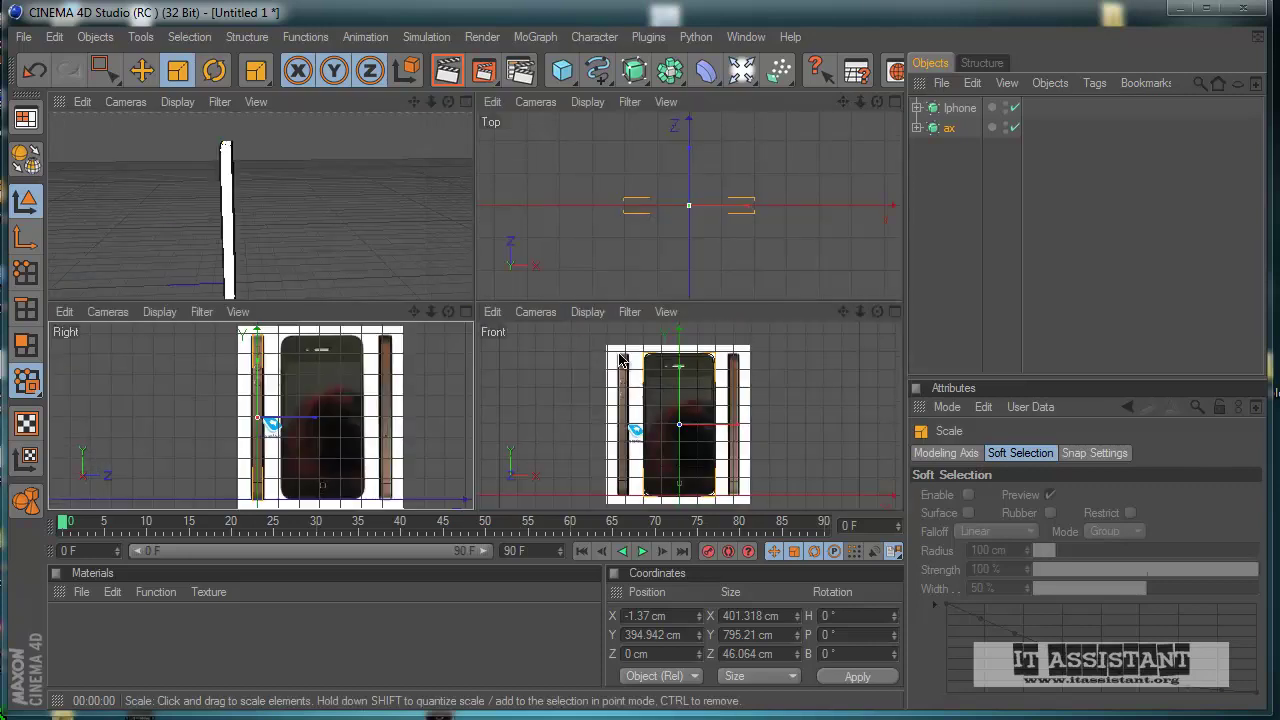
pyautogui.middleClick(519, 447)
pyautogui.scroll(10, 603, 437)
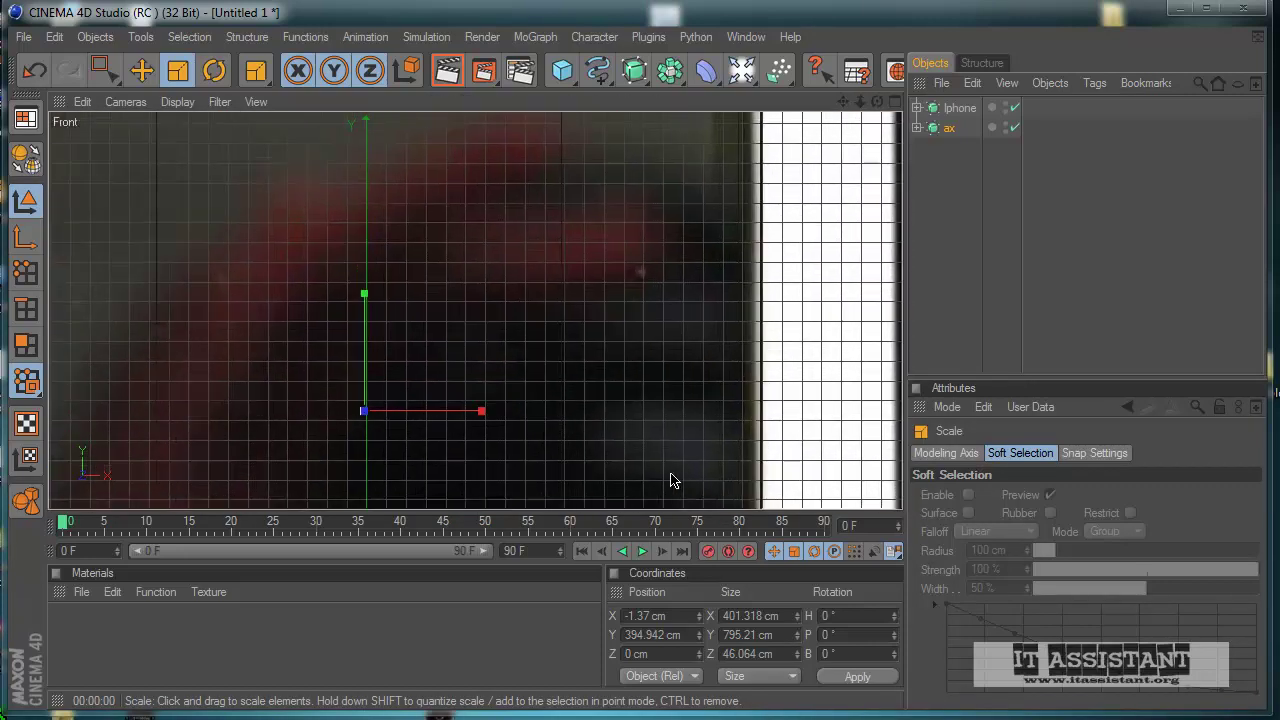
pyautogui.moveTo(483, 418); pyautogui.dragTo(603, 437)
pyautogui.middleClick(486, 414)
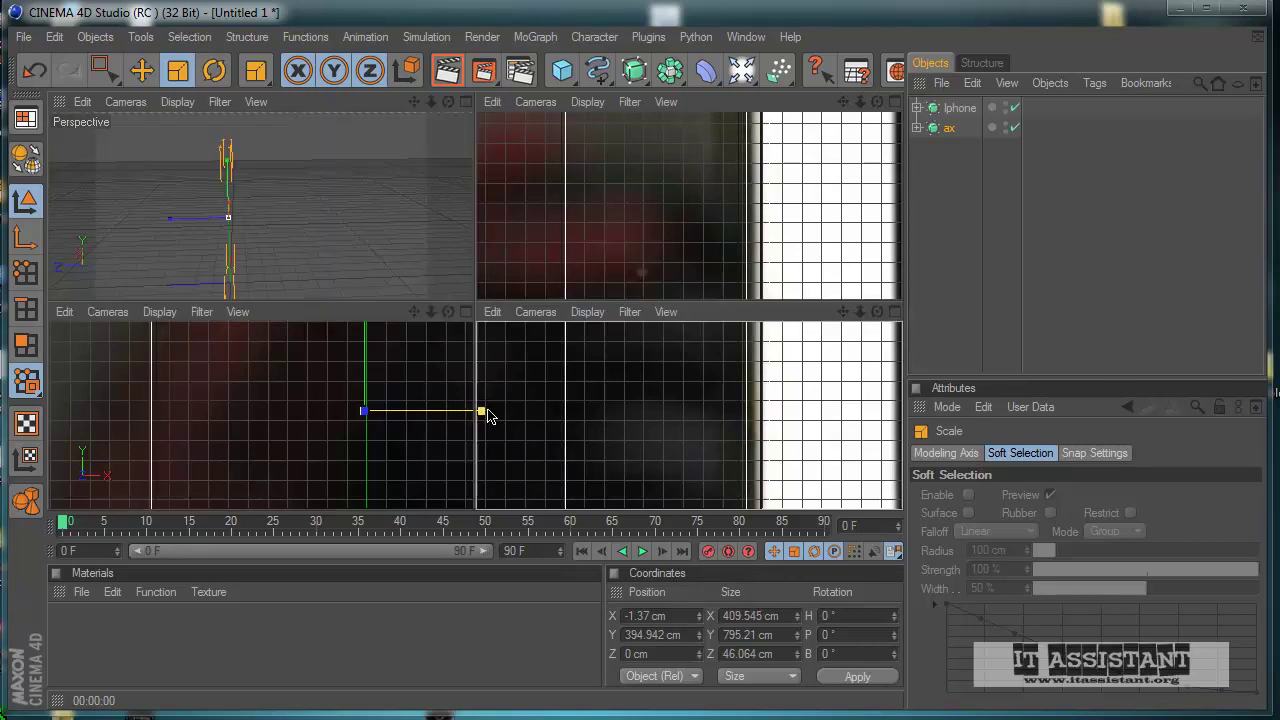
# - Examine the phone body with its side band in Perspective, and with nothing selected check its side profile against the blueprint in the Right view
pyautogui.middleClick(357, 271)
pyautogui.keyDown('alt'); pyautogui.moveTo(424, 323); pyautogui.dragTo(664, 397); pyautogui.keyUp('alt')
pyautogui.click(448, 80)
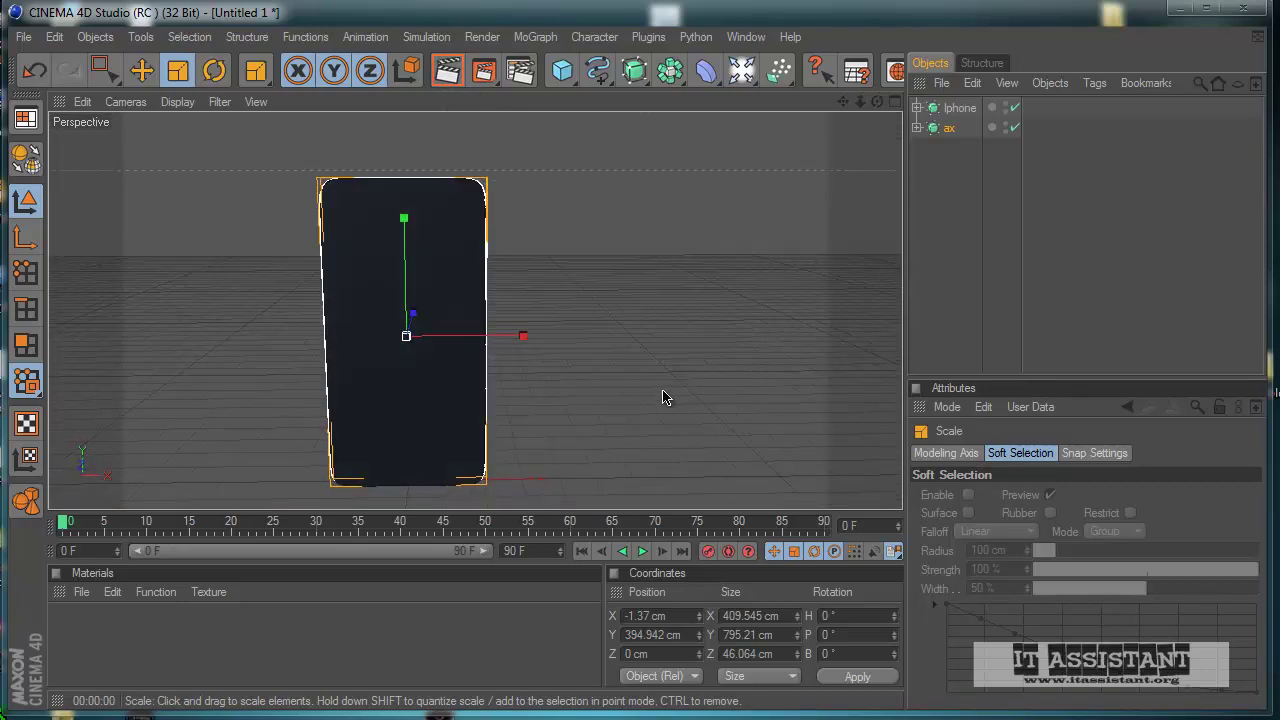
pyautogui.middleClick(640, 408)
pyautogui.middleClick(229, 484)
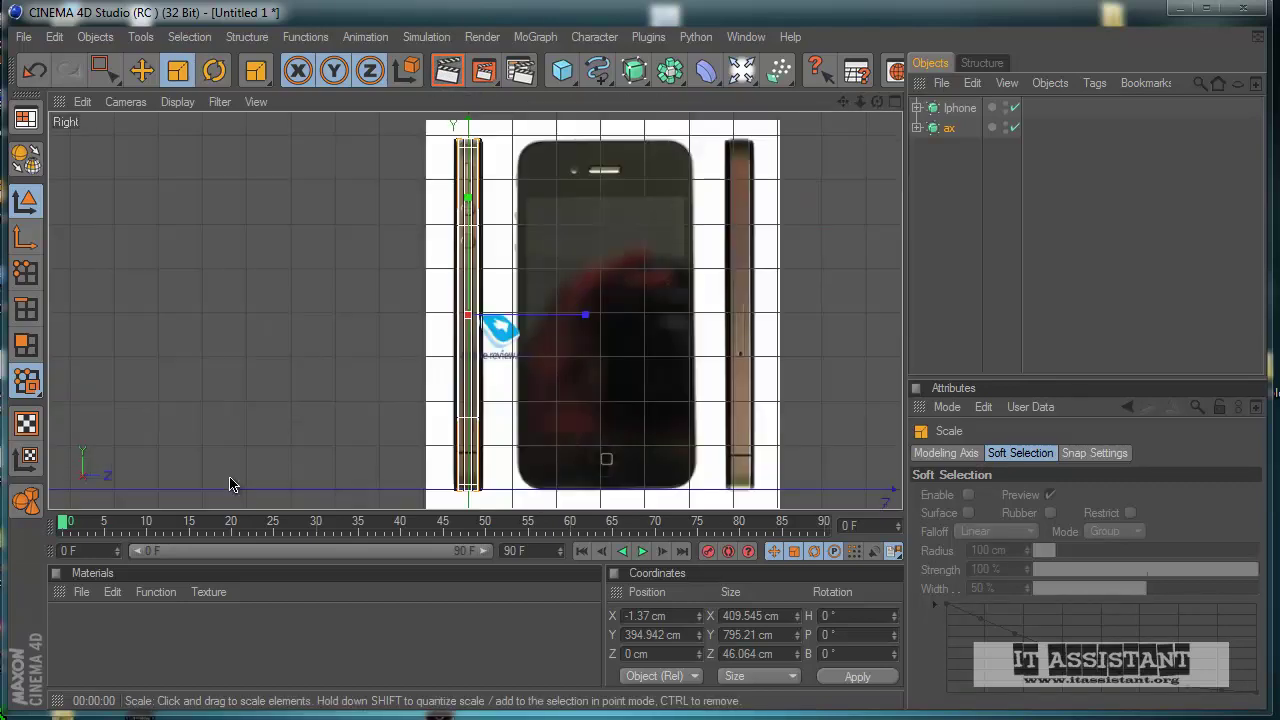
pyautogui.scroll(4, 517, 426)
pyautogui.click(657, 337)
pyautogui.keyDown('alt'); pyautogui.moveTo(591, 210); pyautogui.dragTo(600, 434, button='middle'); pyautogui.keyUp('alt')
pyautogui.keyDown('alt'); pyautogui.moveTo(591, 212); pyautogui.dragTo(600, 433, button='right'); pyautogui.keyUp('alt')
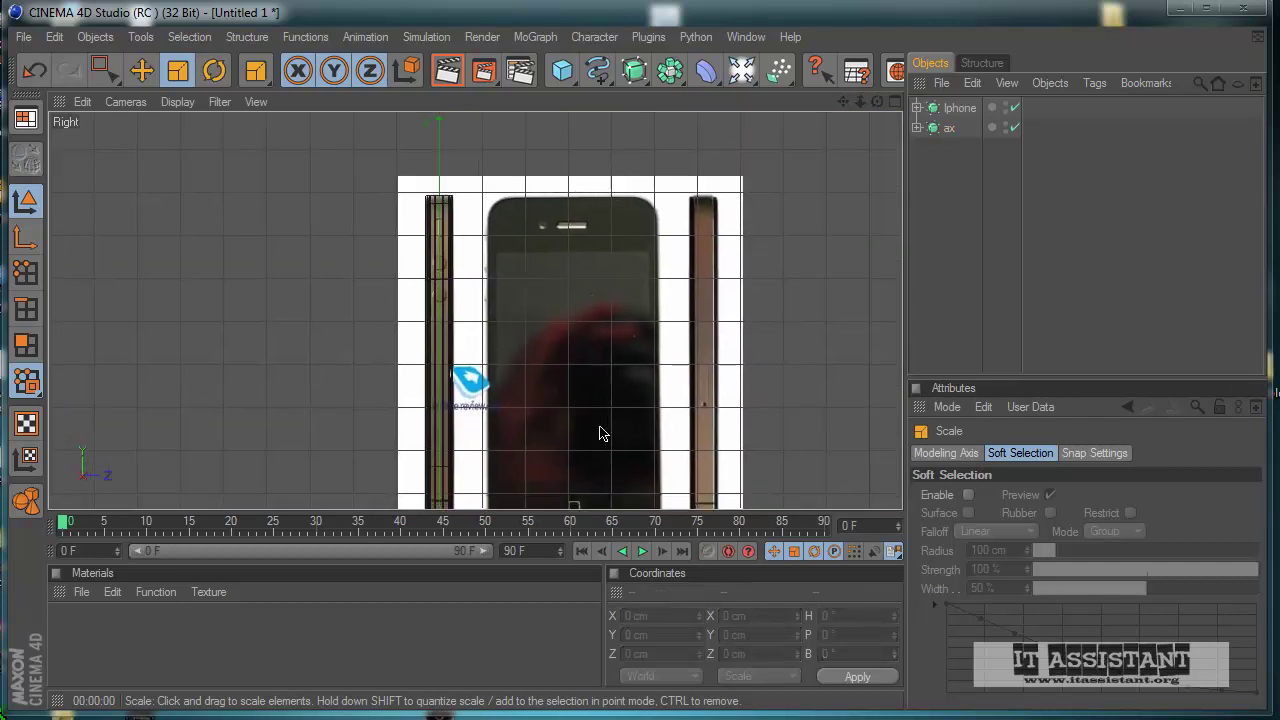
pyautogui.keyDown('alt'); pyautogui.moveTo(600, 433); pyautogui.dragTo(600, 443, button='middle'); pyautogui.keyUp('alt')
pyautogui.scroll(5, 577, 330)
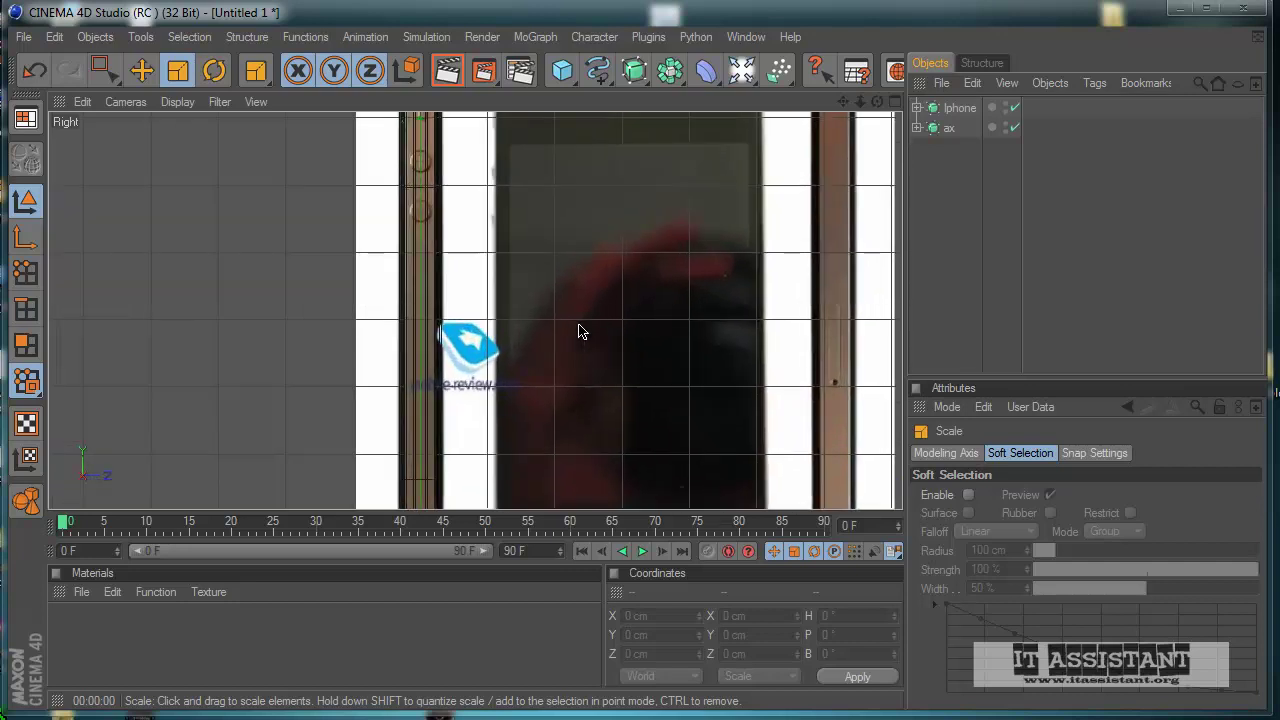
pyautogui.keyDown('alt'); pyautogui.moveTo(577, 331); pyautogui.dragTo(596, 474, button='middle'); pyautogui.keyUp('alt')
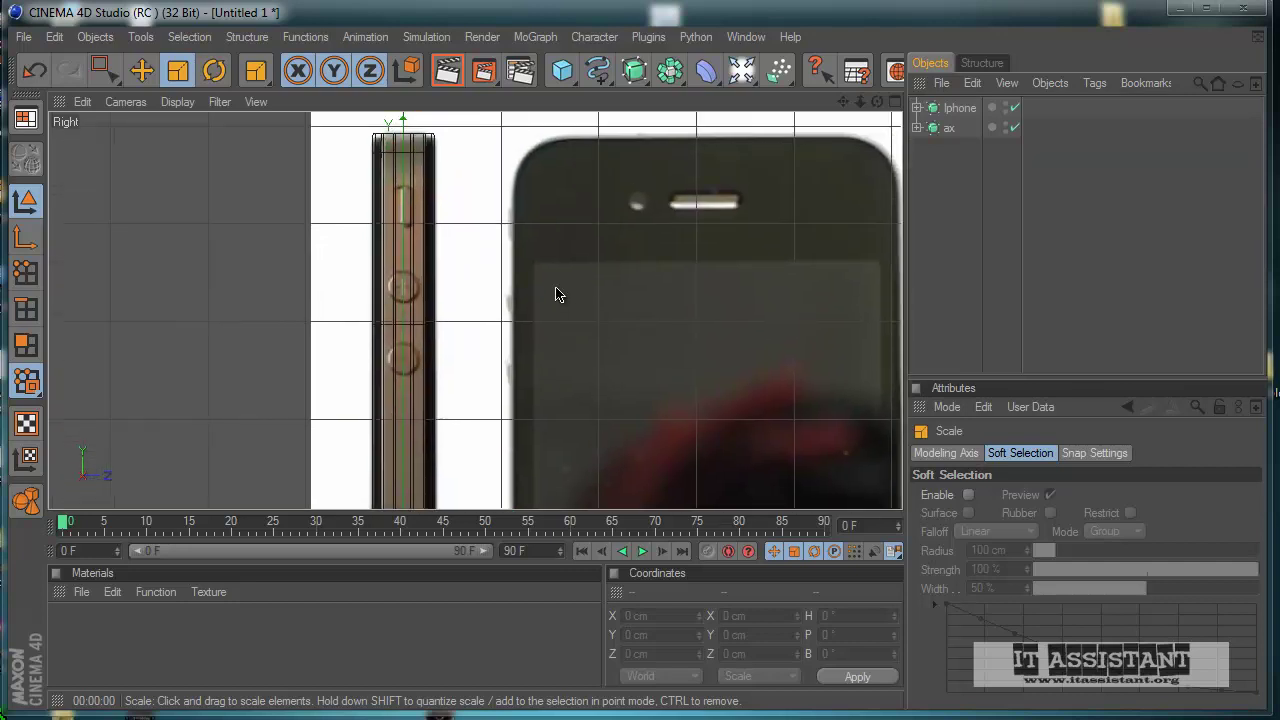
pyautogui.scroll(-5, 577, 349)
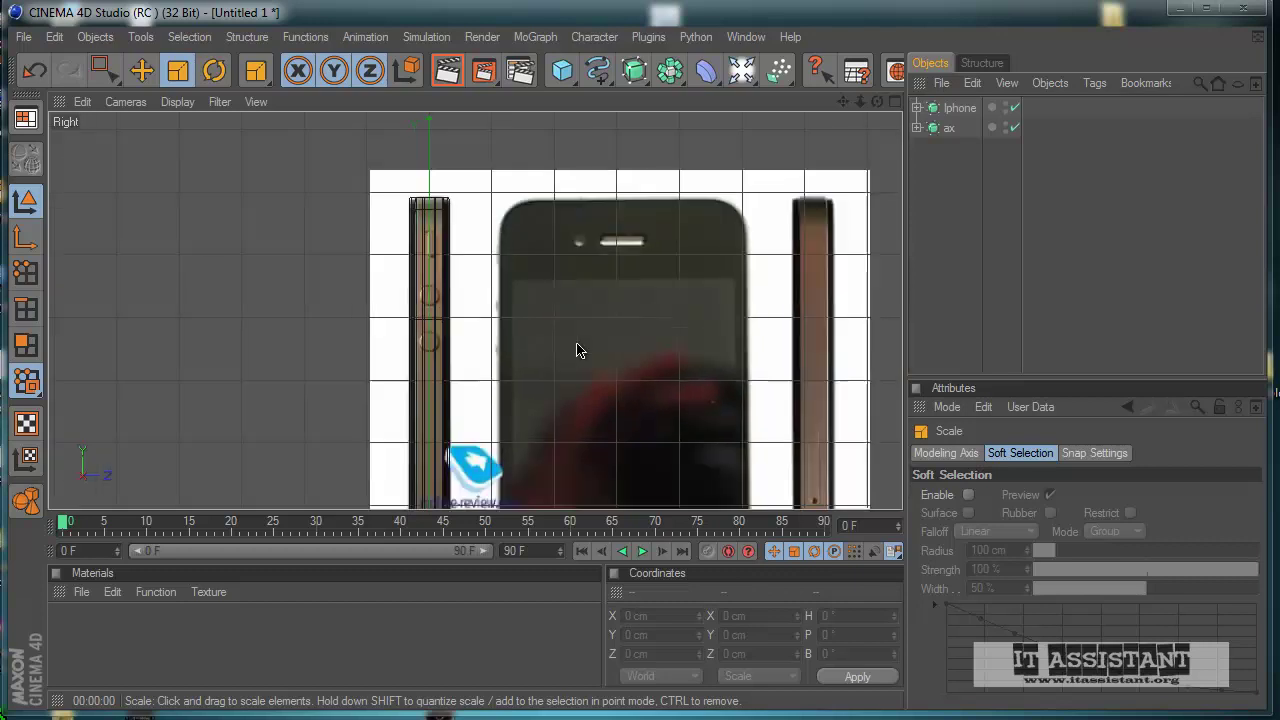
# - Add a Cylinder primitive to the scene and show it against the side blueprint in the Right view
pyautogui.middleClick(591, 320)
pyautogui.middleClick(298, 255)
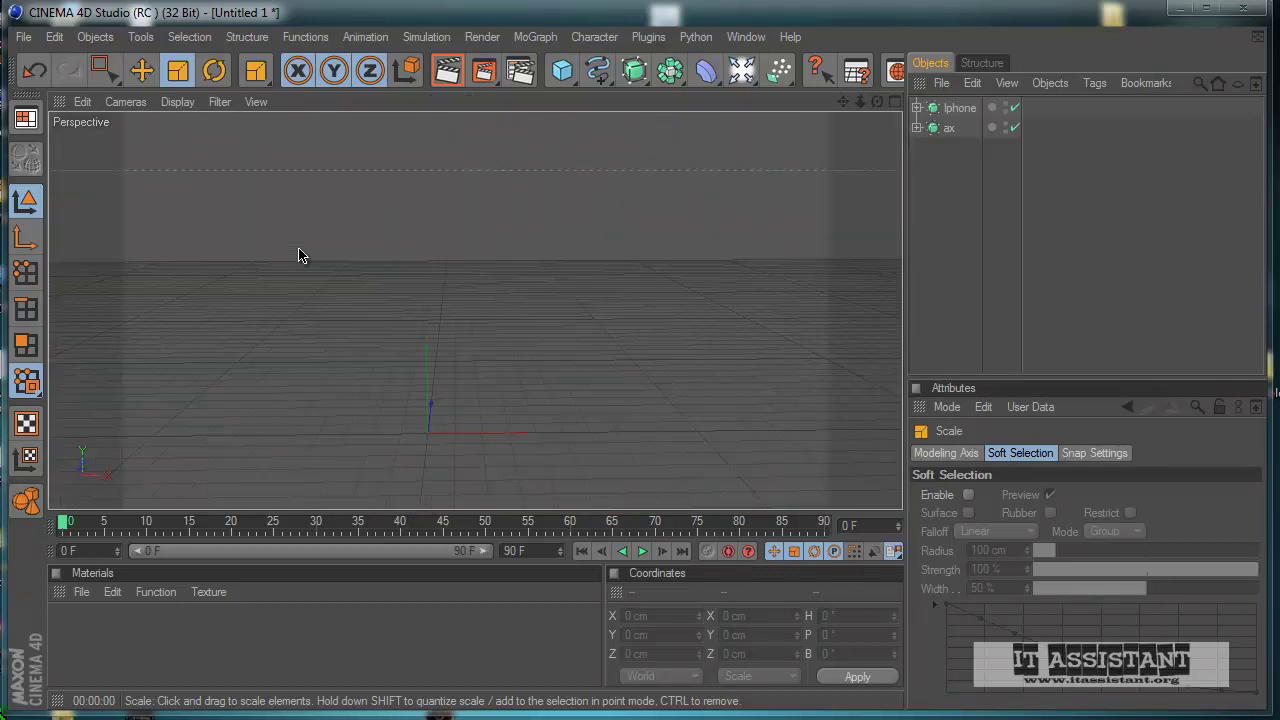
pyautogui.middleClick(500, 397)
pyautogui.middleClick(400, 460)
pyautogui.scroll(4, 530, 440)
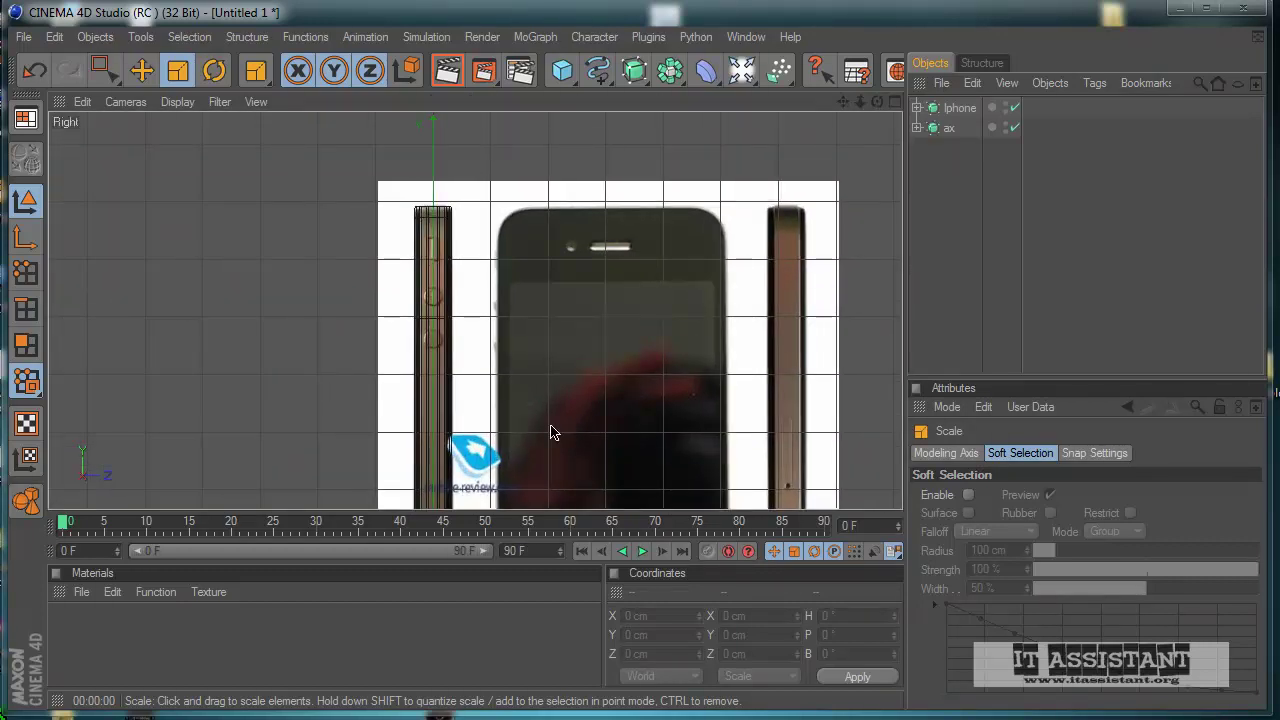
pyautogui.keyDown('alt'); pyautogui.moveTo(566, 389); pyautogui.dragTo(583, 360, button='middle'); pyautogui.keyUp('alt')
pyautogui.scroll(-4, 583, 400)
pyautogui.keyDown('alt'); pyautogui.moveTo(604, 505); pyautogui.dragTo(577, 429, button='middle'); pyautogui.keyUp('alt')
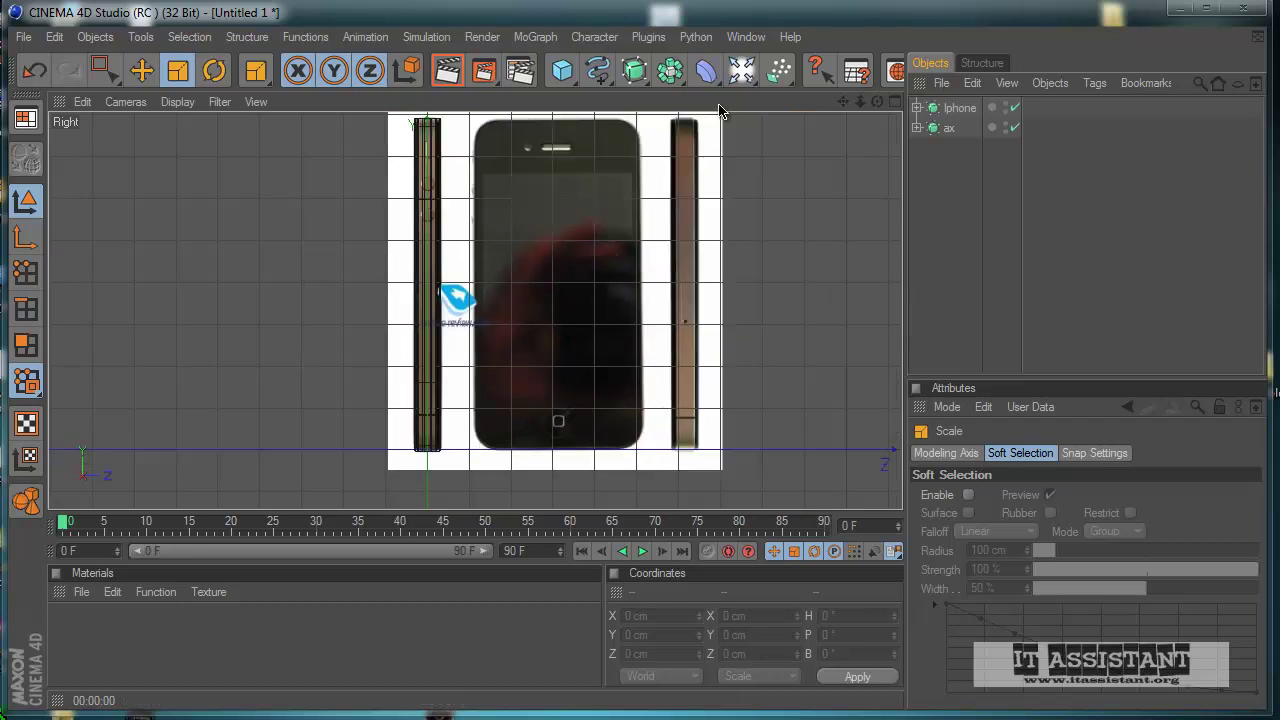
pyautogui.click(562, 70)
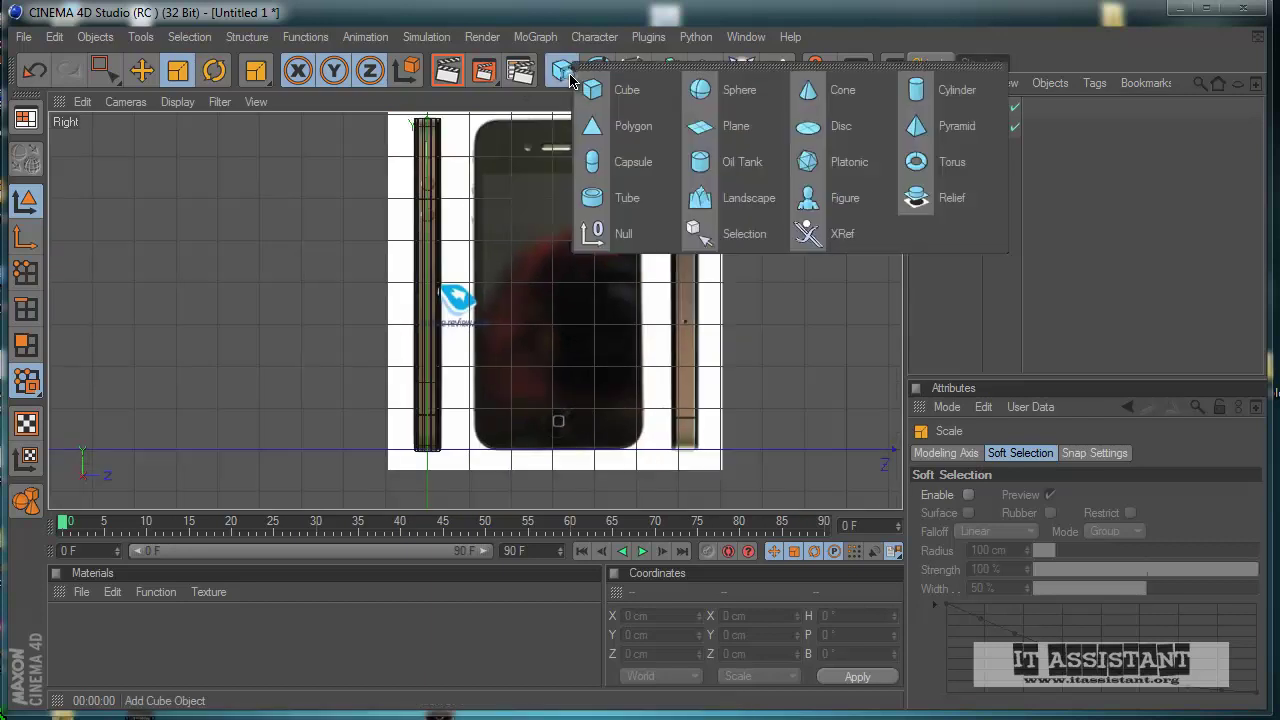
pyautogui.click(920, 92)
pyautogui.scroll(-2, 674, 256)
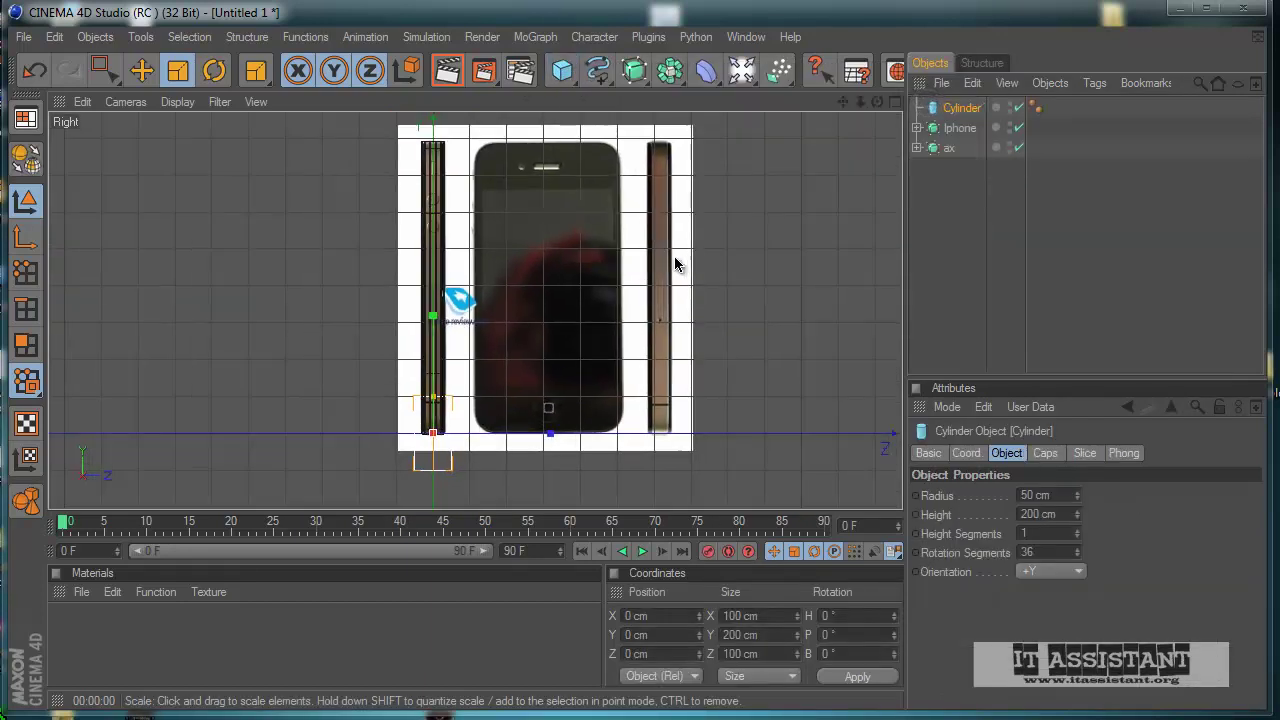
pyautogui.scroll(3, 612, 300)
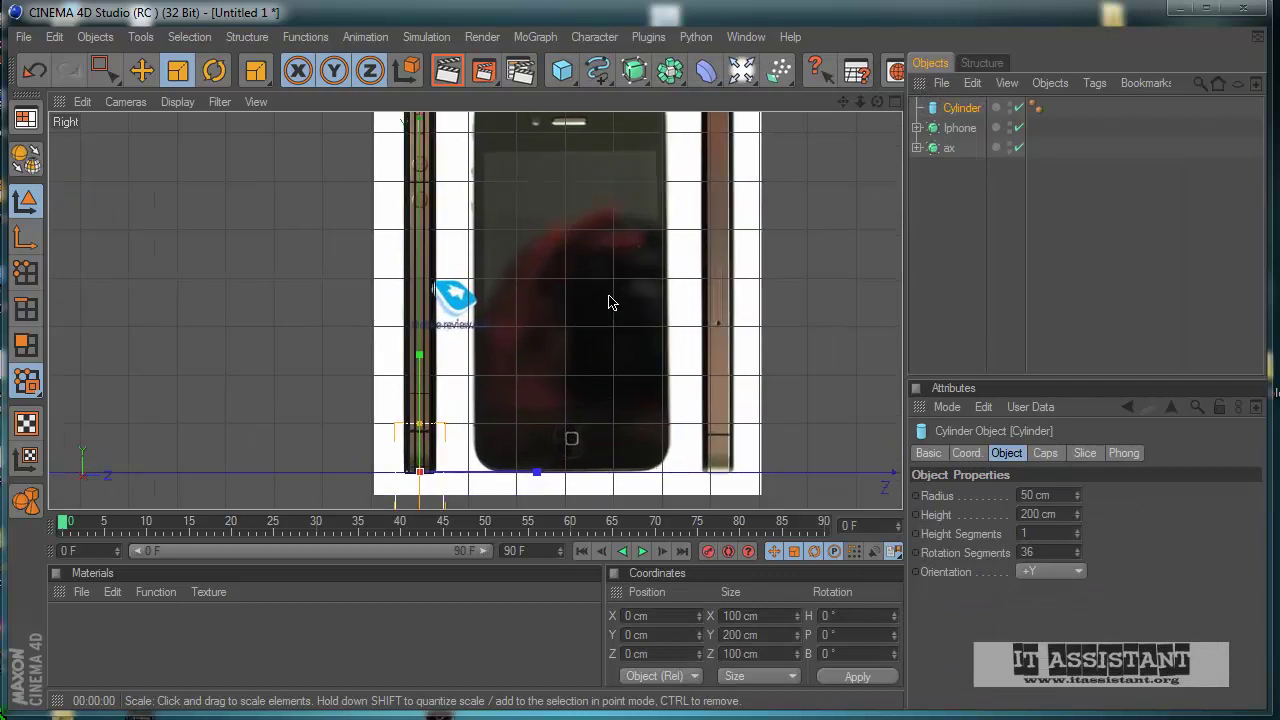
# - Move the cylinder up along the phone's side to Y about 536 cm, near the round volume buttons
pyautogui.click(142, 72)
pyautogui.moveTo(421, 432); pyautogui.dragTo(421, 173)
pyautogui.keyDown('alt'); pyautogui.moveTo(597, 434); pyautogui.dragTo(600, 454, button='middle'); pyautogui.keyUp('alt')
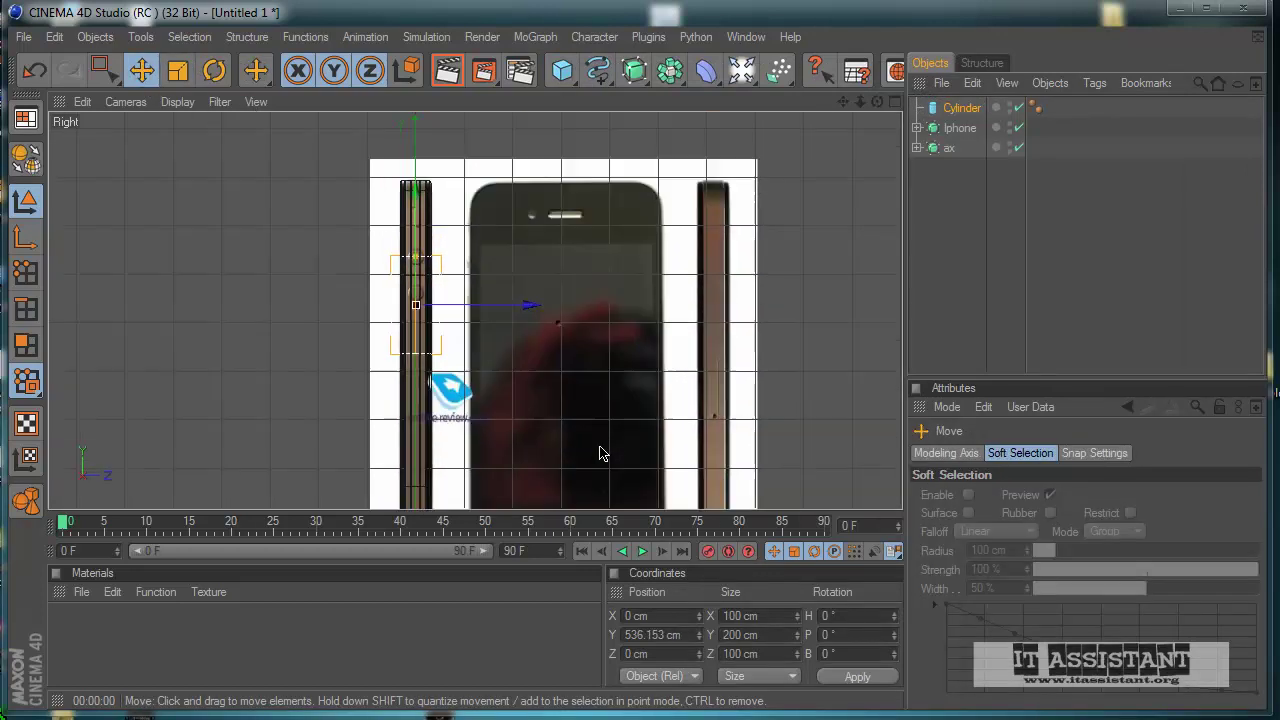
pyautogui.scroll(4, 420, 370)
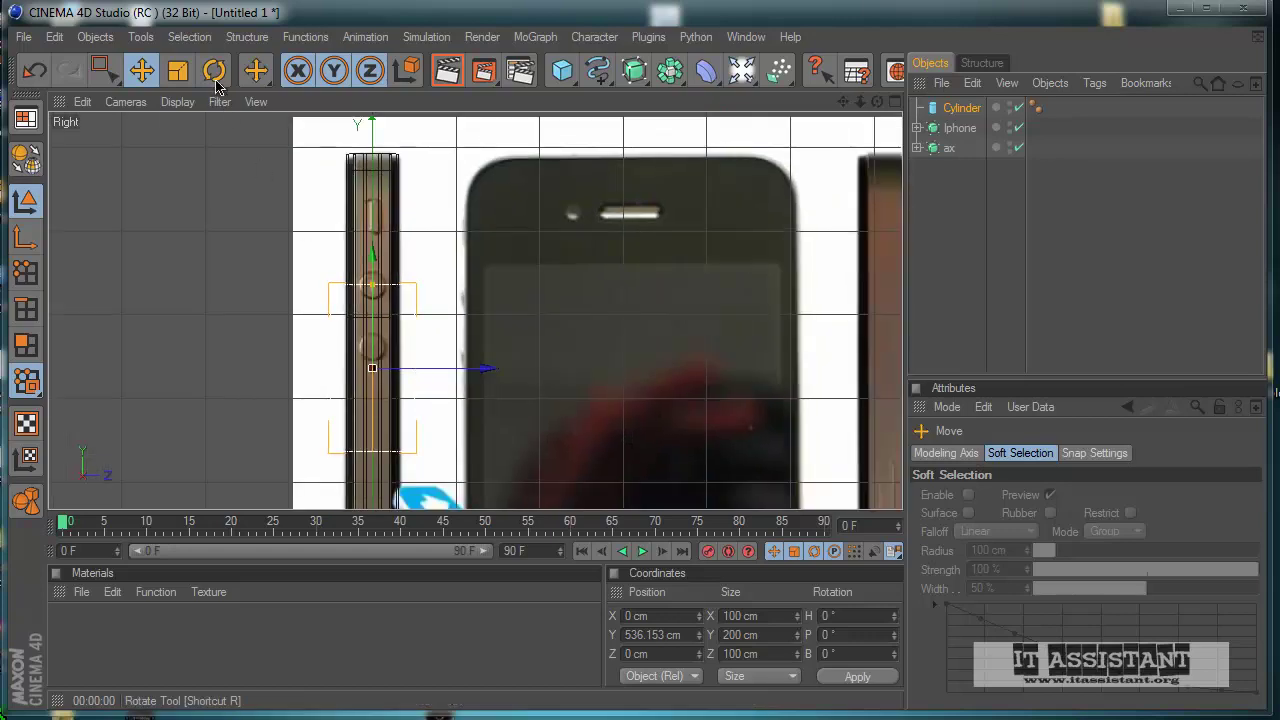
# - Rotate the cylinder to a bank angle of 90° so its round end faces the phone's side
pyautogui.click(214, 72)
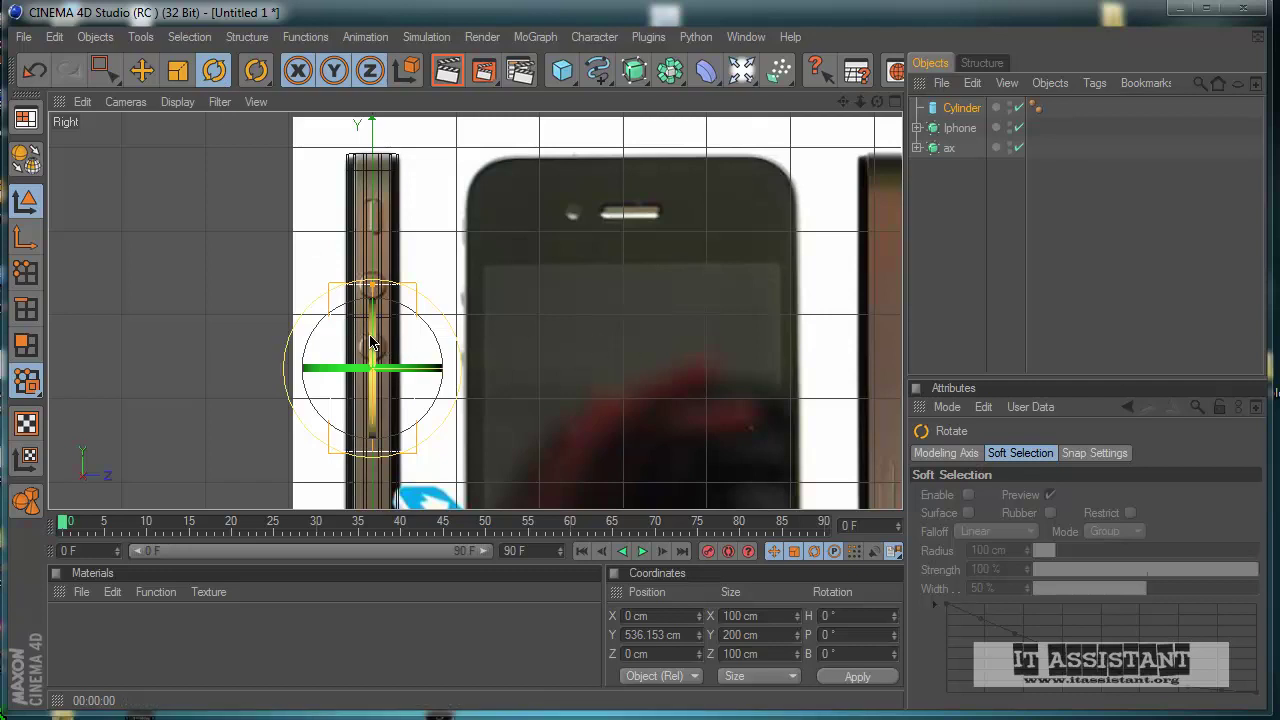
pyautogui.moveTo(370, 343); pyautogui.dragTo(368, 411)
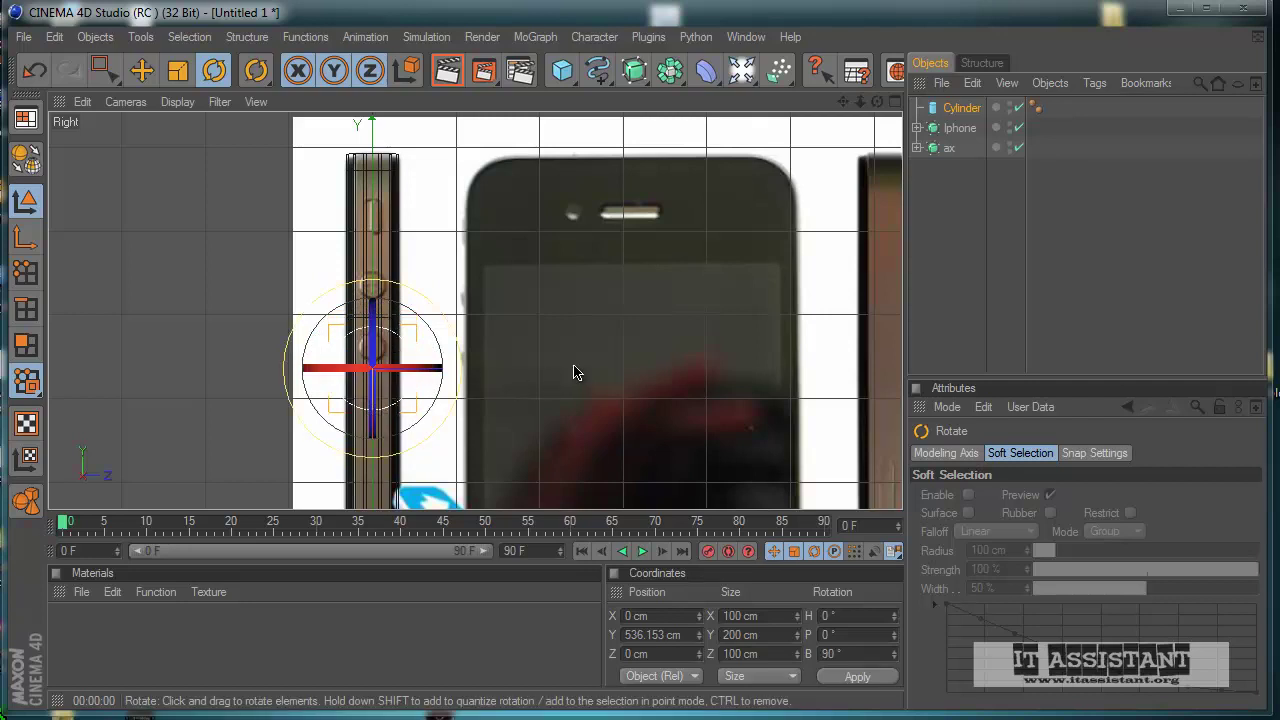
# - Move the cylinder up to Y about 635.7 cm over the upper round volume button and shrink its radius to about 15.1 cm
pyautogui.scroll(3, 574, 371)
pyautogui.click(142, 78)
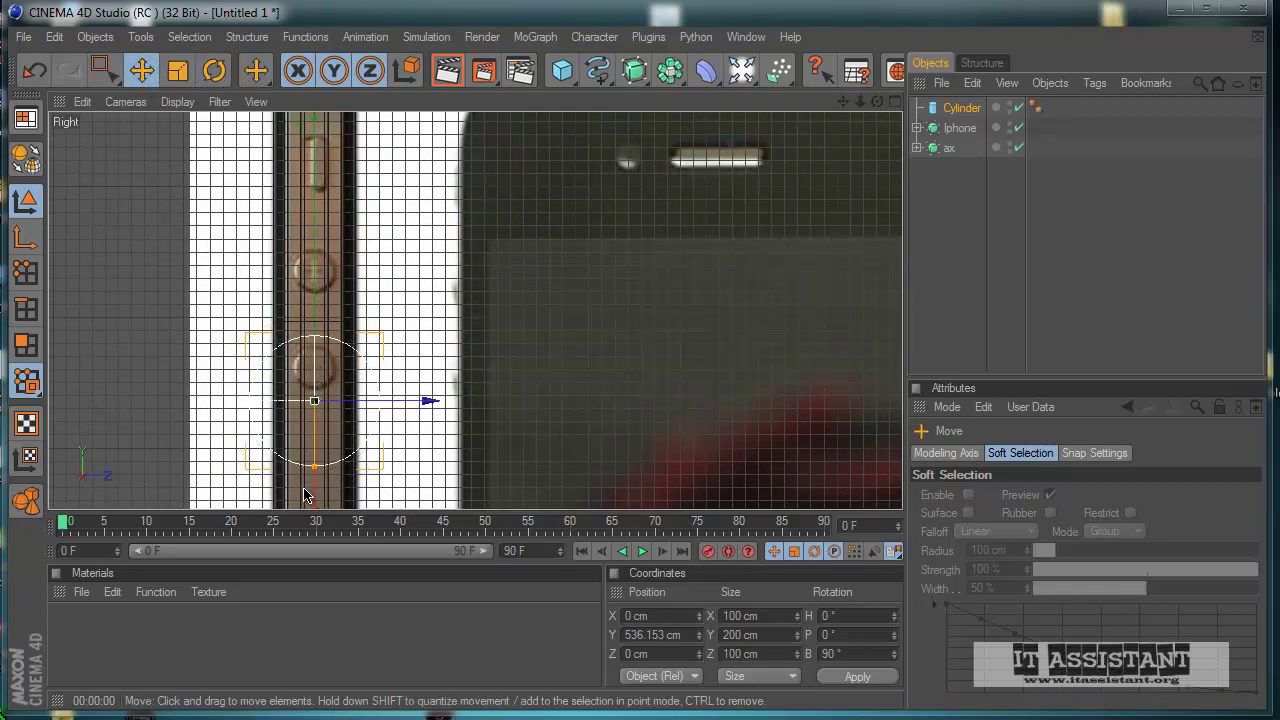
pyautogui.moveTo(305, 495); pyautogui.dragTo(600, 434)
pyautogui.scroll(2, 329, 480)
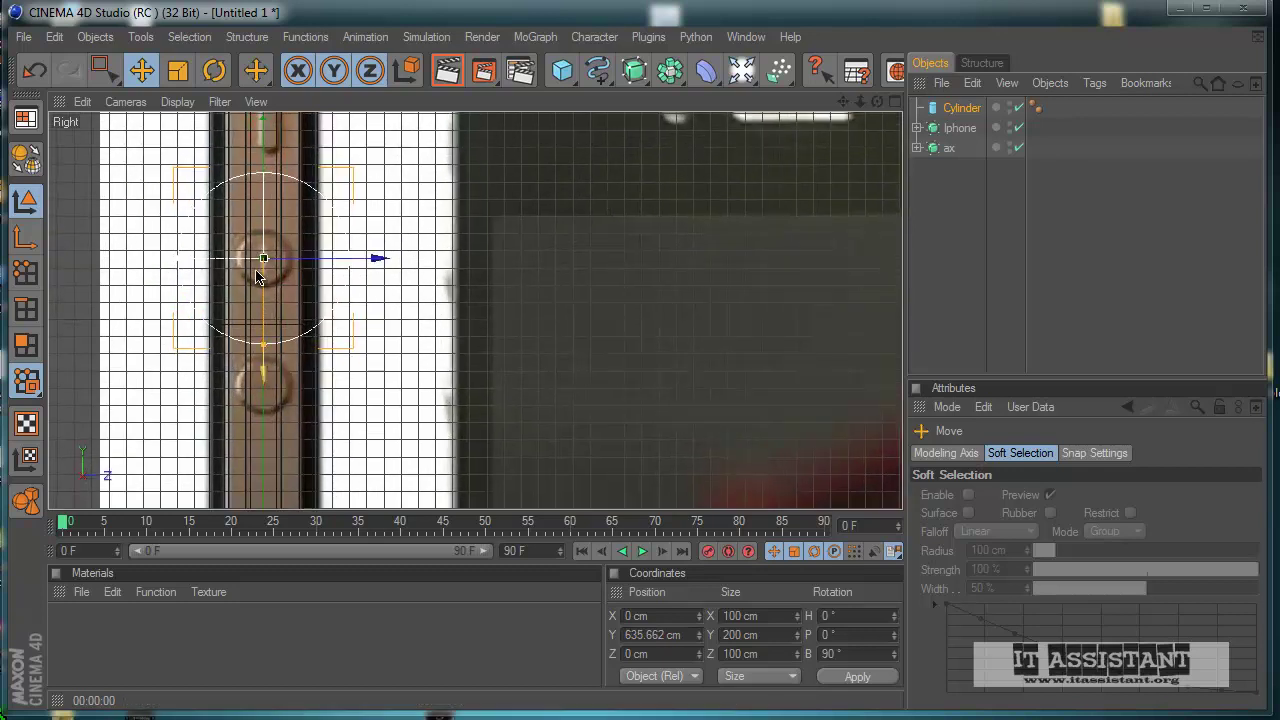
pyautogui.moveTo(264, 344); pyautogui.dragTo(264, 284)
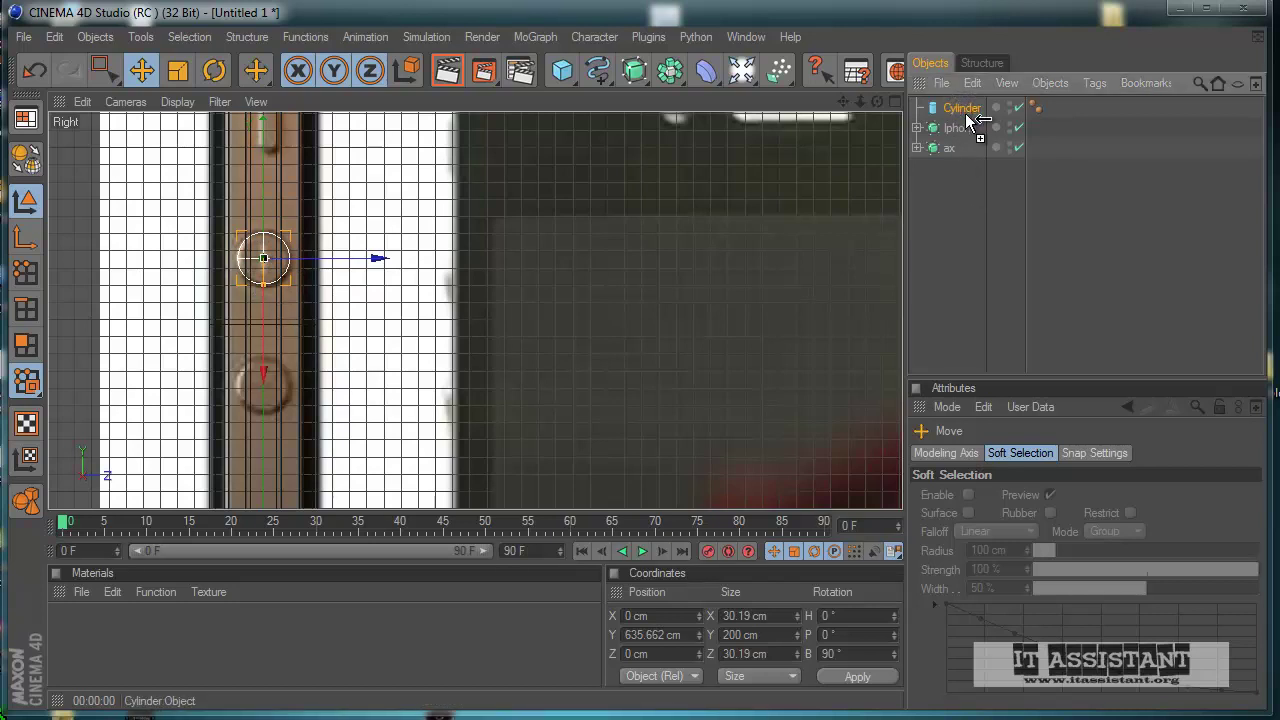
# - Duplicate the button cylinder and move the copy down to Y about 561.8 cm, over the lower round volume button
pyautogui.keyDown('ctrl'); pyautogui.moveTo(966, 115); pyautogui.dragTo(966, 118); pyautogui.keyUp('ctrl')
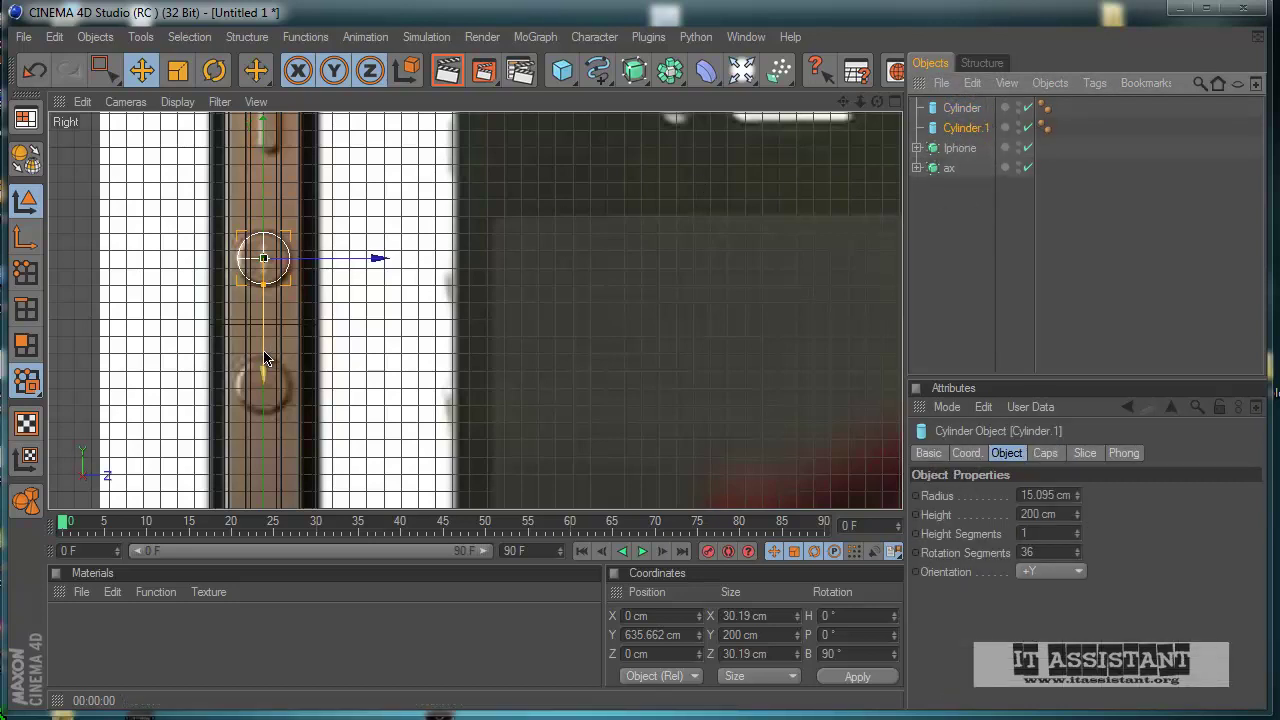
pyautogui.moveTo(264, 390); pyautogui.dragTo(599, 438)
pyautogui.scroll(-3, 463, 318)
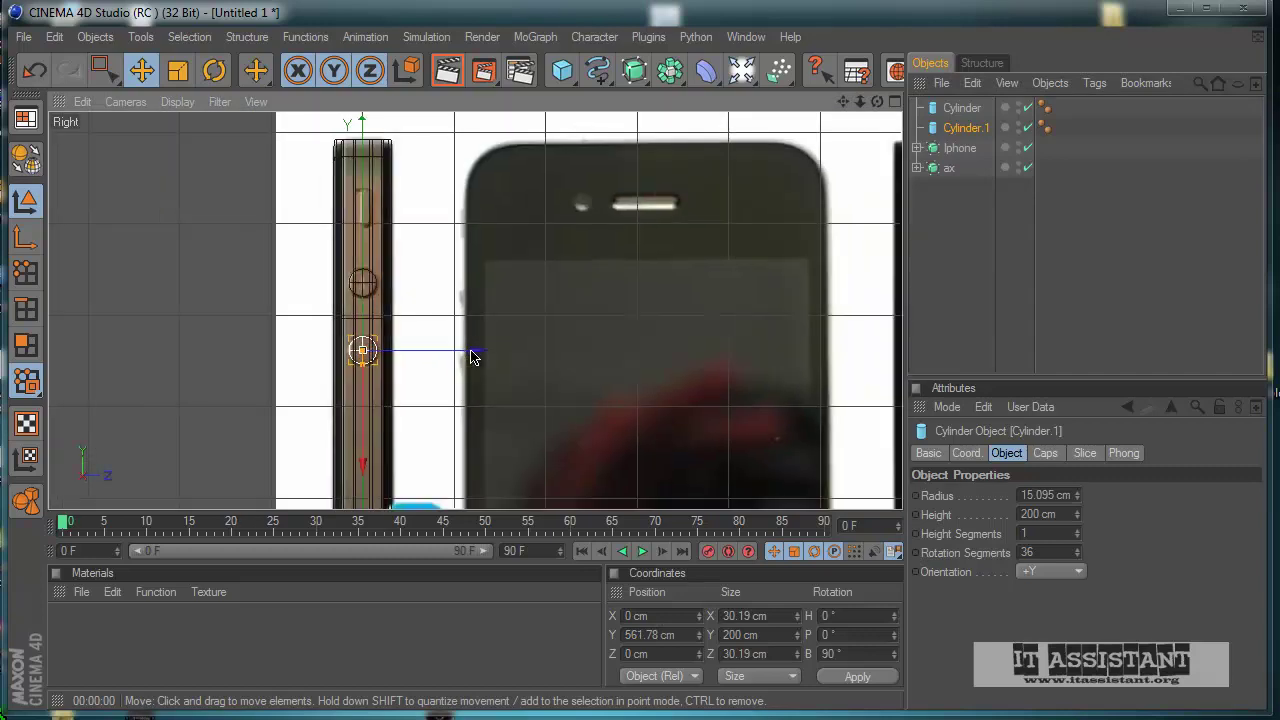
# - Show the phone body and the selected lower button cylinder close up in the Perspective view
pyautogui.middleClick(474, 351)
pyautogui.middleClick(284, 211)
pyautogui.keyDown('alt'); pyautogui.moveTo(249, 345); pyautogui.dragTo(612, 438); pyautogui.keyUp('alt')
pyautogui.scroll(10, 474, 403)
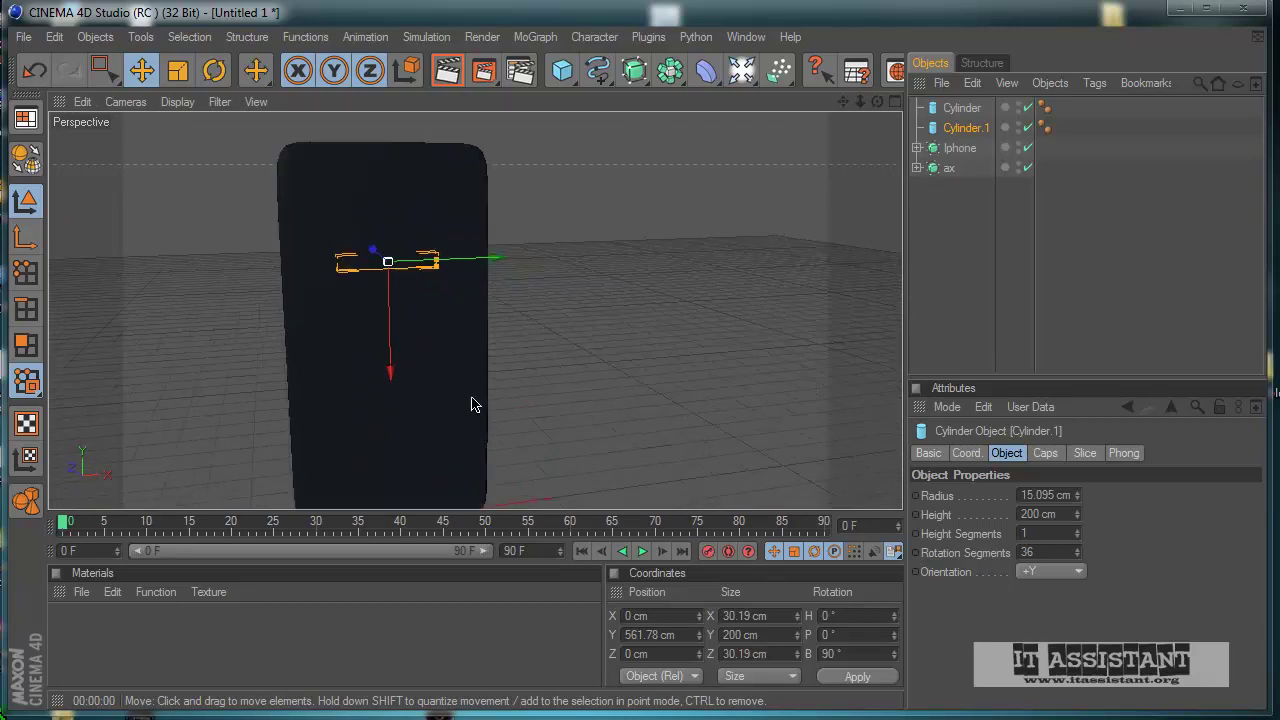
pyautogui.moveTo(399, 212)
pyautogui.mouseDown()
pyautogui.moveTo(586, 437)
pyautogui.moveTo(600, 437)
pyautogui.moveTo(400, 218)
pyautogui.mouseUp()
pyautogui.scroll(-5, 431, 257)
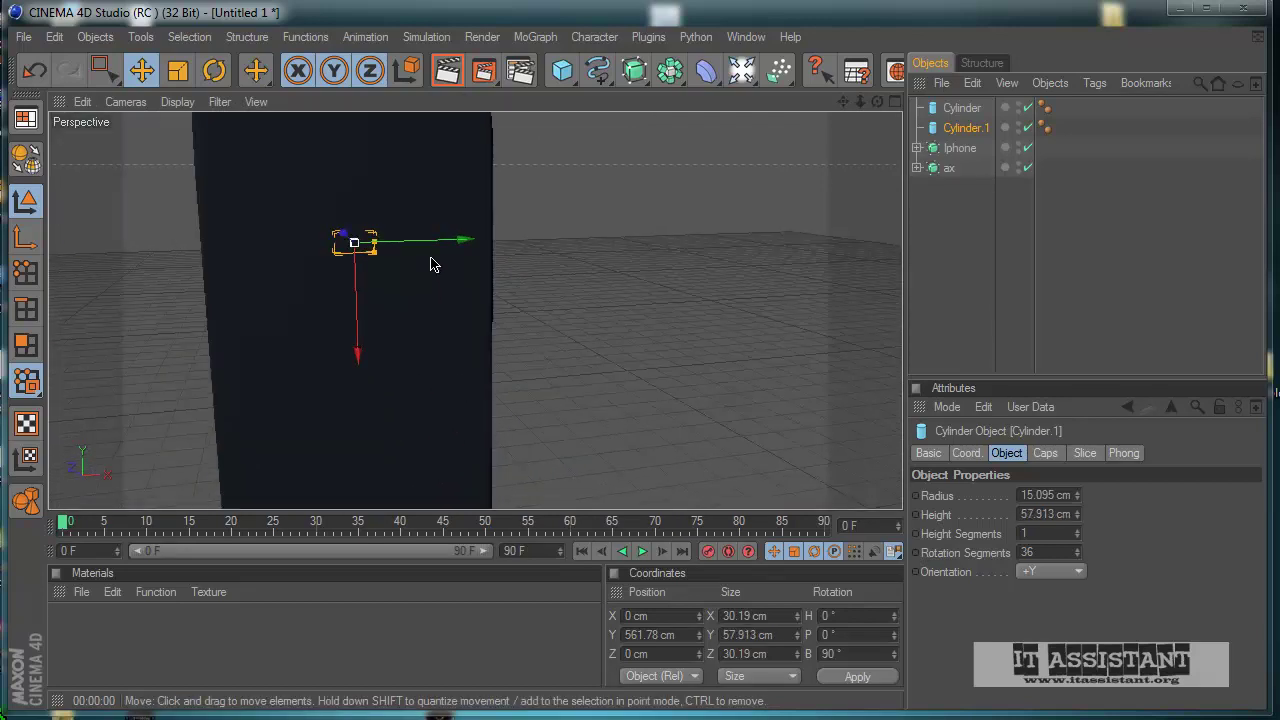
pyautogui.moveTo(463, 251); pyautogui.dragTo(596, 431)
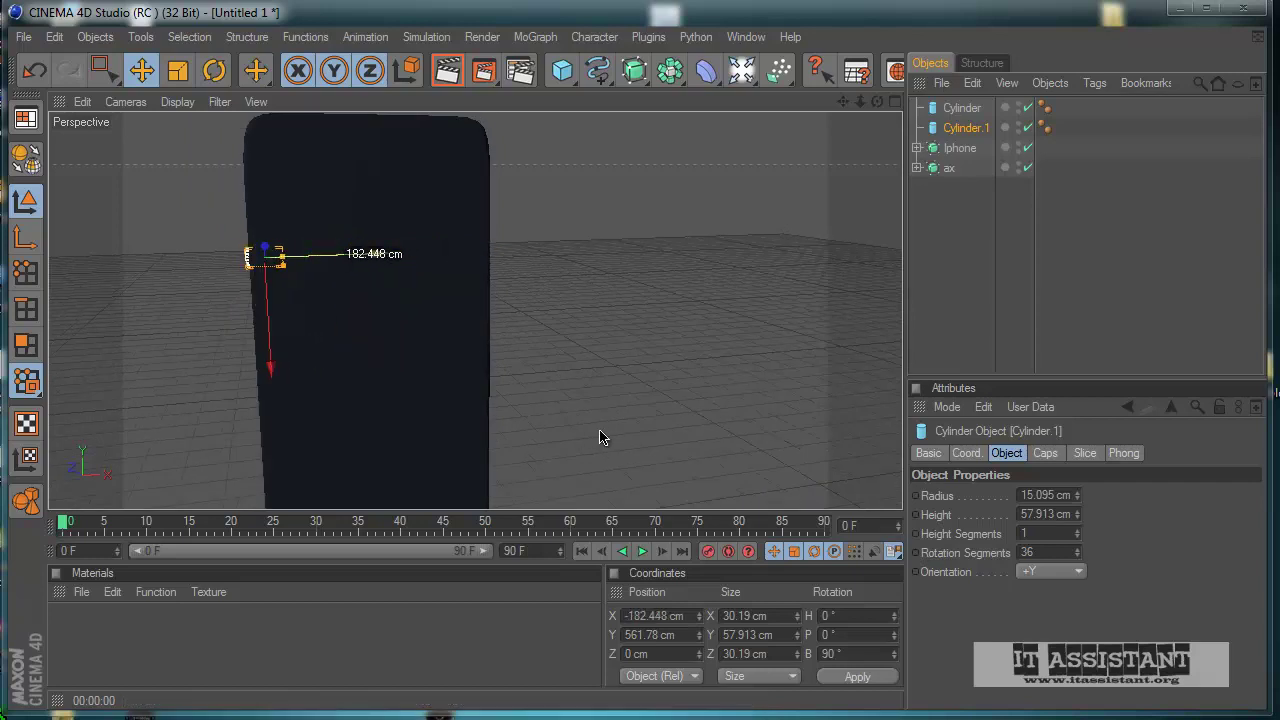
pyautogui.click(35, 71)
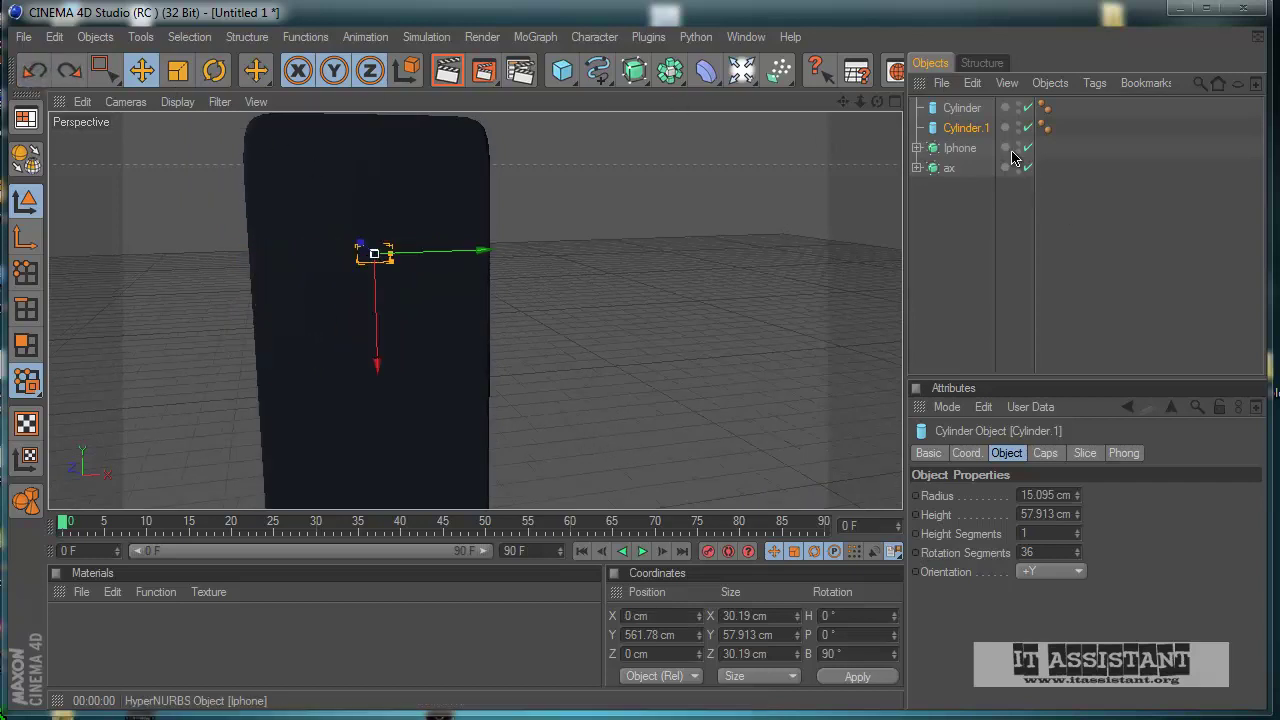
pyautogui.click(36, 69)
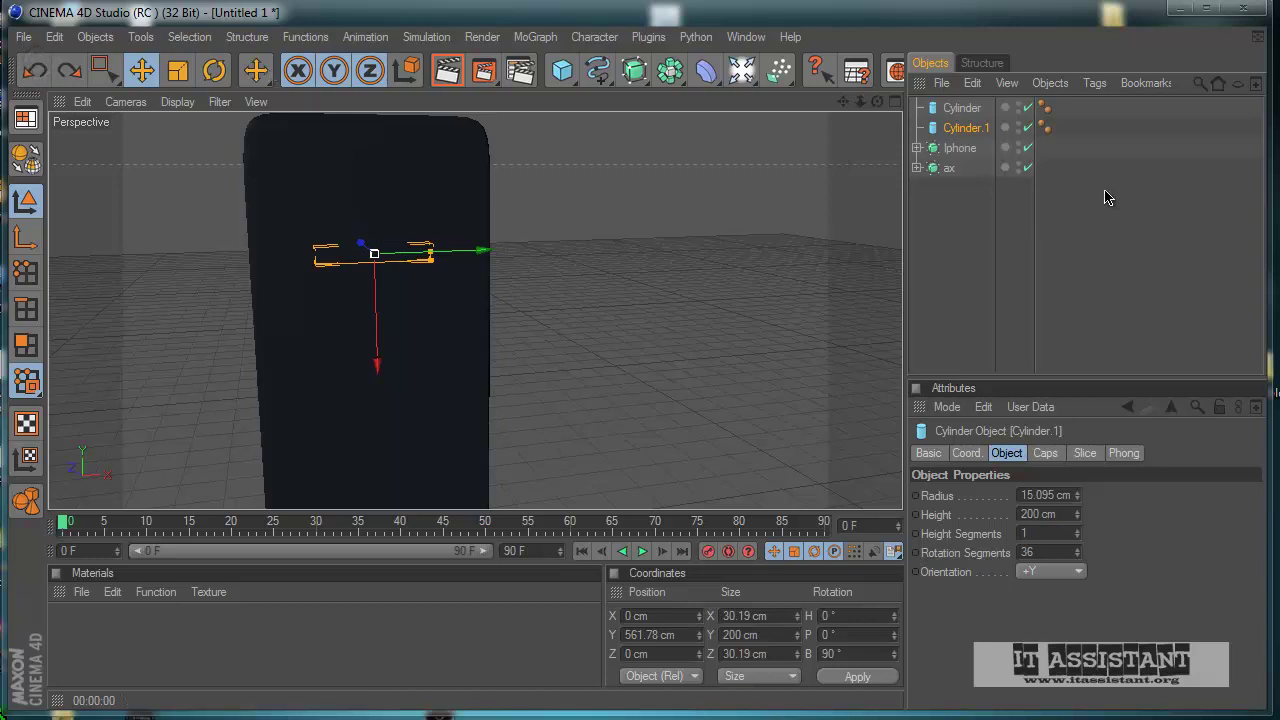
# - Select both button cylinders and move them together to X about -112.8 cm so their ends protrude slightly from the phone's side
pyautogui.keyDown('shift'); pyautogui.click(962, 110); pyautogui.keyUp('shift')
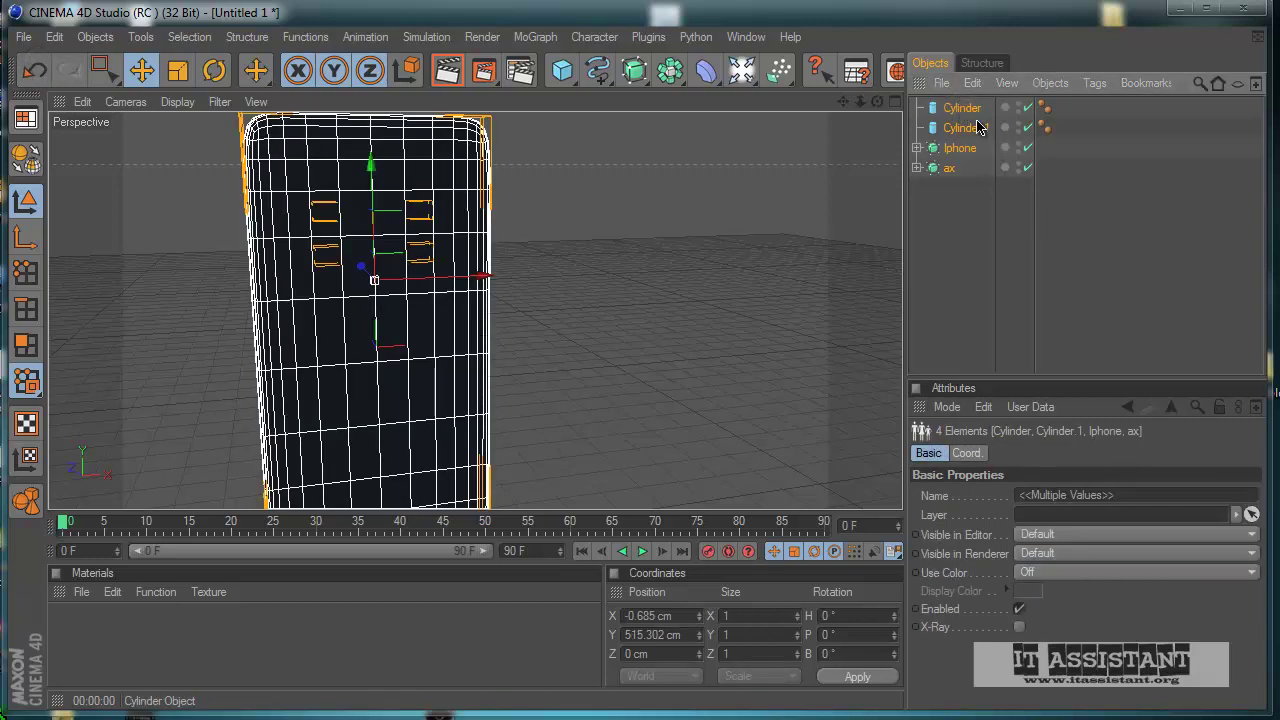
pyautogui.click(1006, 206)
pyautogui.click(965, 128)
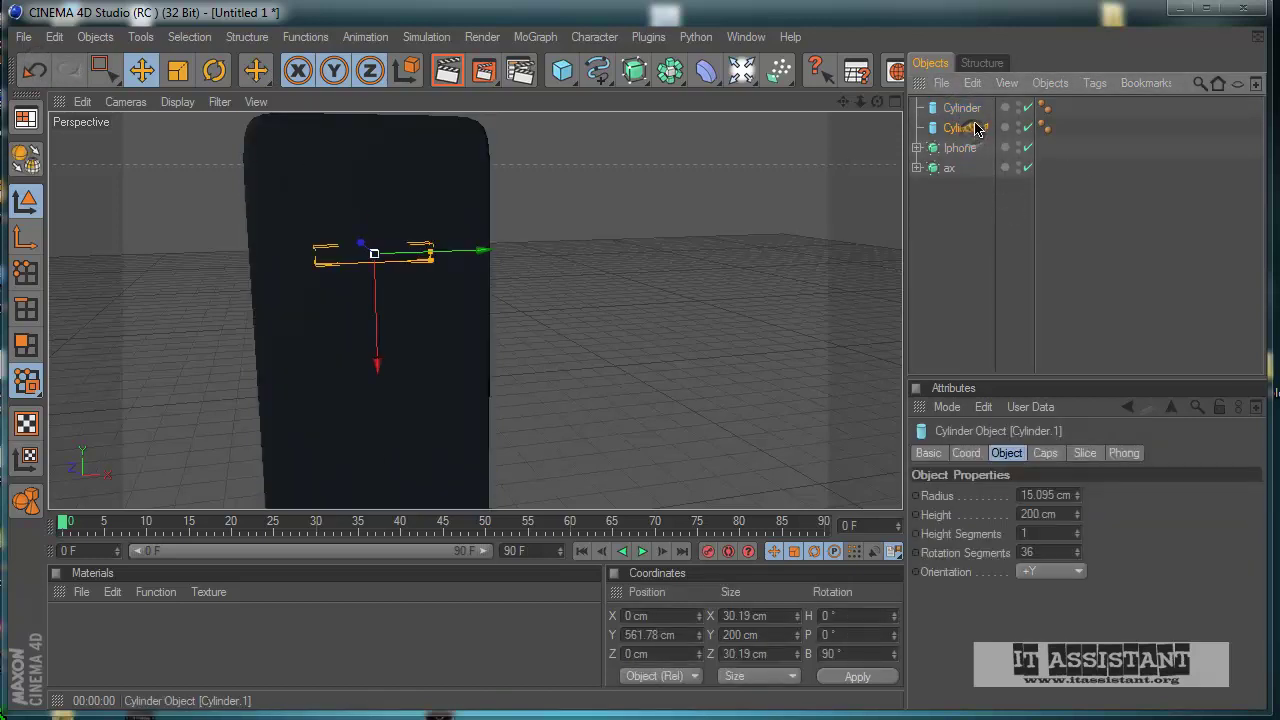
pyautogui.keyDown('ctrl'); pyautogui.click(968, 110); pyautogui.keyUp('ctrl')
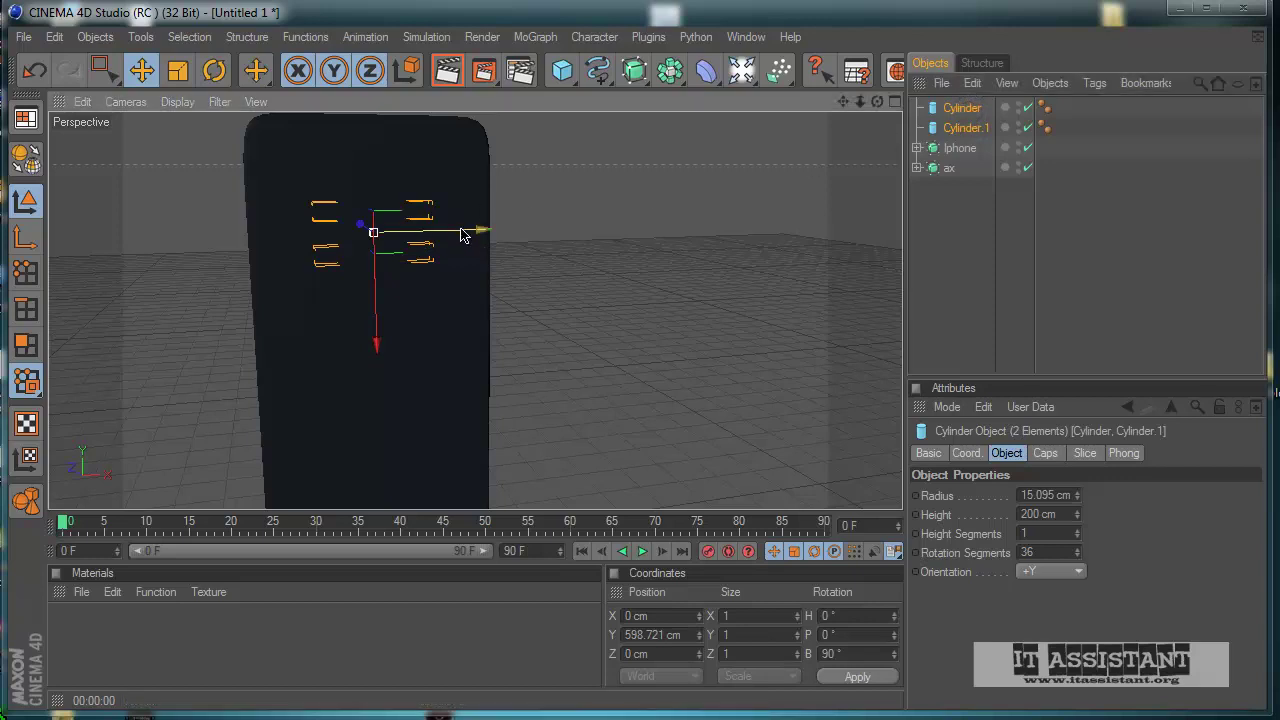
pyautogui.moveTo(434, 237); pyautogui.dragTo(602, 437)
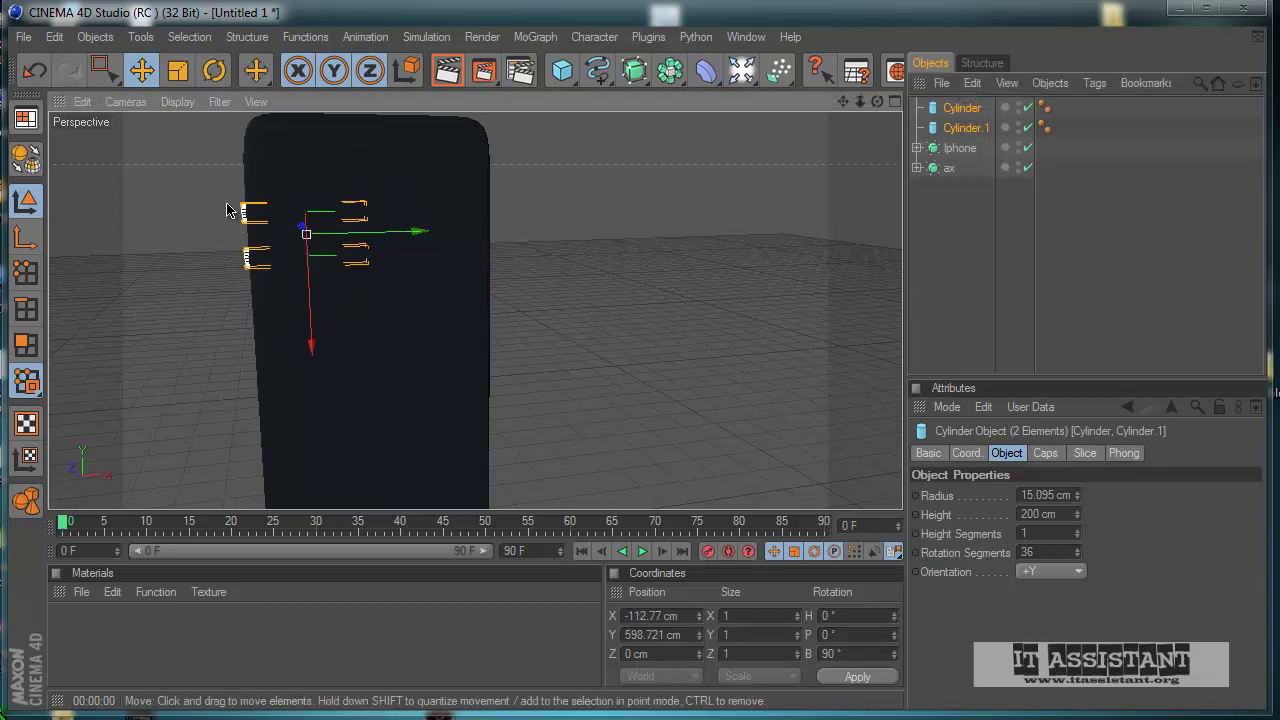
# - Shorten the lower button cylinder to a height of about 43 cm and move it outward to X about -188.7 cm
pyautogui.click(966, 128)
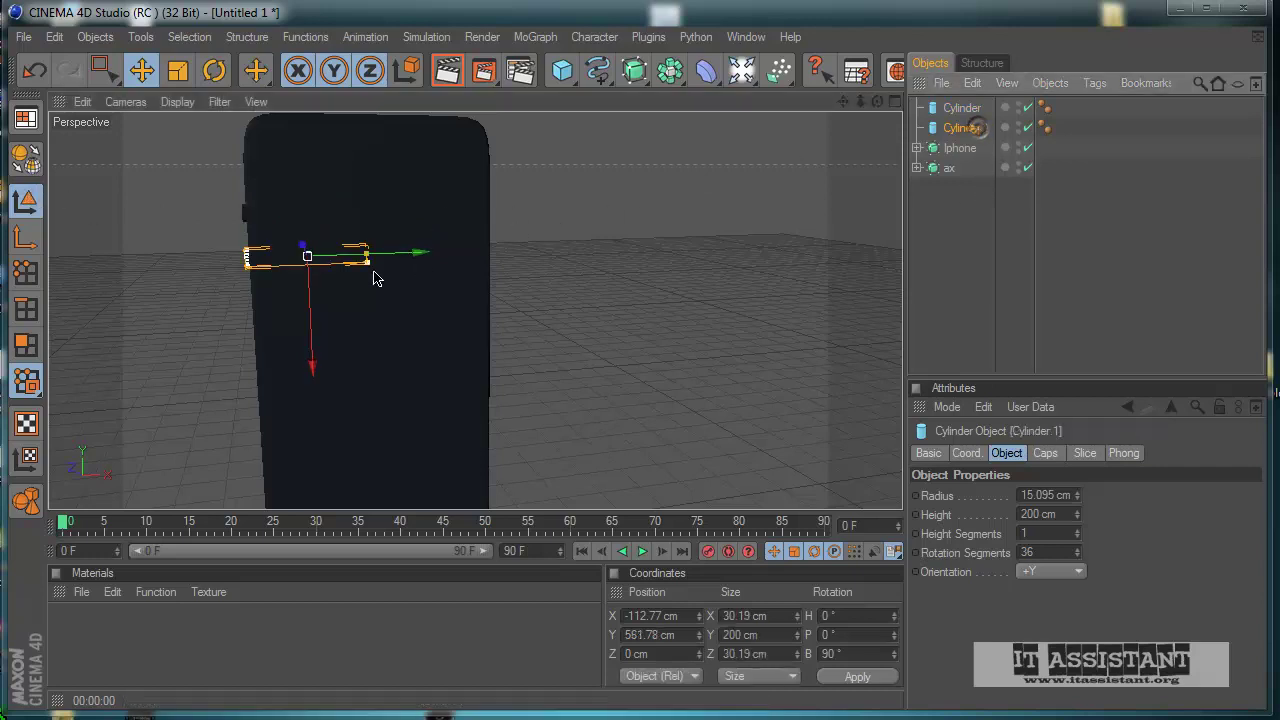
pyautogui.moveTo(366, 262); pyautogui.dragTo(600, 437)
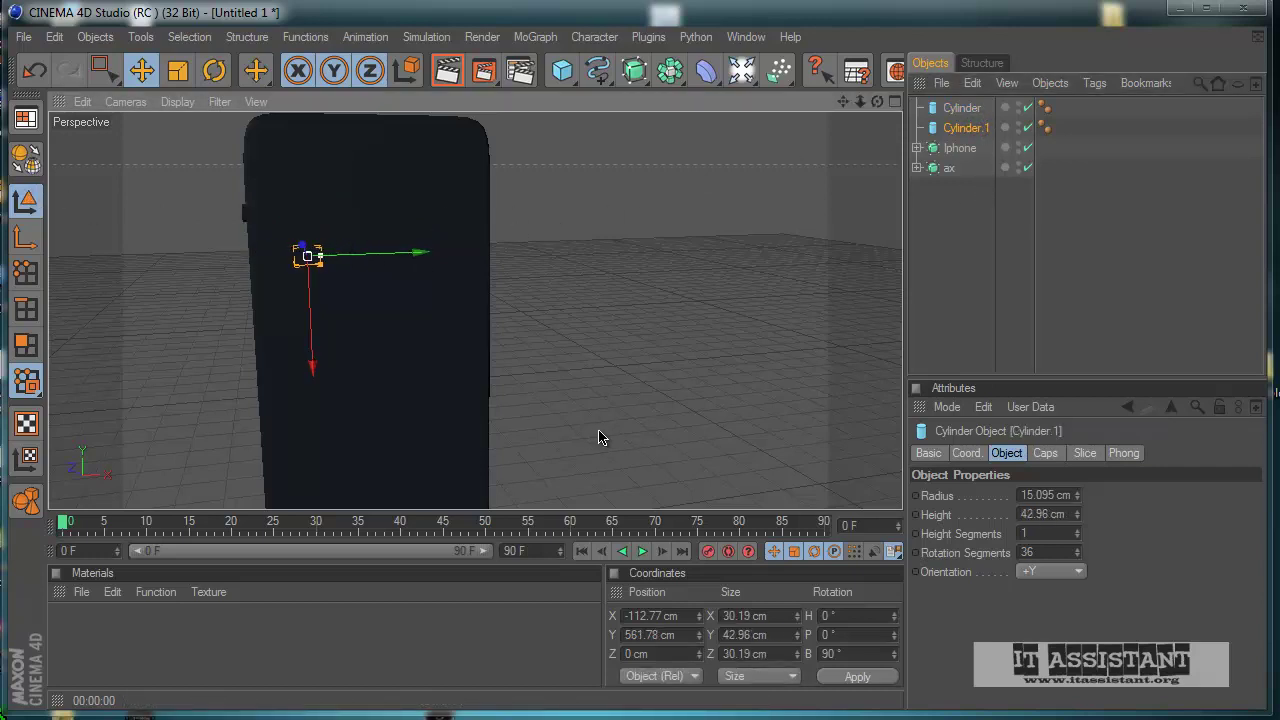
pyautogui.moveTo(370, 261); pyautogui.dragTo(600, 437)
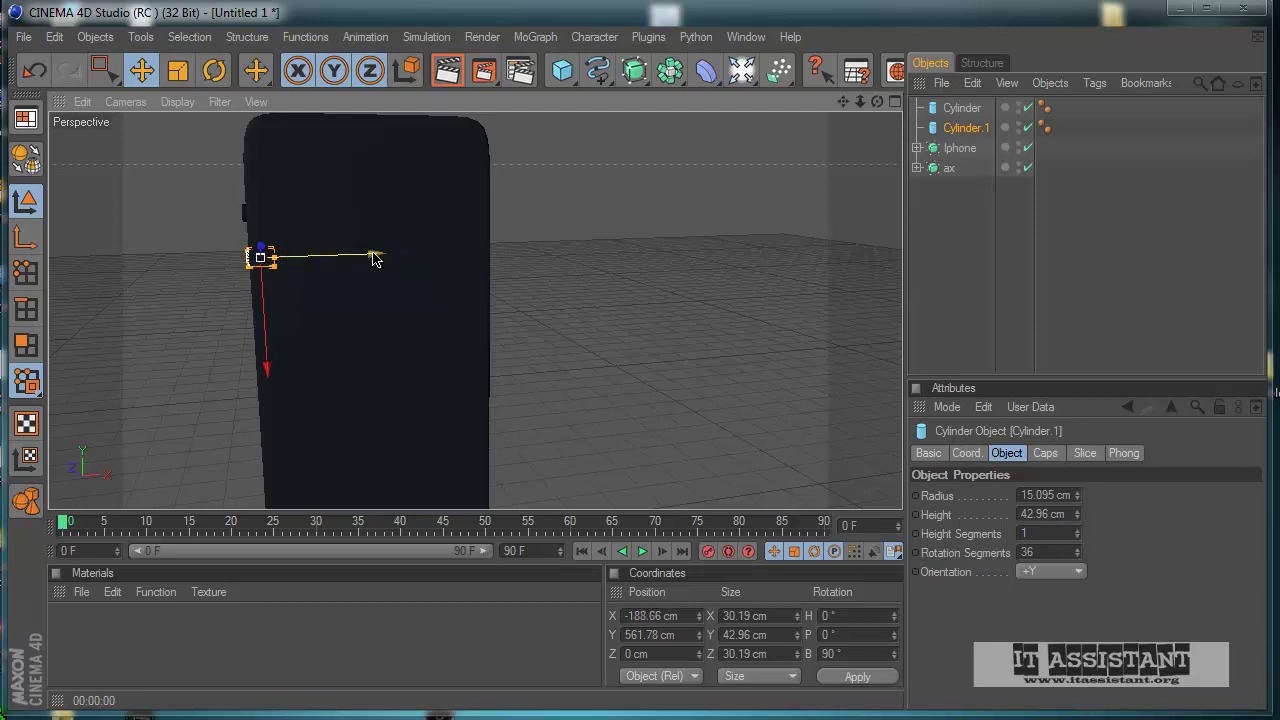
# - Shorten the upper button cylinder to a height of about 57 cm, move it outward to X about -181.3 cm, and deselect it
pyautogui.click(962, 108)
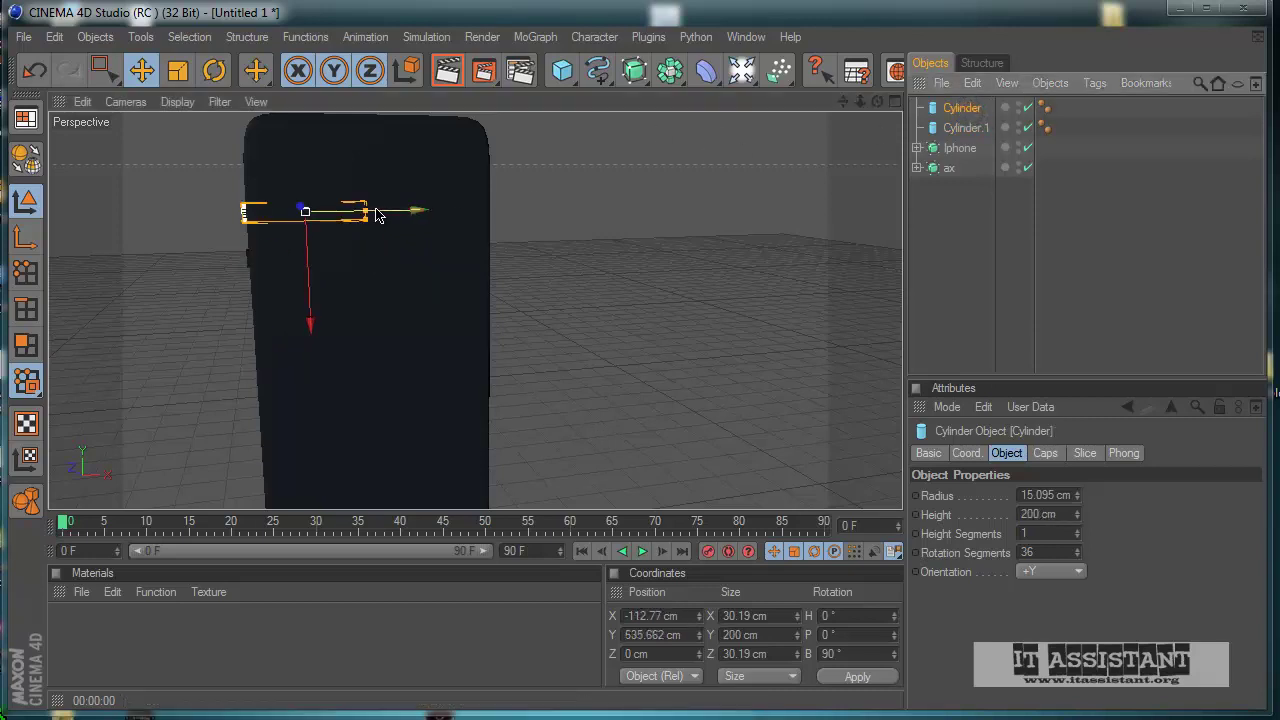
pyautogui.moveTo(366, 218); pyautogui.dragTo(598, 437)
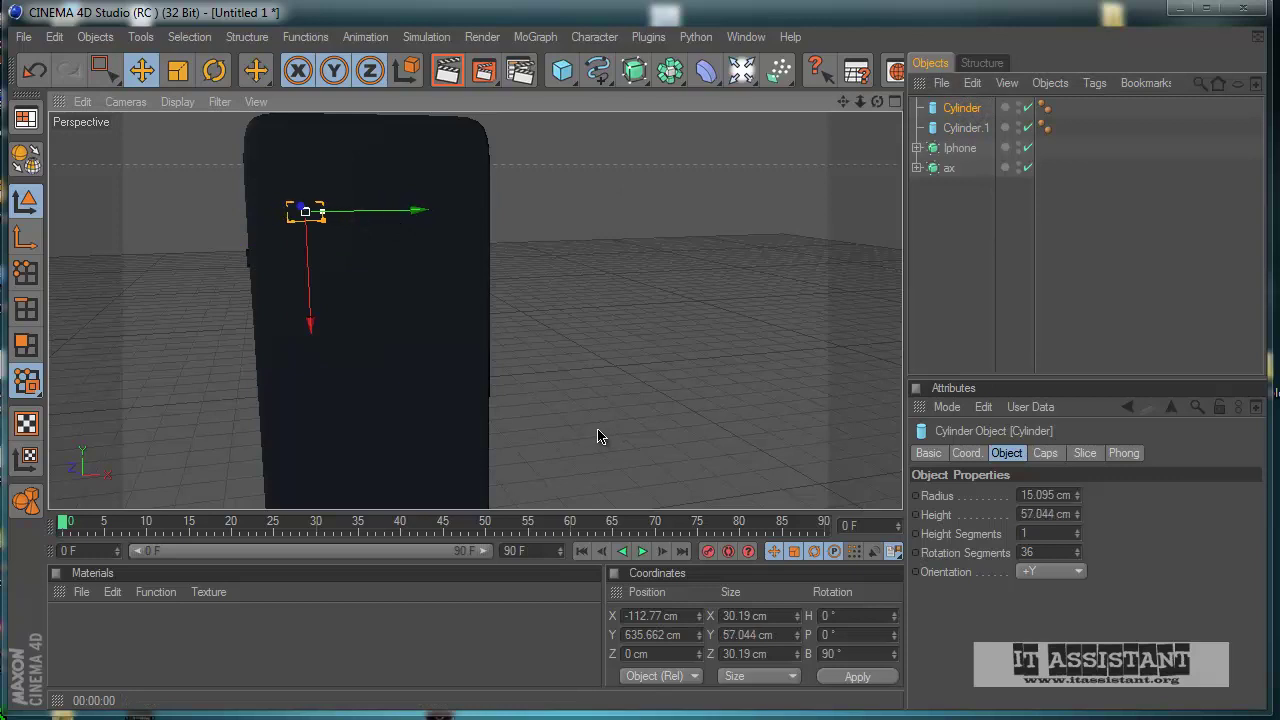
pyautogui.moveTo(398, 213); pyautogui.dragTo(600, 437)
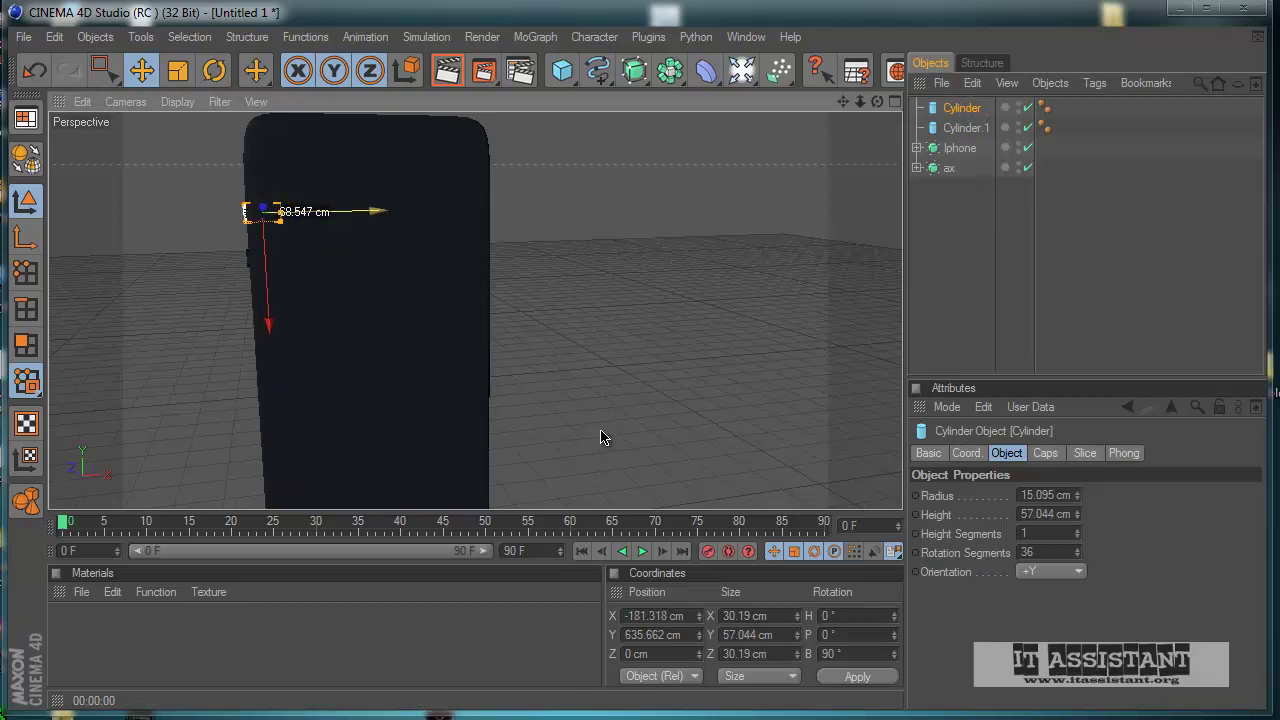
pyautogui.click(941, 258)
# - Examine the two side buttons and the phone's upper part against the blueprint in the Front view, and return to Perspective
pyautogui.scroll(-2, 706, 320)
pyautogui.keyDown('alt'); pyautogui.moveTo(700, 315); pyautogui.dragTo(601, 431); pyautogui.keyUp('alt')
pyautogui.middleClick(701, 313)
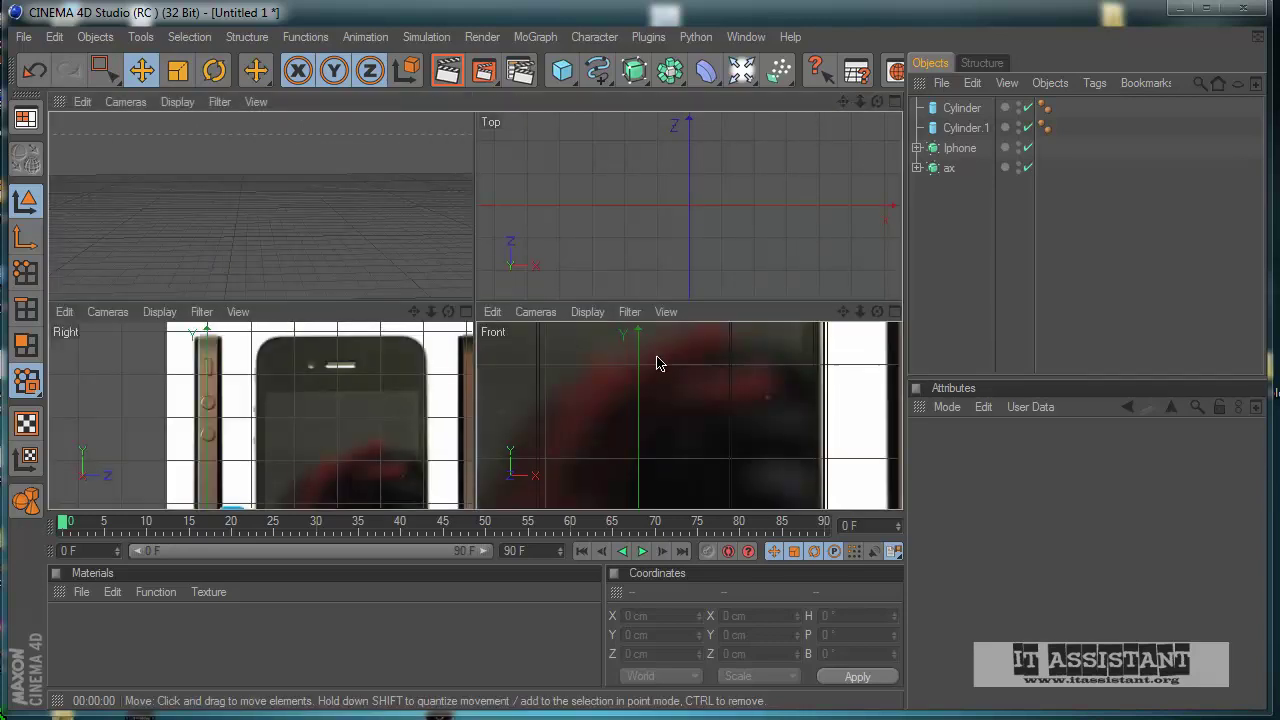
pyautogui.middleClick(658, 363)
pyautogui.scroll(-3, 665, 360)
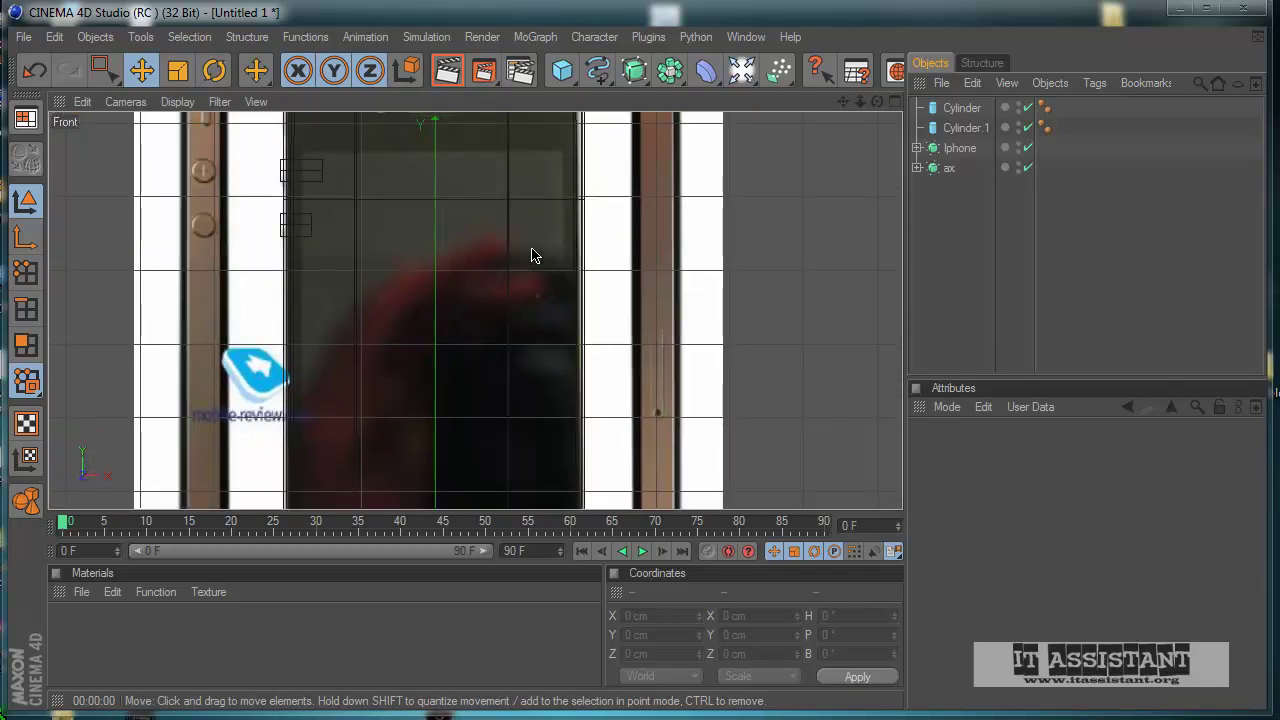
pyautogui.keyDown('alt'); pyautogui.moveTo(614, 357); pyautogui.dragTo(679, 444, button='middle'); pyautogui.keyUp('alt')
pyautogui.scroll(3, 491, 271)
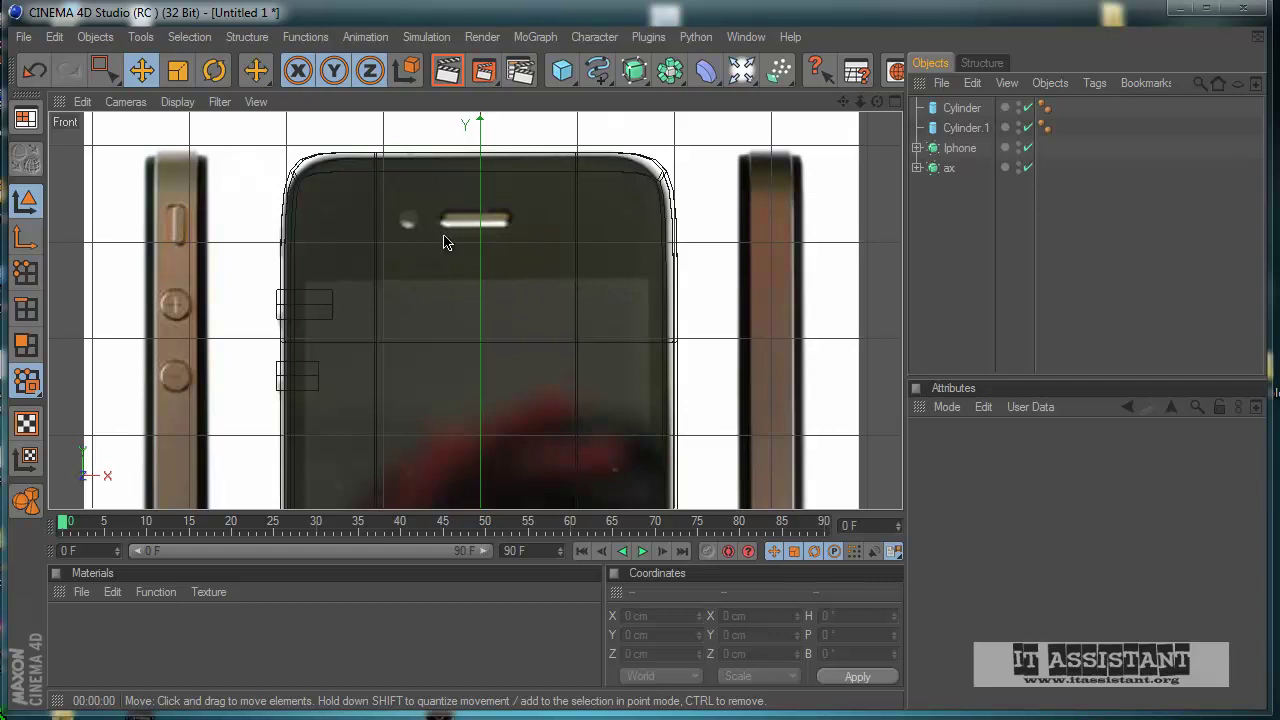
pyautogui.middleClick(540, 315)
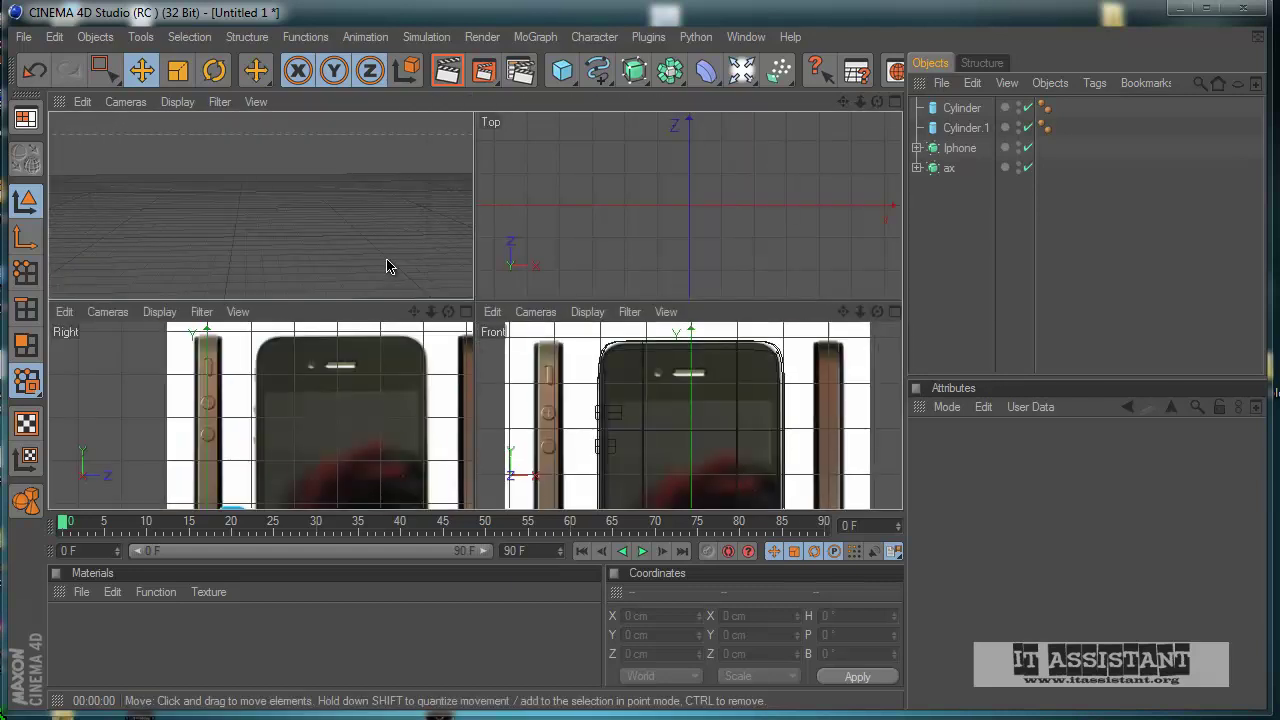
pyautogui.middleClick(390, 264)
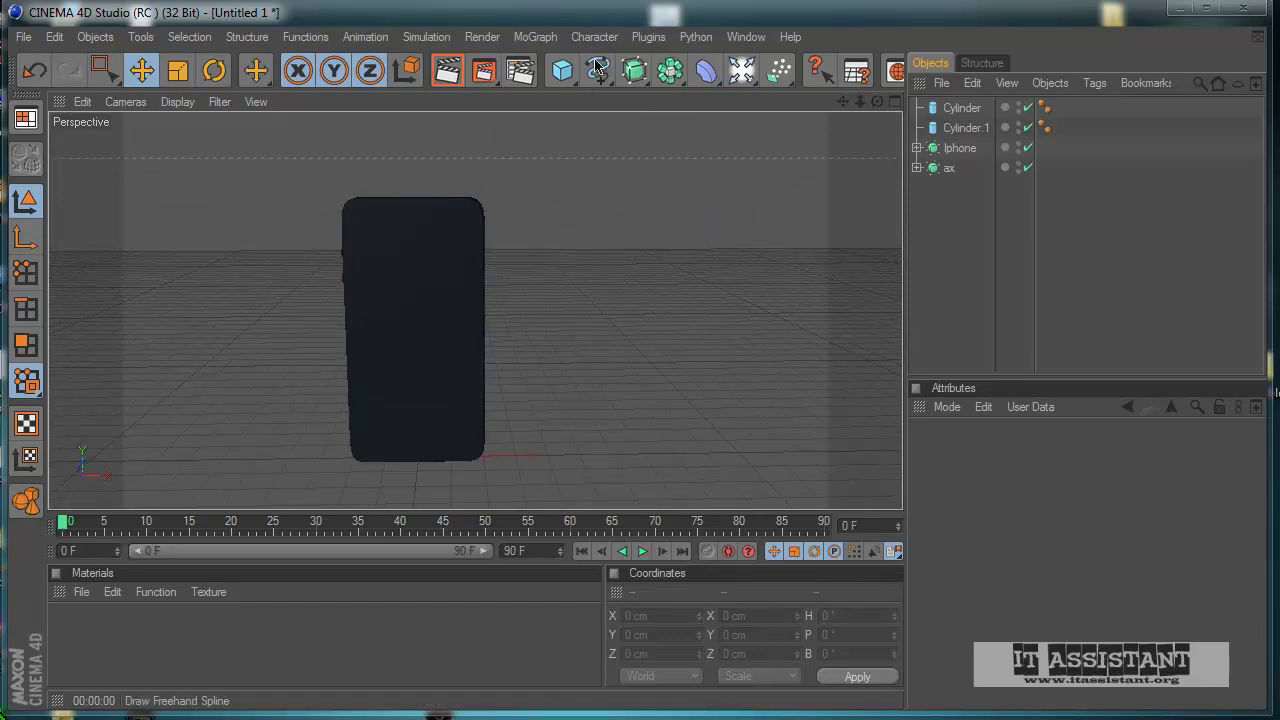
# - Add a Cube primitive and, in the Front view, move it up to Y about 697.1 cm near the earpiece slot
pyautogui.click(563, 70)
pyautogui.middleClick(580, 297)
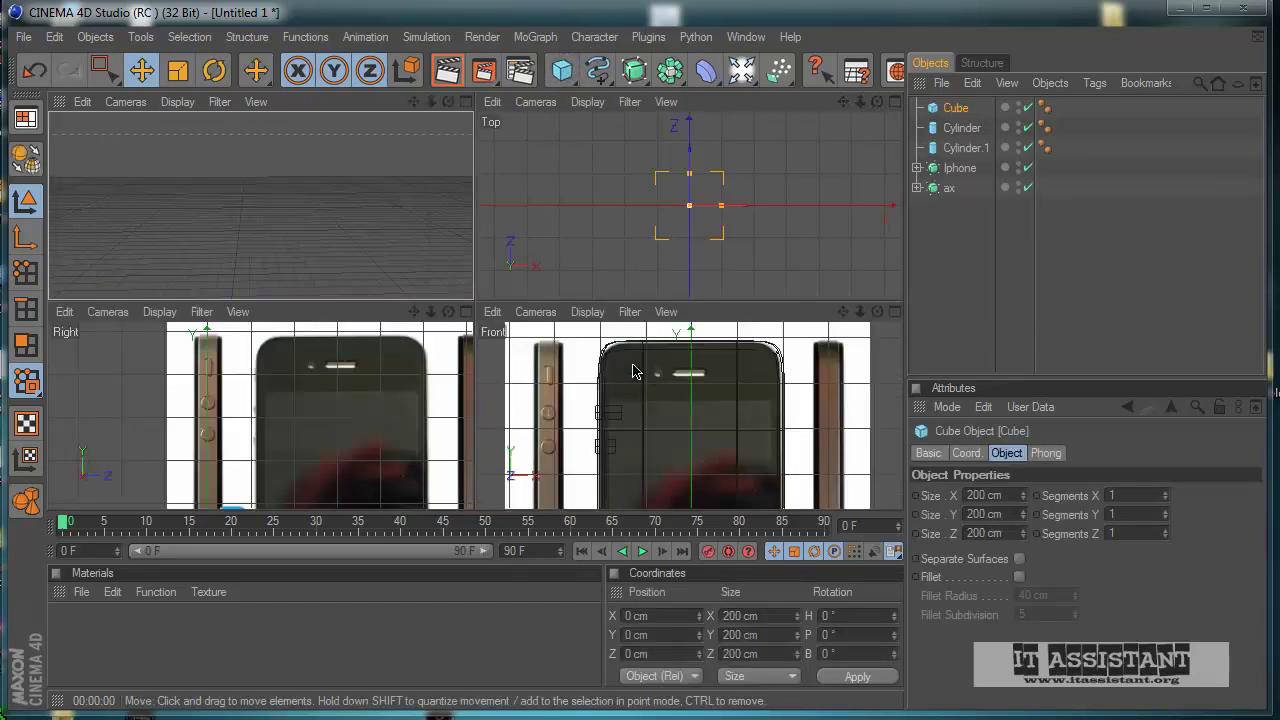
pyautogui.middleClick(634, 370)
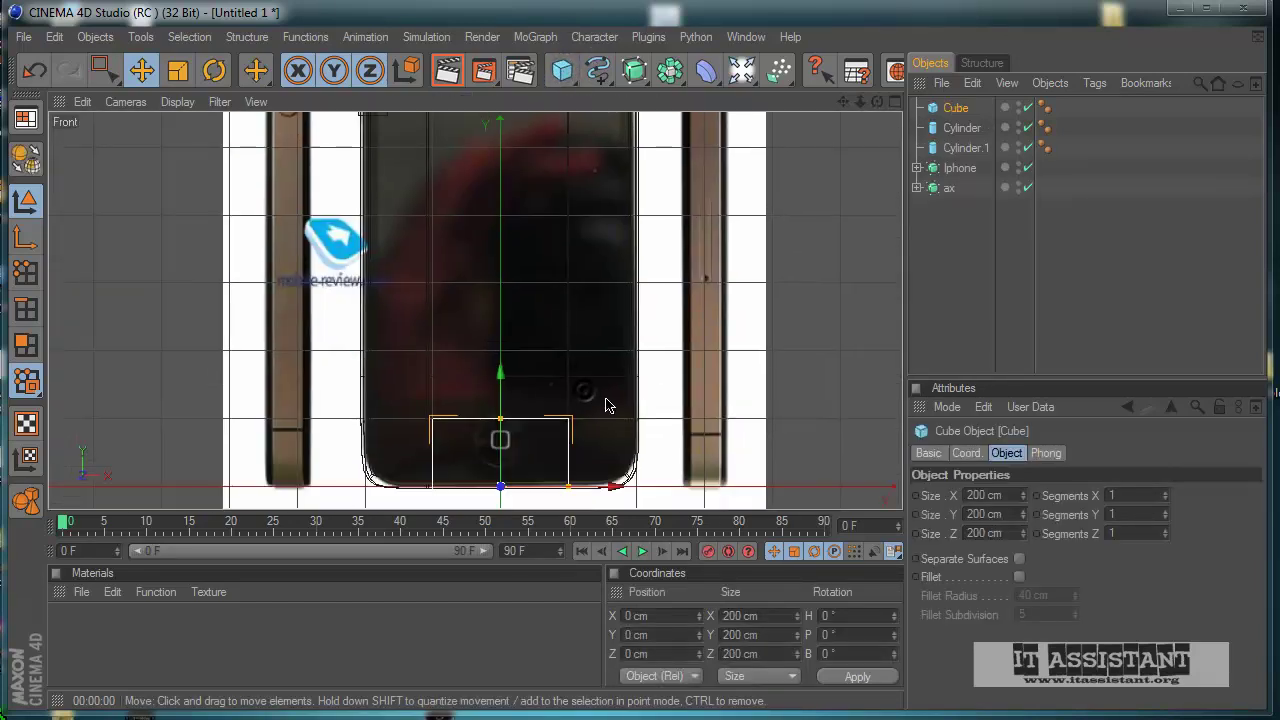
pyautogui.moveTo(505, 402); pyautogui.dragTo(521, 386)
pyautogui.keyDown('alt'); pyautogui.moveTo(521, 386); pyautogui.dragTo(600, 440, button='middle'); pyautogui.keyUp('alt')
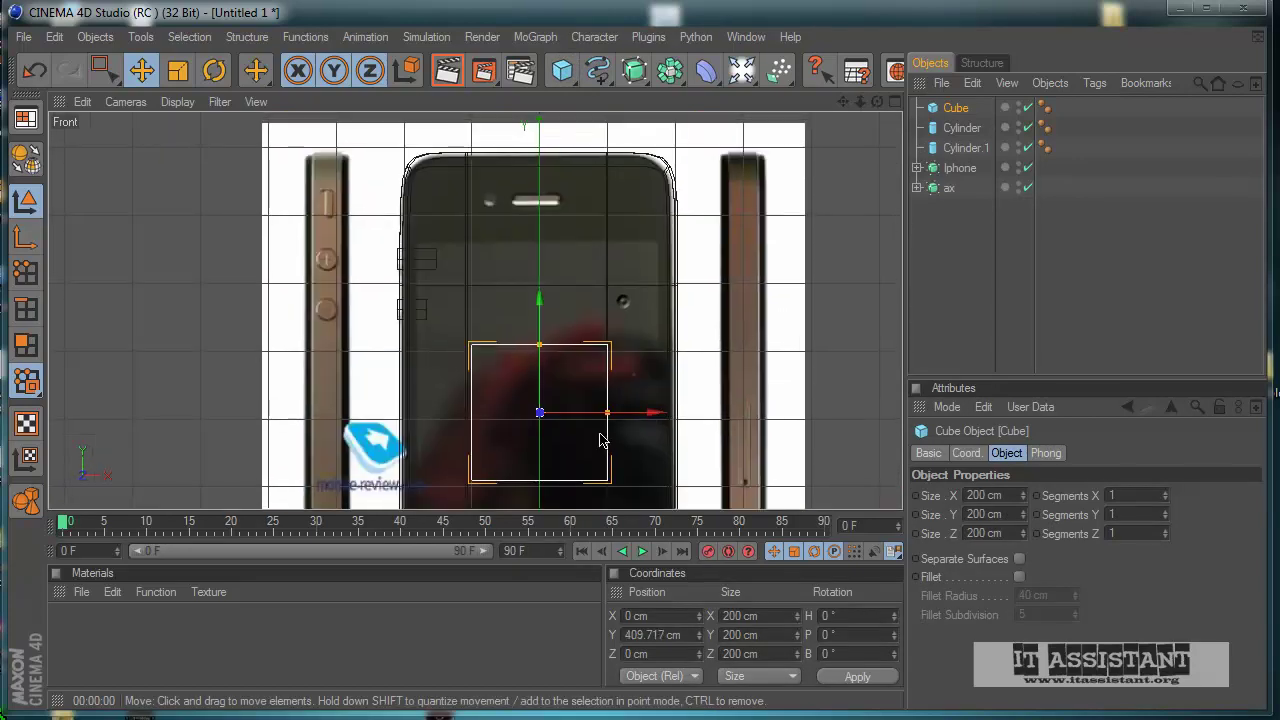
pyautogui.moveTo(545, 315); pyautogui.dragTo(545, 120)
pyautogui.scroll(2, 574, 332)
pyautogui.scroll(3, 574, 332)
pyautogui.keyDown('alt'); pyautogui.moveTo(682, 232); pyautogui.dragTo(600, 455, button='middle'); pyautogui.keyUp('alt')
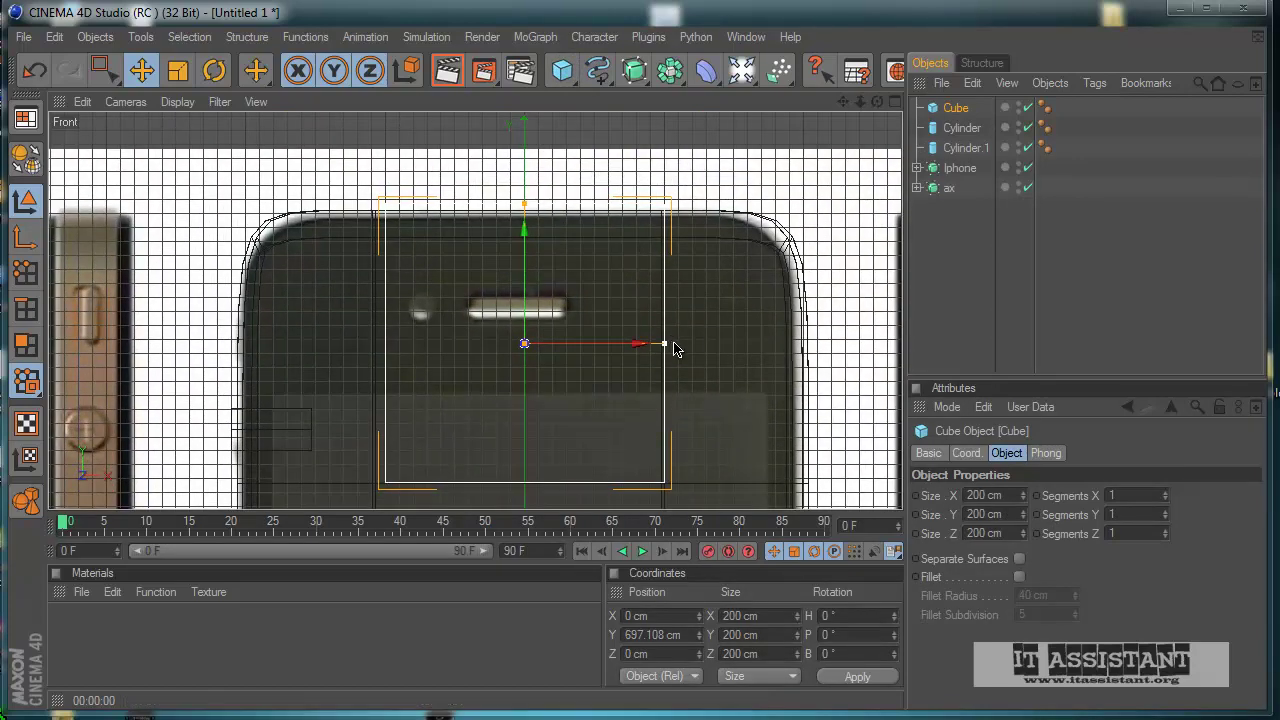
# - Resize the cube to about 73.8 cm wide and 19.4 cm high and move it to X about -4.3 cm, Y about 722.9 cm over the earpiece slot
pyautogui.moveTo(665, 347); pyautogui.dragTo(600, 437)
pyautogui.moveTo(522, 203); pyautogui.dragTo(600, 434)
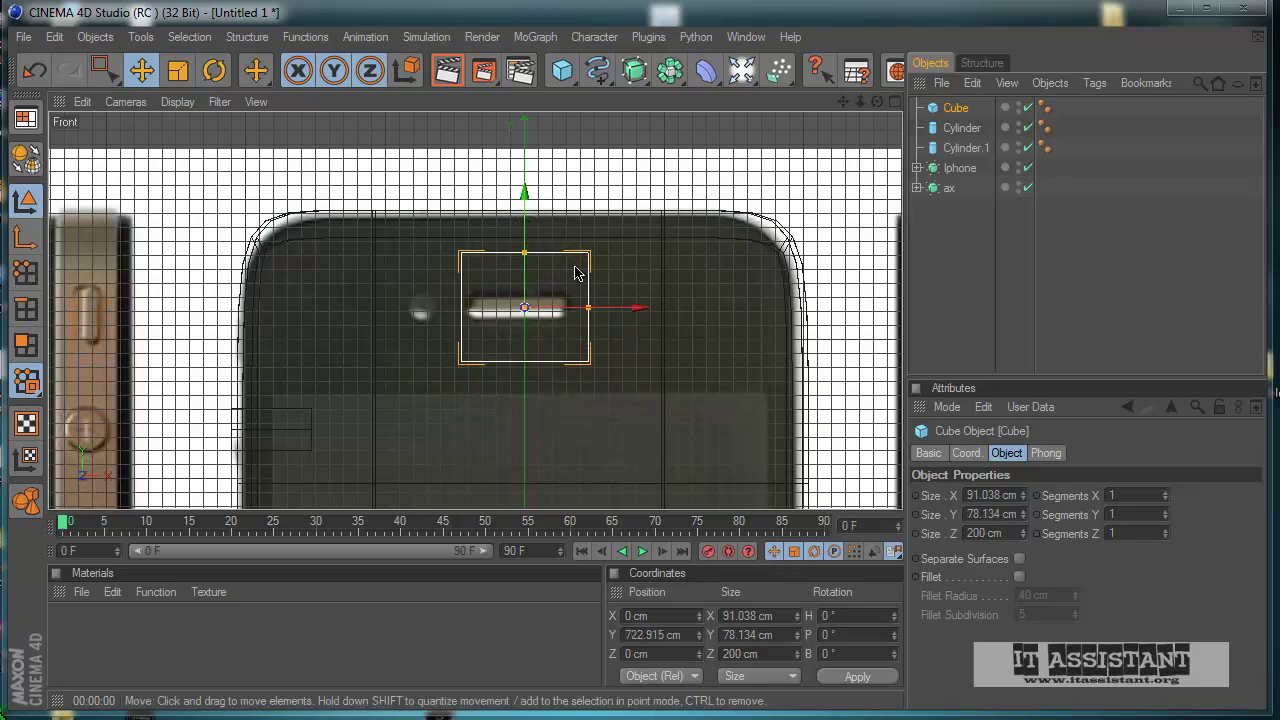
pyautogui.moveTo(590, 309); pyautogui.dragTo(596, 437)
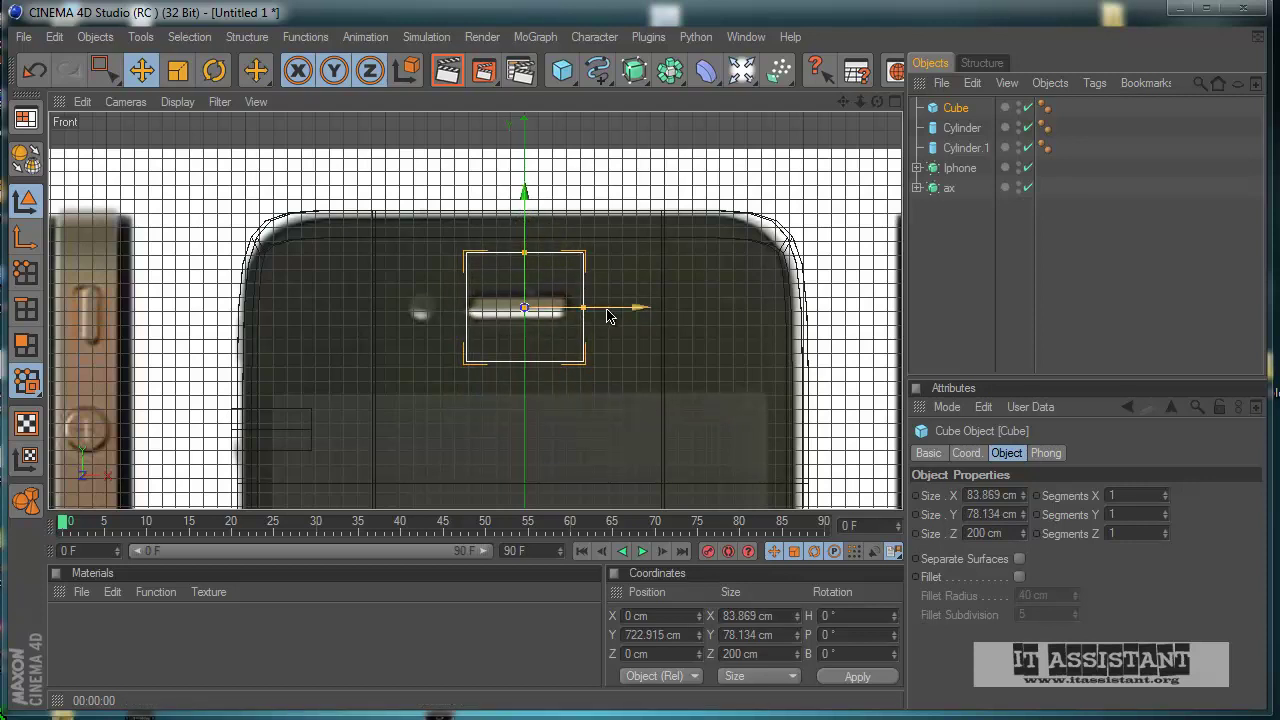
pyautogui.moveTo(609, 316); pyautogui.dragTo(600, 437)
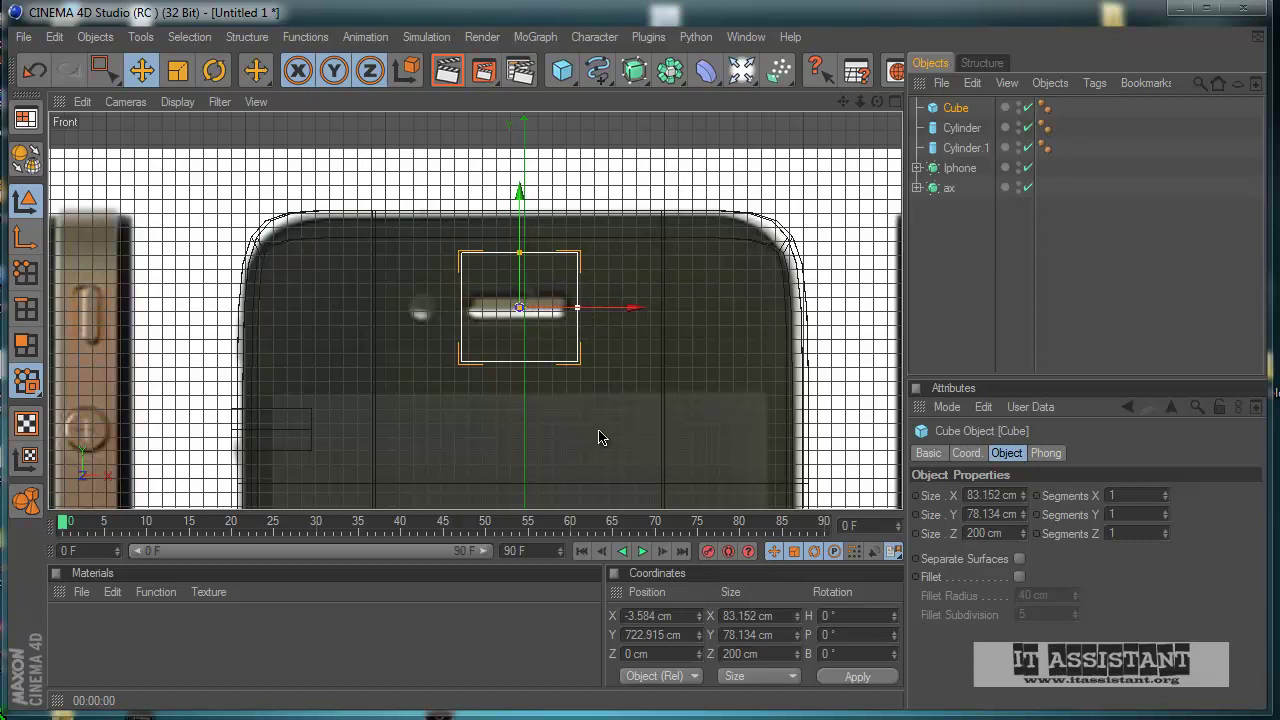
pyautogui.moveTo(577, 307); pyautogui.dragTo(600, 437)
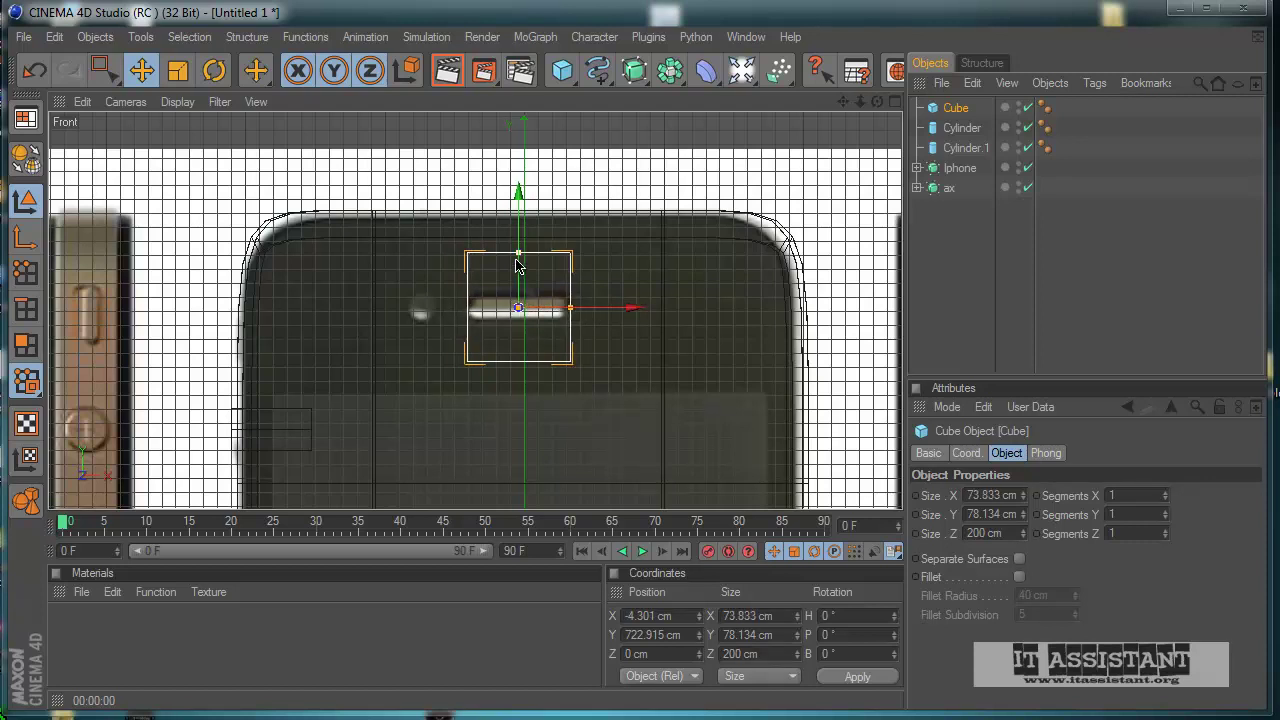
pyautogui.moveTo(517, 260); pyautogui.dragTo(598, 441)
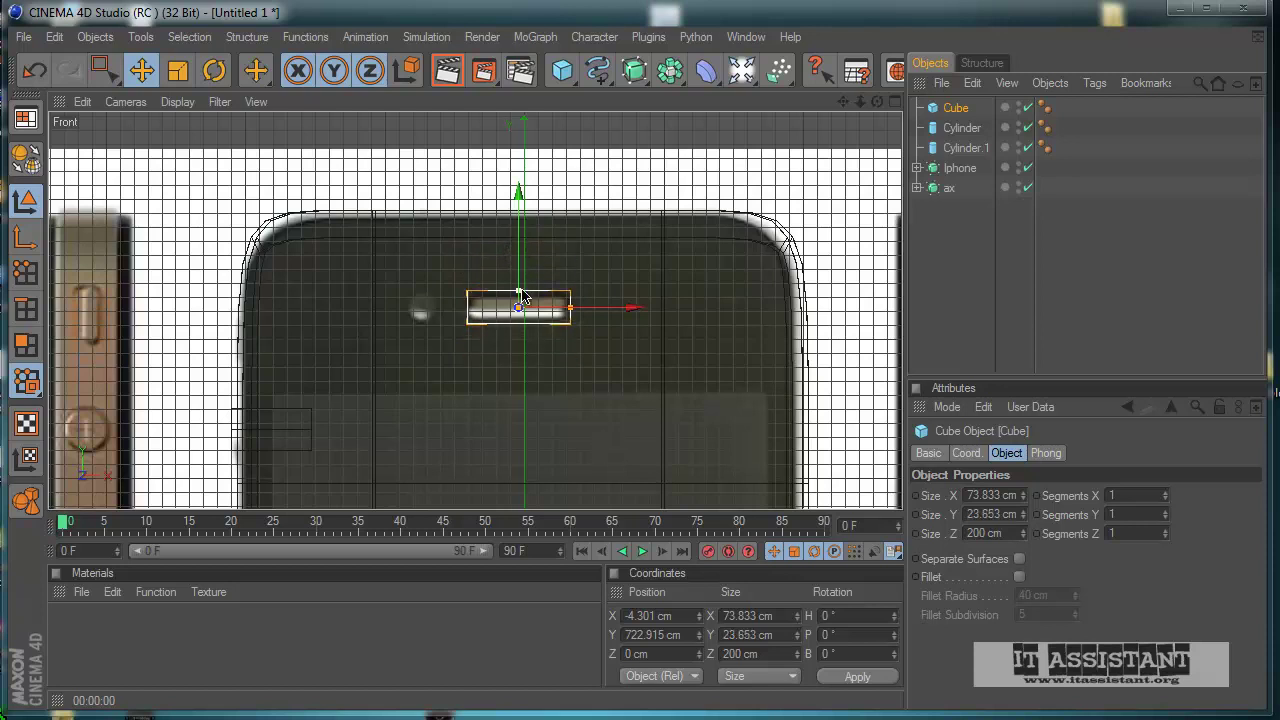
pyautogui.moveTo(520, 291); pyautogui.dragTo(519, 293)
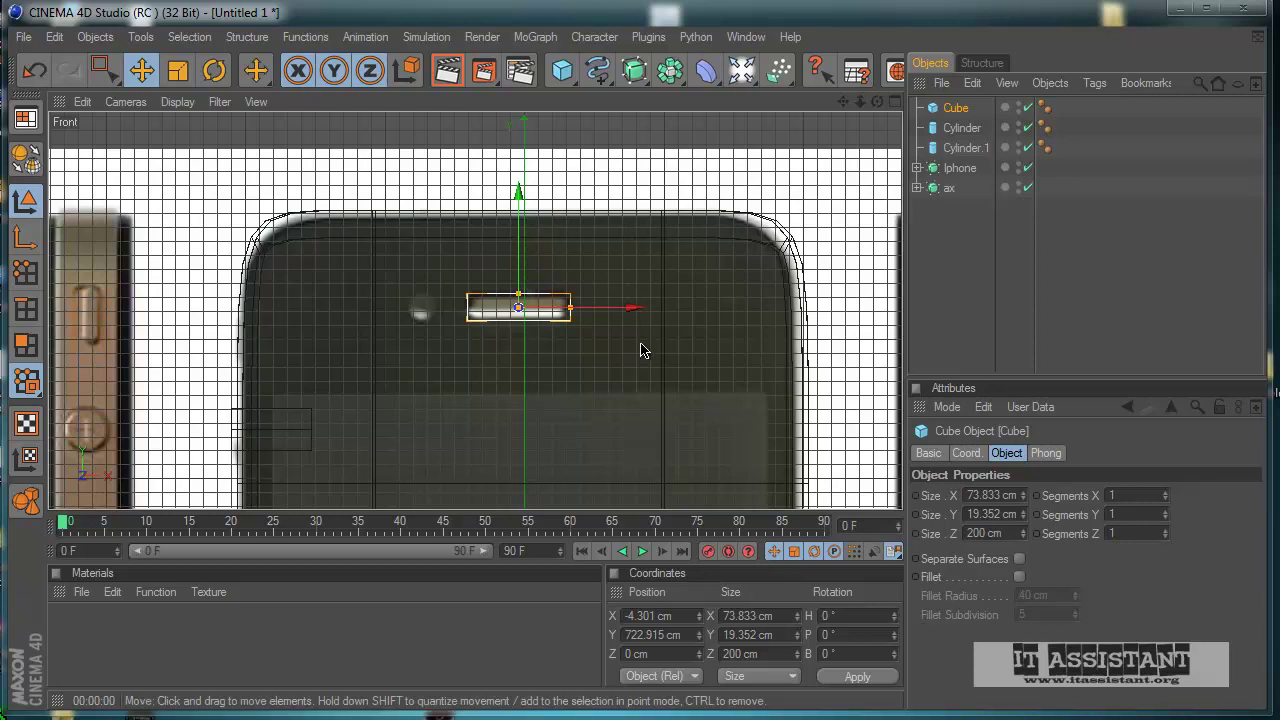
# - Reduce the earpiece cube's depth to about 15.2 cm in the Right view
pyautogui.middleClick(641, 350)
pyautogui.middleClick(325, 222)
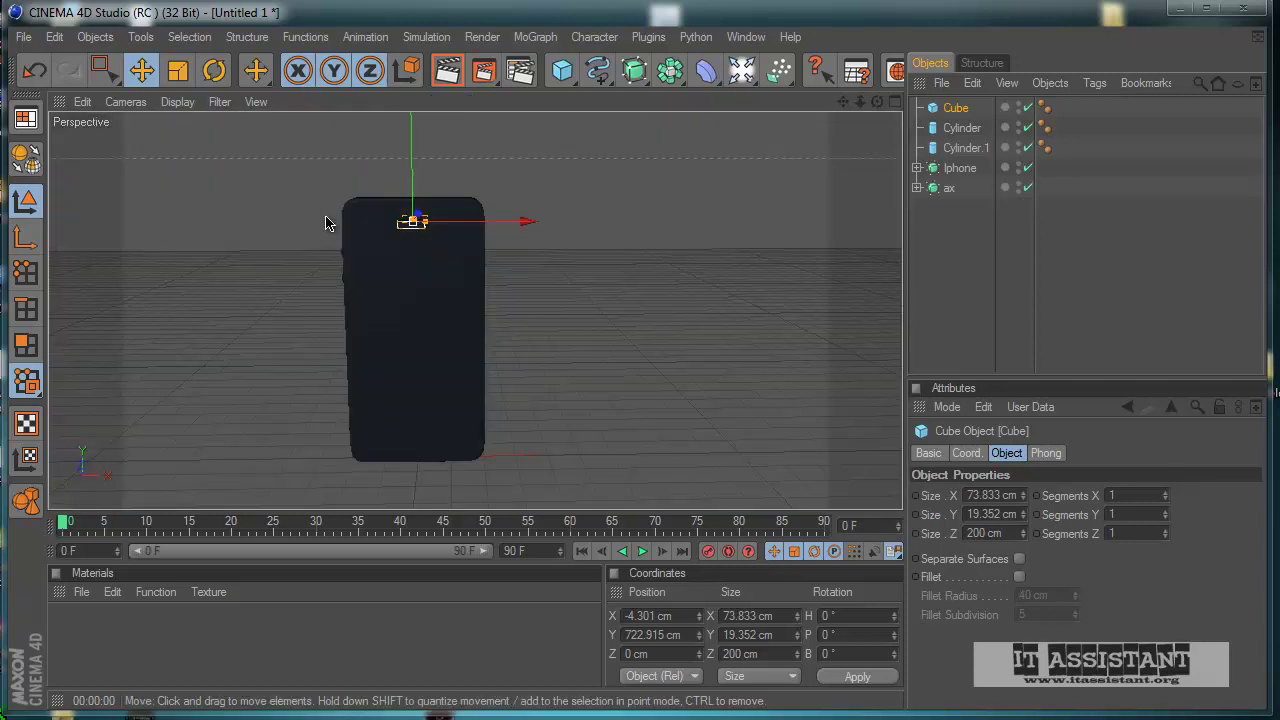
pyautogui.middleClick(618, 392)
pyautogui.middleClick(377, 447)
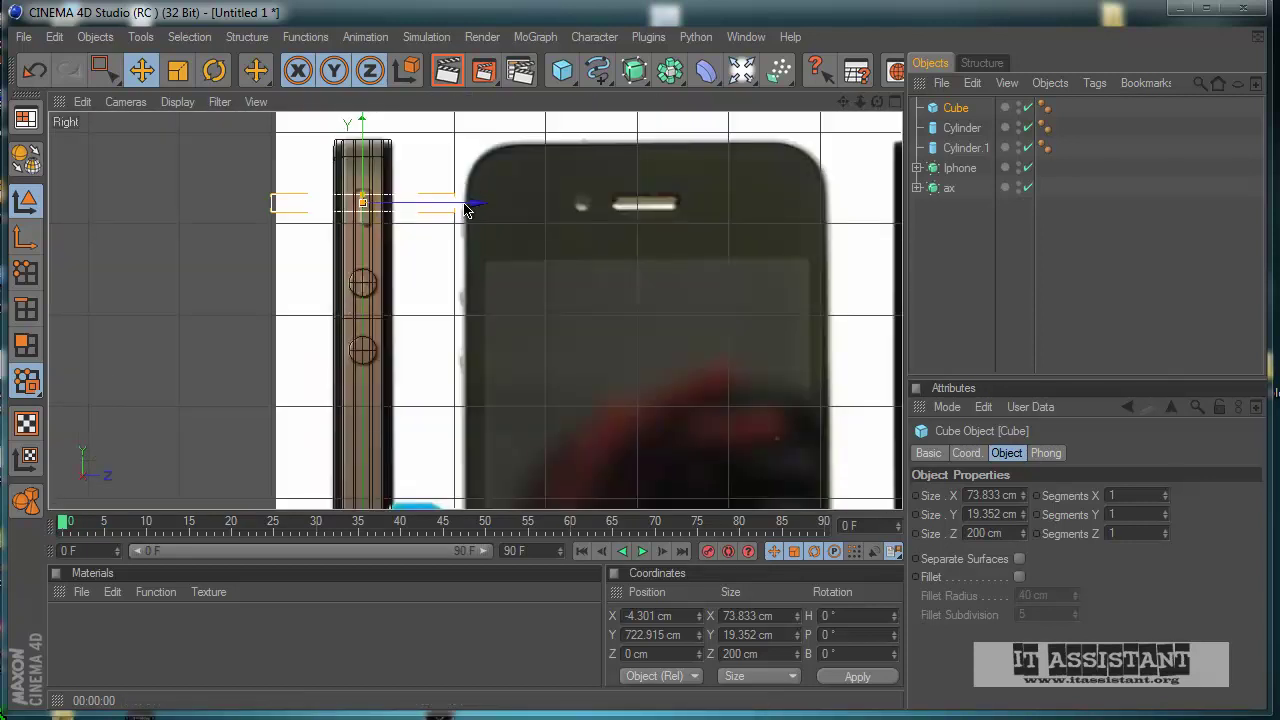
pyautogui.moveTo(454, 210); pyautogui.dragTo(382, 204)
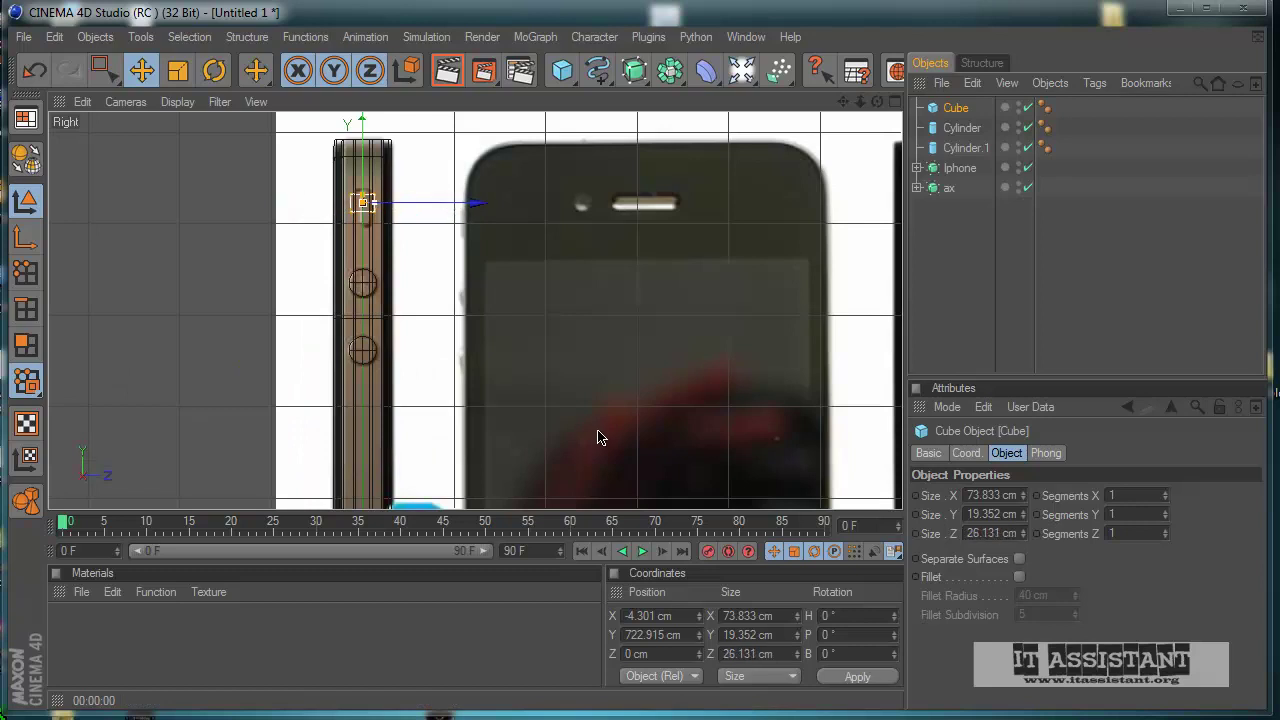
# - Move the earpiece cube along the Z axis to about -35.3 cm in the Perspective view, so it sits at the phone's front face
pyautogui.middleClick(551, 266)
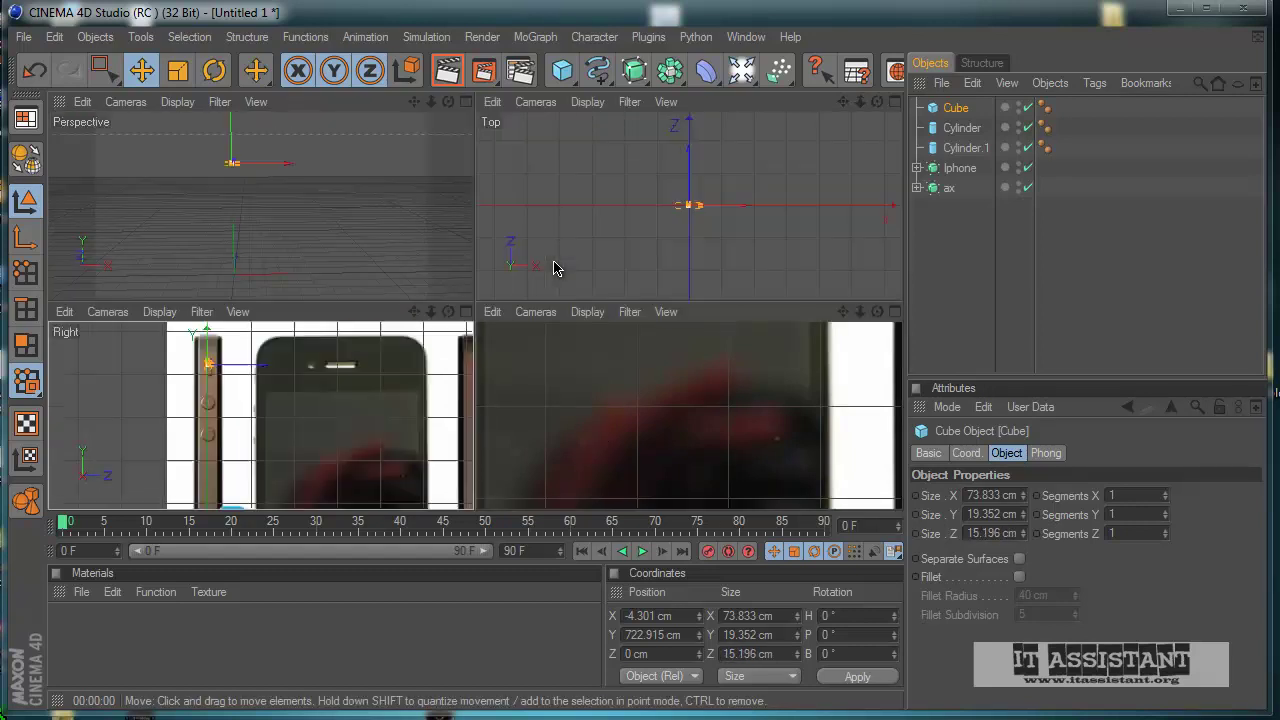
pyautogui.middleClick(622, 430)
pyautogui.middleClick(565, 420)
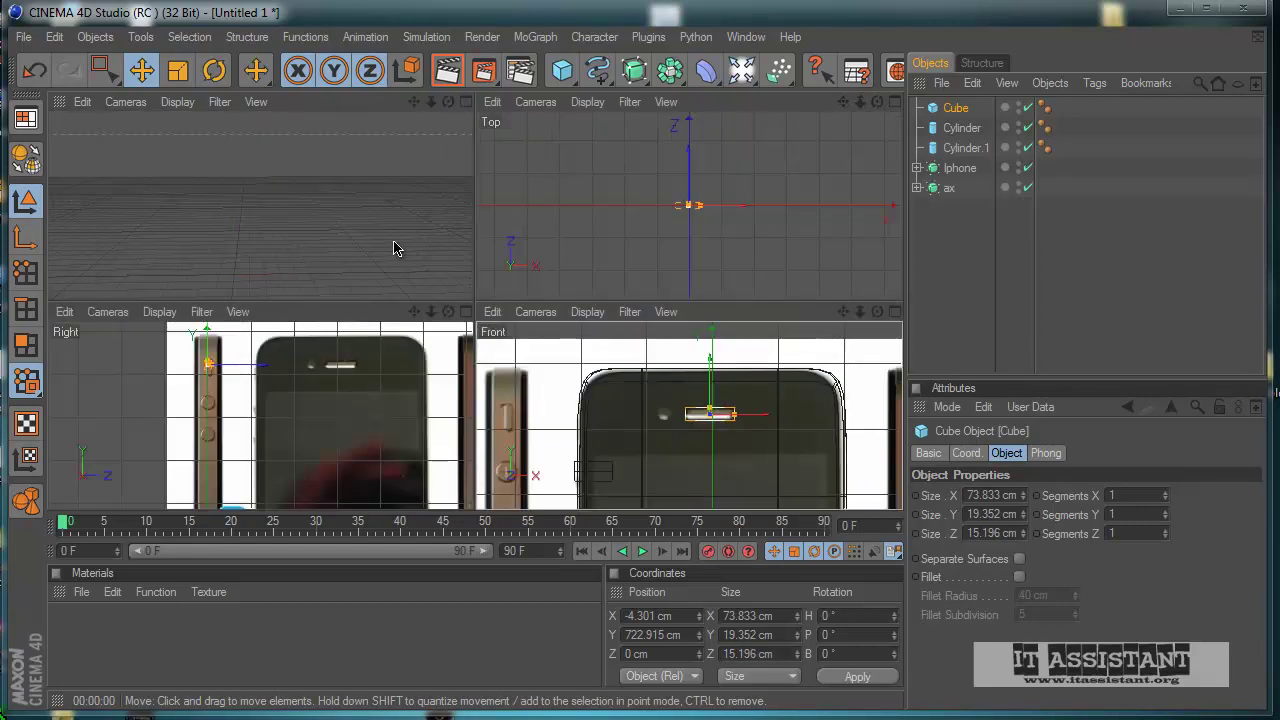
pyautogui.middleClick(394, 246)
pyautogui.keyDown('alt'); pyautogui.moveTo(523, 349); pyautogui.dragTo(590, 437); pyautogui.keyUp('alt')
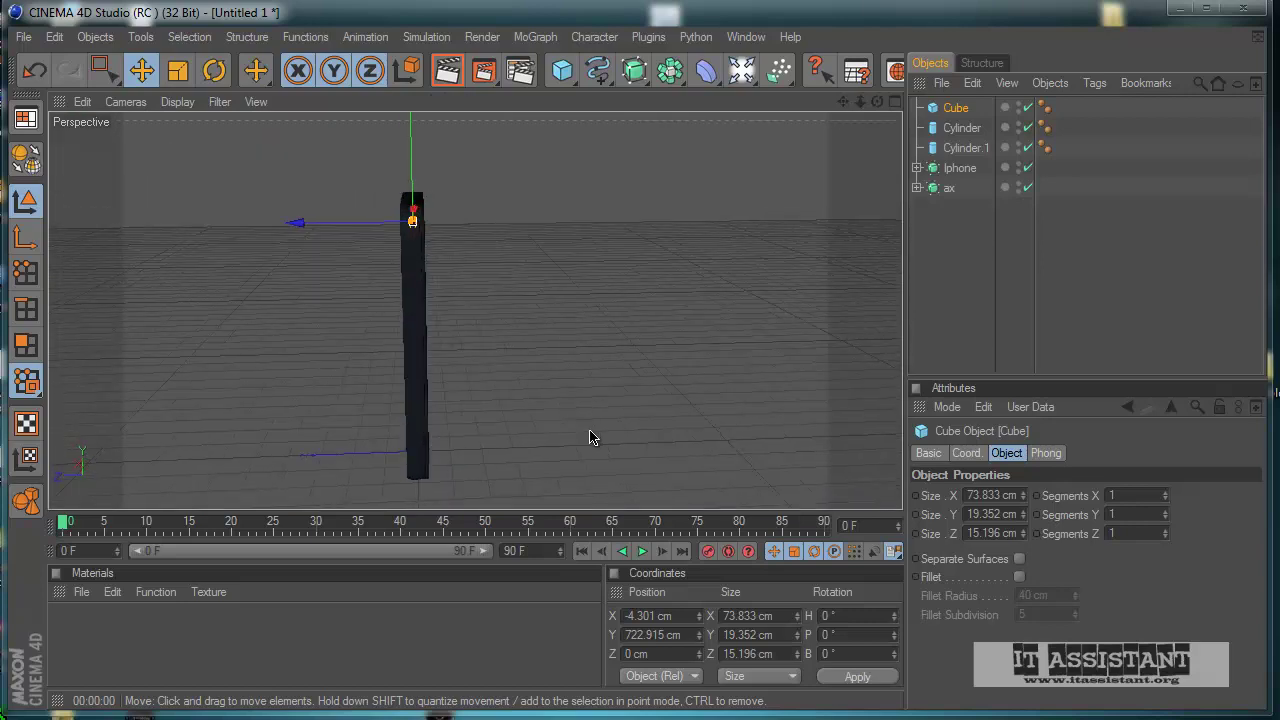
pyautogui.moveTo(356, 223); pyautogui.dragTo(366, 223)
pyautogui.moveTo(603, 437)
pyautogui.keyDown('alt'); pyautogui.mouseDown()
pyautogui.moveTo(614, 437)
pyautogui.moveTo(589, 409)
pyautogui.moveTo(586, 440)
pyautogui.moveTo(601, 452)
pyautogui.moveTo(601, 440)
pyautogui.mouseUp(); pyautogui.keyUp('alt')
pyautogui.scroll(8, 450, 221)
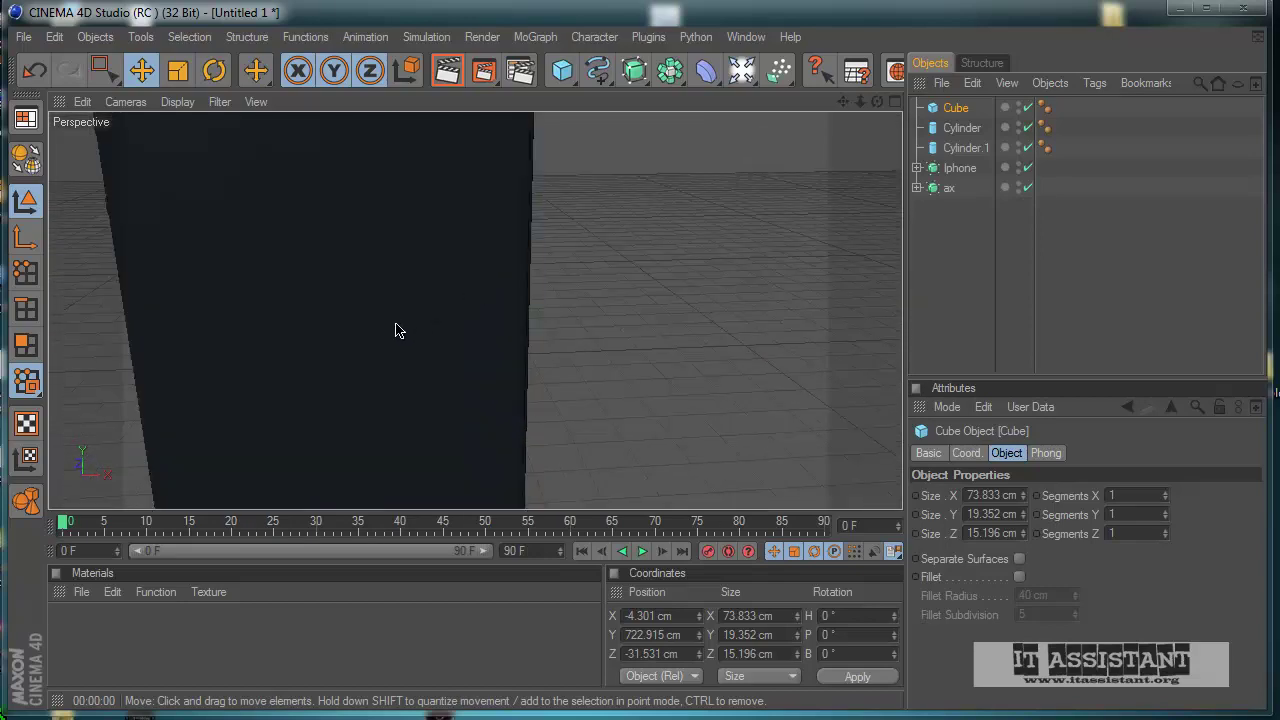
pyautogui.keyDown('alt'); pyautogui.moveTo(376, 346); pyautogui.dragTo(600, 437, button='middle'); pyautogui.keyUp('alt')
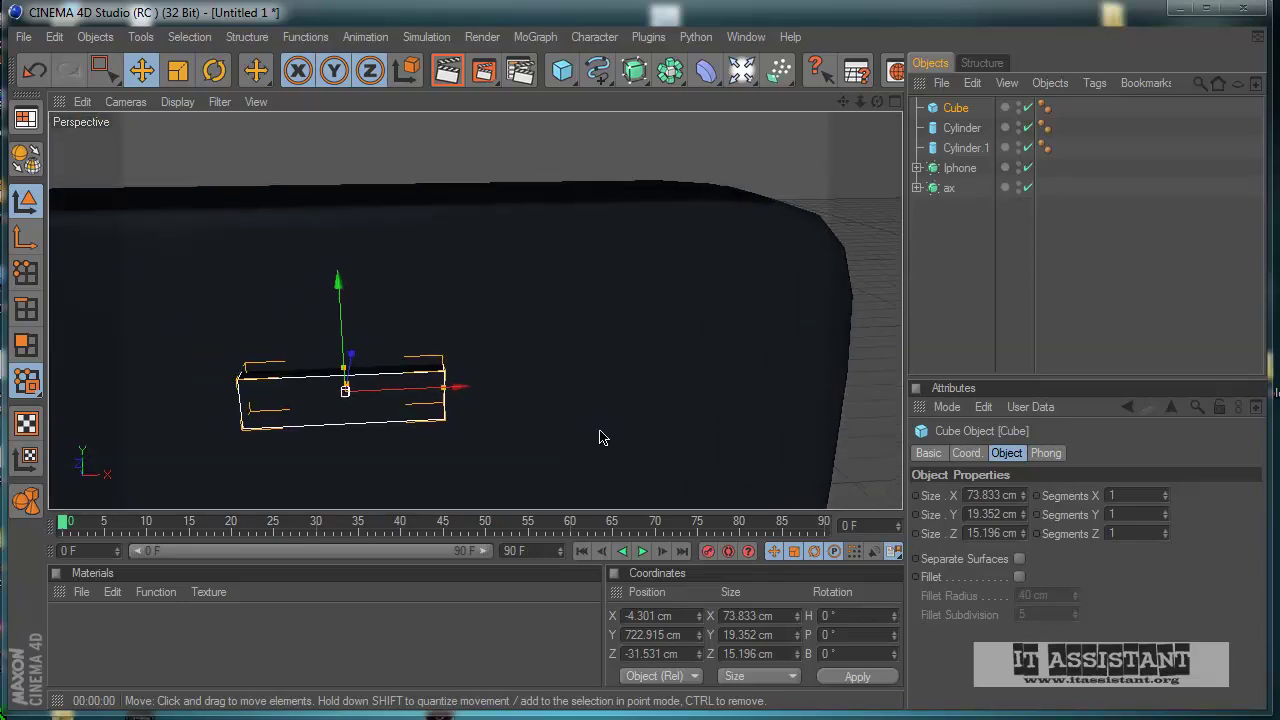
pyautogui.keyDown('alt'); pyautogui.moveTo(322, 256); pyautogui.dragTo(600, 437); pyautogui.keyUp('alt')
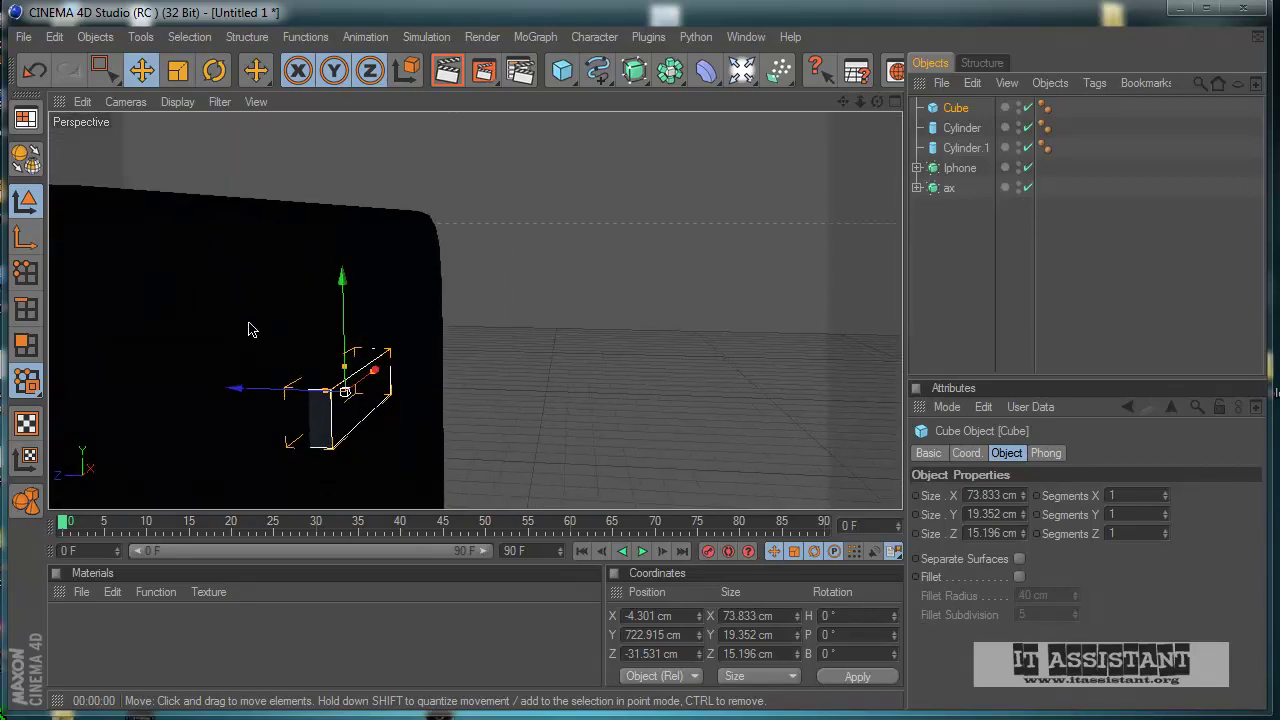
pyautogui.moveTo(261, 390); pyautogui.dragTo(601, 437)
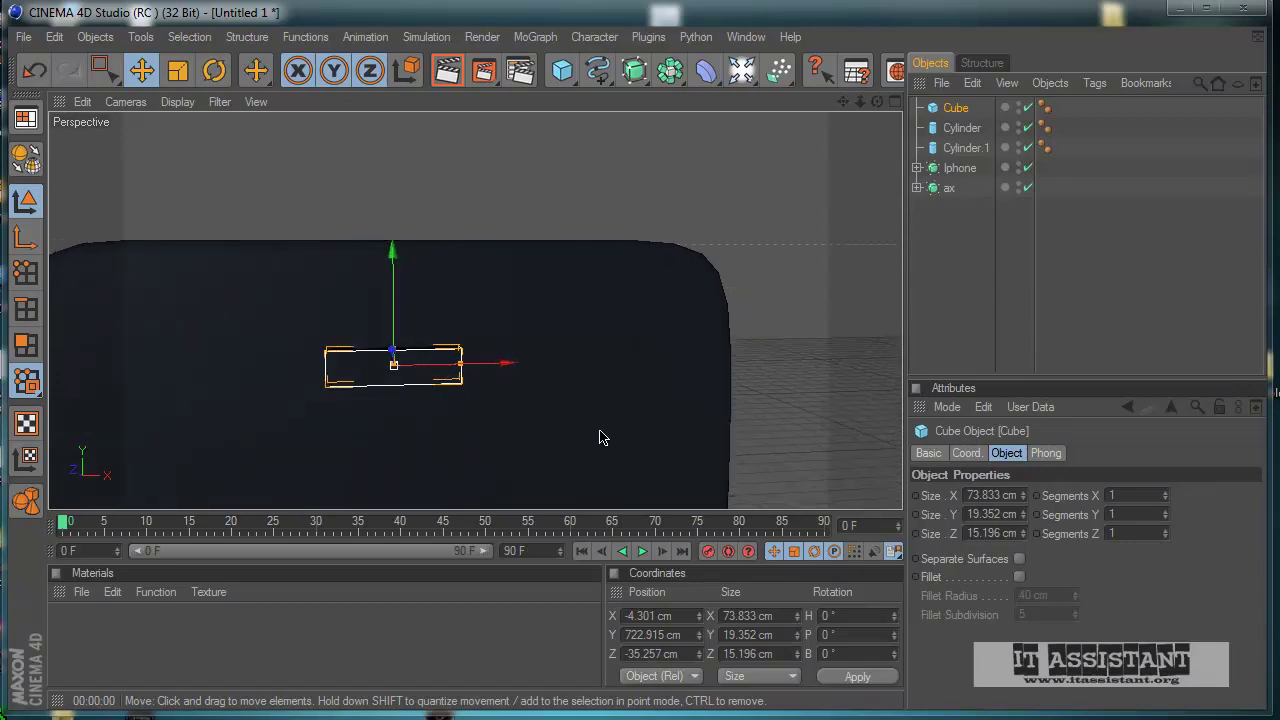
# - Add a HyperNURBS object, make the earpiece cube its child, and deselect everything
pyautogui.click(634, 70)
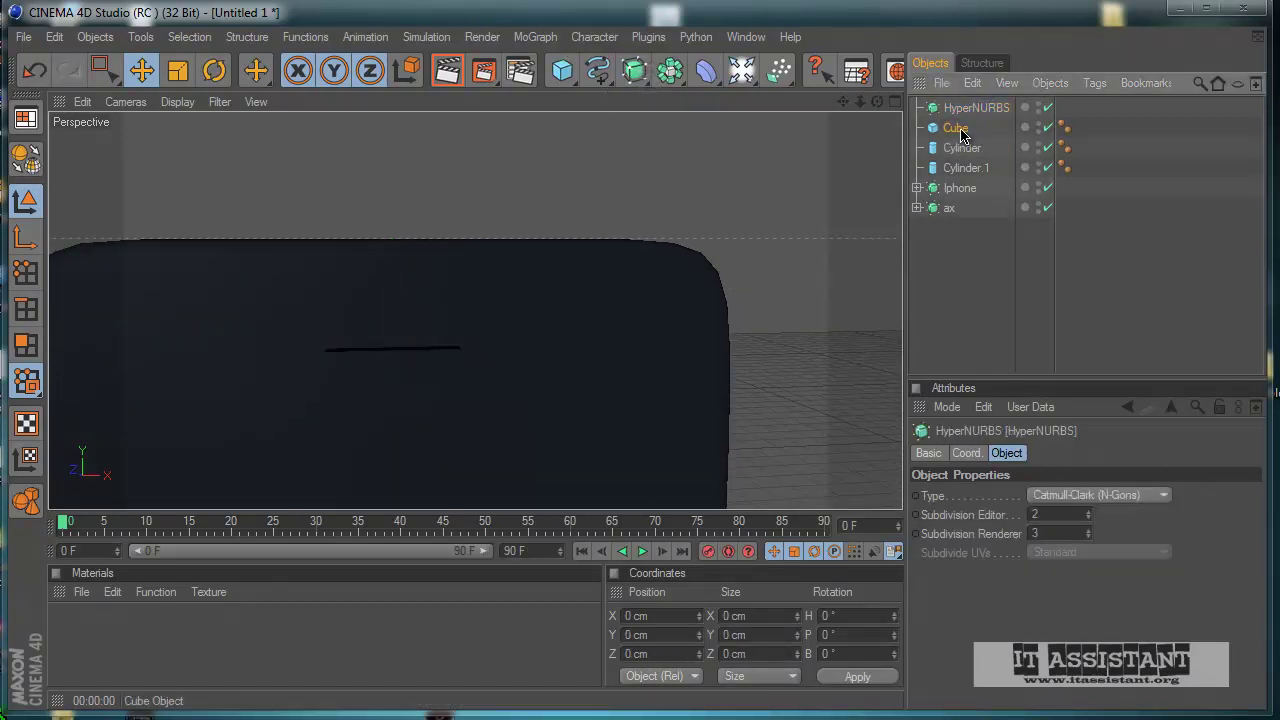
pyautogui.moveTo(975, 106); pyautogui.dragTo(975, 110)
pyautogui.click(991, 279)
pyautogui.keyDown('alt'); pyautogui.moveTo(637, 346); pyautogui.dragTo(623, 440); pyautogui.keyUp('alt')
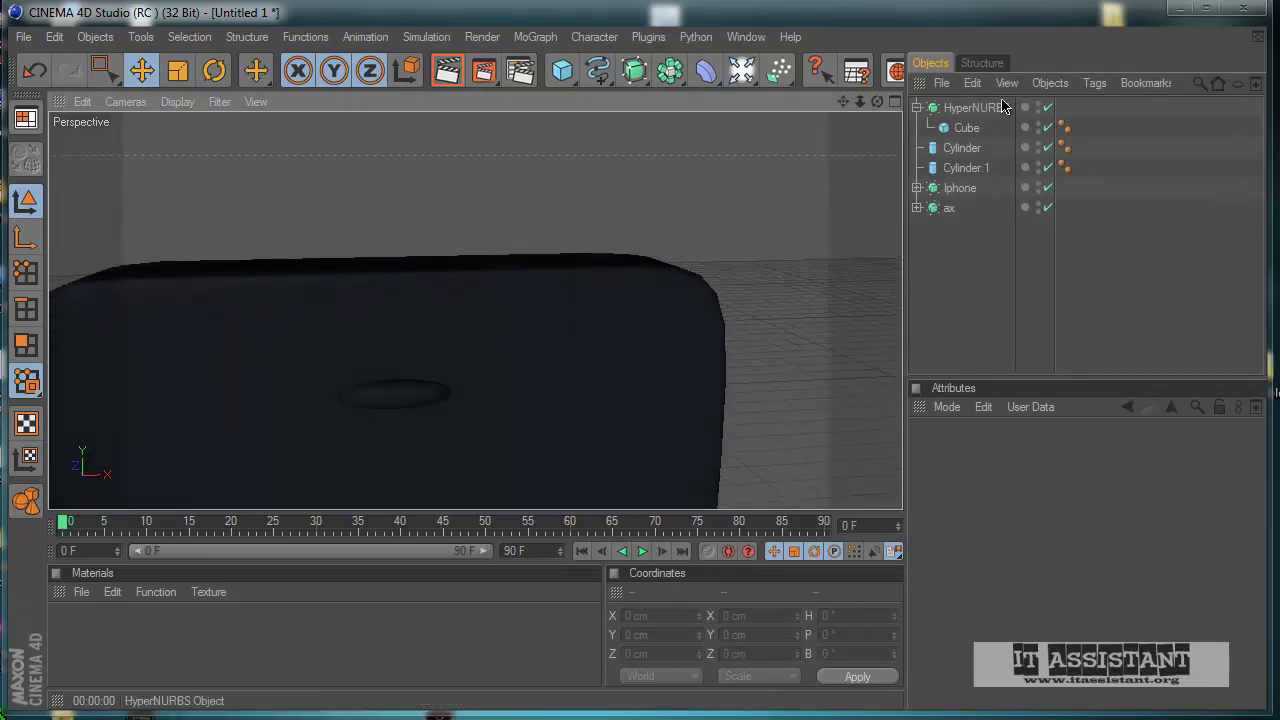
# - Set the earpiece cube to 2 segments in X and 2 in Y with the HyperNURBS temporarily disabled, then re-enable smoothing
pyautogui.click(1048, 107)
pyautogui.scroll(-1, 460, 397)
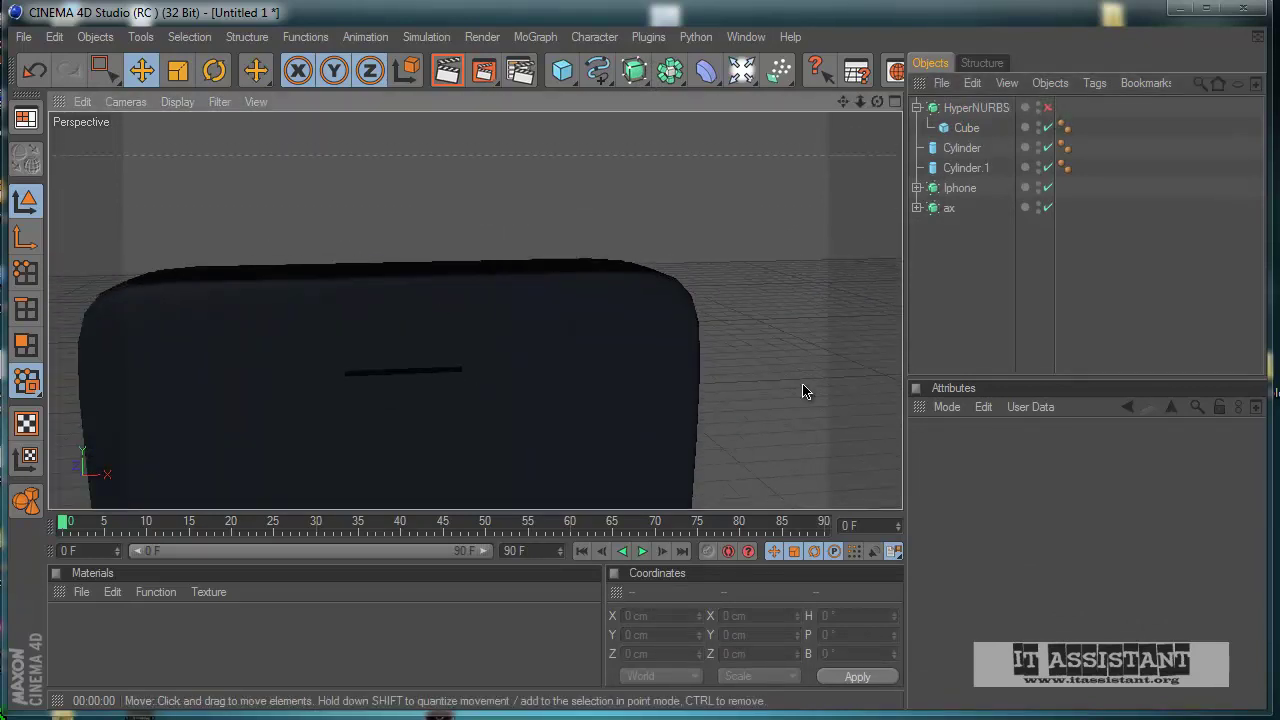
pyautogui.click(966, 128)
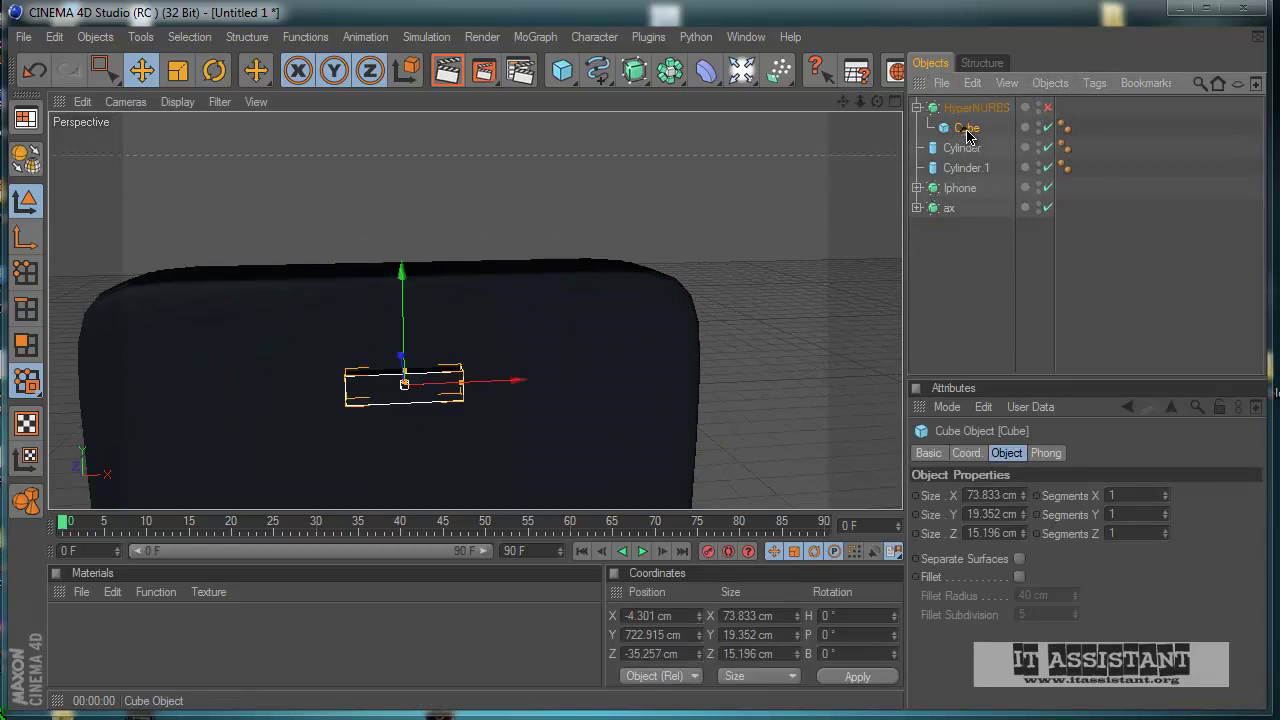
pyautogui.click(1168, 493)
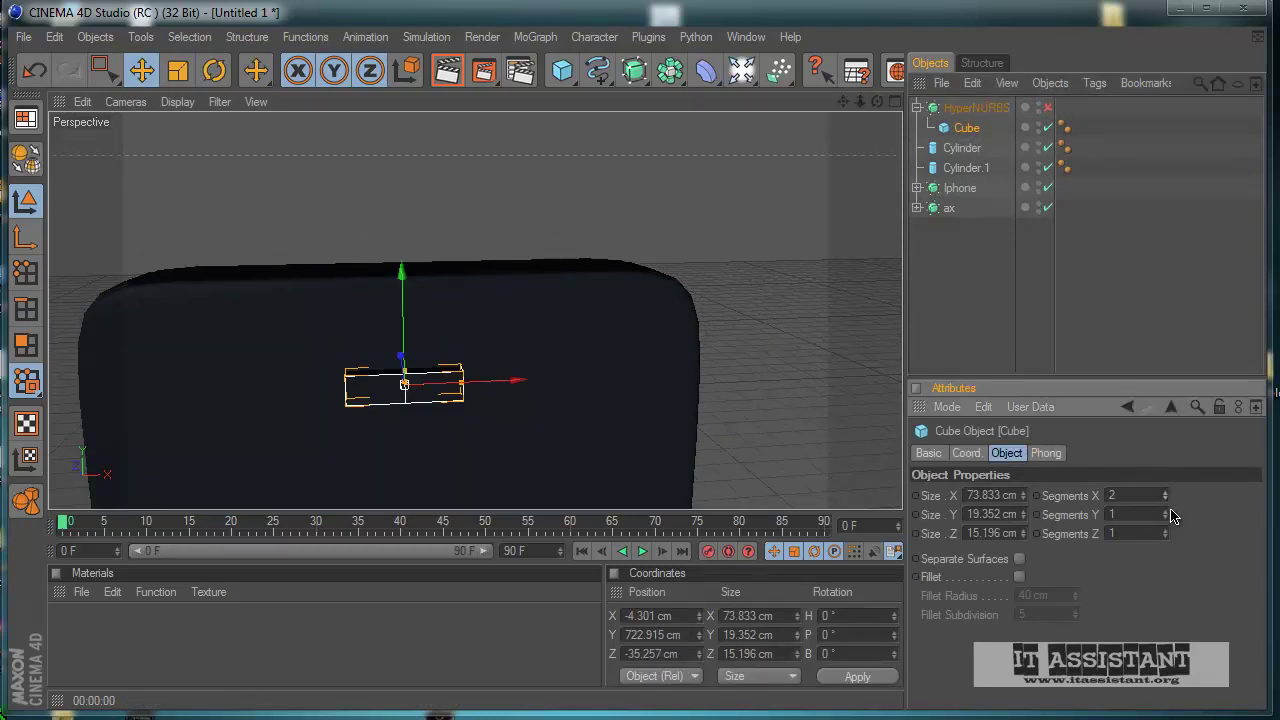
pyautogui.click(1048, 107)
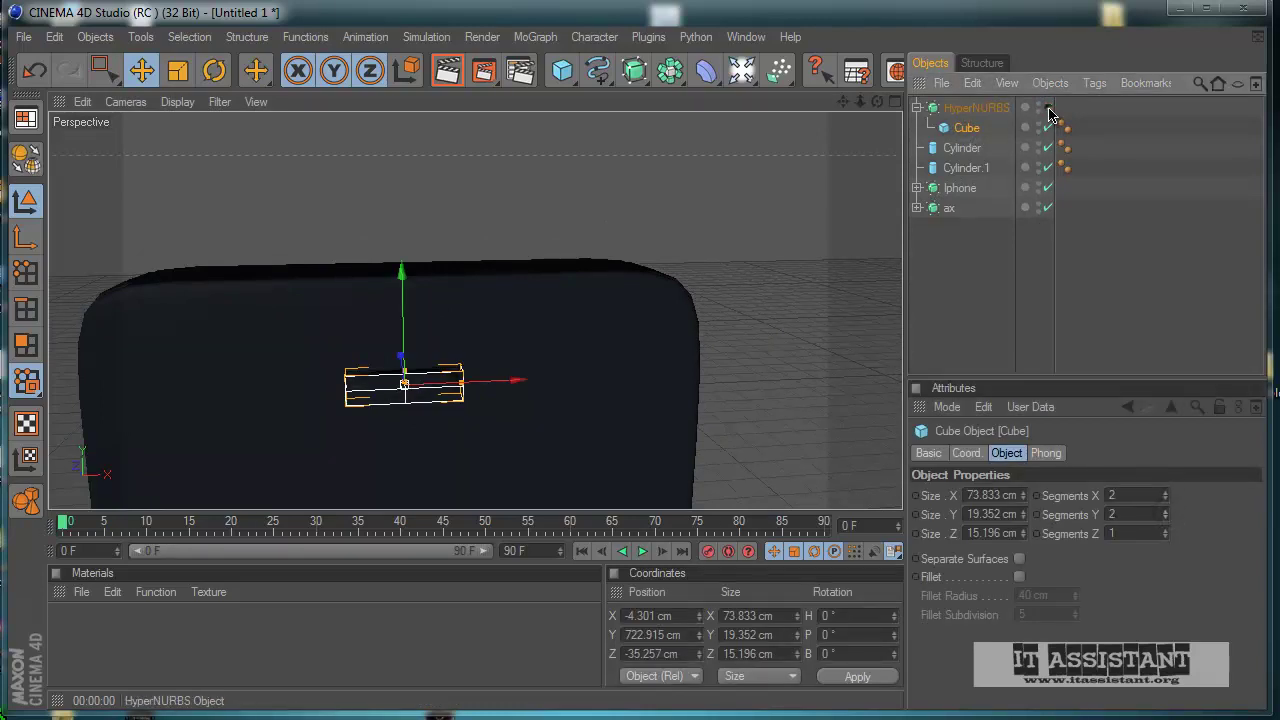
# - Examine the smoothed earpiece shape against the blueprint slot in the Front view
pyautogui.click(1083, 286)
pyautogui.keyDown('alt'); pyautogui.moveTo(511, 420); pyautogui.dragTo(605, 453); pyautogui.keyUp('alt')
pyautogui.middleClick(525, 440)
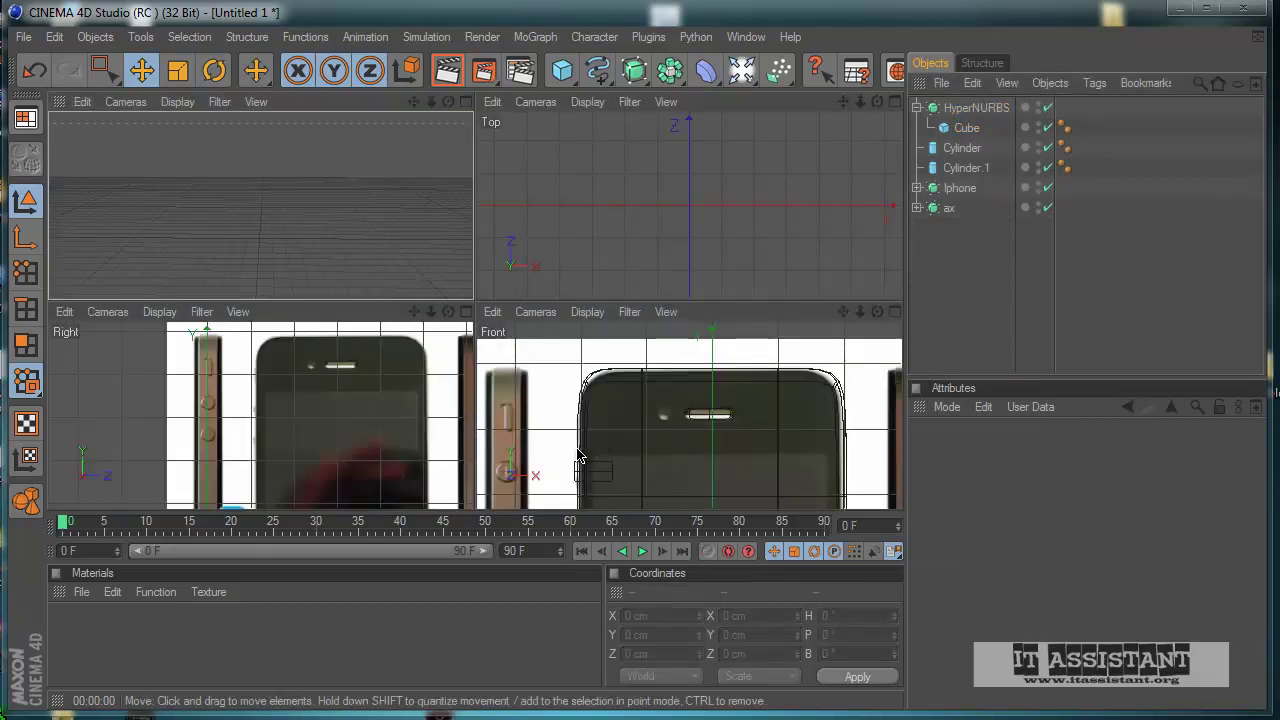
pyautogui.middleClick(533, 466)
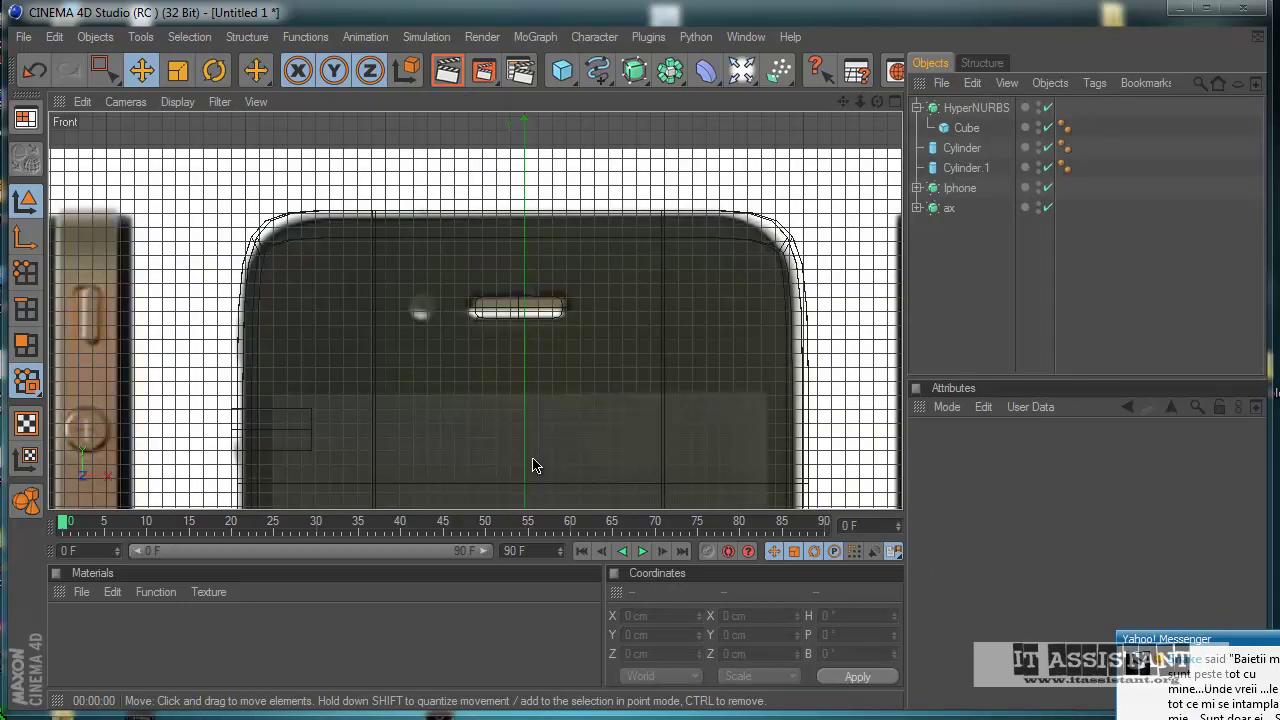
pyautogui.scroll(2, 523, 471)
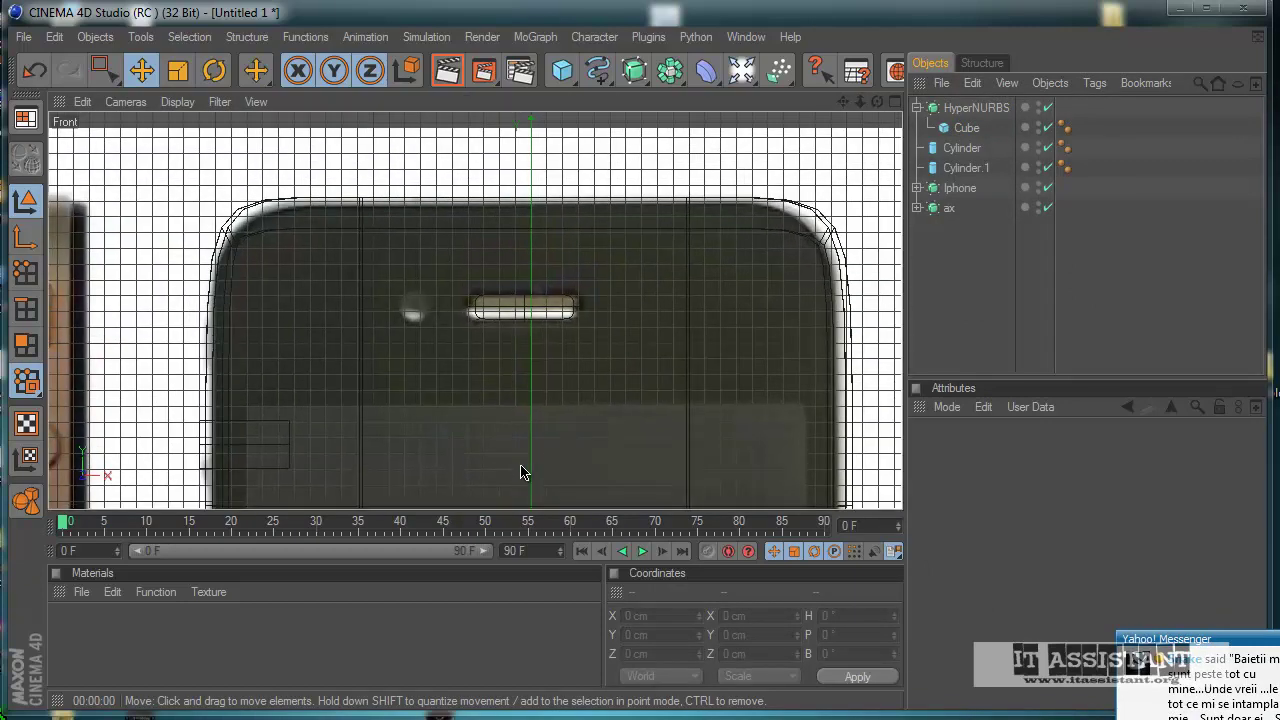
pyautogui.scroll(6, 457, 409)
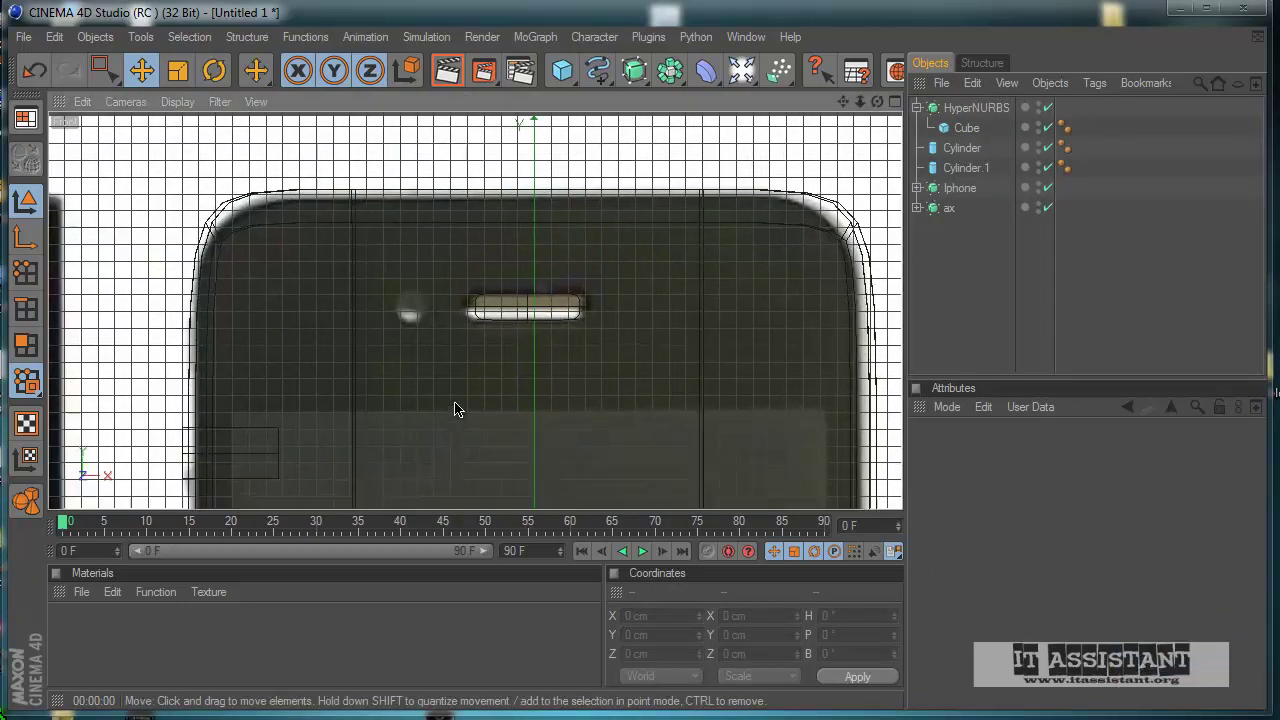
pyautogui.scroll(5, 457, 409)
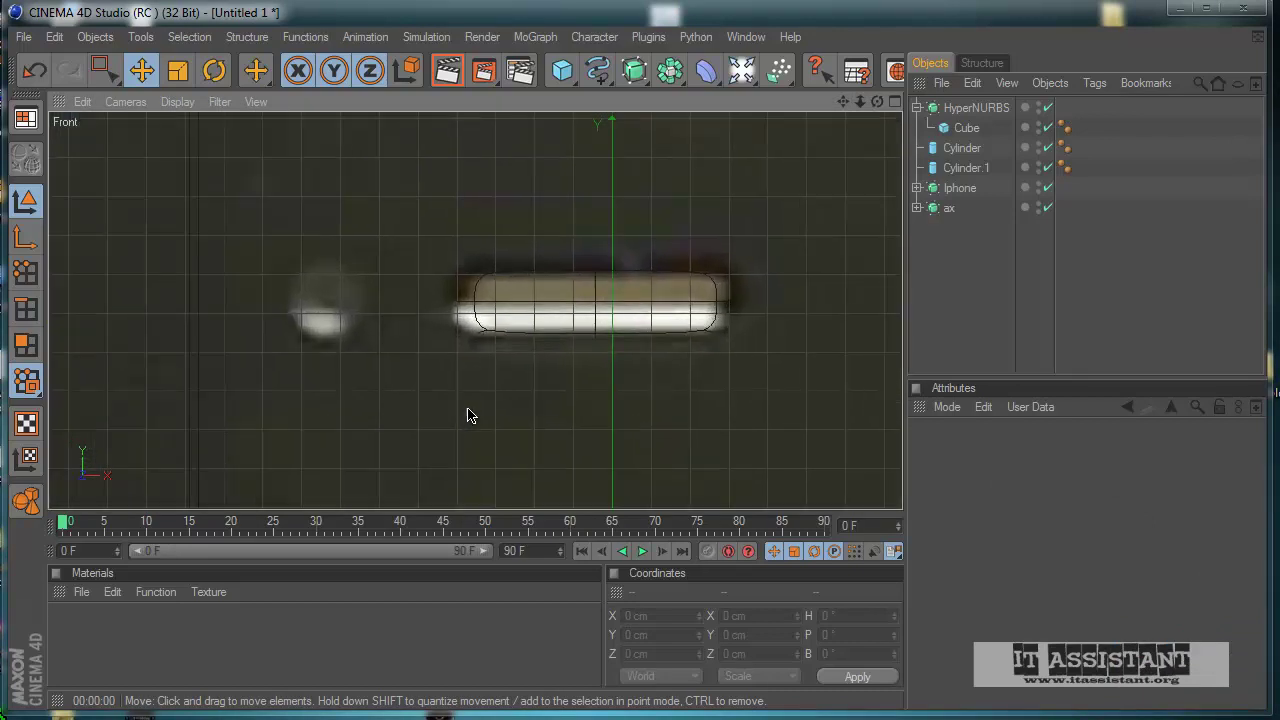
pyautogui.scroll(1, 470, 415)
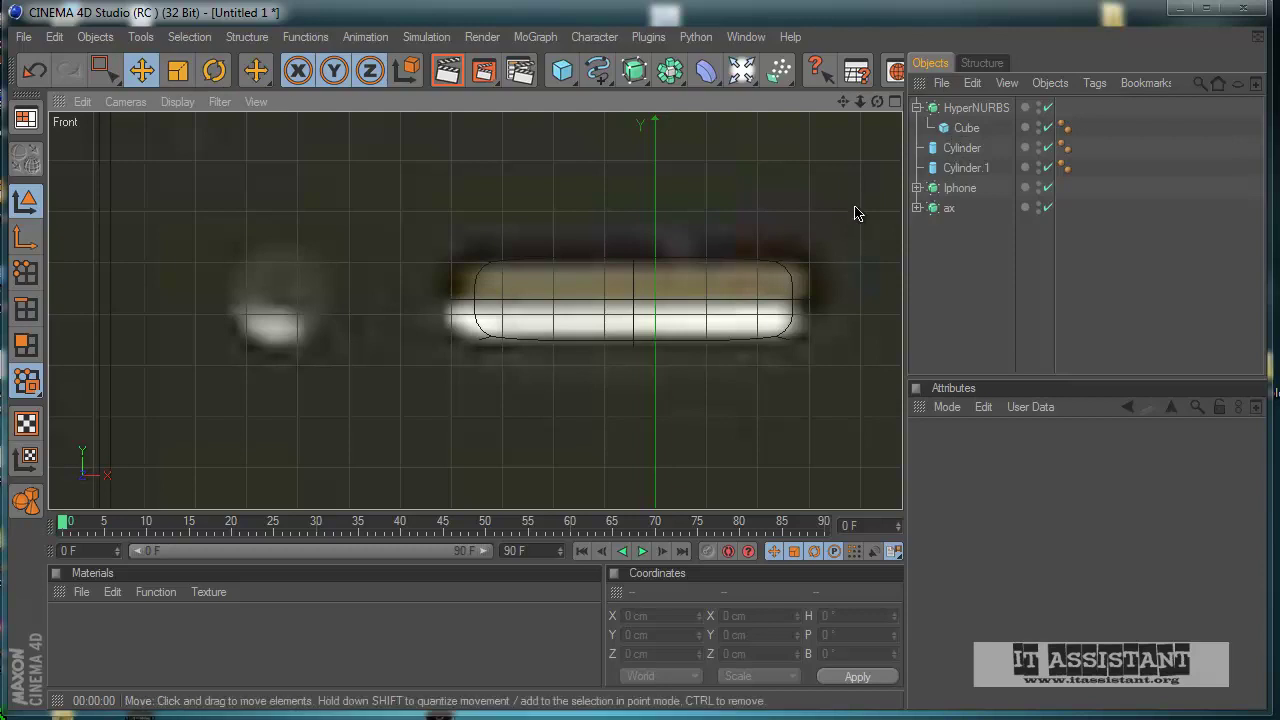
# - Collapse the earpiece HyperNURBS group and move the Iphone object directly below it in the object hierarchy
pyautogui.click(966, 128)
pyautogui.press('Delete')
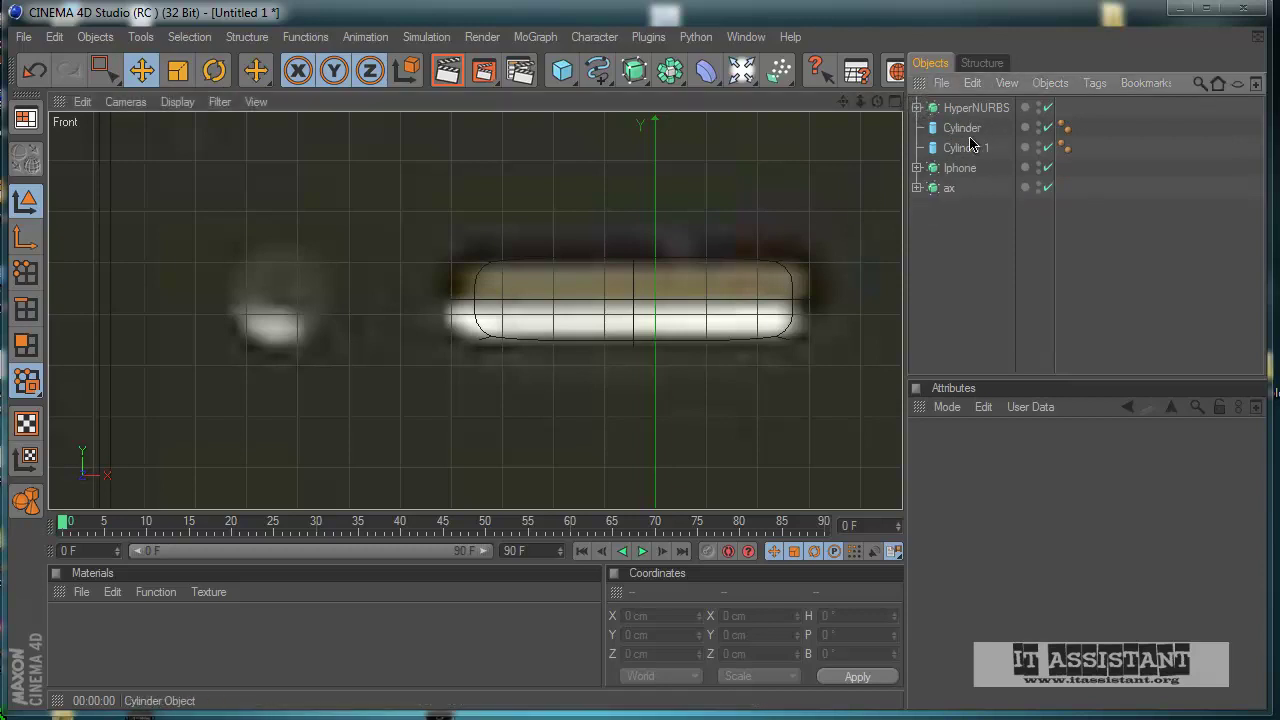
pyautogui.moveTo(948, 175); pyautogui.dragTo(955, 122)
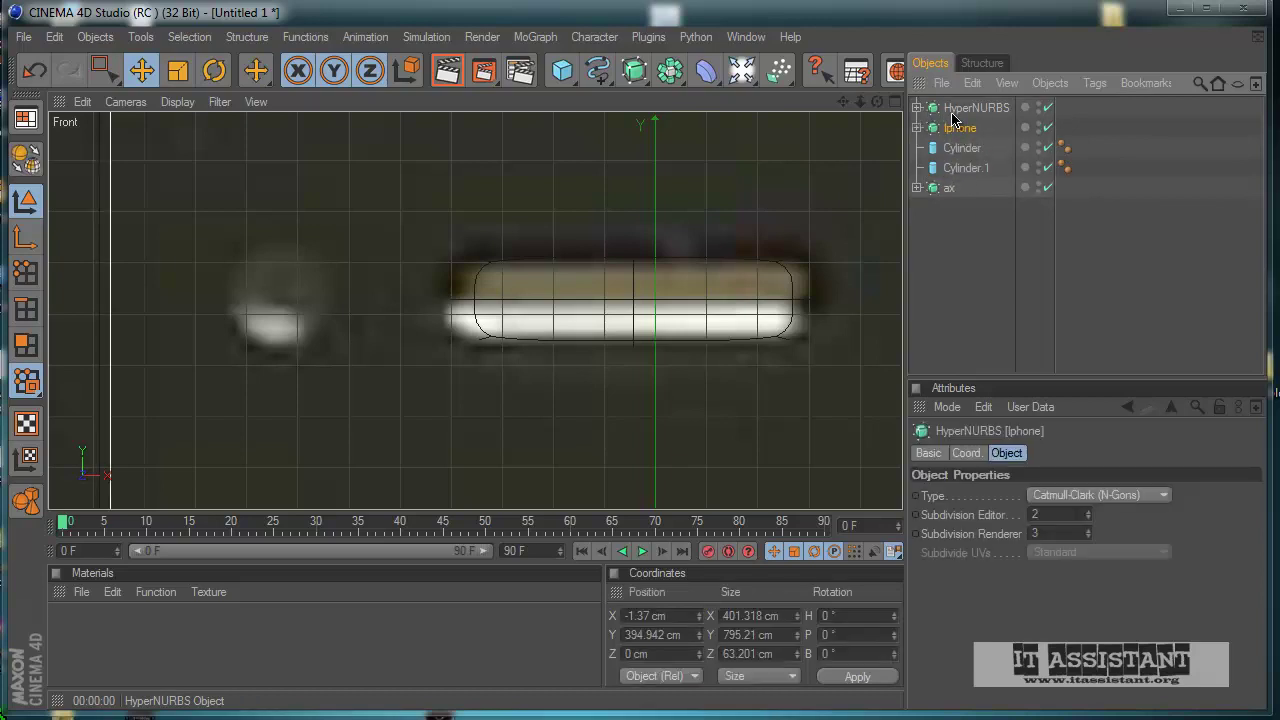
# - Rename the earpiece HyperNURBS object as difuzor
pyautogui.doubleClick(975, 108)
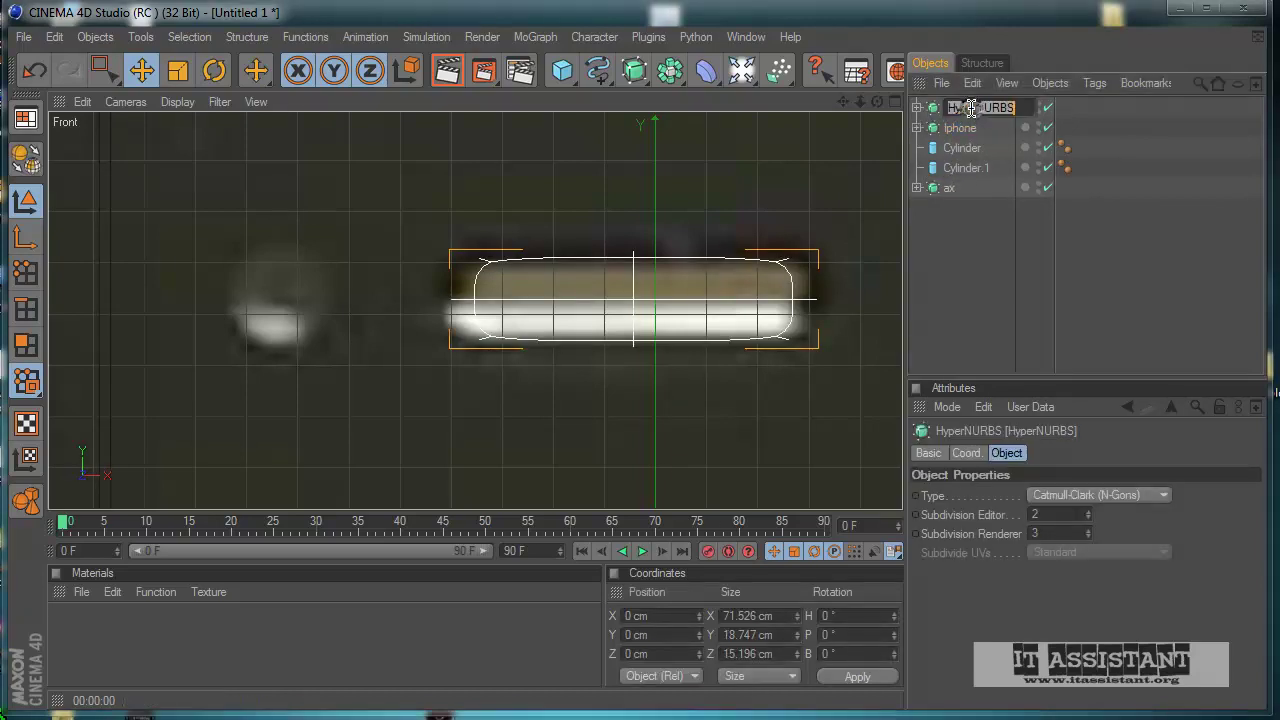
pyautogui.write('c')
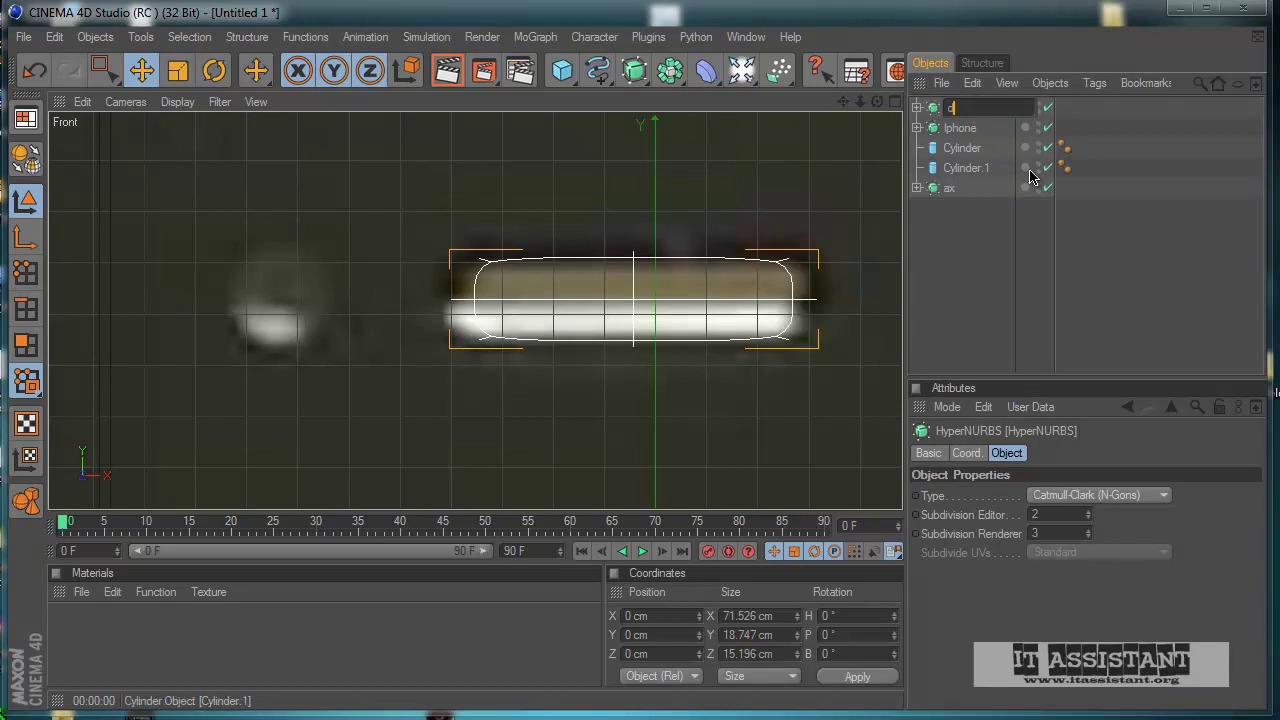
pyautogui.write('ifuzor')
pyautogui.press('Return')
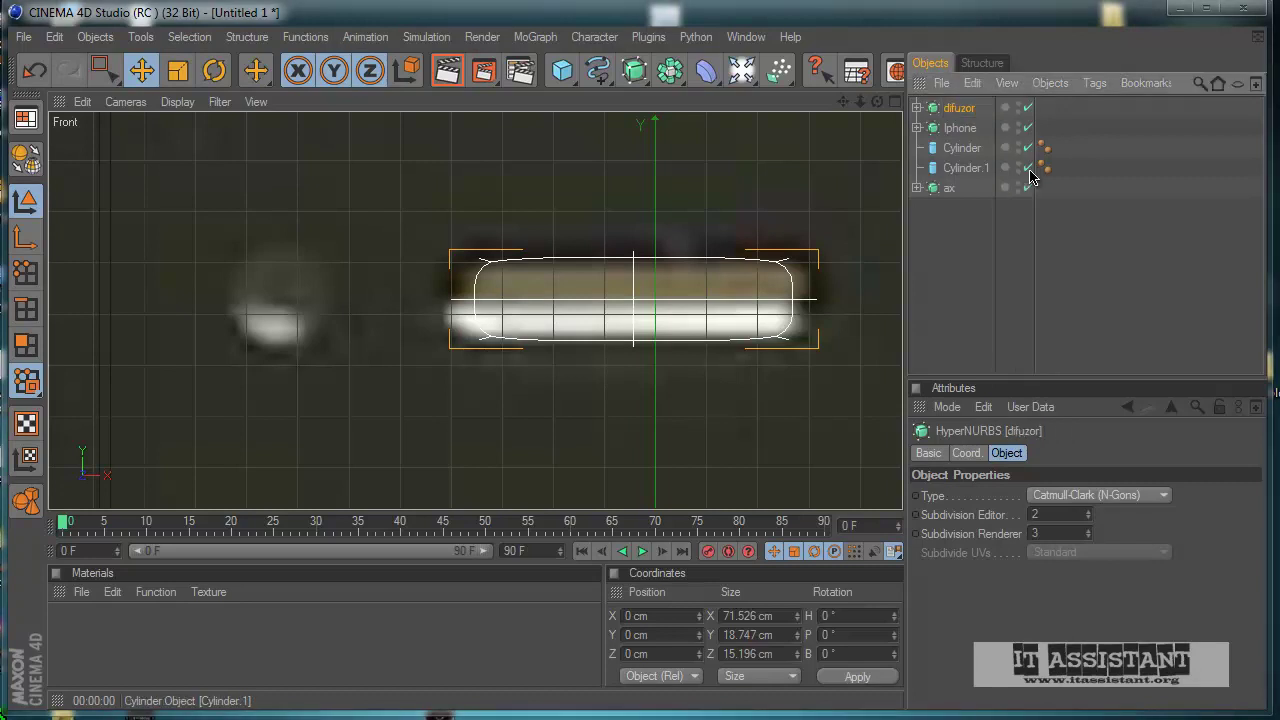
pyautogui.scroll(-1, 645, 275)
pyautogui.scroll(-3, 652, 277)
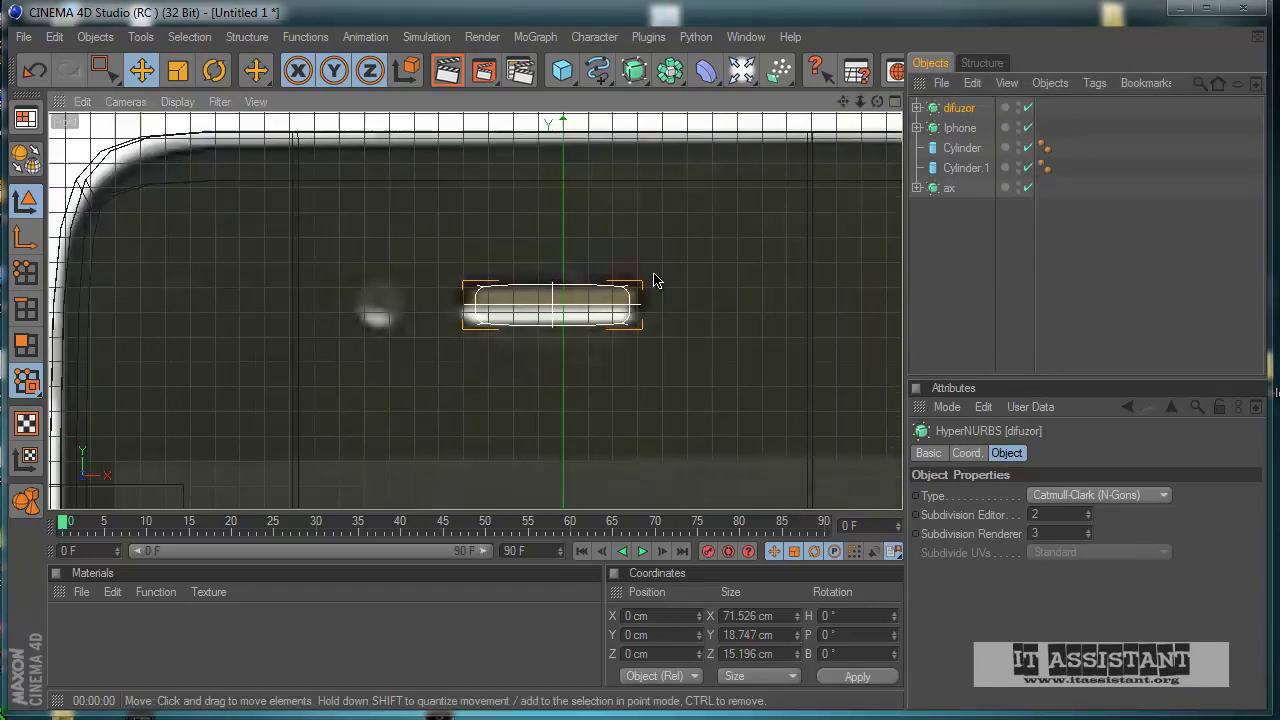
pyautogui.scroll(2, 654, 284)
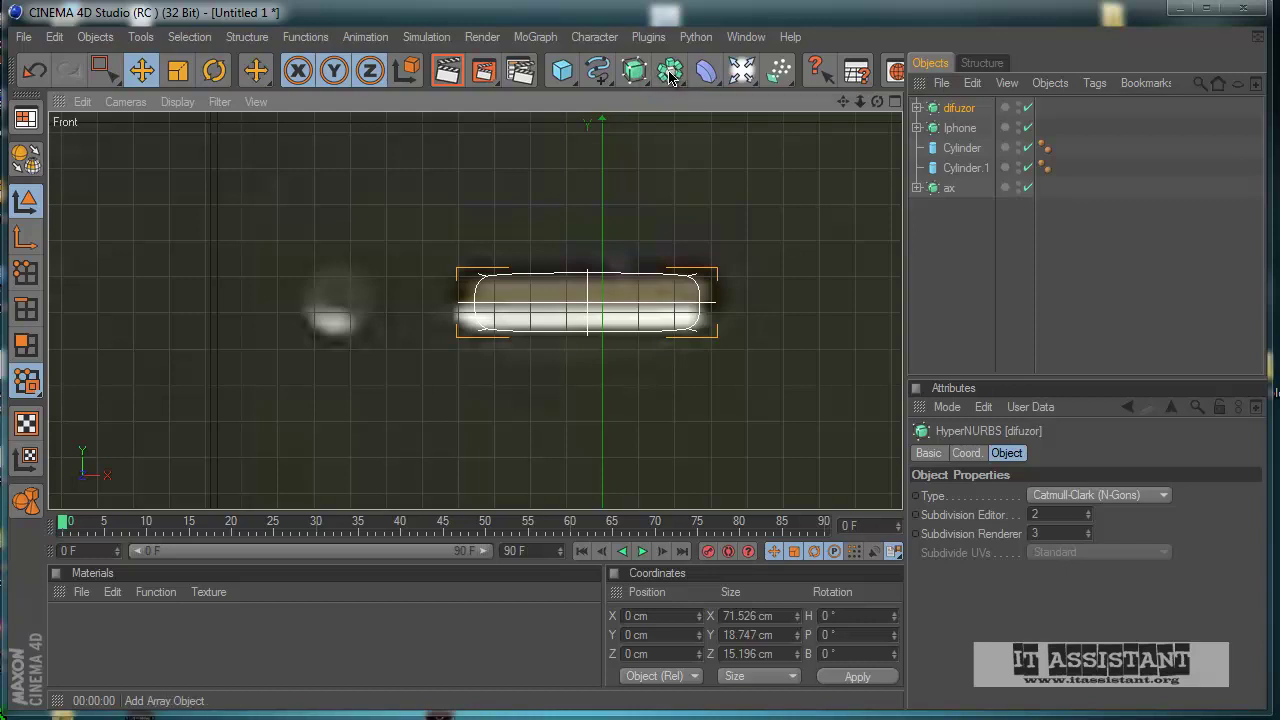
# - Add a Boole object and nest the difuzor and Iphone objects inside it
pyautogui.moveTo(670, 76); pyautogui.dragTo(885, 91)
pyautogui.click(960, 149)
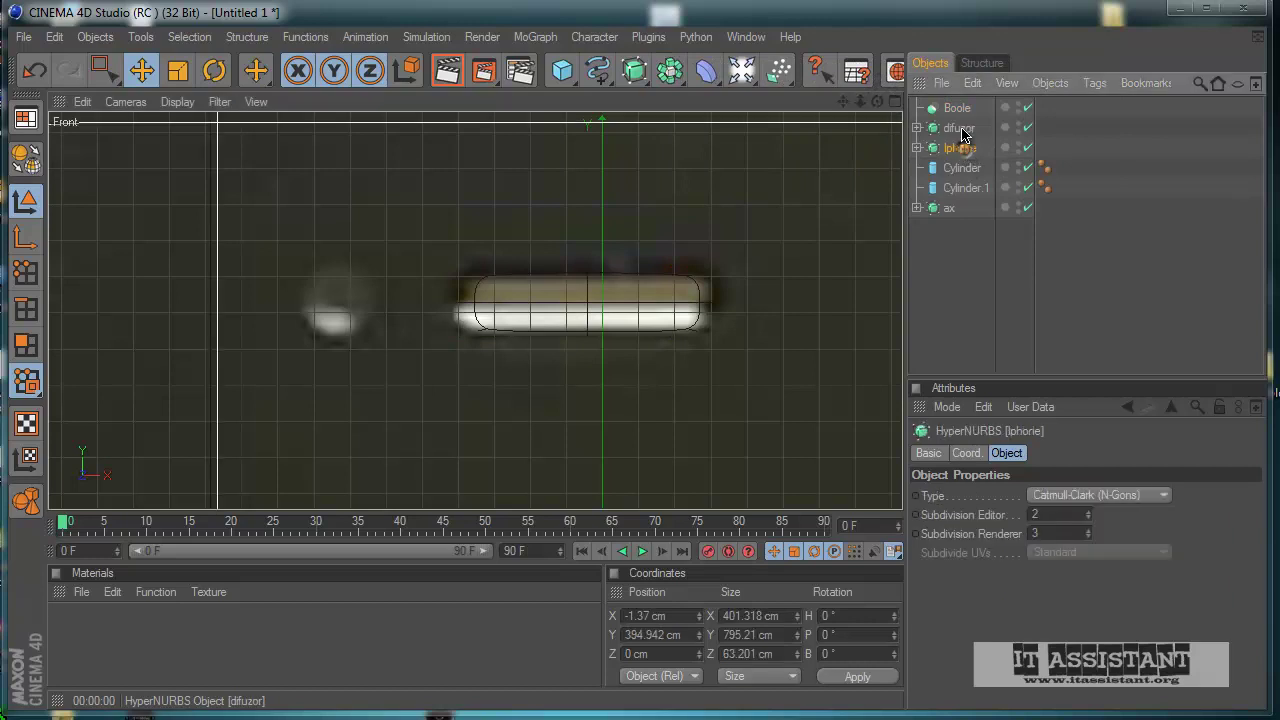
pyautogui.keyDown('ctrl'); pyautogui.click(960, 129); pyautogui.keyUp('ctrl')
pyautogui.moveTo(960, 111); pyautogui.dragTo(949, 104)
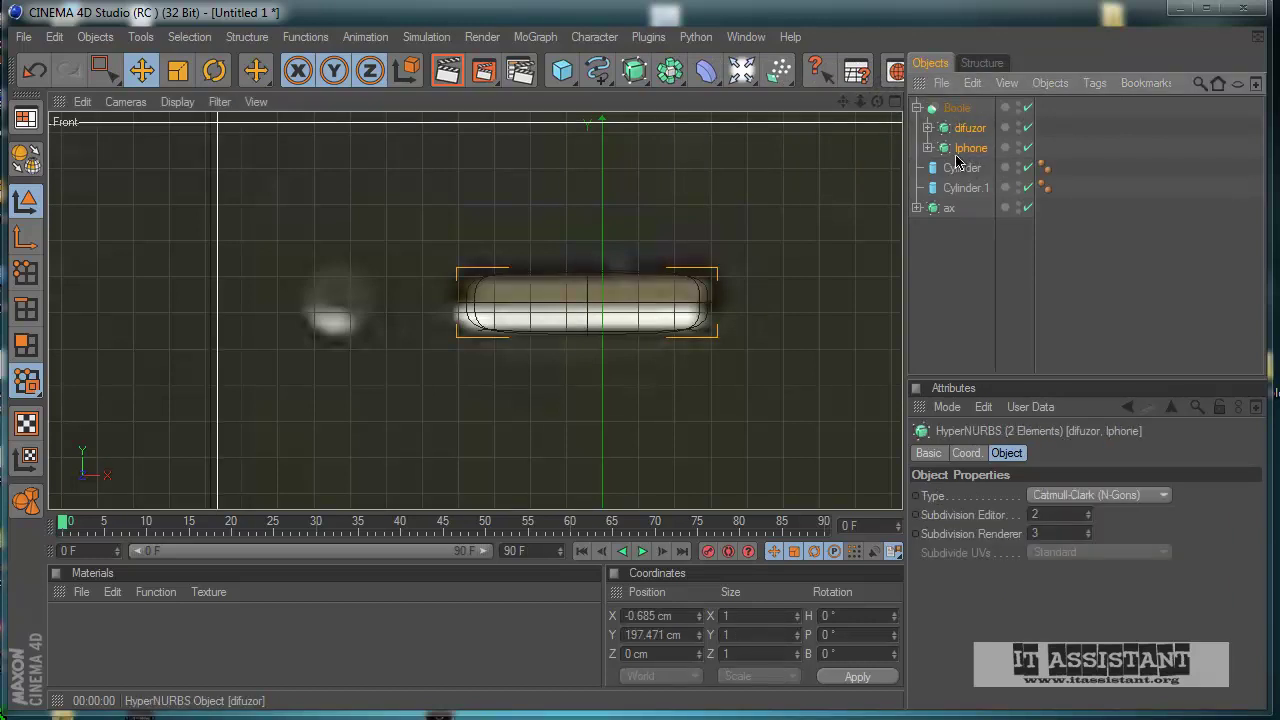
# - Reorder the Boole's children so Iphone comes first and difuzor is subtracted from it, checking in the Perspective view
pyautogui.middleClick(834, 317)
pyautogui.middleClick(391, 260)
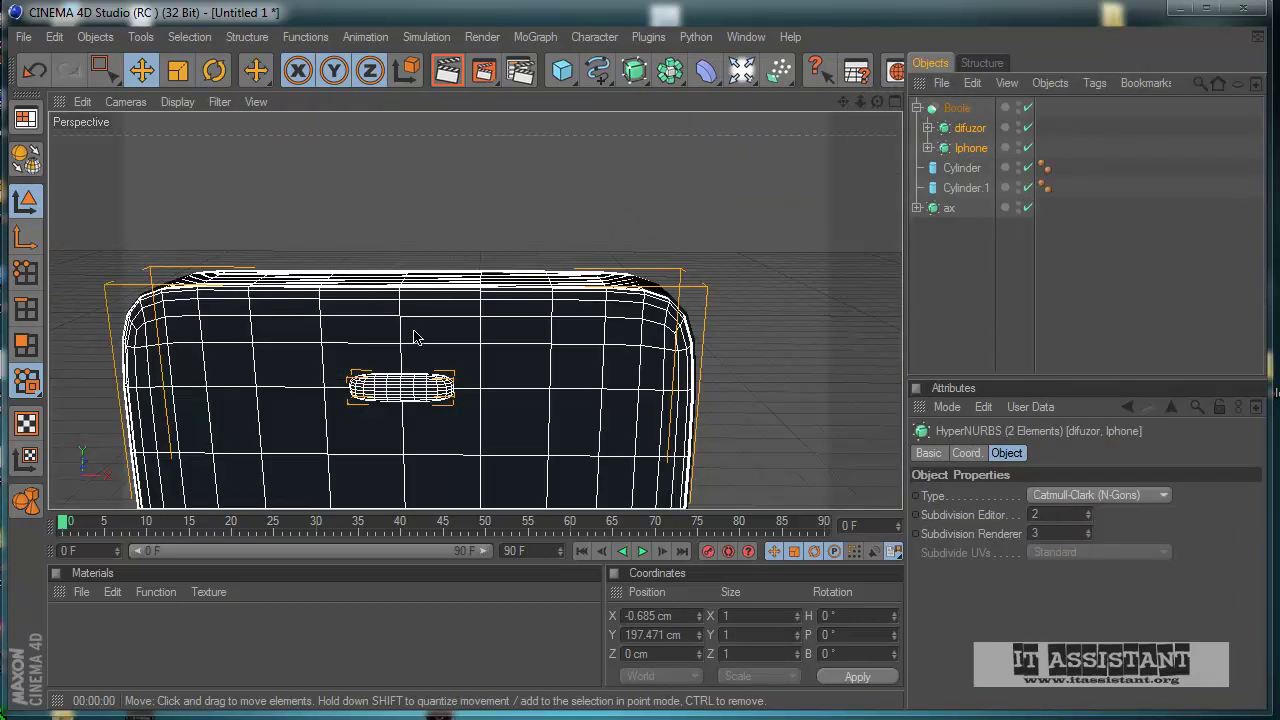
pyautogui.click(943, 300)
pyautogui.keyDown('alt'); pyautogui.moveTo(634, 406); pyautogui.dragTo(600, 437); pyautogui.keyUp('alt')
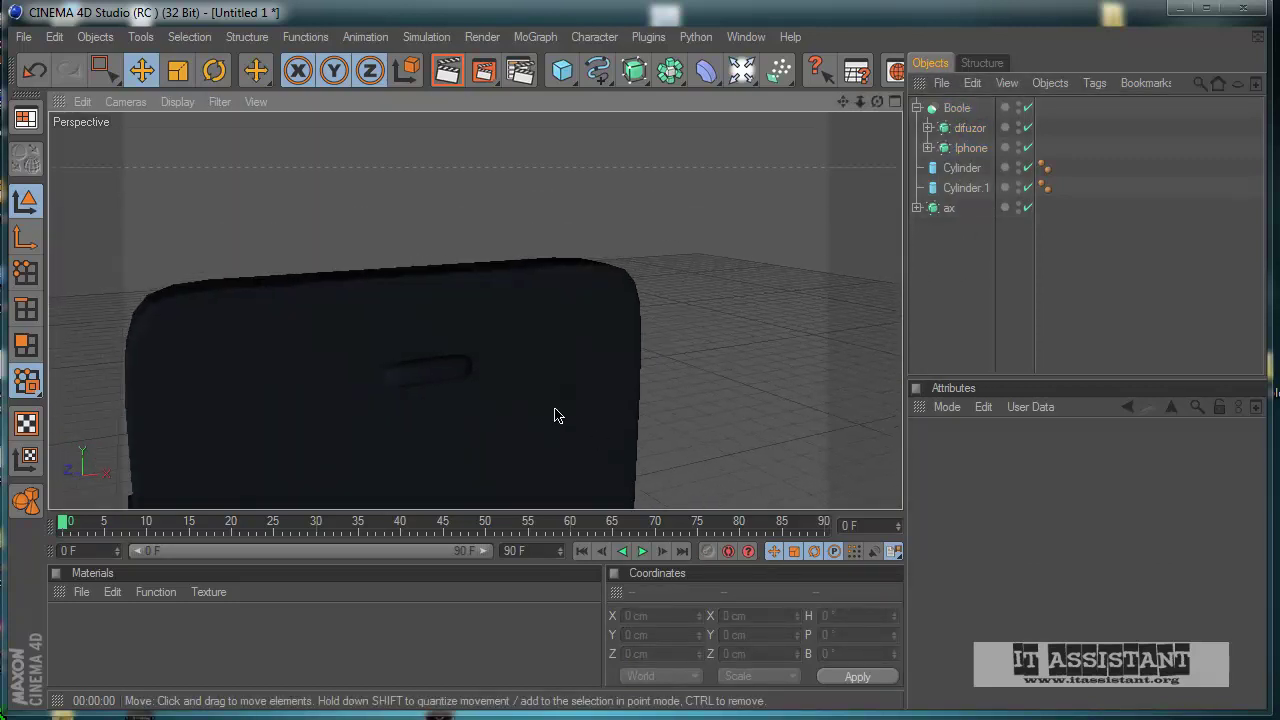
pyautogui.moveTo(965, 152); pyautogui.dragTo(957, 122)
pyautogui.click(966, 323)
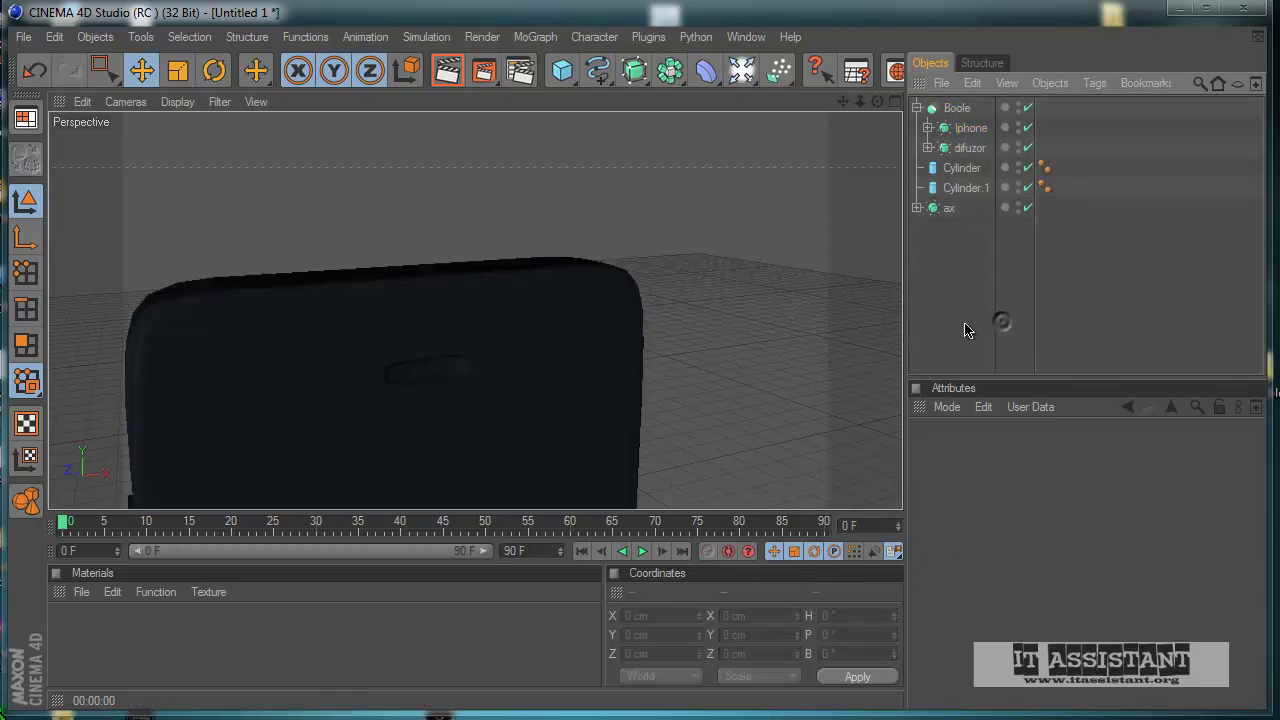
# - Examine the earpiece cutout in the phone's front face from several angles and distances in the Perspective view
pyautogui.scroll(-5, 677, 392)
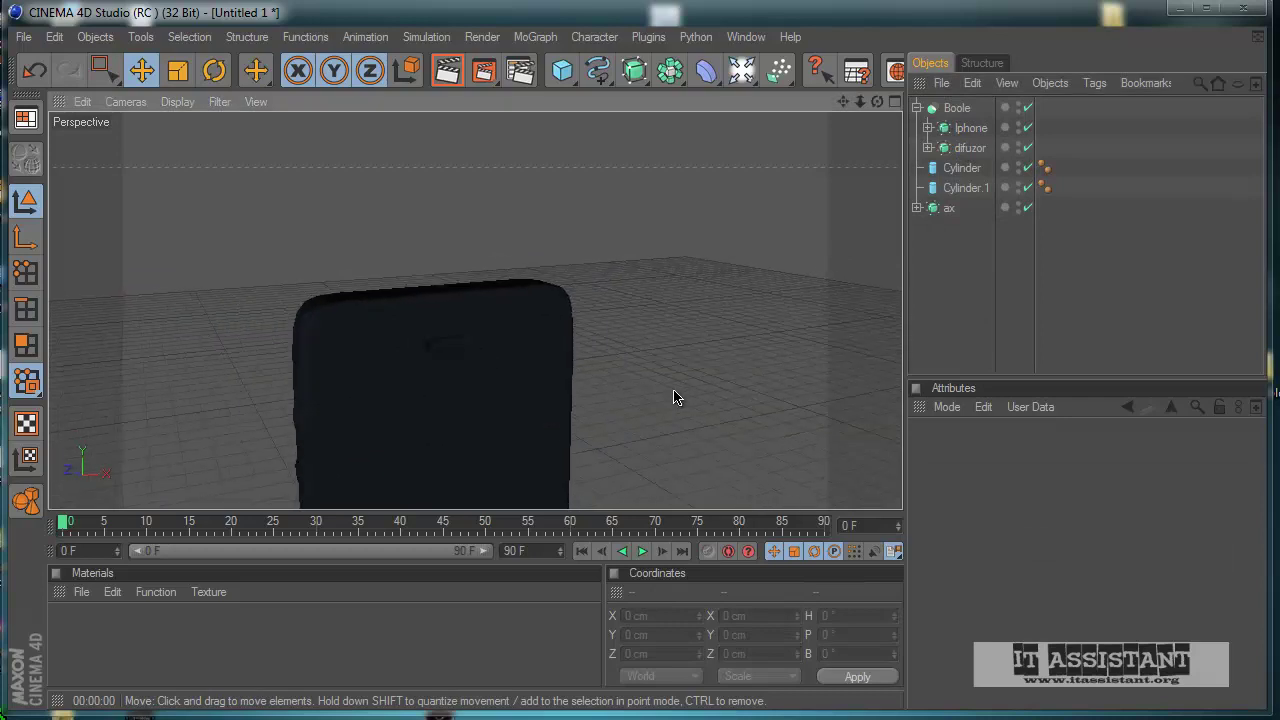
pyautogui.keyDown('alt'); pyautogui.moveTo(614, 400); pyautogui.dragTo(491, 437); pyautogui.keyUp('alt')
pyautogui.scroll(7, 468, 440)
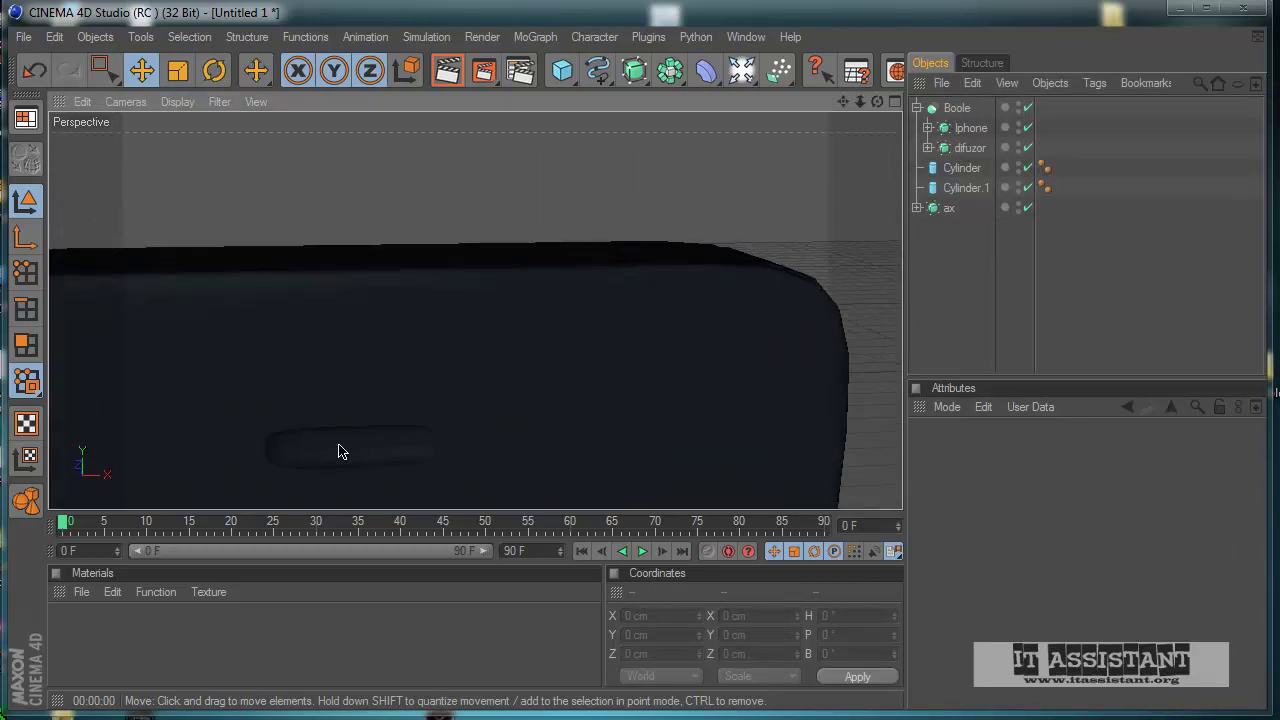
pyautogui.scroll(-3, 372, 457)
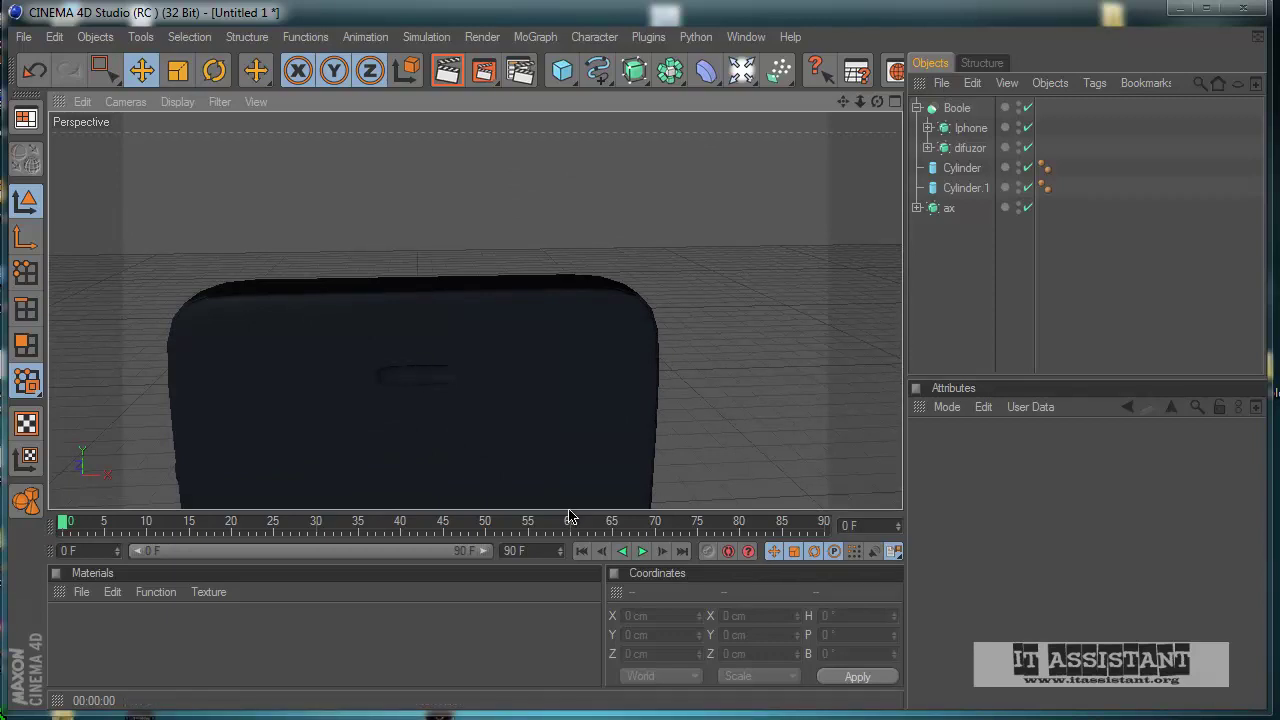
pyautogui.scroll(-2, 529, 453)
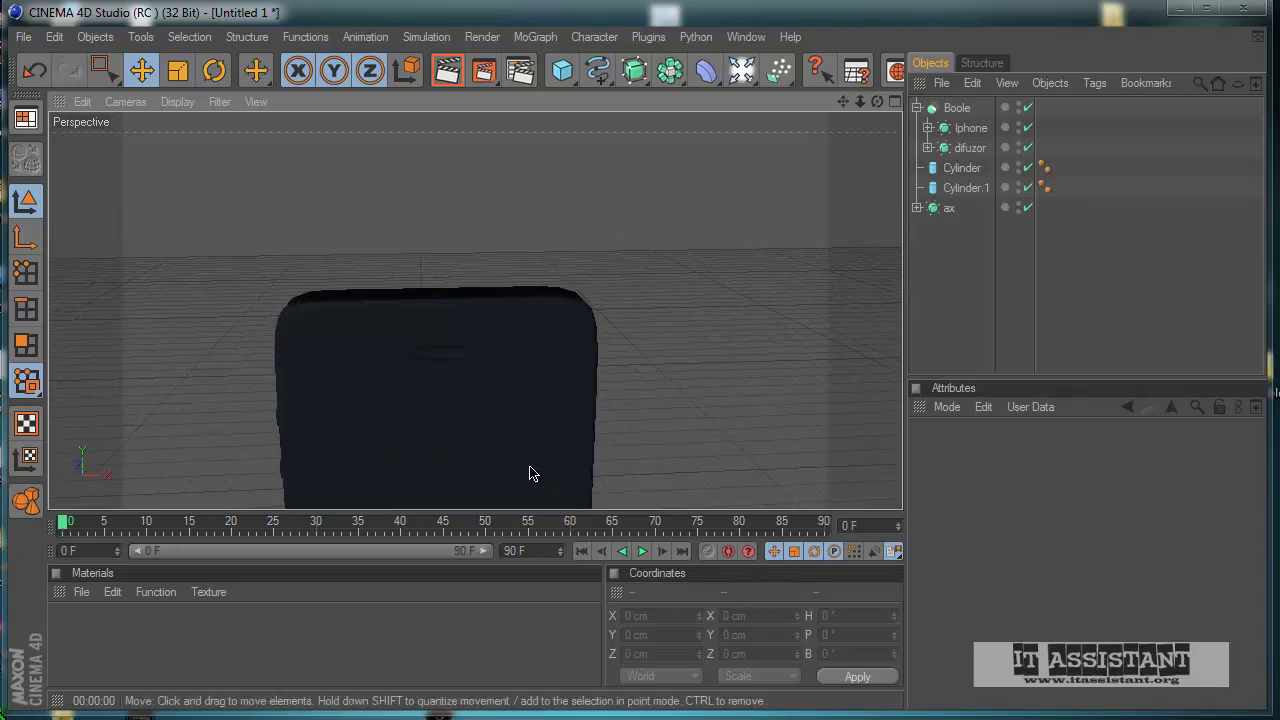
pyautogui.keyDown('alt'); pyautogui.moveTo(530, 467); pyautogui.dragTo(599, 429, button='middle'); pyautogui.keyUp('alt')
pyautogui.scroll(3, 530, 467)
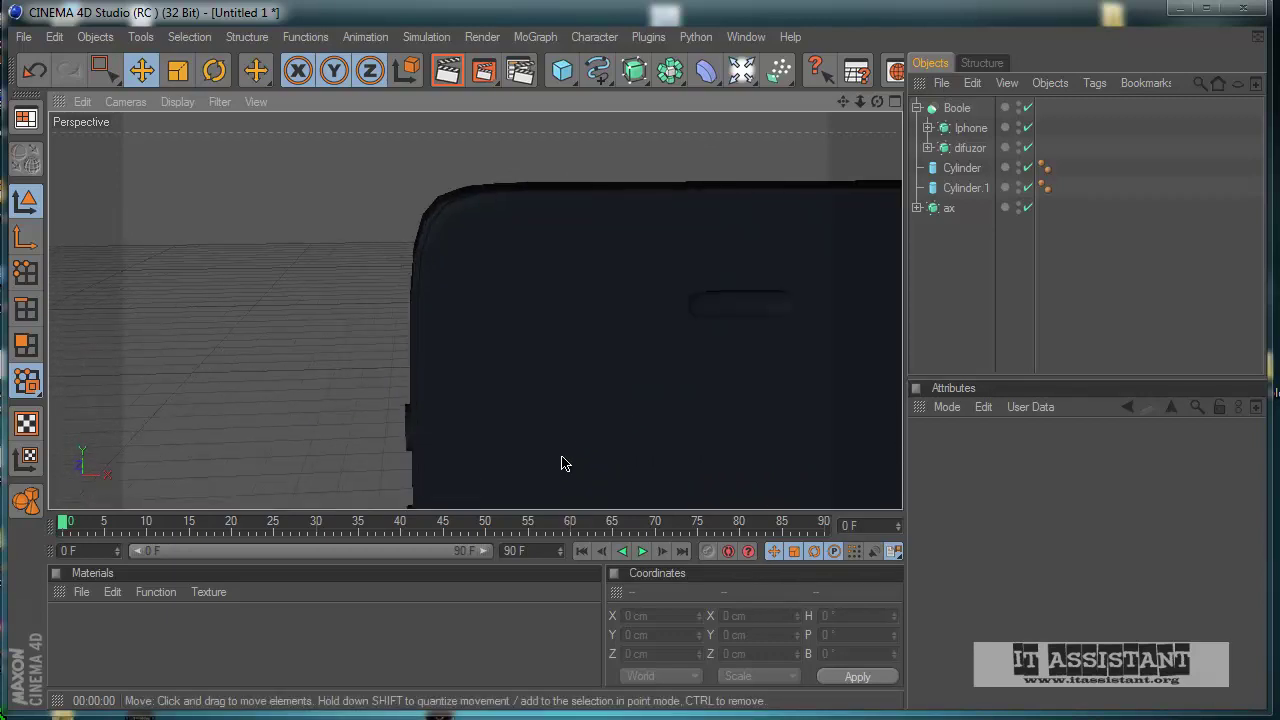
pyautogui.keyDown('alt'); pyautogui.moveTo(563, 463); pyautogui.dragTo(601, 437); pyautogui.keyUp('alt')
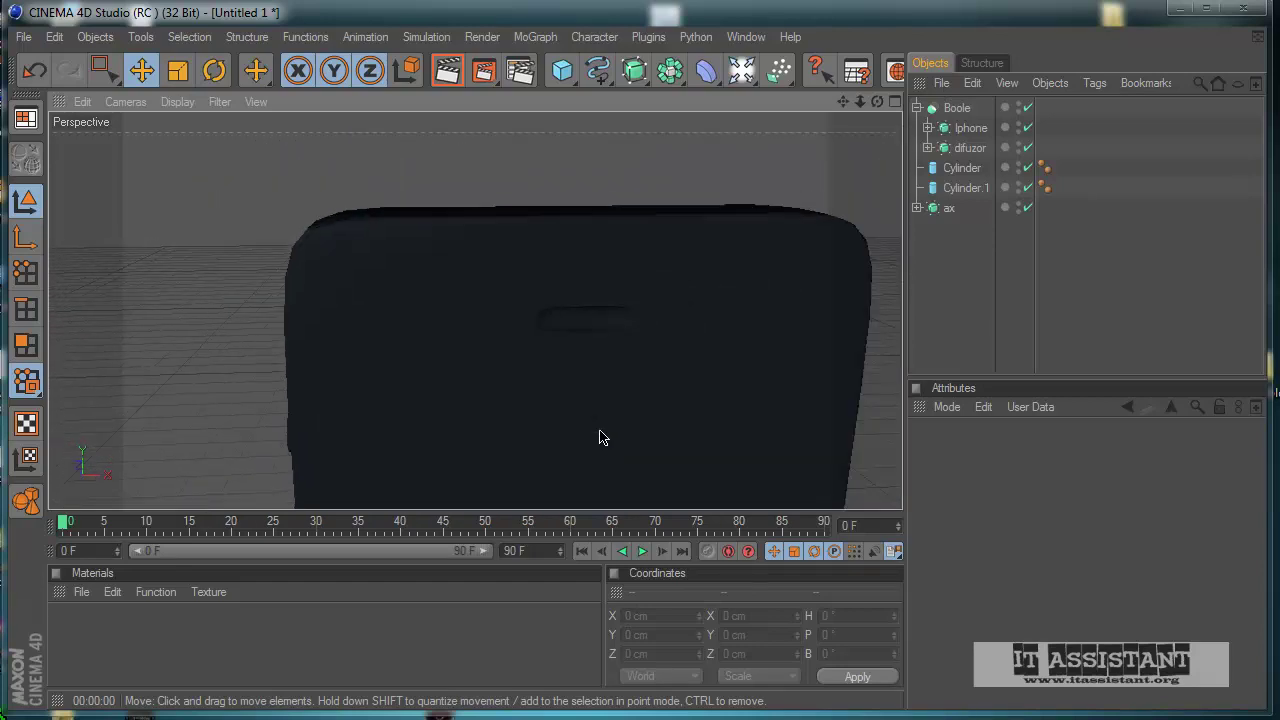
# - Add a Disc primitive in the Front view and rotate its pitch to 90° so it faces the front
pyautogui.middleClick(600, 437)
pyautogui.middleClick(680, 456)
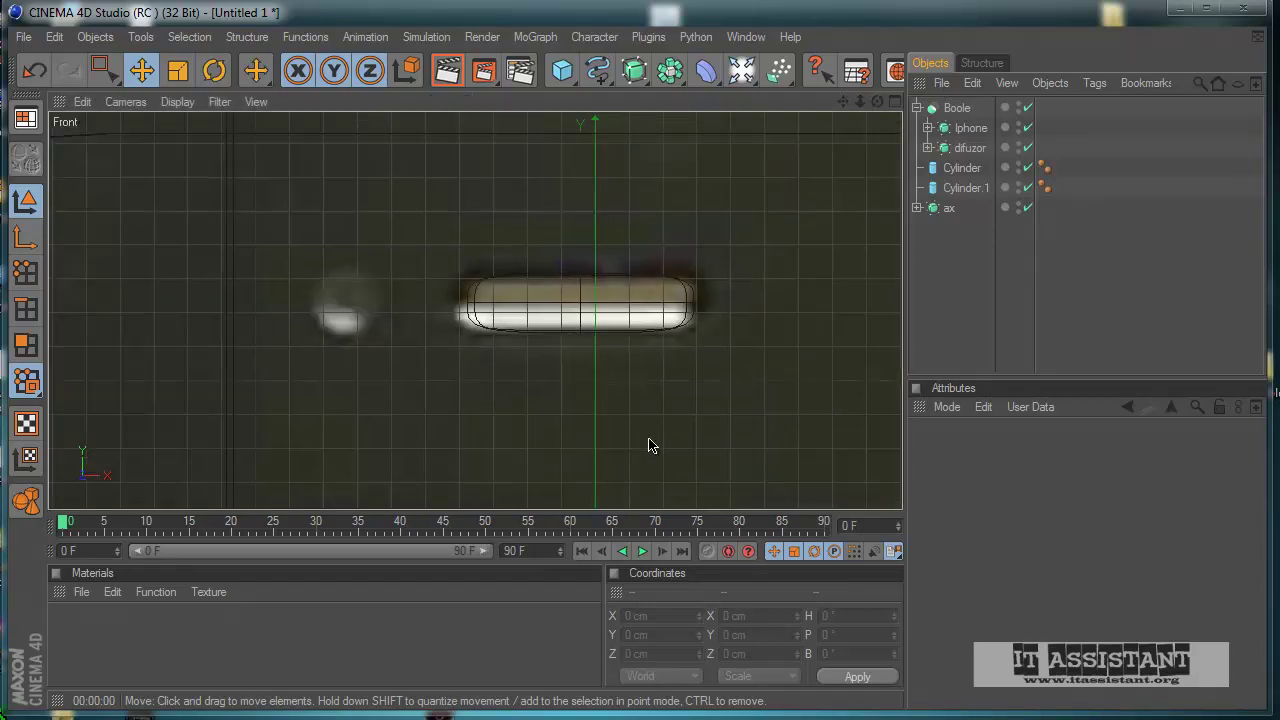
pyautogui.scroll(-4, 649, 445)
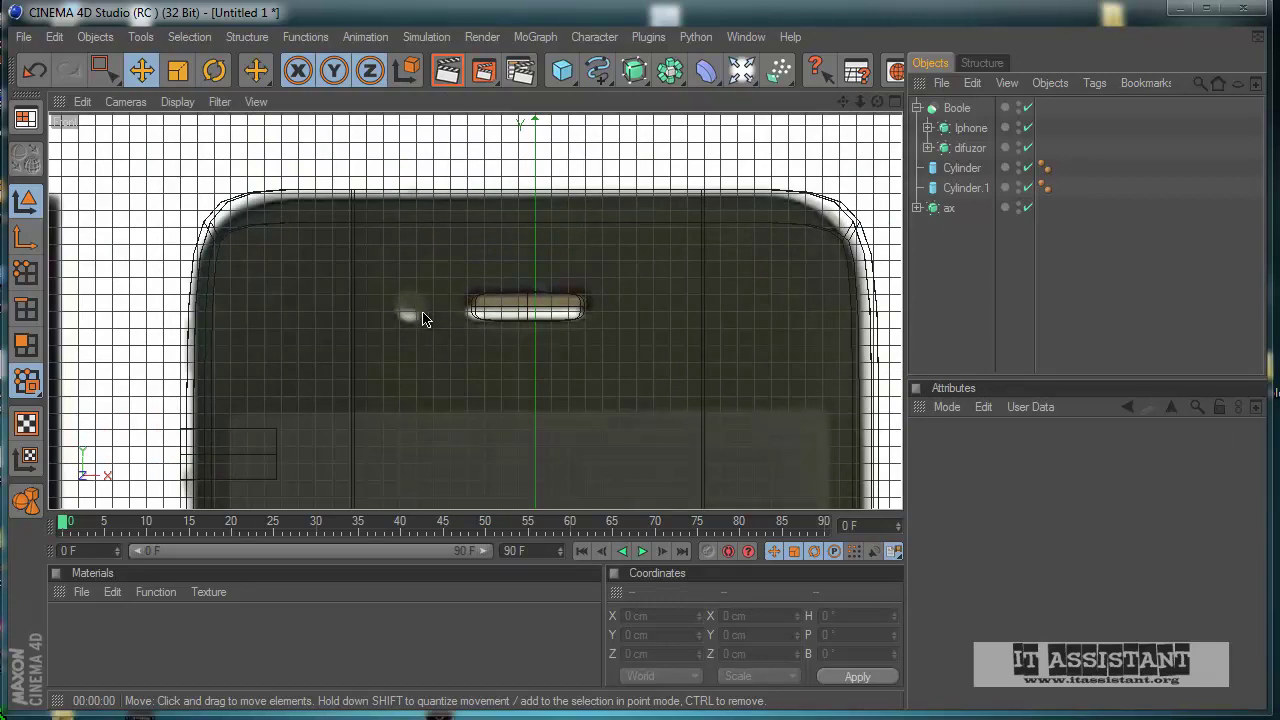
pyautogui.scroll(-4, 613, 286)
pyautogui.keyDown('alt'); pyautogui.moveTo(606, 406); pyautogui.dragTo(577, 398, button='middle'); pyautogui.keyUp('alt')
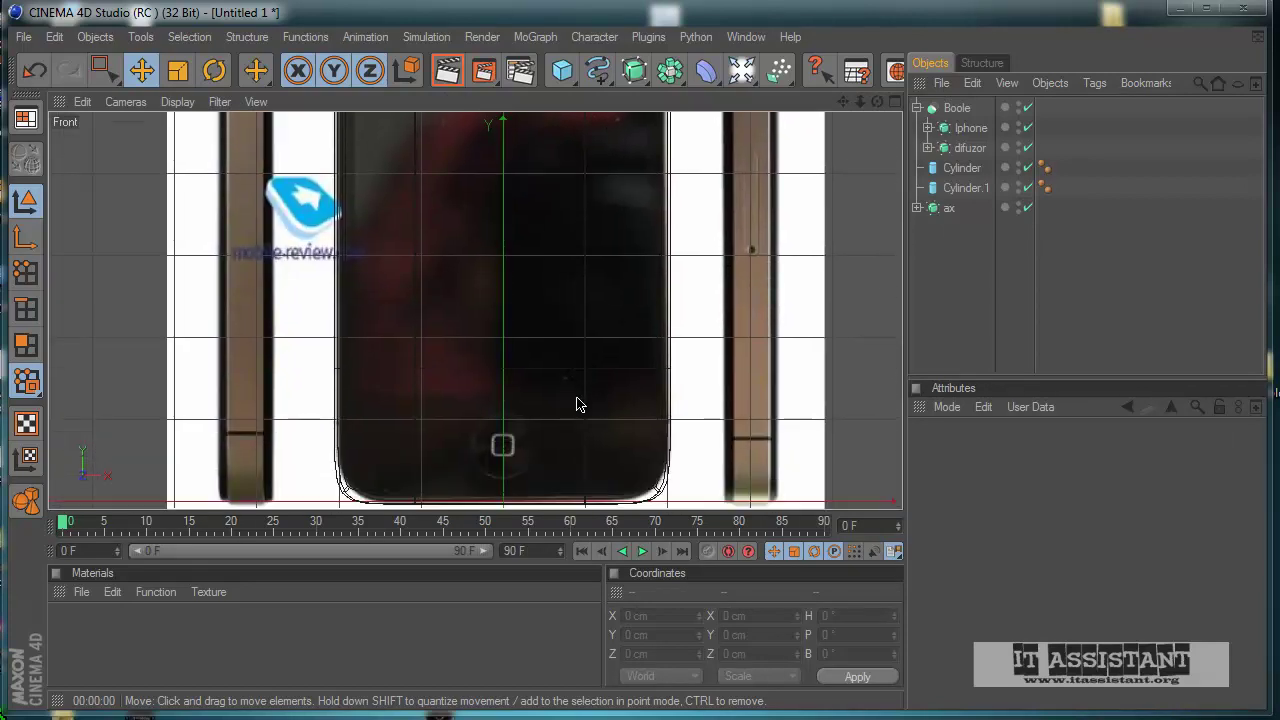
pyautogui.scroll(1, 584, 435)
pyautogui.scroll(-1, 585, 441)
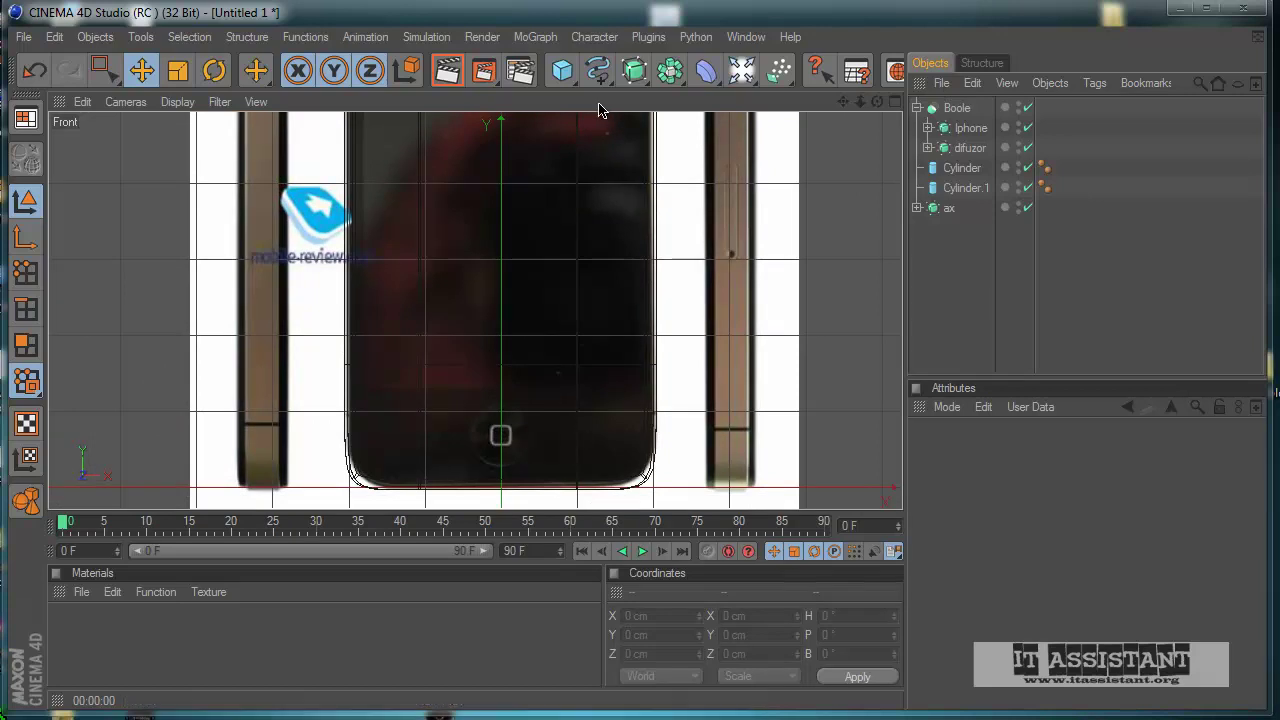
pyautogui.moveTo(562, 70); pyautogui.dragTo(808, 128)
pyautogui.click(216, 78)
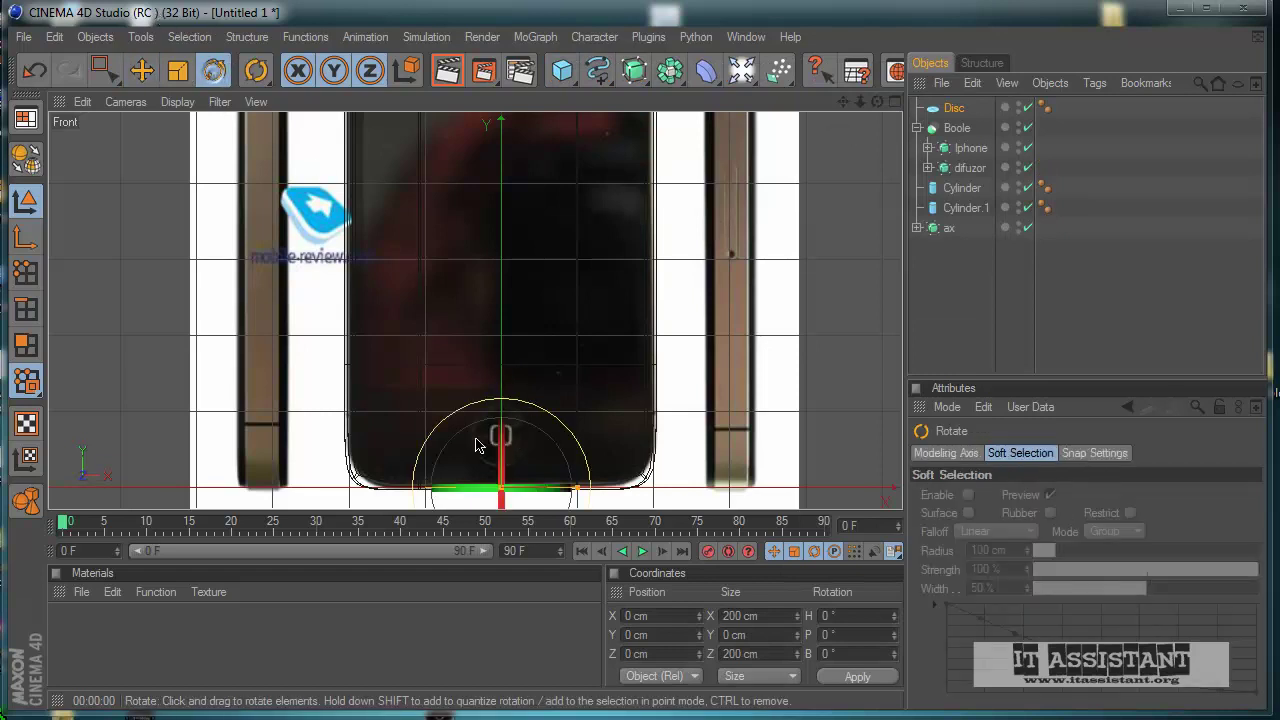
pyautogui.moveTo(501, 455); pyautogui.dragTo(512, 540)
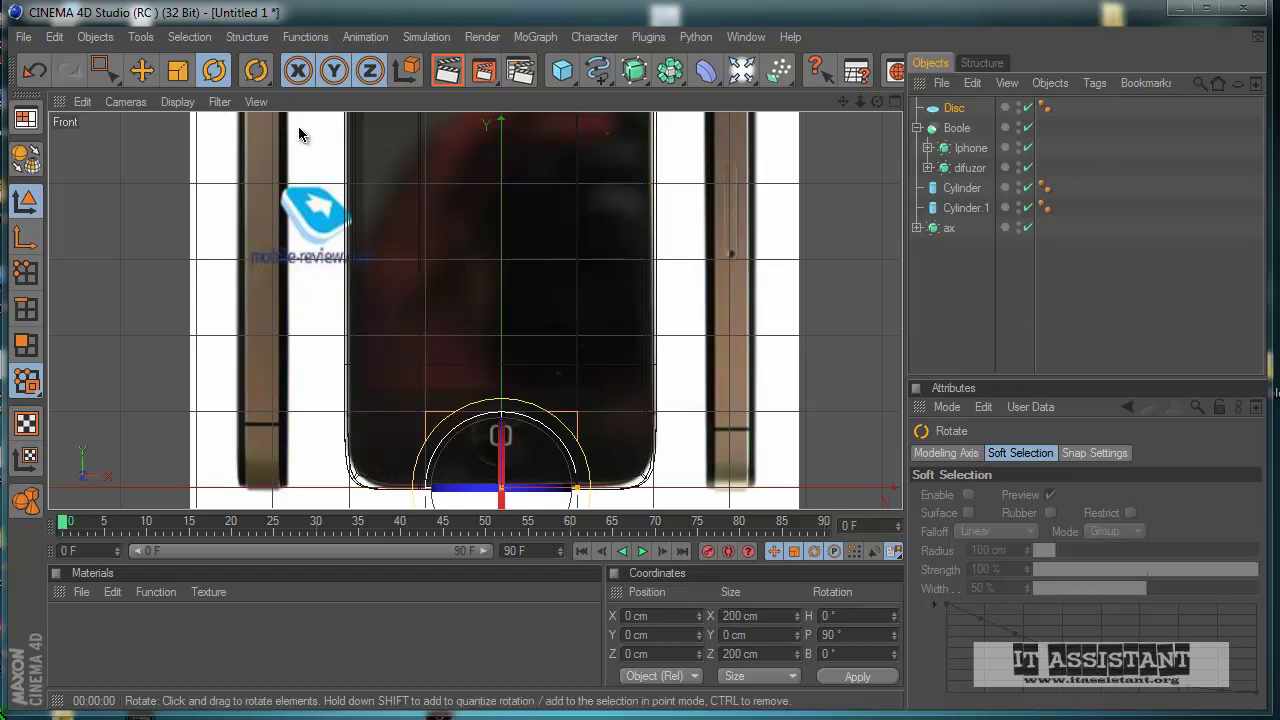
# - Move the disc up the phone to the earpiece's height, at about Y 714 cm
pyautogui.click(141, 70)
pyautogui.moveTo(500, 400); pyautogui.dragTo(510, 438)
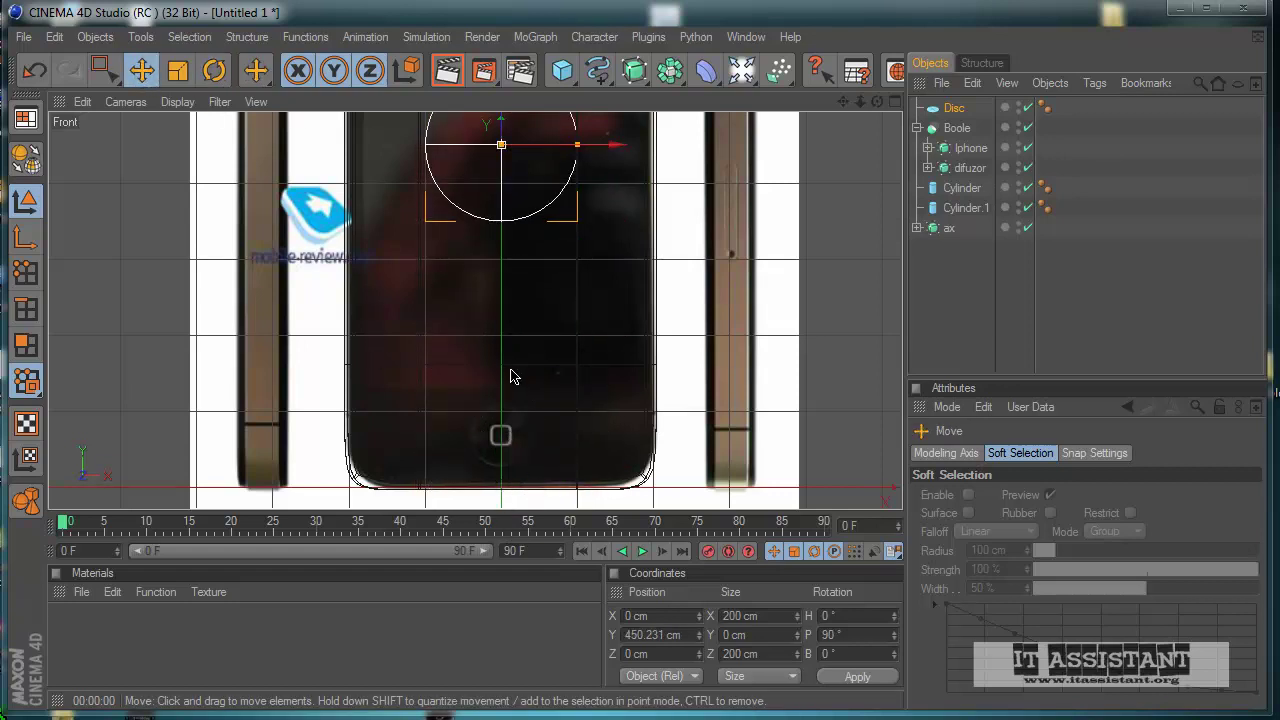
pyautogui.keyDown('alt'); pyautogui.moveTo(511, 376); pyautogui.dragTo(602, 454, button='middle'); pyautogui.keyUp('alt')
pyautogui.moveTo(484, 306); pyautogui.dragTo(600, 434)
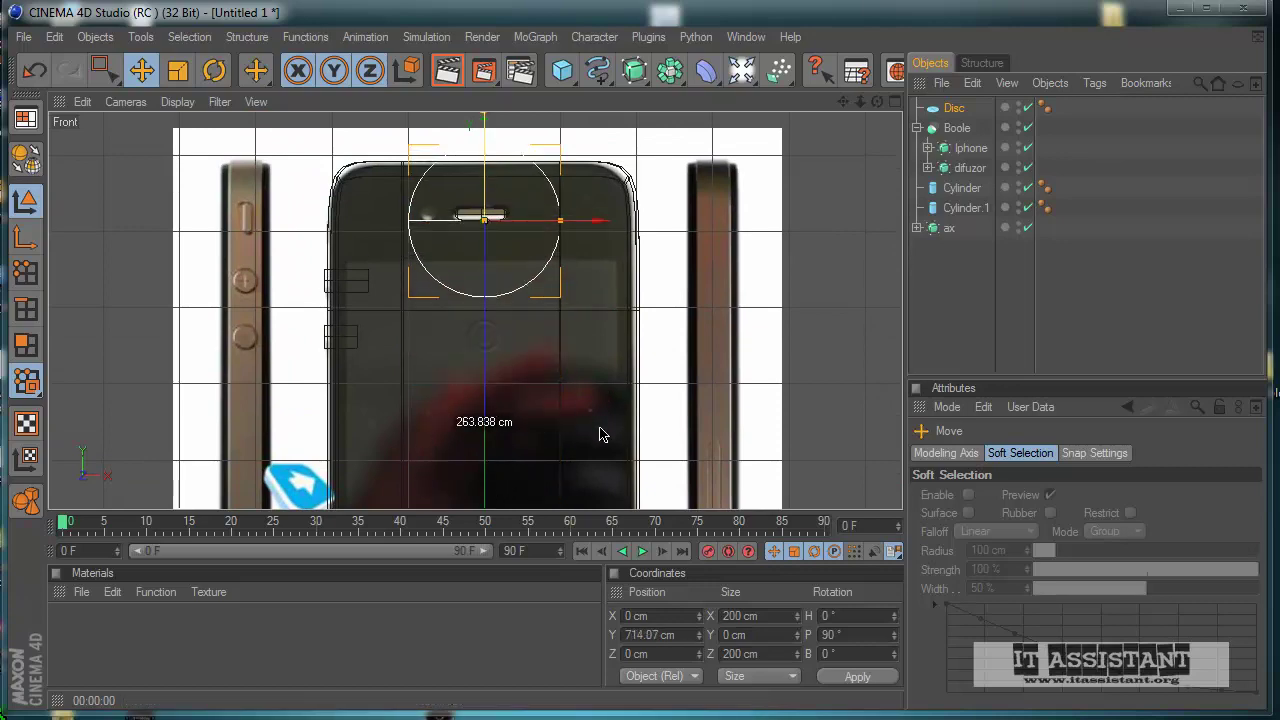
# - Center the disc on the blueprint's camera dot beside the earpiece and shrink it to about 19 cm in diameter
pyautogui.scroll(4, 600, 434)
pyautogui.moveTo(573, 323)
pyautogui.keyDown('alt'); pyautogui.mouseDown(button='middle')
pyautogui.moveTo(591, 457)
pyautogui.moveTo(580, 303)
pyautogui.mouseUp(button='middle'); pyautogui.keyUp('alt')
pyautogui.moveTo(497, 338); pyautogui.dragTo(337, 313)
pyautogui.scroll(3, 366, 366)
pyautogui.keyDown('alt'); pyautogui.moveTo(373, 384); pyautogui.dragTo(465, 366, button='middle'); pyautogui.keyUp('alt')
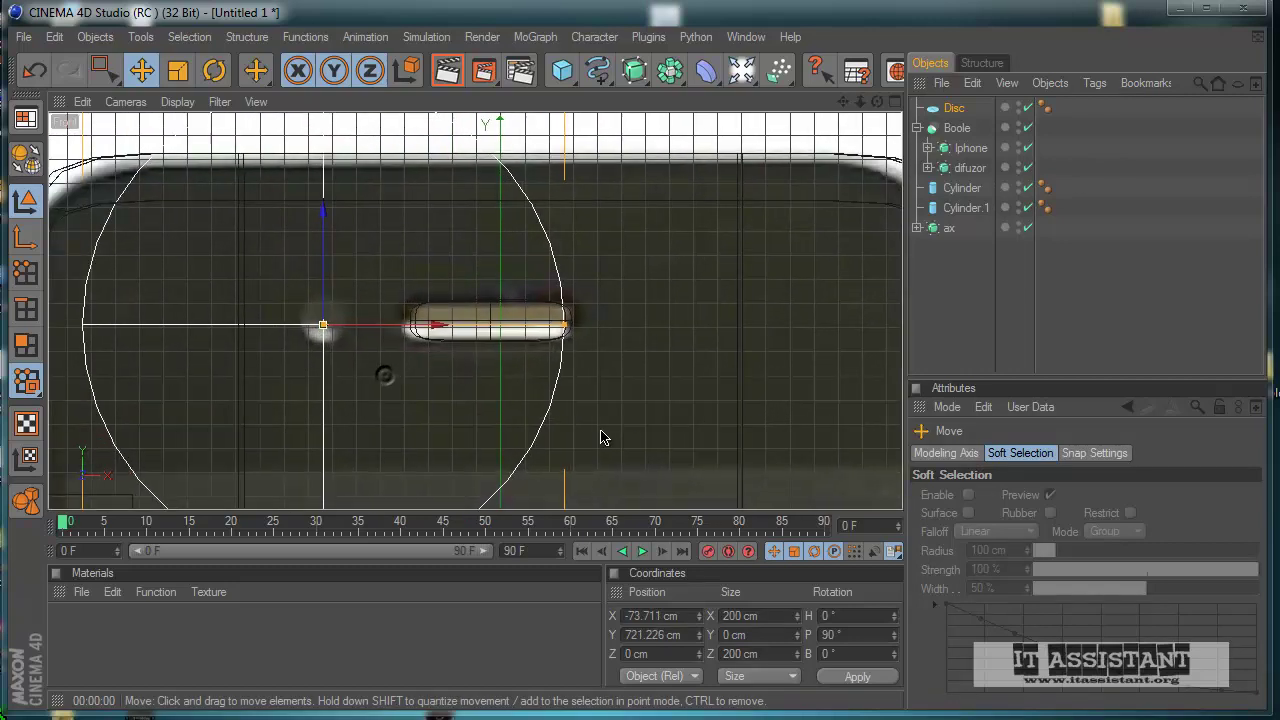
pyautogui.moveTo(323, 306); pyautogui.dragTo(372, 324)
pyautogui.moveTo(568, 328); pyautogui.dragTo(601, 436)
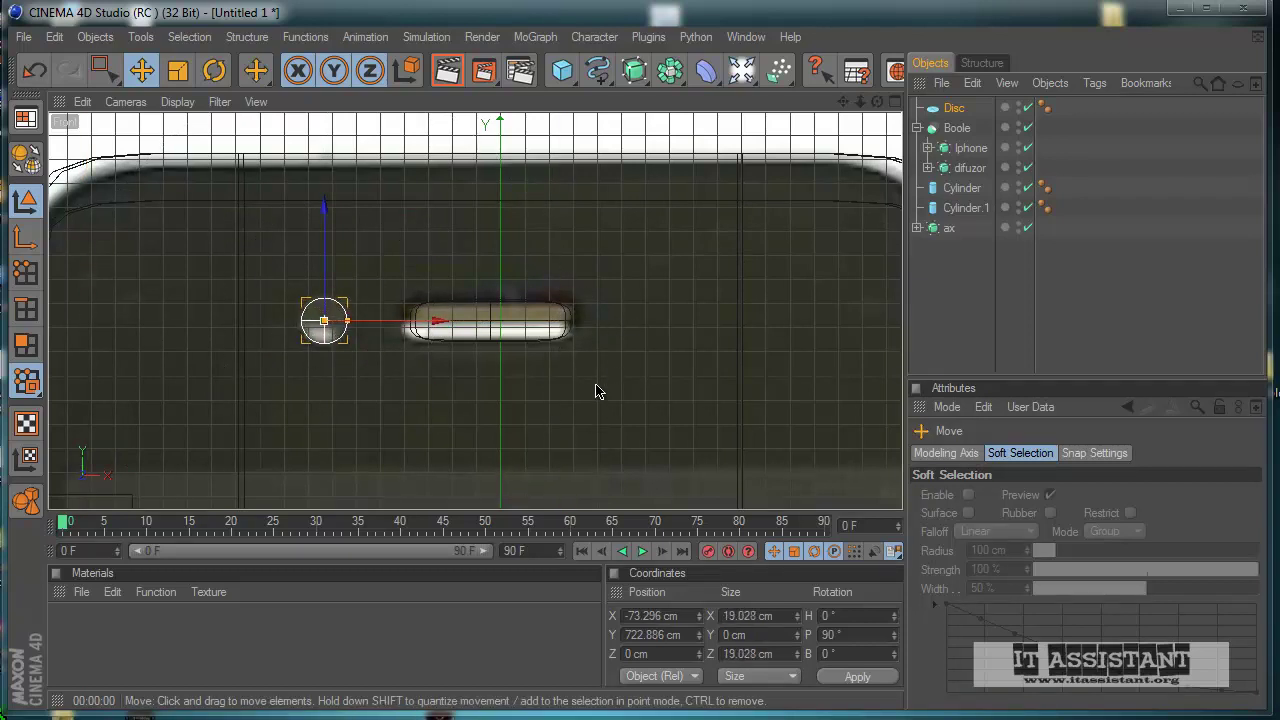
# - Move the disc forward in the Right view to the phone's front face, at about Z -32.8 cm
pyautogui.middleClick(598, 392)
pyautogui.middleClick(398, 409)
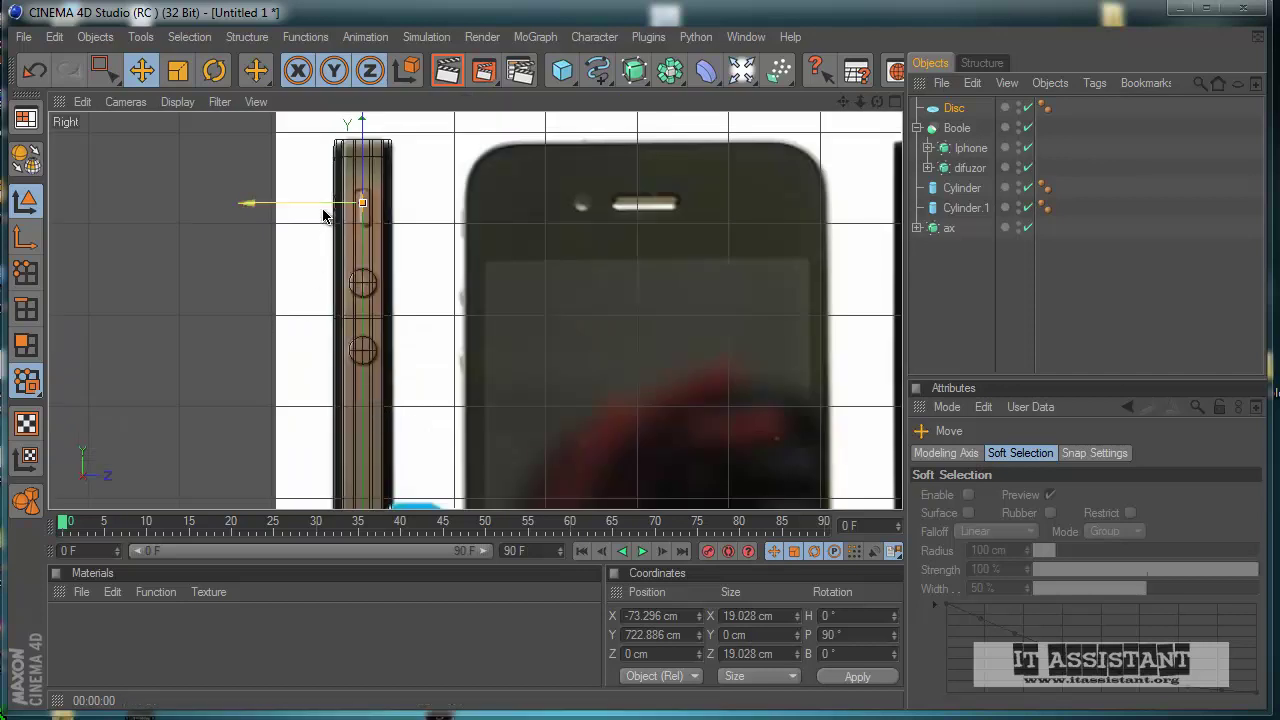
pyautogui.moveTo(323, 216); pyautogui.dragTo(295, 216)
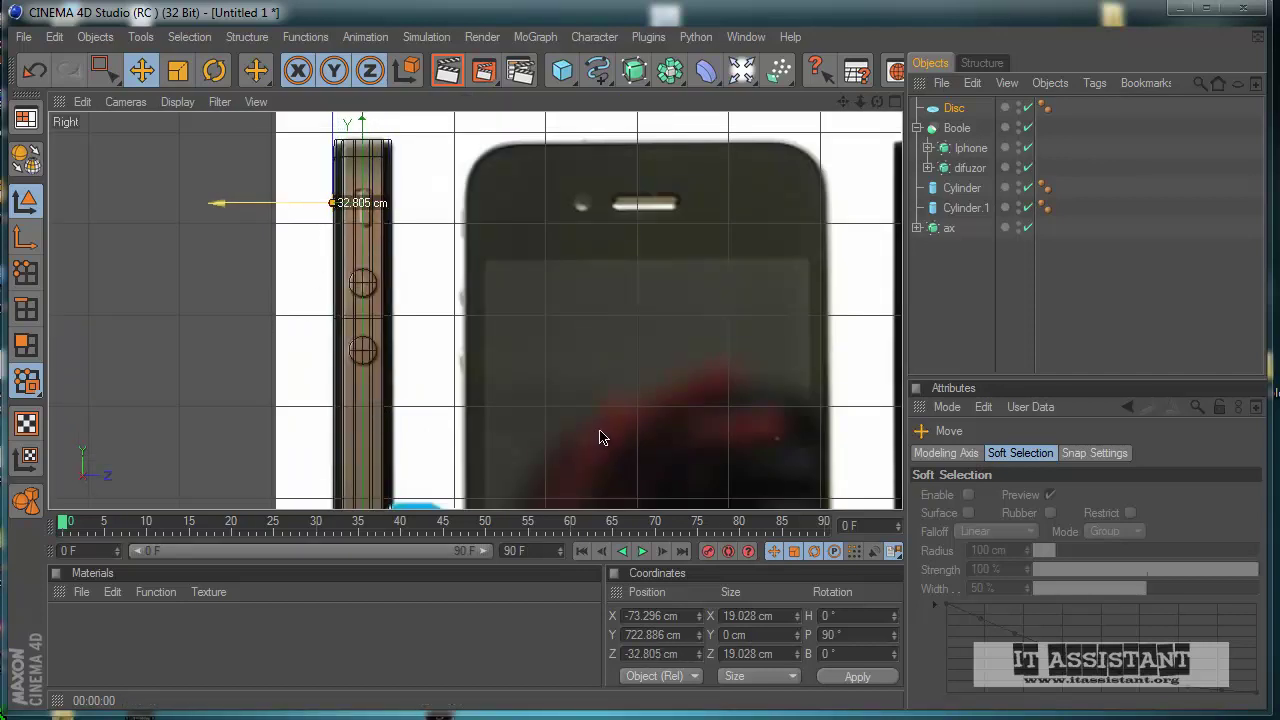
# - Examine the disc's placement against the phone's front face in the Perspective view, selecting it to locate it
pyautogui.middleClick(486, 266)
pyautogui.middleClick(394, 194)
pyautogui.keyDown('alt'); pyautogui.moveTo(466, 337); pyautogui.dragTo(580, 440); pyautogui.keyUp('alt')
pyautogui.click(984, 303)
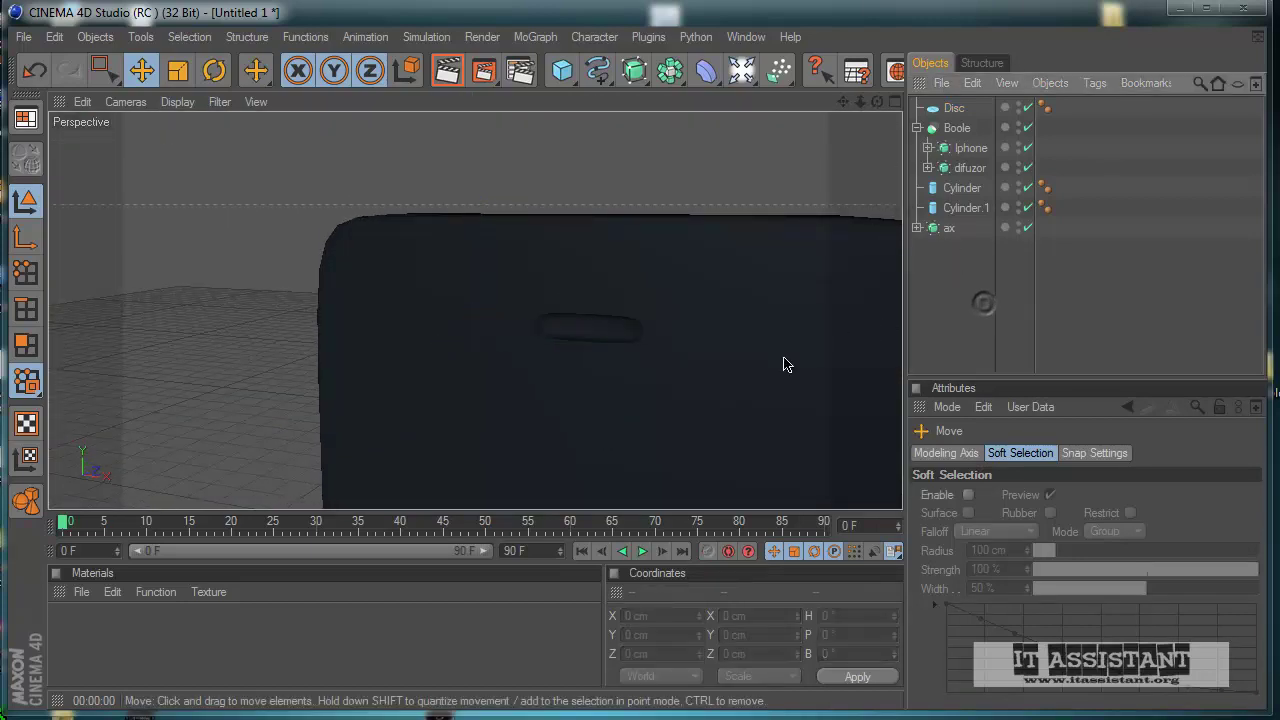
pyautogui.keyDown('alt'); pyautogui.moveTo(783, 363); pyautogui.dragTo(640, 420); pyautogui.keyUp('alt')
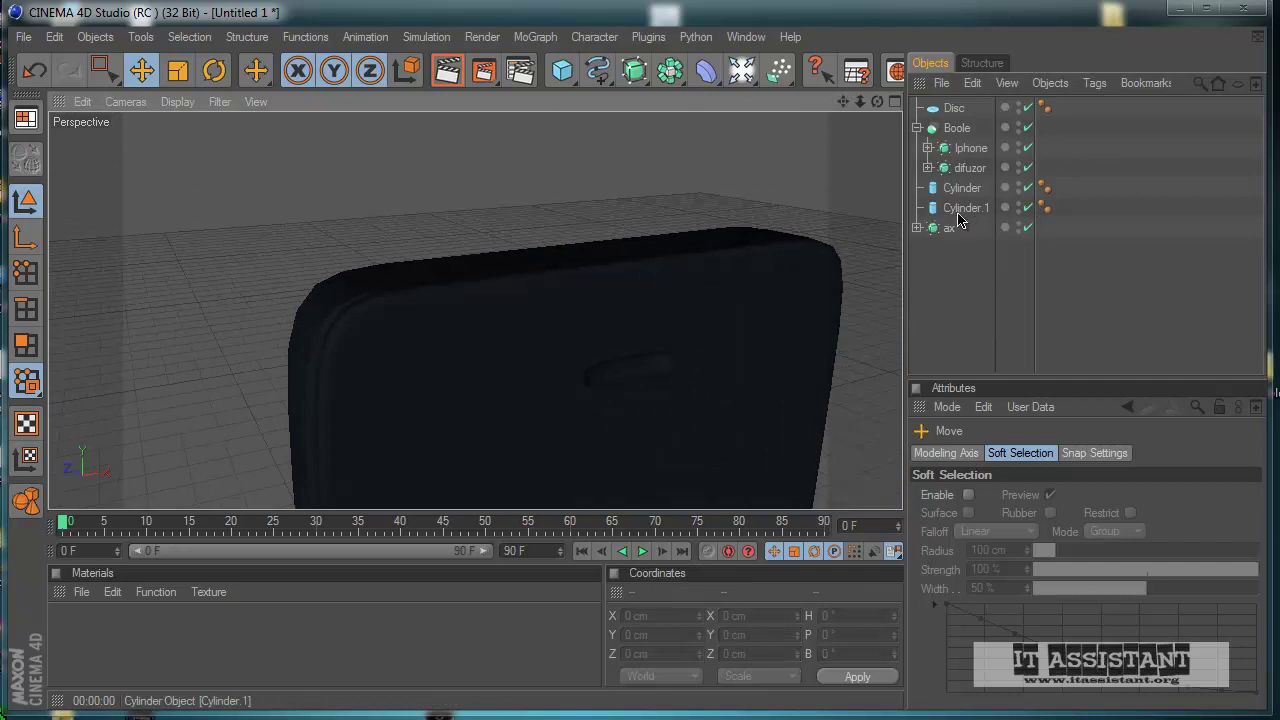
pyautogui.click(954, 107)
pyautogui.keyDown('alt'); pyautogui.moveTo(808, 396); pyautogui.dragTo(598, 438); pyautogui.keyUp('alt')
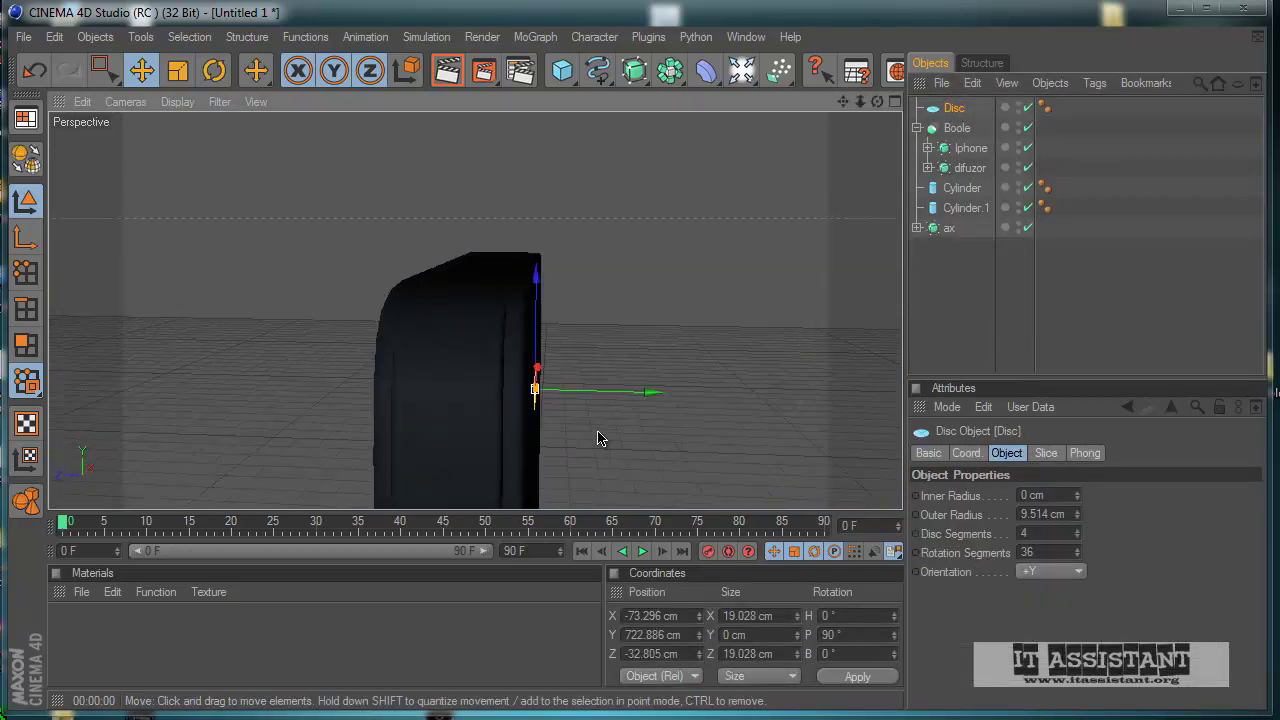
pyautogui.click(980, 289)
pyautogui.keyDown('alt'); pyautogui.moveTo(749, 363); pyautogui.dragTo(550, 421); pyautogui.keyUp('alt')
# - Add a Plane primitive in the Front view and rotate its pitch to 90° so it stands parallel to the phone's front
pyautogui.middleClick(523, 434)
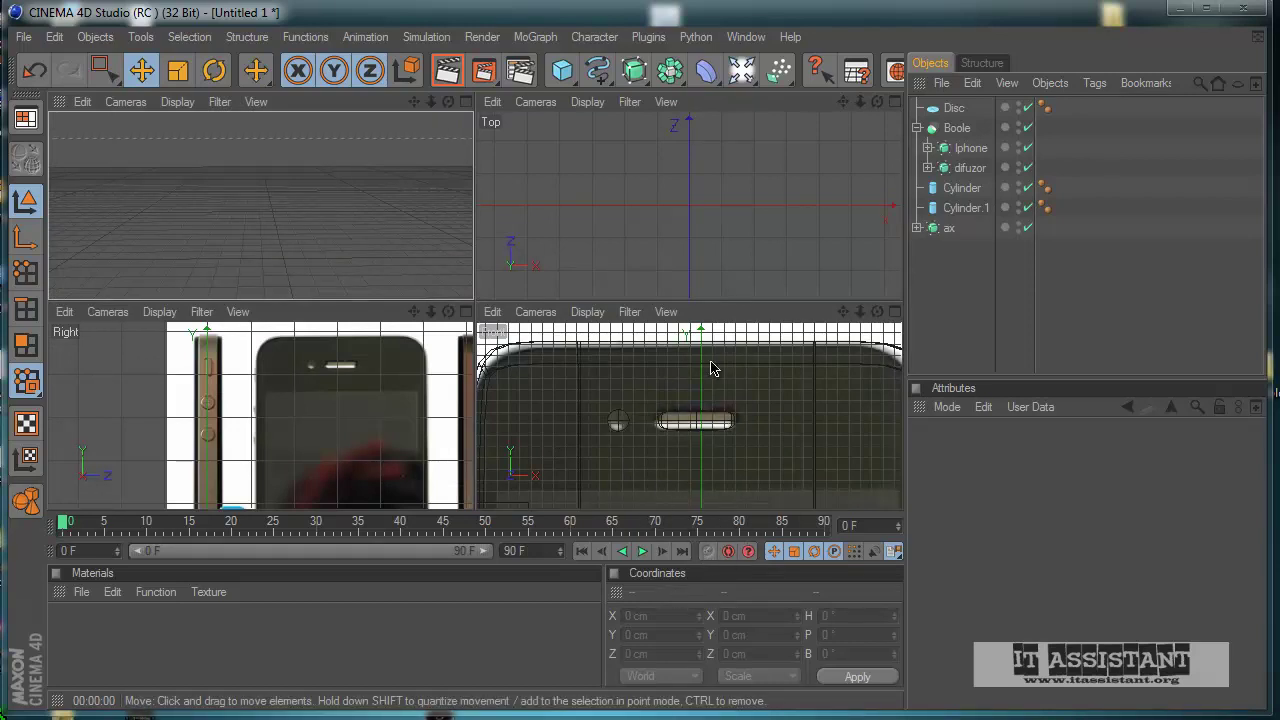
pyautogui.middleClick(650, 431)
pyautogui.scroll(-4, 650, 430)
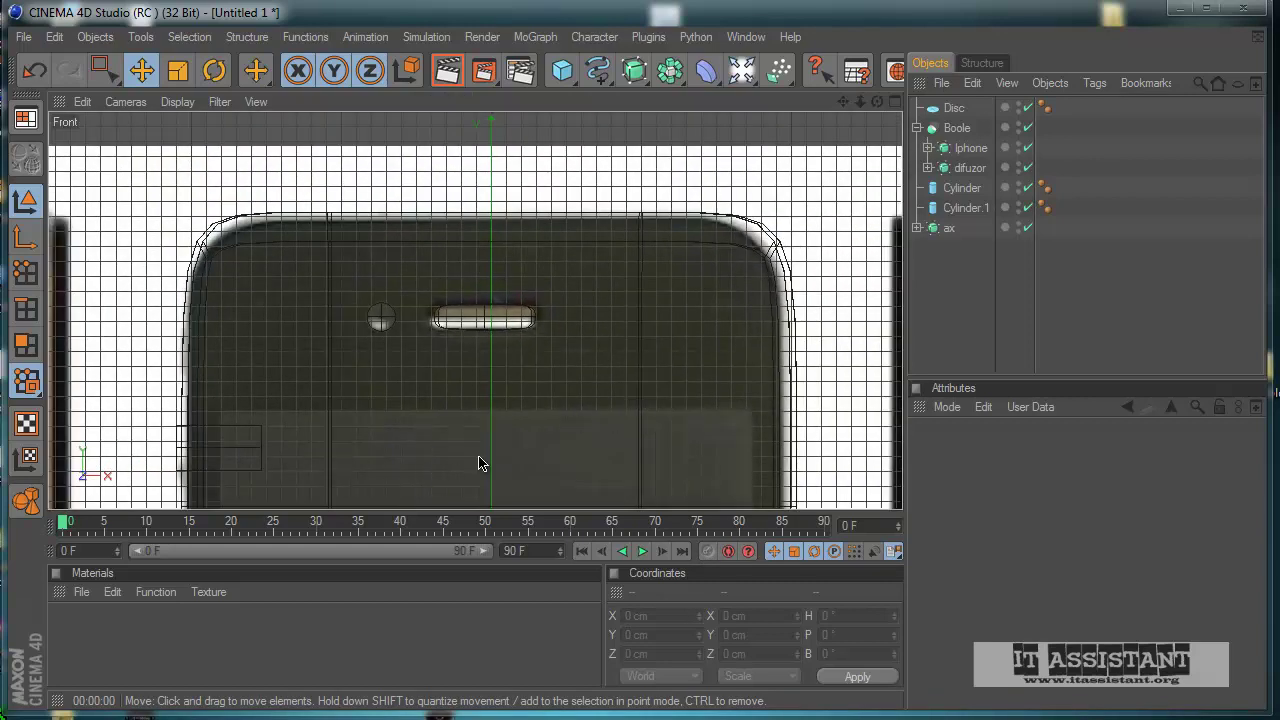
pyautogui.moveTo(568, 452)
pyautogui.keyDown('alt'); pyautogui.mouseDown(button='middle')
pyautogui.moveTo(600, 437)
pyautogui.moveTo(569, 451)
pyautogui.mouseUp(button='middle'); pyautogui.keyUp('alt')
pyautogui.scroll(-3, 563, 429)
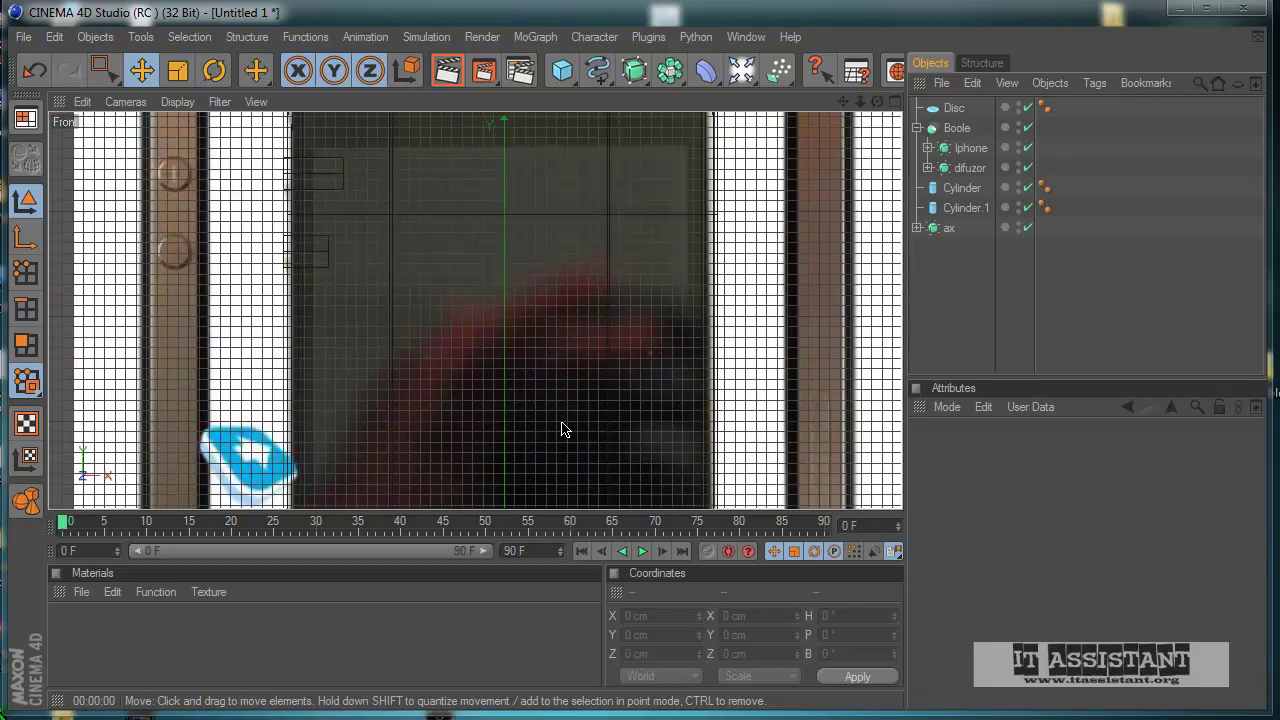
pyautogui.scroll(-5, 598, 436)
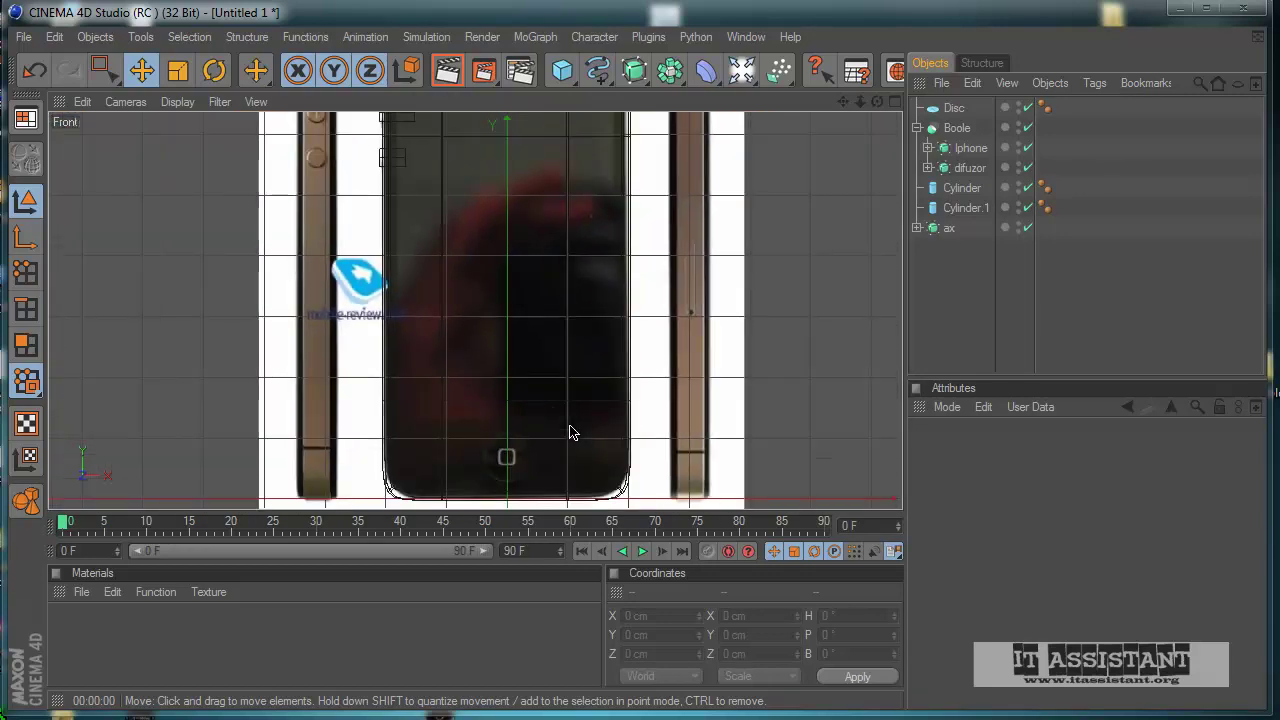
pyautogui.scroll(-2, 506, 316)
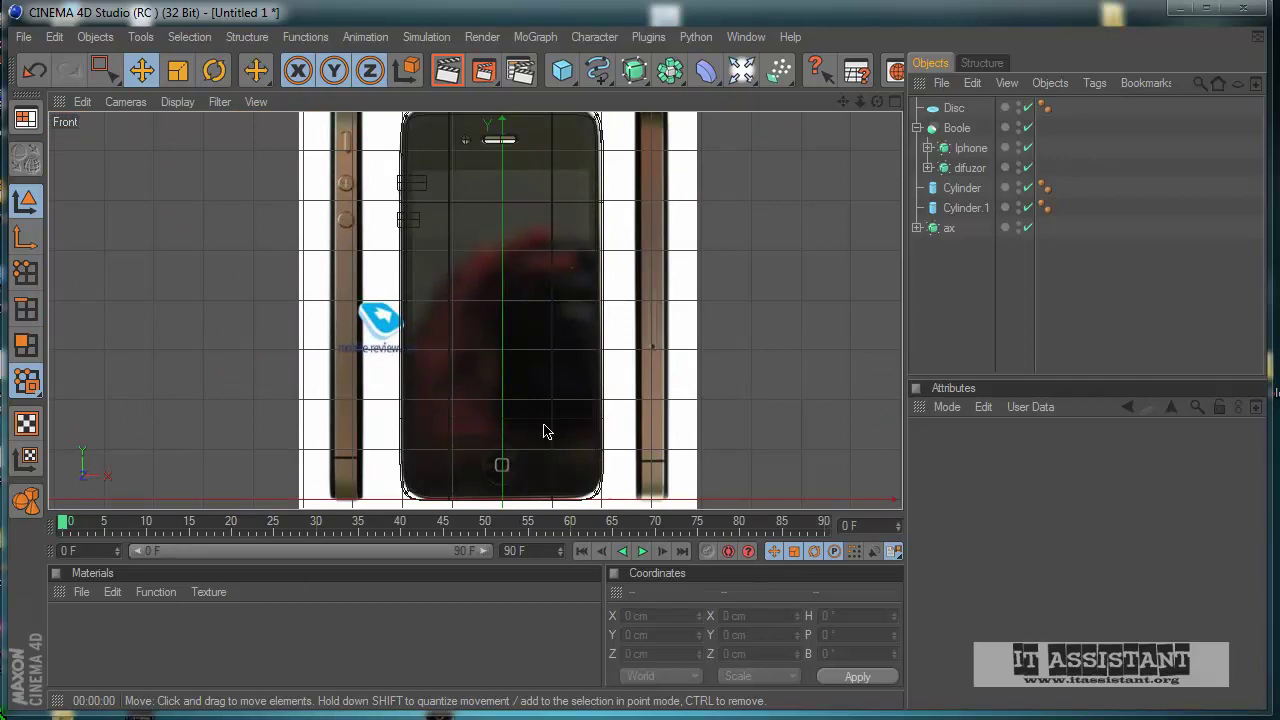
pyautogui.moveTo(562, 70); pyautogui.dragTo(733, 128)
pyautogui.scroll(-1, 613, 350)
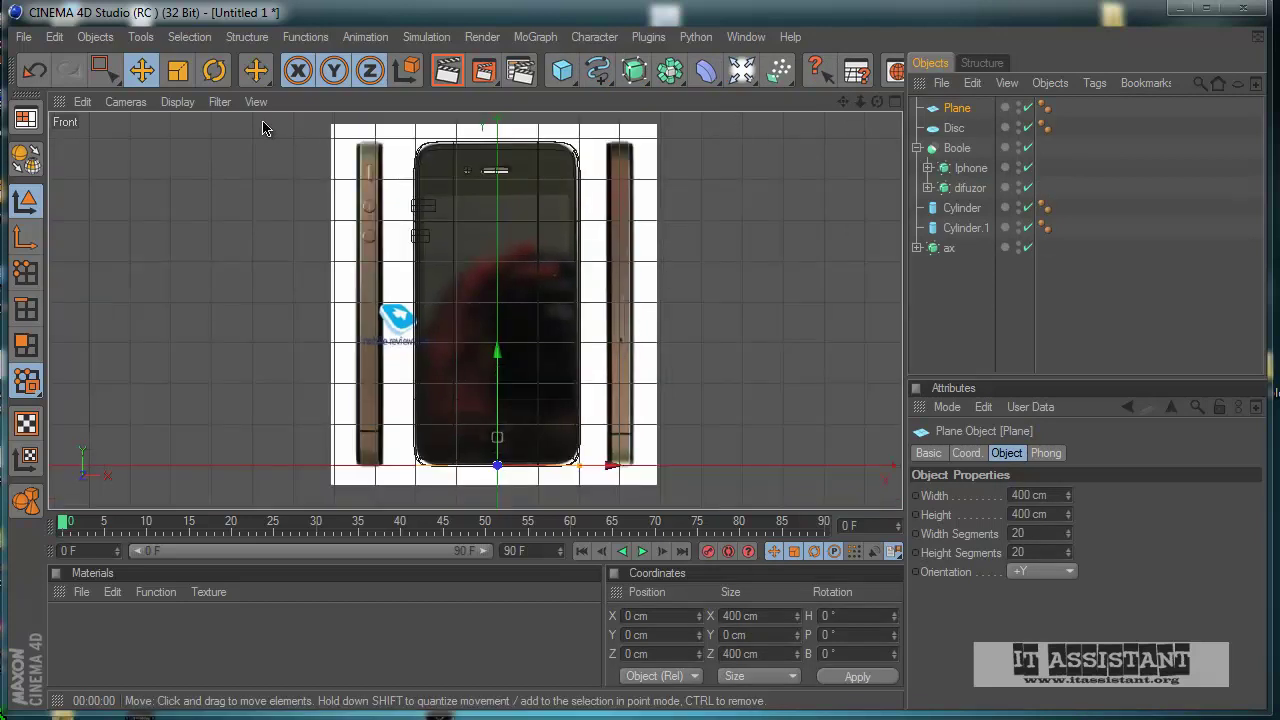
pyautogui.press('r')
pyautogui.moveTo(530, 447); pyautogui.dragTo(494, 508)
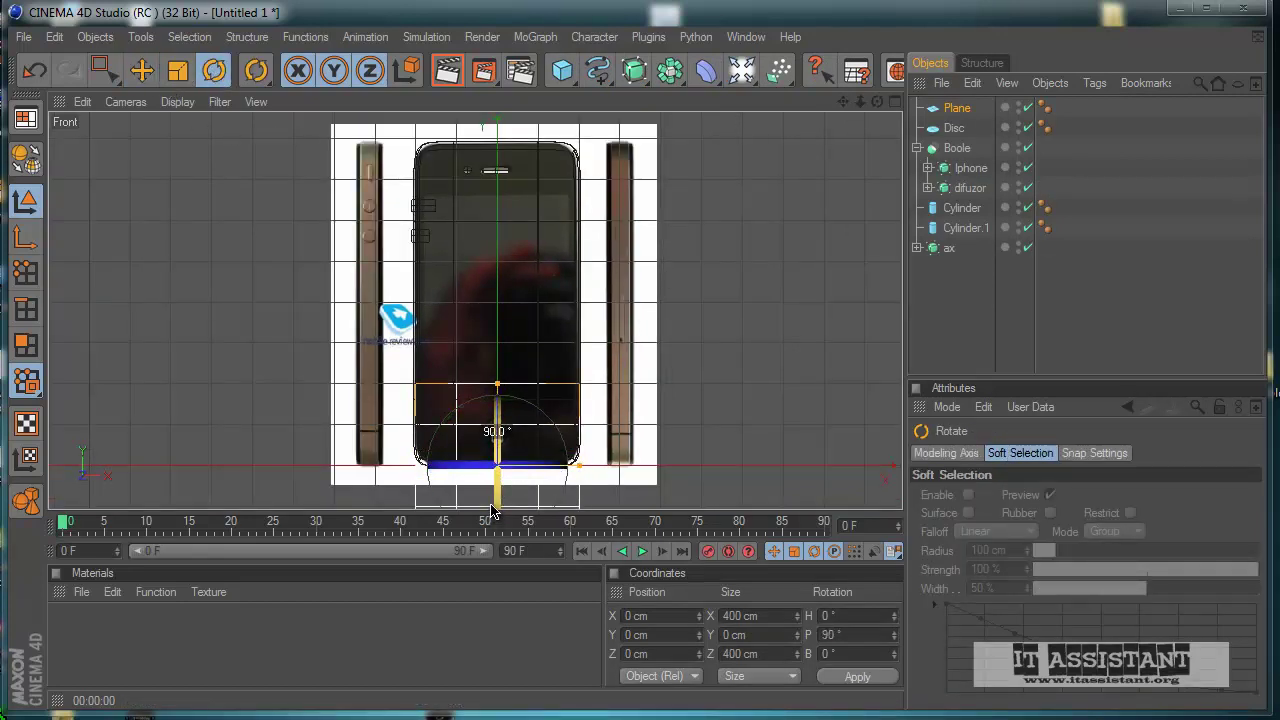
# - Move the upright plane up over the phone's front to about Y 463 cm
pyautogui.press('e')
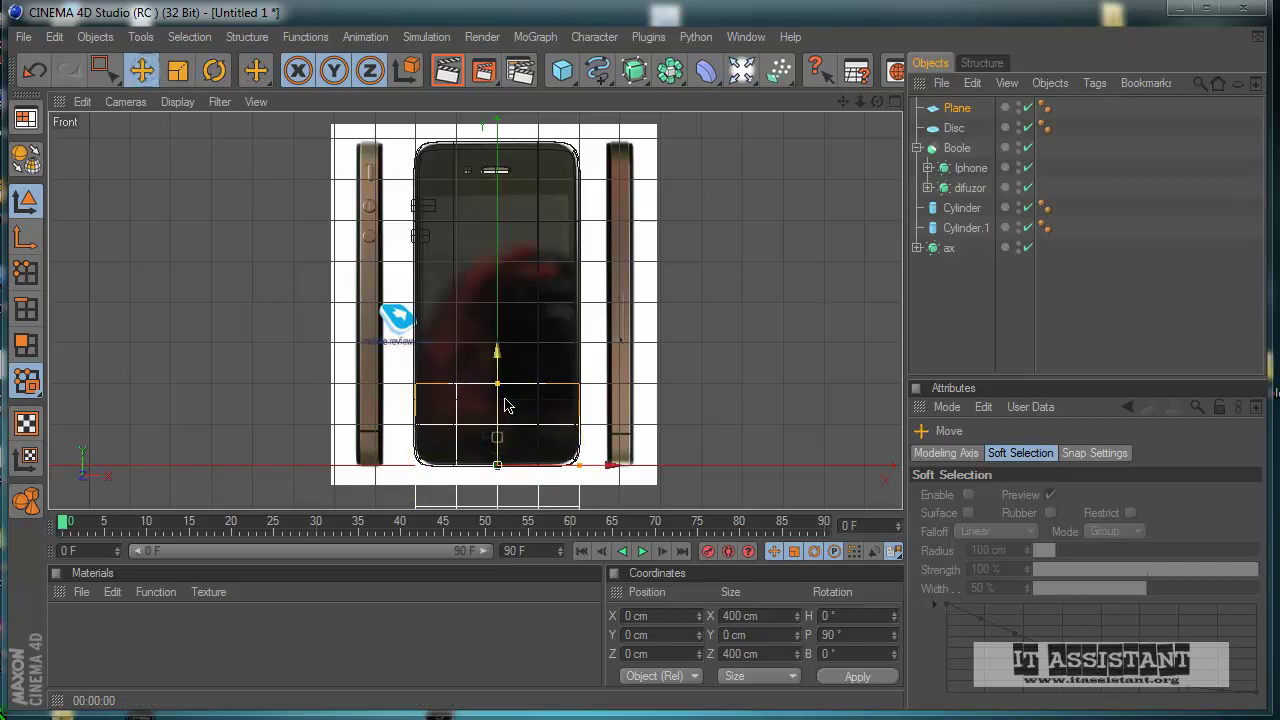
pyautogui.moveTo(505, 403); pyautogui.dragTo(599, 446)
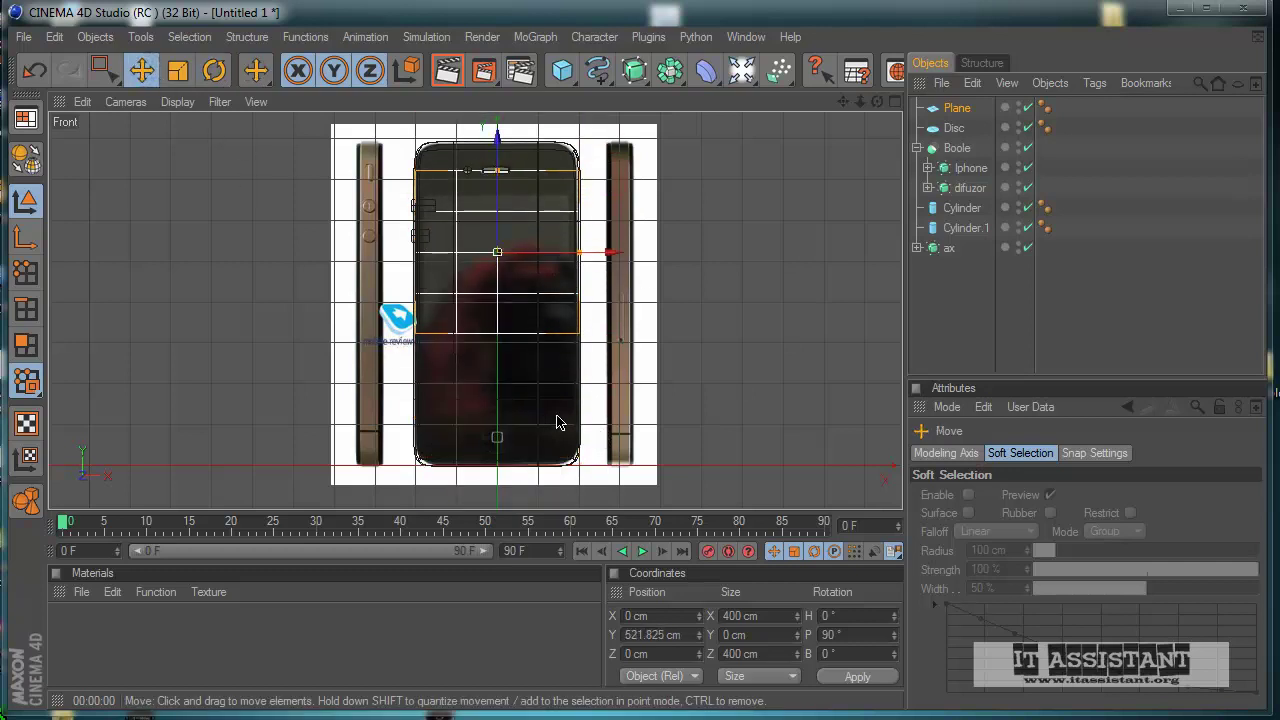
pyautogui.middleClick(557, 423)
pyautogui.middleClick(300, 285)
pyautogui.keyDown('alt'); pyautogui.moveTo(325, 326); pyautogui.dragTo(600, 436); pyautogui.keyUp('alt')
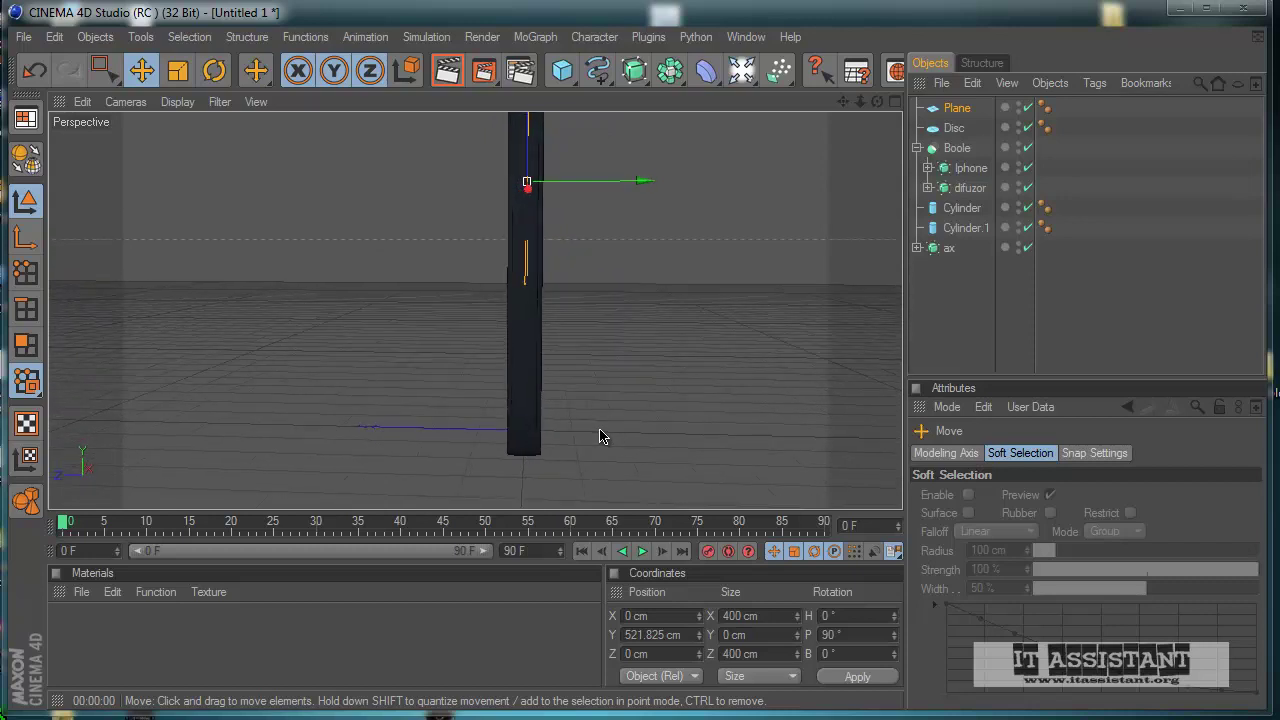
pyautogui.keyDown('alt'); pyautogui.moveTo(589, 371); pyautogui.dragTo(631, 429); pyautogui.keyUp('alt')
pyautogui.press('F5')
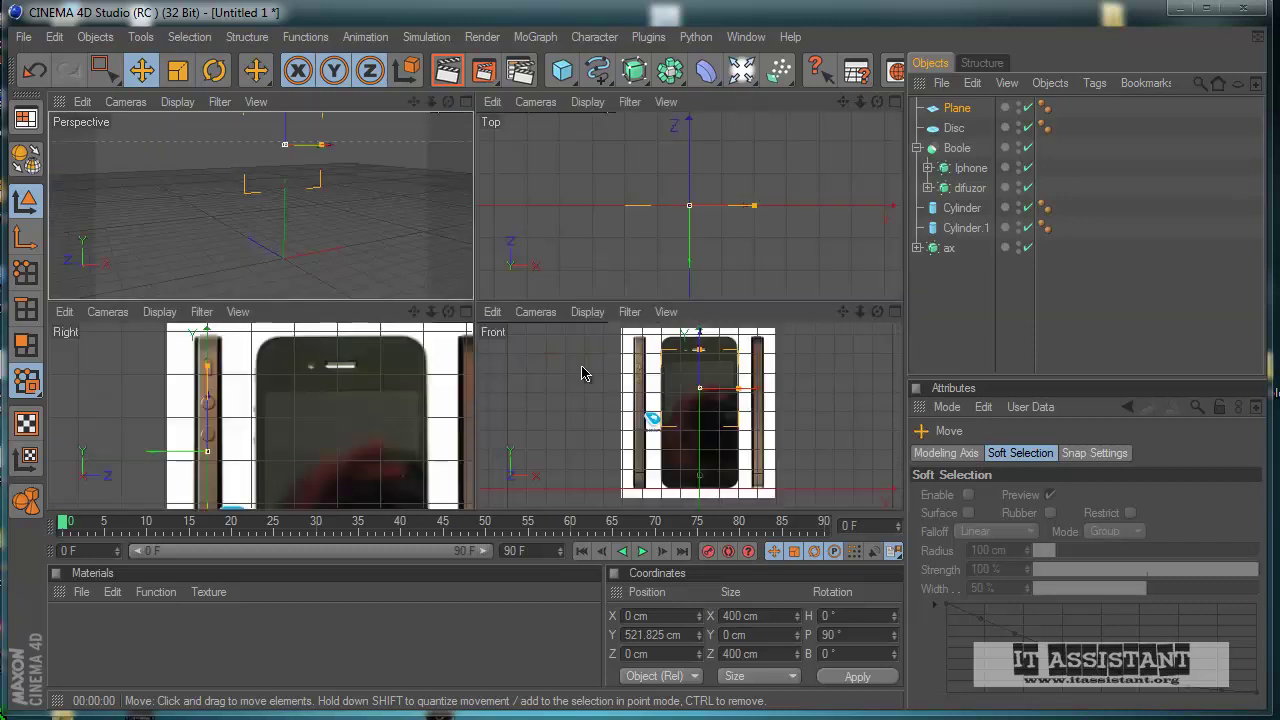
pyautogui.press('F4')
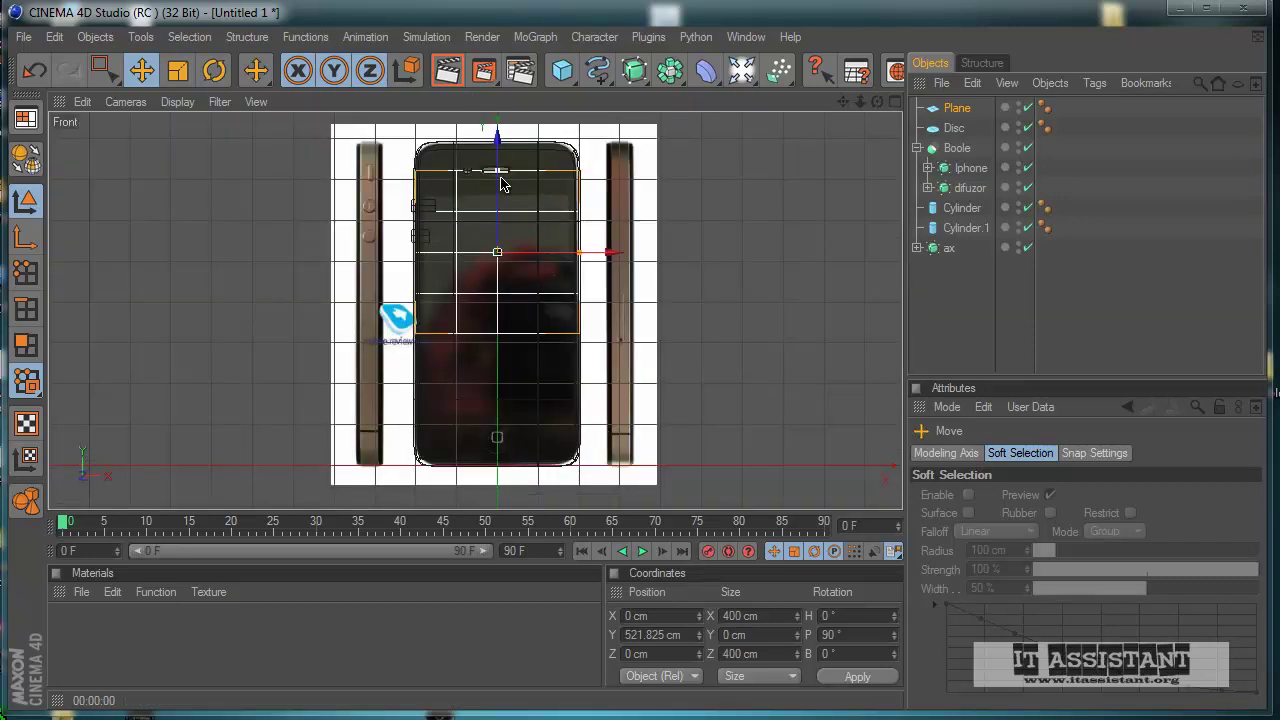
pyautogui.moveTo(499, 174); pyautogui.dragTo(499, 198)
pyautogui.scroll(2, 555, 296)
pyautogui.scroll(2, 557, 303)
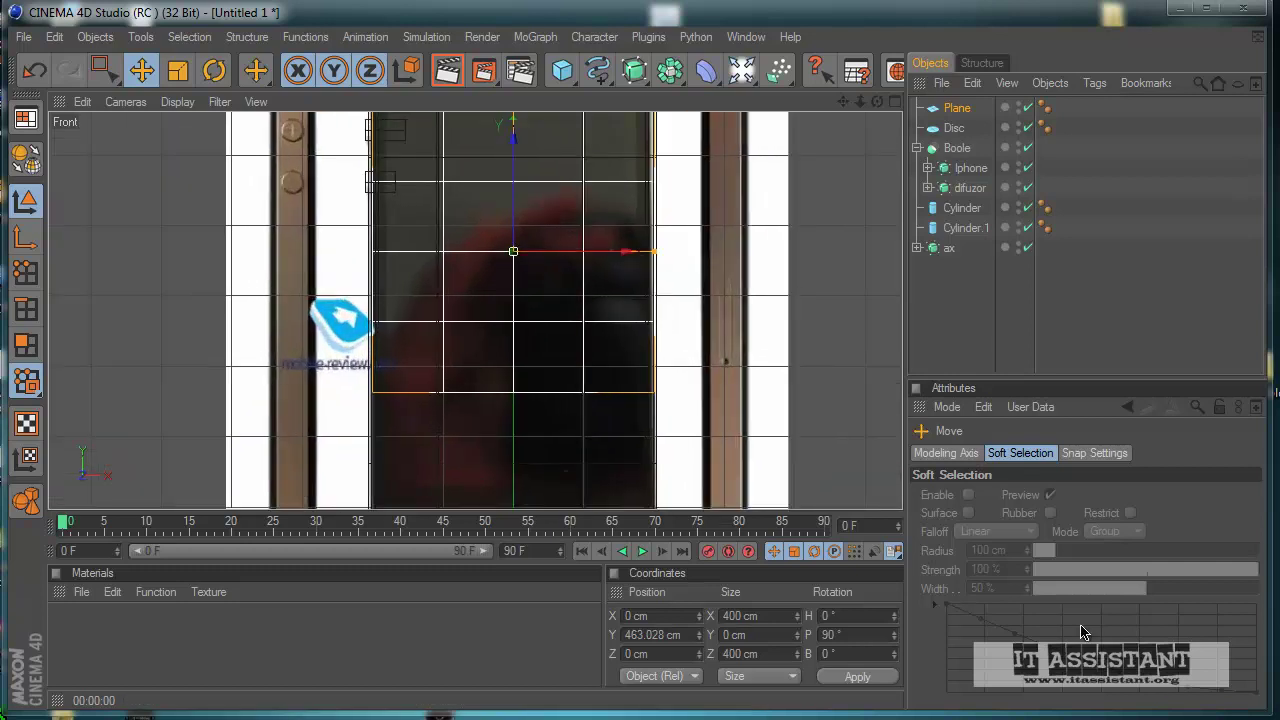
# - Set the plane's width segments and height segments to 4 each
pyautogui.click(956, 108)
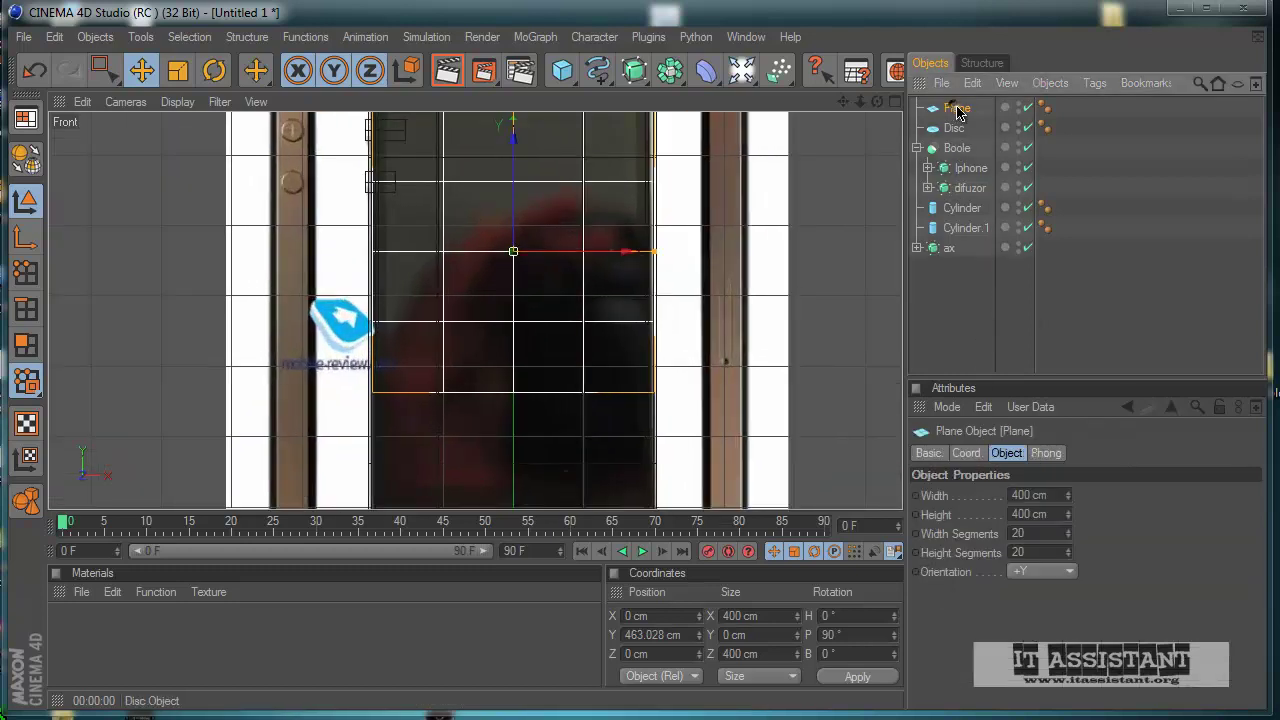
pyautogui.click(965, 453)
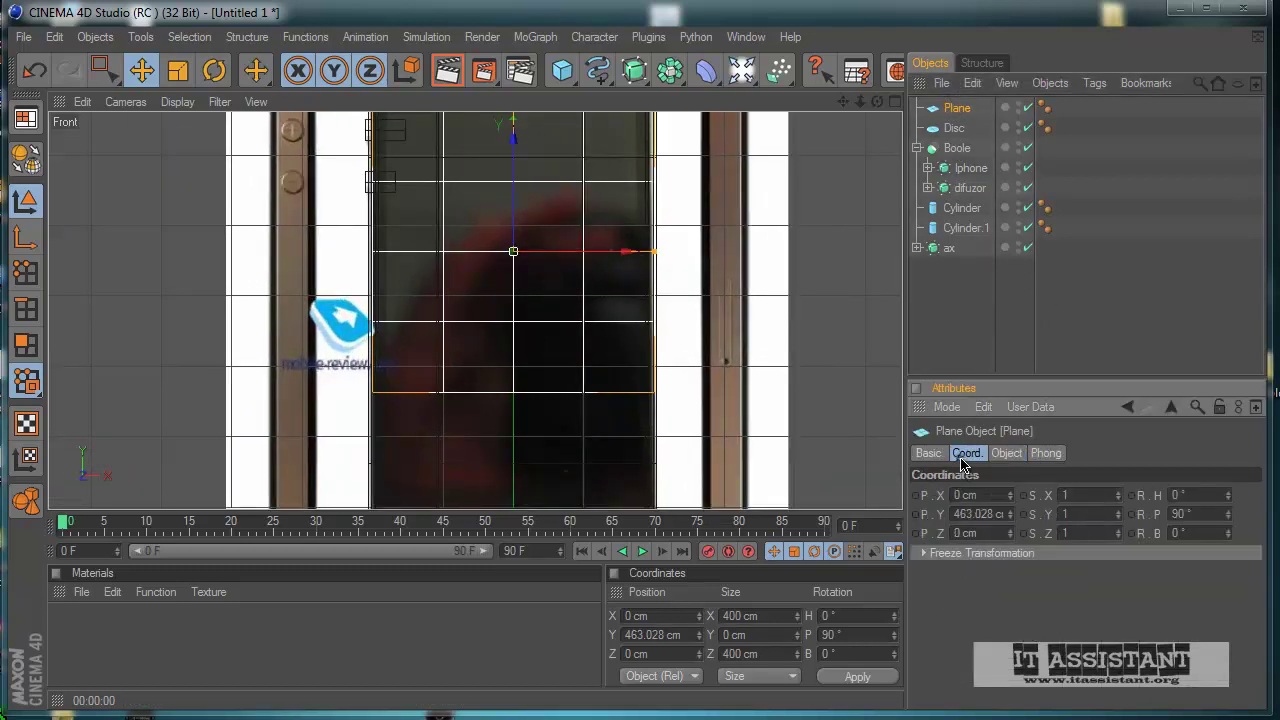
pyautogui.click(930, 455)
pyautogui.click(1045, 455)
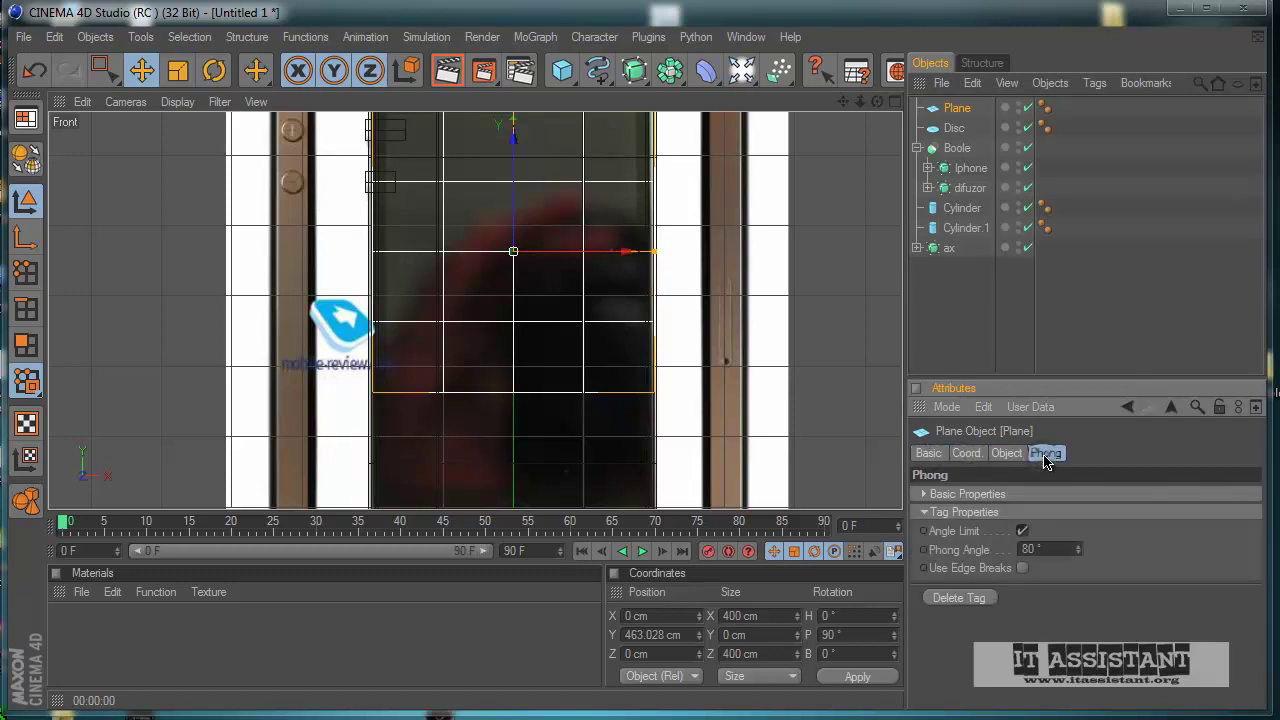
pyautogui.click(1007, 452)
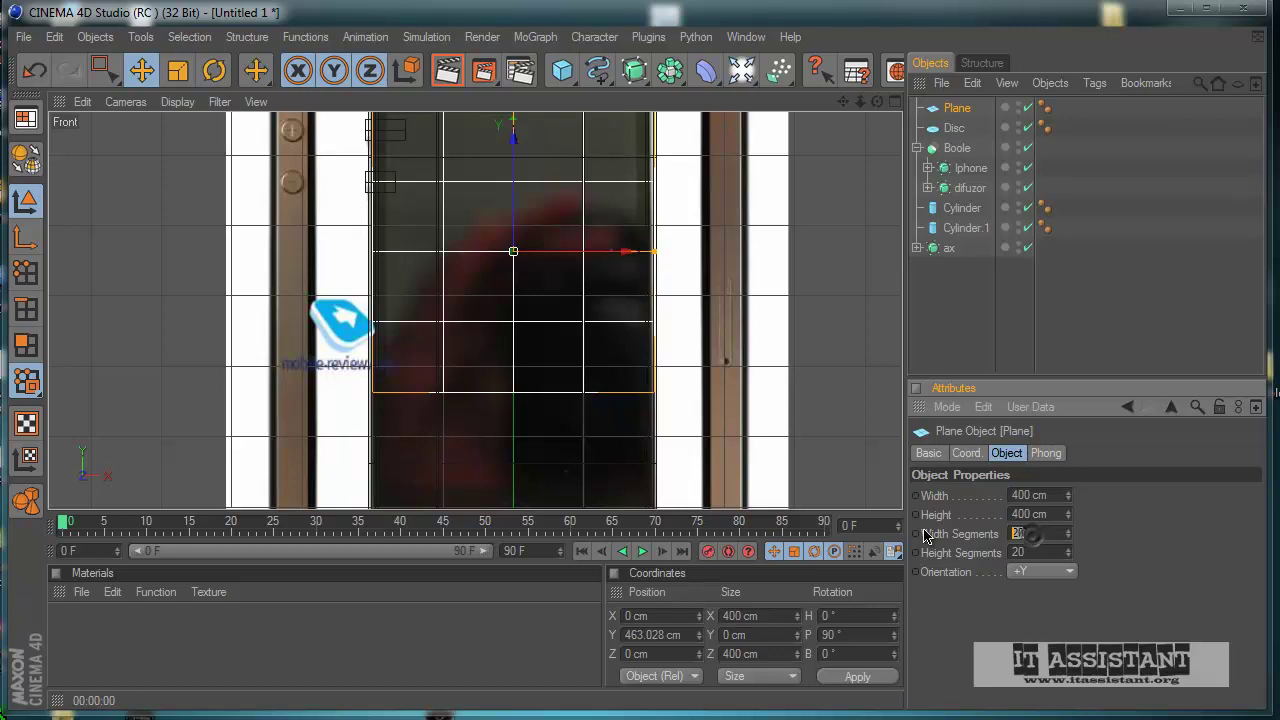
pyautogui.doubleClick(1041, 553)
pyautogui.write('4')
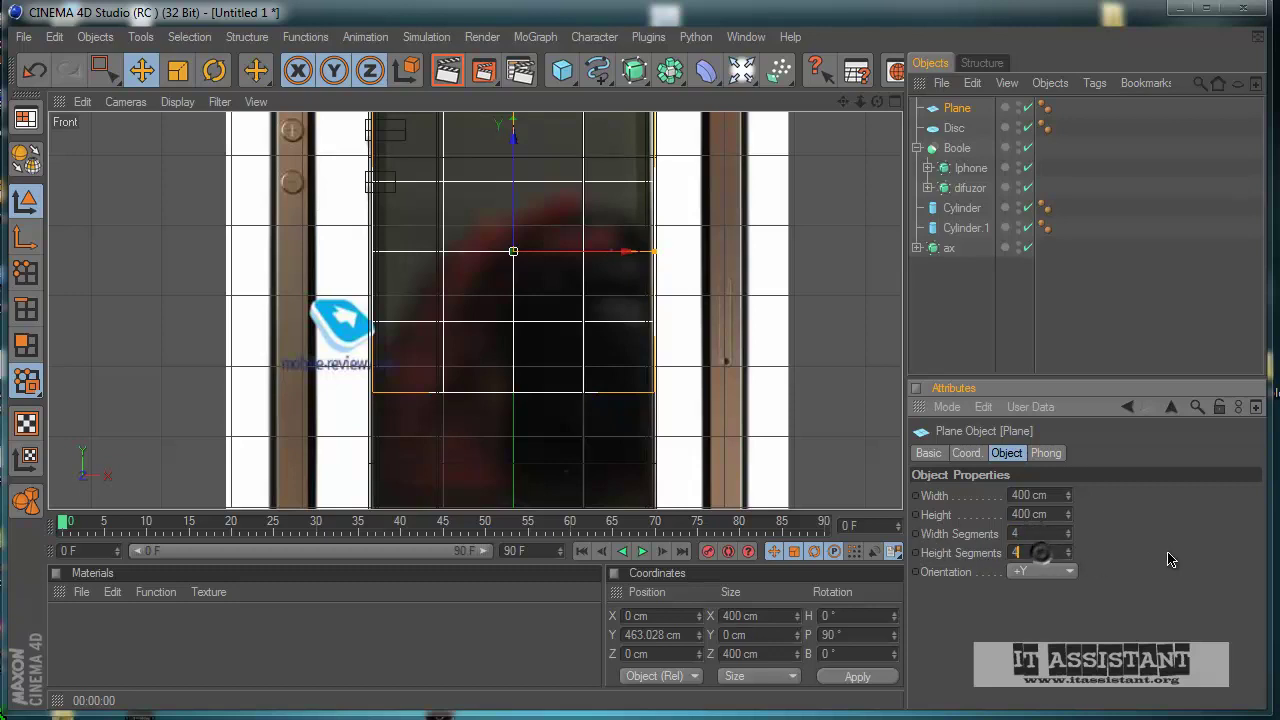
# - Narrow the plane to about 352 cm wide and shift it to about X -2 cm to match the screen's side edges
pyautogui.middleClick(657, 434)
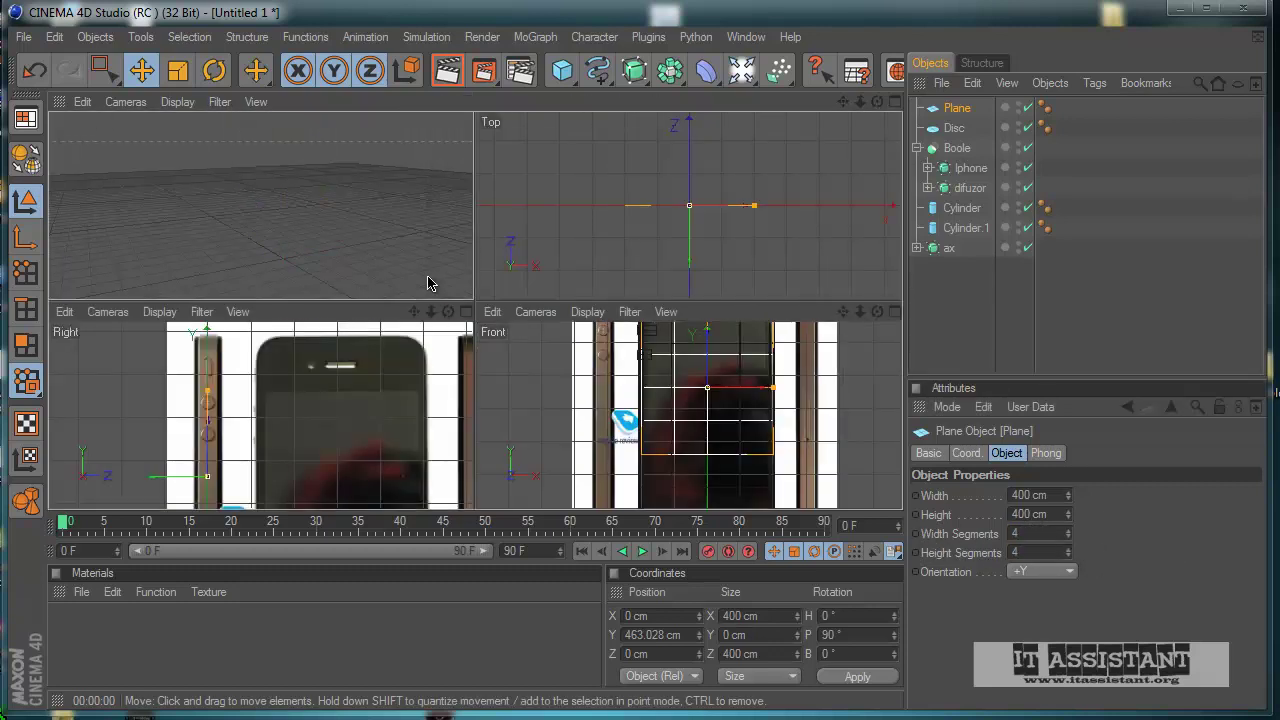
pyautogui.middleClick(428, 281)
pyautogui.middleClick(541, 379)
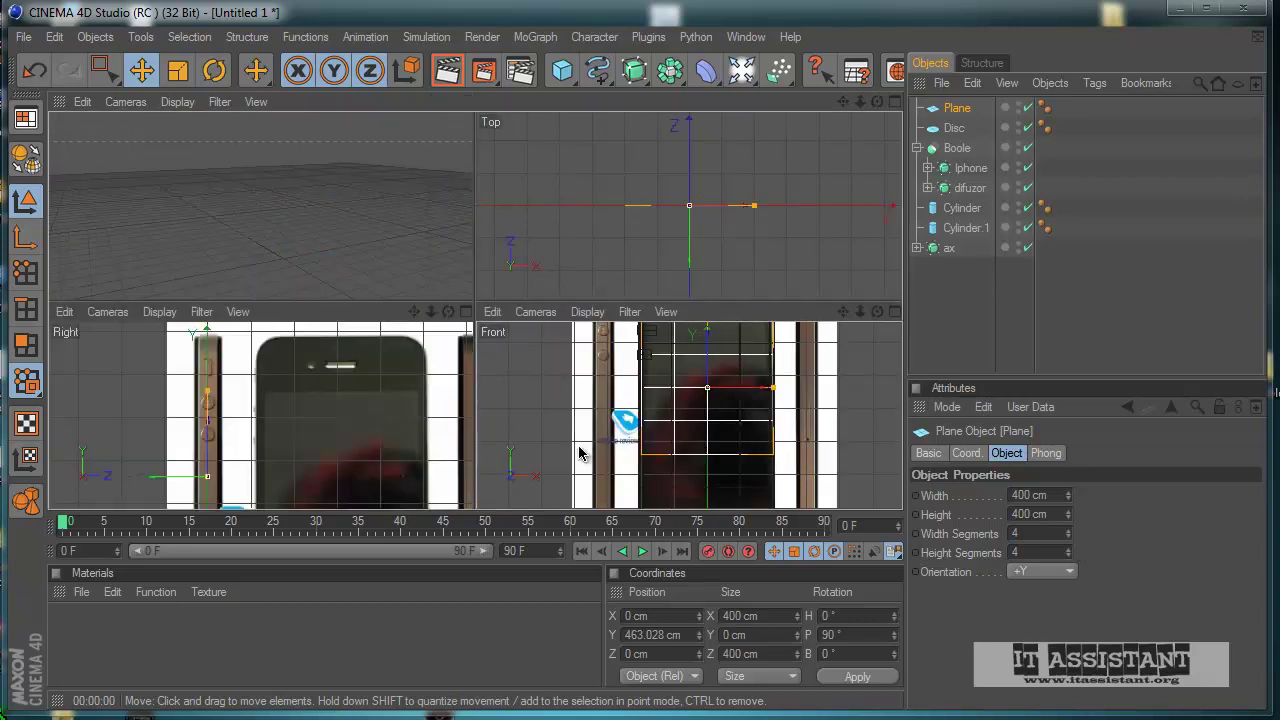
pyautogui.middleClick(585, 448)
pyautogui.keyDown('alt'); pyautogui.moveTo(600, 431); pyautogui.dragTo(616, 536, button='middle'); pyautogui.keyUp('alt')
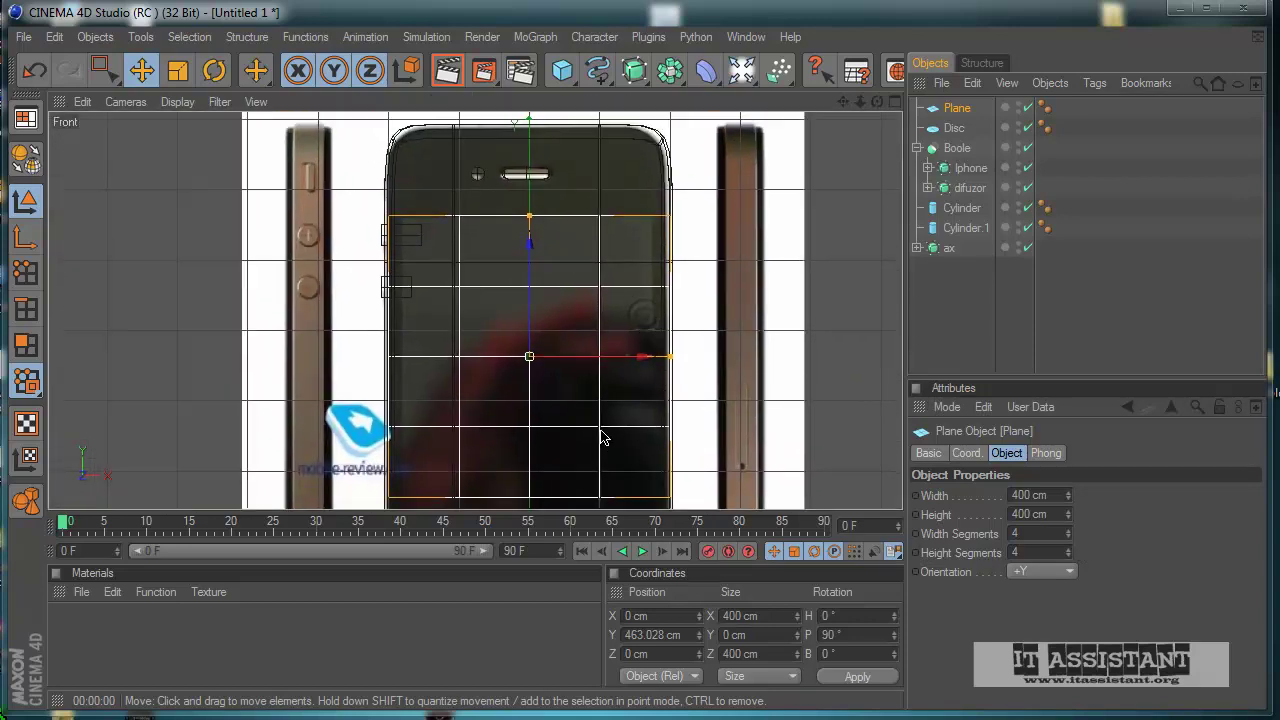
pyautogui.moveTo(672, 357); pyautogui.dragTo(610, 415)
pyautogui.scroll(2, 618, 393)
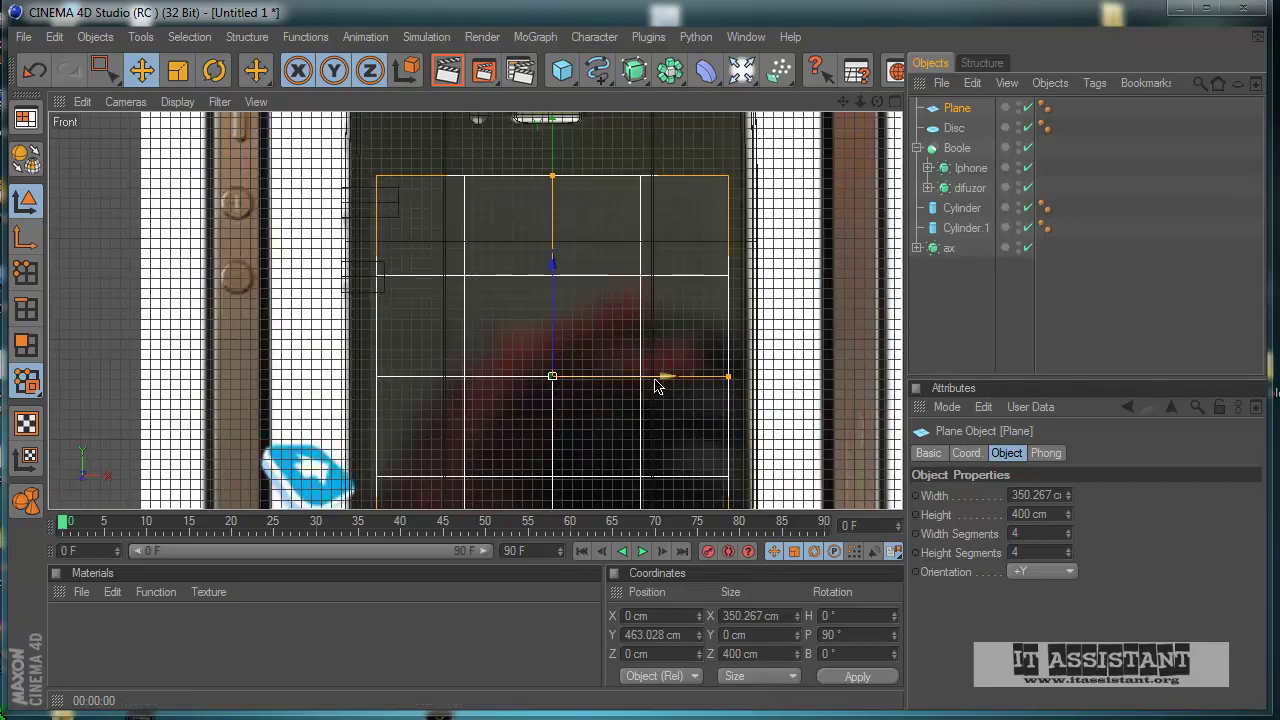
pyautogui.moveTo(659, 378); pyautogui.dragTo(600, 437)
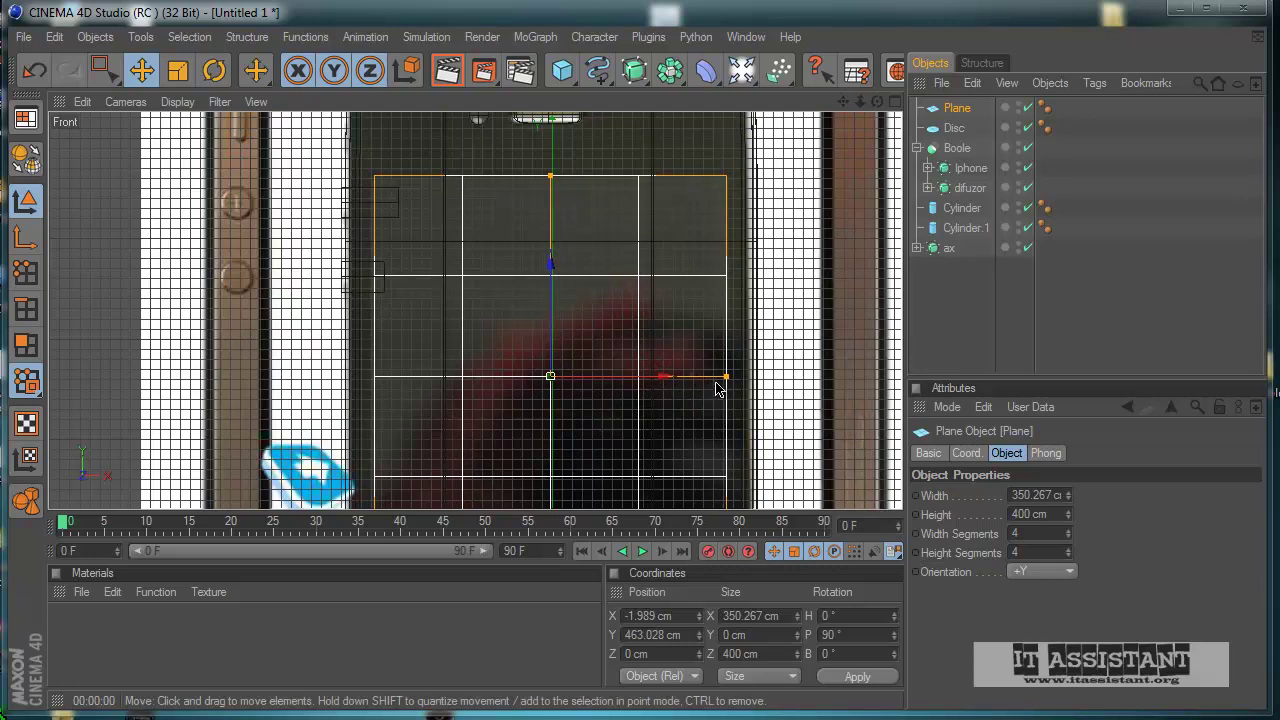
pyautogui.moveTo(726, 387); pyautogui.dragTo(728, 387)
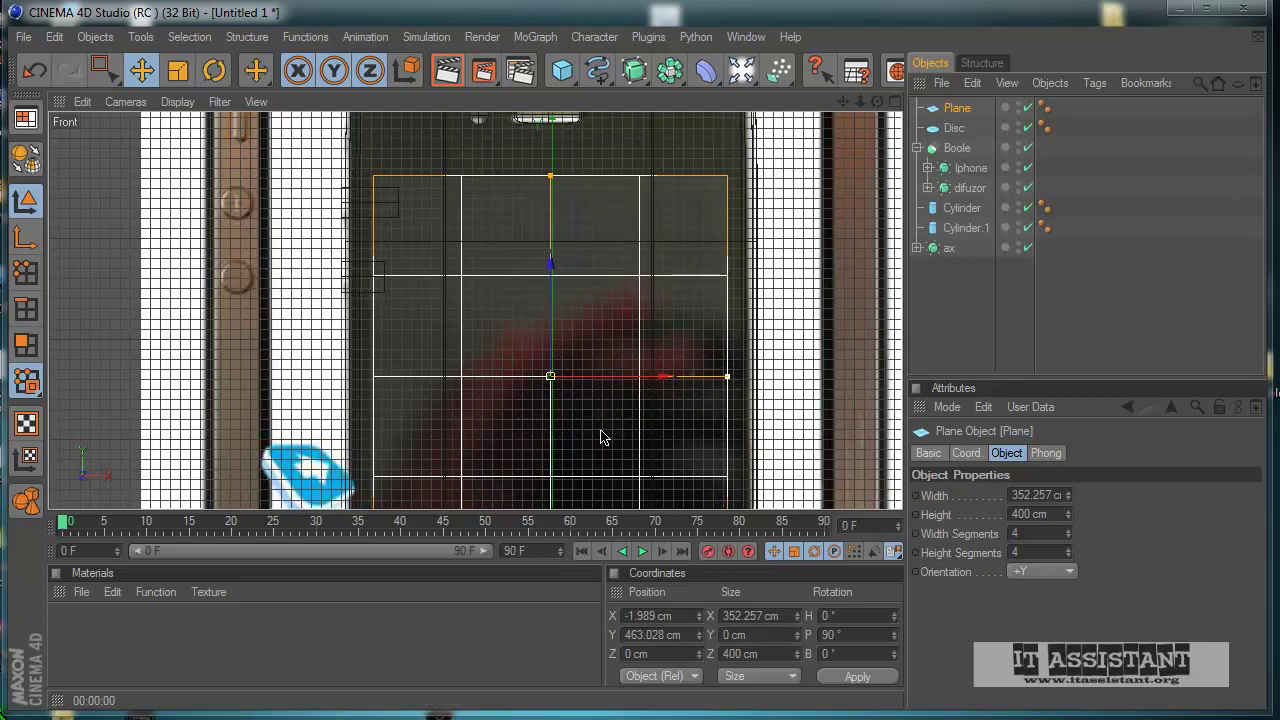
# - Stretch the plane to about 531 cm high and reposition it to about Y 391 cm over the phone's screen
pyautogui.scroll(-1, 623, 391)
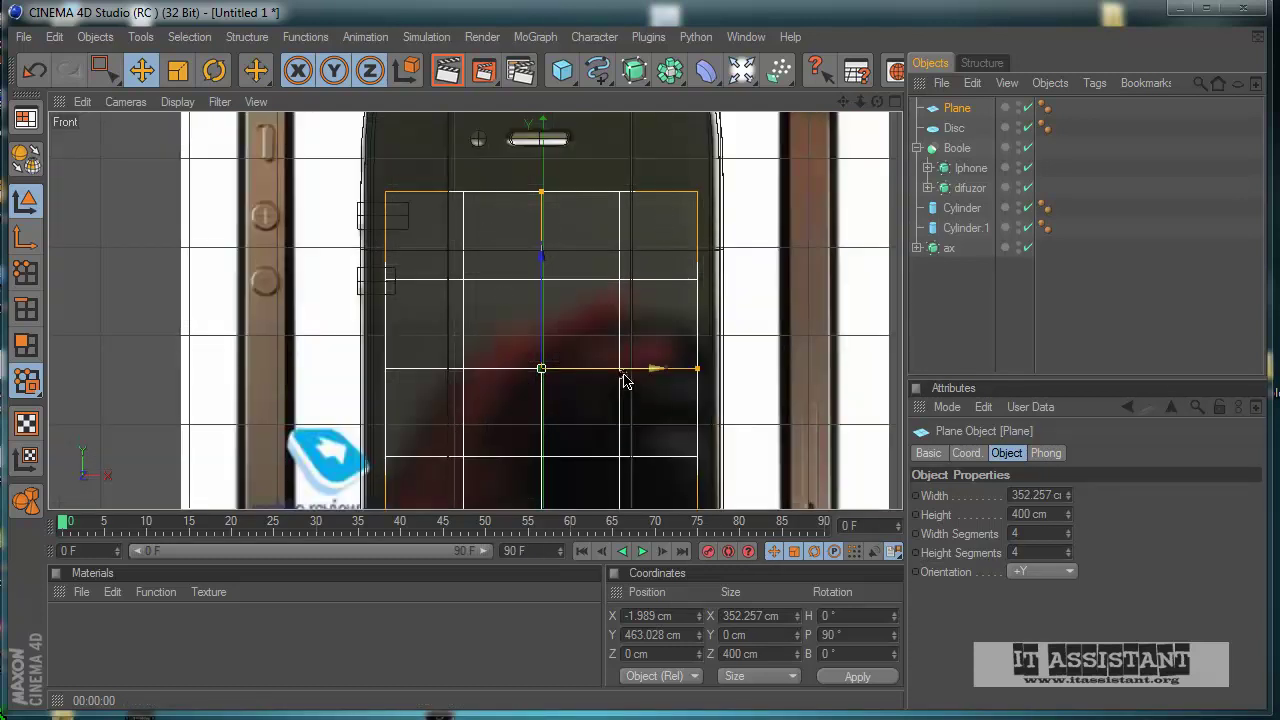
pyautogui.scroll(-3, 638, 376)
pyautogui.keyDown('alt'); pyautogui.moveTo(600, 426); pyautogui.dragTo(579, 301, button='middle'); pyautogui.keyUp('alt')
pyautogui.moveTo(603, 439); pyautogui.dragTo(603, 434)
pyautogui.scroll(-2, 514, 216)
pyautogui.moveTo(497, 193); pyautogui.dragTo(497, 165)
pyautogui.moveTo(497, 215); pyautogui.dragTo(498, 207)
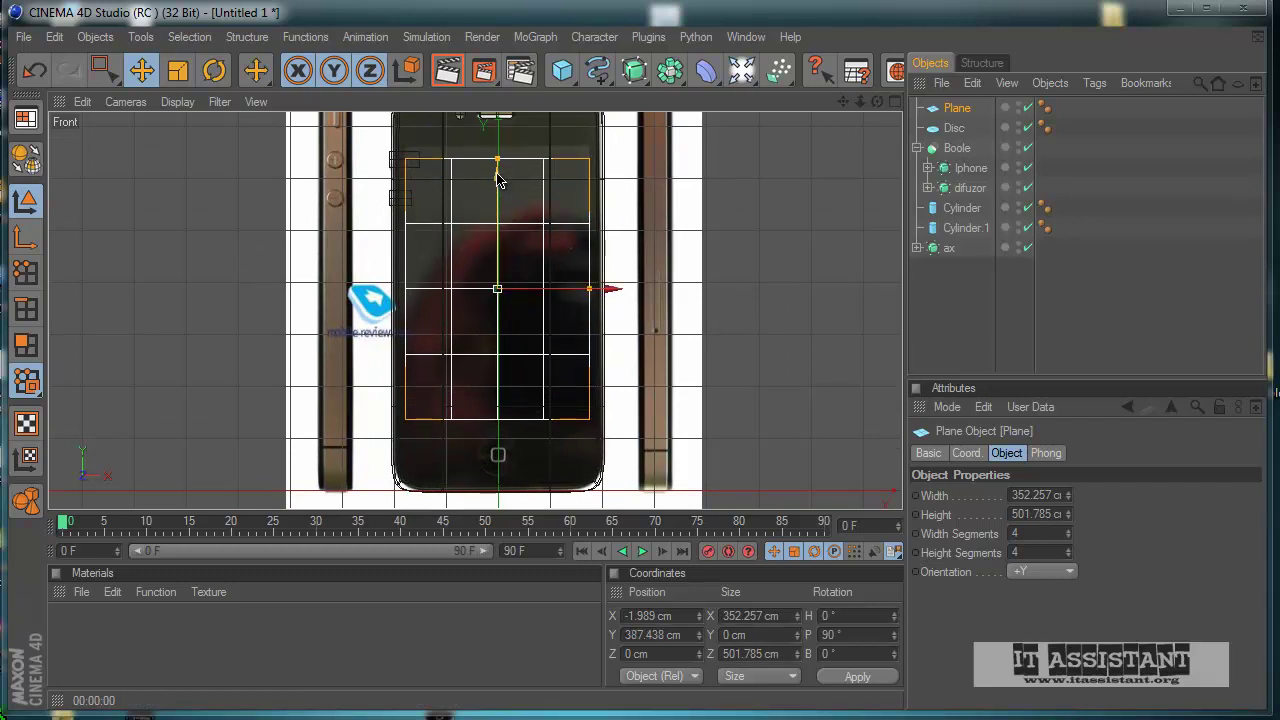
pyautogui.moveTo(497, 159); pyautogui.dragTo(497, 153)
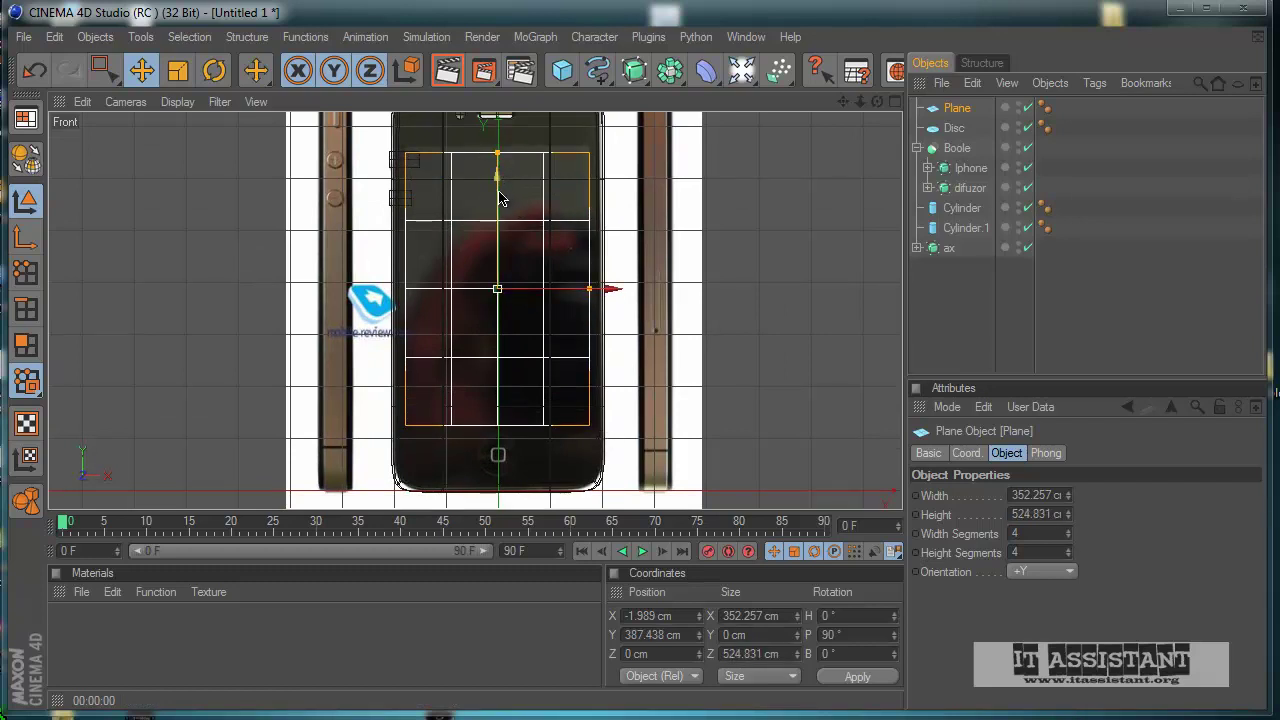
pyautogui.moveTo(501, 199); pyautogui.dragTo(498, 149)
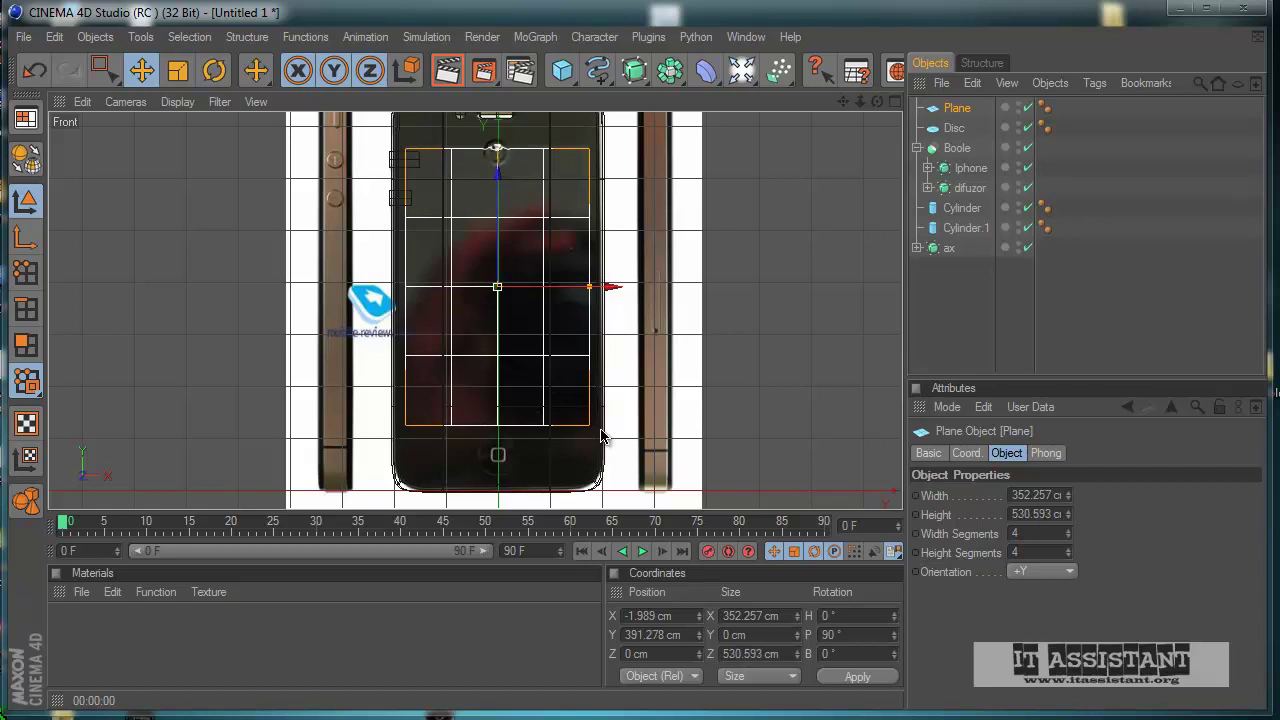
# - Fine-tune the plane's height to about 535 cm against the screen edges in the reference image
pyautogui.scroll(3, 509, 268)
pyautogui.keyDown('alt'); pyautogui.moveTo(600, 435); pyautogui.dragTo(577, 315, button='middle'); pyautogui.keyUp('alt')
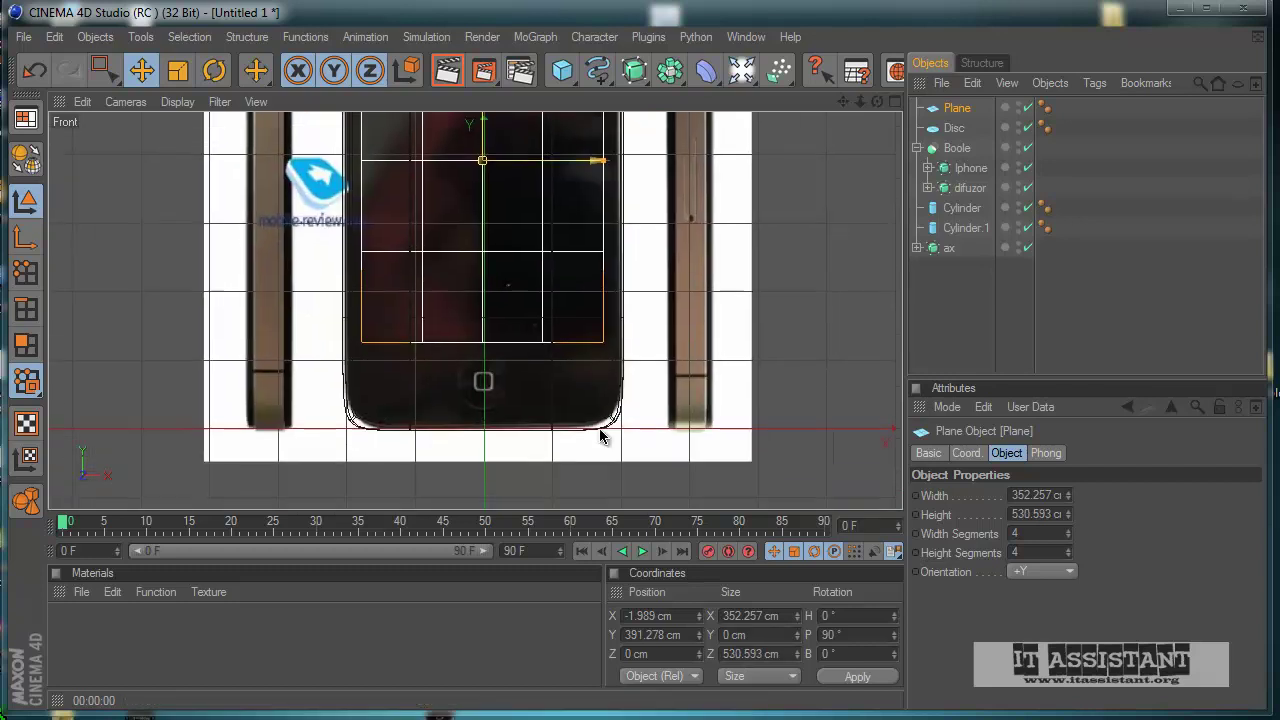
pyautogui.keyDown('alt'); pyautogui.moveTo(600, 435); pyautogui.dragTo(601, 612, button='middle'); pyautogui.keyUp('alt')
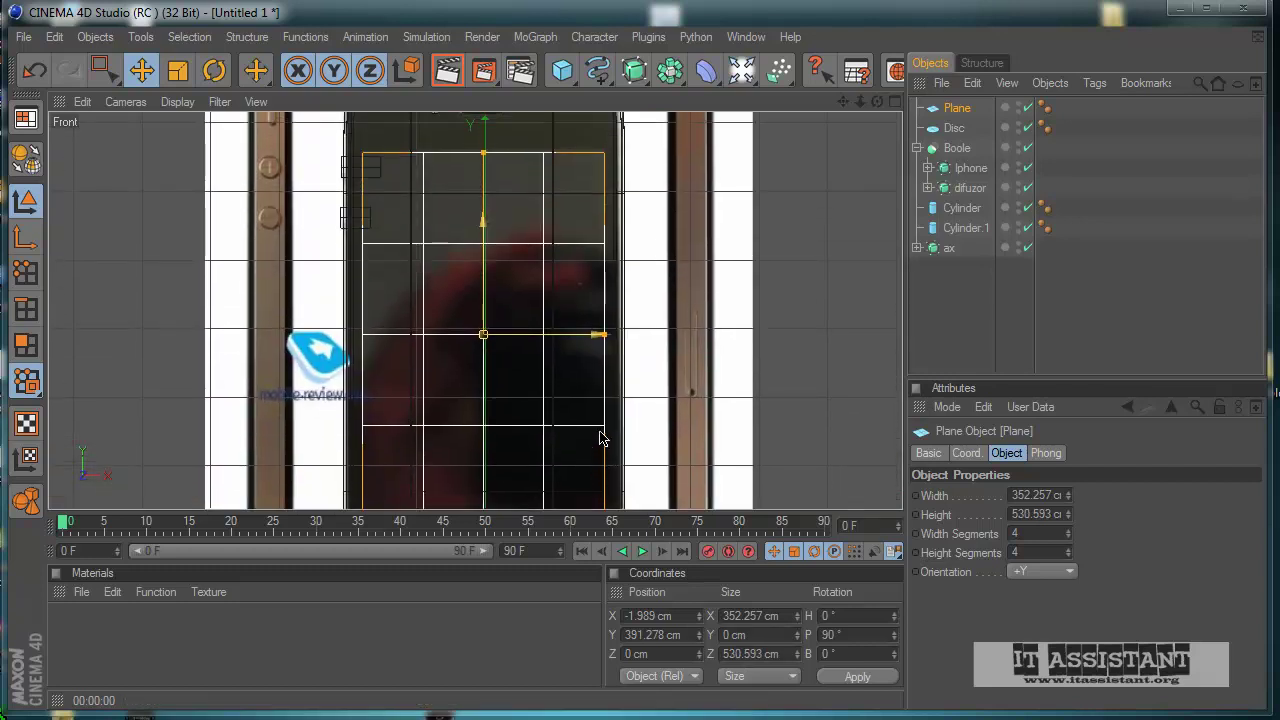
pyautogui.moveTo(485, 153); pyautogui.dragTo(485, 150)
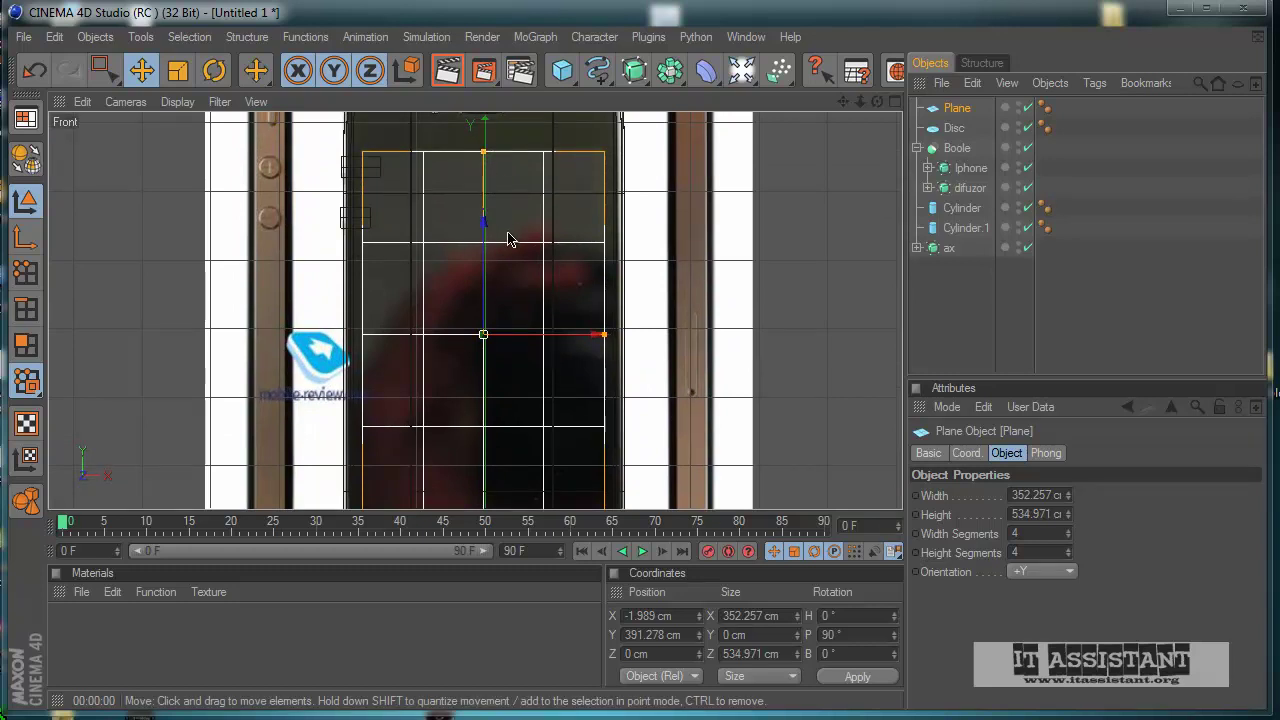
# - Move the plane along Z to about -32 cm so it sits in front of the phone body
pyautogui.scroll(-2, 510, 250)
pyautogui.middleClick(517, 277)
pyautogui.middleClick(361, 232)
pyautogui.middleClick(362, 238)
pyautogui.middleClick(358, 256)
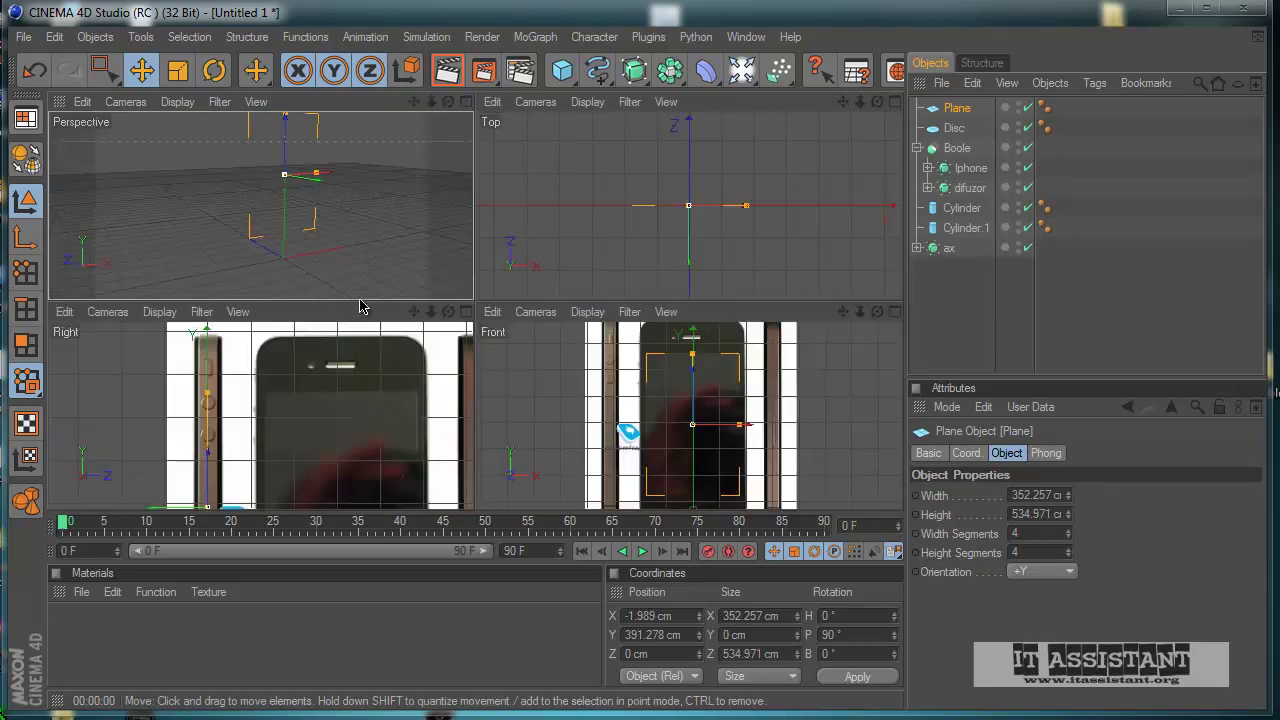
pyautogui.middleClick(362, 310)
pyautogui.scroll(-1, 370, 493)
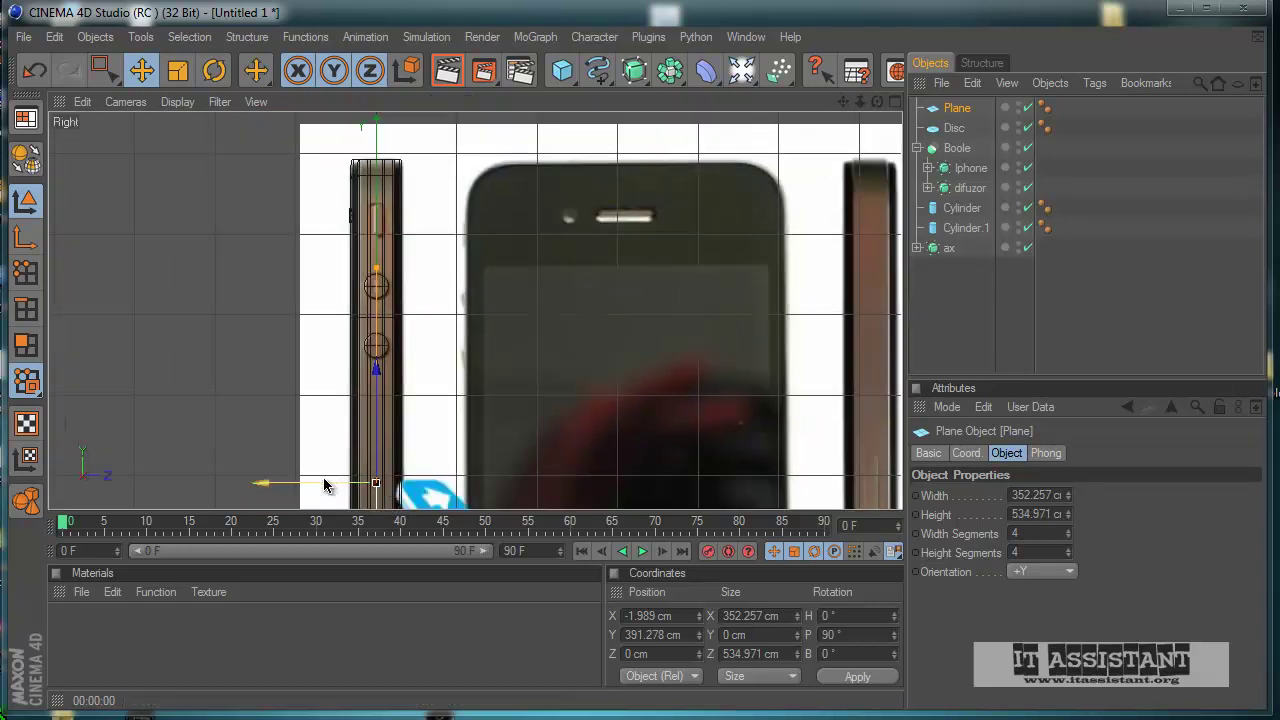
pyautogui.moveTo(330, 483); pyautogui.dragTo(304, 483)
# - Deselect the plane and render the perspective view to check the screen plane on the phone's front
pyautogui.middleClick(472, 404)
pyautogui.middleClick(412, 264)
pyautogui.keyDown('alt'); pyautogui.moveTo(417, 351); pyautogui.dragTo(529, 337); pyautogui.keyUp('alt')
pyautogui.scroll(-2, 529, 337)
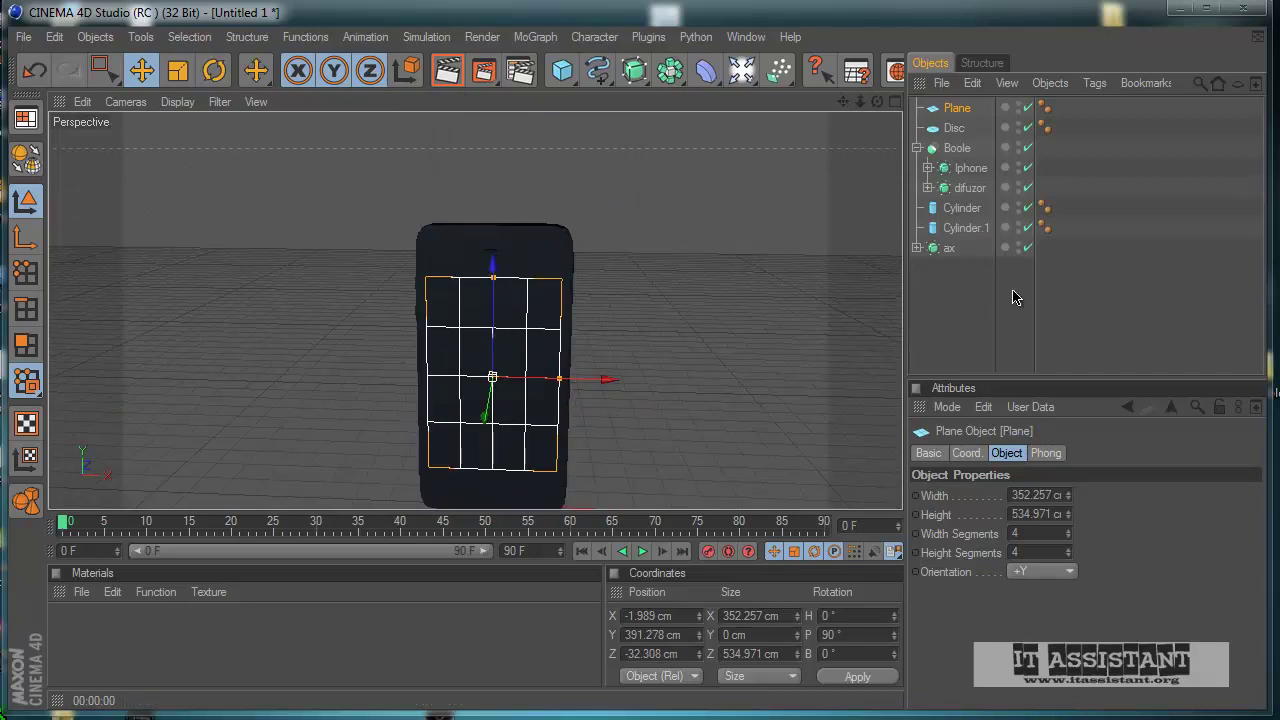
pyautogui.click(1014, 292)
pyautogui.scroll(-2, 543, 415)
pyautogui.keyDown('alt'); pyautogui.moveTo(543, 415); pyautogui.dragTo(614, 440); pyautogui.keyUp('alt')
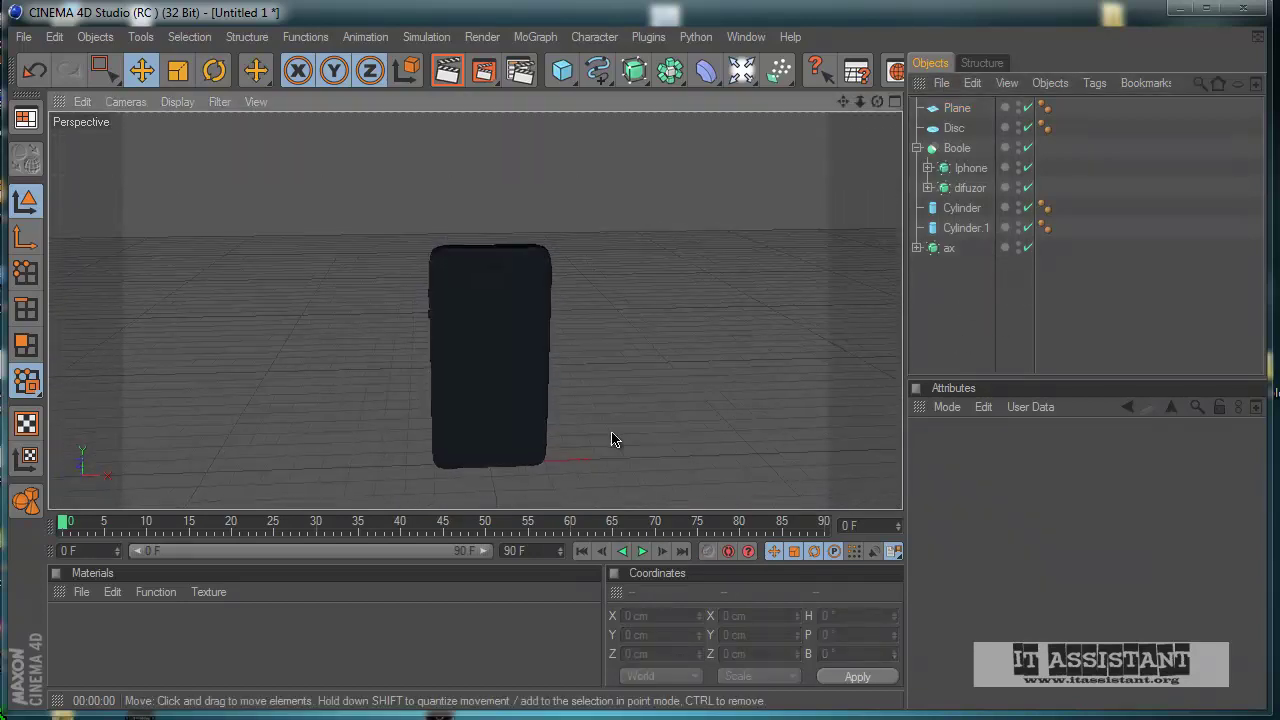
pyautogui.scroll(3, 686, 417)
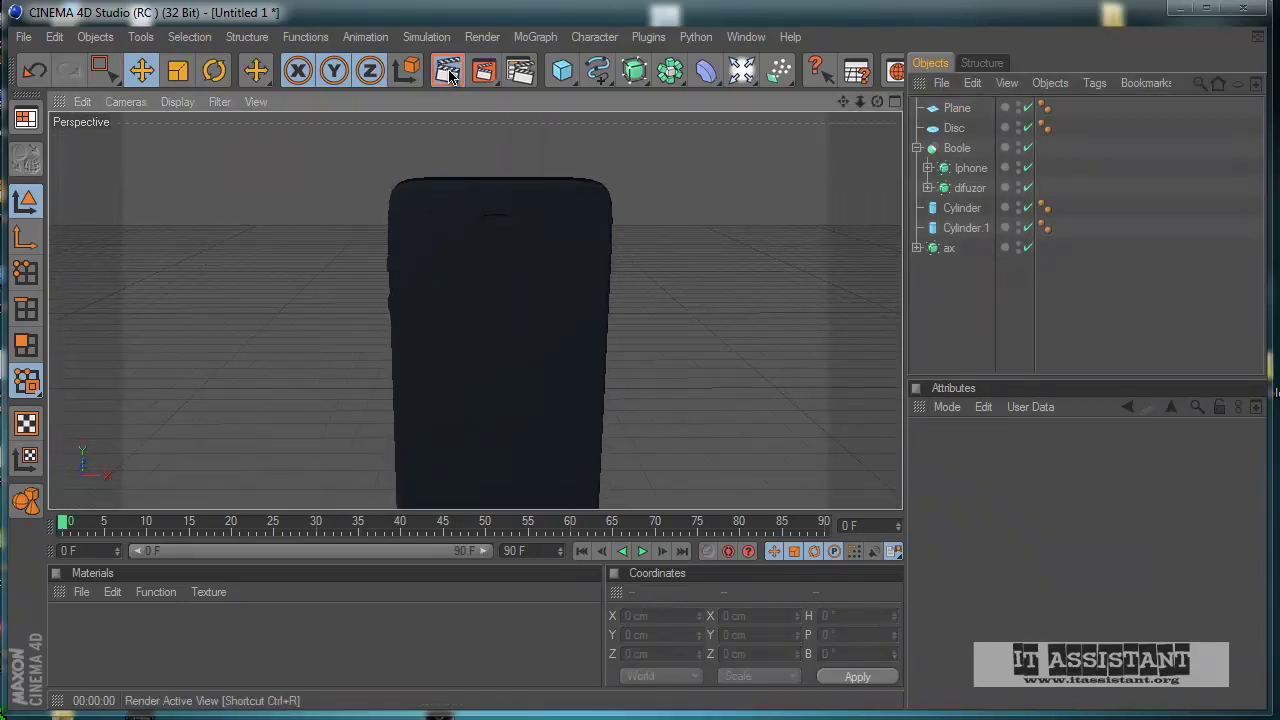
pyautogui.click(447, 70)
pyautogui.click(694, 423)
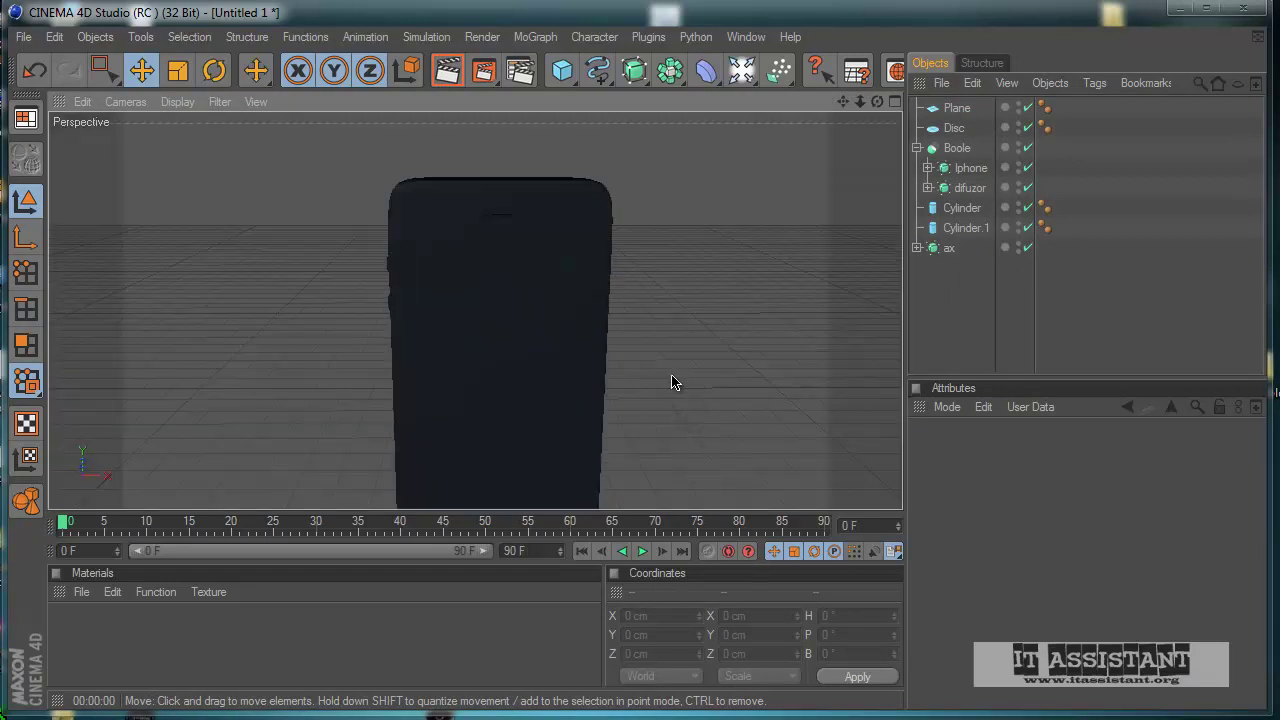
pyautogui.keyDown('alt'); pyautogui.moveTo(674, 380); pyautogui.dragTo(566, 423, button='right'); pyautogui.keyUp('alt')
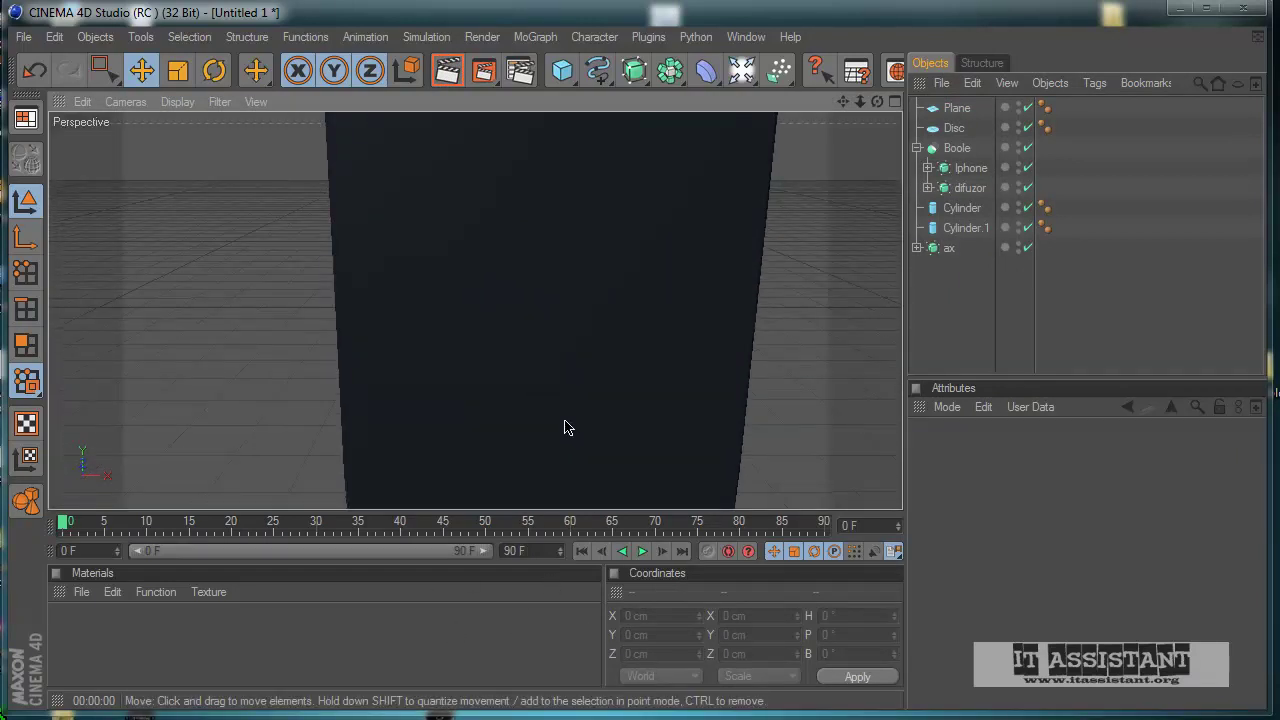
pyautogui.keyDown('alt'); pyautogui.moveTo(566, 423); pyautogui.dragTo(598, 438); pyautogui.keyUp('alt')
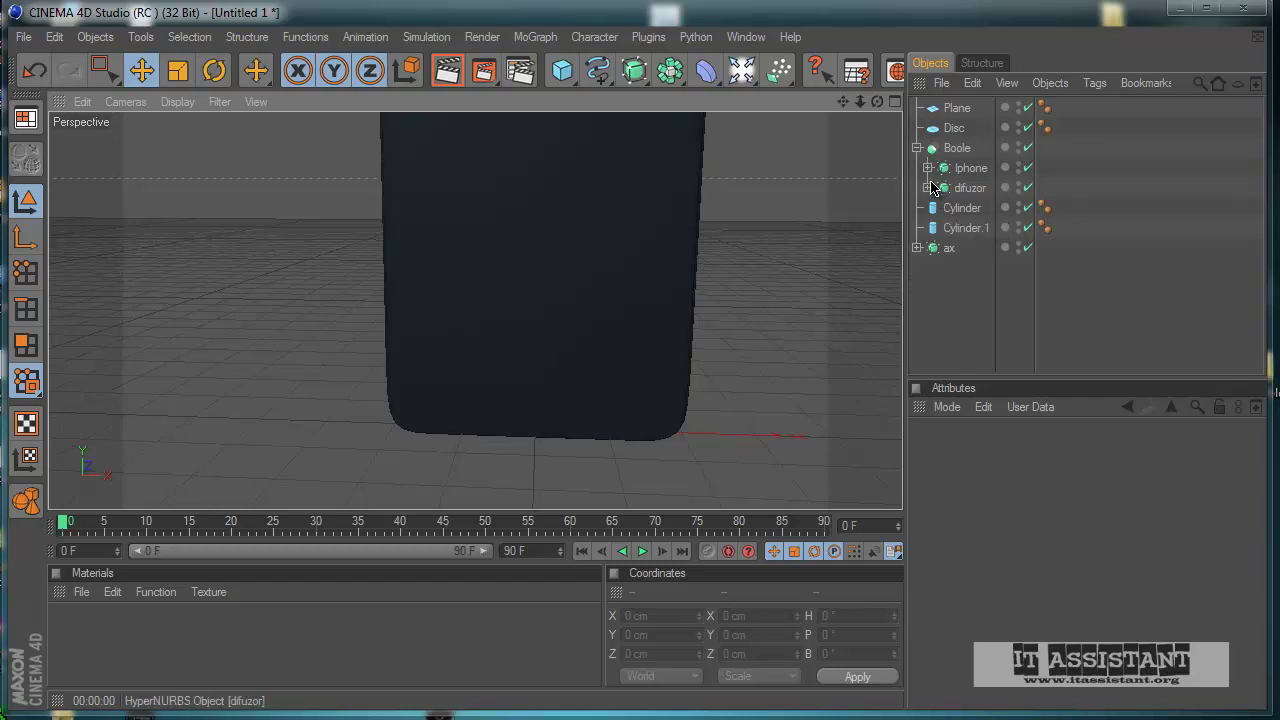
pyautogui.scroll(-3, 524, 272)
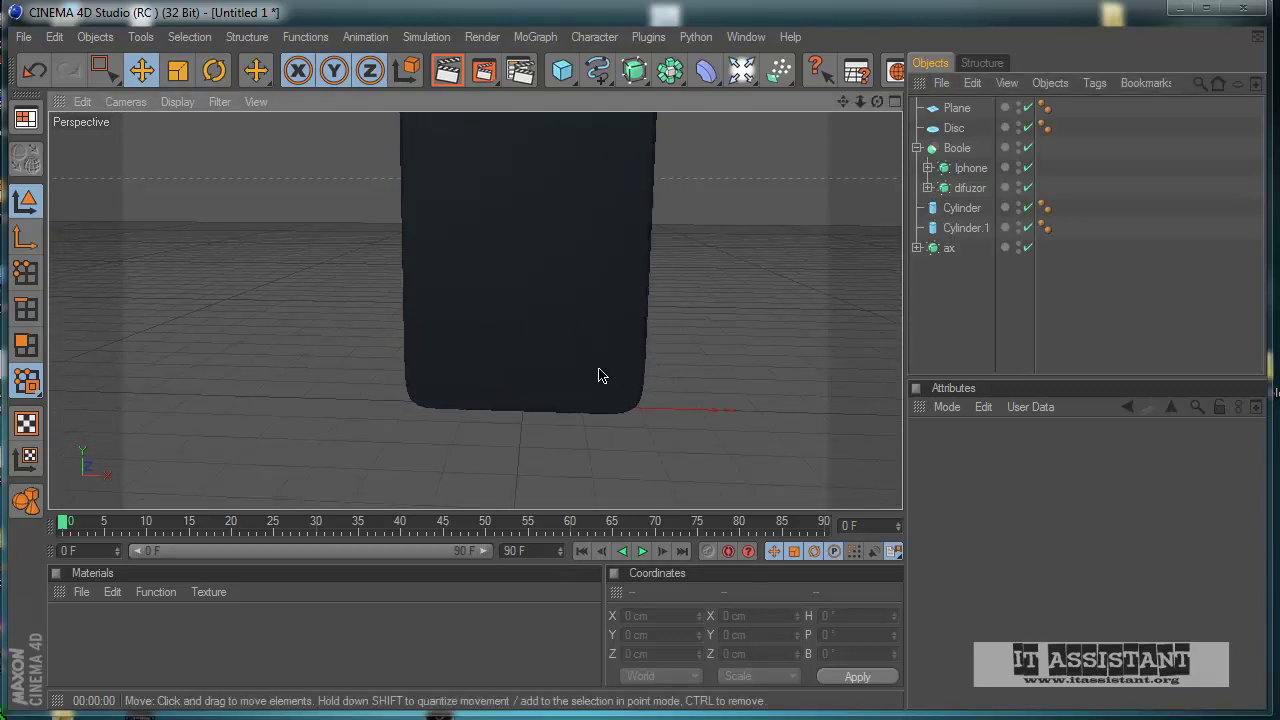
pyautogui.middleClick(535, 398)
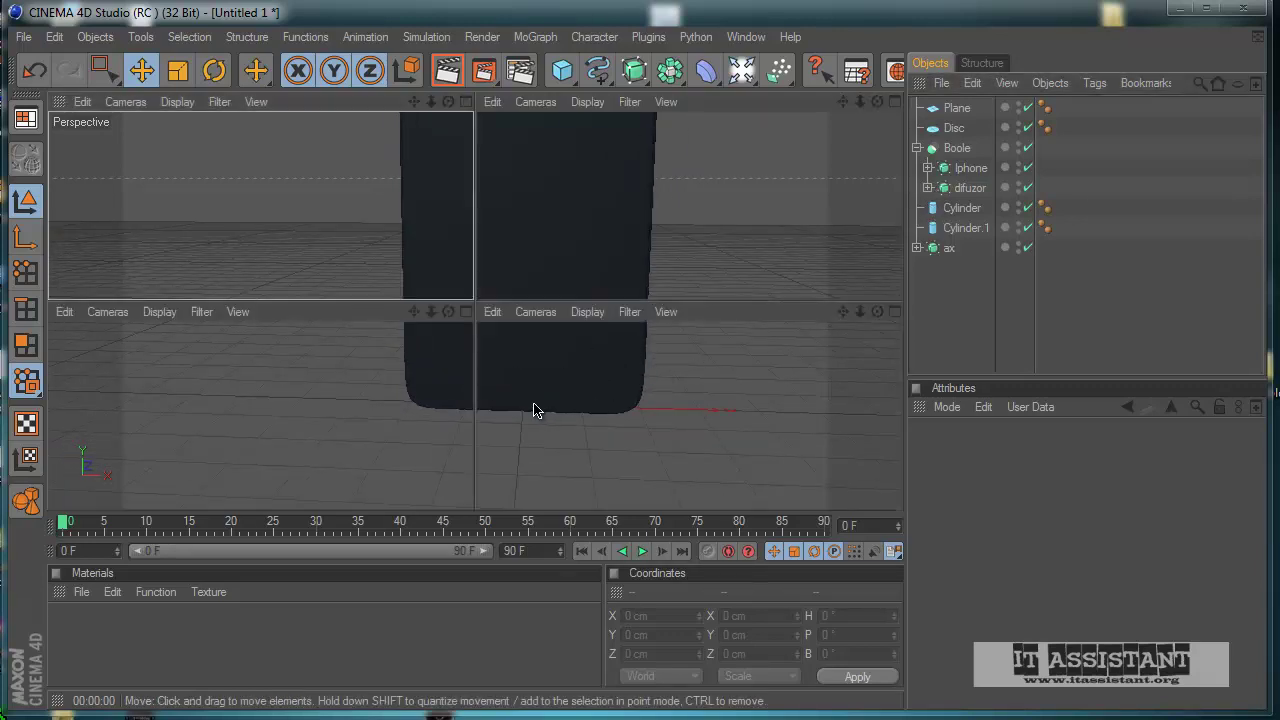
pyautogui.middleClick(560, 432)
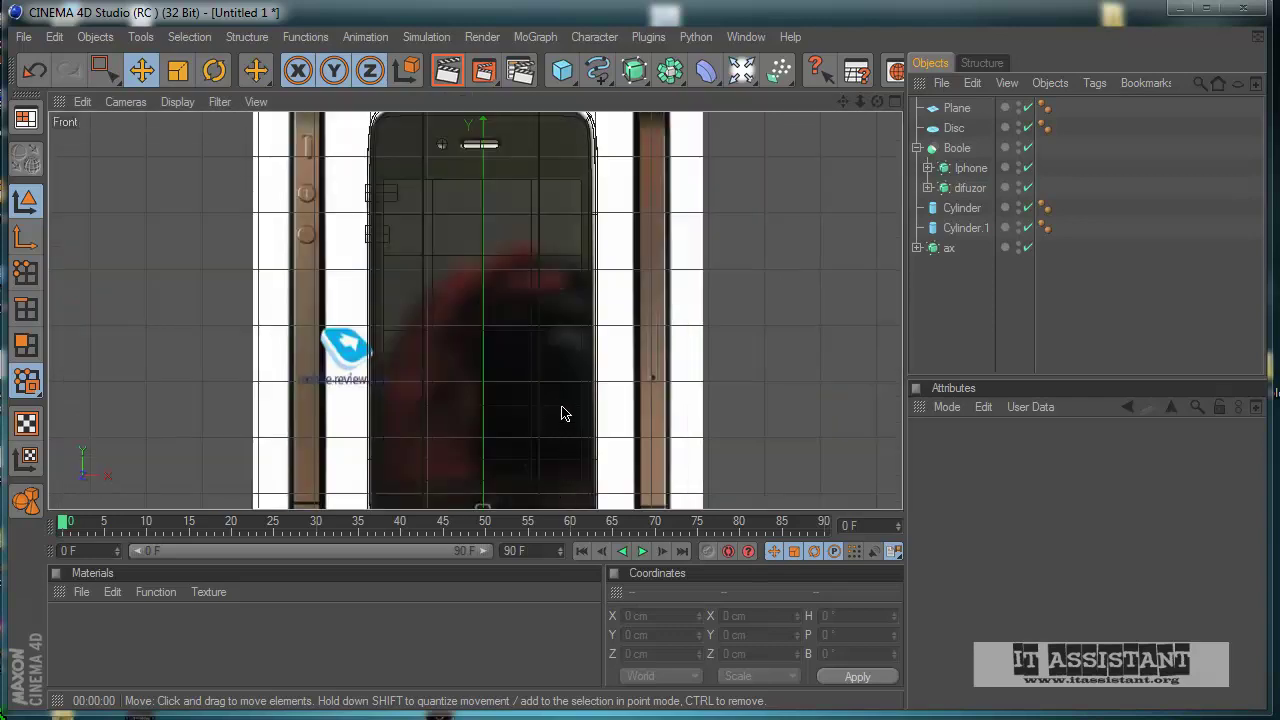
# - Examine the home button area in the front view and the earpiece slot on the phone in the perspective view
pyautogui.keyDown('alt'); pyautogui.moveTo(559, 420); pyautogui.dragTo(571, 334, button='middle'); pyautogui.keyUp('alt')
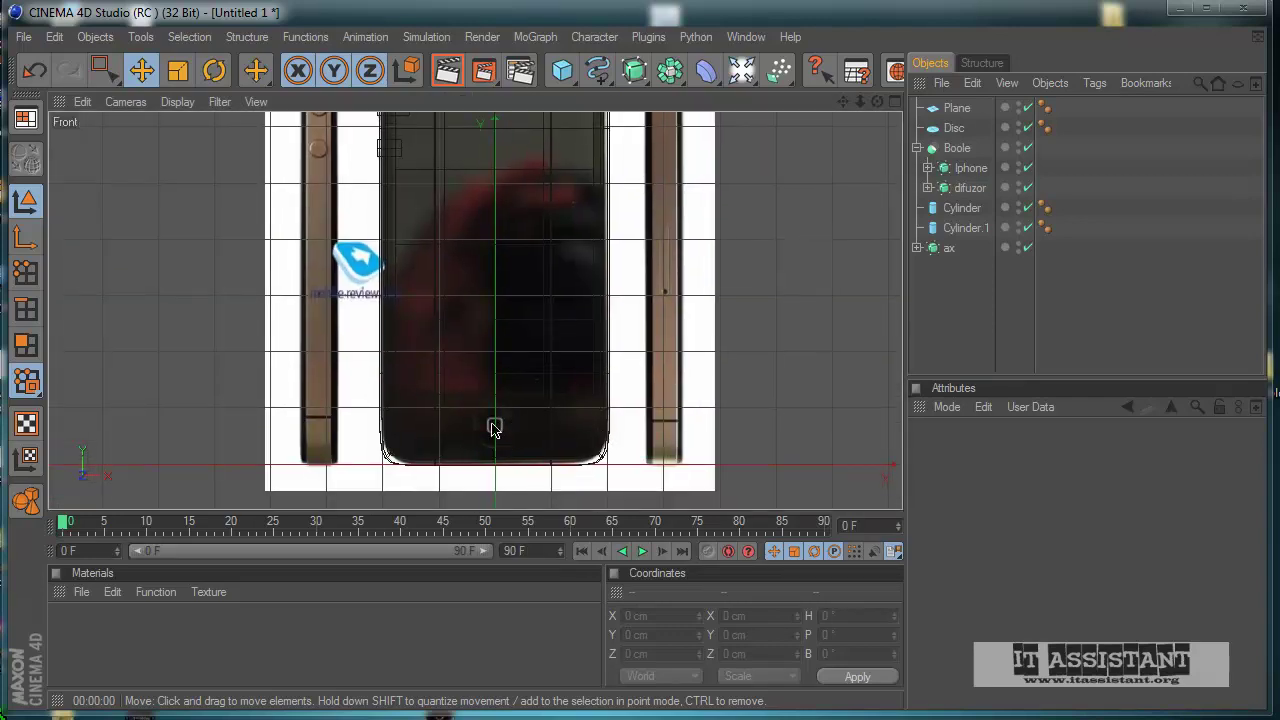
pyautogui.scroll(2, 500, 450)
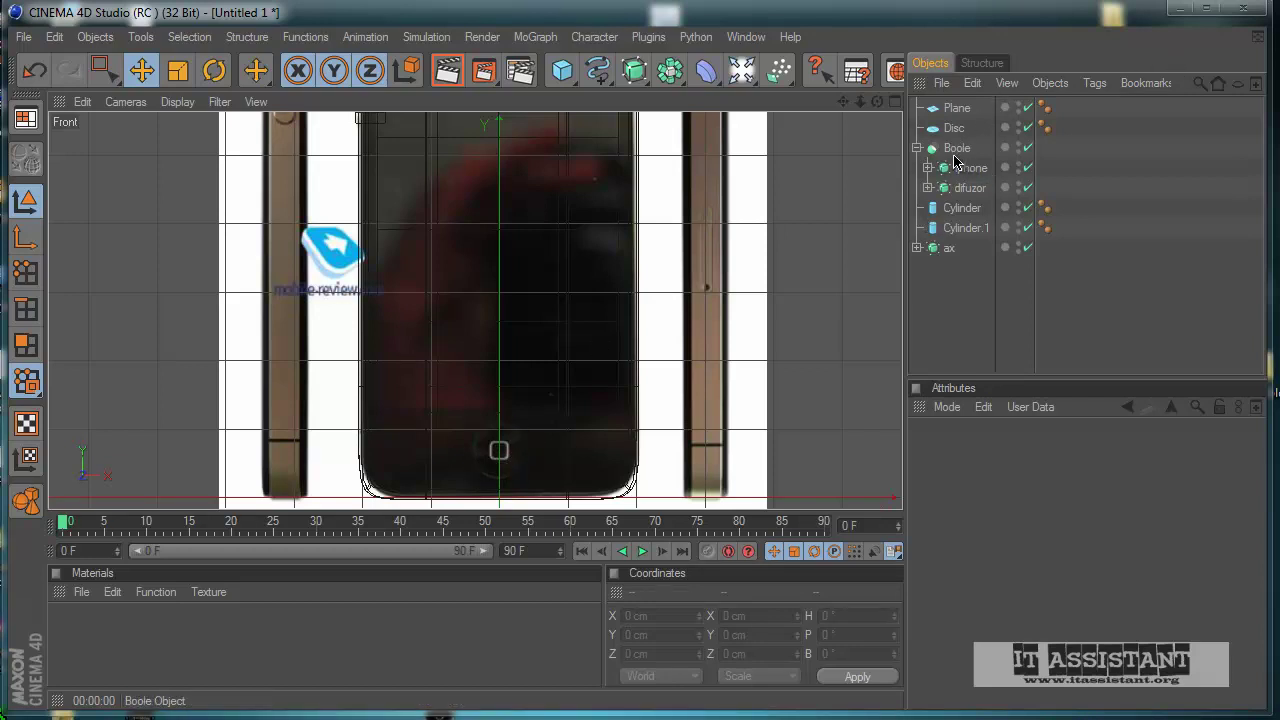
pyautogui.middleClick(620, 237)
pyautogui.middleClick(414, 217)
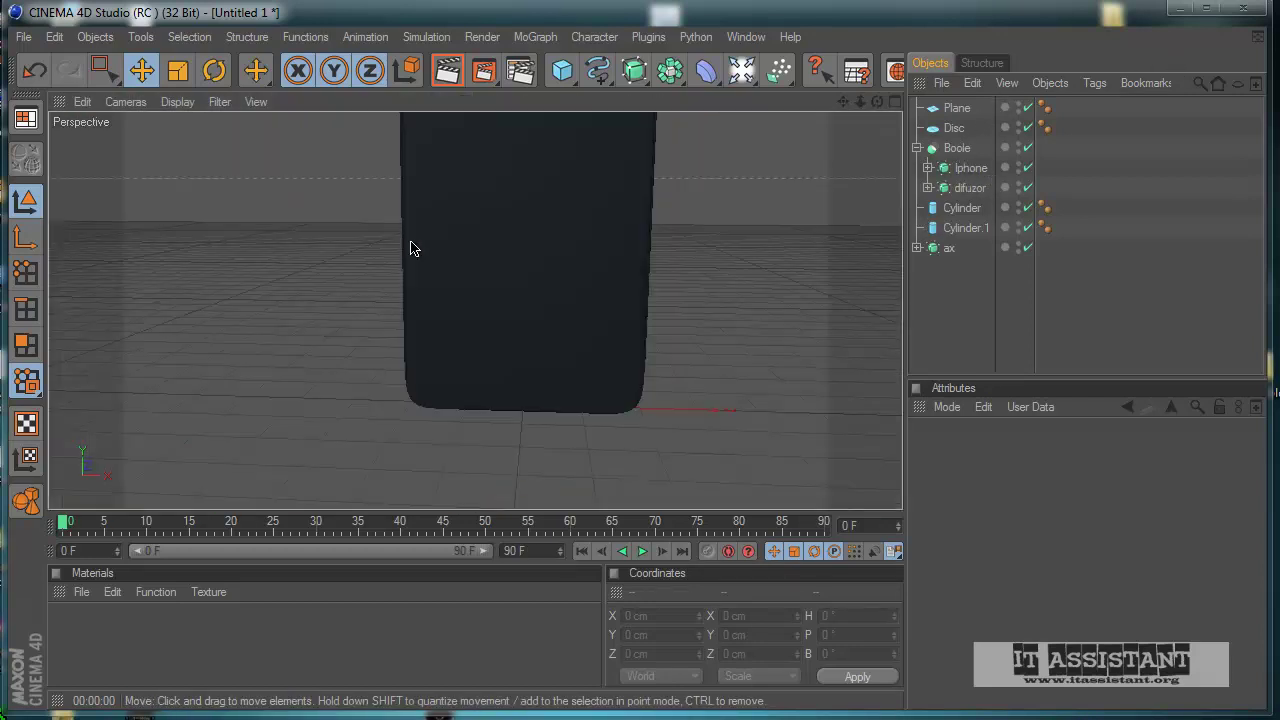
pyautogui.keyDown('alt'); pyautogui.moveTo(540, 260); pyautogui.dragTo(604, 480, button='middle'); pyautogui.keyUp('alt')
pyautogui.scroll(8, 571, 283)
pyautogui.keyDown('alt'); pyautogui.moveTo(571, 283); pyautogui.dragTo(586, 473, button='middle'); pyautogui.keyUp('alt')
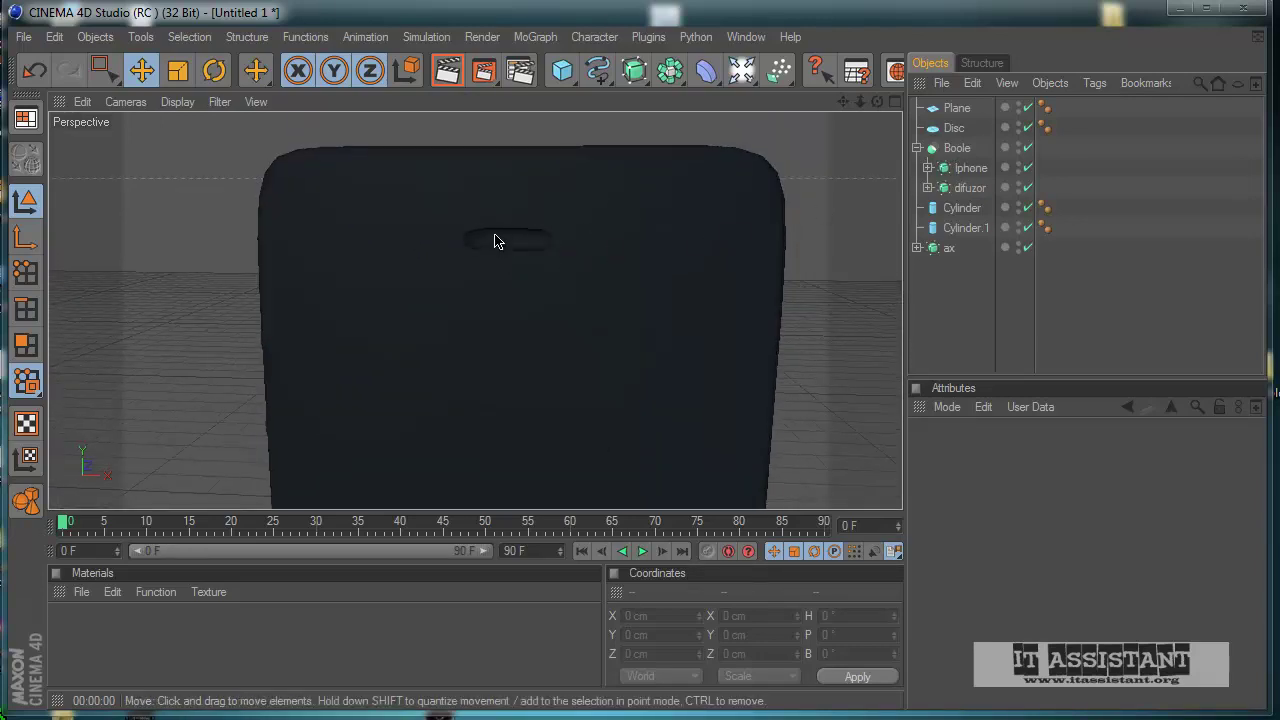
pyautogui.moveTo(602, 430)
pyautogui.keyDown('alt'); pyautogui.mouseDown()
pyautogui.moveTo(592, 438)
pyautogui.moveTo(598, 420)
pyautogui.mouseUp(); pyautogui.keyUp('alt')
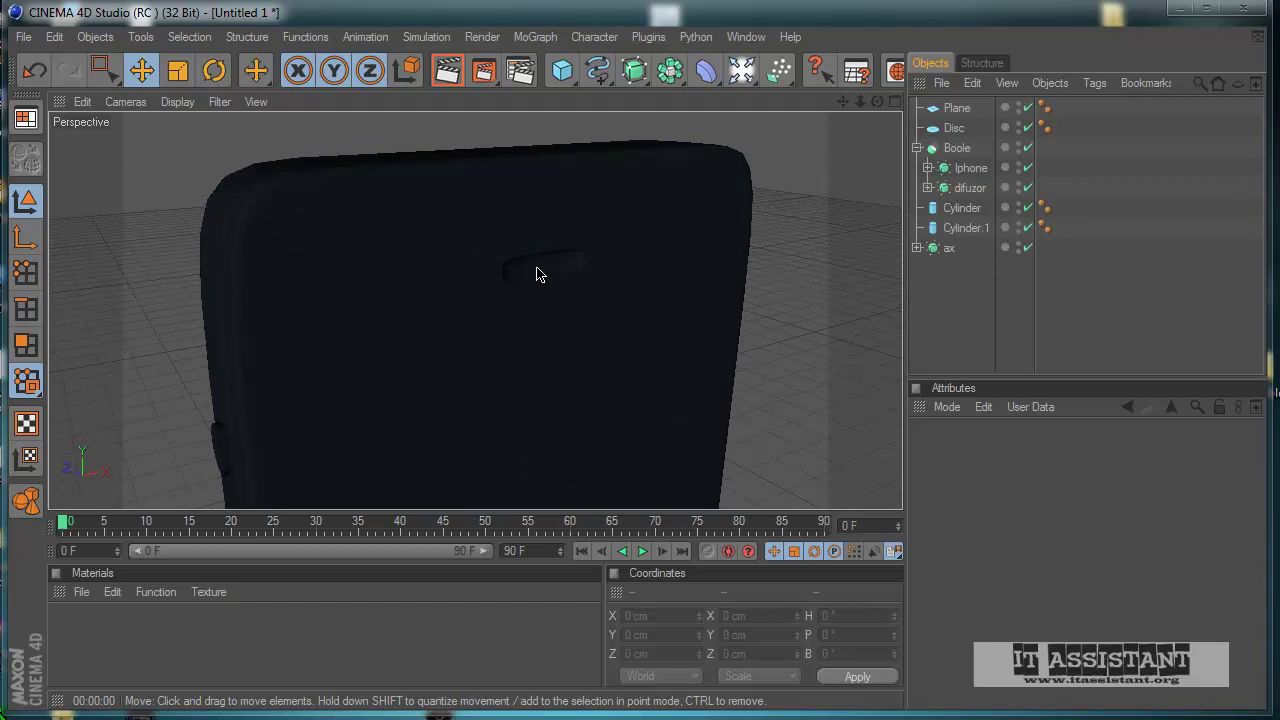
pyautogui.keyDown('alt'); pyautogui.moveTo(559, 276); pyautogui.dragTo(603, 436); pyautogui.keyUp('alt')
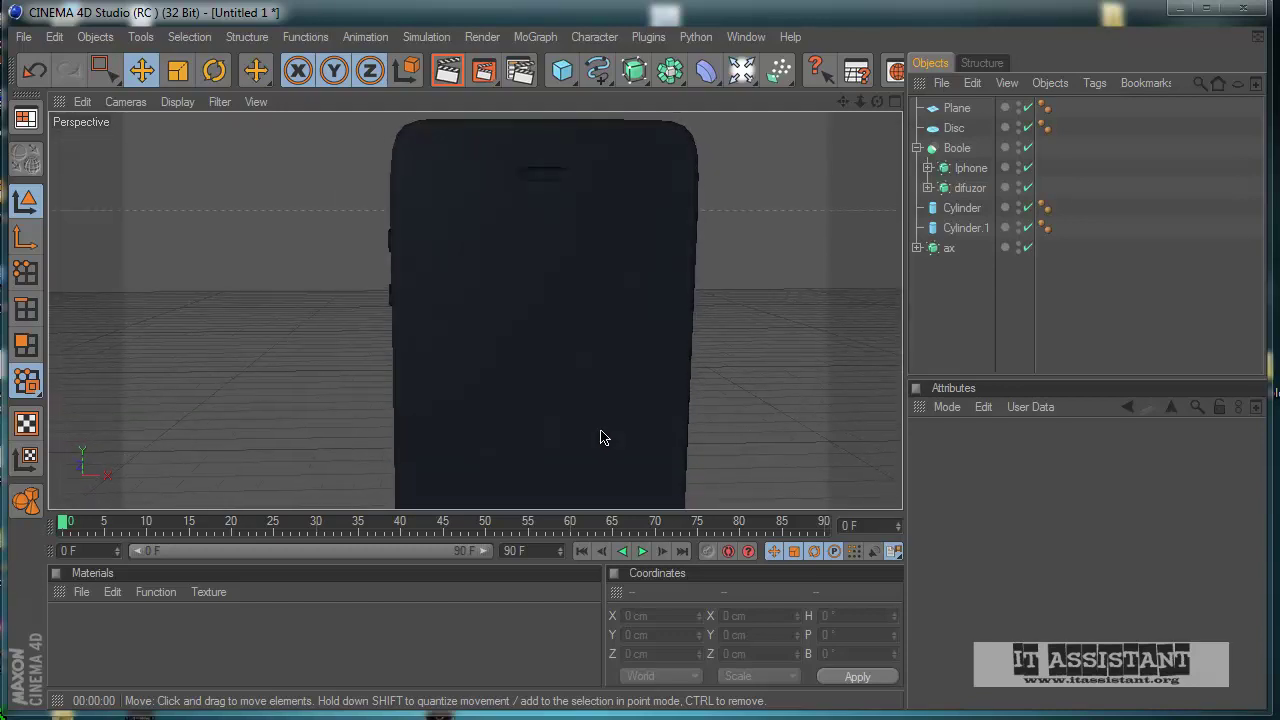
pyautogui.scroll(-3, 497, 411)
pyautogui.keyDown('alt'); pyautogui.moveTo(500, 413); pyautogui.dragTo(604, 440); pyautogui.keyUp('alt')
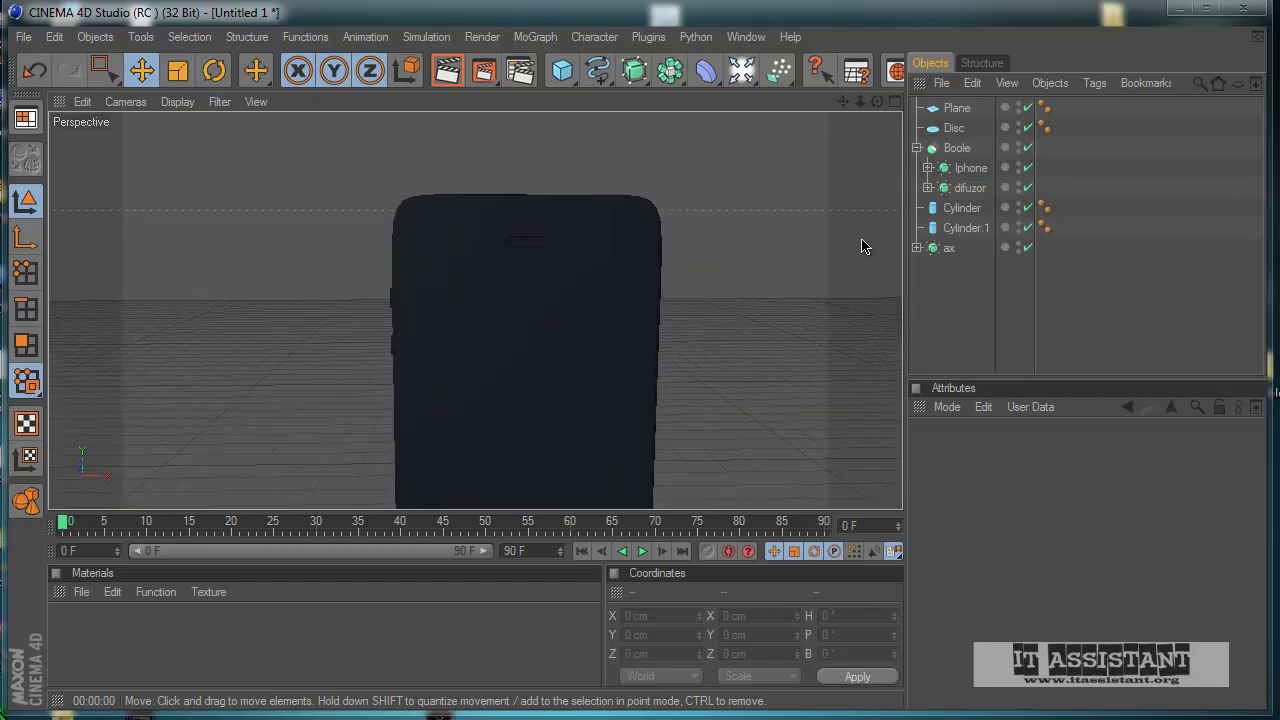
pyautogui.click(928, 189)
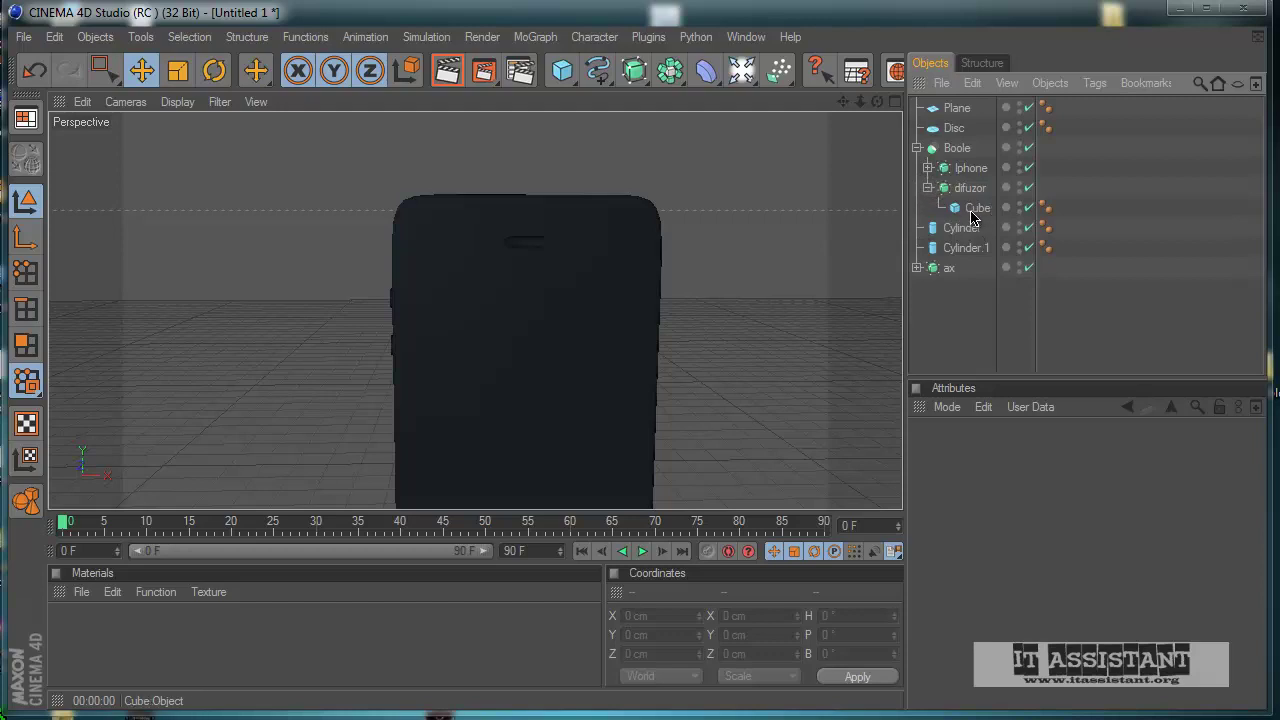
pyautogui.click(928, 188)
pyautogui.click(965, 188)
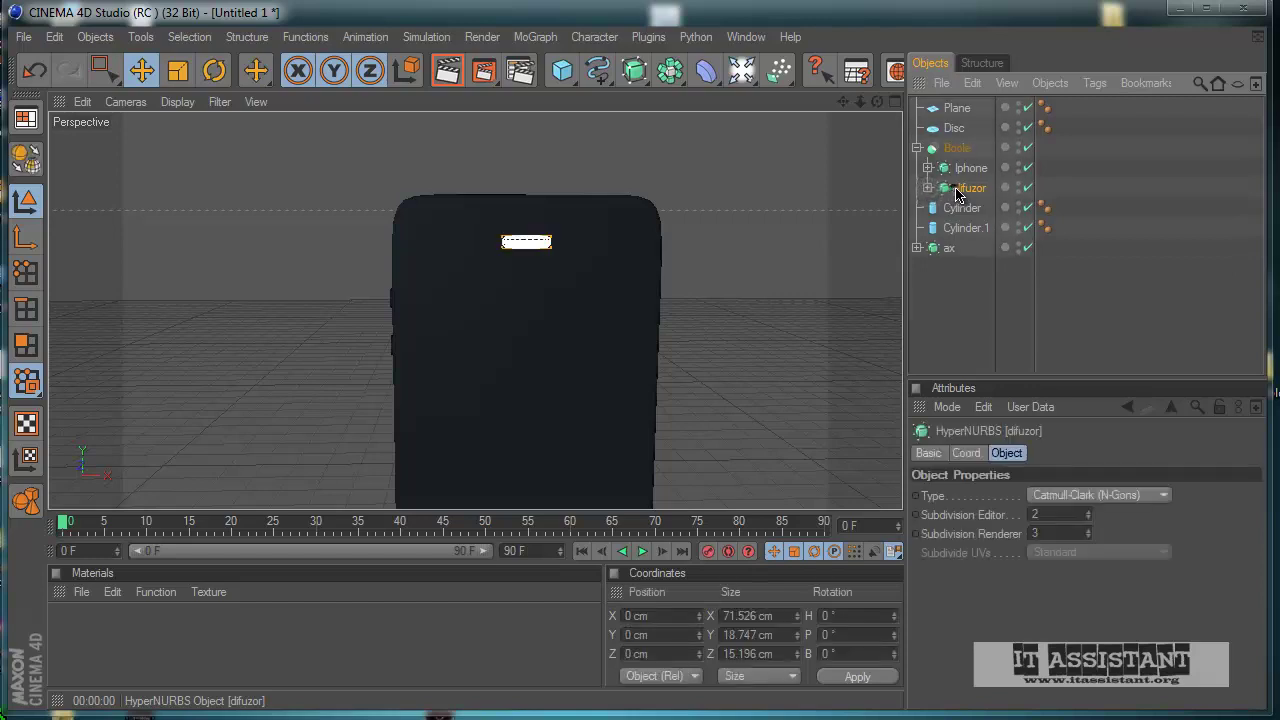
pyautogui.click(967, 170)
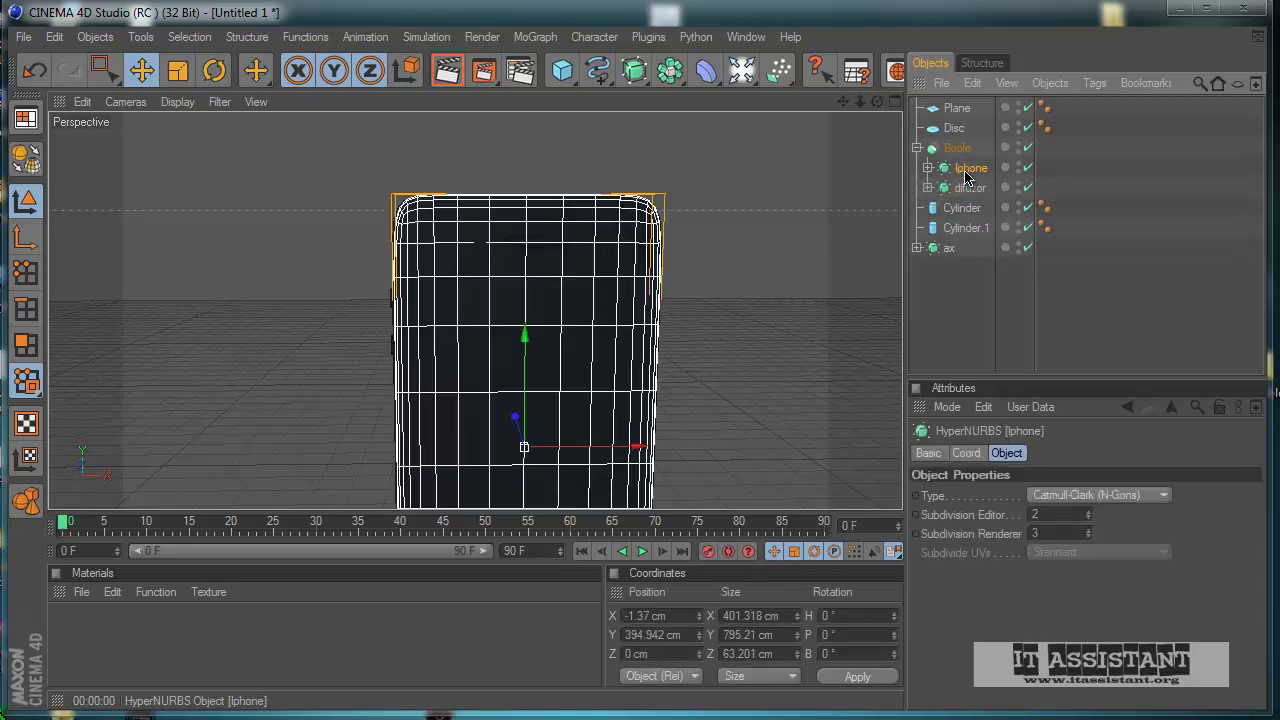
pyautogui.keyDown('ctrl'); pyautogui.moveTo(967, 177); pyautogui.dragTo(956, 314); pyautogui.keyUp('ctrl')
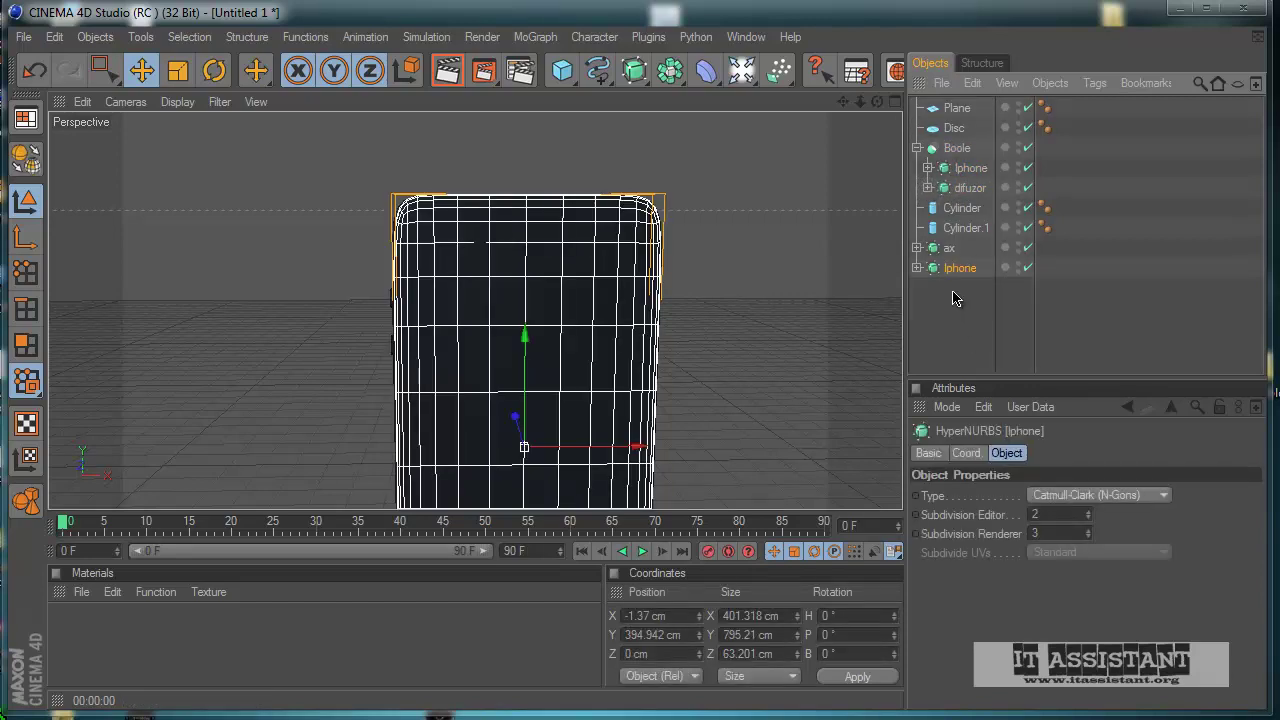
pyautogui.click(965, 295)
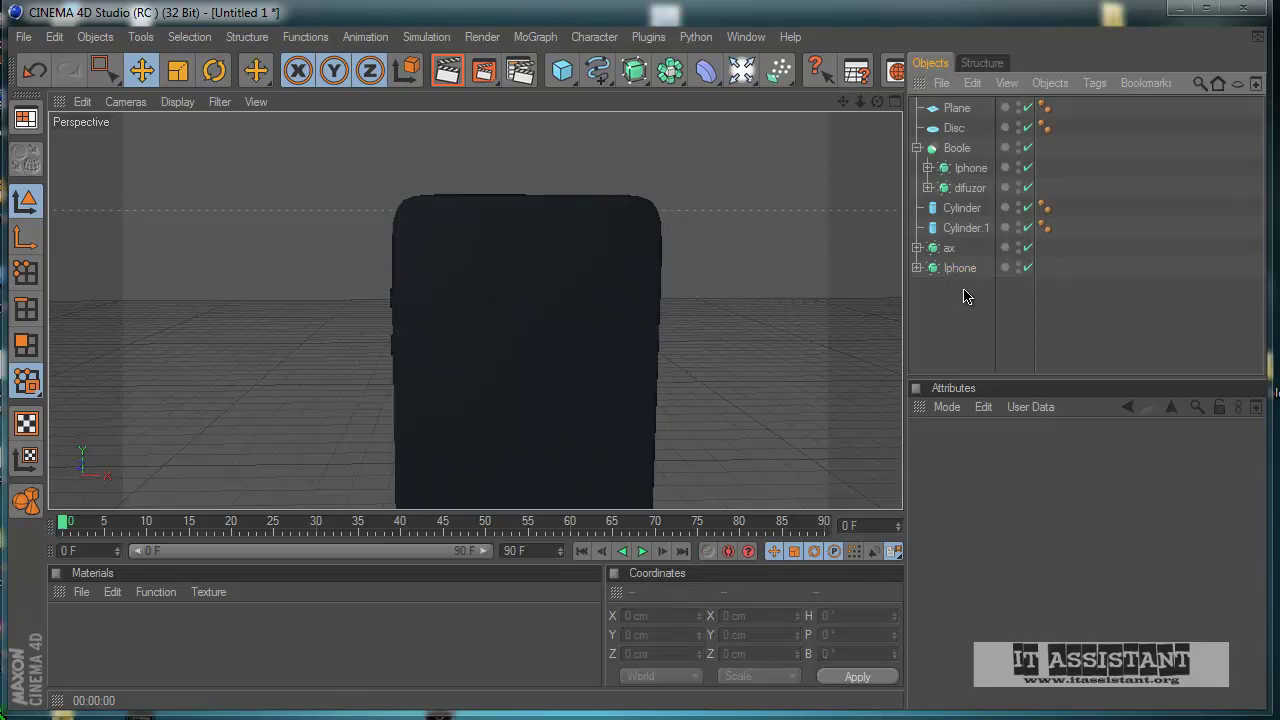
pyautogui.click(36, 73)
pyautogui.click(36, 73)
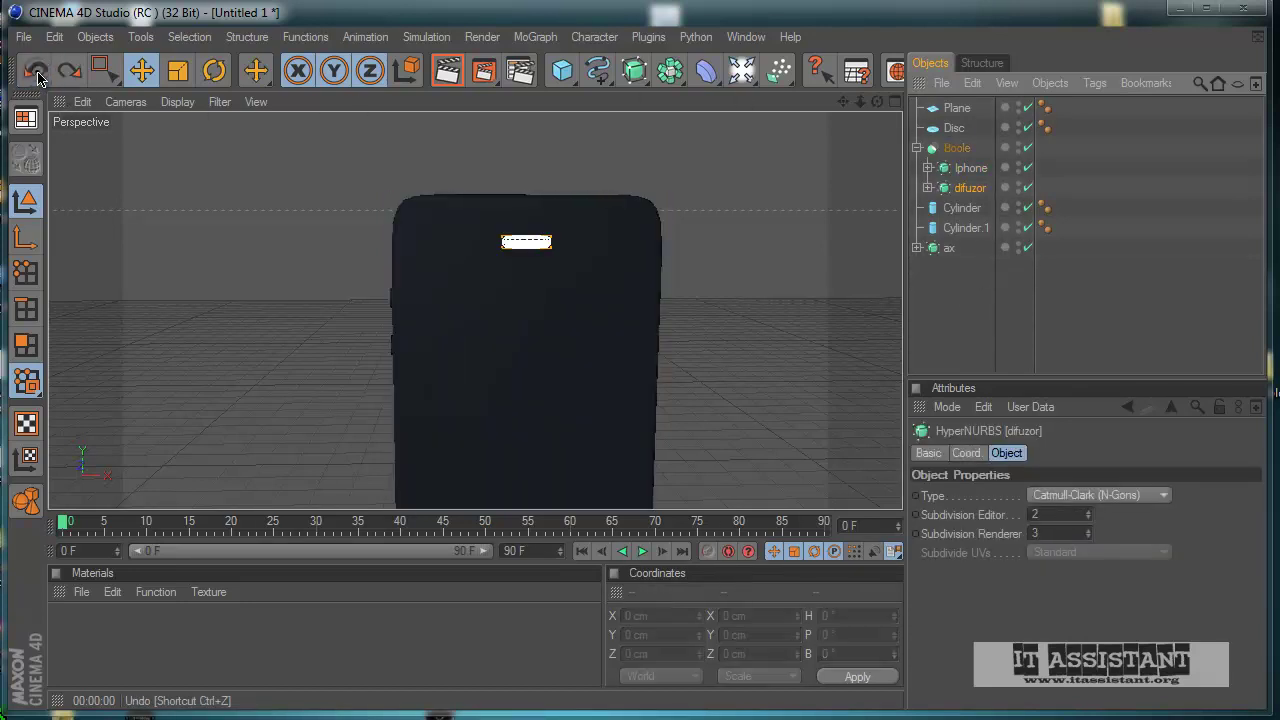
# - Move the Iphone and difuzor HyperNURBS out of the Boole, and take the Cube out of difuzor to the top level
pyautogui.click(977, 174)
pyautogui.keyDown('ctrl'); pyautogui.click(968, 192); pyautogui.keyUp('ctrl')
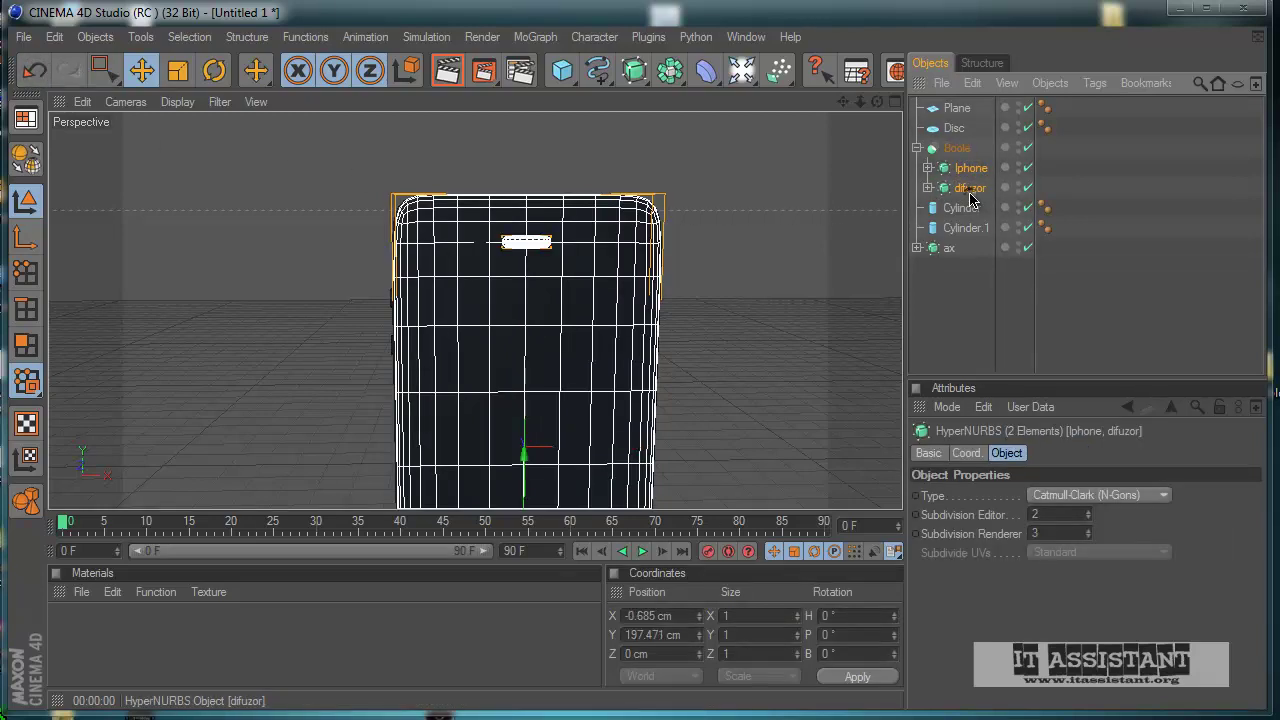
pyautogui.moveTo(970, 197); pyautogui.dragTo(965, 335)
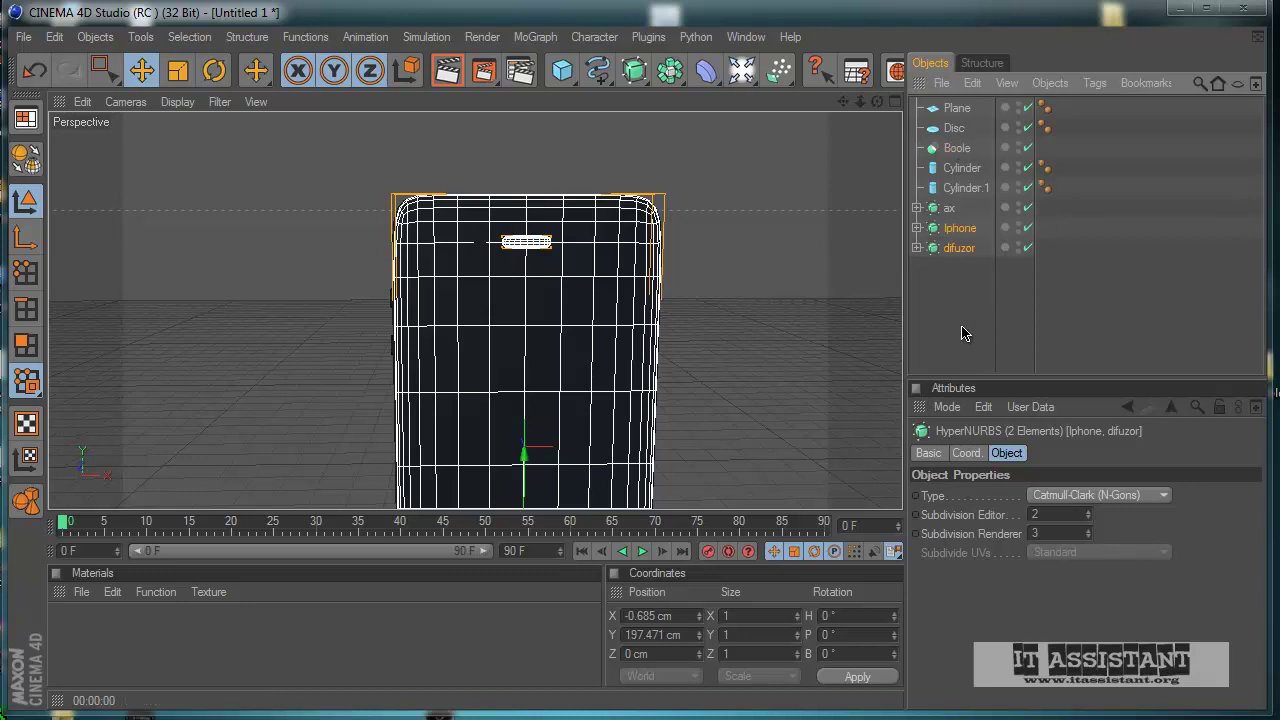
pyautogui.click(917, 248)
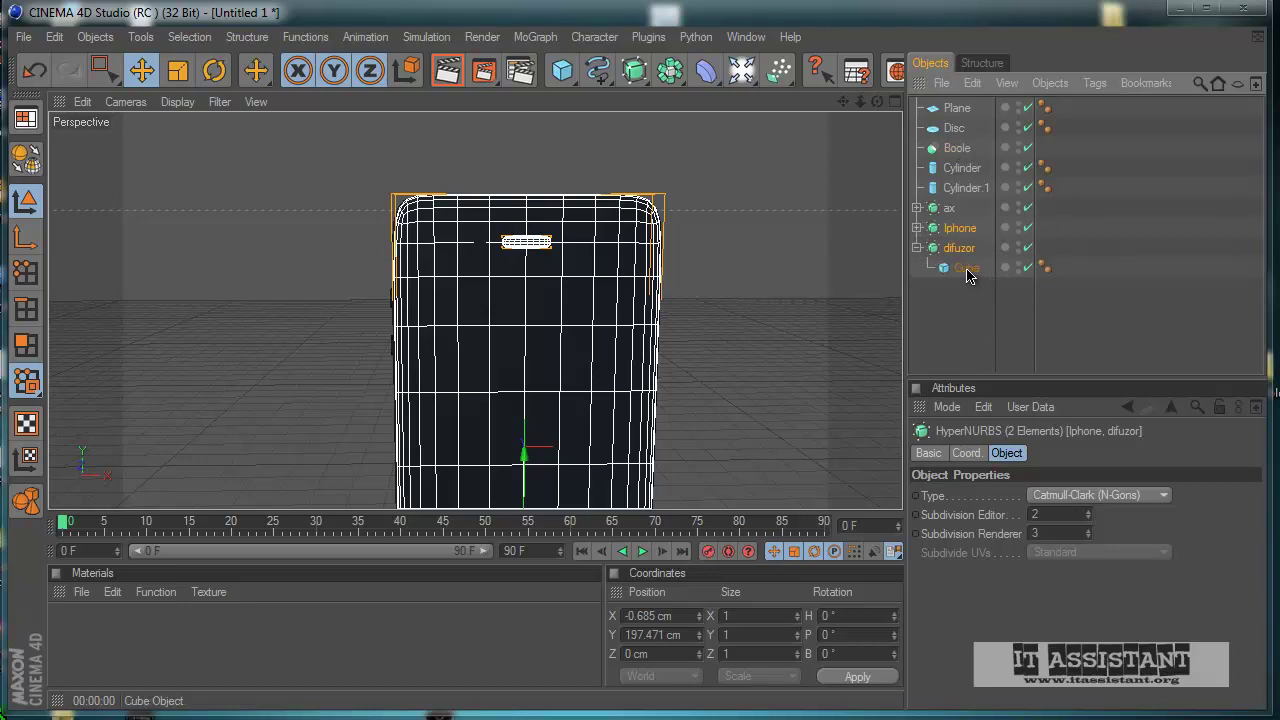
pyautogui.moveTo(937, 299); pyautogui.dragTo(937, 300)
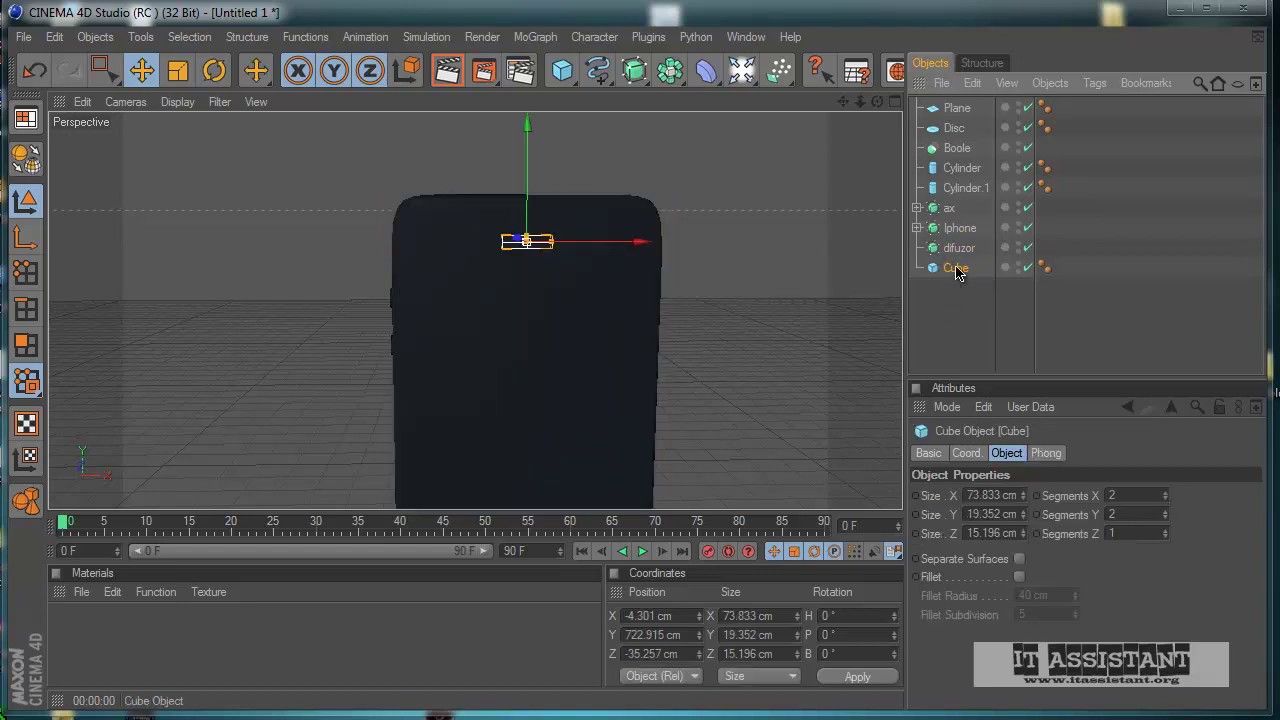
# - Rename the polygon Cube inside the Iphone HyperNURBS as "iphone cube" and move it out to the top level
pyautogui.click(917, 228)
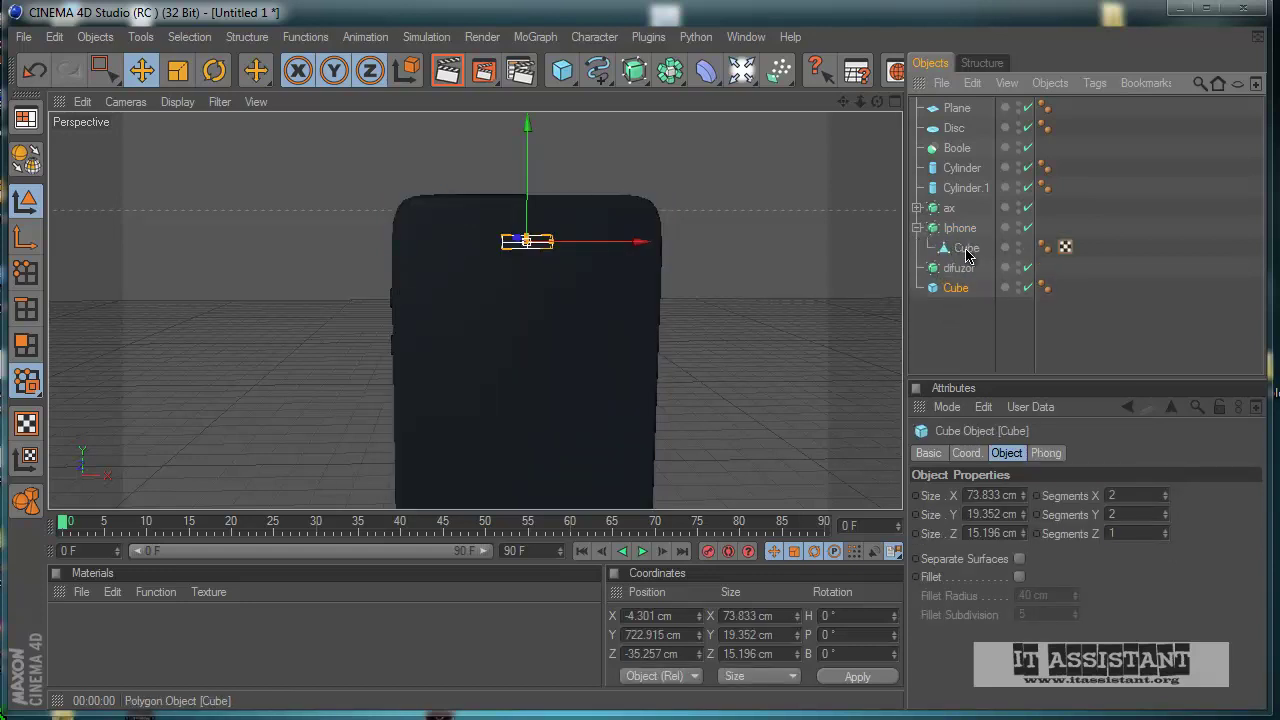
pyautogui.doubleClick(965, 248)
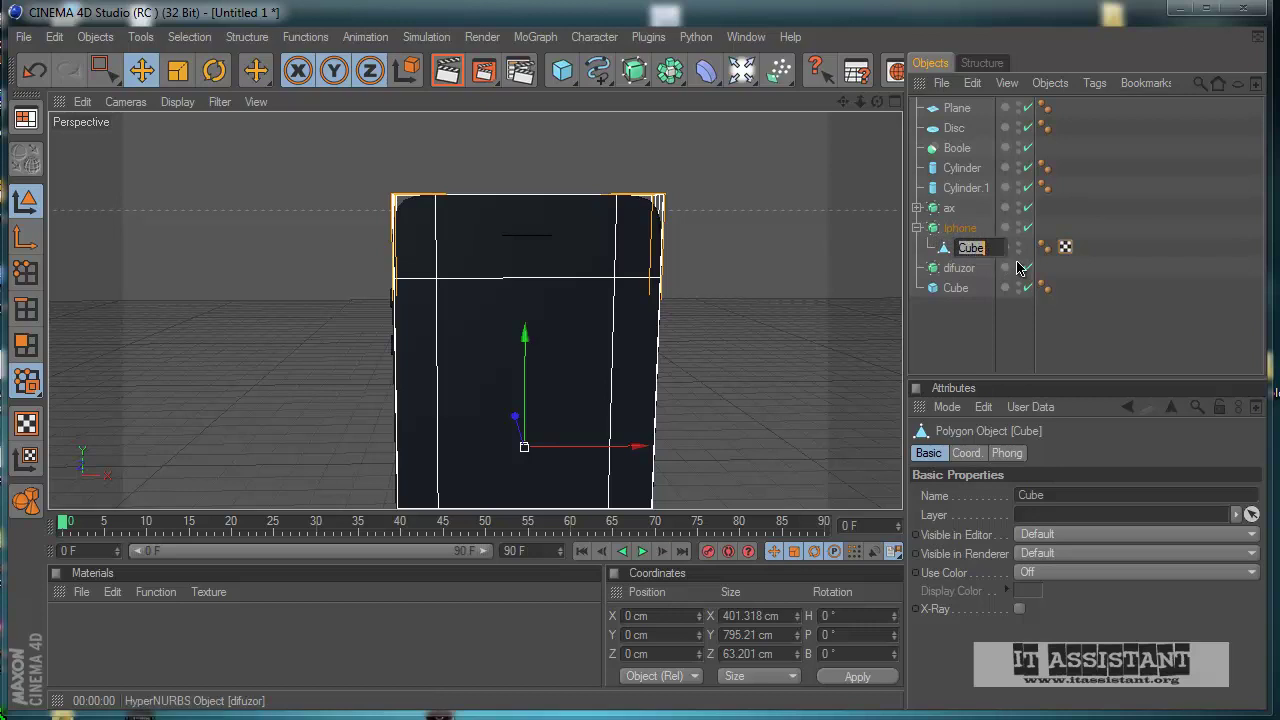
pyautogui.press('BackSpace')
pyautogui.press('Return')
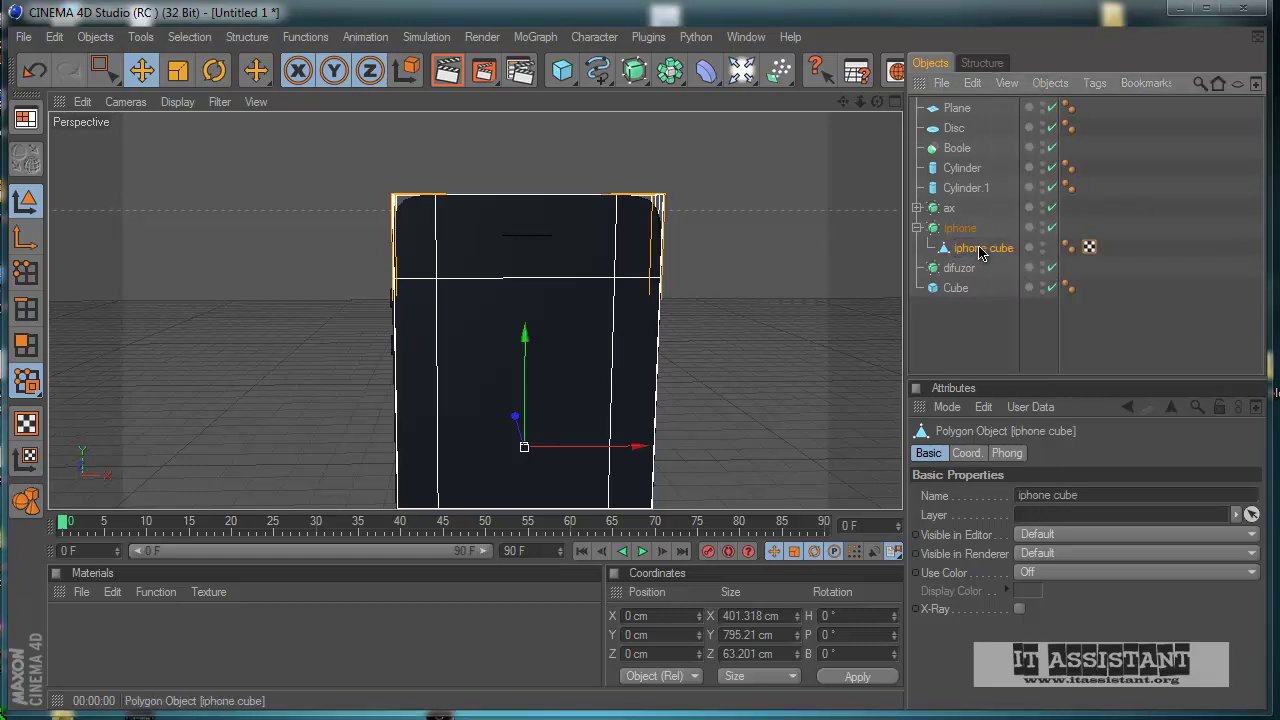
pyautogui.moveTo(980, 348); pyautogui.dragTo(960, 278)
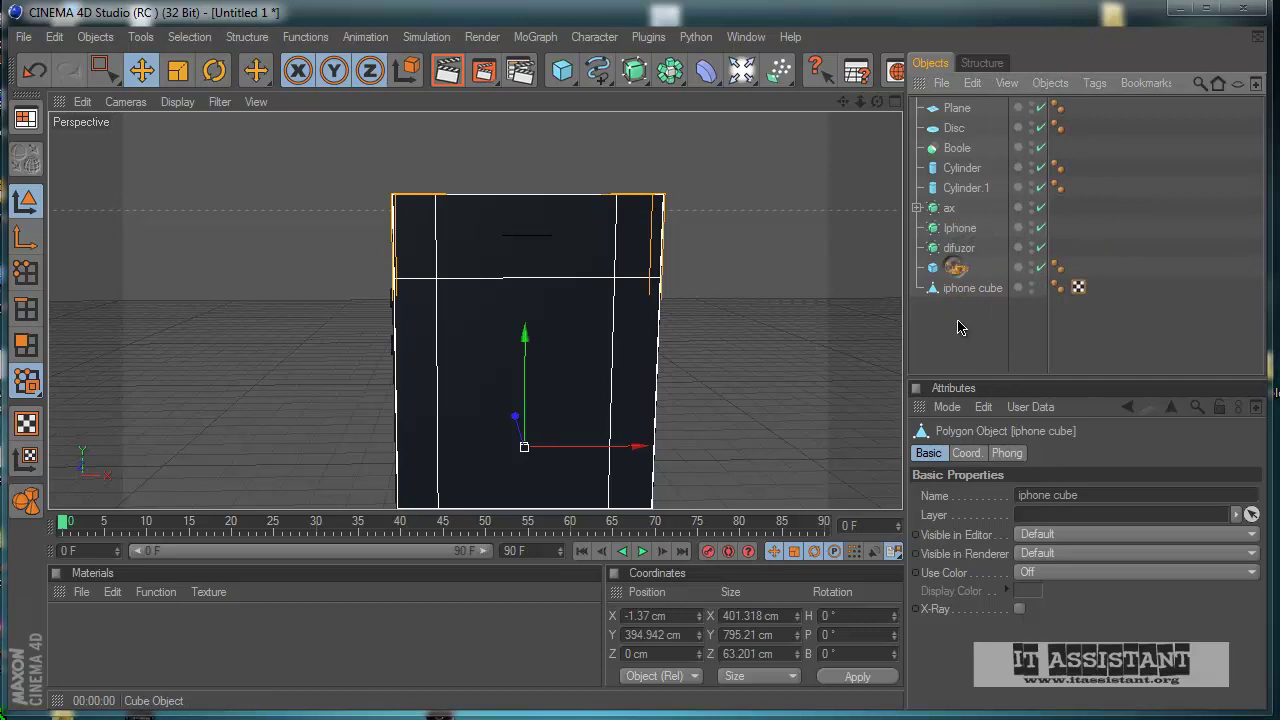
# - Order the Cube below iphone cube and place both inside the Boole, with iphone cube as the first child
pyautogui.click(956, 289)
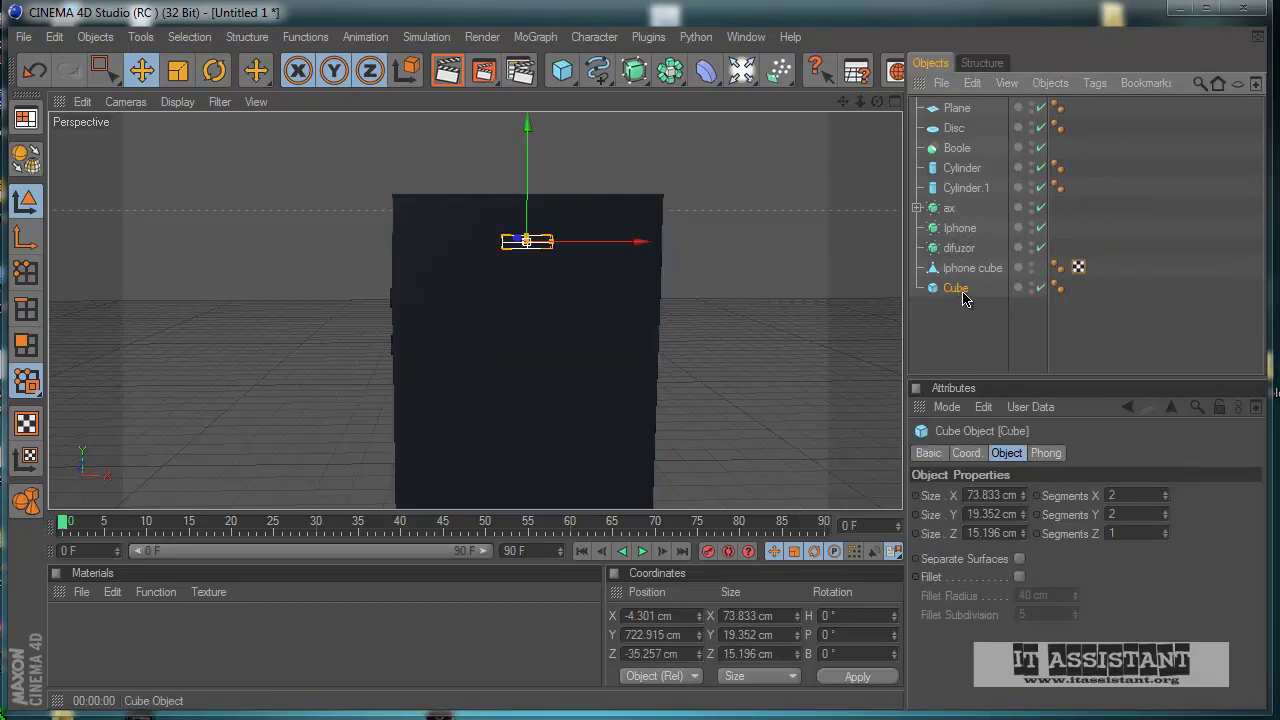
pyautogui.click(970, 269)
pyautogui.click(957, 288)
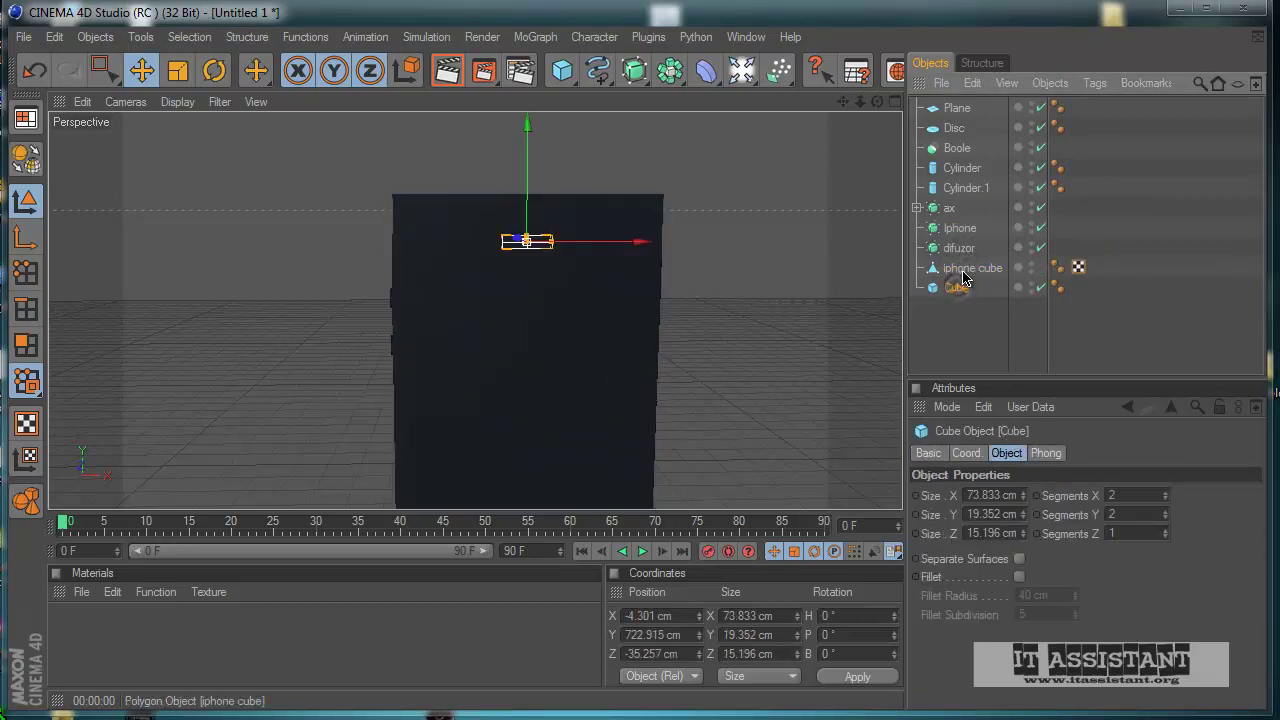
pyautogui.moveTo(951, 314); pyautogui.dragTo(940, 150)
pyautogui.click(471, 623)
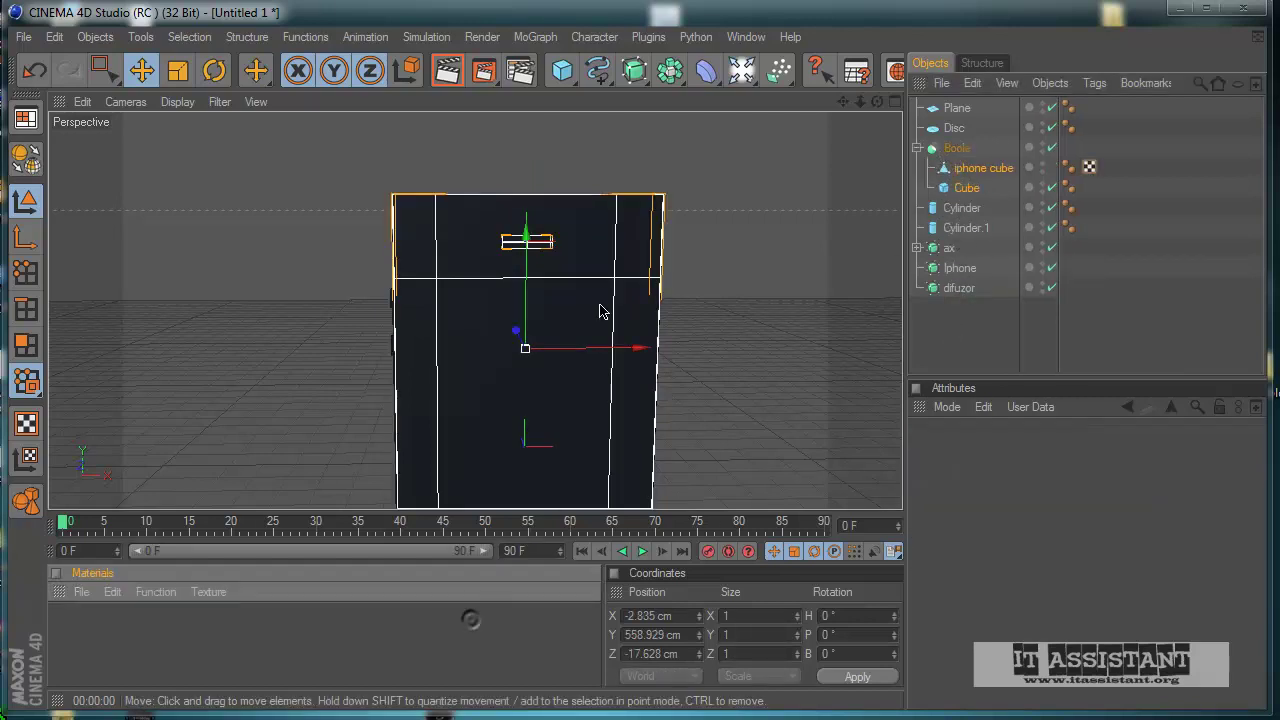
# - Make the Boole that cuts the earpiece slot editable
pyautogui.scroll(2, 577, 255)
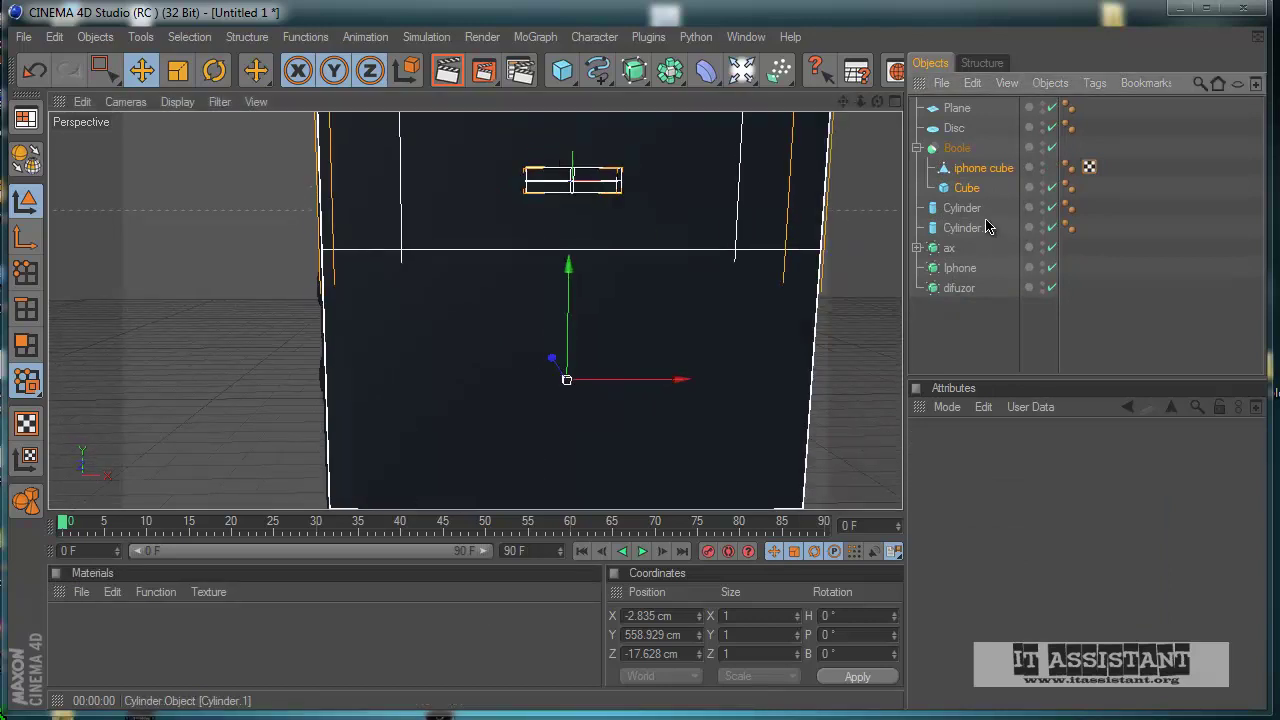
pyautogui.click(957, 149)
pyautogui.scroll(-2, 711, 205)
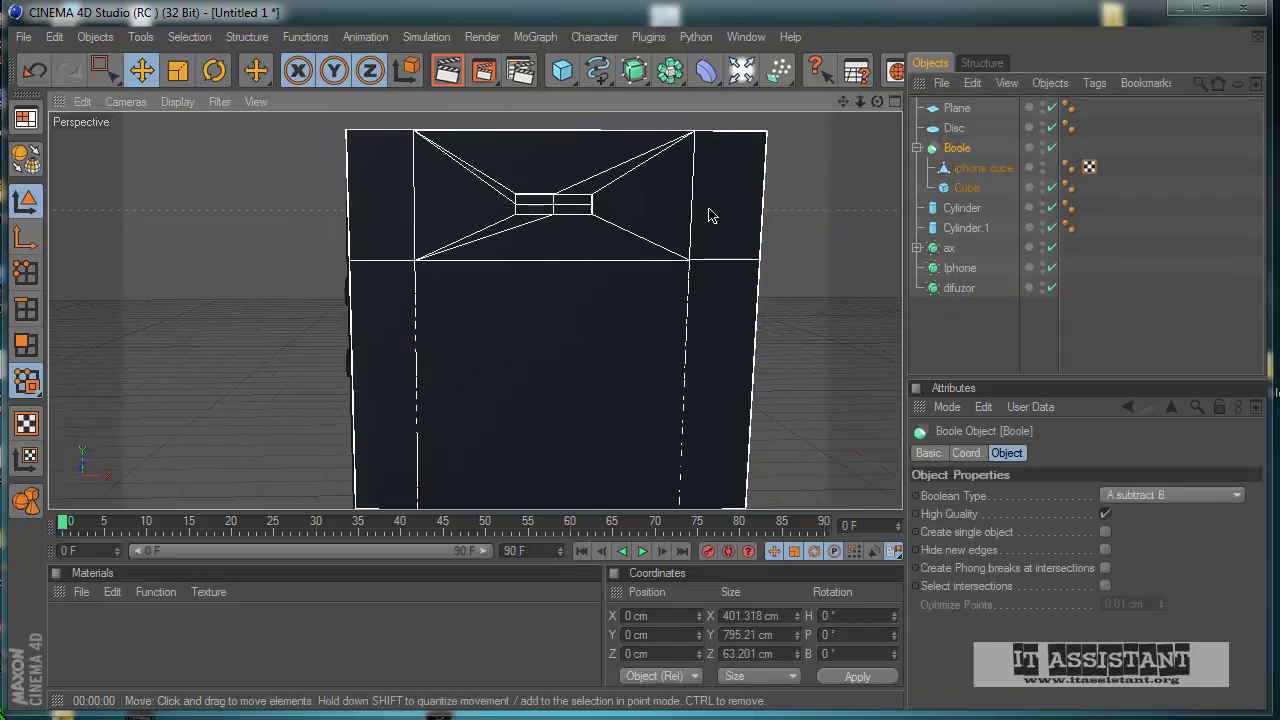
pyautogui.click(20, 165)
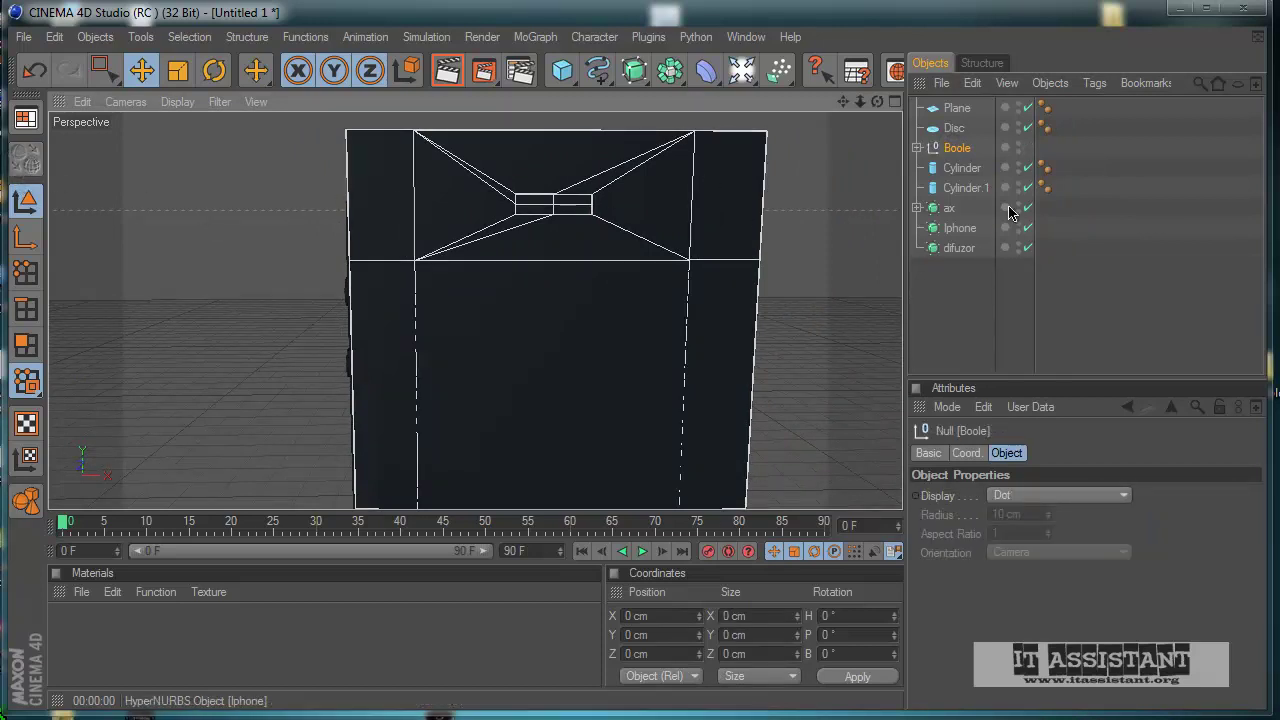
# - Connect the iphone cube and Cube meshes inside the converted Boole group into one new object, keeping the originals
pyautogui.click(916, 149)
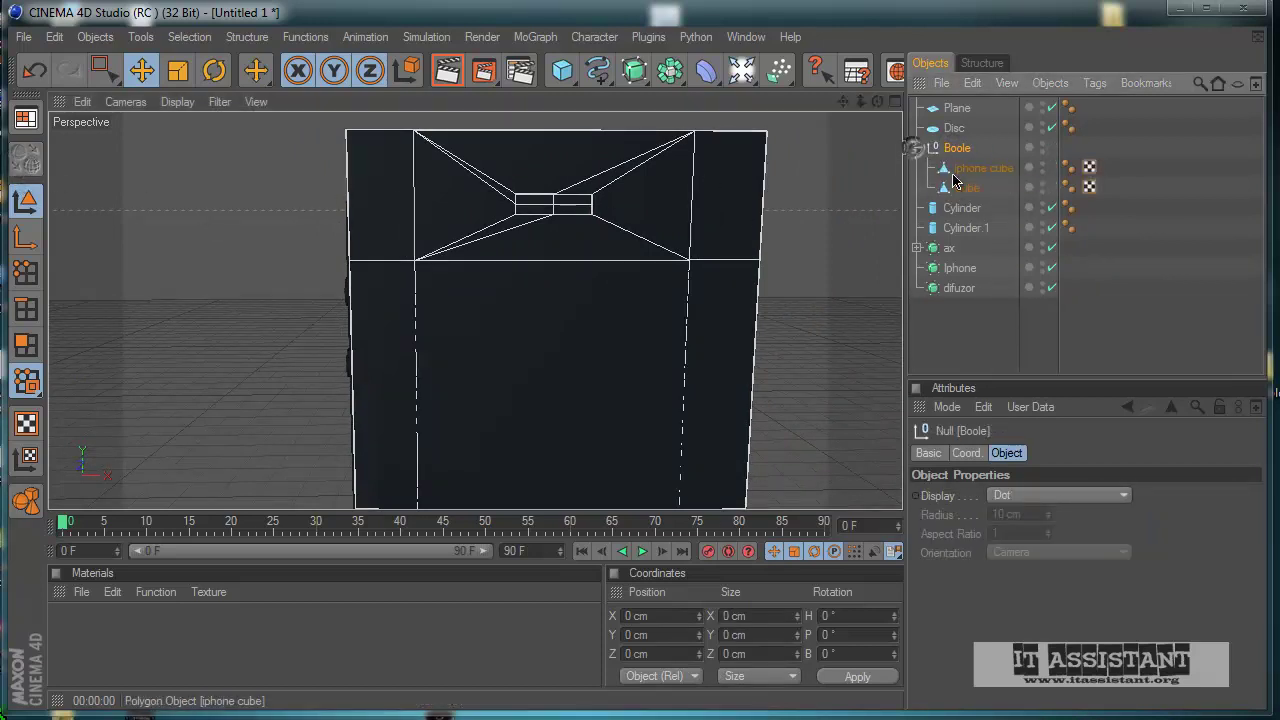
pyautogui.click(966, 188)
pyautogui.keyDown('ctrl'); pyautogui.click(985, 169); pyautogui.keyUp('ctrl')
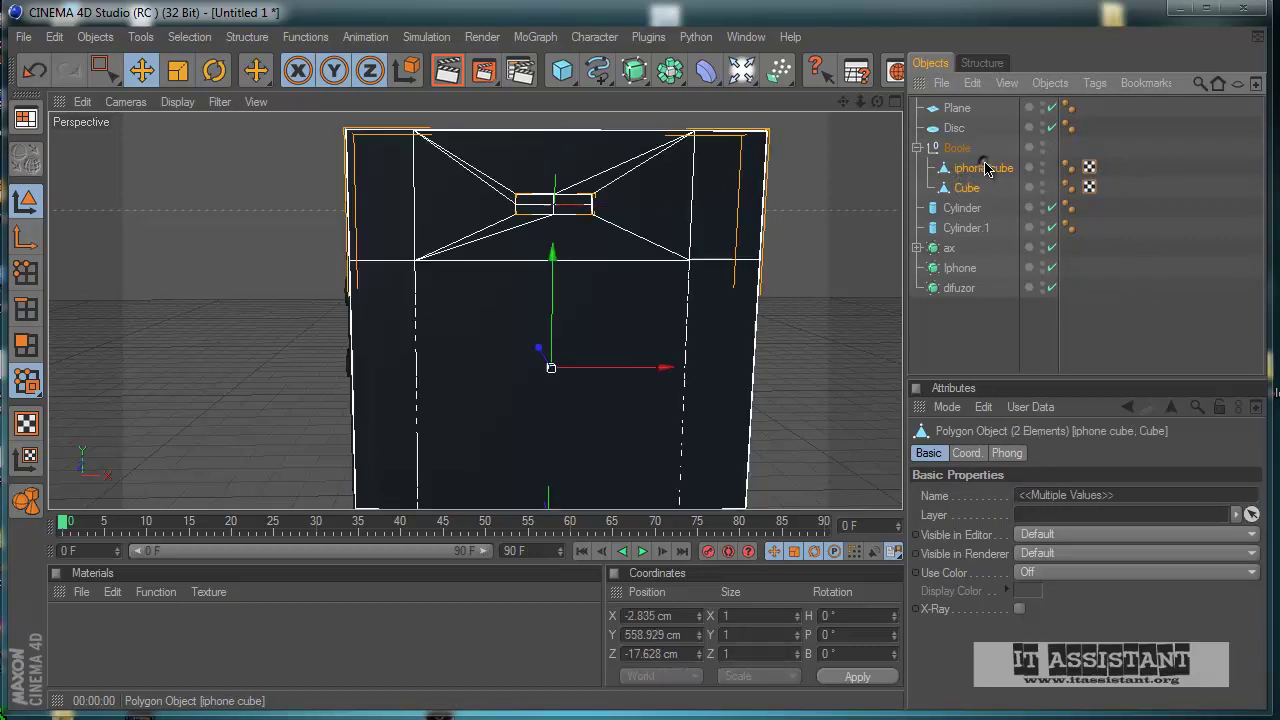
pyautogui.rightClick(986, 172)
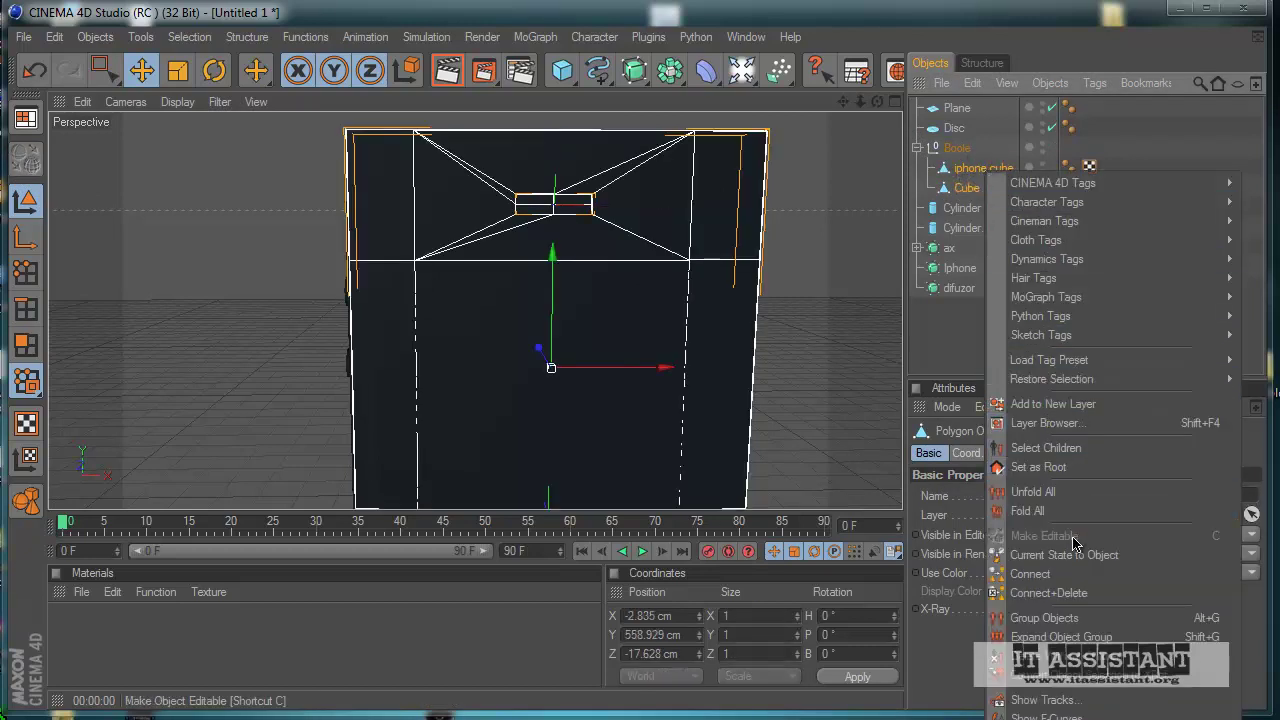
pyautogui.click(1038, 579)
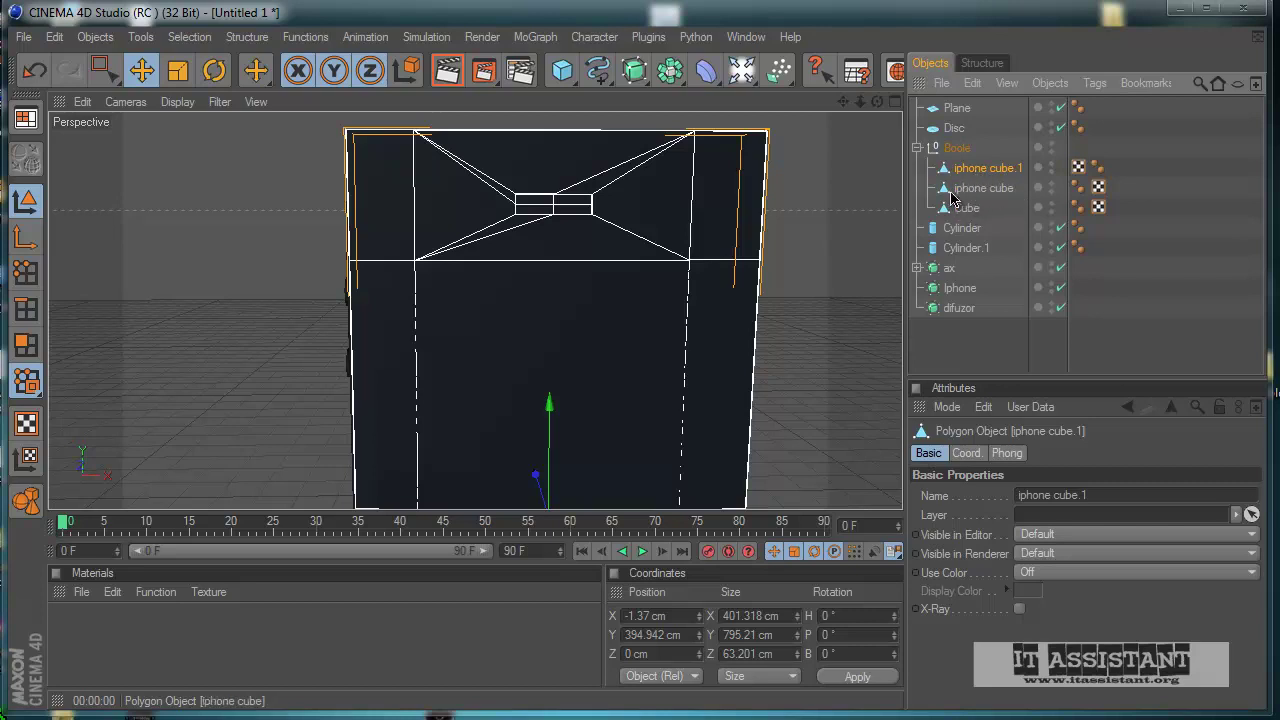
# - Move iphone cube.1 out of the Boole group to the top level, and collapse and hide the group
pyautogui.moveTo(986, 176); pyautogui.dragTo(965, 335)
pyautogui.click(916, 147)
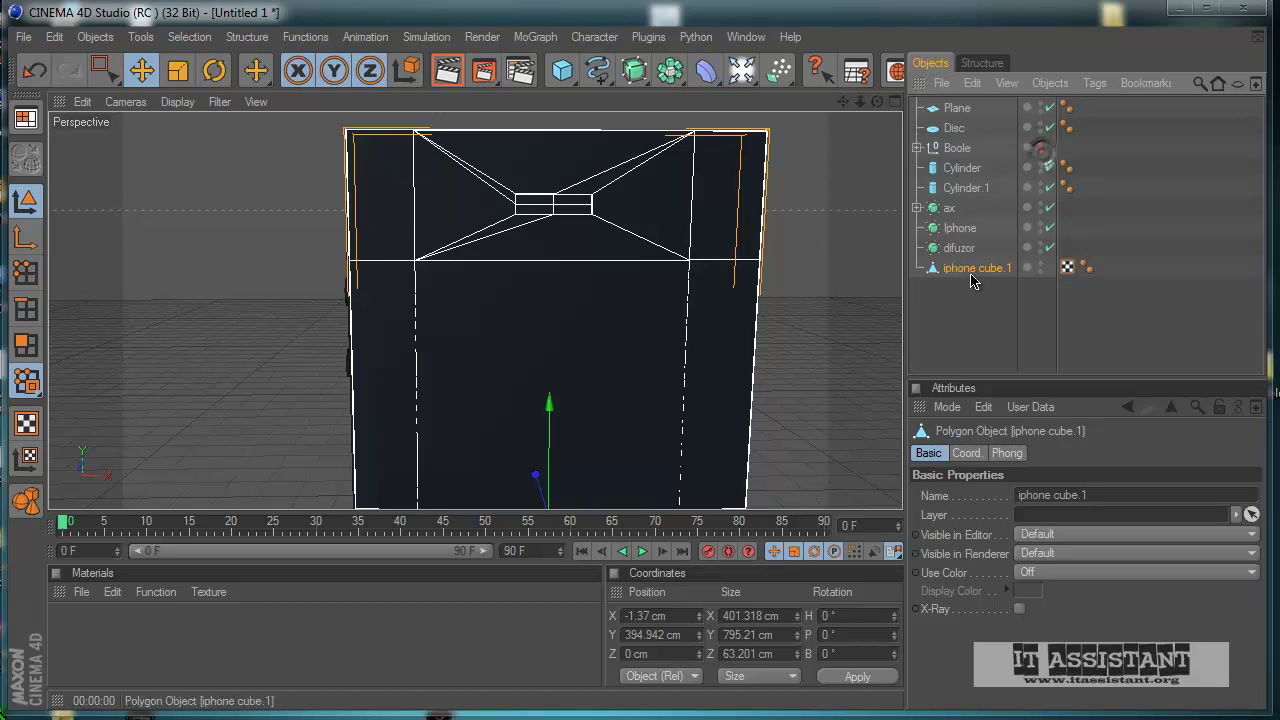
# - Nest iphone cube.1 under the Iphone HyperNURBS and inspect the smoothed earpiece slot up close
pyautogui.moveTo(960, 272); pyautogui.dragTo(960, 229)
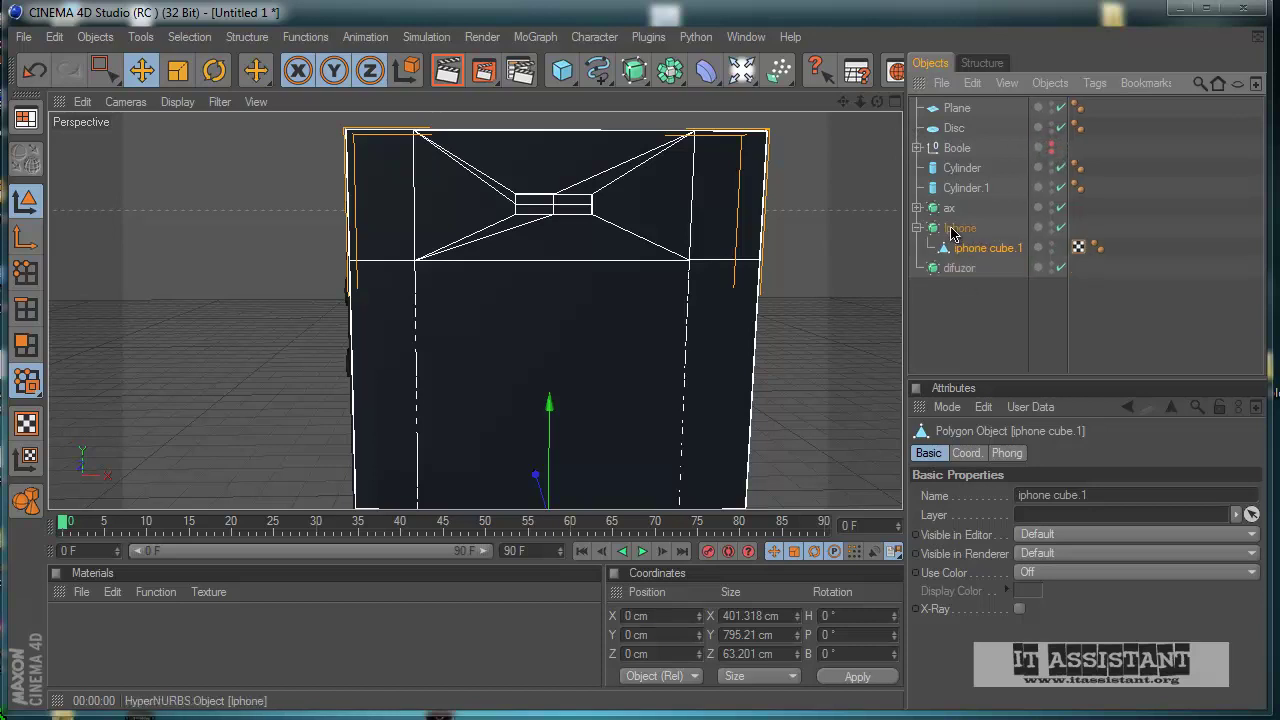
pyautogui.click(829, 354)
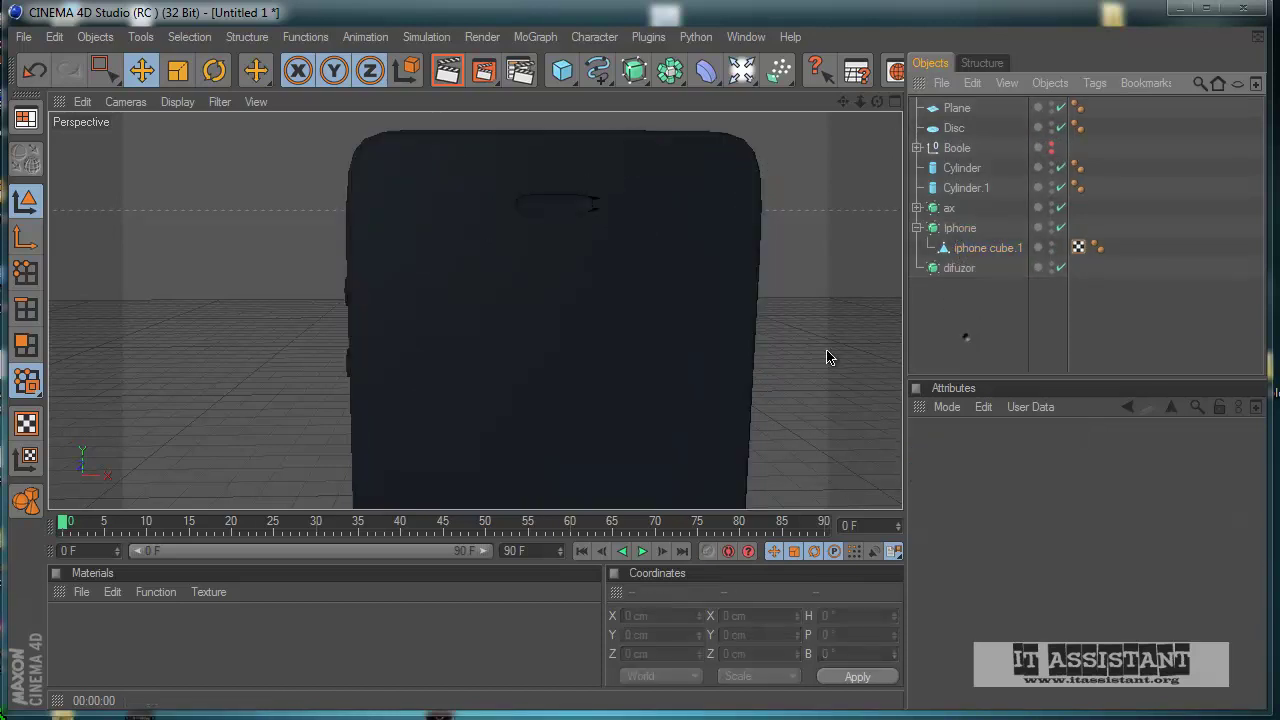
pyautogui.scroll(5, 590, 328)
pyautogui.scroll(-1, 658, 235)
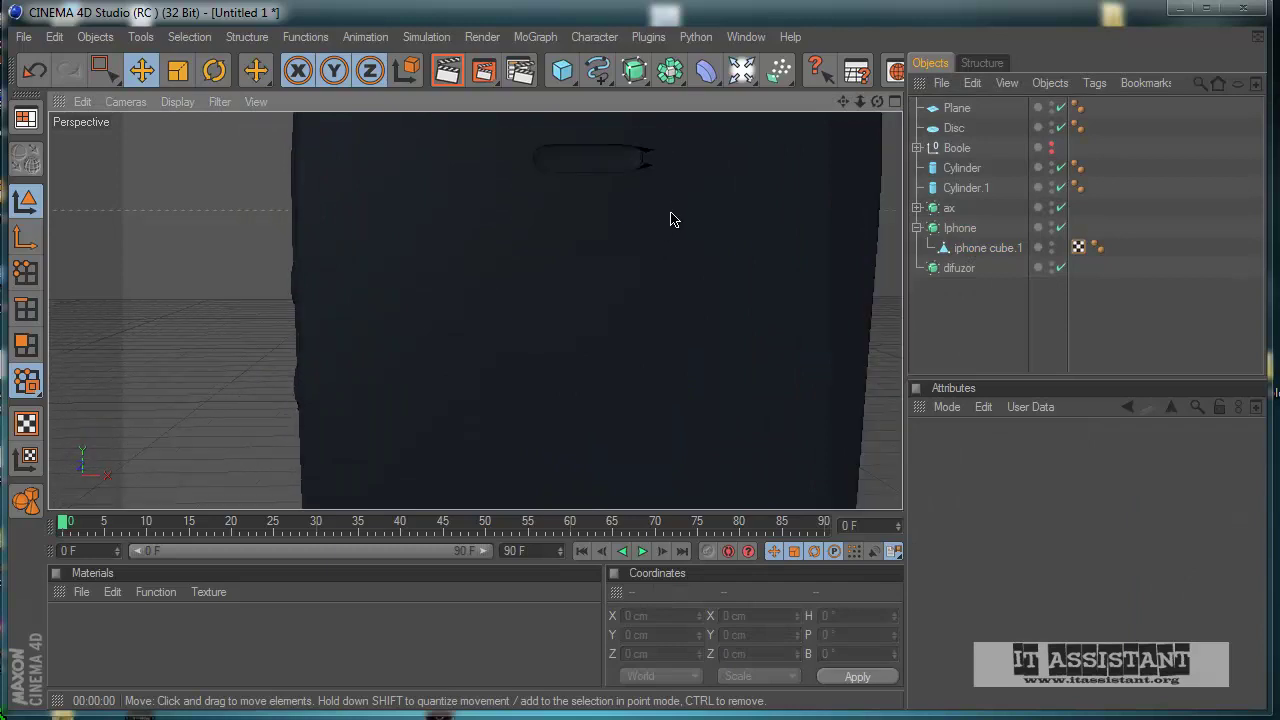
# - Render the view of the smoothed earpiece slot and inspect the phone body from its upper end down to its lower edge
pyautogui.keyDown('alt'); pyautogui.moveTo(671, 213); pyautogui.dragTo(597, 434, button='middle'); pyautogui.keyUp('alt')
pyautogui.click(448, 70)
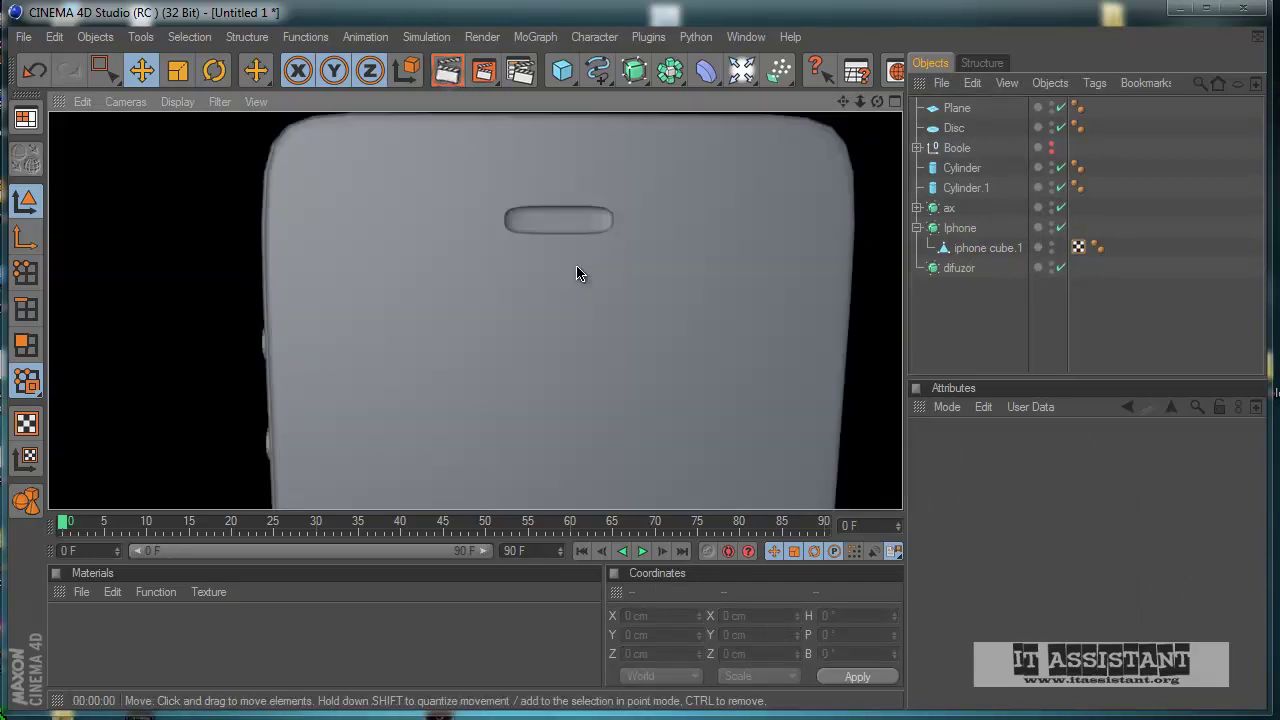
pyautogui.scroll(-3, 605, 278)
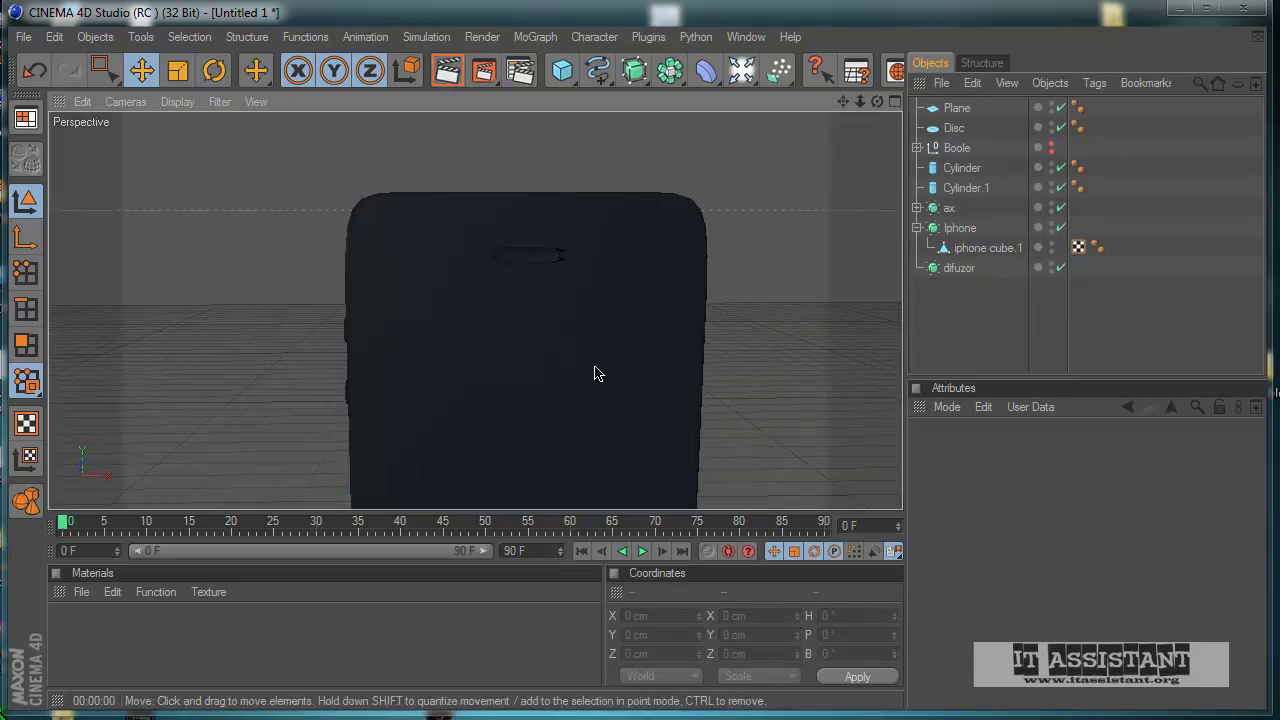
pyautogui.keyDown('alt'); pyautogui.moveTo(598, 424); pyautogui.dragTo(669, 298, button='middle'); pyautogui.keyUp('alt')
pyautogui.scroll(-3, 670, 305)
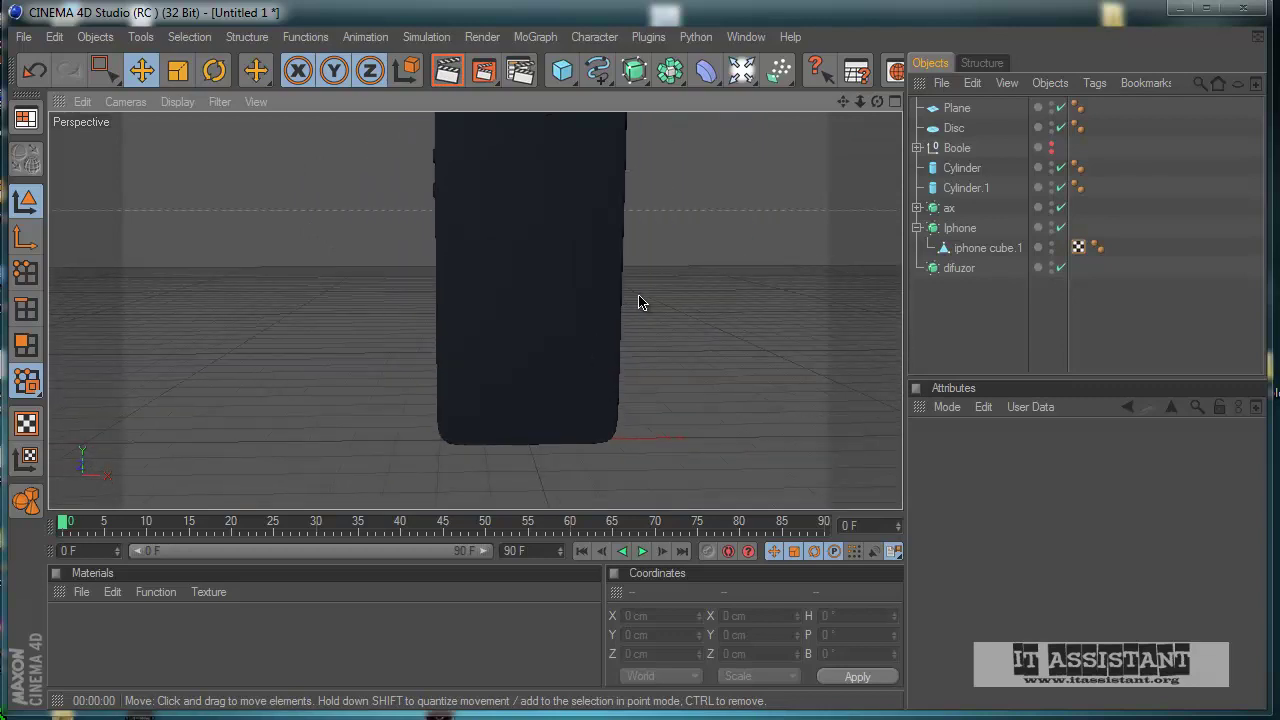
pyautogui.scroll(-2, 603, 445)
pyautogui.scroll(-3, 626, 397)
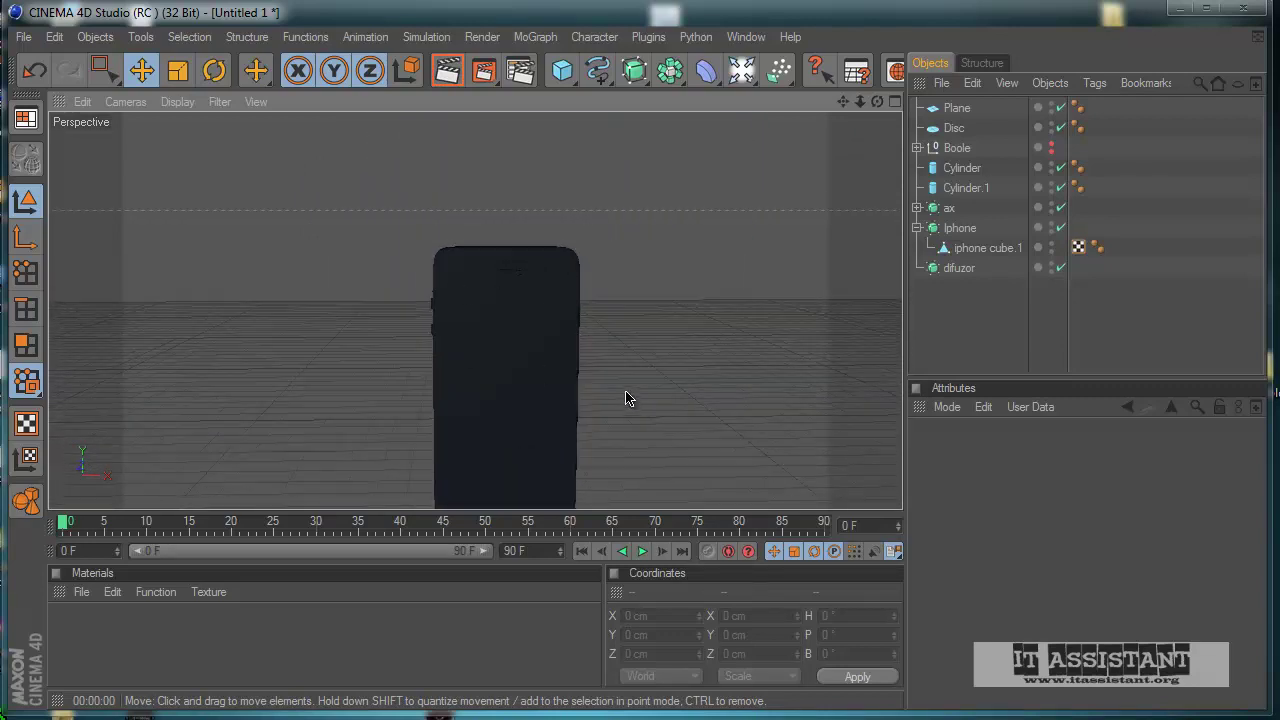
pyautogui.keyDown('alt'); pyautogui.moveTo(626, 397); pyautogui.dragTo(601, 438, button='middle'); pyautogui.keyUp('alt')
pyautogui.scroll(-2, 591, 271)
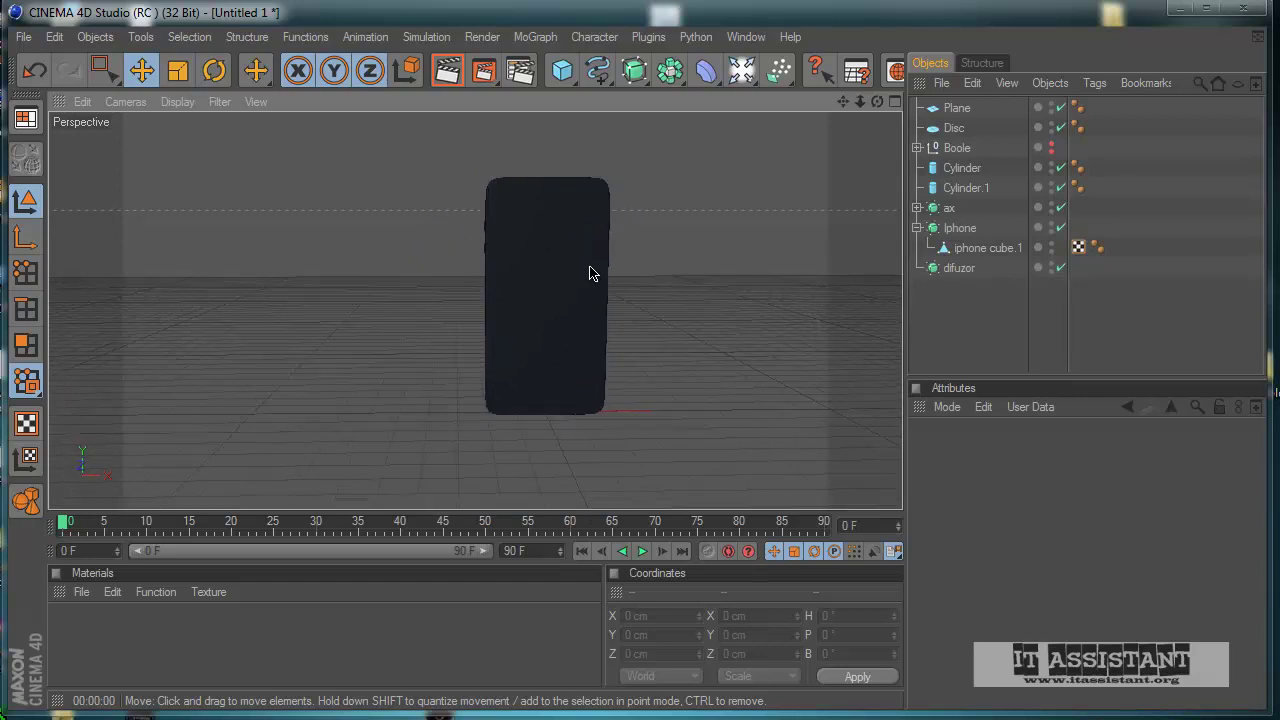
pyautogui.scroll(6, 629, 280)
pyautogui.keyDown('alt'); pyautogui.moveTo(629, 280); pyautogui.dragTo(600, 440, button='middle'); pyautogui.keyUp('alt')
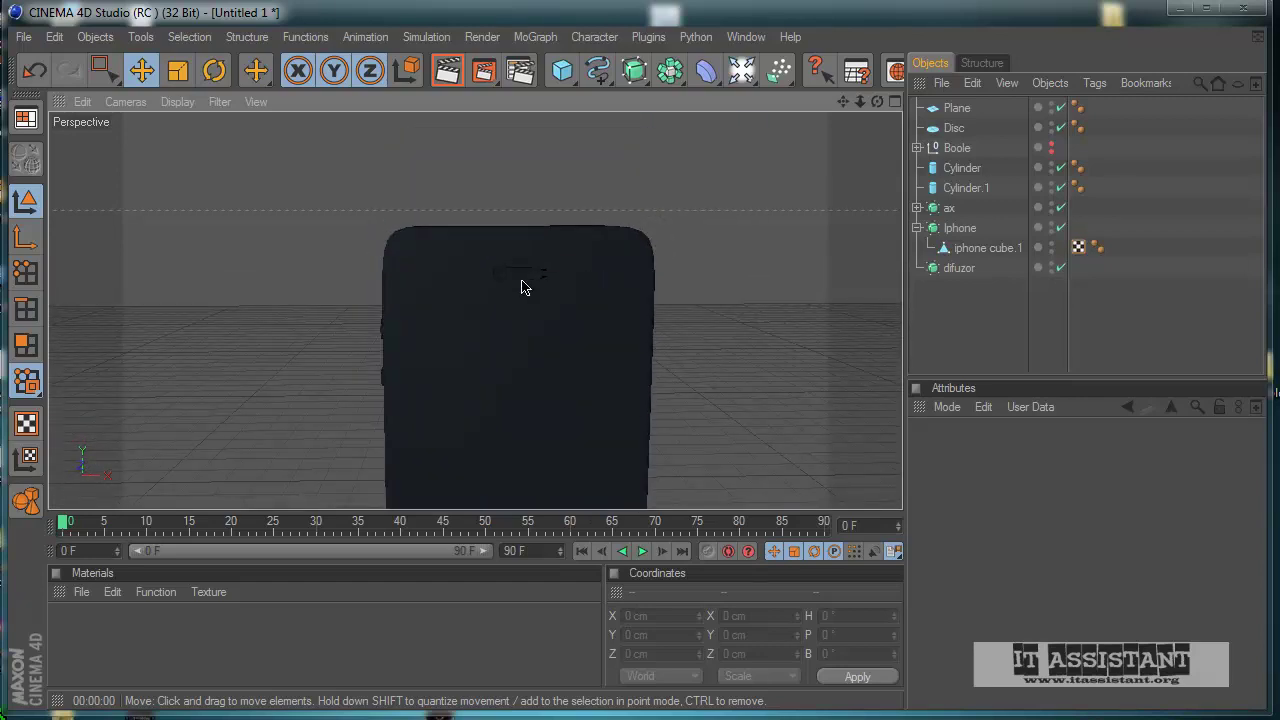
pyautogui.scroll(4, 589, 320)
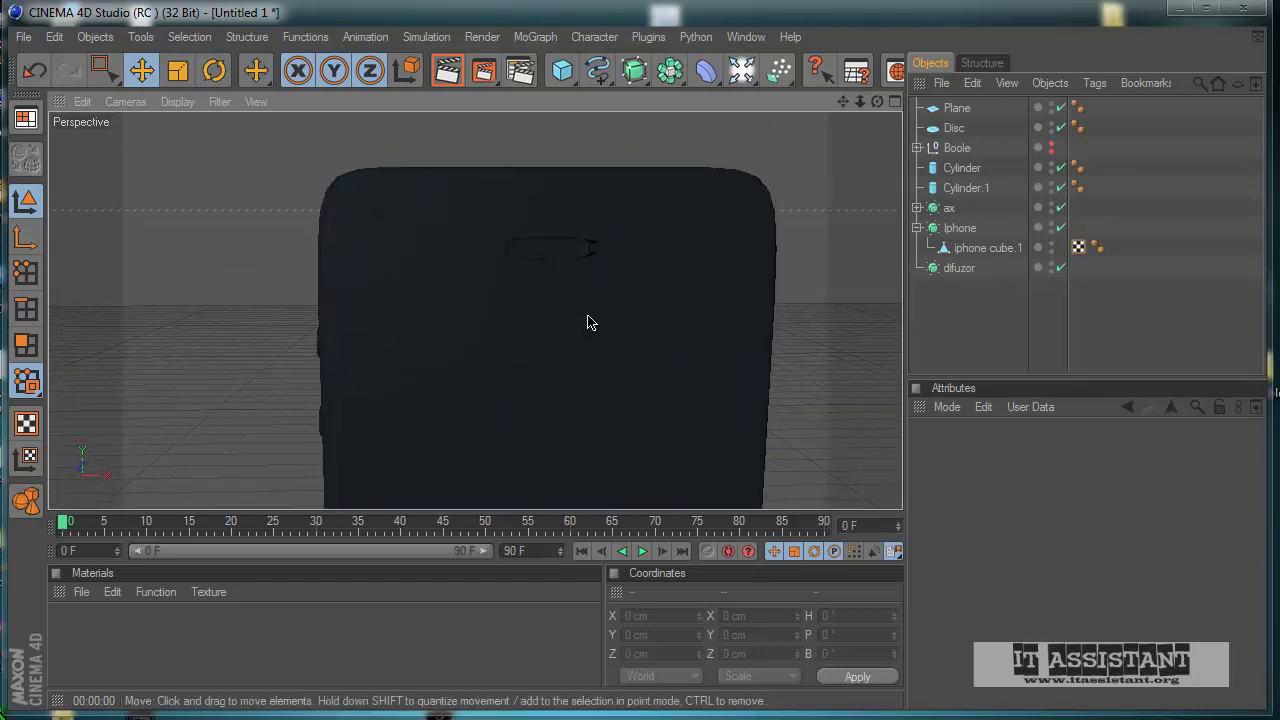
pyautogui.keyDown('alt'); pyautogui.moveTo(598, 440); pyautogui.dragTo(657, 334, button='middle'); pyautogui.keyUp('alt')
pyautogui.scroll(-3, 657, 334)
pyautogui.keyDown('alt'); pyautogui.moveTo(597, 420); pyautogui.dragTo(651, 400, button='middle'); pyautogui.keyUp('alt')
pyautogui.scroll(-2, 669, 430)
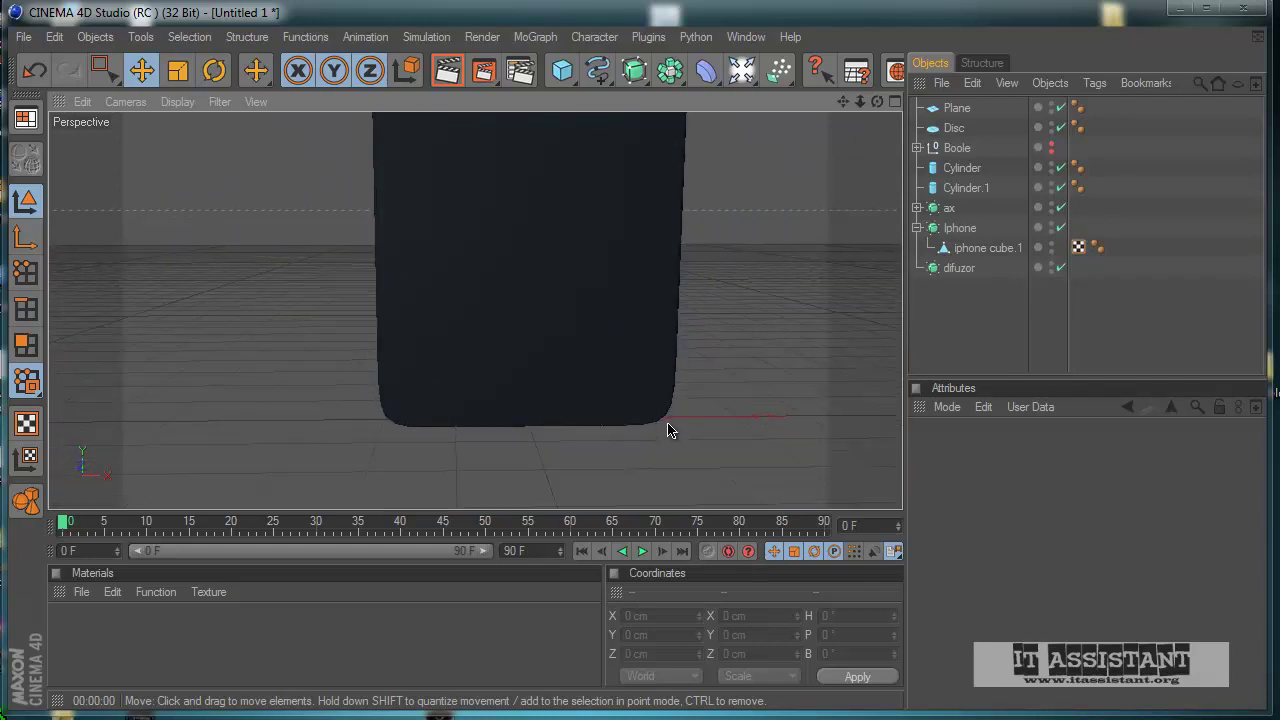
# - Collapse the Iphone group and delete the difuzor HyperNURBS
pyautogui.click(917, 228)
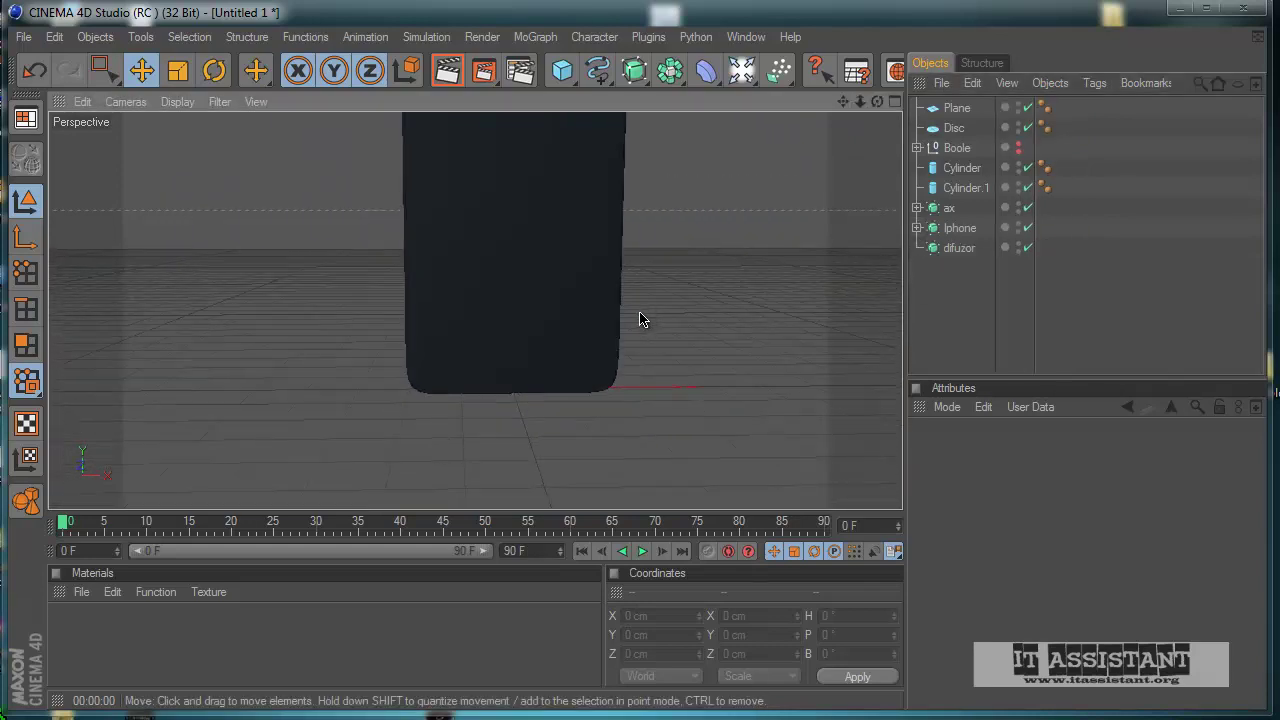
pyautogui.keyDown('alt'); pyautogui.moveTo(640, 317); pyautogui.dragTo(603, 443); pyautogui.keyUp('alt')
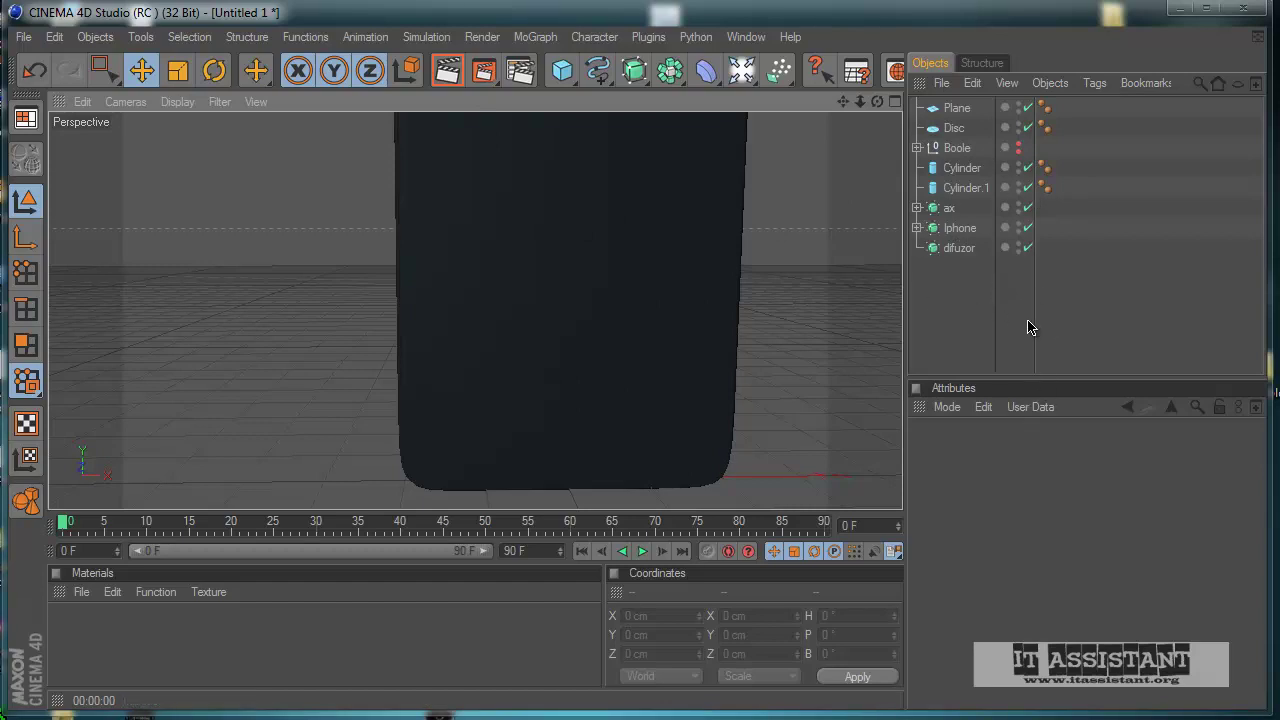
pyautogui.click(962, 249)
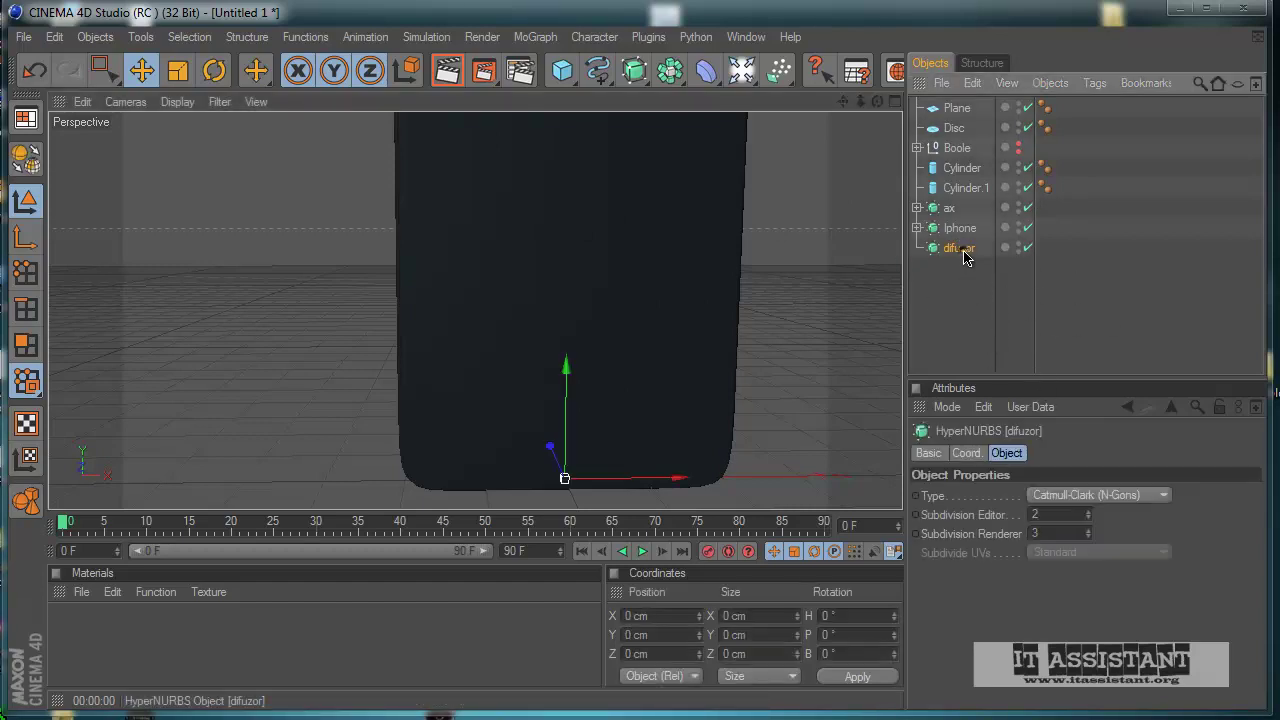
pyautogui.press('Delete')
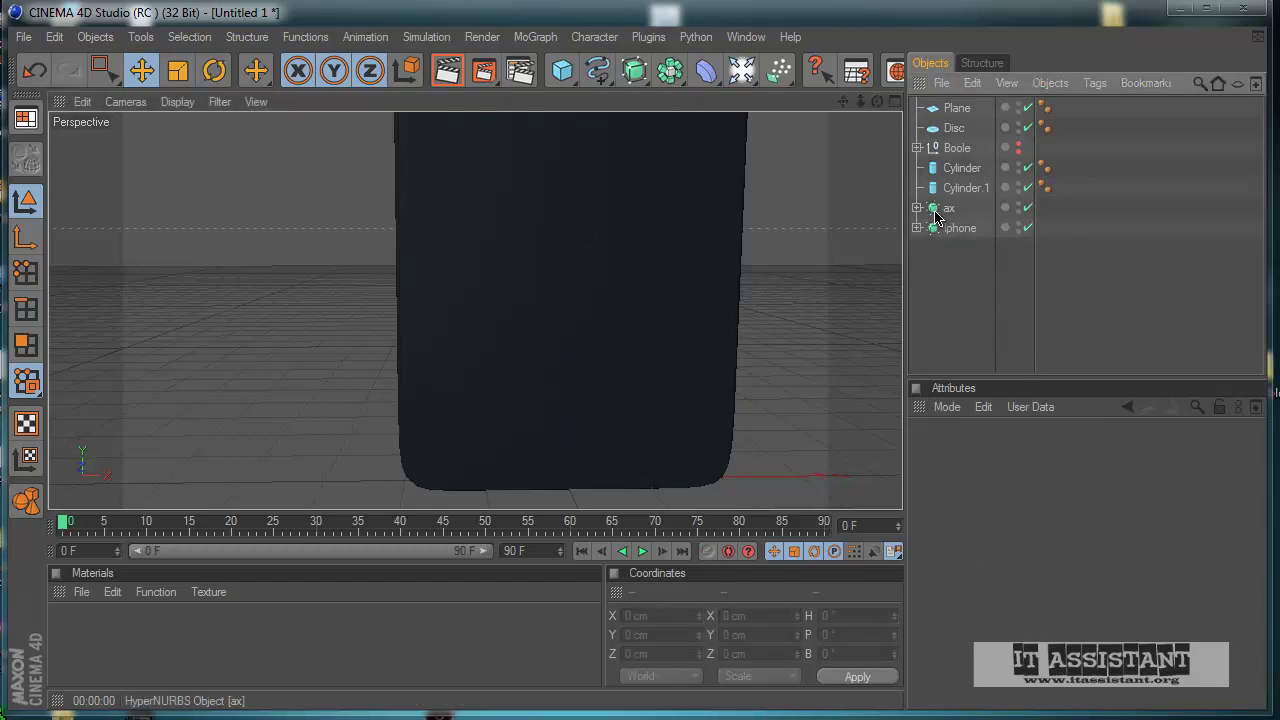
# - Add a sphere of 100 cm radius and centre it over the reference home button, at about Y 69 cm and Z -121 cm
pyautogui.keyDown('alt'); pyautogui.moveTo(817, 269); pyautogui.dragTo(724, 93); pyautogui.keyUp('alt')
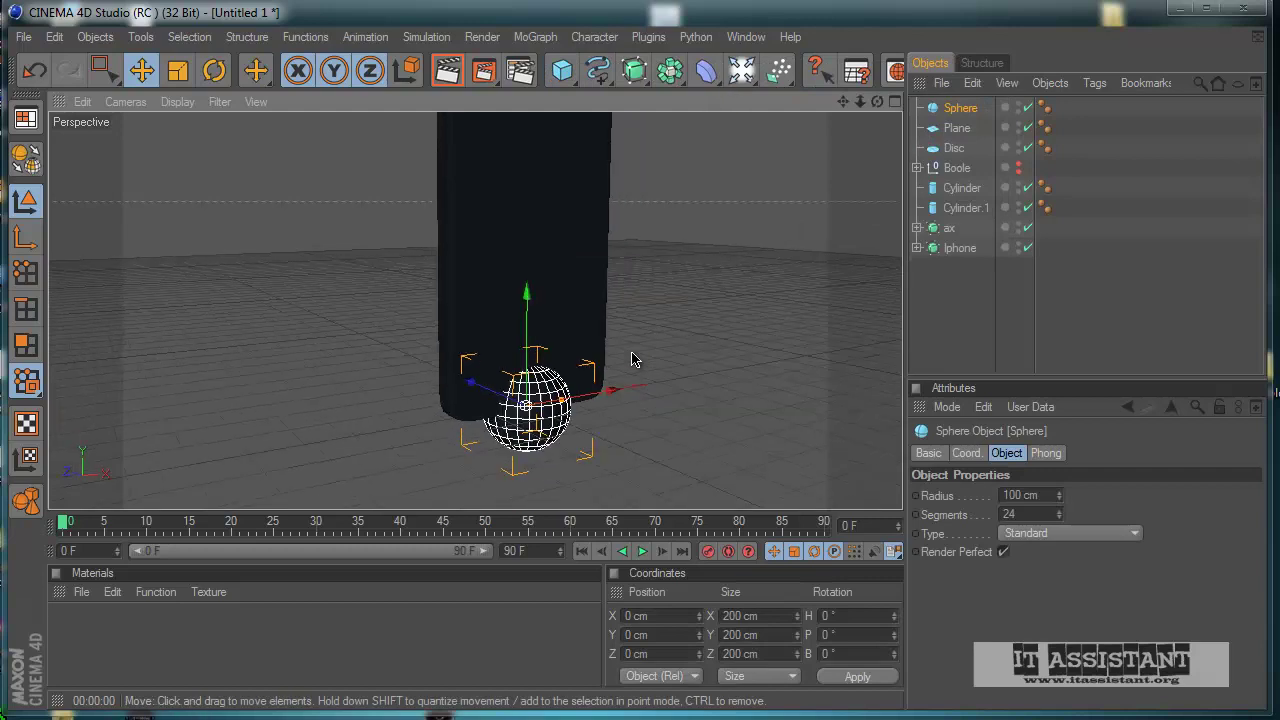
pyautogui.keyDown('alt'); pyautogui.moveTo(649, 427); pyautogui.dragTo(597, 460); pyautogui.keyUp('alt')
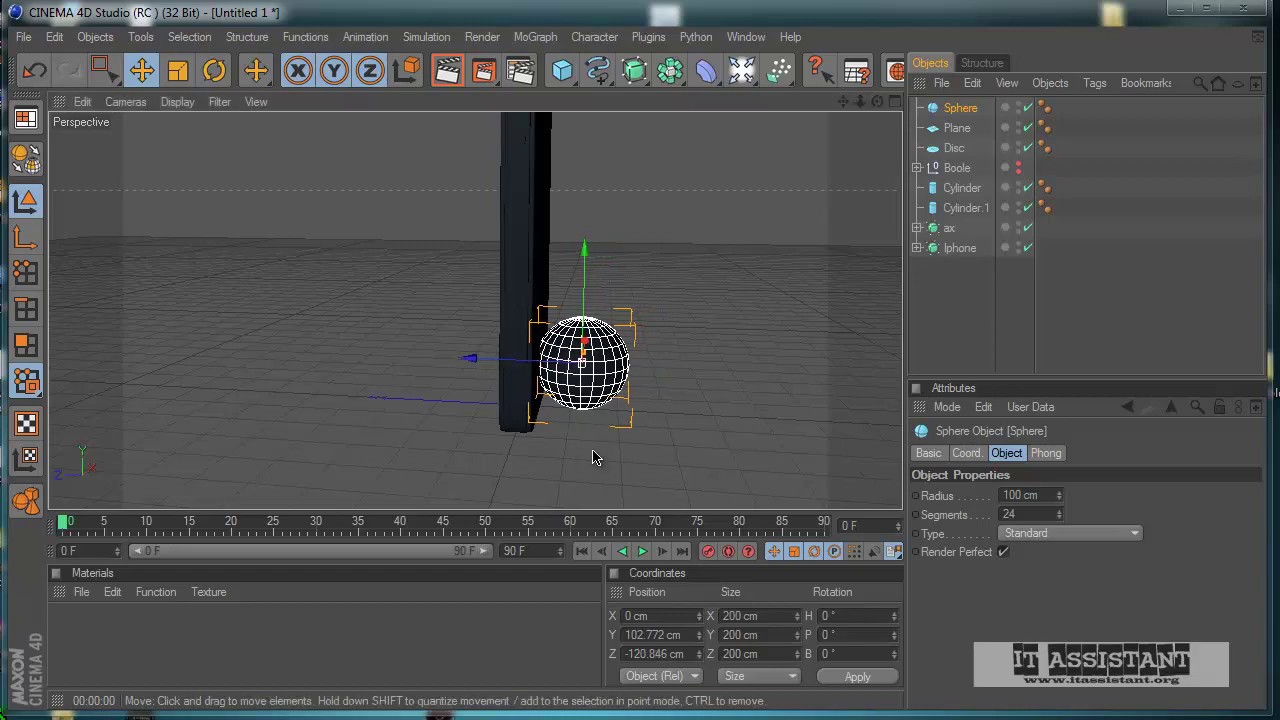
pyautogui.middleClick(597, 458)
pyautogui.middleClick(752, 488)
pyautogui.scroll(1, 752, 488)
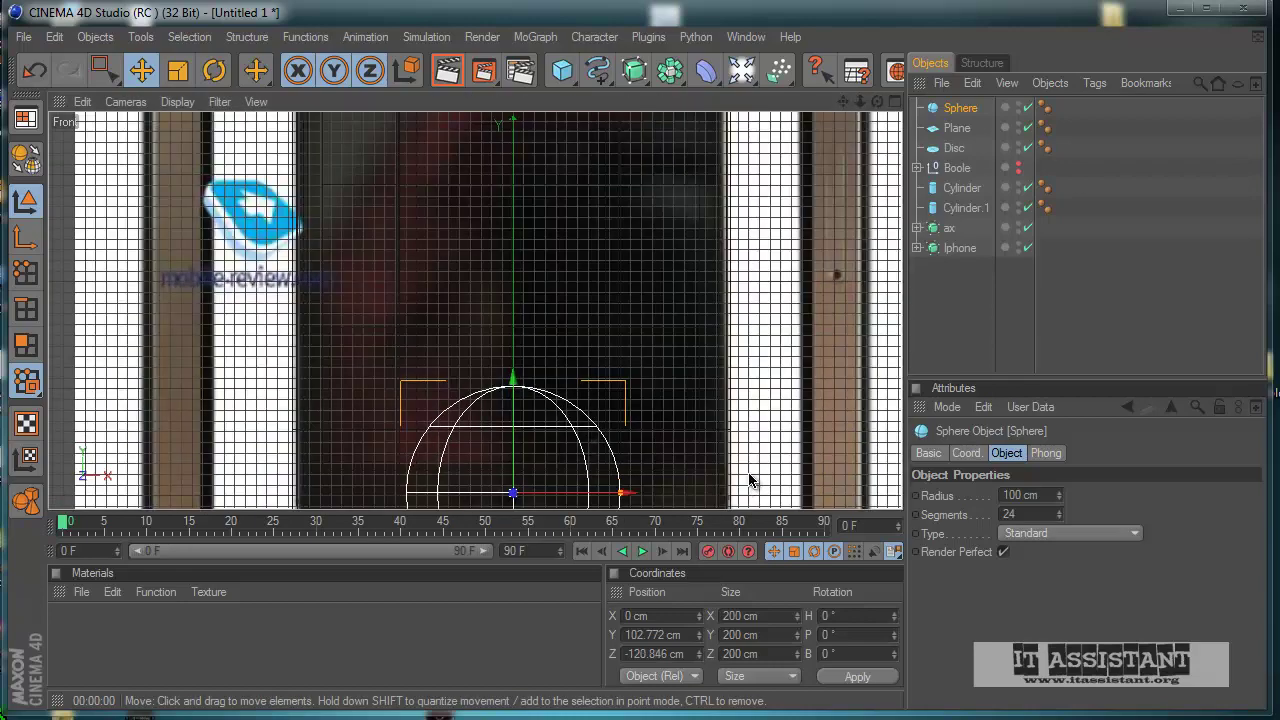
pyautogui.keyDown('alt'); pyautogui.moveTo(747, 418); pyautogui.dragTo(757, 266, button='middle'); pyautogui.keyUp('alt')
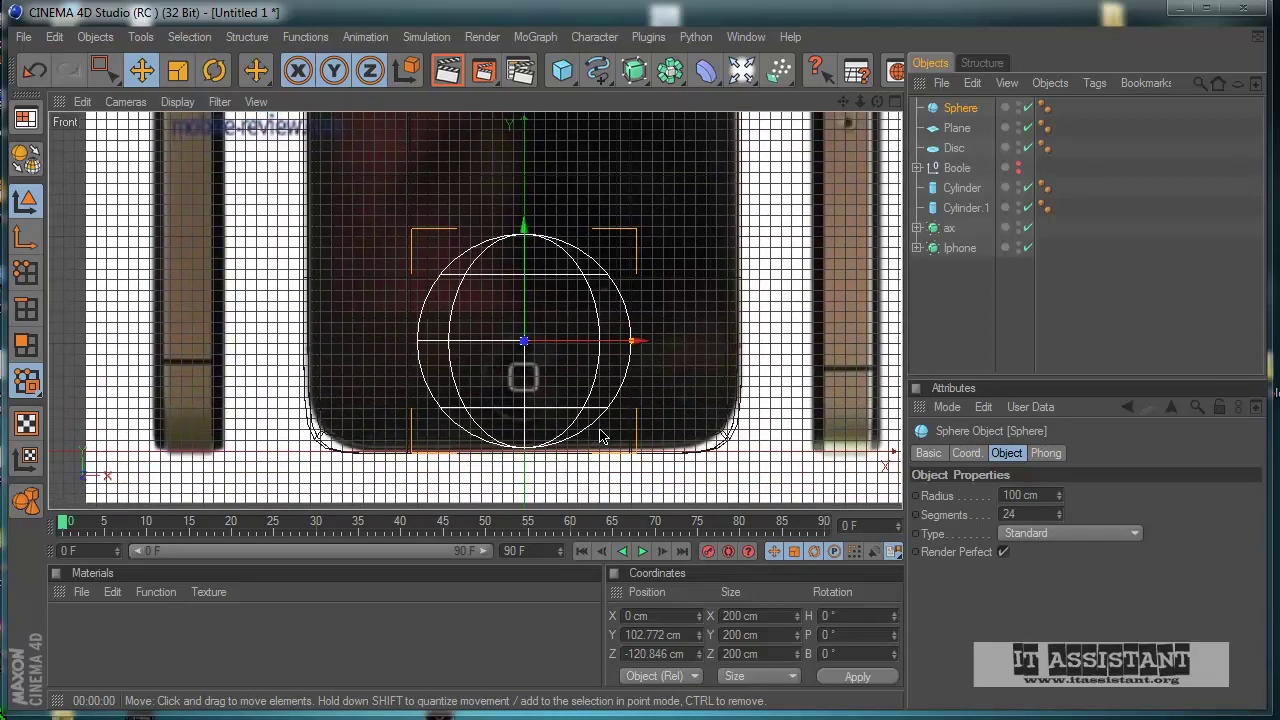
pyautogui.scroll(1, 756, 365)
pyautogui.moveTo(540, 286); pyautogui.dragTo(598, 437)
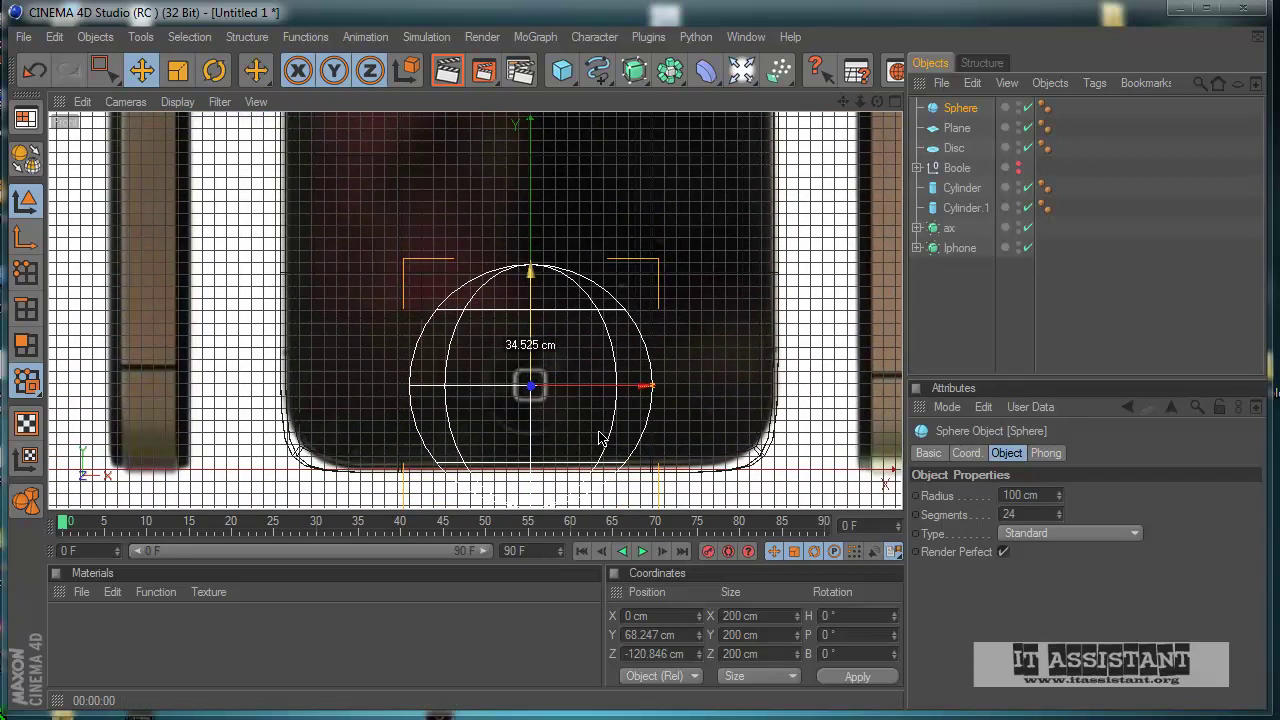
pyautogui.scroll(4, 533, 293)
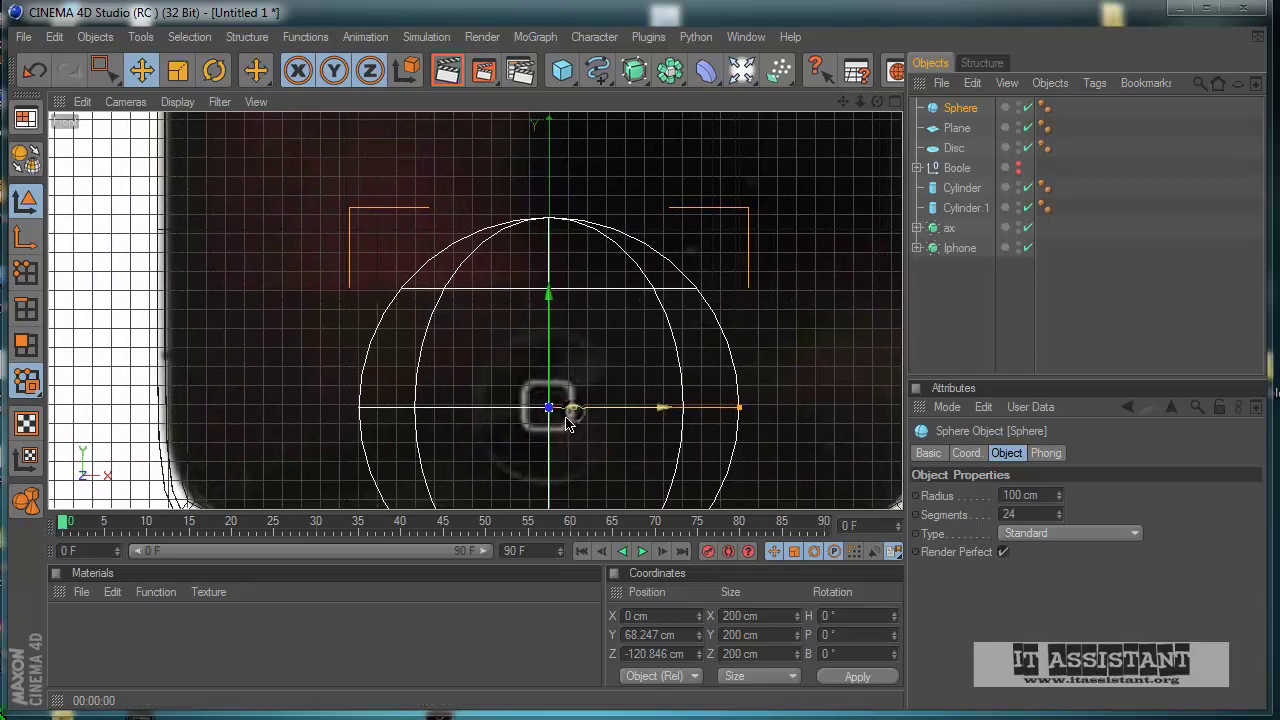
pyautogui.moveTo(549, 374); pyautogui.dragTo(549, 373)
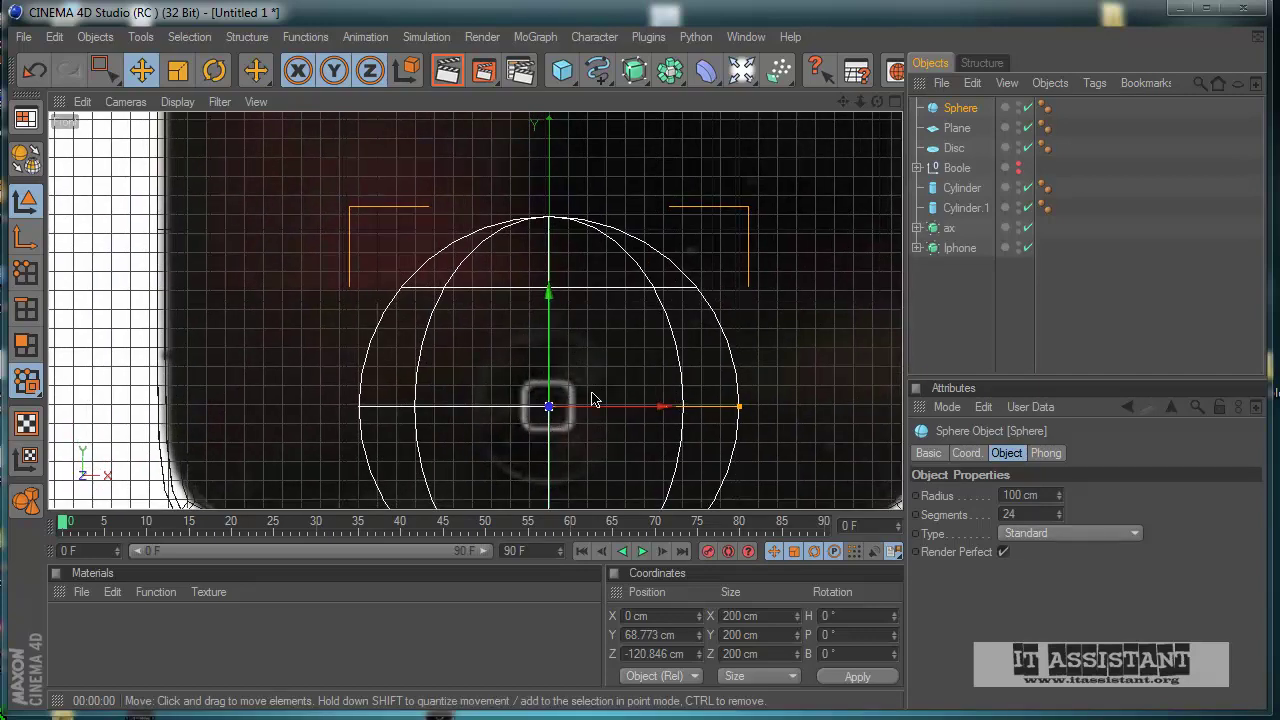
pyautogui.scroll(-4, 658, 425)
# - Add a new Boole and nest Iphone first and Sphere second in it to cut the home button recess
pyautogui.middleClick(660, 437)
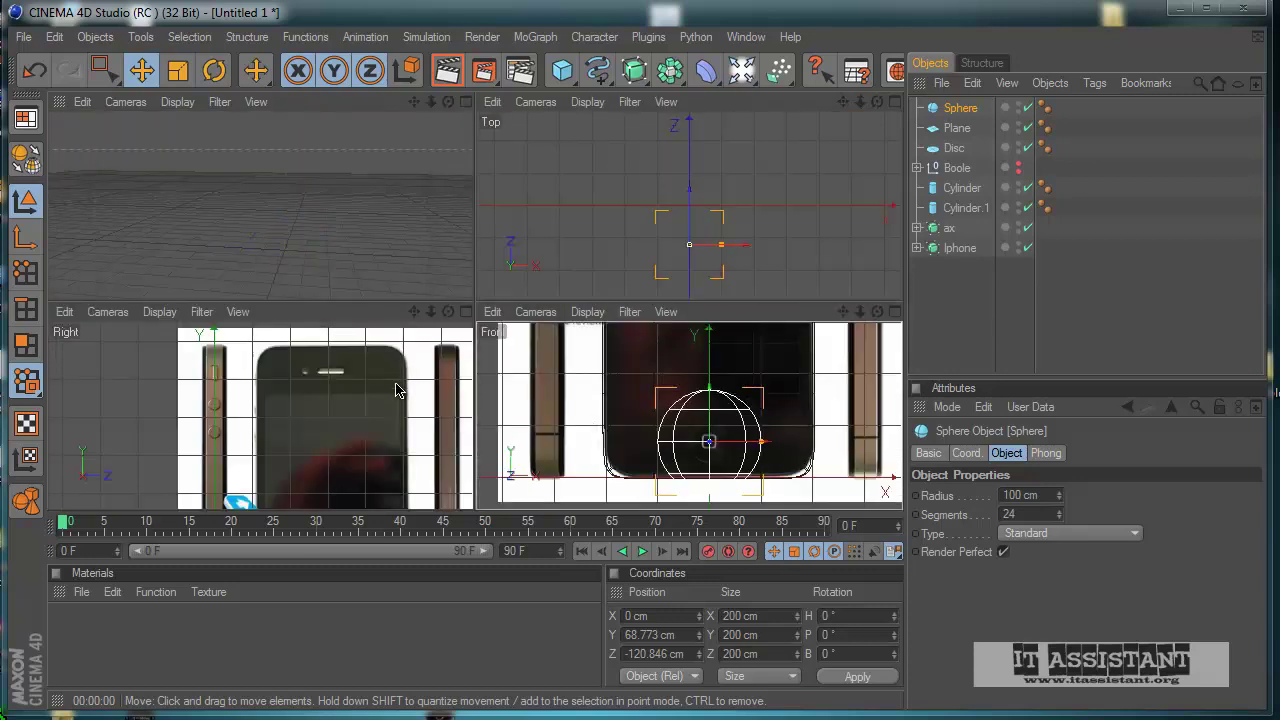
pyautogui.middleClick(336, 282)
pyautogui.keyDown('alt'); pyautogui.moveTo(362, 396); pyautogui.dragTo(420, 422, button='right'); pyautogui.keyUp('alt')
pyautogui.moveTo(600, 430)
pyautogui.keyDown('alt'); pyautogui.mouseDown()
pyautogui.moveTo(472, 449)
pyautogui.moveTo(631, 451)
pyautogui.moveTo(614, 440)
pyautogui.moveTo(657, 423)
pyautogui.moveTo(605, 440)
pyautogui.mouseUp(); pyautogui.keyUp('alt')
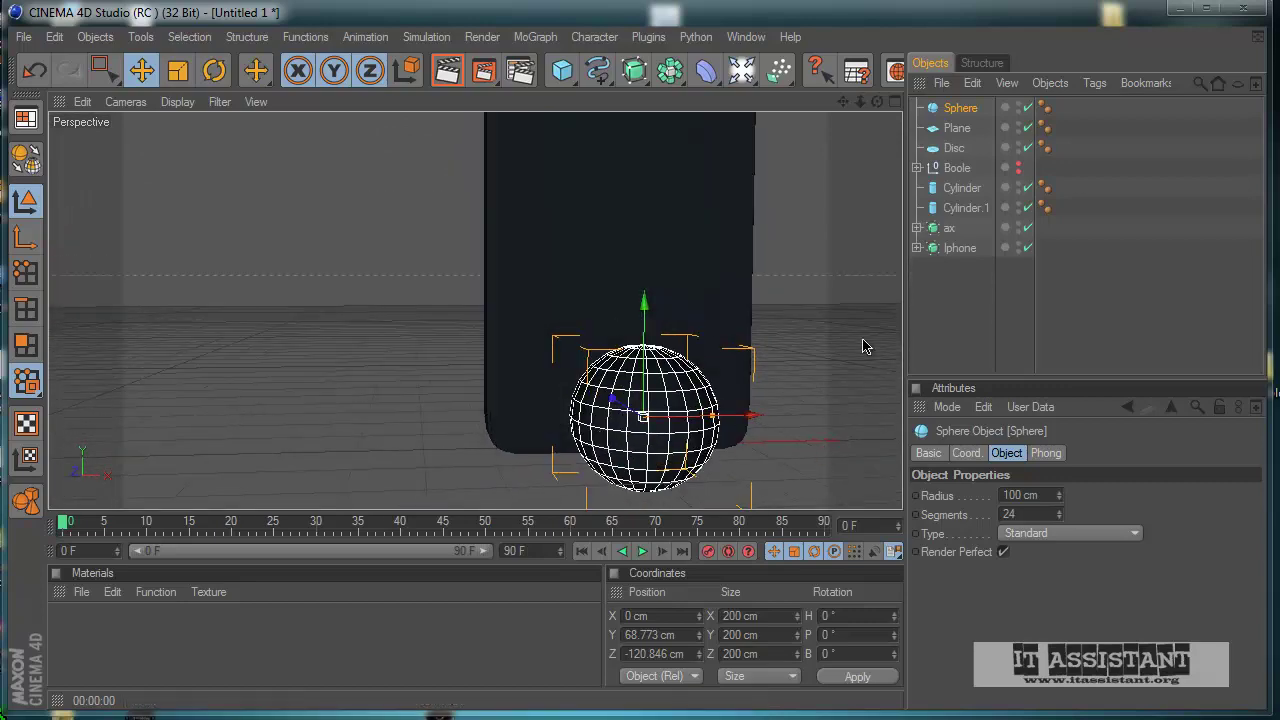
pyautogui.click(957, 249)
pyautogui.moveTo(957, 110); pyautogui.dragTo(945, 268)
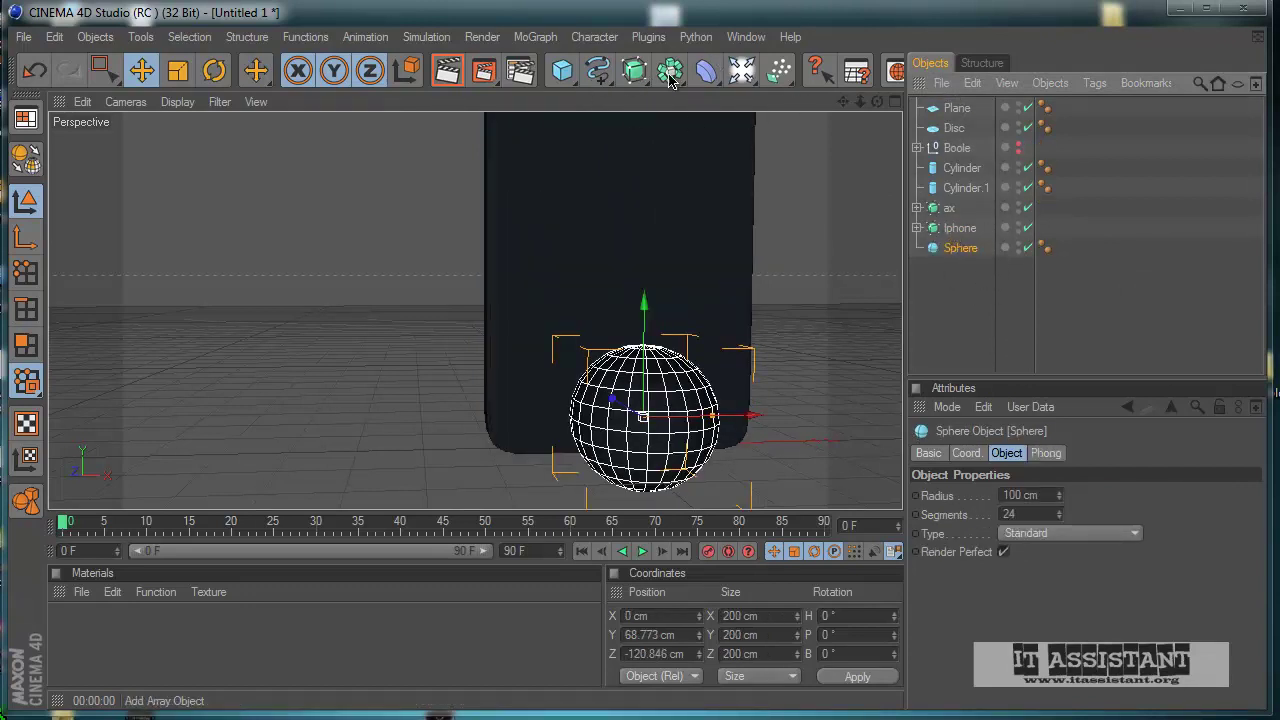
pyautogui.moveTo(670, 70); pyautogui.dragTo(838, 88)
pyautogui.moveTo(973, 334); pyautogui.dragTo(963, 258)
pyautogui.moveTo(952, 210); pyautogui.dragTo(952, 110)
pyautogui.click(975, 370)
# - Compare the size of the home button recess with the home button in the front reference image
pyautogui.keyDown('alt'); pyautogui.moveTo(785, 430); pyautogui.dragTo(762, 445); pyautogui.keyUp('alt')
pyautogui.middleClick(763, 460)
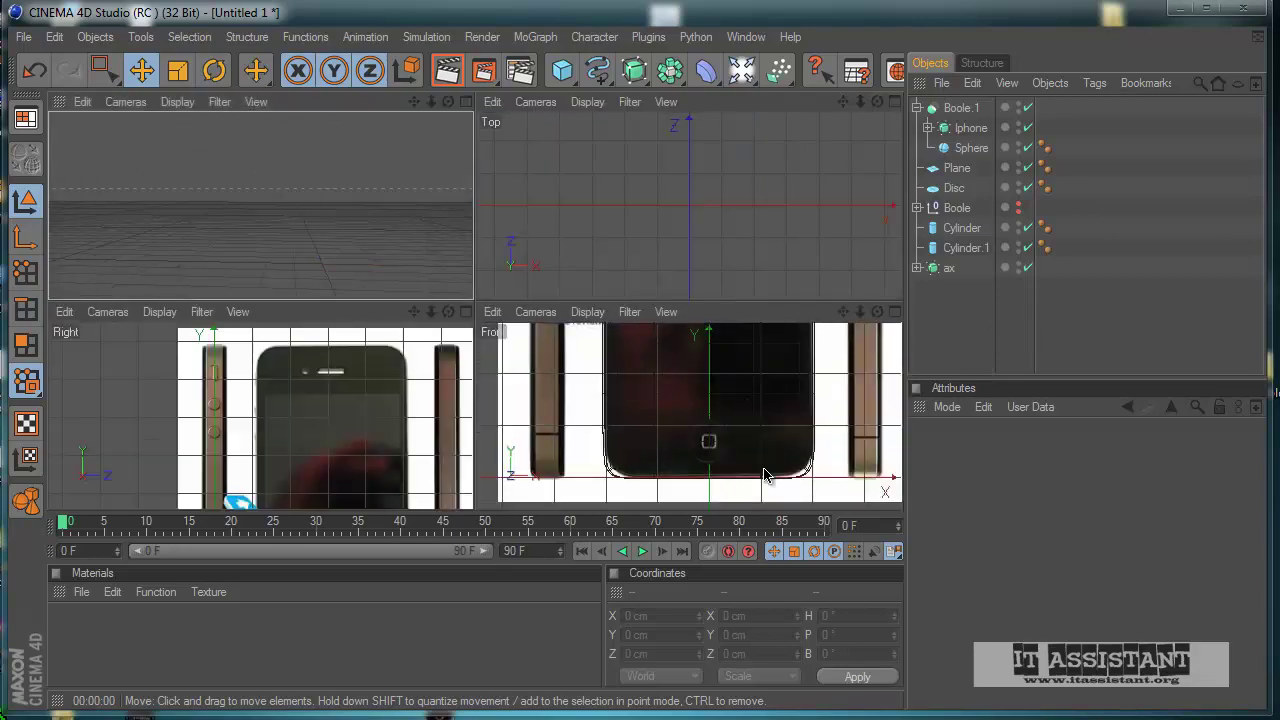
pyautogui.middleClick(730, 481)
pyautogui.scroll(10, 730, 480)
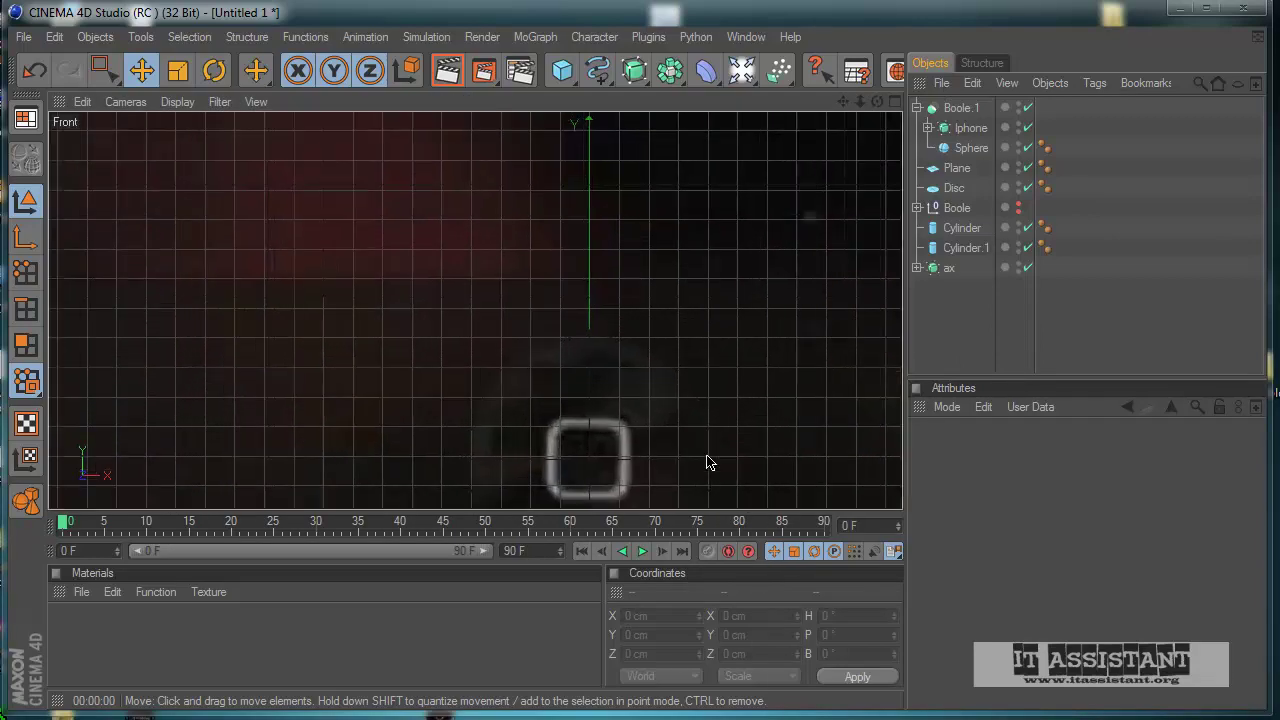
pyautogui.scroll(3, 680, 450)
pyautogui.scroll(-5, 760, 426)
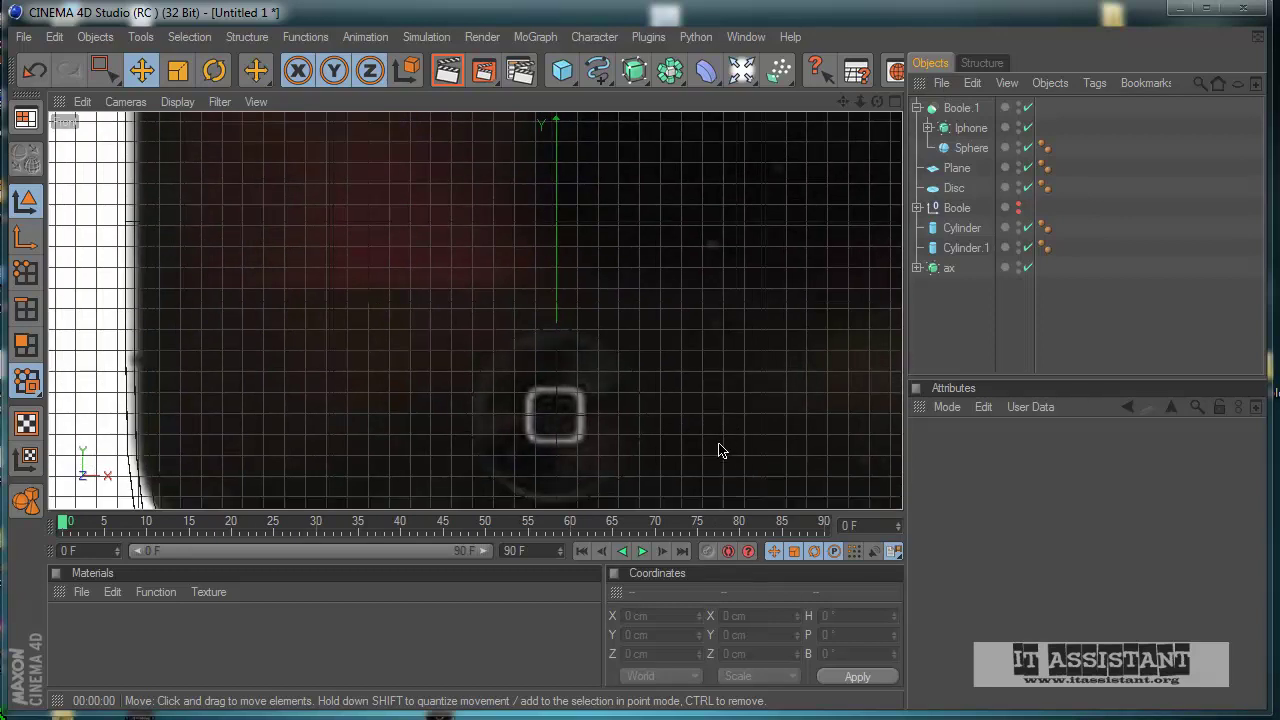
pyautogui.middleClick(630, 506)
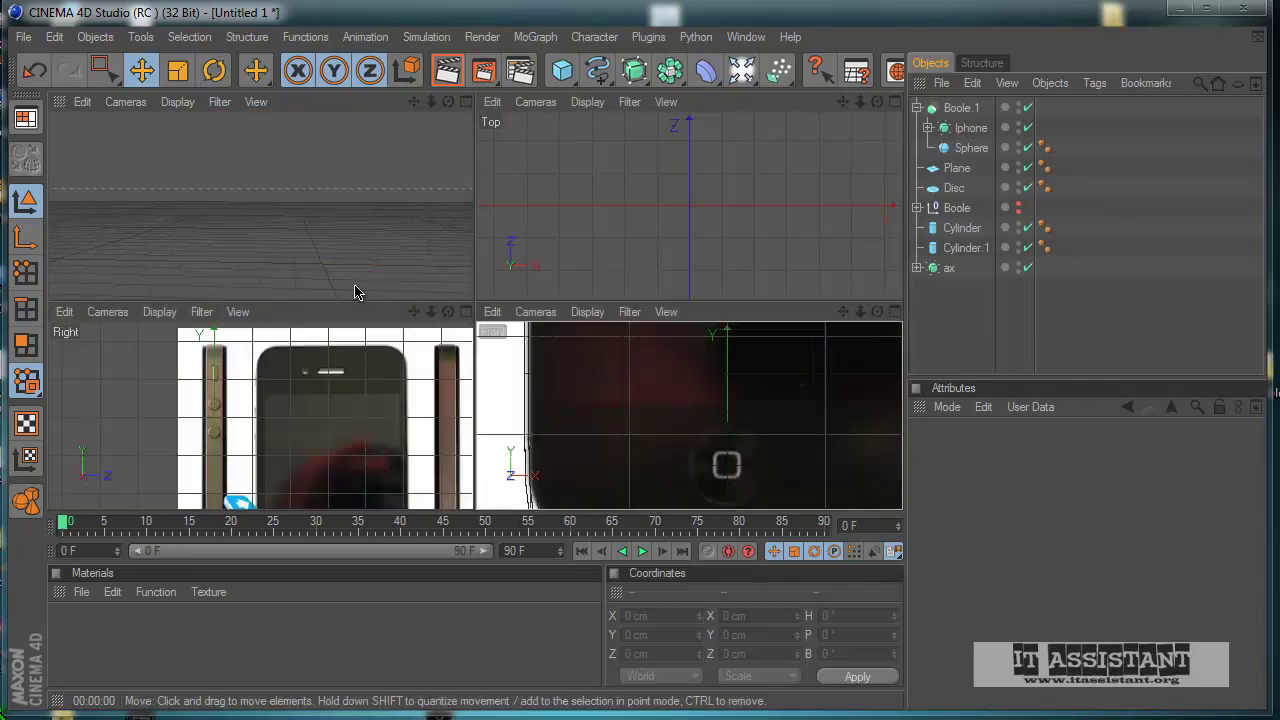
pyautogui.middleClick(354, 290)
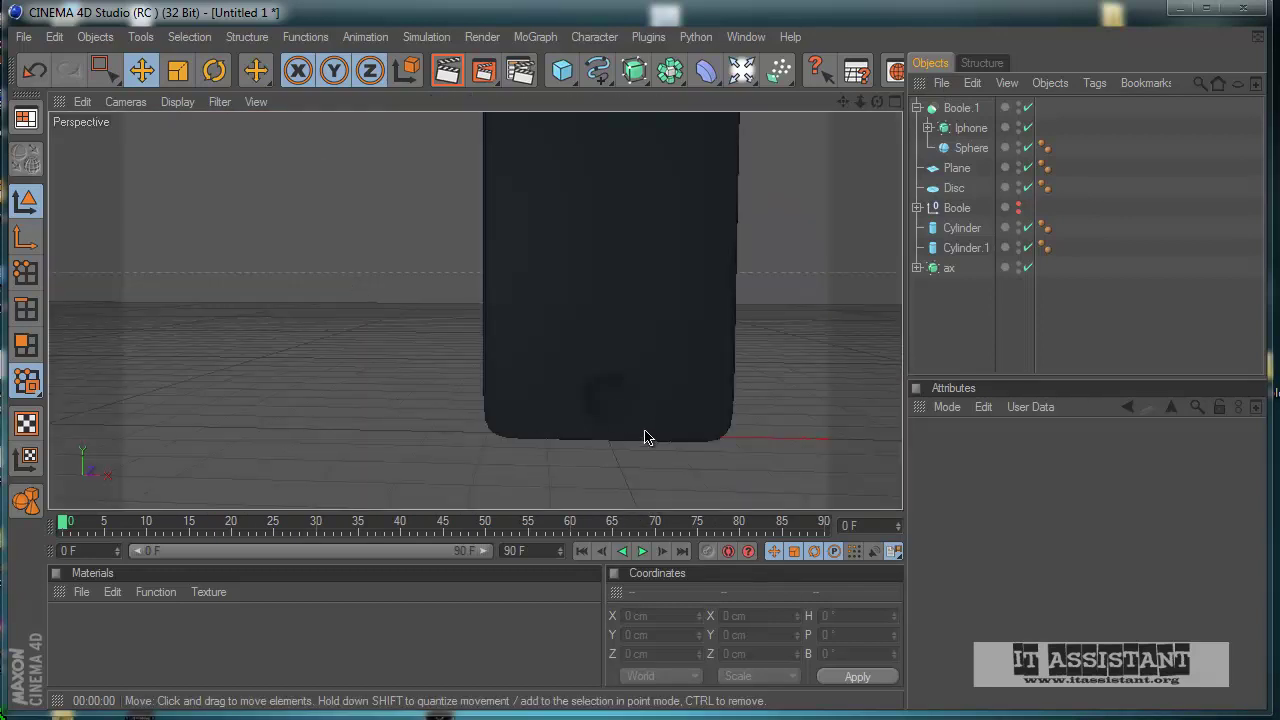
pyautogui.keyDown('alt'); pyautogui.moveTo(645, 437); pyautogui.dragTo(590, 436, button='middle'); pyautogui.keyUp('alt')
pyautogui.scroll(4, 663, 446)
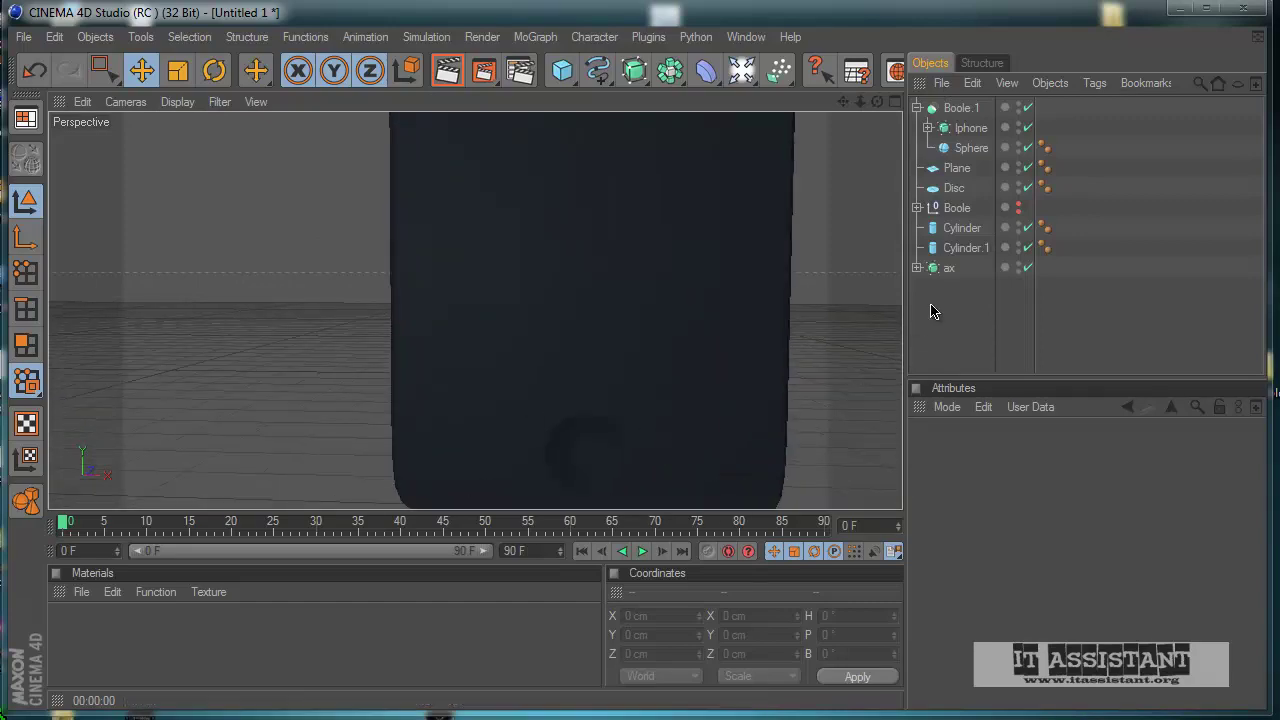
# - Move the Boole's sphere slightly away from the phone along the Z axis to make the home button recess shallower
pyautogui.click(968, 148)
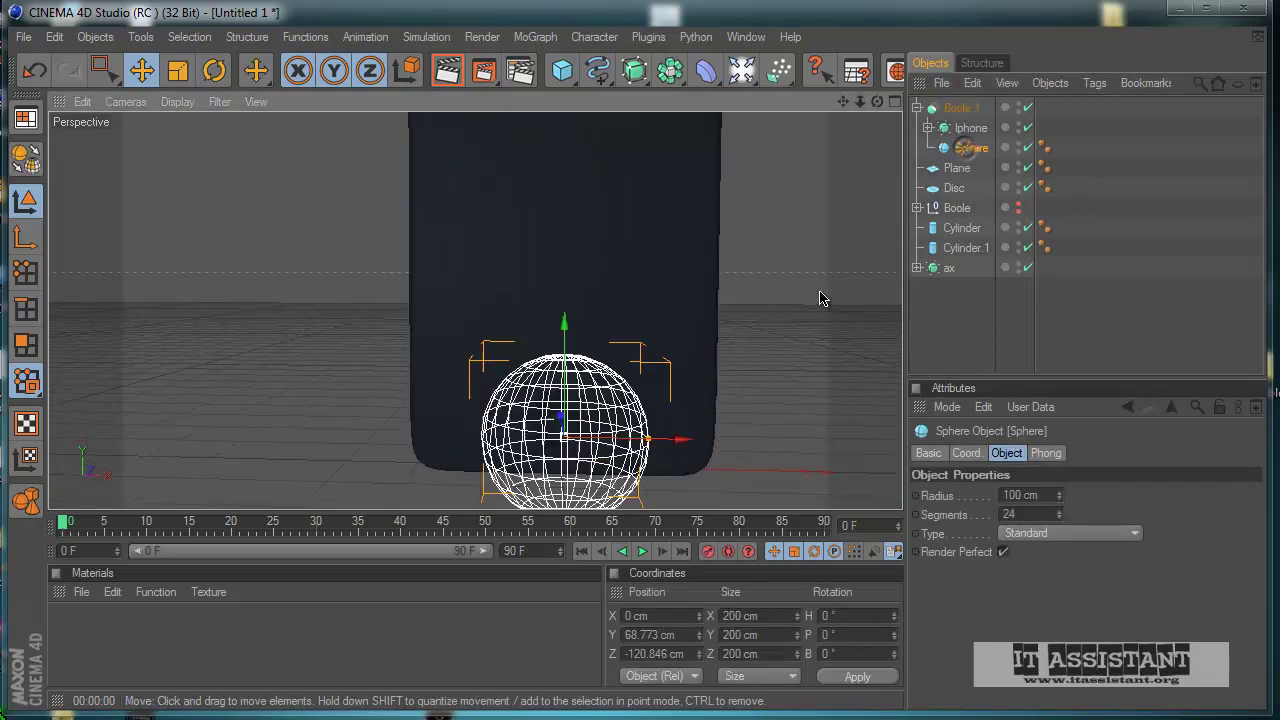
pyautogui.keyDown('alt'); pyautogui.moveTo(600, 425); pyautogui.dragTo(750, 424); pyautogui.keyUp('alt')
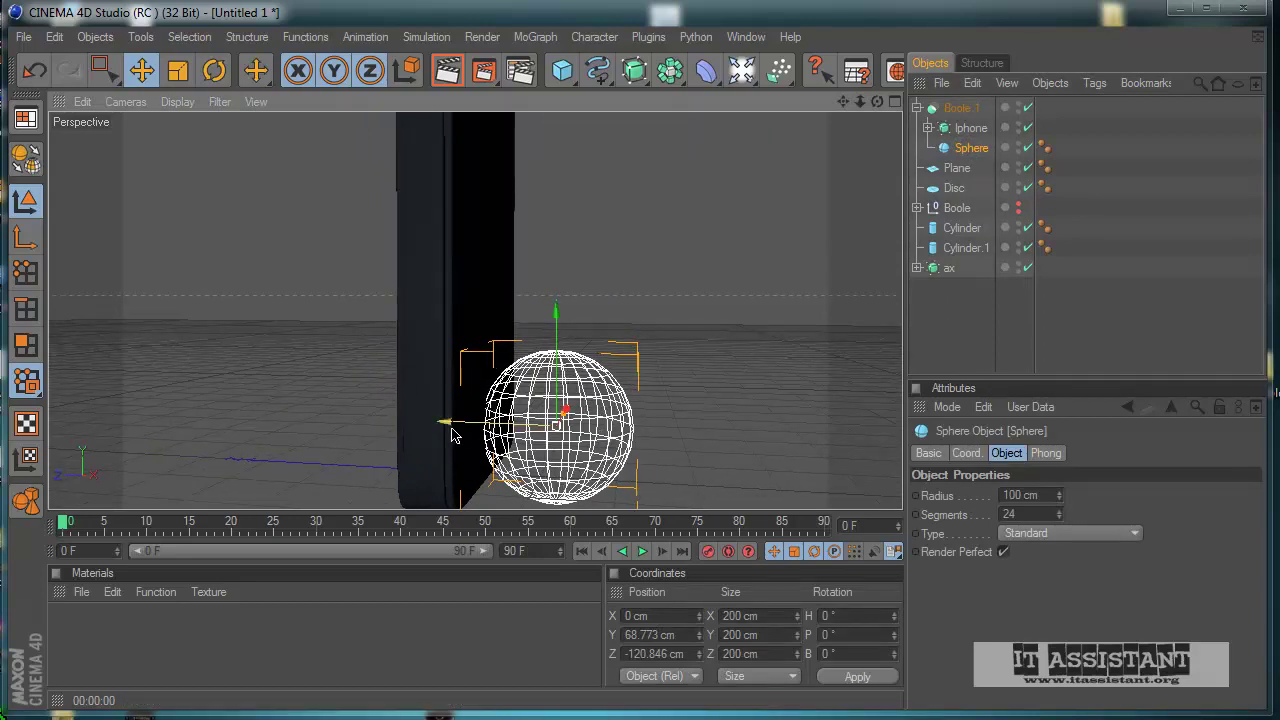
pyautogui.moveTo(475, 431); pyautogui.dragTo(479, 432)
pyautogui.keyDown('alt'); pyautogui.moveTo(620, 420); pyautogui.dragTo(515, 437); pyautogui.keyUp('alt')
pyautogui.click(946, 322)
# - Render the whole phone from the front and inspect the home button recess up close
pyautogui.keyDown('alt'); pyautogui.moveTo(740, 420); pyautogui.dragTo(600, 437); pyautogui.keyUp('alt')
pyautogui.scroll(-3, 722, 352)
pyautogui.keyDown('alt'); pyautogui.moveTo(716, 180); pyautogui.dragTo(708, 282, button='middle'); pyautogui.keyUp('alt')
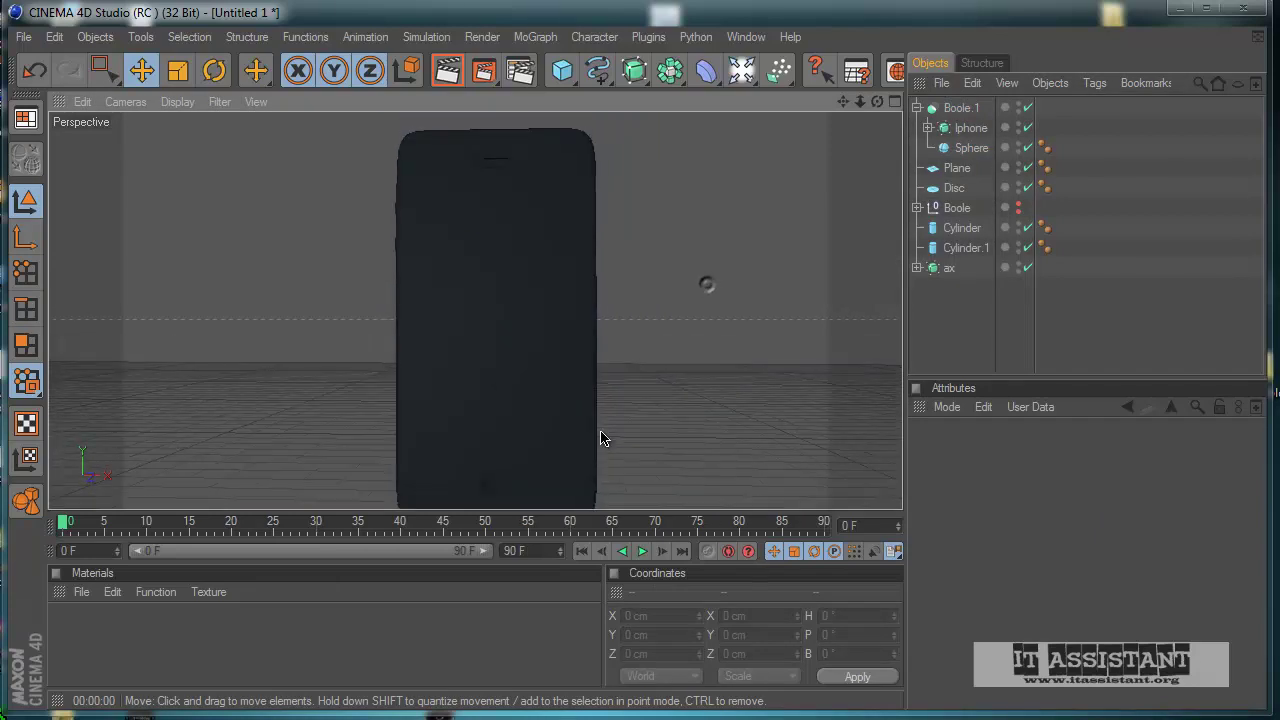
pyautogui.scroll(-3, 709, 308)
pyautogui.moveTo(710, 312)
pyautogui.keyDown('alt'); pyautogui.mouseDown()
pyautogui.moveTo(600, 434)
pyautogui.moveTo(702, 330)
pyautogui.mouseUp(); pyautogui.keyUp('alt')
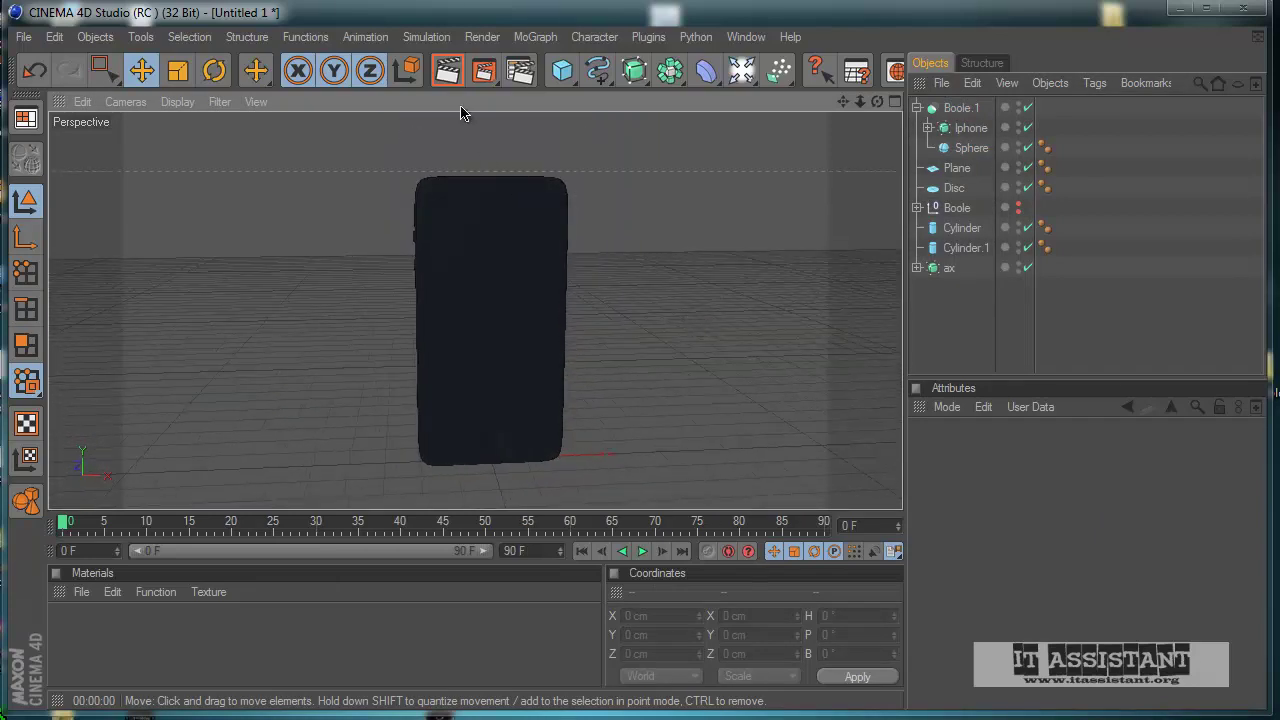
pyautogui.click(447, 70)
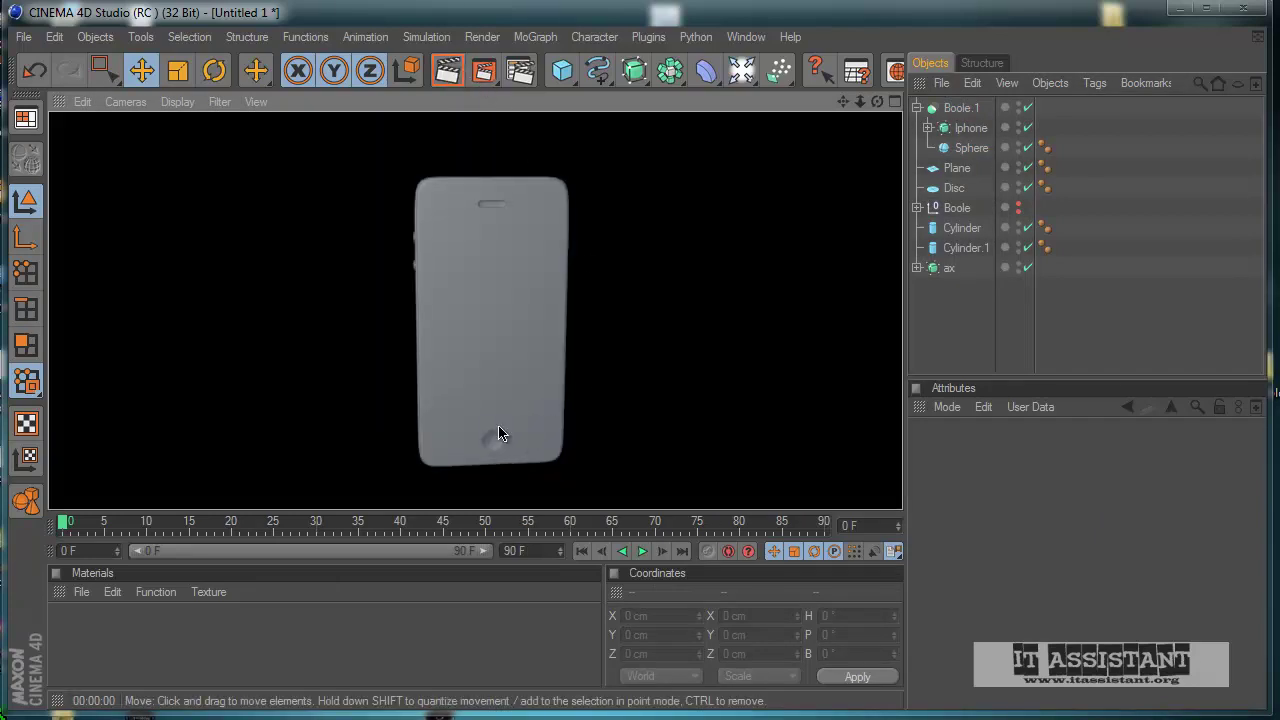
pyautogui.click(620, 403)
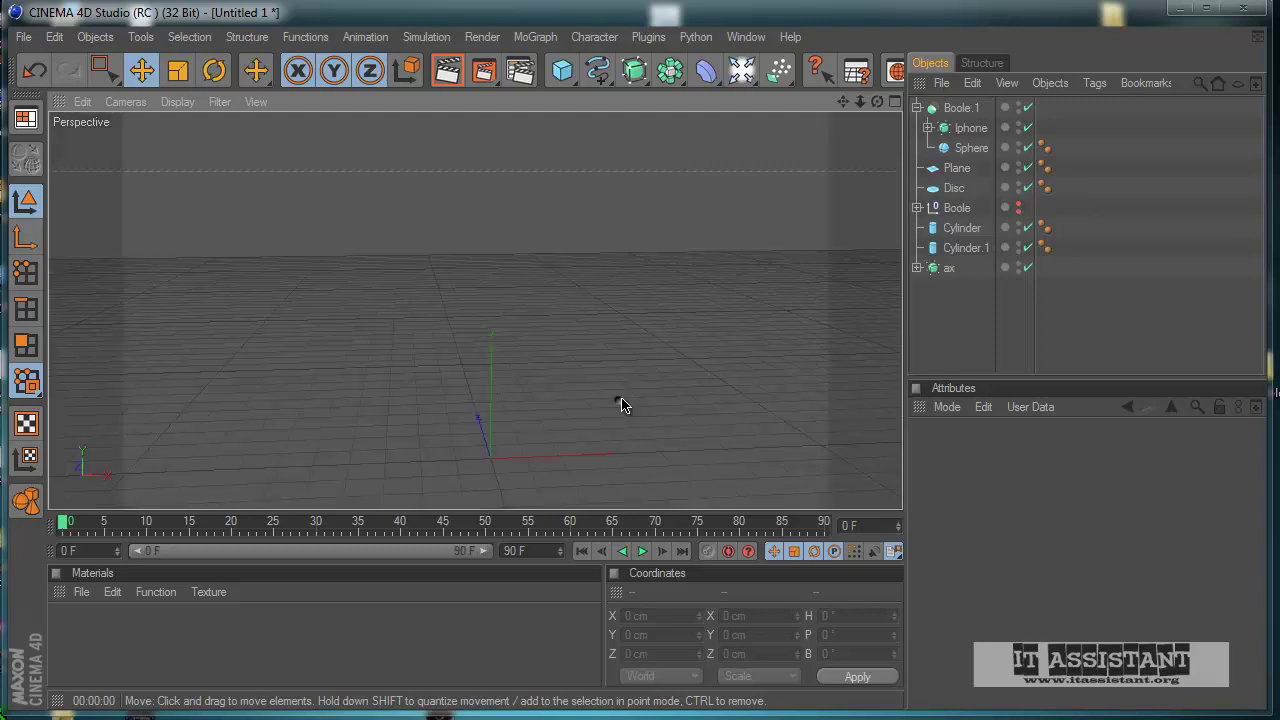
pyautogui.scroll(3, 569, 445)
pyautogui.keyDown('alt'); pyautogui.moveTo(559, 441); pyautogui.dragTo(600, 434); pyautogui.keyUp('alt')
pyautogui.scroll(3, 531, 439)
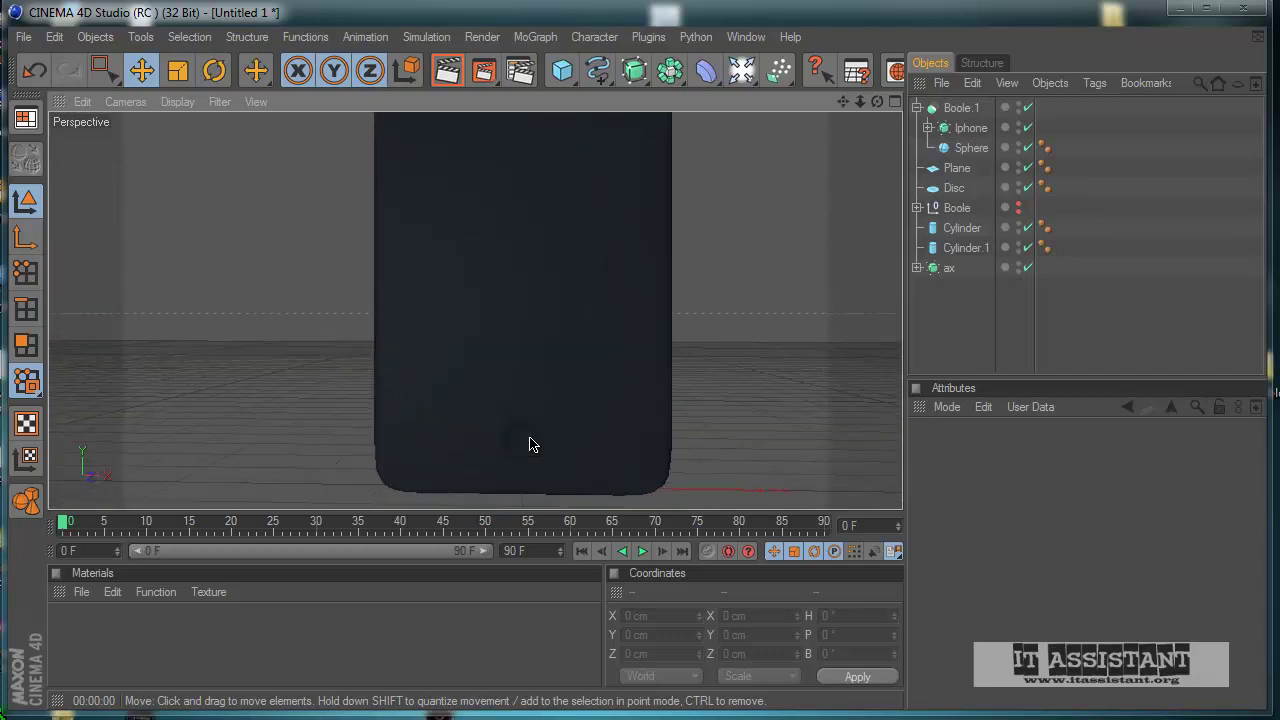
# - Take the Iphone HyperNURBS out of Boole.1 and nest iphone cube.1 directly in the Boole, above the Sphere
pyautogui.keyDown('alt'); pyautogui.moveTo(592, 423); pyautogui.dragTo(576, 414, button='middle'); pyautogui.keyUp('alt')
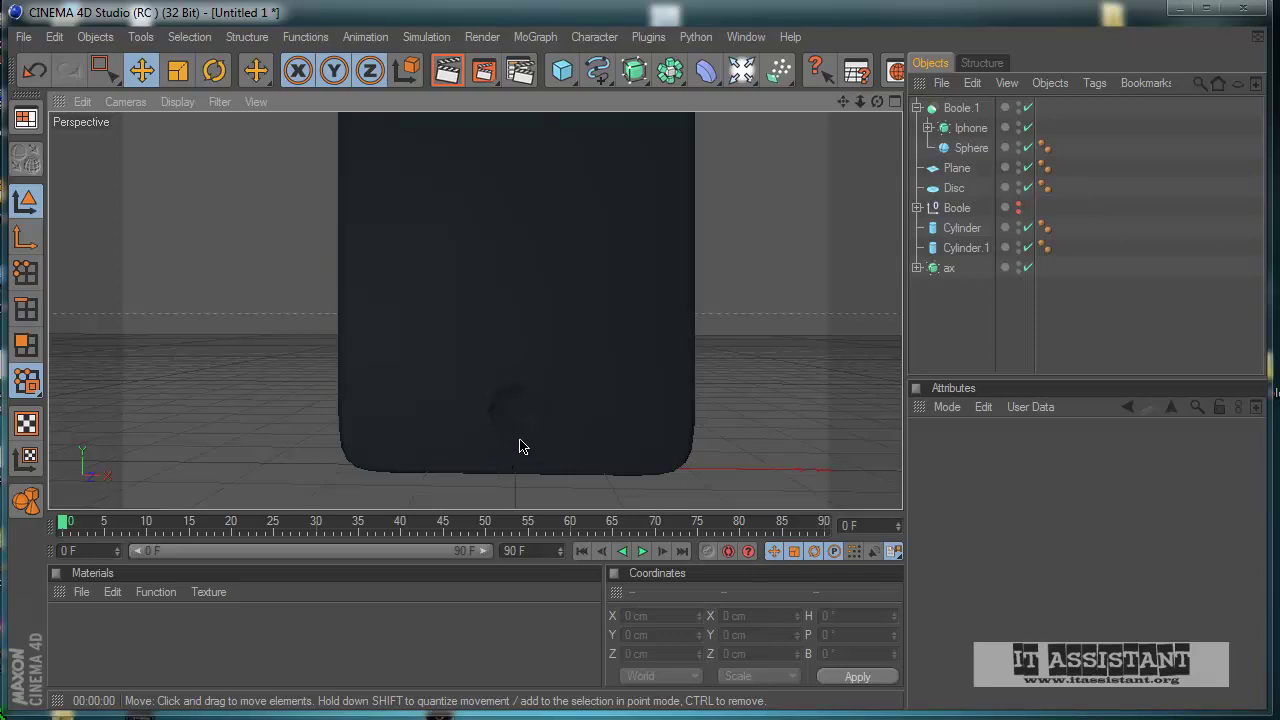
pyautogui.keyDown('alt'); pyautogui.moveTo(520, 446); pyautogui.dragTo(600, 437); pyautogui.keyUp('alt')
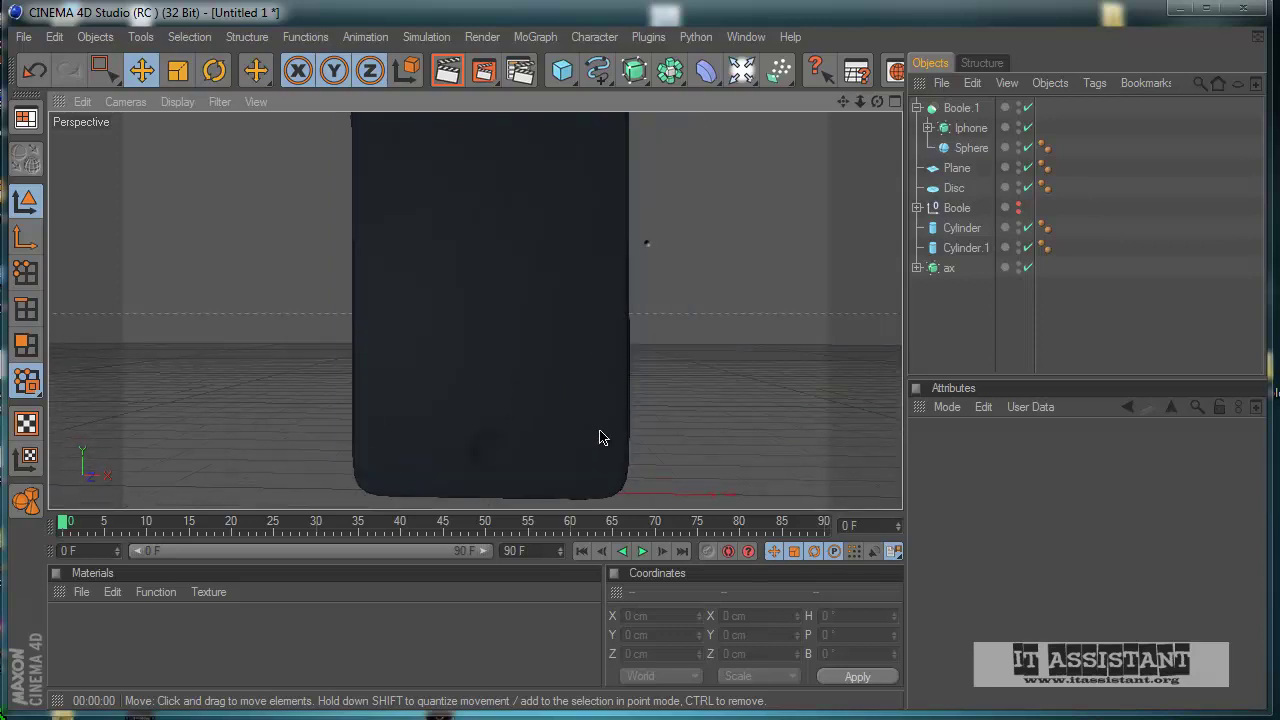
pyautogui.click(927, 128)
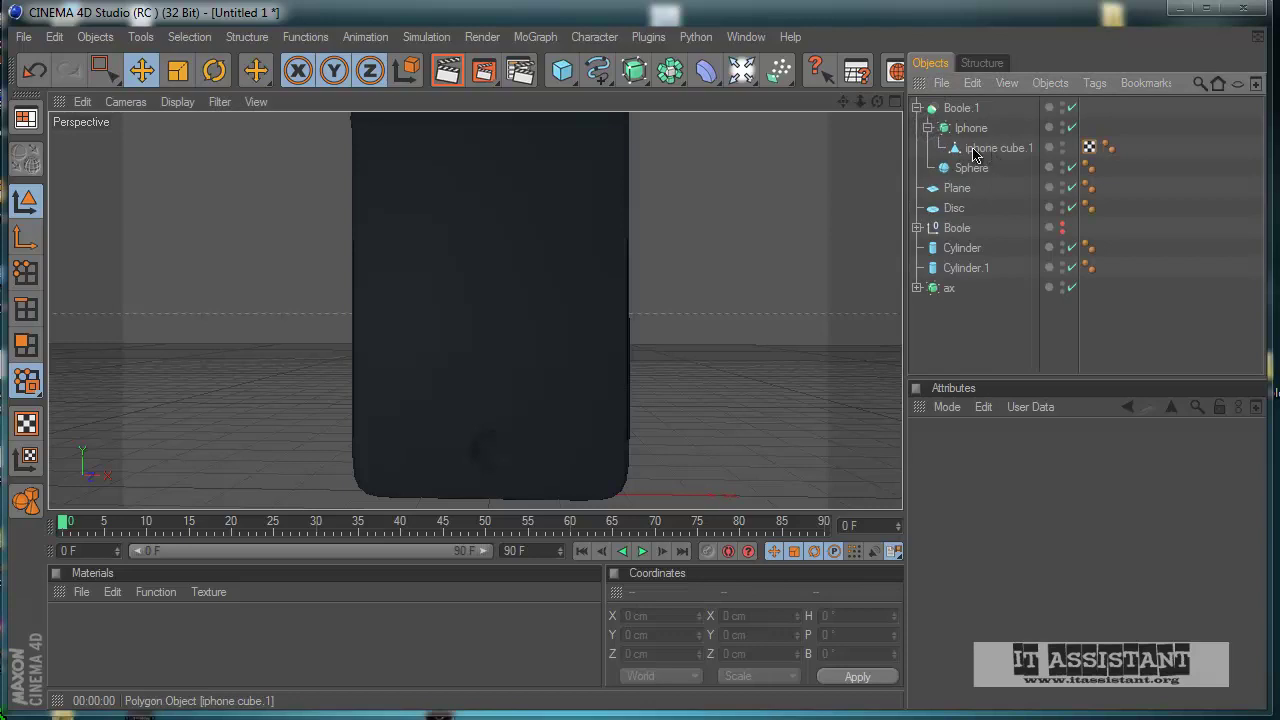
pyautogui.click(927, 128)
pyautogui.moveTo(957, 127)
pyautogui.mouseDown()
pyautogui.moveTo(1015, 238)
pyautogui.moveTo(944, 318)
pyautogui.moveTo(956, 128)
pyautogui.moveTo(966, 138)
pyautogui.mouseUp()
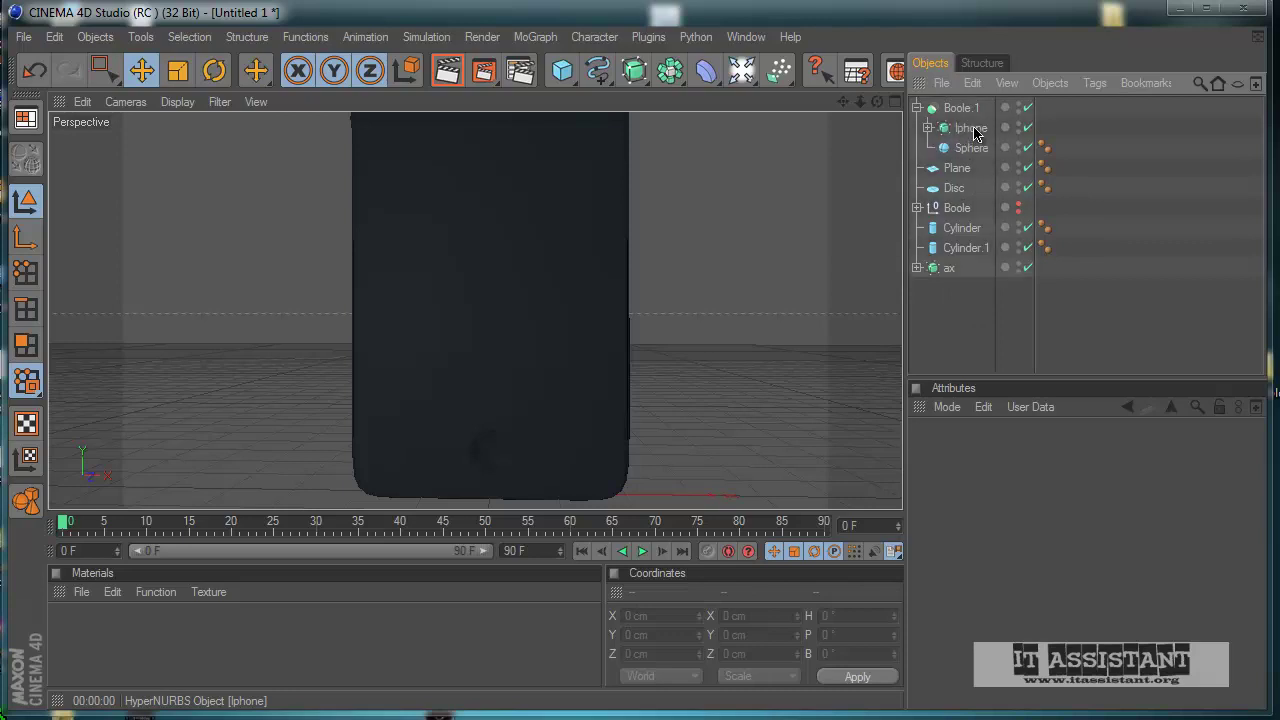
pyautogui.moveTo(1010, 290); pyautogui.dragTo(1012, 289)
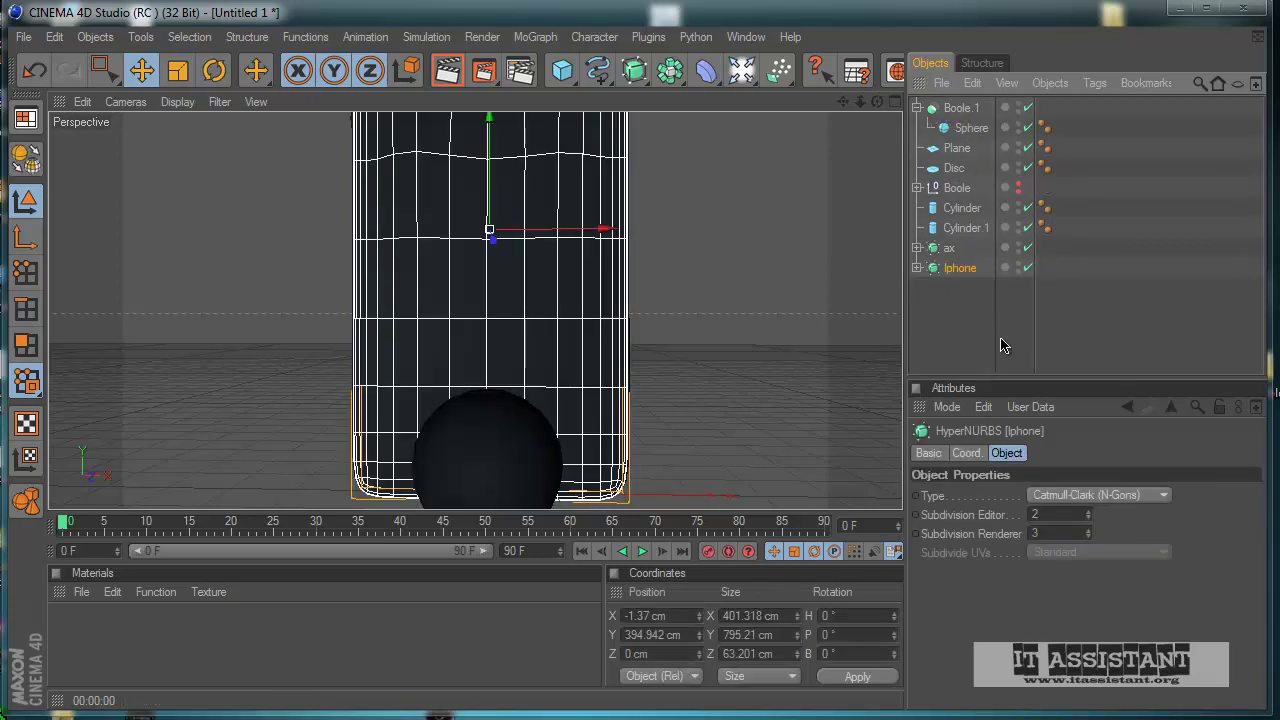
pyautogui.click(918, 268)
pyautogui.moveTo(980, 296); pyautogui.dragTo(958, 112)
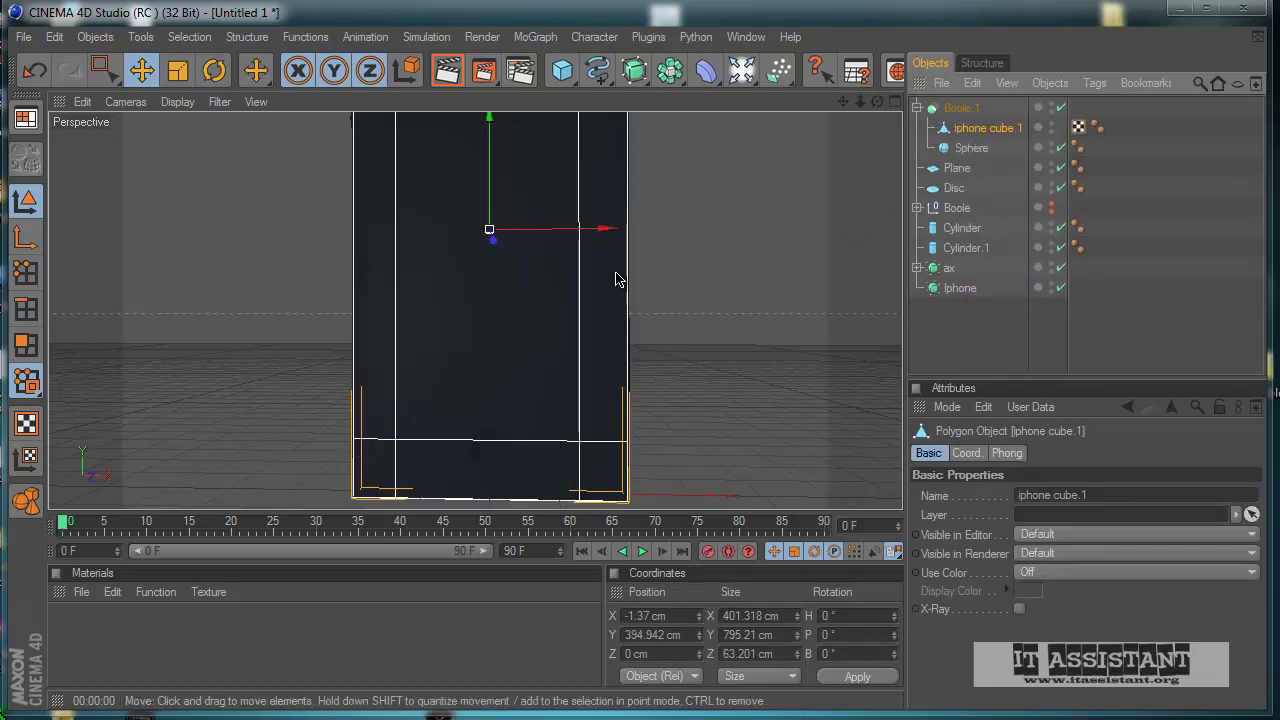
# - Make Boole.1 editable and expand it to reveal its resulting polygon objects
pyautogui.keyDown('alt'); pyautogui.moveTo(626, 349); pyautogui.dragTo(766, 286); pyautogui.keyUp('alt')
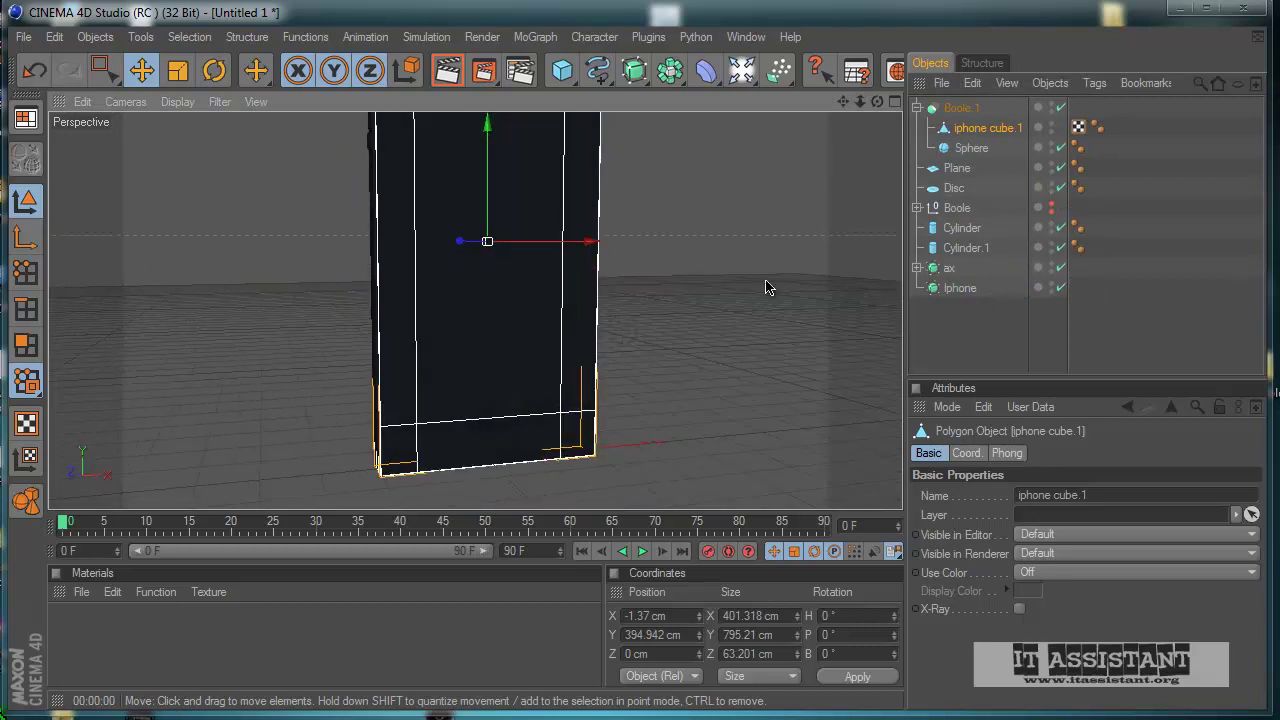
pyautogui.click(971, 148)
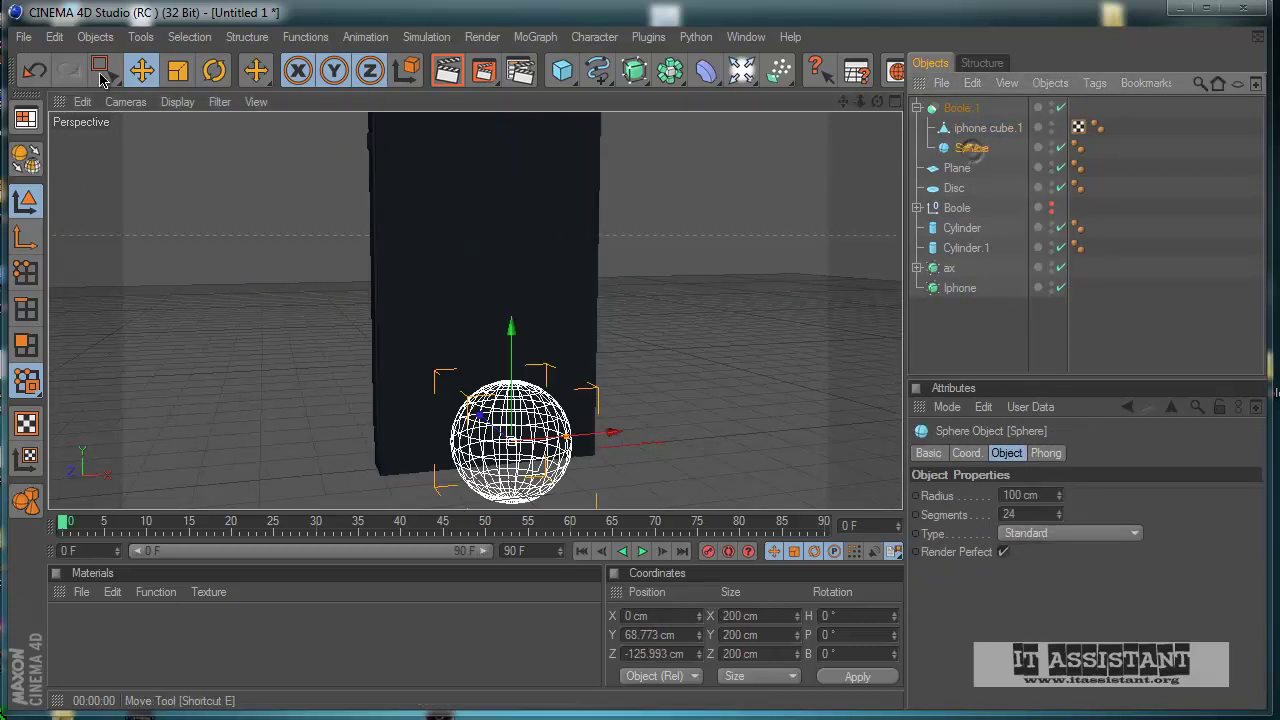
pyautogui.click(958, 108)
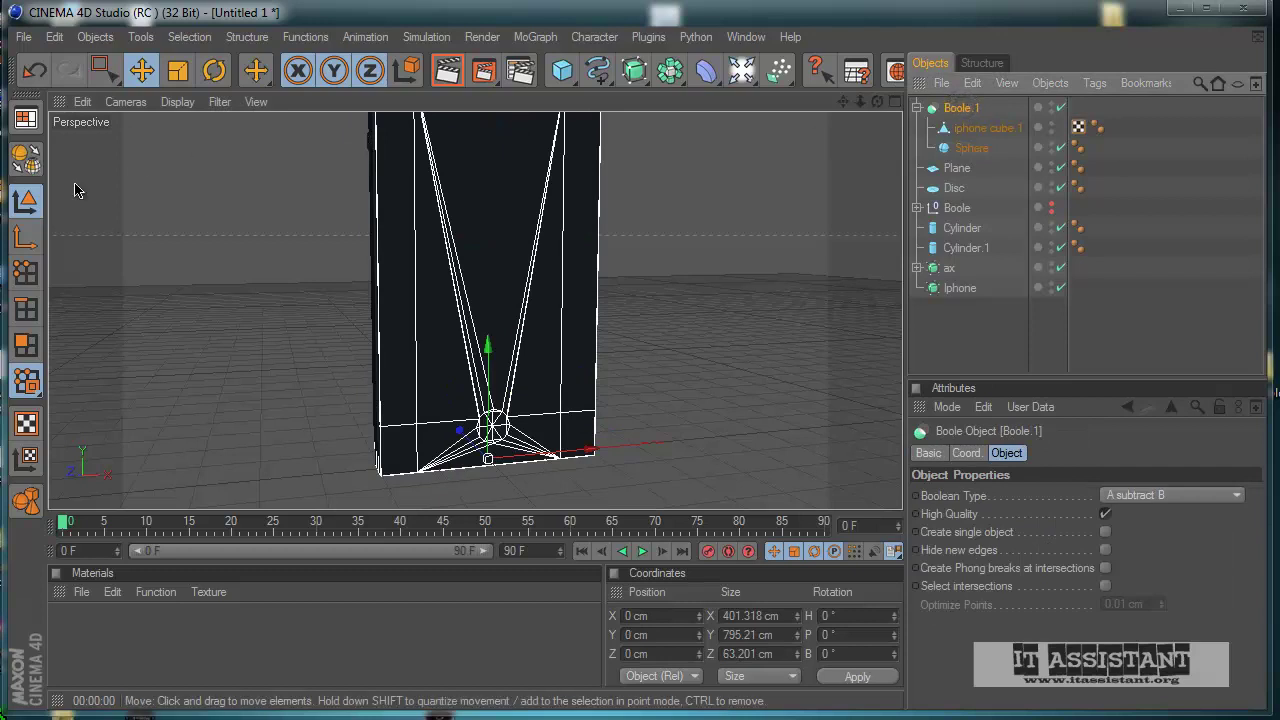
pyautogui.click(26, 157)
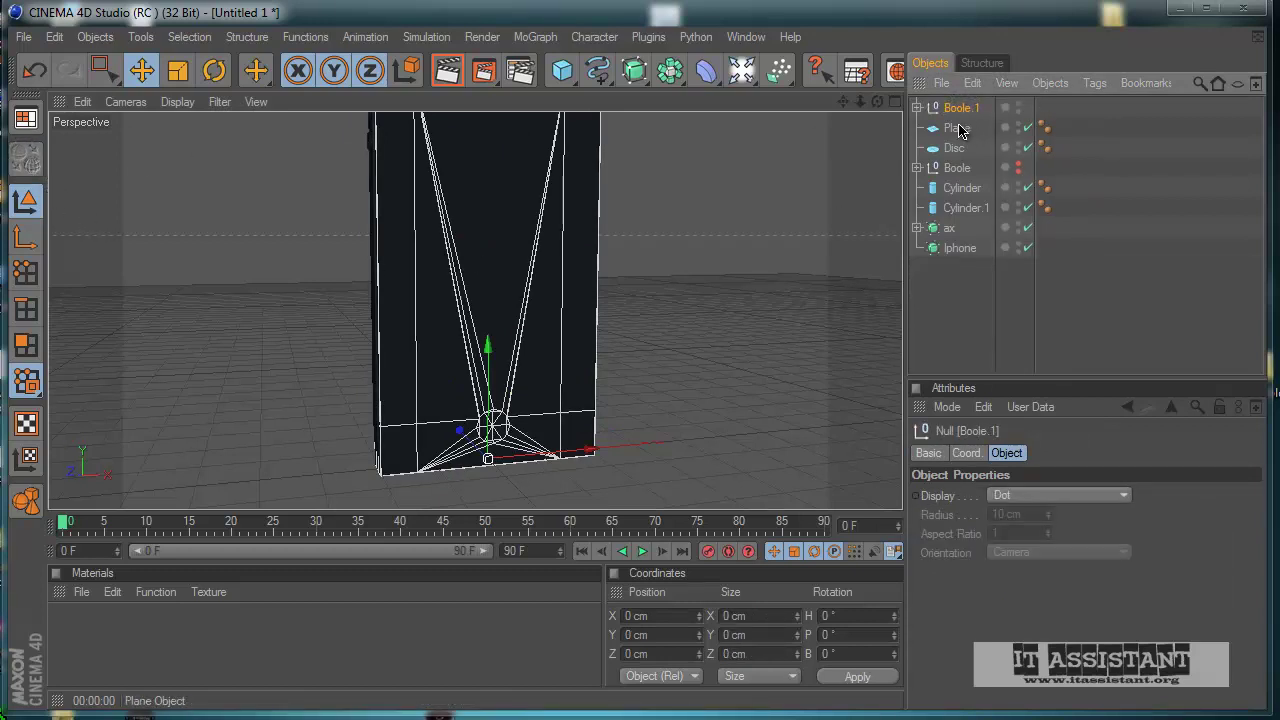
pyautogui.click(917, 107)
# - Merge iphone cube.1 and Sphere inside Boole.1 into one polygon object with Connect+Delete
pyautogui.click(970, 148)
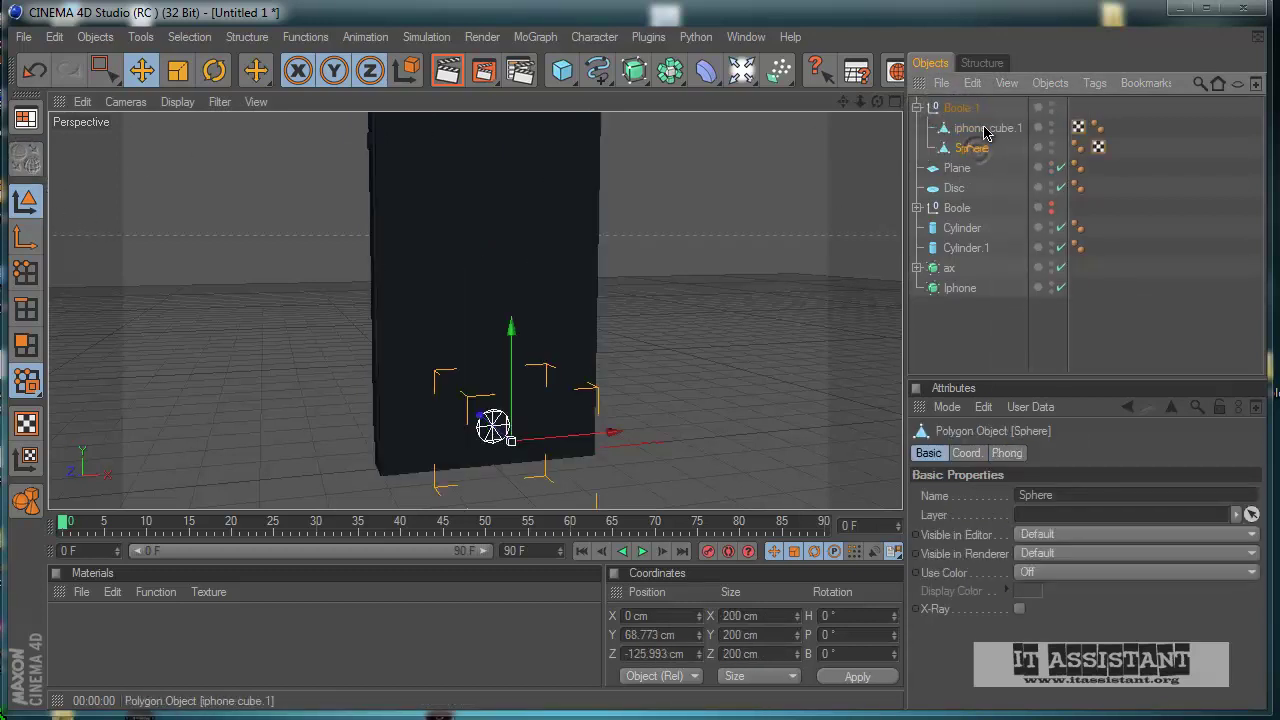
pyautogui.keyDown('ctrl'); pyautogui.click(985, 130); pyautogui.keyUp('ctrl')
pyautogui.rightClick(985, 130)
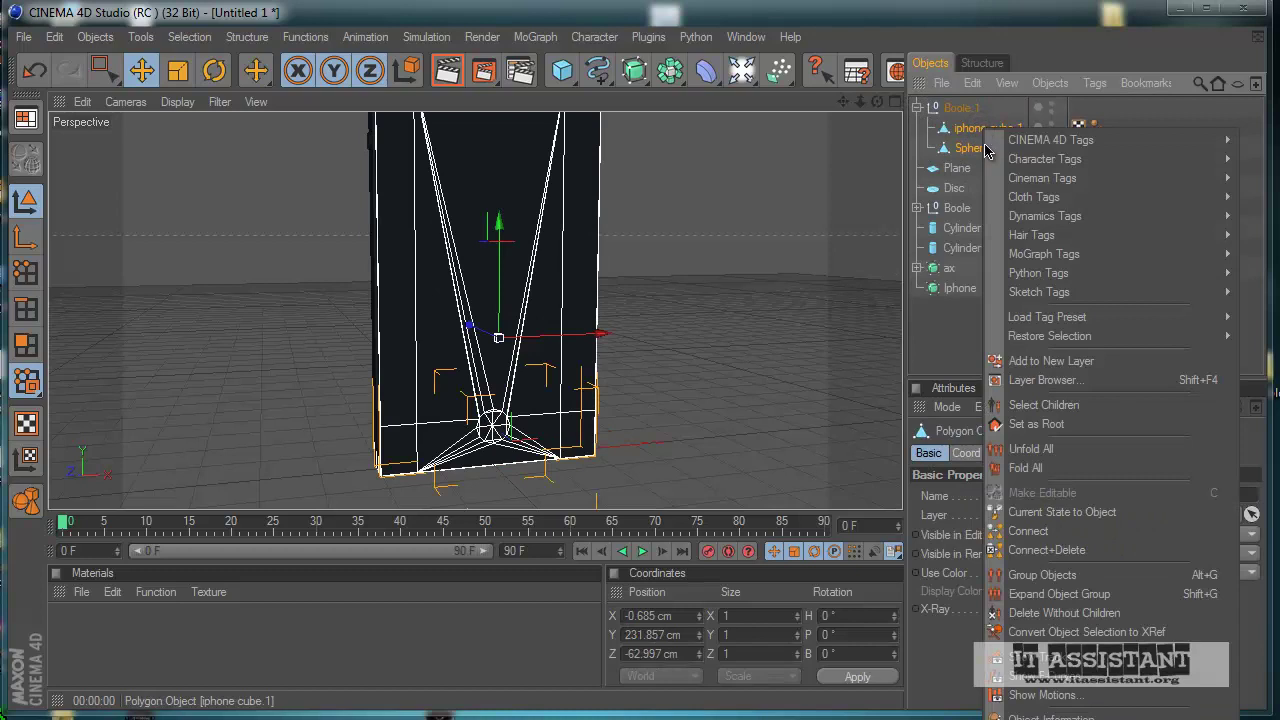
pyautogui.click(1055, 550)
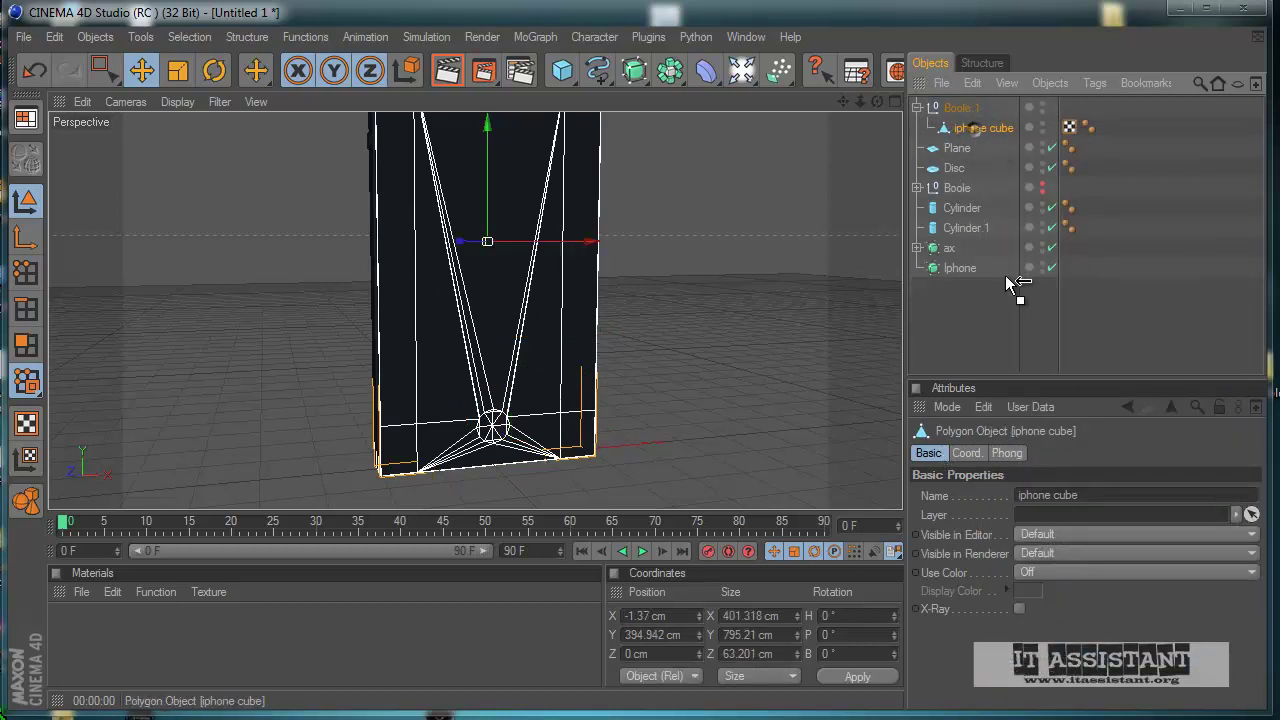
# - Nest the merged iphone cube under the Iphone HyperNURBS to smooth the phone body with its home button recess
pyautogui.moveTo(1010, 283); pyautogui.dragTo(955, 269)
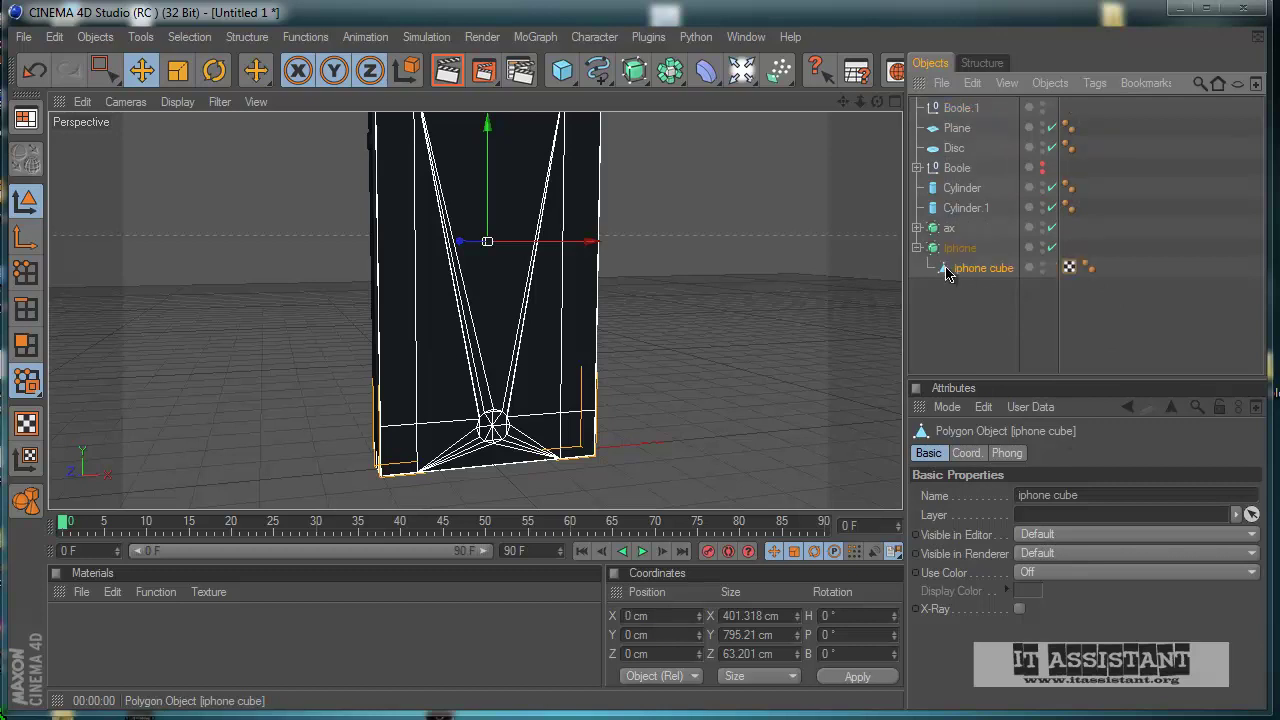
pyautogui.click(971, 345)
pyautogui.scroll(-2, 700, 400)
pyautogui.keyDown('alt'); pyautogui.moveTo(702, 400); pyautogui.dragTo(599, 432); pyautogui.keyUp('alt')
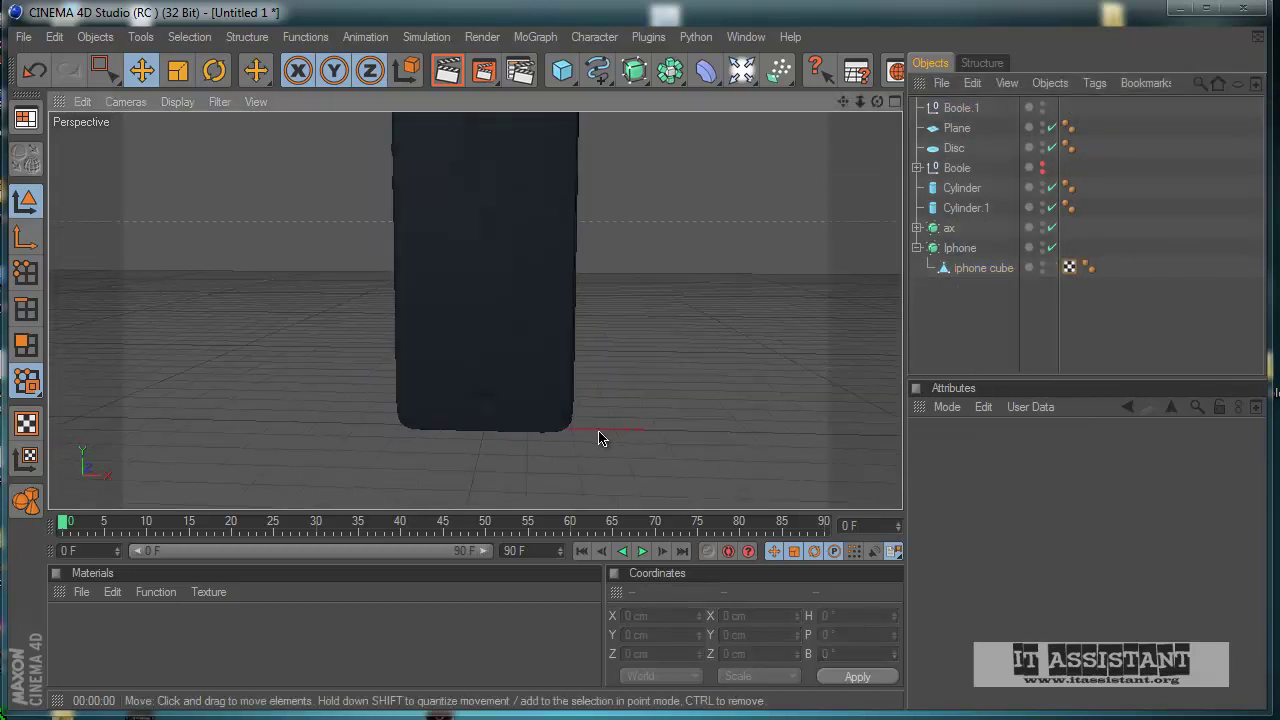
# - Examine the iphone cube's mesh and the smoothed home button recess from several angles and distances
pyautogui.click(975, 267)
pyautogui.scroll(3, 680, 423)
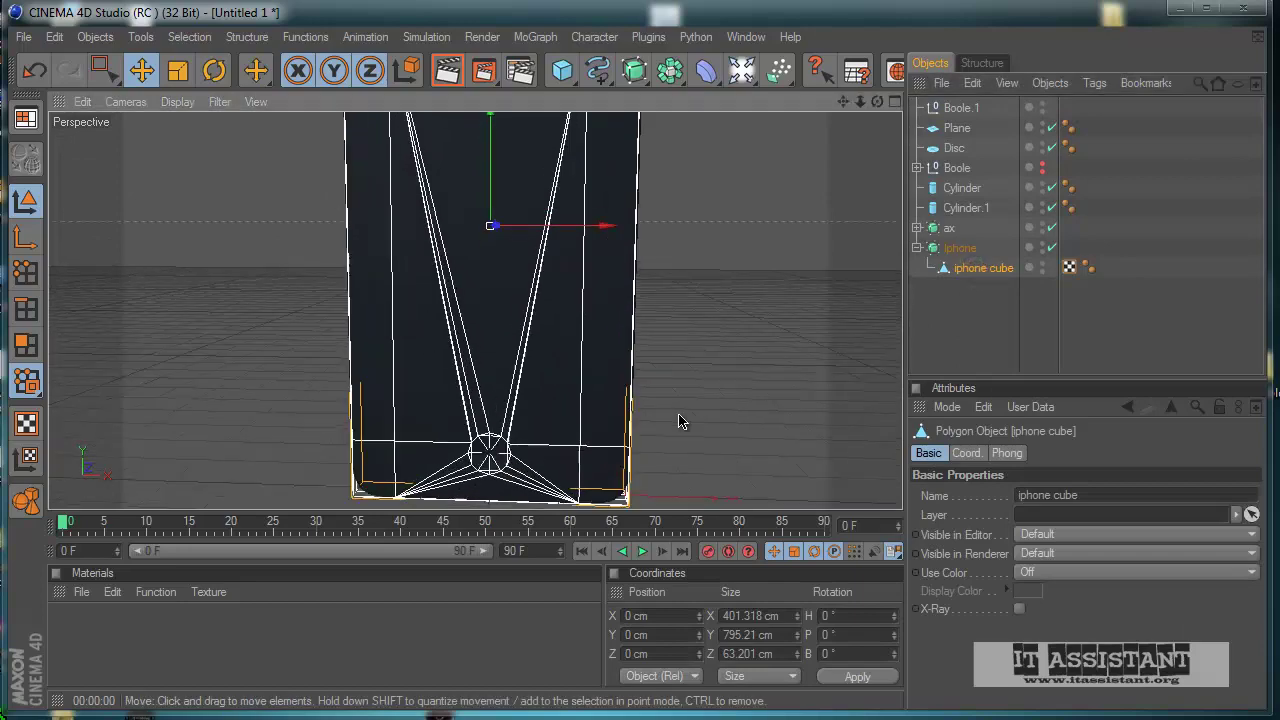
pyautogui.scroll(-2, 525, 482)
pyautogui.click(965, 340)
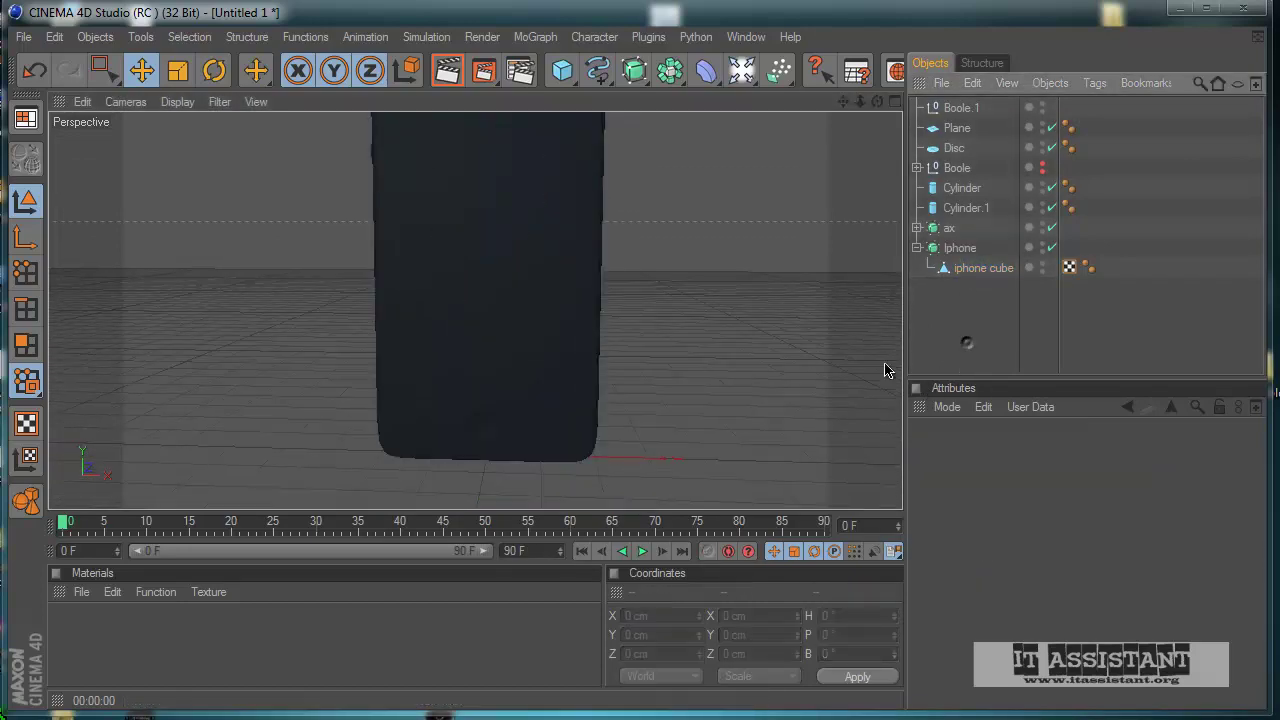
pyautogui.keyDown('alt'); pyautogui.moveTo(685, 337); pyautogui.dragTo(680, 303, button='middle'); pyautogui.keyUp('alt')
pyautogui.scroll(-3, 651, 357)
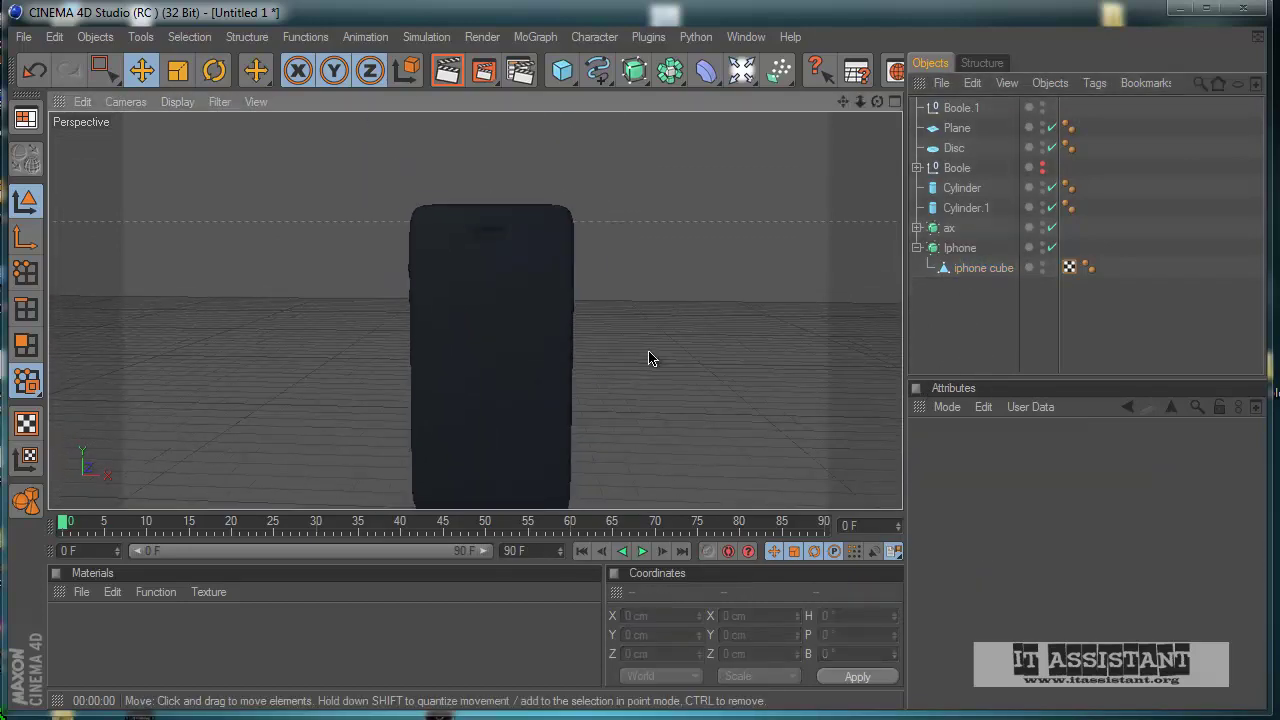
pyautogui.keyDown('alt'); pyautogui.moveTo(636, 358); pyautogui.dragTo(589, 437); pyautogui.keyUp('alt')
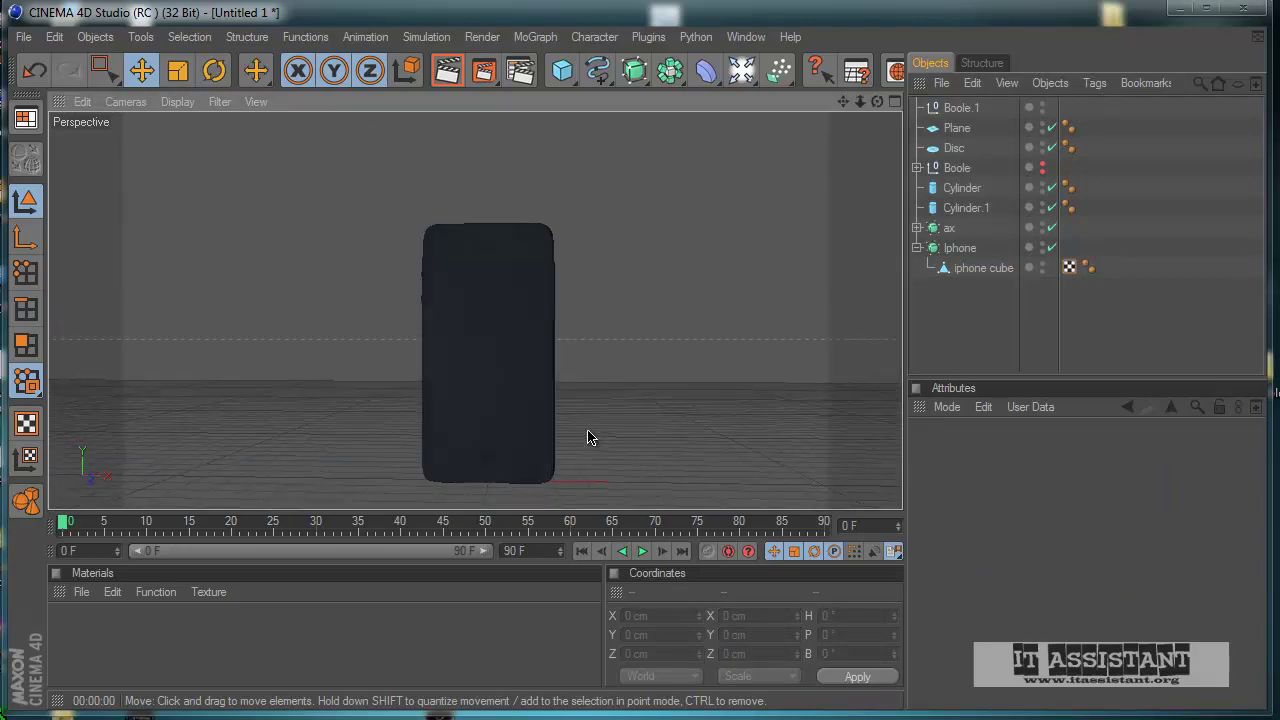
pyautogui.scroll(3, 613, 362)
pyautogui.keyDown('alt'); pyautogui.moveTo(596, 369); pyautogui.dragTo(557, 400, button='middle'); pyautogui.keyUp('alt')
pyautogui.scroll(4, 557, 400)
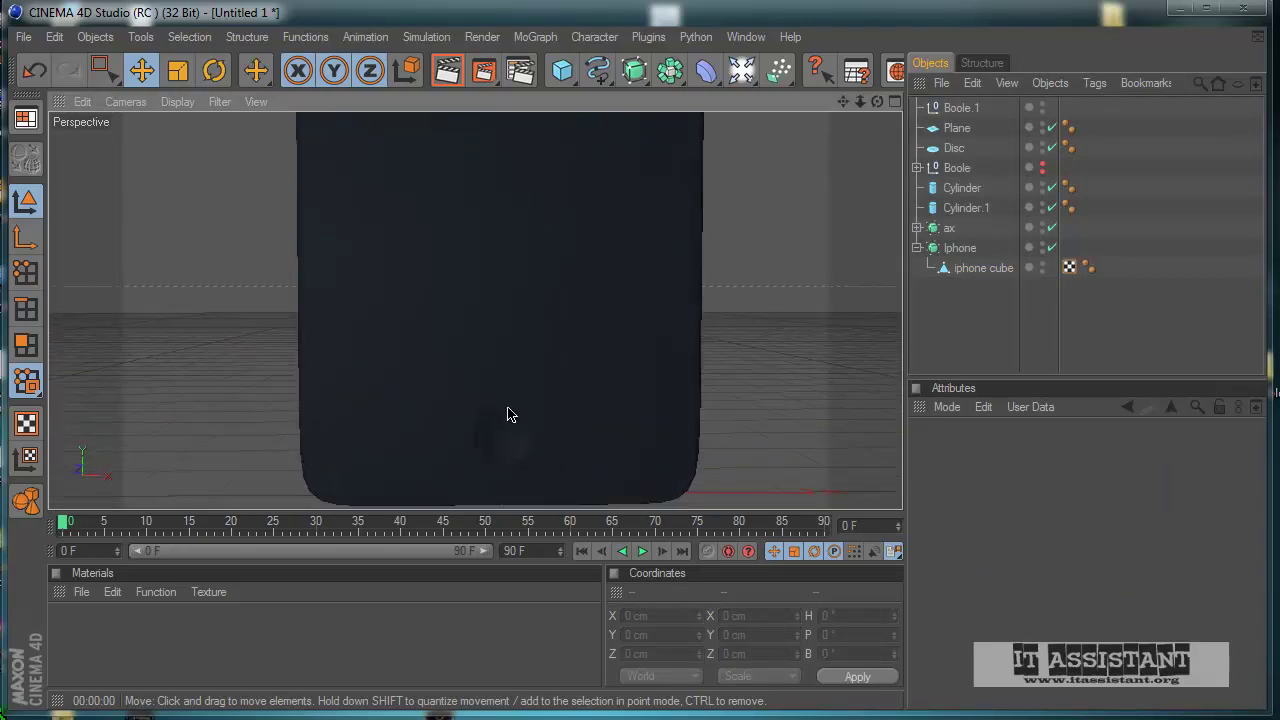
pyautogui.scroll(-3, 508, 414)
pyautogui.keyDown('alt'); pyautogui.moveTo(543, 426); pyautogui.dragTo(600, 438); pyautogui.keyUp('alt')
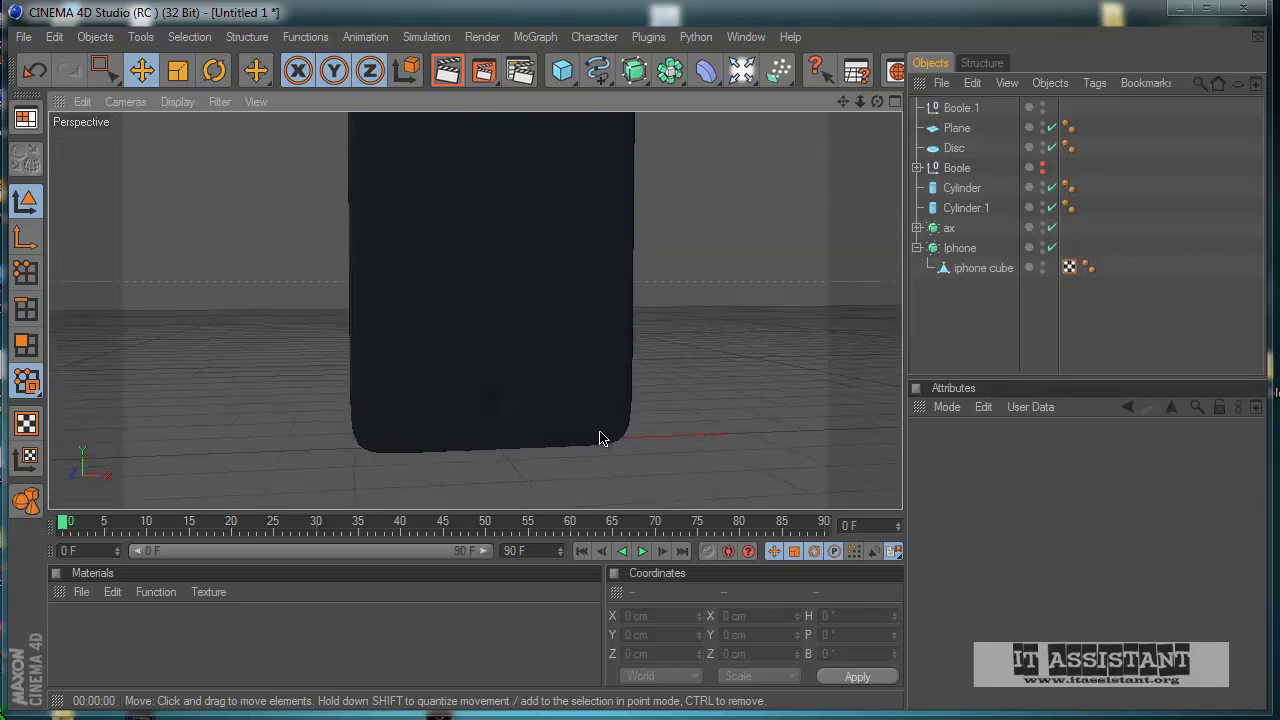
pyautogui.scroll(2, 520, 430)
pyautogui.scroll(2, 510, 435)
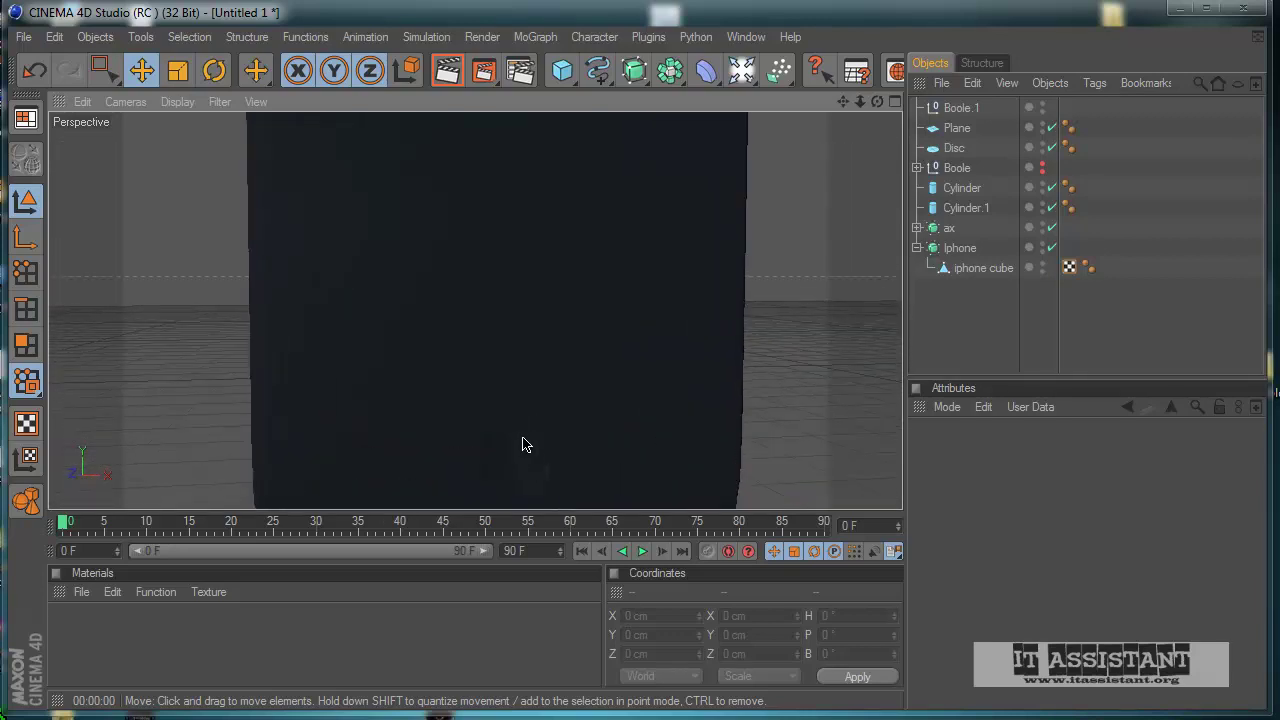
pyautogui.keyDown('alt'); pyautogui.moveTo(499, 405); pyautogui.dragTo(440, 427); pyautogui.keyUp('alt')
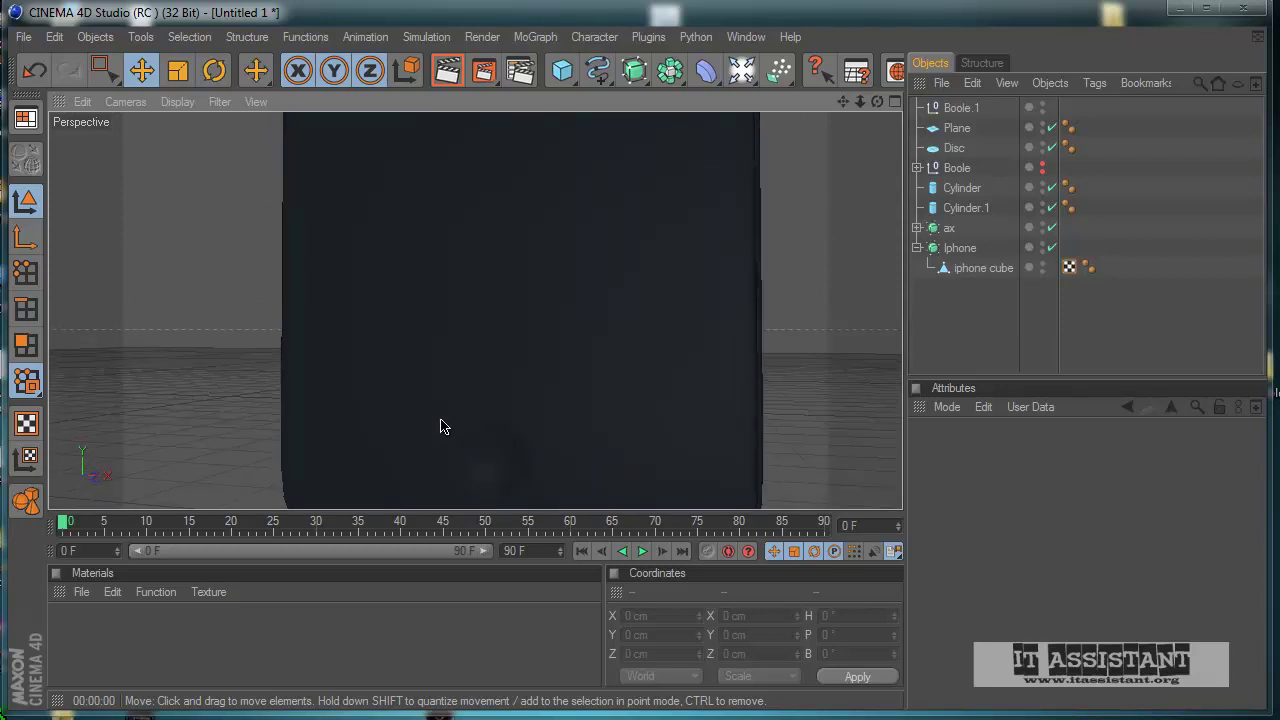
pyautogui.scroll(-4, 520, 468)
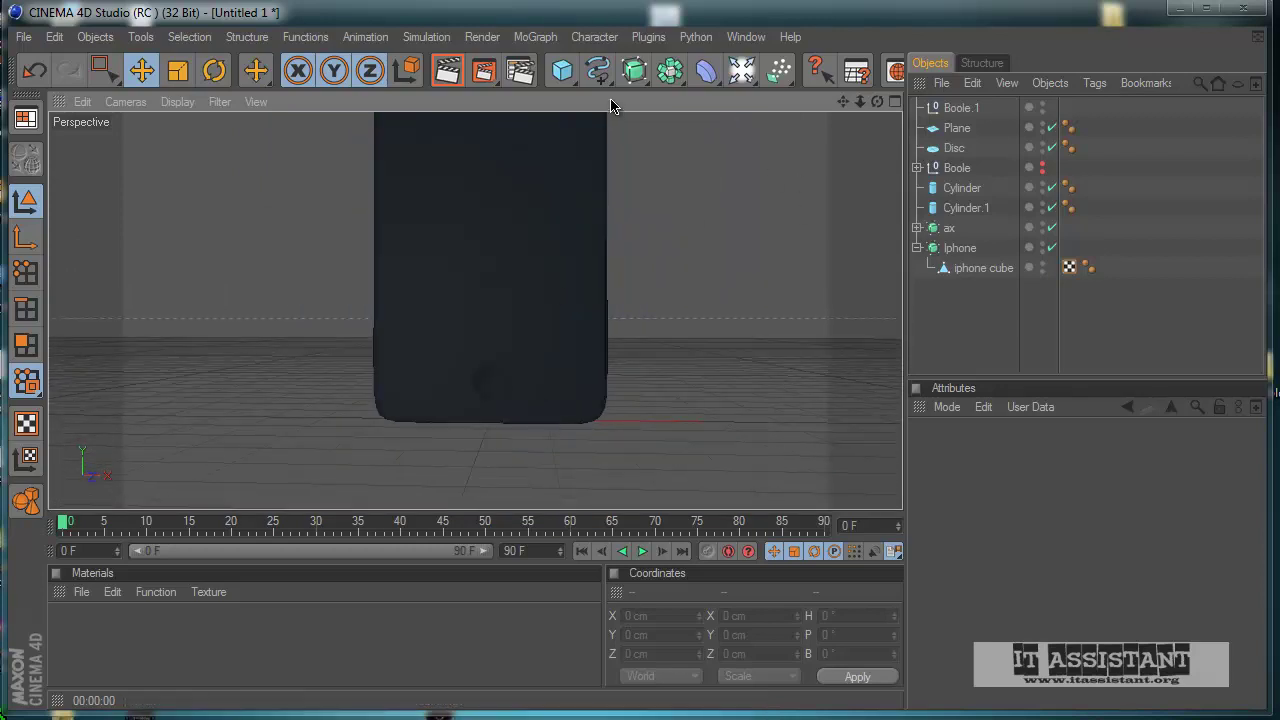
# - Add a cube with Fillet enabled and move it in front of the phone to about -248 cm on the Z axis
pyautogui.click(562, 70)
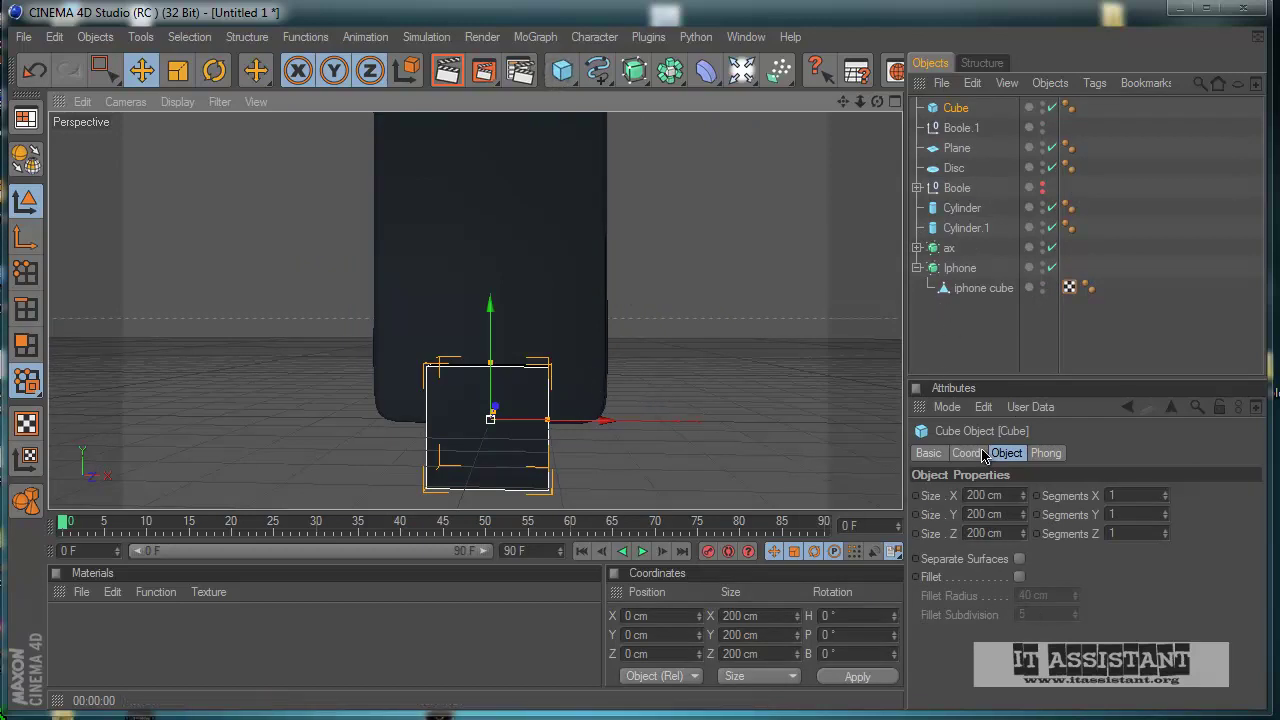
pyautogui.click(1019, 577)
pyautogui.scroll(4, 672, 470)
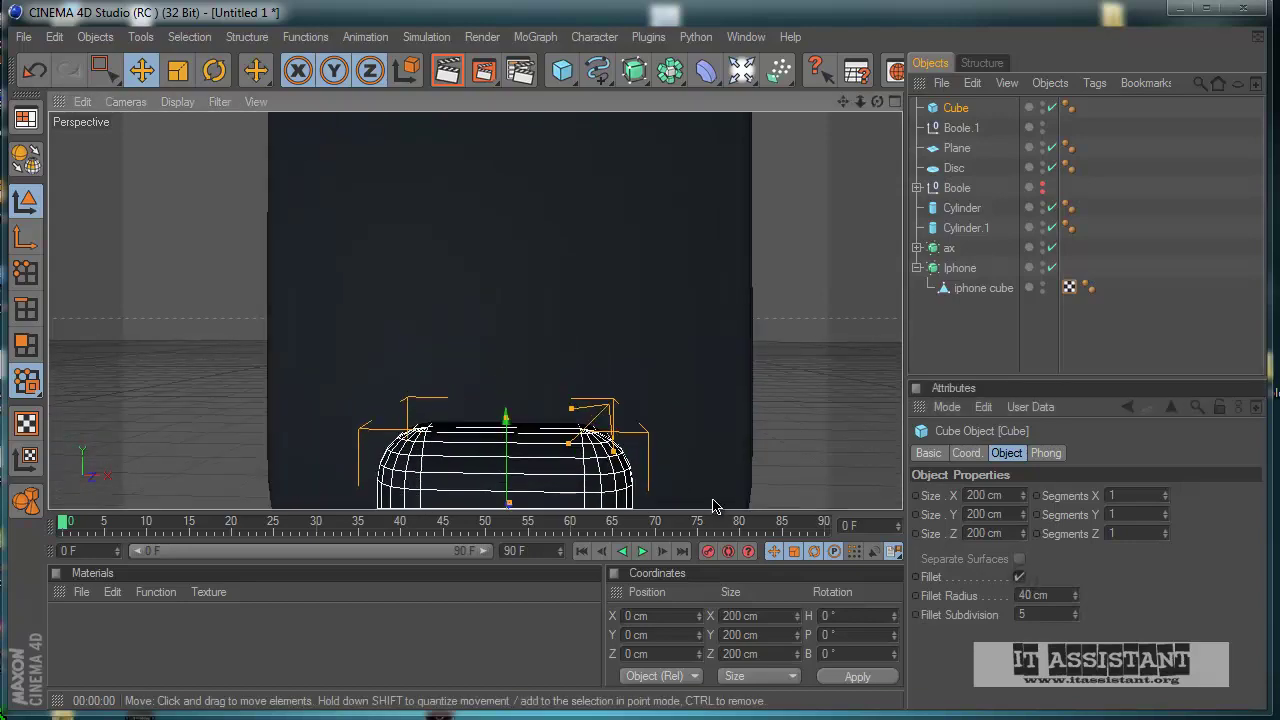
pyautogui.keyDown('alt'); pyautogui.moveTo(714, 506); pyautogui.dragTo(602, 437); pyautogui.keyUp('alt')
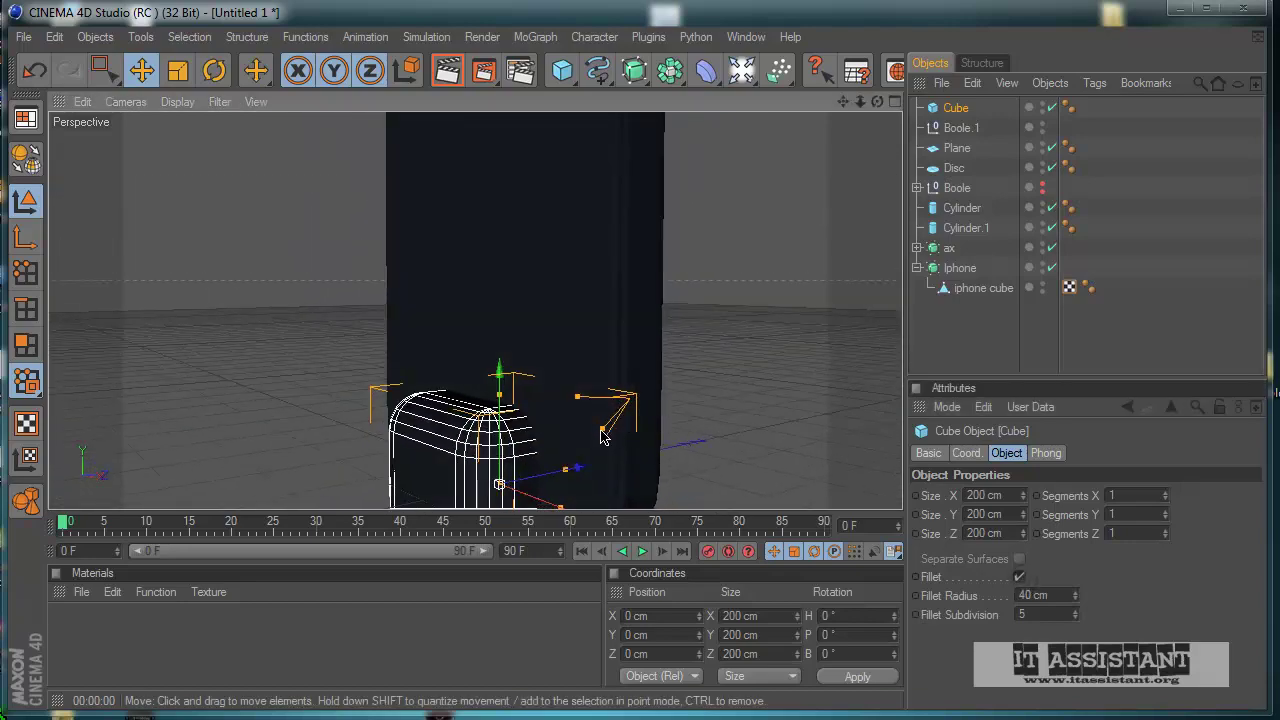
pyautogui.moveTo(702, 475)
pyautogui.keyDown('alt'); pyautogui.mouseDown()
pyautogui.moveTo(572, 491)
pyautogui.moveTo(374, 484)
pyautogui.moveTo(612, 430)
pyautogui.mouseUp(); pyautogui.keyUp('alt')
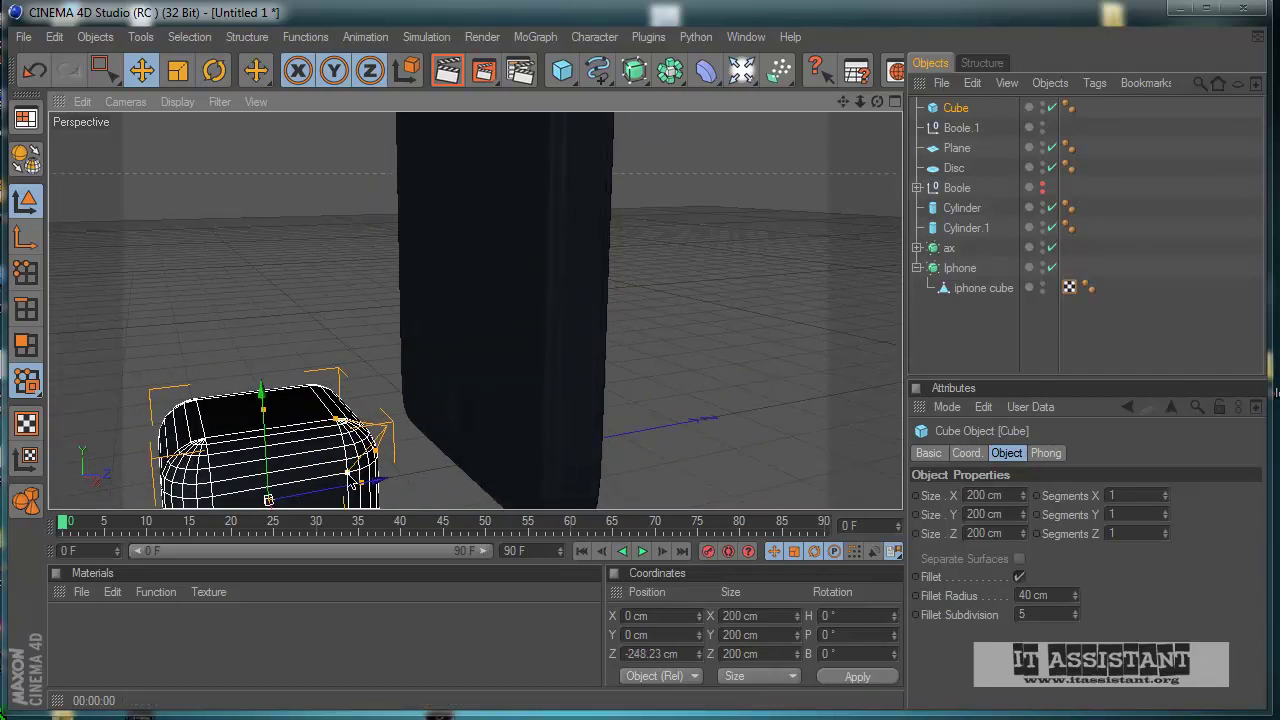
# - Reduce the cube's fillet radius to about 14.5 cm and inspect its rounded edges
pyautogui.moveTo(348, 474); pyautogui.dragTo(374, 442)
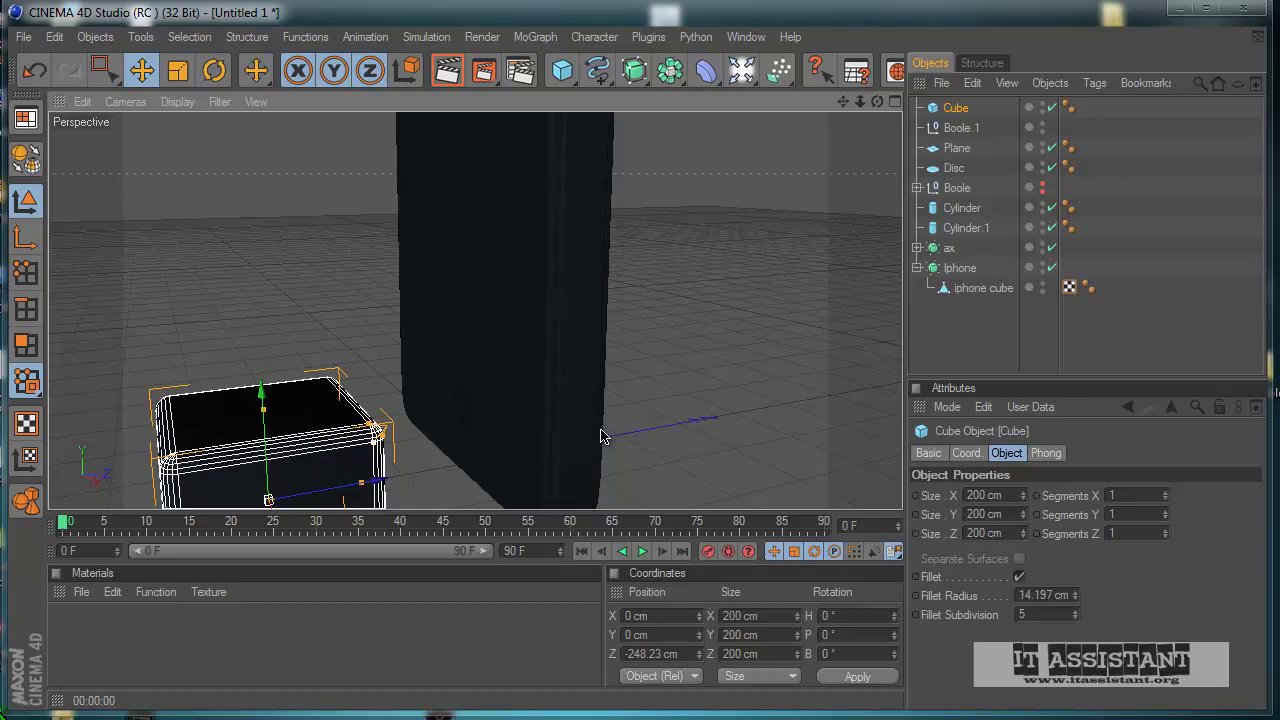
pyautogui.moveTo(601, 436); pyautogui.dragTo(601, 437)
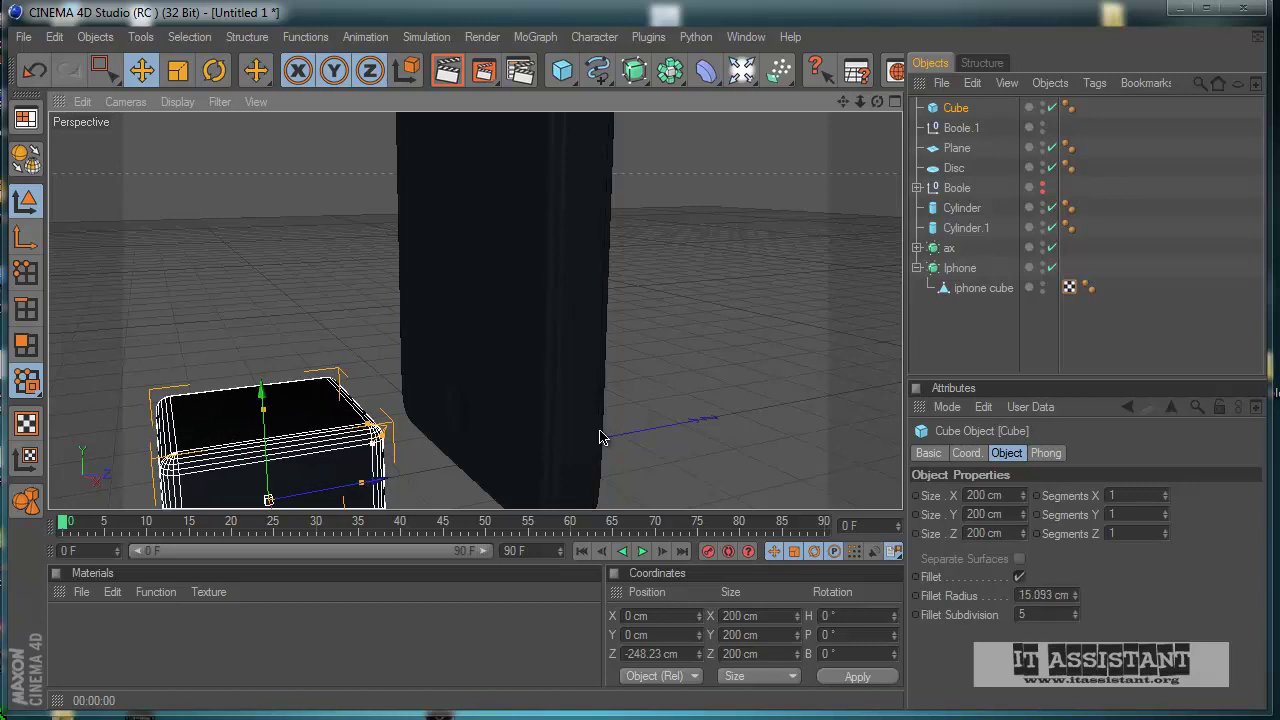
pyautogui.keyDown('alt'); pyautogui.moveTo(400, 440); pyautogui.dragTo(601, 437); pyautogui.keyUp('alt')
pyautogui.scroll(-3, 400, 440)
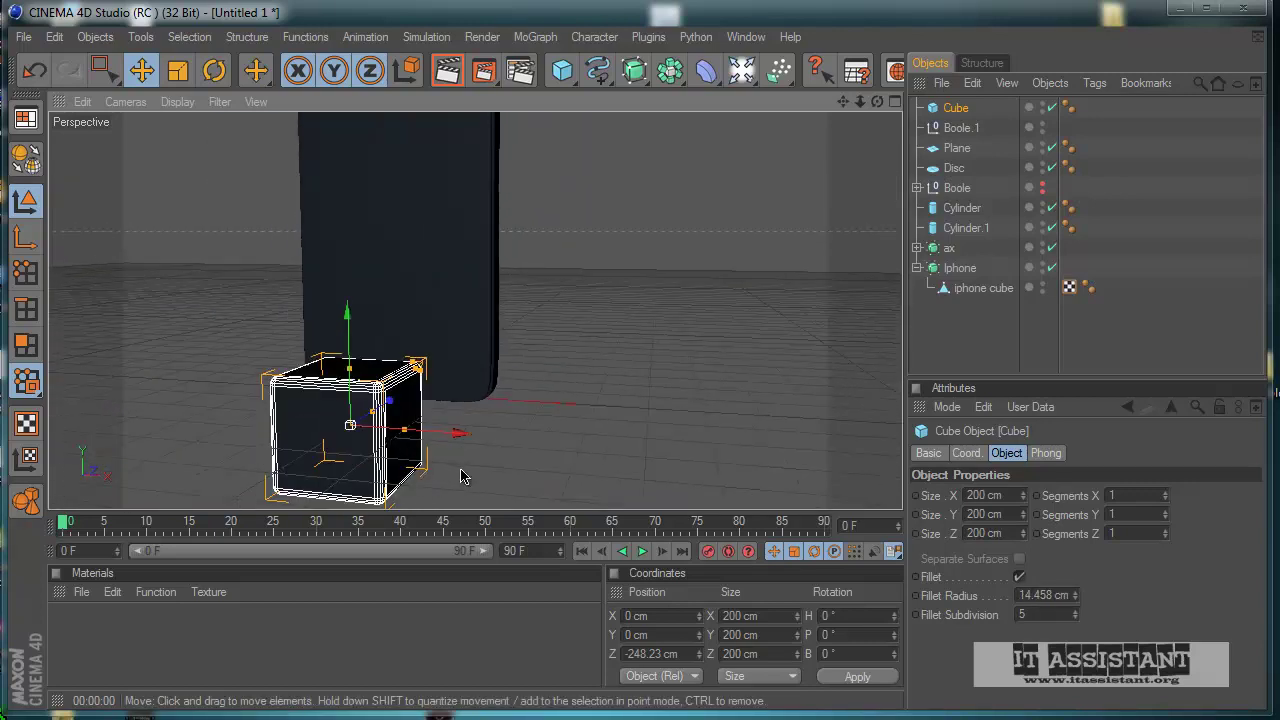
pyautogui.keyDown('alt'); pyautogui.moveTo(462, 470); pyautogui.dragTo(601, 437); pyautogui.keyUp('alt')
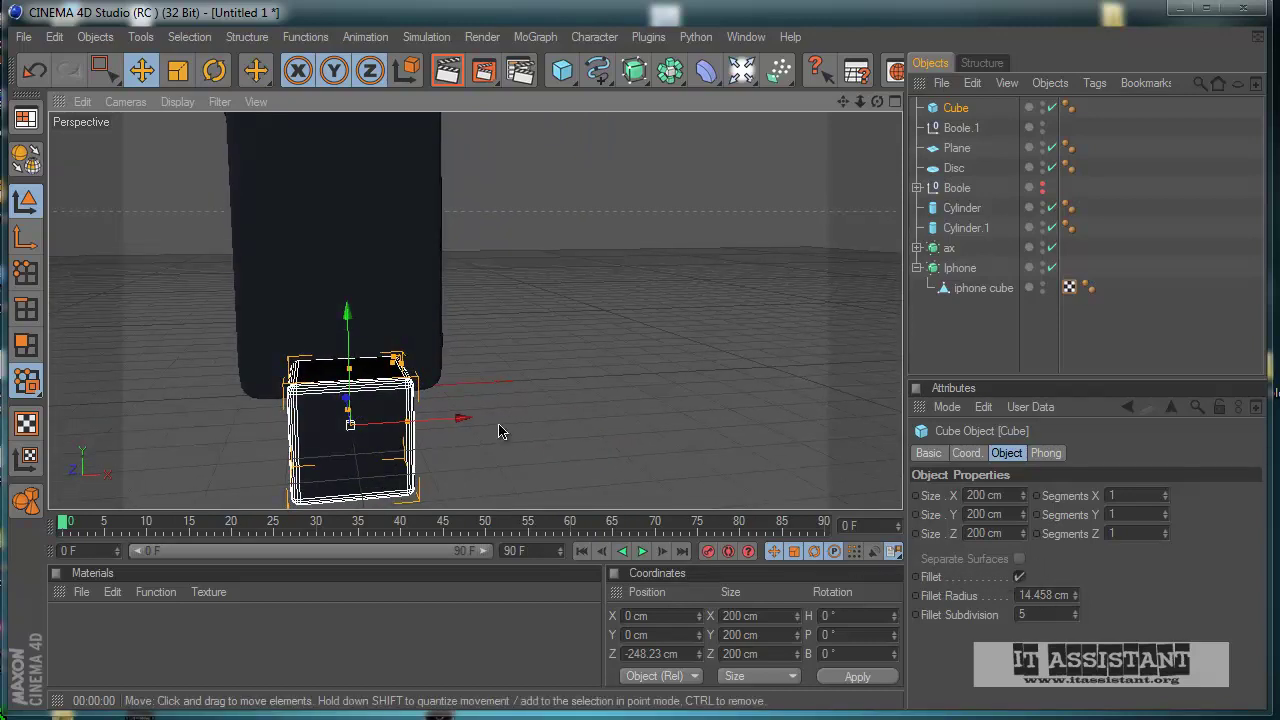
pyautogui.keyDown('alt'); pyautogui.moveTo(464, 424); pyautogui.dragTo(491, 456, button='right'); pyautogui.keyUp('alt')
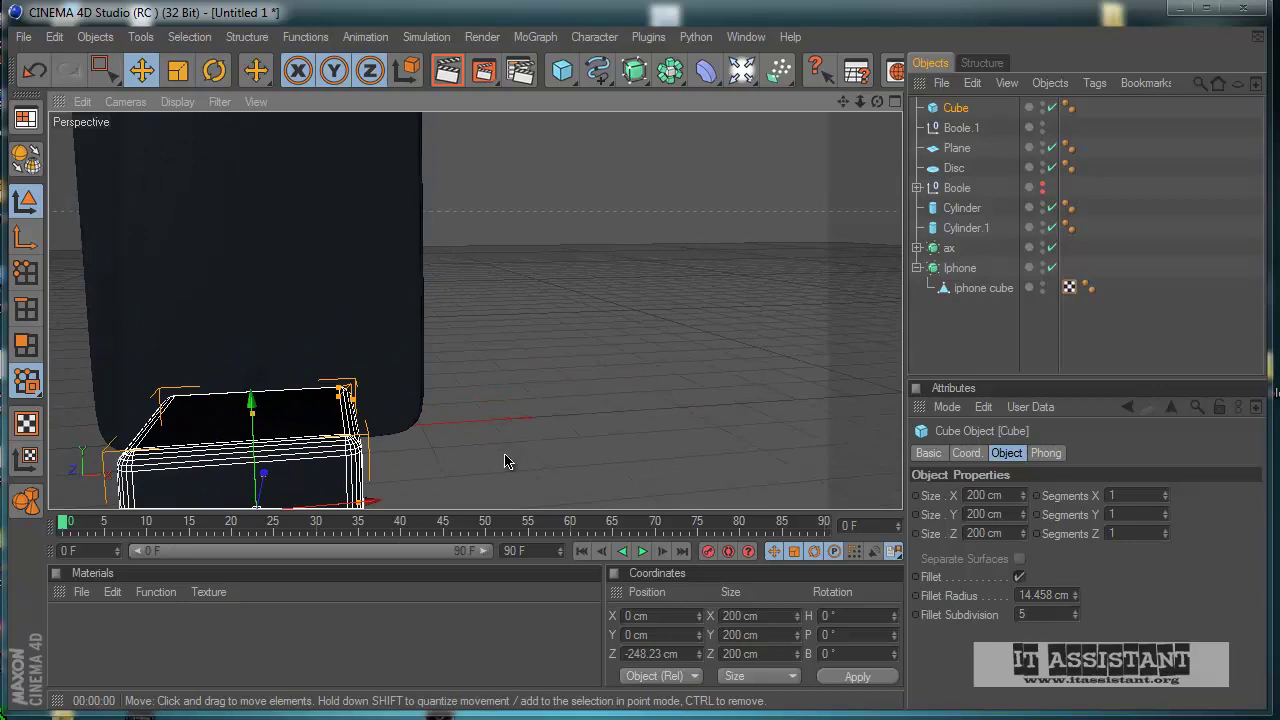
pyautogui.moveTo(616, 429)
pyautogui.keyDown('alt'); pyautogui.mouseDown(button='middle')
pyautogui.moveTo(603, 434)
pyautogui.moveTo(611, 406)
pyautogui.mouseUp(button='middle'); pyautogui.keyUp('alt')
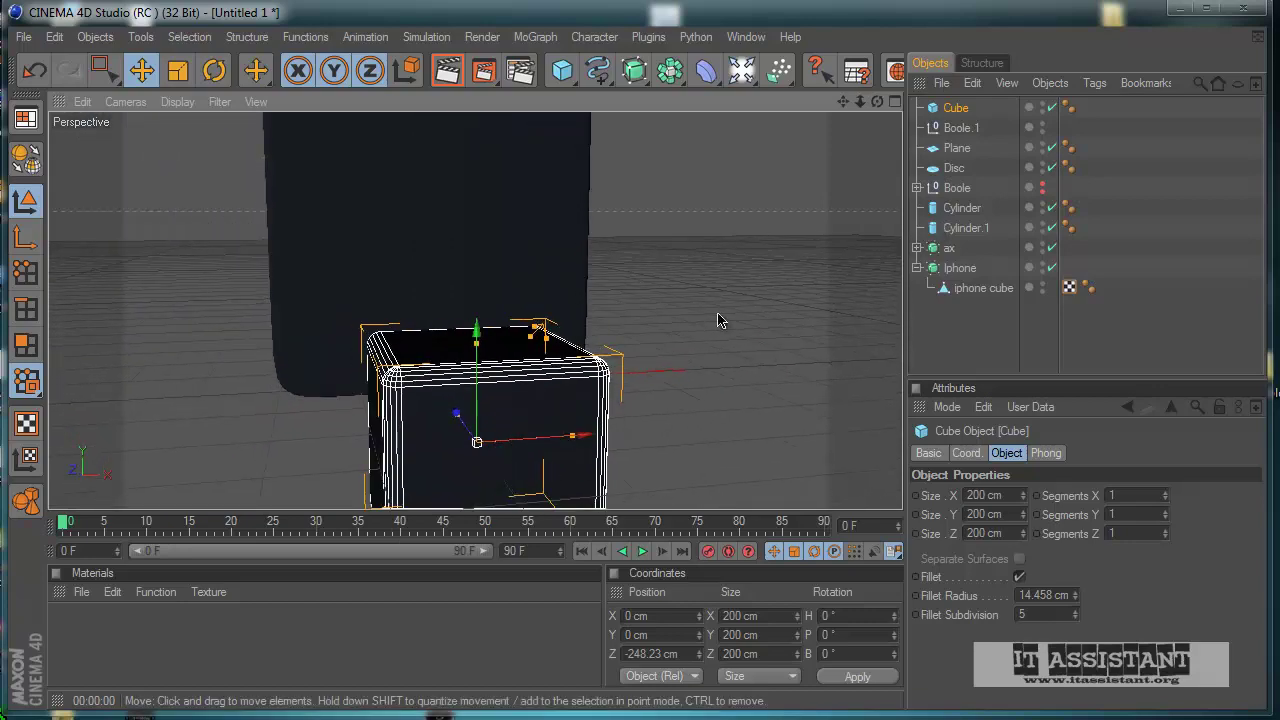
pyautogui.moveTo(776, 378)
pyautogui.keyDown('alt'); pyautogui.mouseDown()
pyautogui.moveTo(544, 445)
pyautogui.moveTo(603, 434)
pyautogui.moveTo(597, 405)
pyautogui.moveTo(594, 437)
pyautogui.moveTo(608, 440)
pyautogui.moveTo(771, 392)
pyautogui.mouseUp(); pyautogui.keyUp('alt')
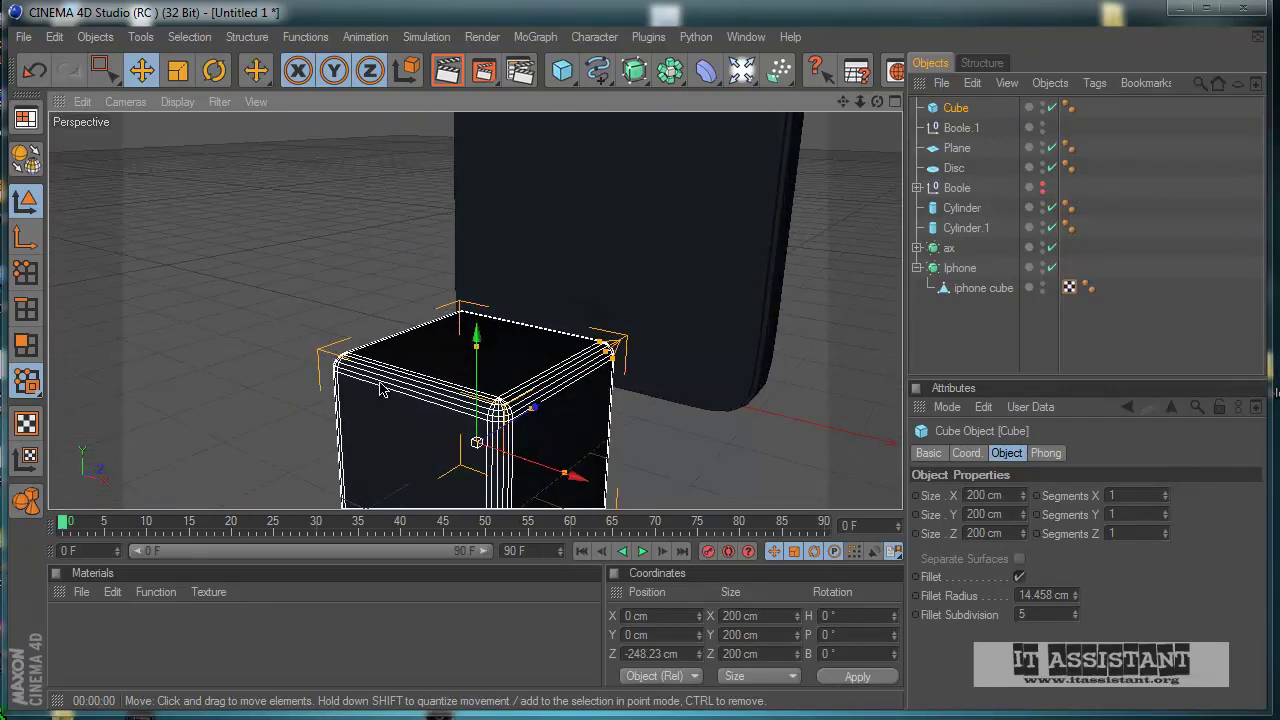
# - Set the cube's fillet subdivision to 3 and render the view to check the rounded edges
pyautogui.scroll(3, 418, 451)
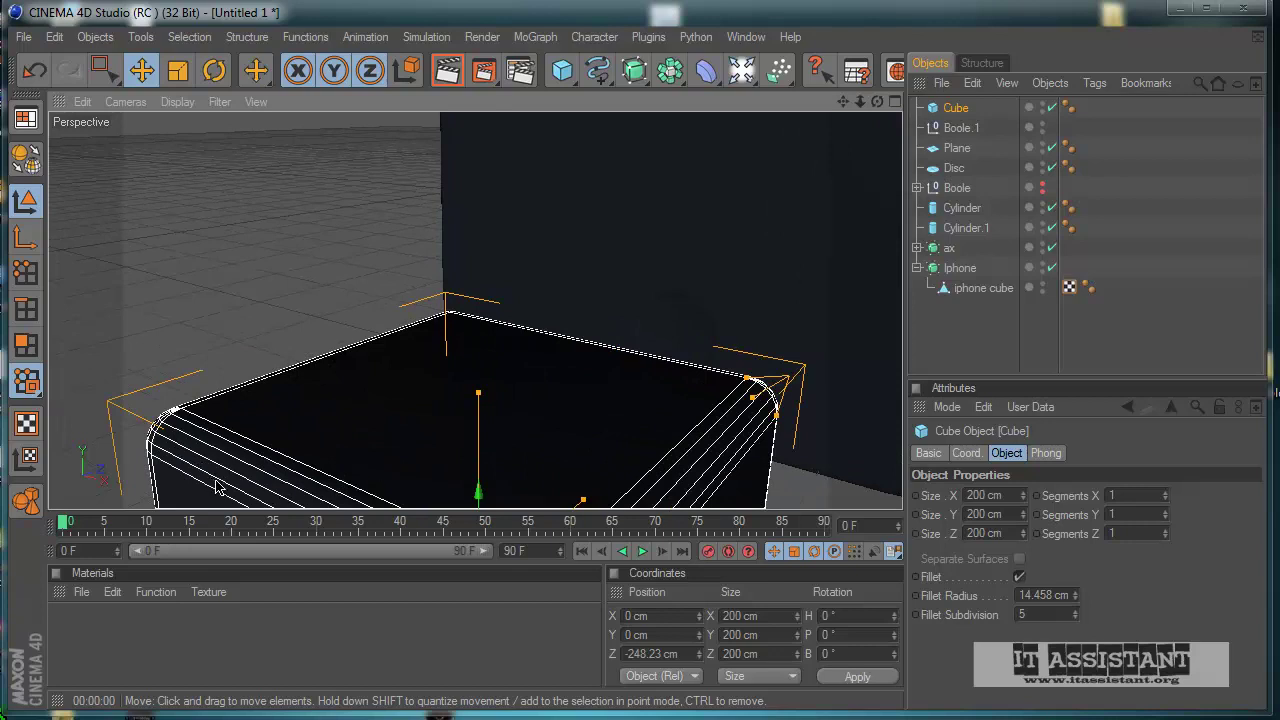
pyautogui.click(1075, 619)
pyautogui.click(1075, 619)
pyautogui.scroll(-3, 508, 458)
pyautogui.keyDown('alt'); pyautogui.moveTo(521, 471); pyautogui.dragTo(600, 437); pyautogui.keyUp('alt')
pyautogui.click(446, 71)
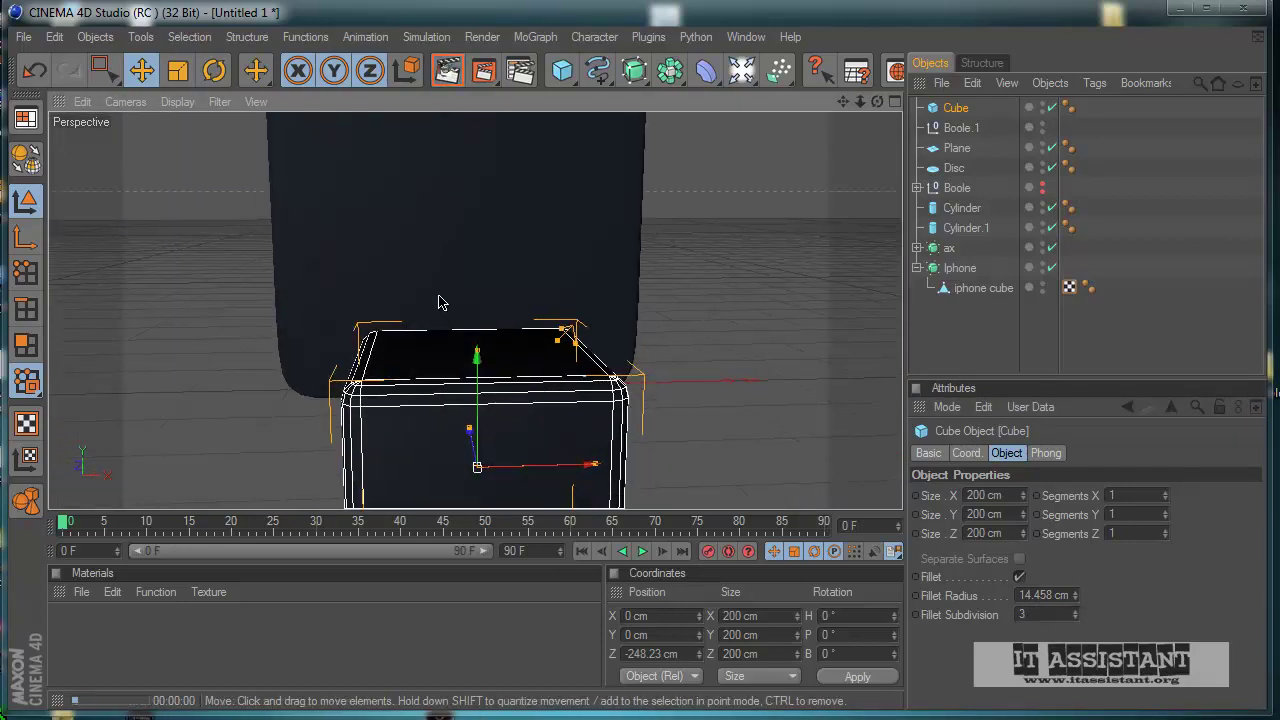
pyautogui.hotkey('ctrl', 'r')
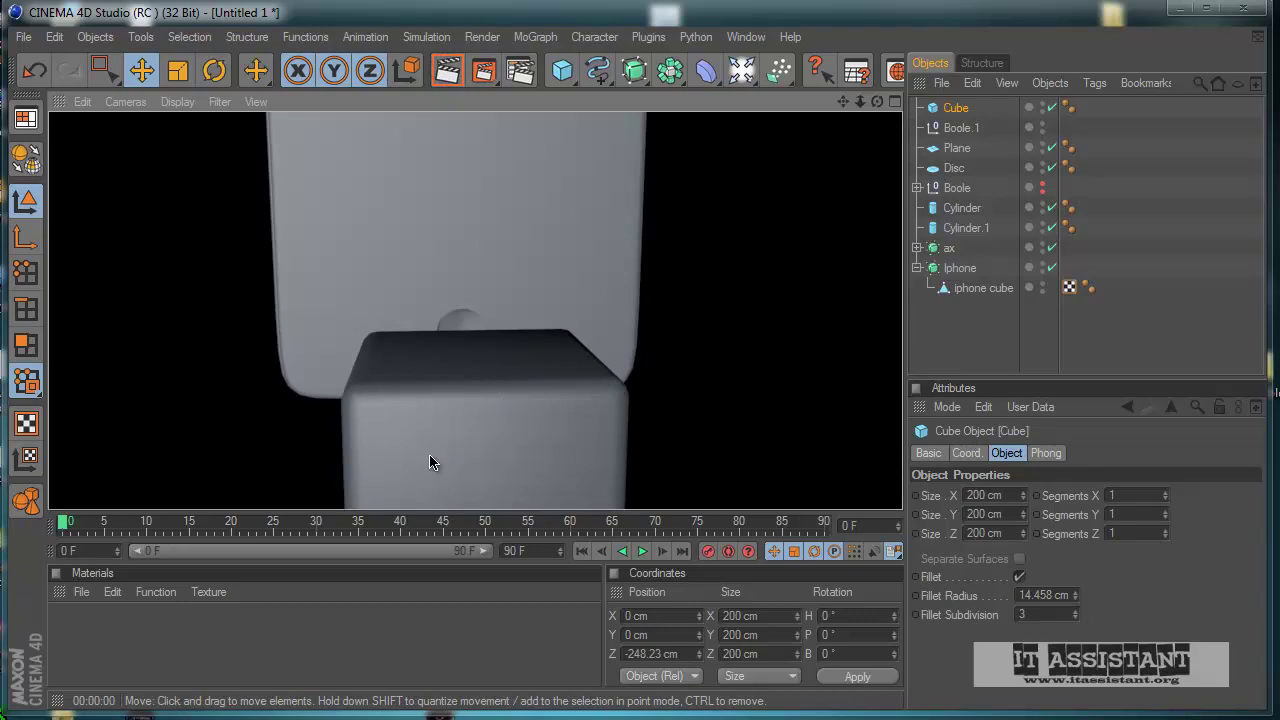
# - Convert the cube to an editable polygon object and delete the points on the side facing away from the phone
pyautogui.keyDown('alt'); pyautogui.moveTo(557, 510); pyautogui.dragTo(603, 433); pyautogui.keyUp('alt')
pyautogui.click(102, 70)
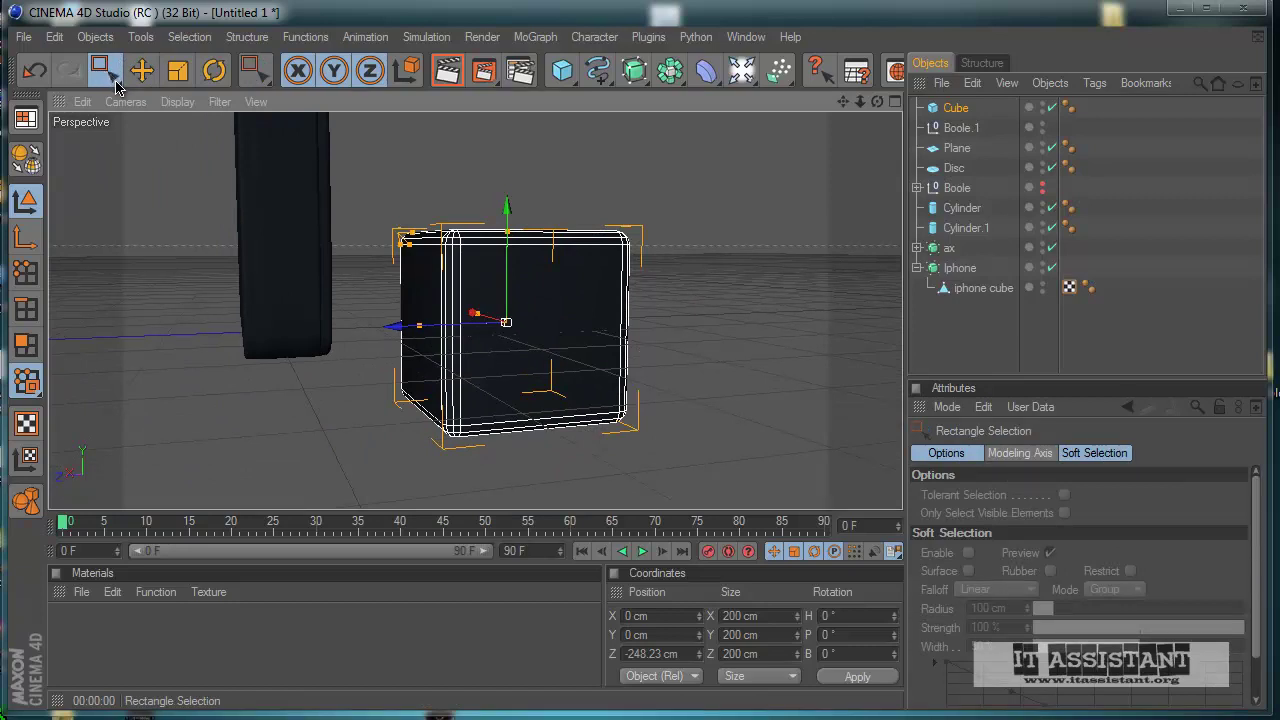
pyautogui.click(28, 279)
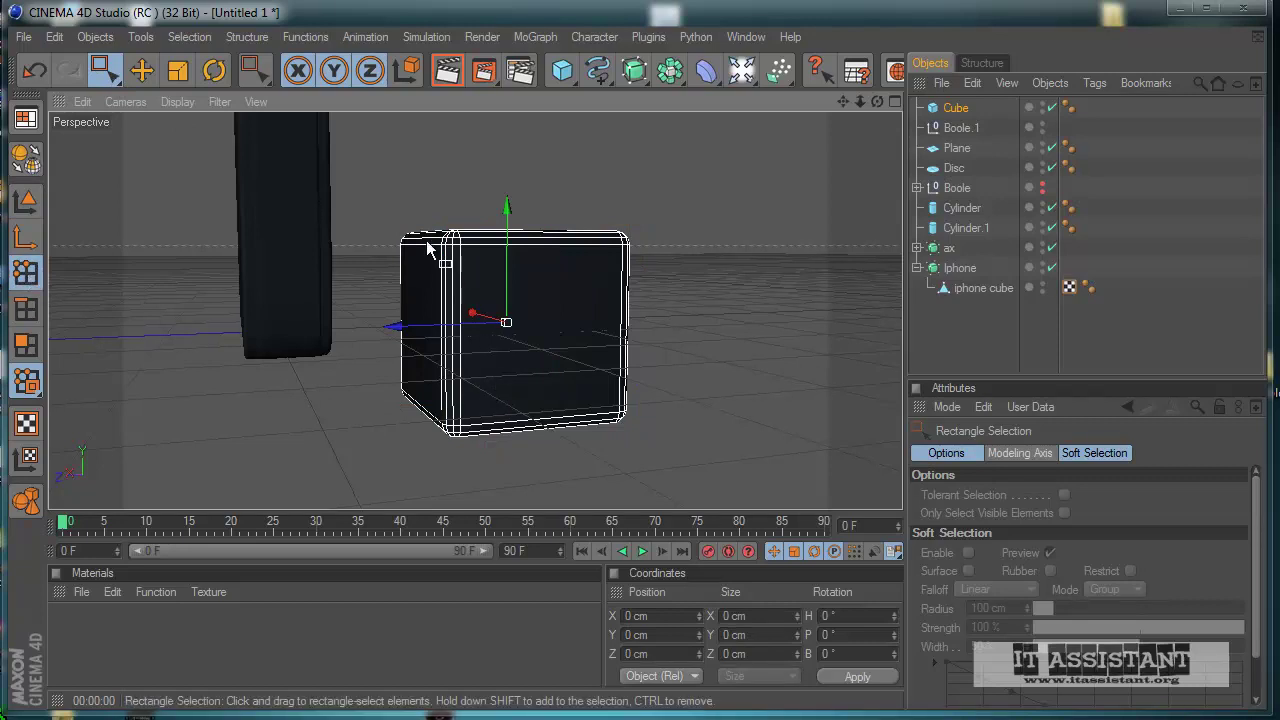
pyautogui.click(30, 158)
pyautogui.moveTo(380, 203); pyautogui.dragTo(502, 477)
pyautogui.keyDown('alt'); pyautogui.moveTo(591, 410); pyautogui.dragTo(604, 360); pyautogui.keyUp('alt')
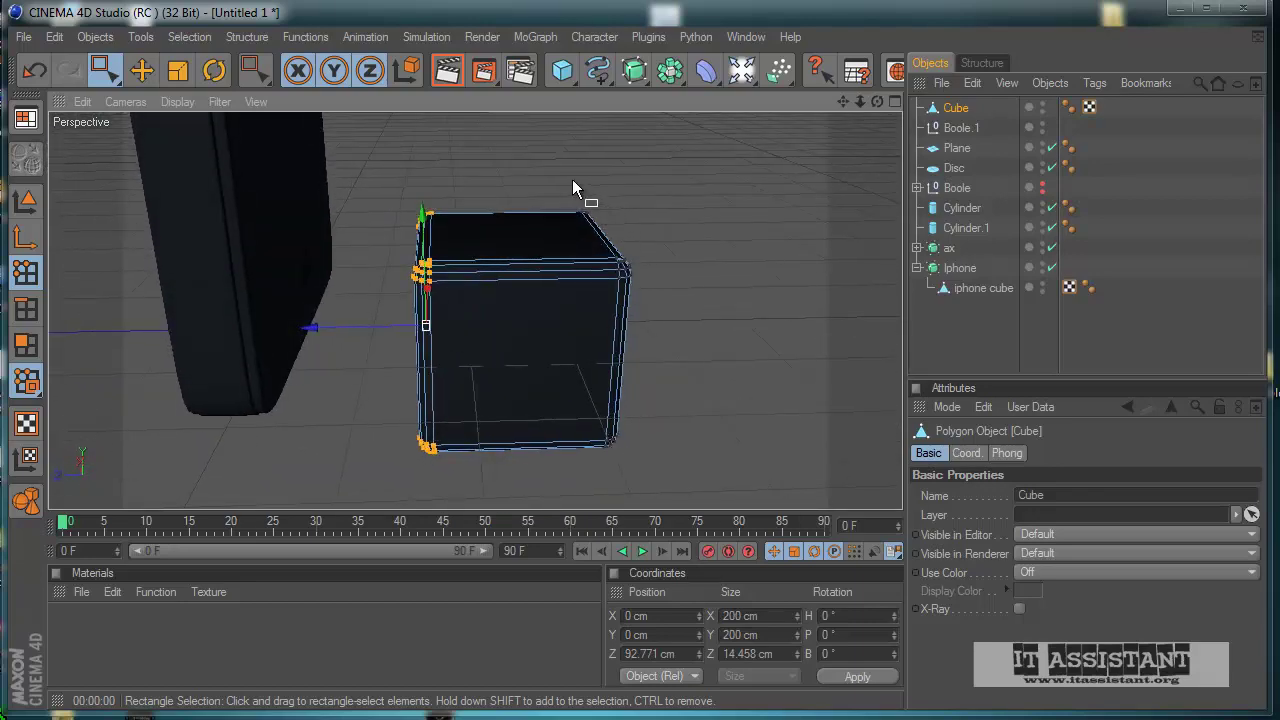
pyautogui.moveTo(572, 189); pyautogui.dragTo(594, 430)
pyautogui.press('Delete')
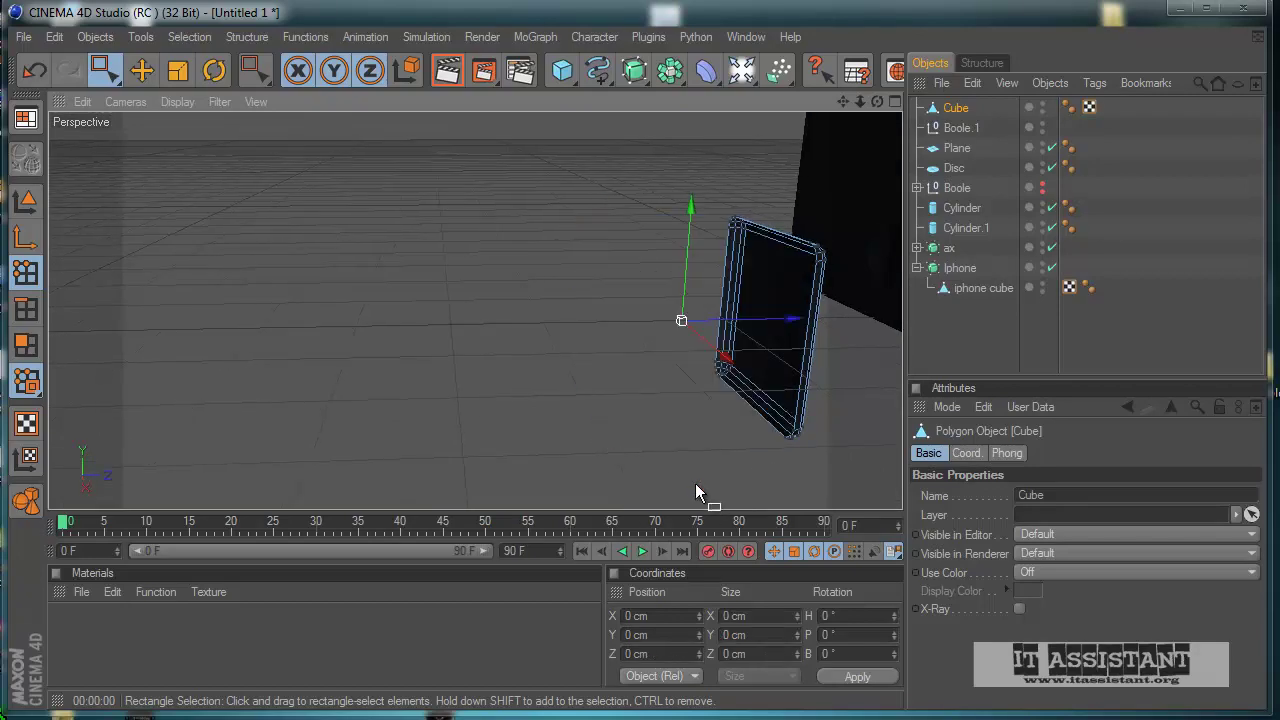
# - Delete the large flat polygon of the remaining cube face, keeping only the rounded rim as a hollow frame
pyautogui.keyDown('alt'); pyautogui.moveTo(695, 483); pyautogui.dragTo(548, 436); pyautogui.keyUp('alt')
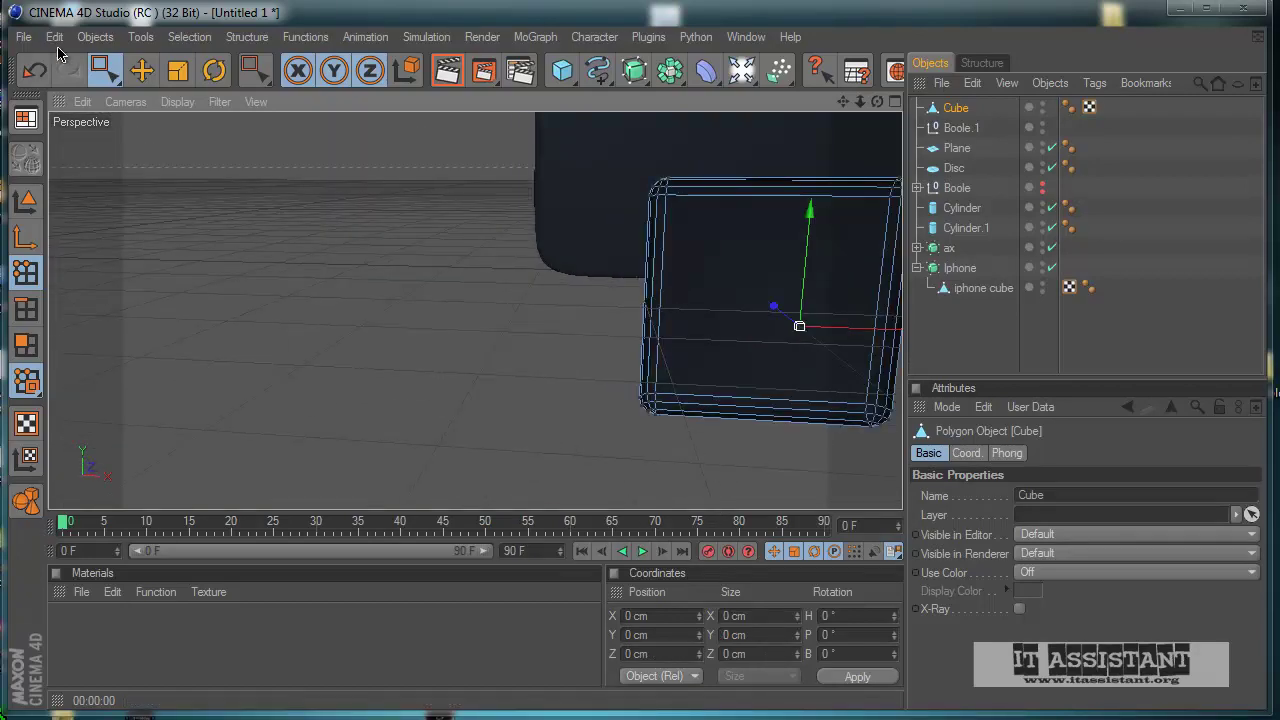
pyautogui.moveTo(104, 69); pyautogui.dragTo(131, 90)
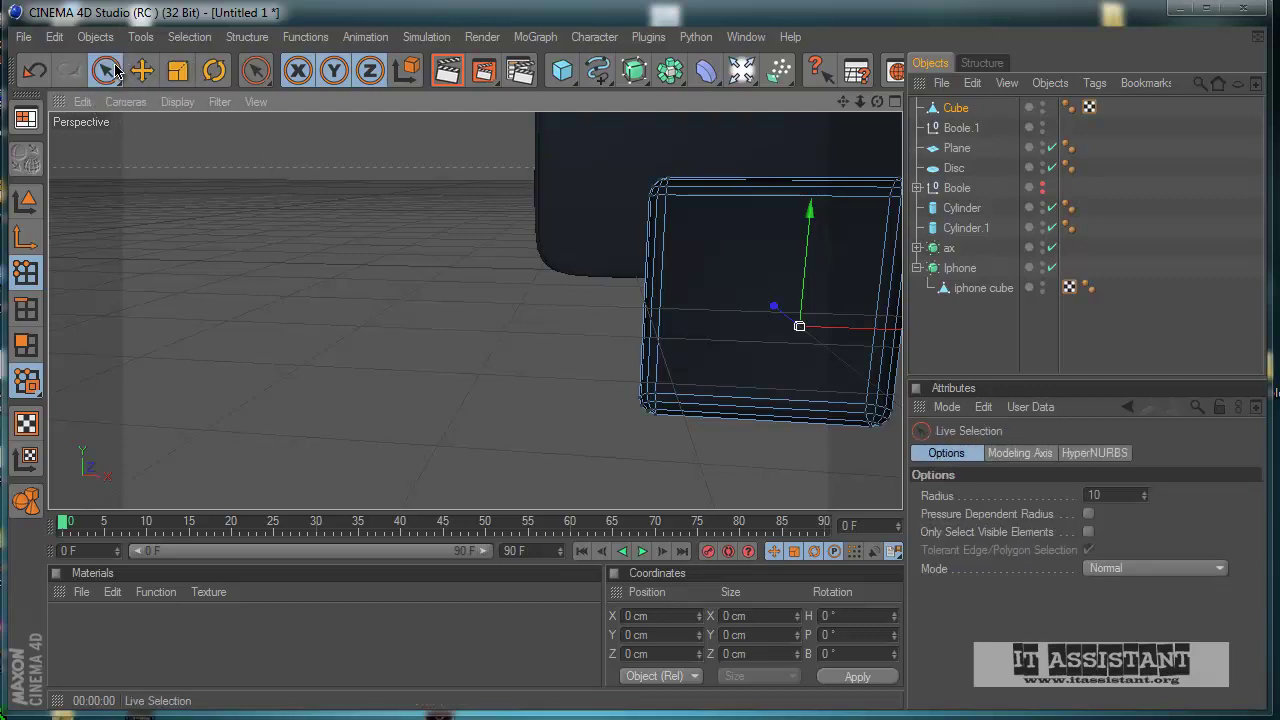
pyautogui.click(26, 345)
pyautogui.click(765, 318)
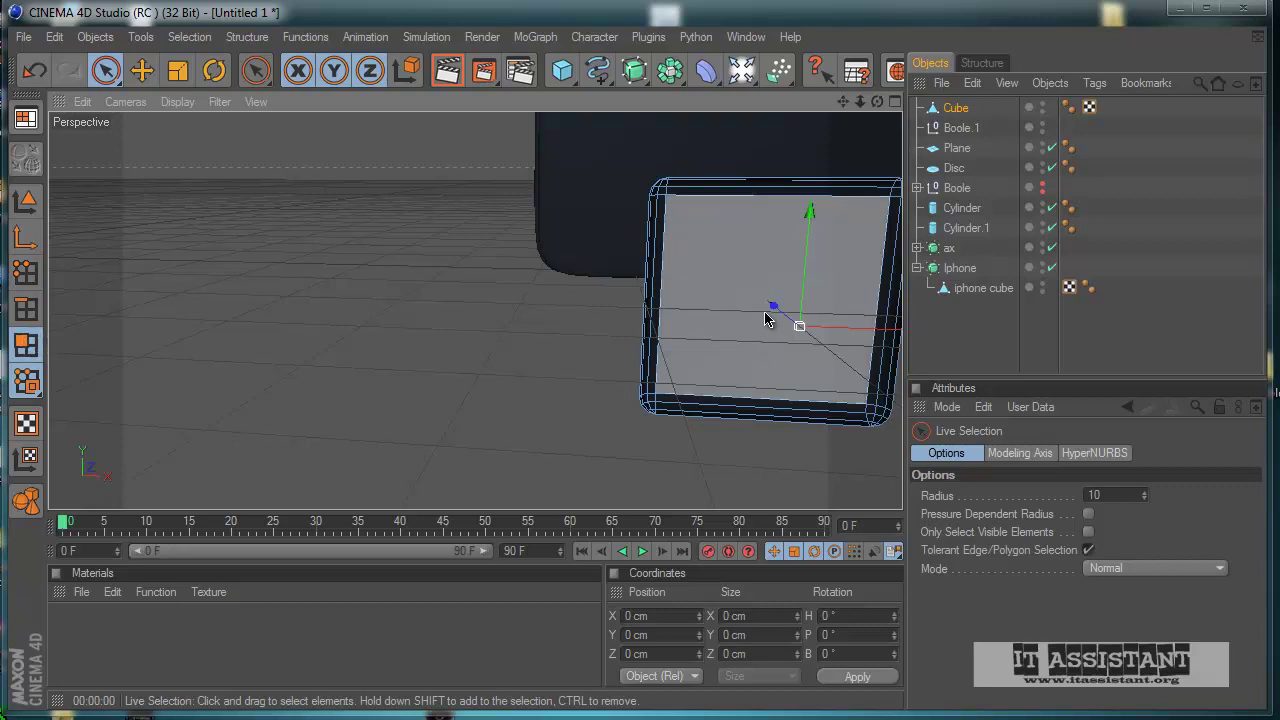
pyautogui.click(765, 313)
pyautogui.press('Delete')
pyautogui.keyDown('alt'); pyautogui.moveTo(757, 360); pyautogui.dragTo(604, 438); pyautogui.keyUp('alt')
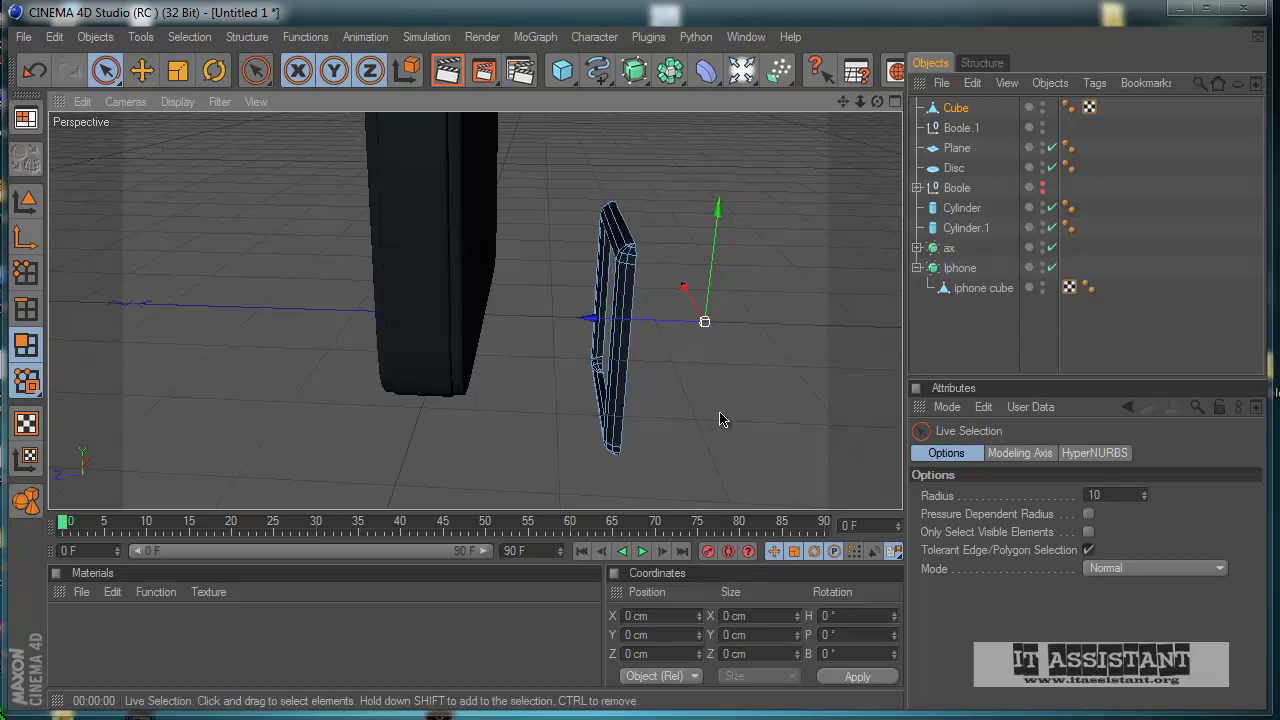
pyautogui.keyDown('alt'); pyautogui.moveTo(723, 420); pyautogui.dragTo(603, 443); pyautogui.keyUp('alt')
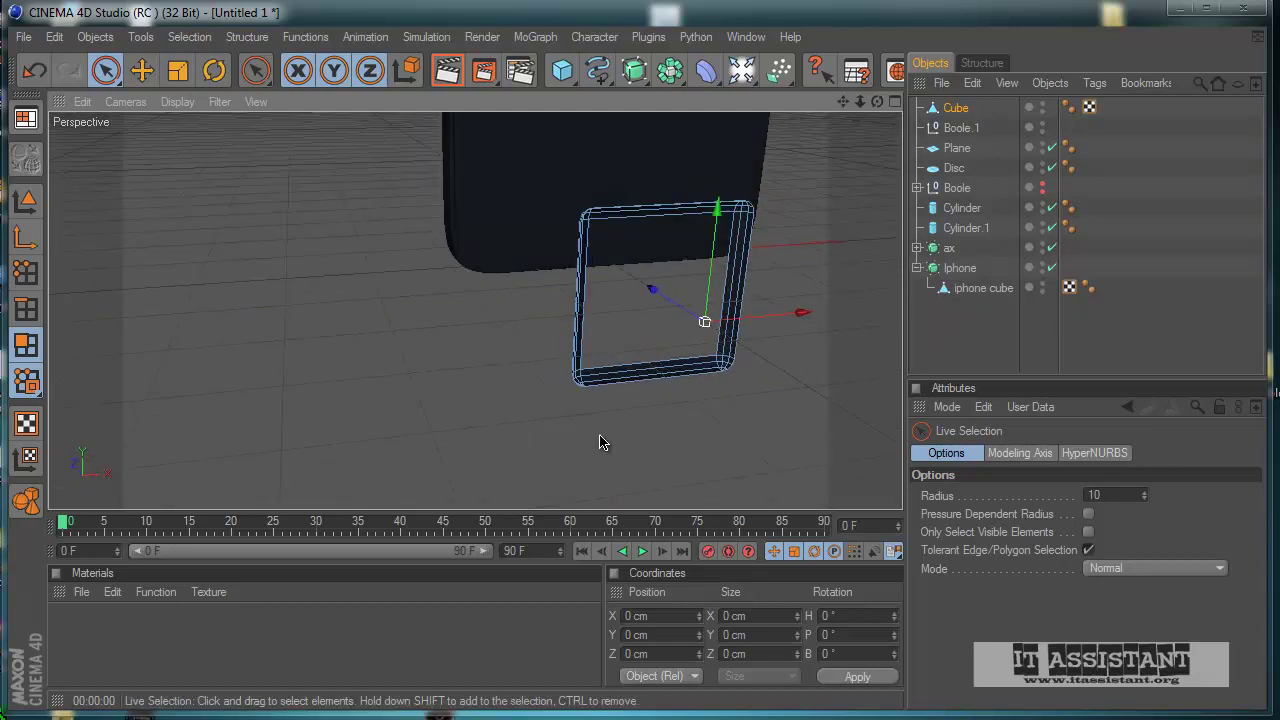
# - In the front view, scale the whole frame down to about 34.1 cm wide and 28.2 cm high
pyautogui.click(31, 203)
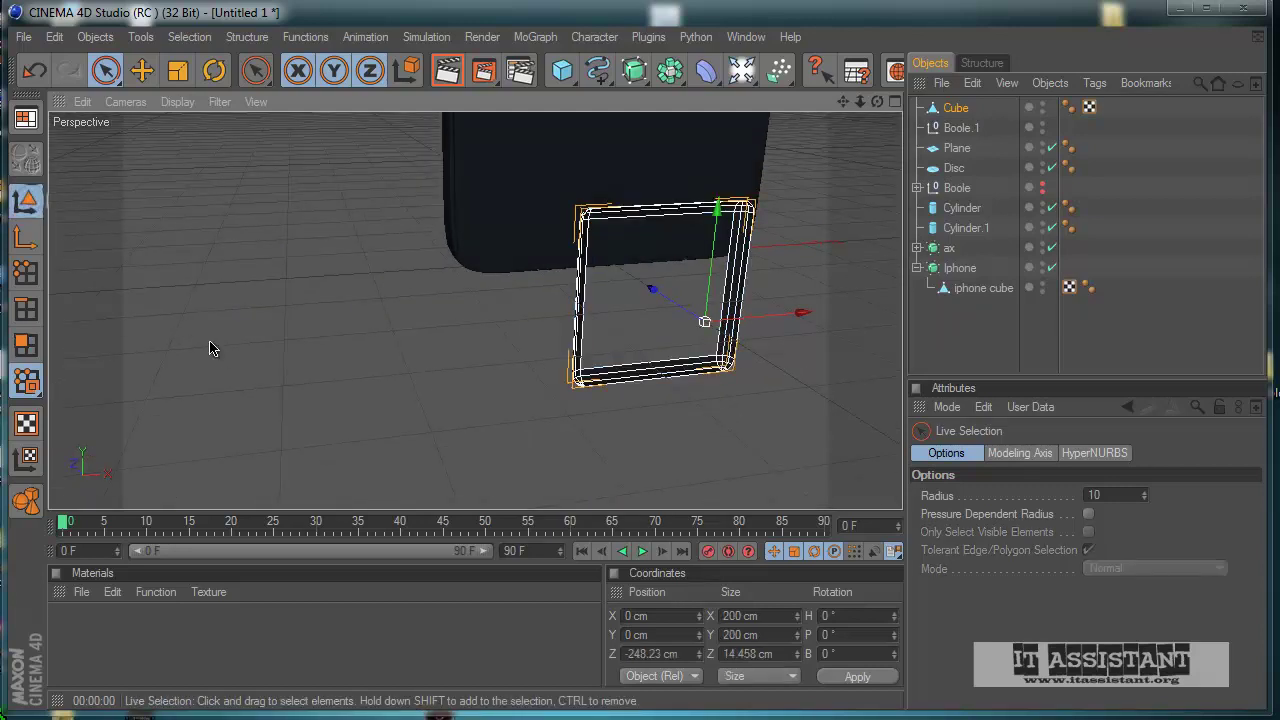
pyautogui.middleClick(403, 392)
pyautogui.middleClick(538, 447)
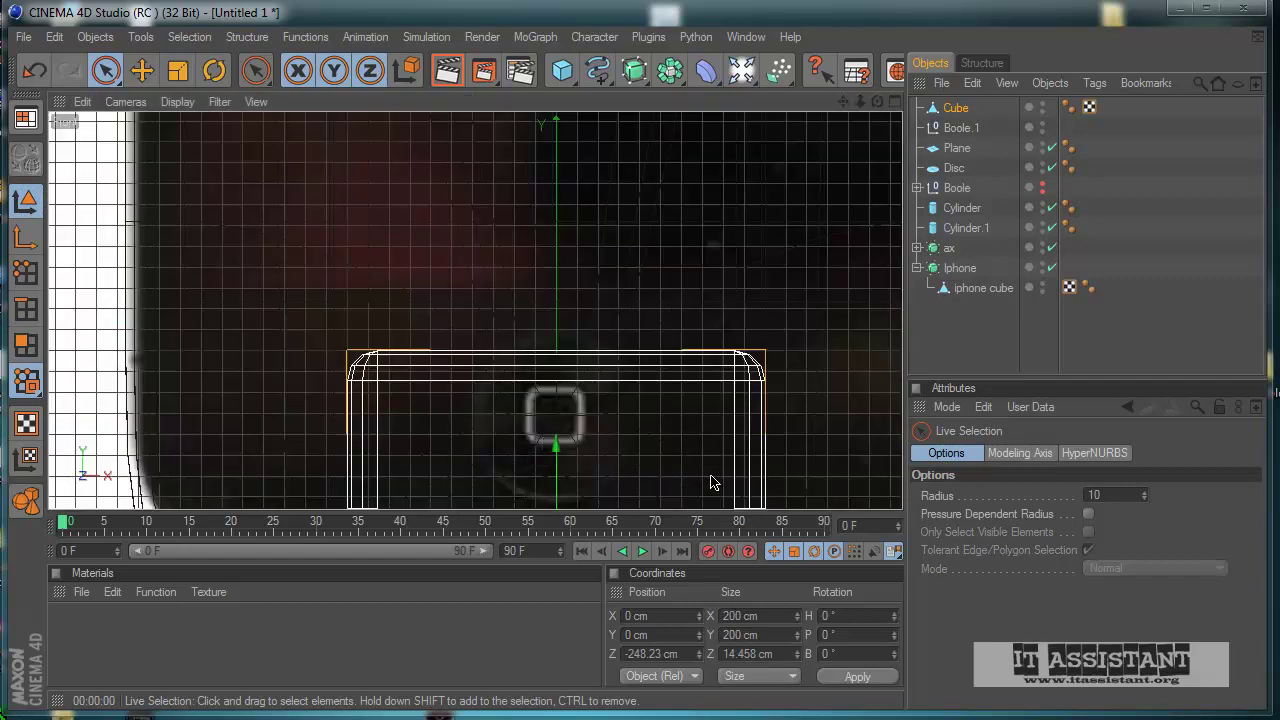
pyautogui.keyDown('alt'); pyautogui.moveTo(819, 506); pyautogui.dragTo(808, 310, button='middle'); pyautogui.keyUp('alt')
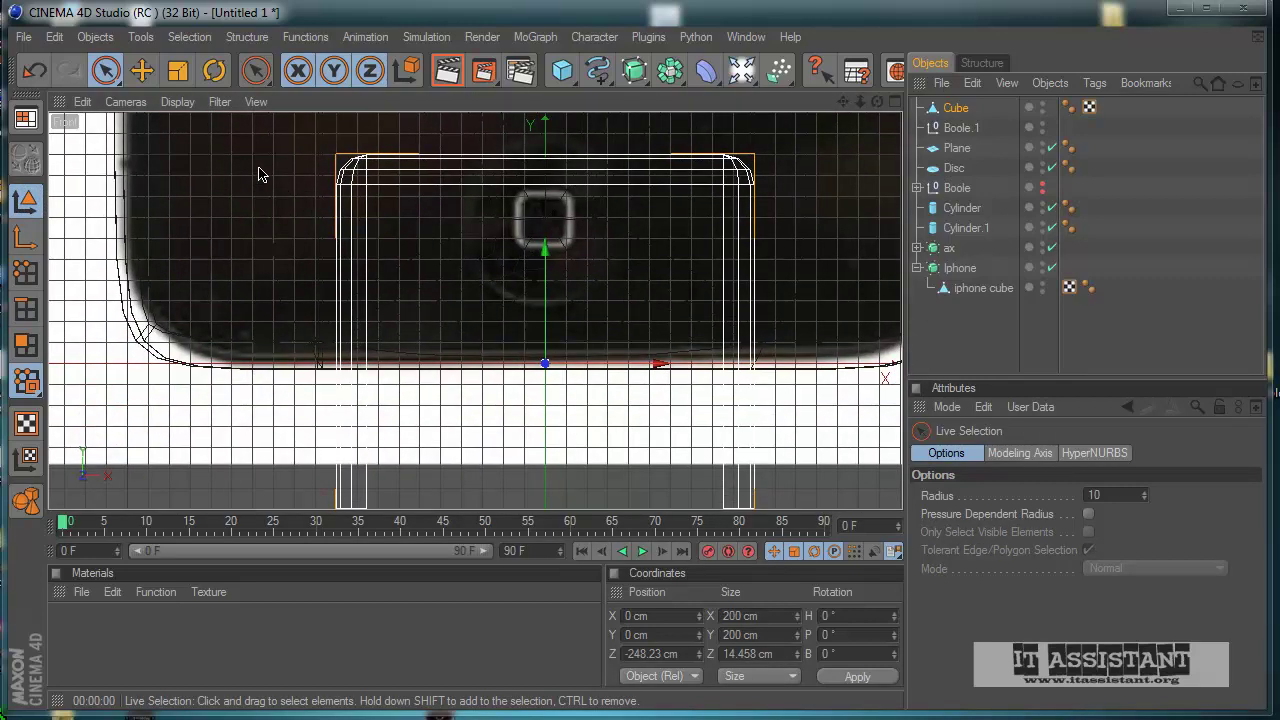
pyautogui.click(183, 80)
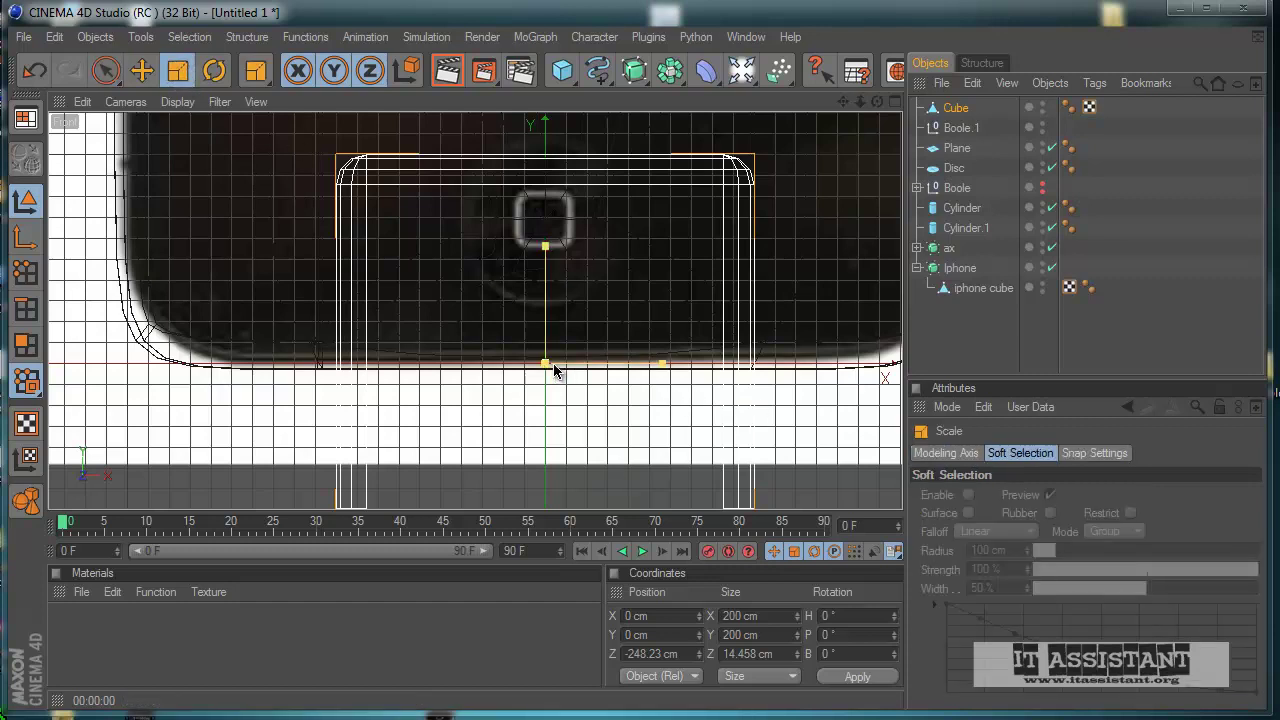
pyautogui.moveTo(621, 370); pyautogui.dragTo(584, 437)
pyautogui.moveTo(548, 261); pyautogui.dragTo(601, 435)
# - Move the frame up over the home button's square symbol, to about 68.6 cm on the Y axis
pyautogui.click(142, 72)
pyautogui.scroll(3, 343, 274)
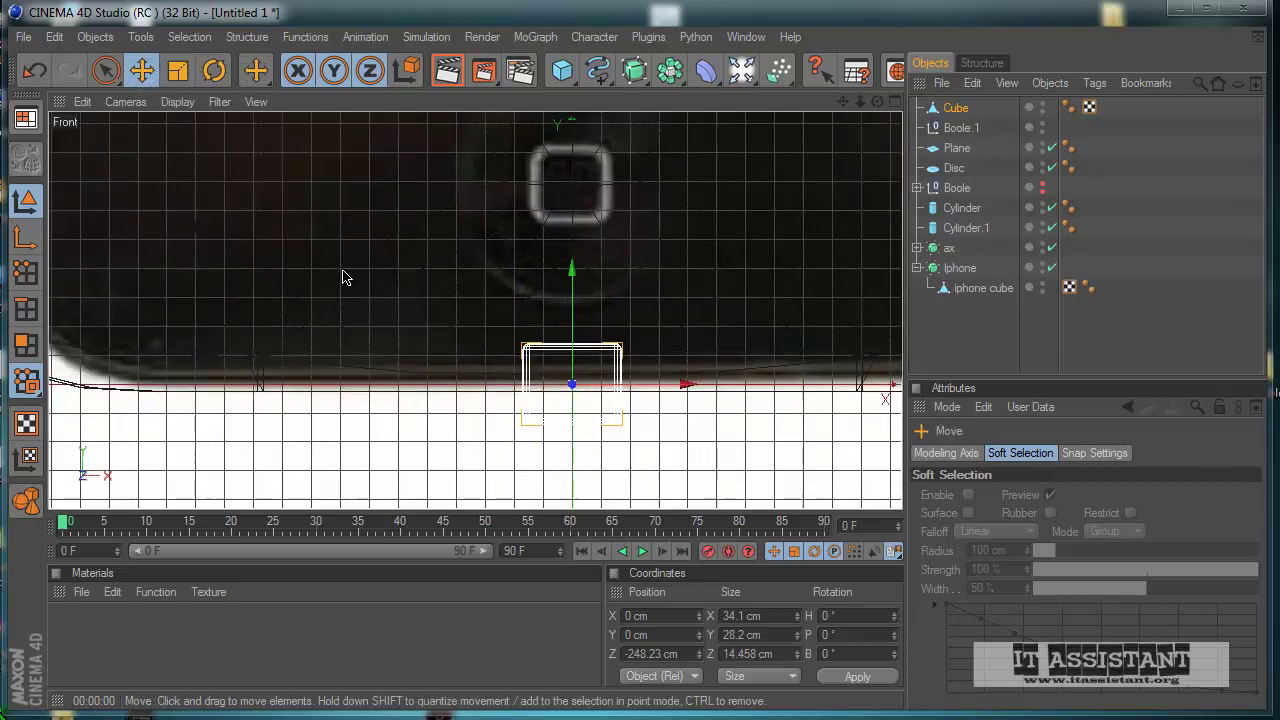
pyautogui.keyDown('alt'); pyautogui.moveTo(380, 232); pyautogui.dragTo(285, 293, button='middle'); pyautogui.keyUp('alt')
pyautogui.moveTo(481, 358); pyautogui.dragTo(600, 436)
pyautogui.scroll(6, 494, 403)
pyautogui.keyDown('alt'); pyautogui.moveTo(636, 276); pyautogui.dragTo(600, 437, button='middle'); pyautogui.keyUp('alt')
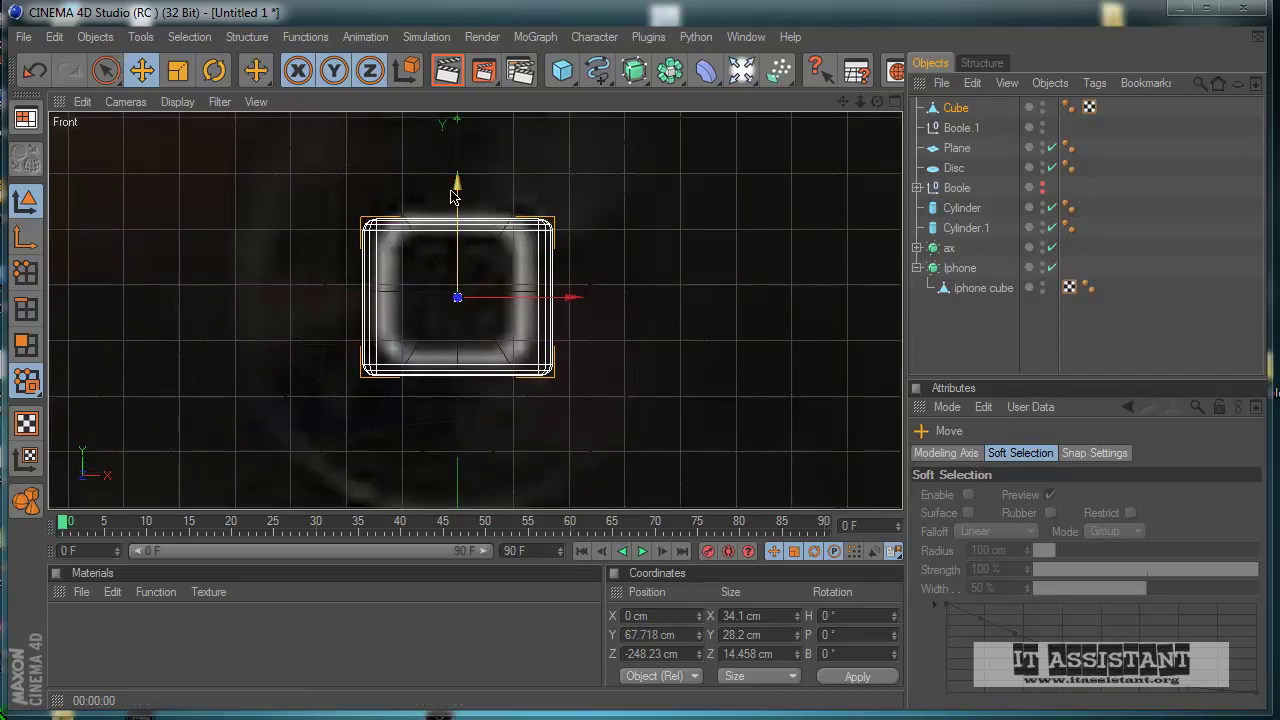
pyautogui.moveTo(457, 190); pyautogui.dragTo(601, 437)
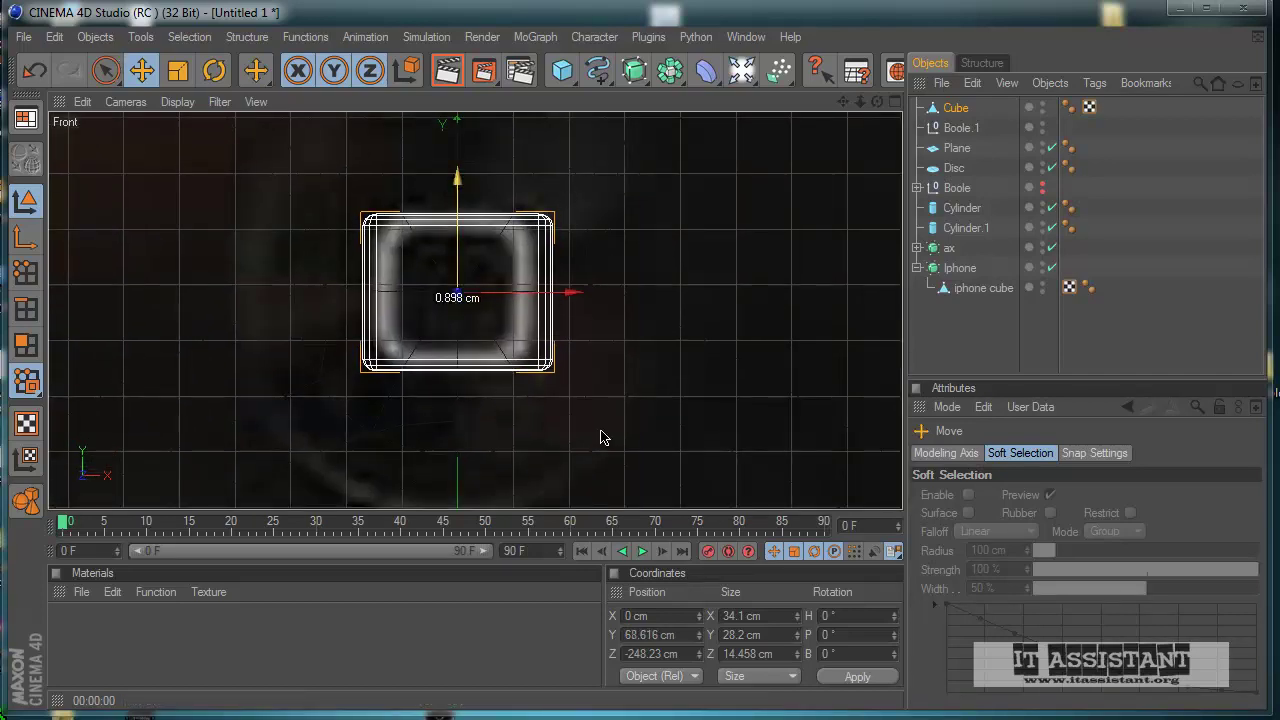
# - Try narrowing the frame to about 27.3 cm wide to match the button symbol, and undo the scaling
pyautogui.click(177, 72)
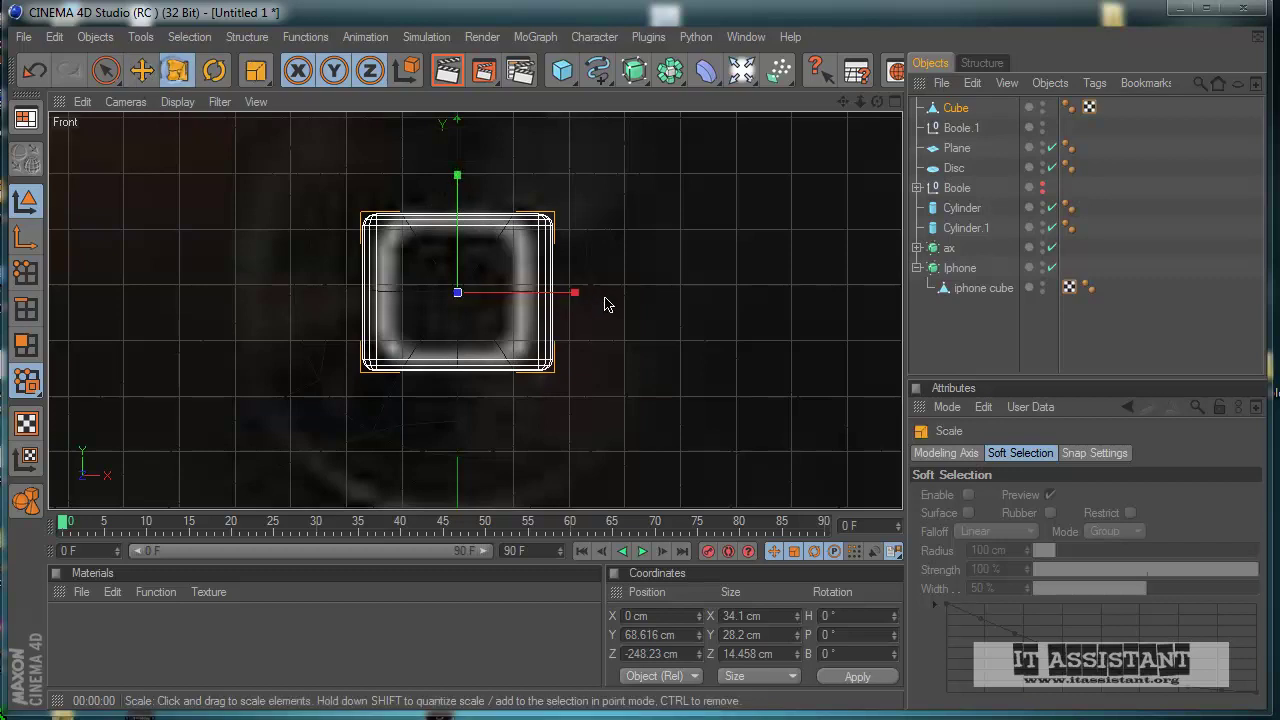
pyautogui.moveTo(574, 293); pyautogui.dragTo(601, 437)
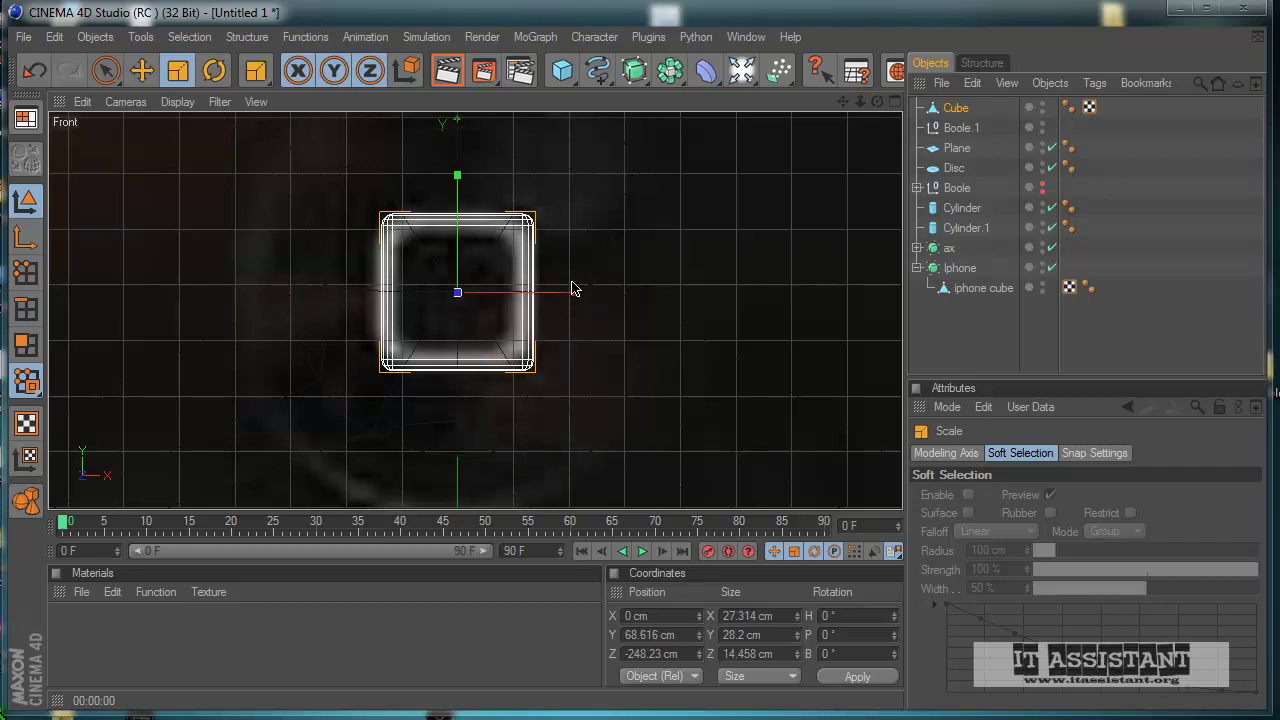
pyautogui.scroll(2, 574, 289)
pyautogui.scroll(3, 609, 277)
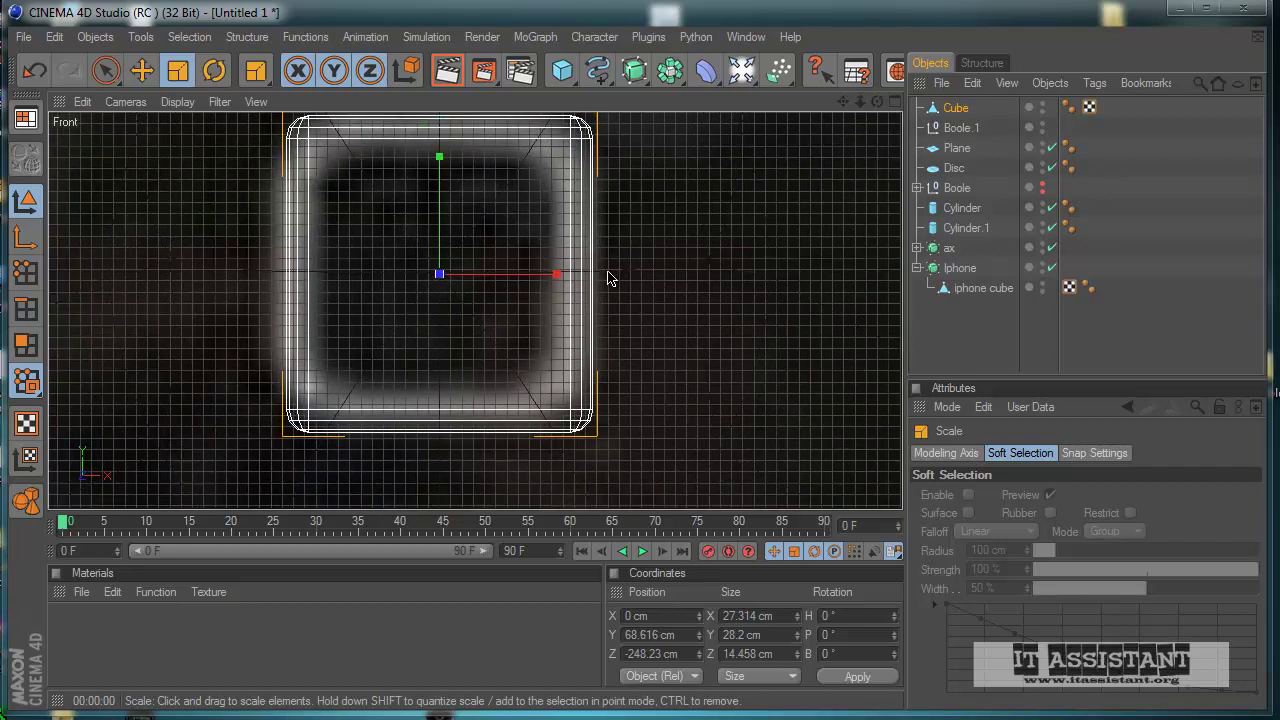
pyautogui.keyDown('alt'); pyautogui.moveTo(635, 255); pyautogui.dragTo(607, 318, button='middle'); pyautogui.keyUp('alt')
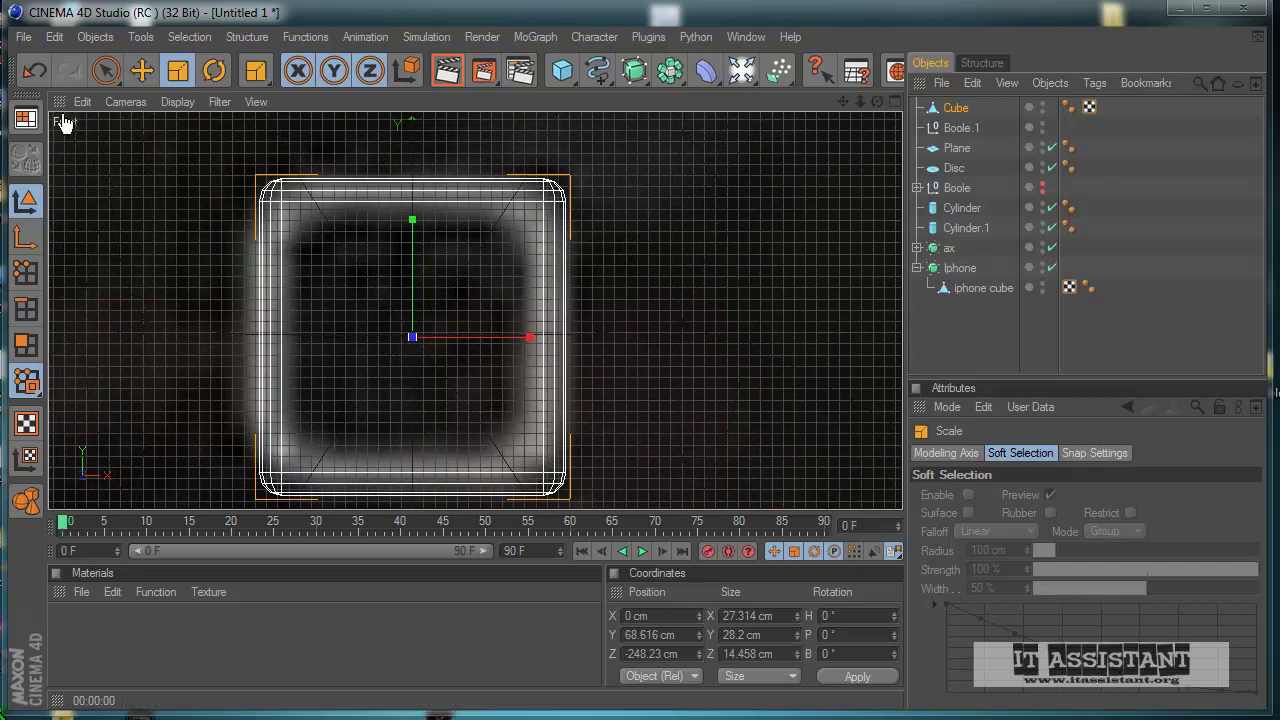
pyautogui.moveTo(104, 72); pyautogui.dragTo(172, 88)
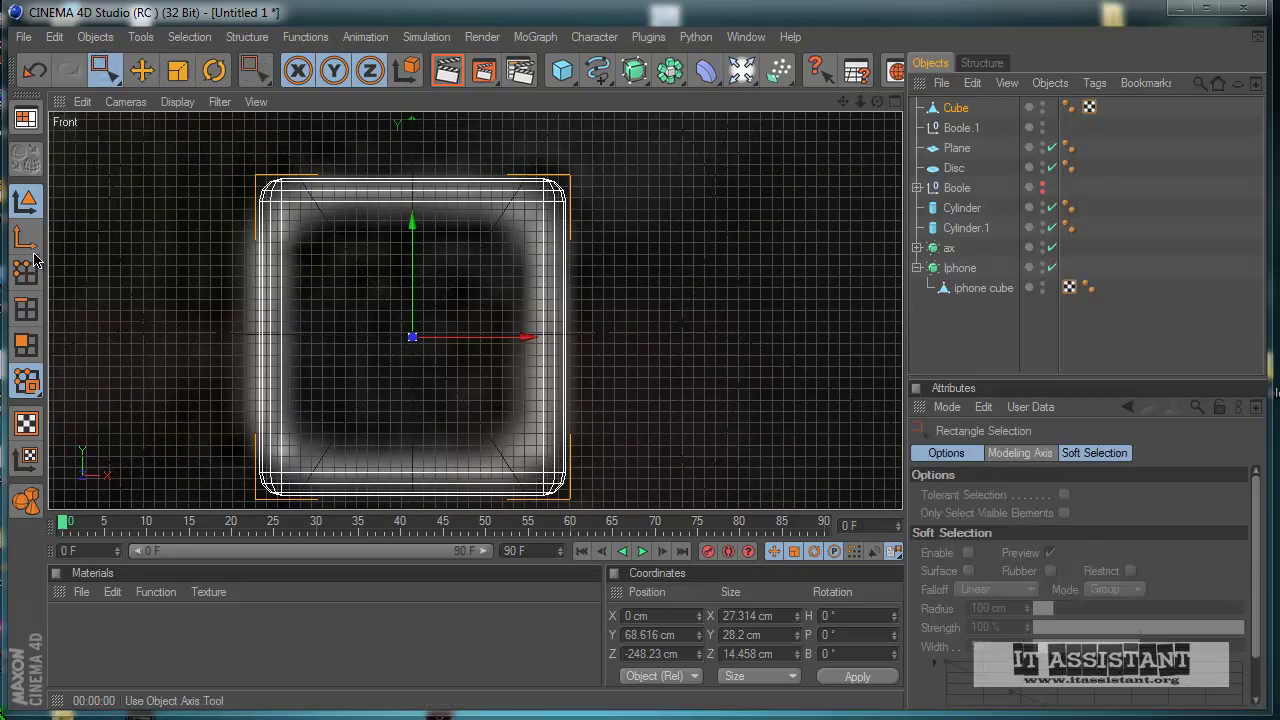
pyautogui.click(26, 274)
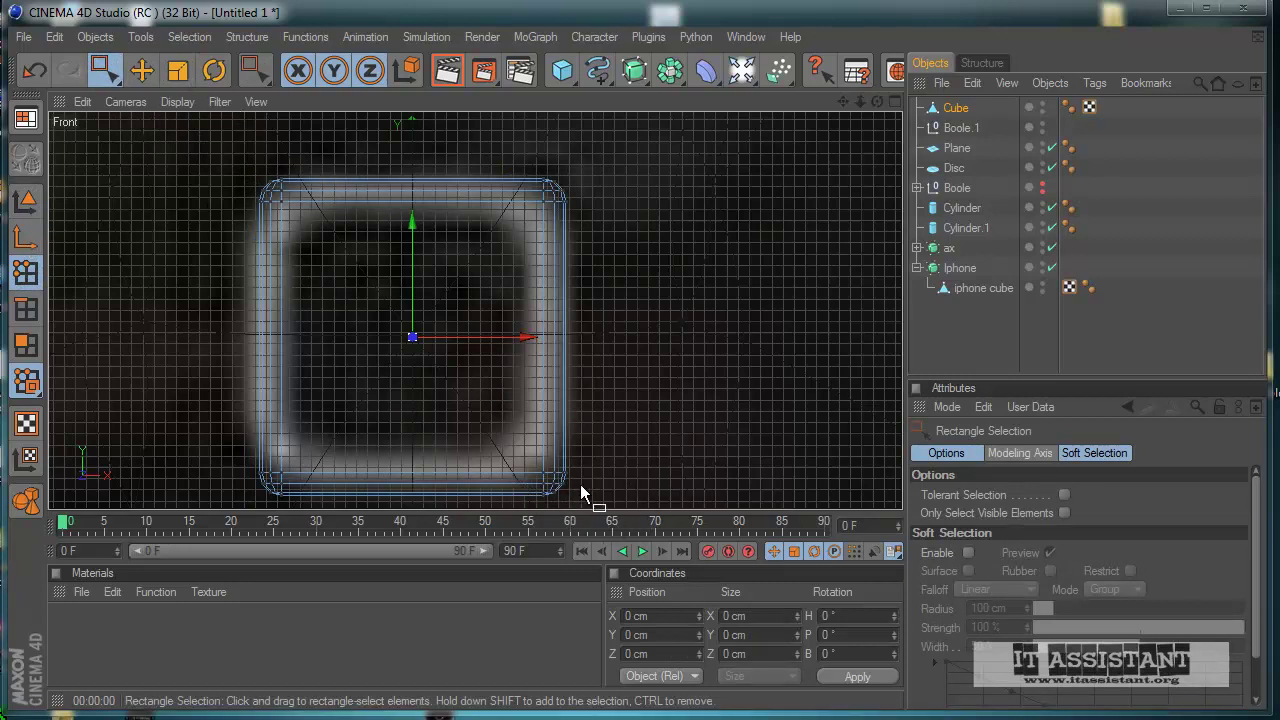
pyautogui.click(40, 71)
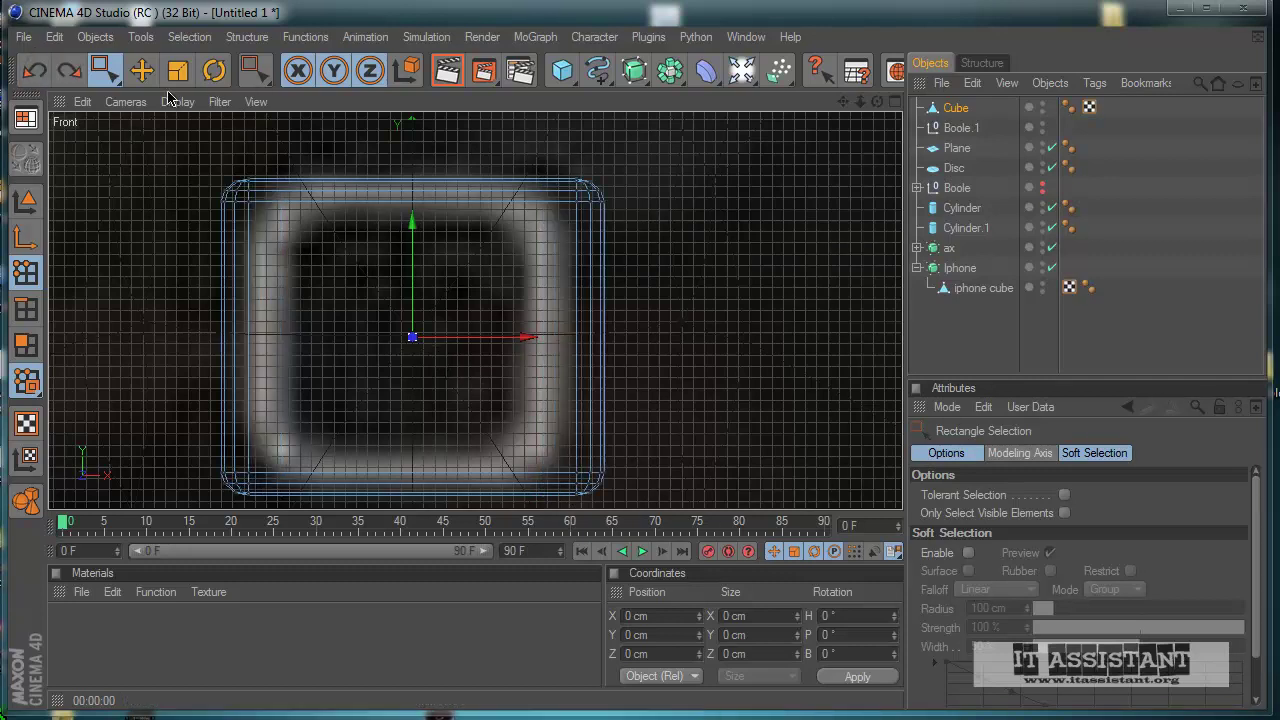
# - Scale the frame to about 27.7 cm wide and 27 cm high, and raise it to about 69.3 cm on Y to match the symbol
pyautogui.click(213, 71)
pyautogui.click(178, 71)
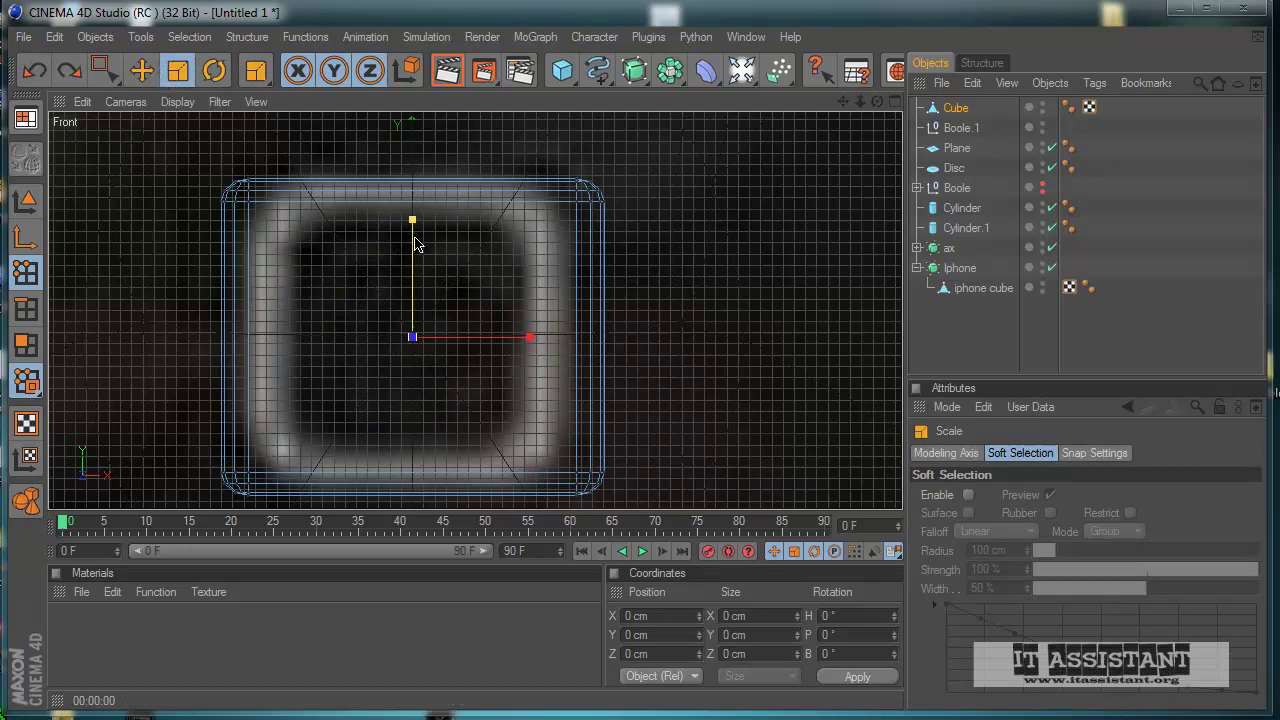
pyautogui.moveTo(522, 345); pyautogui.dragTo(601, 437)
pyautogui.click(26, 200)
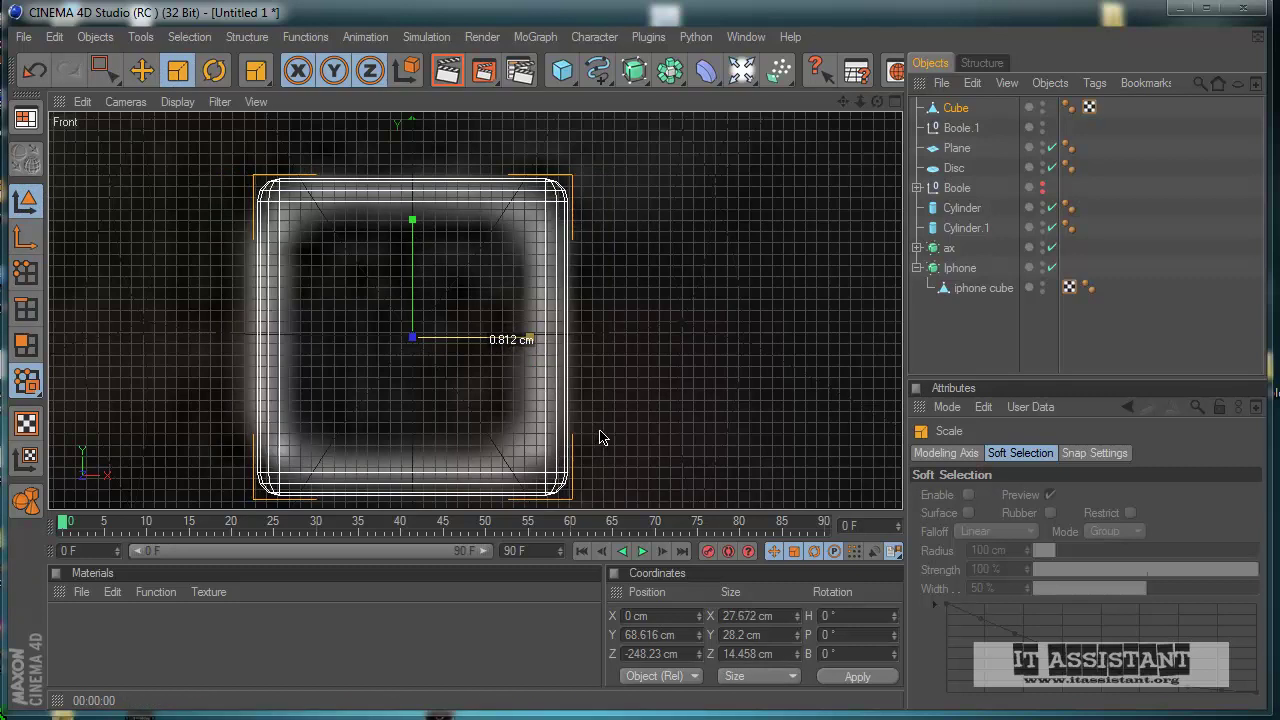
pyautogui.moveTo(414, 278); pyautogui.dragTo(600, 431)
pyautogui.click(141, 70)
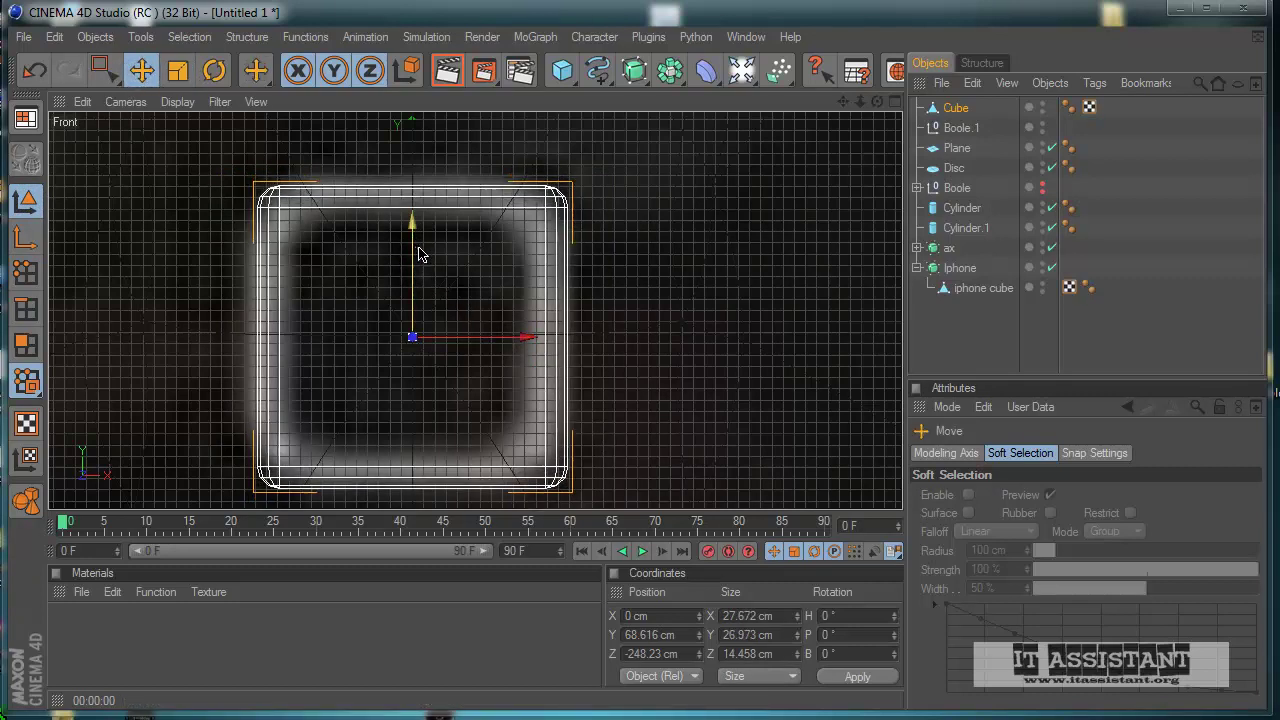
pyautogui.moveTo(419, 254); pyautogui.dragTo(600, 434)
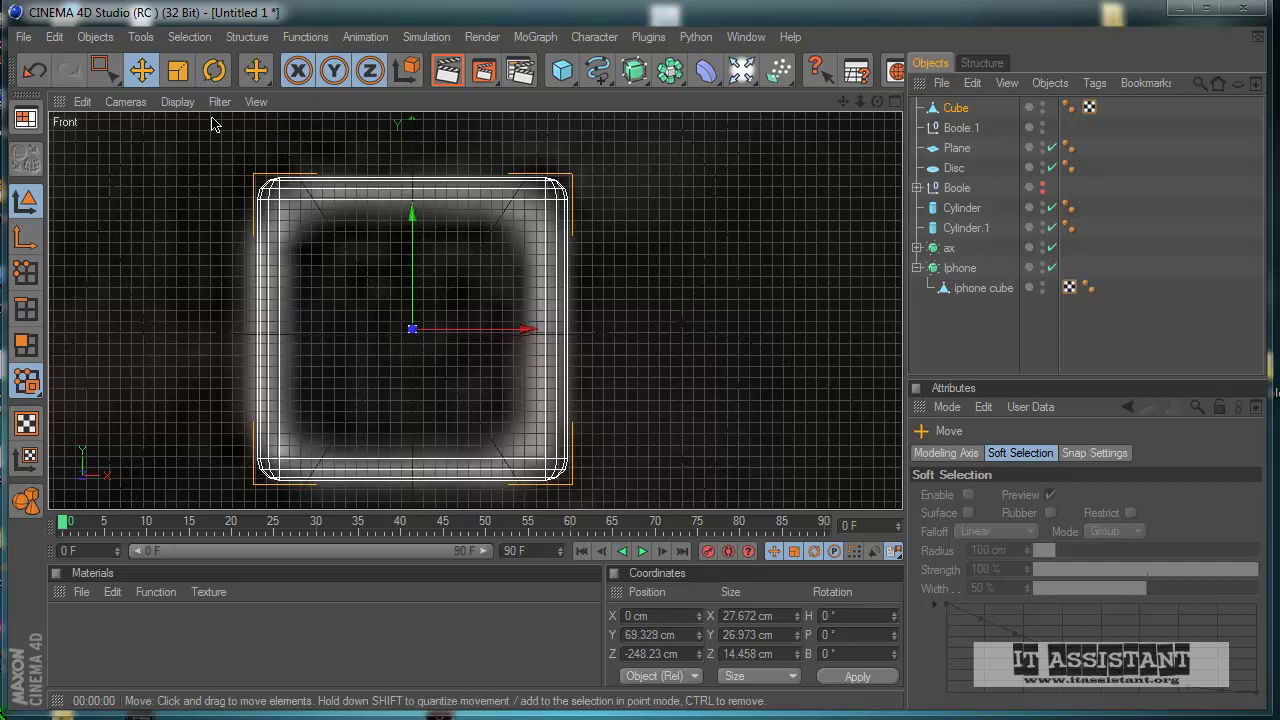
# - Try adjusting the frame's corner points along one vertical side in the front view, and undo the last change
pyautogui.moveTo(108, 75); pyautogui.dragTo(121, 135)
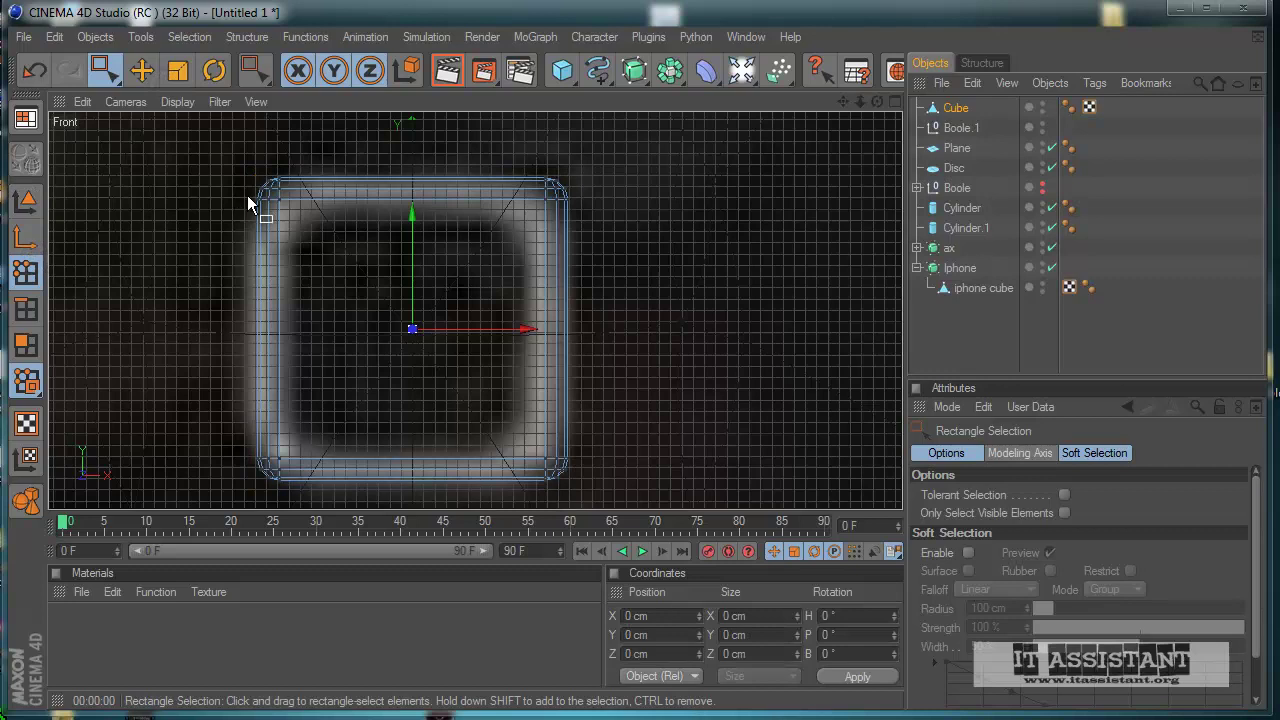
pyautogui.moveTo(251, 199); pyautogui.dragTo(289, 220)
pyautogui.moveTo(298, 306); pyautogui.dragTo(322, 466)
pyautogui.moveTo(329, 340); pyautogui.dragTo(601, 437)
pyautogui.click(35, 73)
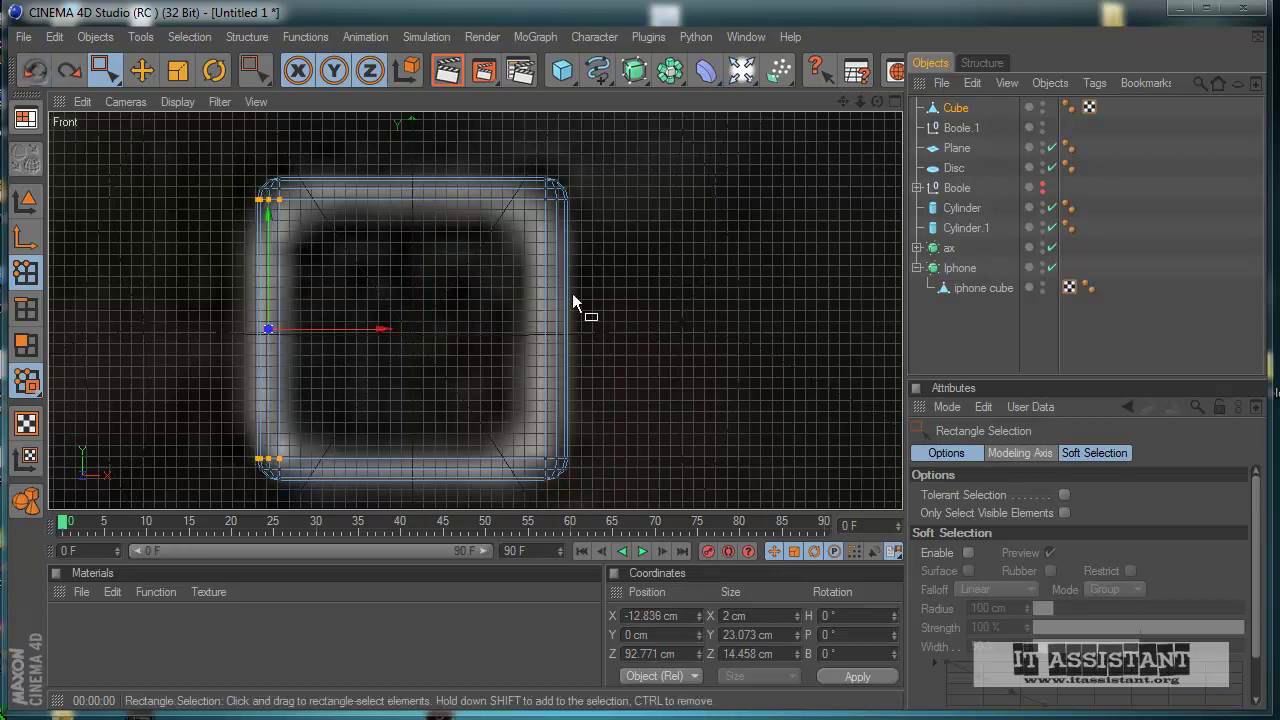
# - Examine the frame's position in front of the phone in the perspective view
pyautogui.middleClick(662, 293)
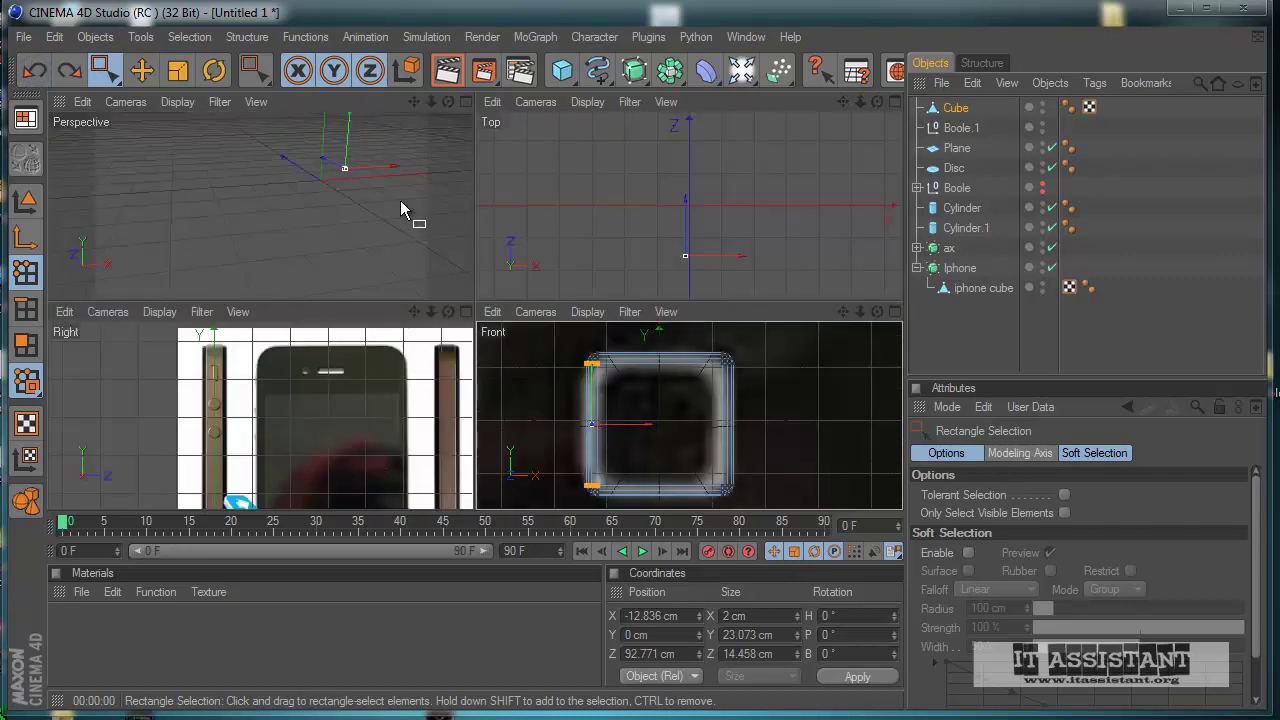
pyautogui.middleClick(400, 208)
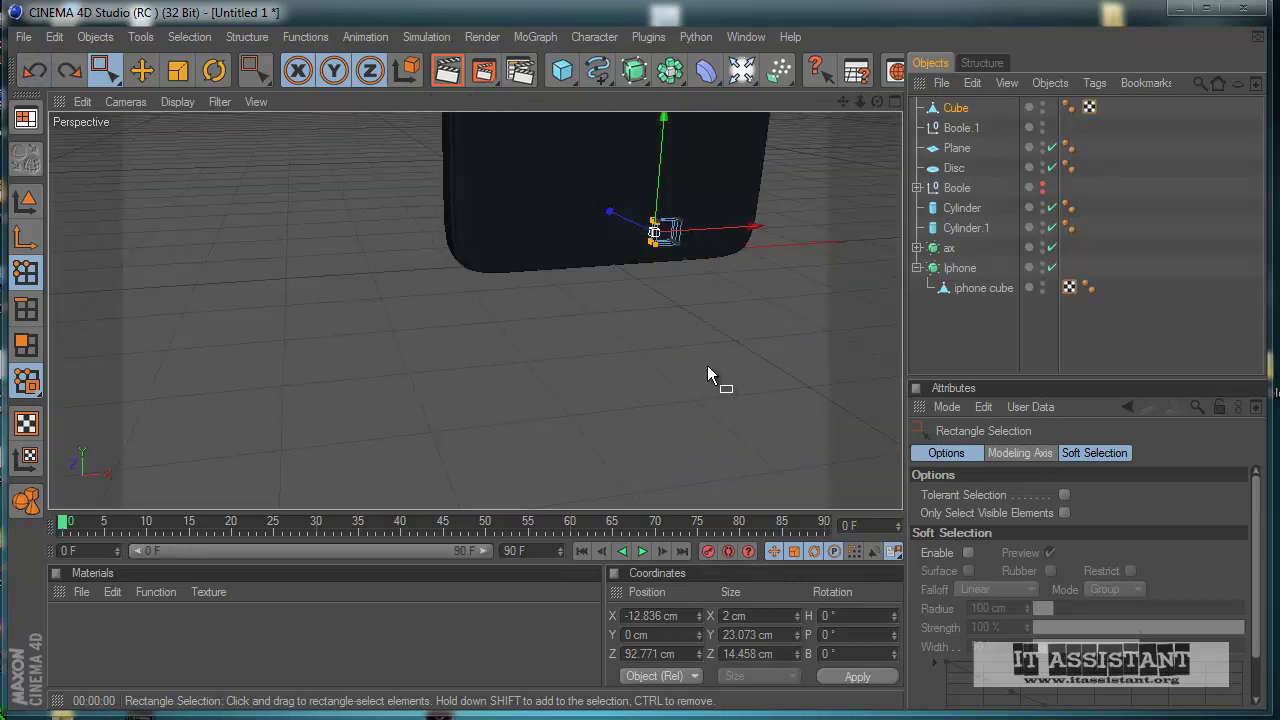
pyautogui.keyDown('alt'); pyautogui.moveTo(714, 376); pyautogui.dragTo(610, 430); pyautogui.keyUp('alt')
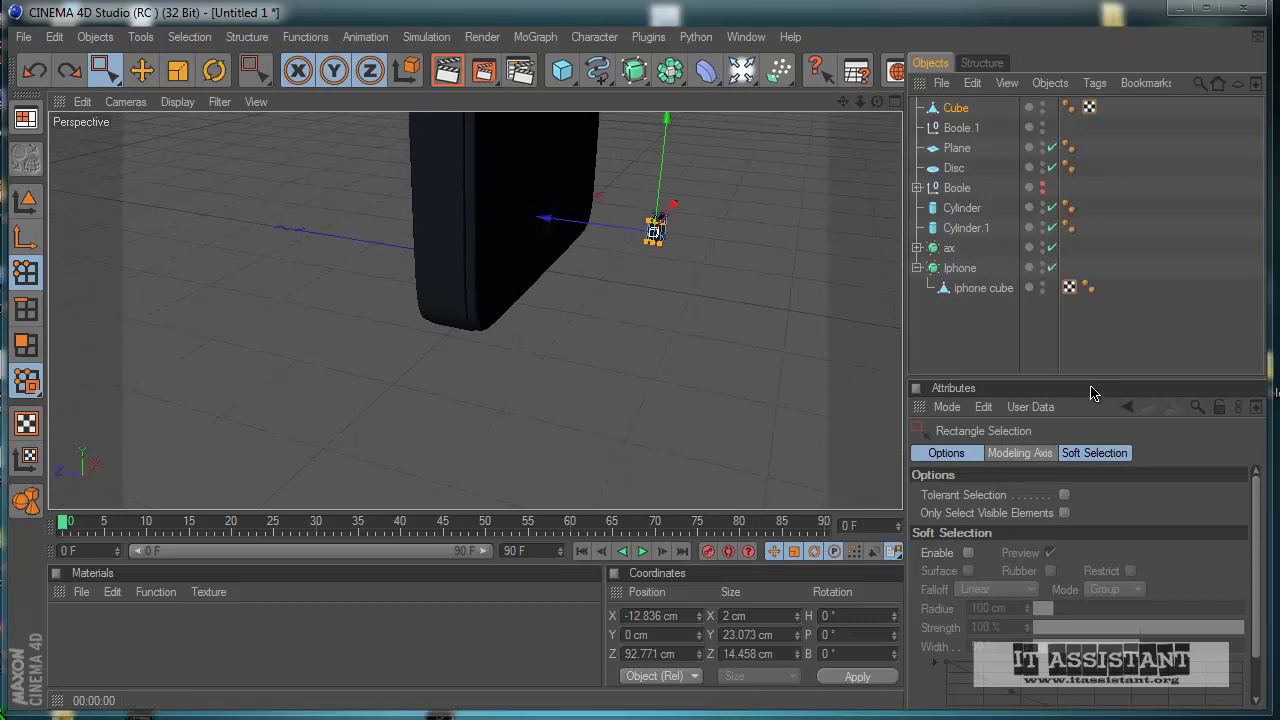
# - Move the whole frame along Z to about -133.7 cm, up to the phone's front face
pyautogui.click(963, 329)
pyautogui.scroll(5, 639, 262)
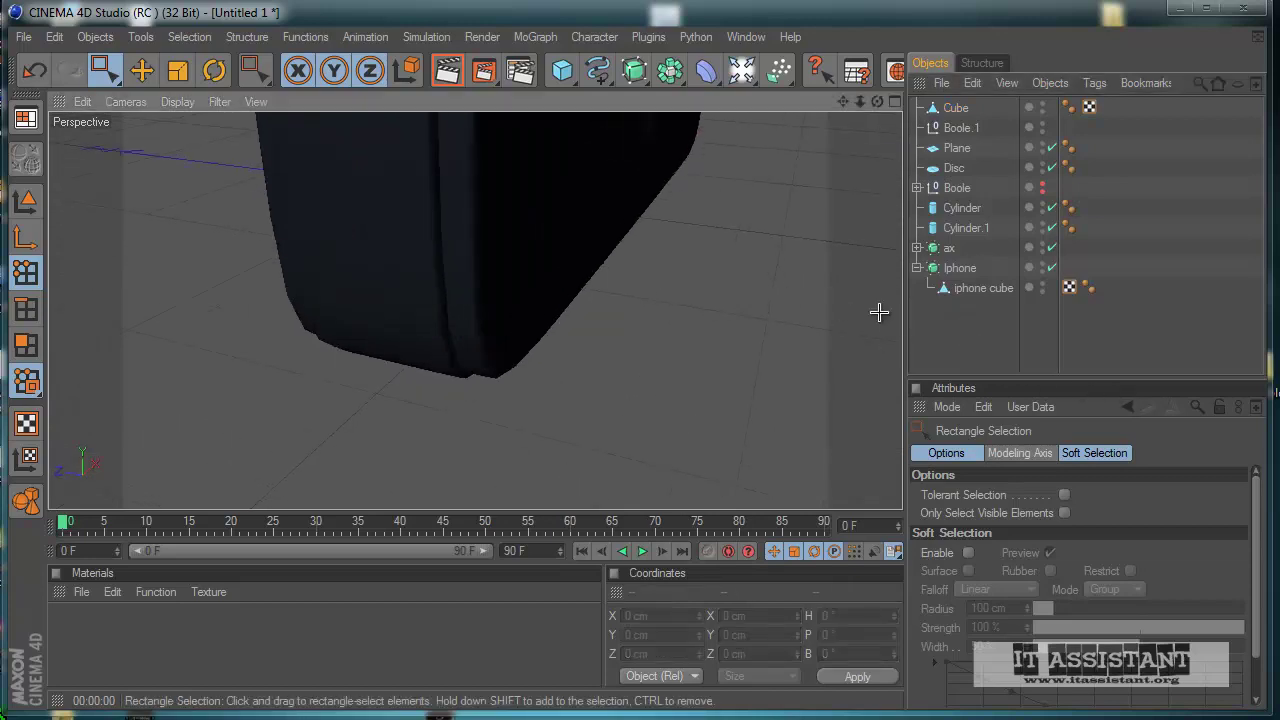
pyautogui.moveTo(879, 312); pyautogui.dragTo(601, 364)
pyautogui.keyDown('alt'); pyautogui.moveTo(814, 262); pyautogui.dragTo(584, 441, button='middle'); pyautogui.keyUp('alt')
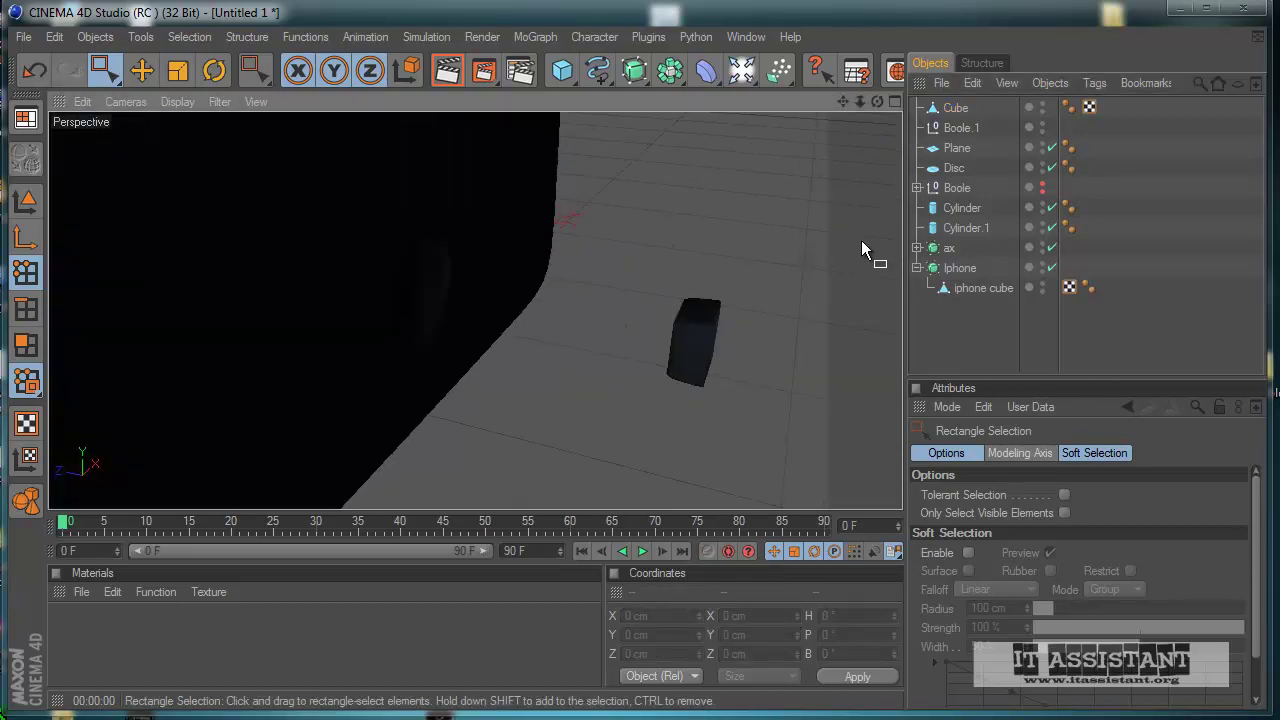
pyautogui.keyDown('alt'); pyautogui.moveTo(764, 286); pyautogui.dragTo(560, 440); pyautogui.keyUp('alt')
pyautogui.click(955, 107)
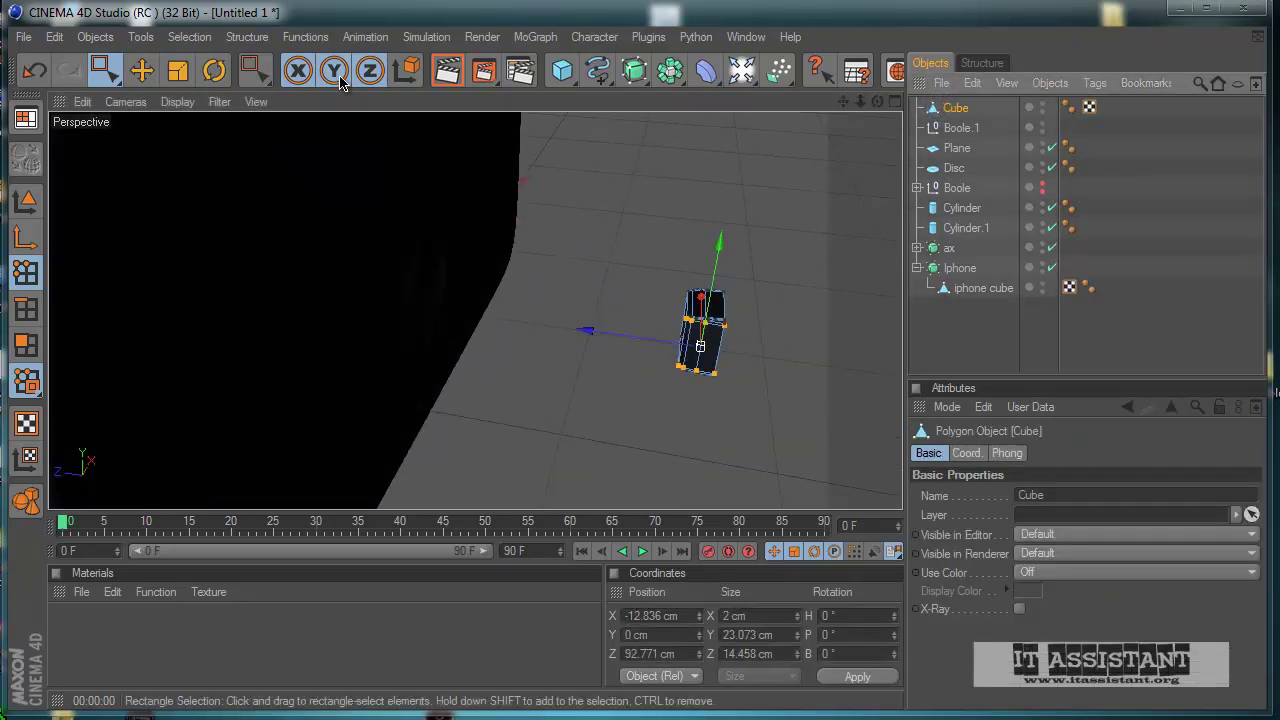
pyautogui.click(26, 200)
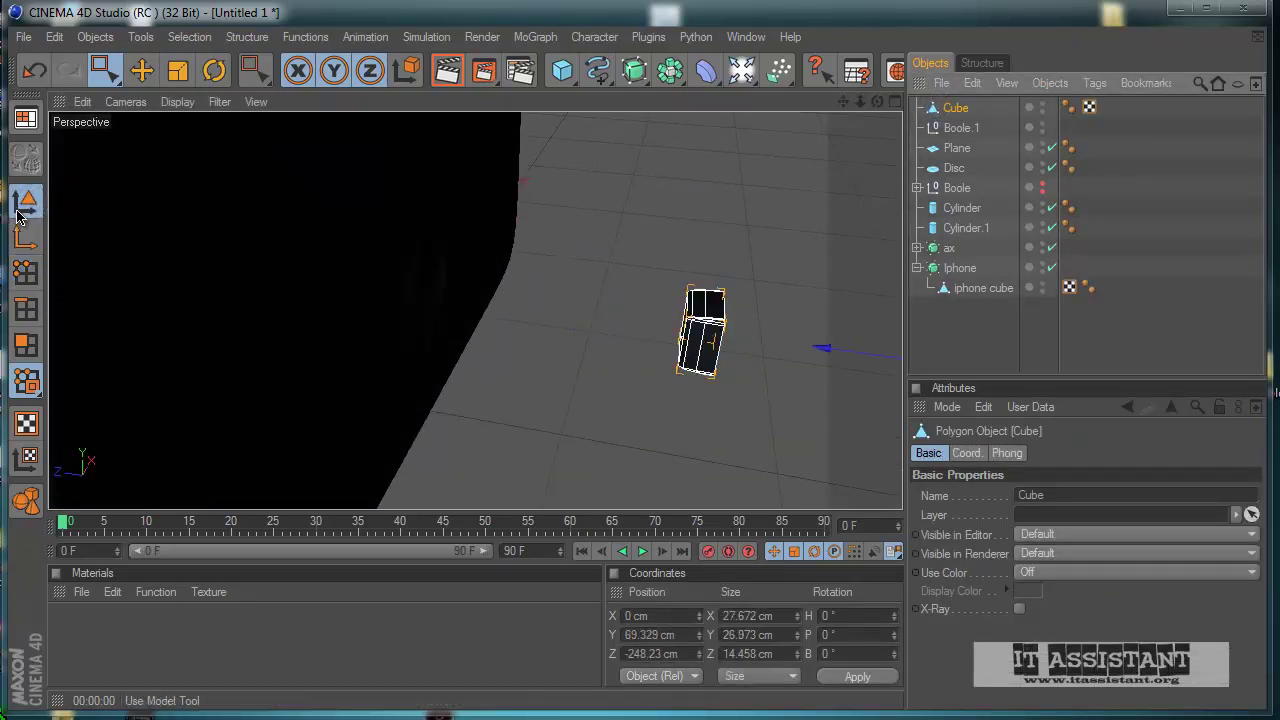
pyautogui.keyDown('alt'); pyautogui.moveTo(617, 387); pyautogui.dragTo(603, 437); pyautogui.keyUp('alt')
pyautogui.moveTo(736, 329); pyautogui.dragTo(601, 435)
# - Push the frame further into the home button recess, to about -126.4 cm on Z
pyautogui.scroll(6, 737, 336)
pyautogui.keyDown('alt'); pyautogui.moveTo(738, 333); pyautogui.dragTo(666, 303); pyautogui.keyUp('alt')
pyautogui.scroll(5, 686, 247)
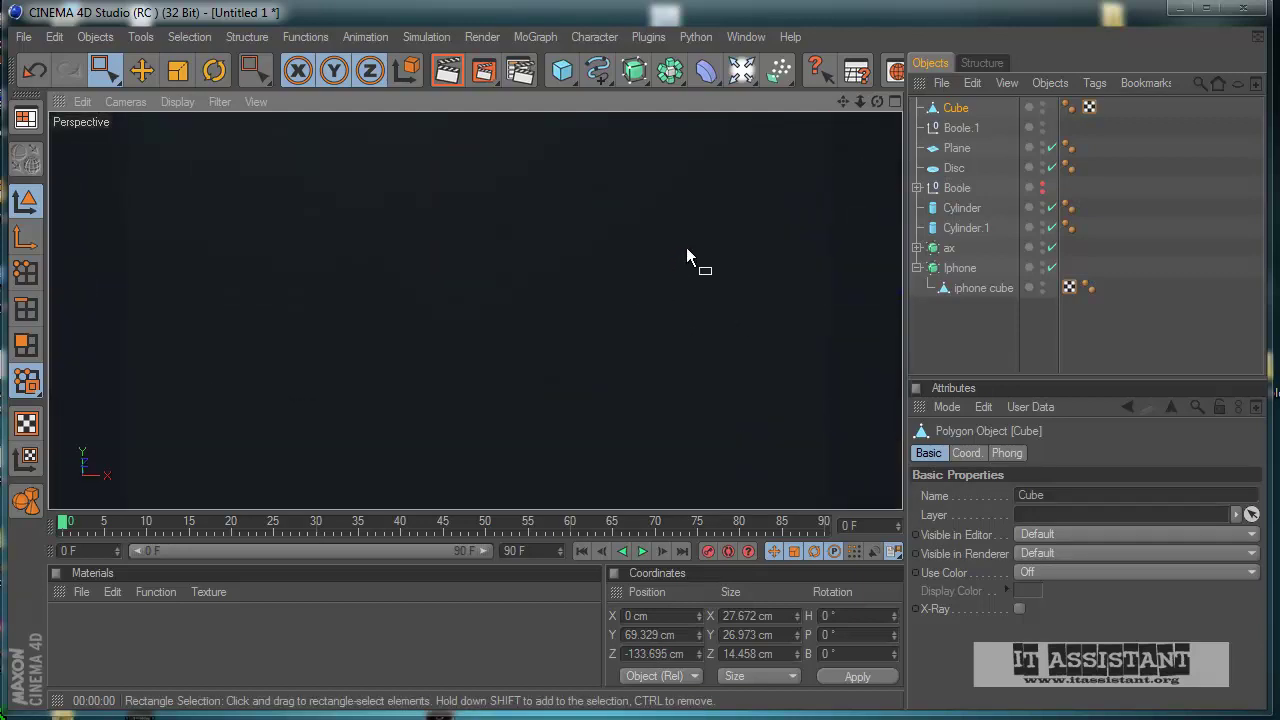
pyautogui.keyDown('alt'); pyautogui.moveTo(576, 441); pyautogui.dragTo(894, 183); pyautogui.keyUp('alt')
pyautogui.moveTo(894, 183)
pyautogui.keyDown('alt'); pyautogui.mouseDown(button='middle')
pyautogui.moveTo(596, 429)
pyautogui.moveTo(902, 197)
pyautogui.mouseUp(button='middle'); pyautogui.keyUp('alt')
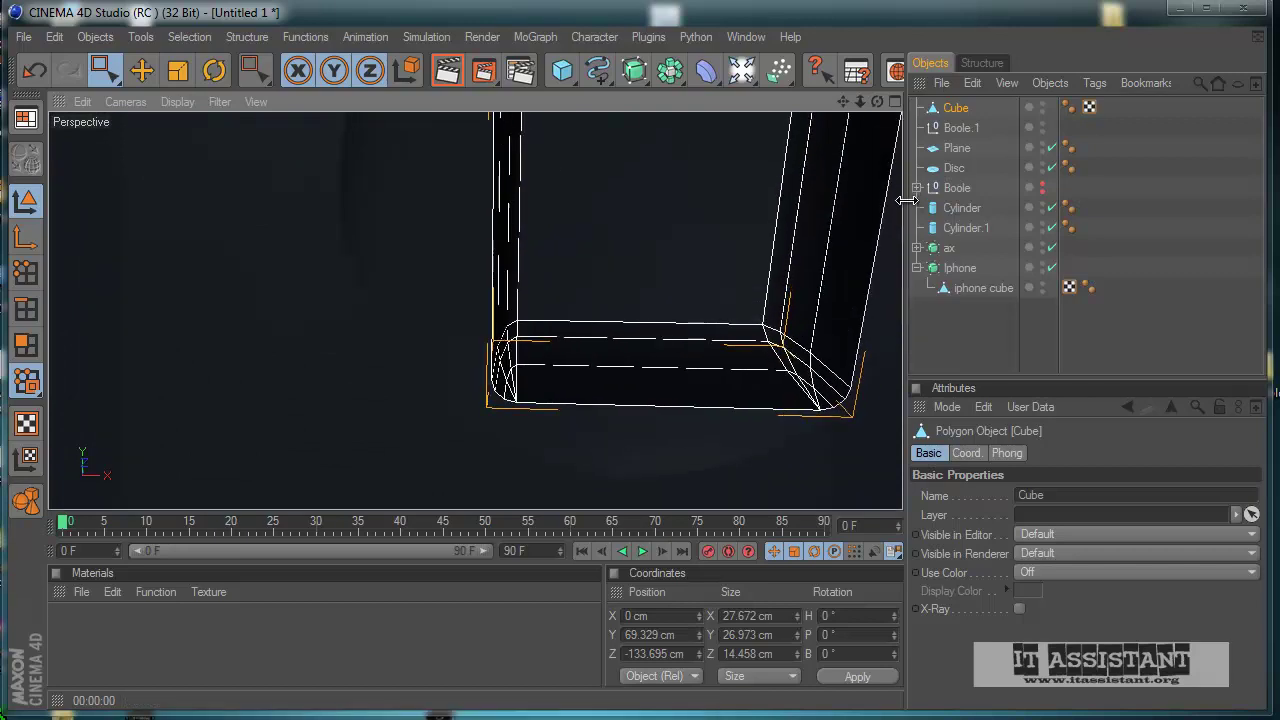
pyautogui.press('o')
pyautogui.keyDown('alt'); pyautogui.moveTo(619, 342); pyautogui.dragTo(766, 371); pyautogui.keyUp('alt')
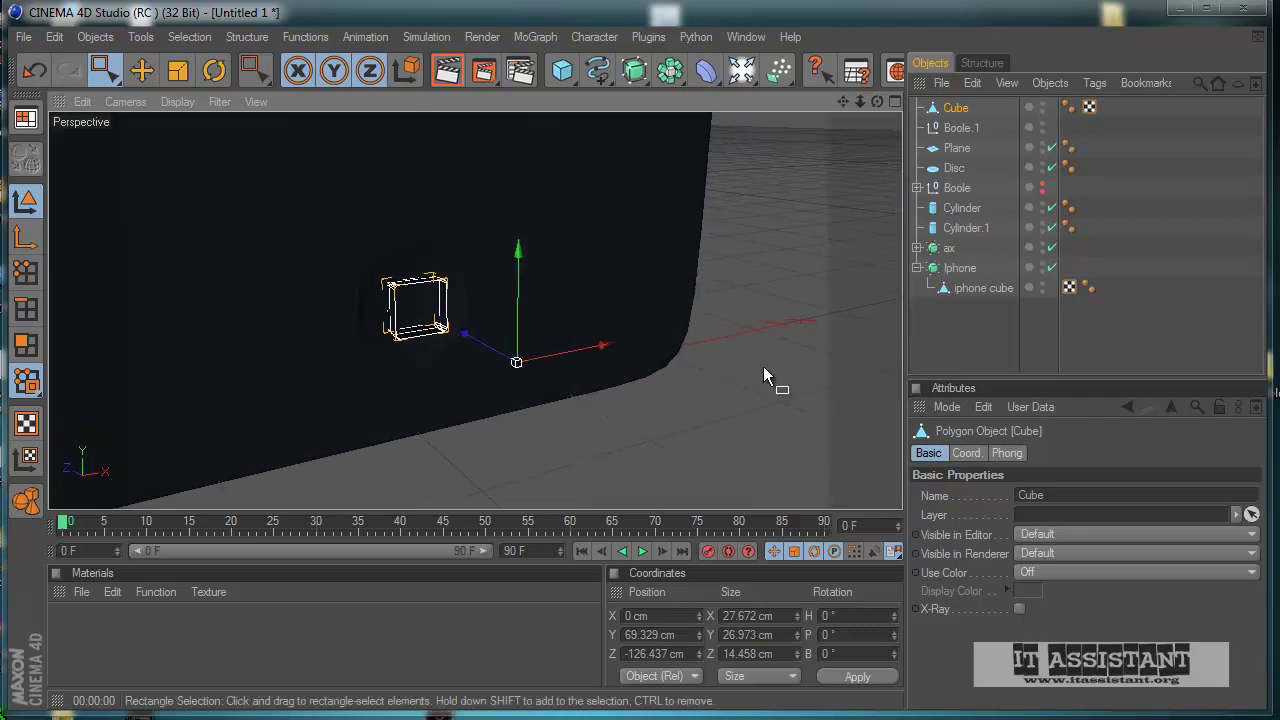
pyautogui.click(922, 340)
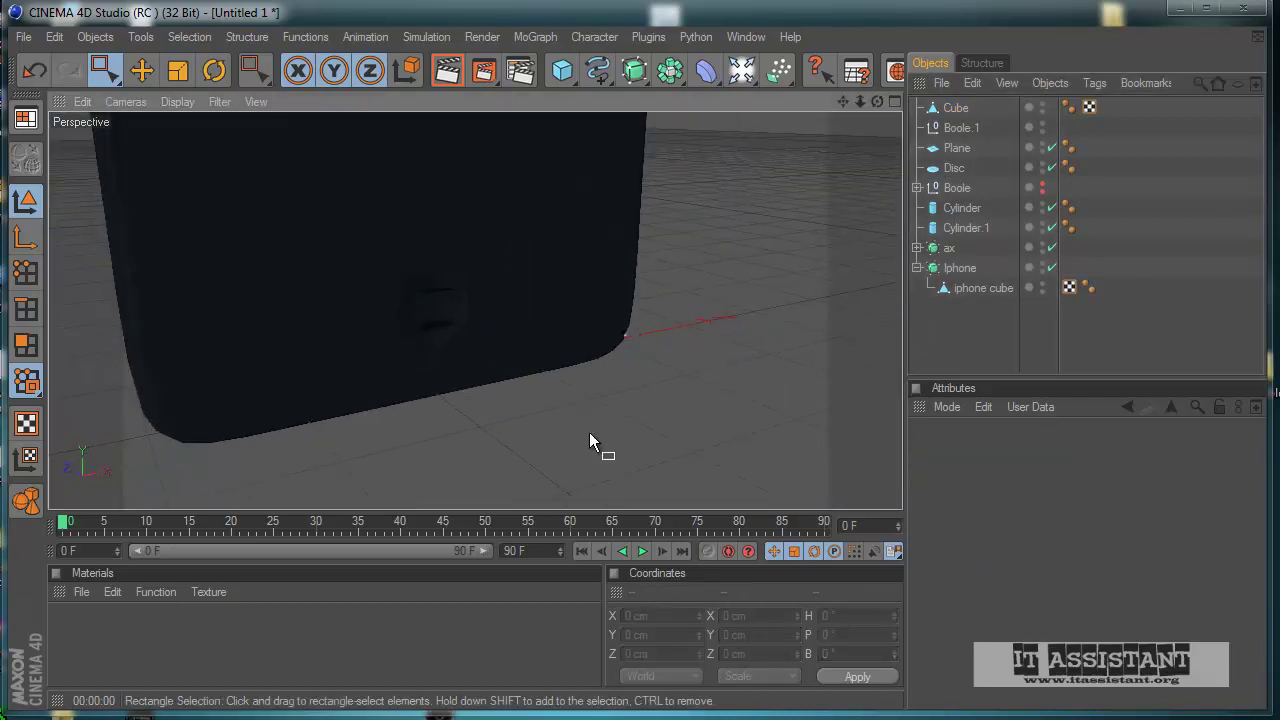
pyautogui.keyDown('alt'); pyautogui.moveTo(589, 435); pyautogui.dragTo(626, 326); pyautogui.keyUp('alt')
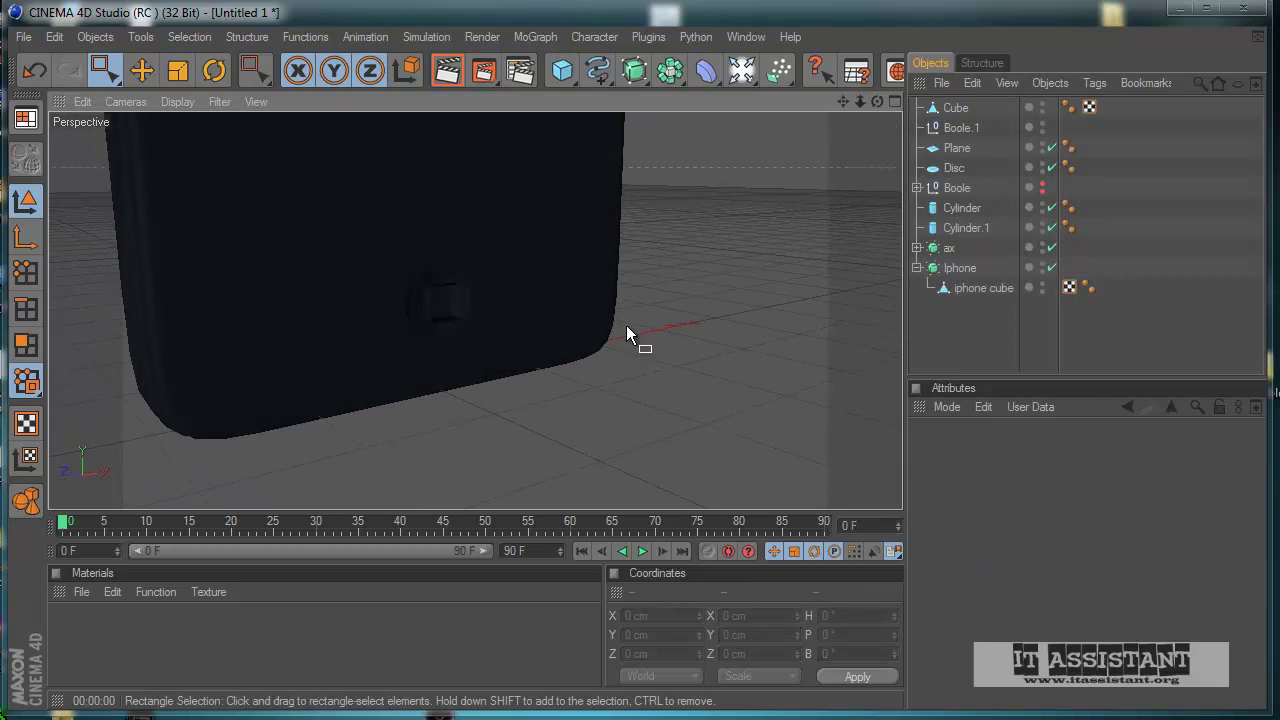
# - Place the frame below the phone in the object hierarchy, and subtract it from the phone with a new Boole object
pyautogui.click(917, 270)
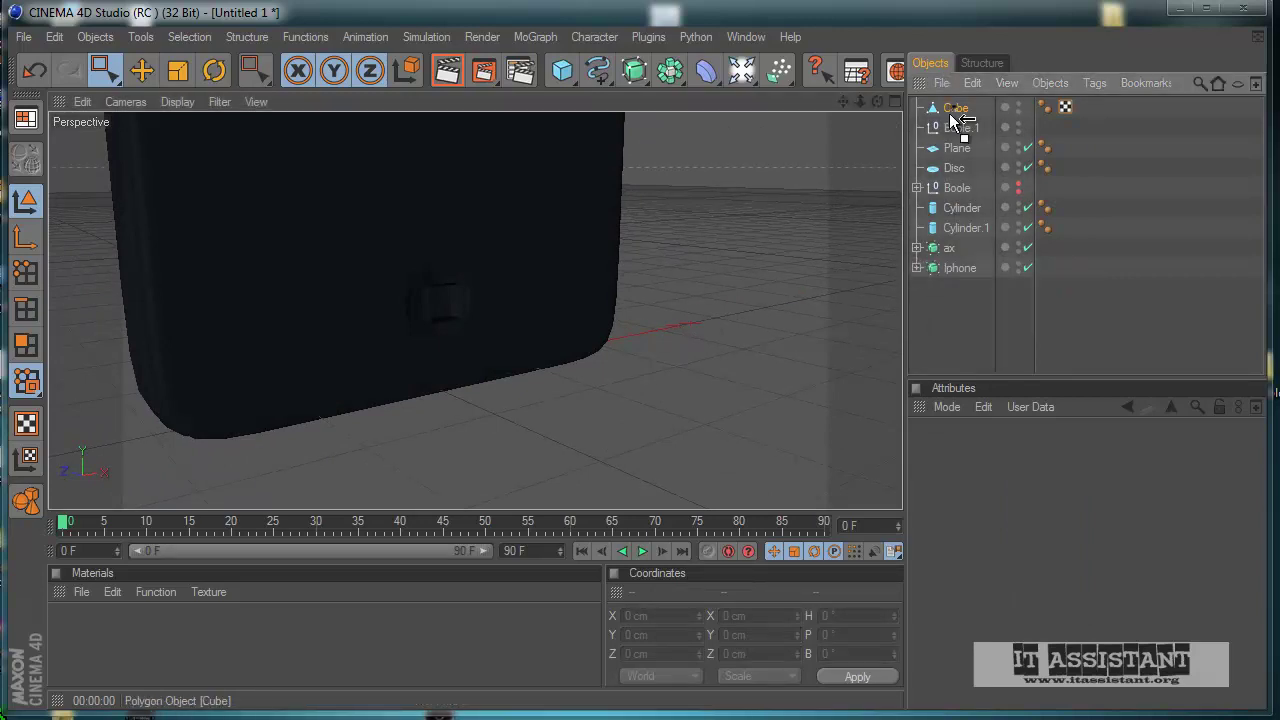
pyautogui.moveTo(957, 286); pyautogui.dragTo(957, 288)
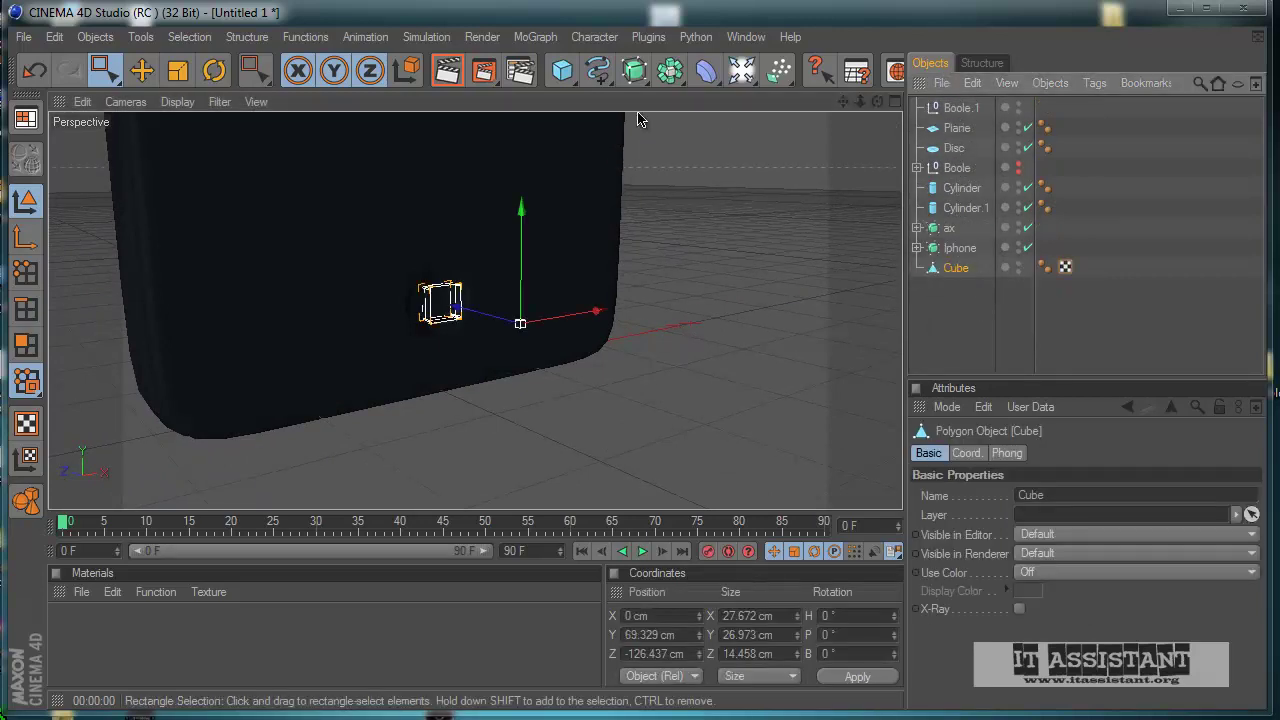
pyautogui.click(670, 70)
pyautogui.click(886, 86)
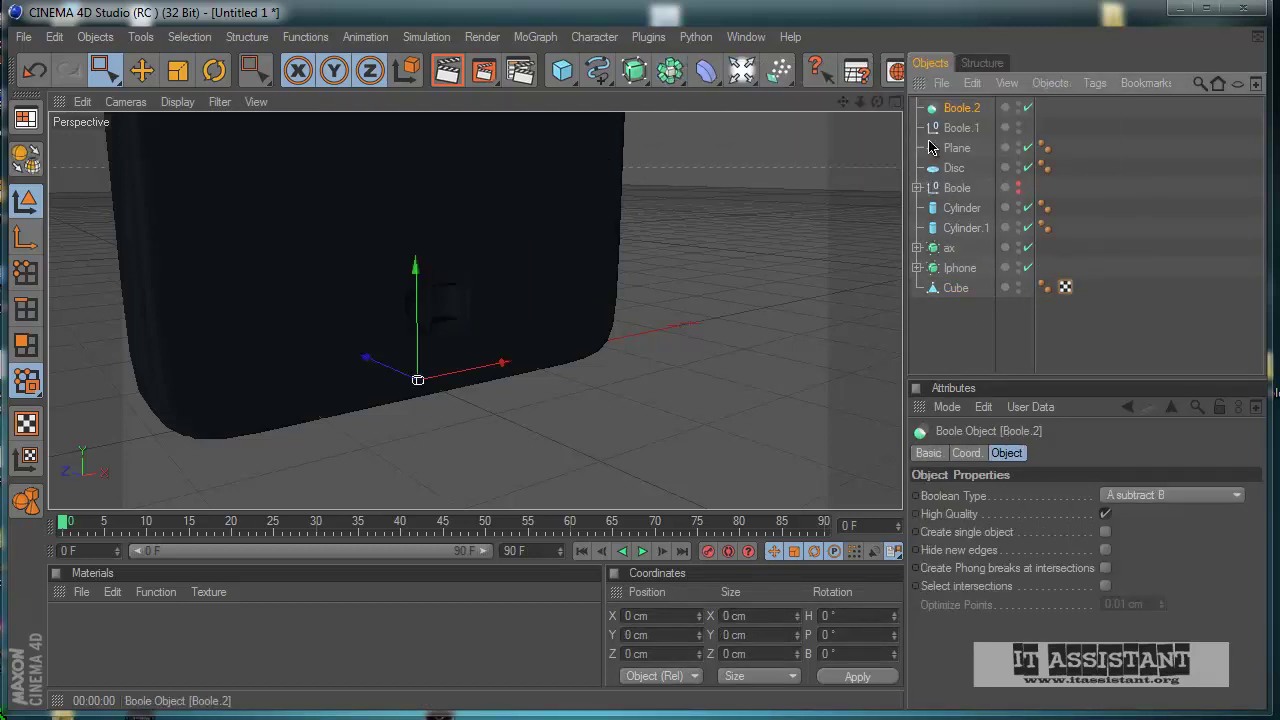
pyautogui.moveTo(941, 268); pyautogui.dragTo(960, 278)
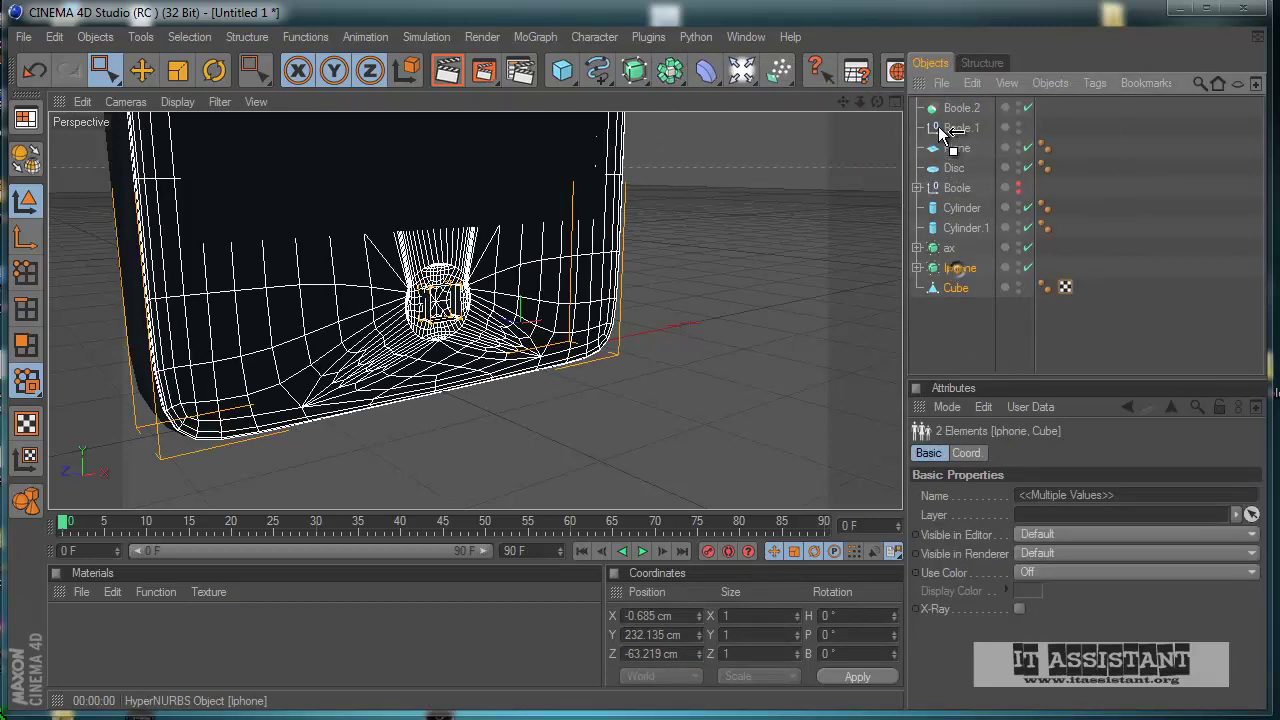
pyautogui.moveTo(943, 113); pyautogui.dragTo(944, 113)
pyautogui.click(964, 343)
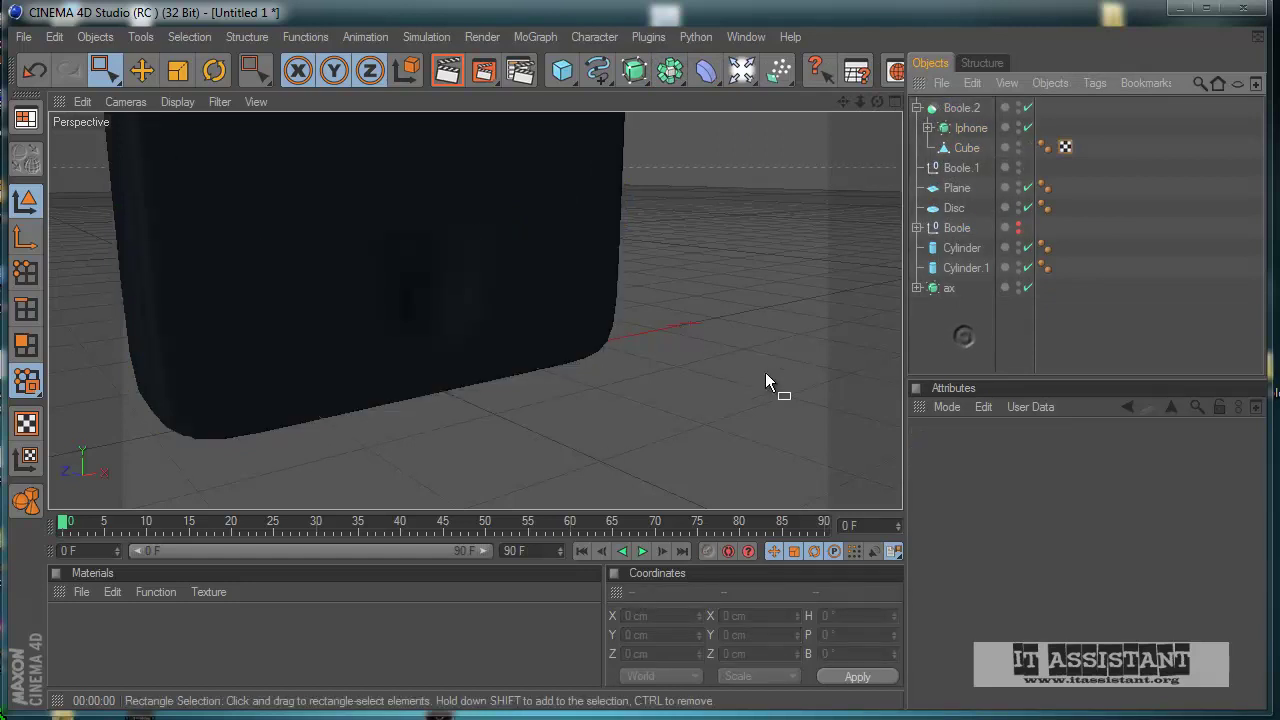
# - Render the perspective view to inspect the frame's cut in the home button recess
pyautogui.keyDown('alt'); pyautogui.moveTo(738, 377); pyautogui.dragTo(604, 429); pyautogui.keyUp('alt')
pyautogui.click(447, 70)
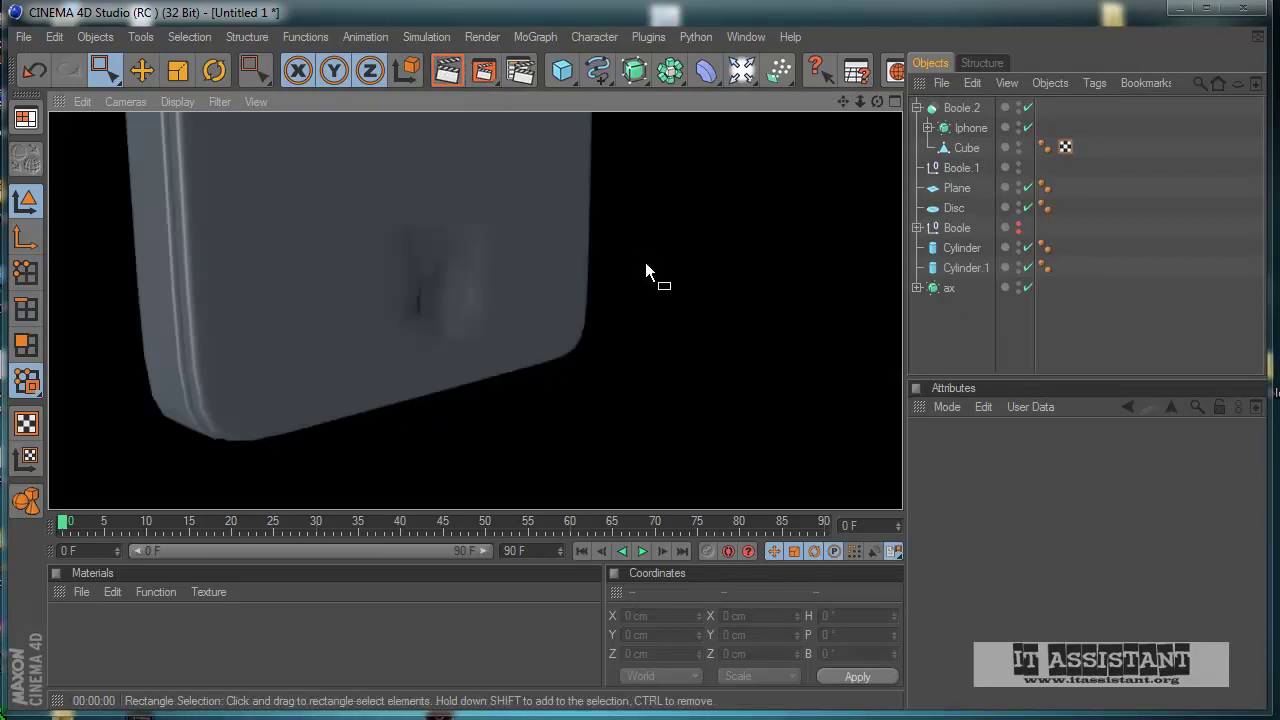
pyautogui.keyDown('alt'); pyautogui.moveTo(635, 330); pyautogui.dragTo(416, 356); pyautogui.keyUp('alt')
pyautogui.scroll(10, 415, 349)
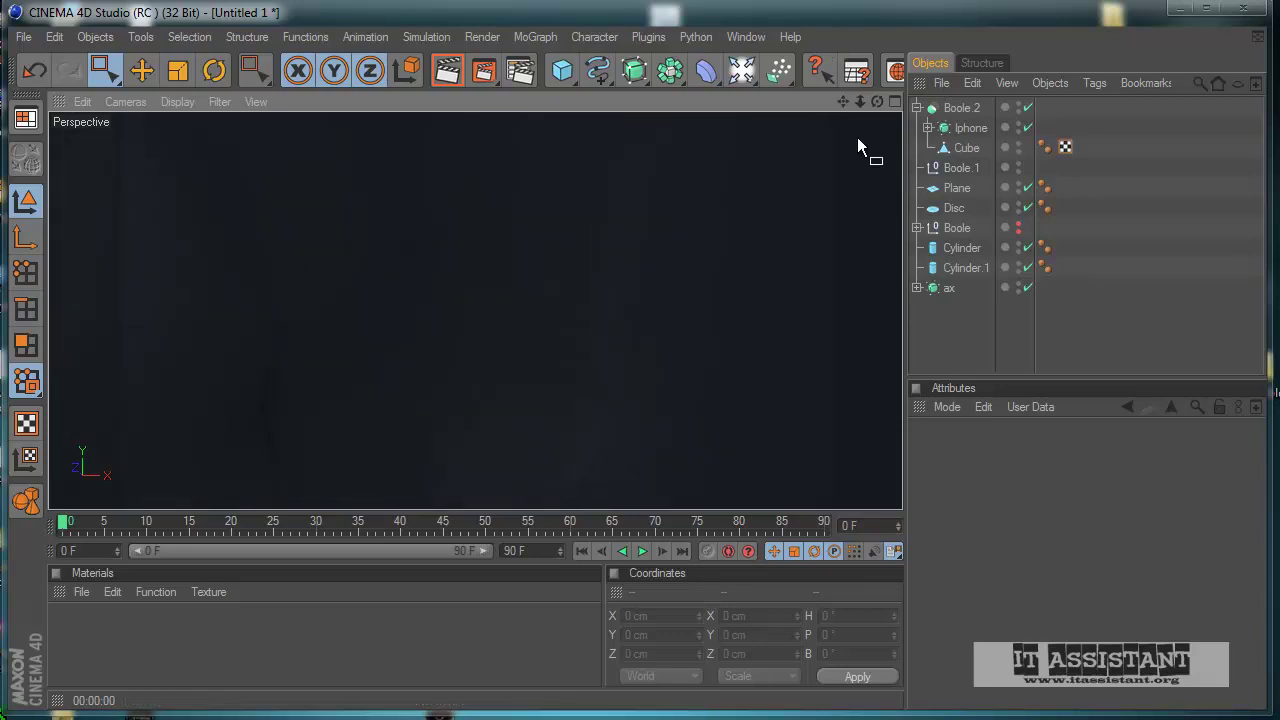
# - Try placing the frame above the phone inside the new Boole, and restore the original order
pyautogui.click(966, 149)
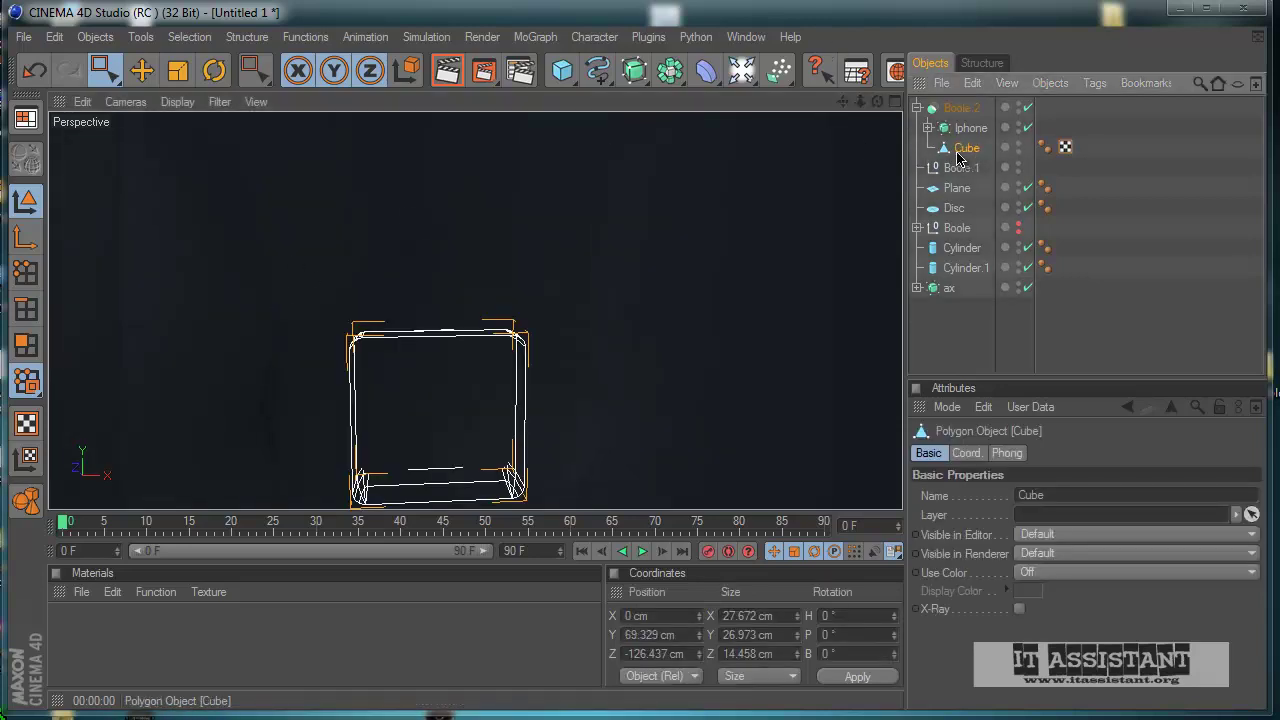
pyautogui.moveTo(960, 126); pyautogui.dragTo(957, 126)
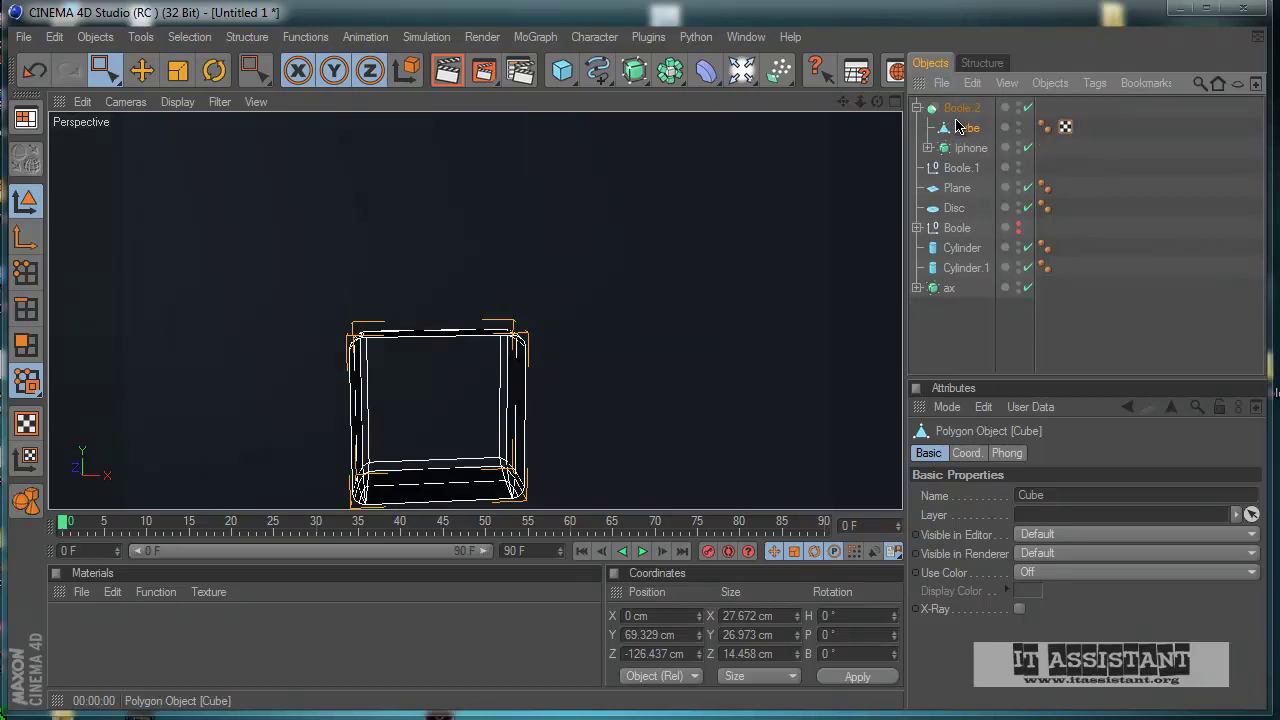
pyautogui.click(965, 335)
pyautogui.scroll(-5, 752, 337)
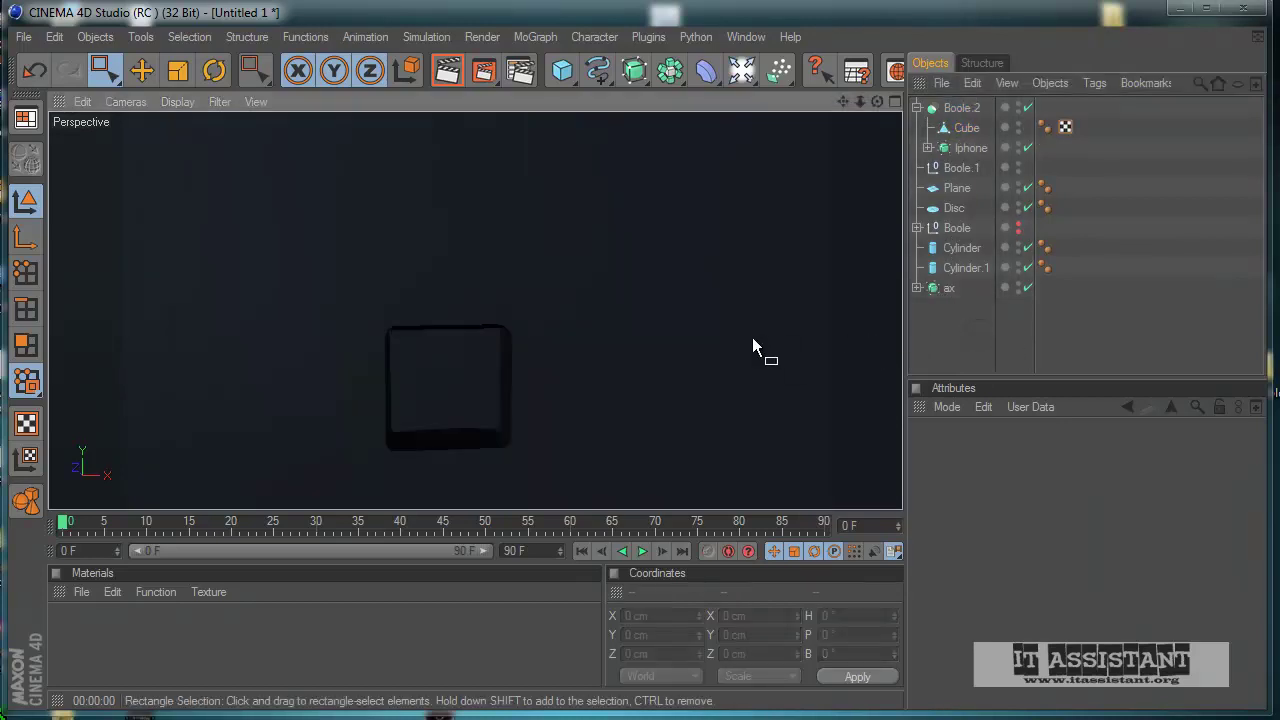
pyautogui.keyDown('alt'); pyautogui.moveTo(571, 449); pyautogui.dragTo(600, 440); pyautogui.keyUp('alt')
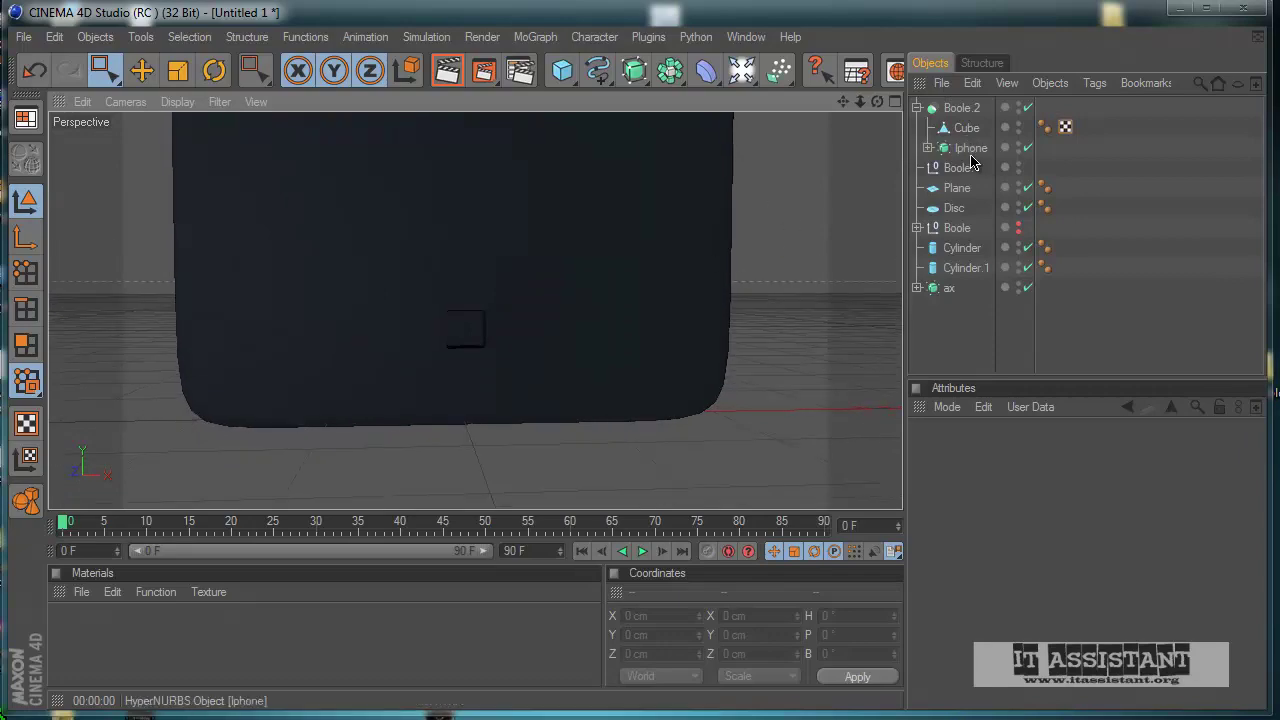
pyautogui.moveTo(952, 118); pyautogui.dragTo(955, 116)
# - Move the subtracted frame deeper into the phone, to about -123.6 cm on Z
pyautogui.scroll(6, 531, 300)
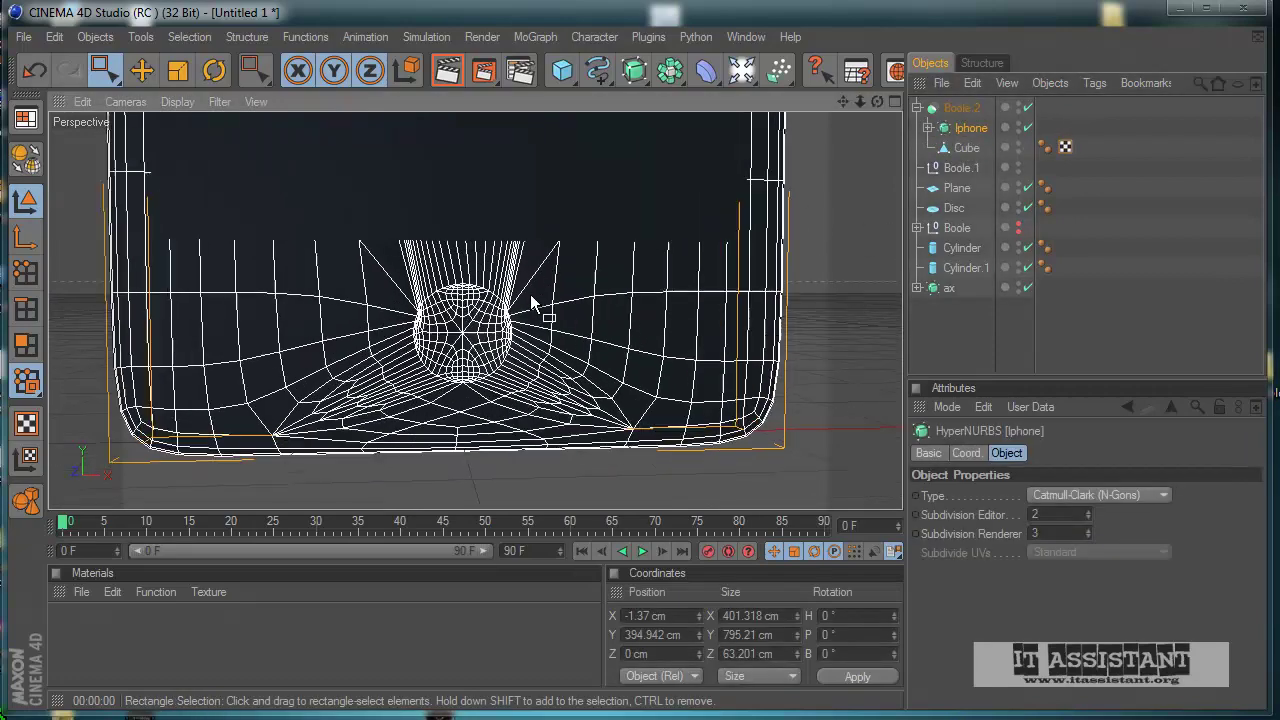
pyautogui.scroll(-4, 746, 330)
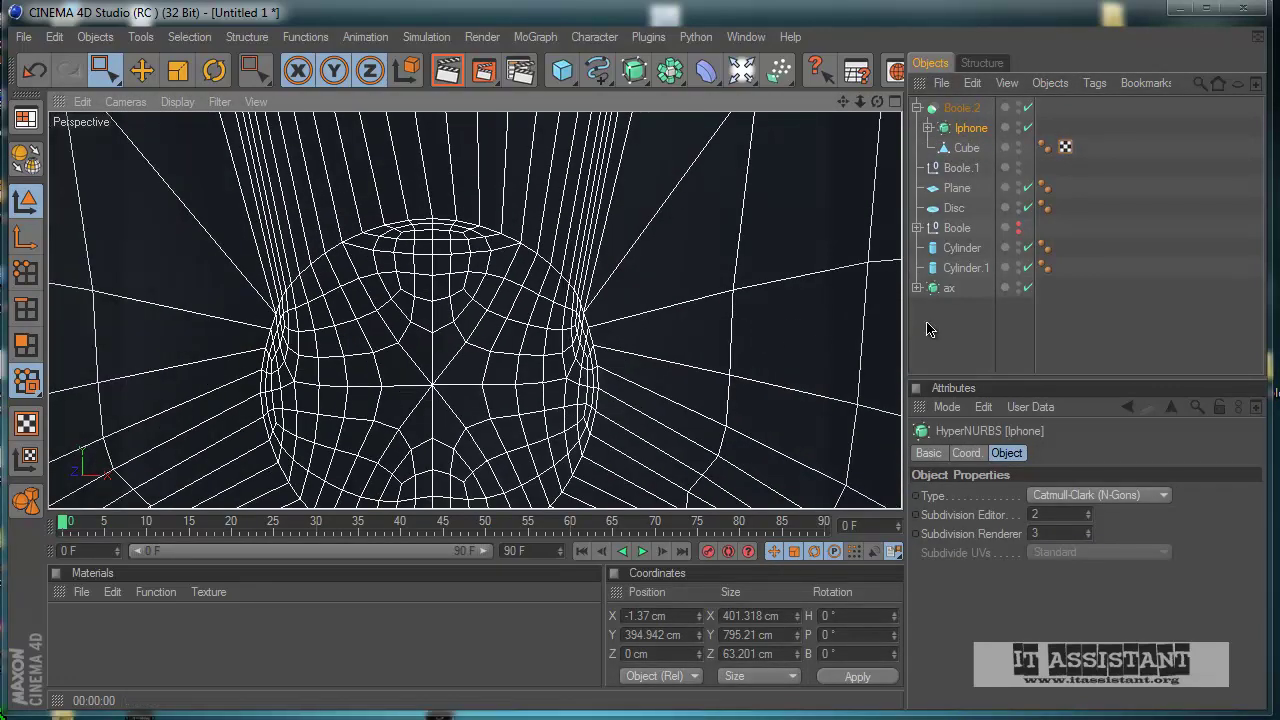
pyautogui.click(961, 324)
pyautogui.scroll(-3, 583, 374)
pyautogui.keyDown('alt'); pyautogui.moveTo(583, 374); pyautogui.dragTo(606, 431); pyautogui.keyUp('alt')
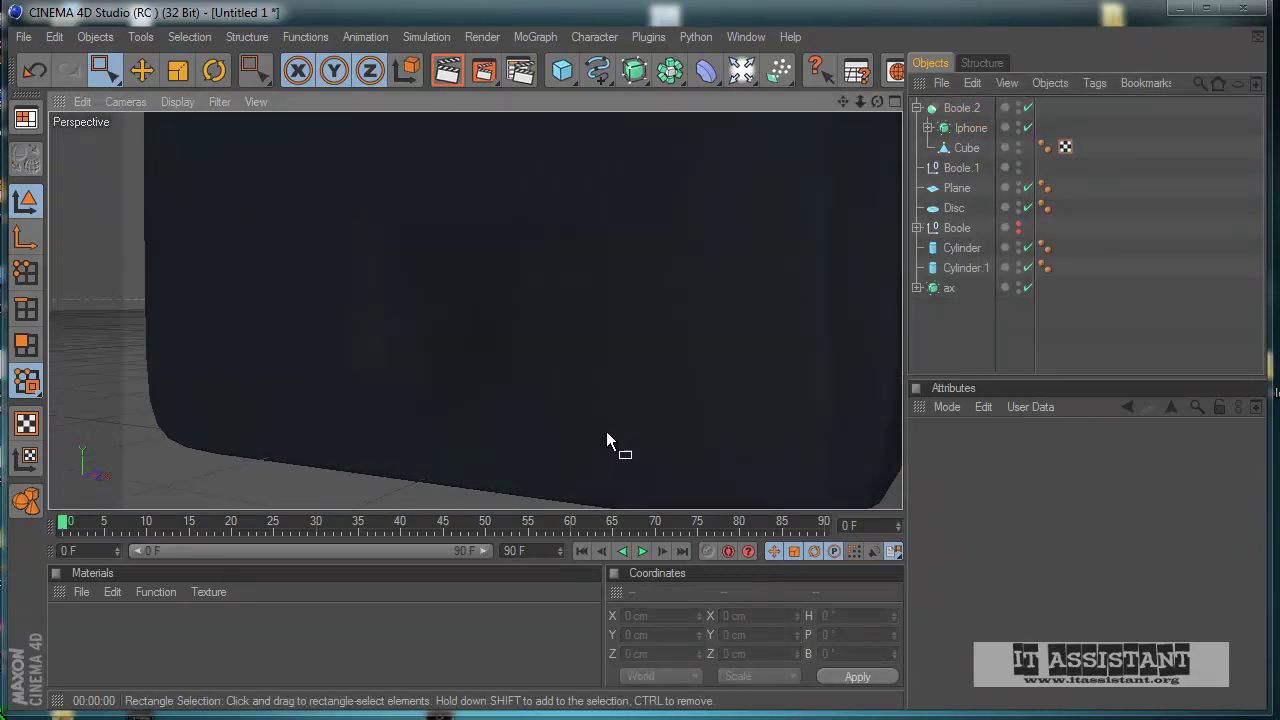
pyautogui.click(968, 148)
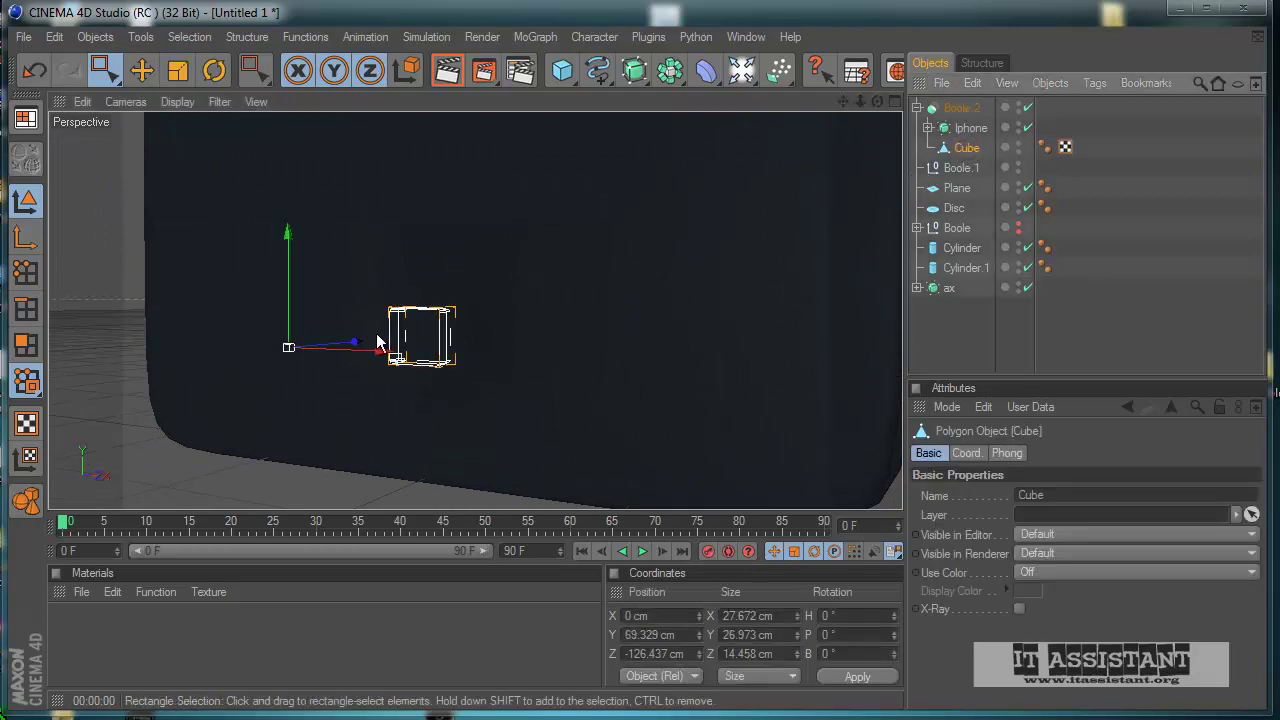
pyautogui.moveTo(345, 345); pyautogui.dragTo(370, 340)
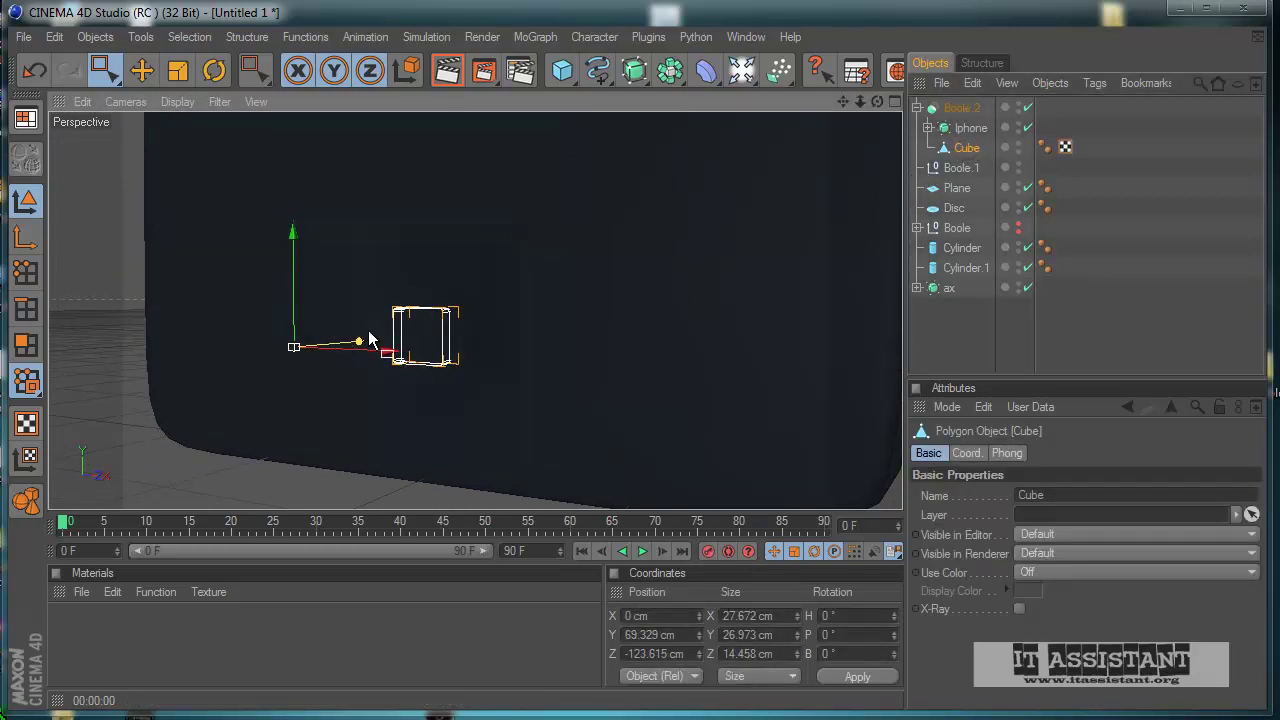
pyautogui.click(1010, 363)
# - Render the lower front of the phone at an angle to check the frame's cut
pyautogui.keyDown('alt'); pyautogui.moveTo(856, 387); pyautogui.dragTo(607, 428); pyautogui.keyUp('alt')
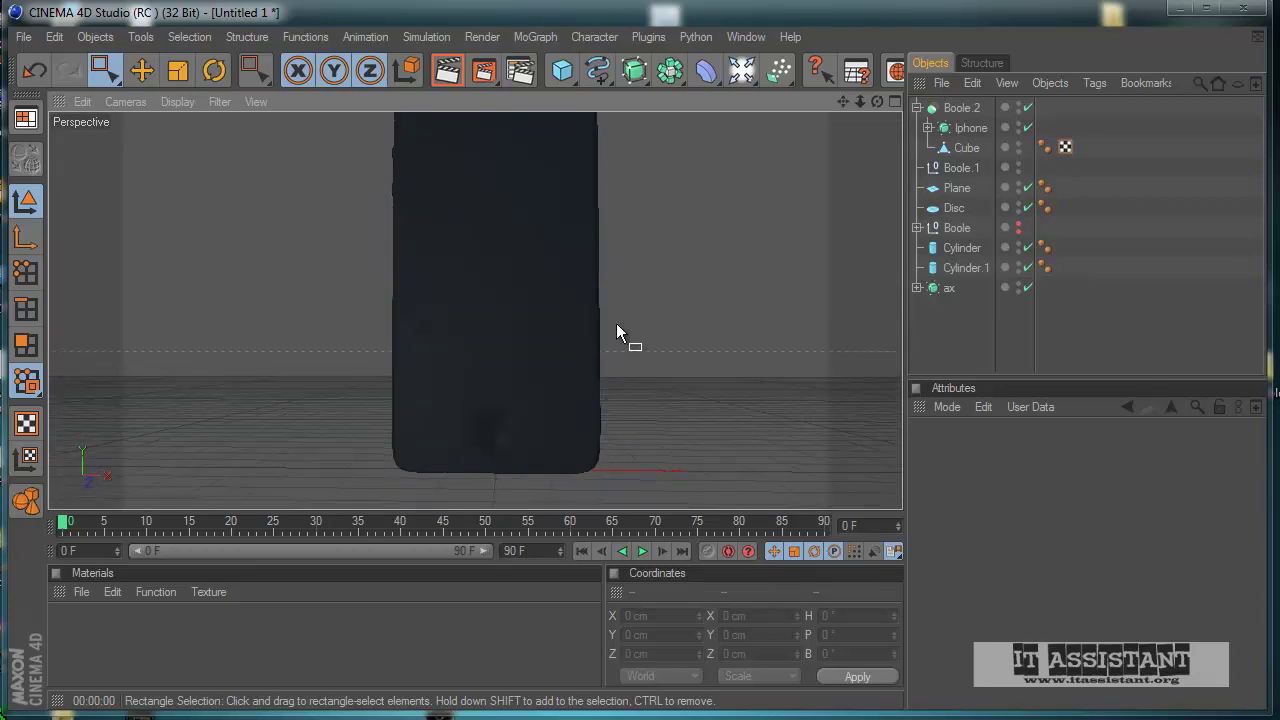
pyautogui.scroll(3, 611, 323)
pyautogui.scroll(2, 608, 325)
pyautogui.keyDown('alt'); pyautogui.moveTo(598, 333); pyautogui.dragTo(602, 439); pyautogui.keyUp('alt')
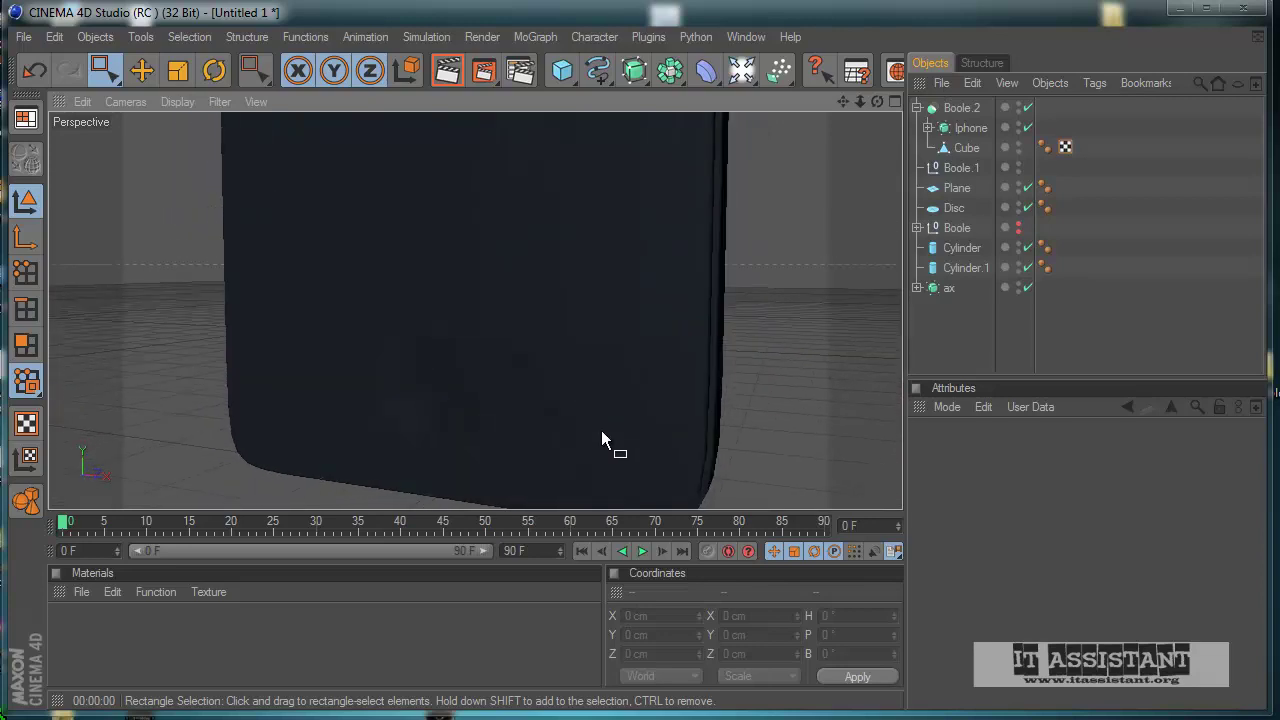
pyautogui.click(448, 70)
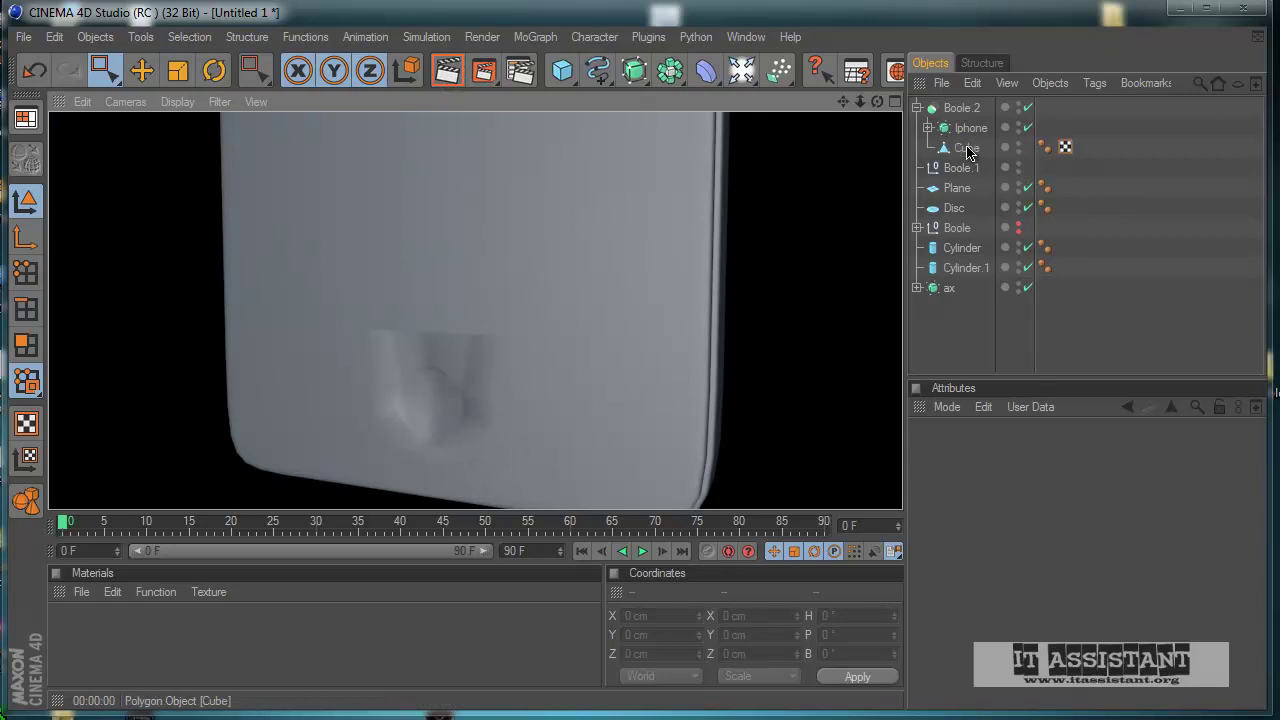
# - Examine the home button area on the phone's front from several angles and distances
pyautogui.scroll(-5, 460, 337)
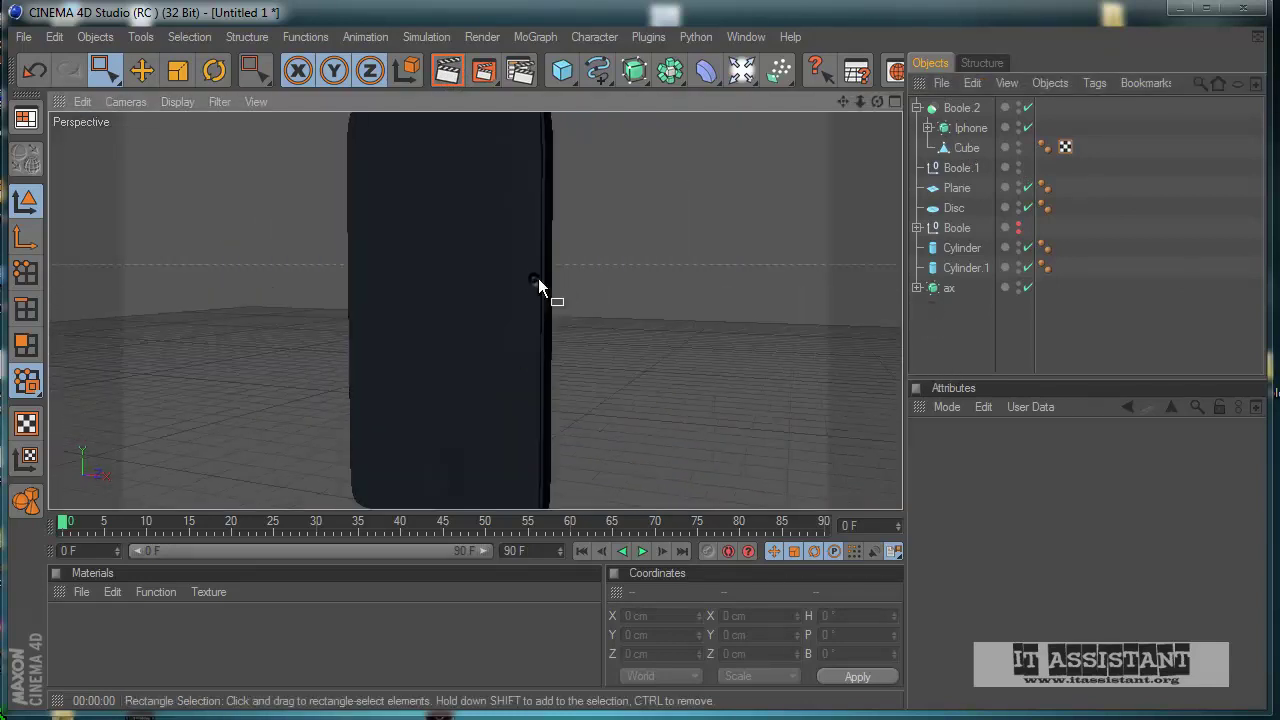
pyautogui.scroll(-4, 547, 273)
pyautogui.keyDown('alt'); pyautogui.moveTo(557, 301); pyautogui.dragTo(603, 429); pyautogui.keyUp('alt')
pyautogui.scroll(5, 540, 307)
pyautogui.keyDown('alt'); pyautogui.moveTo(514, 309); pyautogui.dragTo(600, 434); pyautogui.keyUp('alt')
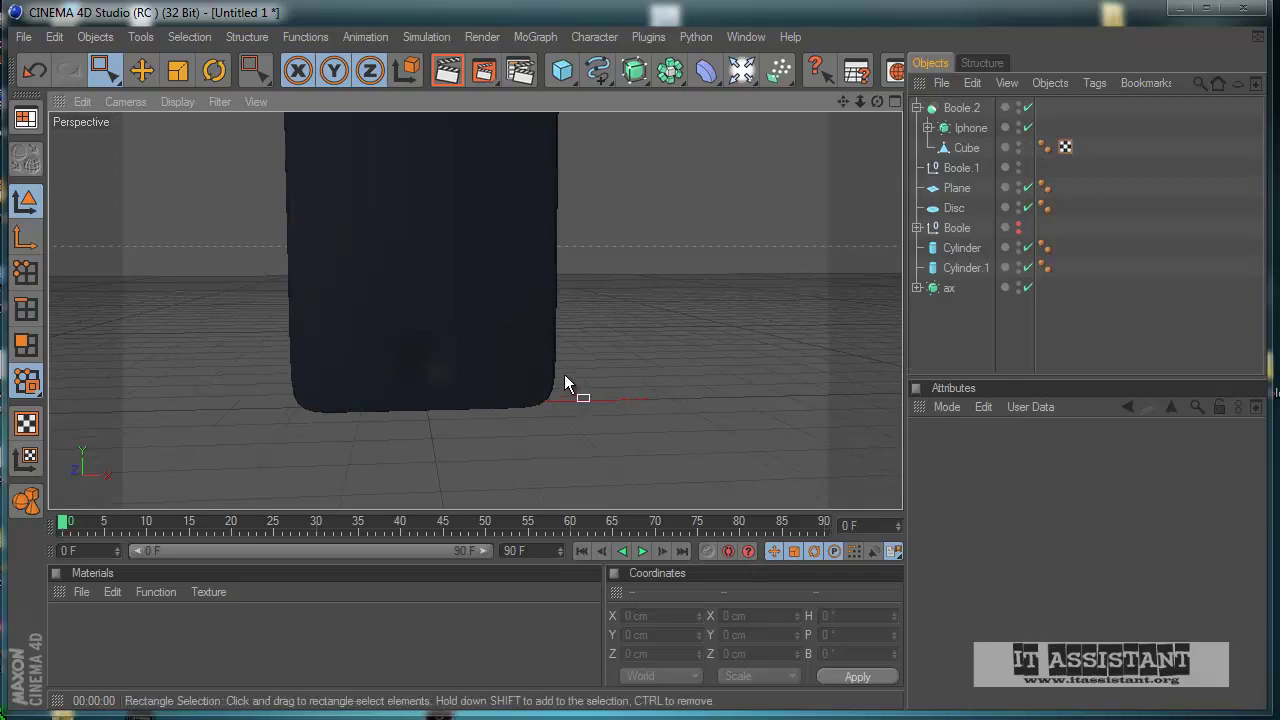
pyautogui.scroll(3, 412, 358)
pyautogui.keyDown('alt'); pyautogui.moveTo(413, 352); pyautogui.dragTo(500, 350); pyautogui.keyUp('alt')
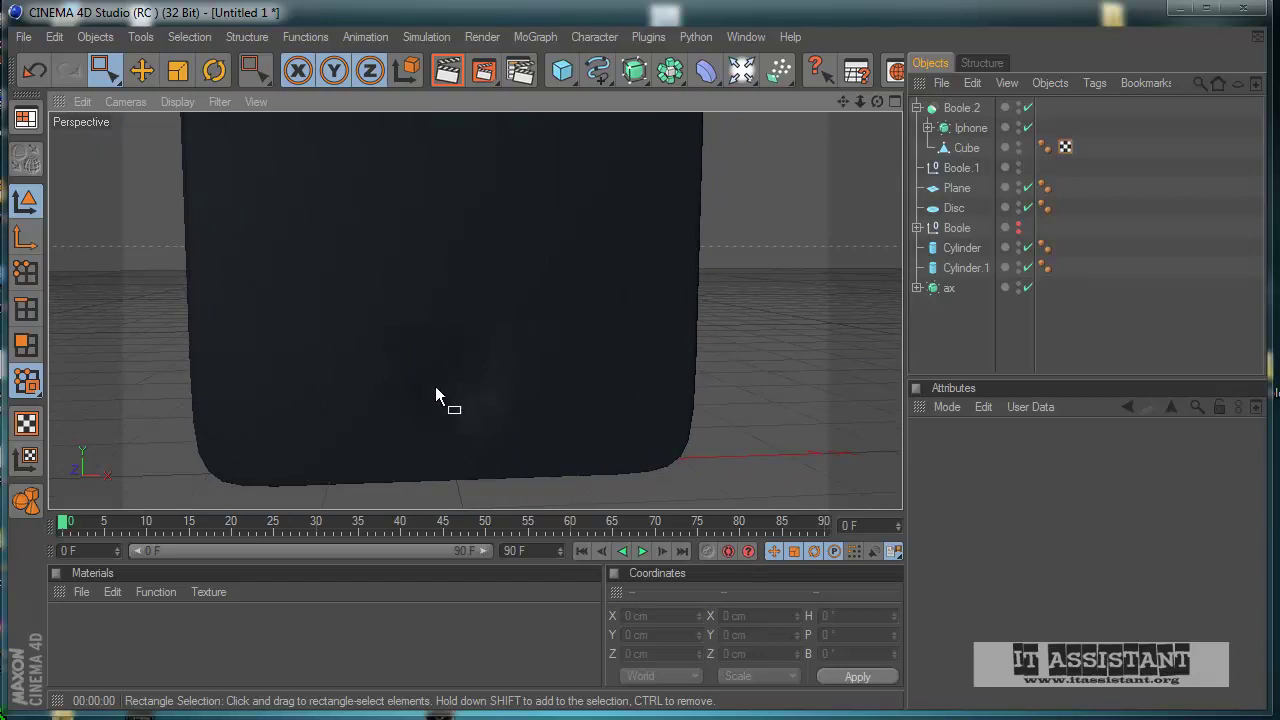
pyautogui.scroll(4, 436, 388)
pyautogui.scroll(-3, 437, 434)
pyautogui.scroll(2, 441, 425)
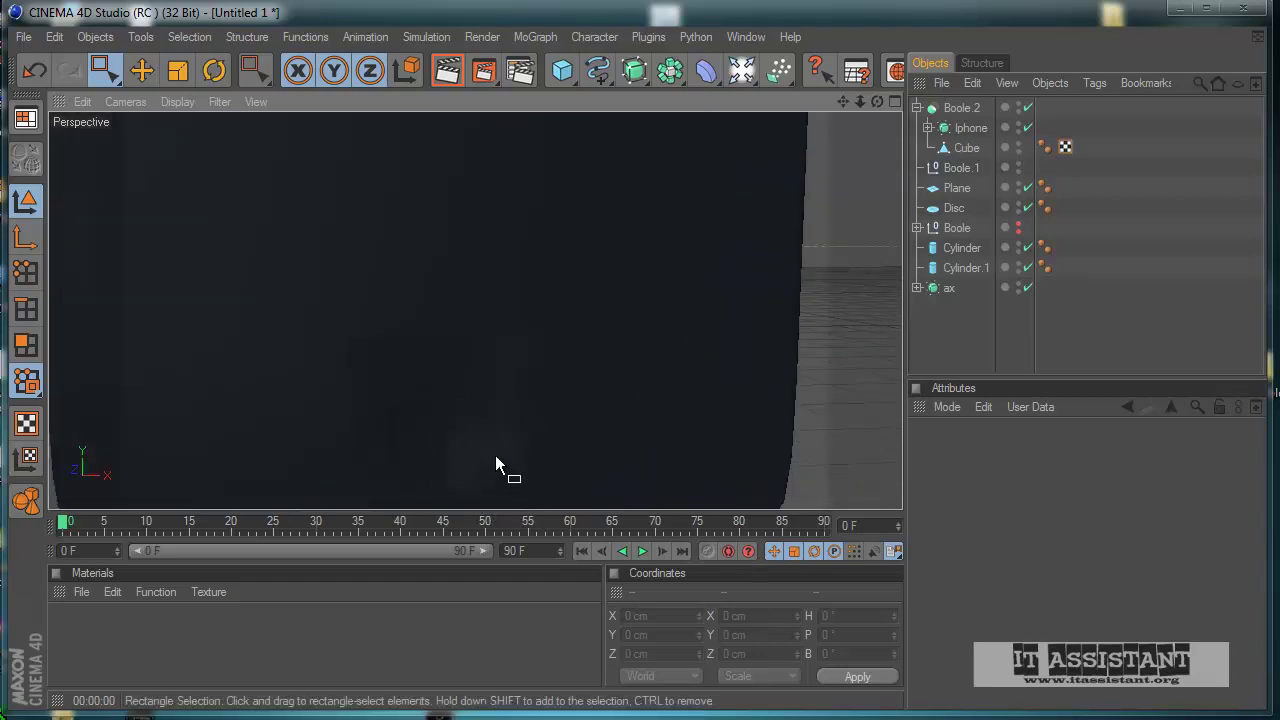
pyautogui.keyDown('alt'); pyautogui.moveTo(484, 439); pyautogui.dragTo(456, 413, button='right'); pyautogui.keyUp('alt')
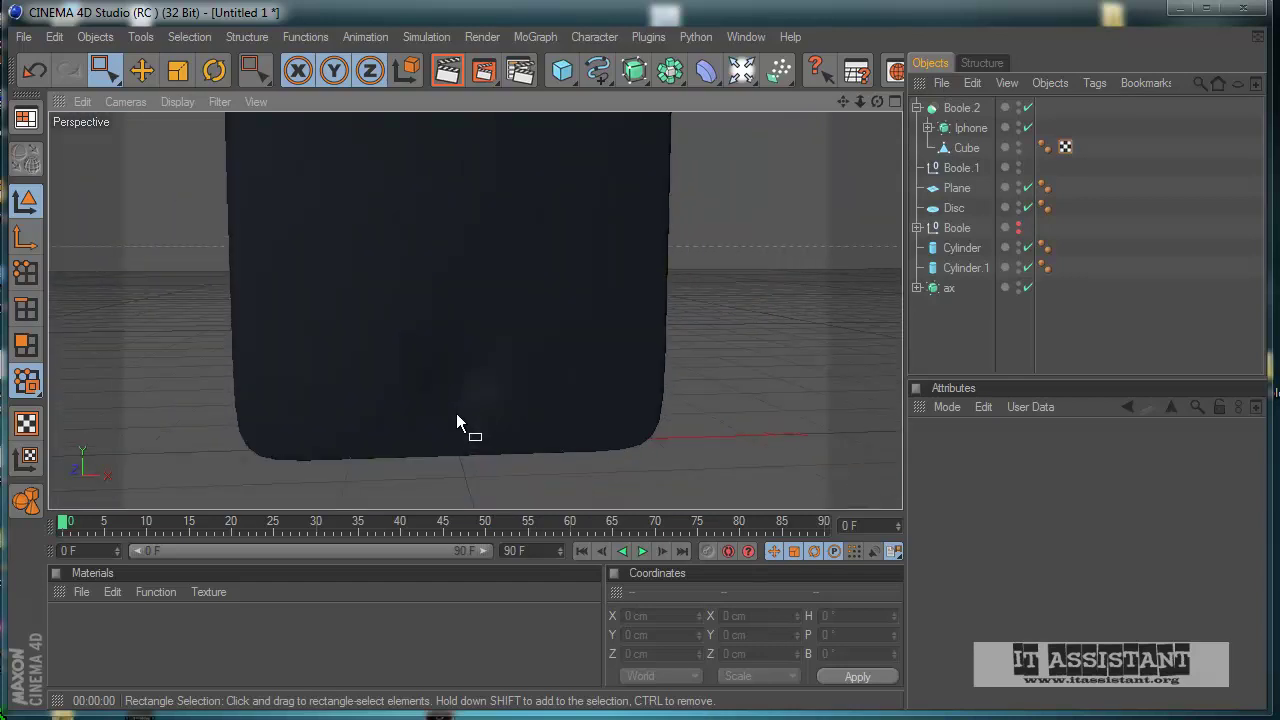
pyautogui.keyDown('alt'); pyautogui.moveTo(494, 285); pyautogui.dragTo(504, 396, button='right'); pyautogui.keyUp('alt')
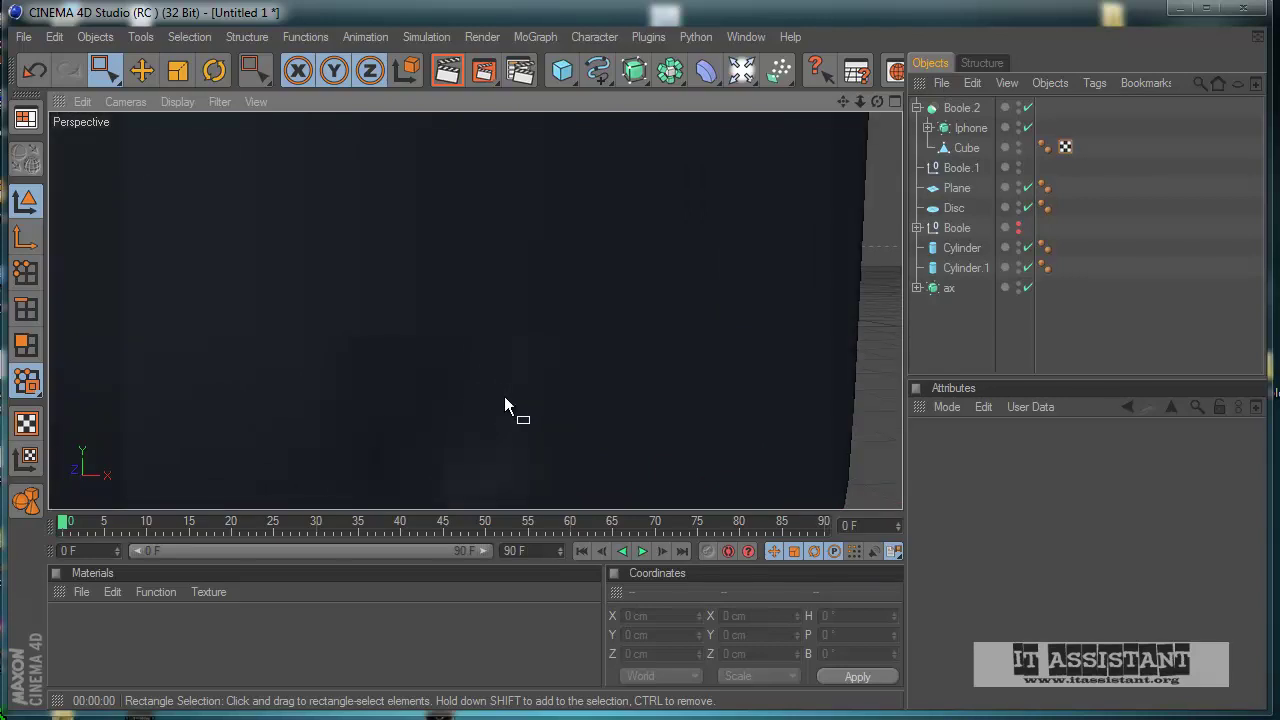
pyautogui.scroll(-3, 531, 375)
pyautogui.scroll(-4, 447, 219)
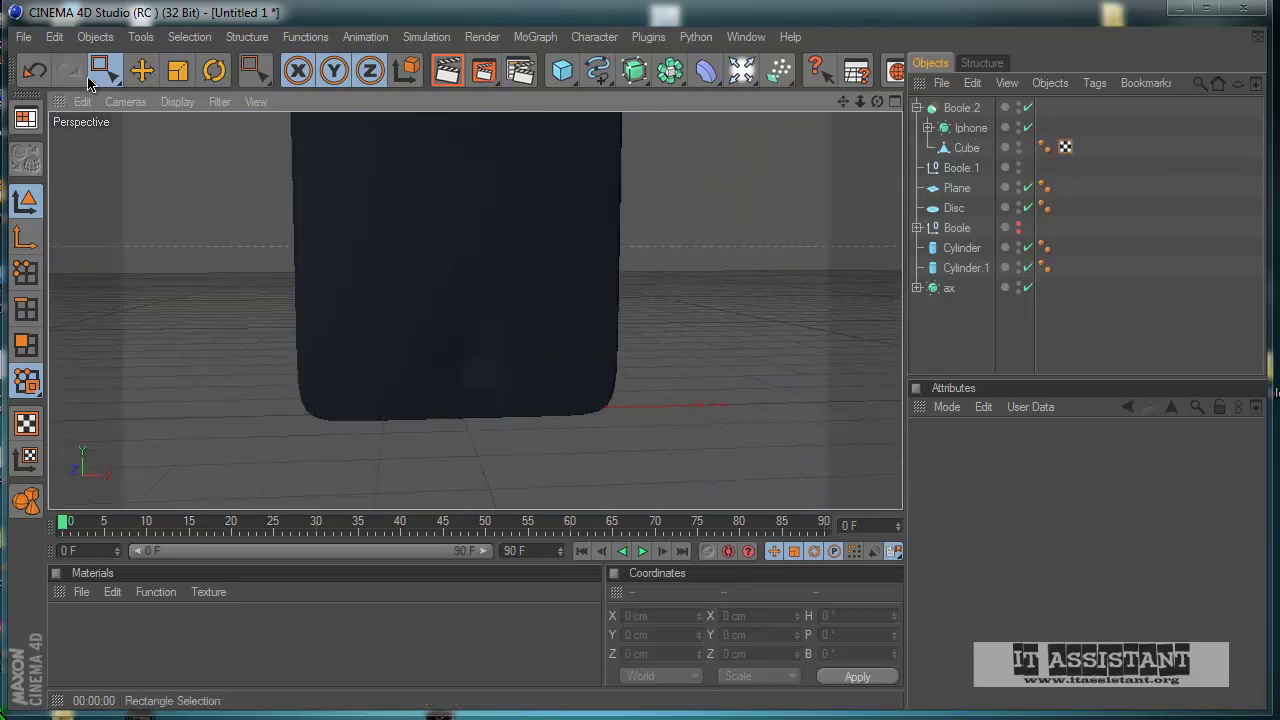
# - Save the project as iphone.c4d in the schite folder
pyautogui.click(23, 37)
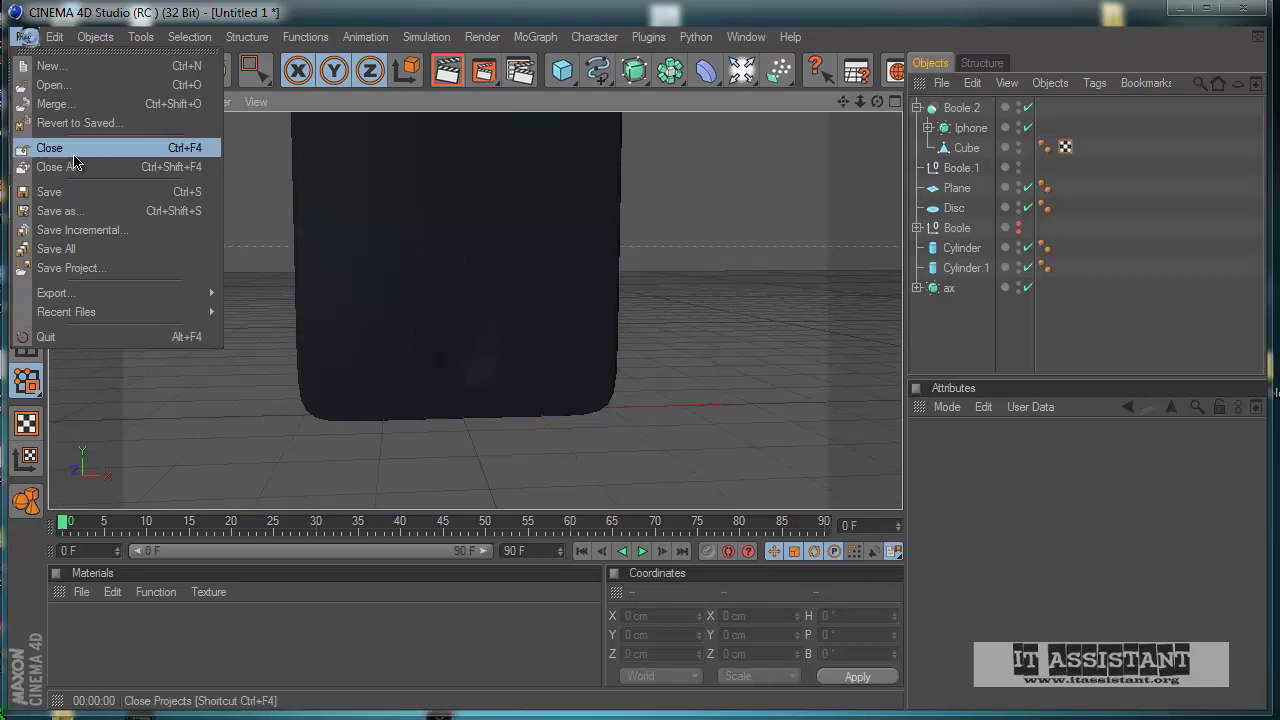
pyautogui.click(80, 211)
pyautogui.moveTo(361, 37); pyautogui.dragTo(668, 76)
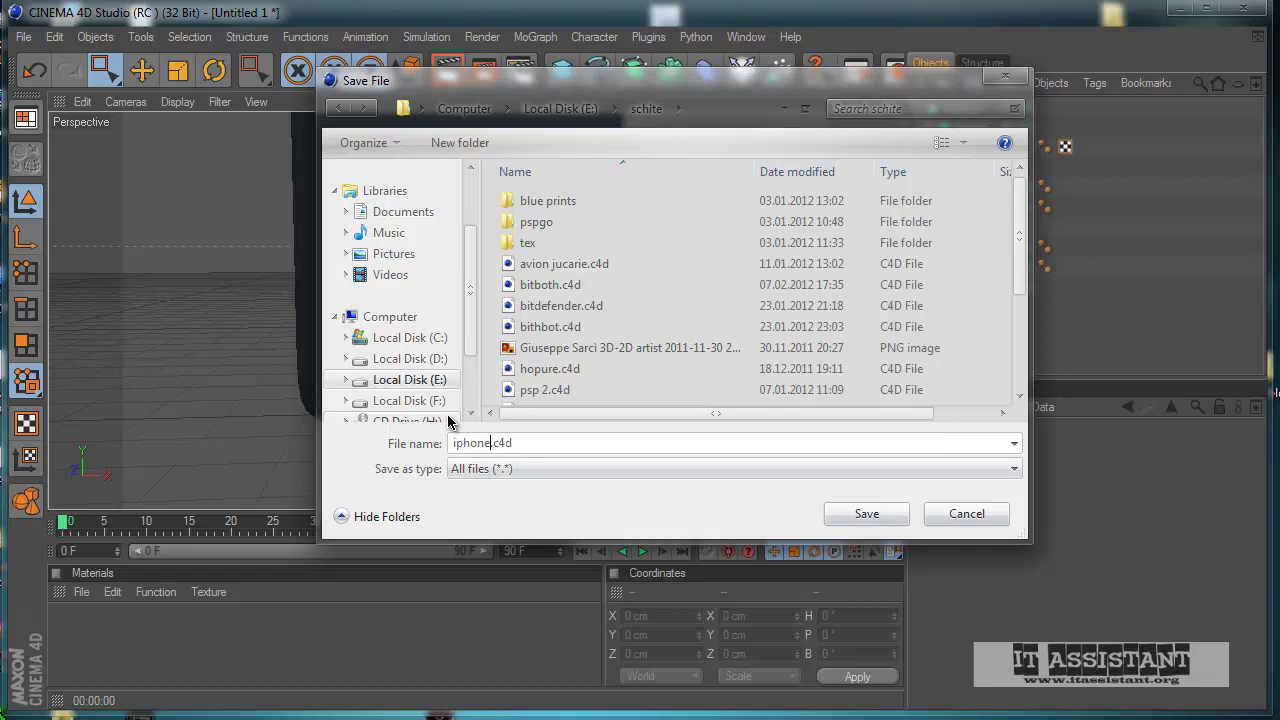
pyautogui.click(868, 513)
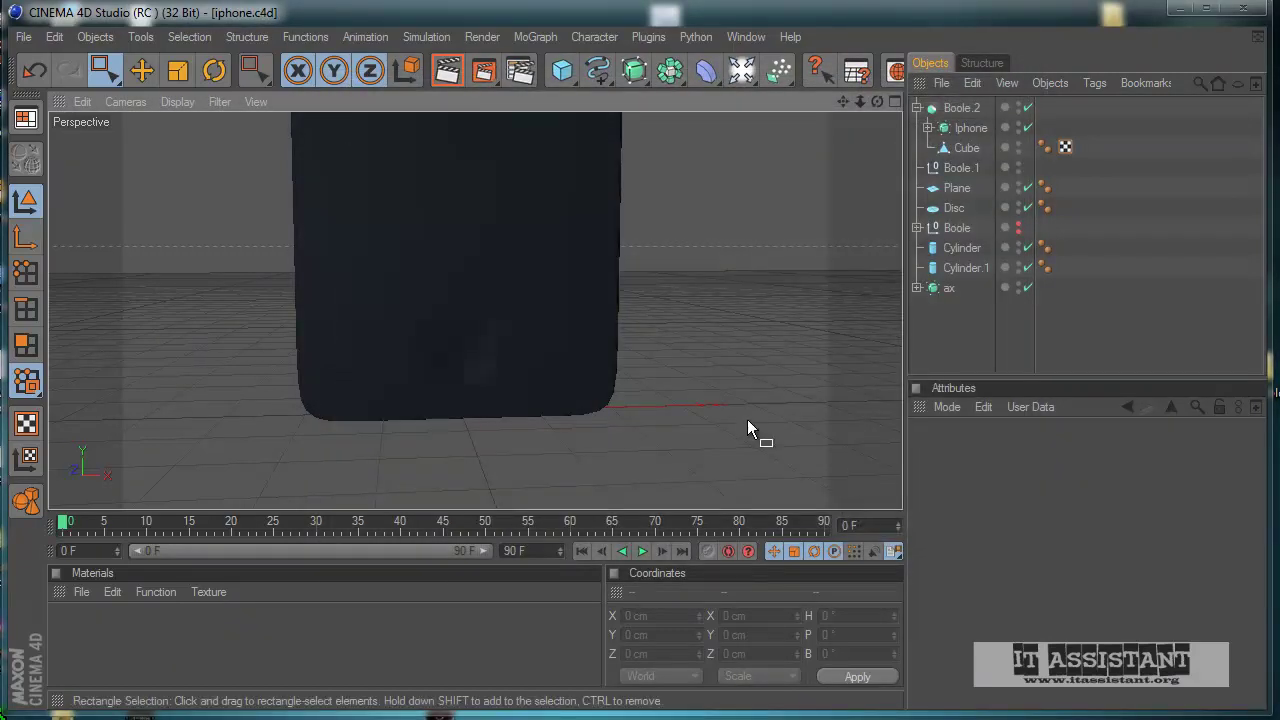
# - Render the home button area on the phone's lower front from several close angles to check its shading
pyautogui.moveTo(681, 457)
pyautogui.keyDown('alt'); pyautogui.mouseDown()
pyautogui.moveTo(604, 432)
pyautogui.moveTo(683, 455)
pyautogui.mouseUp(); pyautogui.keyUp('alt')
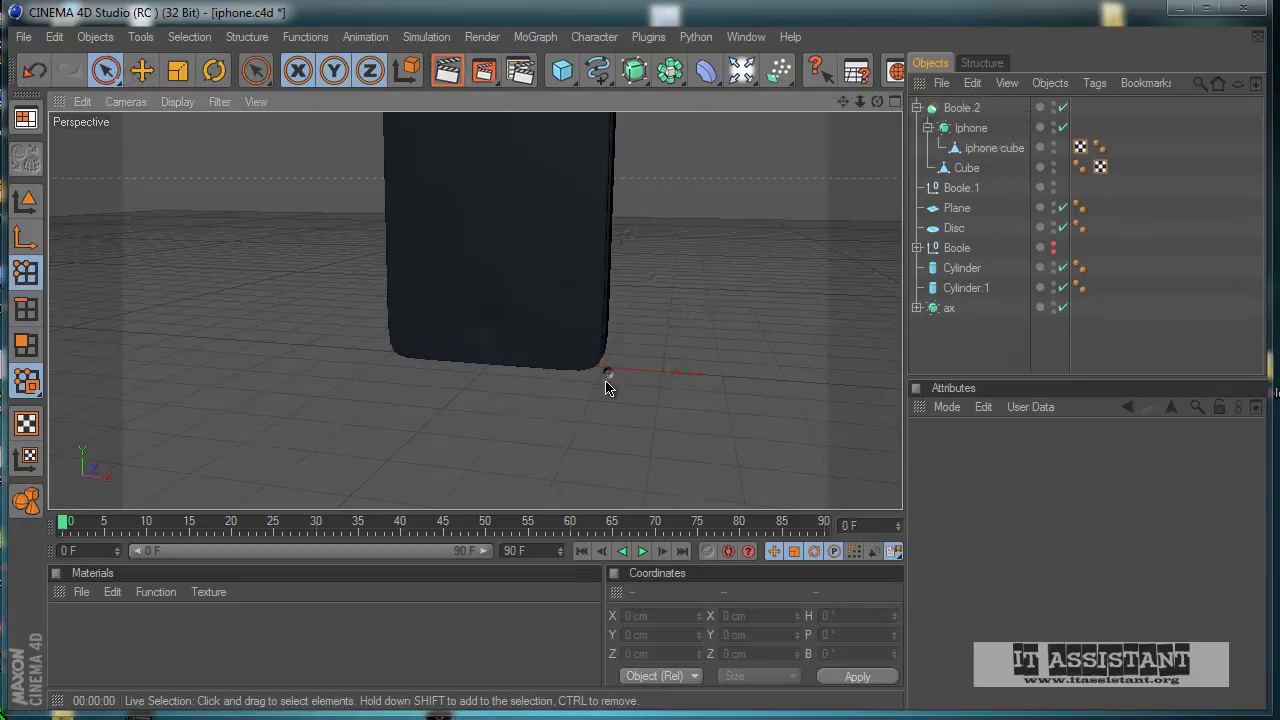
pyautogui.scroll(5, 607, 388)
pyautogui.moveTo(636, 413)
pyautogui.keyDown('alt'); pyautogui.mouseDown()
pyautogui.moveTo(608, 434)
pyautogui.moveTo(636, 420)
pyautogui.mouseUp(); pyautogui.keyUp('alt')
pyautogui.click(447, 70)
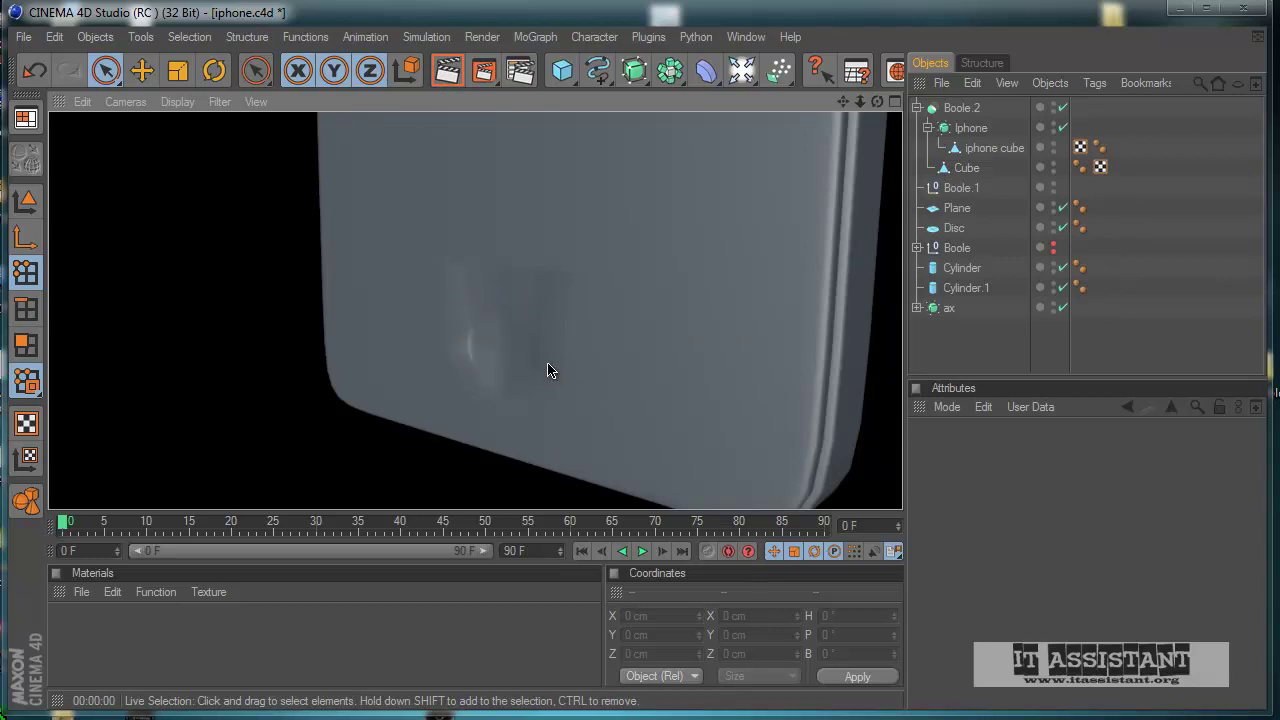
pyautogui.keyDown('alt'); pyautogui.moveTo(547, 370); pyautogui.dragTo(470, 300); pyautogui.keyUp('alt')
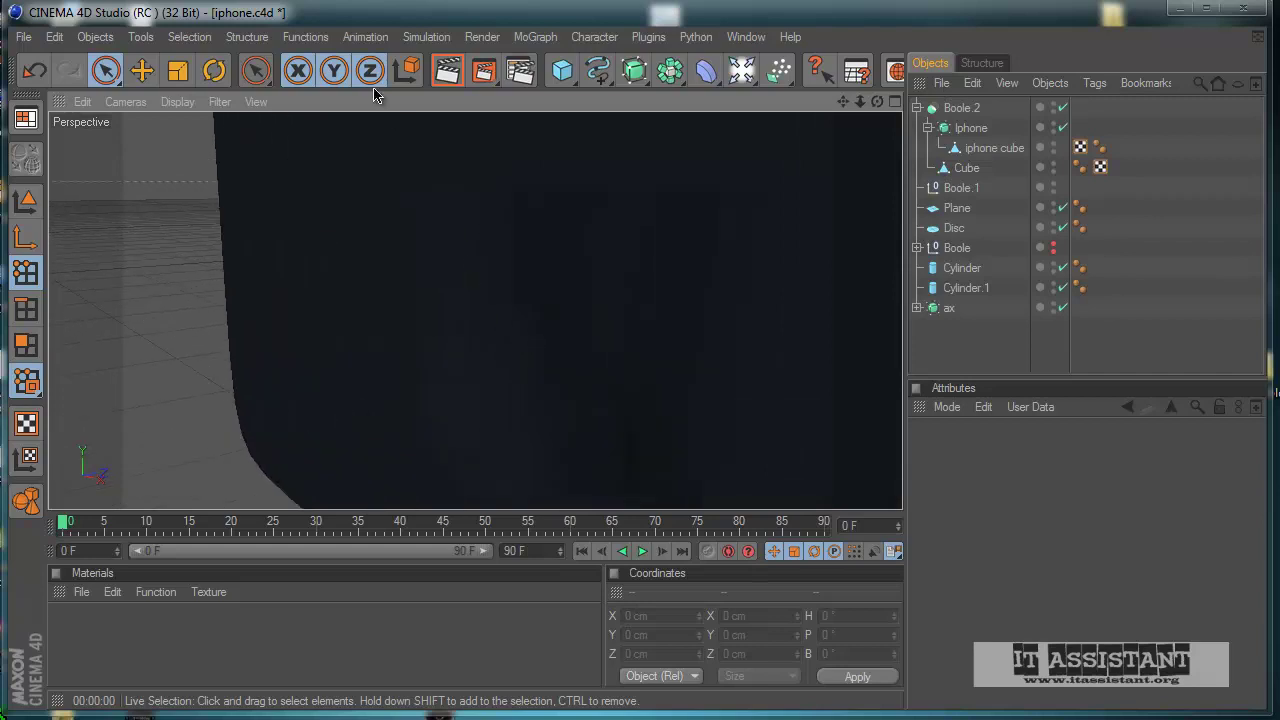
pyautogui.click(458, 78)
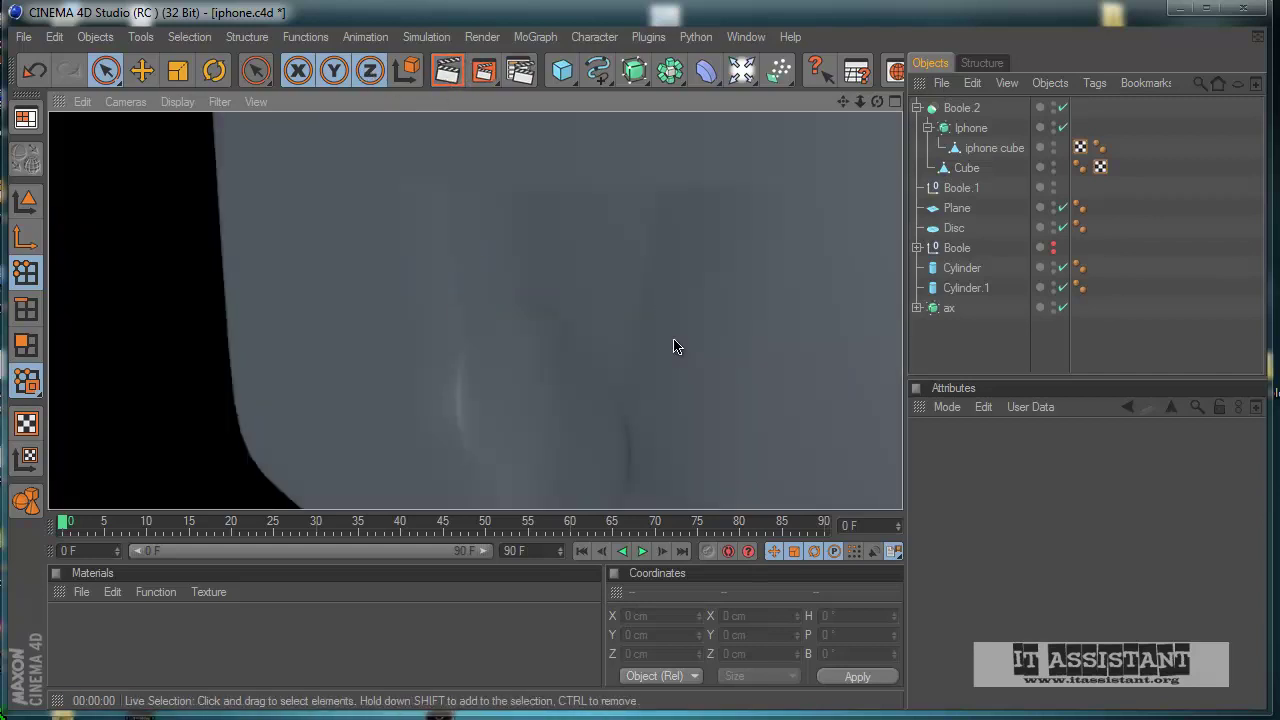
pyautogui.keyDown('alt'); pyautogui.moveTo(673, 346); pyautogui.dragTo(637, 306); pyautogui.keyUp('alt')
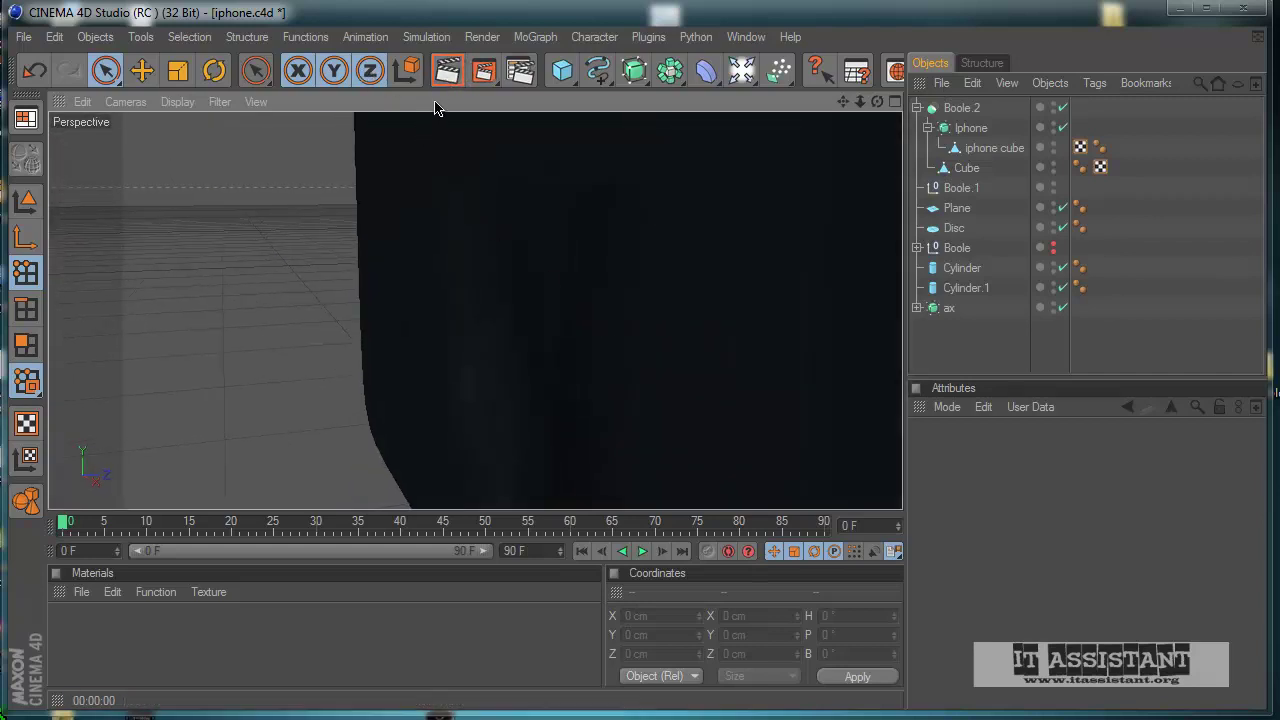
pyautogui.click(448, 72)
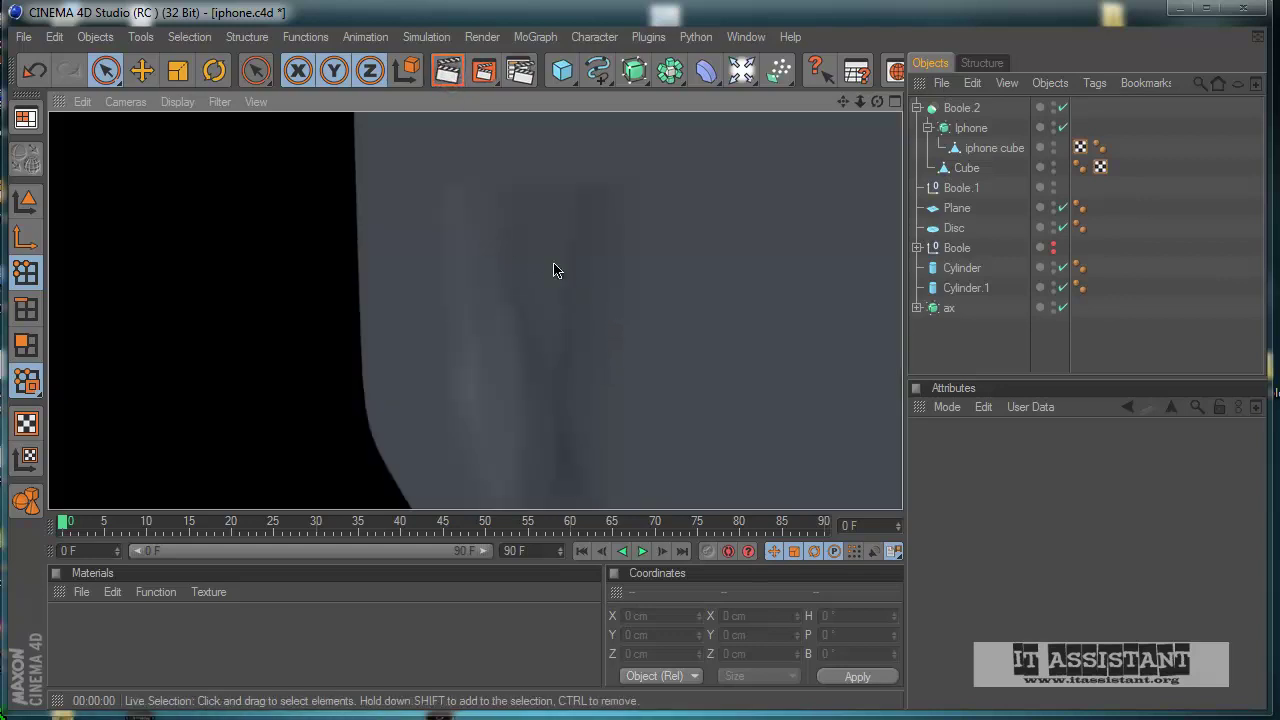
pyautogui.keyDown('alt'); pyautogui.moveTo(547, 243); pyautogui.dragTo(584, 440); pyautogui.keyUp('alt')
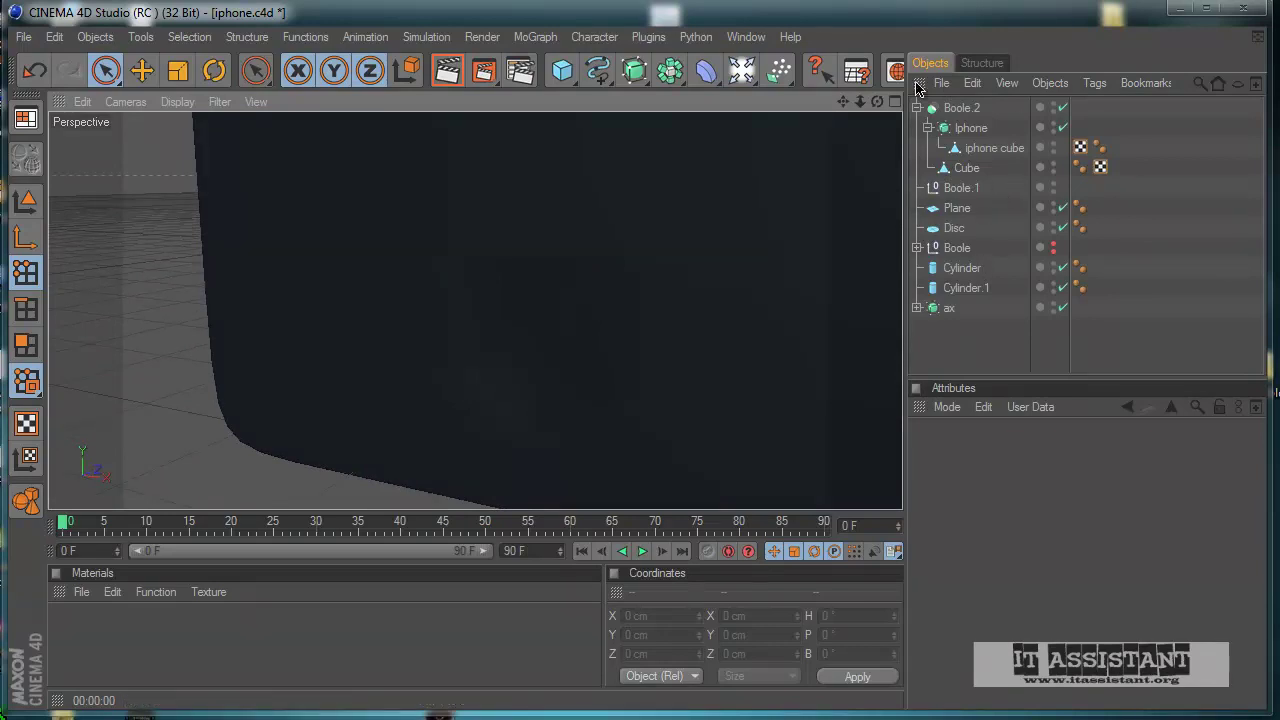
# - Disable the Iphone HyperNURBS smoothing to expose the base mesh around the home button
pyautogui.click(964, 134)
pyautogui.scroll(-3, 475, 310)
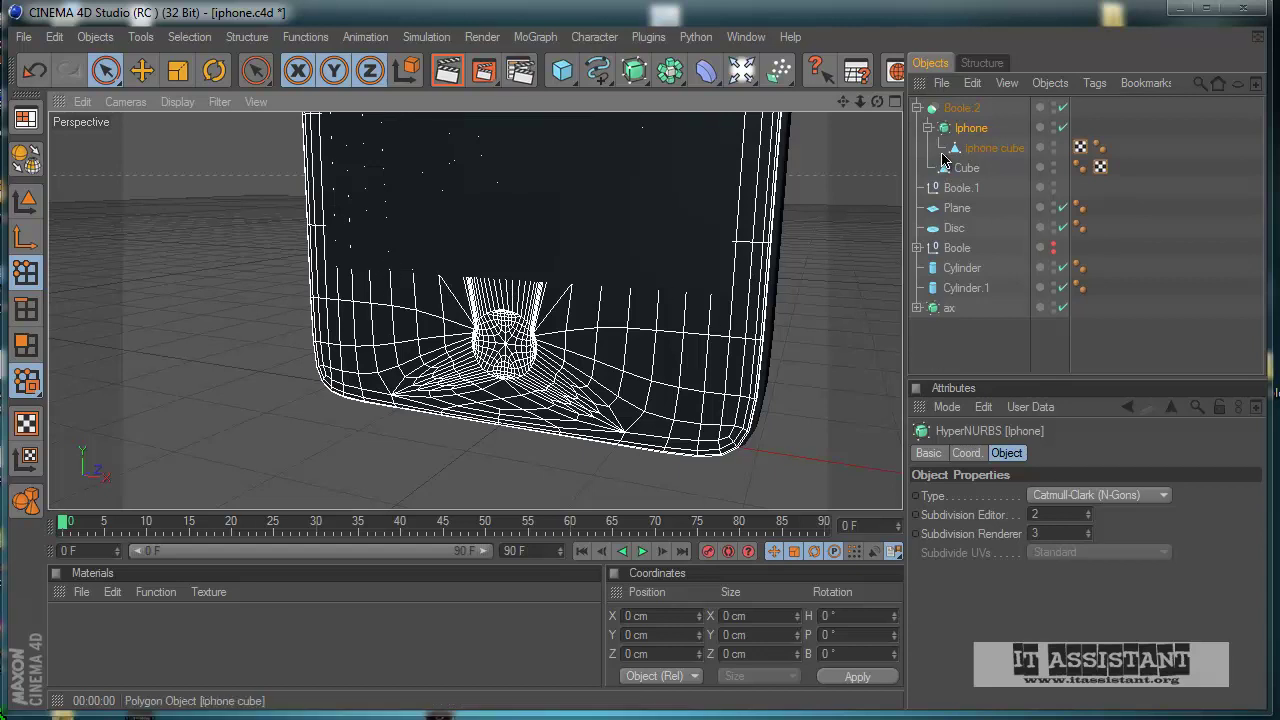
pyautogui.click(1063, 128)
pyautogui.scroll(5, 567, 393)
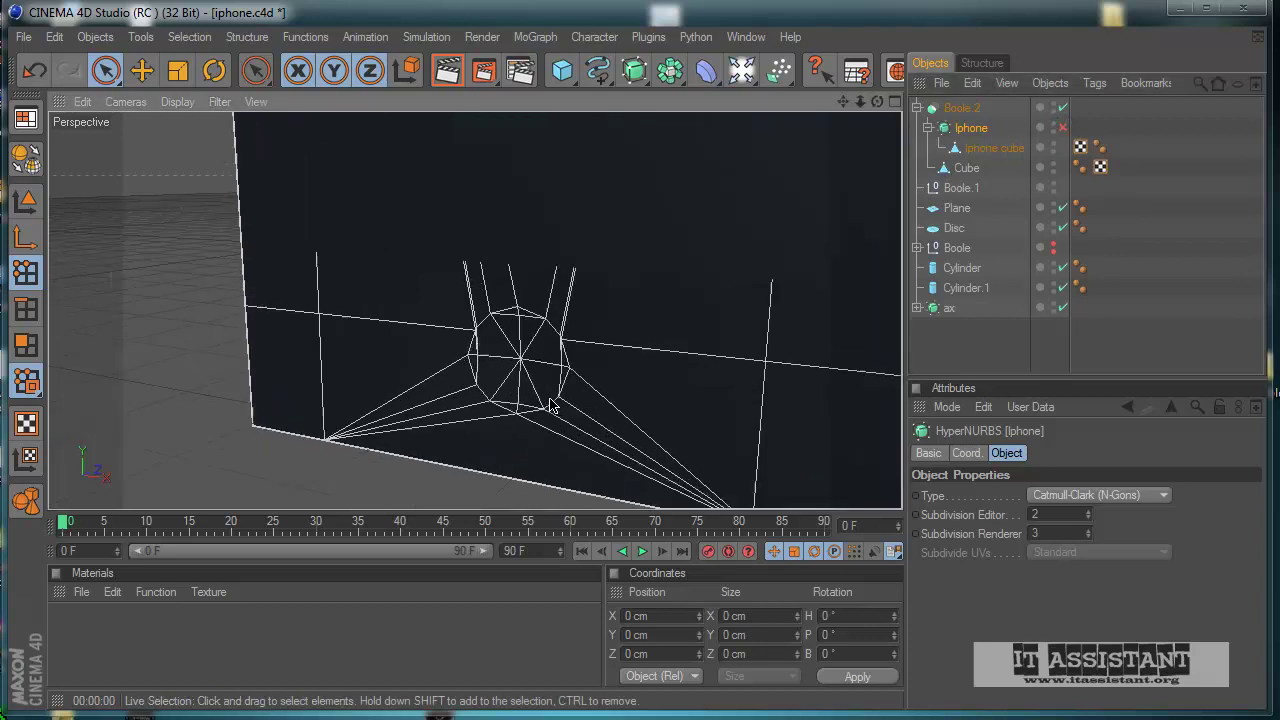
pyautogui.scroll(4, 567, 393)
pyautogui.scroll(-3, 566, 389)
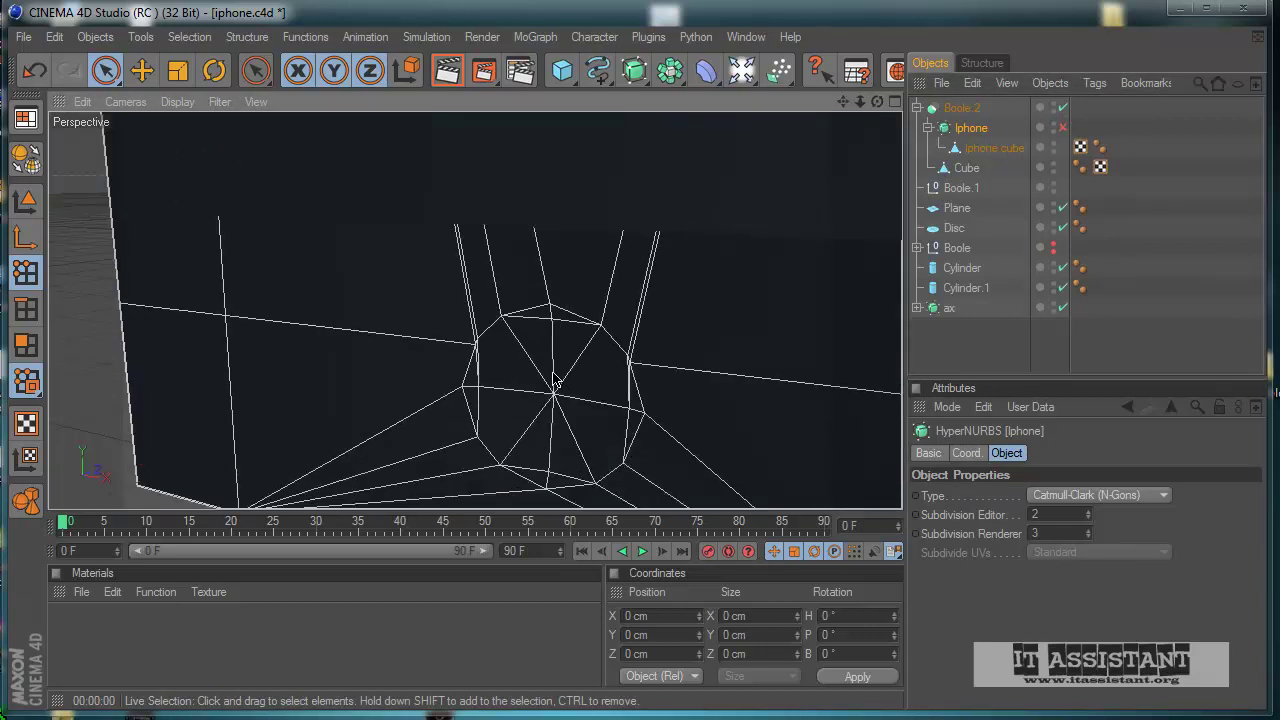
# - Select the iphone cube's rim points around the home button with Live Selection, leaving out the centre point
pyautogui.click(26, 272)
pyautogui.click(105, 70)
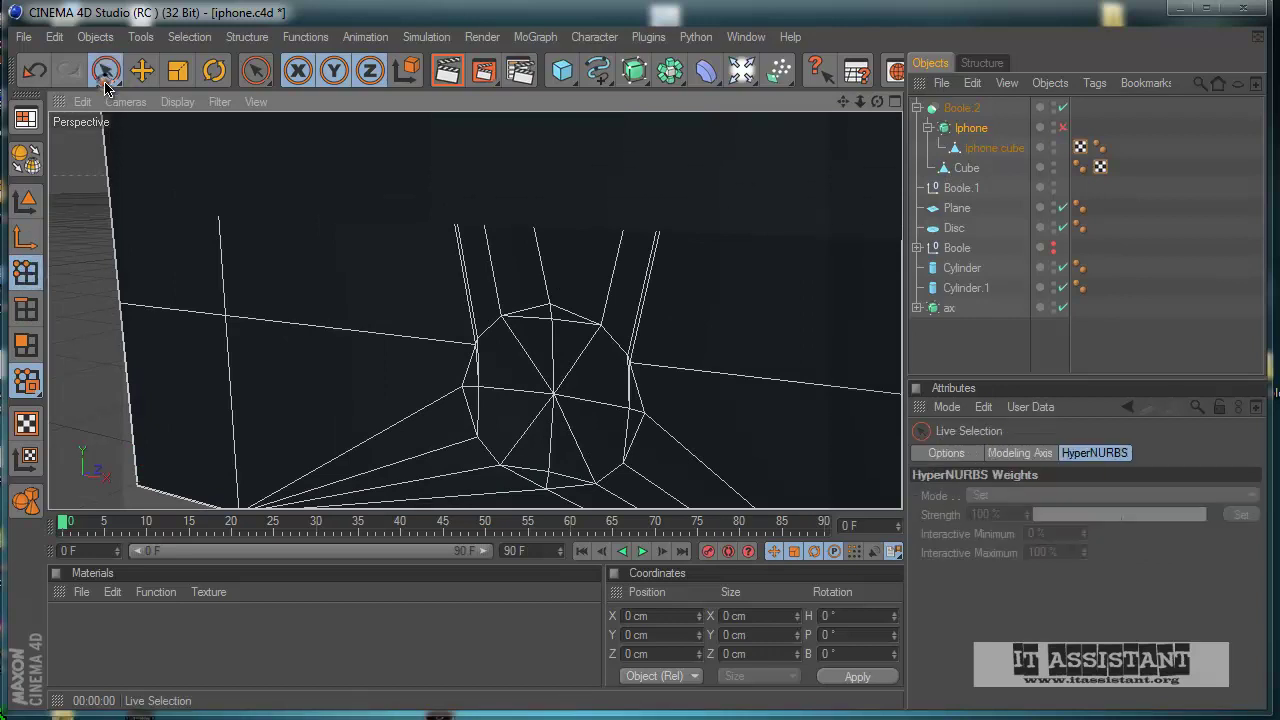
pyautogui.click(964, 454)
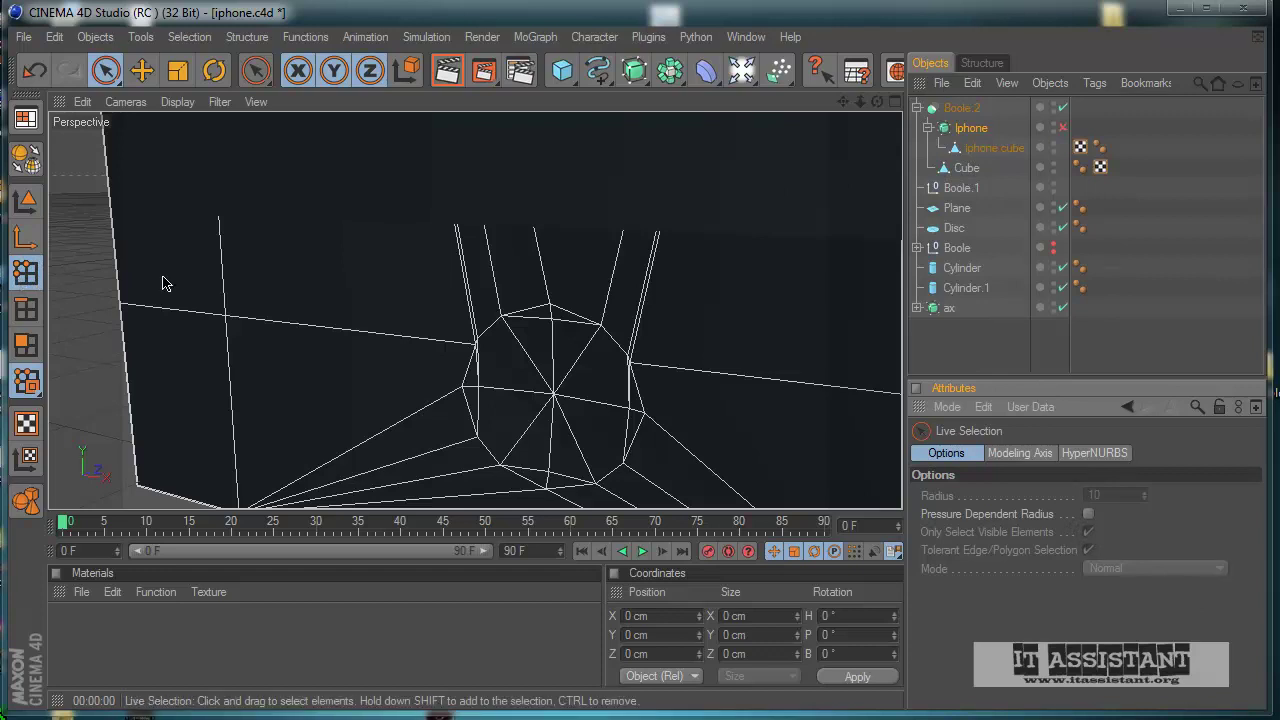
pyautogui.click(1000, 149)
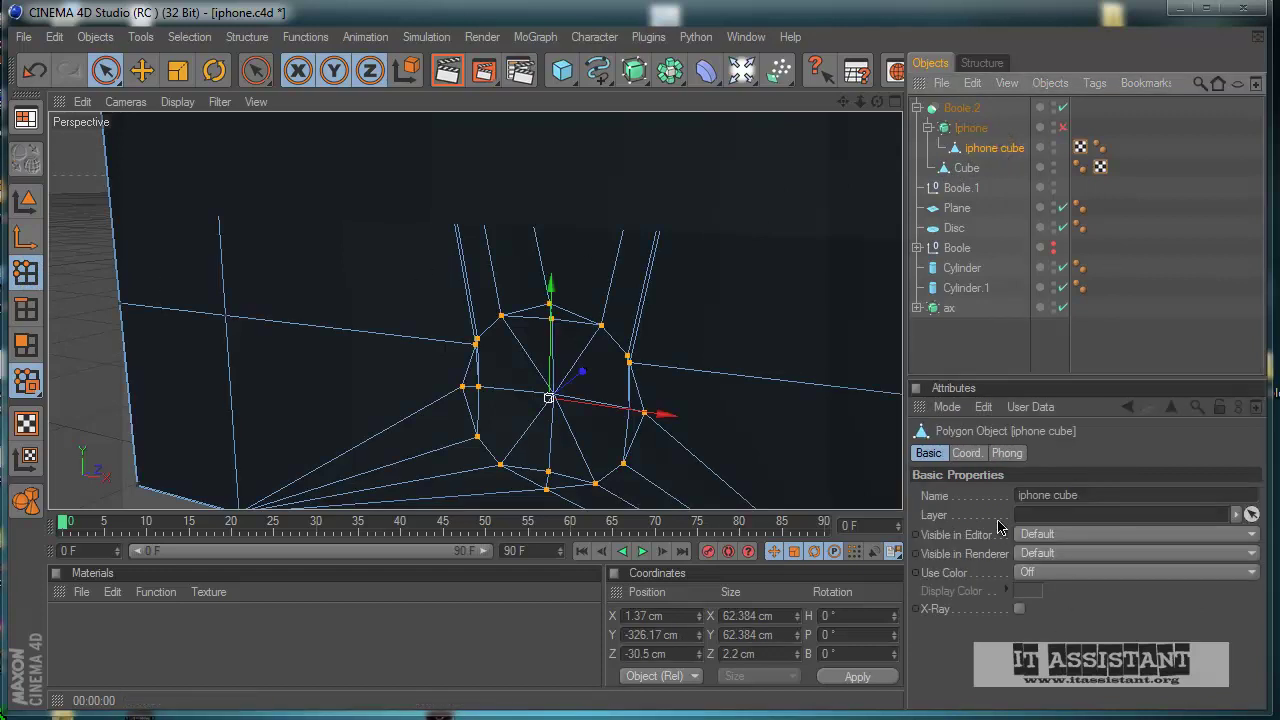
pyautogui.click(105, 70)
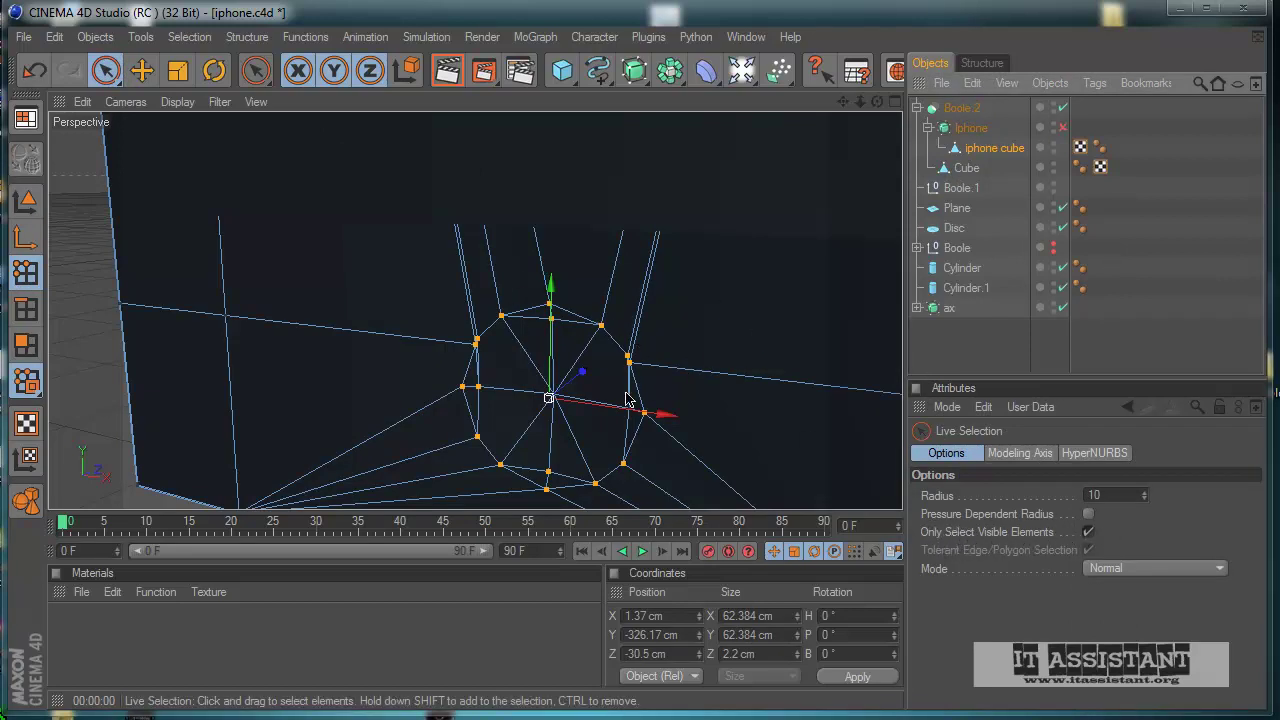
pyautogui.click(412, 343)
pyautogui.moveTo(424, 358)
pyautogui.mouseDown()
pyautogui.moveTo(543, 320)
pyautogui.moveTo(608, 334)
pyautogui.moveTo(638, 400)
pyautogui.moveTo(631, 453)
pyautogui.moveTo(582, 491)
pyautogui.moveTo(499, 474)
pyautogui.moveTo(471, 376)
pyautogui.moveTo(483, 335)
pyautogui.moveTo(587, 316)
pyautogui.moveTo(633, 393)
pyautogui.moveTo(573, 464)
pyautogui.moveTo(557, 395)
pyautogui.moveTo(567, 430)
pyautogui.mouseUp()
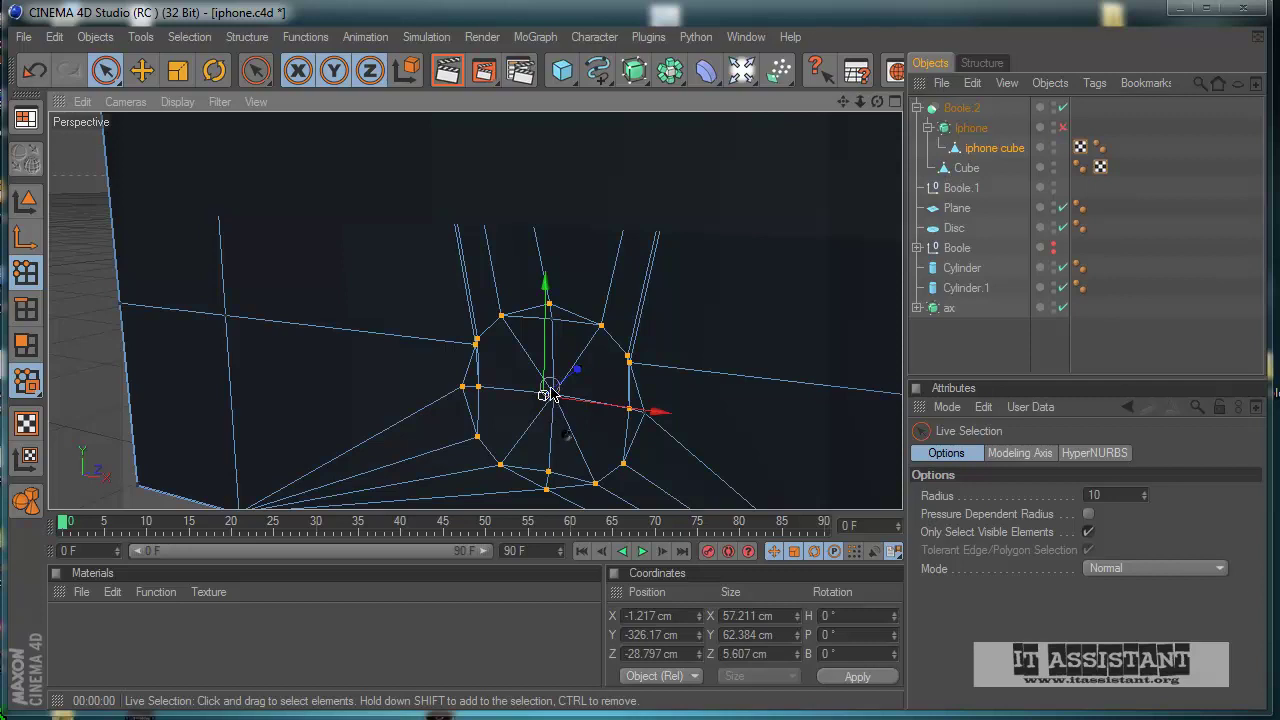
pyautogui.keyDown('ctrl'); pyautogui.click(554, 395); pyautogui.keyUp('ctrl')
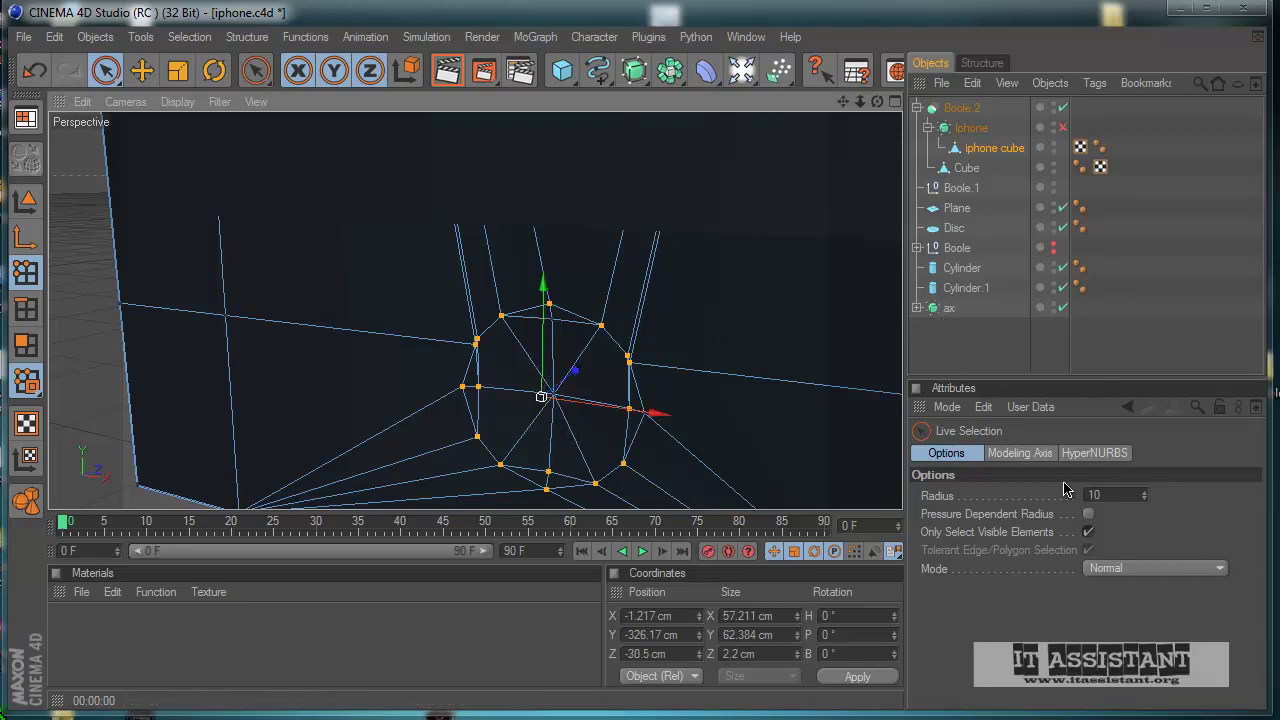
# - Set the selected points' HyperNURBS weight to 100%, view the weight map, and re-enable the Iphone smoothing
pyautogui.click(1095, 454)
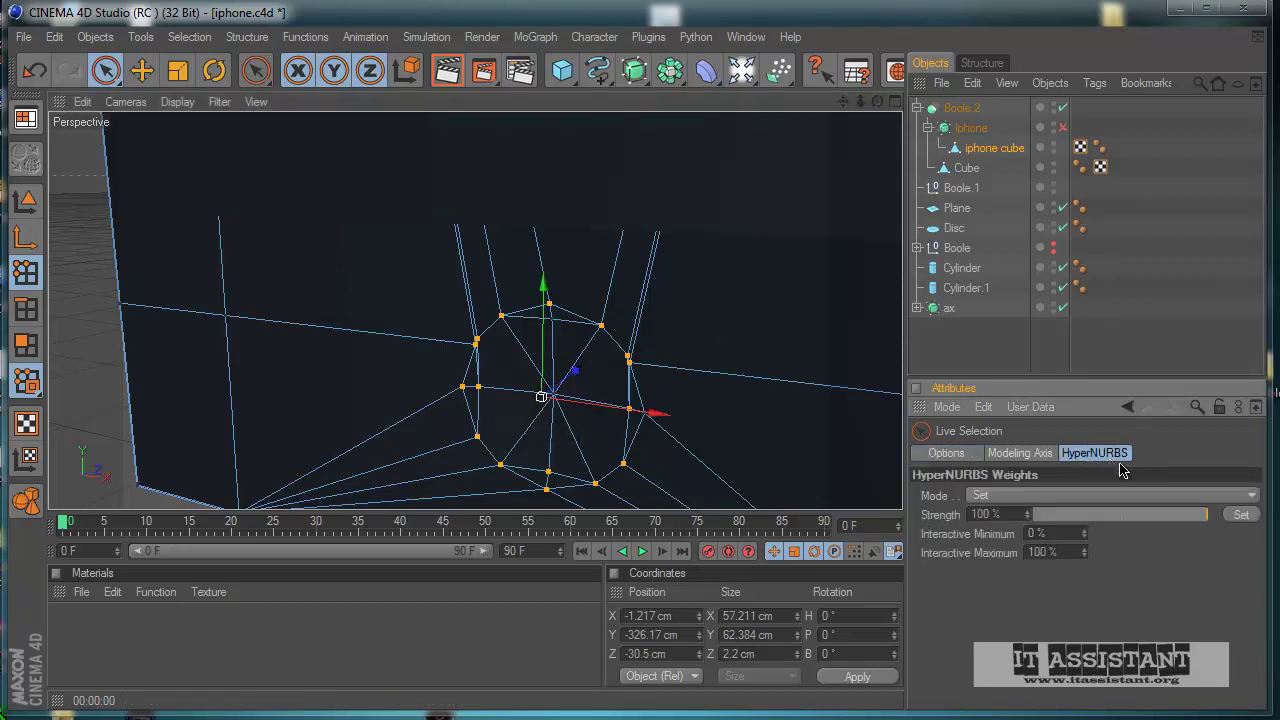
pyautogui.click(1244, 516)
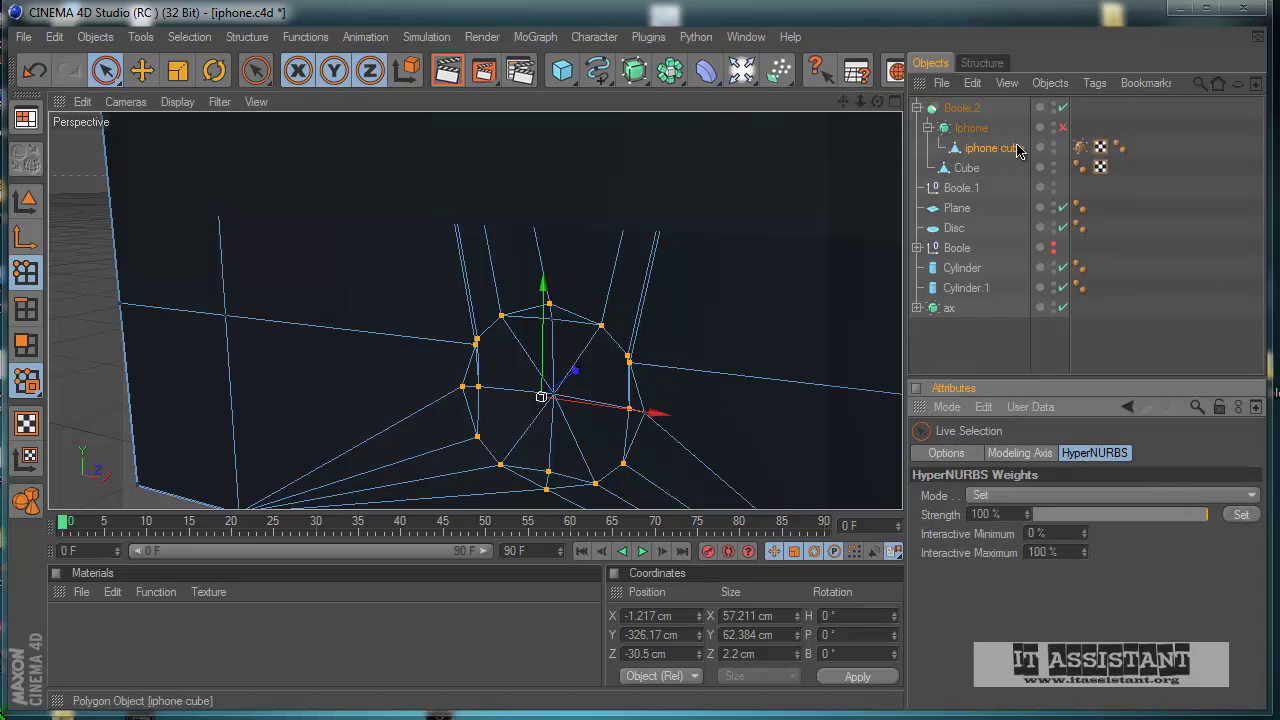
pyautogui.click(1080, 150)
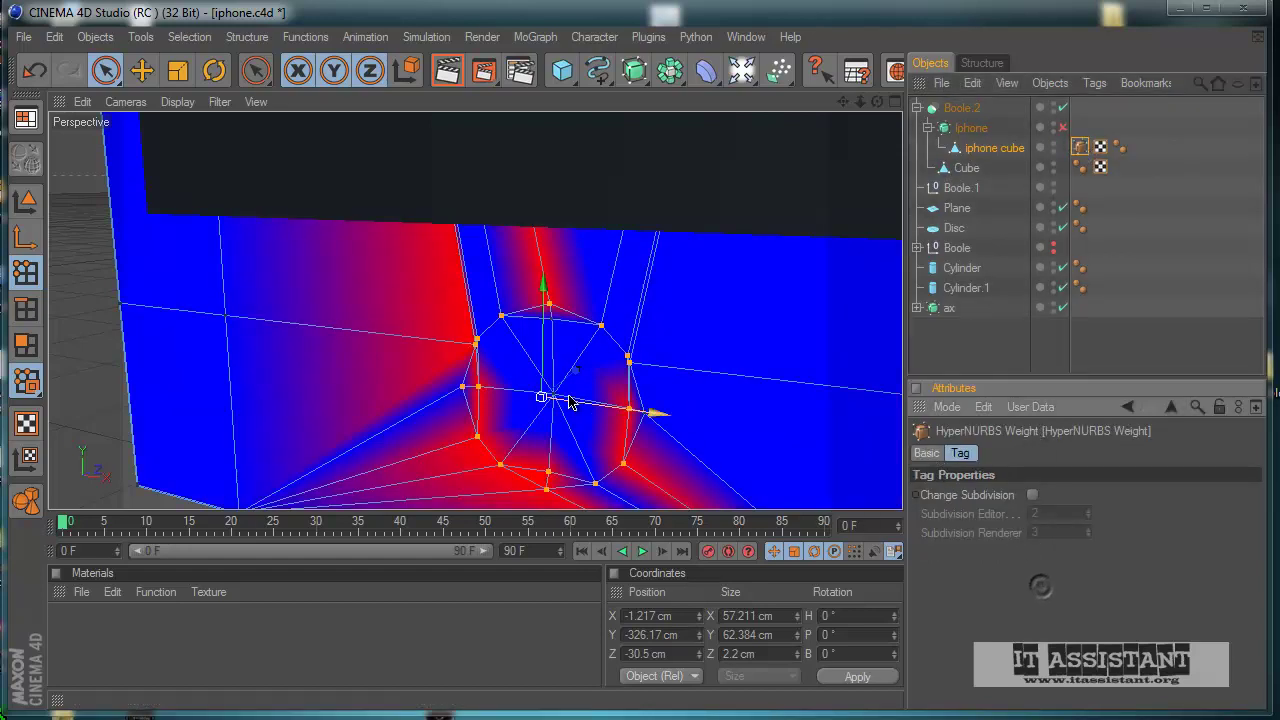
pyautogui.scroll(-5, 590, 408)
pyautogui.keyDown('alt'); pyautogui.moveTo(560, 456); pyautogui.dragTo(617, 442); pyautogui.keyUp('alt')
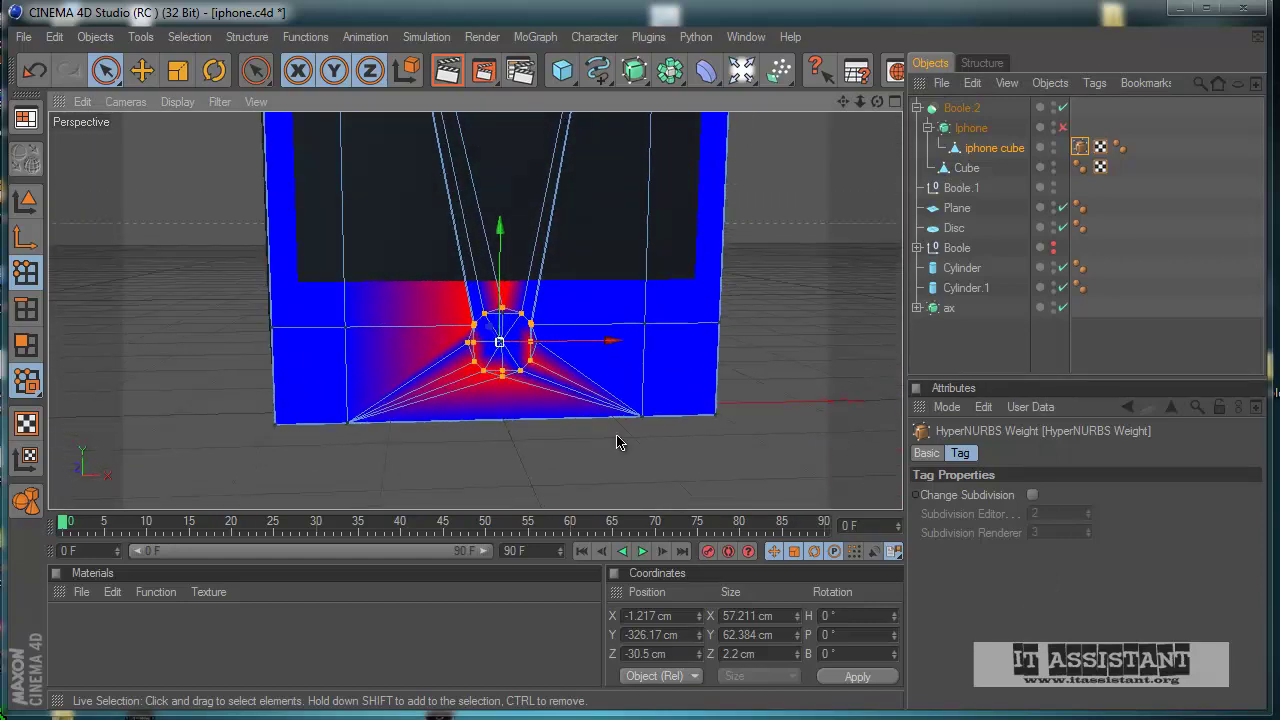
pyautogui.click(1062, 127)
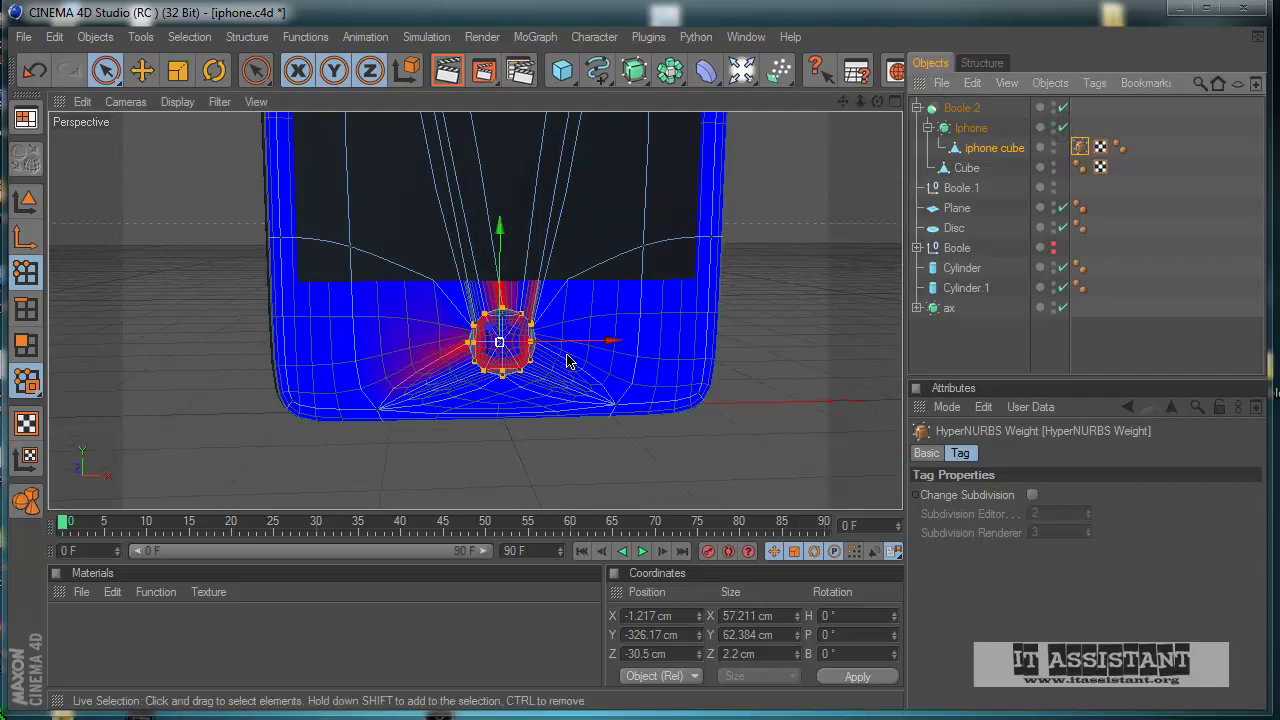
pyautogui.click(971, 353)
# - Examine the weighted home button recess from several close angles and render it to check its edge
pyautogui.keyDown('alt'); pyautogui.moveTo(617, 425); pyautogui.dragTo(600, 437); pyautogui.keyUp('alt')
pyautogui.scroll(3, 505, 441)
pyautogui.keyDown('alt'); pyautogui.moveTo(505, 441); pyautogui.dragTo(548, 365); pyautogui.keyUp('alt')
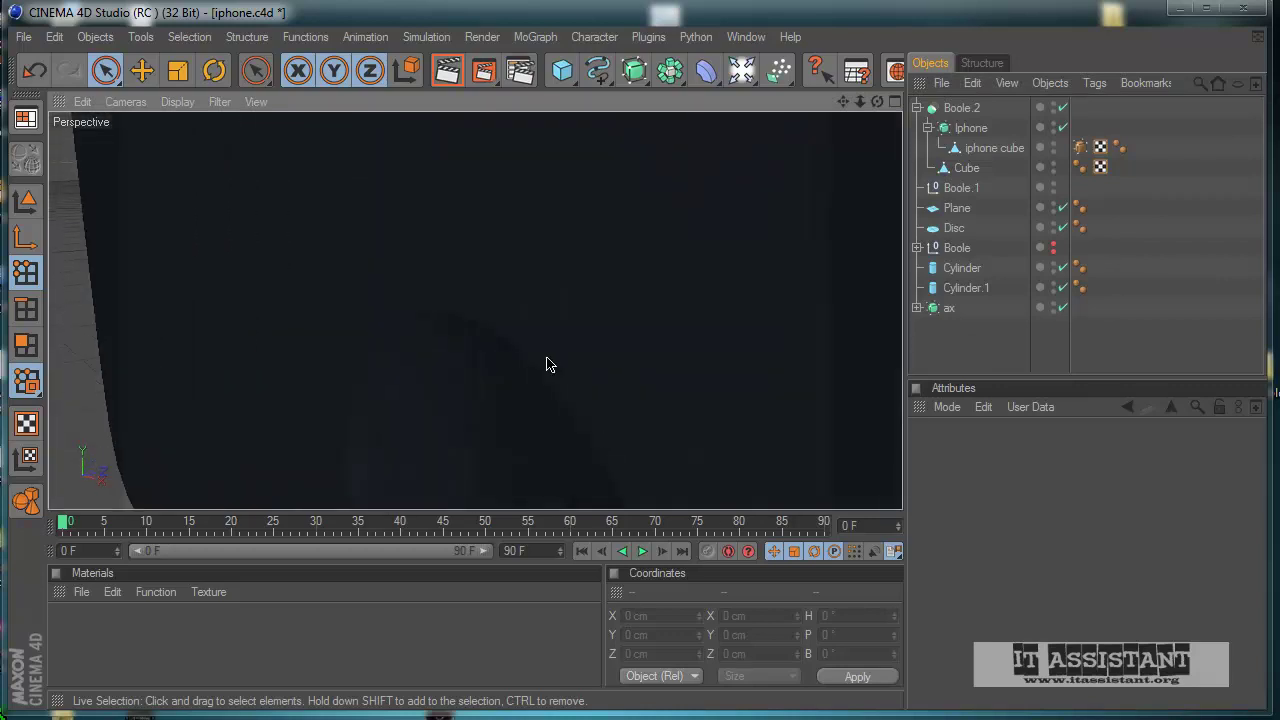
pyautogui.keyDown('alt'); pyautogui.moveTo(343, 357); pyautogui.dragTo(396, 340); pyautogui.keyUp('alt')
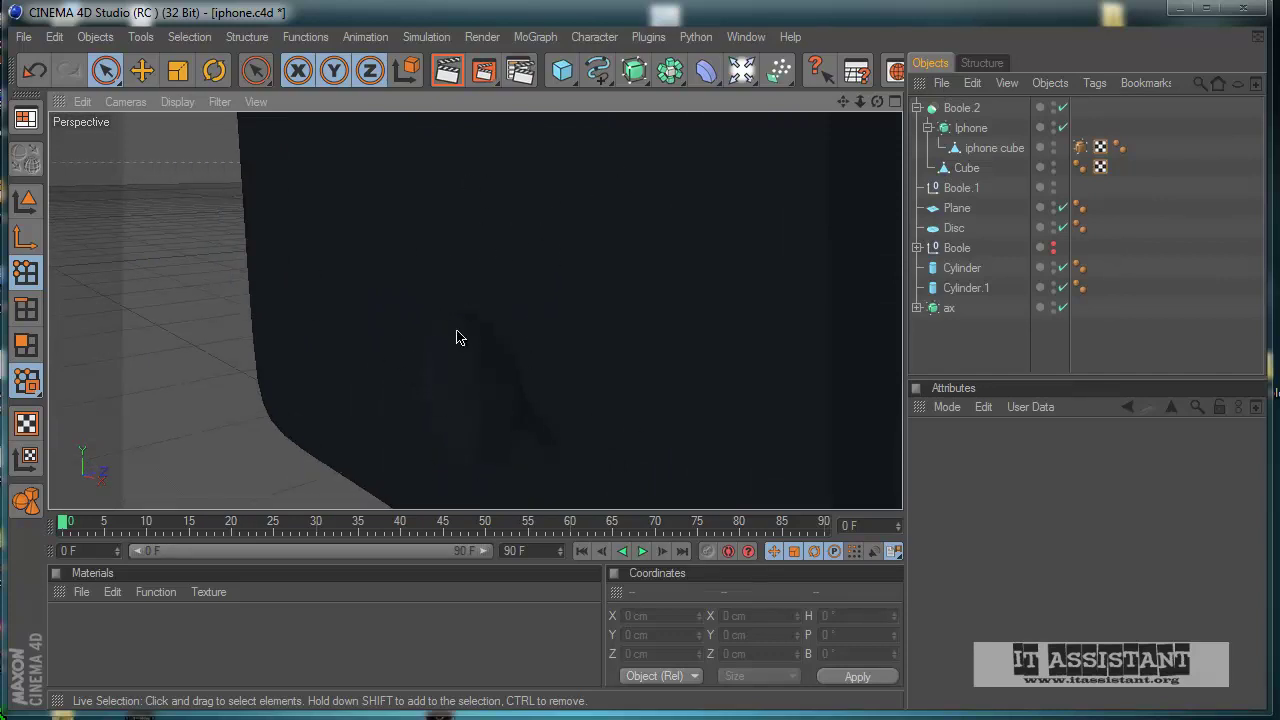
pyautogui.keyDown('alt'); pyautogui.moveTo(458, 337); pyautogui.dragTo(359, 431); pyautogui.keyUp('alt')
pyautogui.keyDown('alt'); pyautogui.moveTo(474, 333); pyautogui.dragTo(533, 404); pyautogui.keyUp('alt')
pyautogui.keyDown('alt'); pyautogui.moveTo(432, 385); pyautogui.dragTo(606, 440); pyautogui.keyUp('alt')
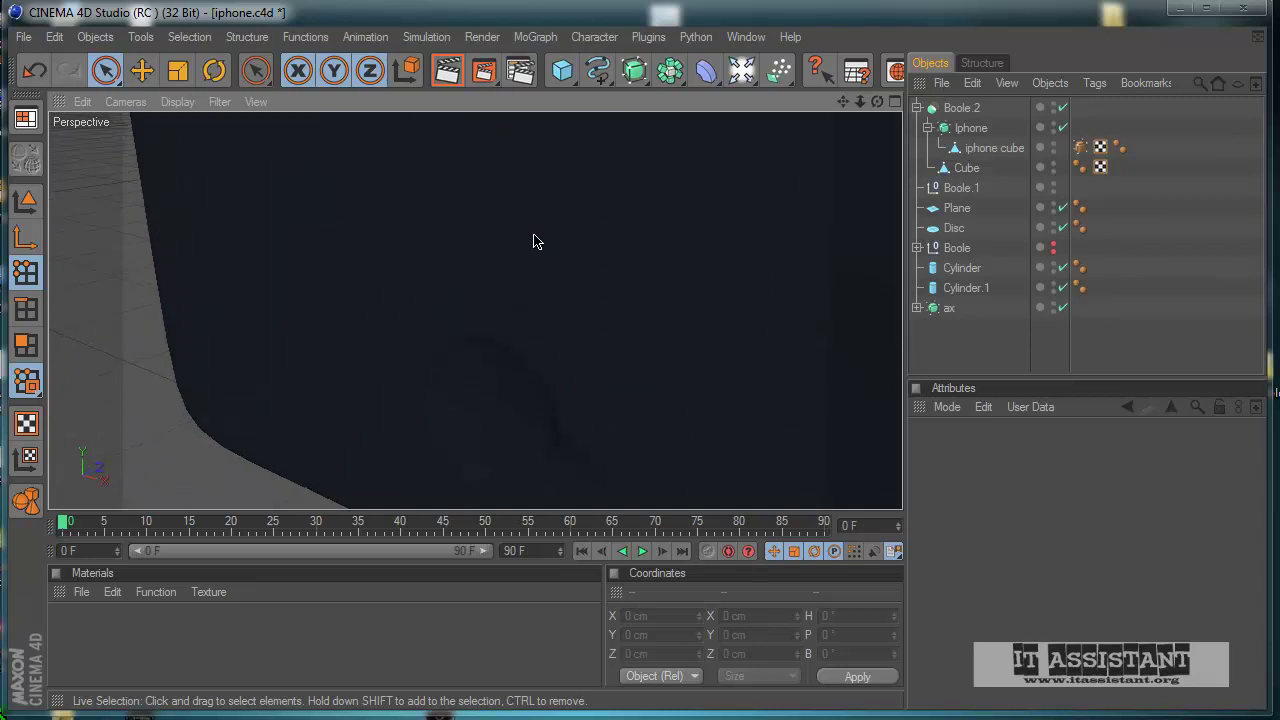
pyautogui.click(447, 70)
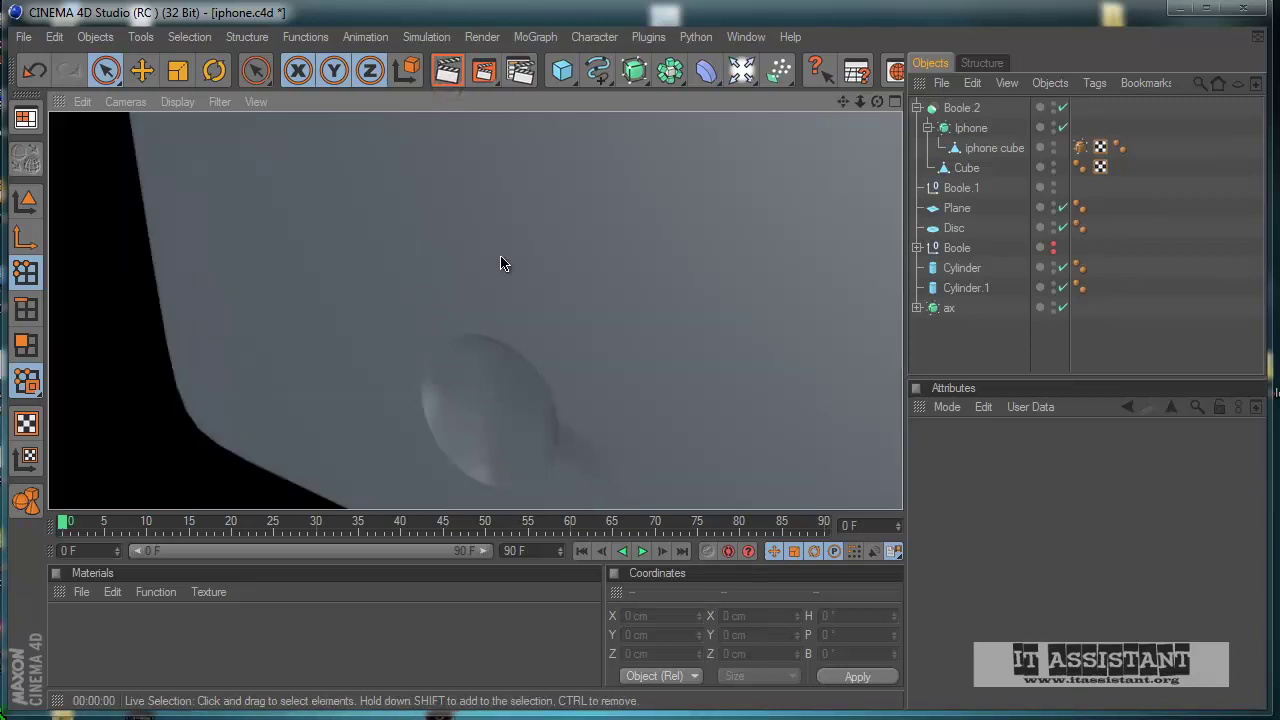
pyautogui.keyDown('alt'); pyautogui.moveTo(503, 263); pyautogui.dragTo(600, 440); pyautogui.keyUp('alt')
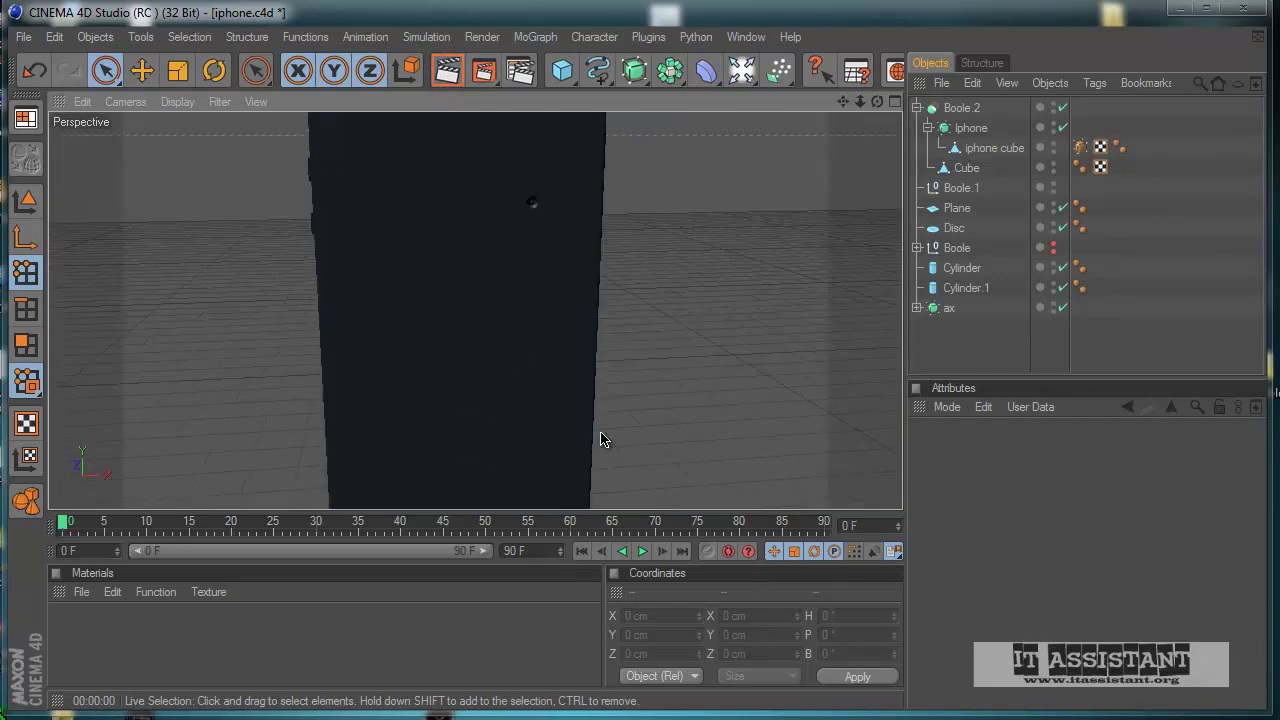
pyautogui.scroll(-5, 529, 251)
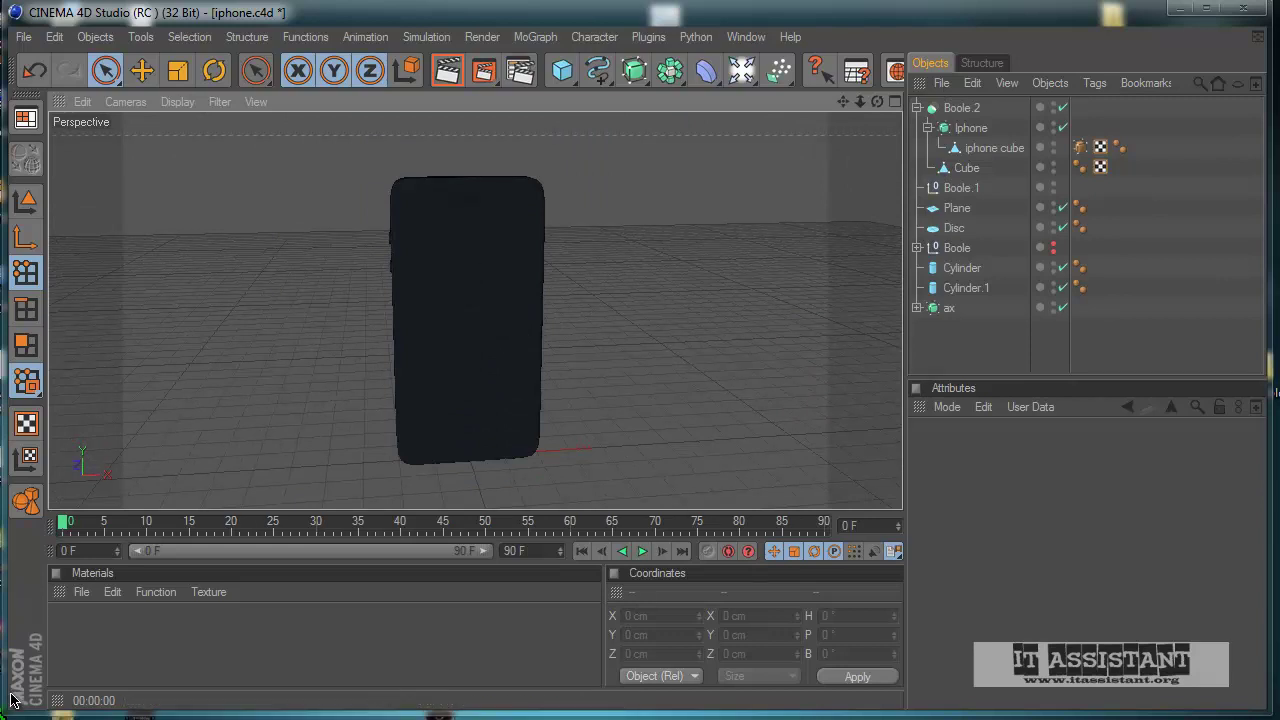
# - Create a new material and set its color to near-black, RGB 16, 16, 16
pyautogui.doubleClick(90, 653)
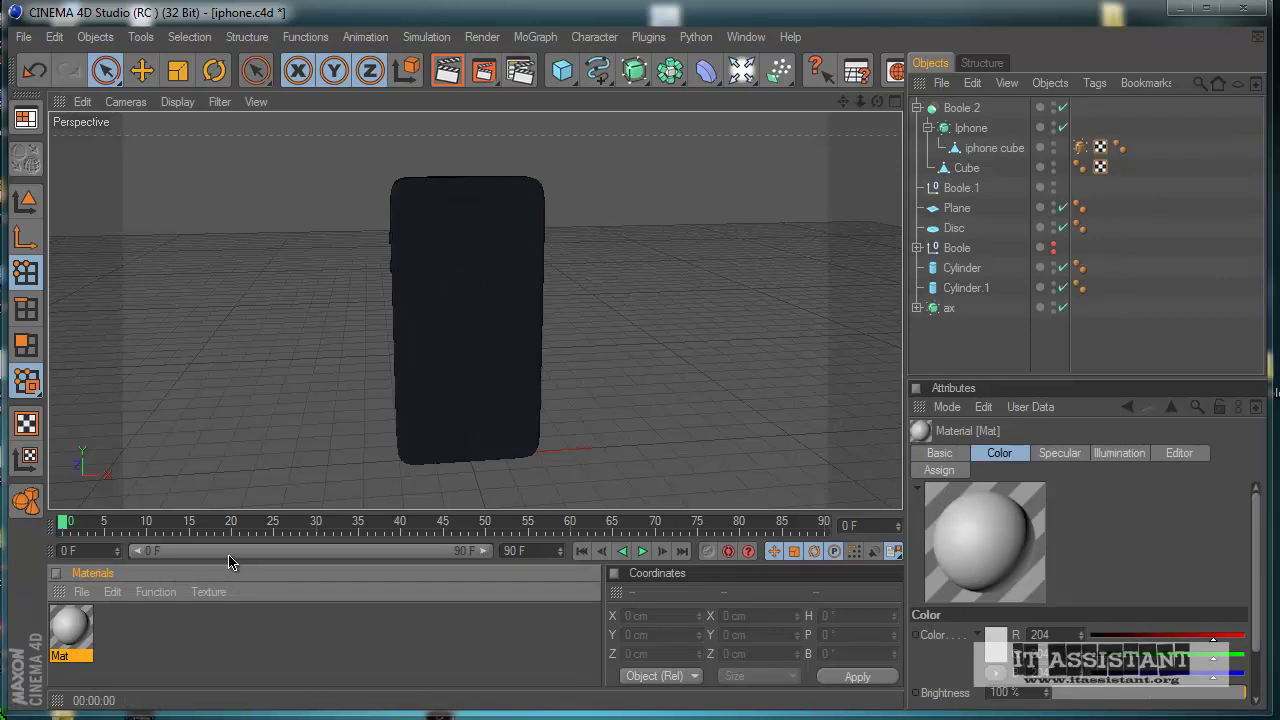
pyautogui.doubleClick(68, 626)
pyautogui.moveTo(330, 128); pyautogui.dragTo(408, 120)
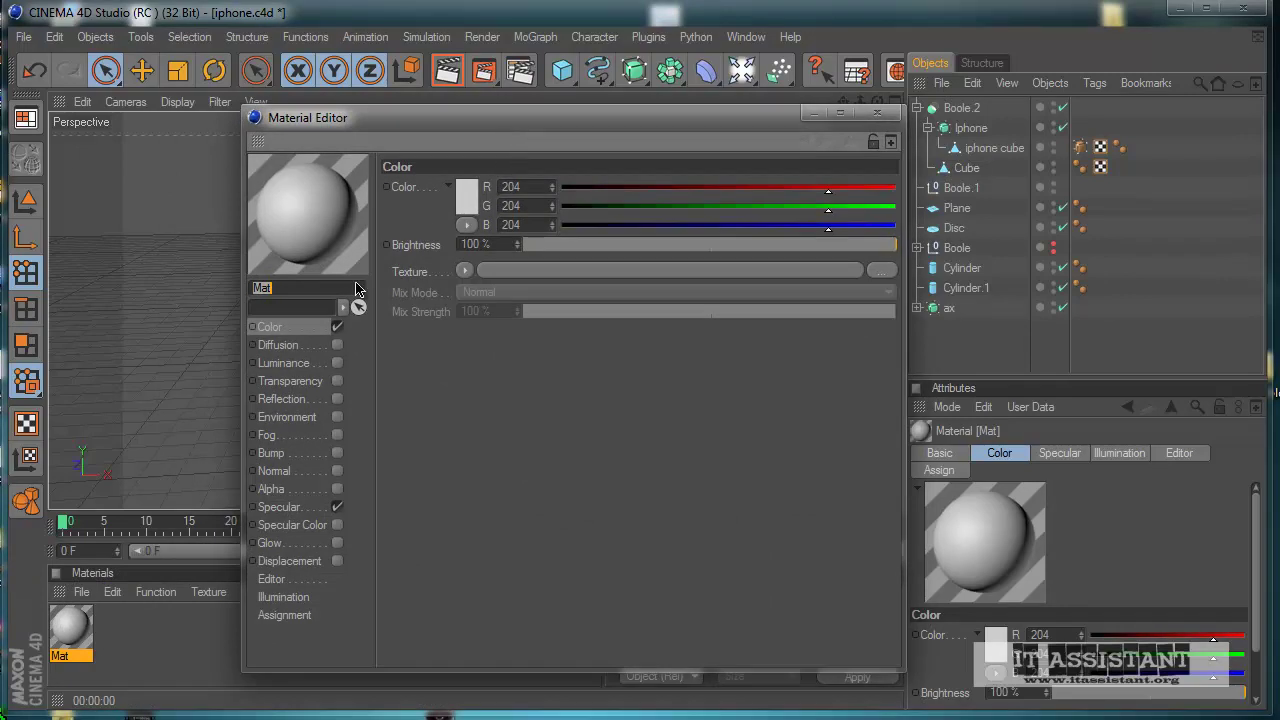
pyautogui.click(466, 205)
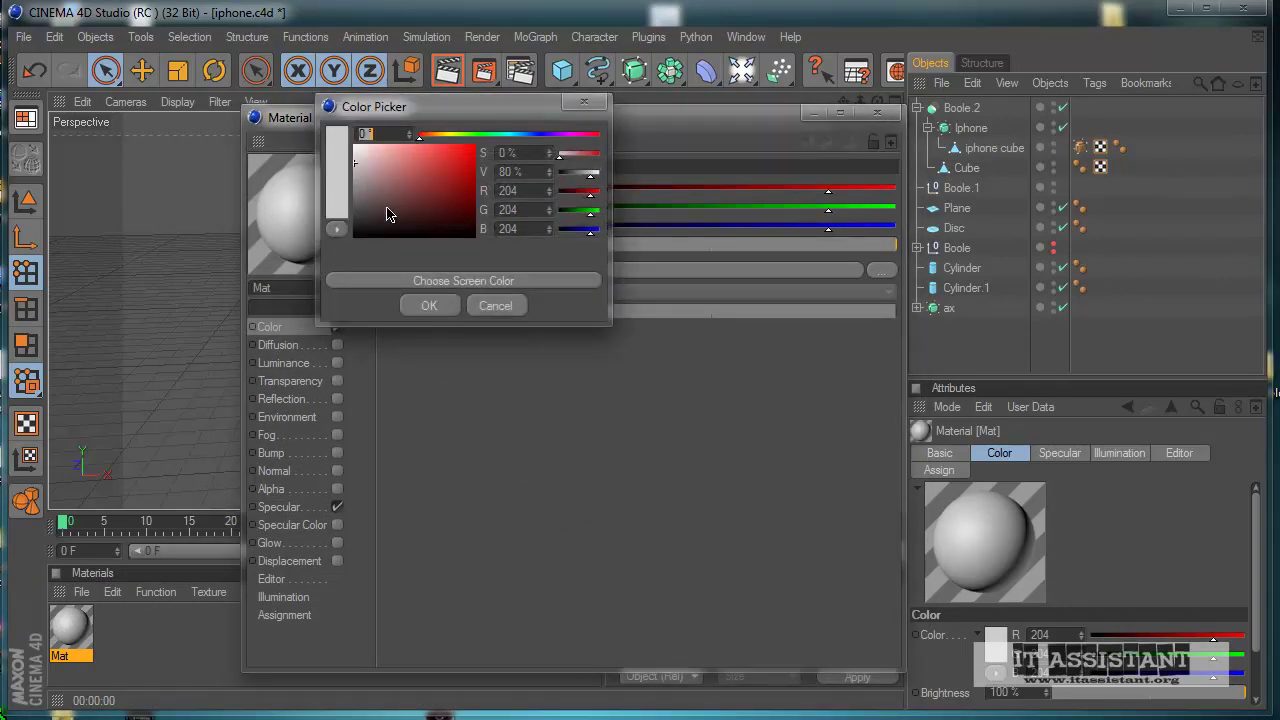
pyautogui.moveTo(377, 221); pyautogui.dragTo(348, 237)
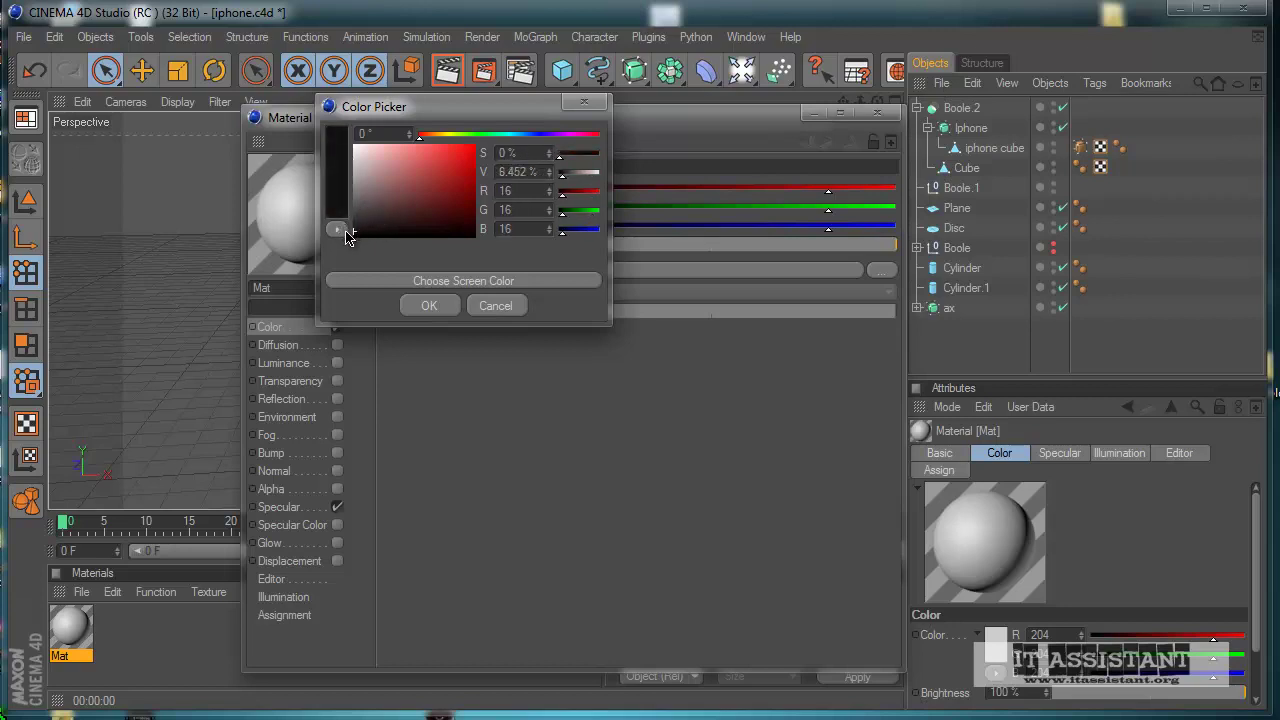
pyautogui.click(429, 308)
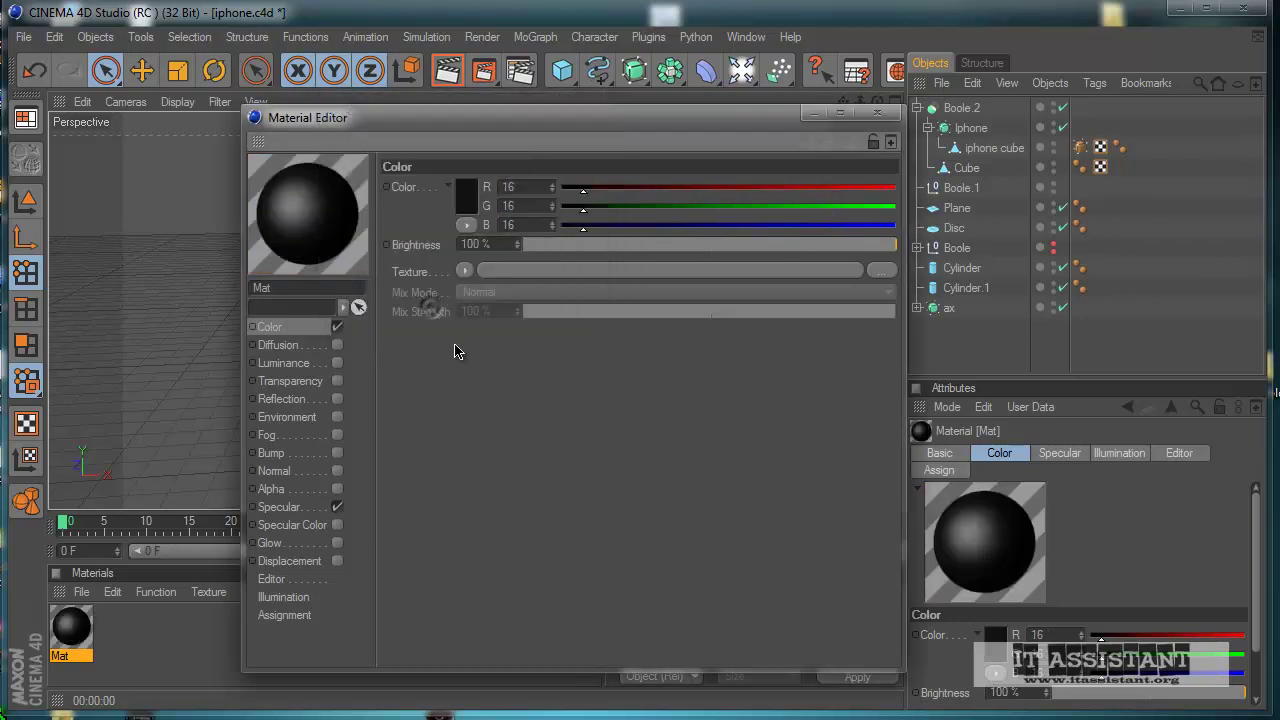
# - Enable reflection on the near-black material and set its reflection brightness to 30%
pyautogui.click(336, 364)
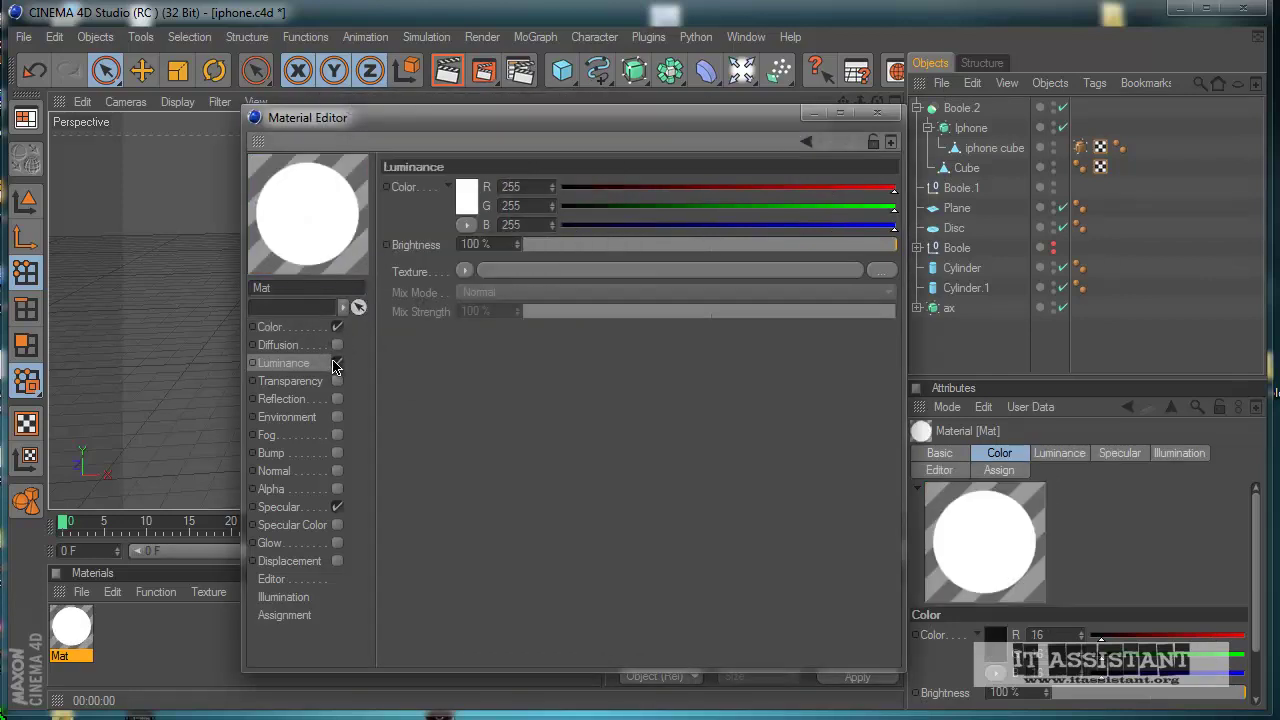
pyautogui.click(336, 364)
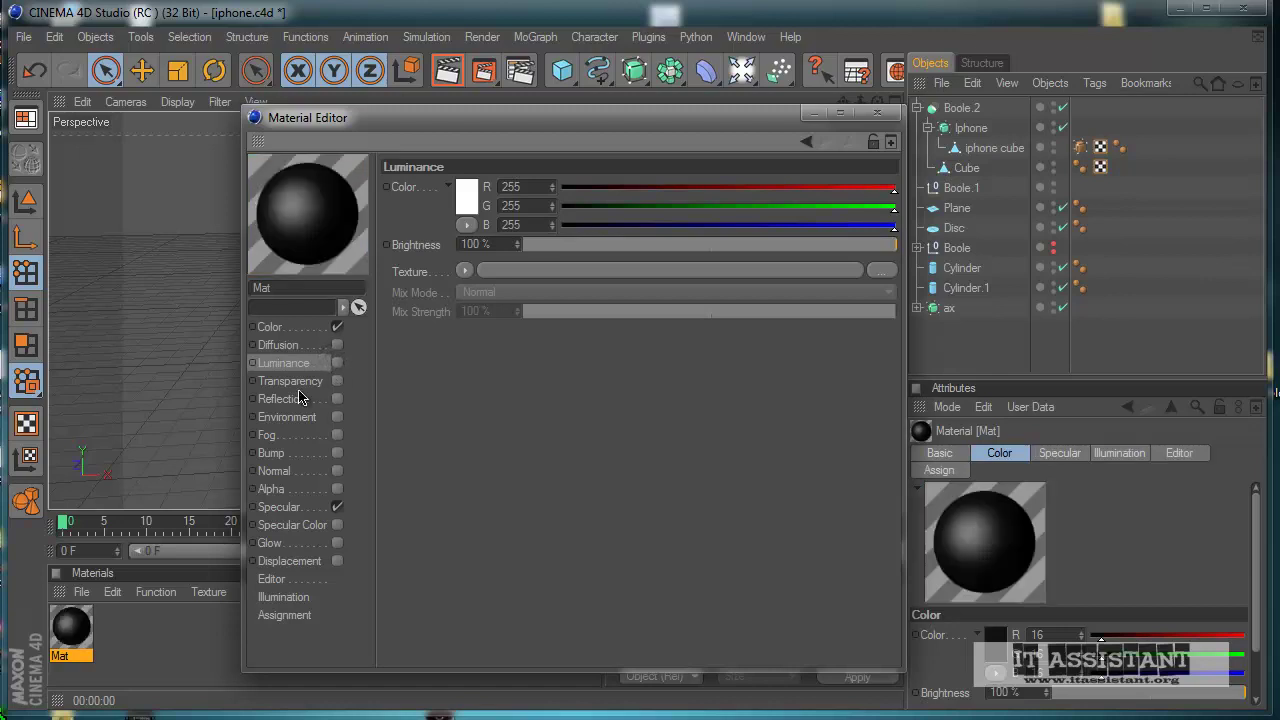
pyautogui.click(337, 399)
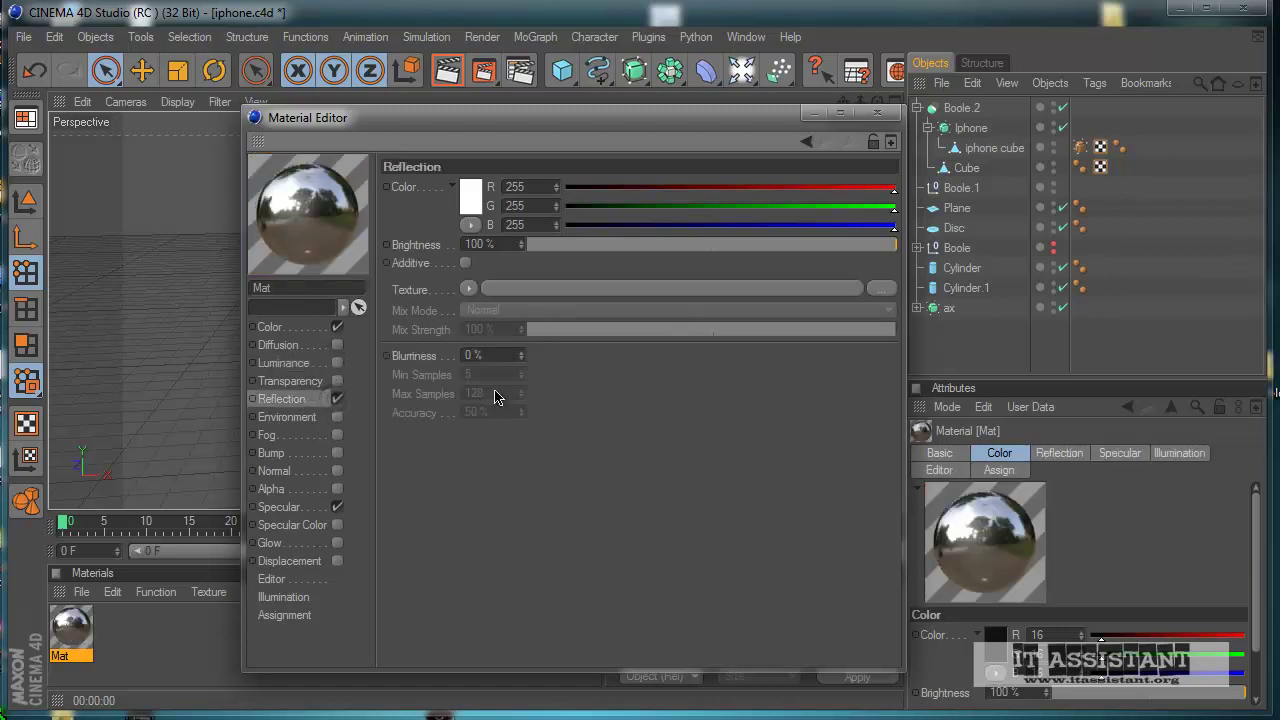
pyautogui.click(590, 245)
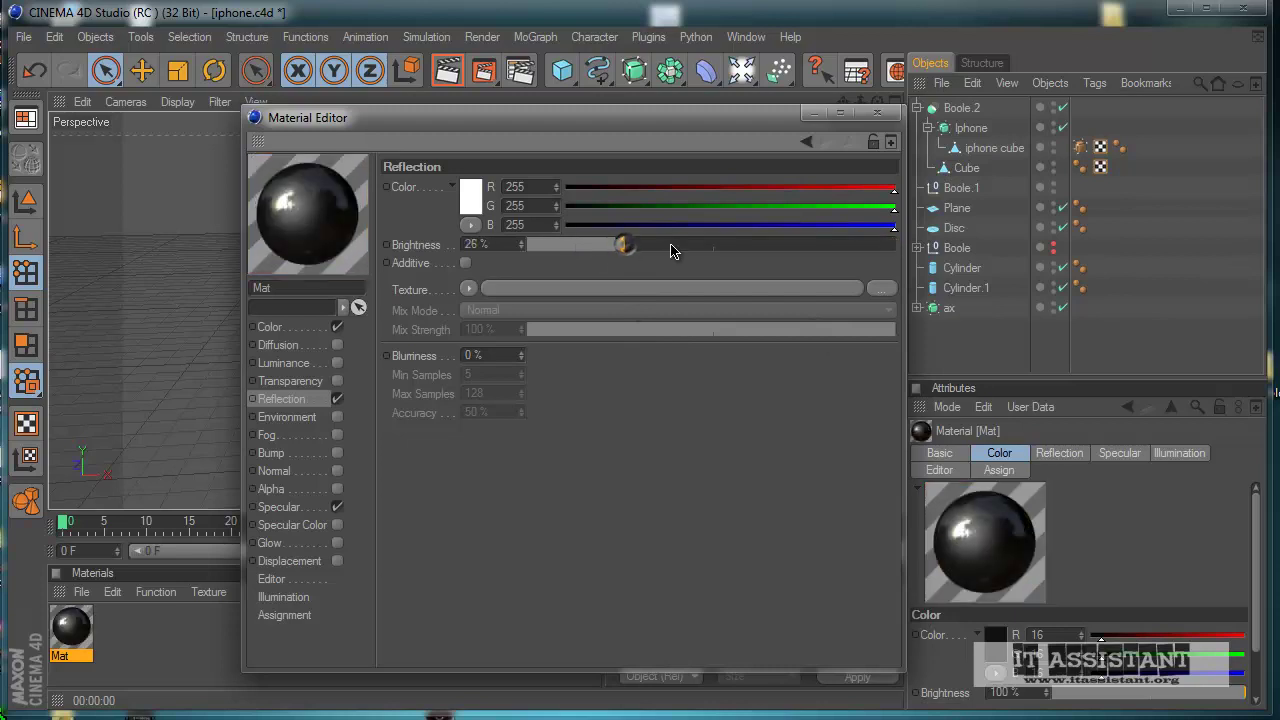
pyautogui.click(669, 246)
pyautogui.click(637, 246)
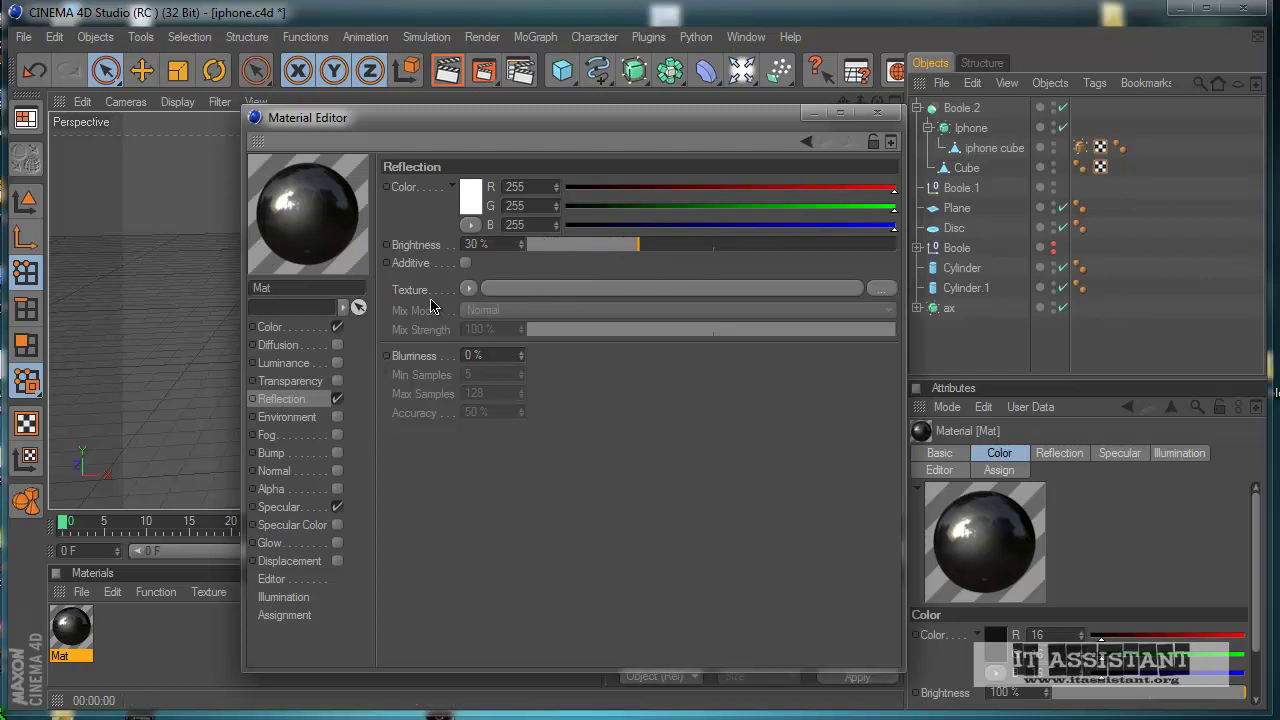
pyautogui.click(877, 112)
# - Apply the near-black reflective material to the Iphone object and render the view to check it
pyautogui.moveTo(390, 418); pyautogui.dragTo(964, 131)
pyautogui.click(447, 70)
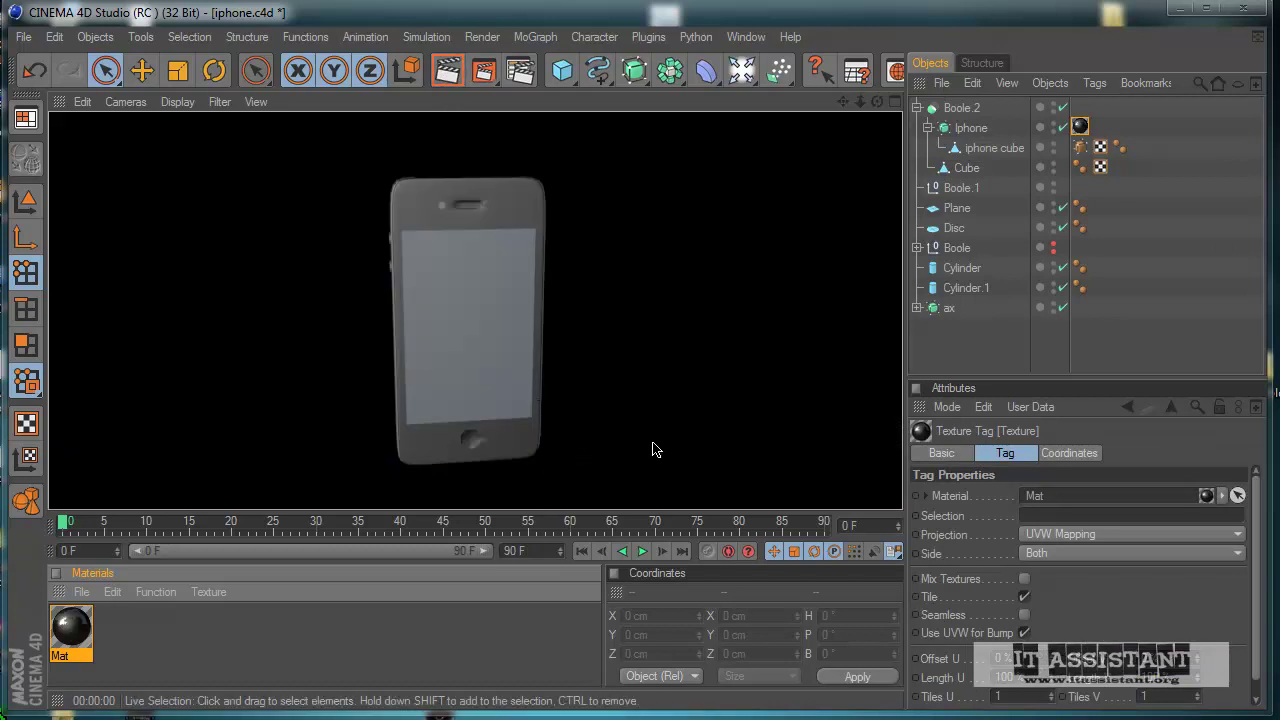
pyautogui.click(620, 450)
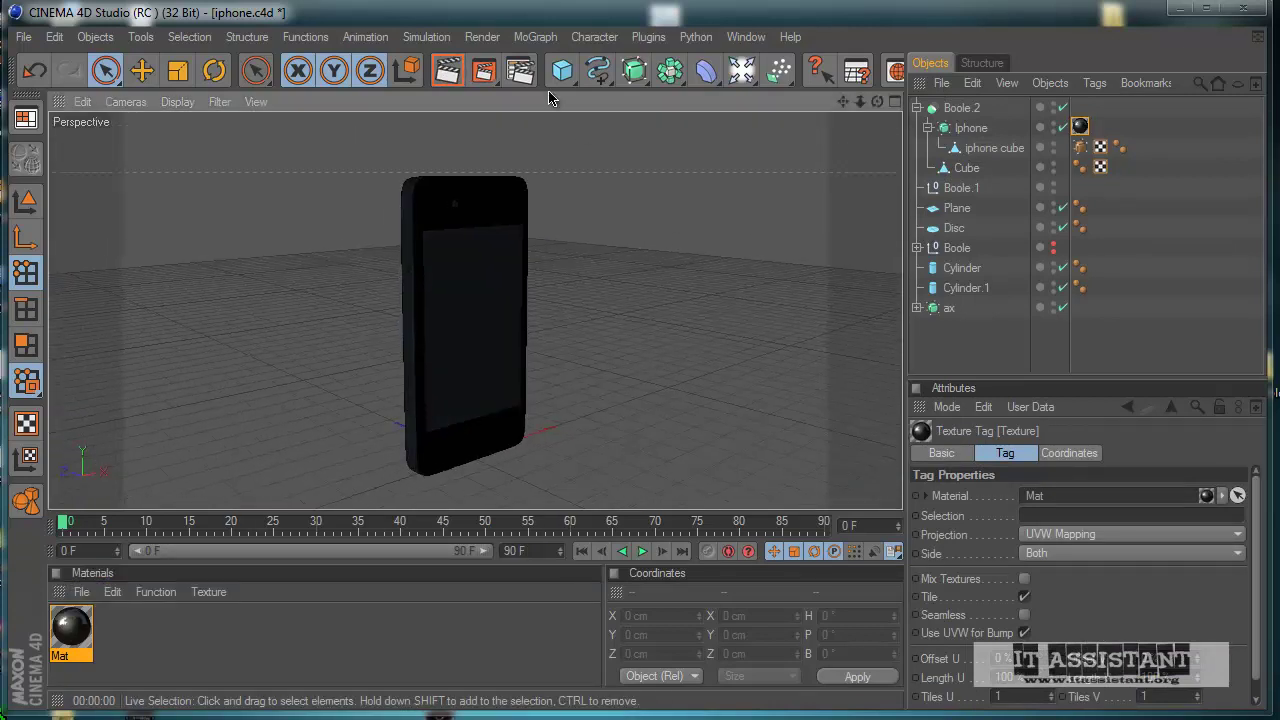
pyautogui.click(442, 74)
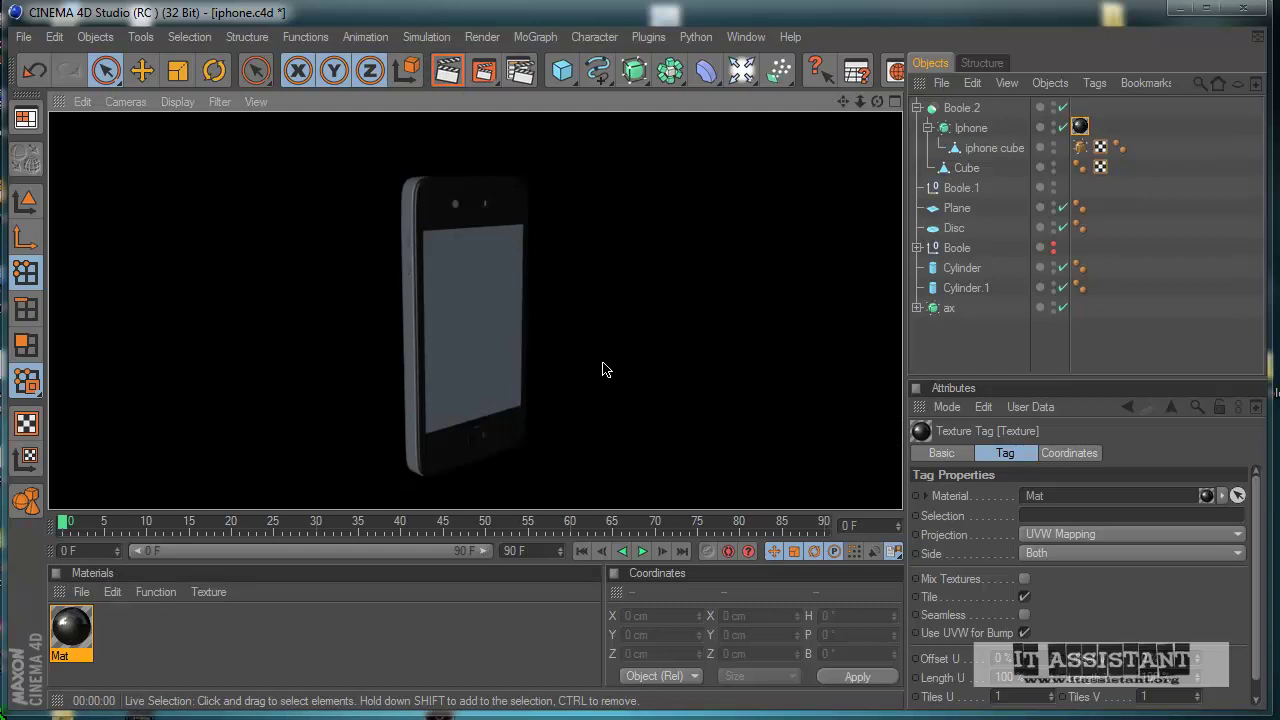
# - Examine the black phone's front, lower end and side edge from several angles with test renders
pyautogui.moveTo(593, 396)
pyautogui.keyDown('alt'); pyautogui.mouseDown()
pyautogui.moveTo(626, 466)
pyautogui.moveTo(574, 383)
pyautogui.mouseUp(); pyautogui.keyUp('alt')
pyautogui.scroll(3, 574, 383)
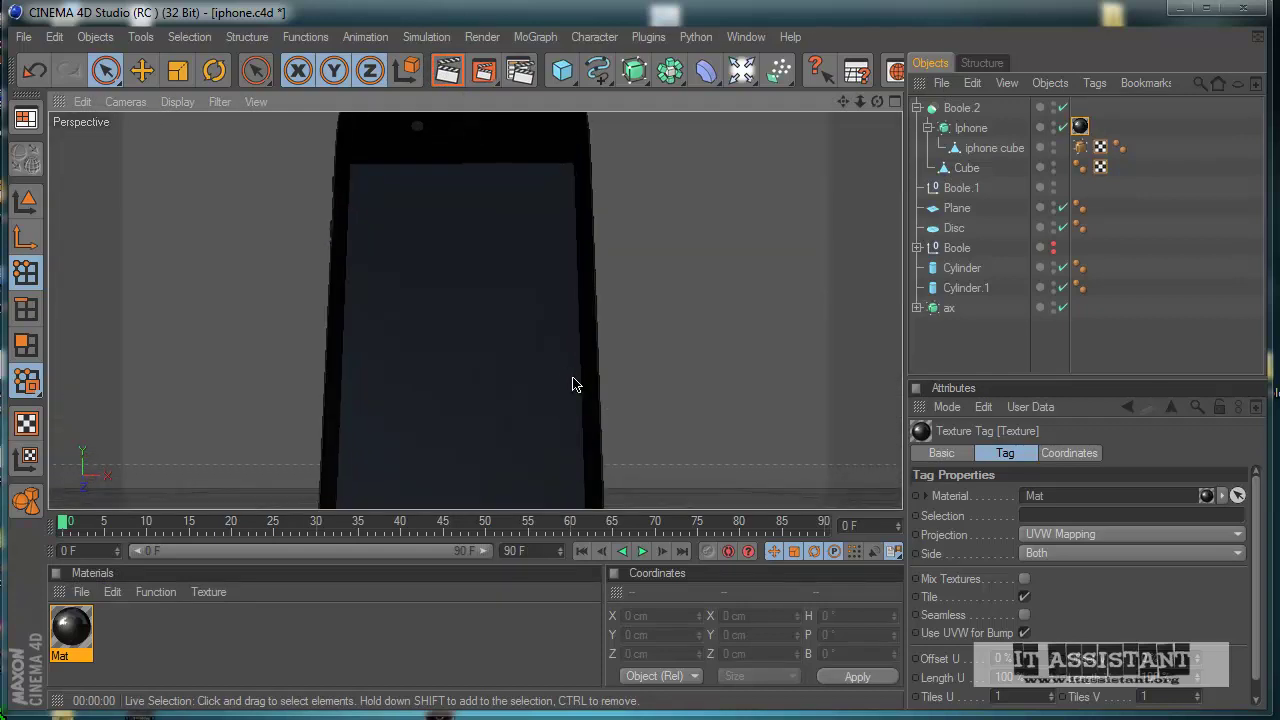
pyautogui.keyDown('alt'); pyautogui.moveTo(536, 387); pyautogui.dragTo(517, 171, button='middle'); pyautogui.keyUp('alt')
pyautogui.keyDown('alt'); pyautogui.moveTo(480, 334); pyautogui.dragTo(599, 437, button='middle'); pyautogui.keyUp('alt')
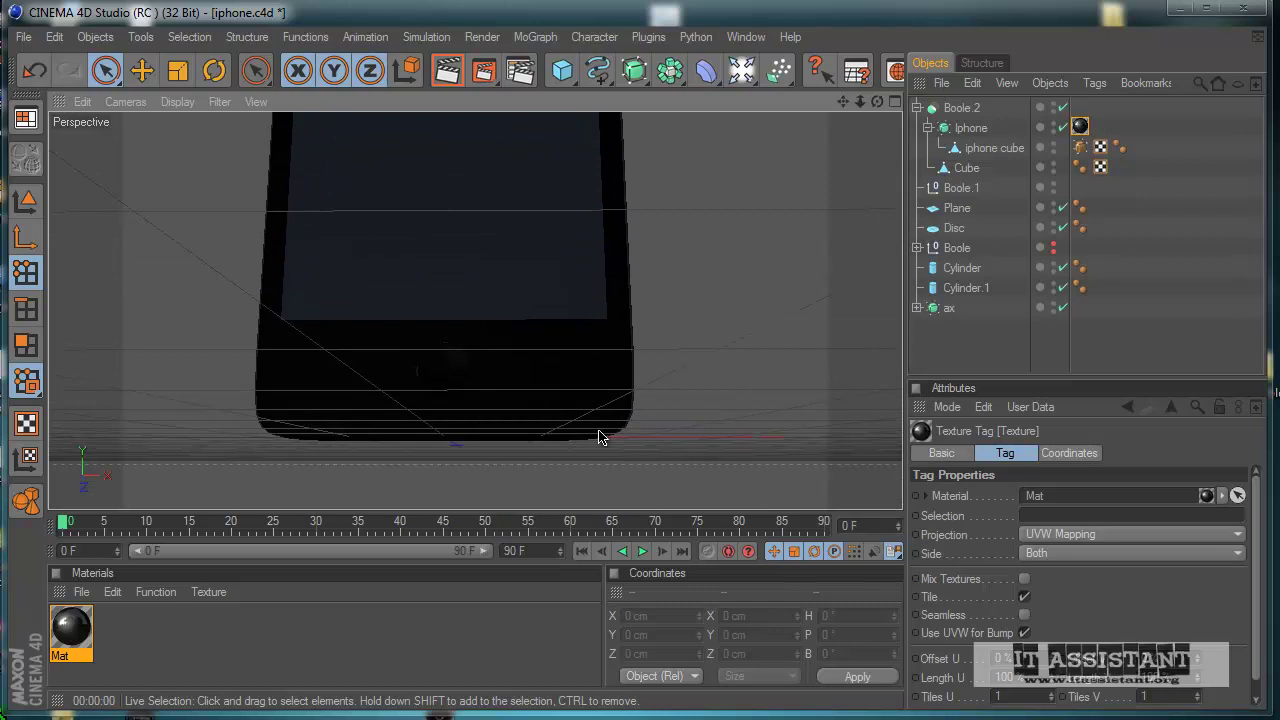
pyautogui.click(447, 74)
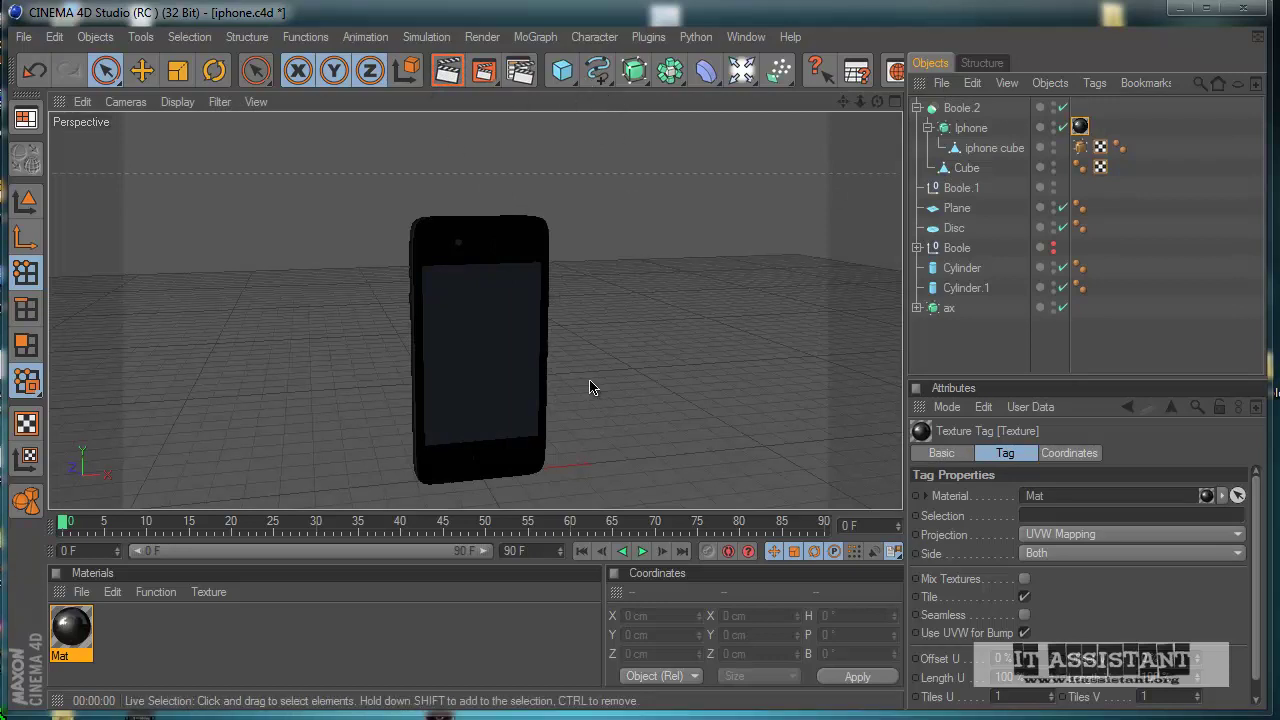
pyautogui.click(447, 70)
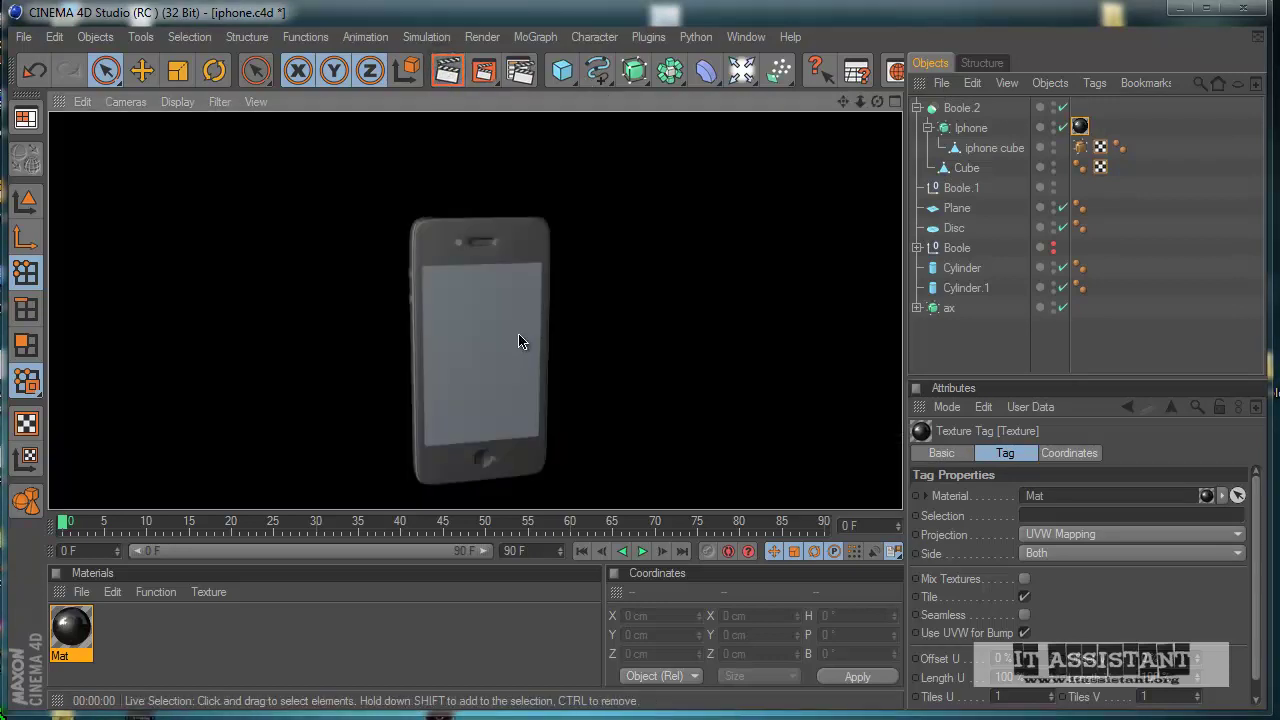
pyautogui.keyDown('alt'); pyautogui.moveTo(596, 434); pyautogui.dragTo(523, 163); pyautogui.keyUp('alt')
pyautogui.click(447, 71)
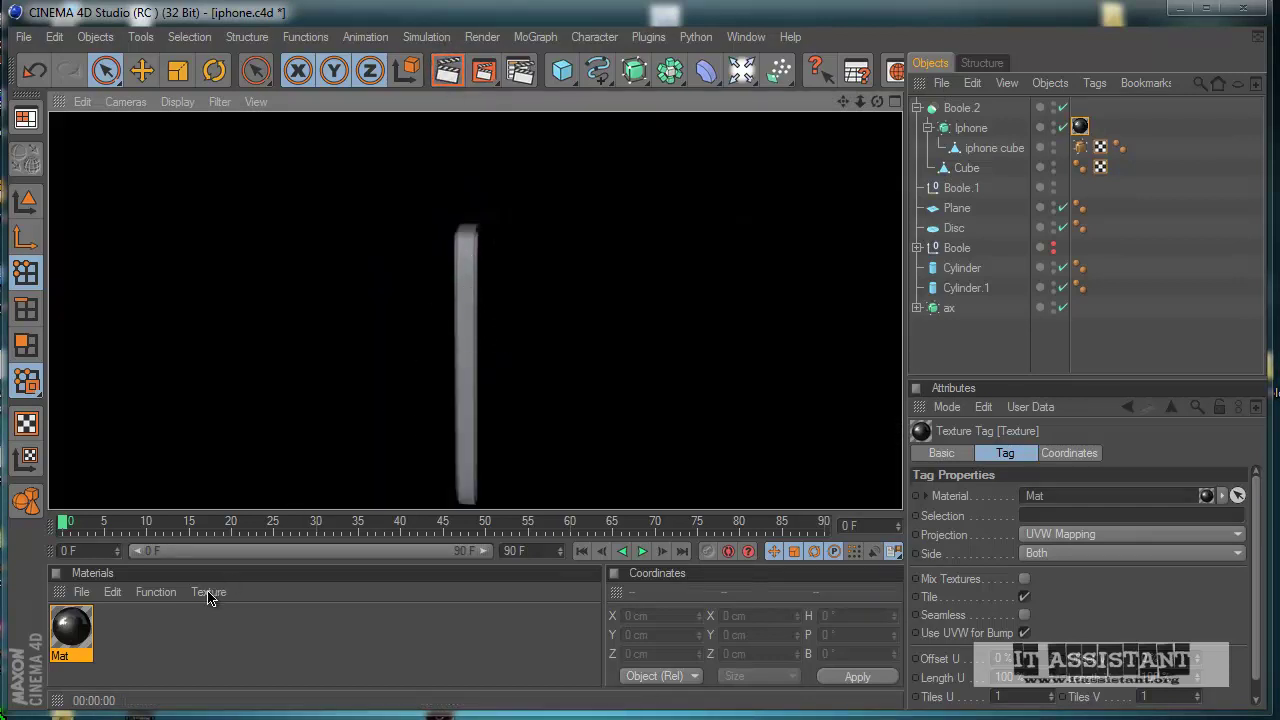
# - Create a second, default light grey material, apply it to ax, Cylinder and Cylinder.1, and render the phone's side
pyautogui.doubleClick(168, 645)
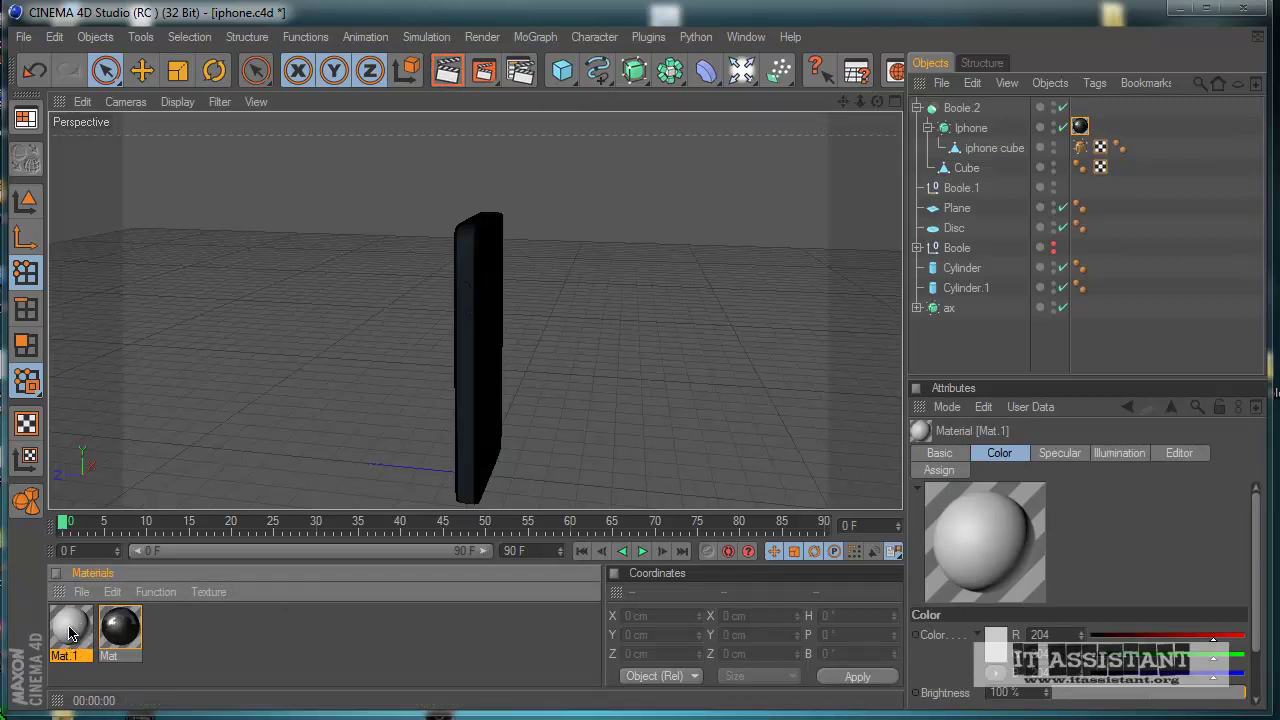
pyautogui.moveTo(83, 632); pyautogui.dragTo(956, 310)
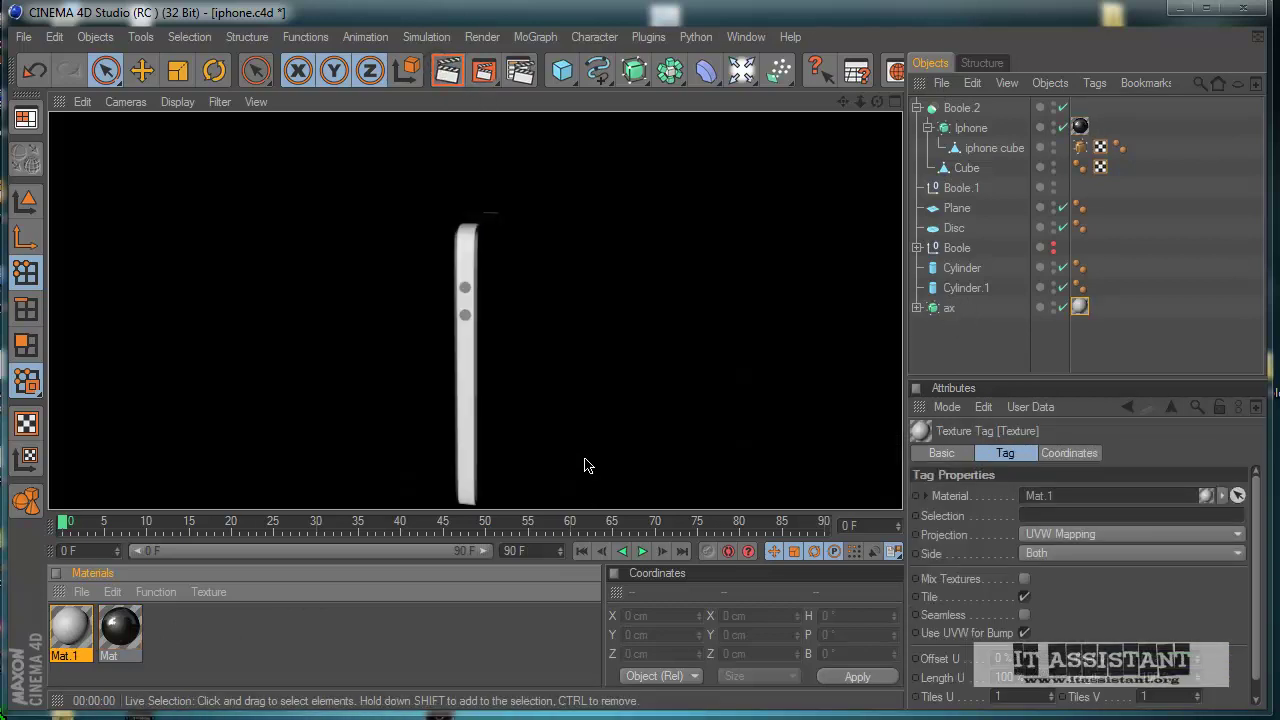
pyautogui.keyDown('alt'); pyautogui.moveTo(586, 463); pyautogui.dragTo(600, 437); pyautogui.keyUp('alt')
pyautogui.moveTo(71, 650); pyautogui.dragTo(965, 268)
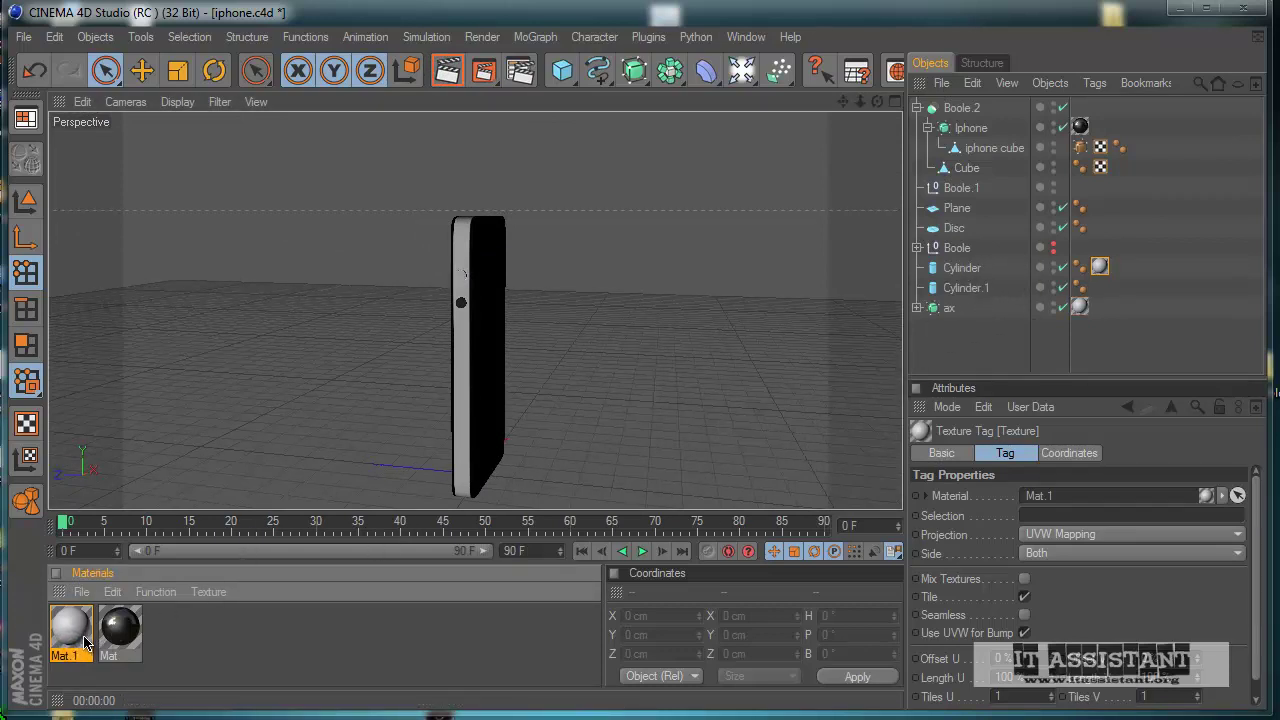
pyautogui.moveTo(85, 645); pyautogui.dragTo(966, 288)
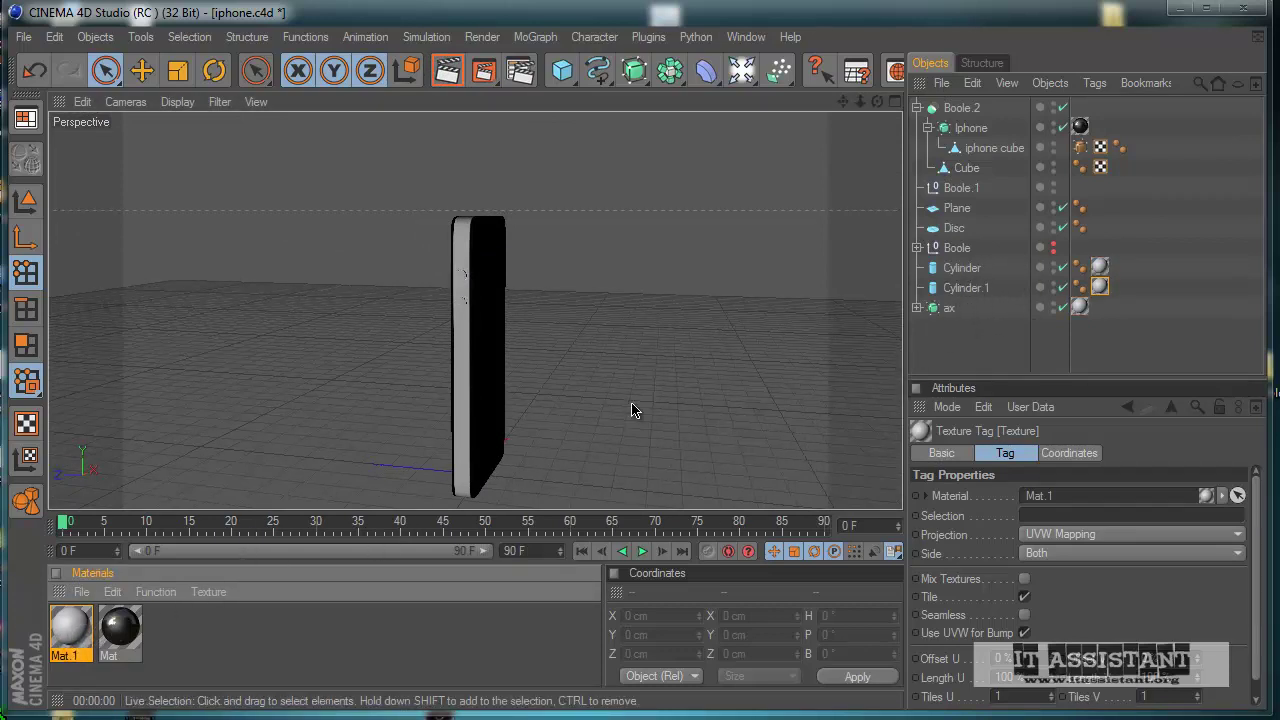
pyautogui.click(447, 70)
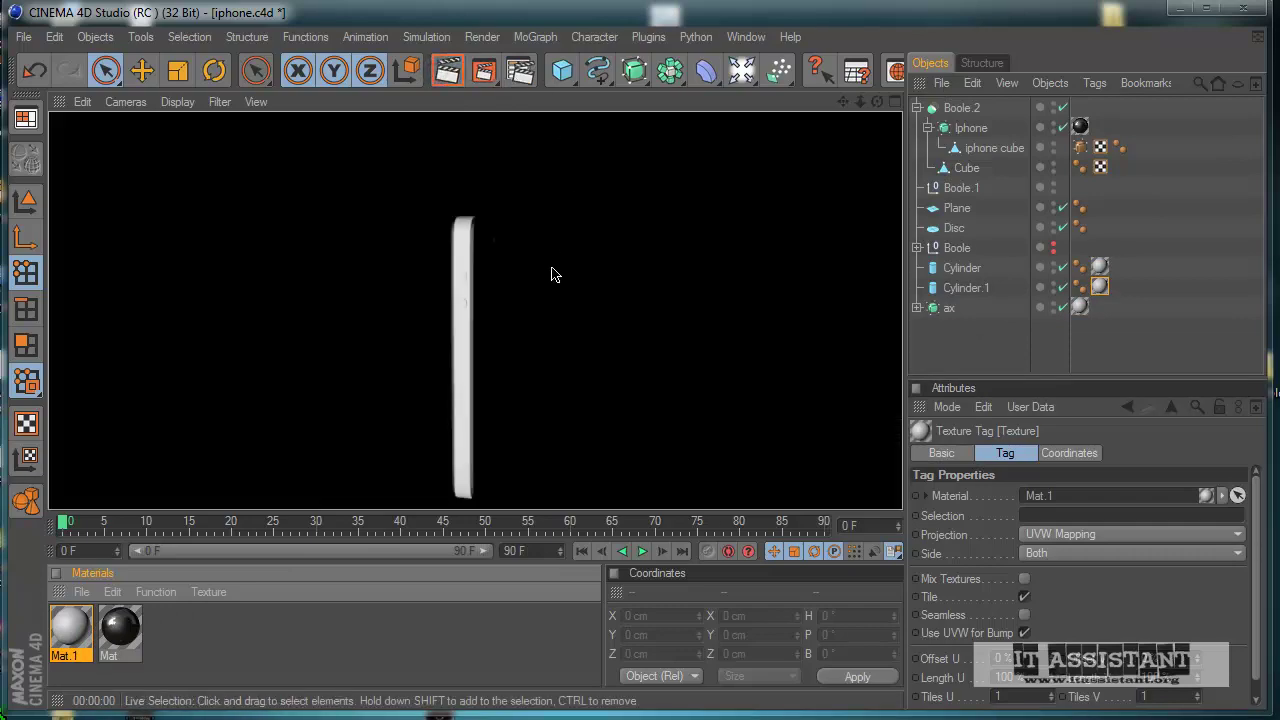
# - Apply the light grey Mat.1 material to the Cube inside Boole.2 and render the phone's front
pyautogui.keyDown('alt'); pyautogui.moveTo(555, 275); pyautogui.dragTo(589, 434); pyautogui.keyUp('alt')
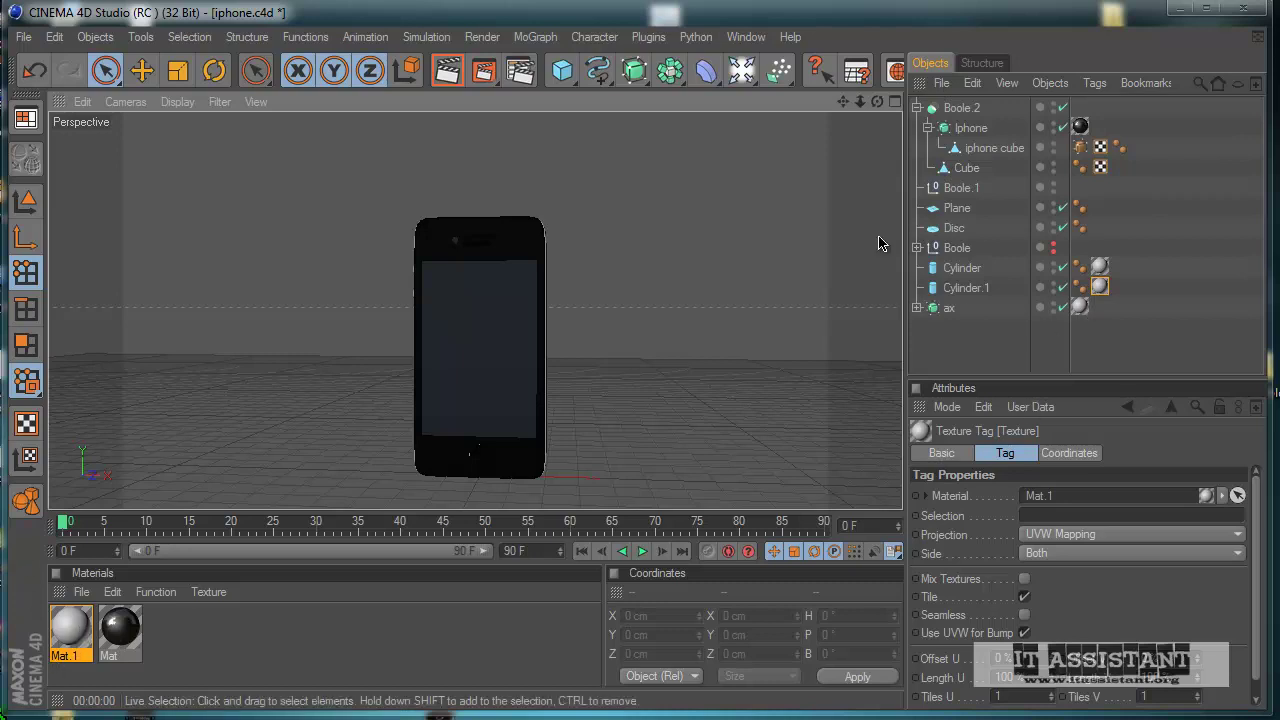
pyautogui.click(967, 168)
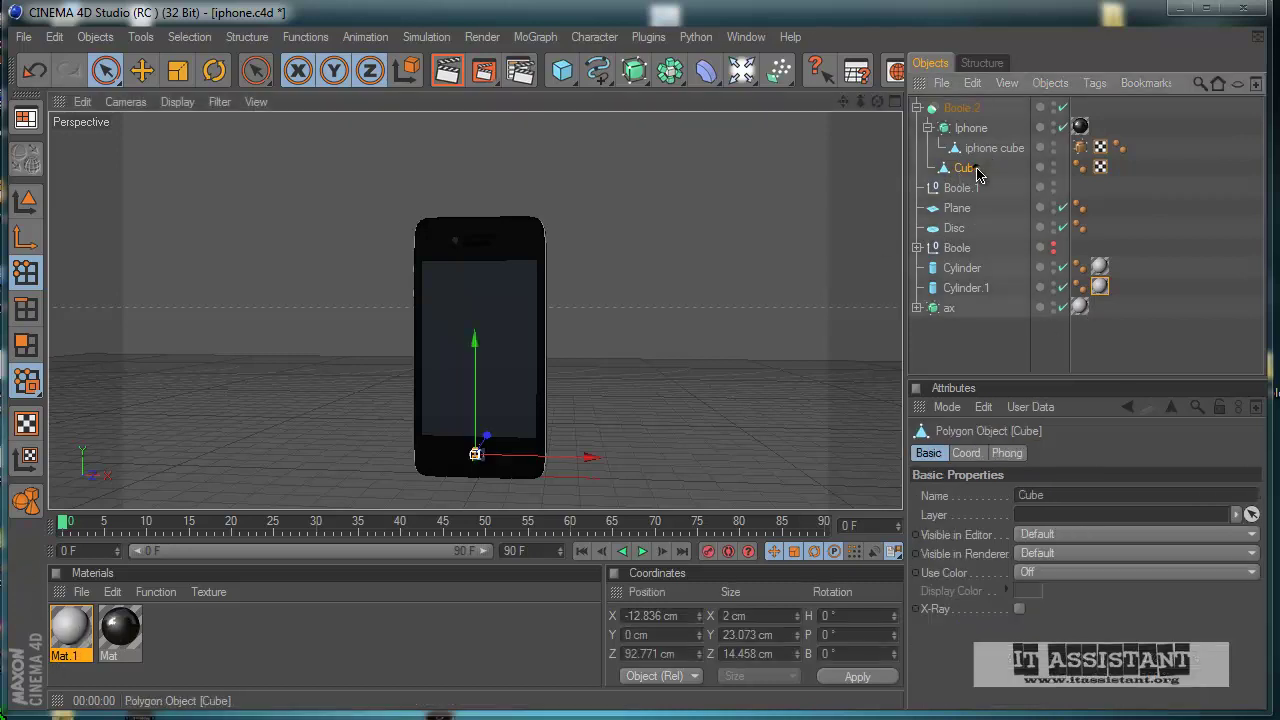
pyautogui.moveTo(880, 297); pyautogui.dragTo(962, 170)
pyautogui.click(751, 411)
pyautogui.keyDown('alt'); pyautogui.moveTo(751, 411); pyautogui.dragTo(692, 414); pyautogui.keyUp('alt')
pyautogui.click(447, 71)
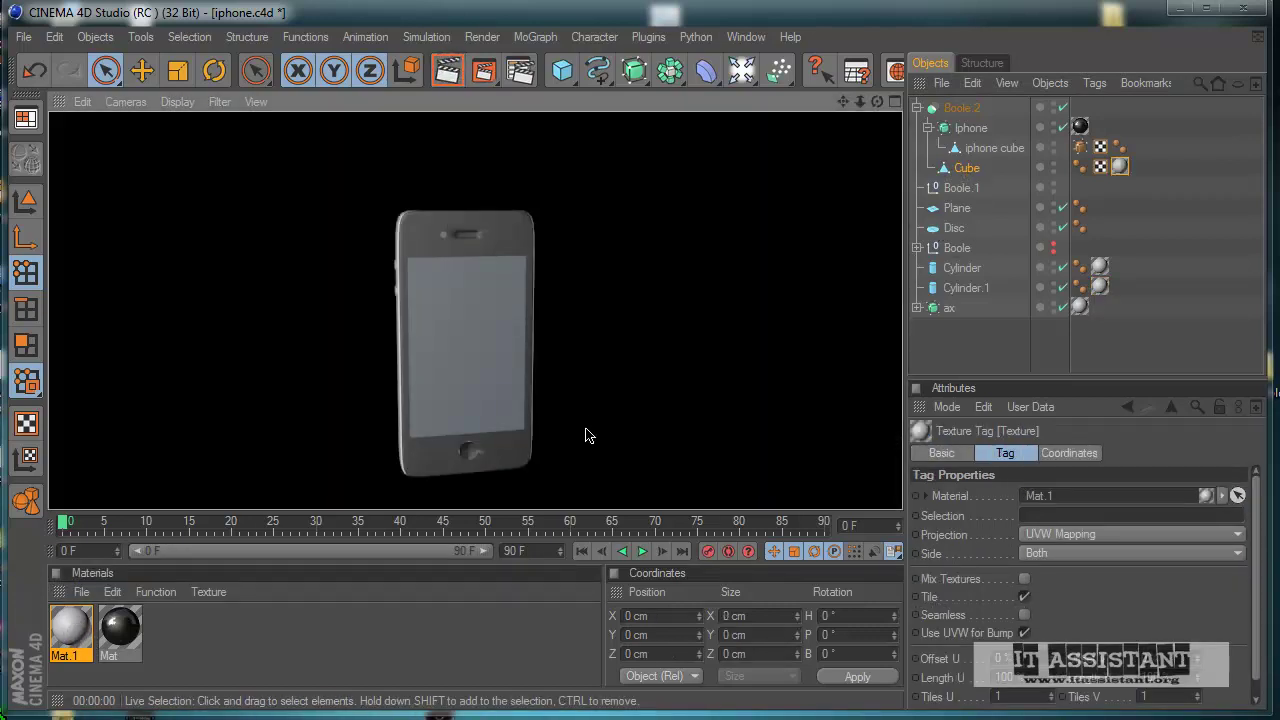
# - Move the home button Cube in Boole.2 along Z to -119.436 cm in Model mode and render the front to check it
pyautogui.scroll(2, 517, 402)
pyautogui.scroll(1, 516, 408)
pyautogui.moveTo(531, 400)
pyautogui.keyDown('alt'); pyautogui.mouseDown()
pyautogui.moveTo(623, 449)
pyautogui.moveTo(530, 401)
pyautogui.mouseUp(); pyautogui.keyUp('alt')
pyautogui.keyDown('alt'); pyautogui.moveTo(576, 437); pyautogui.dragTo(483, 437); pyautogui.keyUp('alt')
pyautogui.scroll(2, 486, 438)
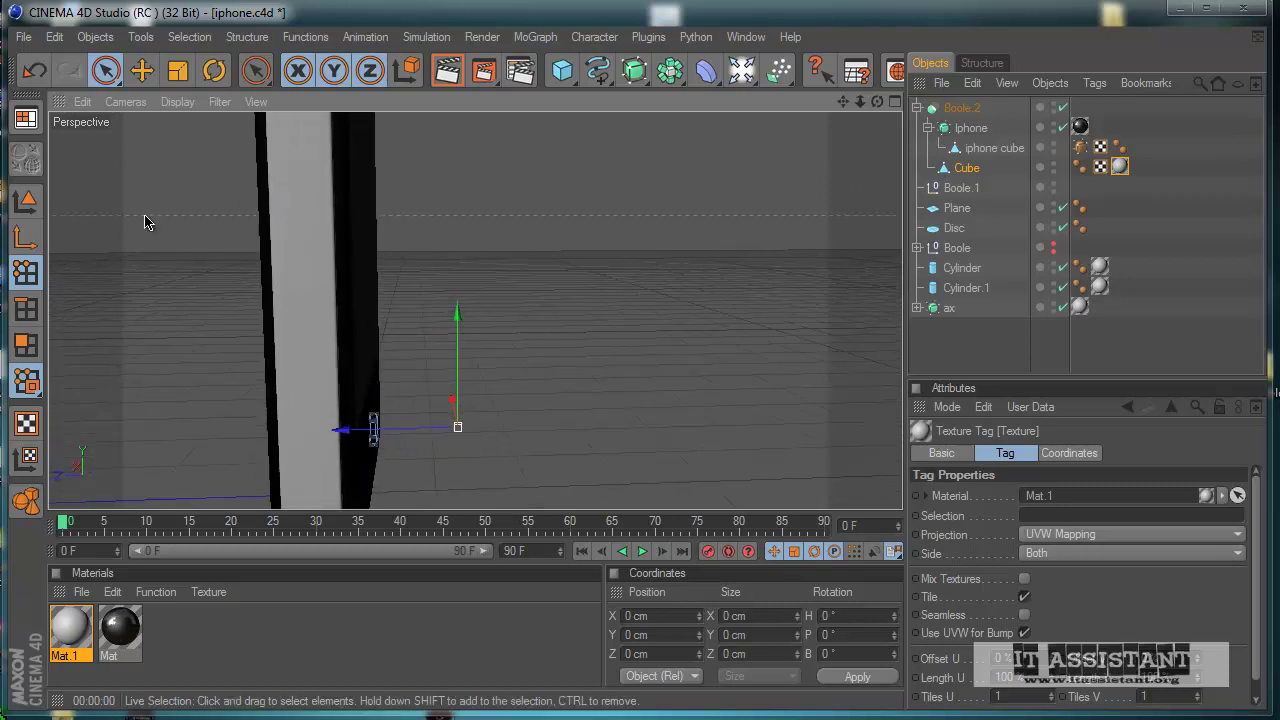
pyautogui.click(26, 200)
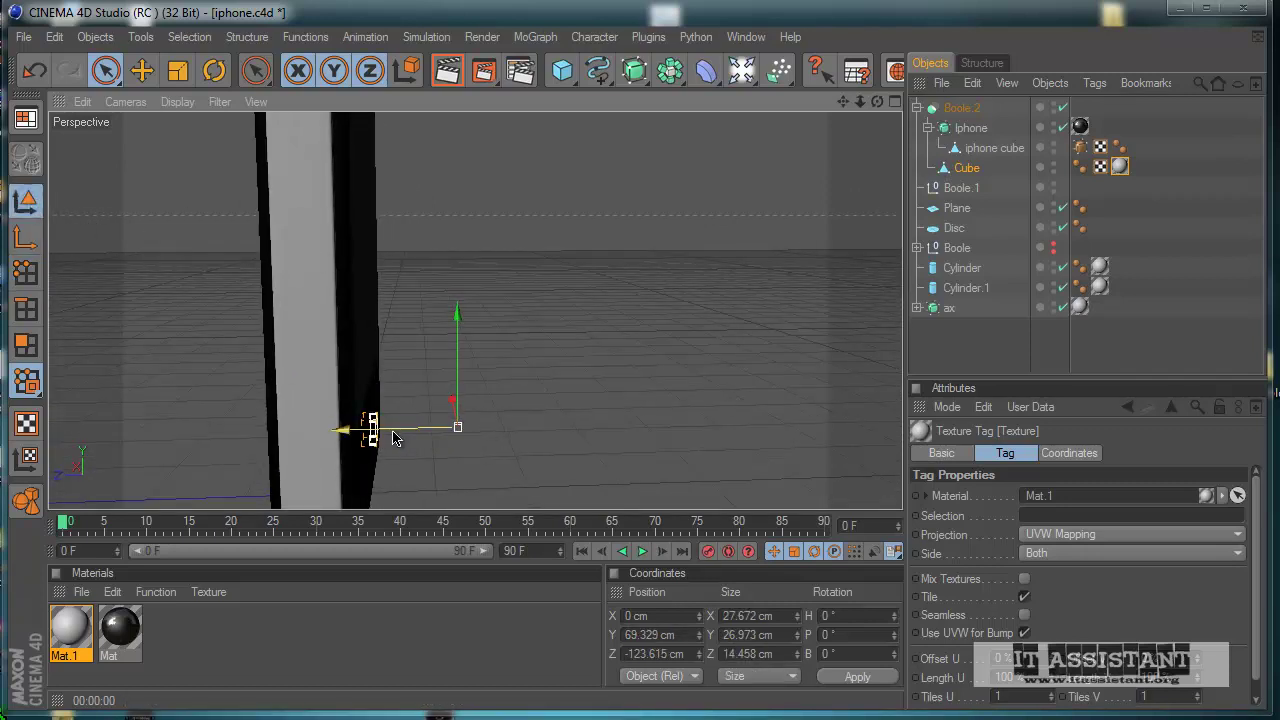
pyautogui.moveTo(390, 431); pyautogui.dragTo(602, 437)
pyautogui.moveTo(386, 430)
pyautogui.mouseDown()
pyautogui.moveTo(600, 432)
pyautogui.moveTo(388, 431)
pyautogui.mouseUp()
pyautogui.moveTo(600, 432)
pyautogui.keyDown('alt'); pyautogui.mouseDown()
pyautogui.moveTo(623, 437)
pyautogui.moveTo(374, 177)
pyautogui.mouseUp(); pyautogui.keyUp('alt')
pyautogui.click(447, 70)
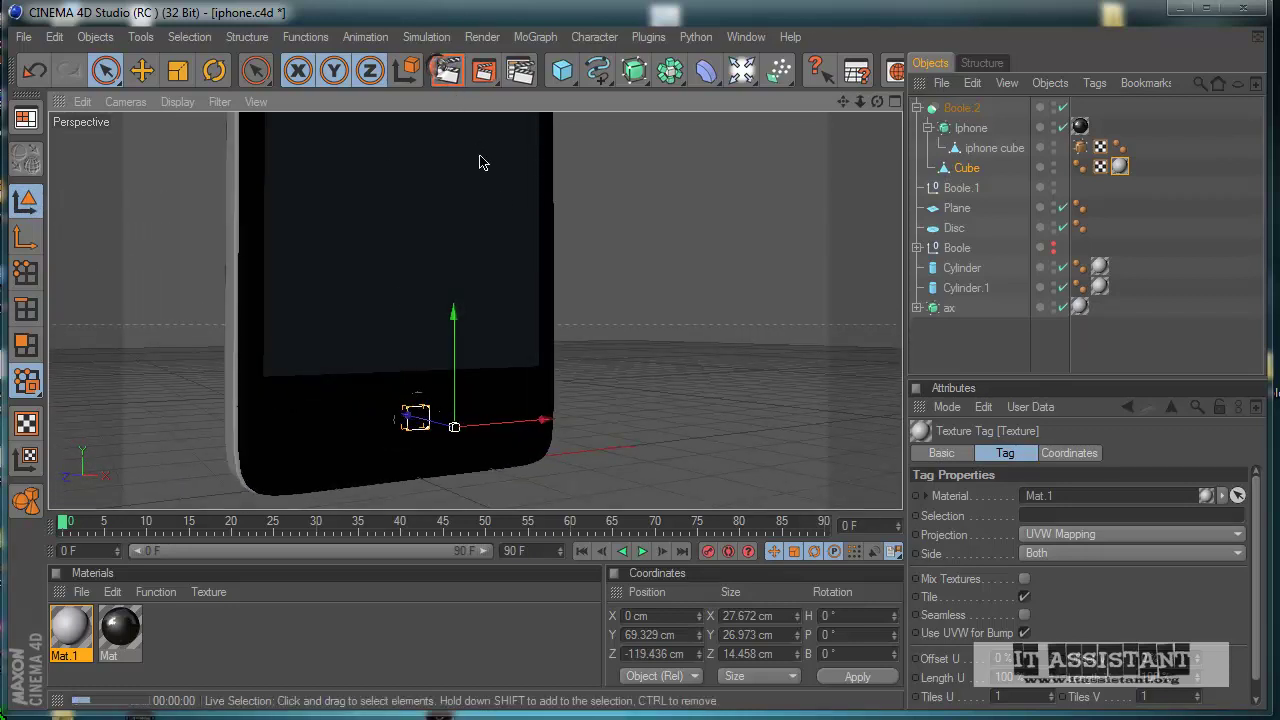
pyautogui.click(556, 349)
pyautogui.keyDown('alt'); pyautogui.moveTo(524, 259); pyautogui.dragTo(600, 440, button='middle'); pyautogui.keyUp('alt')
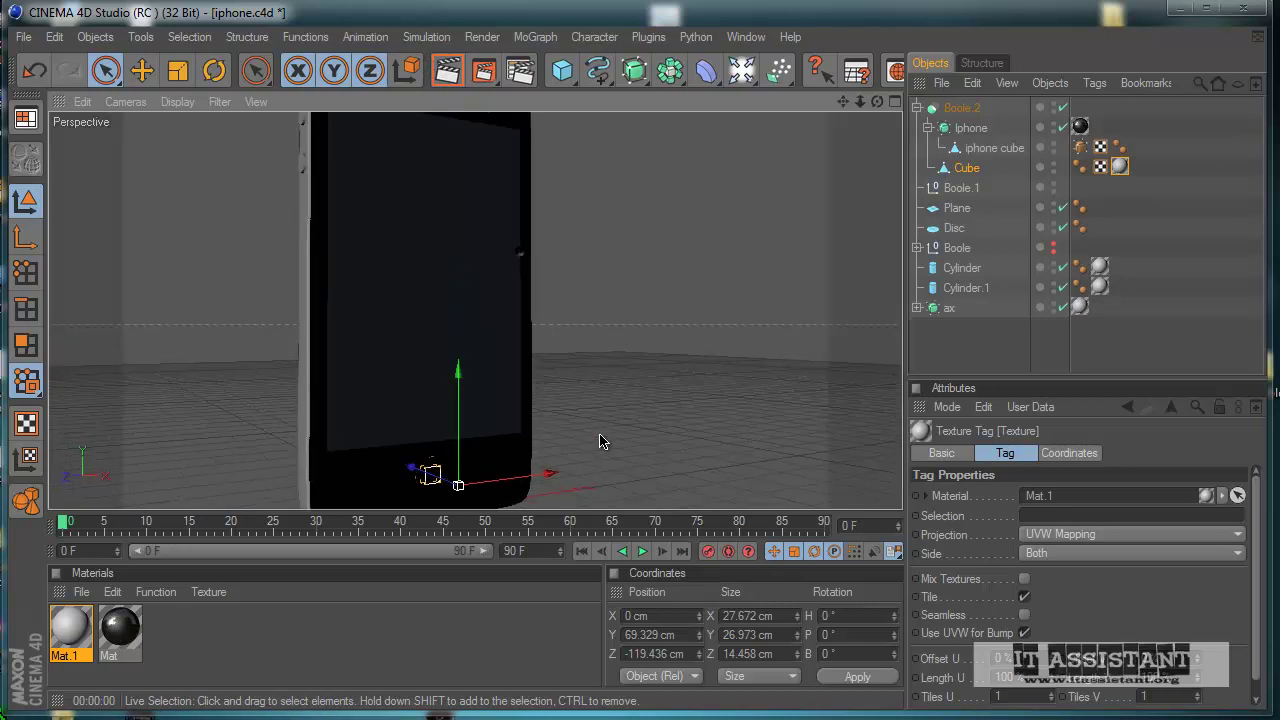
pyautogui.keyDown('alt'); pyautogui.moveTo(520, 254); pyautogui.dragTo(599, 438); pyautogui.keyUp('alt')
pyautogui.scroll(-3, 613, 231)
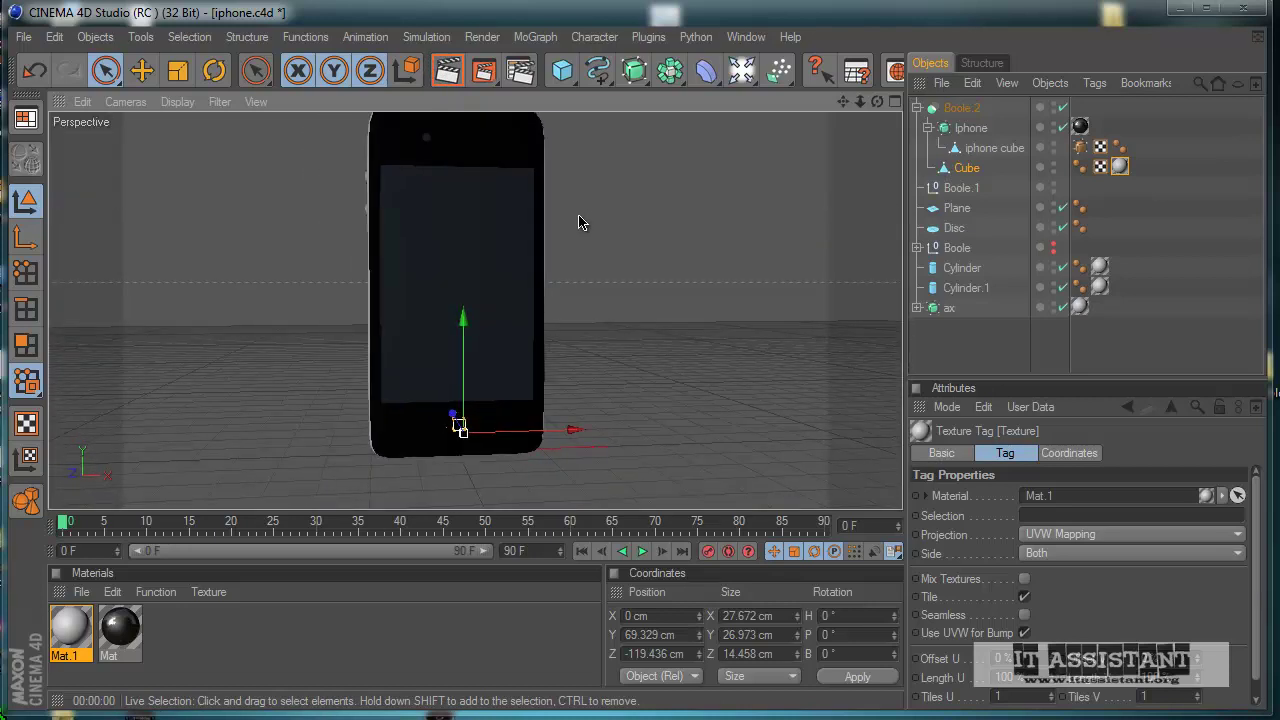
pyautogui.keyDown('alt'); pyautogui.moveTo(582, 220); pyautogui.dragTo(603, 437, button='middle'); pyautogui.keyUp('alt')
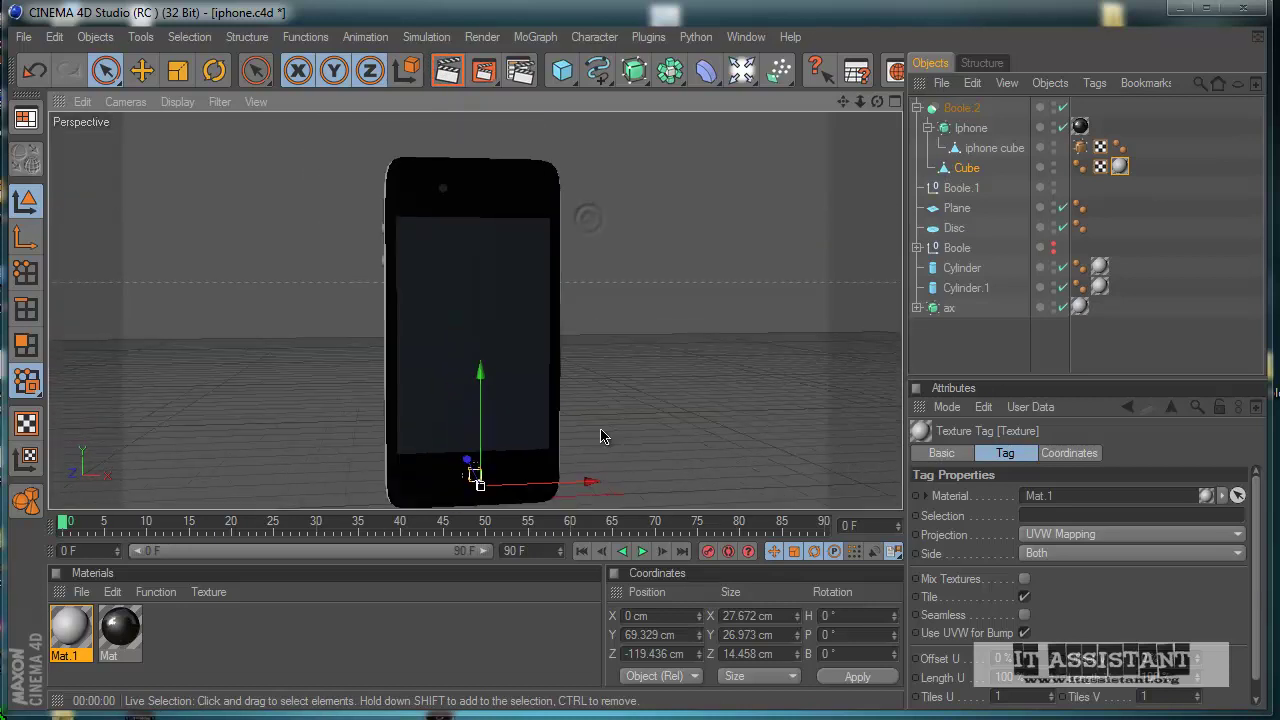
# - Select iphone cube and Cube without their Iphone parent and copy both to the root level of the object hierarchy
pyautogui.click(966, 172)
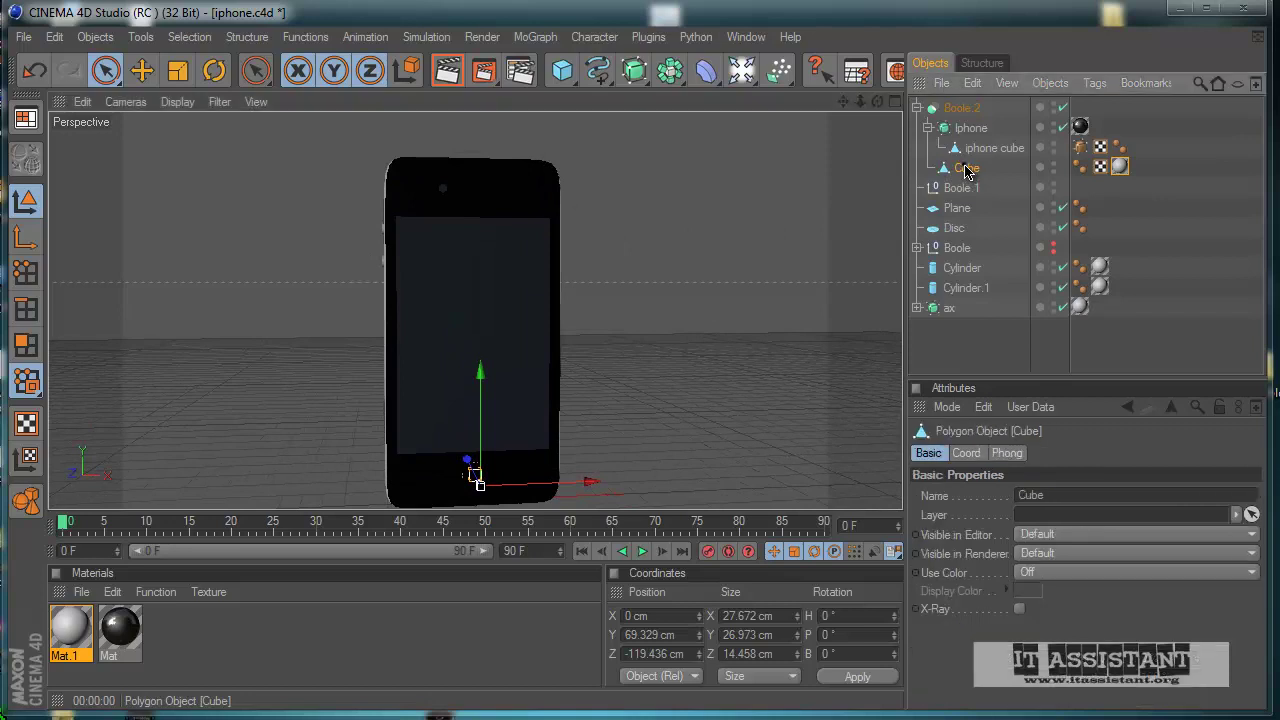
pyautogui.click(995, 148)
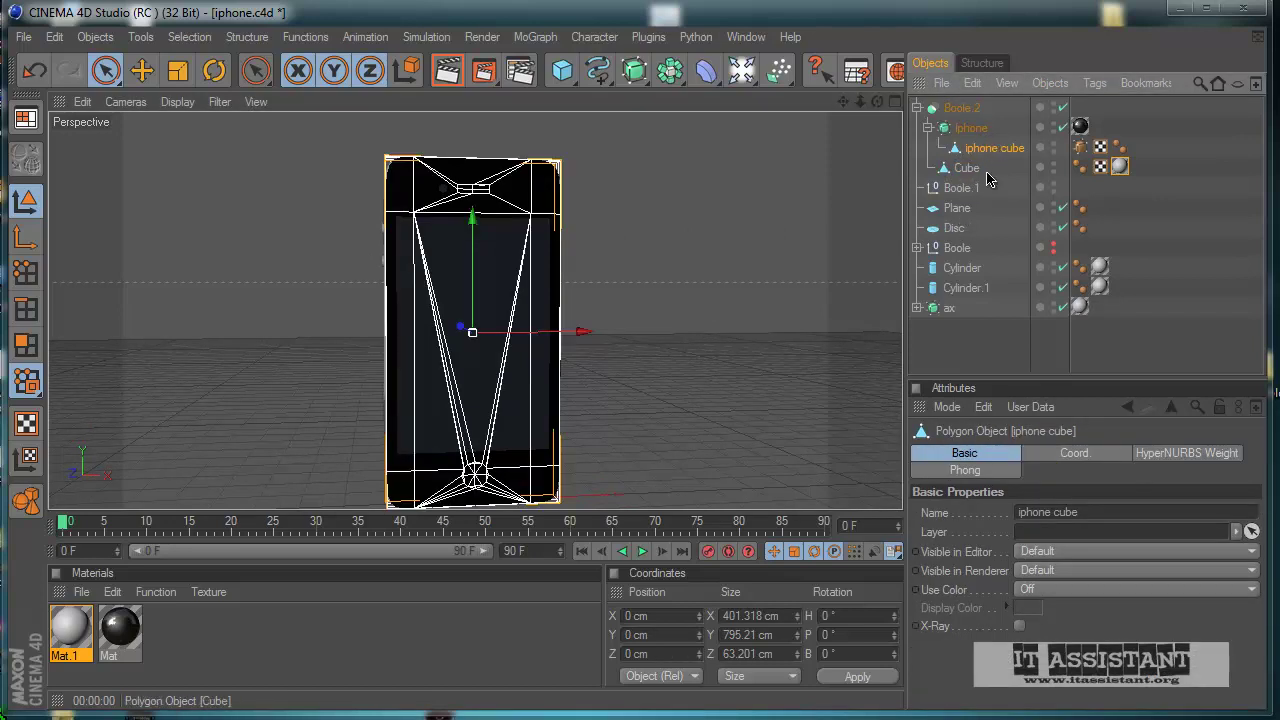
pyautogui.click(968, 170)
pyautogui.click(992, 150)
pyautogui.click(929, 129)
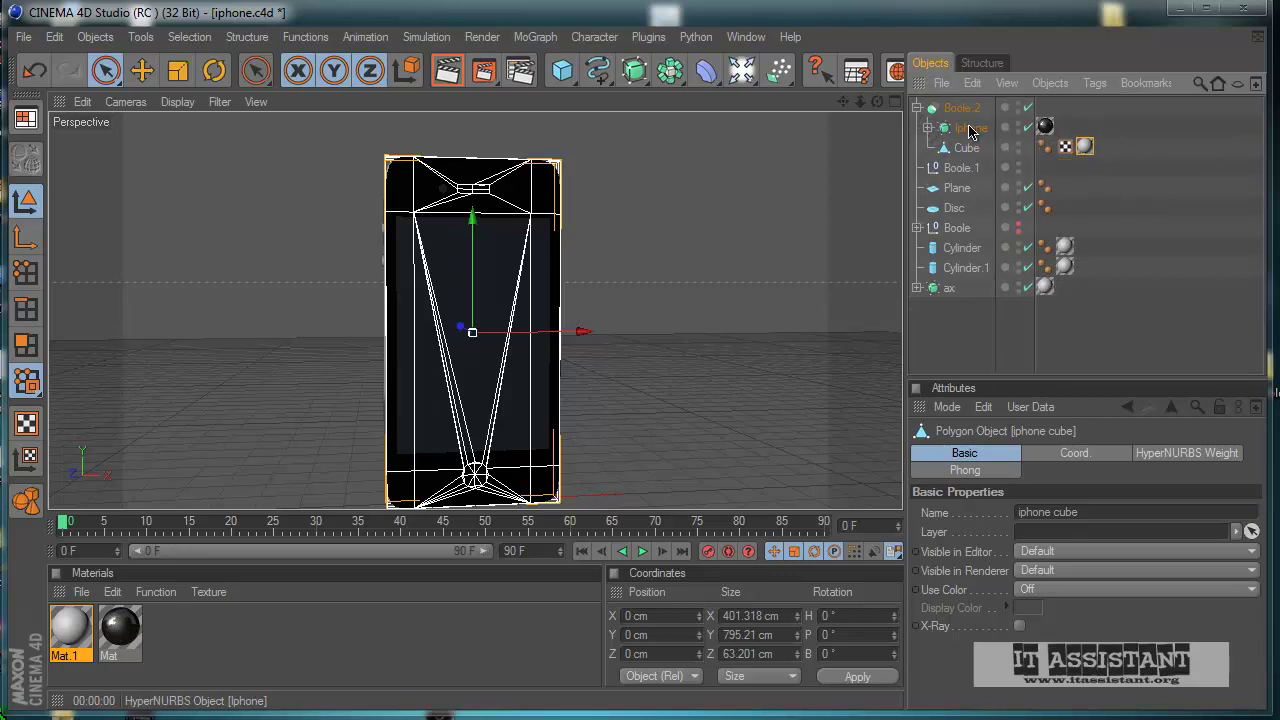
pyautogui.keyDown('ctrl'); pyautogui.click(965, 150); pyautogui.keyUp('ctrl')
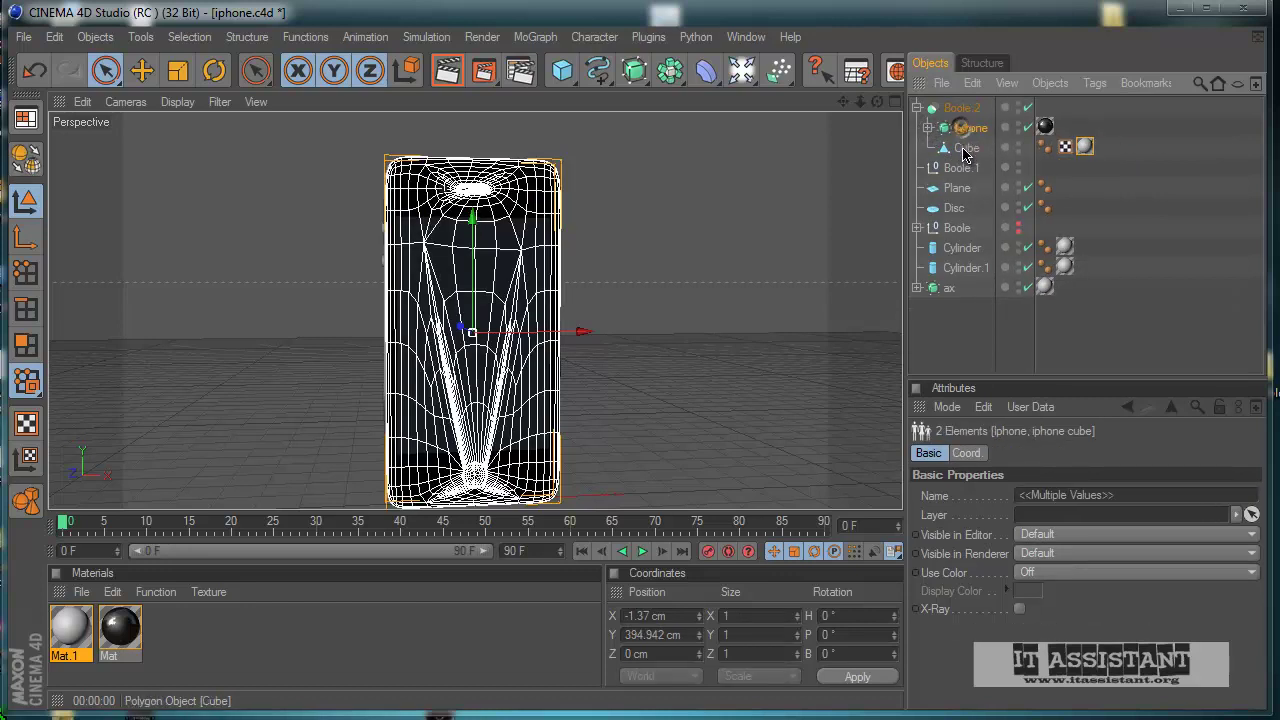
pyautogui.keyDown('ctrl'); pyautogui.click(965, 150); pyautogui.keyUp('ctrl')
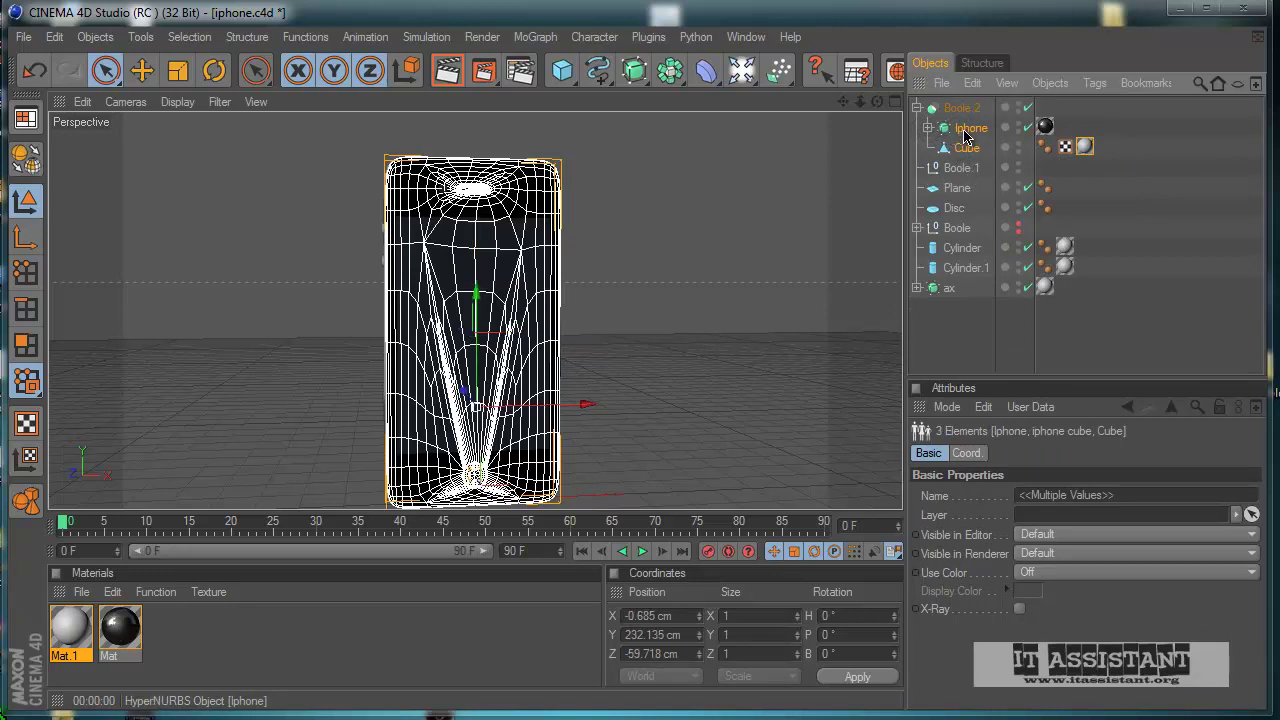
pyautogui.click(929, 130)
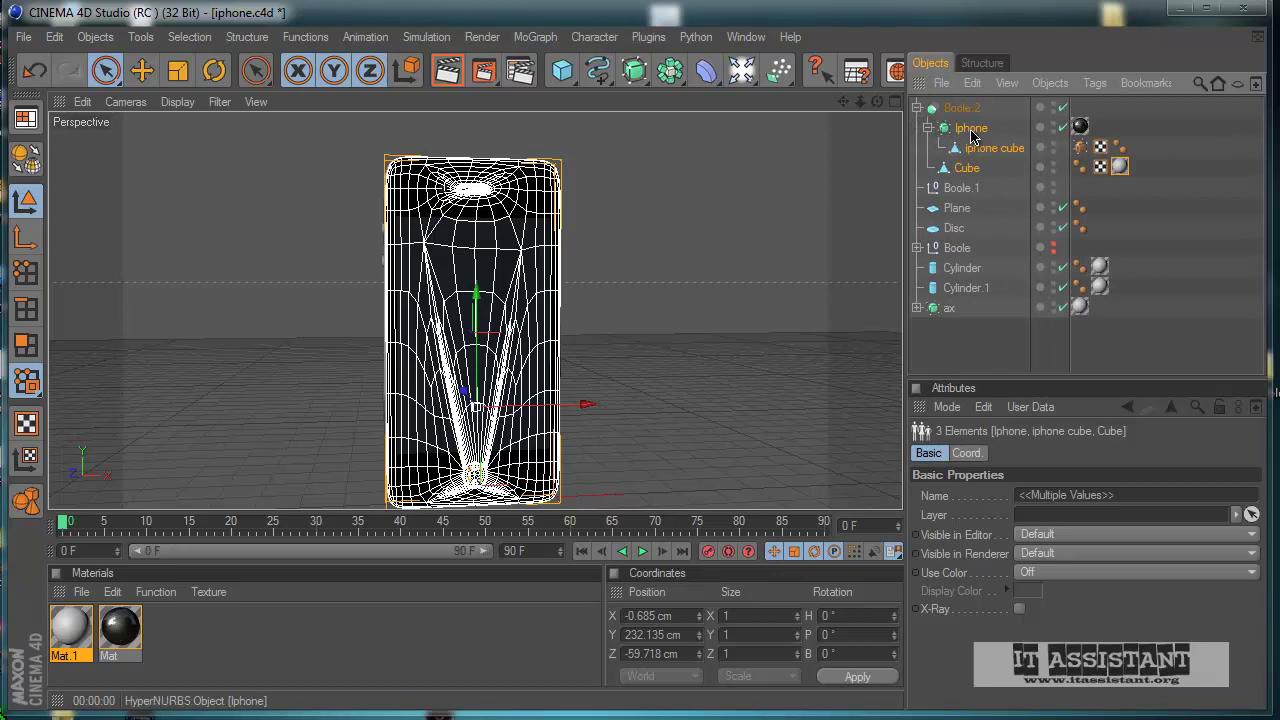
pyautogui.keyDown('ctrl'); pyautogui.click(970, 130); pyautogui.keyUp('ctrl')
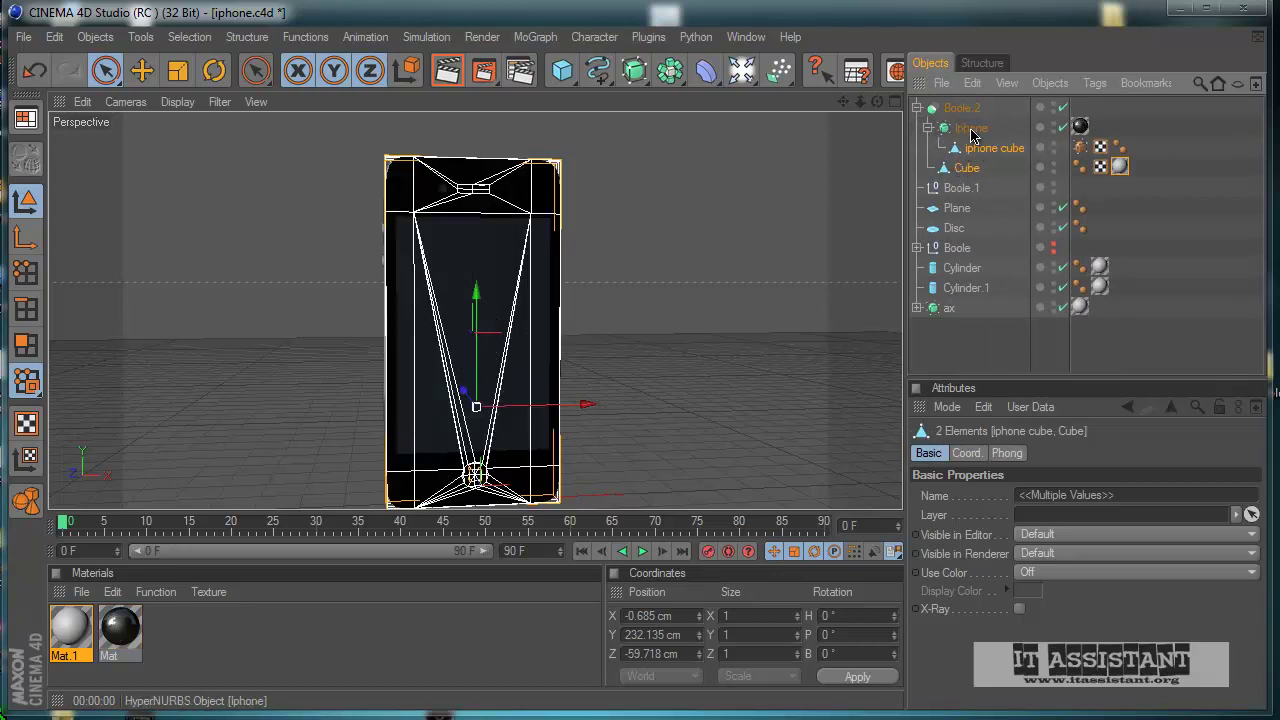
pyautogui.moveTo(1036, 345); pyautogui.dragTo(1005, 358)
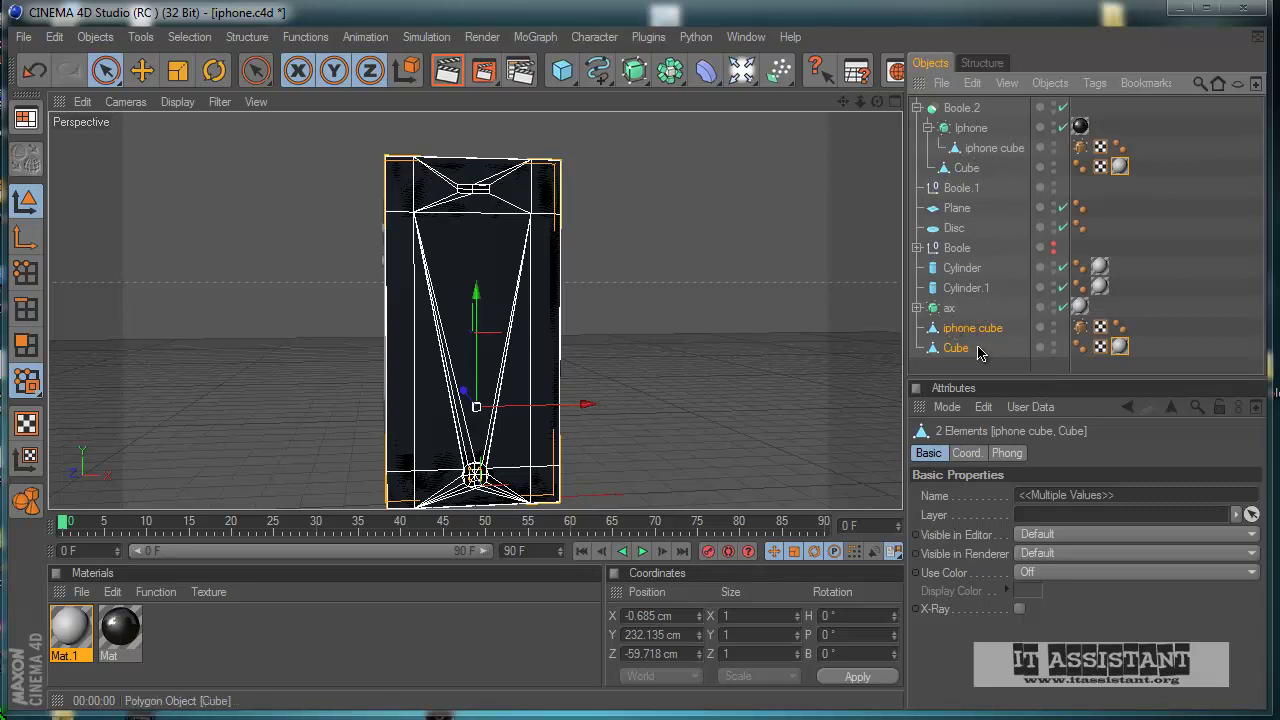
# - Move the original iphone cube and Cube to the root level in place of their copies and delete the Iphone object
pyautogui.press('Delete')
pyautogui.click(975, 150)
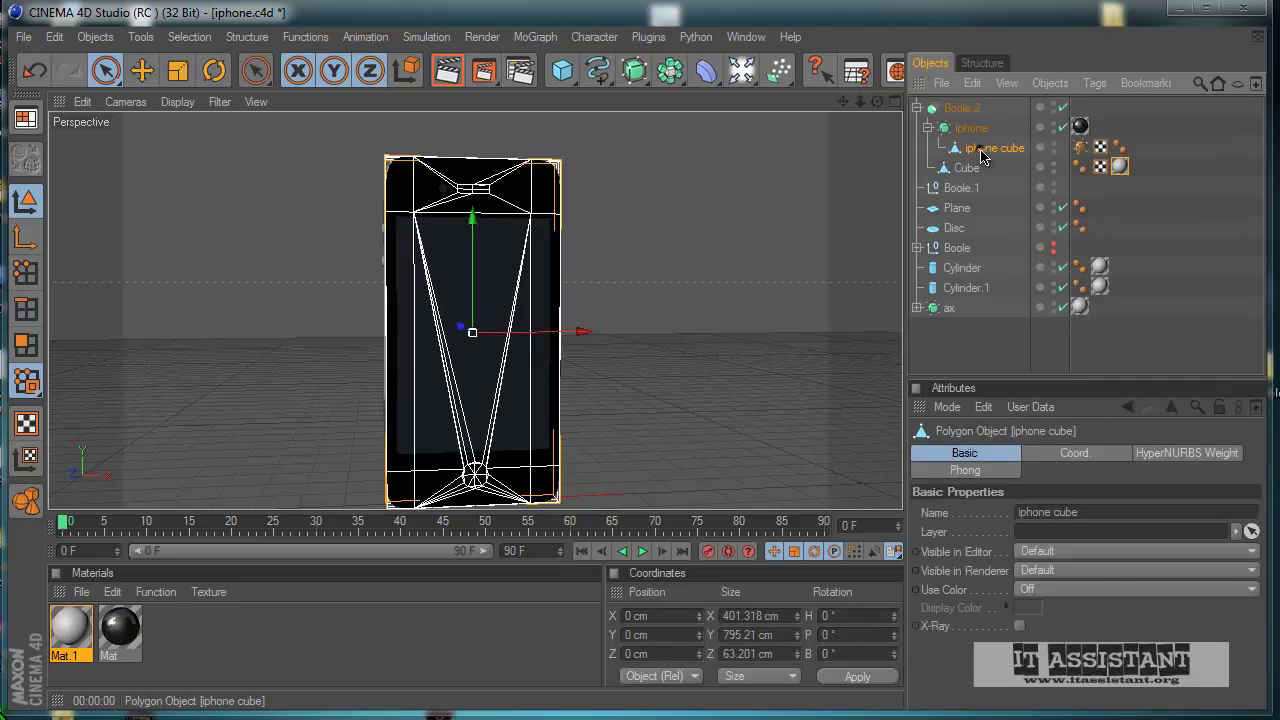
pyautogui.keyDown('ctrl'); pyautogui.click(966, 170); pyautogui.keyUp('ctrl')
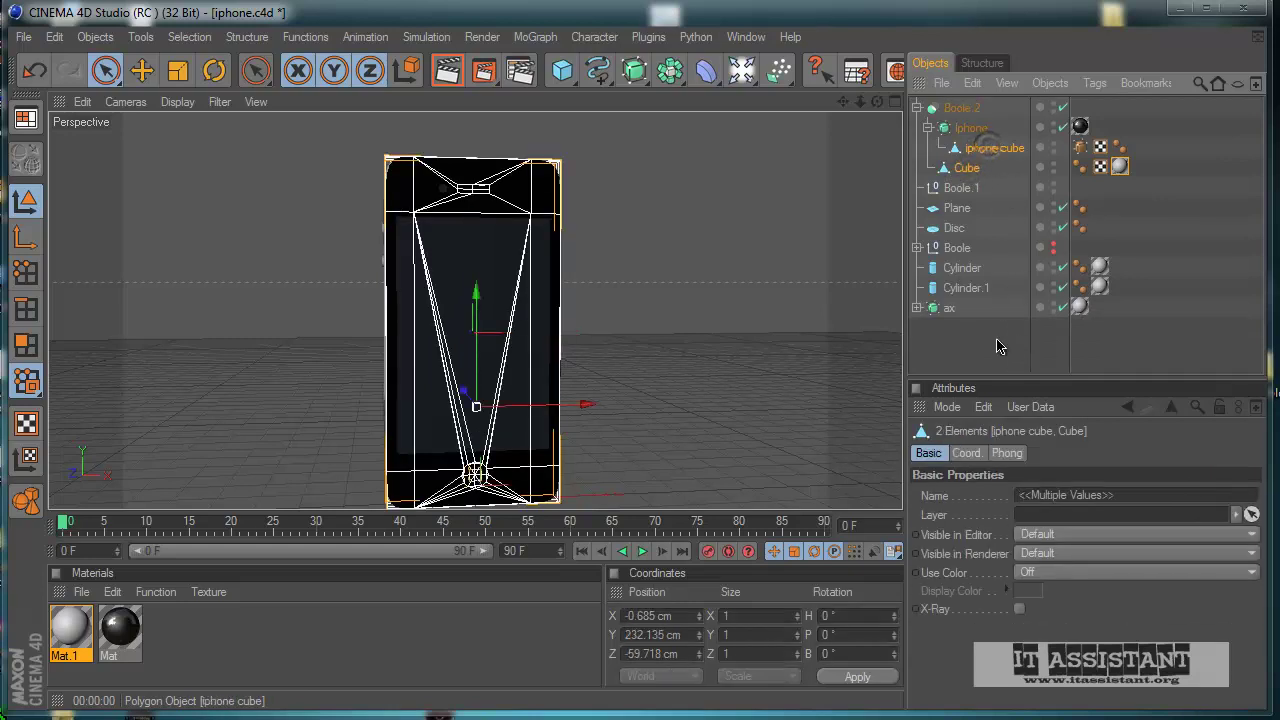
pyautogui.moveTo(997, 346); pyautogui.dragTo(995, 340)
pyautogui.click(966, 128)
pyautogui.press('Delete')
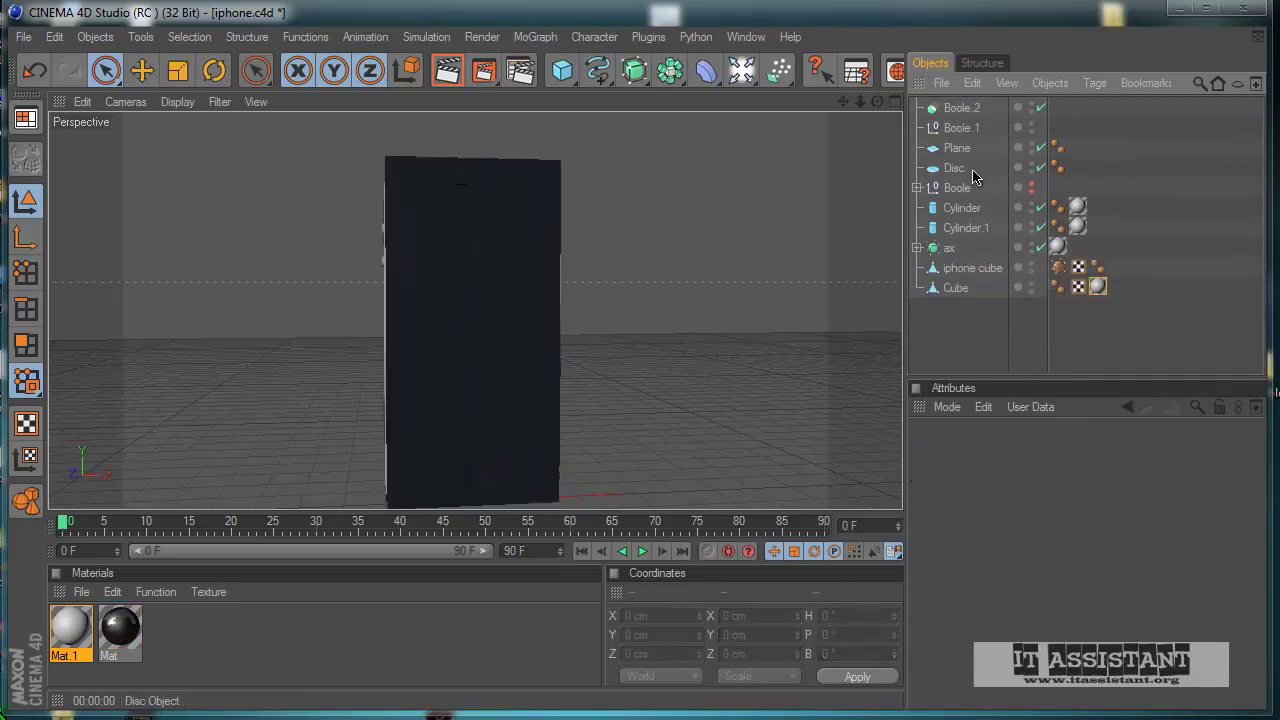
# - Put iphone cube and Cube directly inside Boole.2 and render the phone's lower front to check the cut
pyautogui.moveTo(938, 263); pyautogui.dragTo(940, 262)
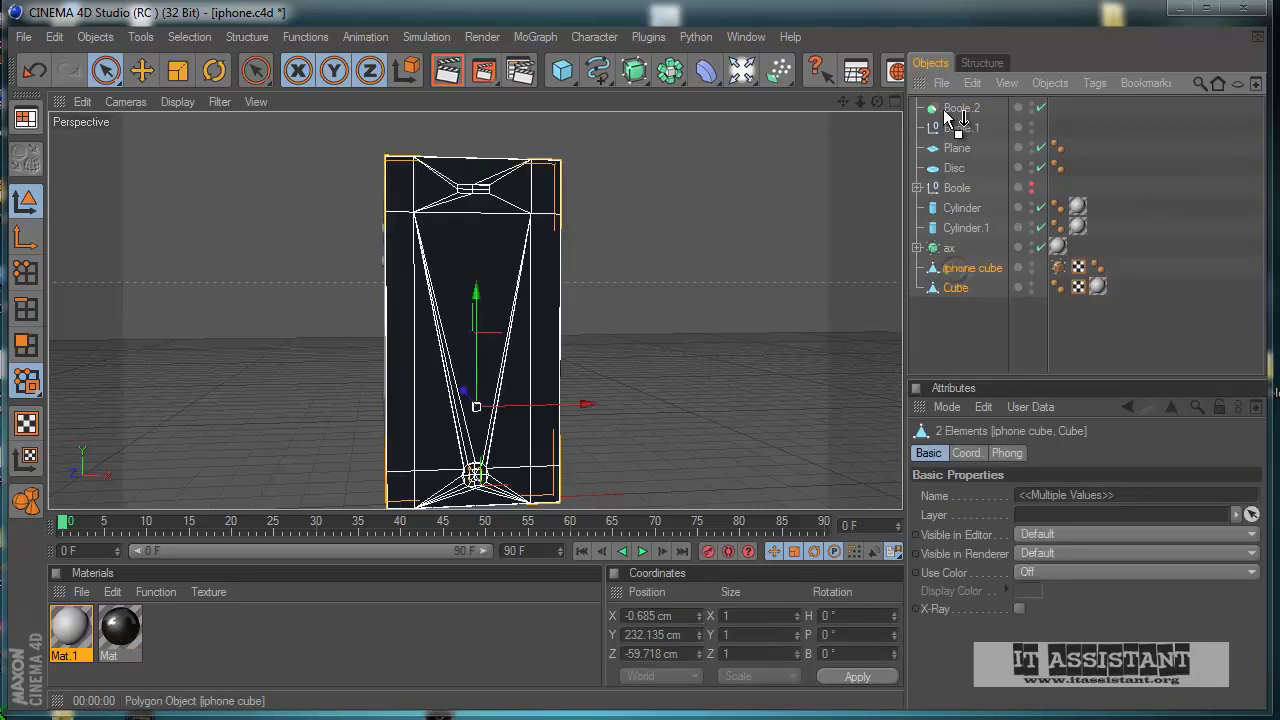
pyautogui.moveTo(950, 118); pyautogui.dragTo(952, 112)
pyautogui.click(978, 362)
pyautogui.keyDown('alt'); pyautogui.moveTo(683, 420); pyautogui.dragTo(643, 457); pyautogui.keyUp('alt')
pyautogui.scroll(2, 643, 457)
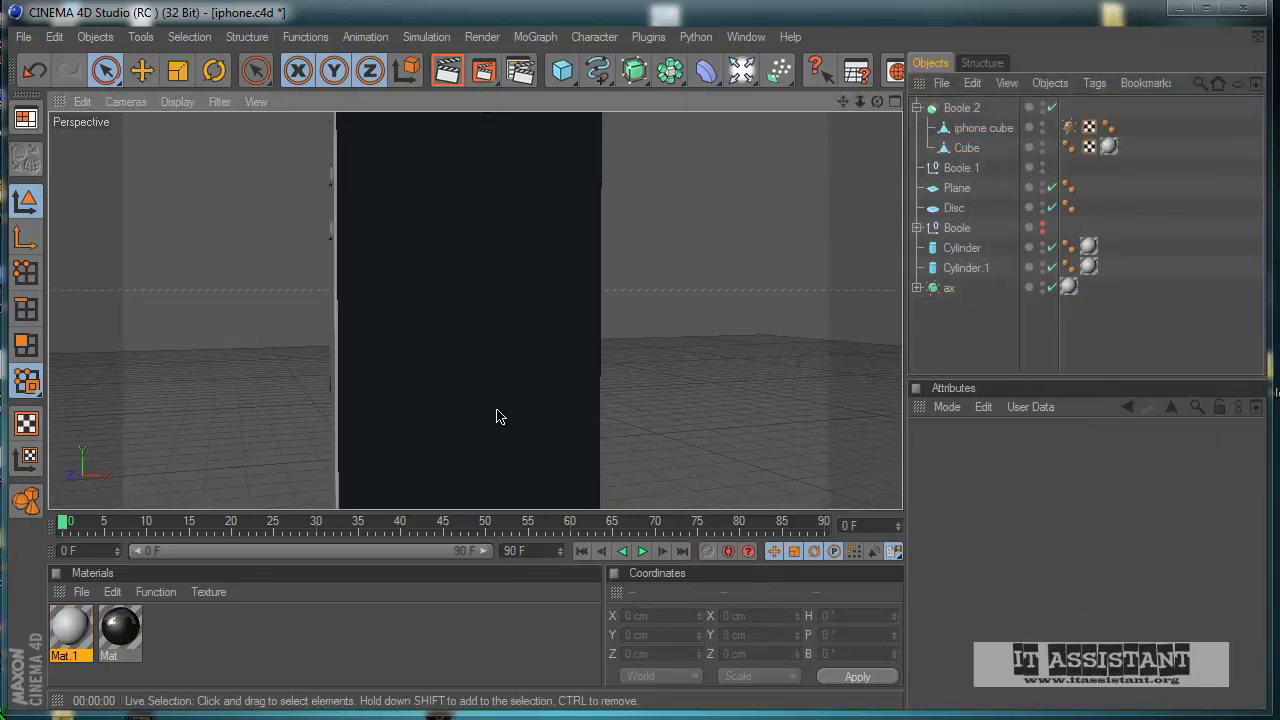
pyautogui.keyDown('alt'); pyautogui.moveTo(500, 417); pyautogui.dragTo(603, 438); pyautogui.keyUp('alt')
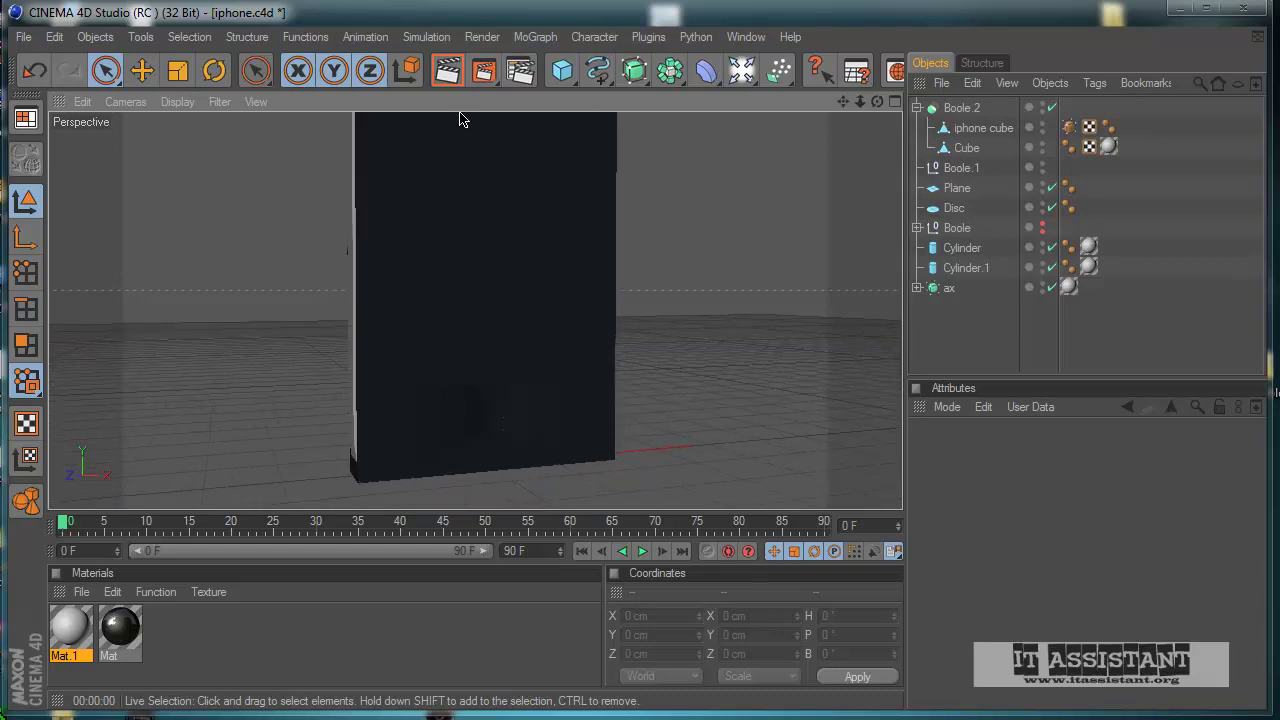
pyautogui.click(448, 70)
pyautogui.moveTo(580, 428)
pyautogui.keyDown('alt'); pyautogui.mouseDown()
pyautogui.moveTo(598, 437)
pyautogui.moveTo(737, 391)
pyautogui.moveTo(689, 403)
pyautogui.moveTo(657, 431)
pyautogui.moveTo(604, 431)
pyautogui.mouseUp(); pyautogui.keyUp('alt')
# - Move the Cube in Boole.2 along Z to -126.05 cm and inspect the phone's lower front
pyautogui.click(964, 148)
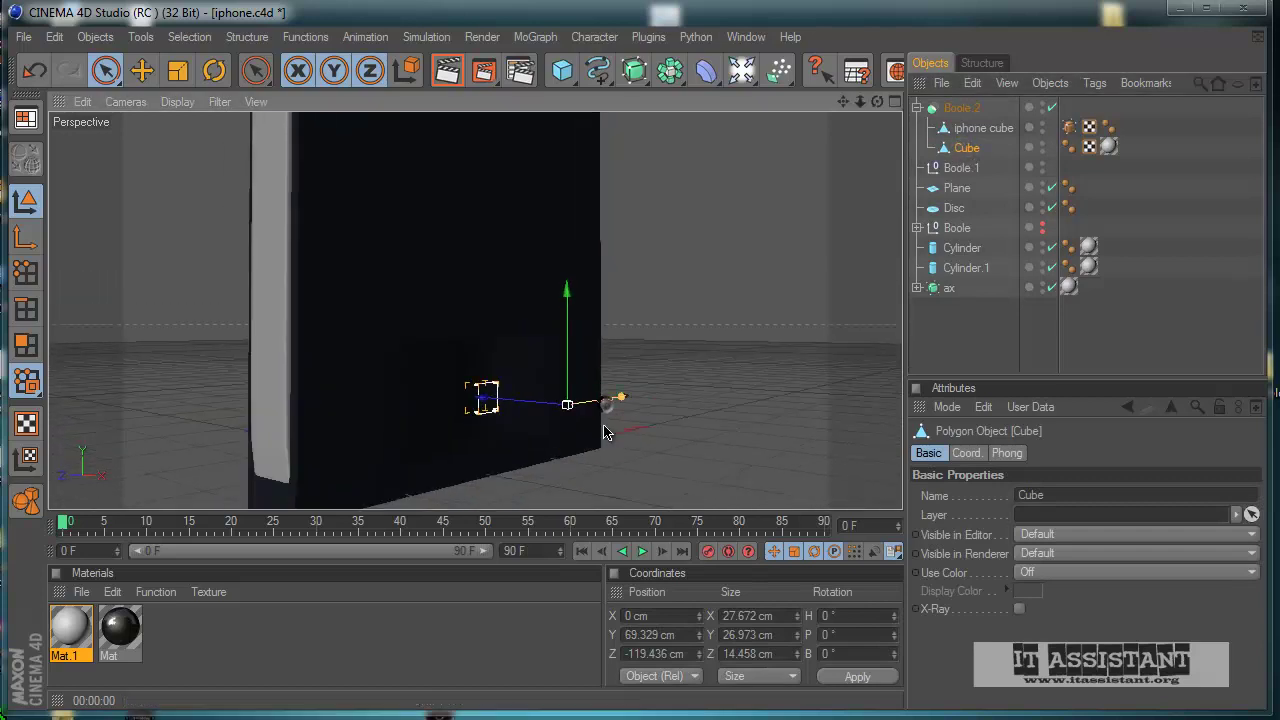
pyautogui.moveTo(508, 400); pyautogui.dragTo(512, 400)
pyautogui.keyDown('alt'); pyautogui.moveTo(603, 431); pyautogui.dragTo(510, 421); pyautogui.keyUp('alt')
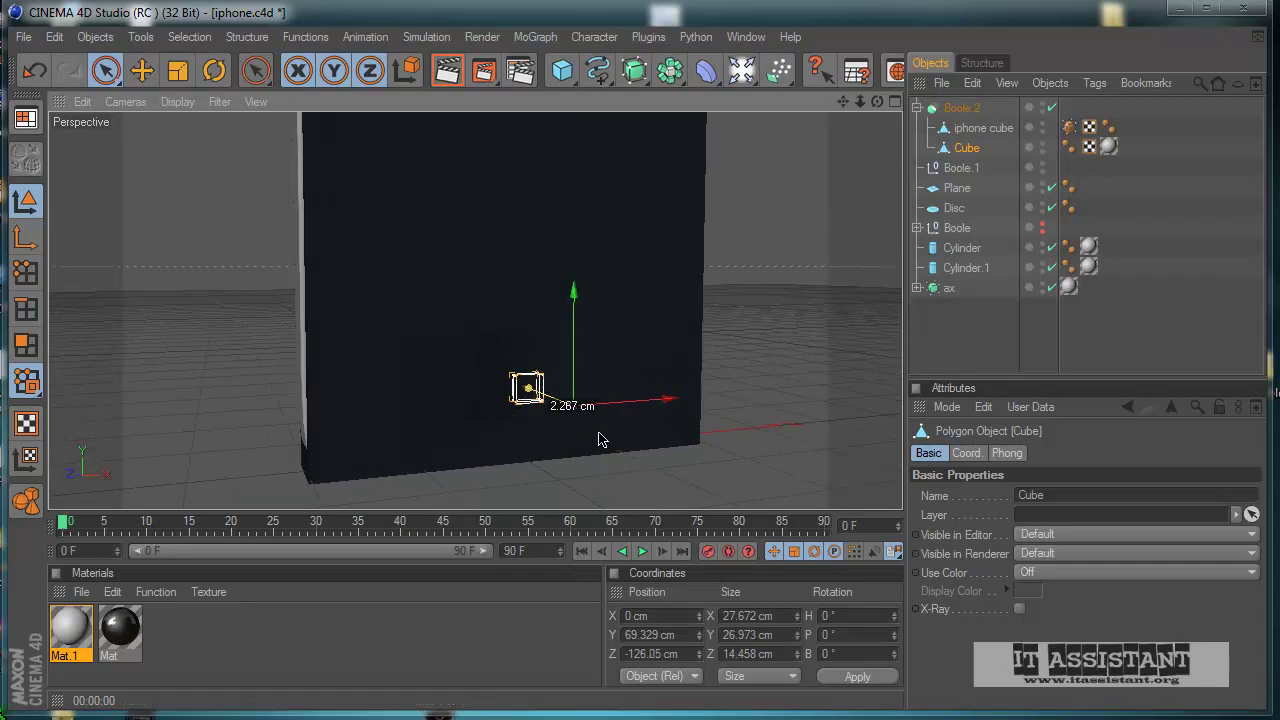
pyautogui.click(970, 110)
pyautogui.click(988, 310)
pyautogui.scroll(4, 634, 460)
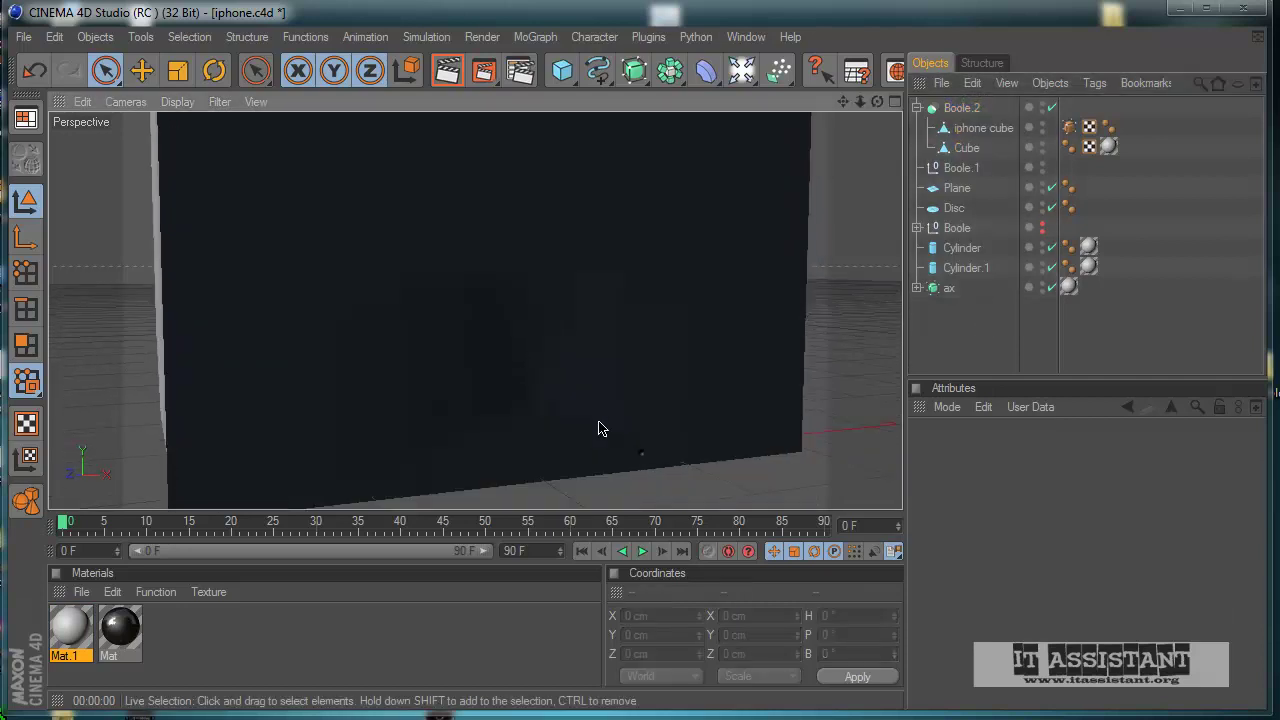
pyautogui.moveTo(599, 428)
pyautogui.keyDown('alt'); pyautogui.mouseDown()
pyautogui.moveTo(599, 408)
pyautogui.moveTo(603, 449)
pyautogui.moveTo(606, 431)
pyautogui.moveTo(594, 434)
pyautogui.moveTo(604, 438)
pyautogui.mouseUp(); pyautogui.keyUp('alt')
# - Shift the Cube in Boole.2 along Z to -125.894 cm and render the view to check the recess
pyautogui.click(966, 148)
pyautogui.keyDown('alt'); pyautogui.moveTo(706, 335); pyautogui.dragTo(656, 374); pyautogui.keyUp('alt')
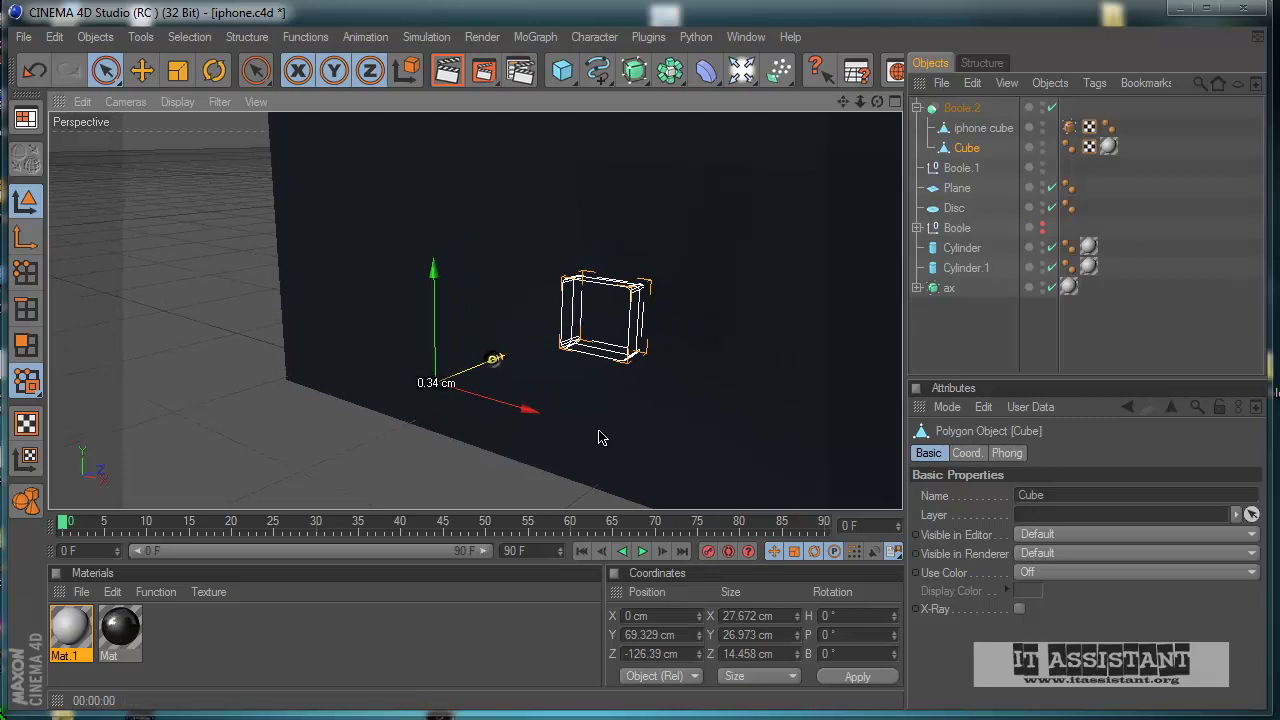
pyautogui.moveTo(600, 437); pyautogui.dragTo(586, 449)
pyautogui.keyDown('alt'); pyautogui.moveTo(543, 407); pyautogui.dragTo(600, 438); pyautogui.keyUp('alt')
pyautogui.moveTo(356, 463); pyautogui.dragTo(606, 435)
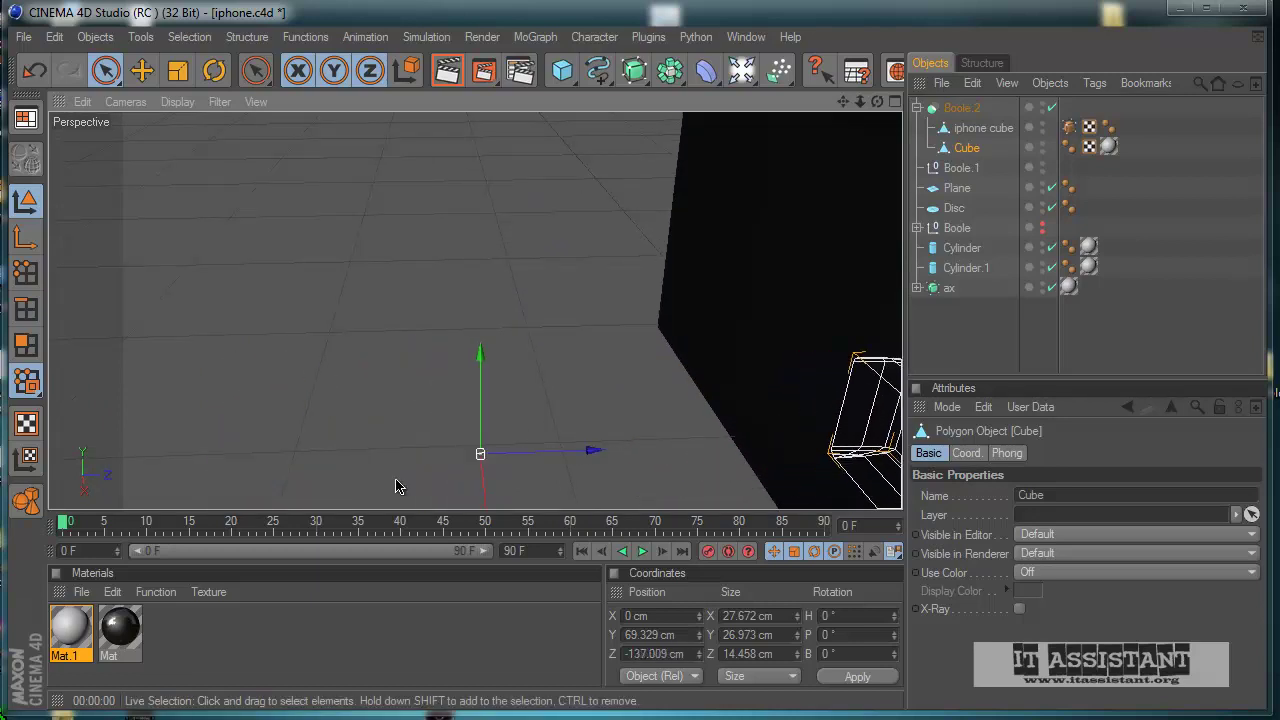
pyautogui.keyDown('alt'); pyautogui.moveTo(397, 486); pyautogui.dragTo(598, 437); pyautogui.keyUp('alt')
pyautogui.moveTo(352, 434); pyautogui.dragTo(599, 435)
pyautogui.click(443, 78)
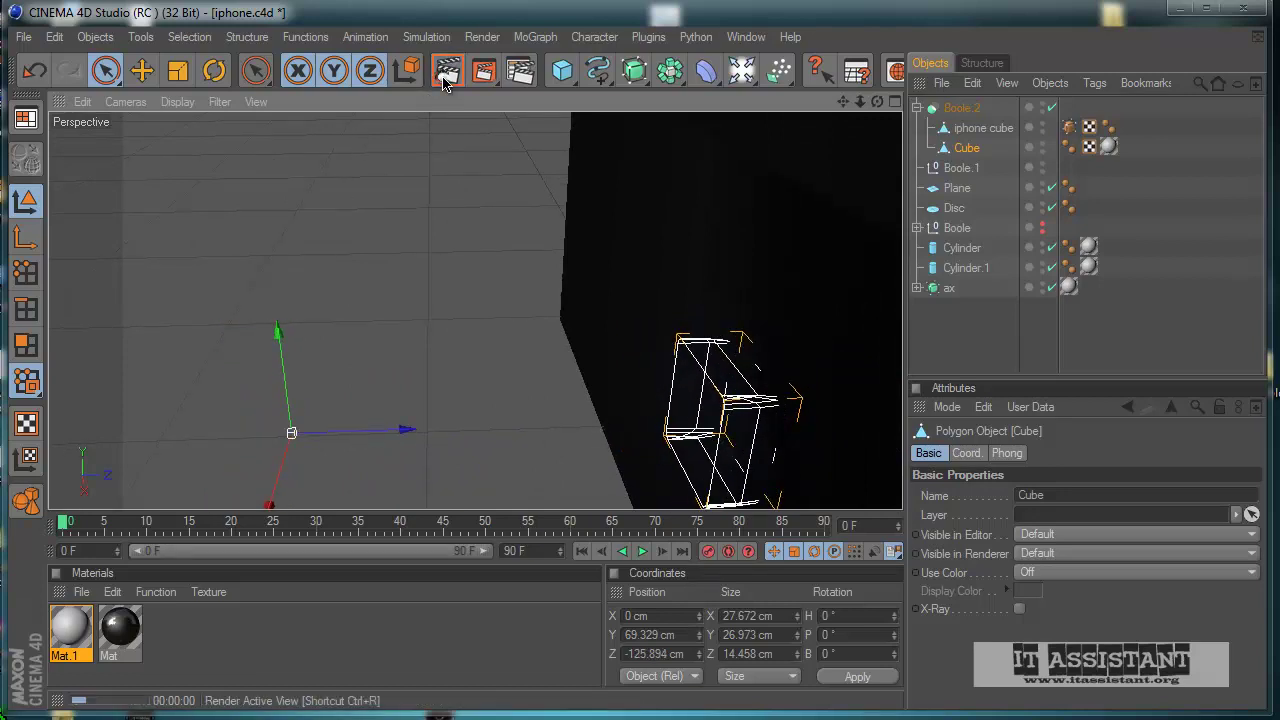
pyautogui.scroll(-2, 582, 310)
pyautogui.keyDown('alt'); pyautogui.moveTo(585, 320); pyautogui.dragTo(551, 371); pyautogui.keyUp('alt')
pyautogui.click(454, 77)
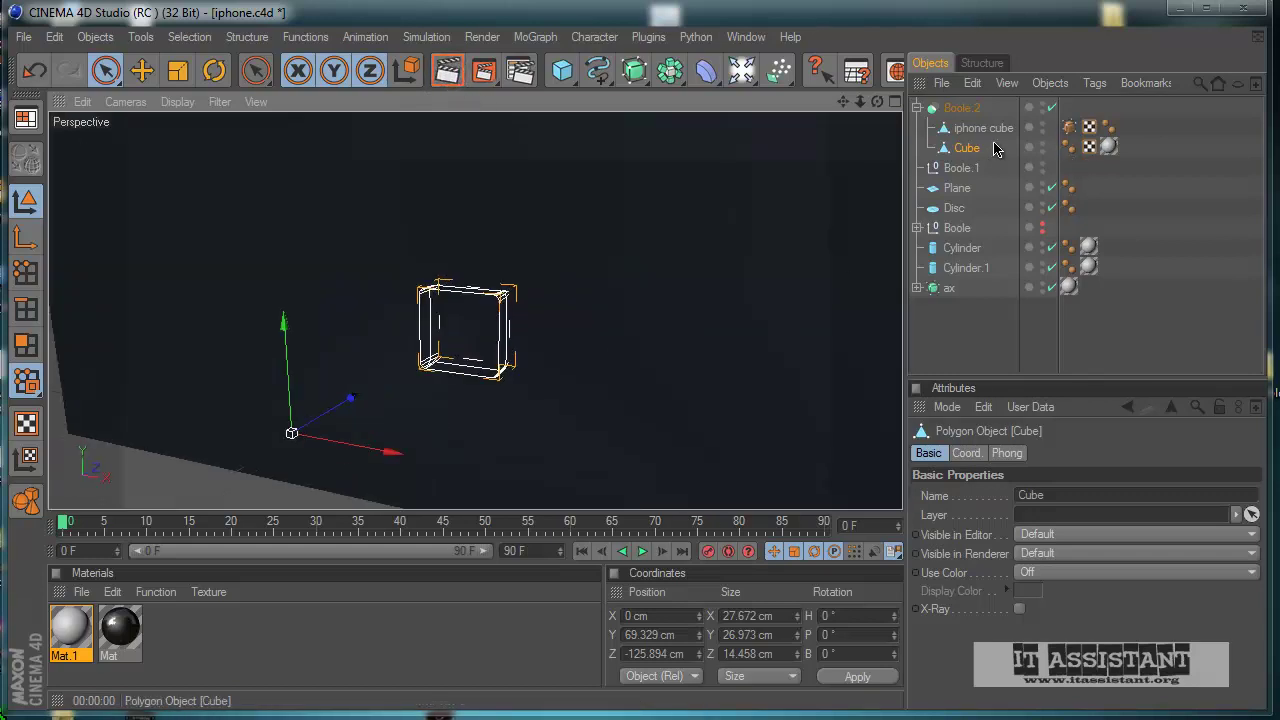
# - Delete the Cube from Boole.2 and add a new default cube primitive to the scene
pyautogui.click(964, 151)
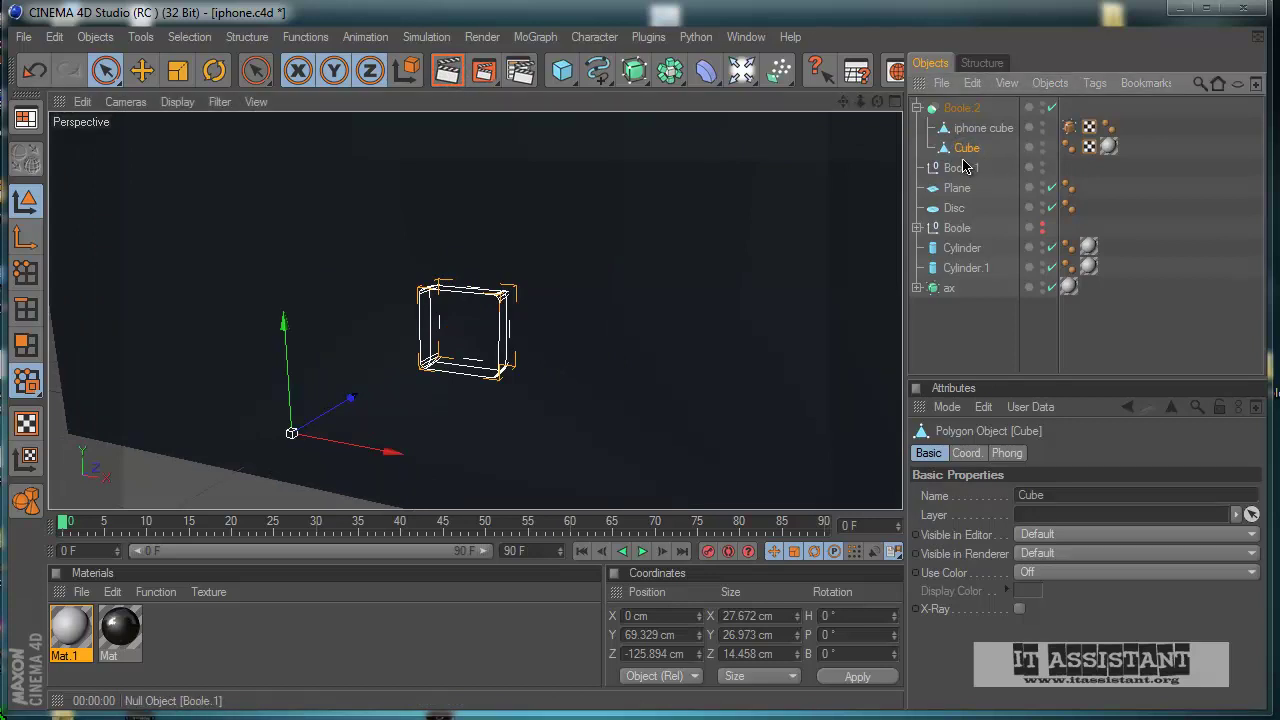
pyautogui.press('Delete')
pyautogui.scroll(-5, 683, 320)
pyautogui.keyDown('alt'); pyautogui.moveTo(652, 355); pyautogui.dragTo(620, 229); pyautogui.keyUp('alt')
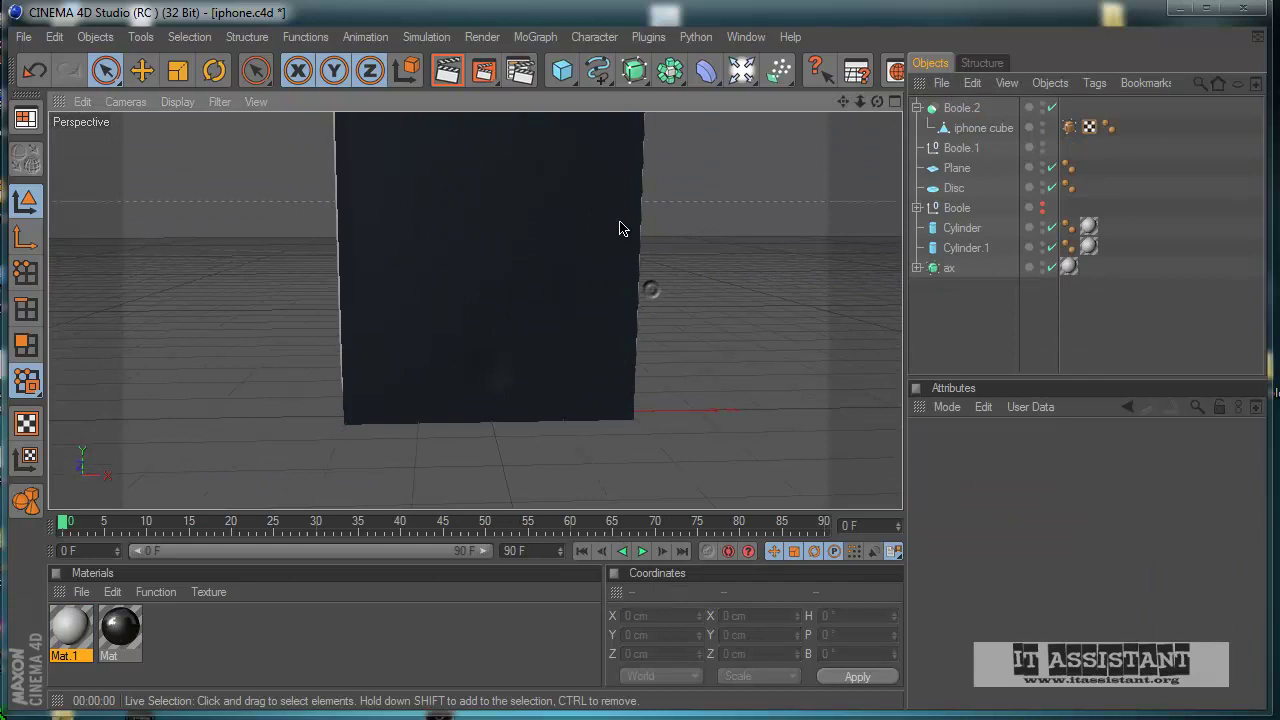
pyautogui.click(562, 69)
pyautogui.scroll(2, 558, 300)
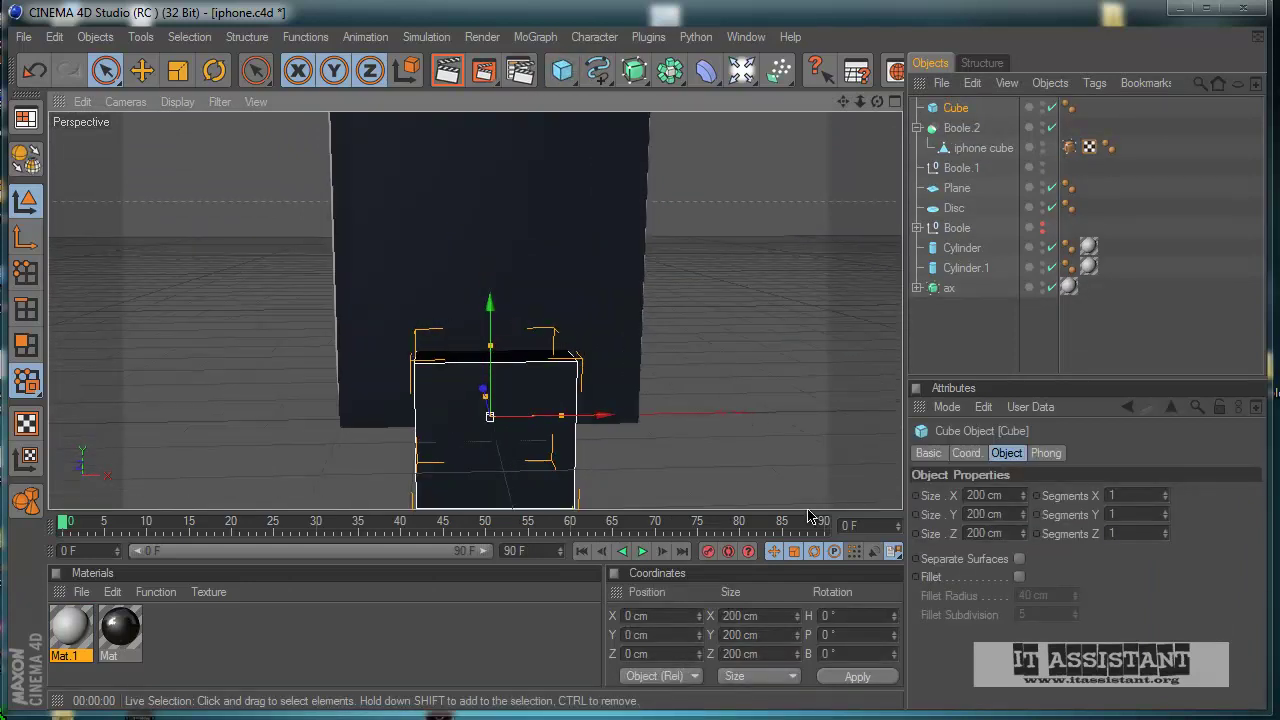
# - Enable Fillet on the new cube and set its fillet radius to about 20.366 cm
pyautogui.click(1020, 578)
pyautogui.scroll(2, 669, 508)
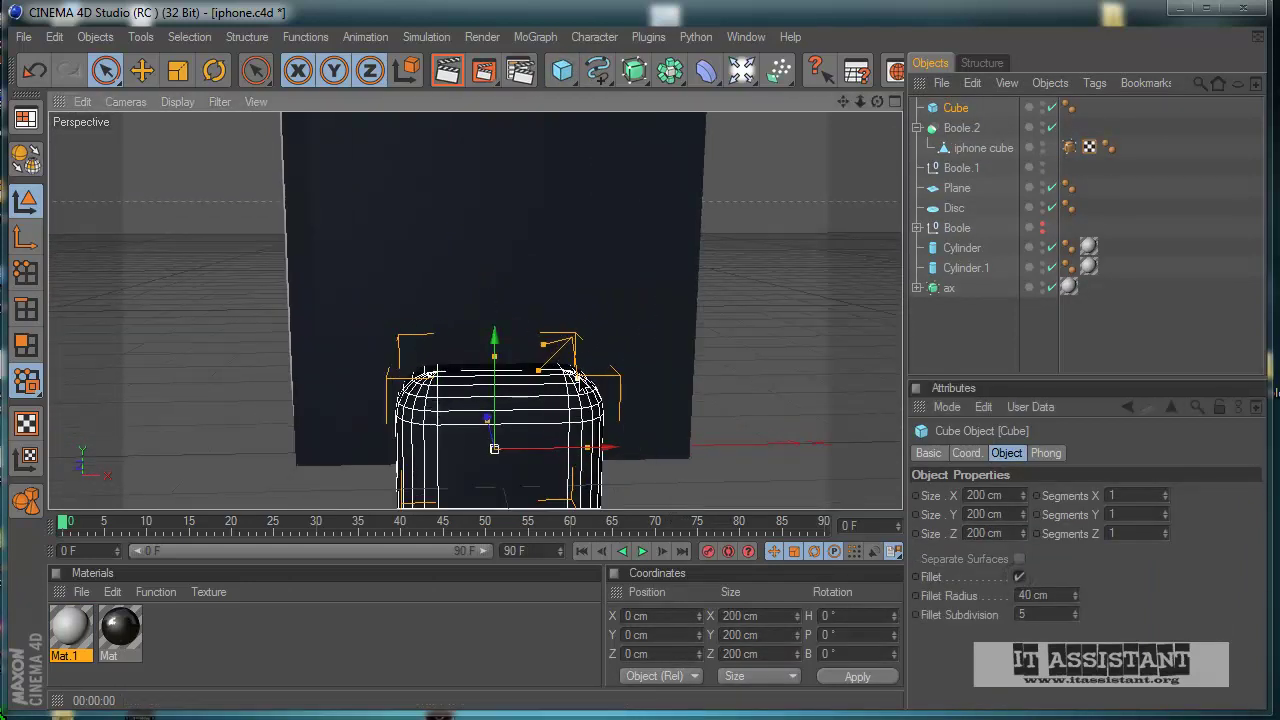
pyautogui.moveTo(580, 378); pyautogui.dragTo(600, 434)
pyautogui.keyDown('alt'); pyautogui.moveTo(732, 464); pyautogui.dragTo(536, 318); pyautogui.keyUp('alt')
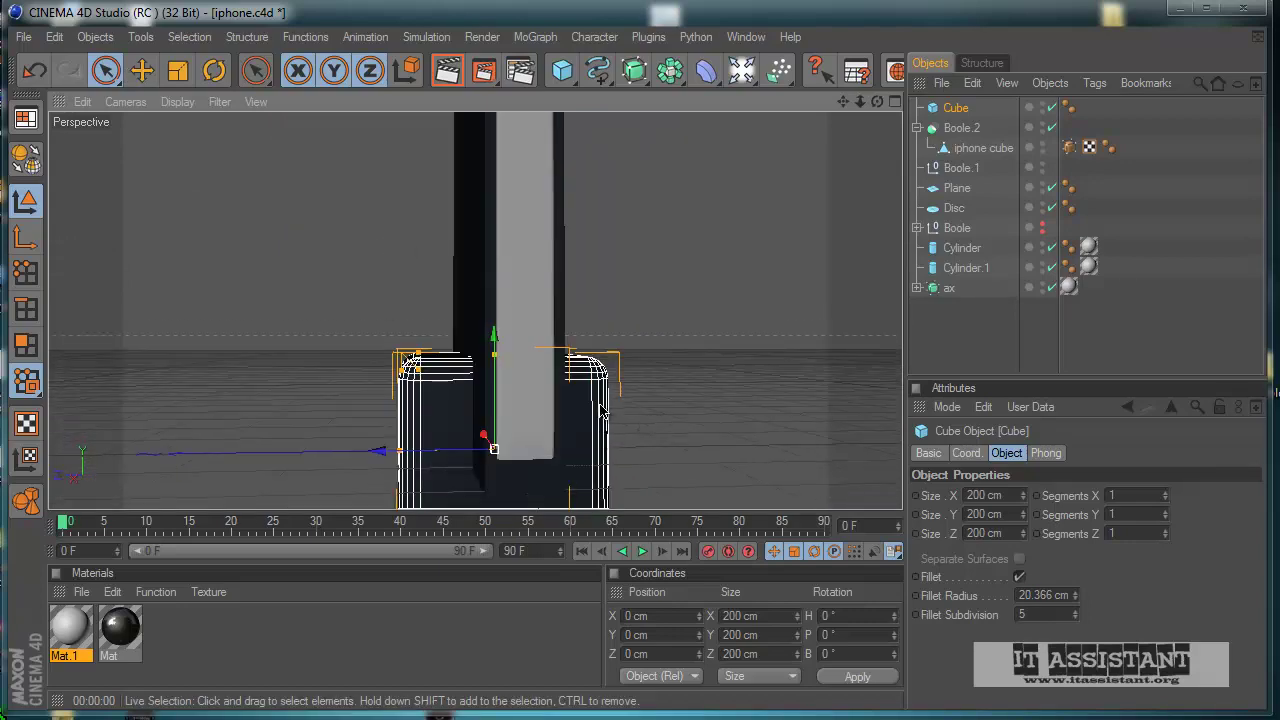
pyautogui.keyDown('alt'); pyautogui.moveTo(792, 437); pyautogui.dragTo(731, 389); pyautogui.keyUp('alt')
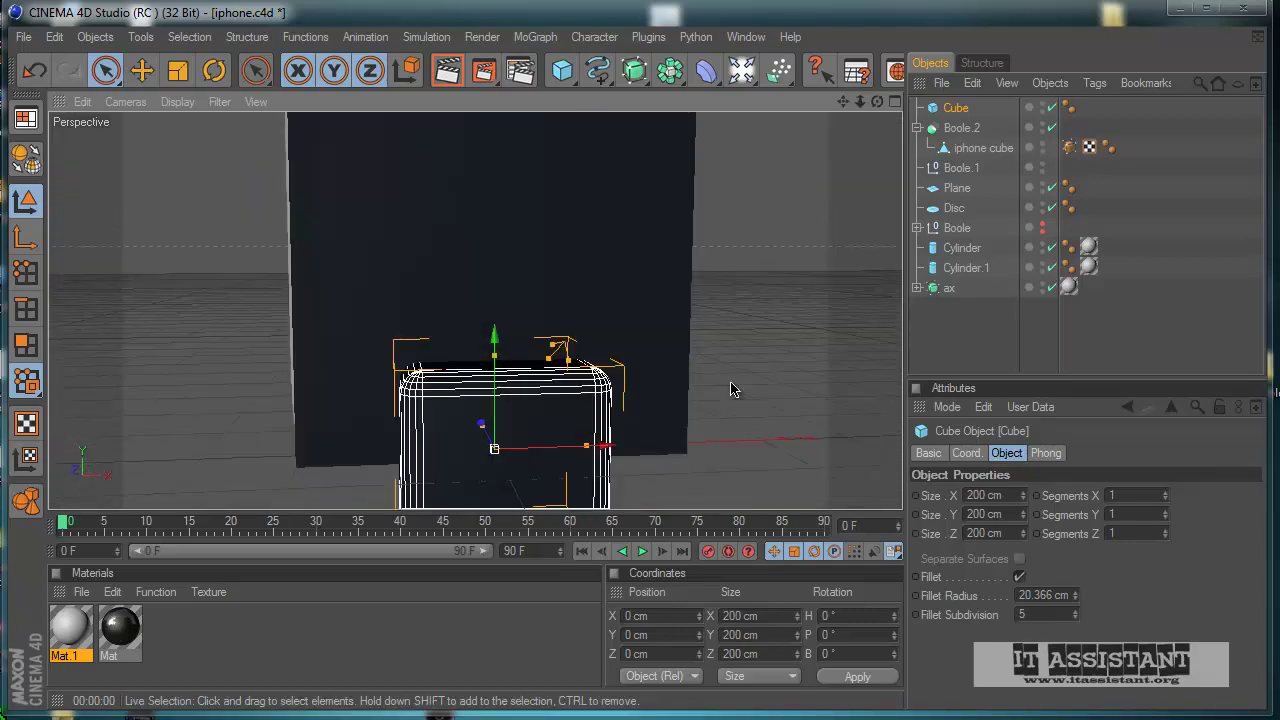
pyautogui.click(105, 70)
# - Make the filleted cube editable while showing it against the phone reference in the Front view
pyautogui.middleClick(431, 341)
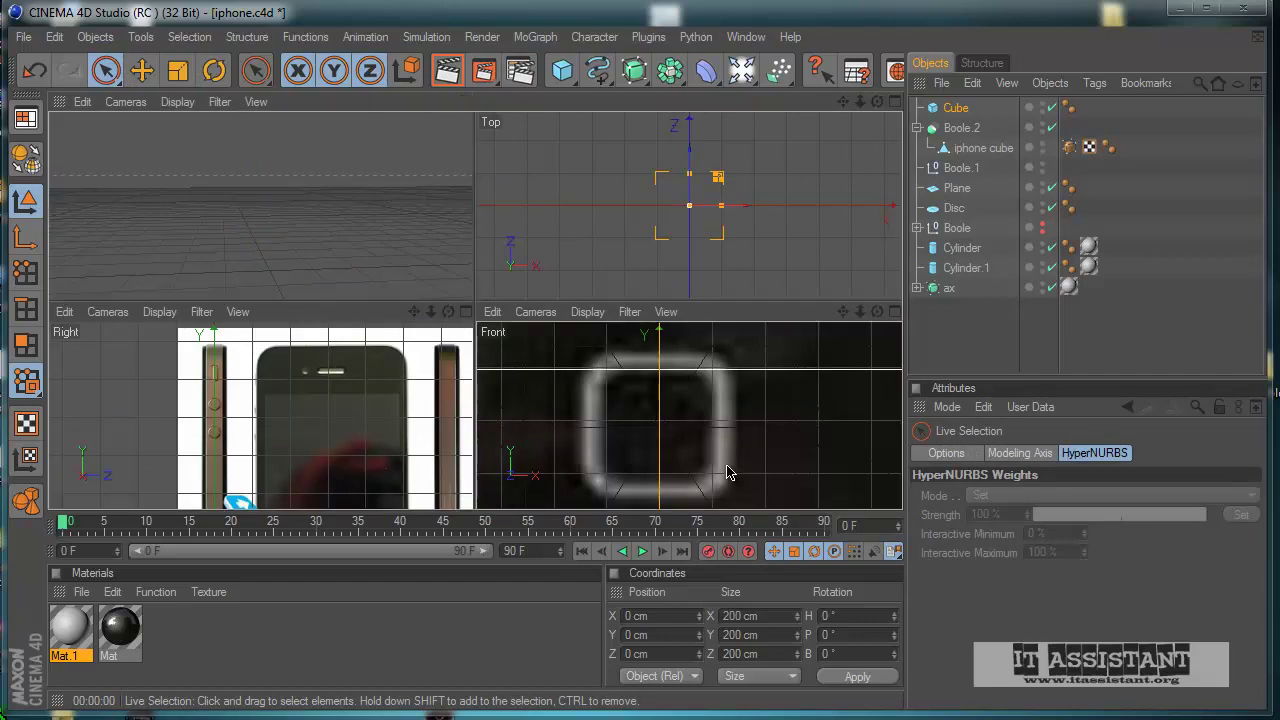
pyautogui.middleClick(725, 440)
pyautogui.keyDown('alt'); pyautogui.moveTo(716, 381); pyautogui.dragTo(654, 403, button='right'); pyautogui.keyUp('alt')
pyautogui.keyDown('alt'); pyautogui.moveTo(654, 403); pyautogui.dragTo(600, 443, button='middle'); pyautogui.keyUp('alt')
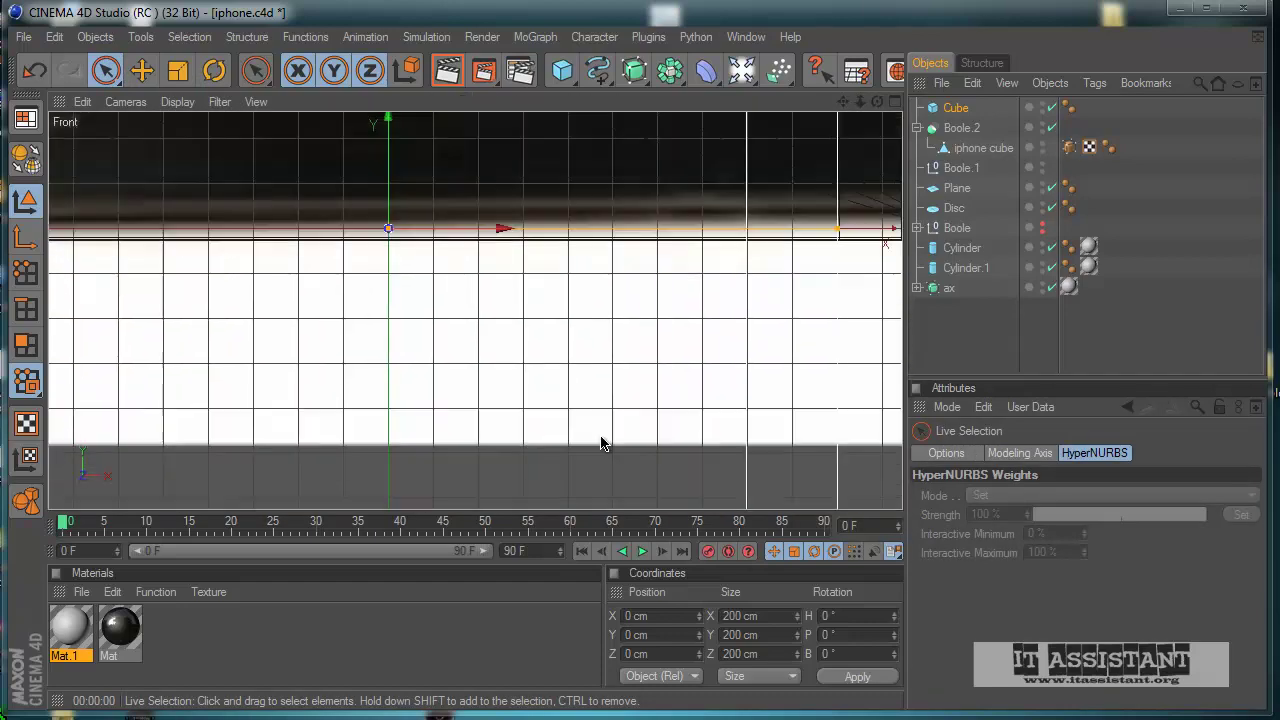
pyautogui.keyDown('alt'); pyautogui.moveTo(600, 443); pyautogui.dragTo(593, 380, button='right'); pyautogui.keyUp('alt')
pyautogui.scroll(-5, 593, 387)
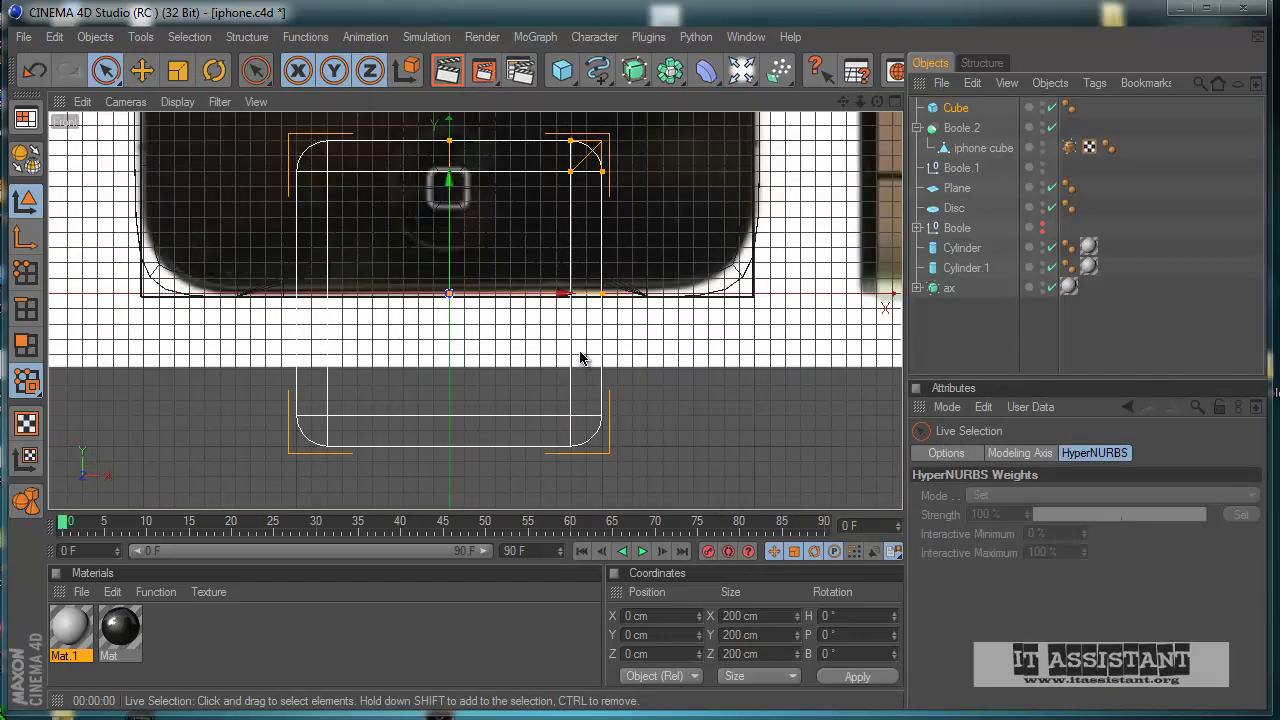
pyautogui.click(26, 160)
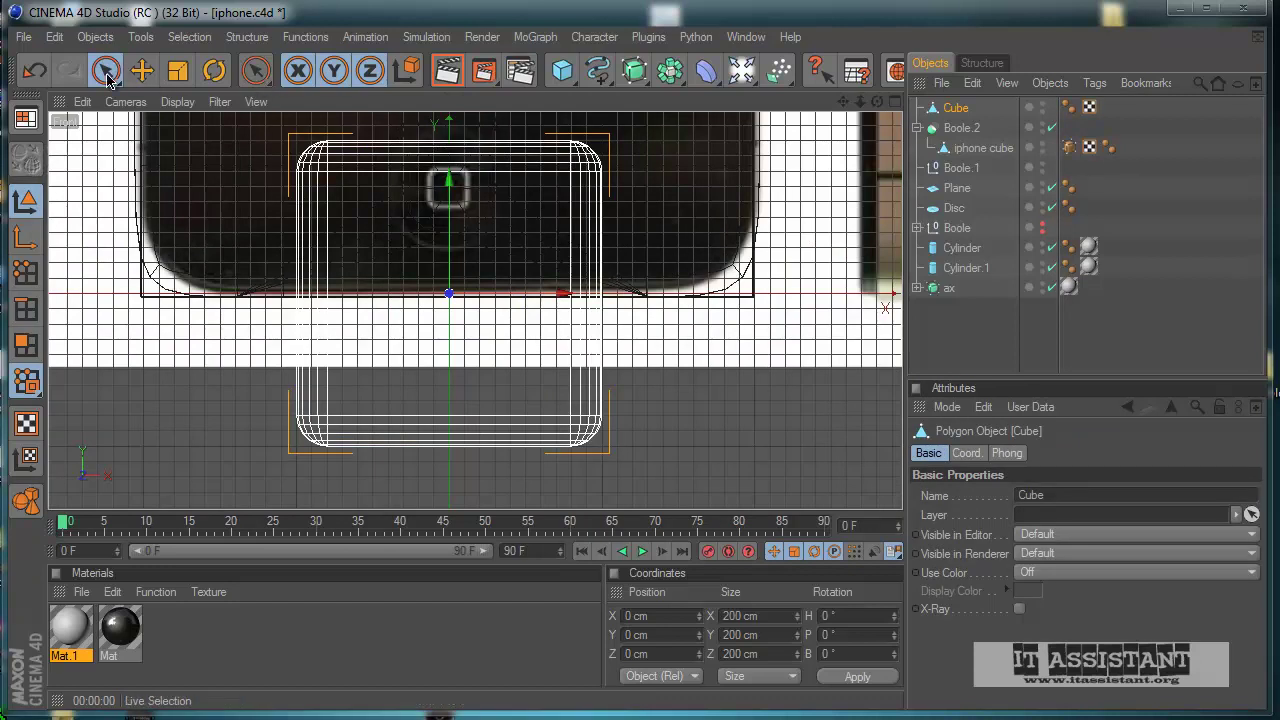
# - Delete the cube's front and back faces in Polygon mode, with Only Select Visible Elements turned off for Live Selection
pyautogui.click(27, 345)
pyautogui.click(407, 290)
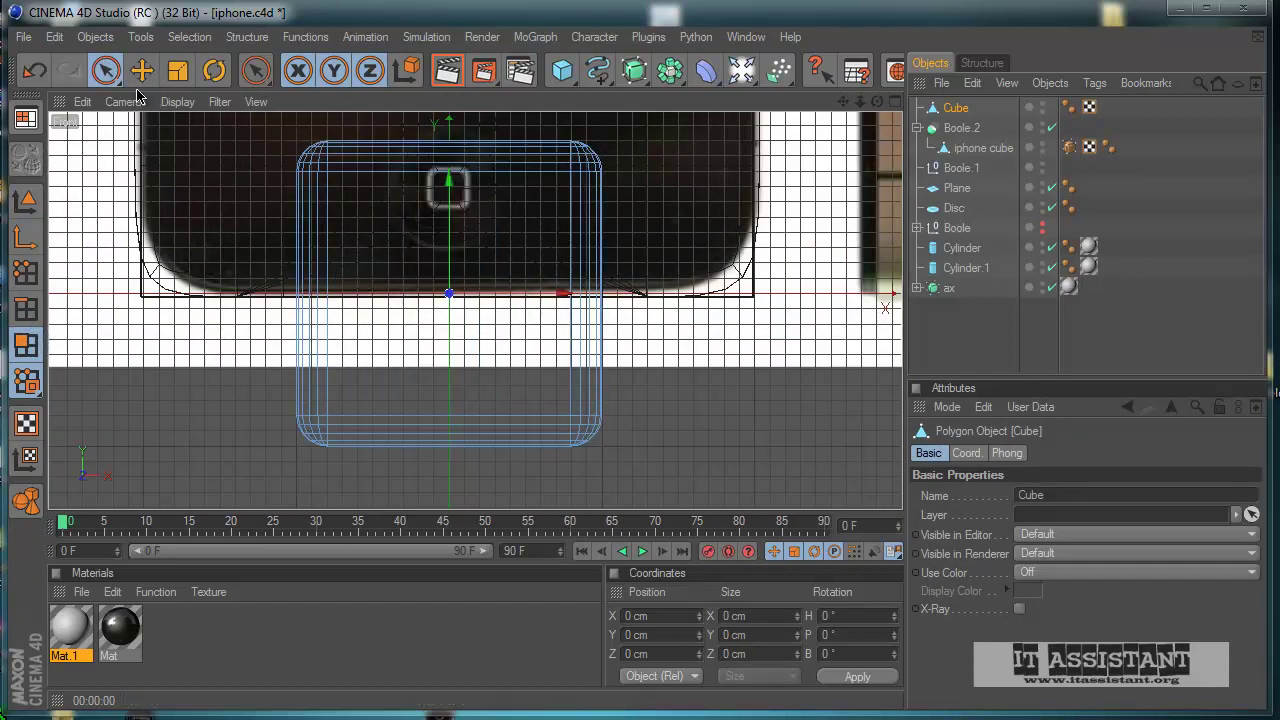
pyautogui.click(105, 70)
pyautogui.click(963, 453)
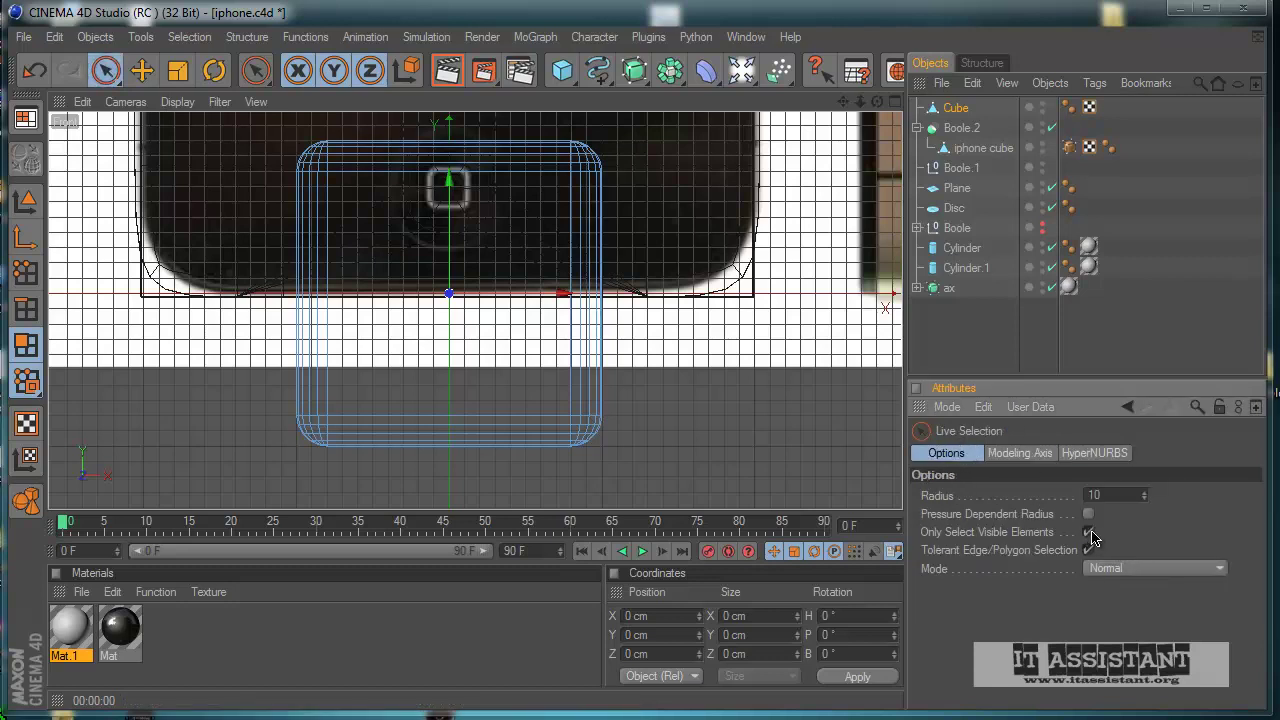
pyautogui.click(1089, 532)
pyautogui.click(513, 338)
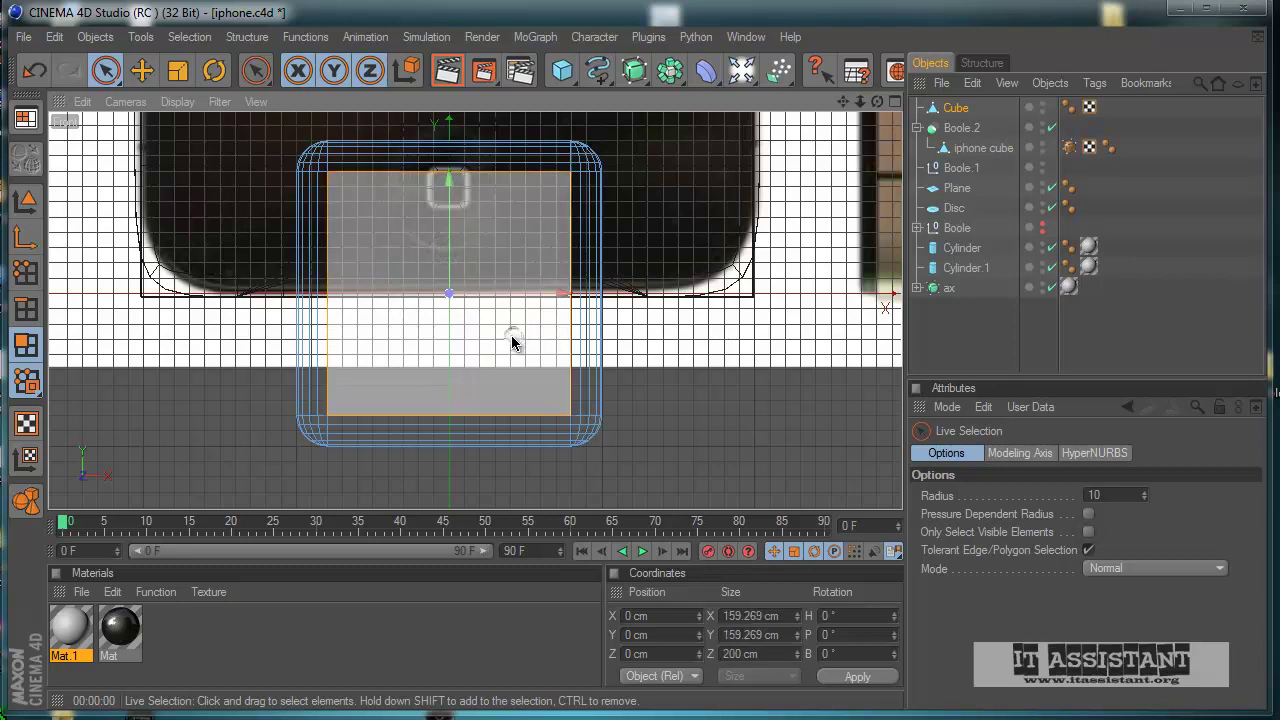
pyautogui.press('Delete')
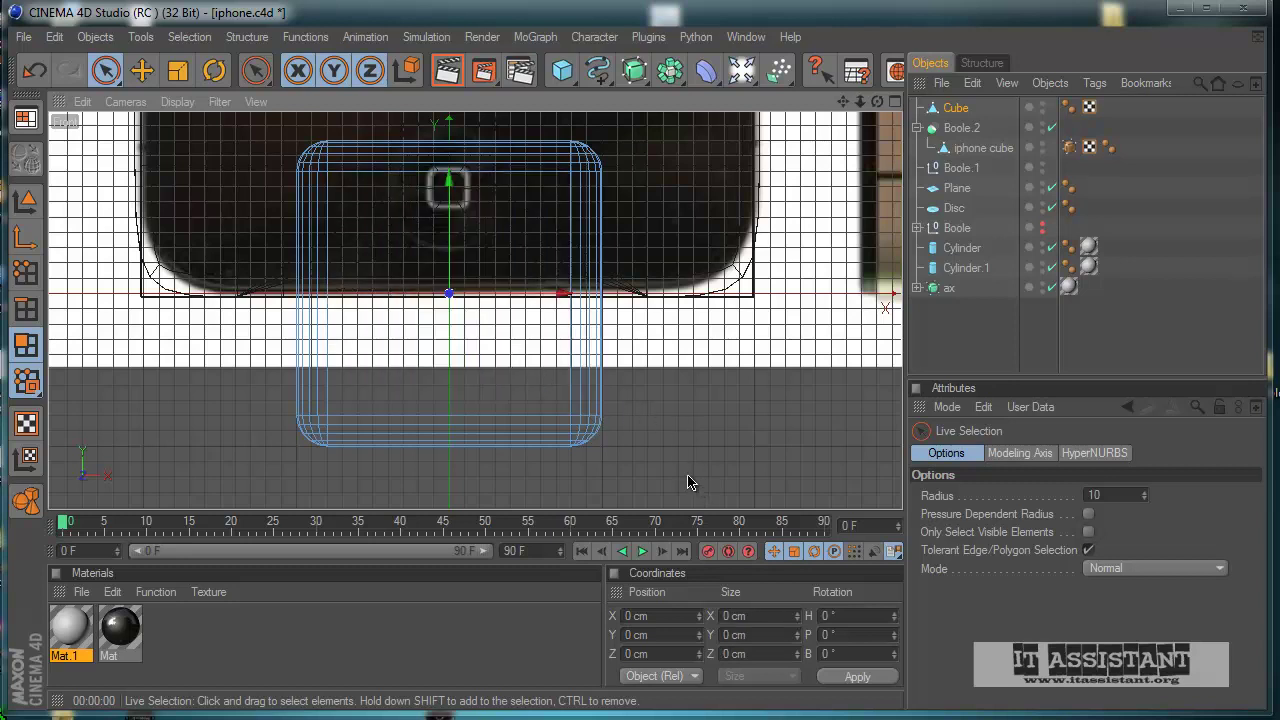
# - Move the whole cube in Model mode along Y to 66.809 cm, over the home button in the reference
pyautogui.scroll(1, 648, 481)
pyautogui.scroll(3, 640, 475)
pyautogui.scroll(-2, 406, 220)
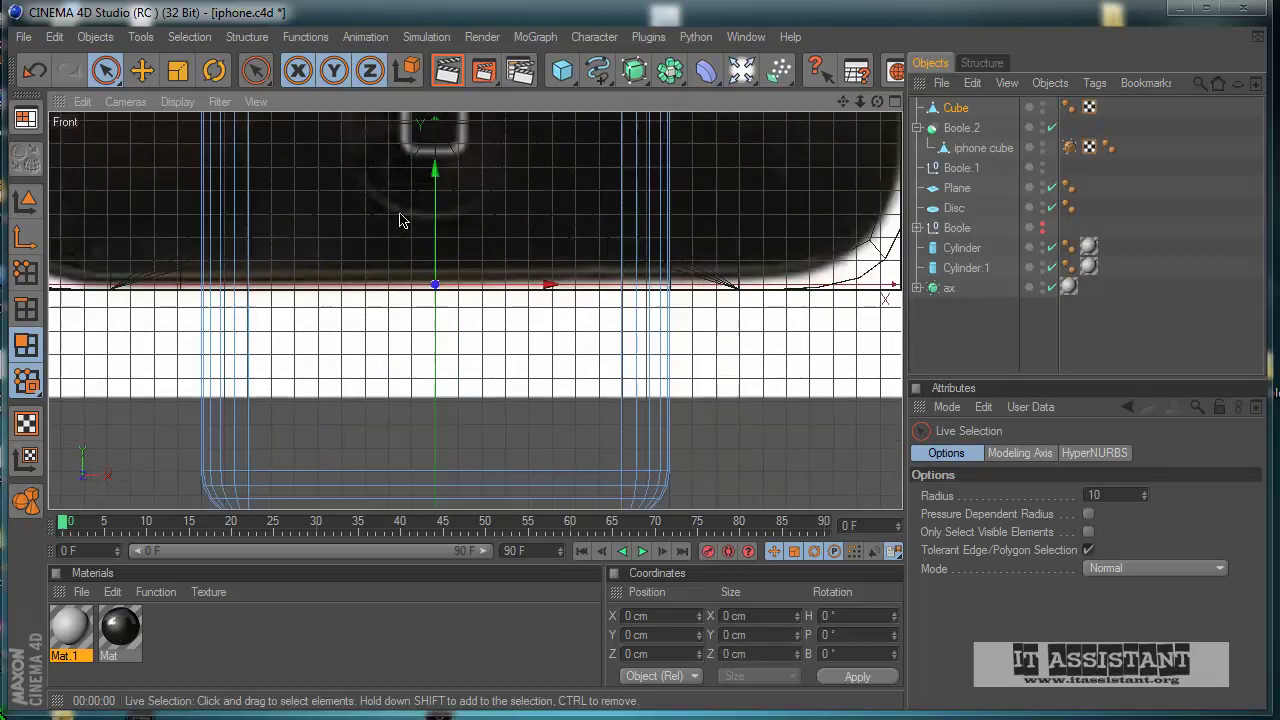
pyautogui.click(30, 200)
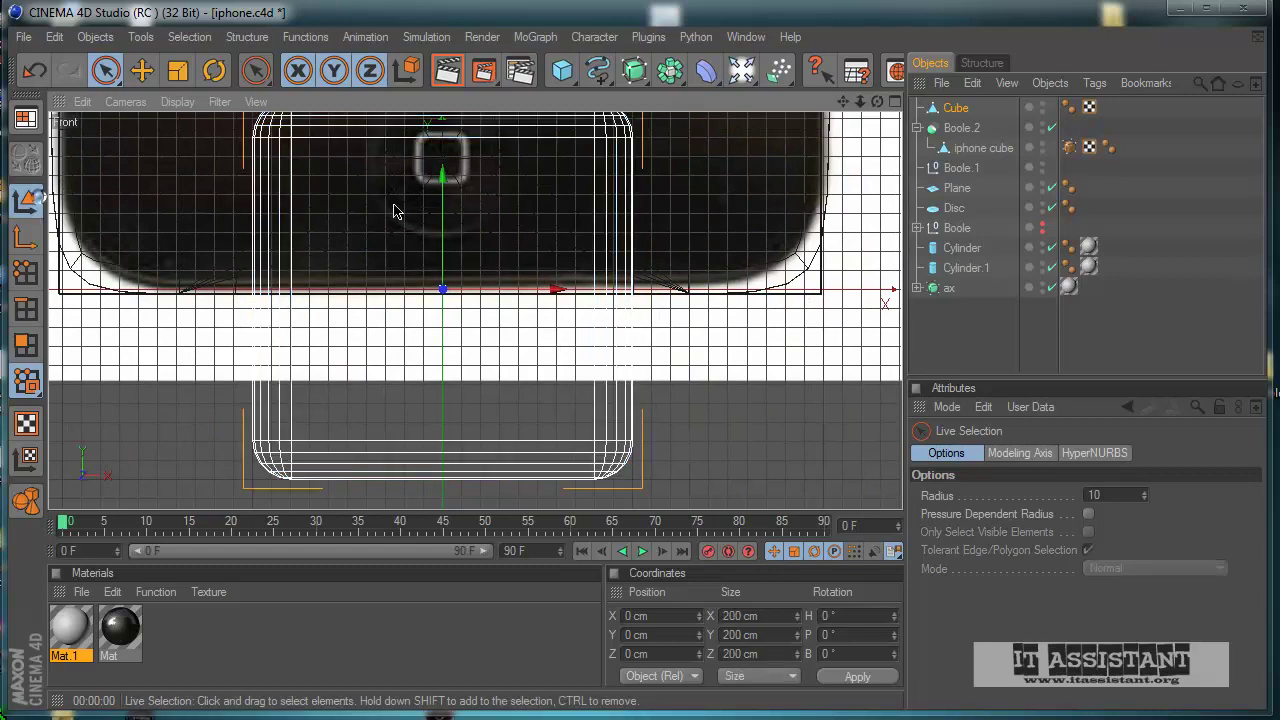
pyautogui.moveTo(443, 216); pyautogui.dragTo(443, 90)
pyautogui.scroll(-2, 462, 240)
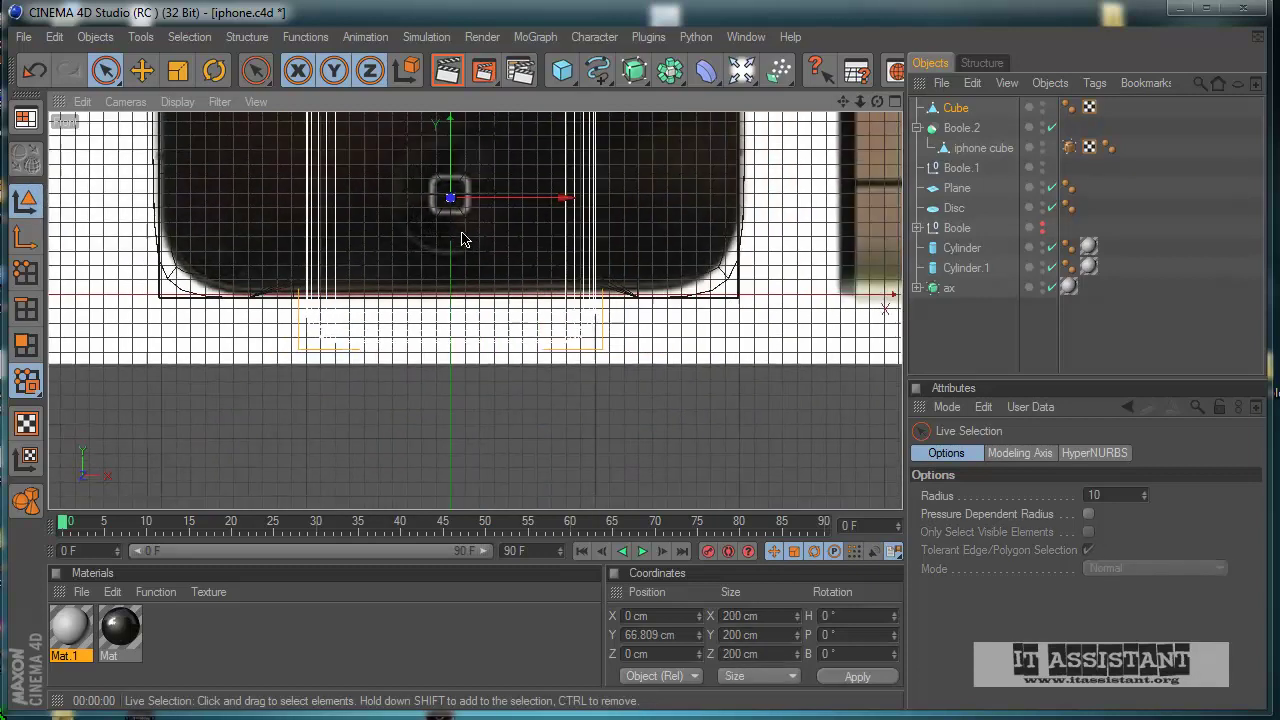
# - Scale the cube uniformly to 28.796 cm and raise it to Y 68.37 cm to match the home button's square symbol
pyautogui.scroll(3, 600, 440)
pyautogui.scroll(3, 480, 286)
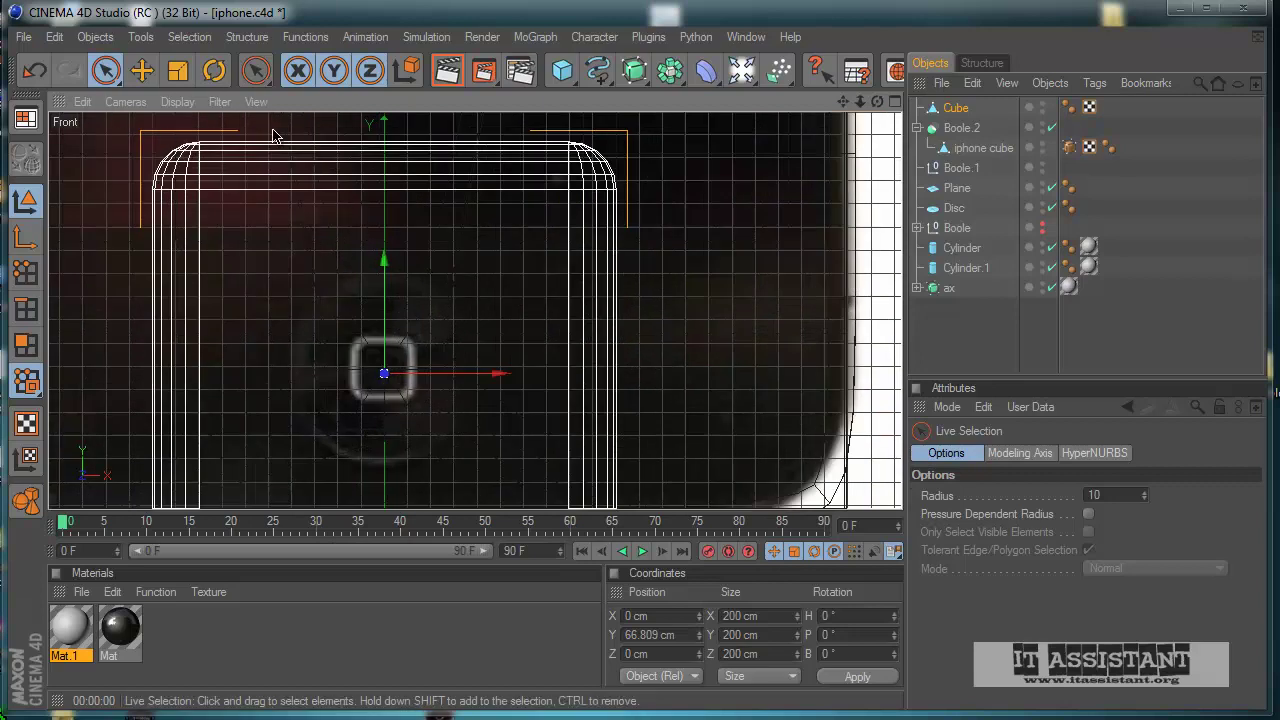
pyautogui.click(178, 70)
pyautogui.moveTo(388, 381)
pyautogui.mouseDown()
pyautogui.moveTo(600, 437)
pyautogui.moveTo(410, 390)
pyautogui.mouseUp()
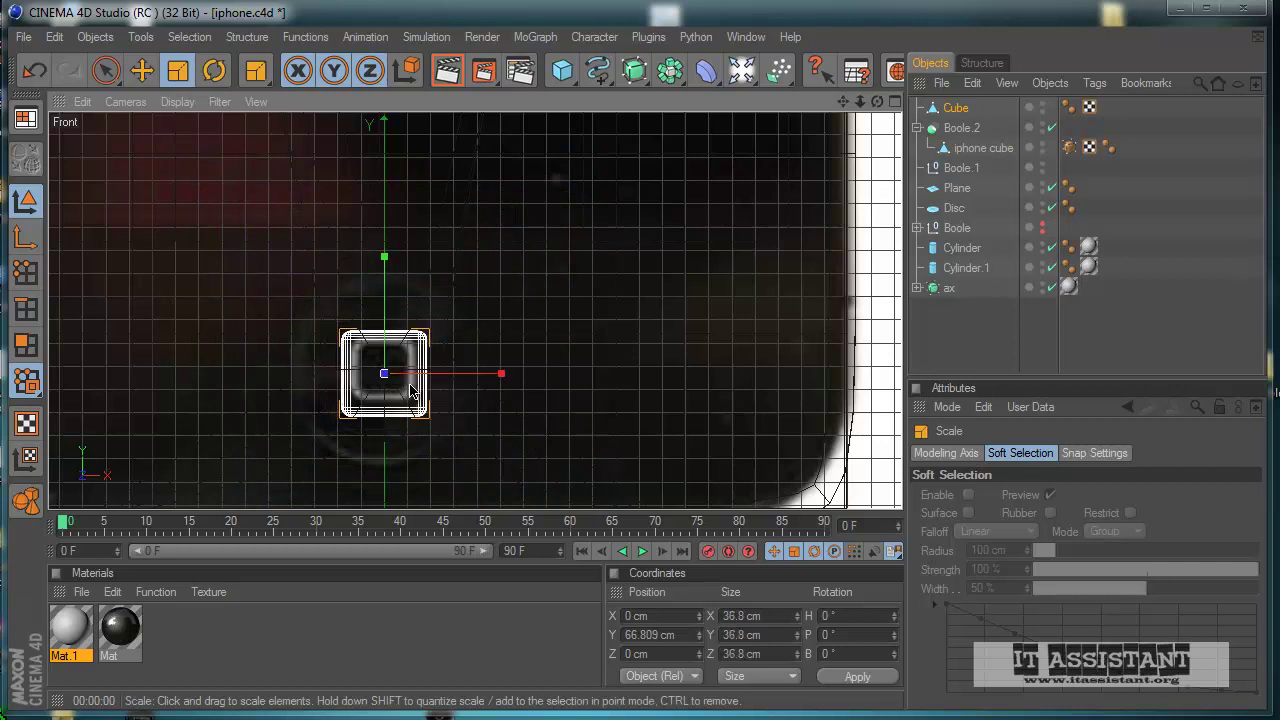
pyautogui.scroll(3, 500, 423)
pyautogui.keyDown('alt'); pyautogui.moveTo(434, 449); pyautogui.dragTo(548, 304, button='middle'); pyautogui.keyUp('alt')
pyautogui.scroll(3, 274, 234)
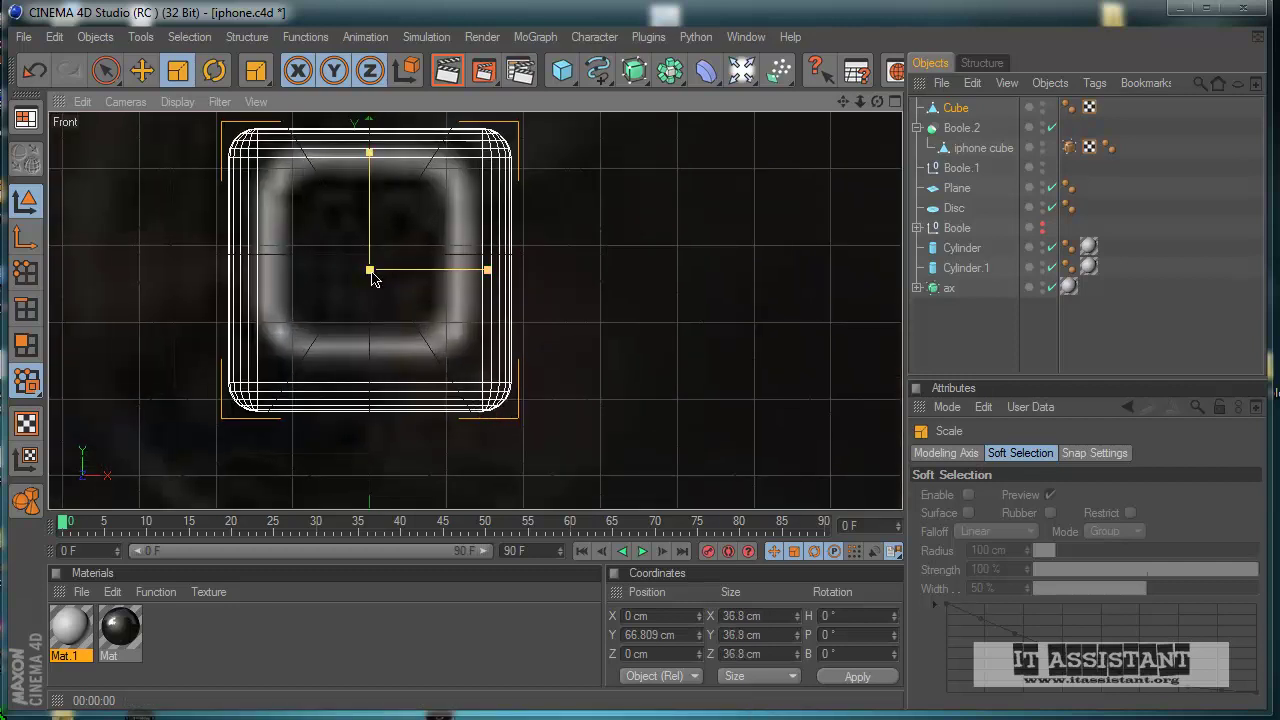
pyautogui.moveTo(372, 278); pyautogui.dragTo(600, 437)
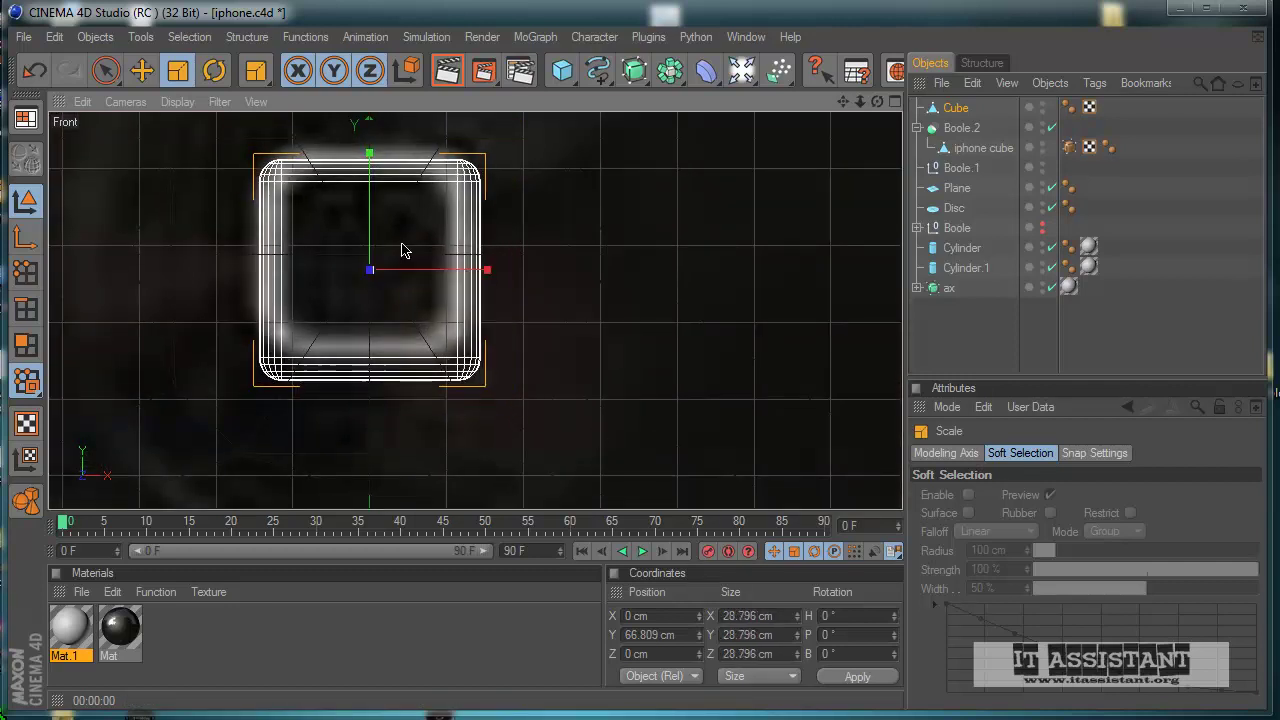
pyautogui.click(139, 68)
pyautogui.moveTo(372, 214); pyautogui.dragTo(600, 437)
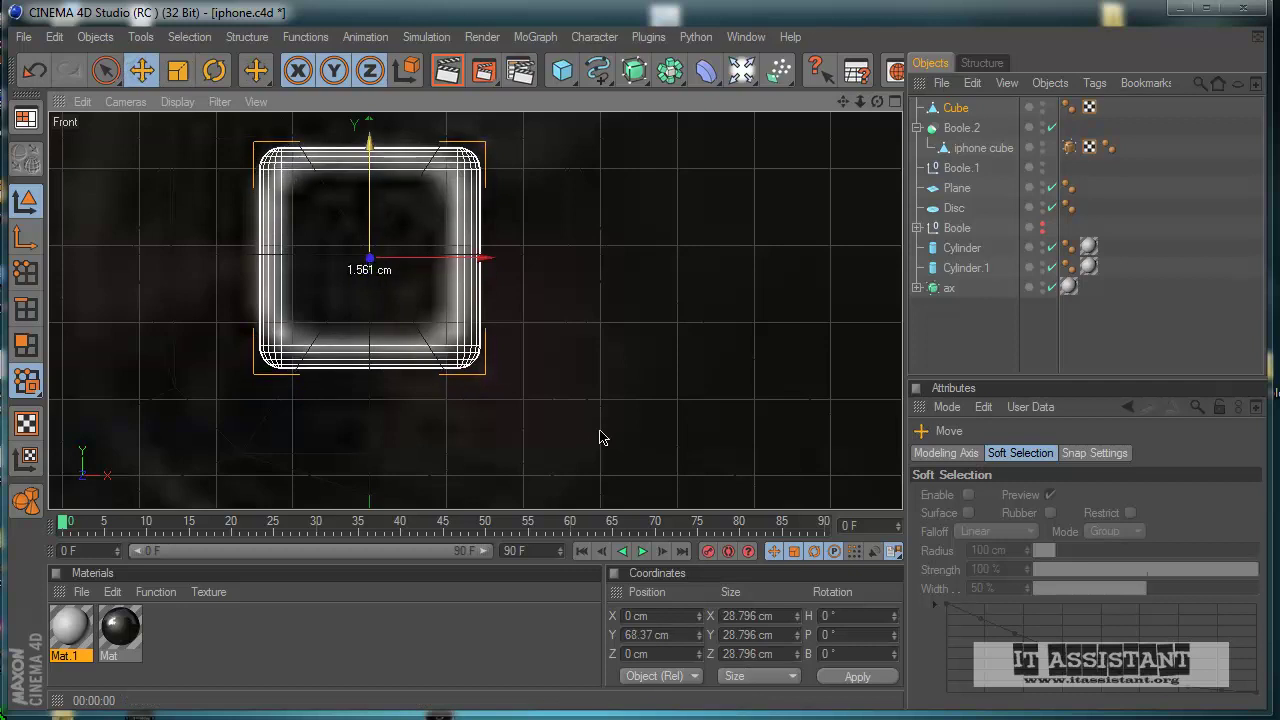
# - Move the cube along Z to -39.088 cm in the Perspective view, in front of the phone's face
pyautogui.middleClick(600, 432)
pyautogui.middleClick(131, 191)
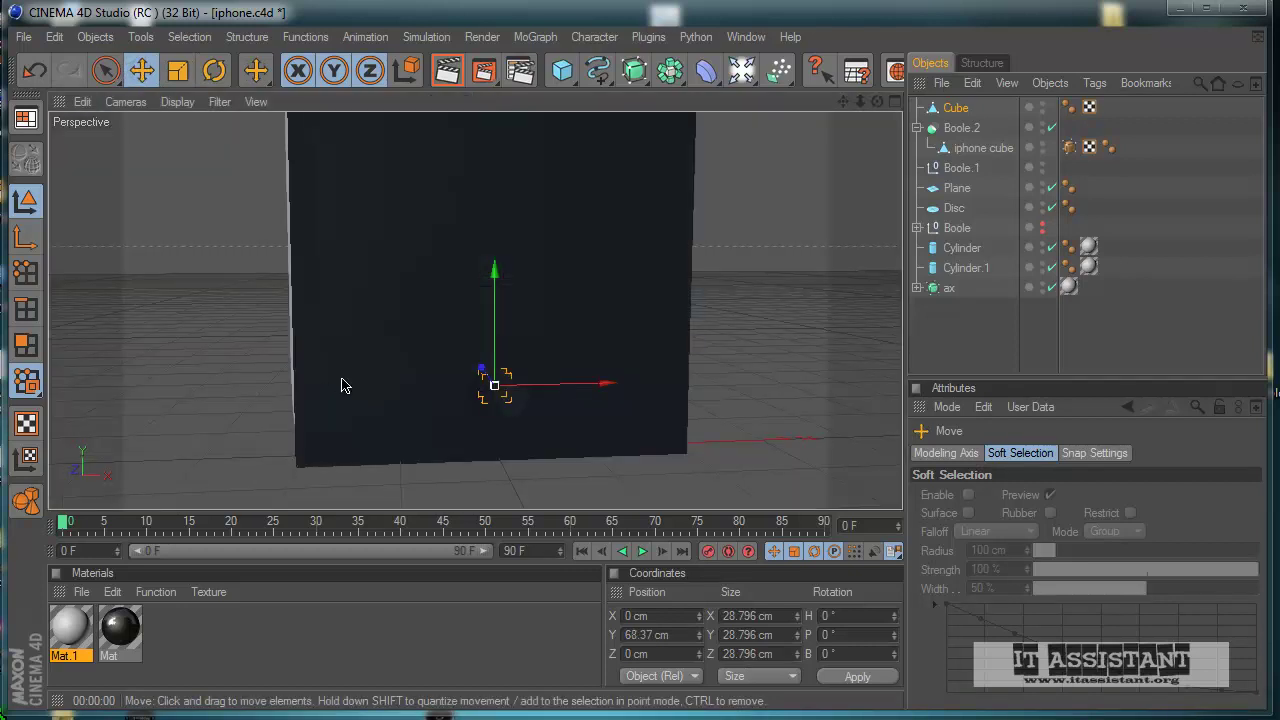
pyautogui.keyDown('alt'); pyautogui.moveTo(340, 378); pyautogui.dragTo(601, 432); pyautogui.keyUp('alt')
pyautogui.moveTo(400, 383); pyautogui.dragTo(415, 383)
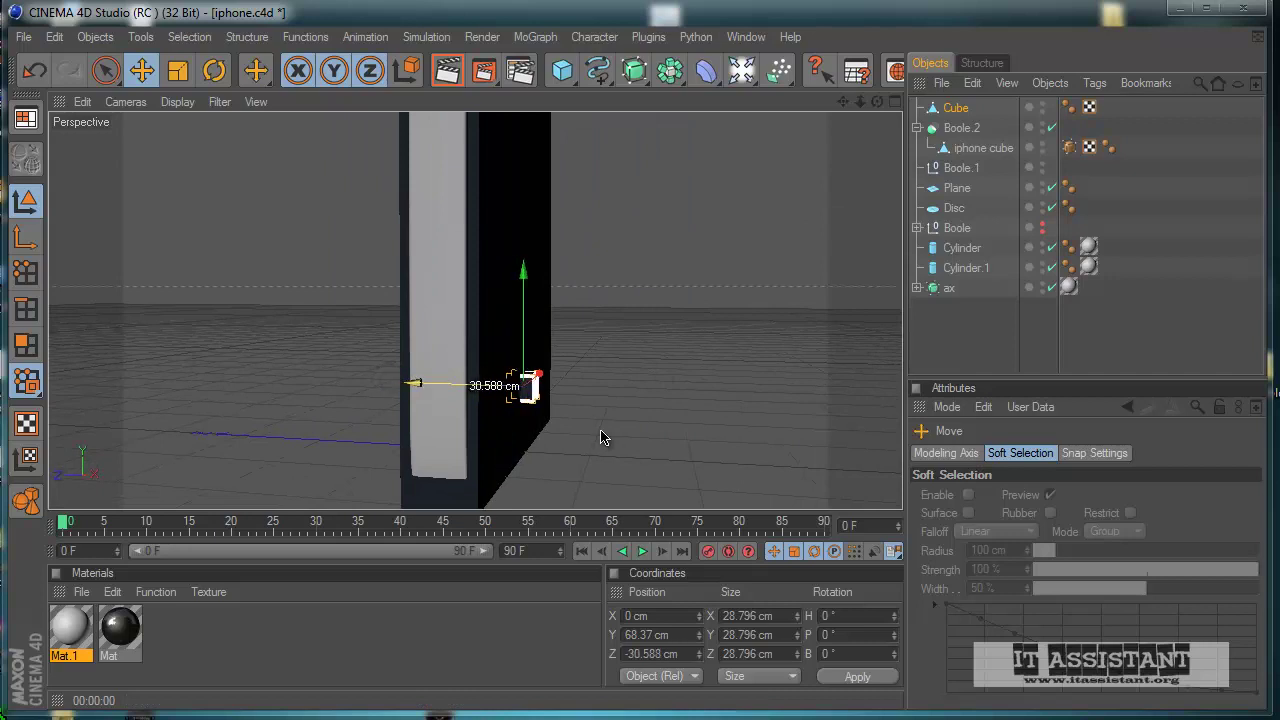
pyautogui.keyDown('alt'); pyautogui.moveTo(508, 434); pyautogui.dragTo(679, 452); pyautogui.keyUp('alt')
pyautogui.scroll(3, 600, 437)
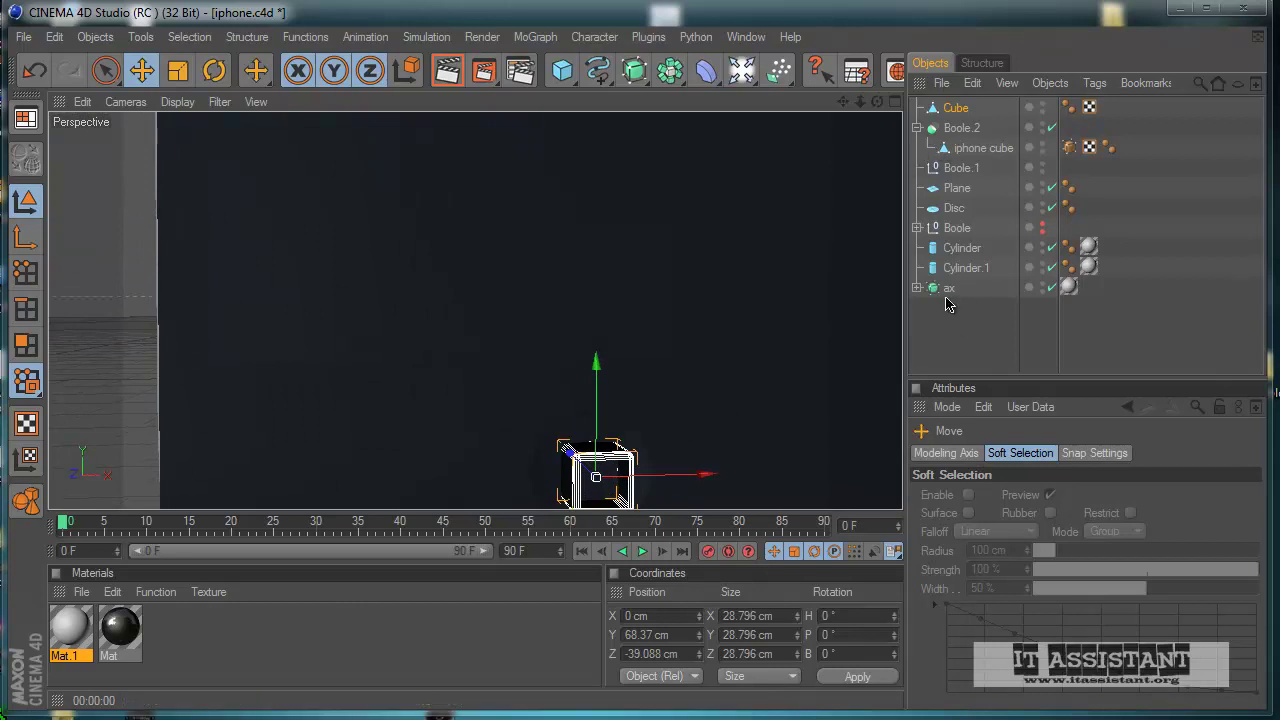
# - Try nesting Cube below iphone cube in Boole.2, check it with a viewport render, and return Cube to the top level
pyautogui.moveTo(957, 110); pyautogui.dragTo(964, 168)
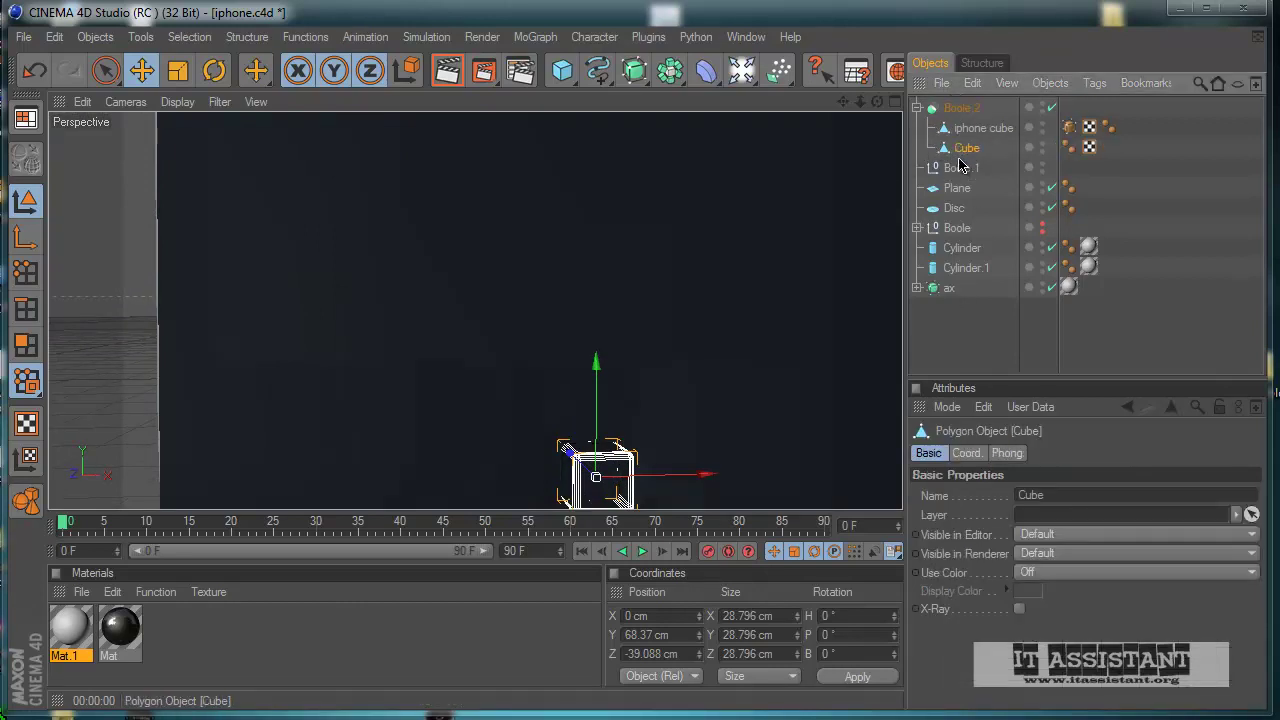
pyautogui.click(1033, 362)
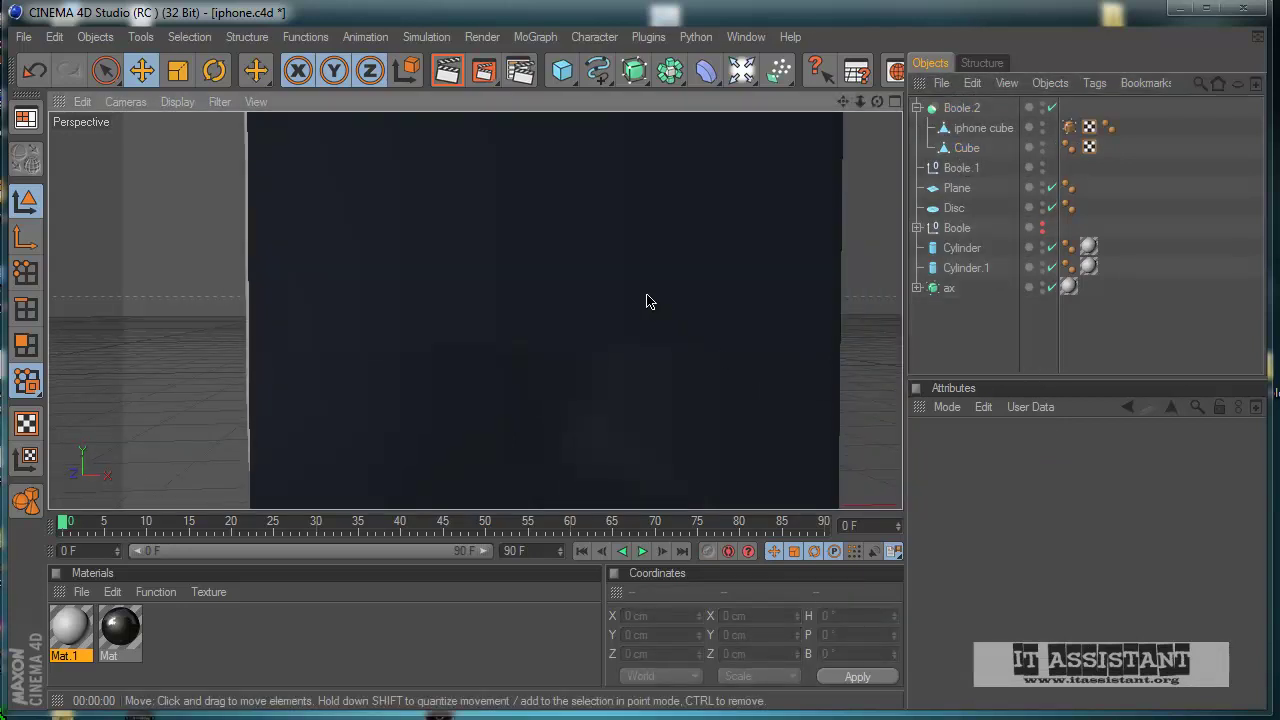
pyautogui.click(465, 77)
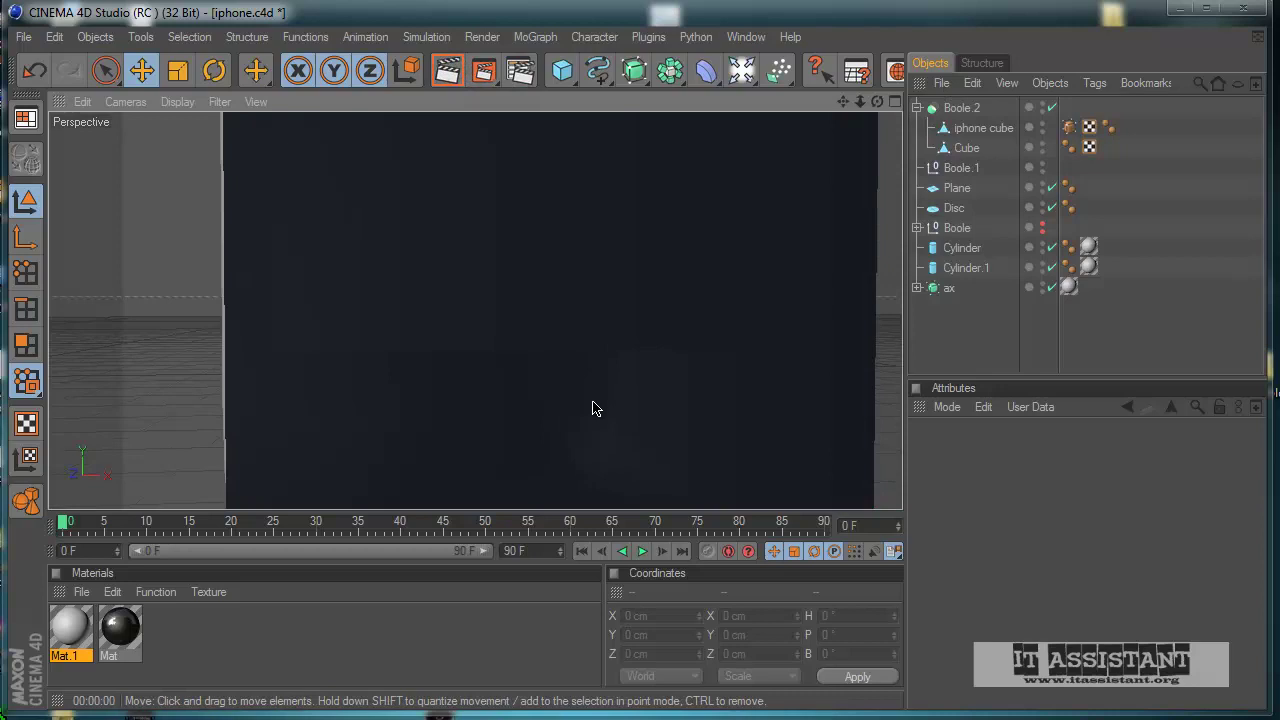
pyautogui.click(983, 147)
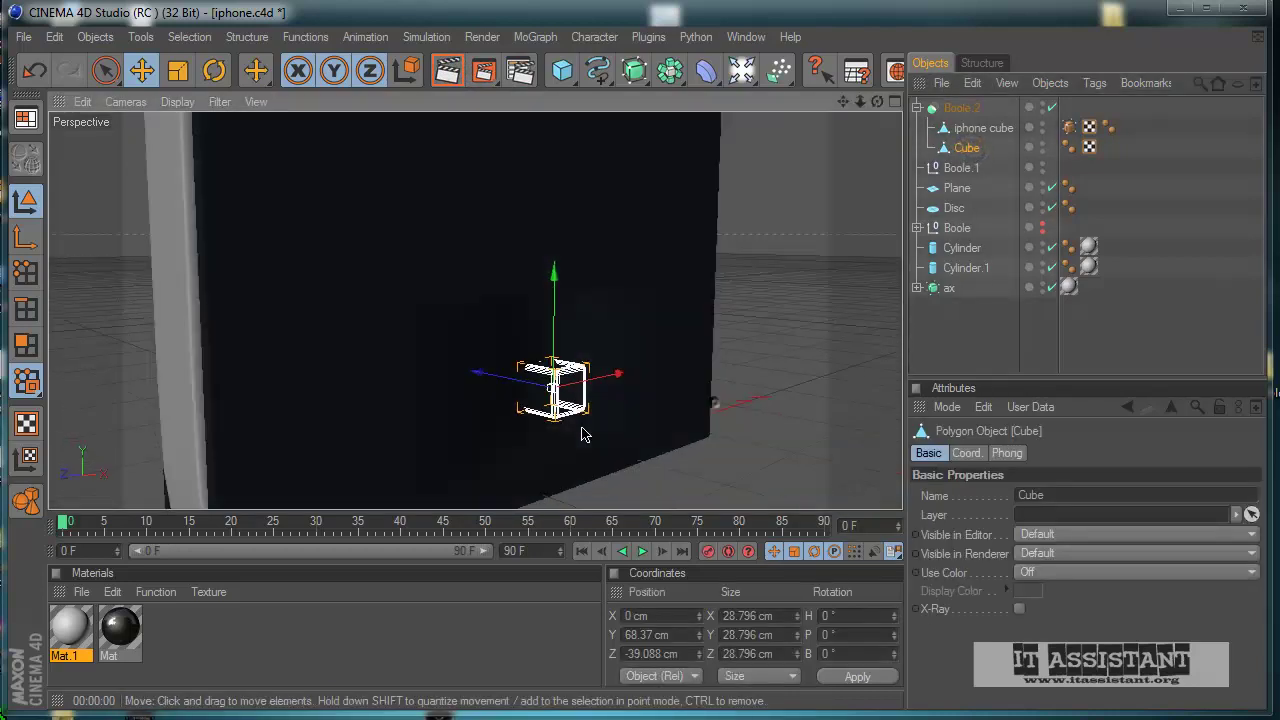
pyautogui.moveTo(585, 435)
pyautogui.keyDown('alt'); pyautogui.mouseDown()
pyautogui.moveTo(614, 449)
pyautogui.moveTo(606, 434)
pyautogui.moveTo(620, 437)
pyautogui.moveTo(598, 437)
pyautogui.mouseUp(); pyautogui.keyUp('alt')
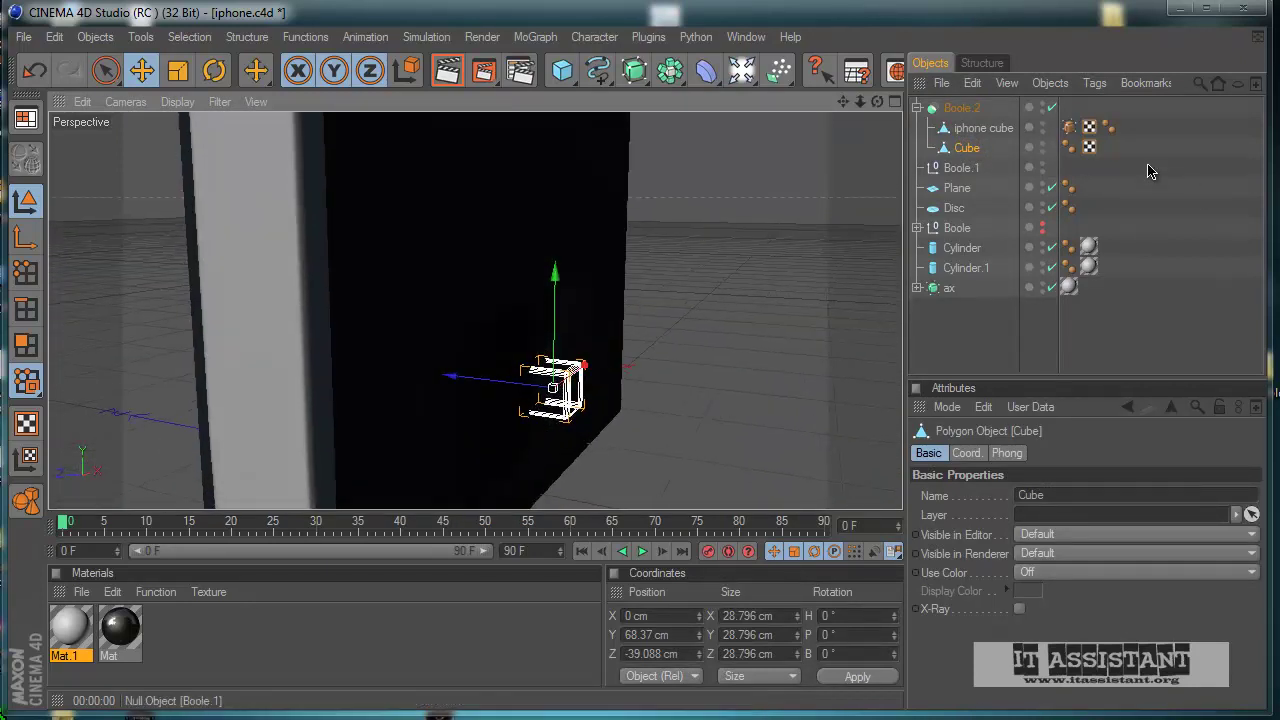
pyautogui.moveTo(967, 148); pyautogui.dragTo(950, 345)
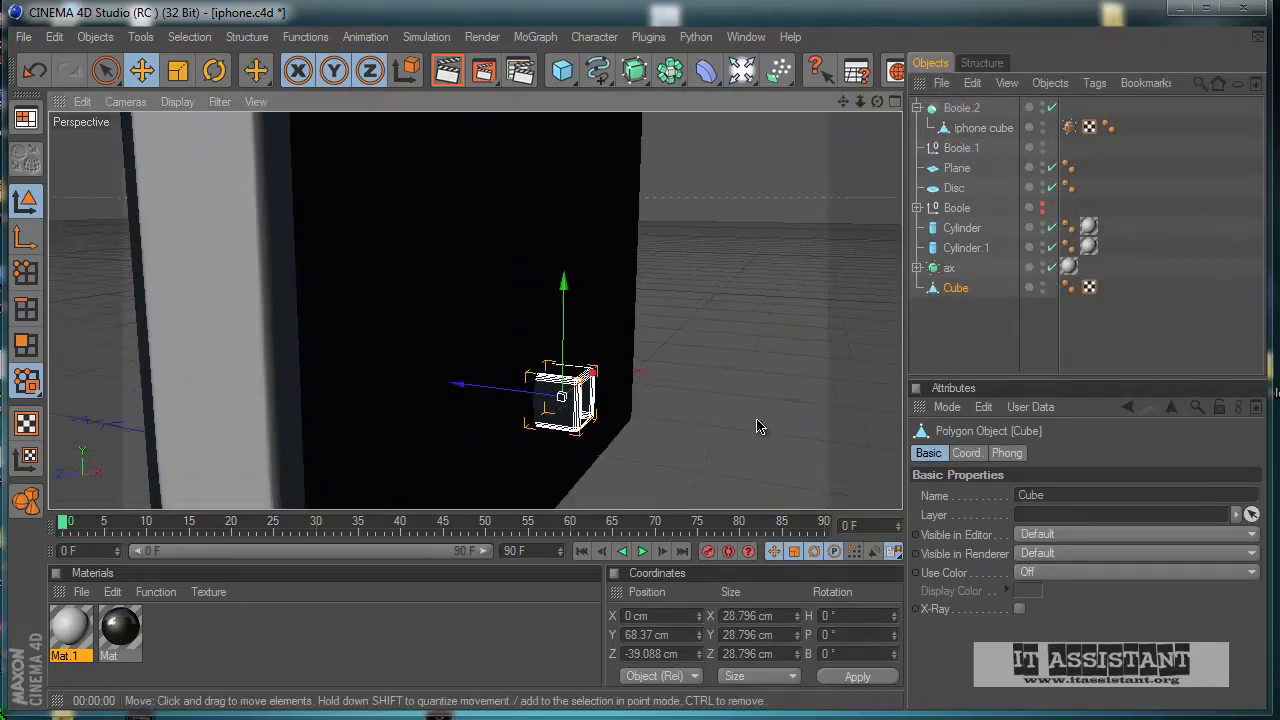
# - Move the cube back along Z to -15.892 cm, into the home button recess, and render the view to check it
pyautogui.scroll(3, 760, 430)
pyautogui.moveTo(561, 443); pyautogui.dragTo(597, 437)
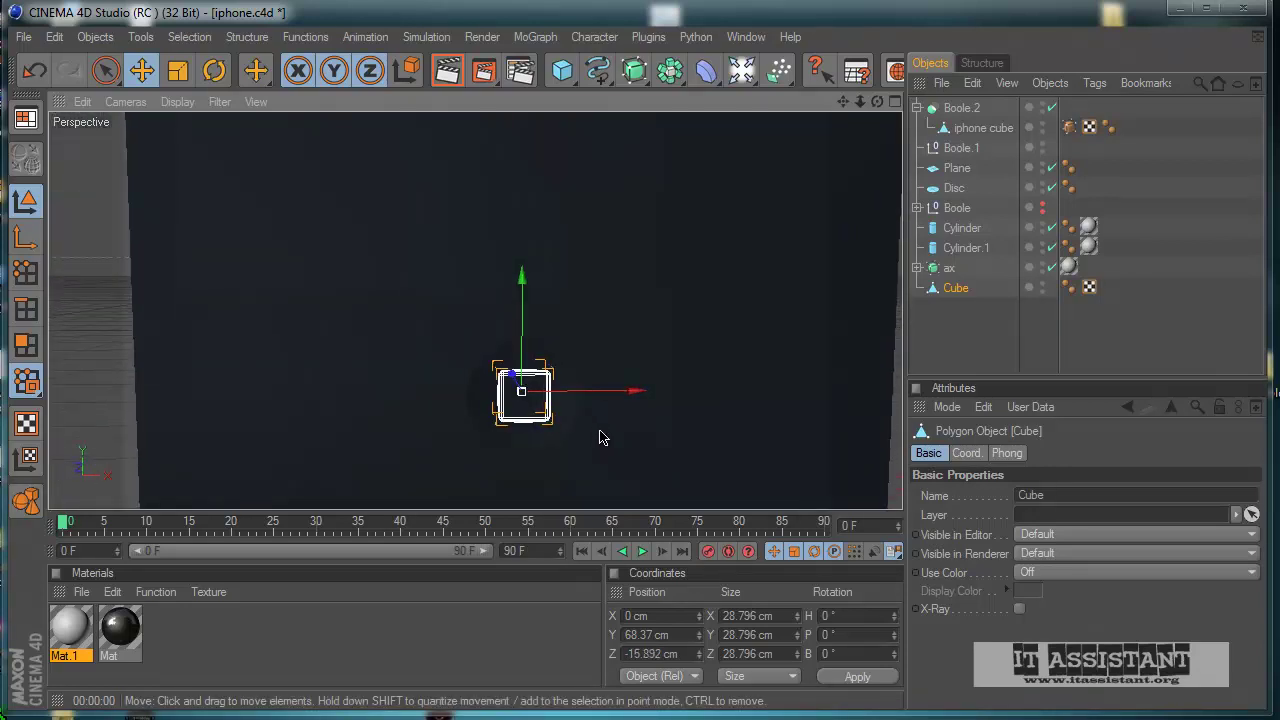
pyautogui.click(452, 72)
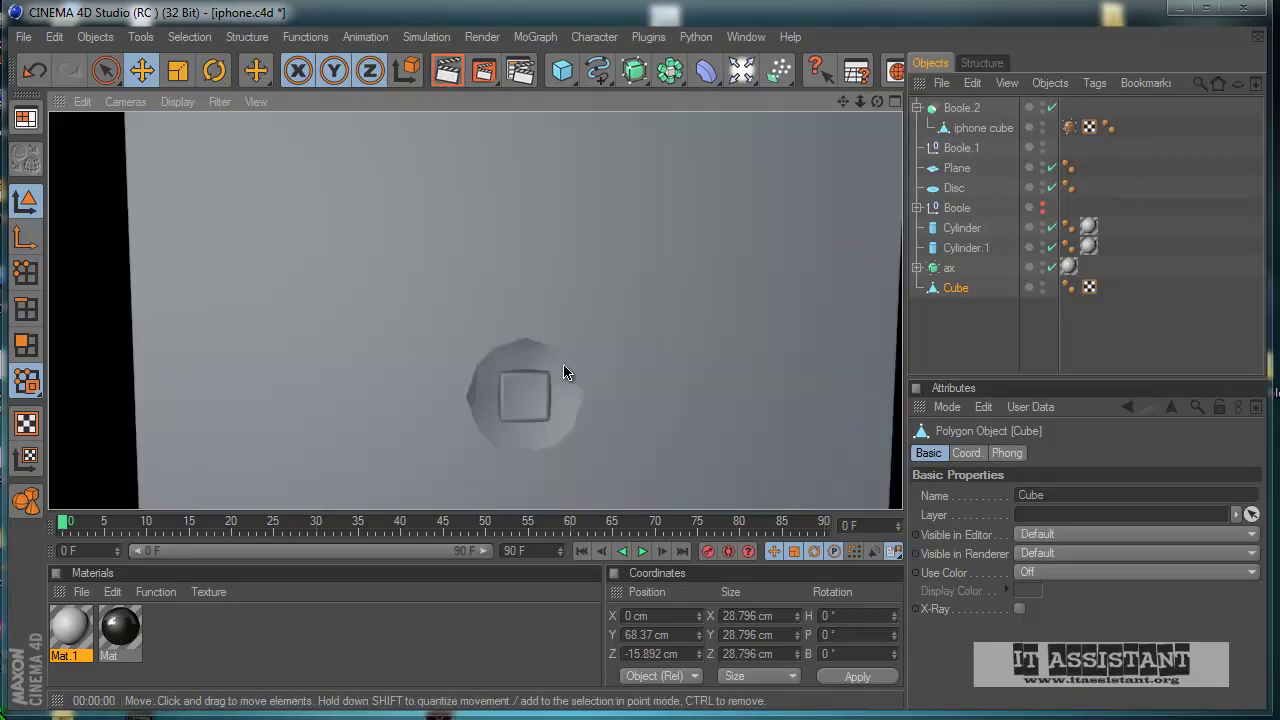
pyautogui.scroll(4, 534, 415)
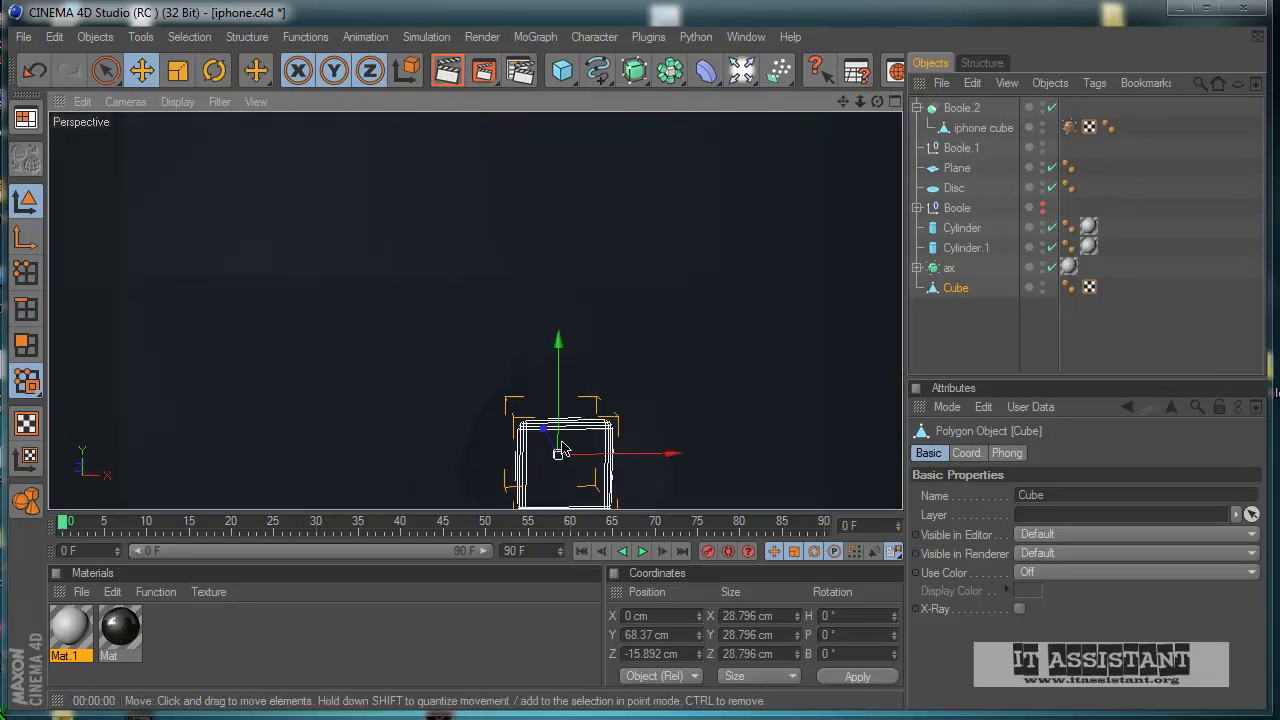
# - Take iphone cube out of Boole.2 to the end of the object list and delete the empty Boole.2
pyautogui.scroll(-4, 585, 411)
pyautogui.keyDown('alt'); pyautogui.moveTo(614, 500); pyautogui.dragTo(635, 442, button='middle'); pyautogui.keyUp('alt')
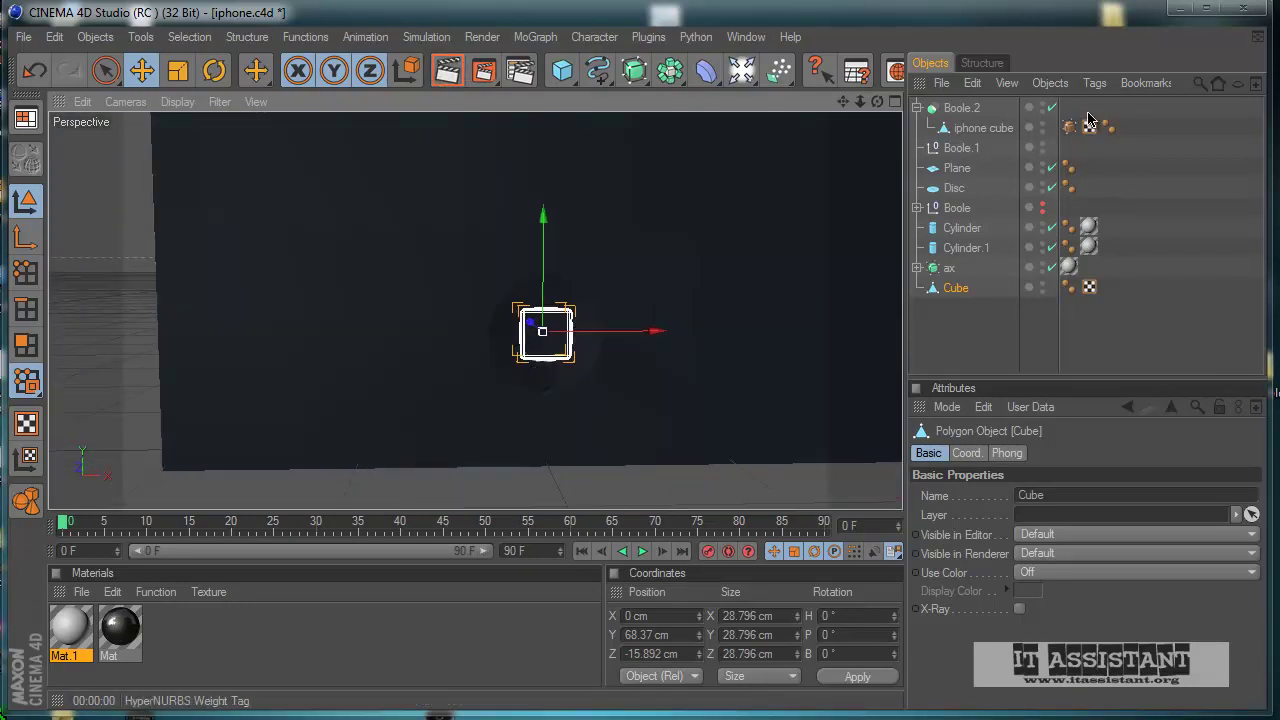
pyautogui.moveTo(978, 130); pyautogui.dragTo(974, 357)
pyautogui.click(961, 108)
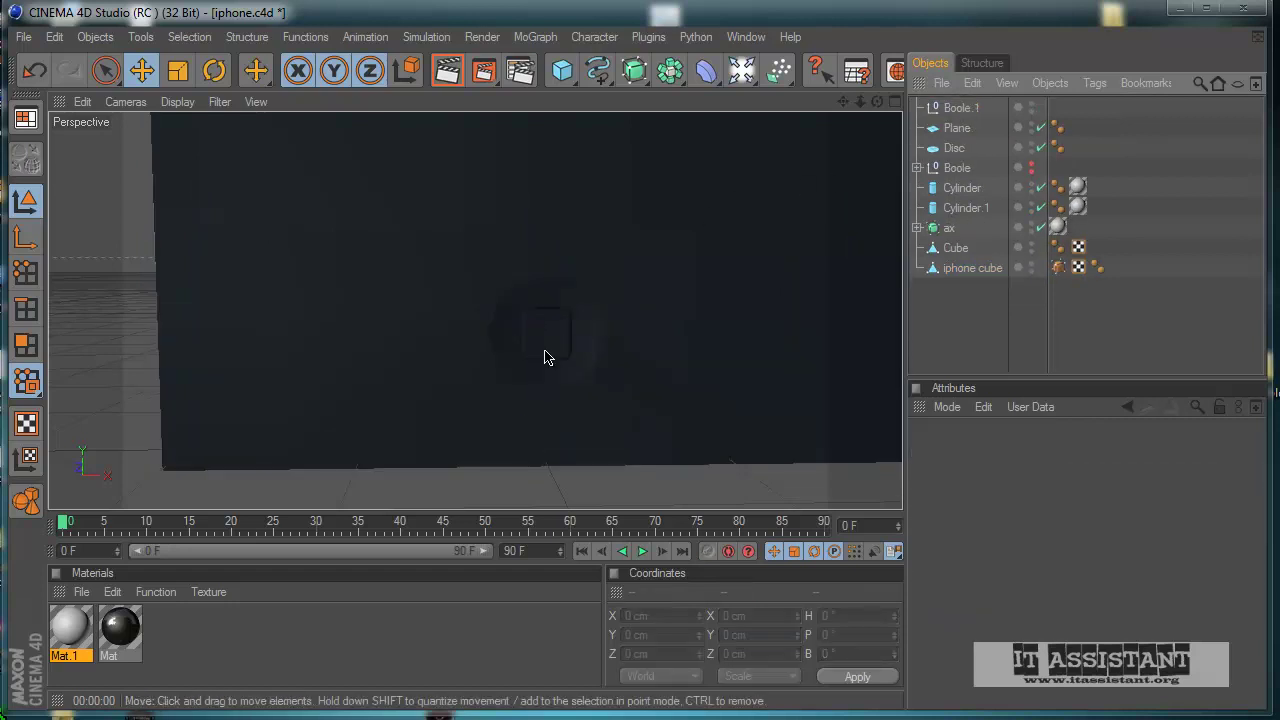
pyautogui.press('Delete')
# - Examine the square symbol's fit inside the home button recess close up and from an angle, leaving no object selected
pyautogui.scroll(3, 656, 371)
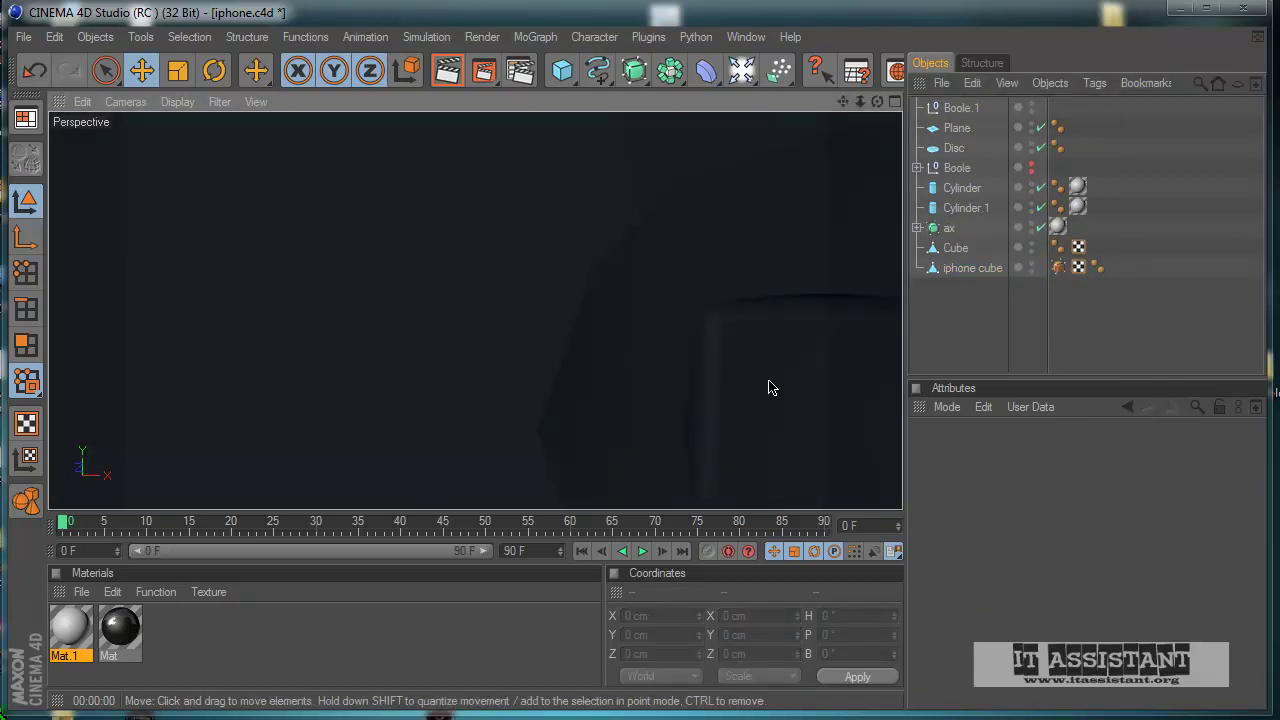
pyautogui.click(666, 393)
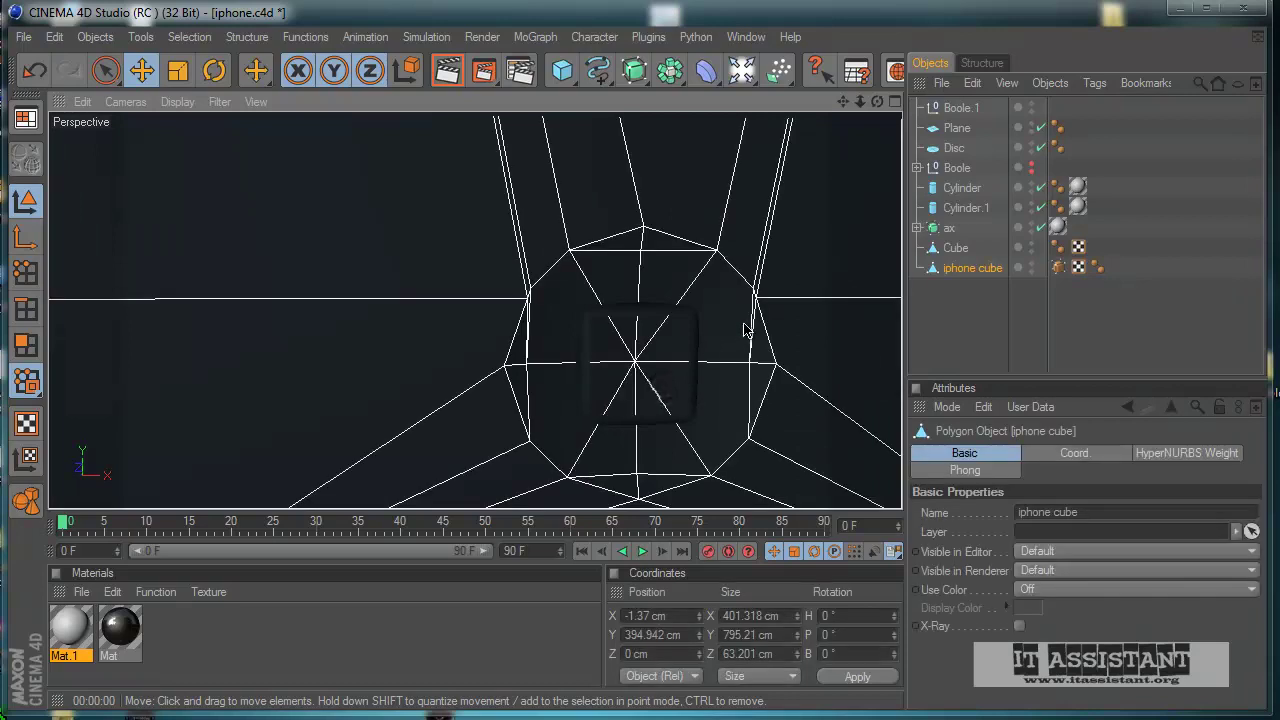
pyautogui.scroll(-3, 660, 364)
pyautogui.click(979, 329)
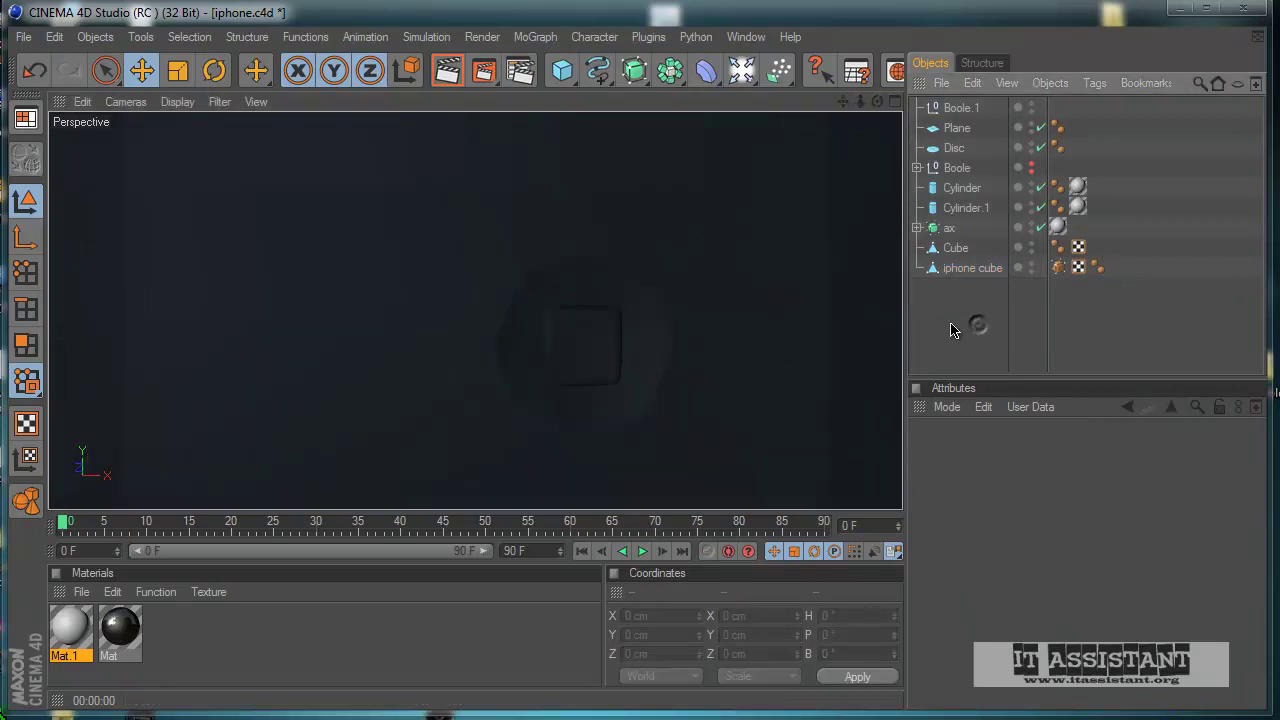
pyautogui.scroll(-1, 636, 364)
pyautogui.scroll(-1, 638, 364)
pyautogui.moveTo(624, 452)
pyautogui.keyDown('alt'); pyautogui.mouseDown()
pyautogui.moveTo(603, 437)
pyautogui.moveTo(620, 457)
pyautogui.mouseUp(); pyautogui.keyUp('alt')
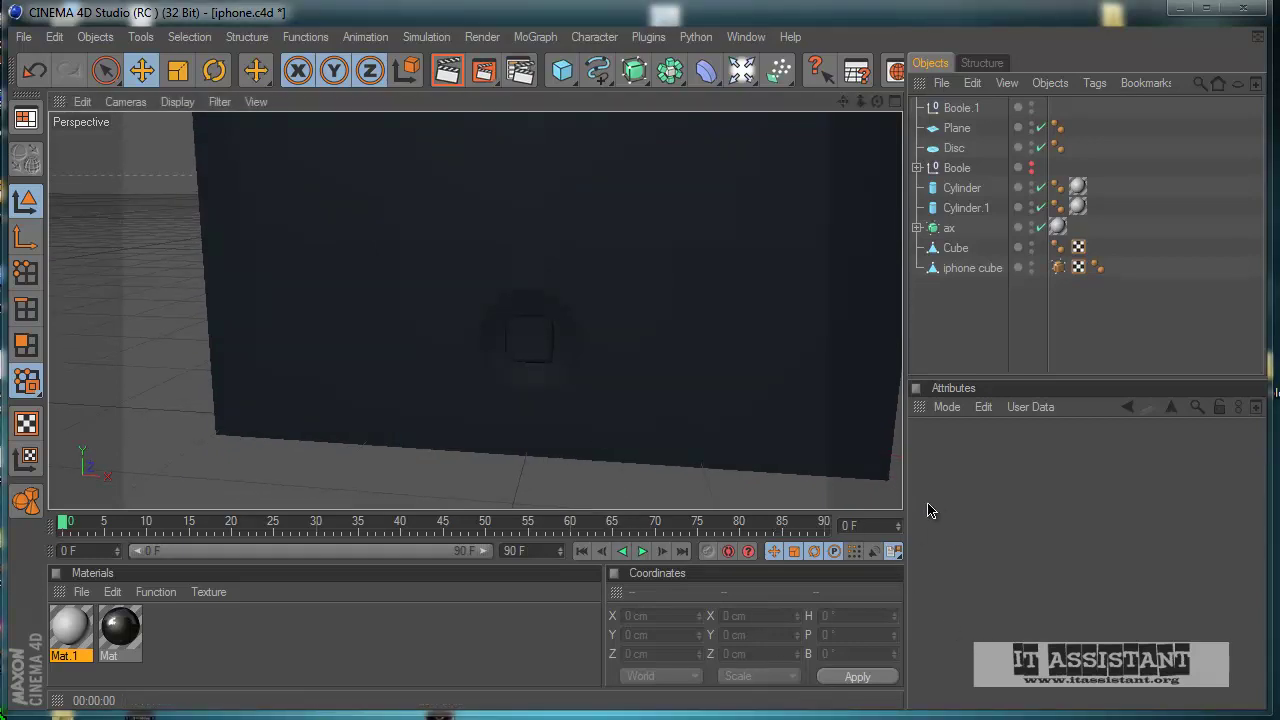
# - Smooth the iphone cube by nesting it in a new HyperNURBS object, and render the view around the home button
pyautogui.keyDown('alt'); pyautogui.moveTo(855, 494); pyautogui.dragTo(866, 423); pyautogui.keyUp('alt')
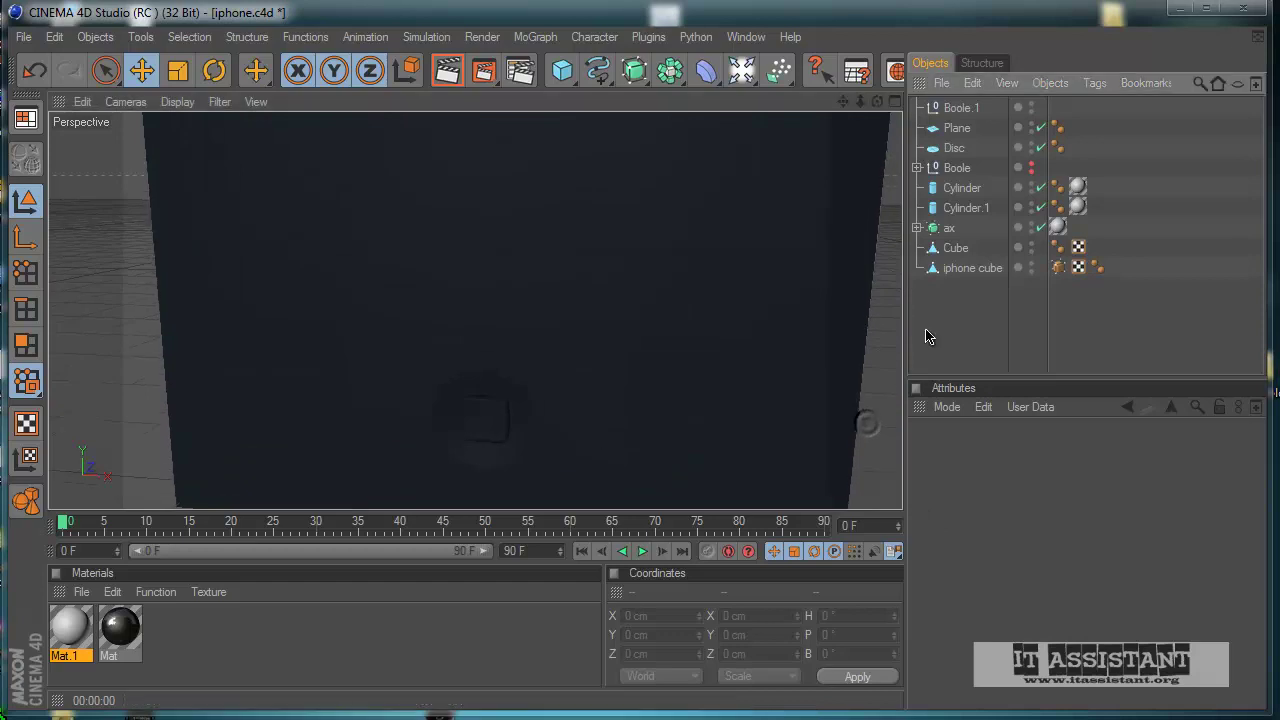
pyautogui.click(634, 70)
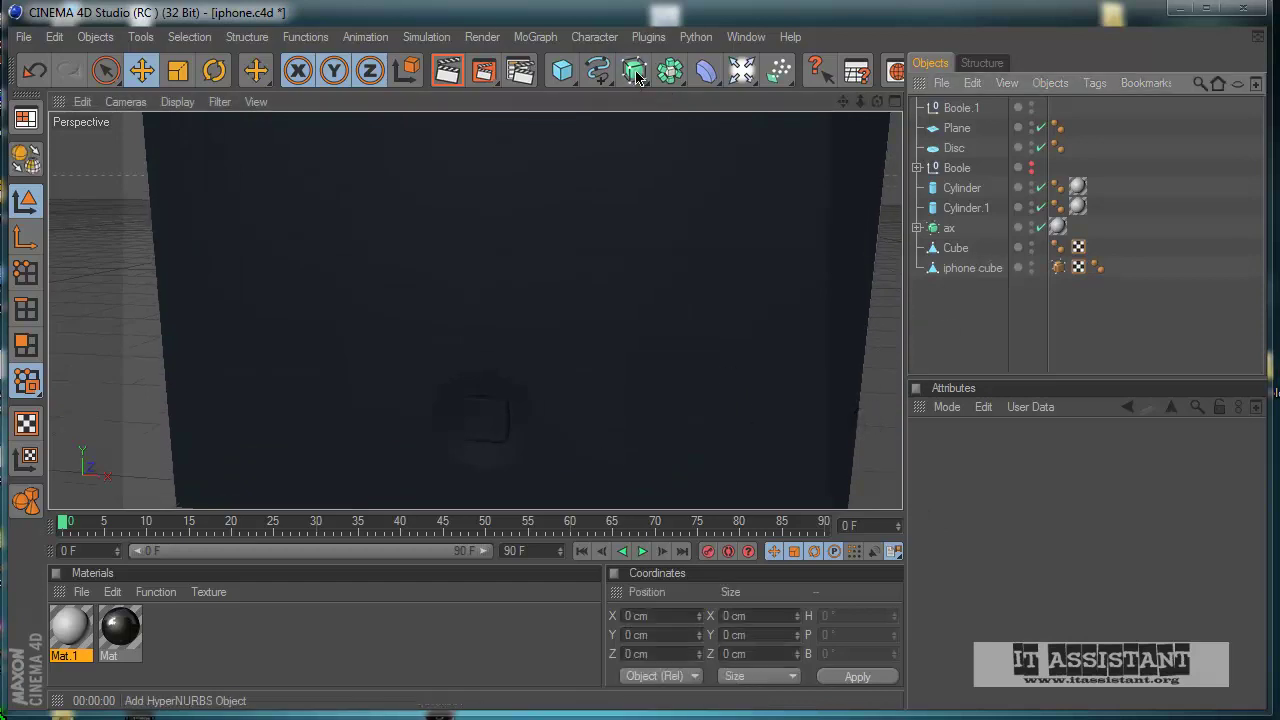
pyautogui.moveTo(966, 288); pyautogui.dragTo(974, 107)
pyautogui.click(974, 354)
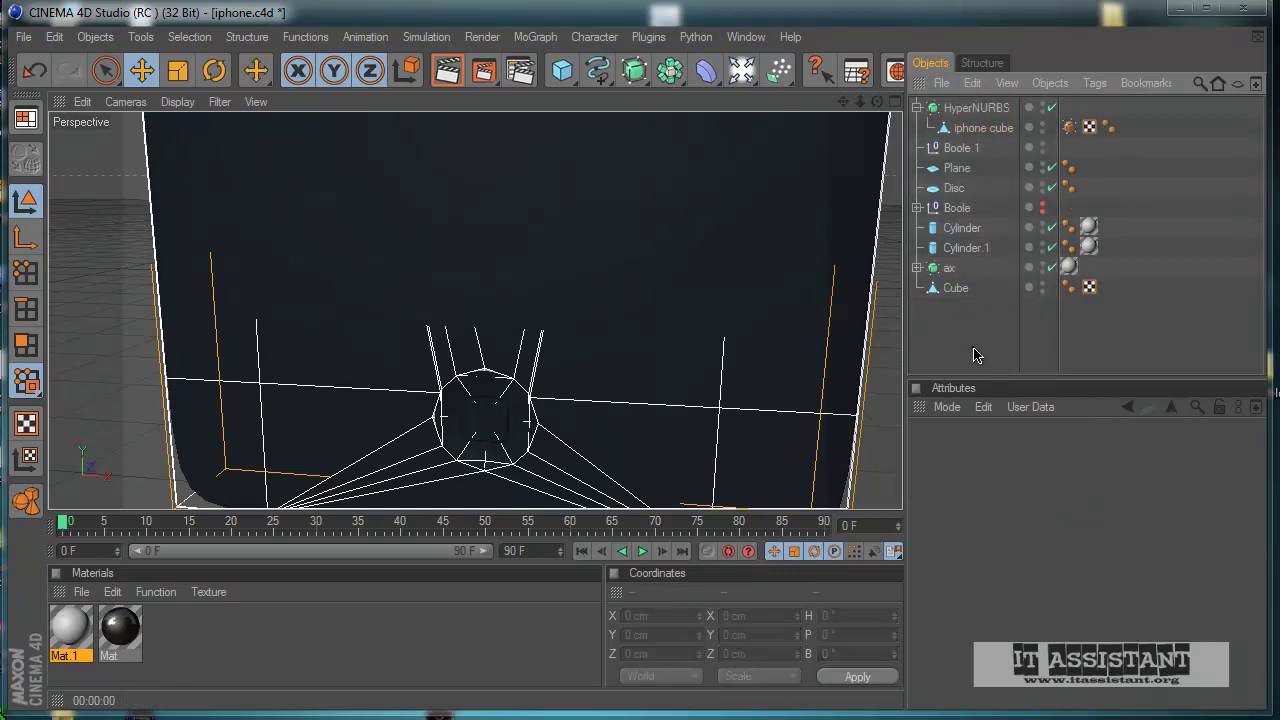
pyautogui.scroll(-3, 623, 420)
pyautogui.moveTo(623, 420)
pyautogui.keyDown('alt'); pyautogui.mouseDown()
pyautogui.moveTo(534, 437)
pyautogui.moveTo(623, 434)
pyautogui.moveTo(606, 437)
pyautogui.mouseUp(); pyautogui.keyUp('alt')
pyautogui.click(448, 72)
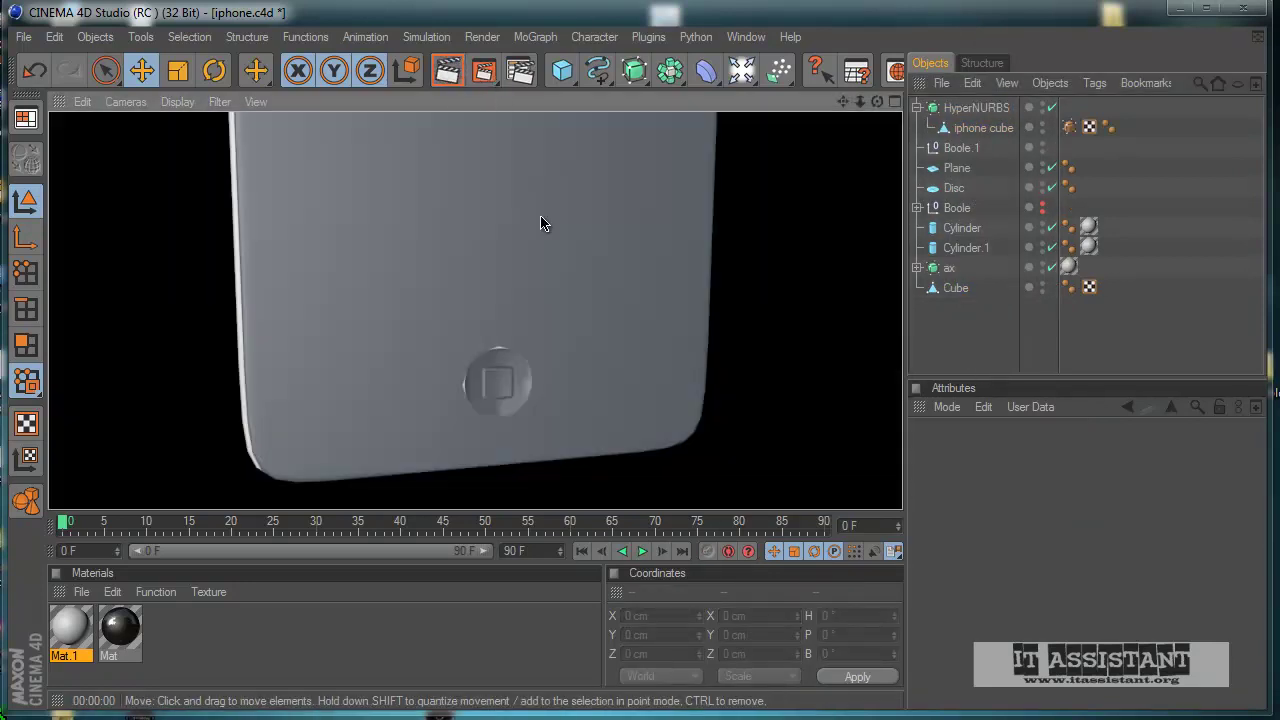
# - Apply the Mat.1 material to the Cube object and render the whole phone in the perspective view
pyautogui.keyDown('alt'); pyautogui.moveTo(628, 358); pyautogui.dragTo(517, 420); pyautogui.keyUp('alt')
pyautogui.moveTo(68, 640); pyautogui.dragTo(960, 292)
pyautogui.scroll(2, 666, 374)
pyautogui.scroll(-1, 685, 363)
pyautogui.scroll(-1, 686, 363)
pyautogui.keyDown('alt'); pyautogui.moveTo(654, 288); pyautogui.dragTo(600, 437, button='middle'); pyautogui.keyUp('alt')
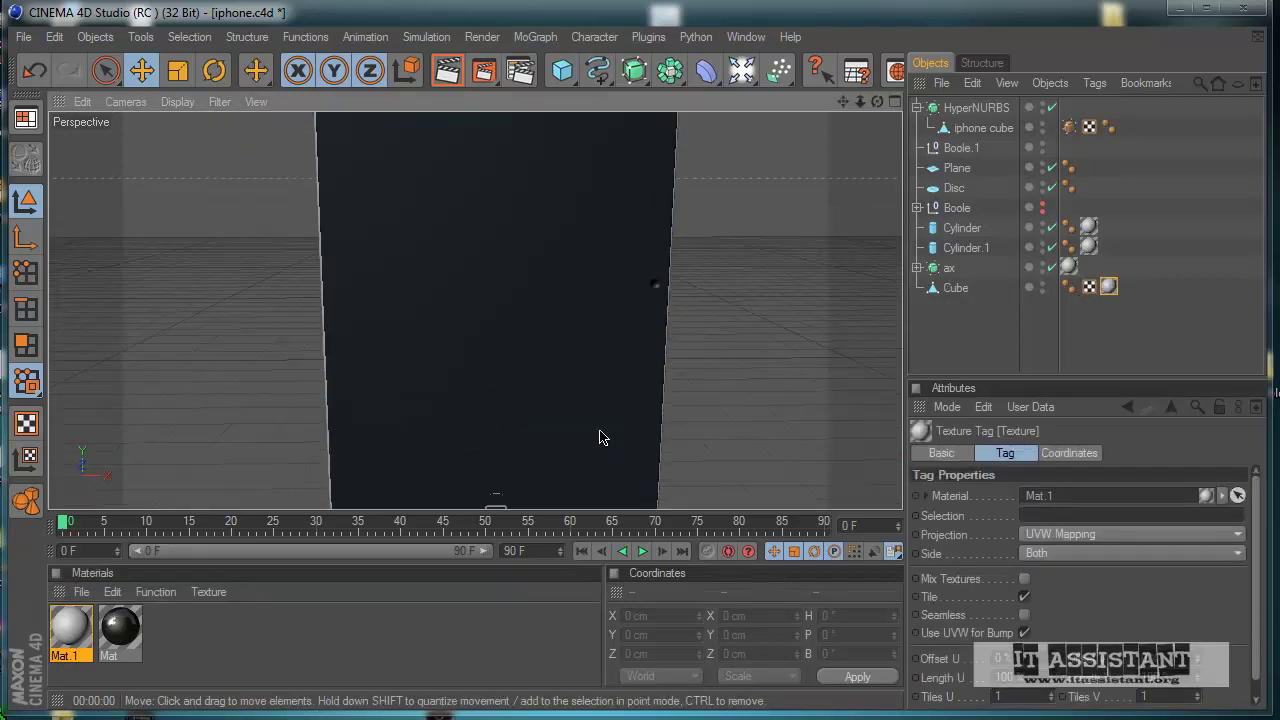
pyautogui.scroll(-5, 660, 297)
pyautogui.keyDown('alt'); pyautogui.moveTo(660, 297); pyautogui.dragTo(574, 434); pyautogui.keyUp('alt')
pyautogui.keyDown('alt'); pyautogui.moveTo(673, 332); pyautogui.dragTo(670, 272); pyautogui.keyUp('alt')
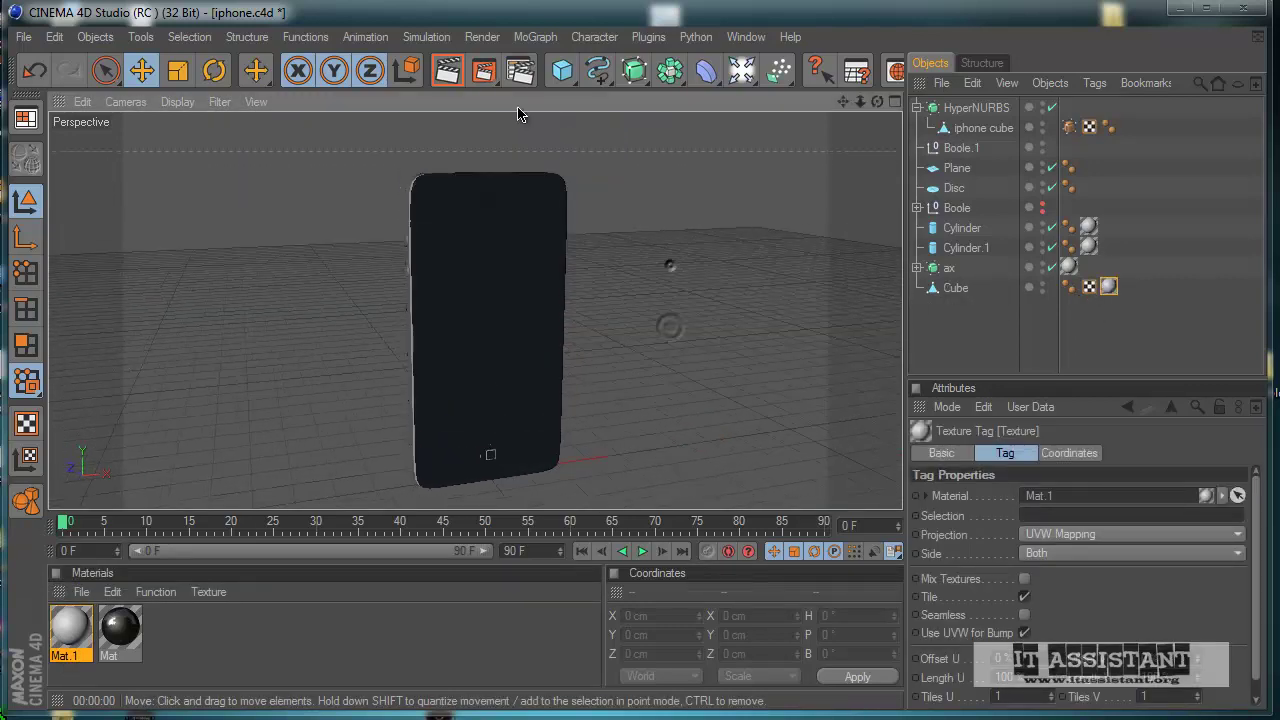
pyautogui.click(450, 68)
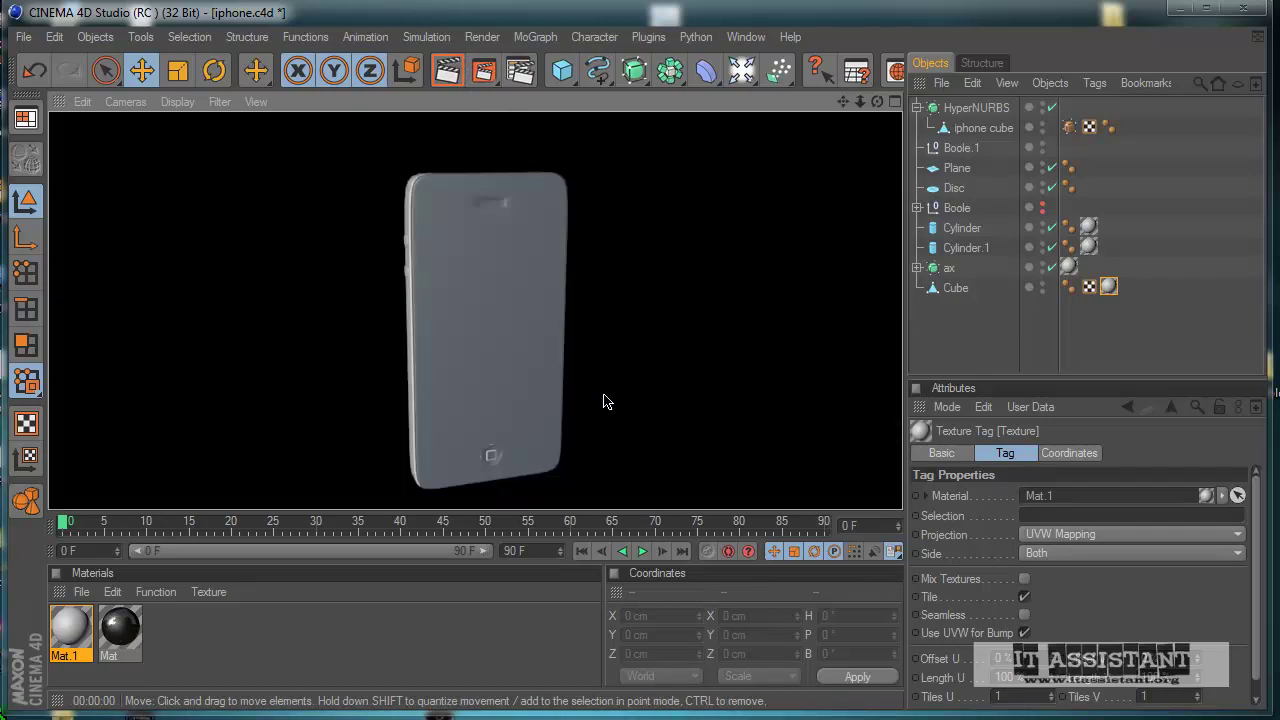
# - Apply the black Mat material to the HyperNURBS object and render the phone from an angle
pyautogui.scroll(-4, 486, 286)
pyautogui.keyDown('alt'); pyautogui.moveTo(509, 337); pyautogui.dragTo(506, 334); pyautogui.keyUp('alt')
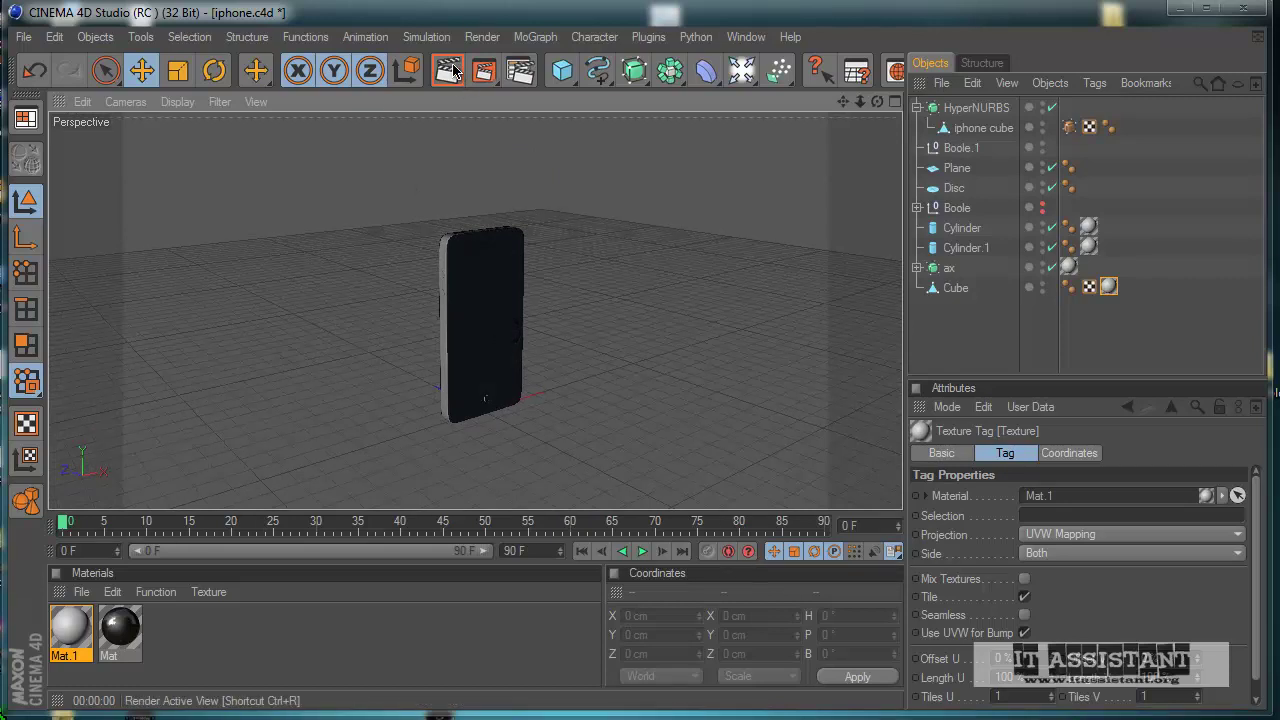
pyautogui.moveTo(130, 633); pyautogui.dragTo(990, 106)
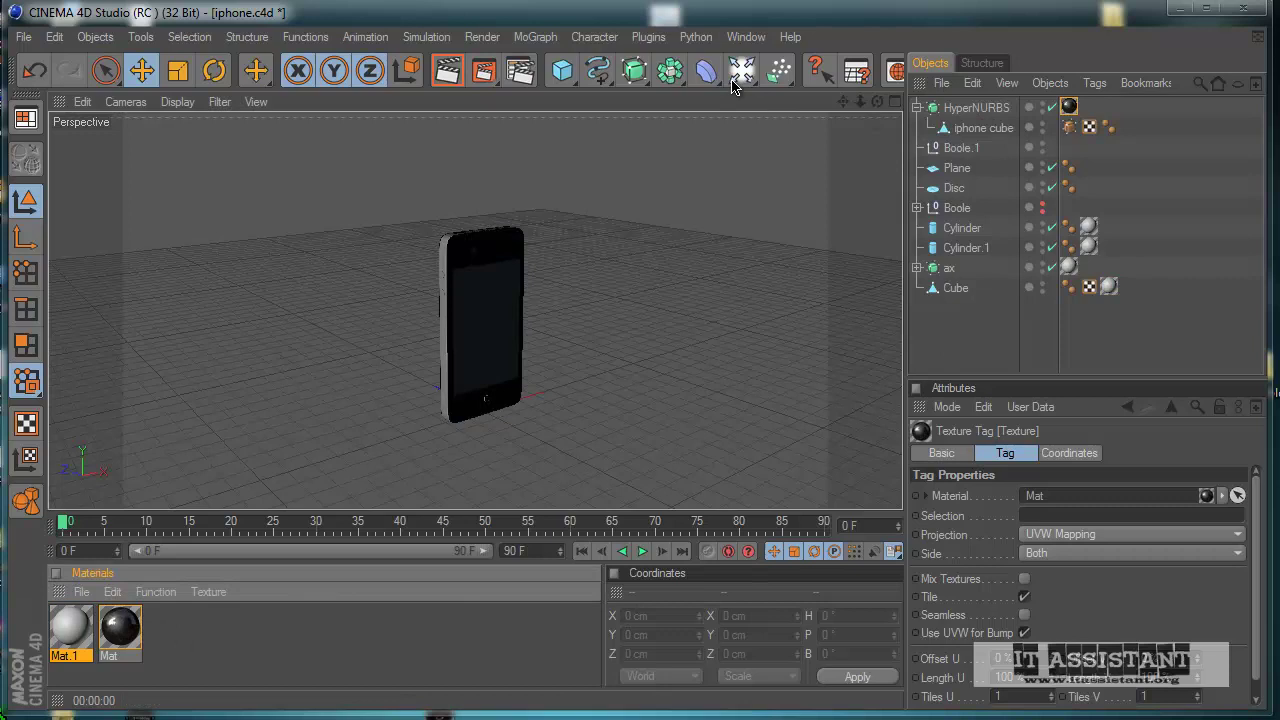
pyautogui.click(448, 70)
pyautogui.scroll(3, 592, 364)
pyautogui.keyDown('alt'); pyautogui.moveTo(590, 363); pyautogui.dragTo(560, 363); pyautogui.keyUp('alt')
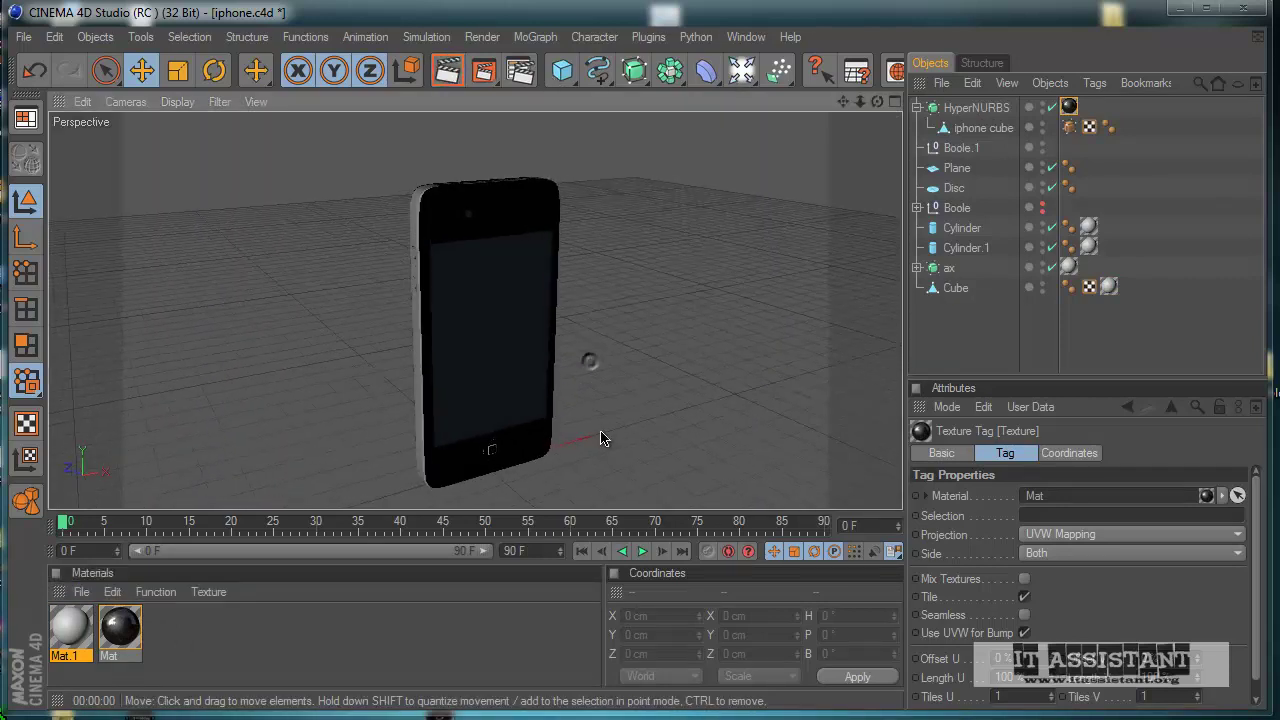
pyautogui.click(446, 80)
pyautogui.click(448, 72)
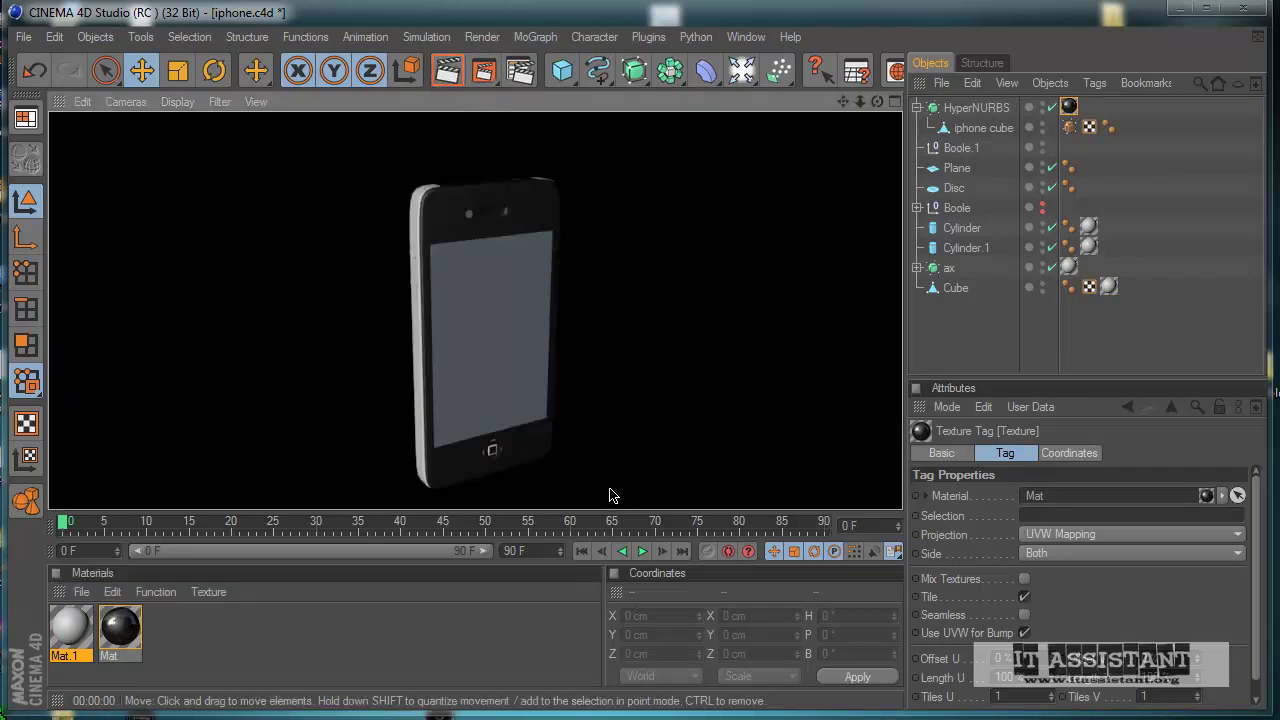
# - Render the phone from a more frontal angle and save the scene file
pyautogui.keyDown('alt'); pyautogui.moveTo(588, 474); pyautogui.dragTo(598, 437); pyautogui.keyUp('alt')
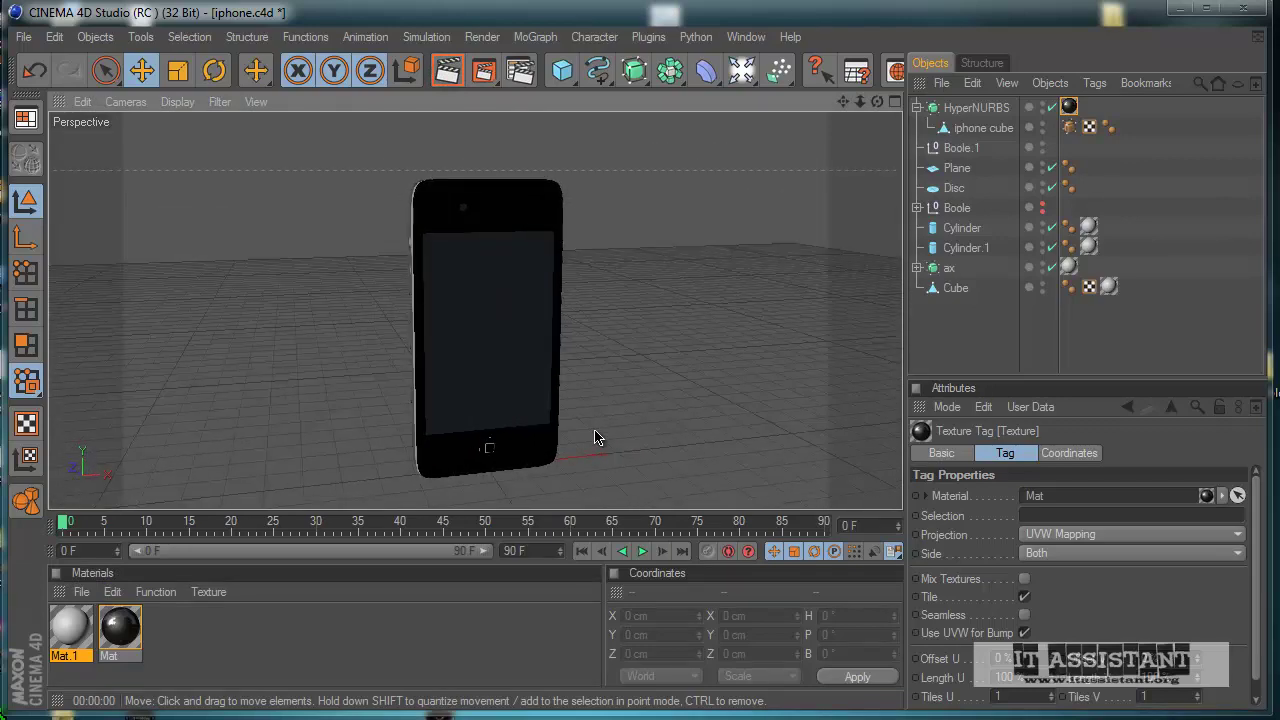
pyautogui.click(448, 70)
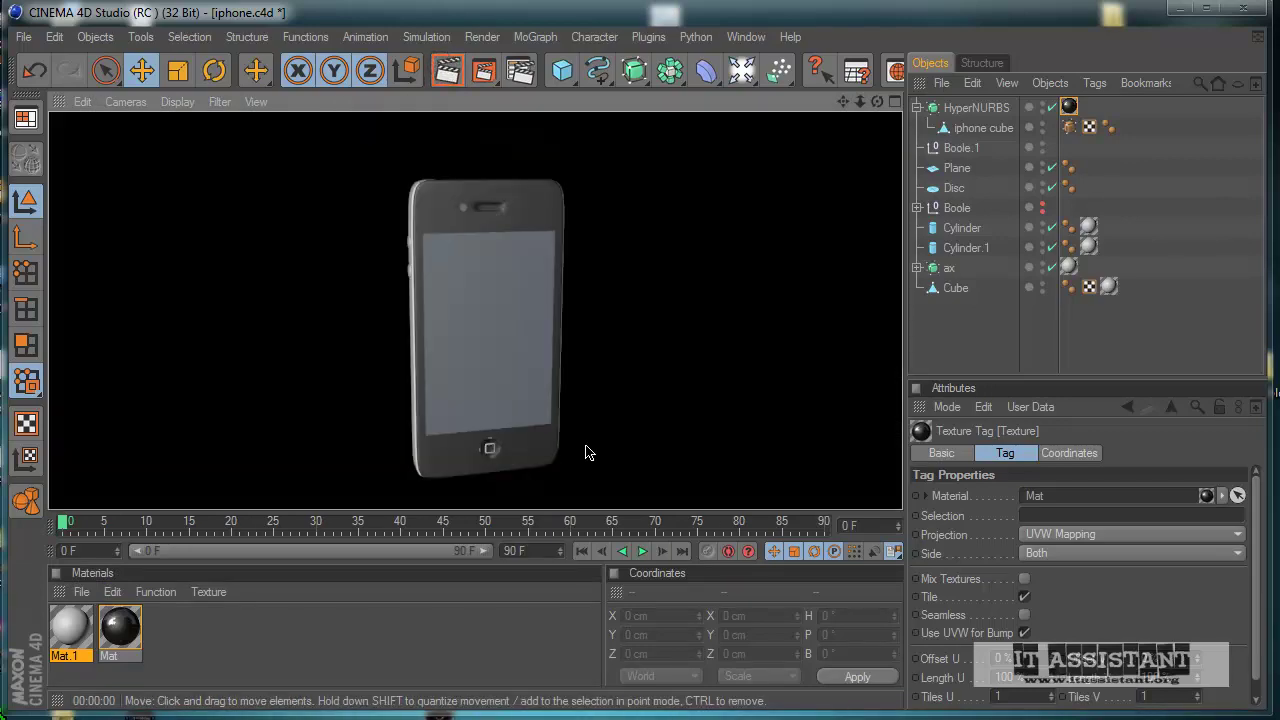
pyautogui.keyDown('alt'); pyautogui.moveTo(613, 469); pyautogui.dragTo(603, 437); pyautogui.keyUp('alt')
pyautogui.click(20, 40)
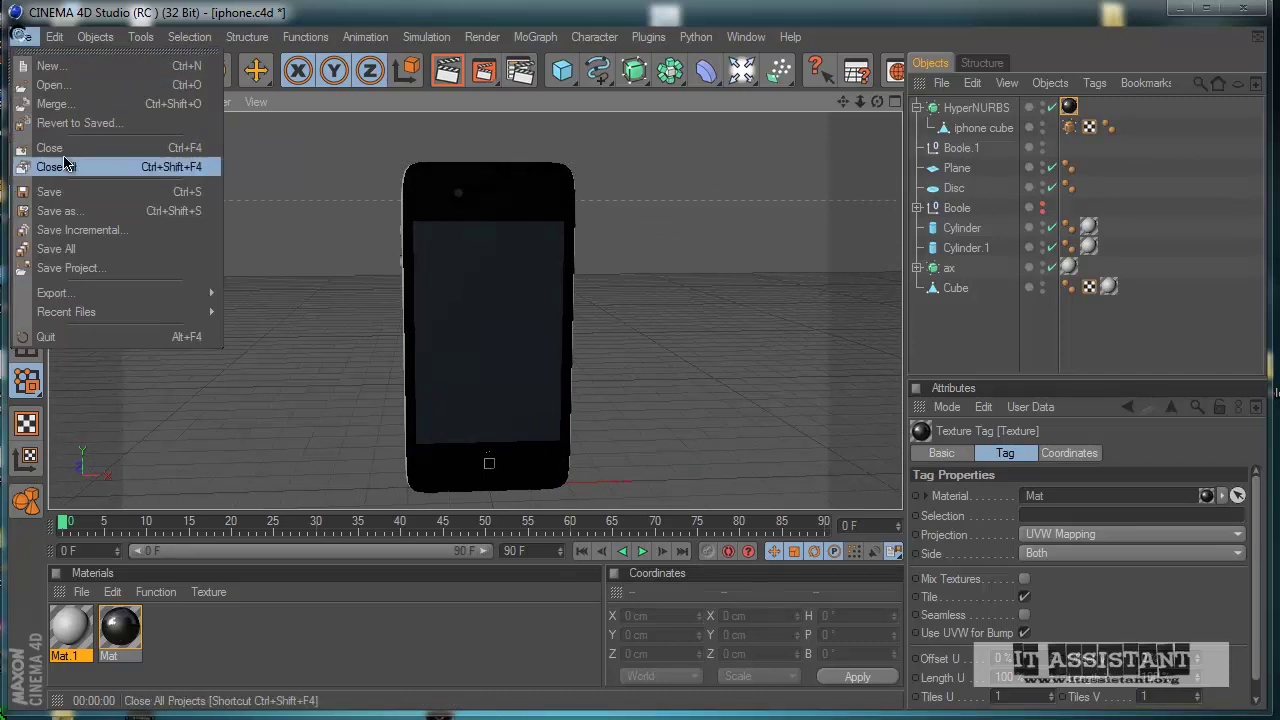
pyautogui.click(60, 189)
# - Group all the scene objects under one null and name it Iphone
pyautogui.scroll(-2, 333, 209)
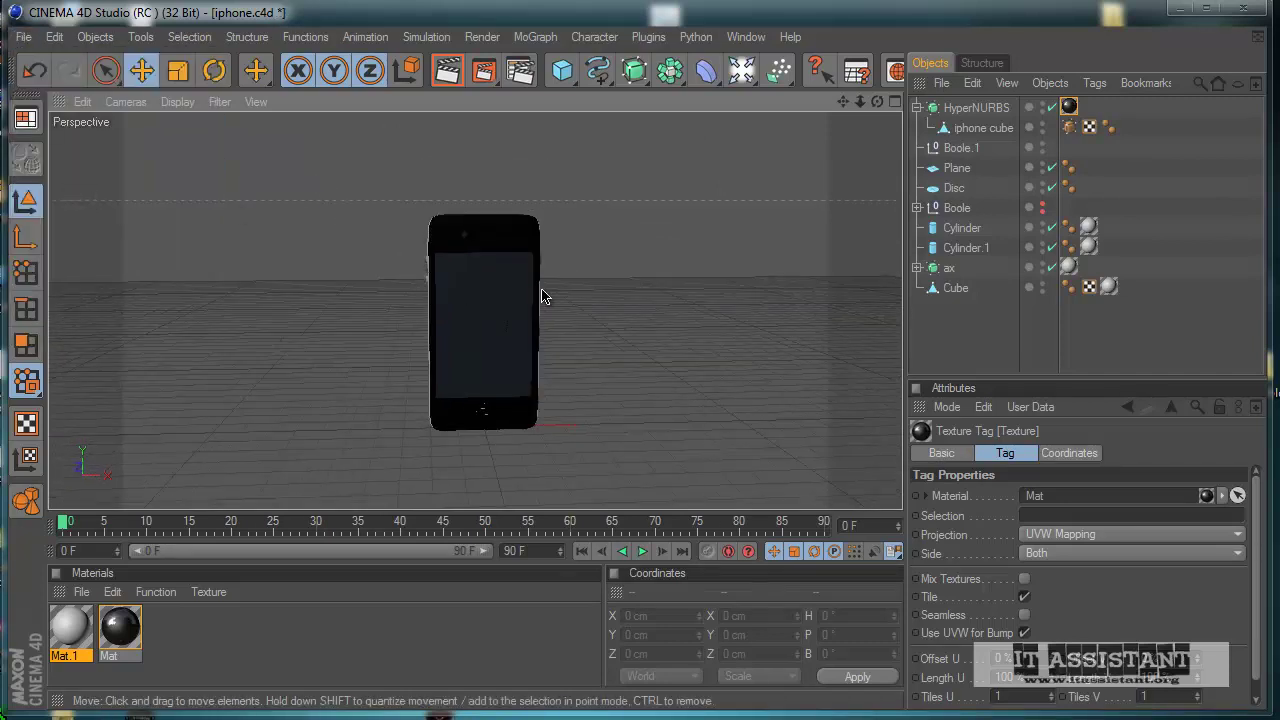
pyautogui.keyDown('alt'); pyautogui.moveTo(594, 320); pyautogui.dragTo(623, 445, button='middle'); pyautogui.keyUp('alt')
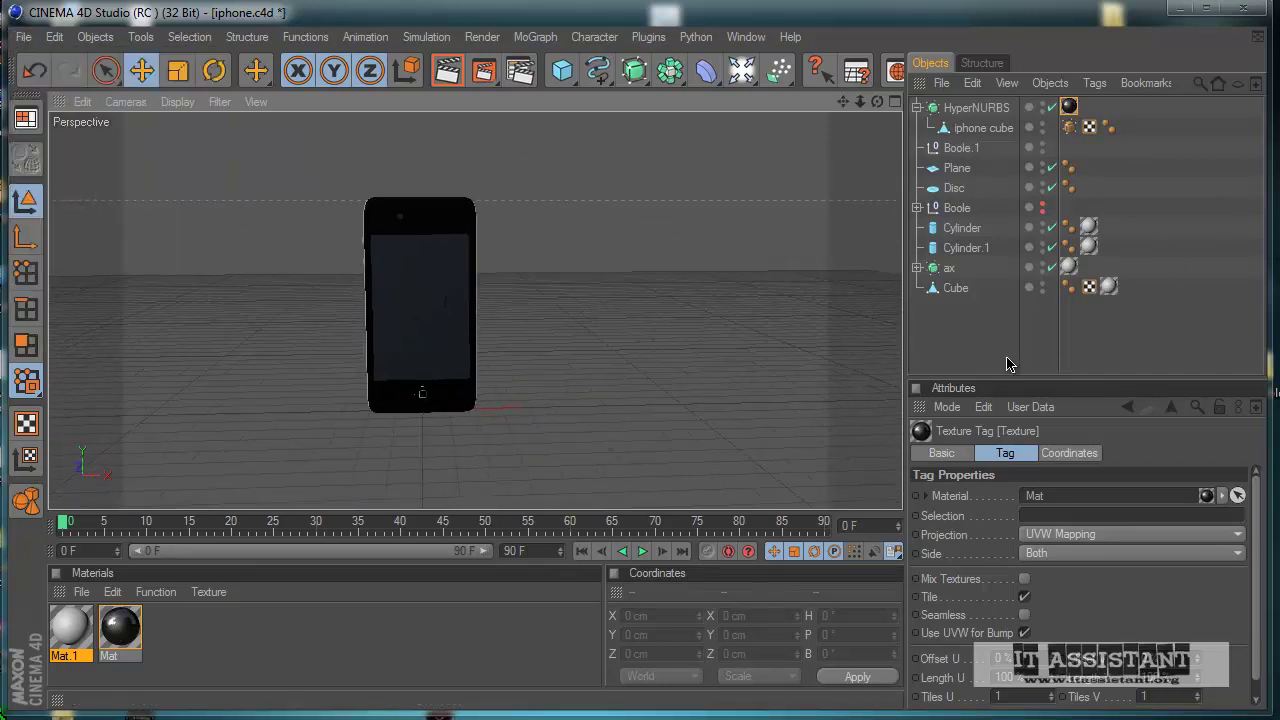
pyautogui.moveTo(992, 352); pyautogui.dragTo(897, 112)
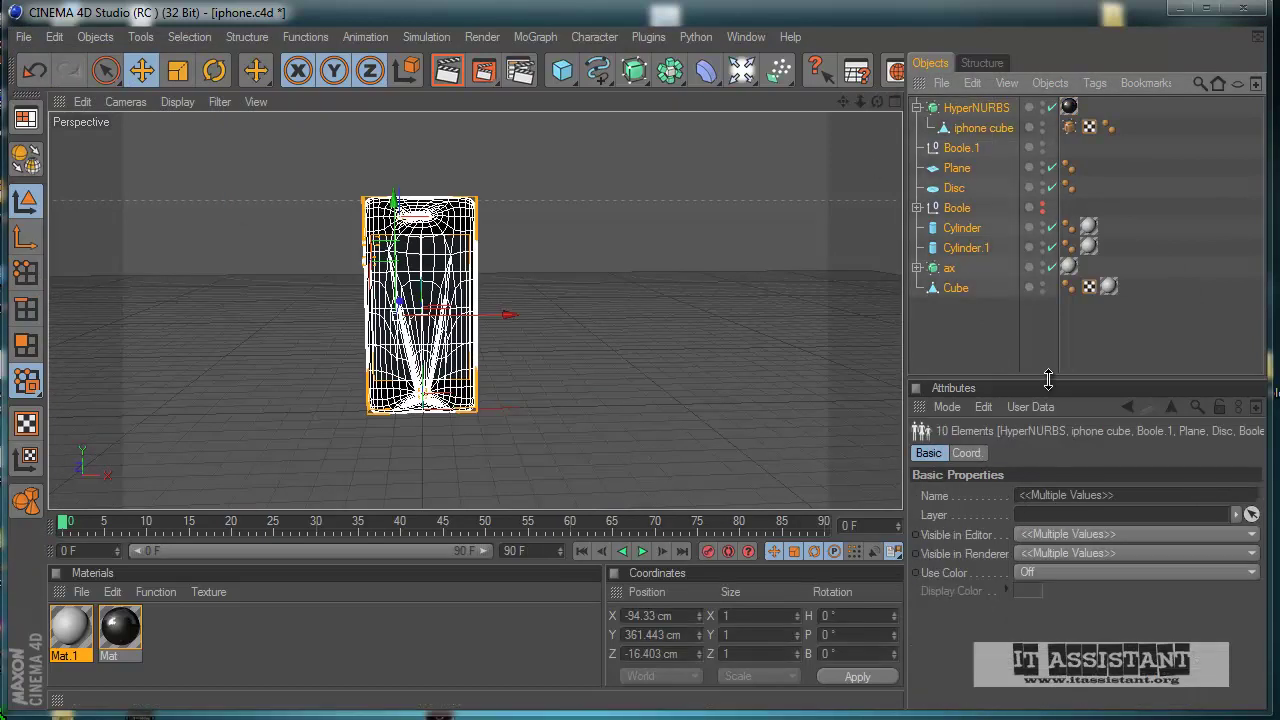
pyautogui.hotkey('alt', 'g')
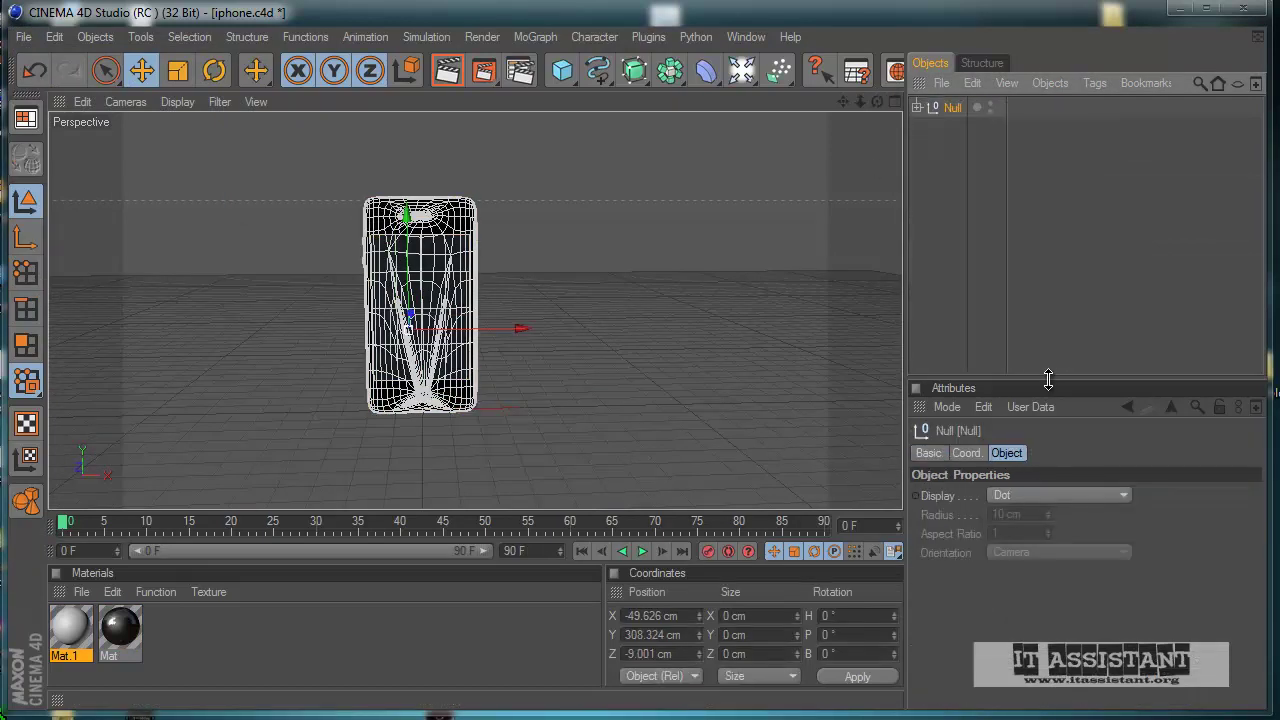
pyautogui.doubleClick(955, 110)
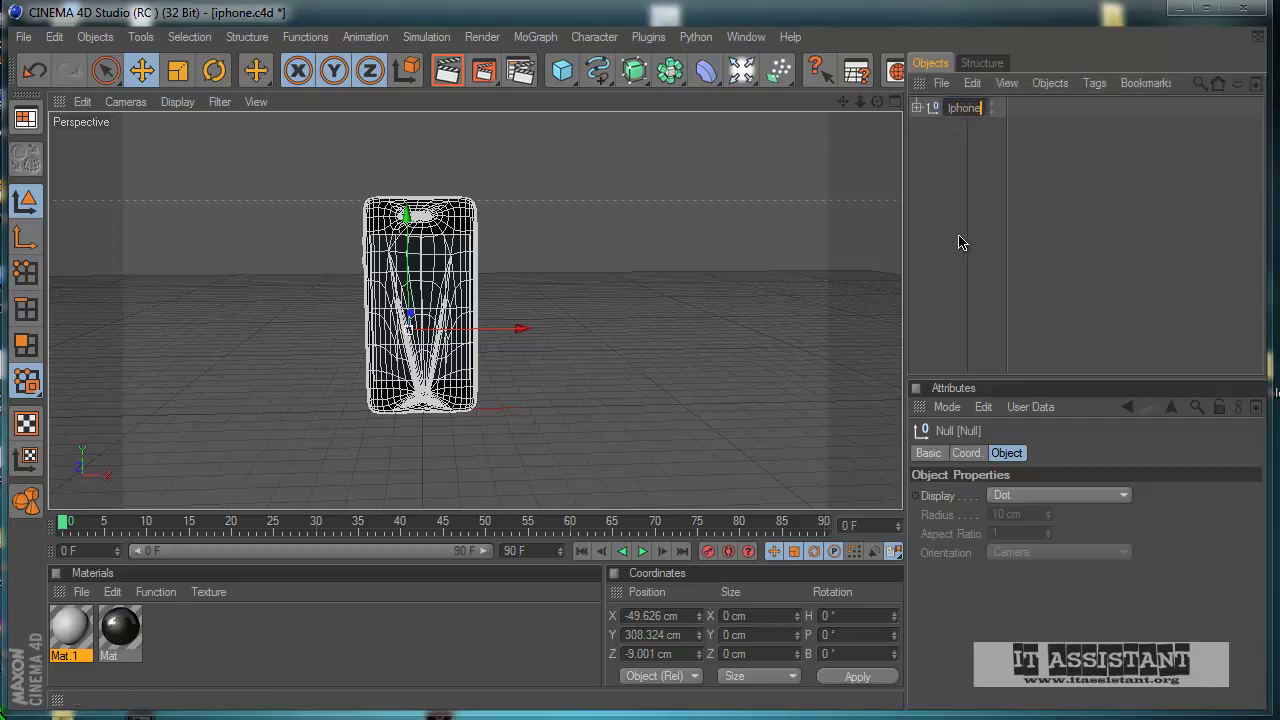
pyautogui.press('Return')
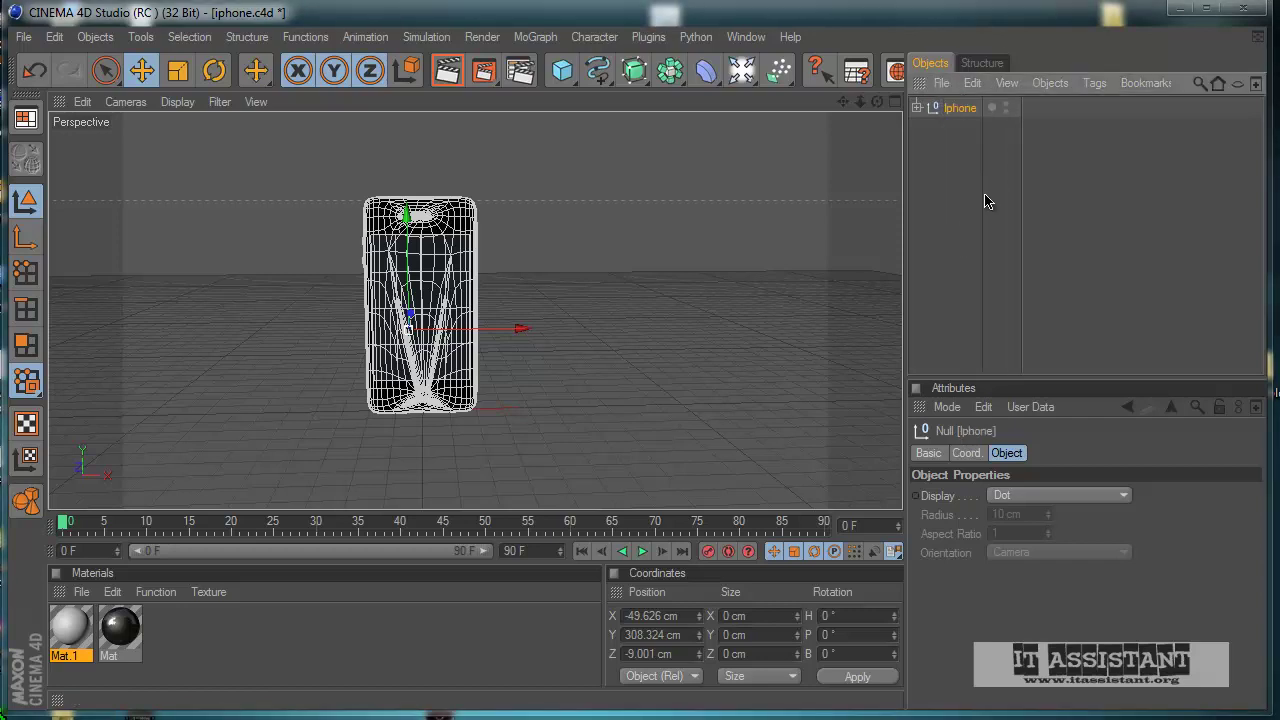
# - Hide the Iphone group in both the editor and the renderer
pyautogui.click(1006, 104)
pyautogui.click(1006, 111)
pyautogui.click(1006, 111)
pyautogui.keyDown('alt'); pyautogui.moveTo(519, 390); pyautogui.dragTo(557, 389); pyautogui.keyUp('alt')
pyautogui.click(929, 286)
pyautogui.keyDown('alt'); pyautogui.moveTo(535, 434); pyautogui.dragTo(568, 456); pyautogui.keyUp('alt')
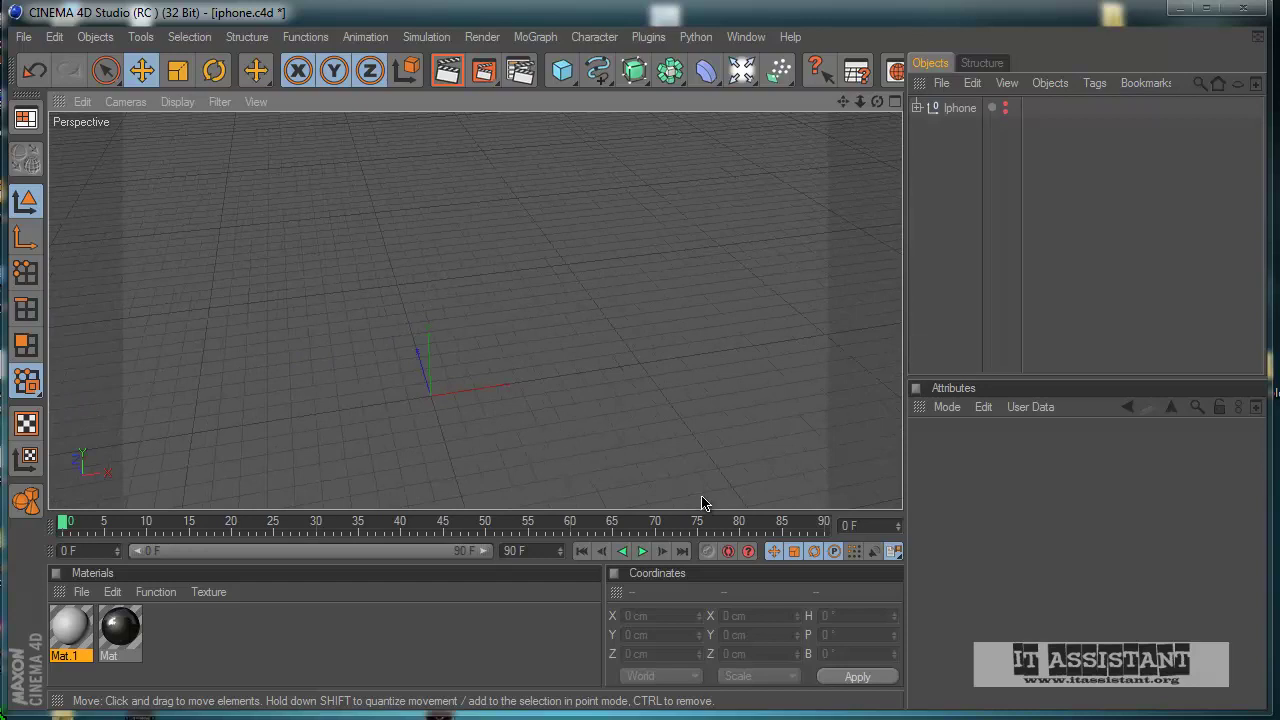
# - Add a Floor object to the scene and frame it in the perspective view
pyautogui.click(741, 70)
pyautogui.click(940, 236)
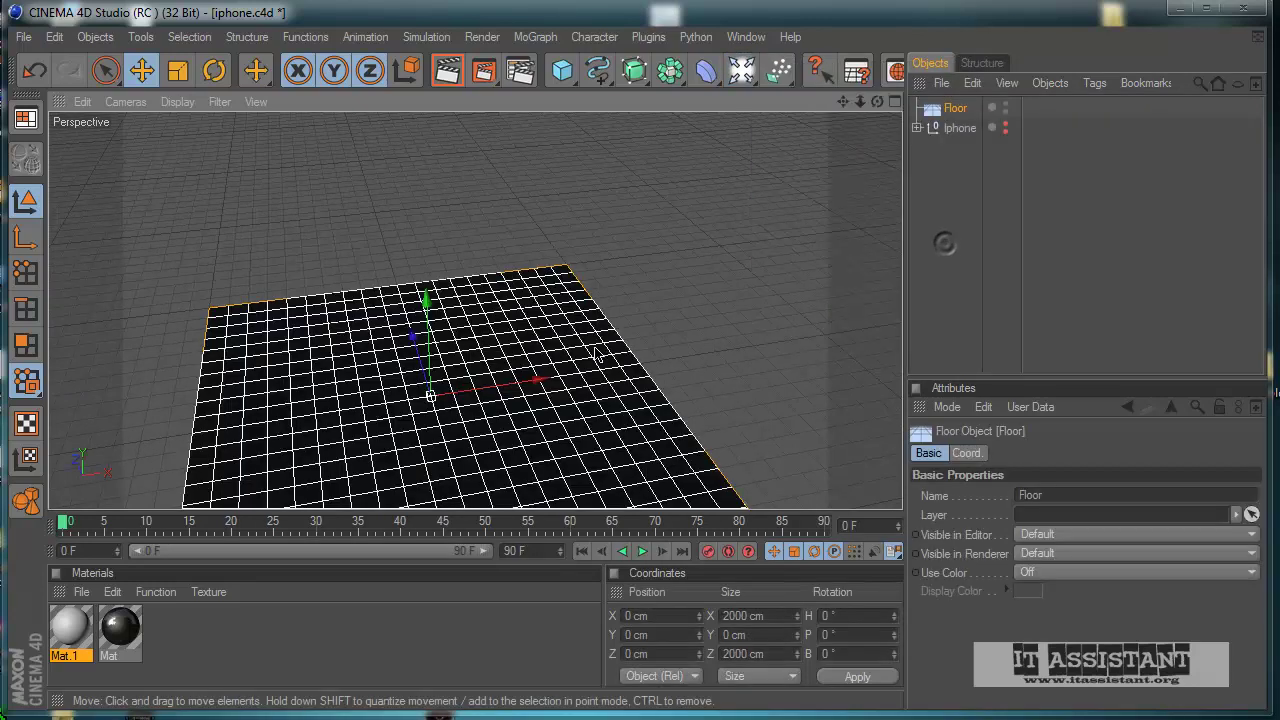
pyautogui.scroll(3, 523, 386)
pyautogui.keyDown('alt'); pyautogui.moveTo(520, 409); pyautogui.dragTo(600, 437, button='middle'); pyautogui.keyUp('alt')
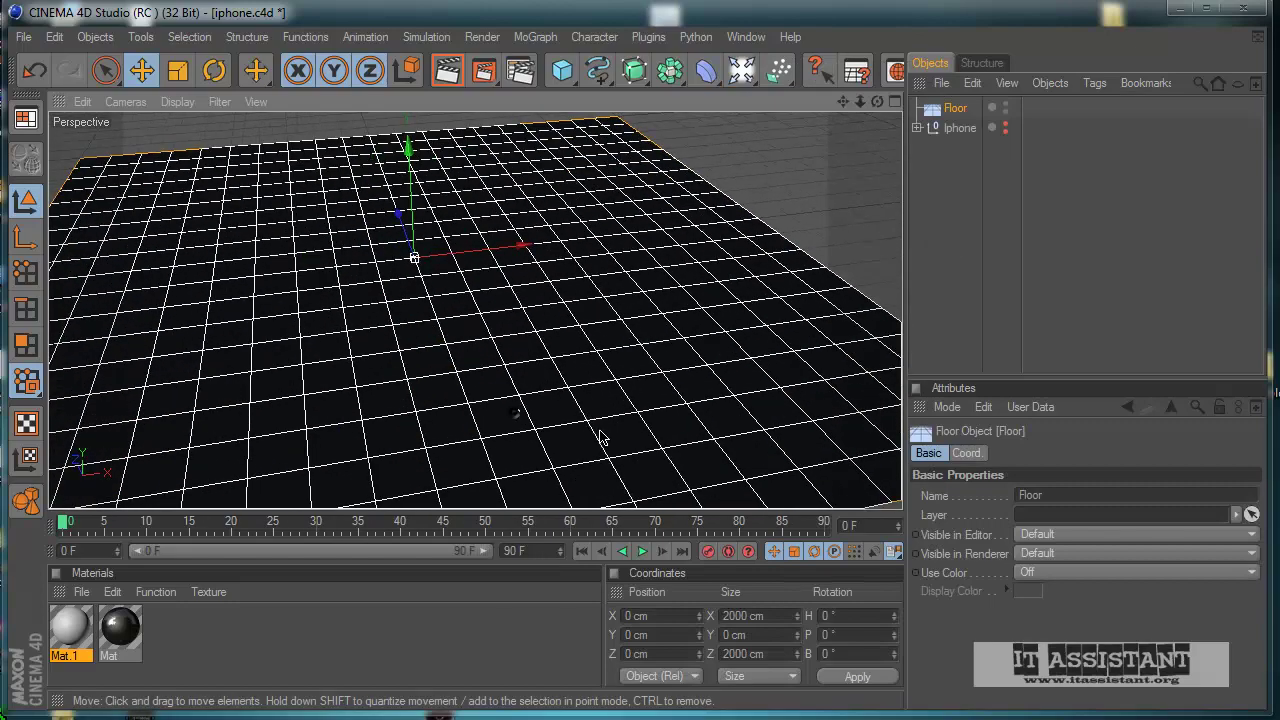
pyautogui.keyDown('alt'); pyautogui.moveTo(512, 388); pyautogui.dragTo(603, 437, button='right'); pyautogui.keyUp('alt')
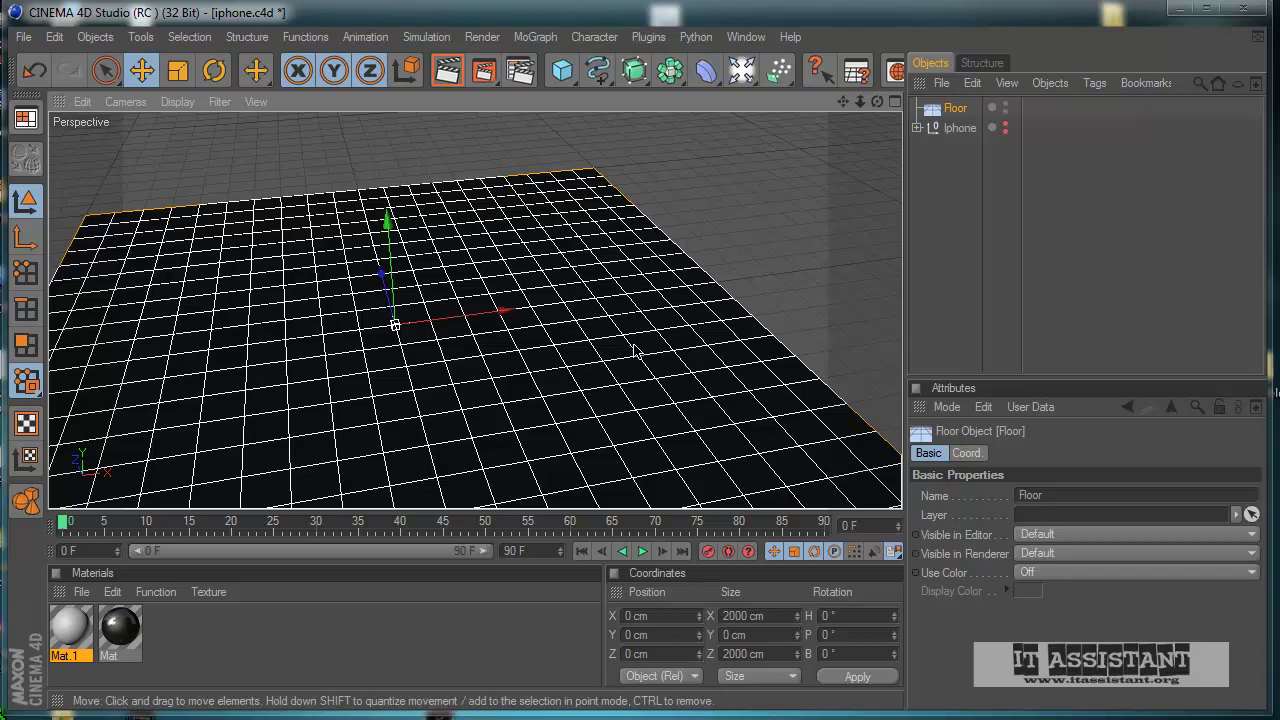
pyautogui.click(597, 71)
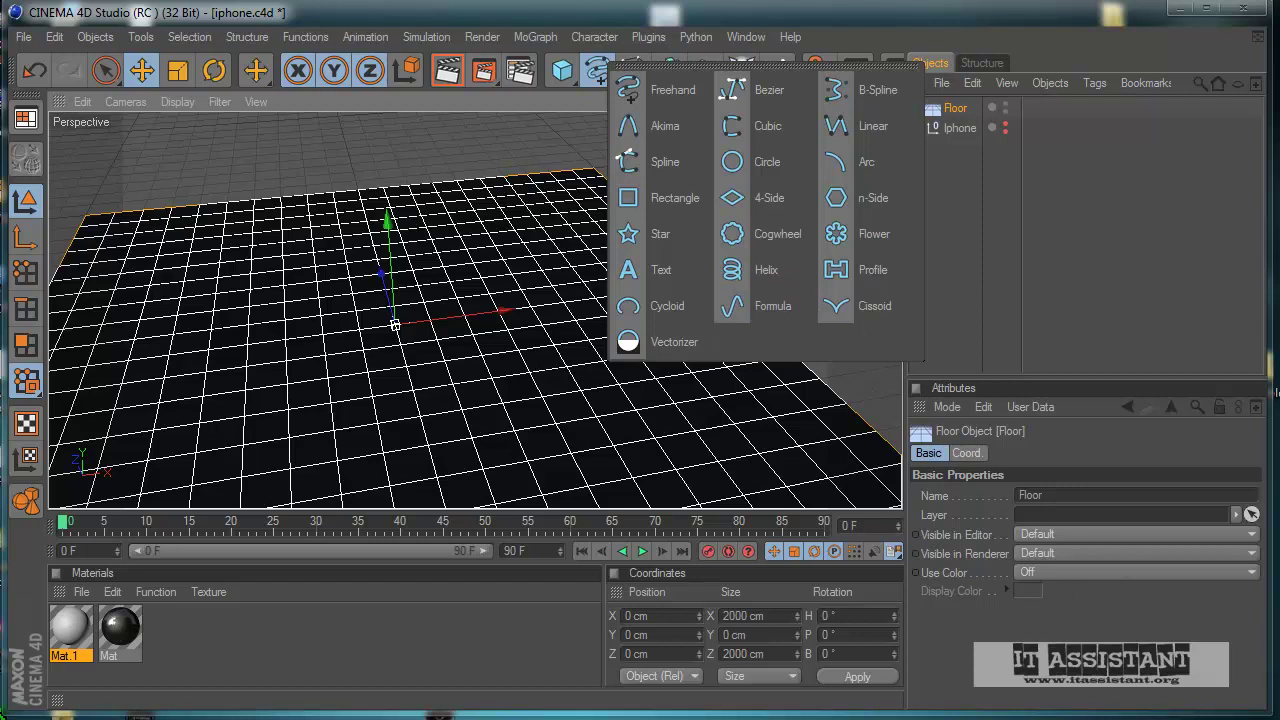
pyautogui.click(658, 269)
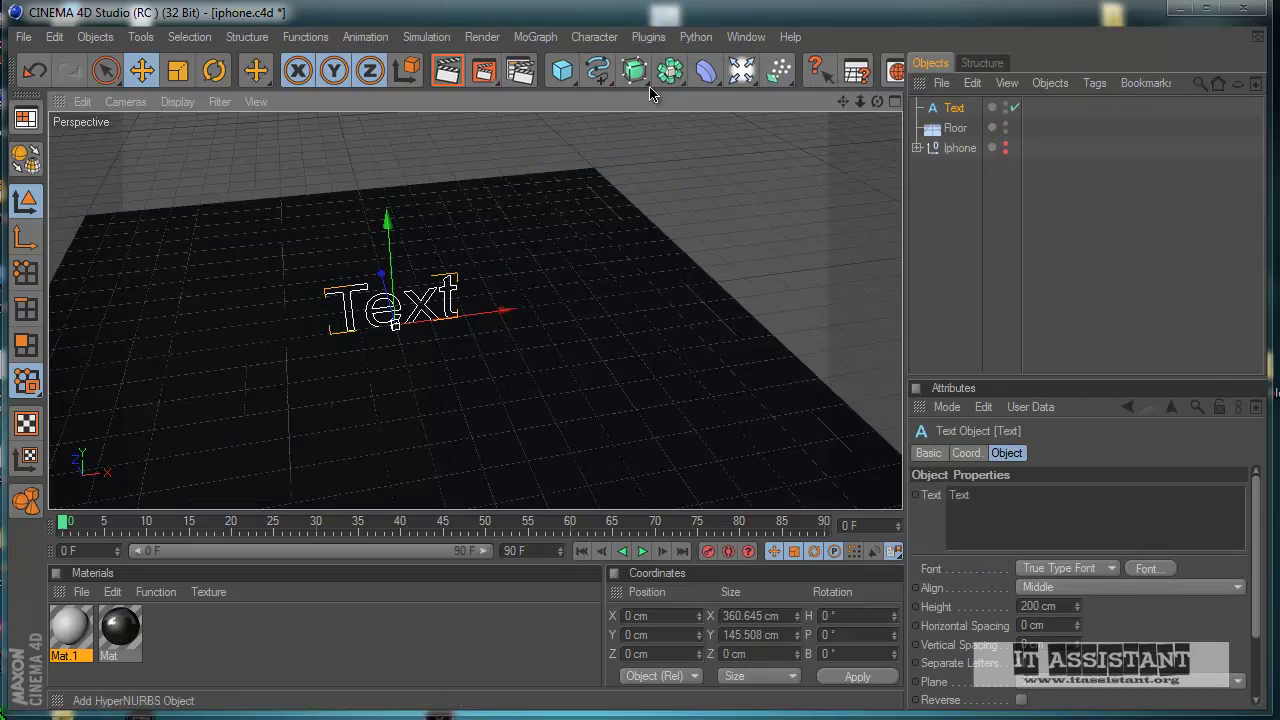
pyautogui.moveTo(634, 72); pyautogui.dragTo(828, 95)
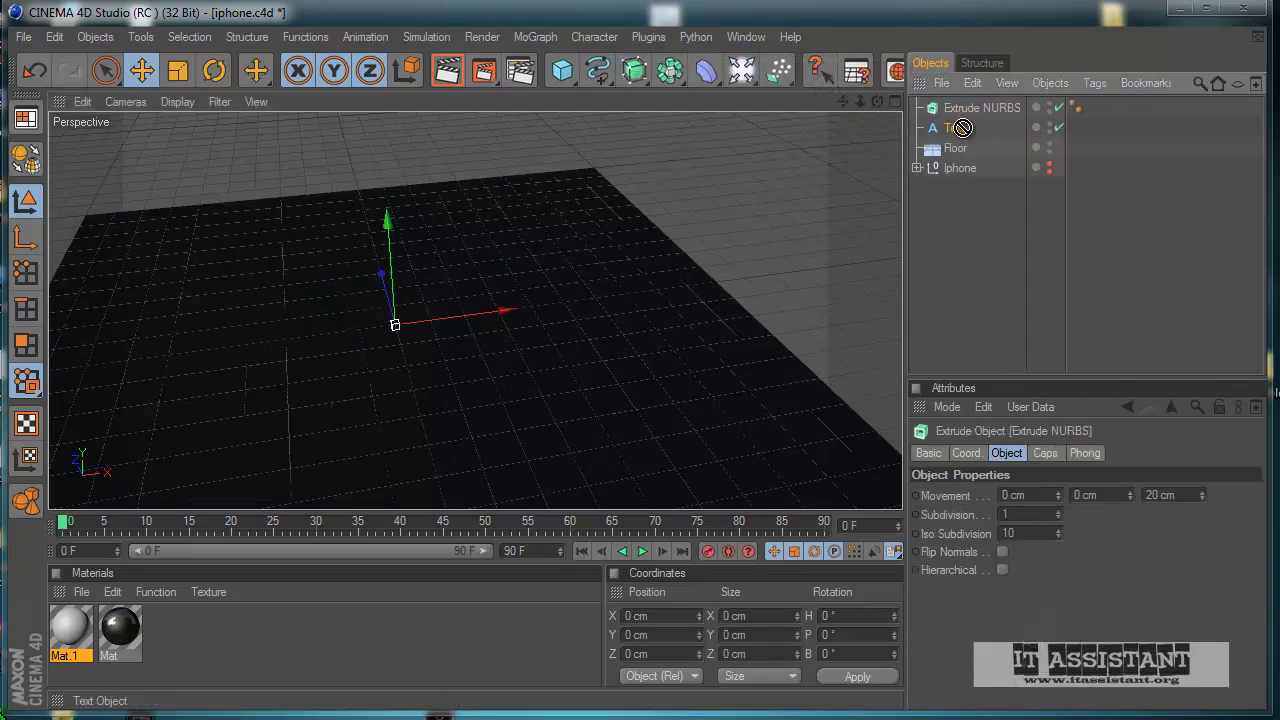
pyautogui.moveTo(960, 128); pyautogui.dragTo(978, 114)
pyautogui.scroll(6, 743, 323)
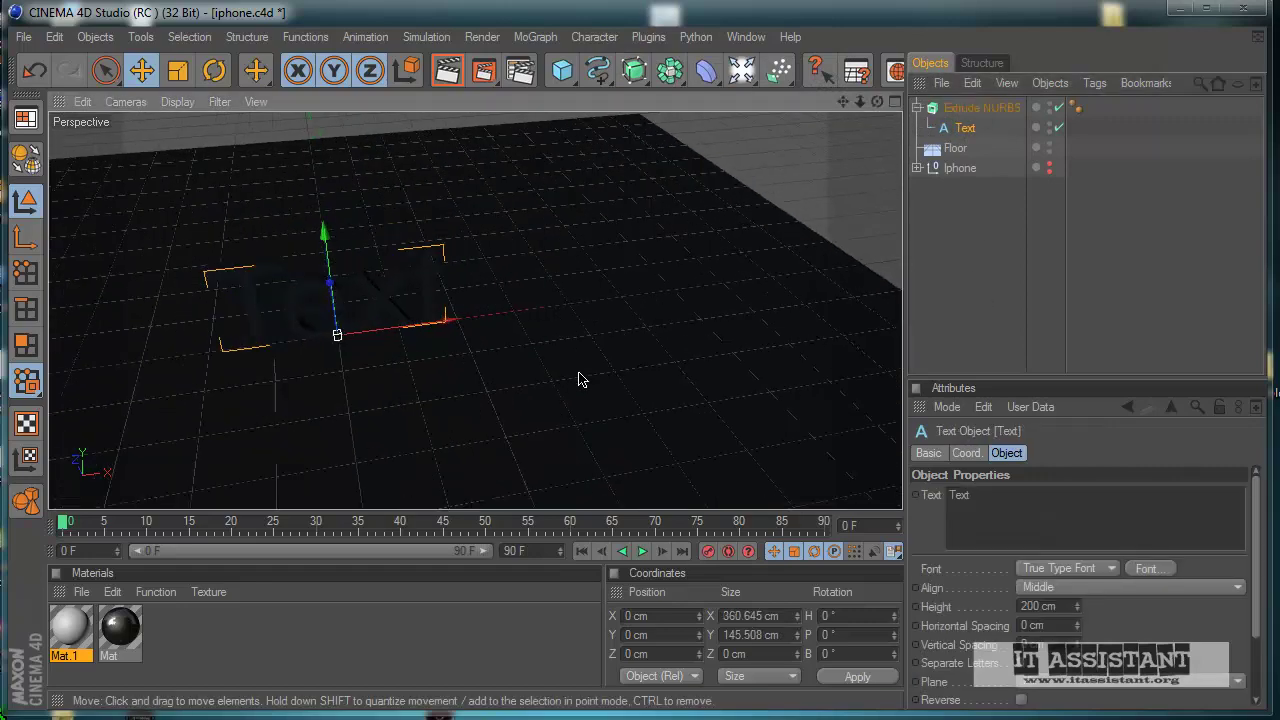
pyautogui.click(455, 75)
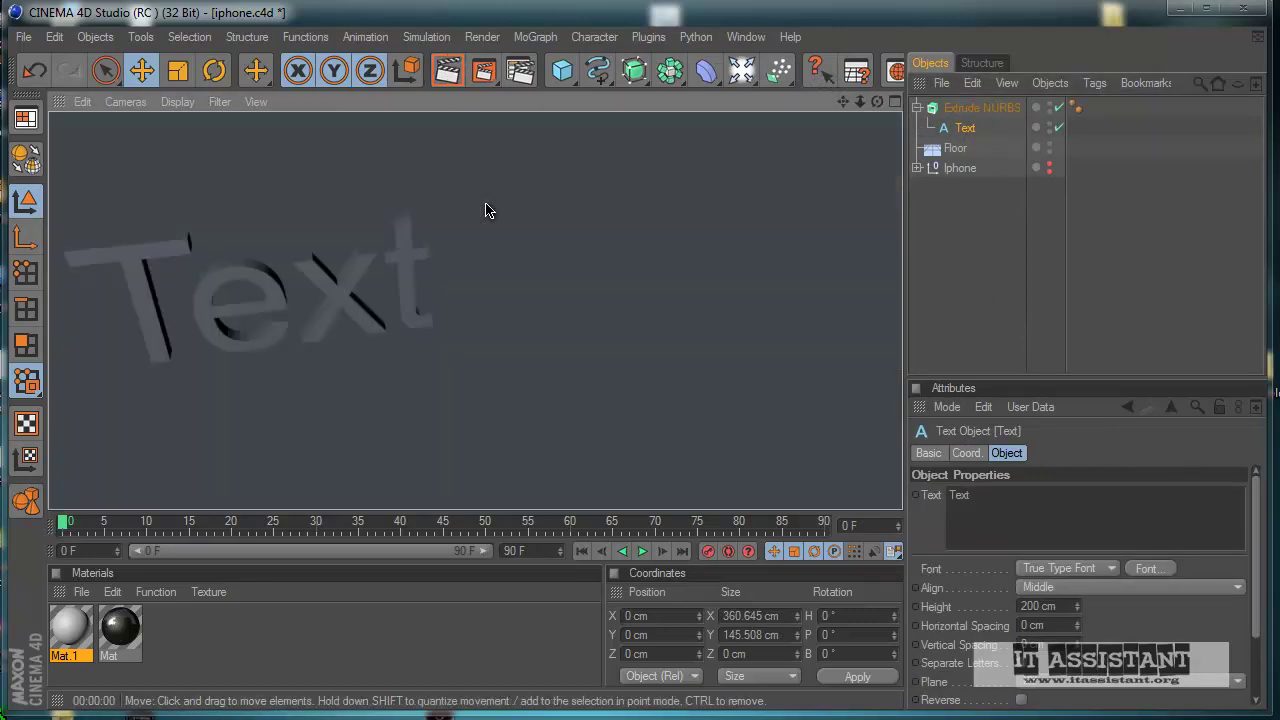
pyautogui.scroll(-4, 423, 260)
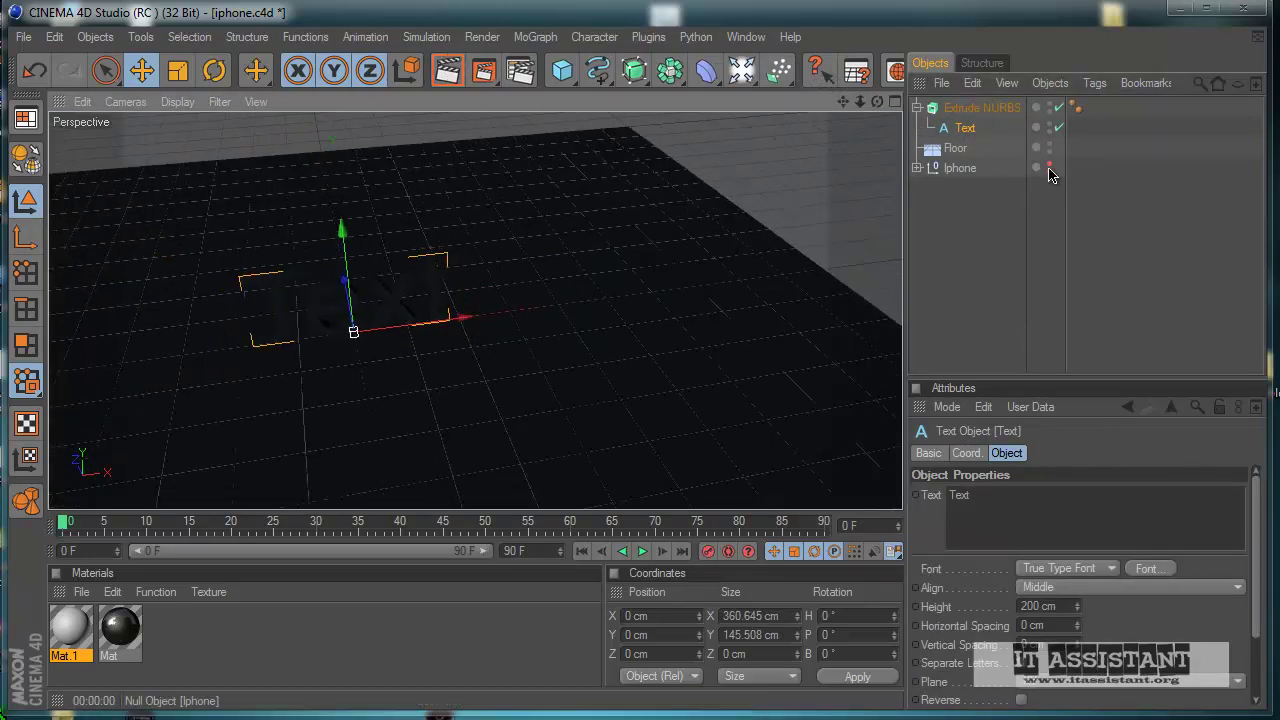
pyautogui.click(978, 107)
pyautogui.press('Delete')
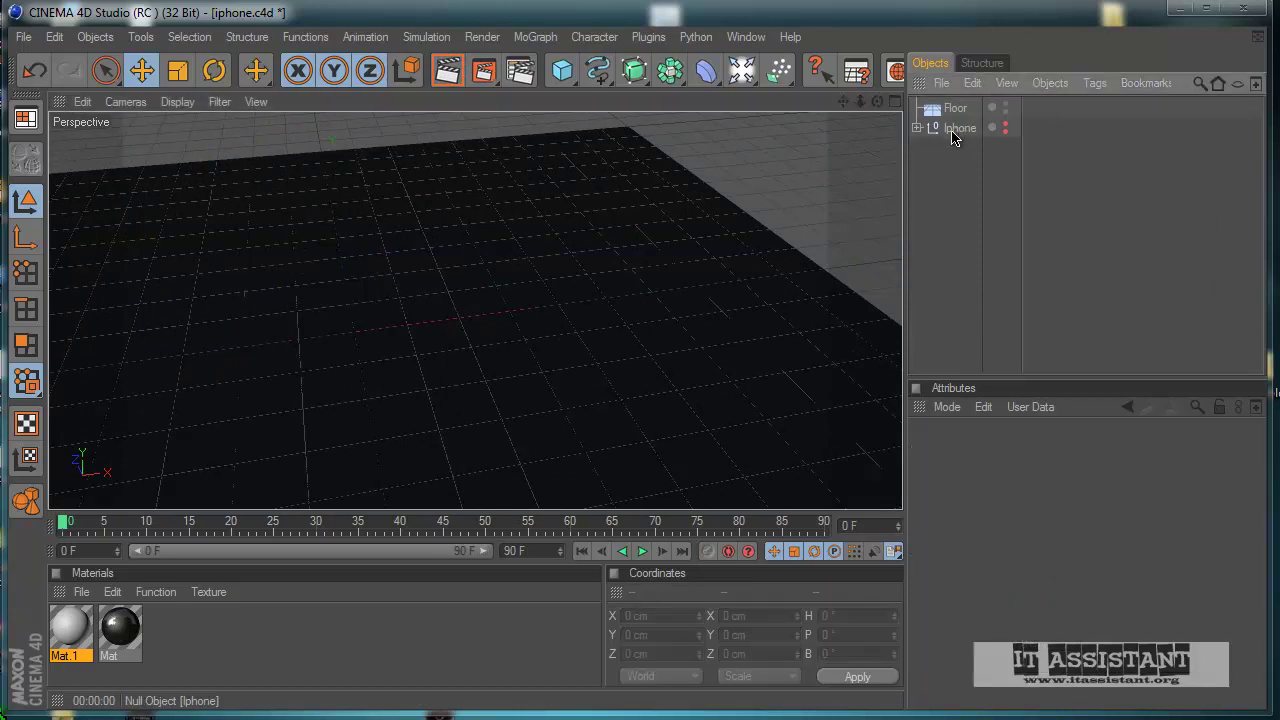
# - Add a MoGraph MoText object above the floor and set its text to "!Phone"
pyautogui.scroll(-2, 588, 258)
pyautogui.scroll(2, 588, 266)
pyautogui.scroll(-1, 587, 264)
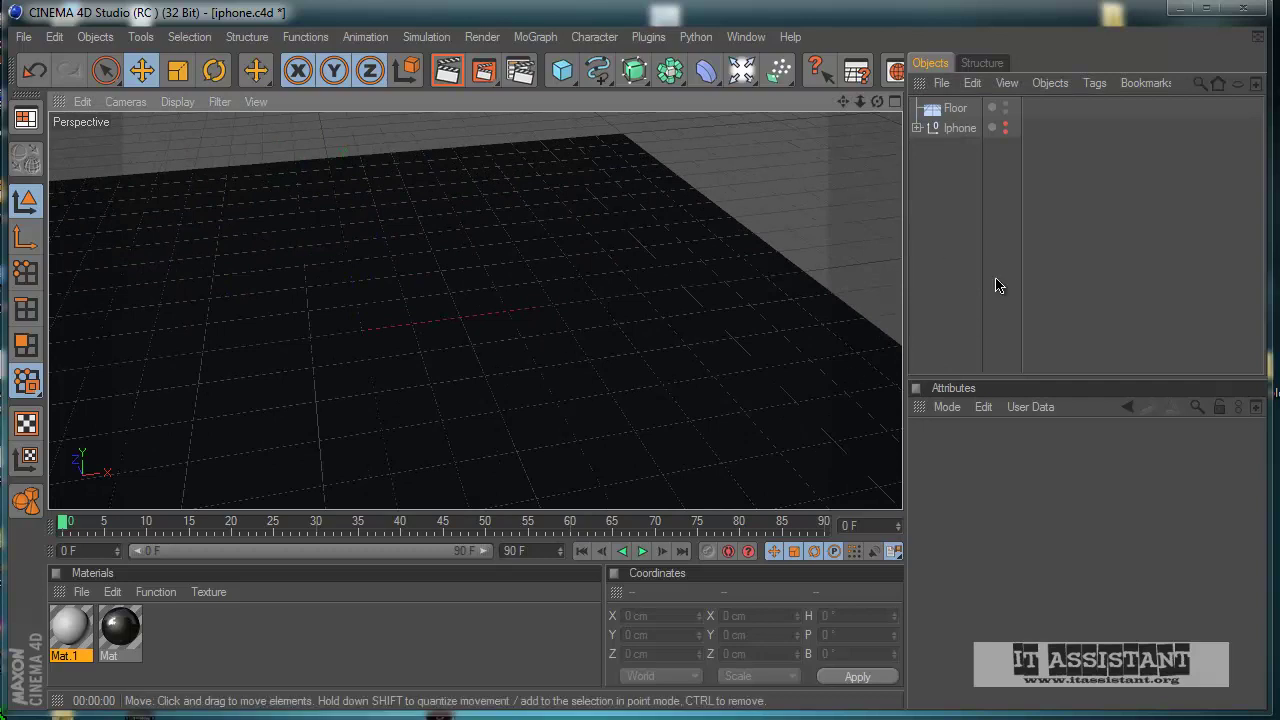
pyautogui.click(535, 36)
pyautogui.click(583, 262)
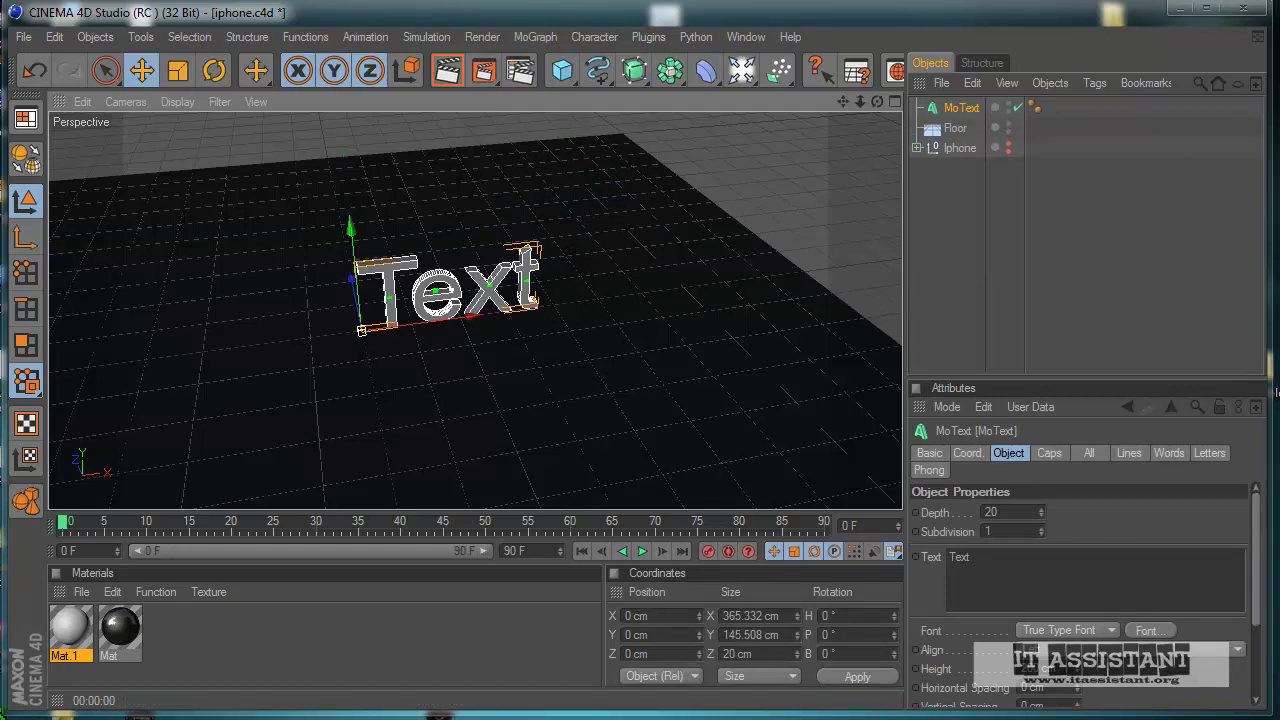
pyautogui.doubleClick(1051, 576)
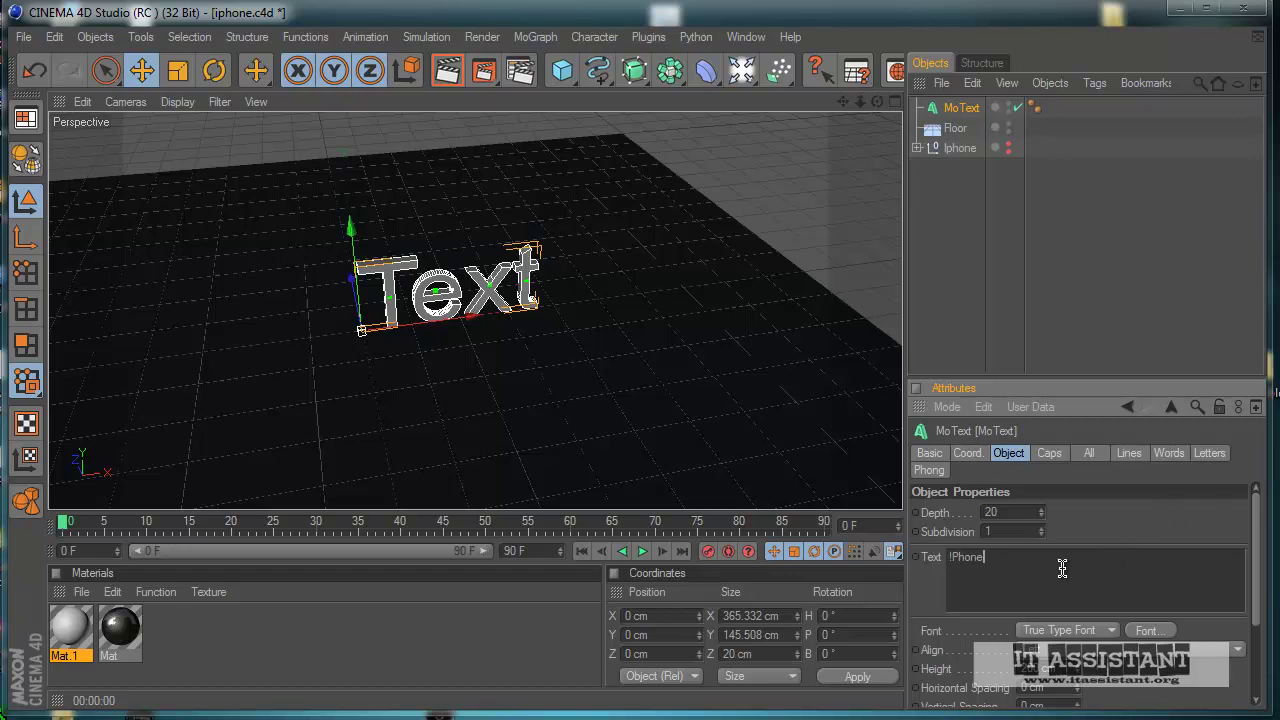
# - Set the MoText font to Myriad Pro with the Bold style
pyautogui.click(1146, 631)
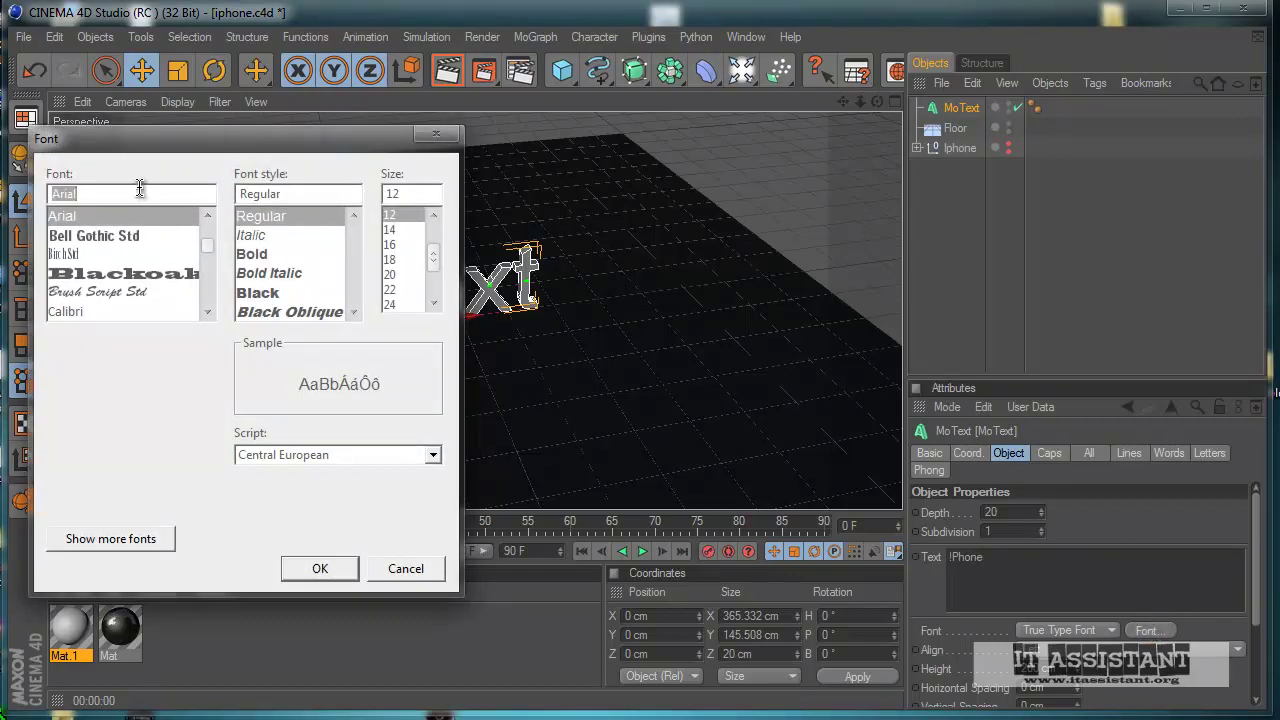
pyautogui.write('m')
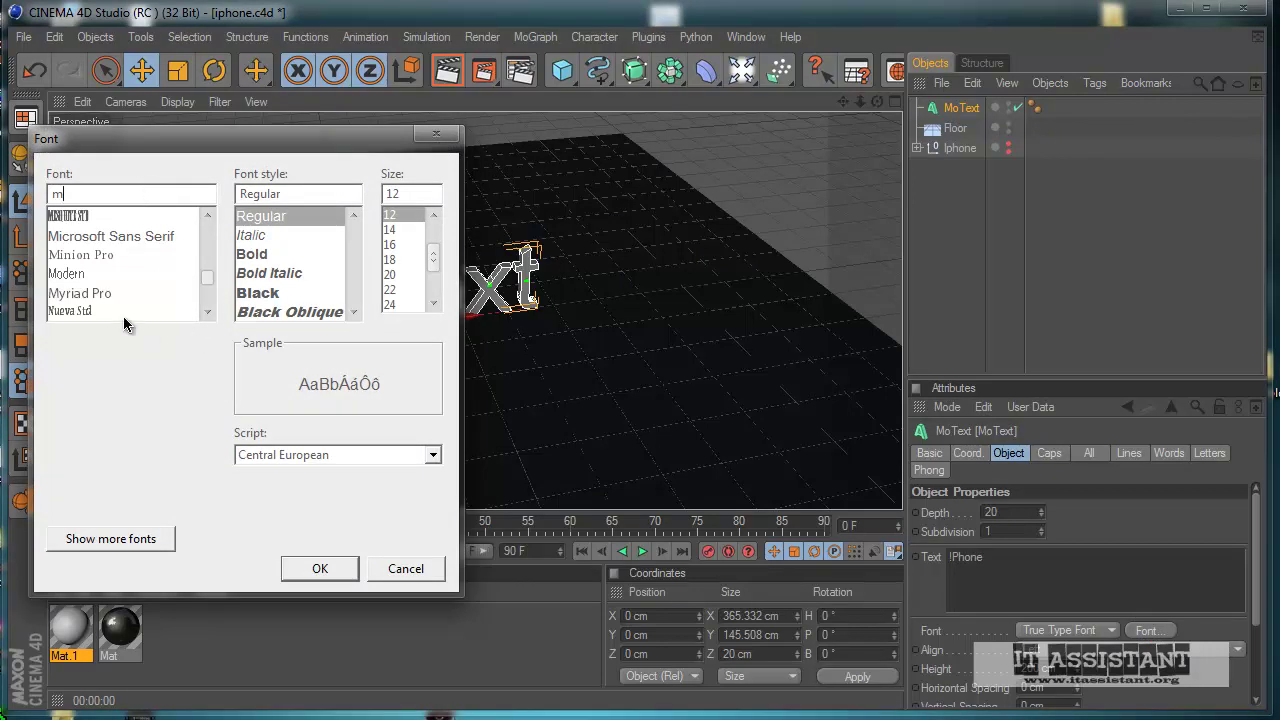
pyautogui.click(90, 293)
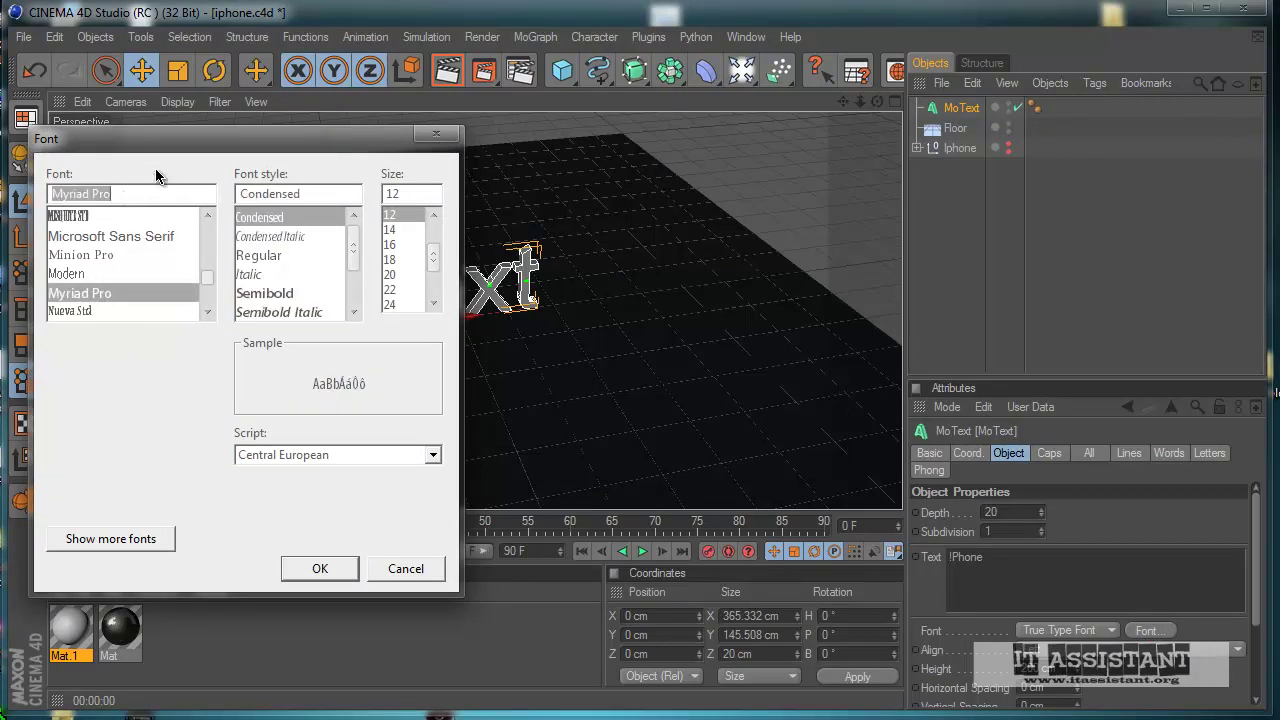
pyautogui.moveTo(178, 147); pyautogui.dragTo(271, 110)
pyautogui.click(409, 531)
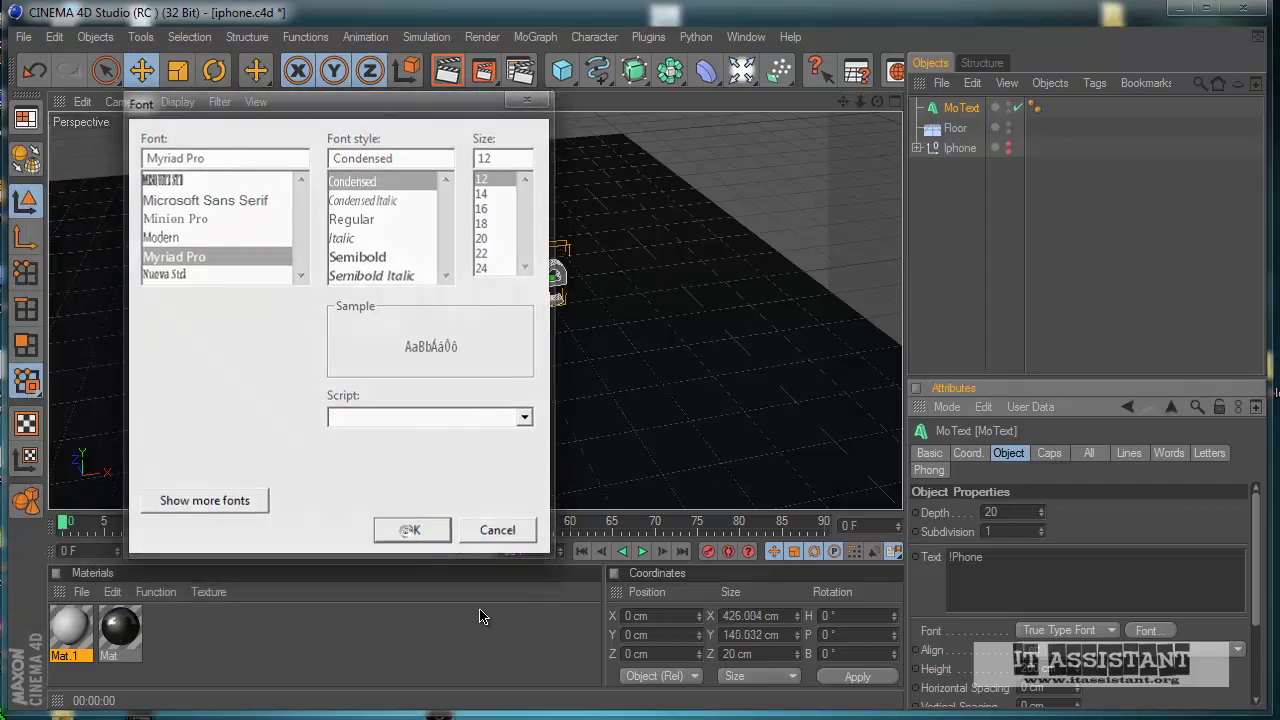
pyautogui.click(1146, 631)
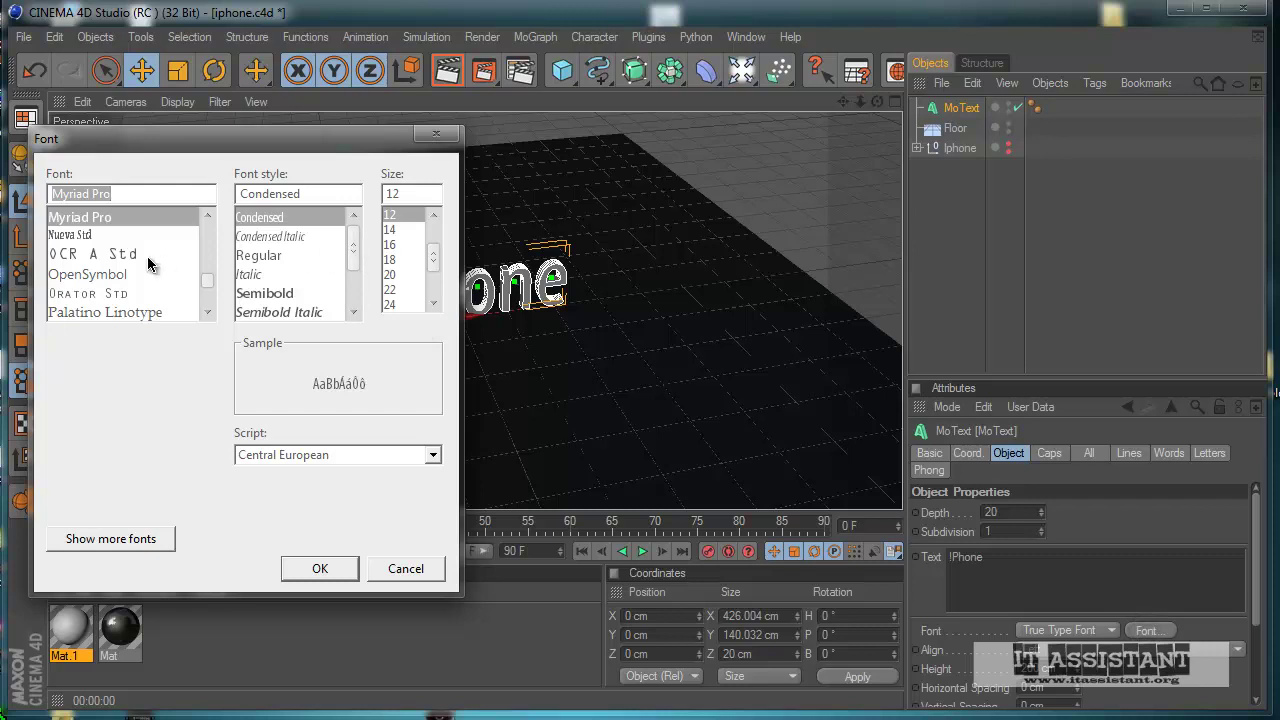
pyautogui.scroll(-2, 355, 253)
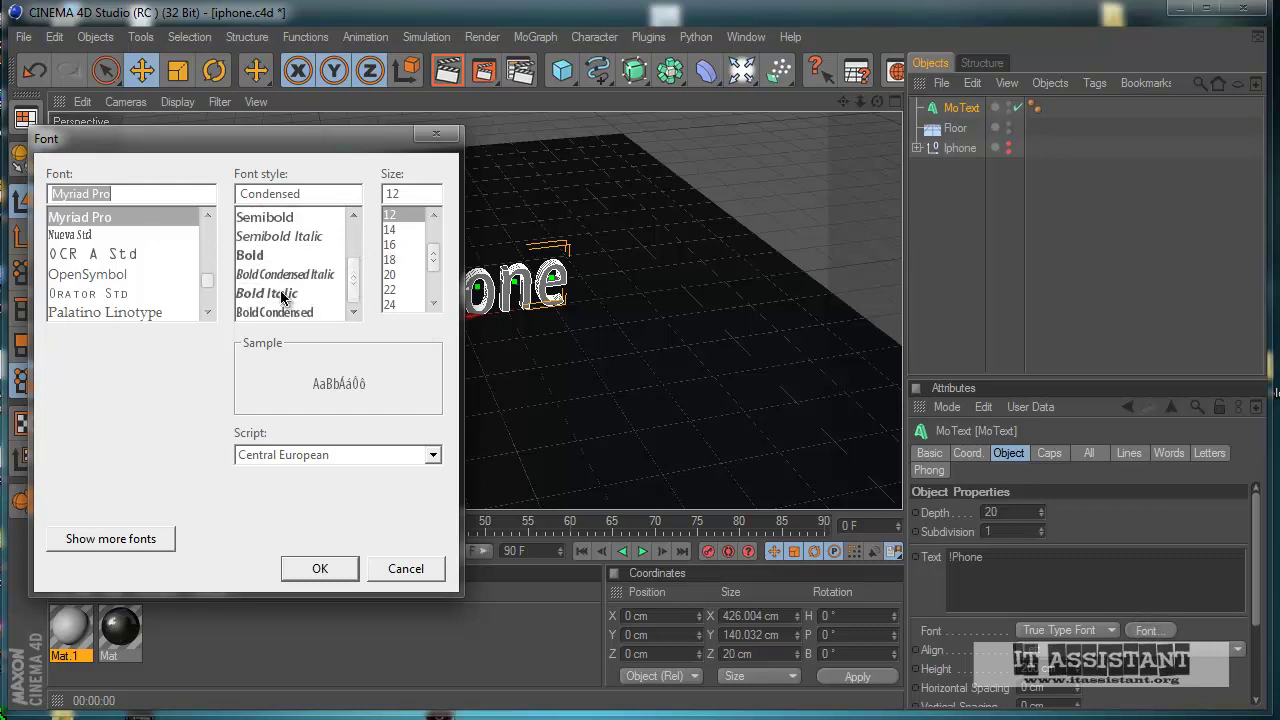
pyautogui.click(252, 255)
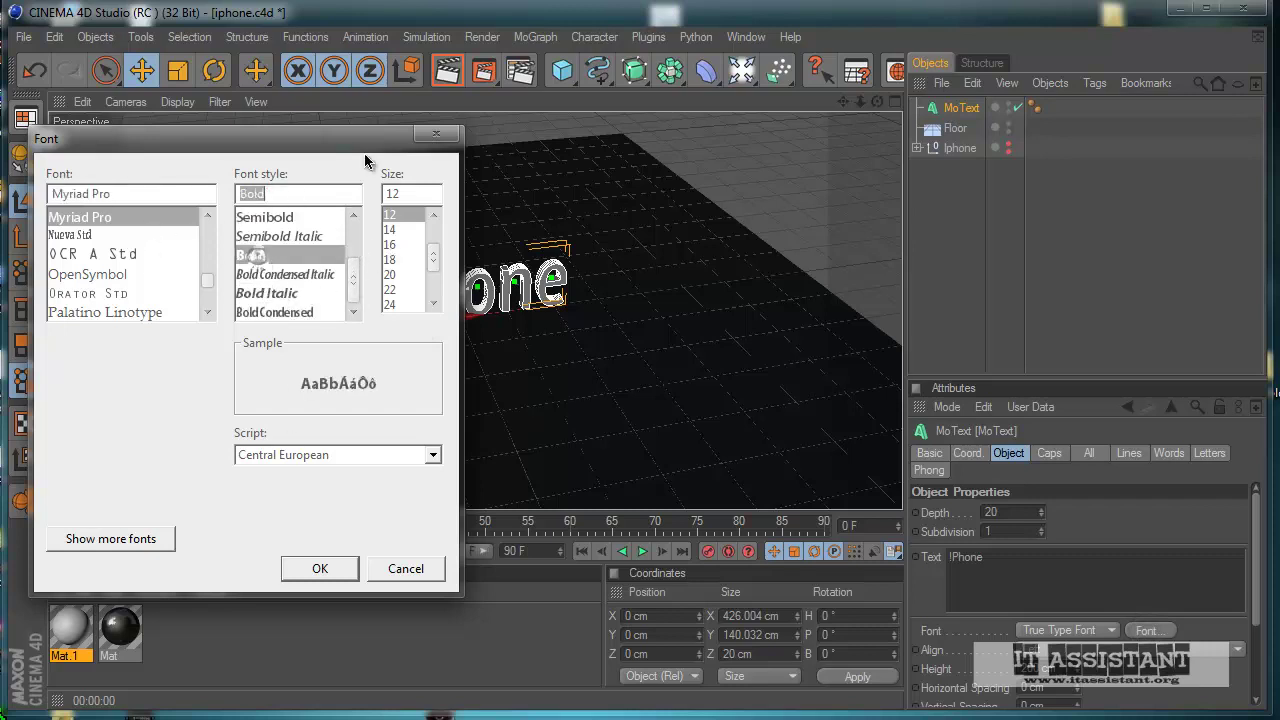
pyautogui.click(336, 568)
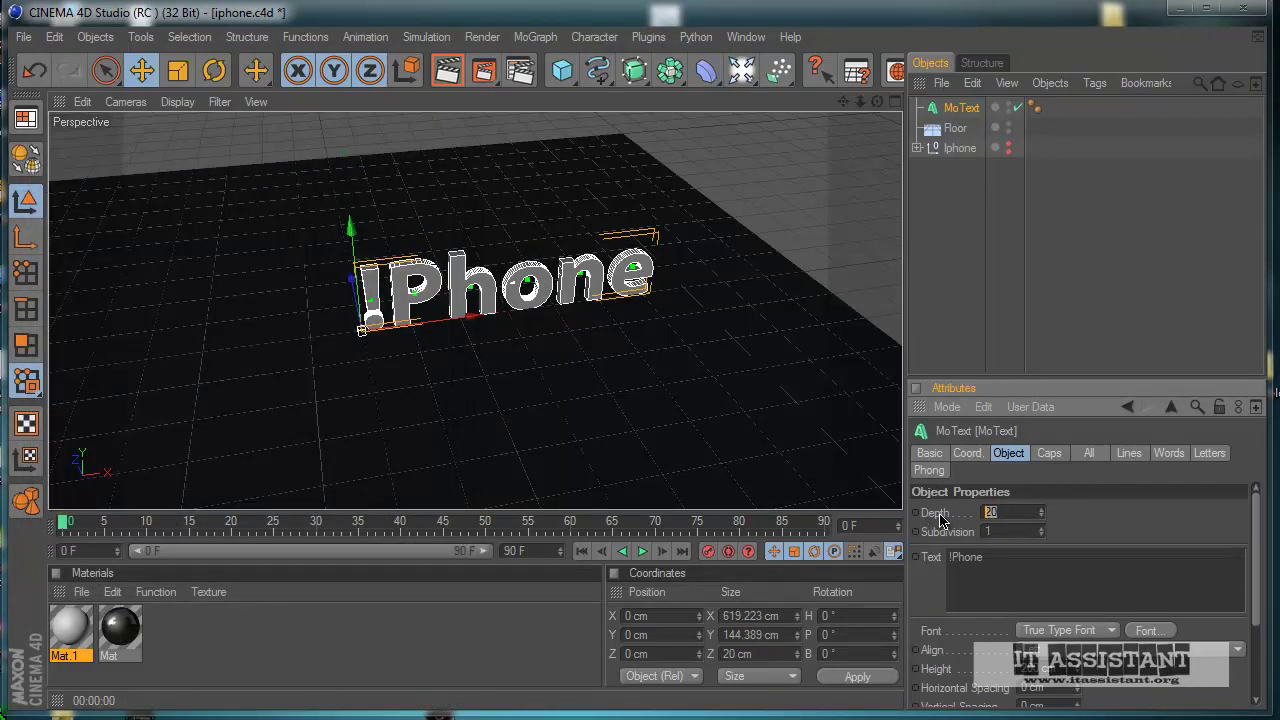
# - Set the extrusion depth of the MoText object to 100
pyautogui.write('100')
pyautogui.press('Return')
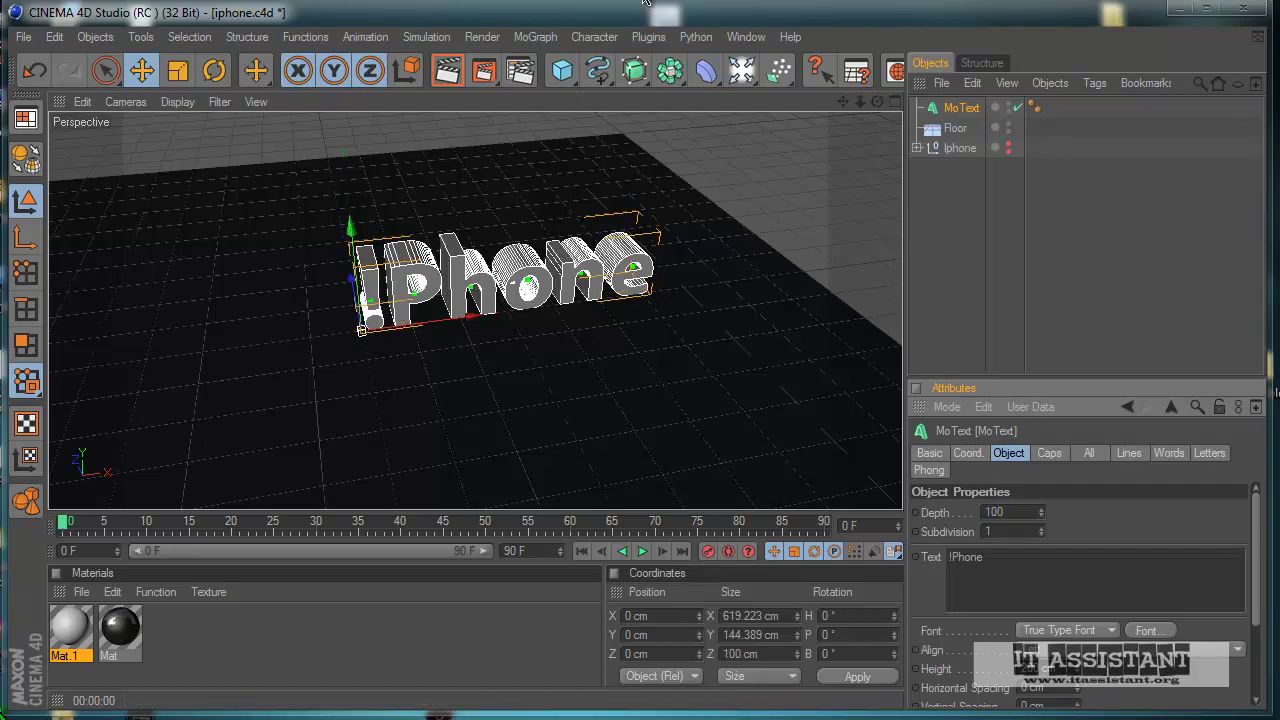
pyautogui.keyDown('alt'); pyautogui.moveTo(537, 428); pyautogui.dragTo(597, 431); pyautogui.keyUp('alt')
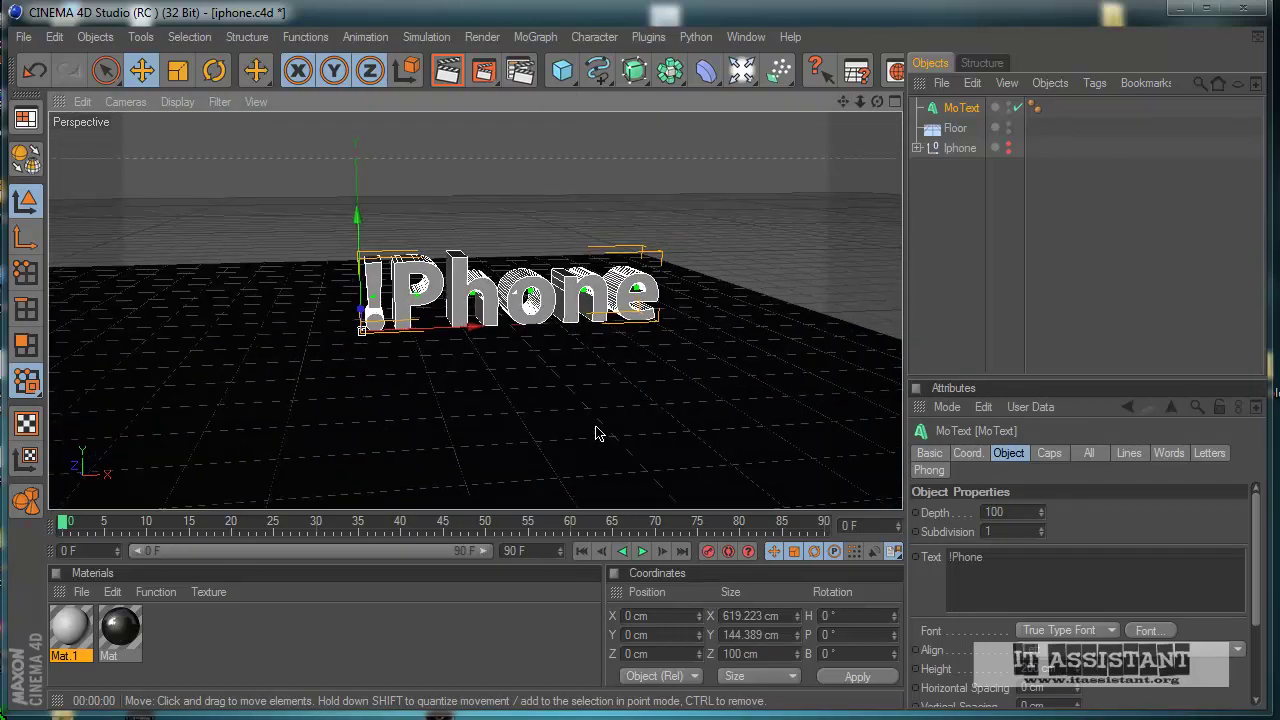
# - Set both the start and end caps of the MoText object to Fillet Cap
pyautogui.click(1062, 456)
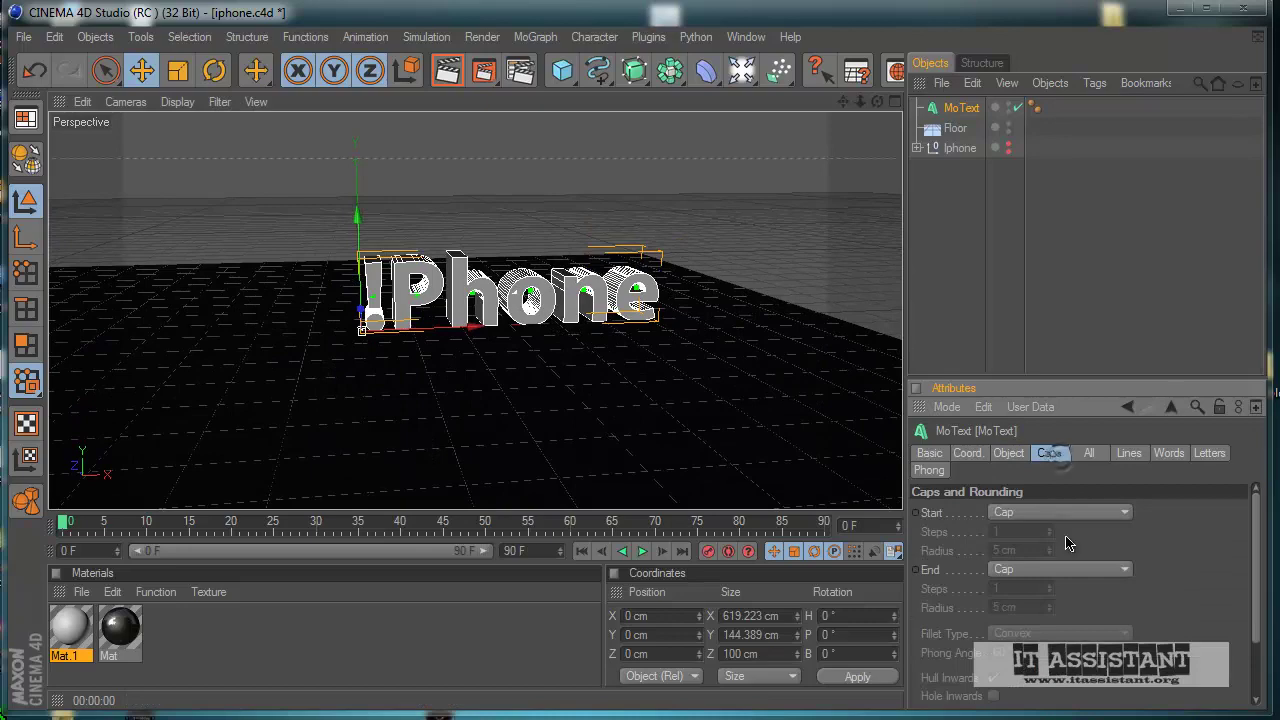
pyautogui.click(1066, 513)
pyautogui.click(1030, 590)
pyautogui.click(1060, 569)
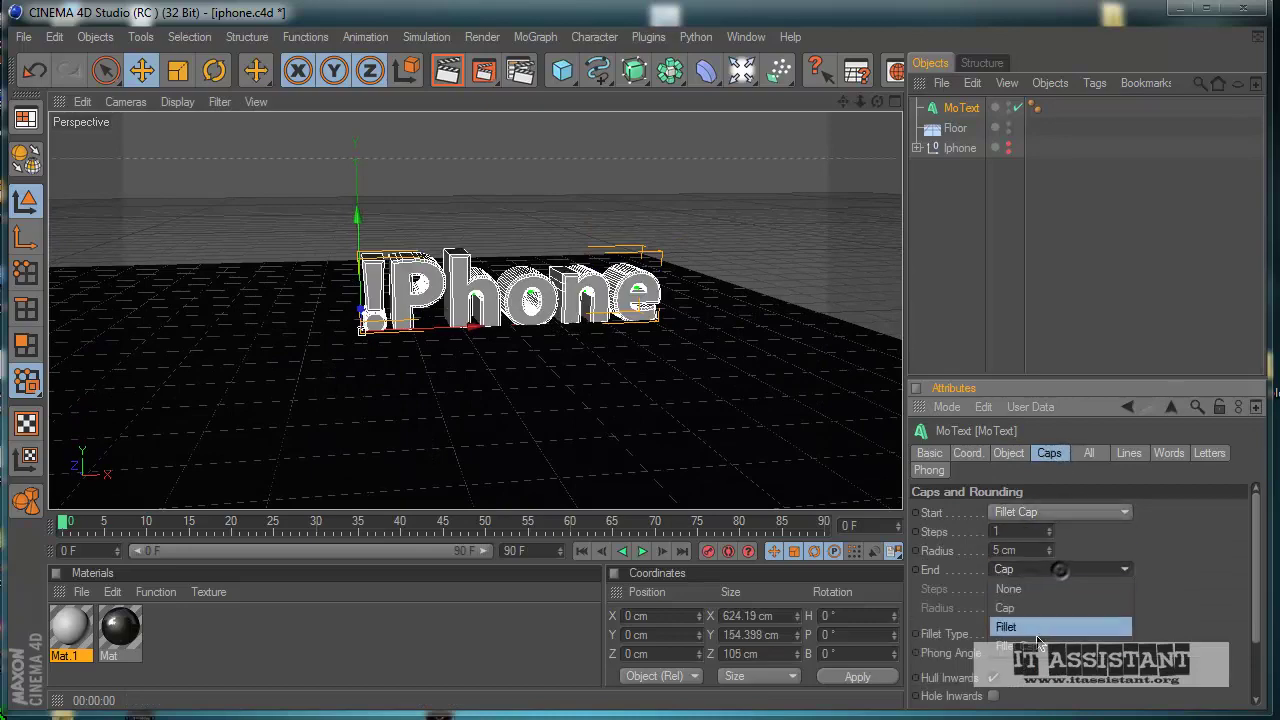
pyautogui.click(1040, 645)
pyautogui.keyDown('alt'); pyautogui.moveTo(595, 428); pyautogui.dragTo(528, 372); pyautogui.keyUp('alt')
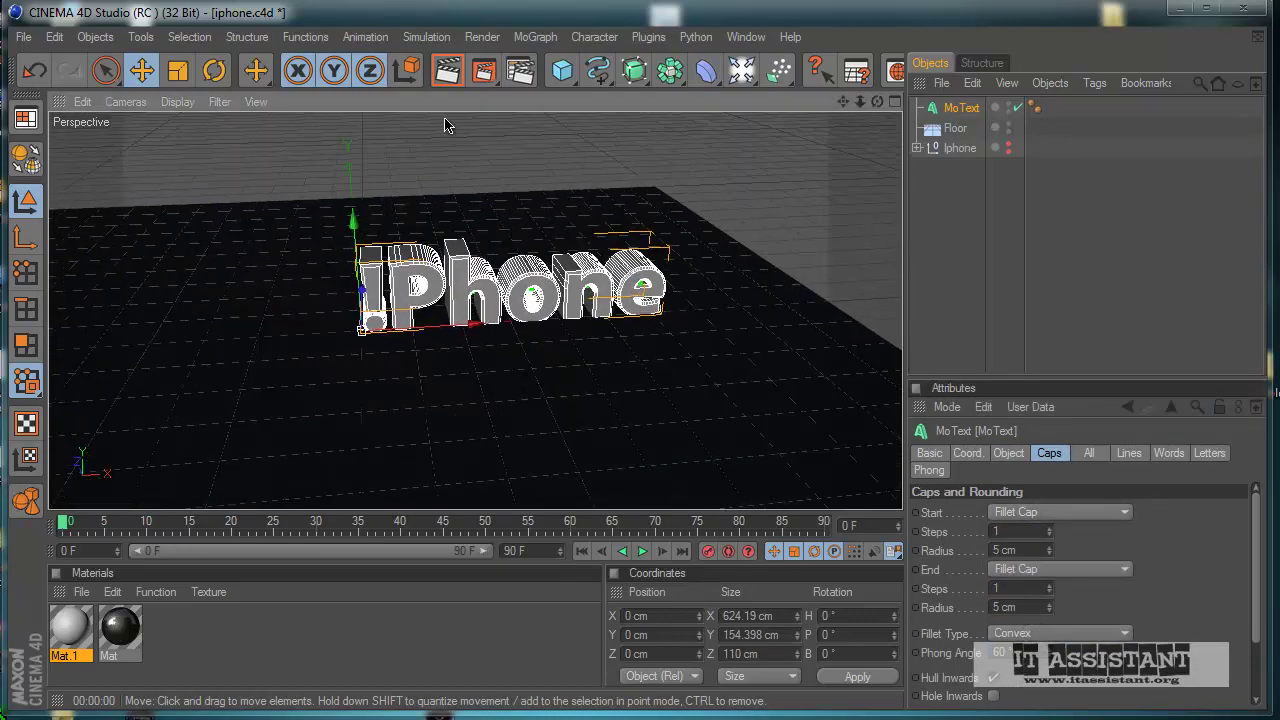
# - Render the perspective view to examine the rounded text edges from a distance and close up
pyautogui.click(447, 70)
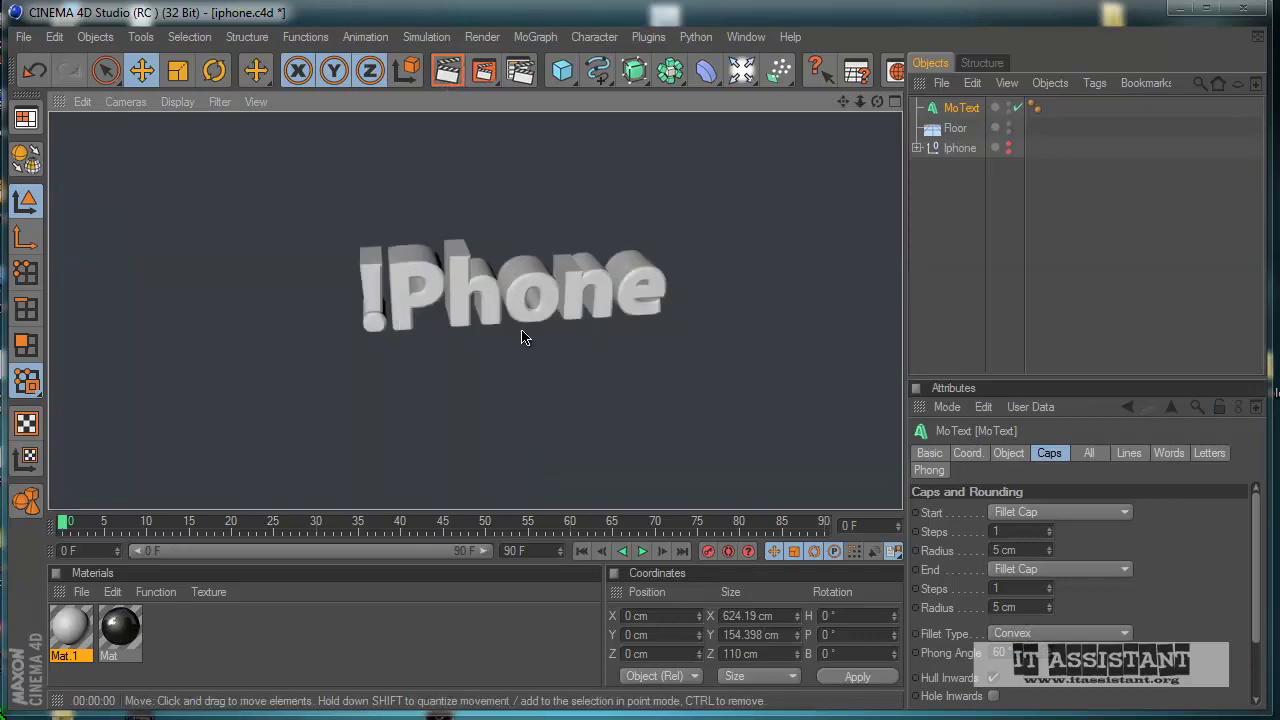
pyautogui.scroll(5, 687, 381)
pyautogui.click(459, 70)
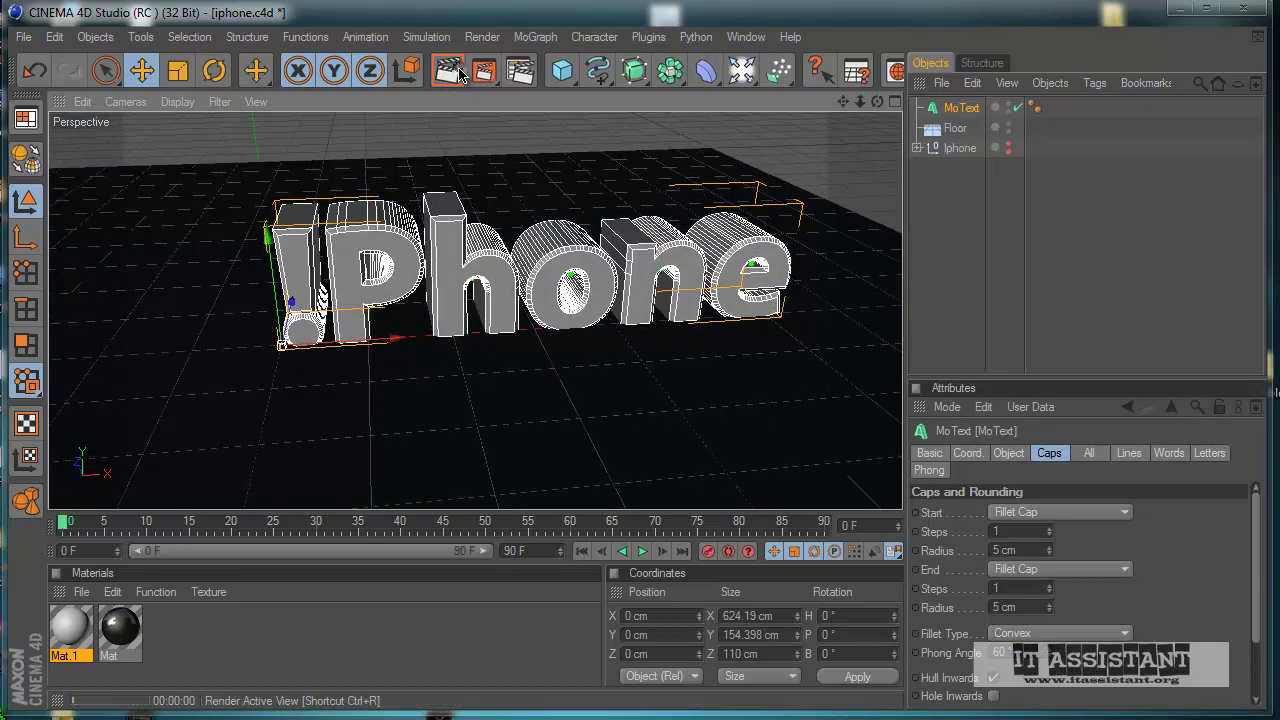
pyautogui.click(458, 72)
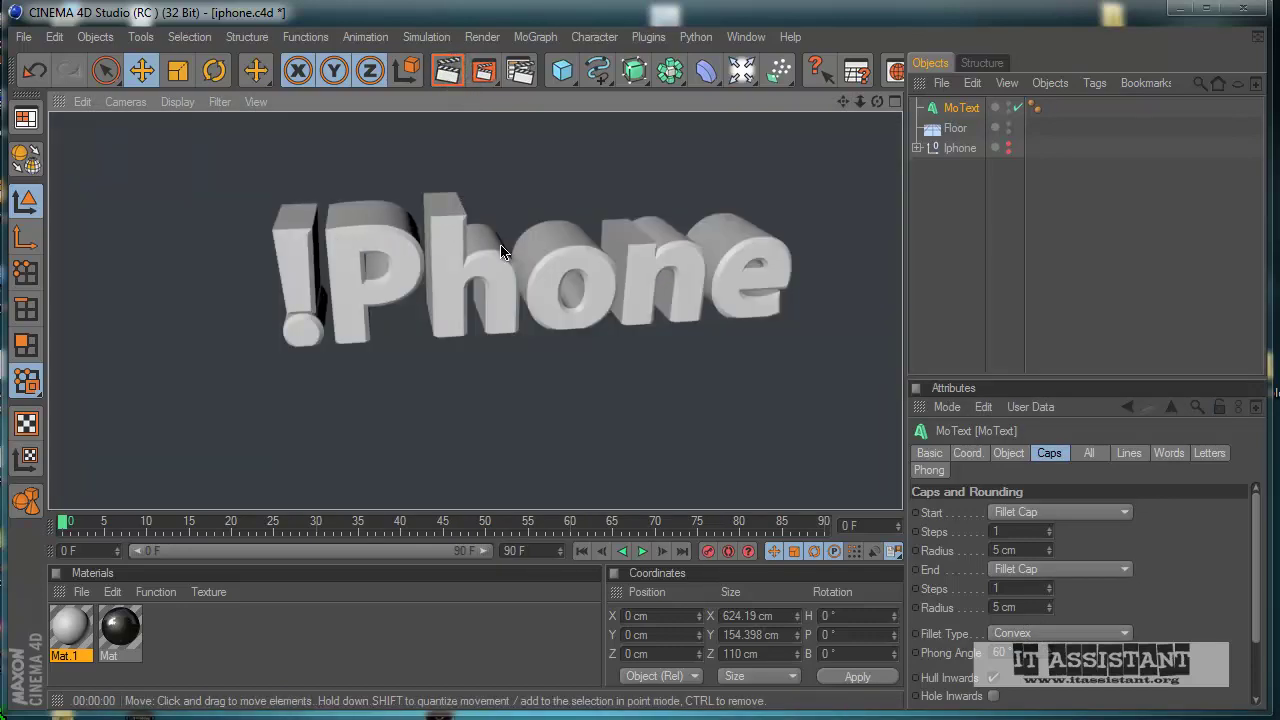
# - Set the MoText object's extrusion depth to 50
pyautogui.scroll(-5, 501, 246)
pyautogui.keyDown('alt'); pyautogui.moveTo(597, 431); pyautogui.dragTo(650, 430); pyautogui.keyUp('alt')
pyautogui.click(1008, 454)
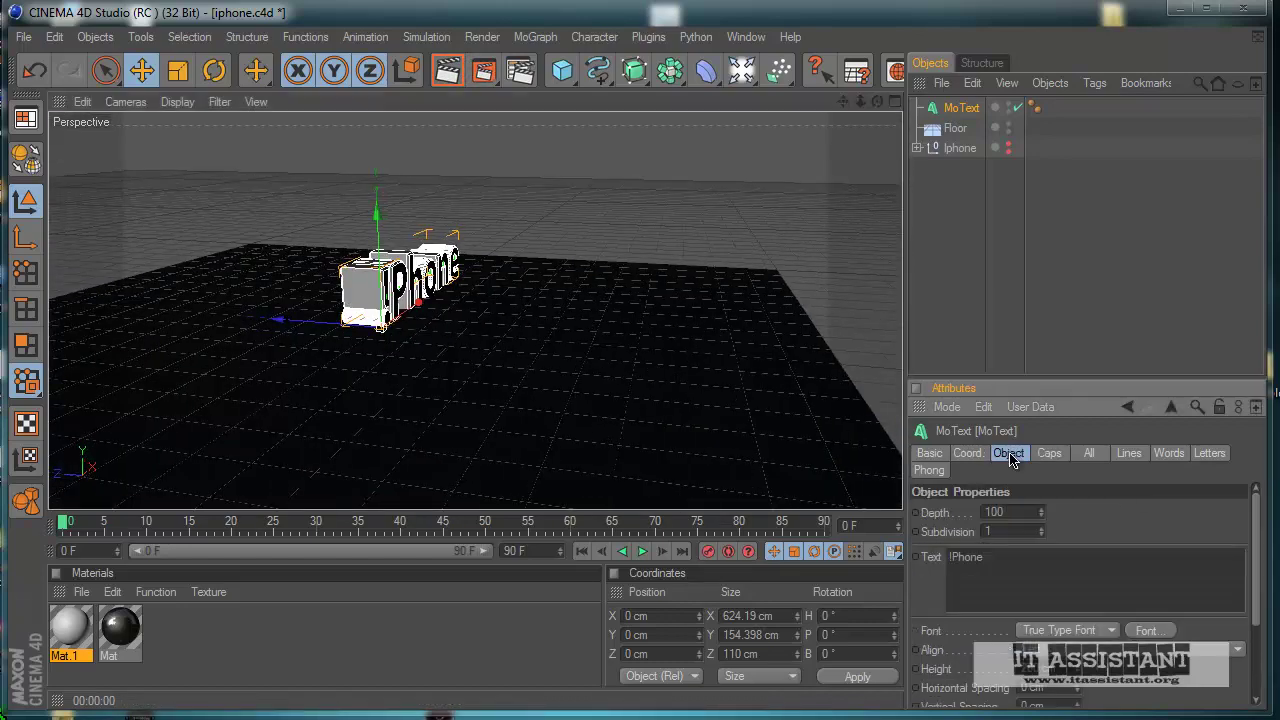
pyautogui.doubleClick(1019, 510)
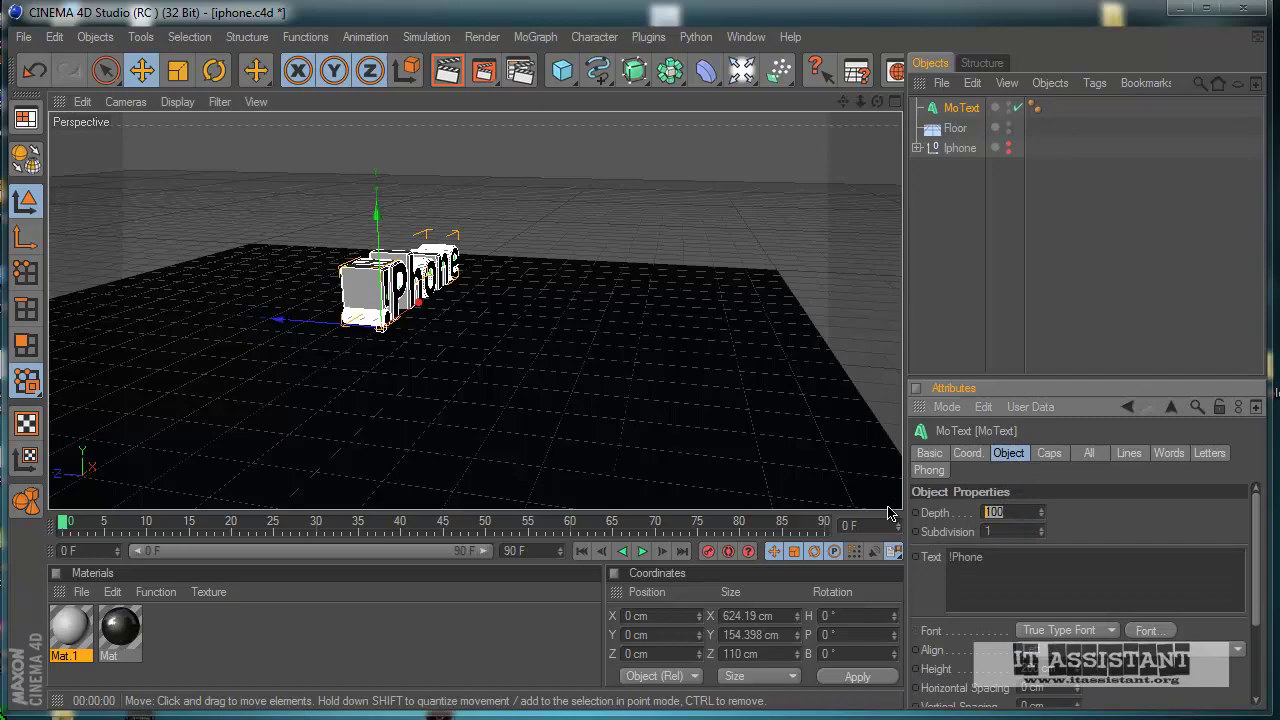
pyautogui.press('Return')
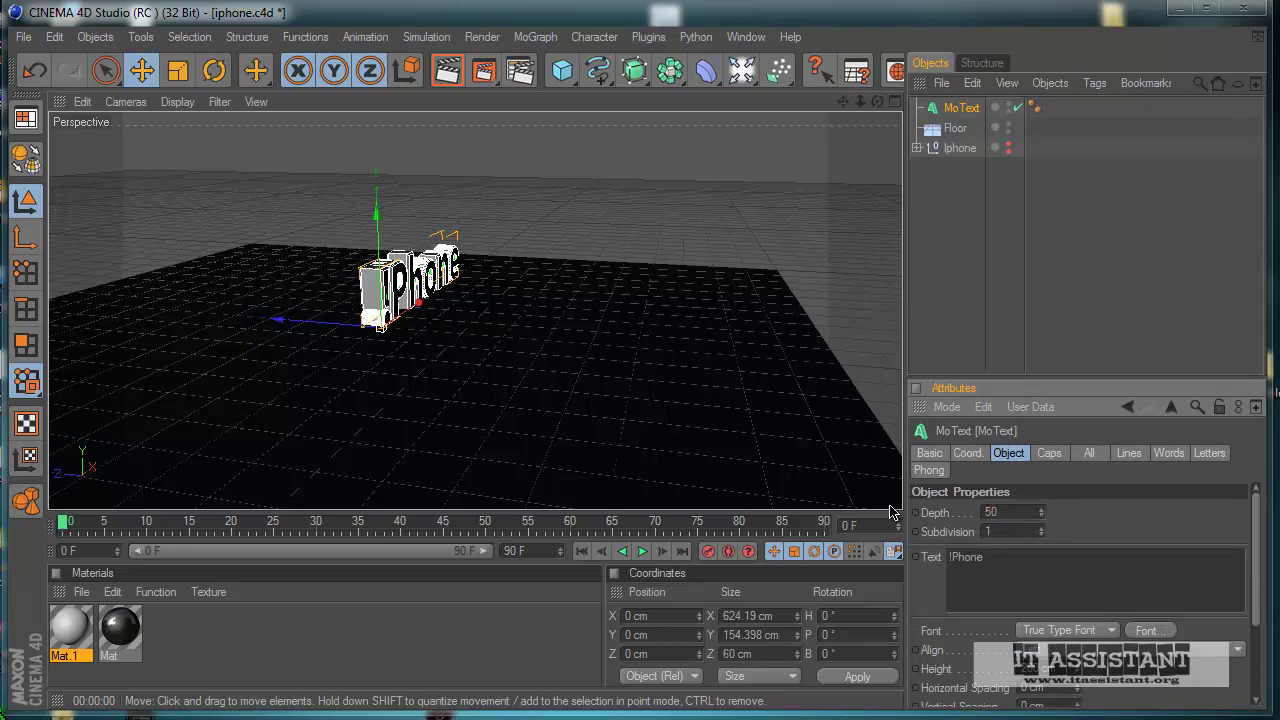
pyautogui.moveTo(588, 416)
pyautogui.keyDown('alt'); pyautogui.mouseDown()
pyautogui.moveTo(600, 437)
pyautogui.moveTo(583, 437)
pyautogui.moveTo(600, 437)
pyautogui.mouseUp(); pyautogui.keyUp('alt')
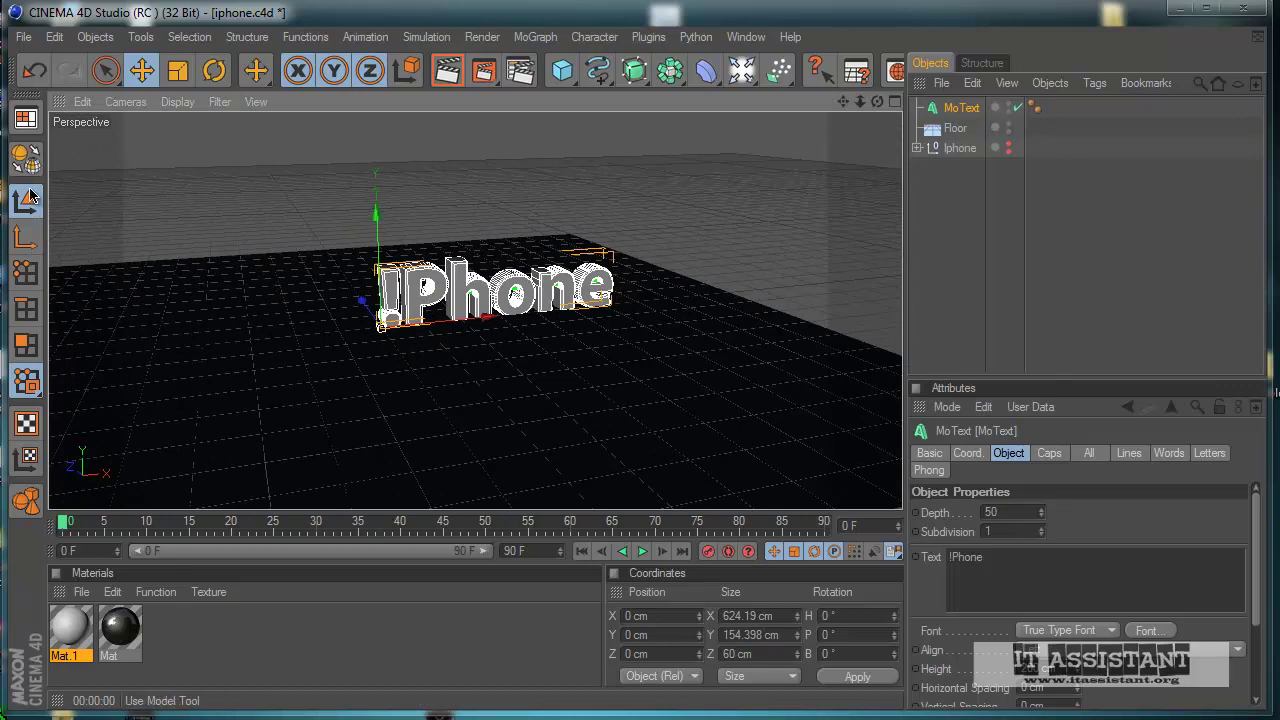
pyautogui.click(214, 70)
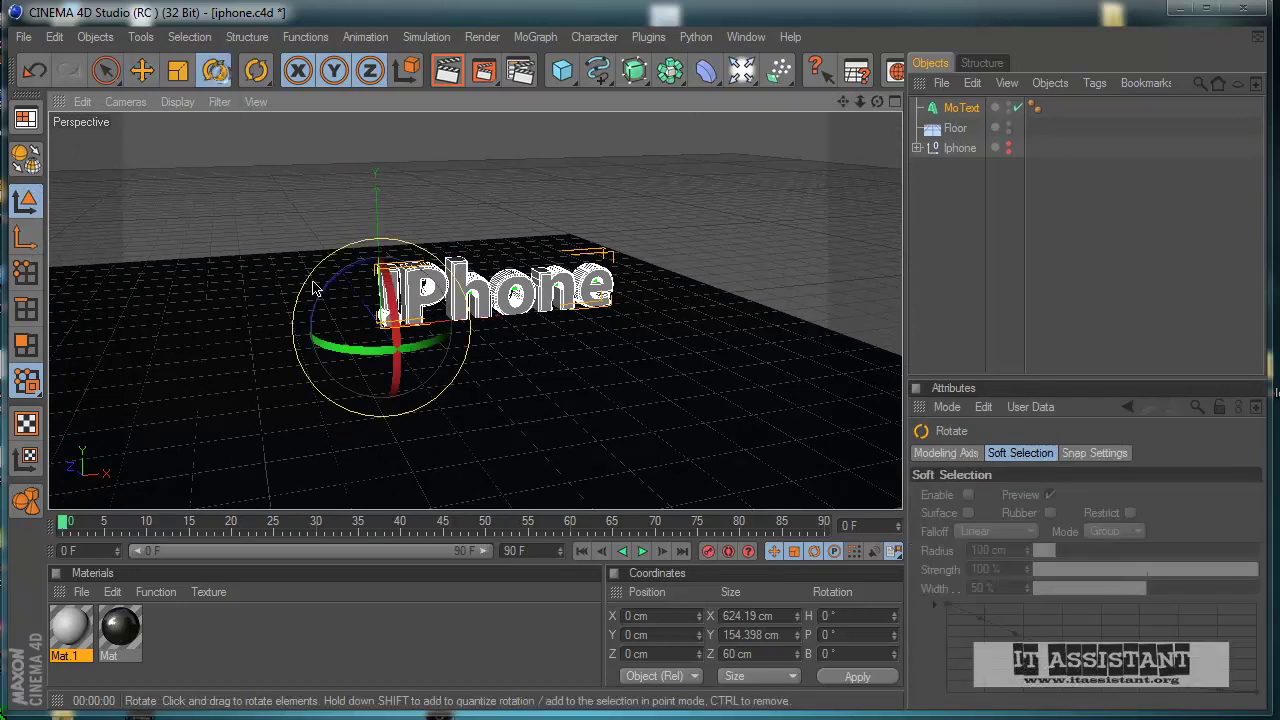
pyautogui.moveTo(386, 343); pyautogui.dragTo(348, 178)
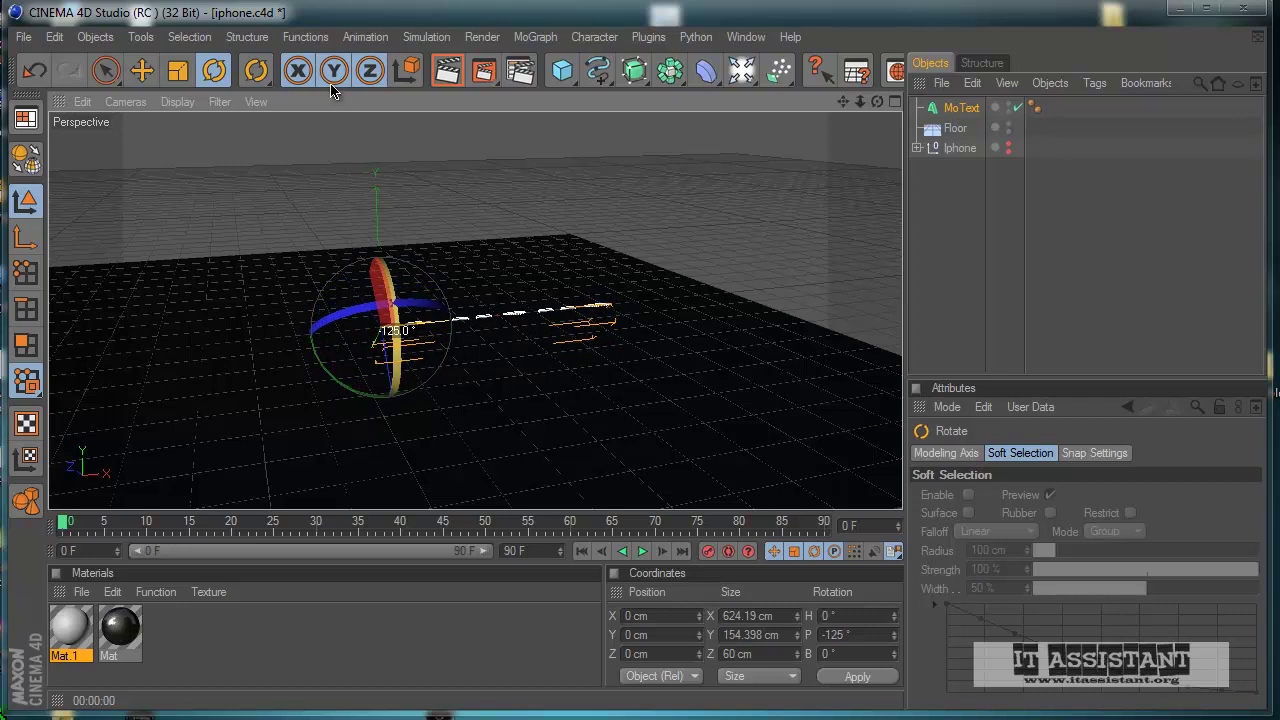
pyautogui.moveTo(333, 91); pyautogui.dragTo(330, 82)
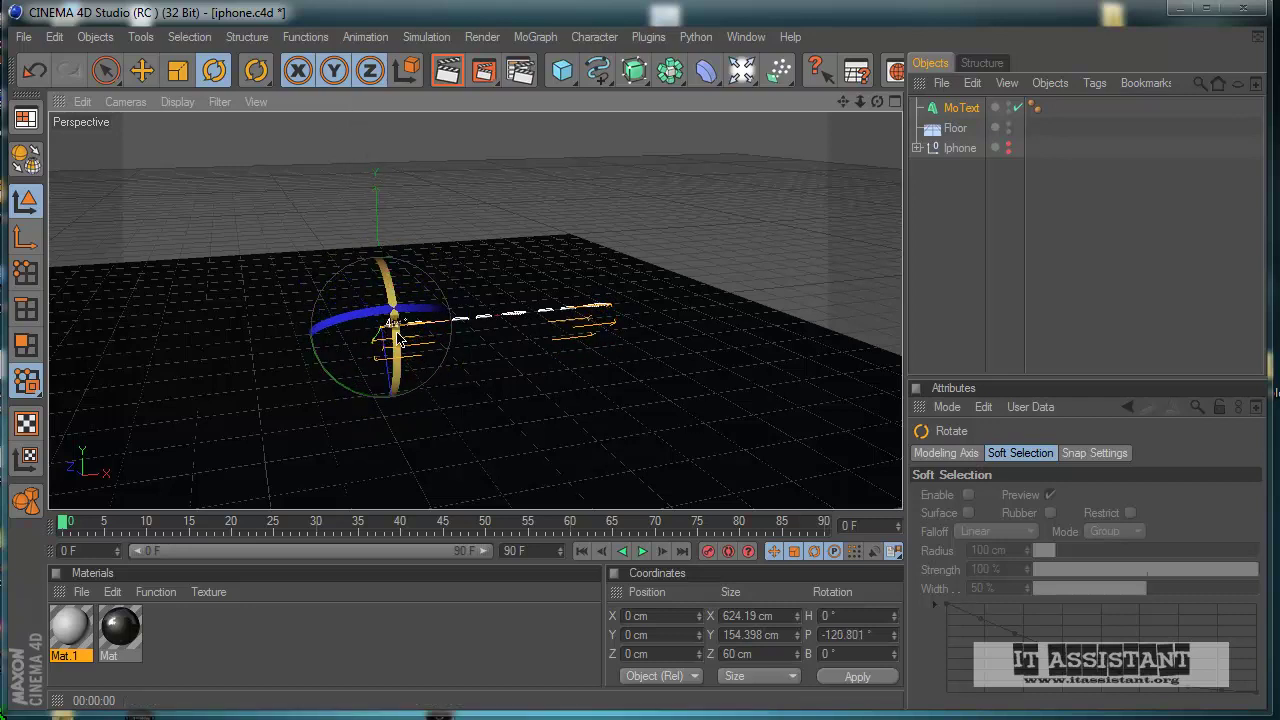
pyautogui.click(38, 74)
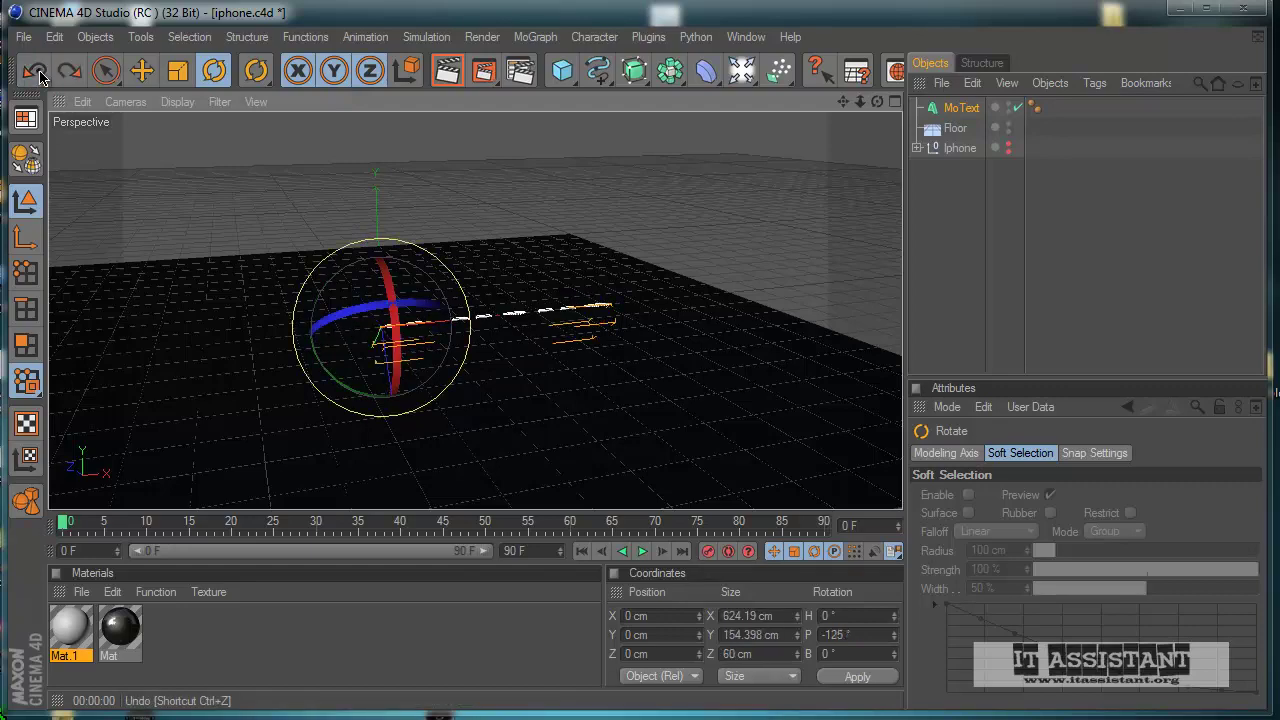
pyautogui.click(38, 74)
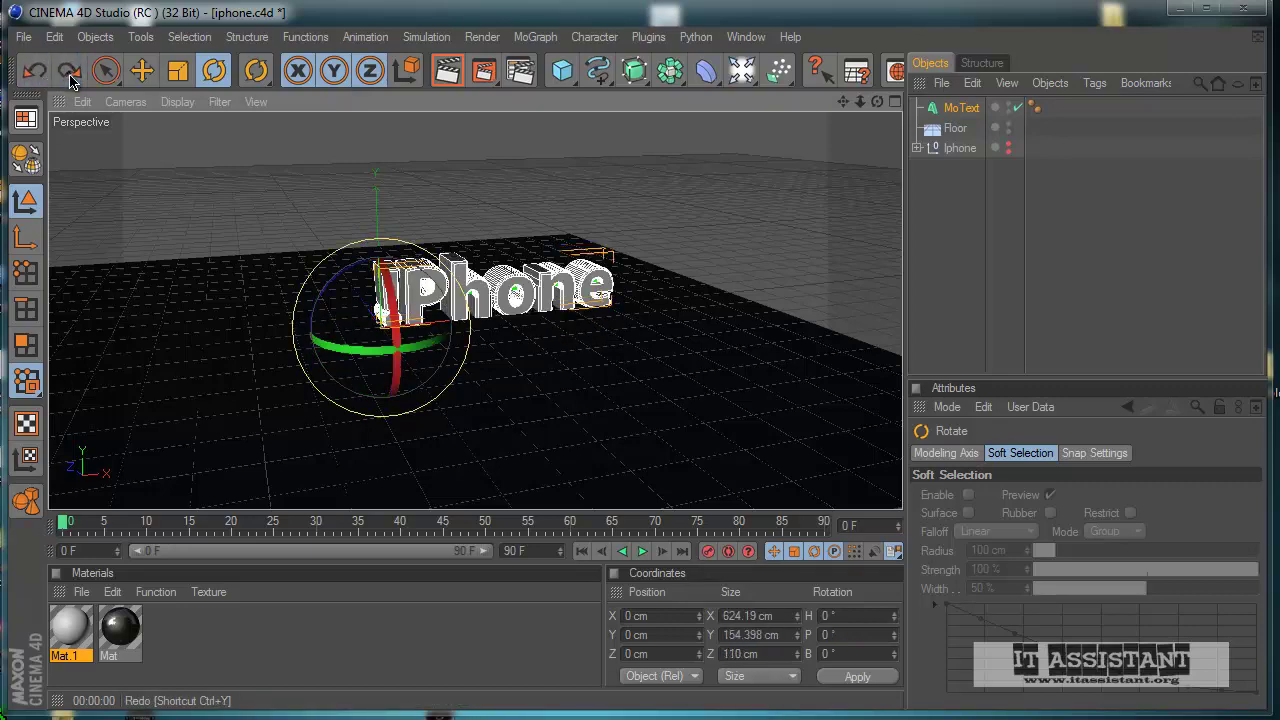
# - Rotate the MoText object to a pitch of -90° so the text lies flat
pyautogui.keyDown('alt'); pyautogui.moveTo(398, 408); pyautogui.dragTo(601, 431); pyautogui.keyUp('alt')
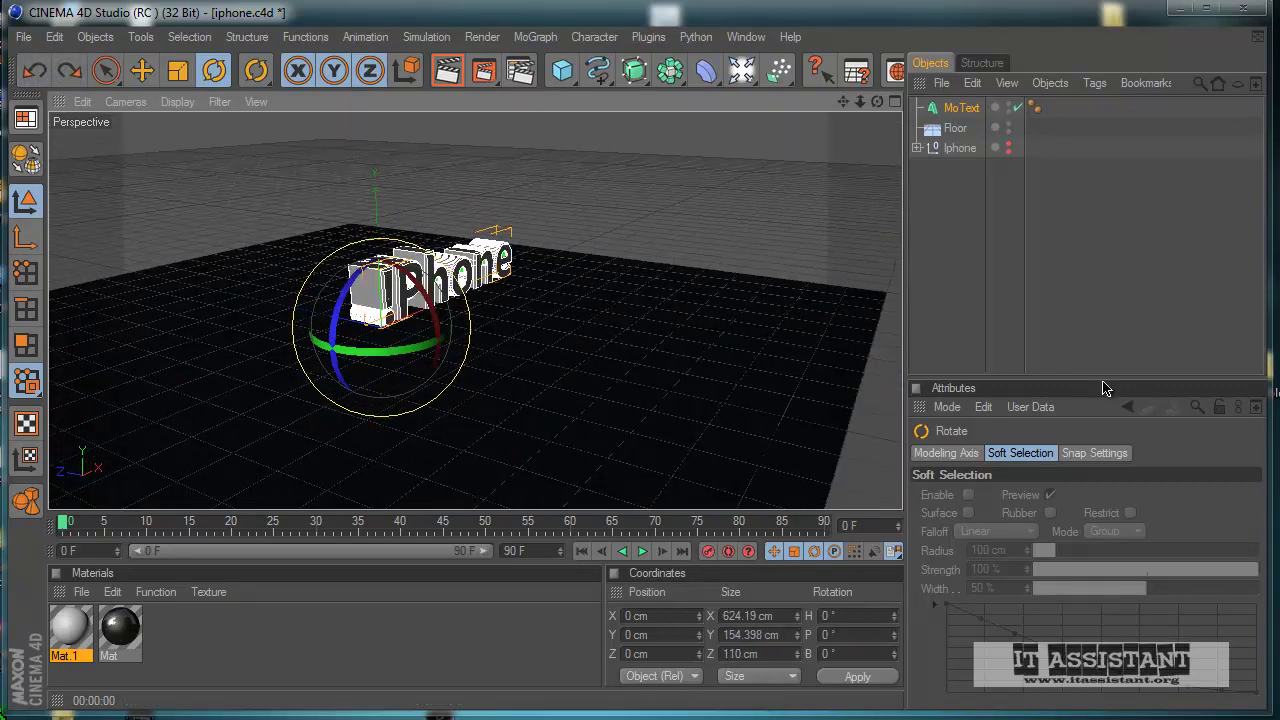
pyautogui.click(958, 108)
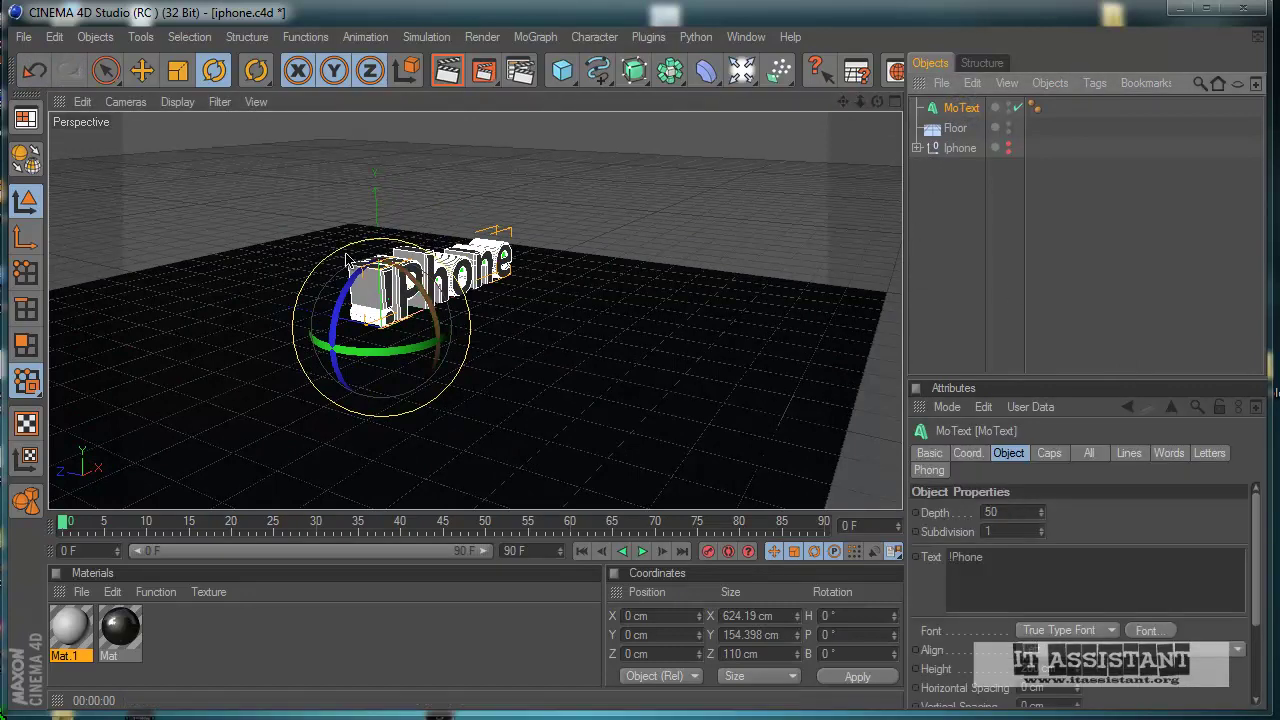
pyautogui.keyDown('alt'); pyautogui.moveTo(558, 416); pyautogui.dragTo(600, 436); pyautogui.keyUp('alt')
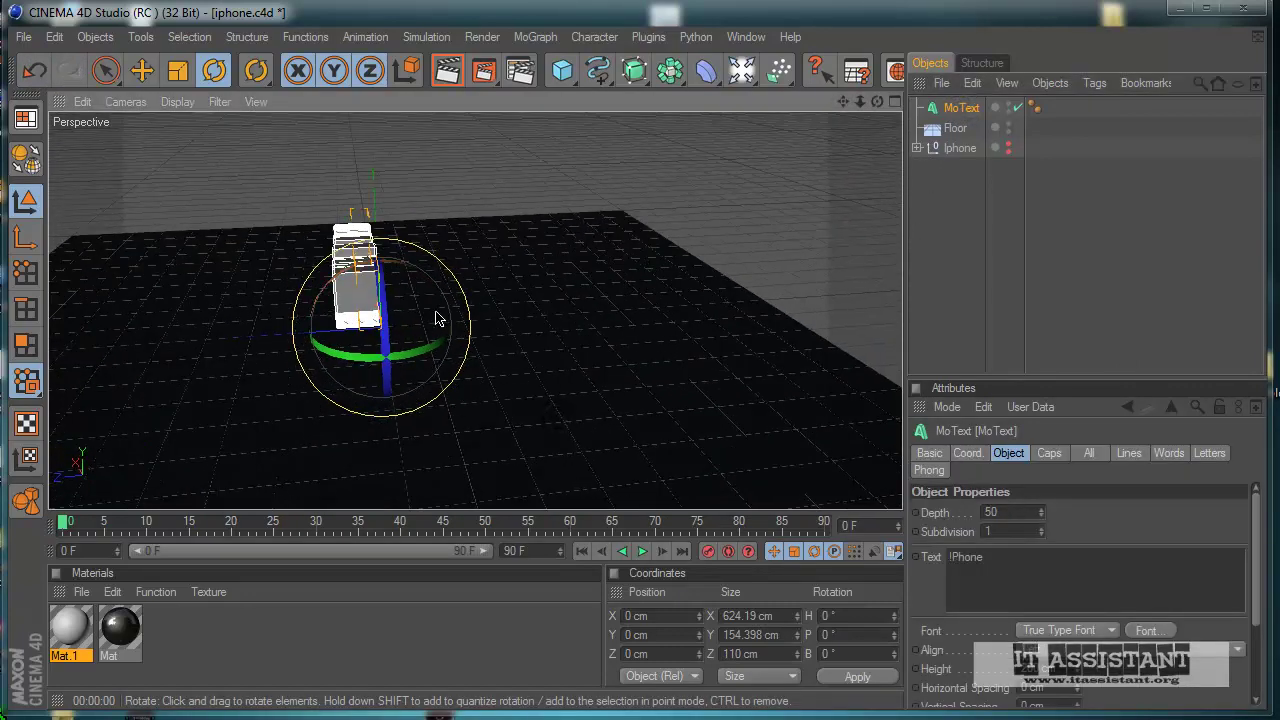
pyautogui.moveTo(335, 287); pyautogui.dragTo(312, 388)
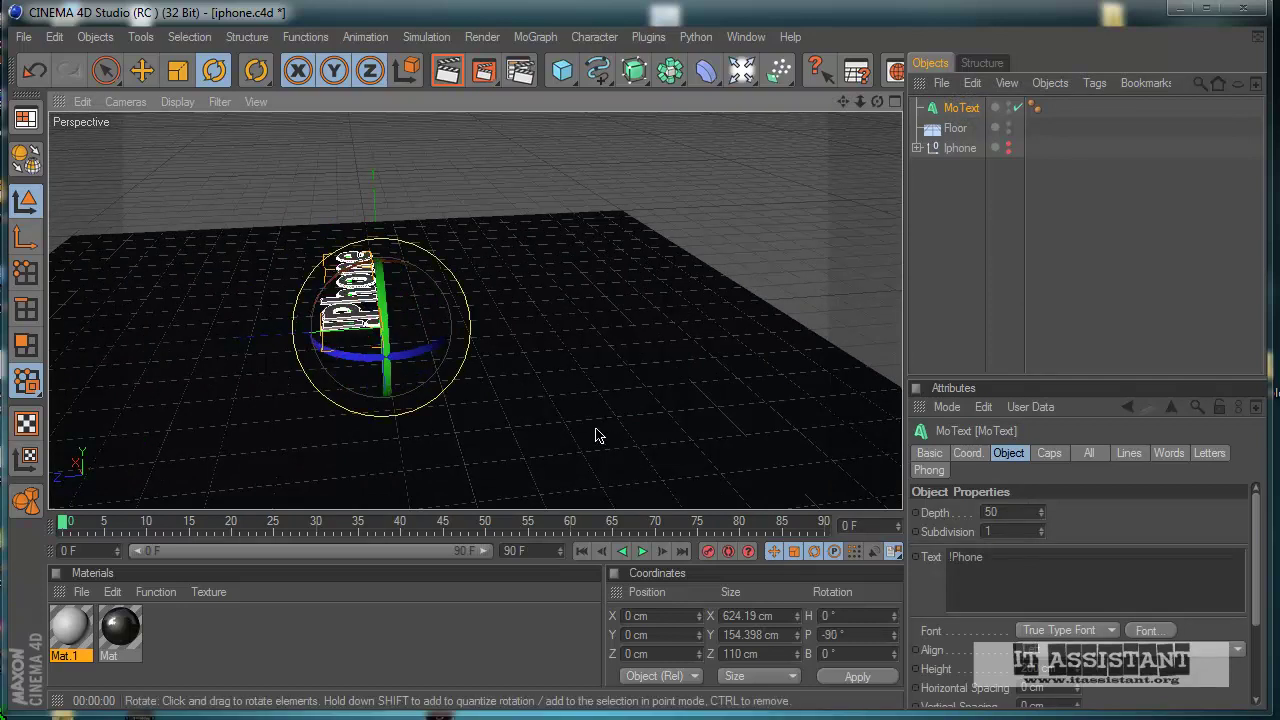
# - In the Front view, raise the flat text to about Y 55.5 cm so it rests on the floor, and return to the perspective view
pyautogui.click(141, 70)
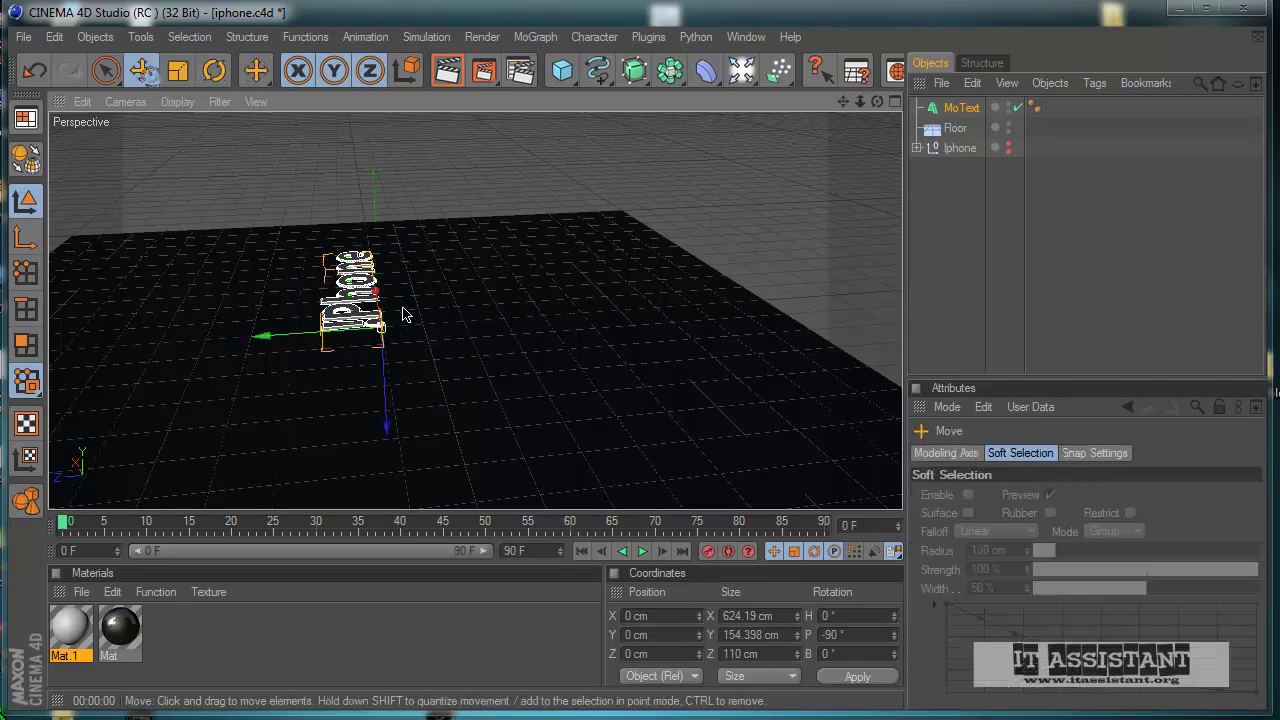
pyautogui.middleClick(438, 387)
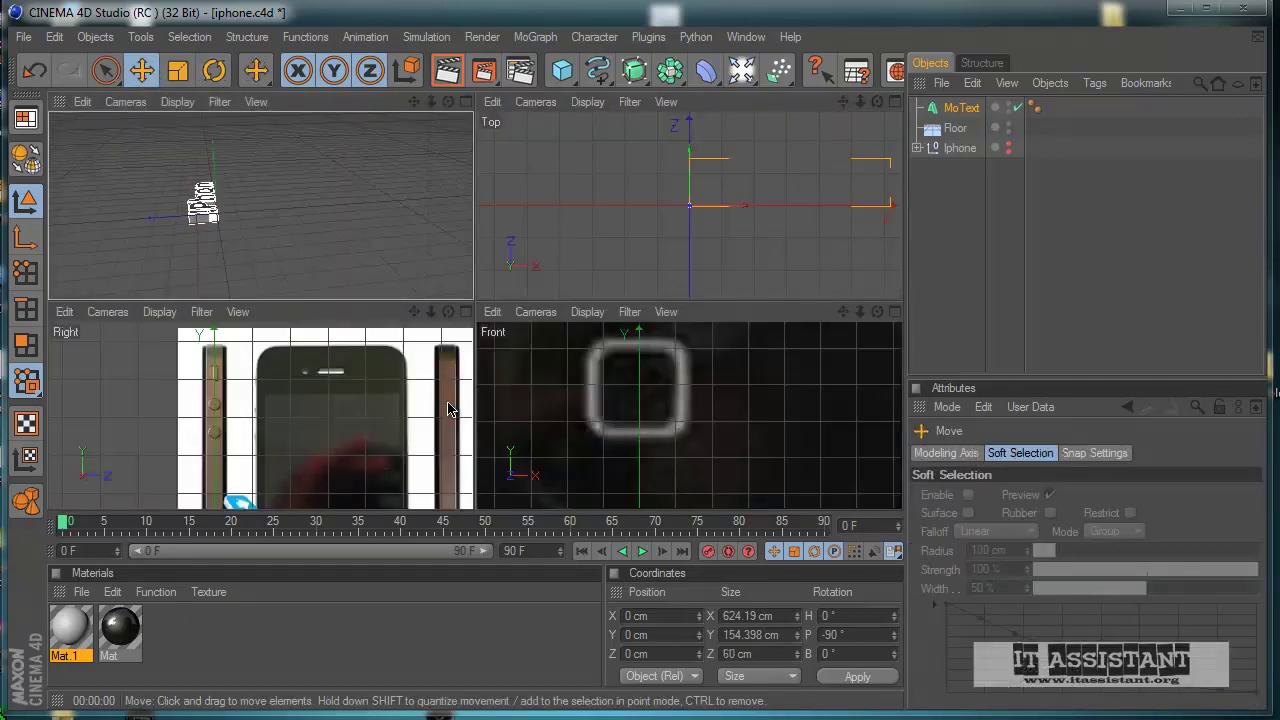
pyautogui.middleClick(529, 457)
pyautogui.scroll(-5, 551, 434)
pyautogui.keyDown('alt'); pyautogui.moveTo(571, 422); pyautogui.dragTo(546, 461, button='middle'); pyautogui.keyUp('alt')
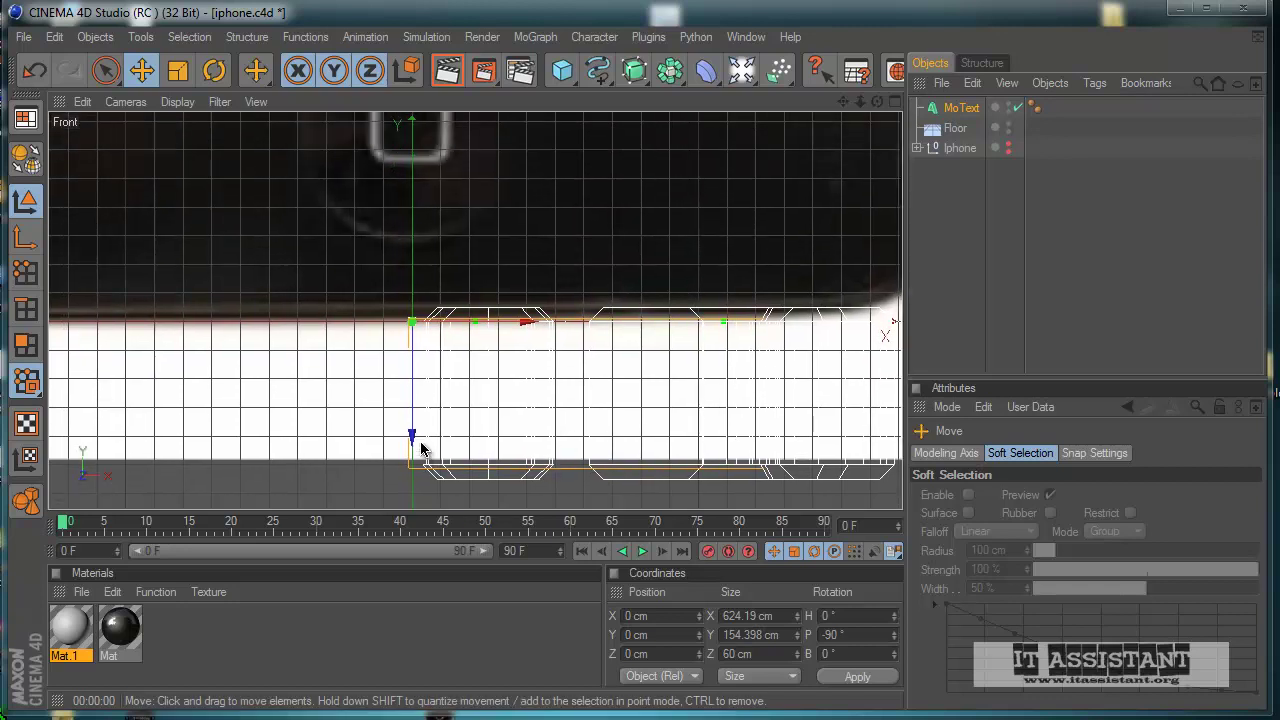
pyautogui.moveTo(414, 440); pyautogui.dragTo(414, 280)
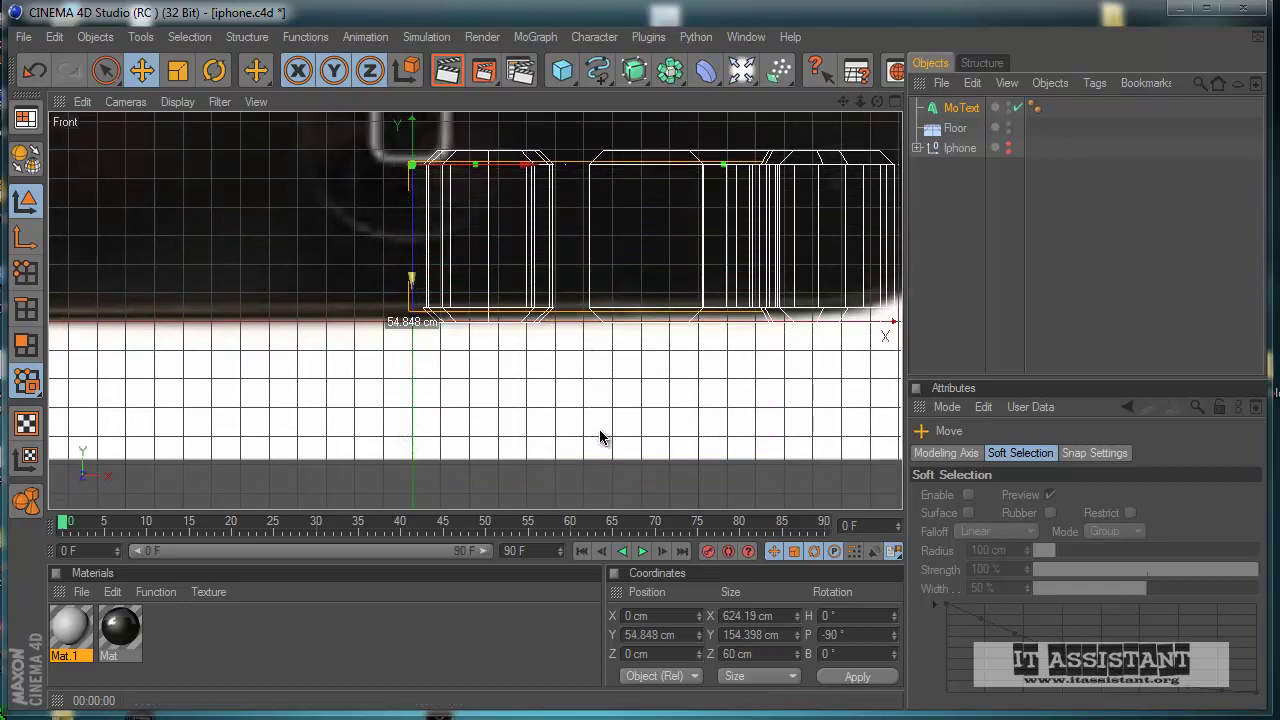
pyautogui.middleClick(447, 420)
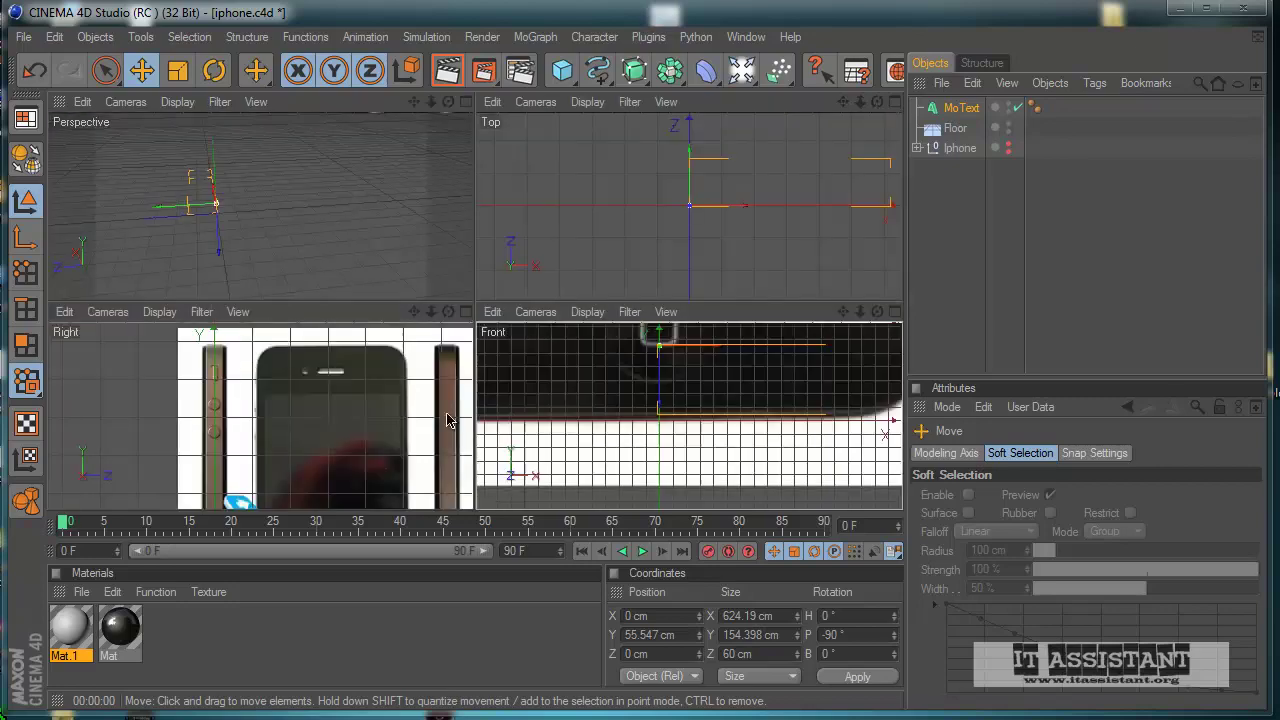
pyautogui.middleClick(406, 271)
pyautogui.moveTo(675, 342)
pyautogui.keyDown('alt'); pyautogui.mouseDown()
pyautogui.moveTo(677, 382)
pyautogui.moveTo(606, 463)
pyautogui.moveTo(606, 437)
pyautogui.mouseUp(); pyautogui.keyUp('alt')
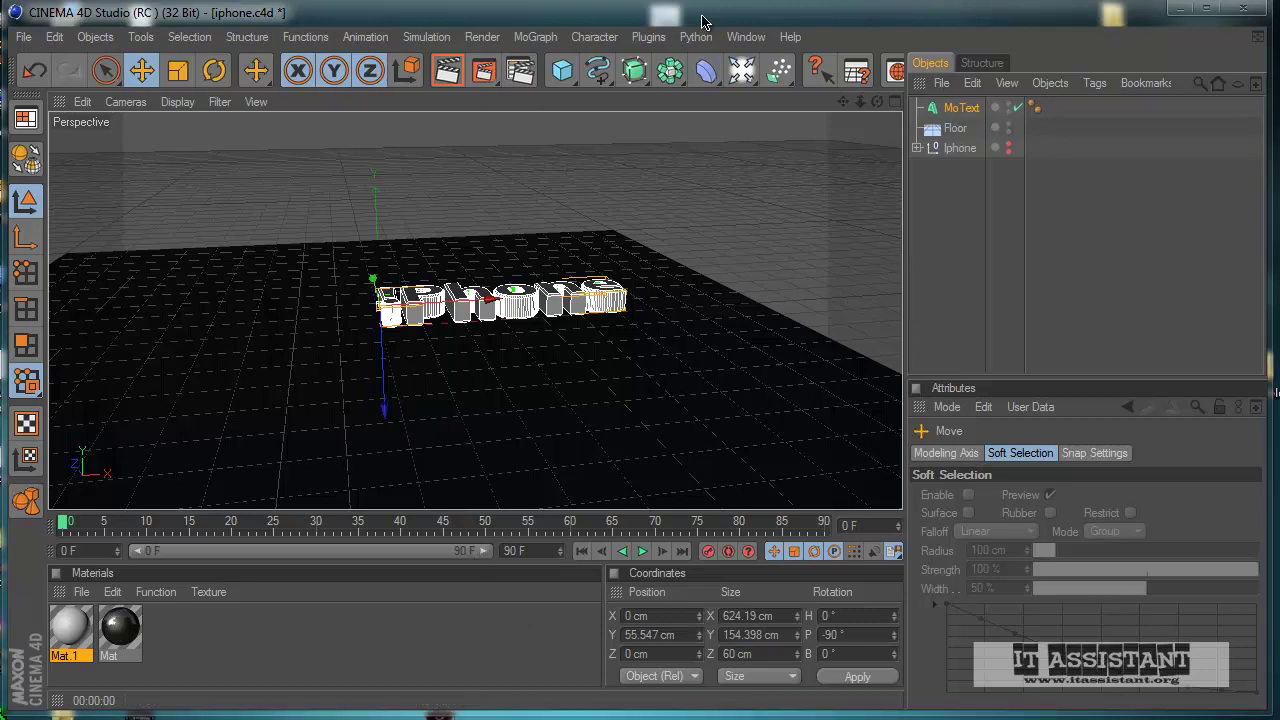
# - Convert the MoText object into editable geometry
pyautogui.scroll(5, 477, 363)
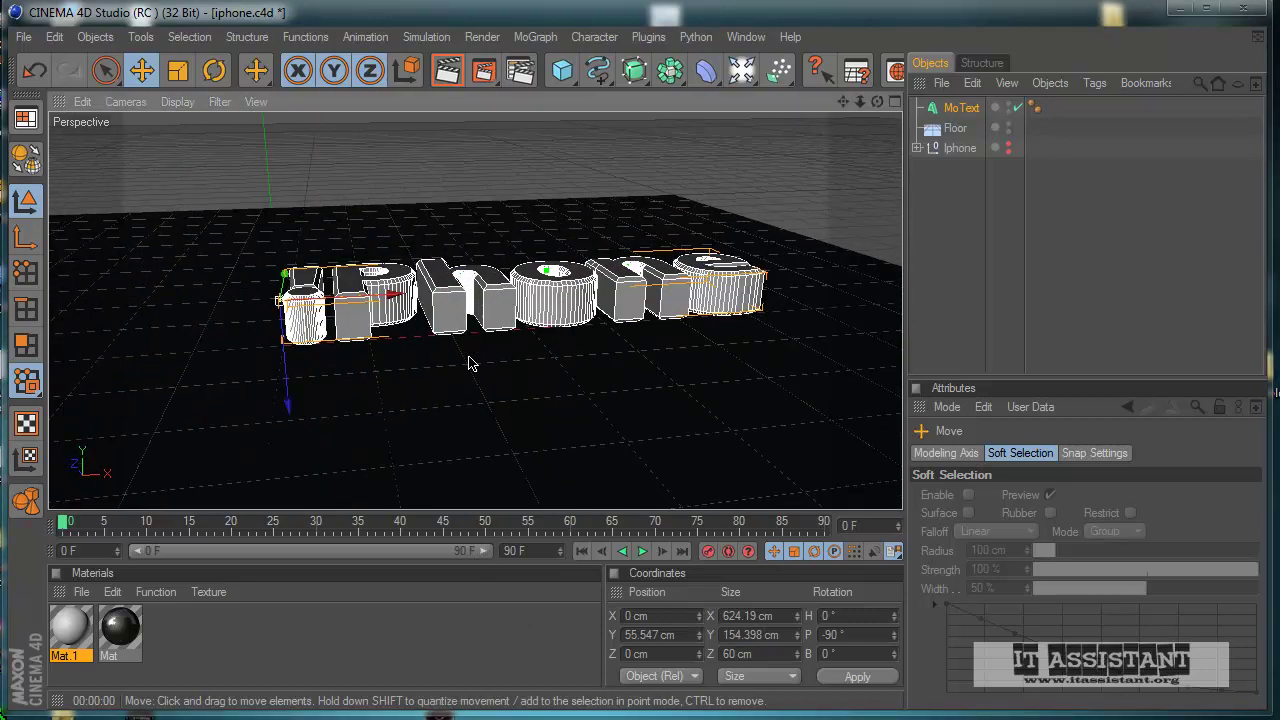
pyautogui.scroll(-1, 469, 357)
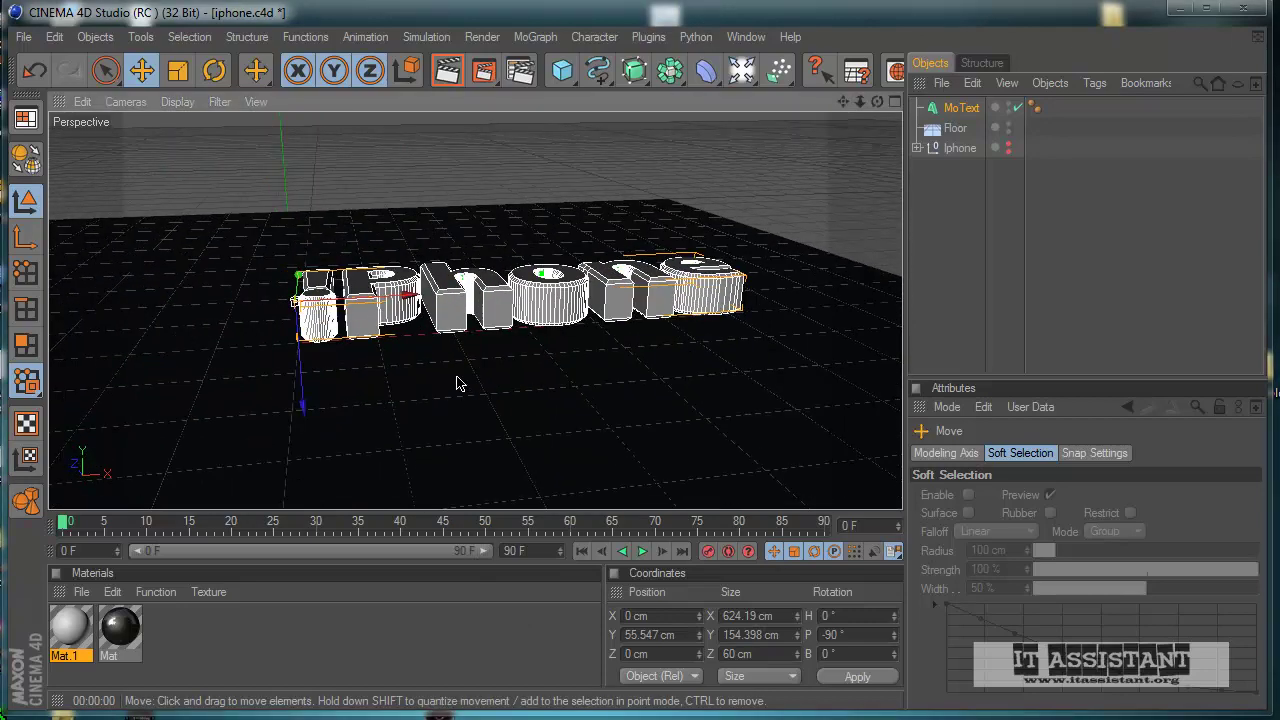
pyautogui.keyDown('alt'); pyautogui.moveTo(457, 377); pyautogui.dragTo(497, 443, button='middle'); pyautogui.keyUp('alt')
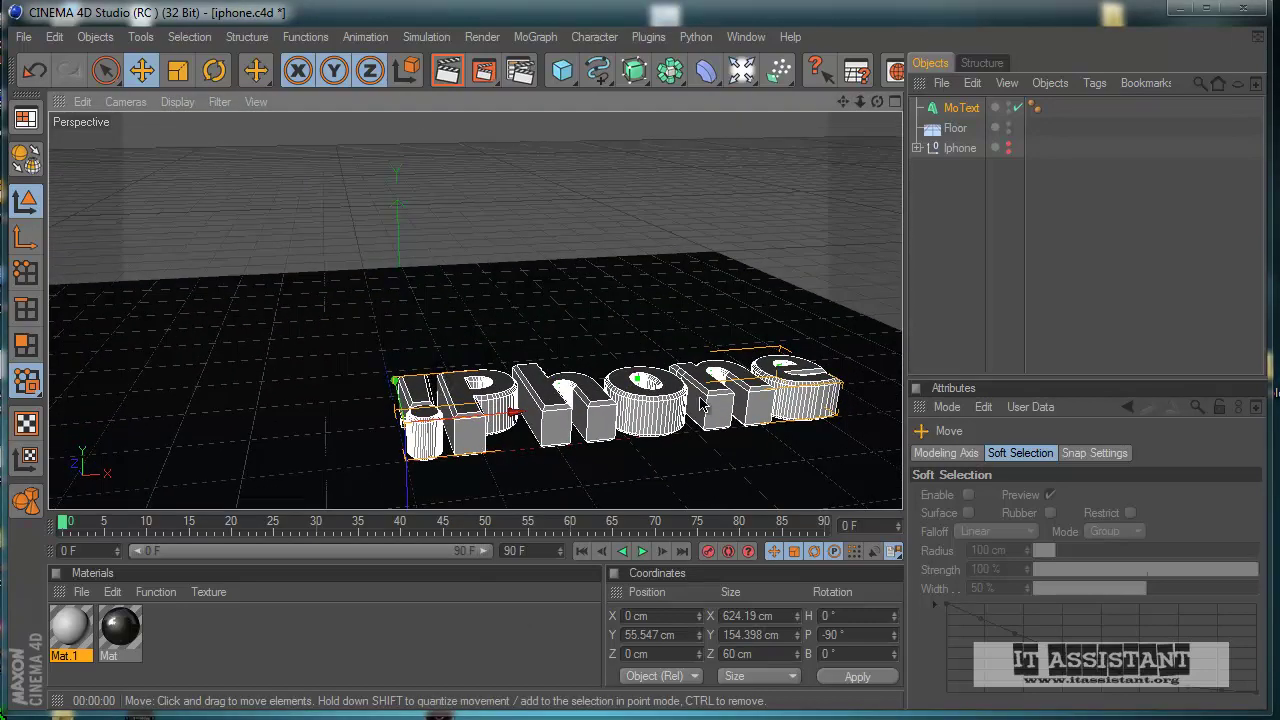
pyautogui.scroll(-2, 699, 398)
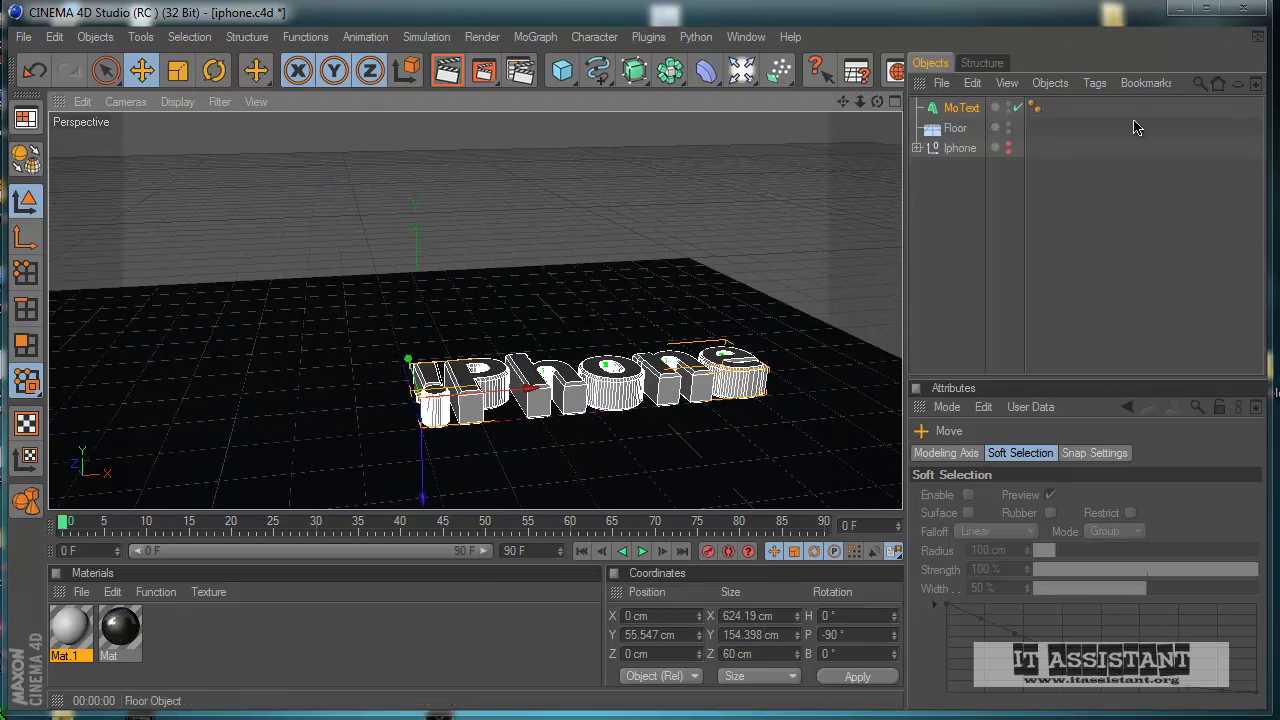
pyautogui.click(956, 108)
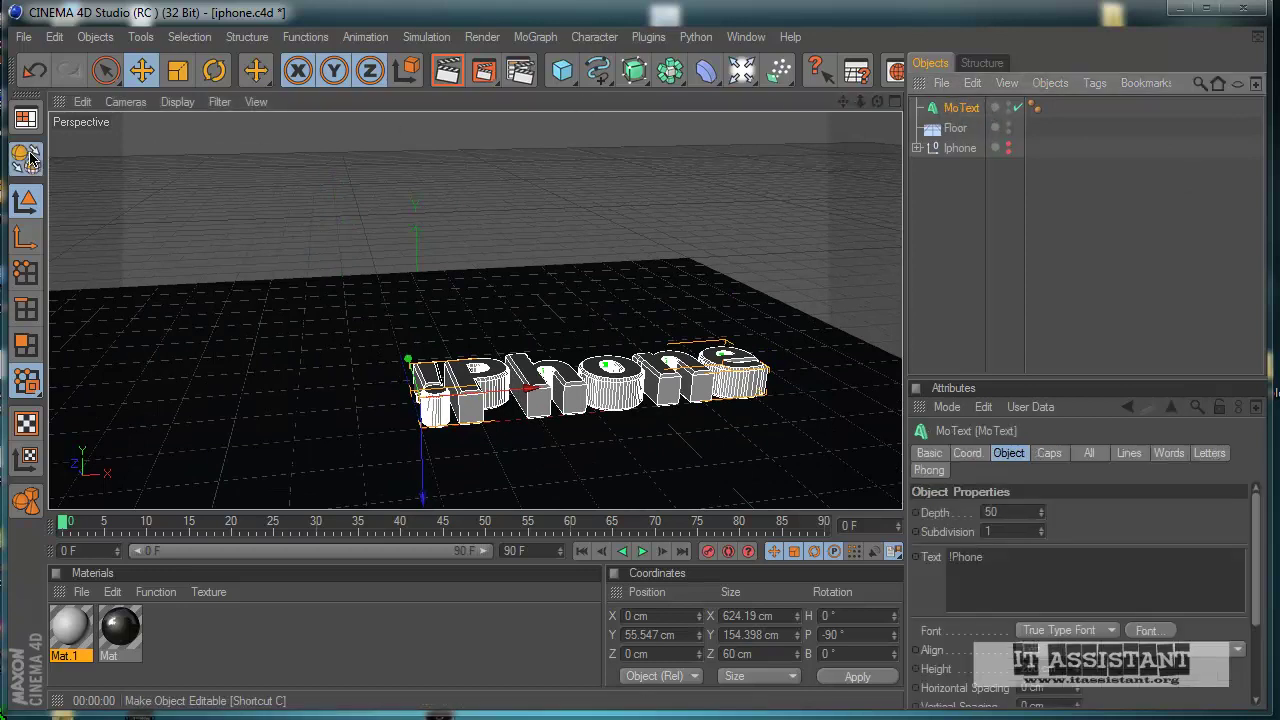
pyautogui.click(26, 158)
# - Move the nested !Phone null out of the MoText hierarchy to the top level and delete the leftover MoText null
pyautogui.click(917, 108)
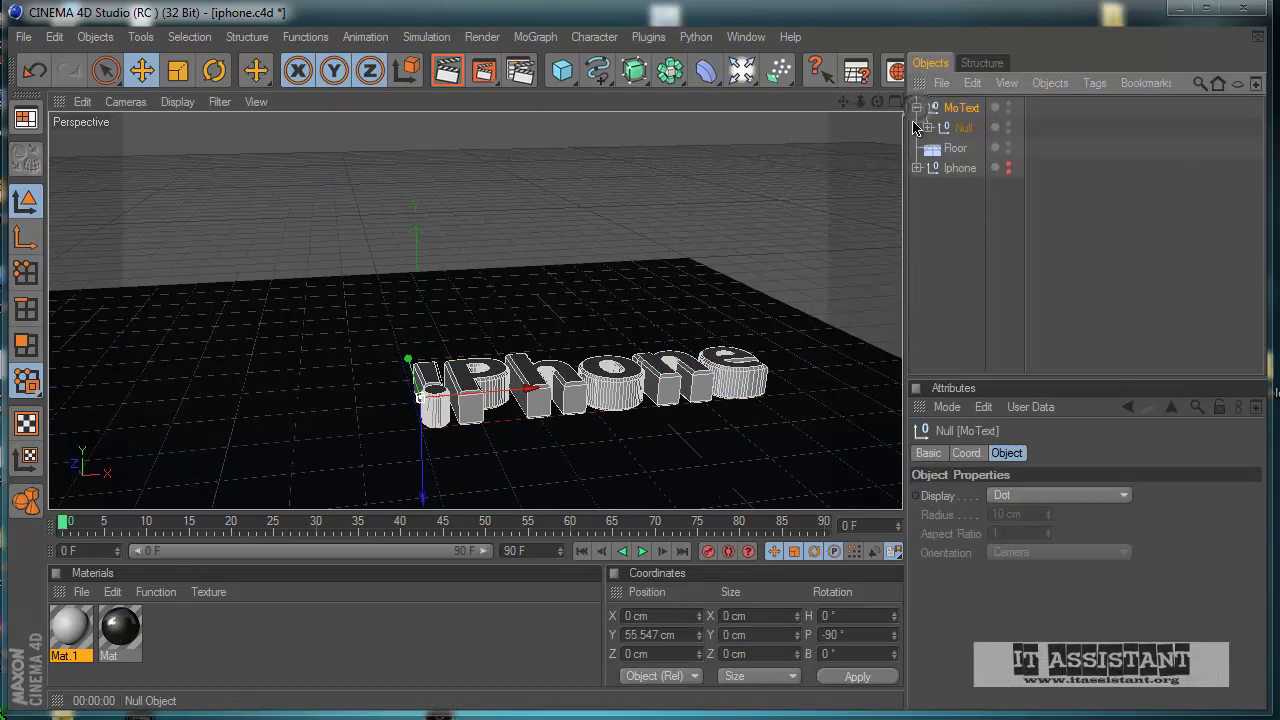
pyautogui.click(928, 128)
pyautogui.click(939, 147)
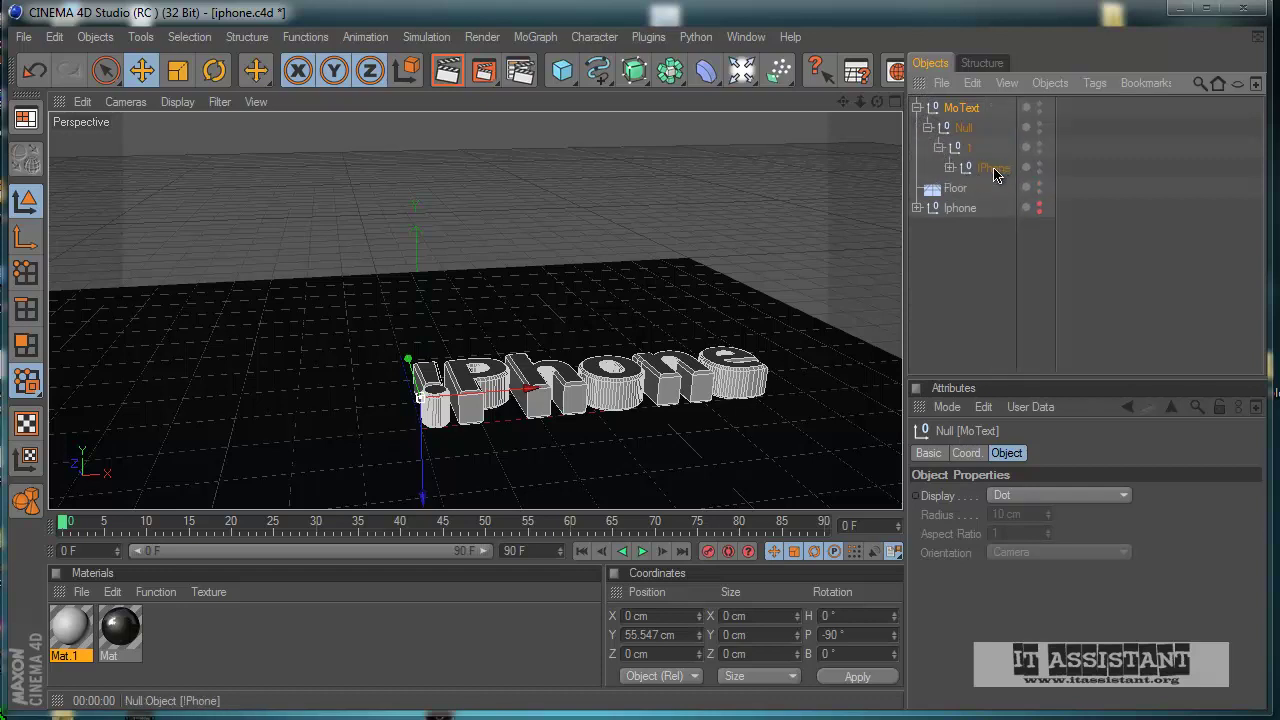
pyautogui.moveTo(956, 268); pyautogui.dragTo(956, 268)
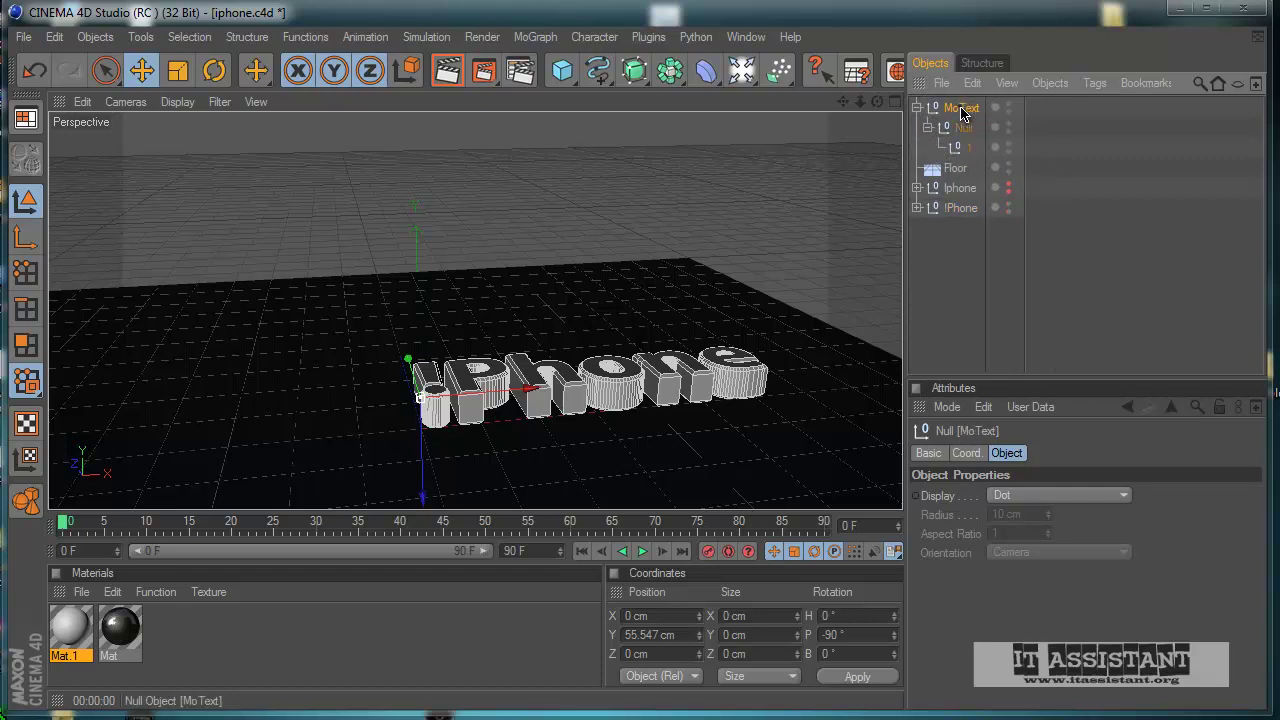
pyautogui.press('Delete')
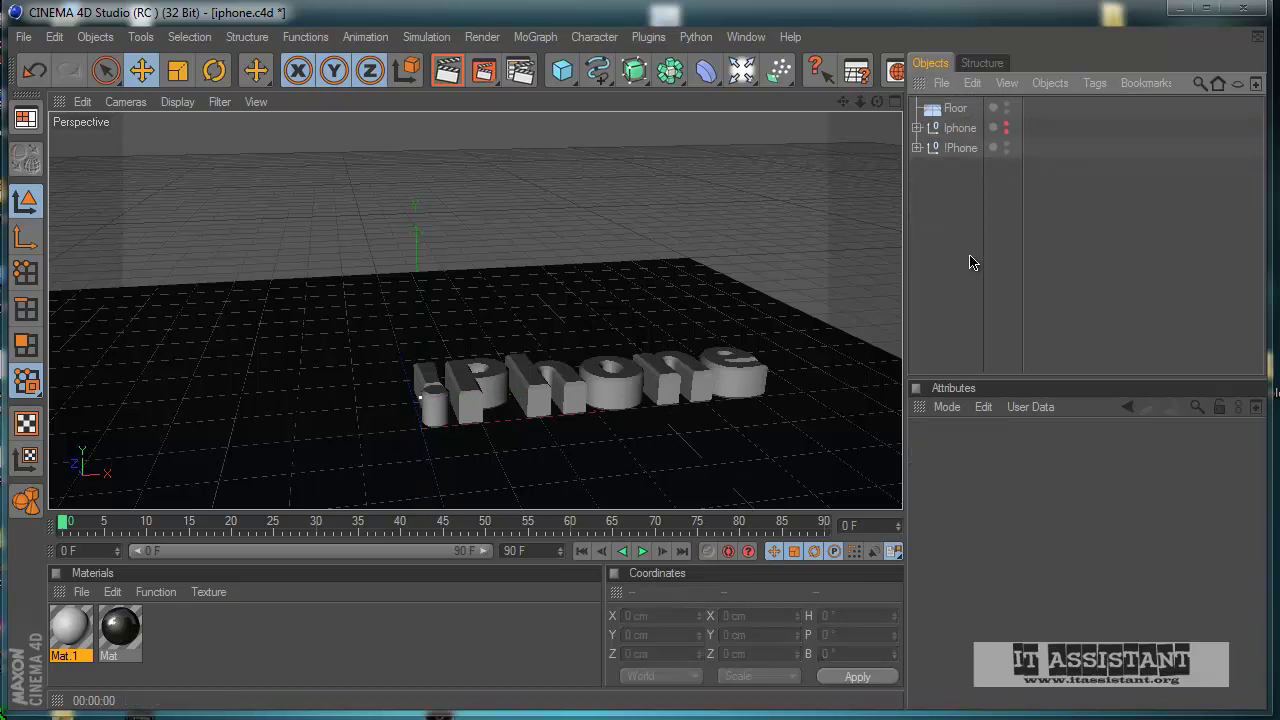
# - Expand the !Phone group and select its letter P extrude object
pyautogui.click(917, 148)
pyautogui.click(957, 188)
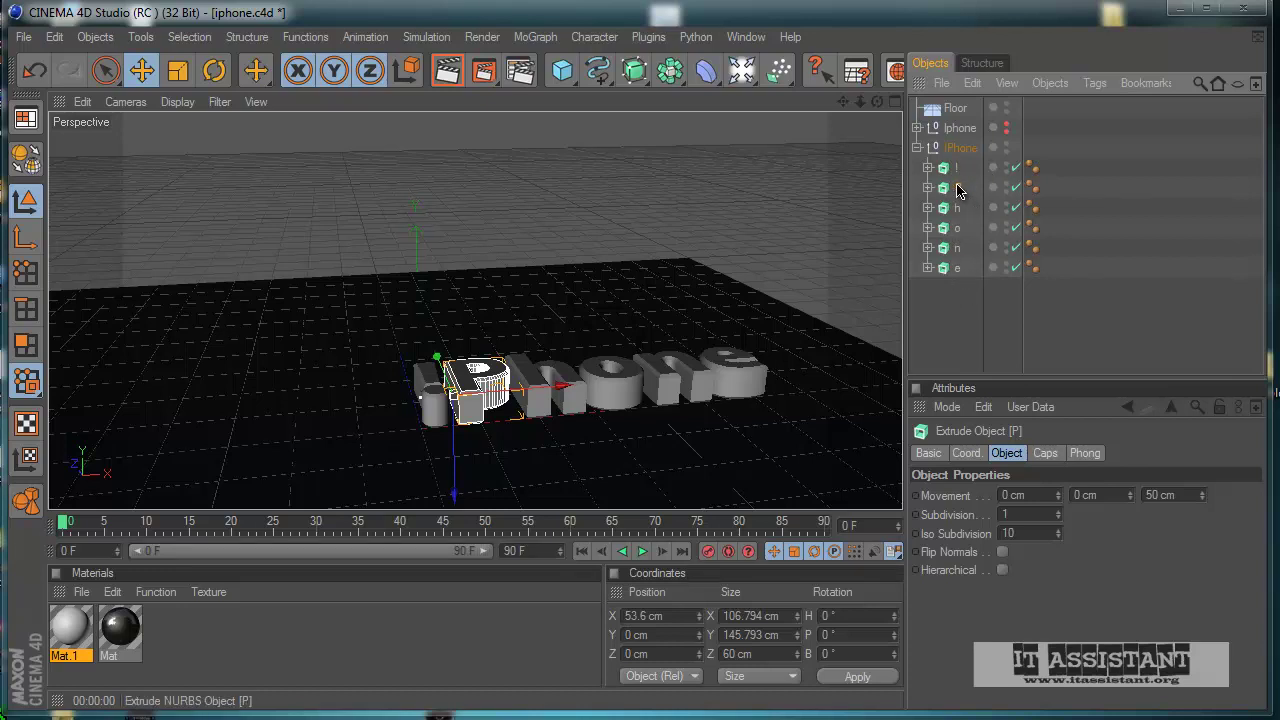
pyautogui.keyDown('alt'); pyautogui.moveTo(676, 357); pyautogui.dragTo(600, 438); pyautogui.keyUp('alt')
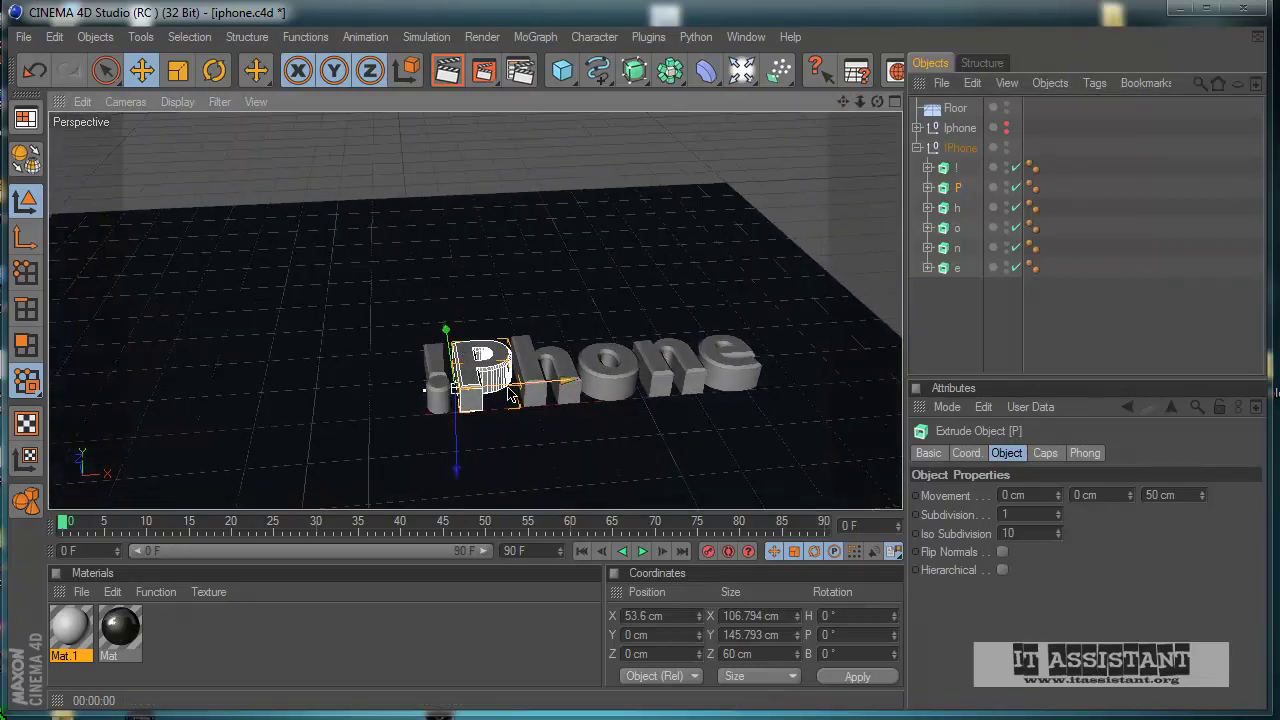
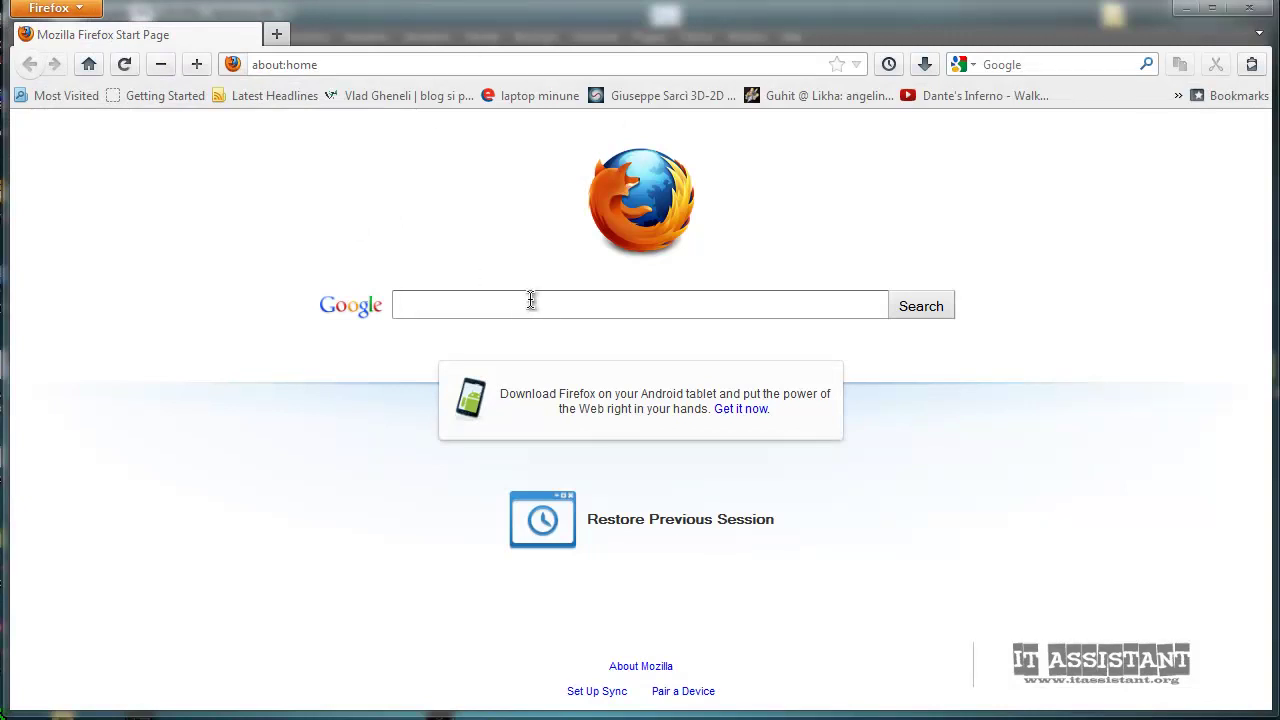
# - Switch to Firefox, search Google for "nitro 4d" and open the Nitro4D plugins website
pyautogui.click(516, 306)
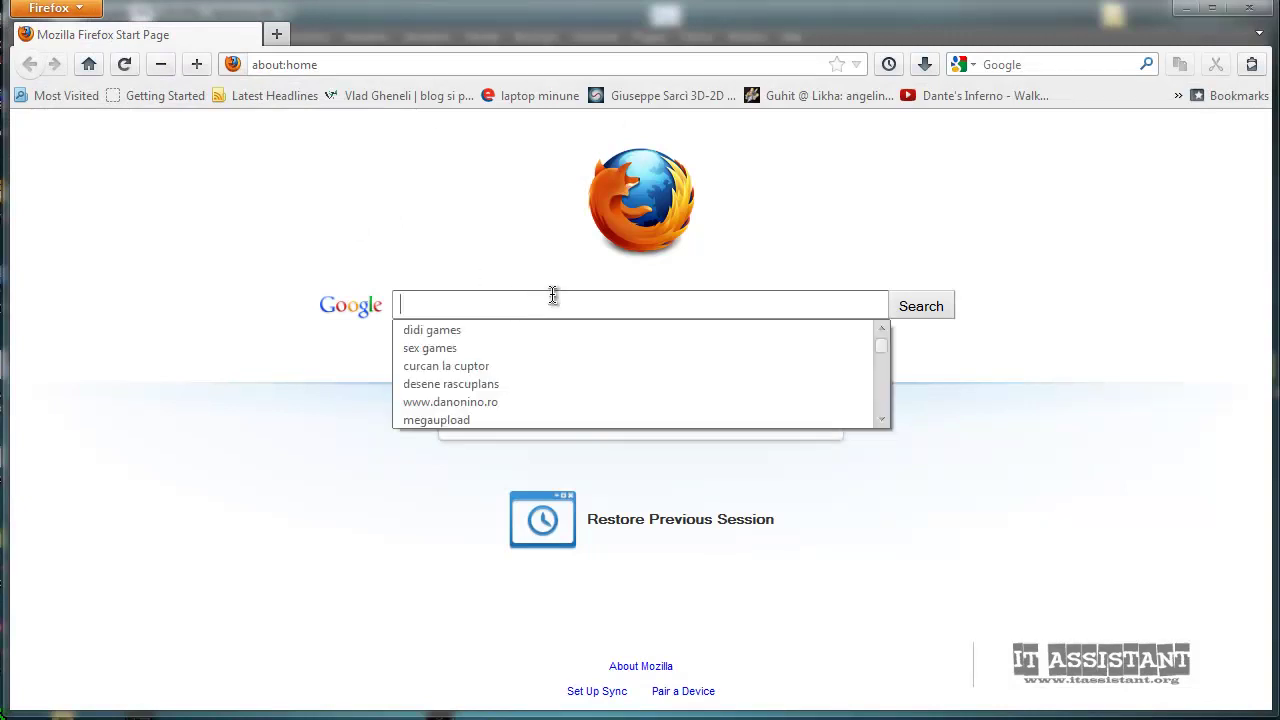
pyautogui.write('nitro 4d')
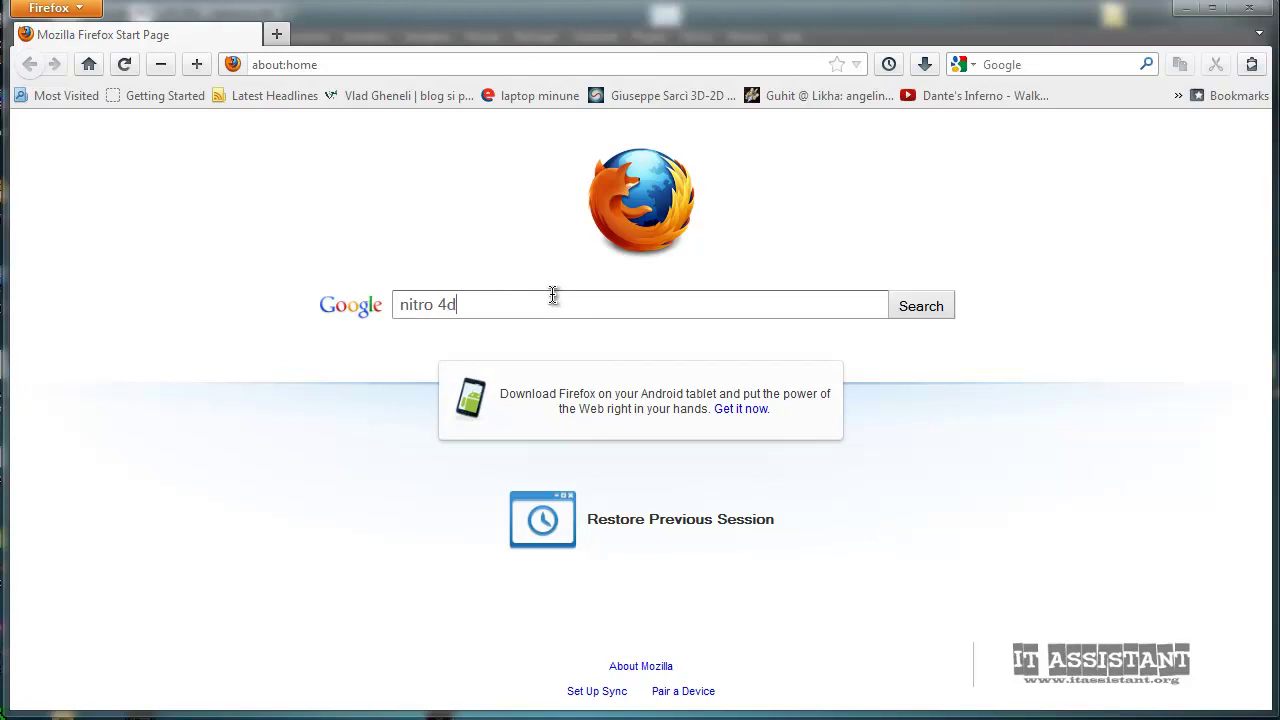
pyautogui.press('Return')
pyautogui.click(248, 310)
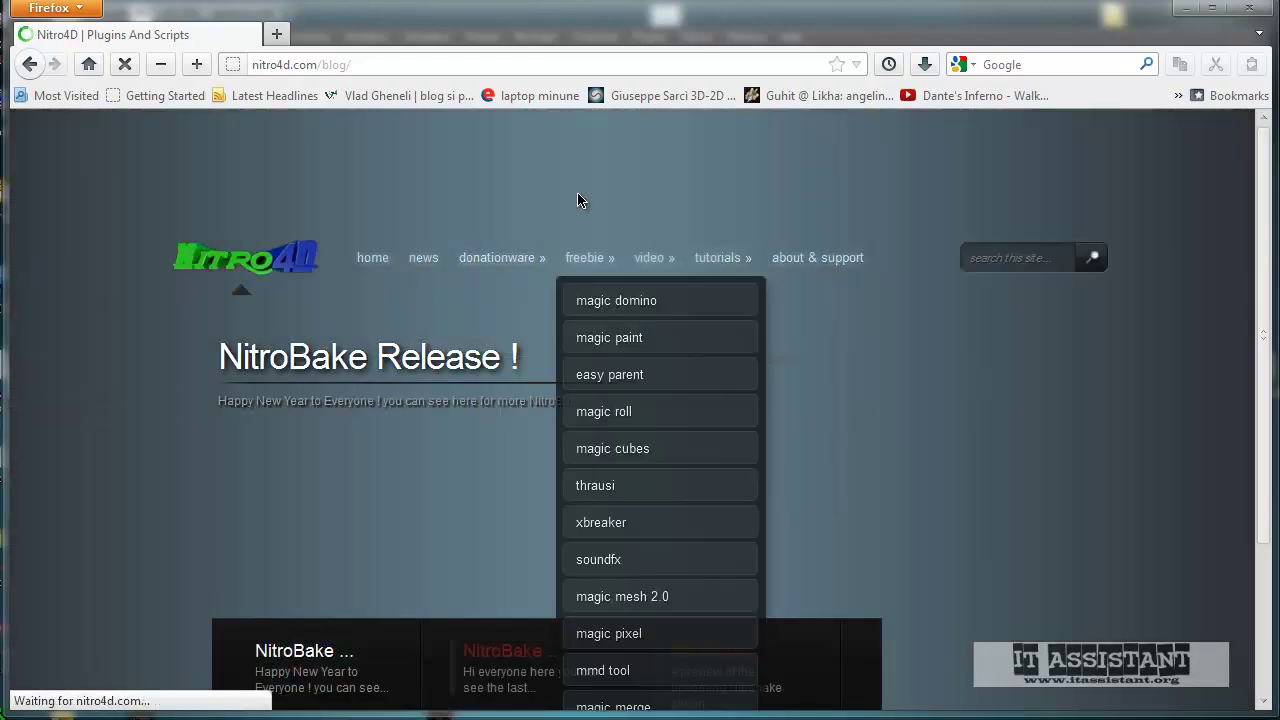
pyautogui.scroll(-3, 294, 326)
pyautogui.scroll(3, 614, 336)
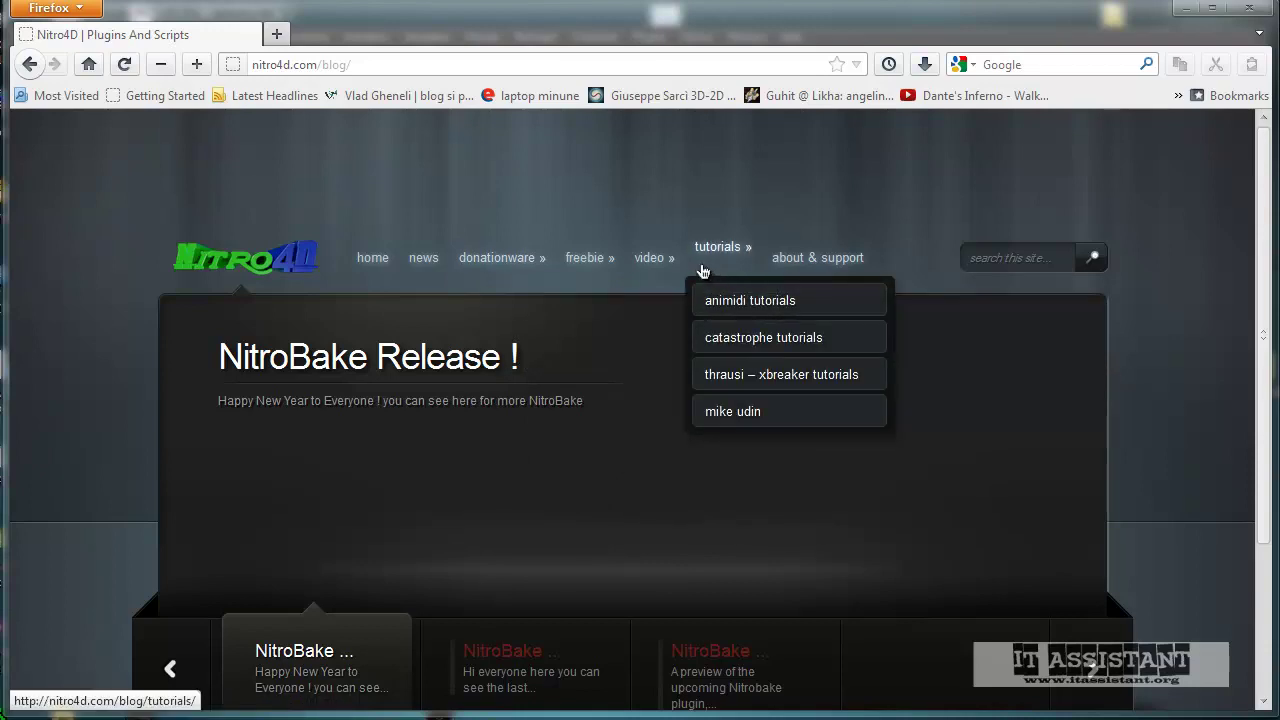
# - Open the Thrausi page from the site's freebie plugins and examine its download options
pyautogui.moveTo(648, 266)
pyautogui.moveTo(595, 258)
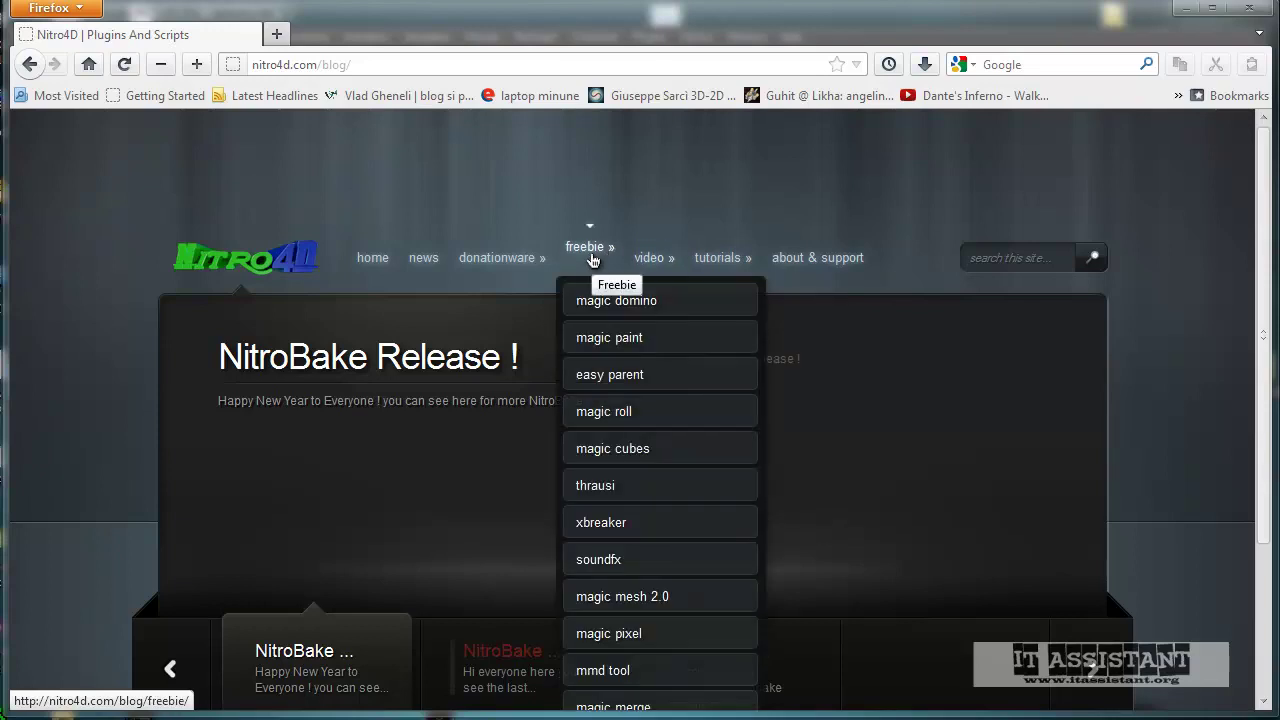
pyautogui.click(623, 487)
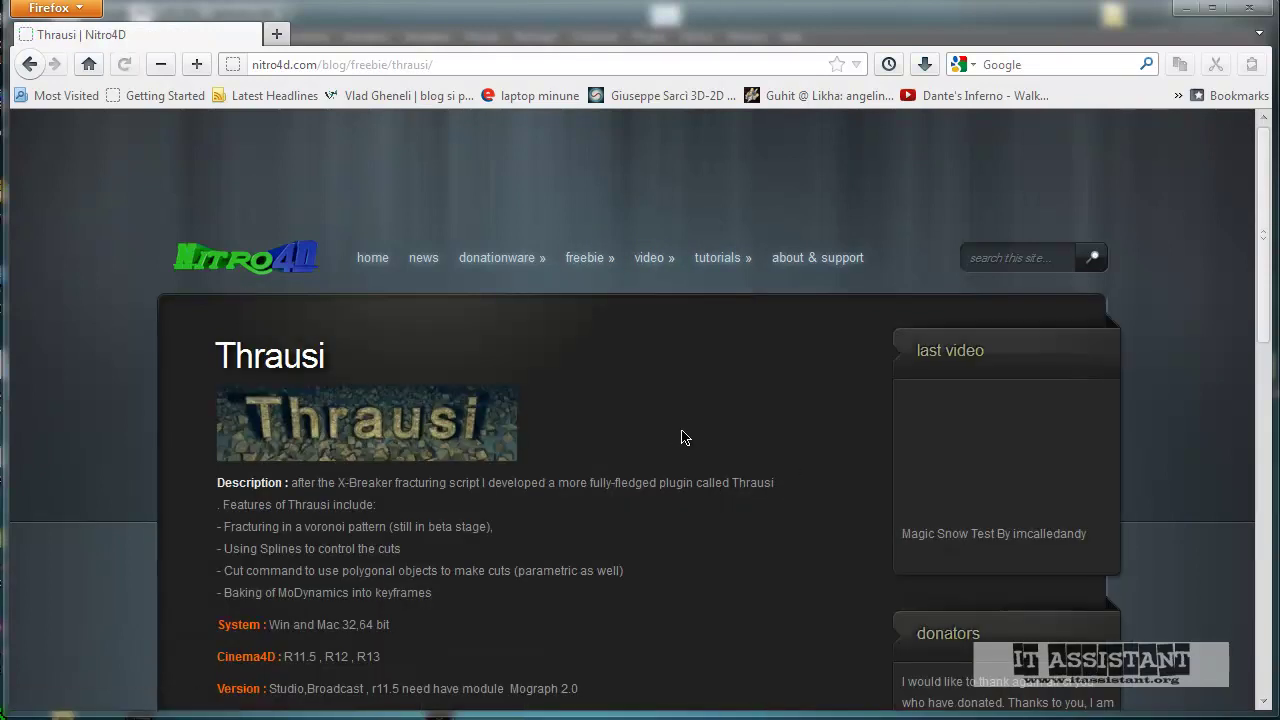
pyautogui.scroll(-8, 590, 450)
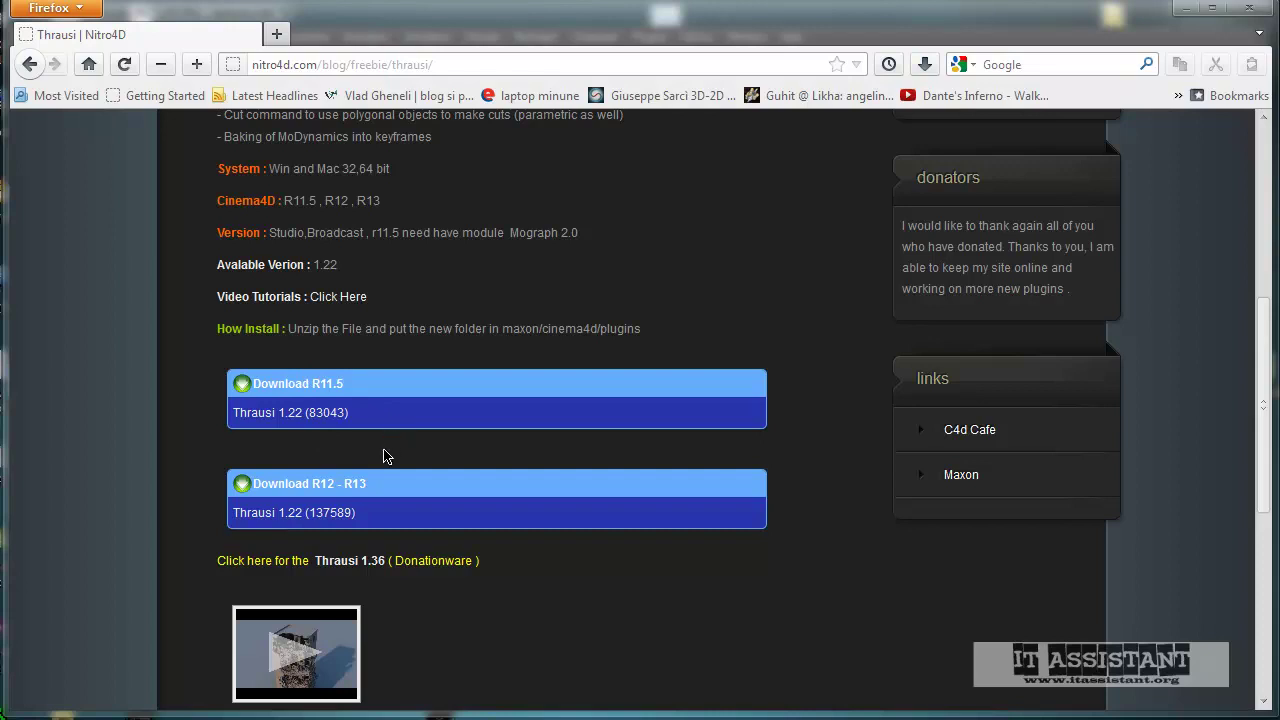
pyautogui.scroll(-3, 388, 456)
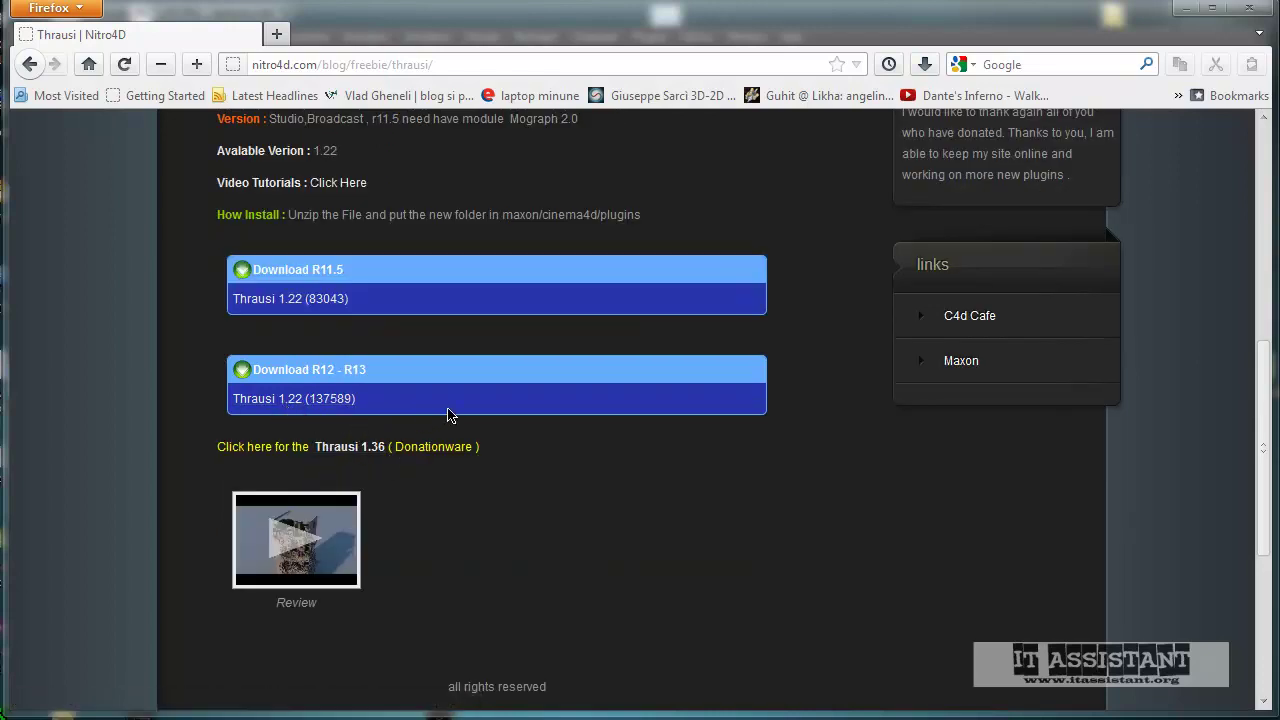
# - Request the Thrausi 1.22 download for R12 - R13, dismiss the save prompt and close Firefox
pyautogui.click(307, 416)
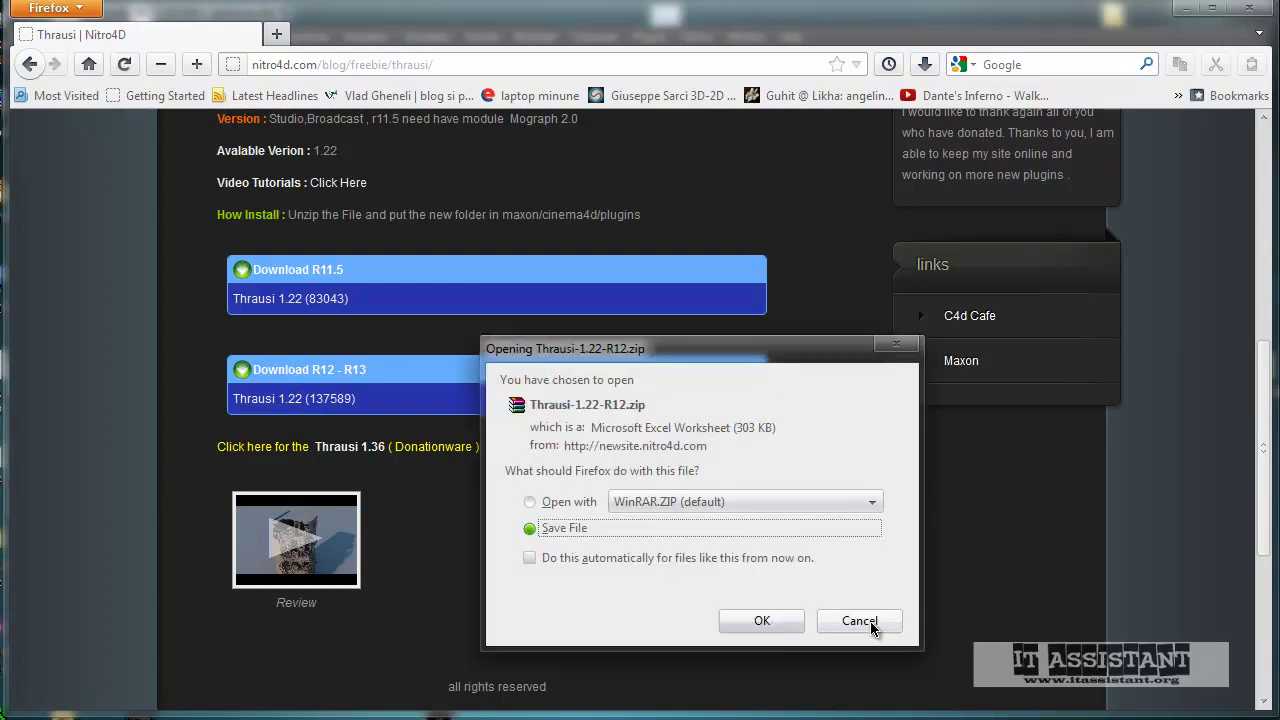
pyautogui.click(871, 622)
pyautogui.scroll(8, 880, 300)
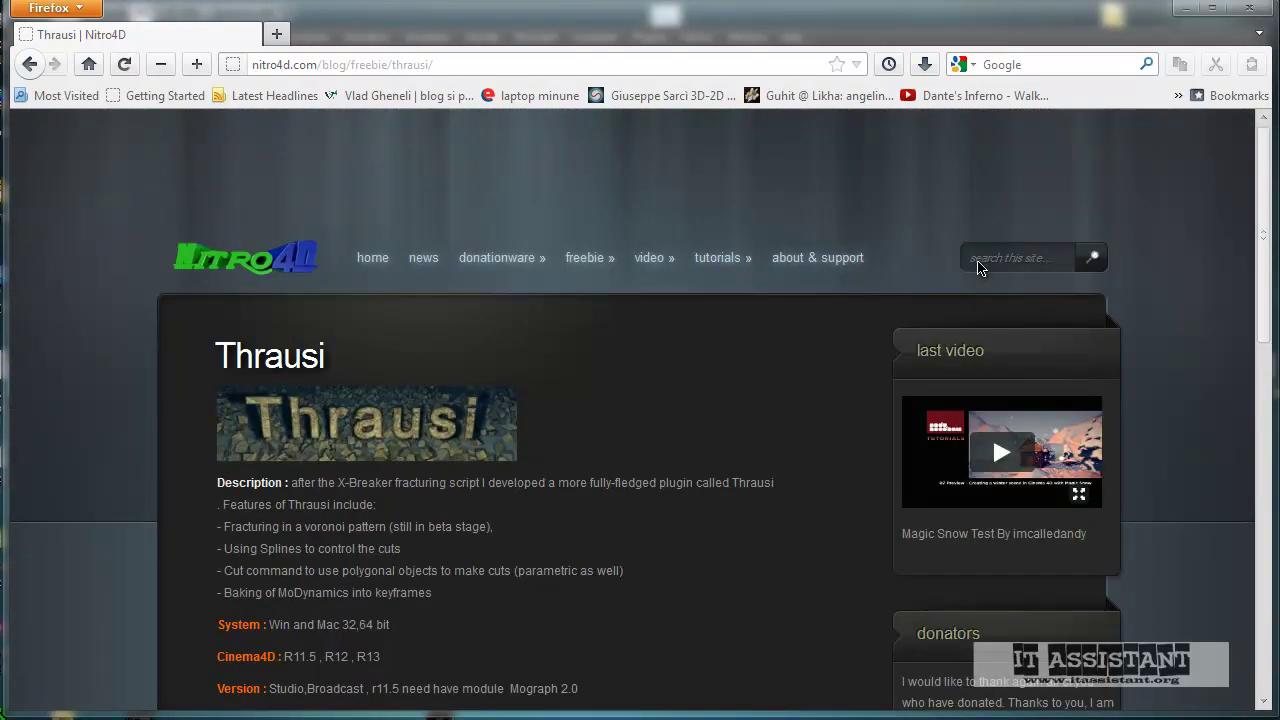
pyautogui.scroll(2, 860, 310)
pyautogui.click(1249, 8)
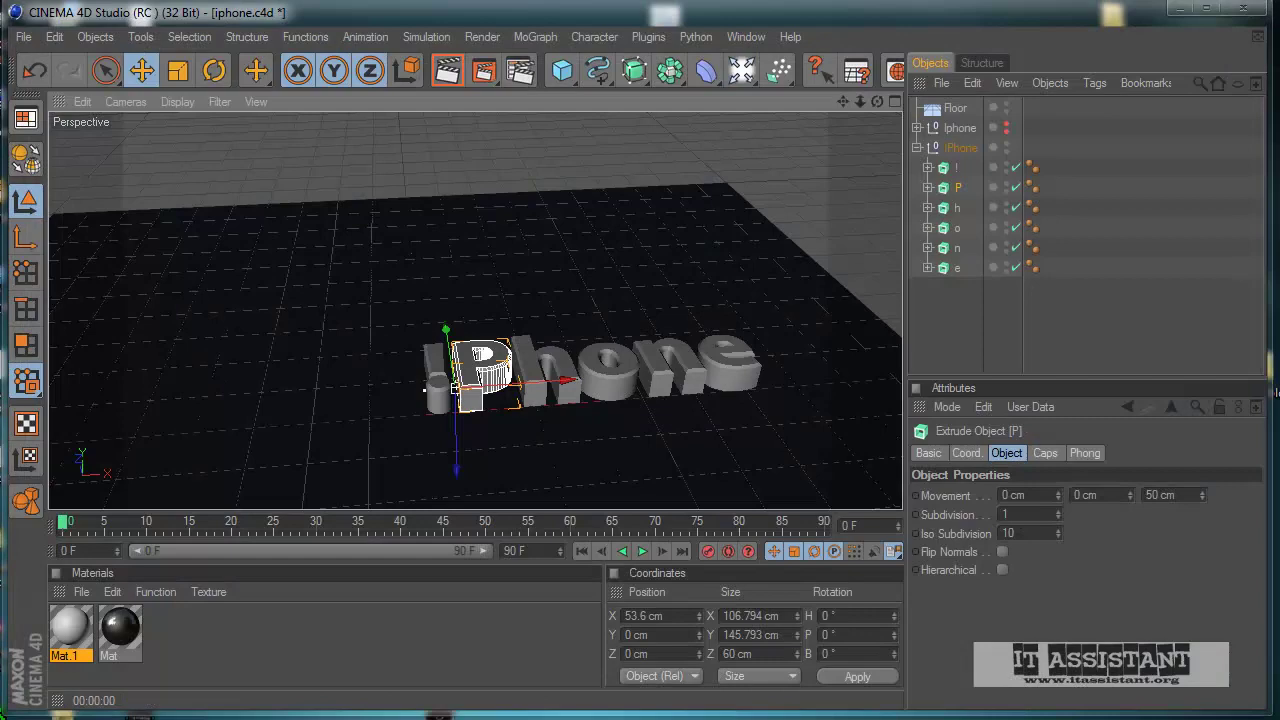
# - In Windows Explorer, examine the plugin files in C:\Program Files\MAXON\CINEMA 4D R12\plugins\Thrausi 1.22 R12, and close the window
pyautogui.press('super+e')
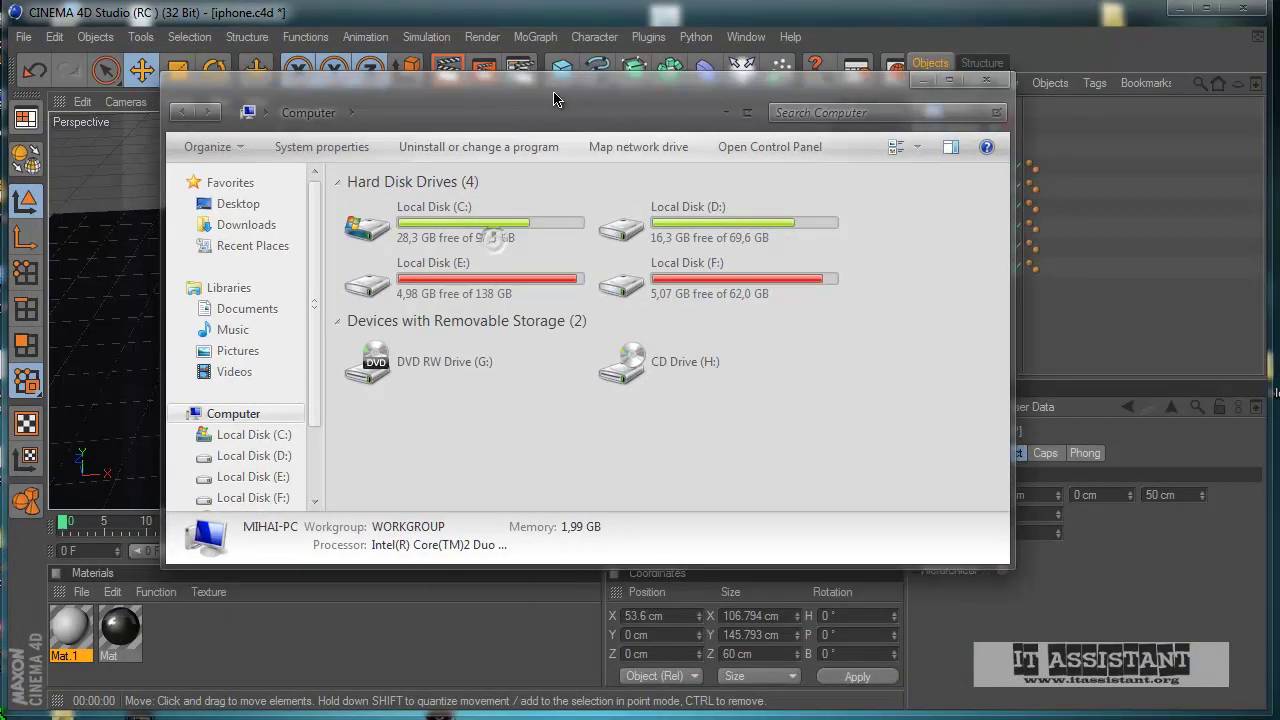
pyautogui.doubleClick(491, 208)
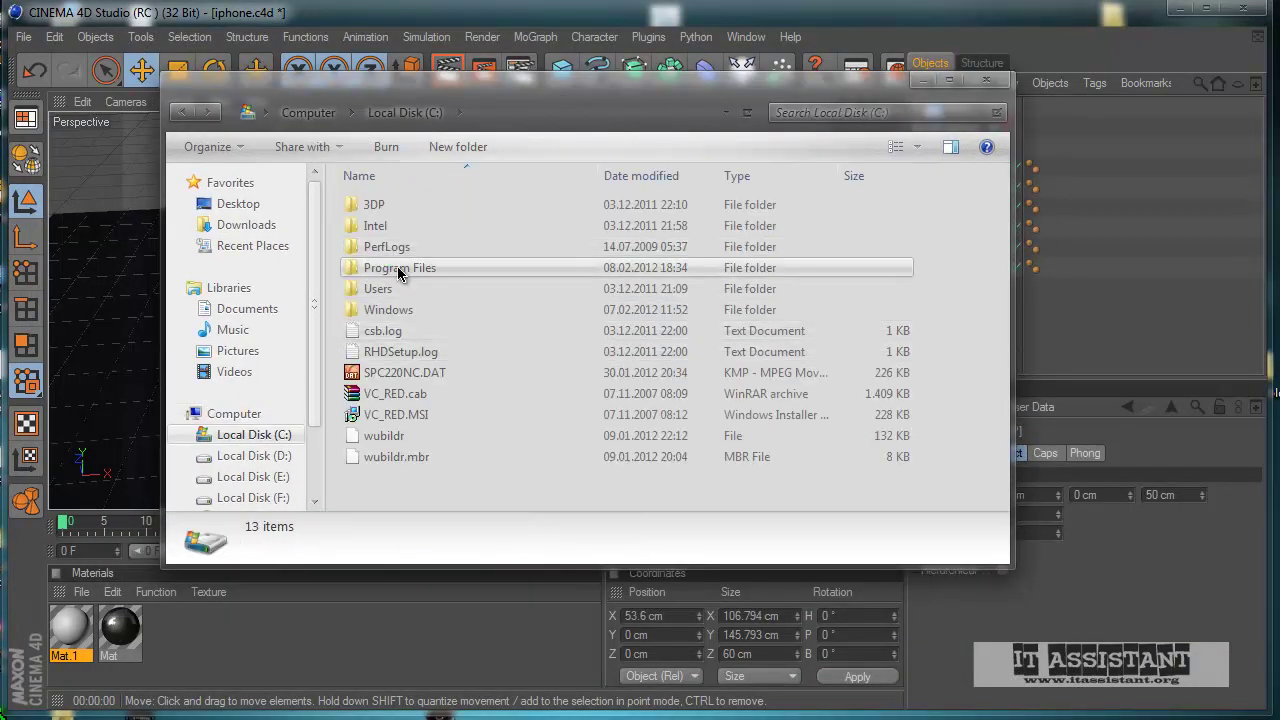
pyautogui.doubleClick(397, 267)
pyautogui.scroll(-2, 420, 350)
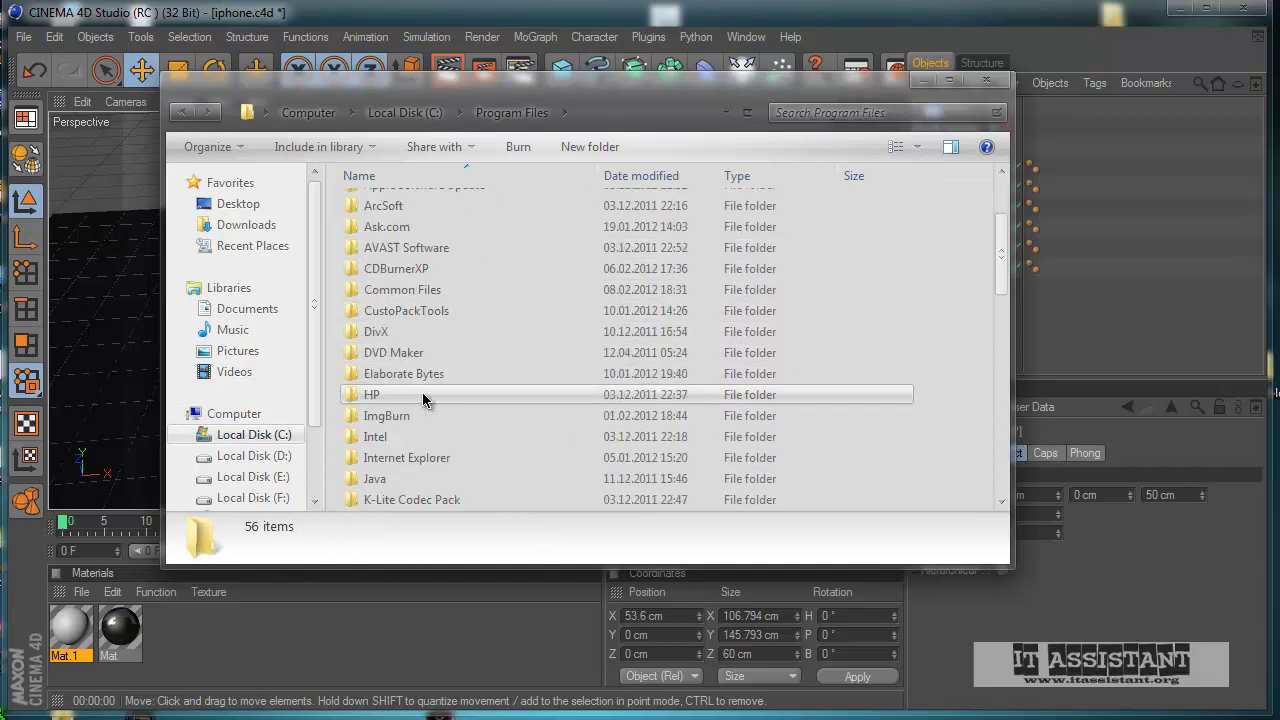
pyautogui.scroll(-2, 420, 285)
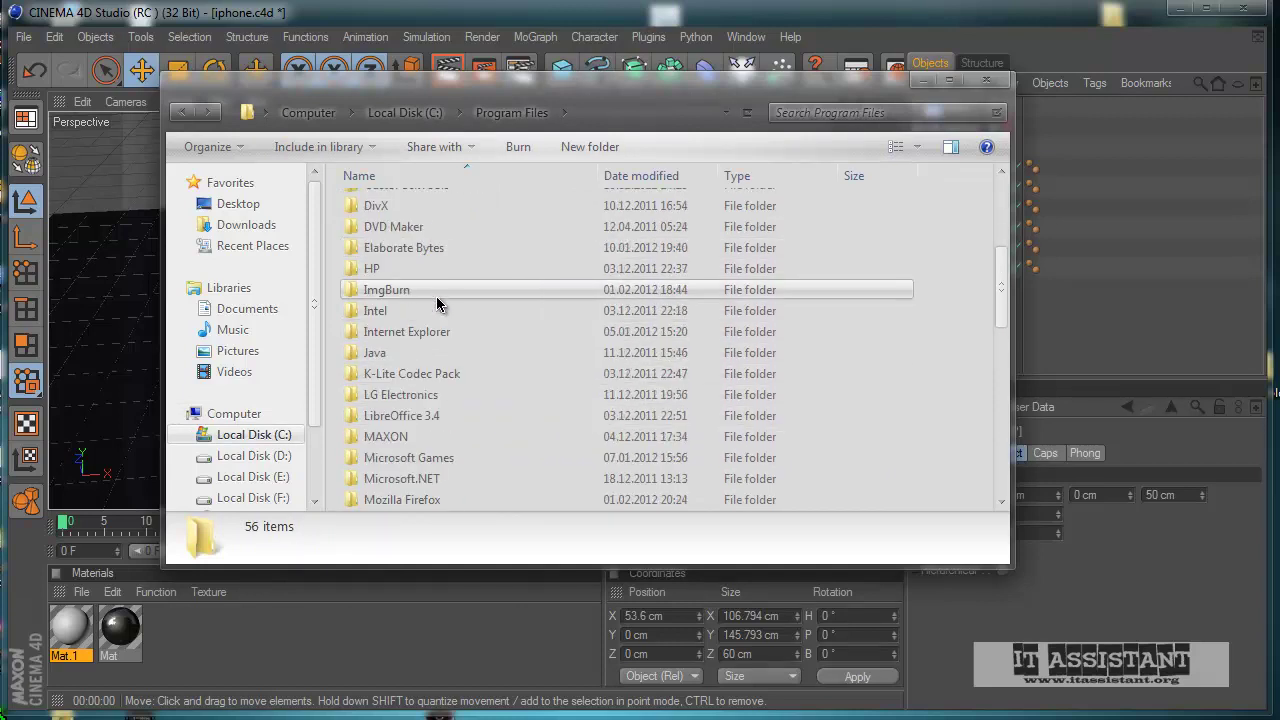
pyautogui.doubleClick(396, 437)
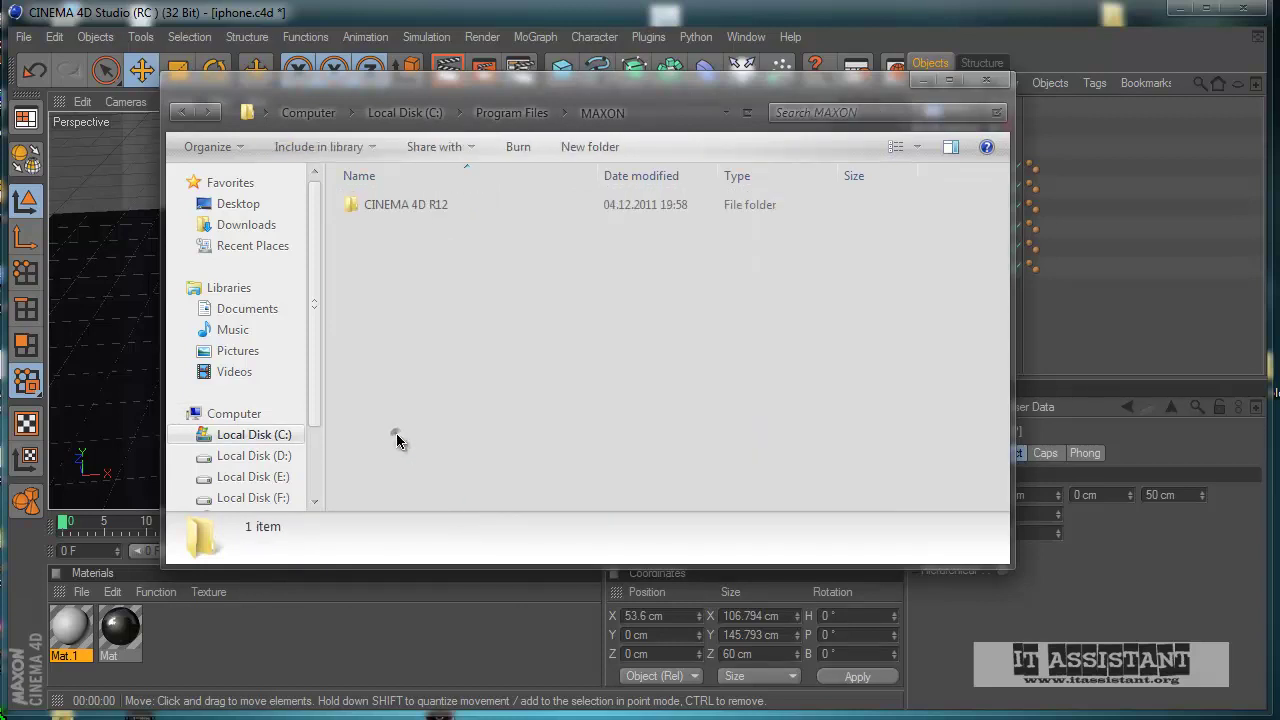
pyautogui.doubleClick(406, 208)
pyautogui.doubleClick(385, 290)
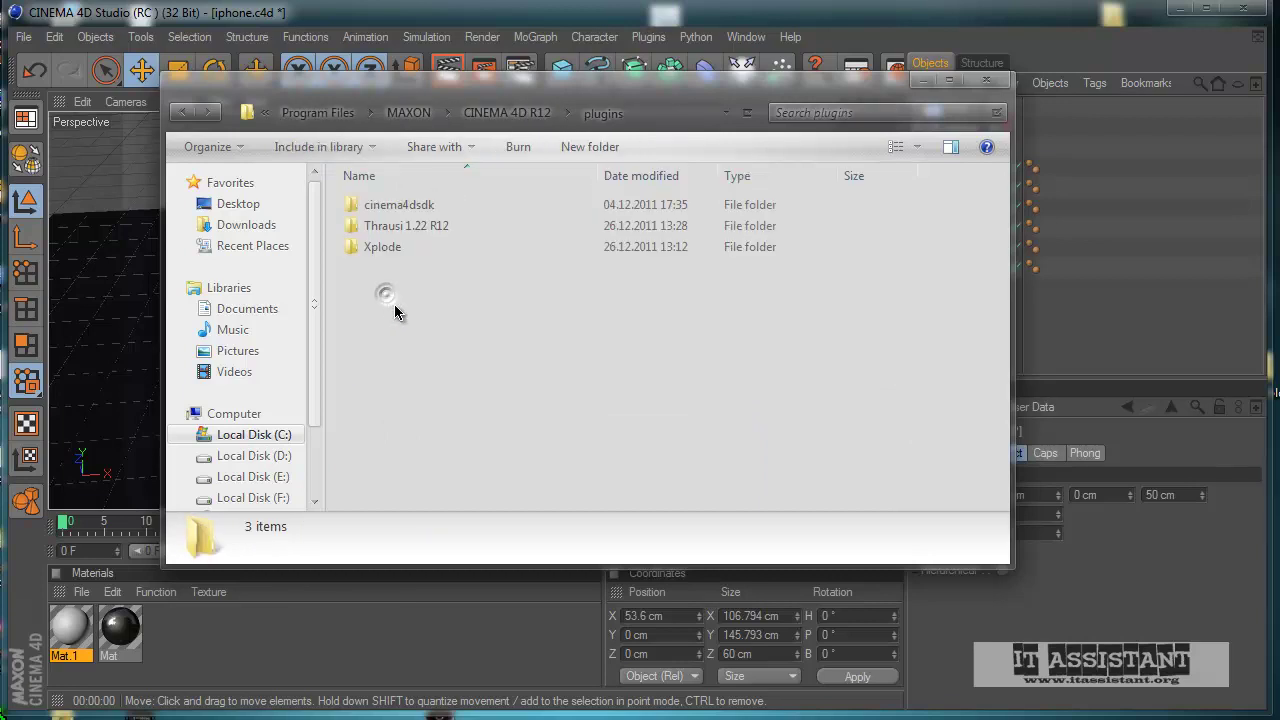
pyautogui.doubleClick(396, 225)
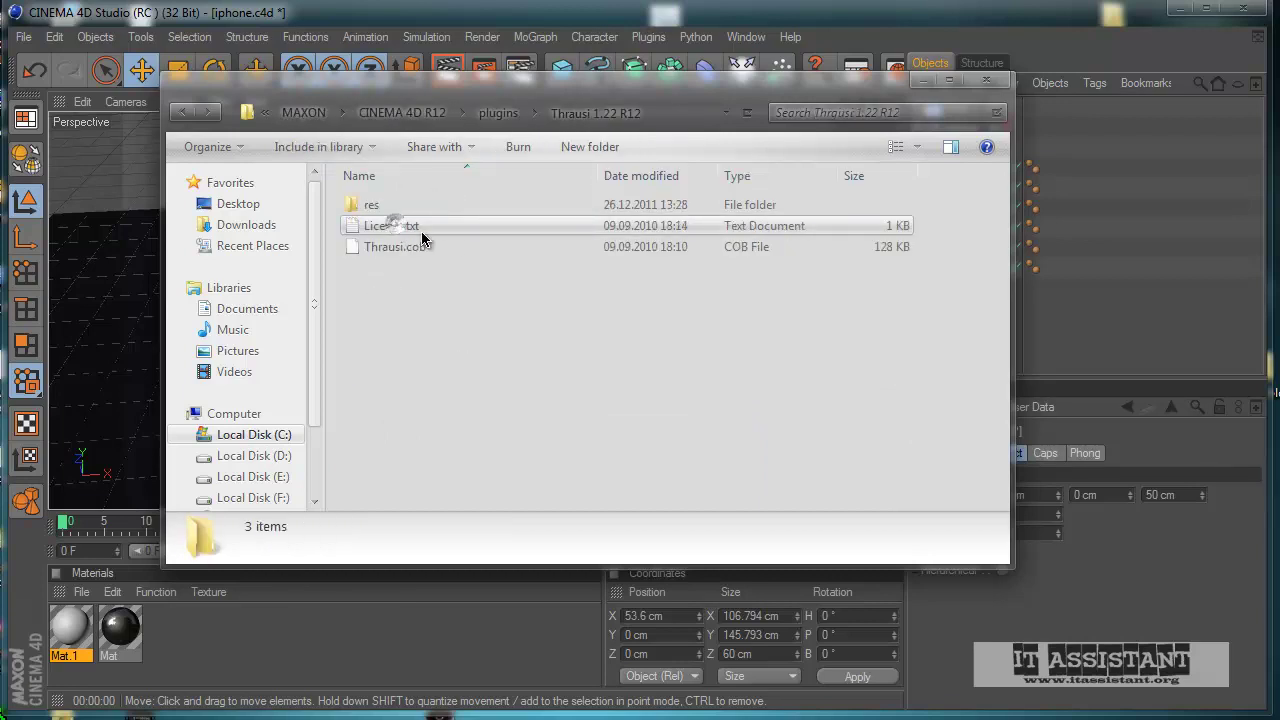
pyautogui.click(986, 80)
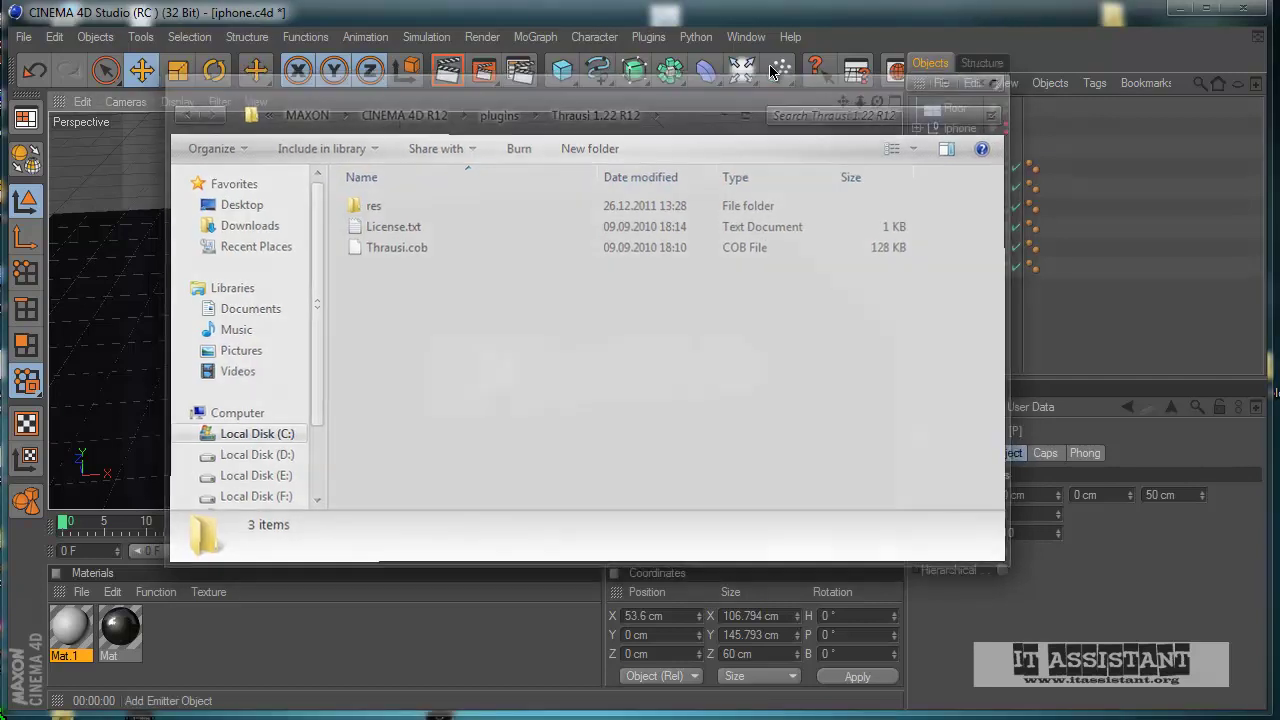
# - Open the Thrausi fracturing plugin with the letter P selected
pyautogui.click(648, 37)
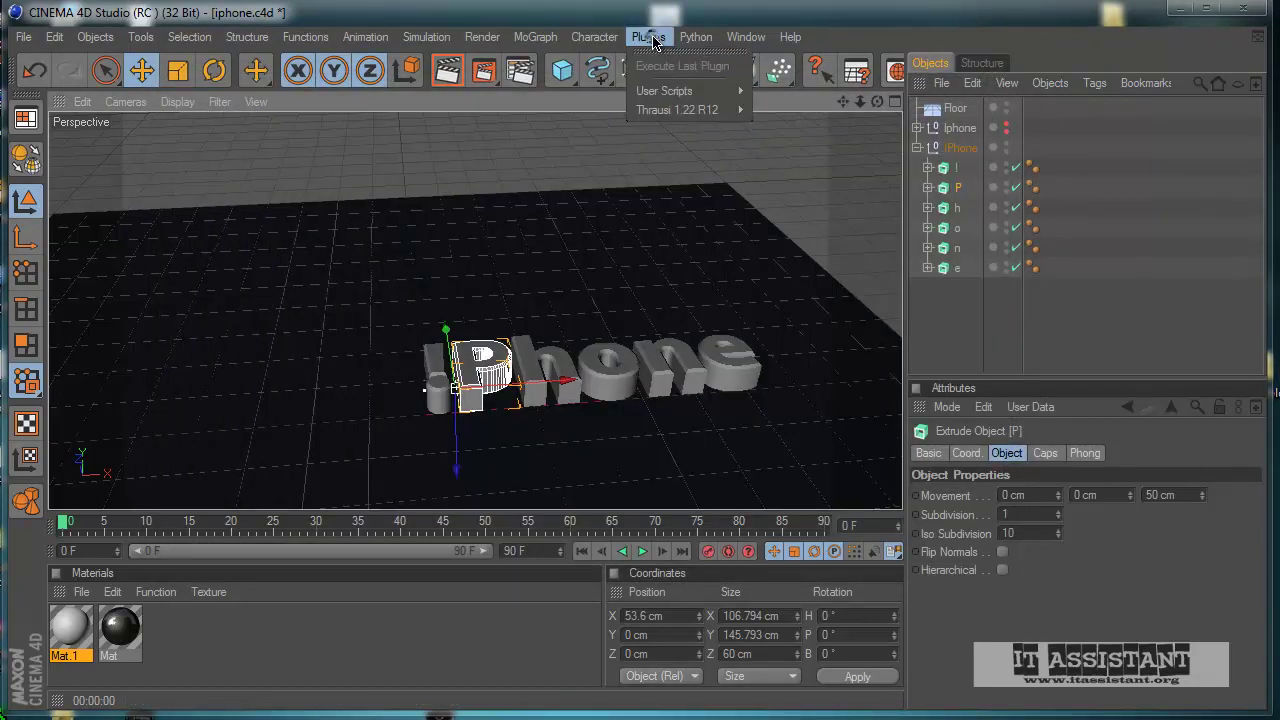
pyautogui.moveTo(681, 112)
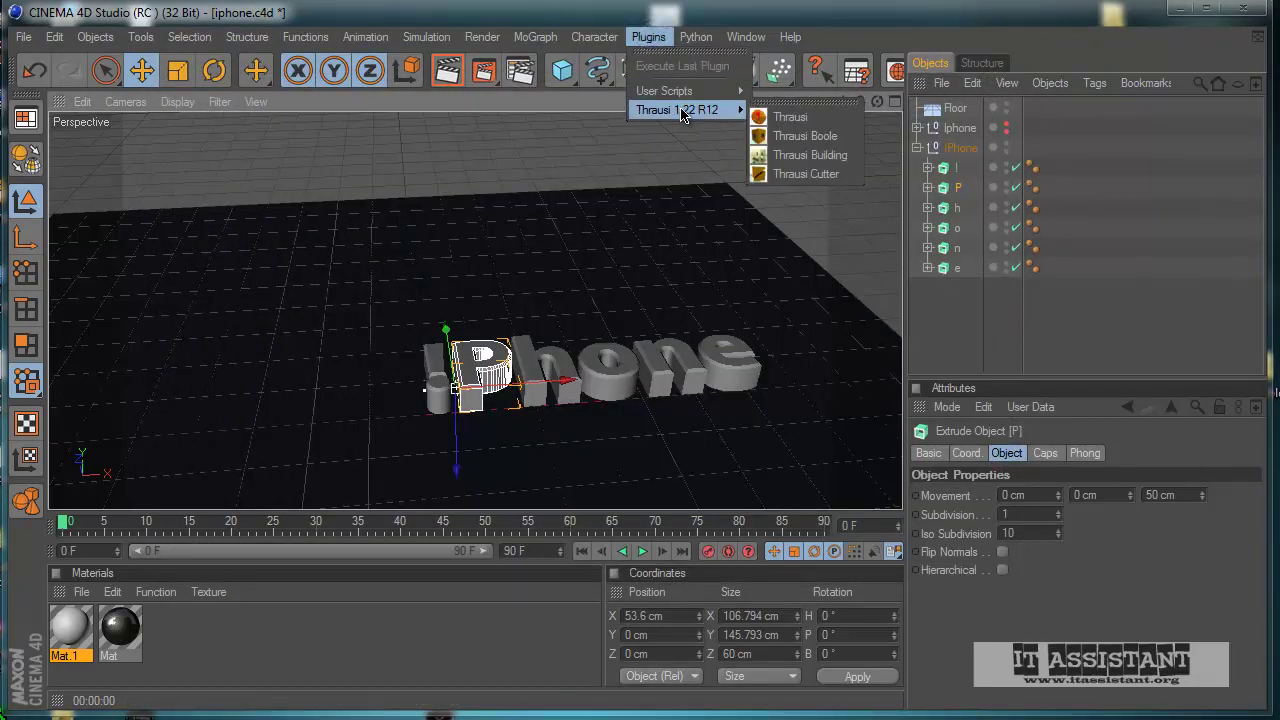
pyautogui.click(990, 330)
pyautogui.click(950, 186)
pyautogui.click(648, 37)
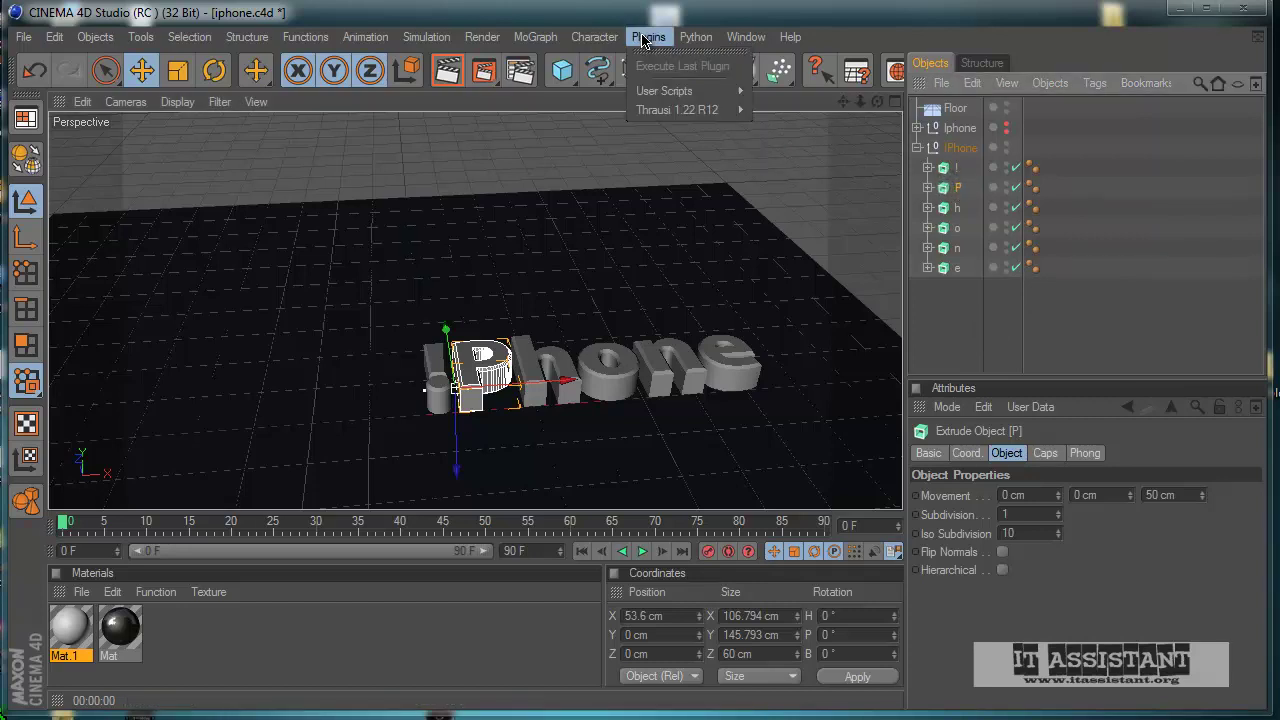
pyautogui.moveTo(680, 112)
pyautogui.click(766, 114)
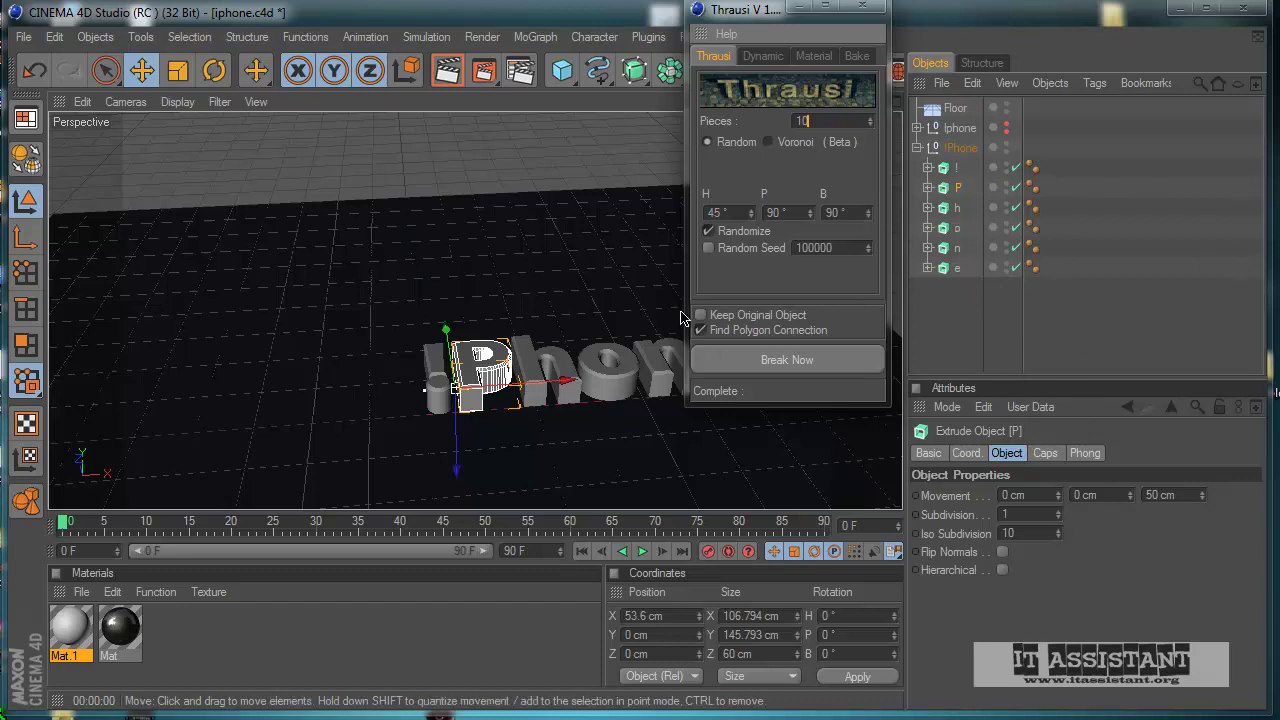
# - Break the letter P into 10 random pieces with Thrausi and render the view to check the fractured letter
pyautogui.click(779, 366)
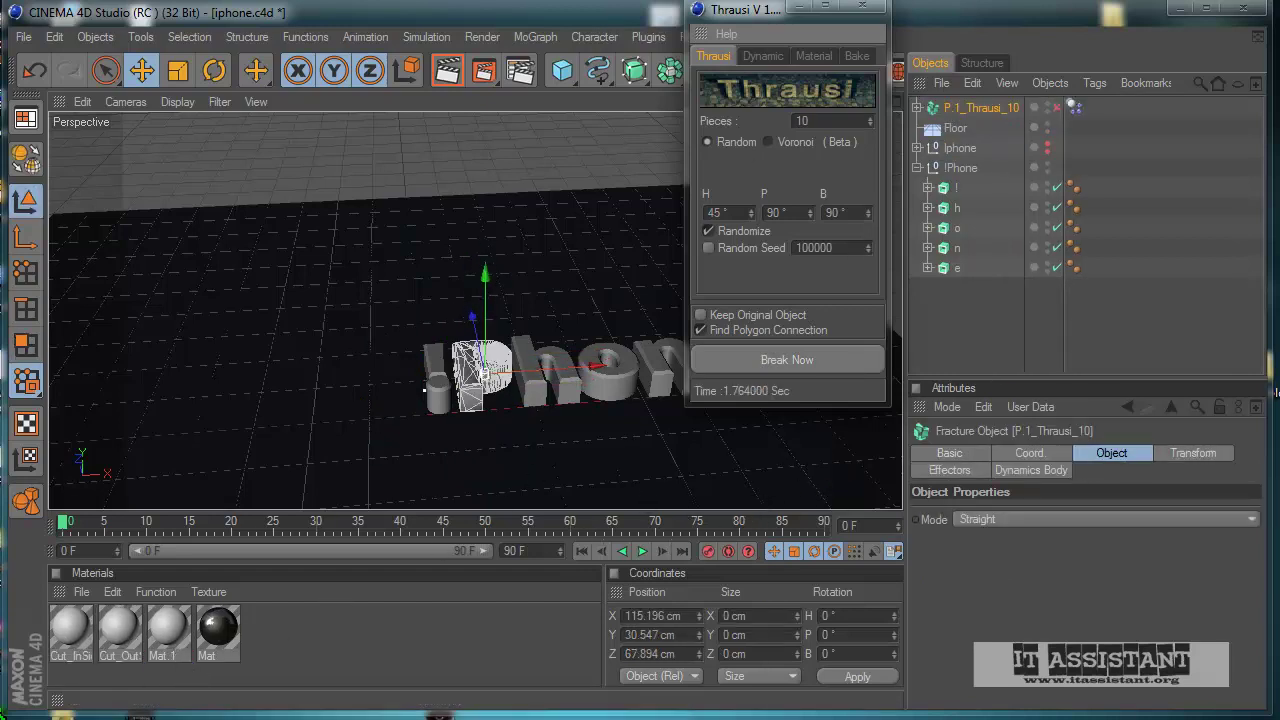
pyautogui.click(864, 7)
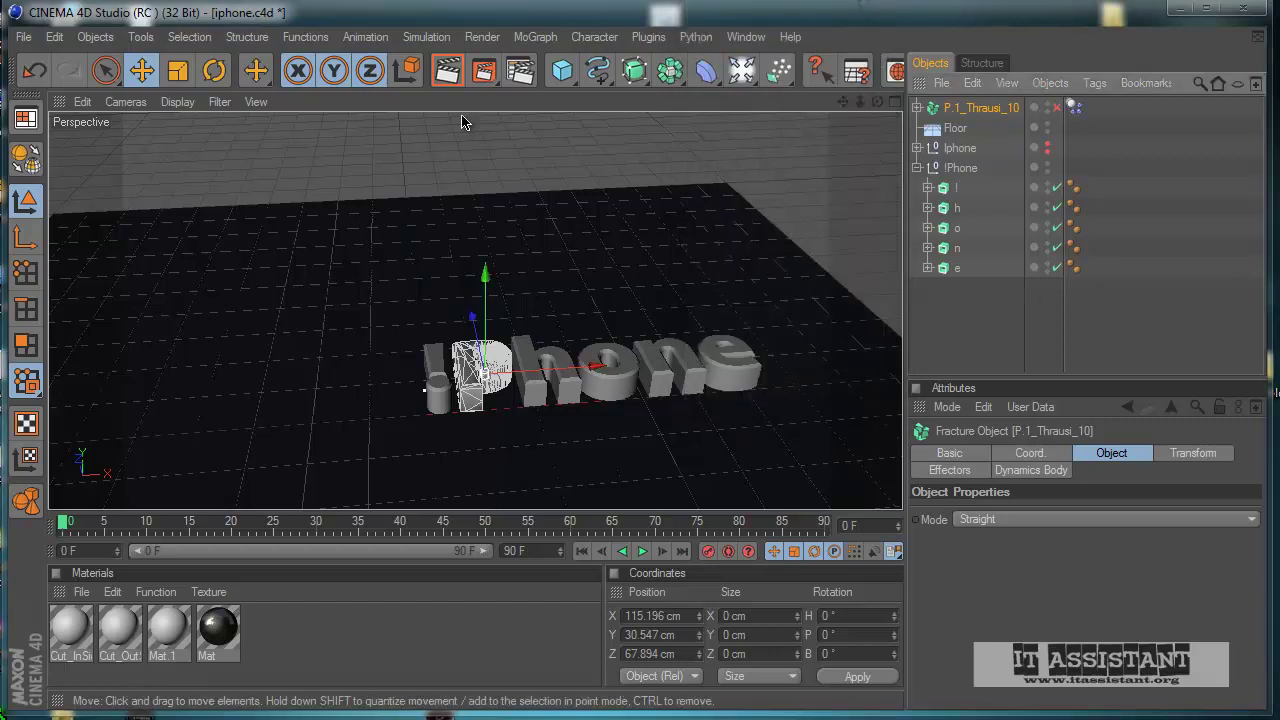
pyautogui.hotkey('ctrl', 'r')
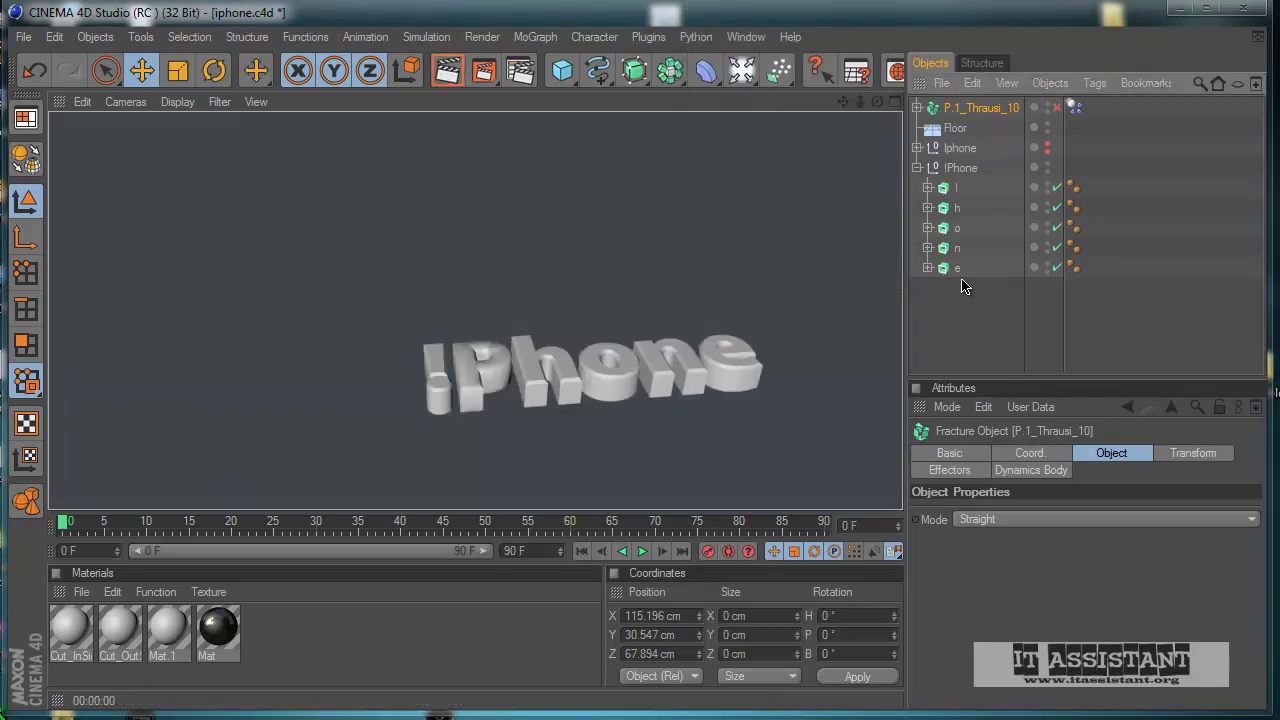
# - Examine the fractured P's individual pieces and their inside-cut material, and close the media player showing the reference animation
pyautogui.click(962, 108)
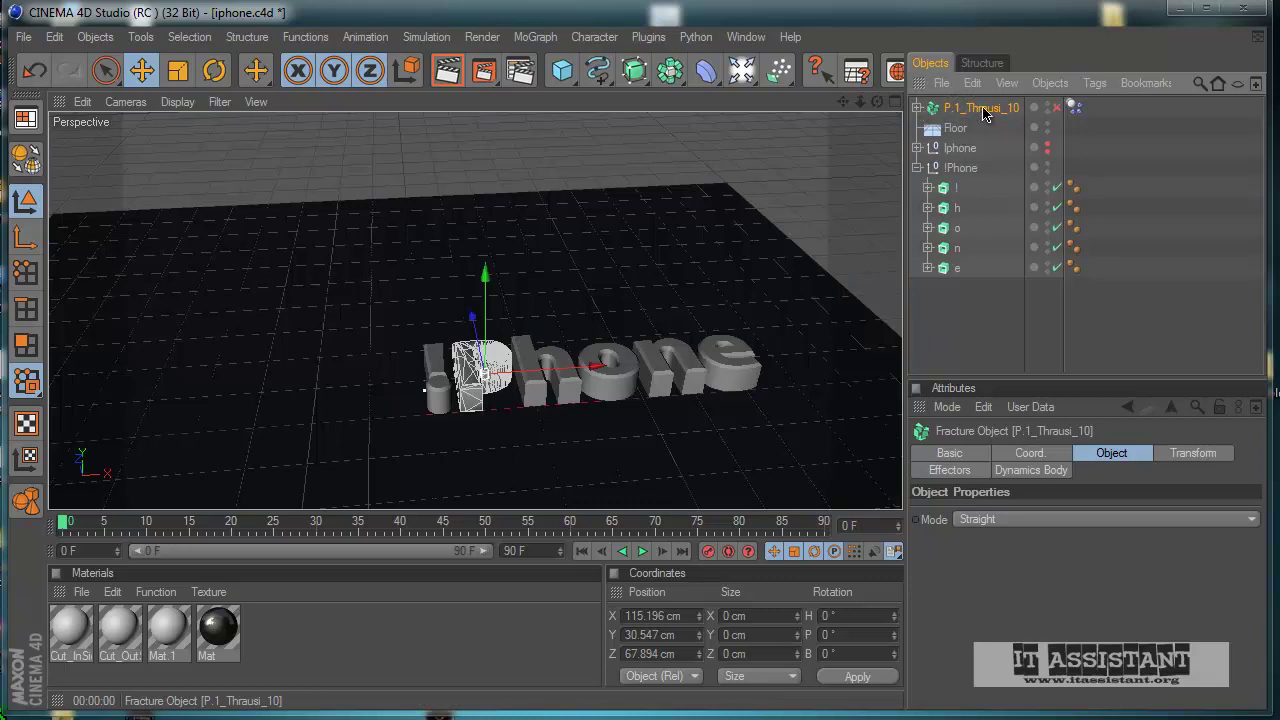
pyautogui.click(920, 108)
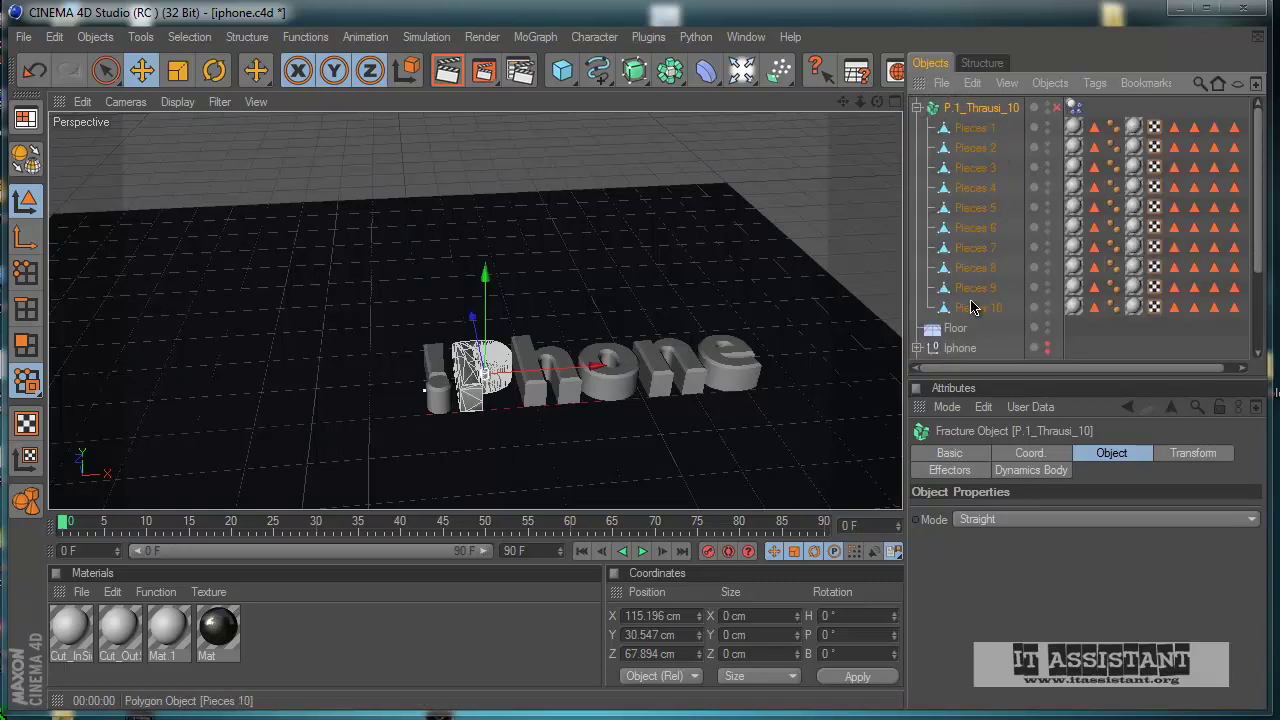
pyautogui.click(1074, 128)
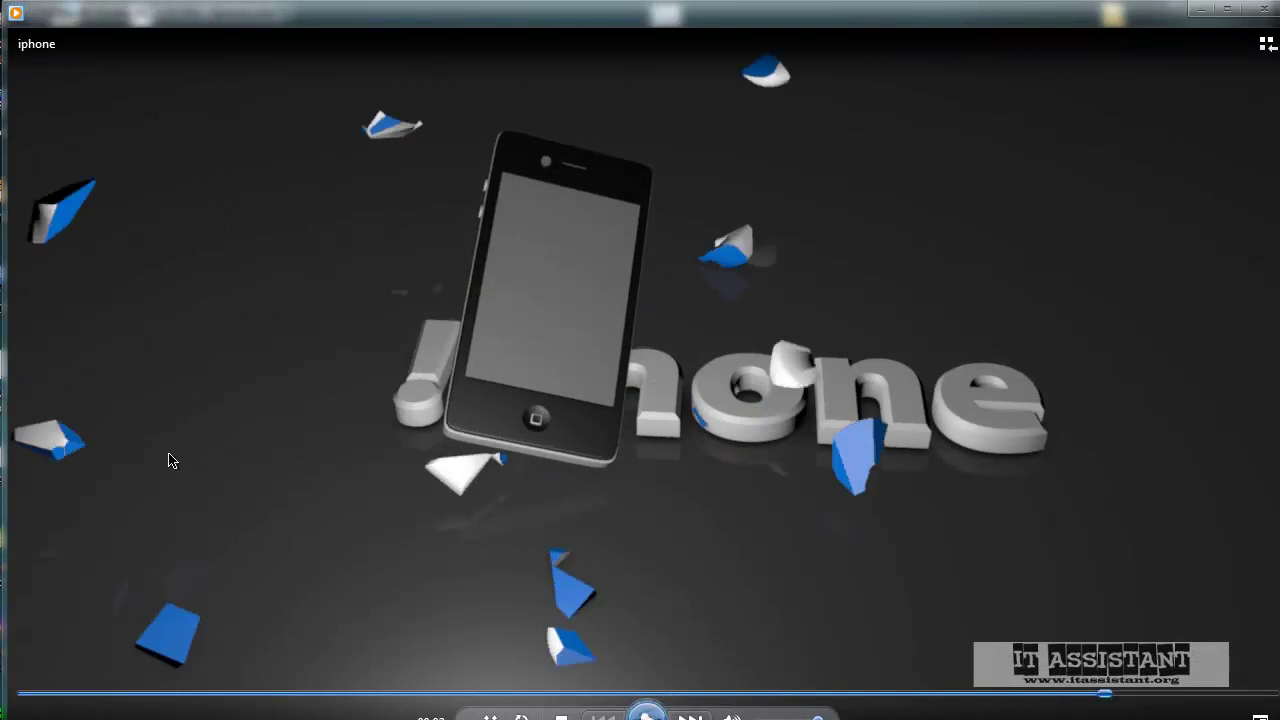
pyautogui.click(1262, 9)
# - Set the Cut_InSide material's colour to blue with R 5, G 134, B 233
pyautogui.click(71, 633)
pyautogui.doubleClick(71, 628)
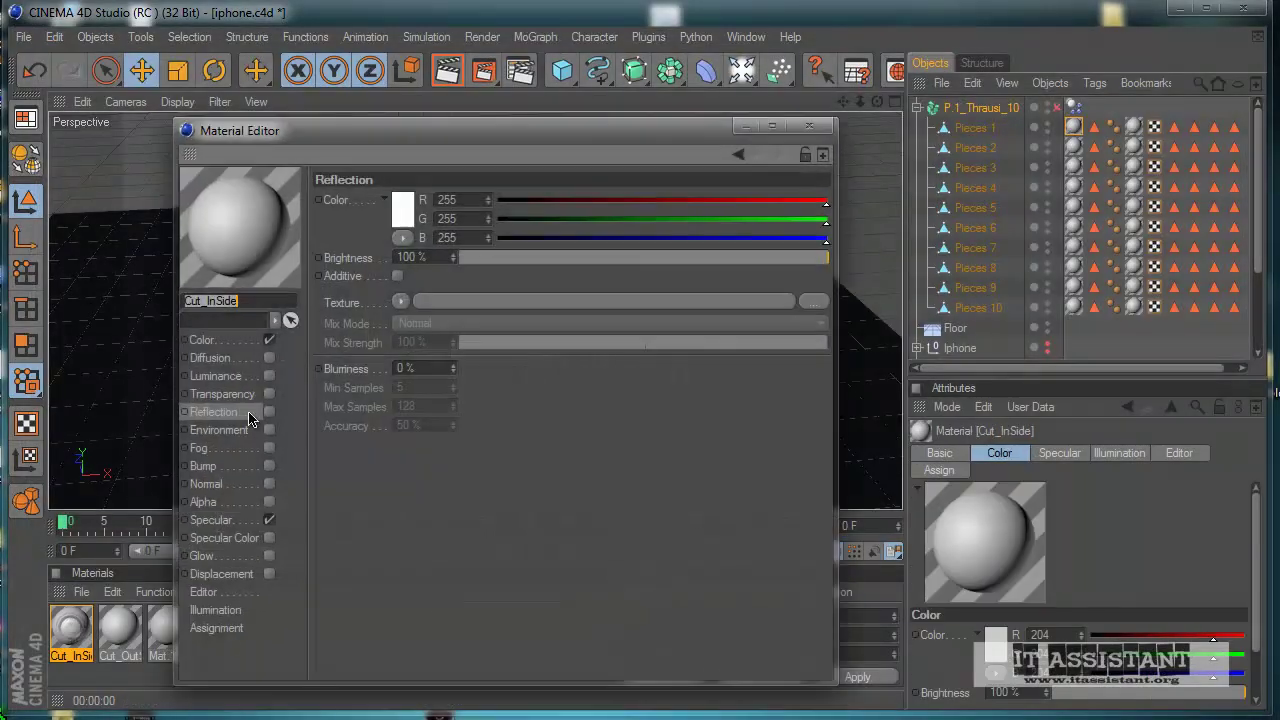
pyautogui.click(215, 340)
pyautogui.click(397, 206)
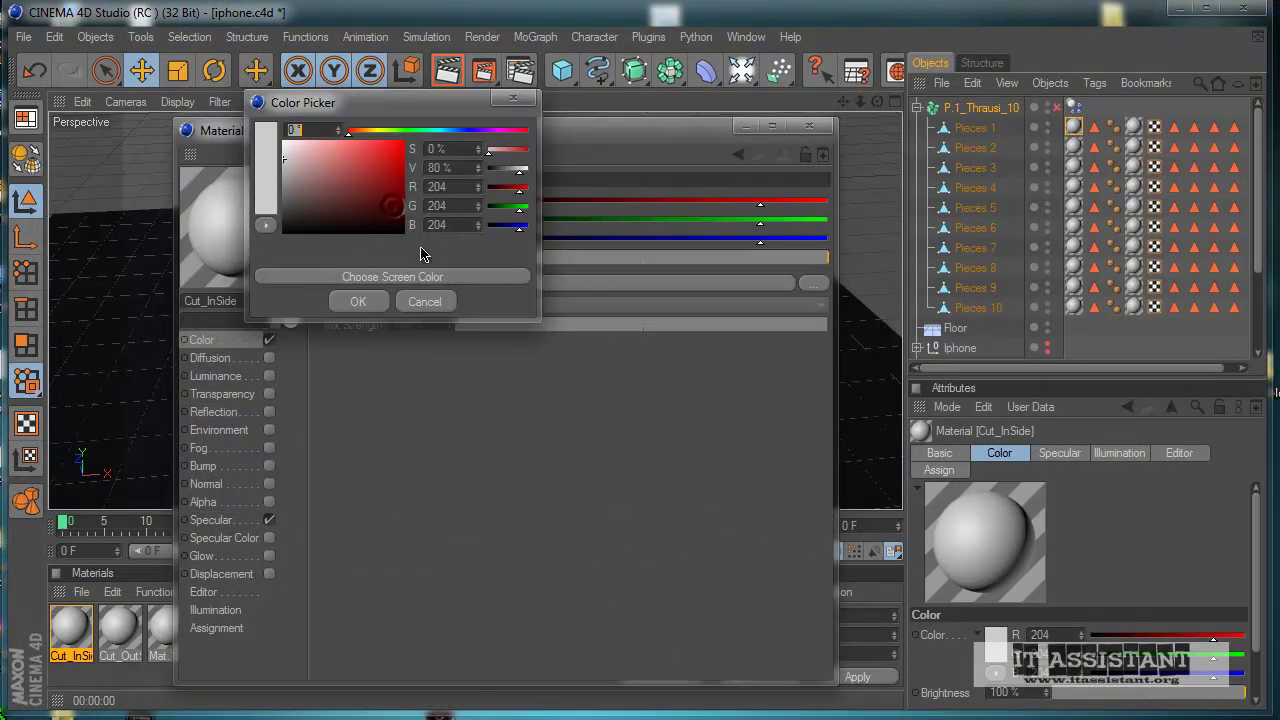
pyautogui.moveTo(410, 133); pyautogui.dragTo(453, 133)
pyautogui.moveTo(379, 168); pyautogui.dragTo(403, 149)
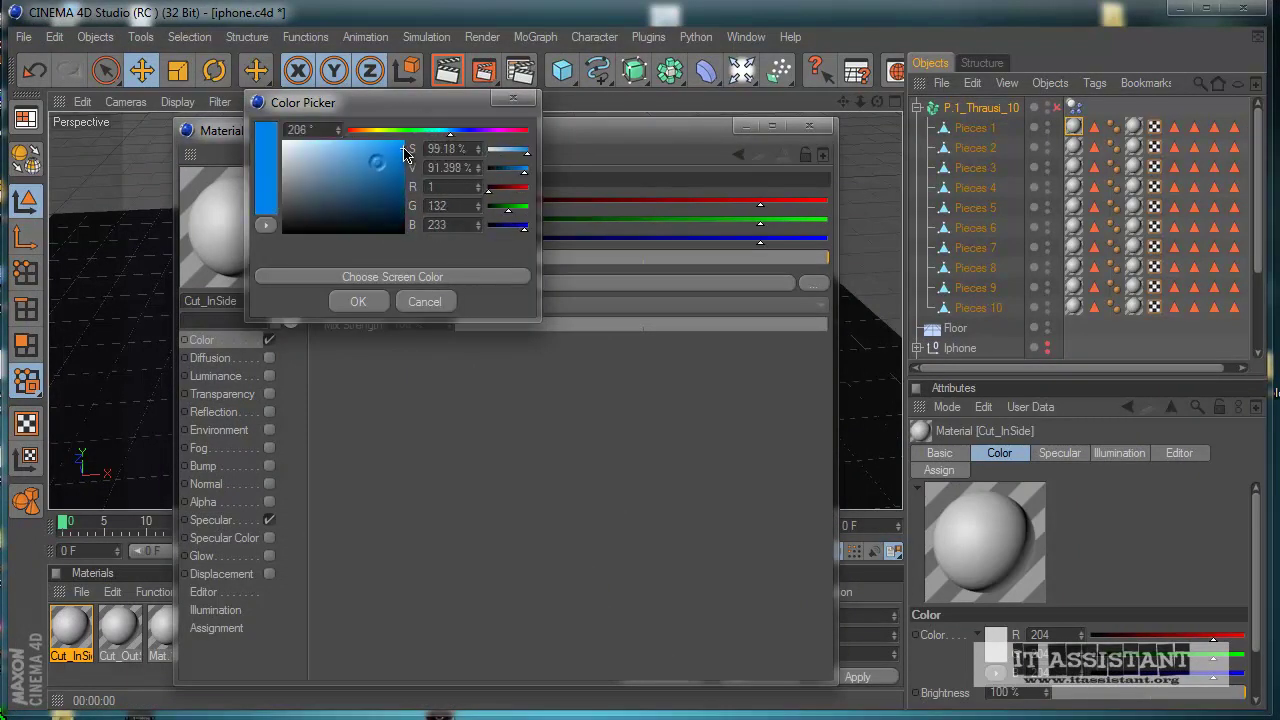
pyautogui.click(358, 301)
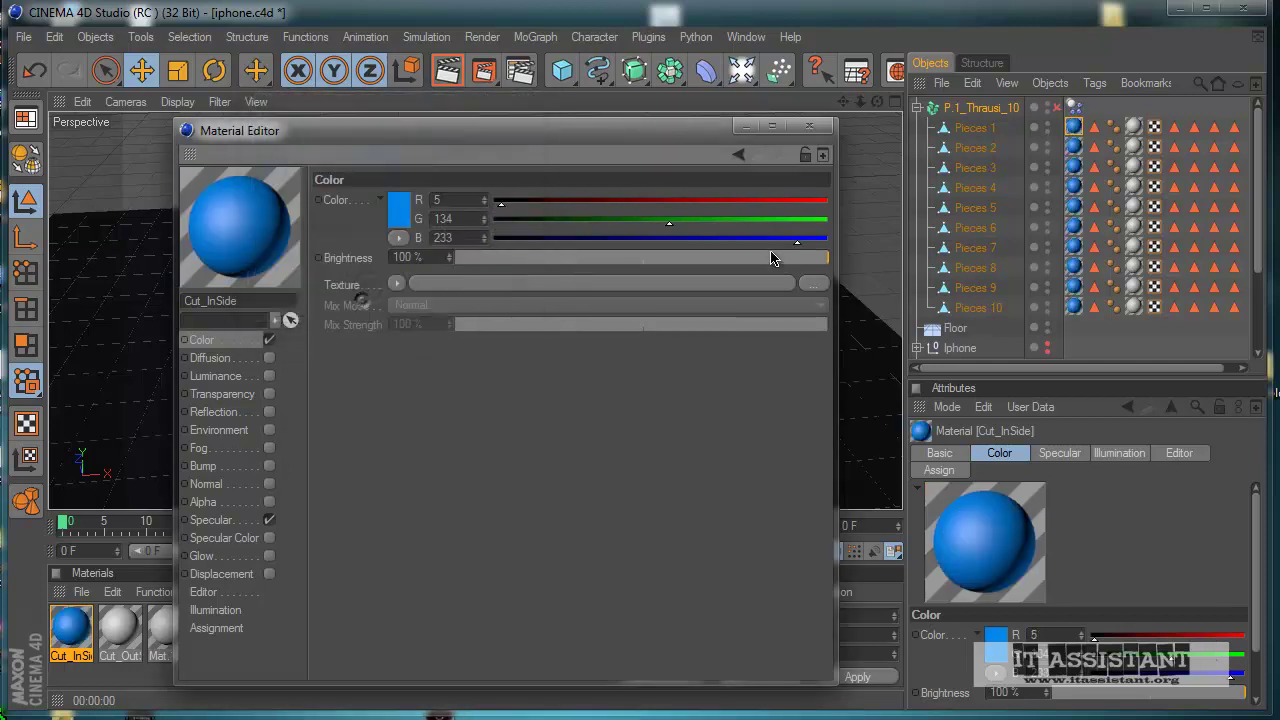
pyautogui.click(809, 125)
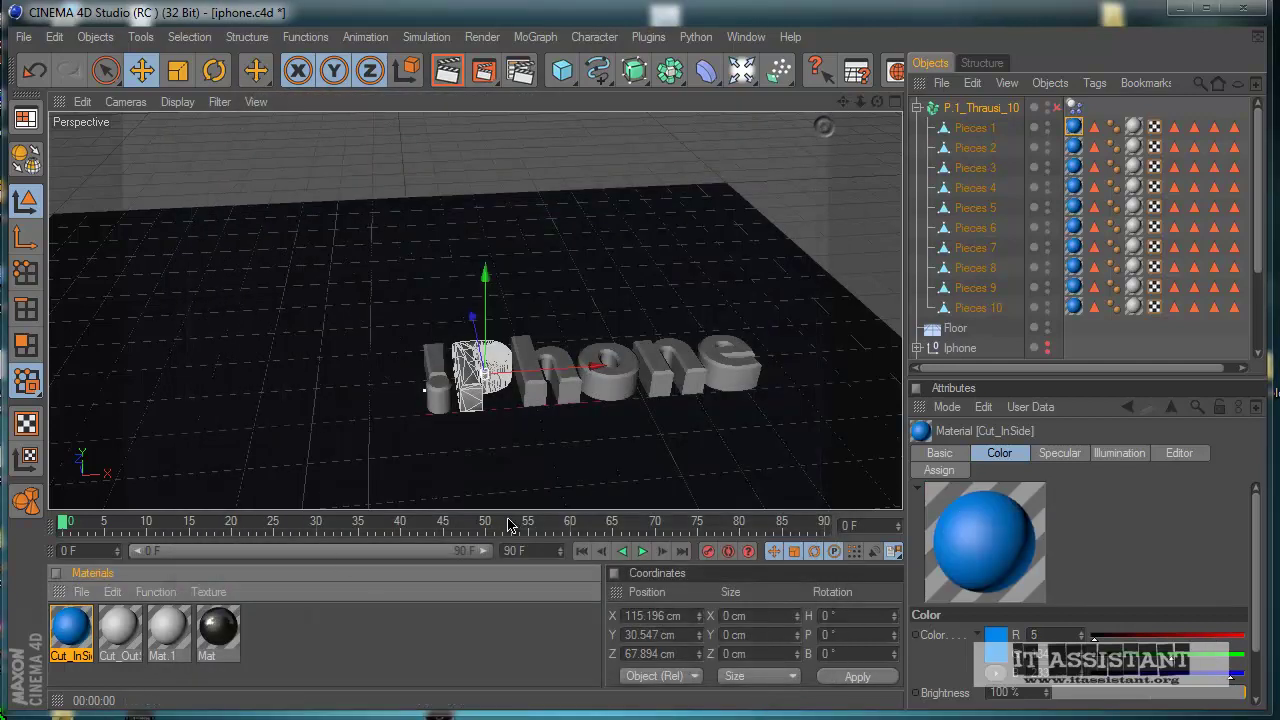
# - Collapse the fractured P and !Phone hierarchies, play the animation briefly to check how the pieces behave, and return to frame 0
pyautogui.click(917, 107)
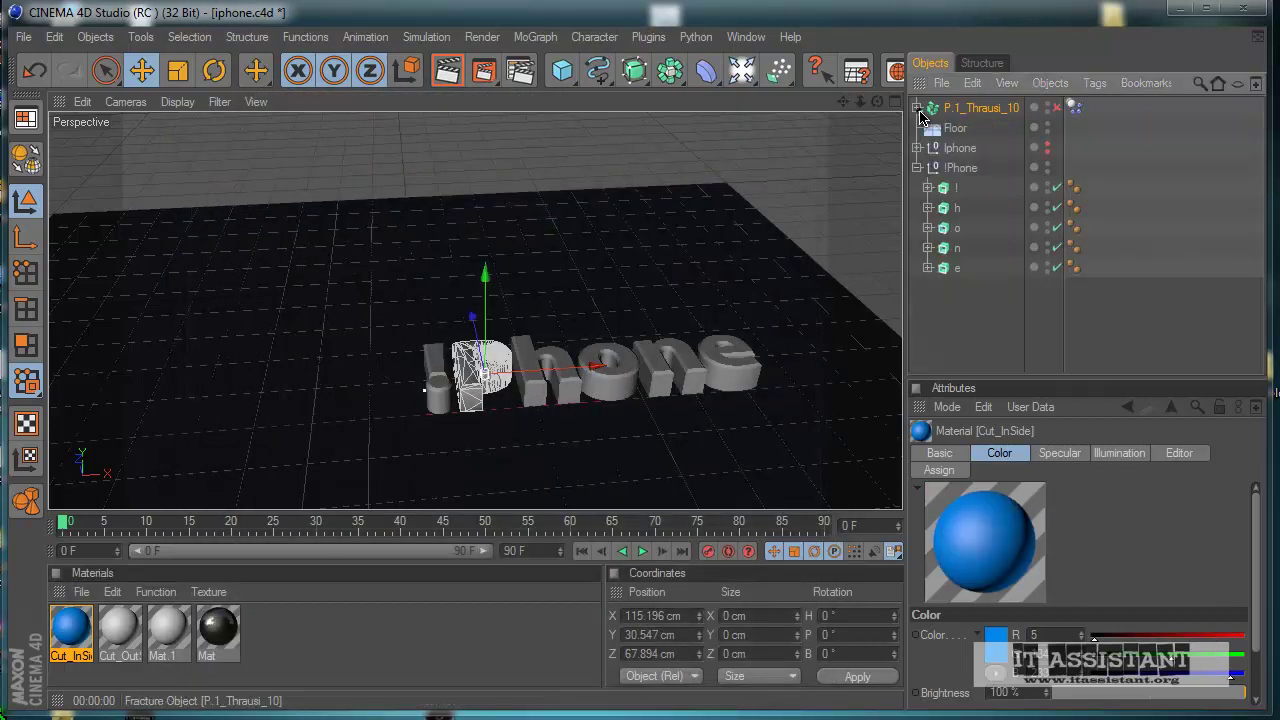
pyautogui.click(917, 167)
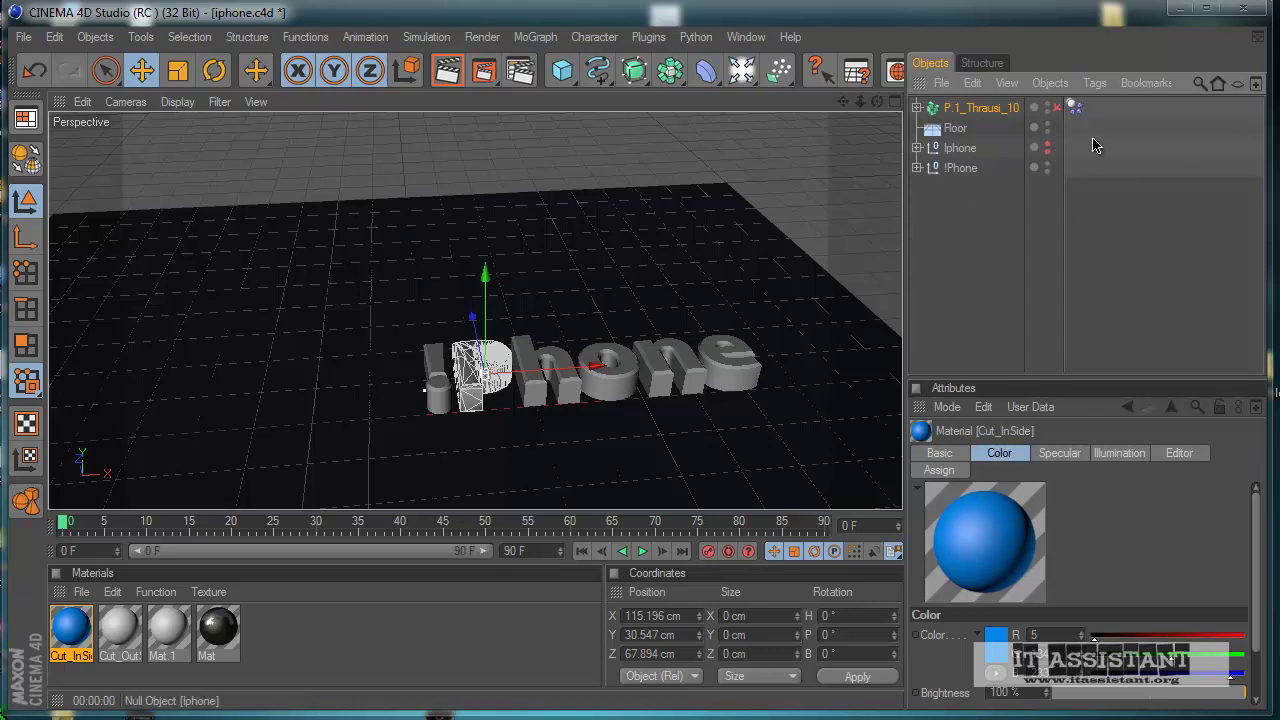
pyautogui.click(642, 551)
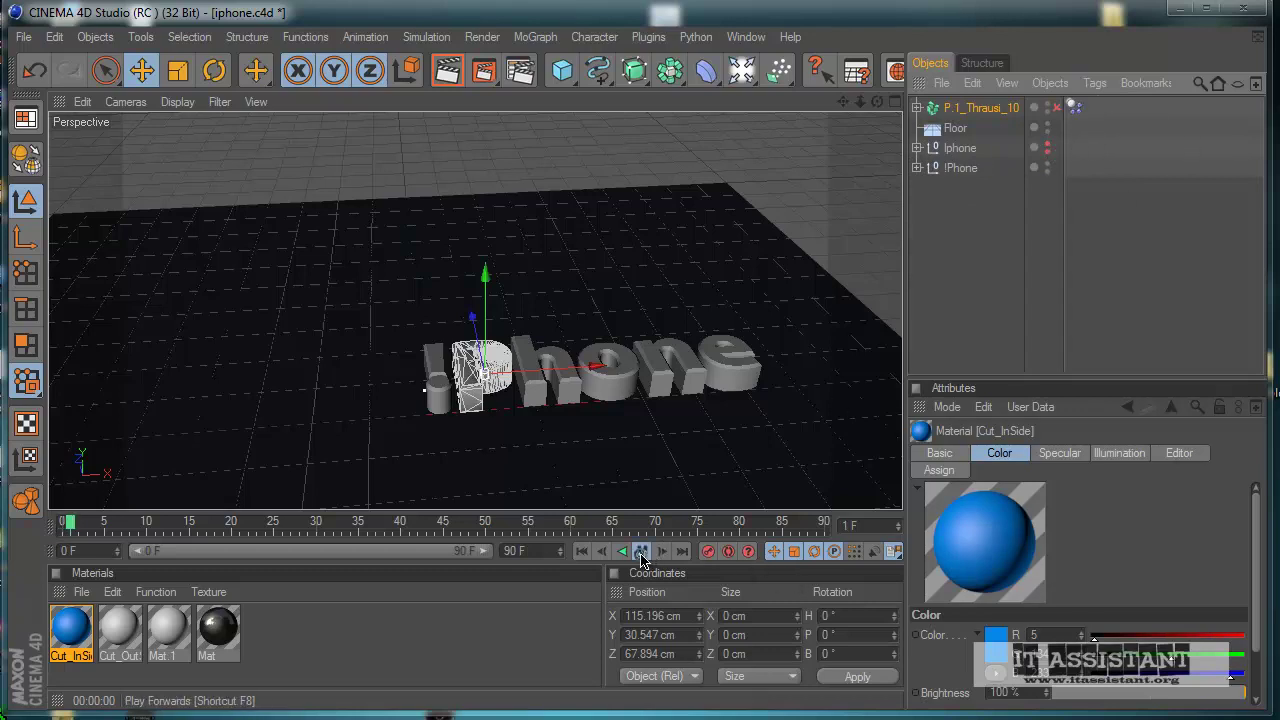
pyautogui.click(642, 551)
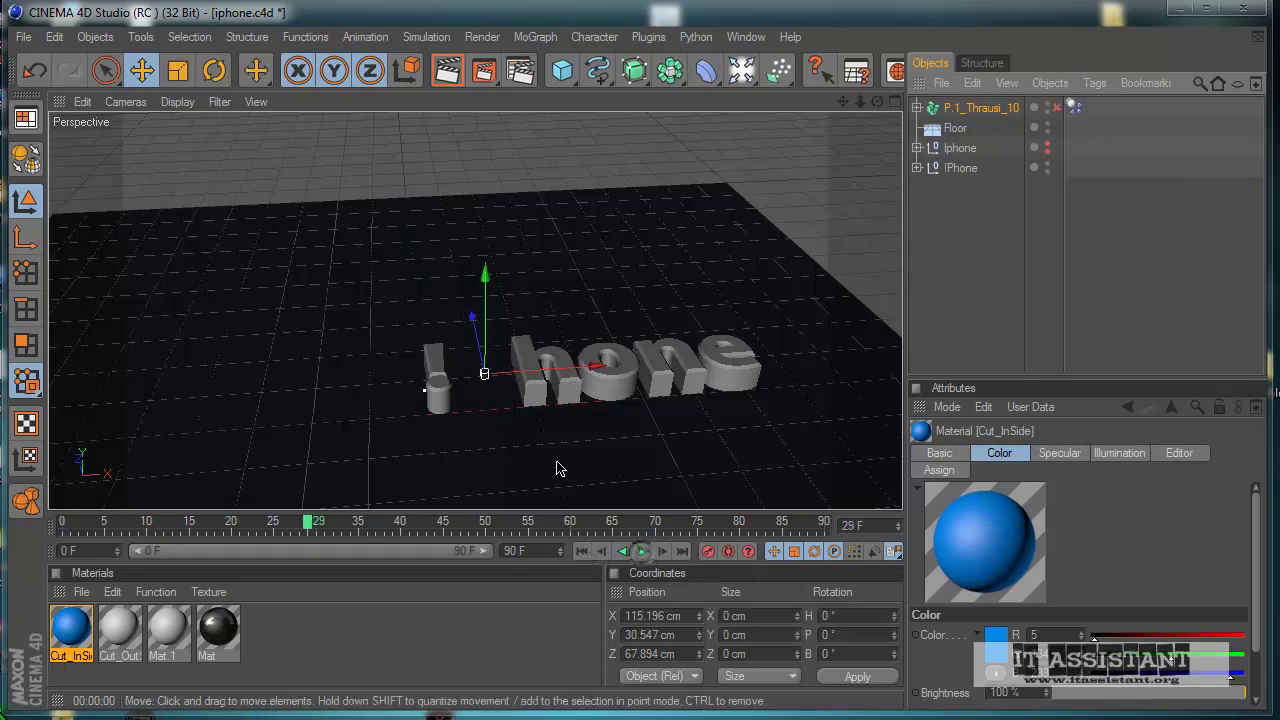
pyautogui.click(582, 551)
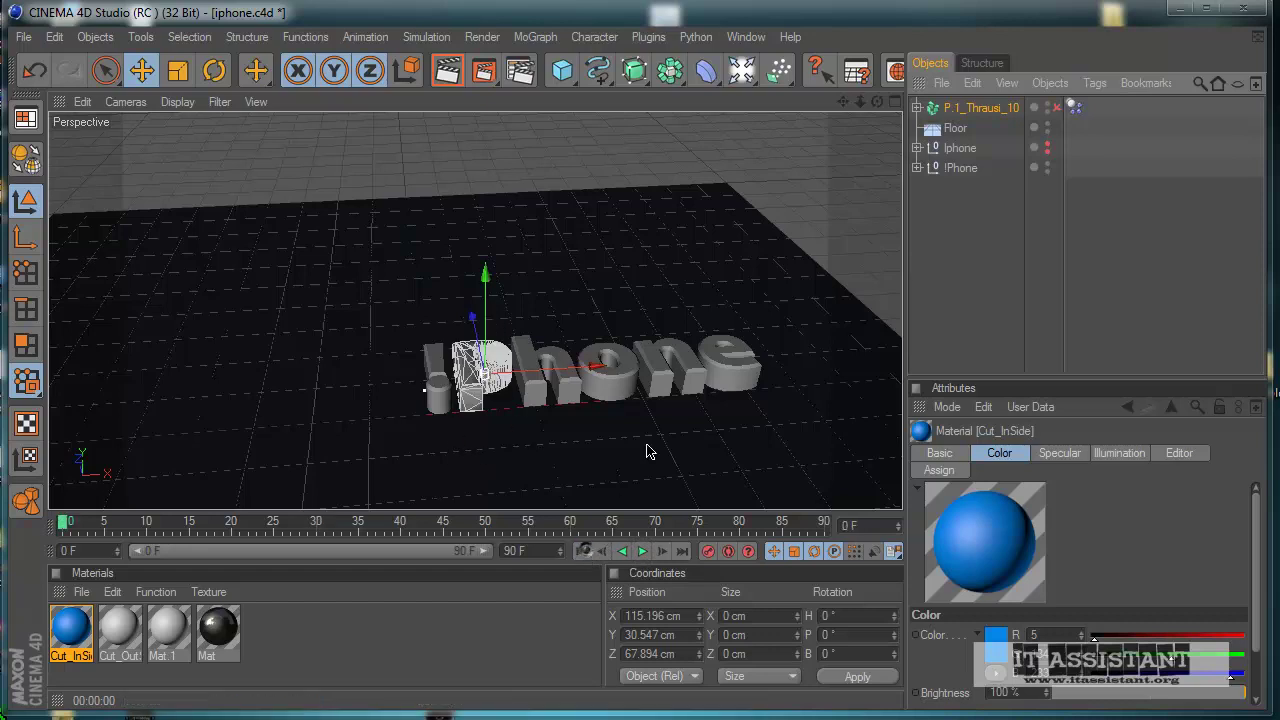
# - Give the Floor a Dynamics Body tag with Dynamic off so that it acts as a collision surface
pyautogui.click(955, 130)
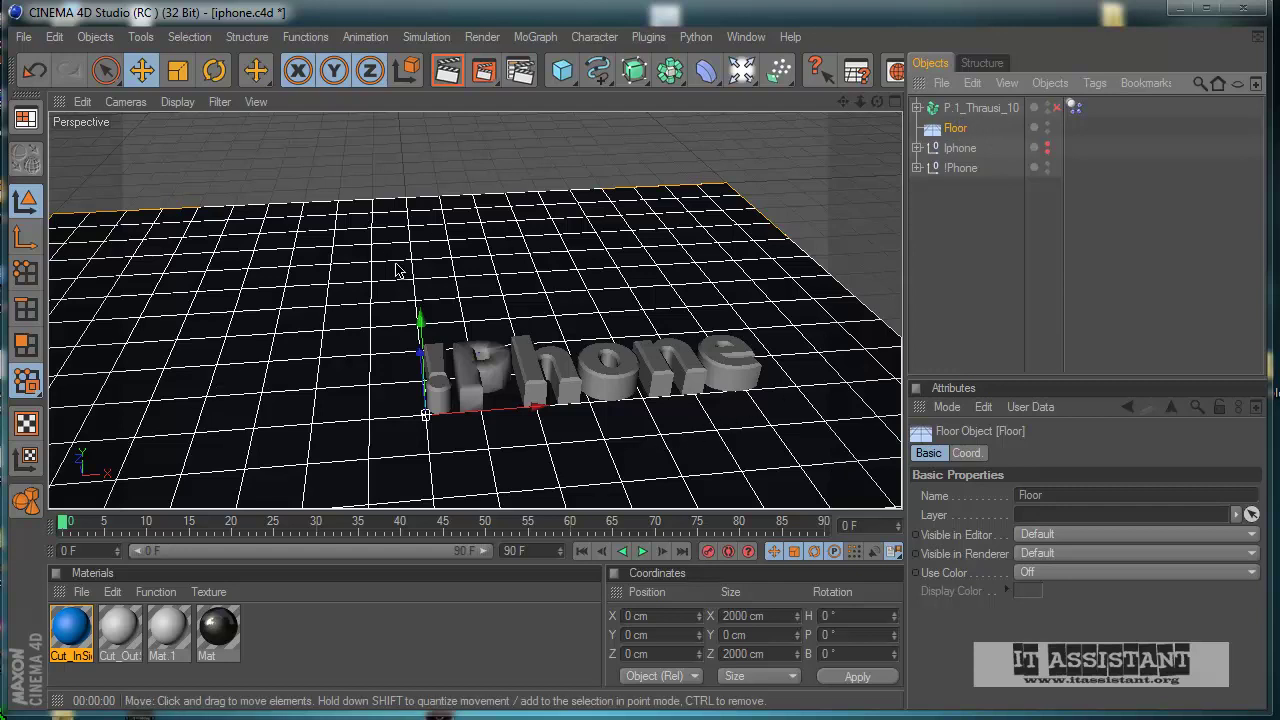
pyautogui.rightClick(957, 133)
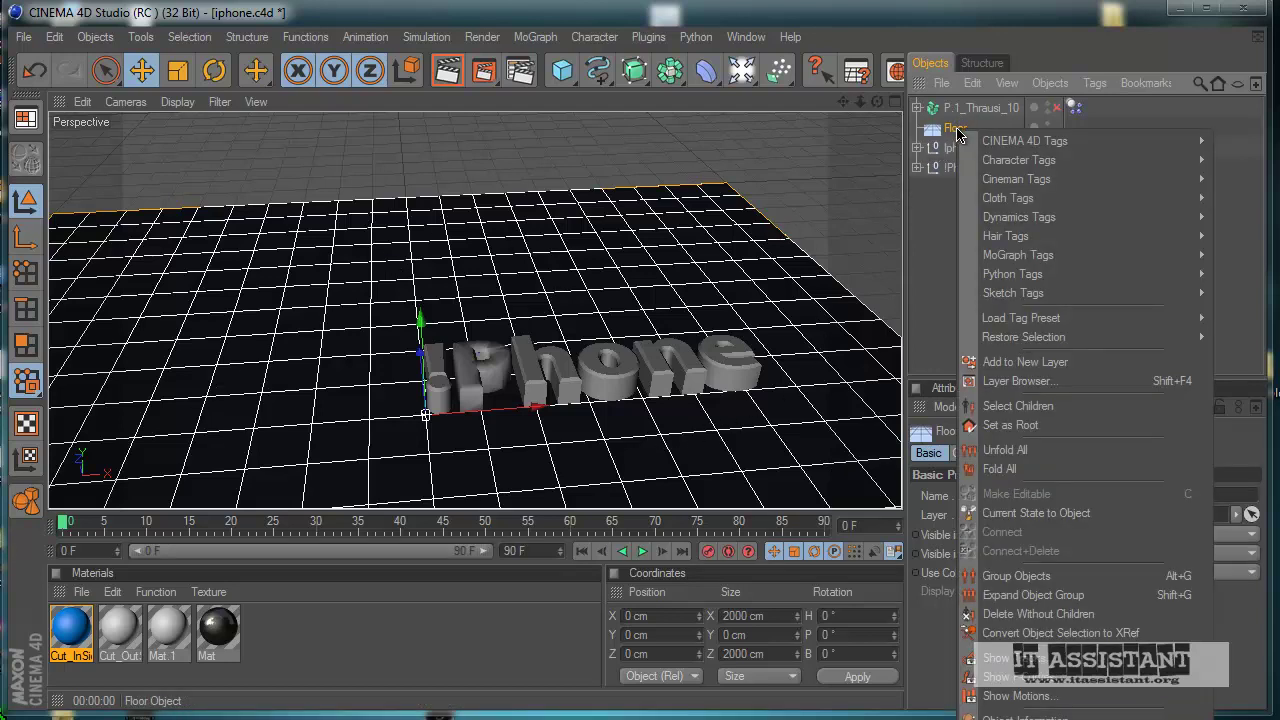
pyautogui.moveTo(1043, 226)
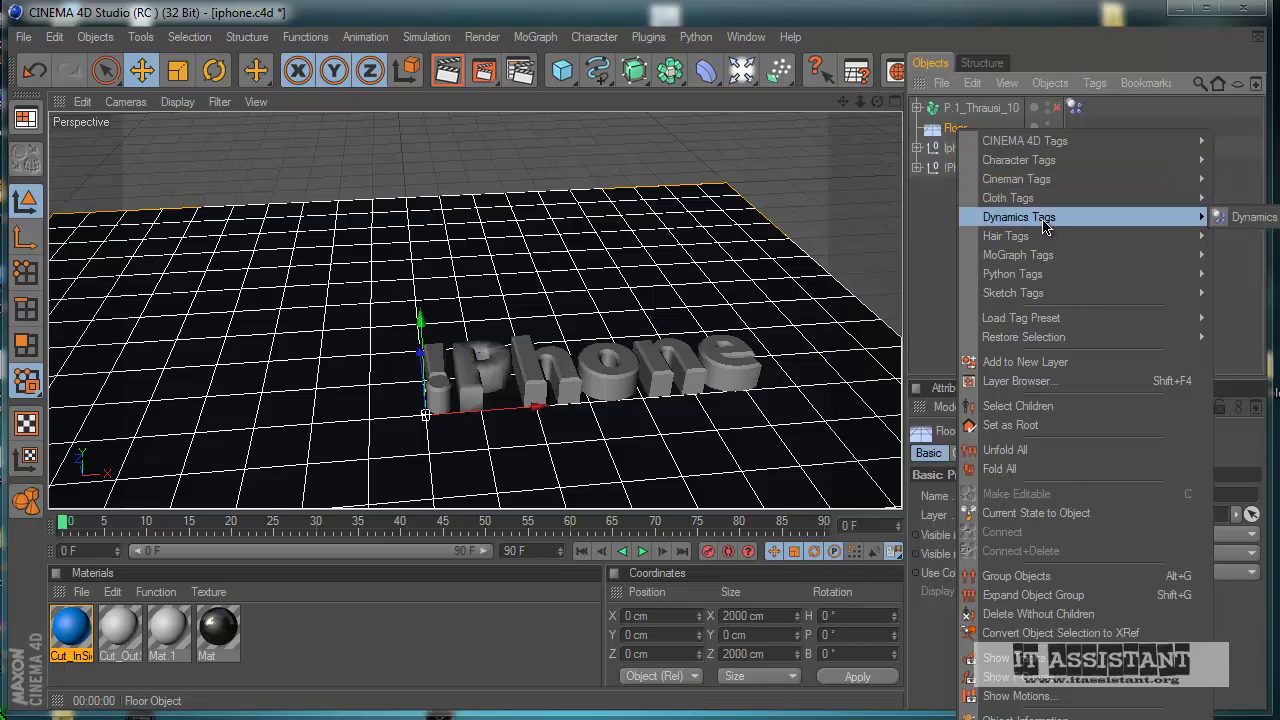
pyautogui.click(1266, 219)
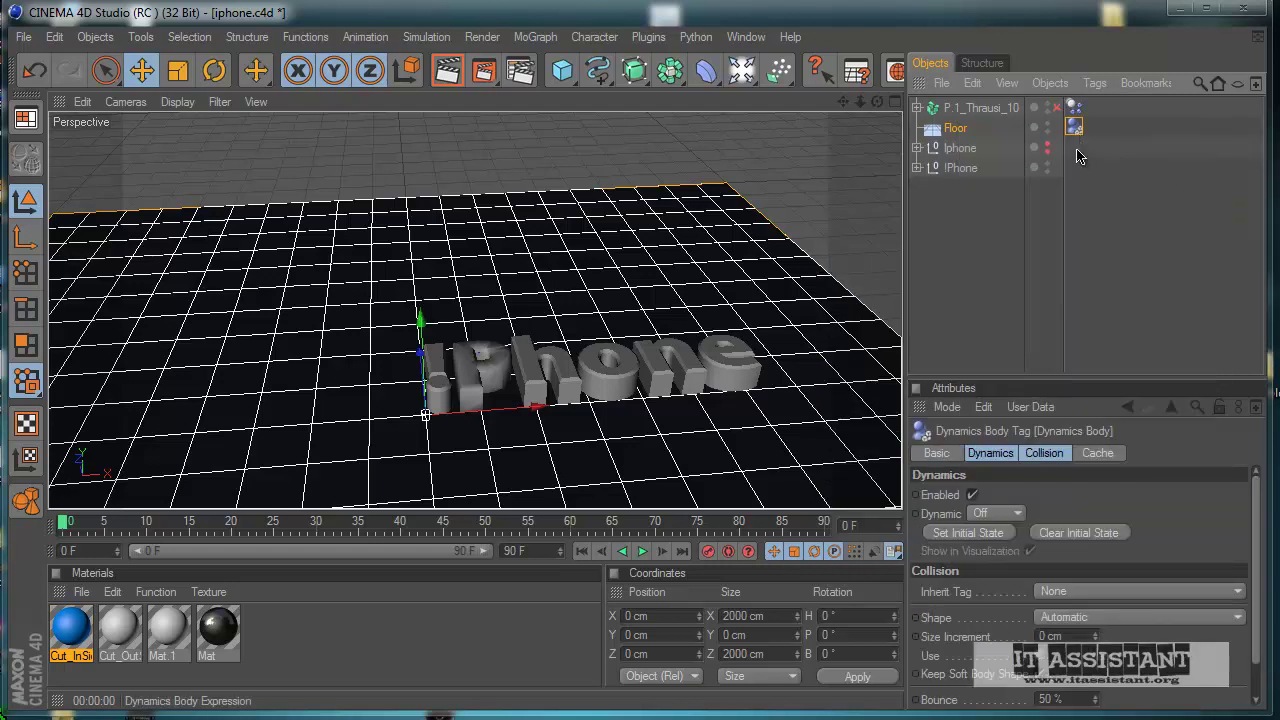
# - Play the simulation of the P's pieces against the floor, render the view at frame 39, and rewind to the start
pyautogui.click(643, 552)
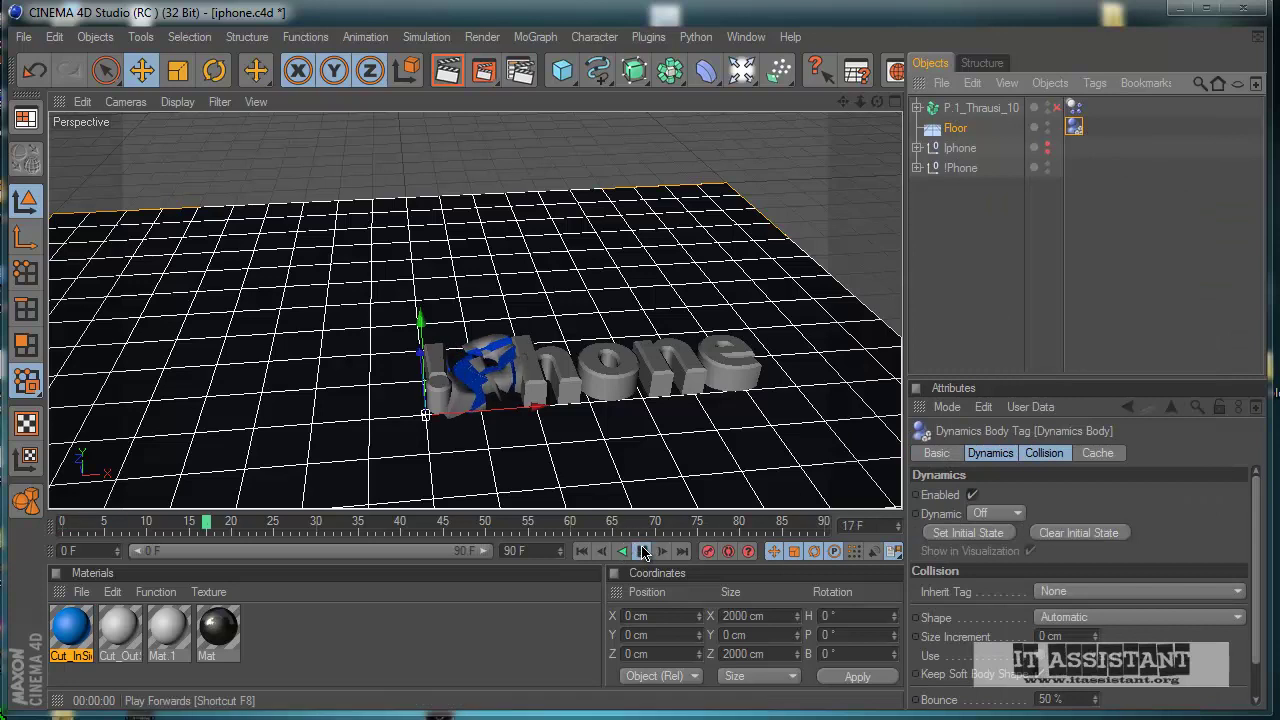
pyautogui.click(643, 552)
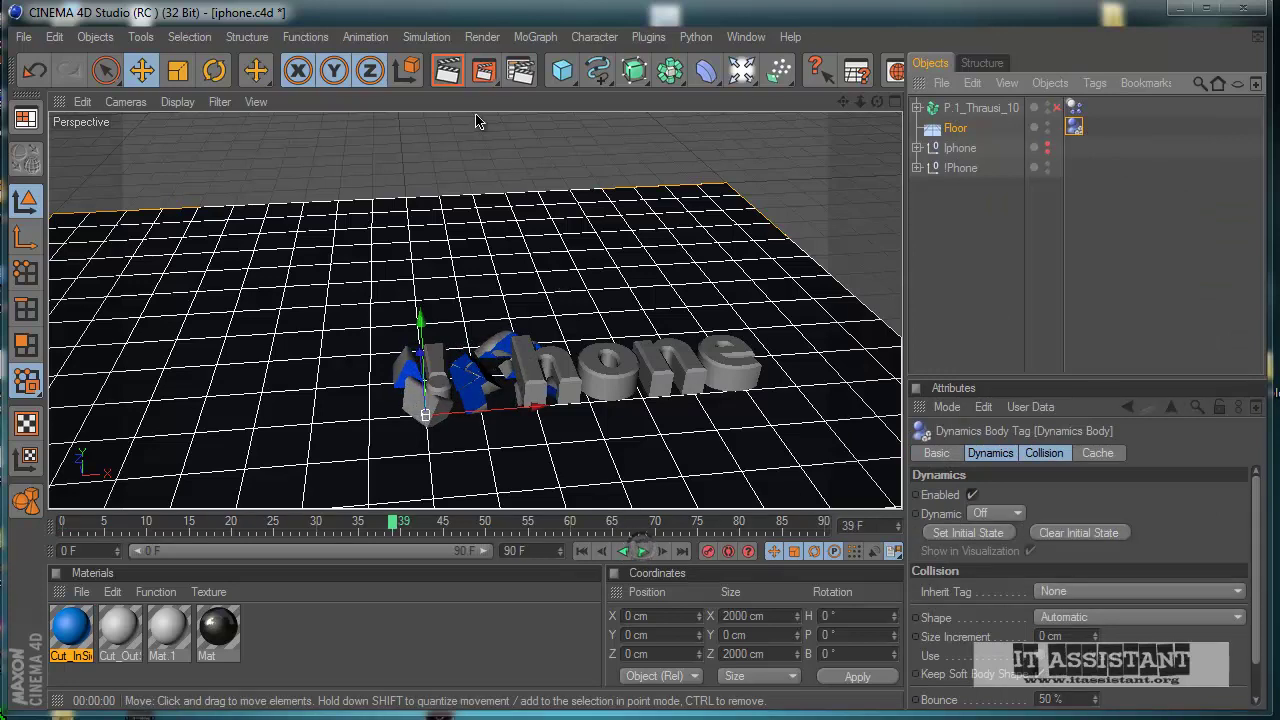
pyautogui.hotkey('ctrl', 'r')
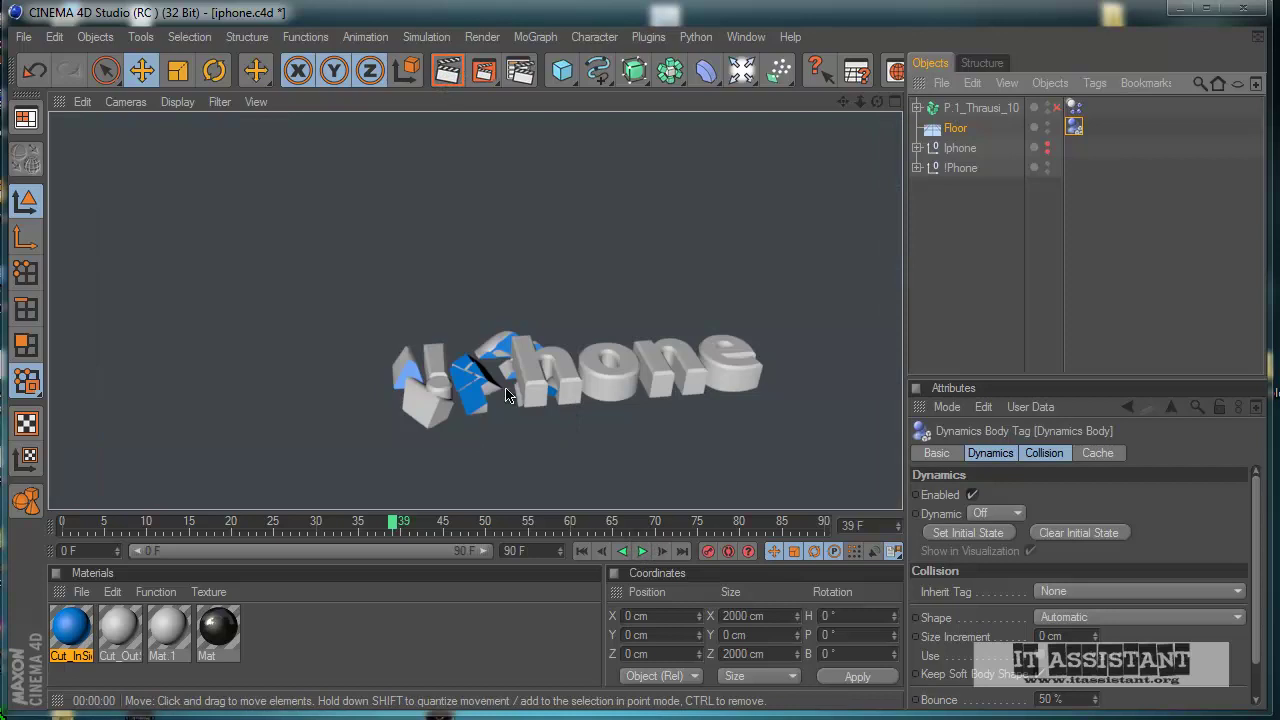
pyautogui.click(1006, 291)
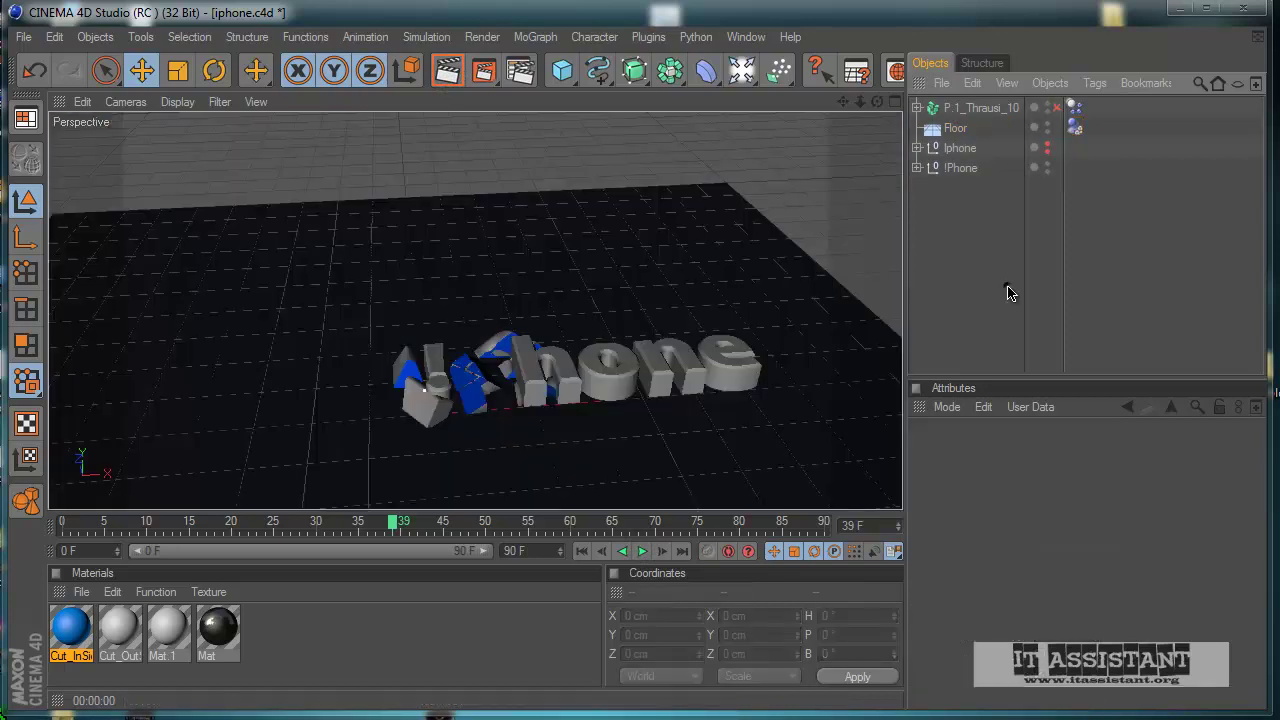
pyautogui.click(582, 551)
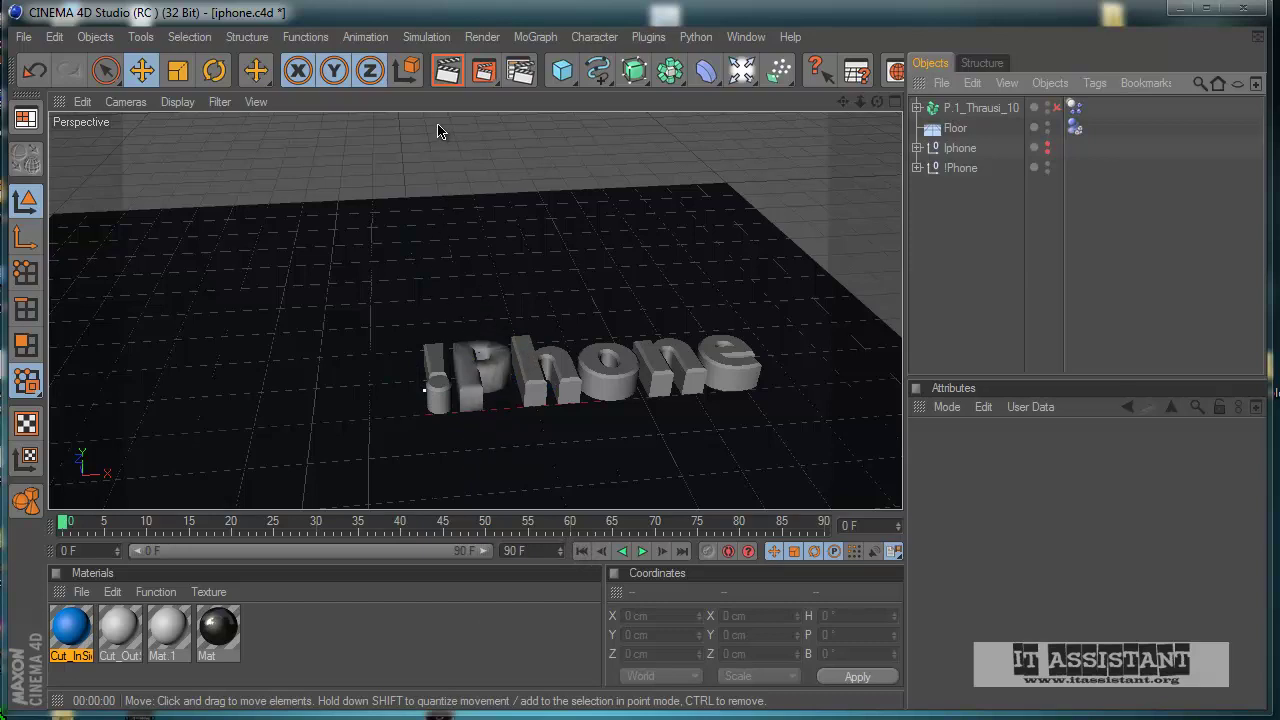
# - Set the trigger of the fractured P's Dynamics Body tag to On Collision and test it by playing and rewinding the animation
pyautogui.click(1073, 107)
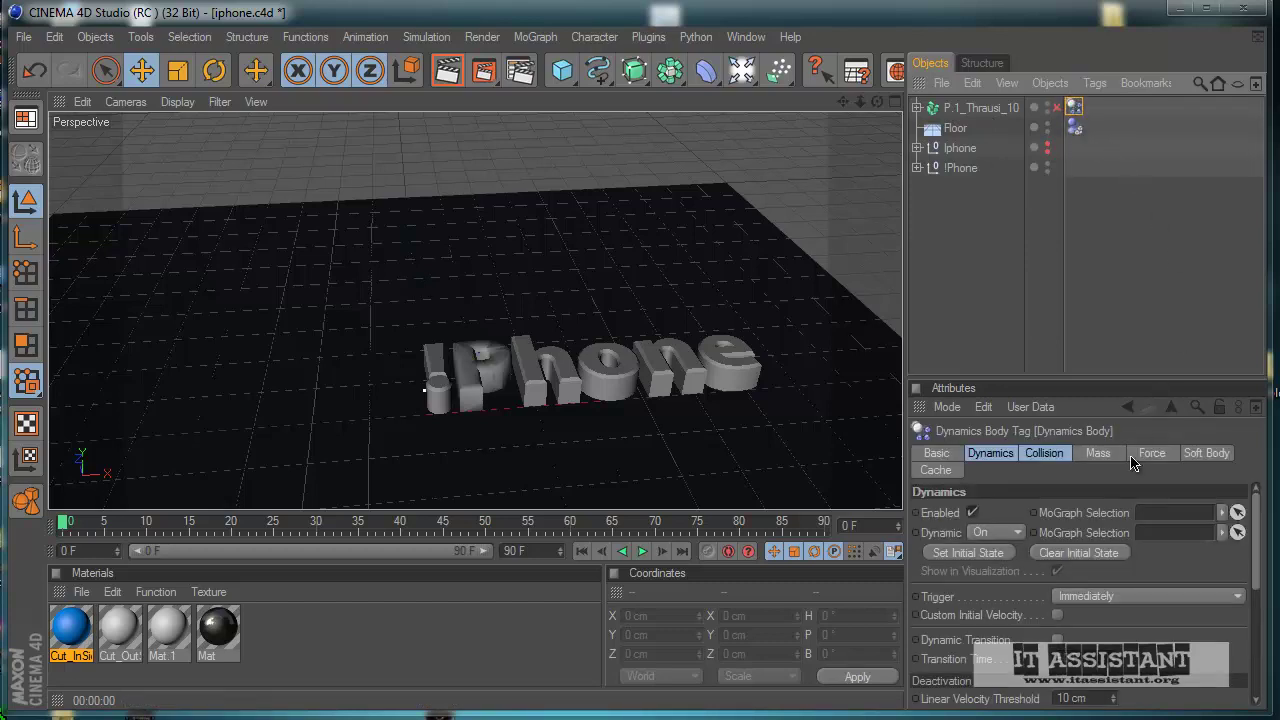
pyautogui.click(1110, 596)
pyautogui.click(1105, 654)
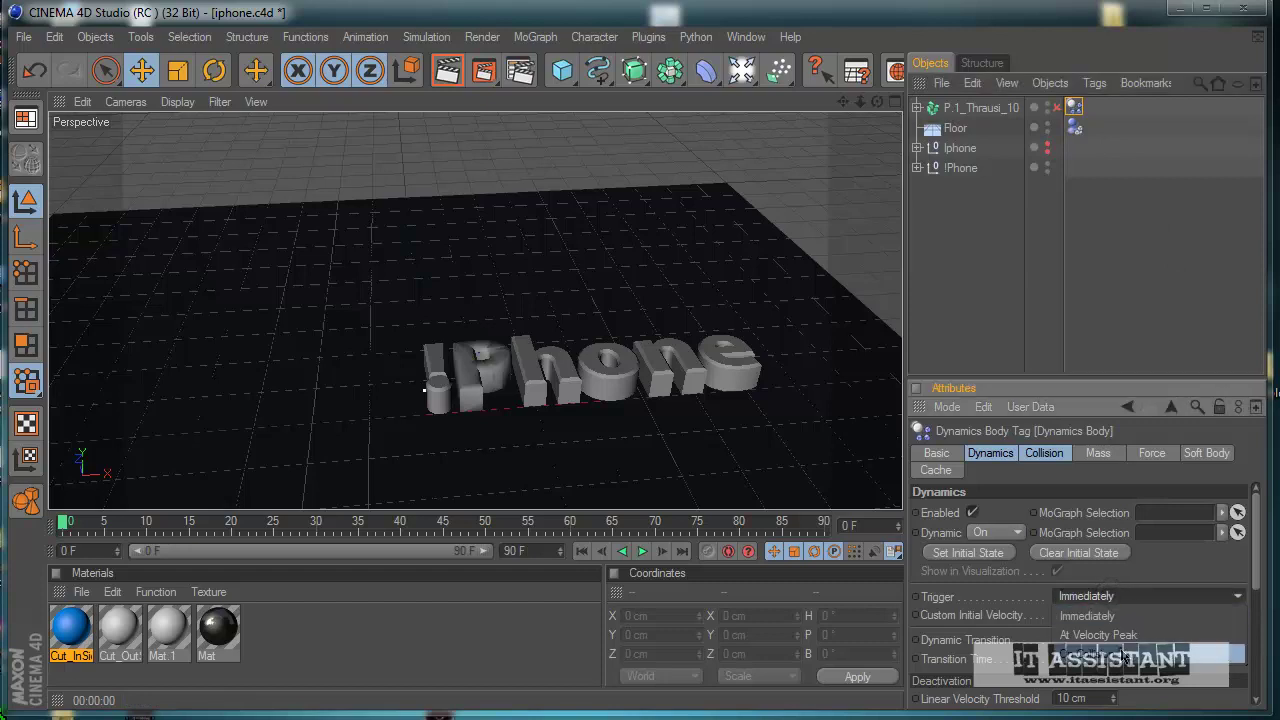
pyautogui.click(642, 552)
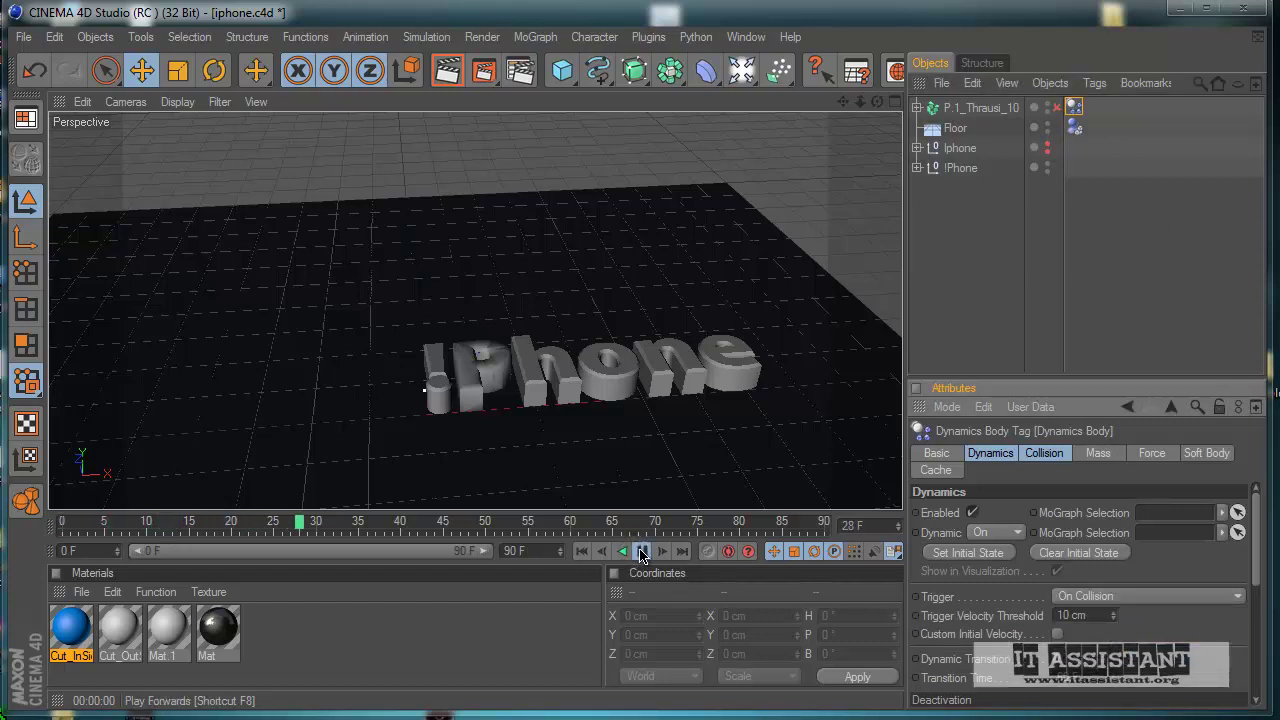
pyautogui.click(642, 552)
pyautogui.click(581, 551)
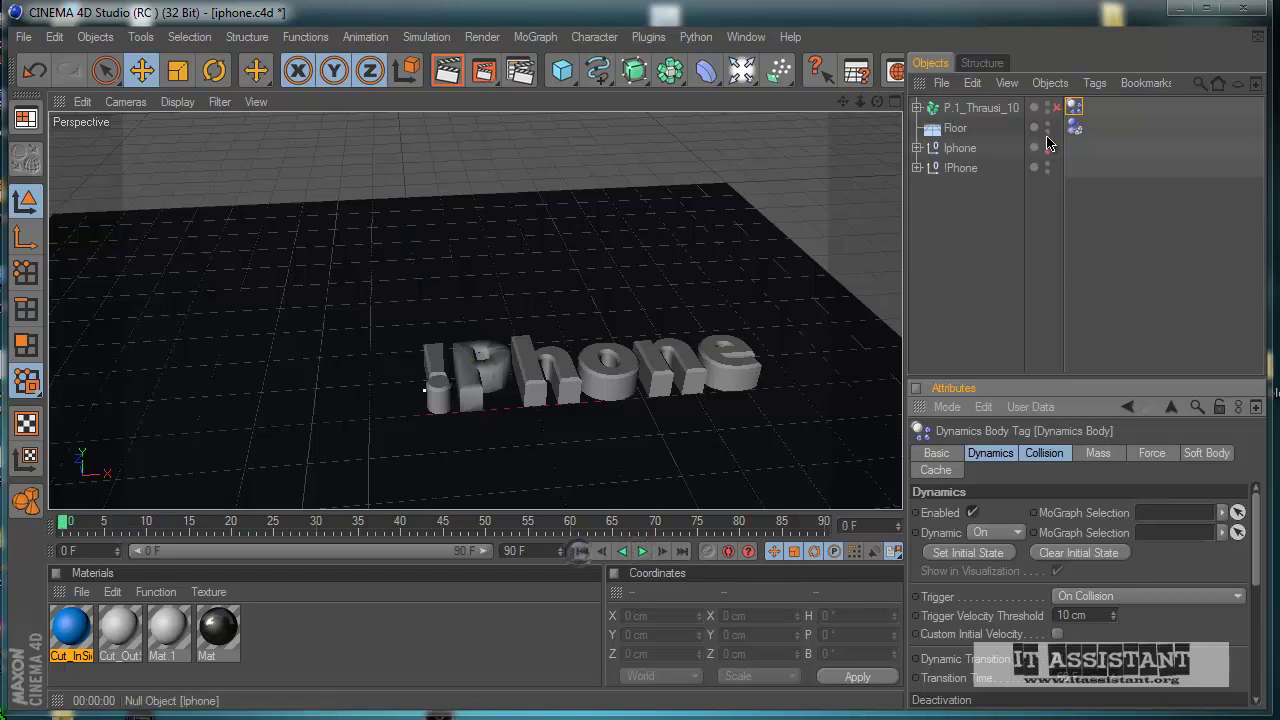
# - Copy the fractured P's Dynamics Body tag onto the !Phone text group
pyautogui.moveTo(1076, 110); pyautogui.dragTo(905, 175)
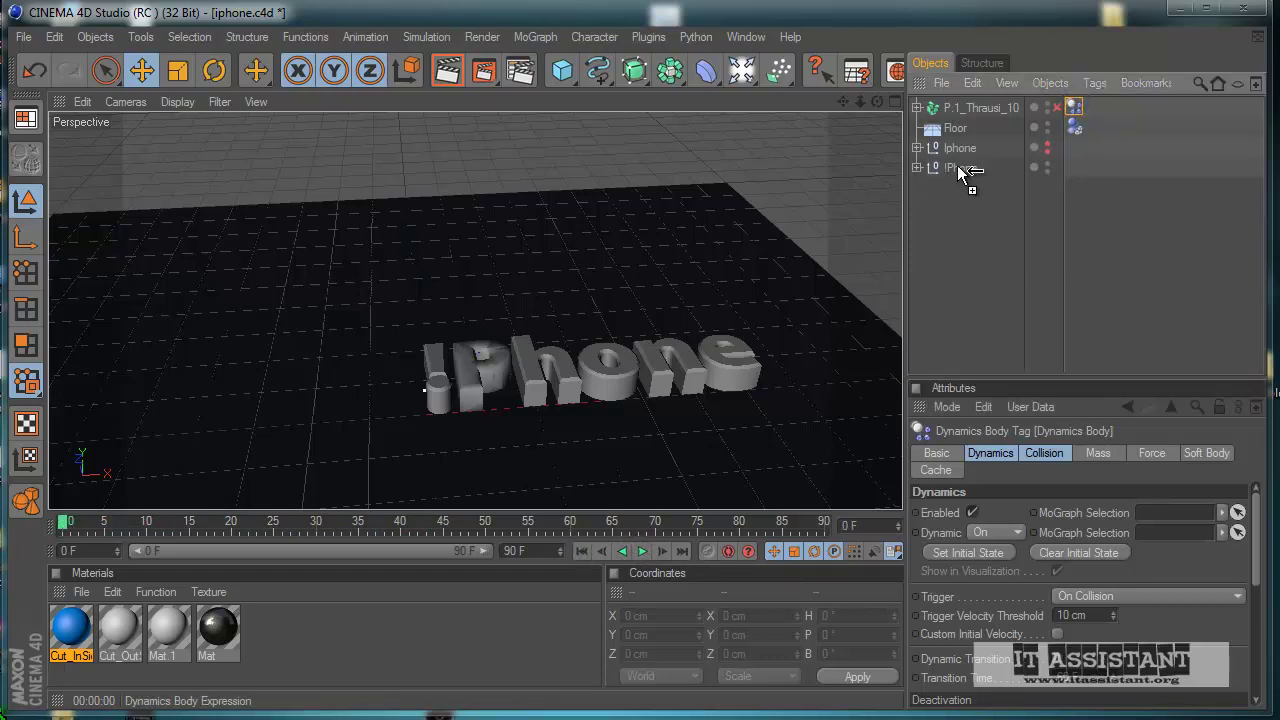
pyautogui.keyDown('ctrl'); pyautogui.moveTo(1076, 165); pyautogui.dragTo(1075, 166); pyautogui.keyUp('ctrl')
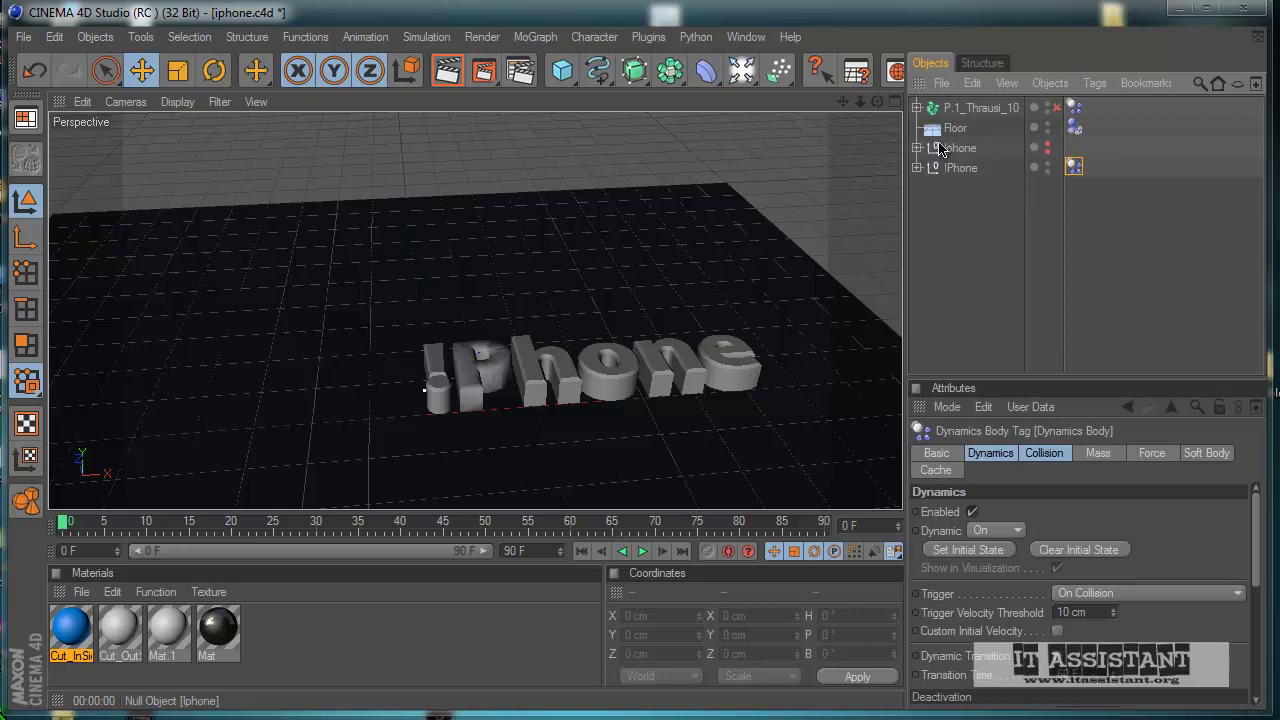
# - Select the Iphone model group and make it visible again in the editor and renderer
pyautogui.click(975, 150)
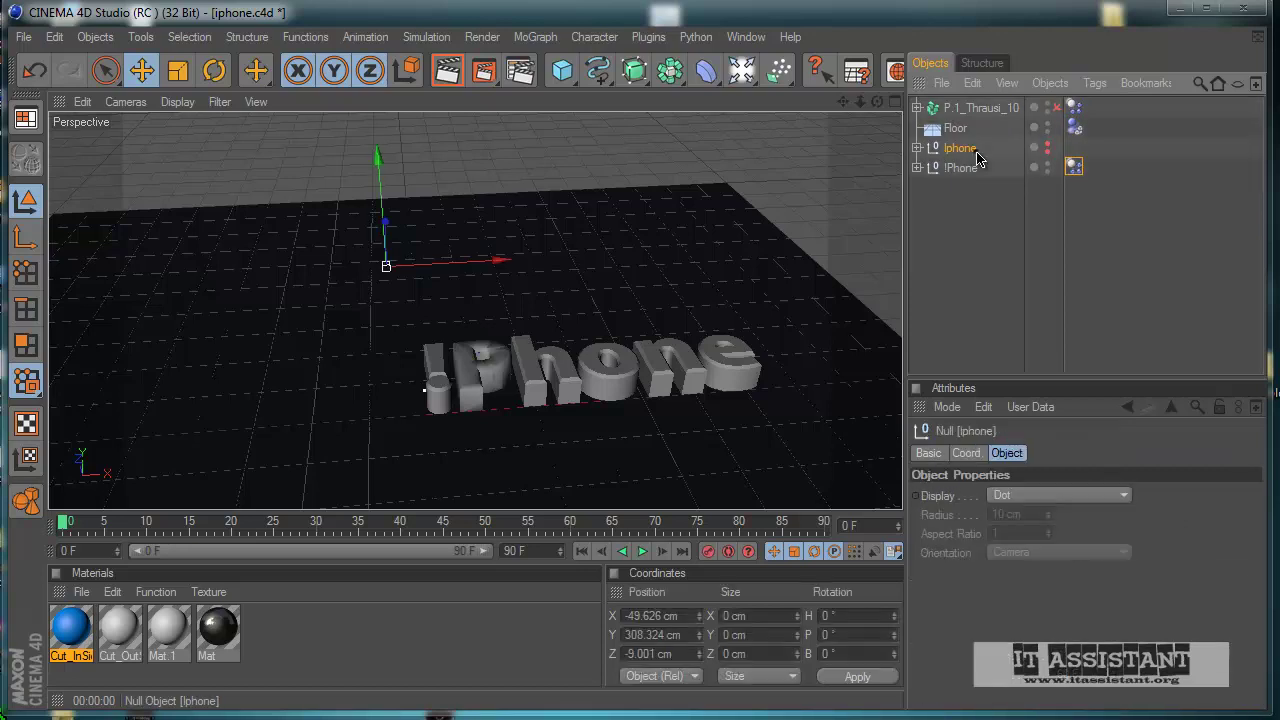
pyautogui.click(1047, 147)
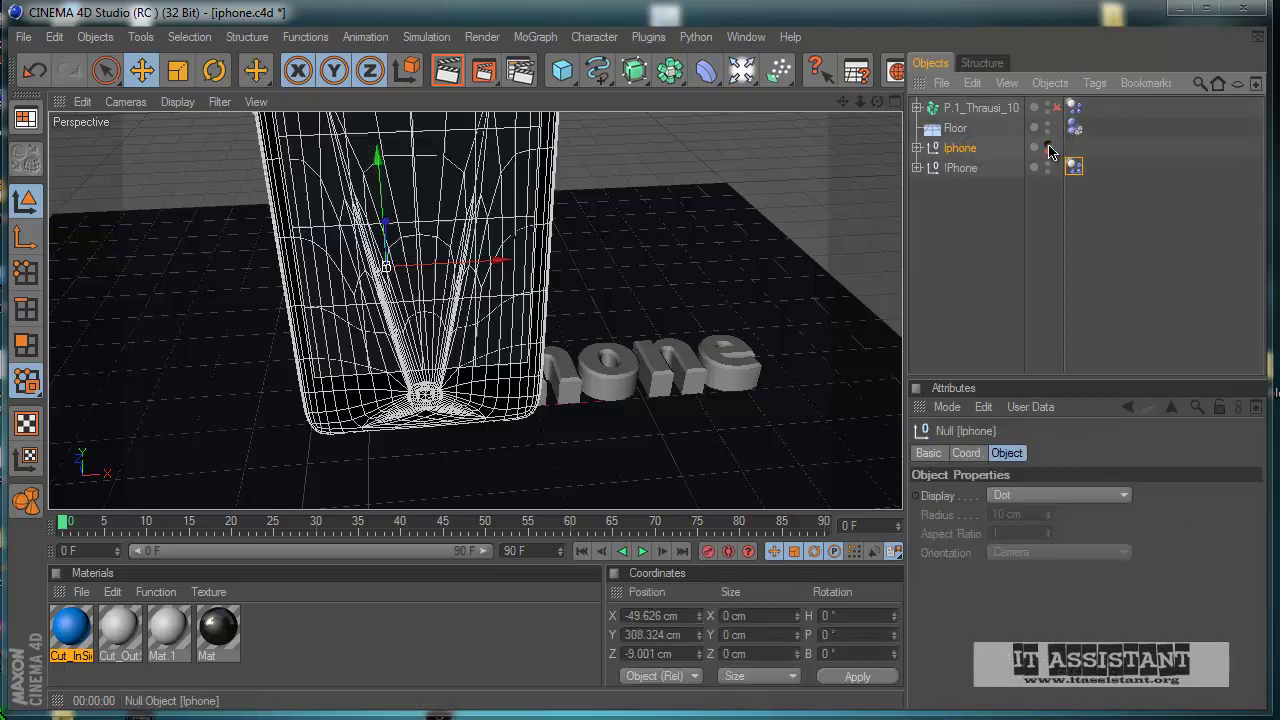
pyautogui.scroll(-5, 700, 330)
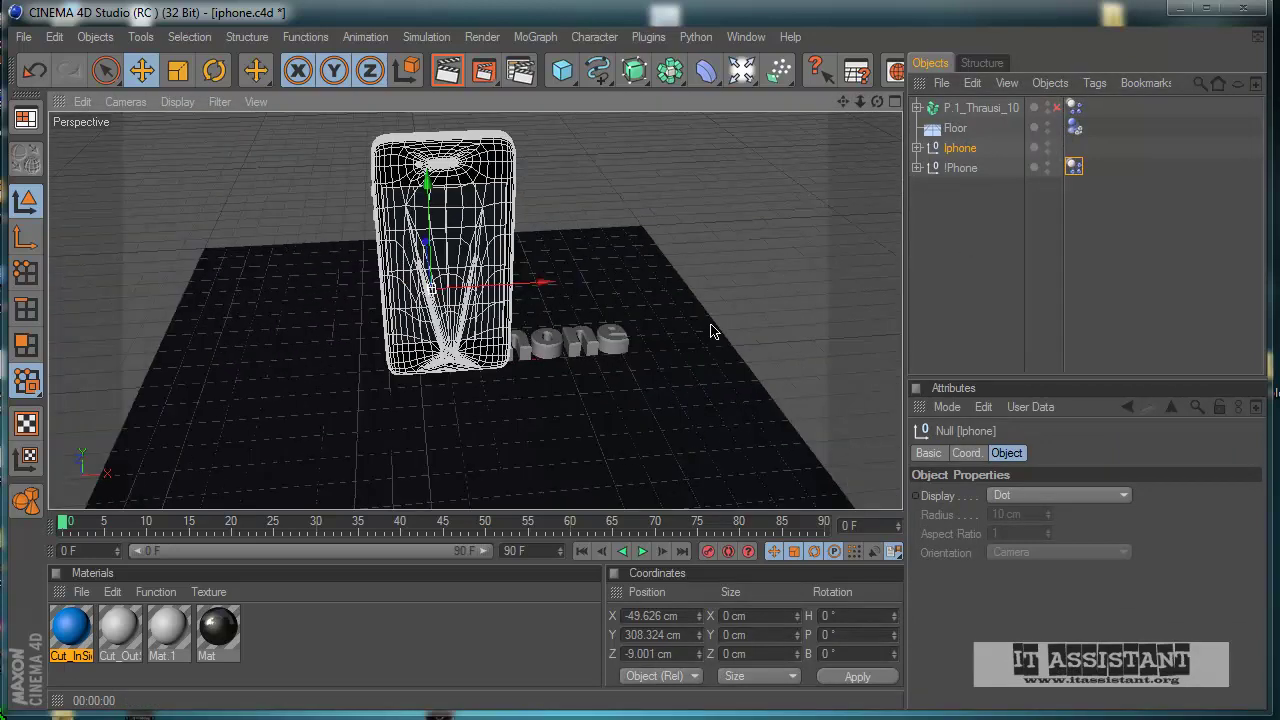
pyautogui.keyDown('alt'); pyautogui.moveTo(621, 308); pyautogui.dragTo(600, 437, button='middle'); pyautogui.keyUp('alt')
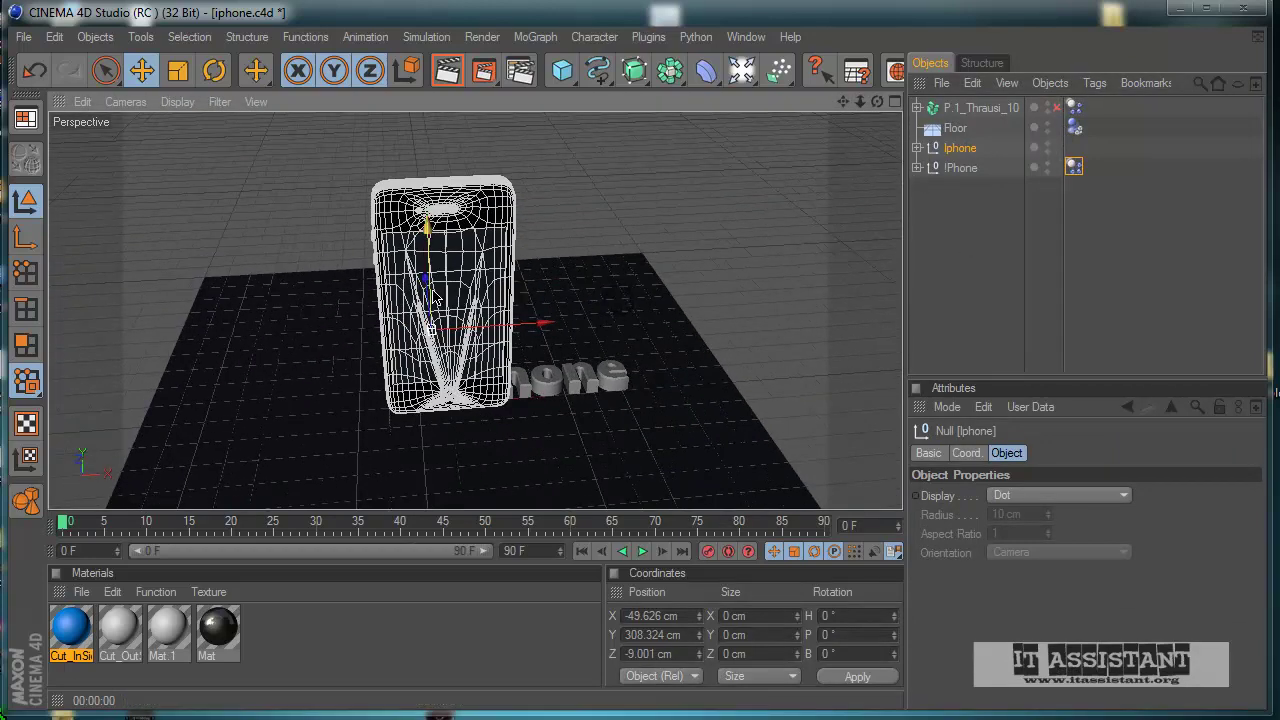
# - Raise the Iphone group to a height of about 931 cm and rotate its pitch to about -91° so it lies flat
pyautogui.moveTo(430, 270); pyautogui.dragTo(427, 90)
pyautogui.moveTo(602, 432); pyautogui.dragTo(604, 428)
pyautogui.keyDown('alt'); pyautogui.moveTo(486, 303); pyautogui.dragTo(315, 175); pyautogui.keyUp('alt')
pyautogui.click(214, 69)
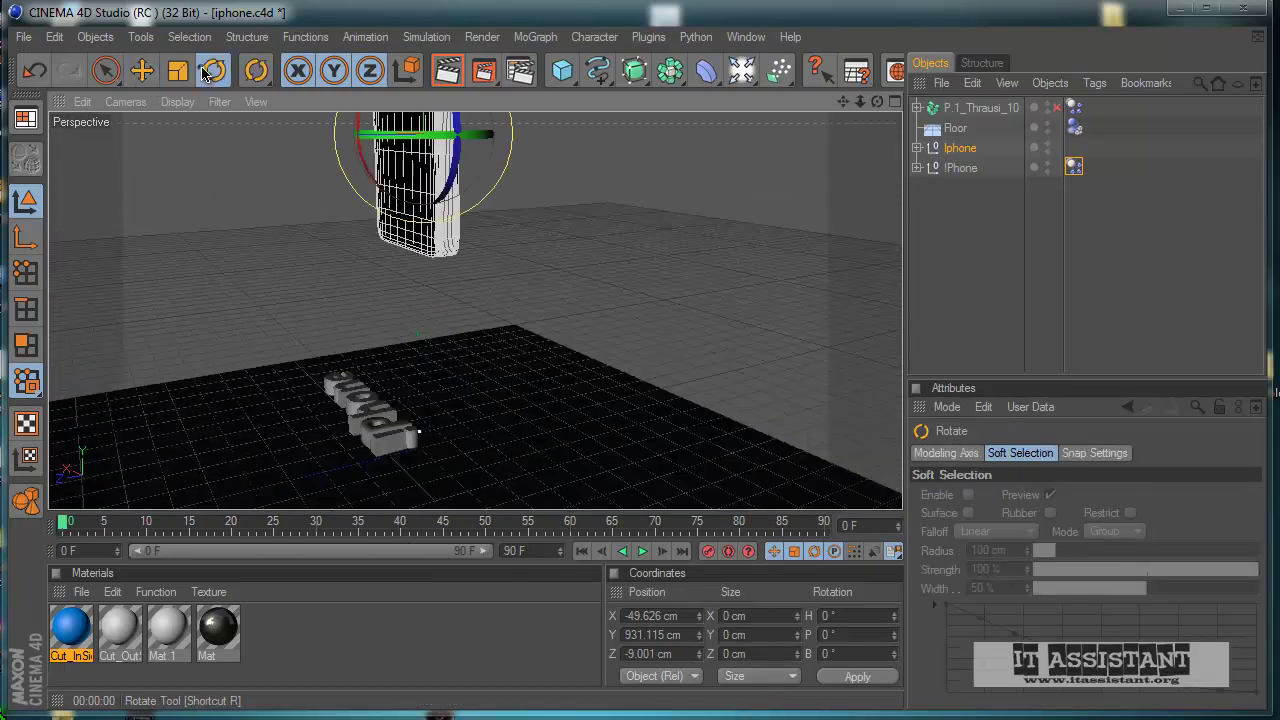
pyautogui.moveTo(419, 156); pyautogui.dragTo(457, 210)
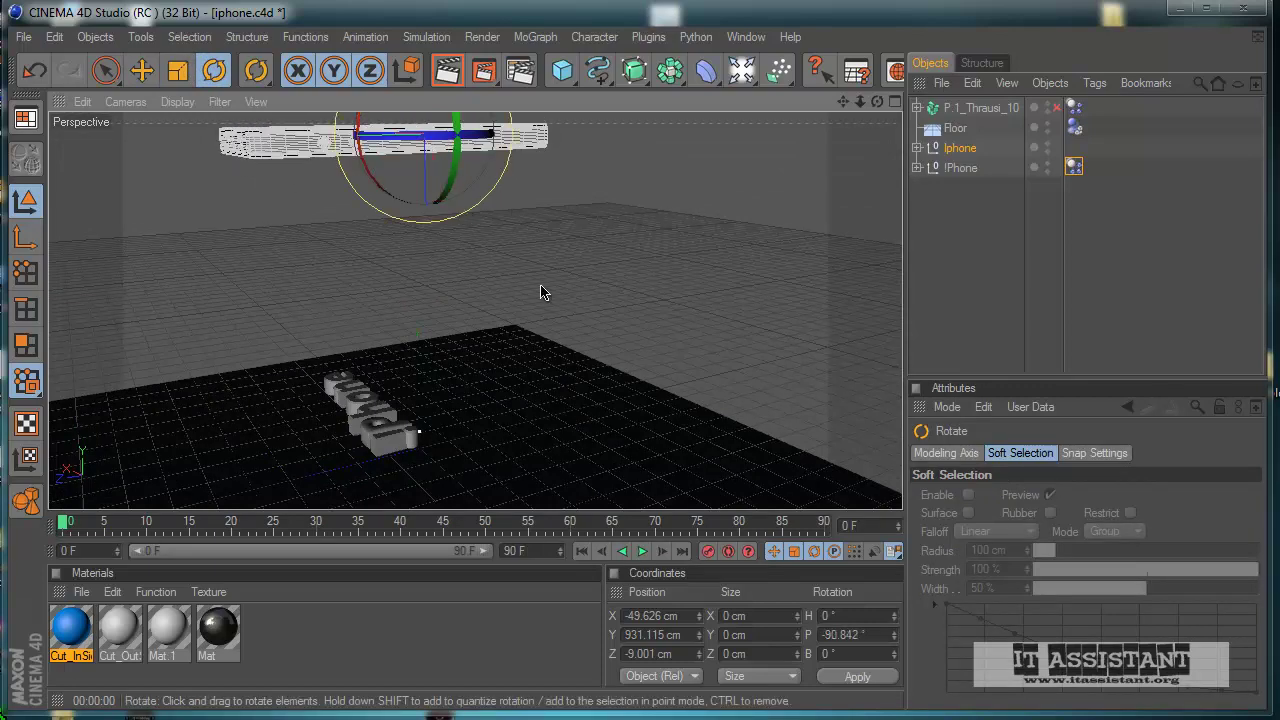
# - Using the top view, move the Iphone group along X to about 59 cm, above the letter P
pyautogui.middleClick(541, 330)
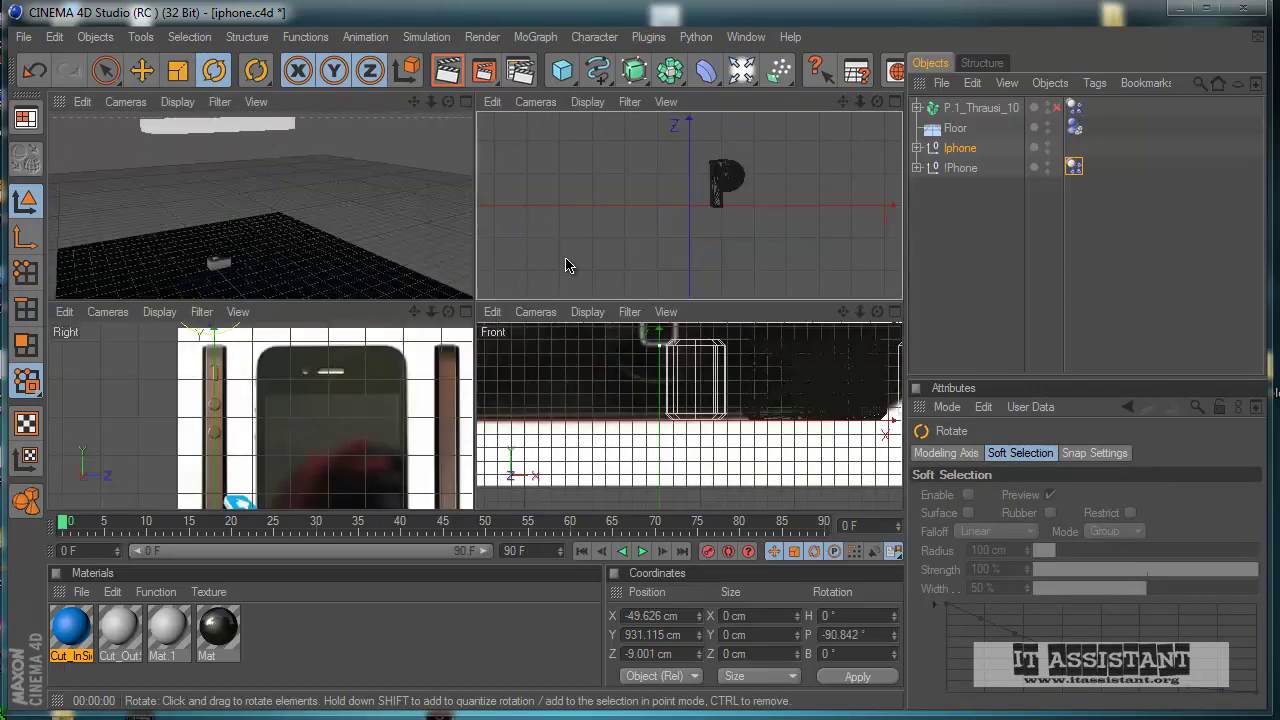
pyautogui.middleClick(566, 265)
pyautogui.scroll(-3, 570, 268)
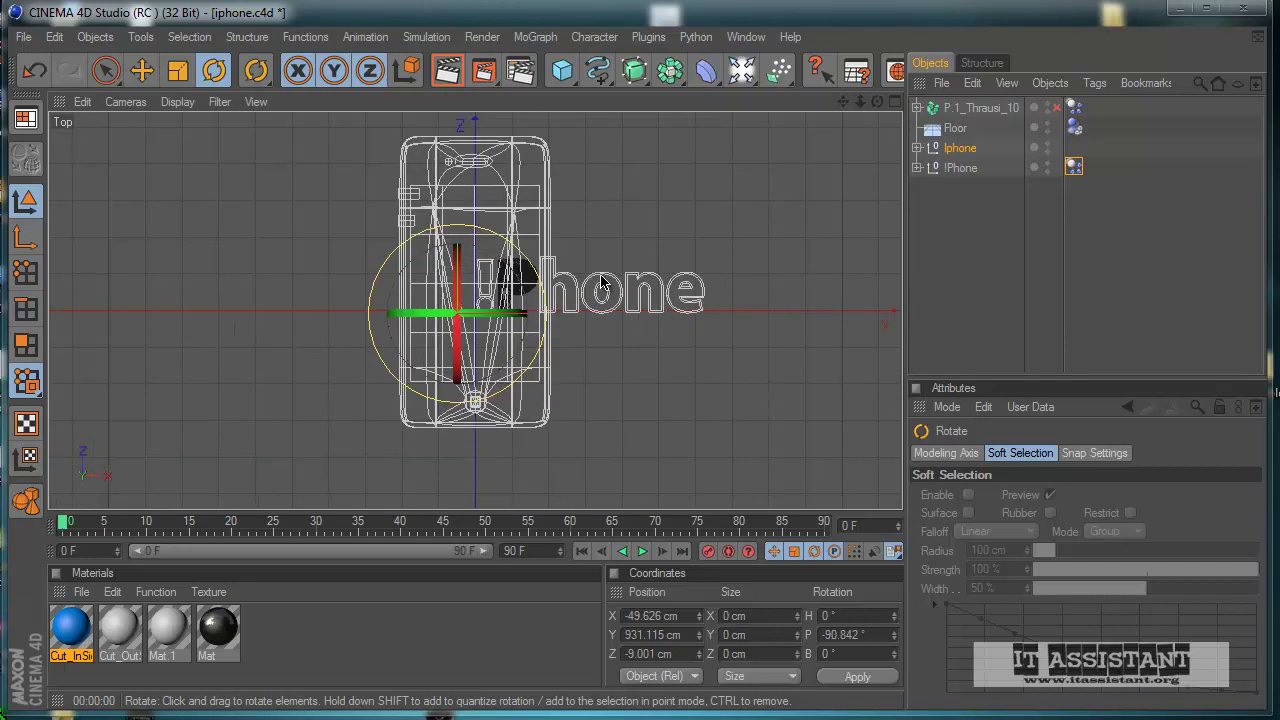
pyautogui.click(141, 70)
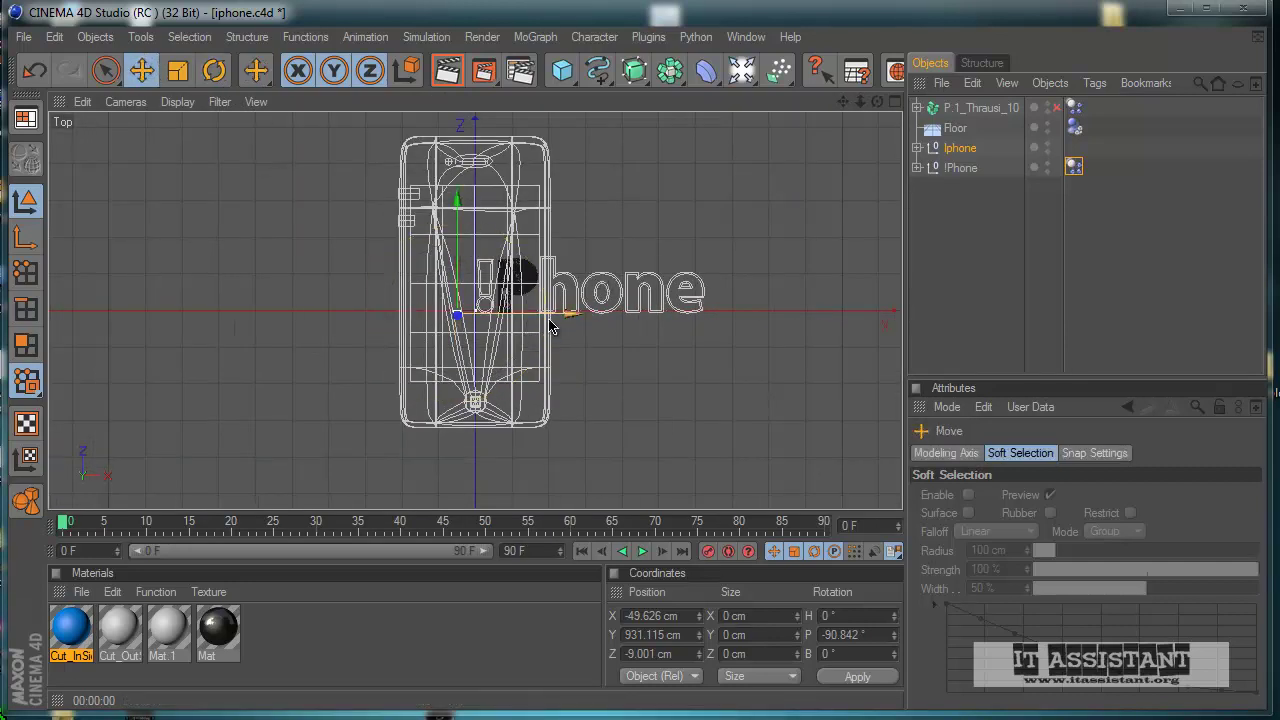
pyautogui.moveTo(558, 318); pyautogui.dragTo(600, 437)
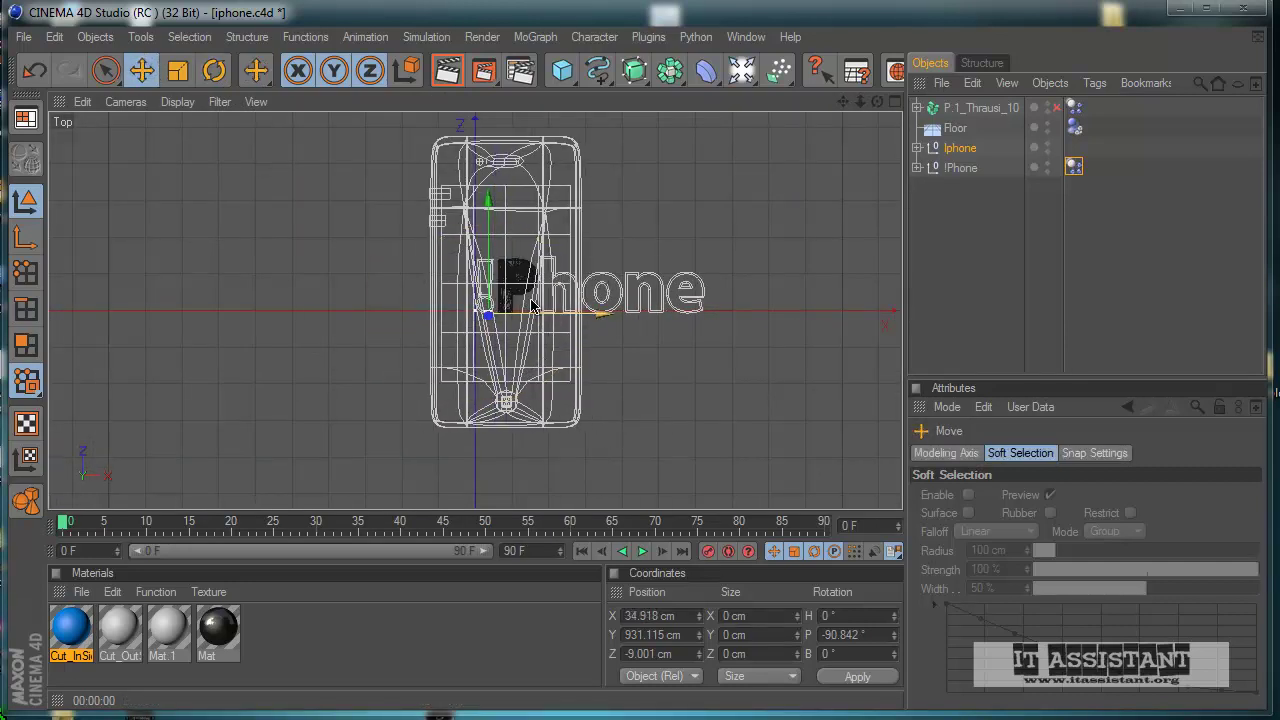
pyautogui.moveTo(543, 311); pyautogui.dragTo(552, 313)
pyautogui.middleClick(600, 437)
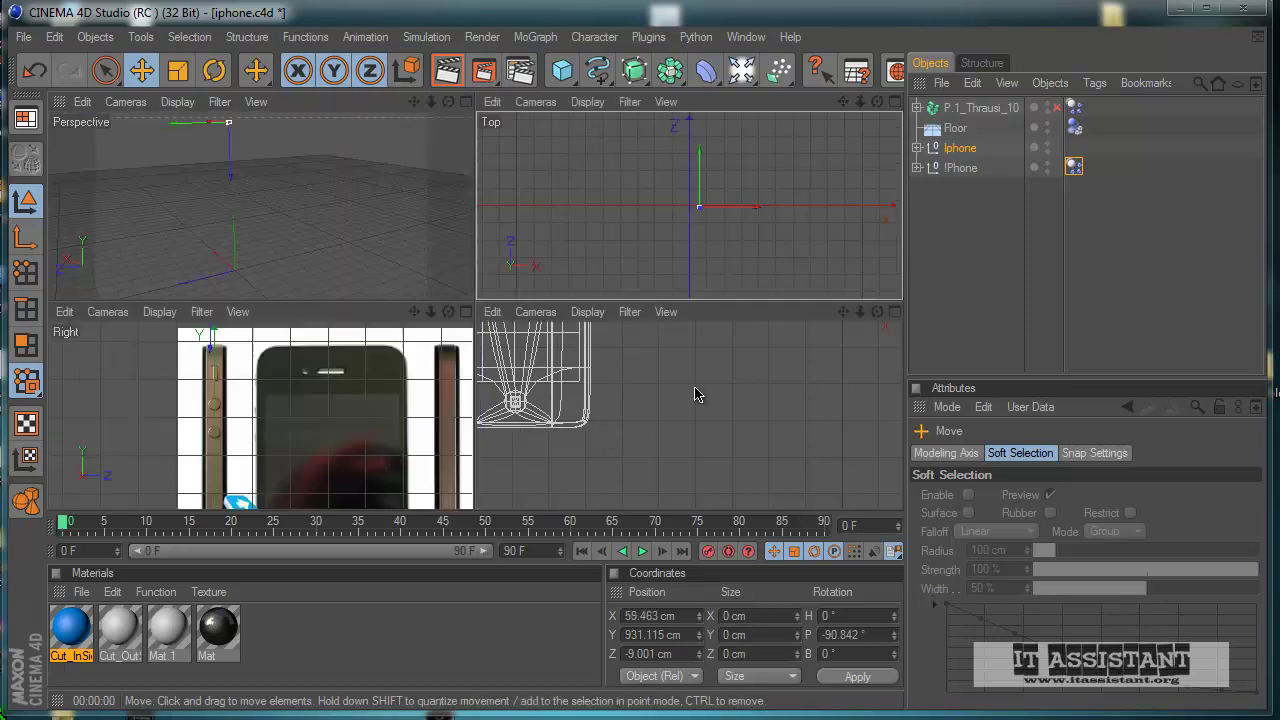
pyautogui.middleClick(346, 266)
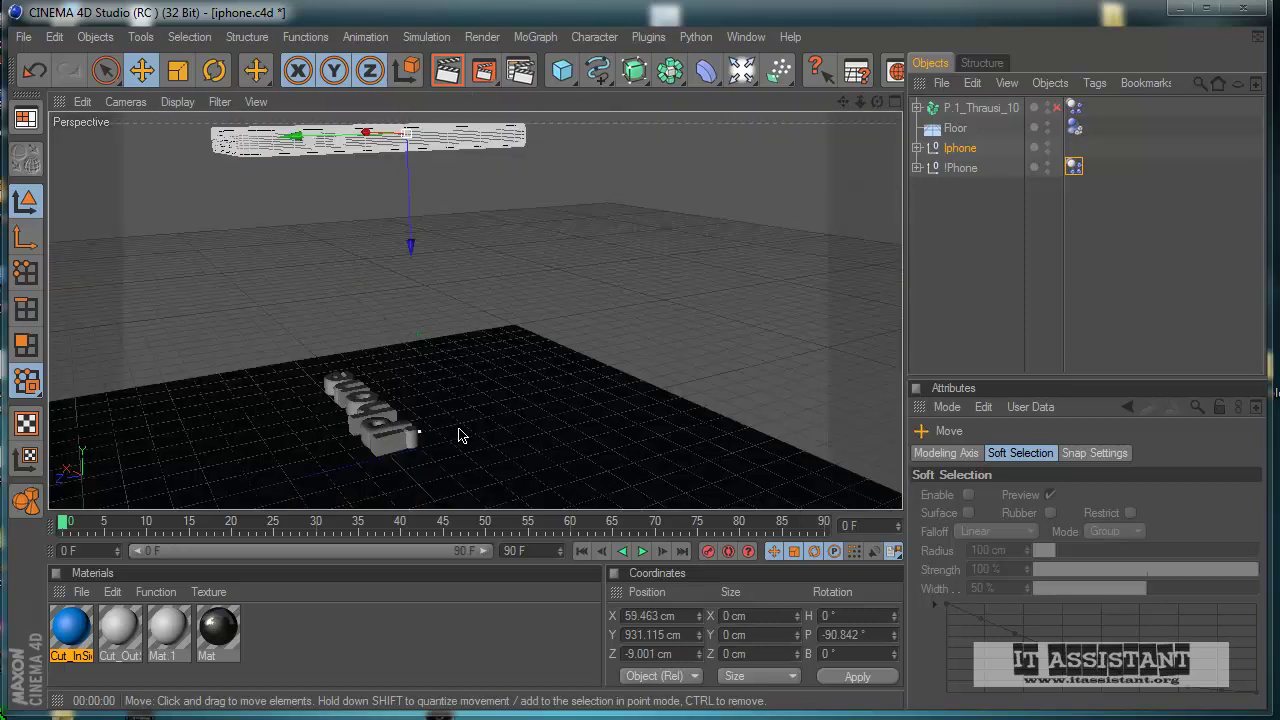
# - Examine the 3D text on the floor and the Iphone group's position above it from several angles
pyautogui.keyDown('alt'); pyautogui.moveTo(459, 435); pyautogui.dragTo(603, 439); pyautogui.keyUp('alt')
pyautogui.keyDown('alt'); pyautogui.moveTo(600, 427); pyautogui.dragTo(595, 420); pyautogui.keyUp('alt')
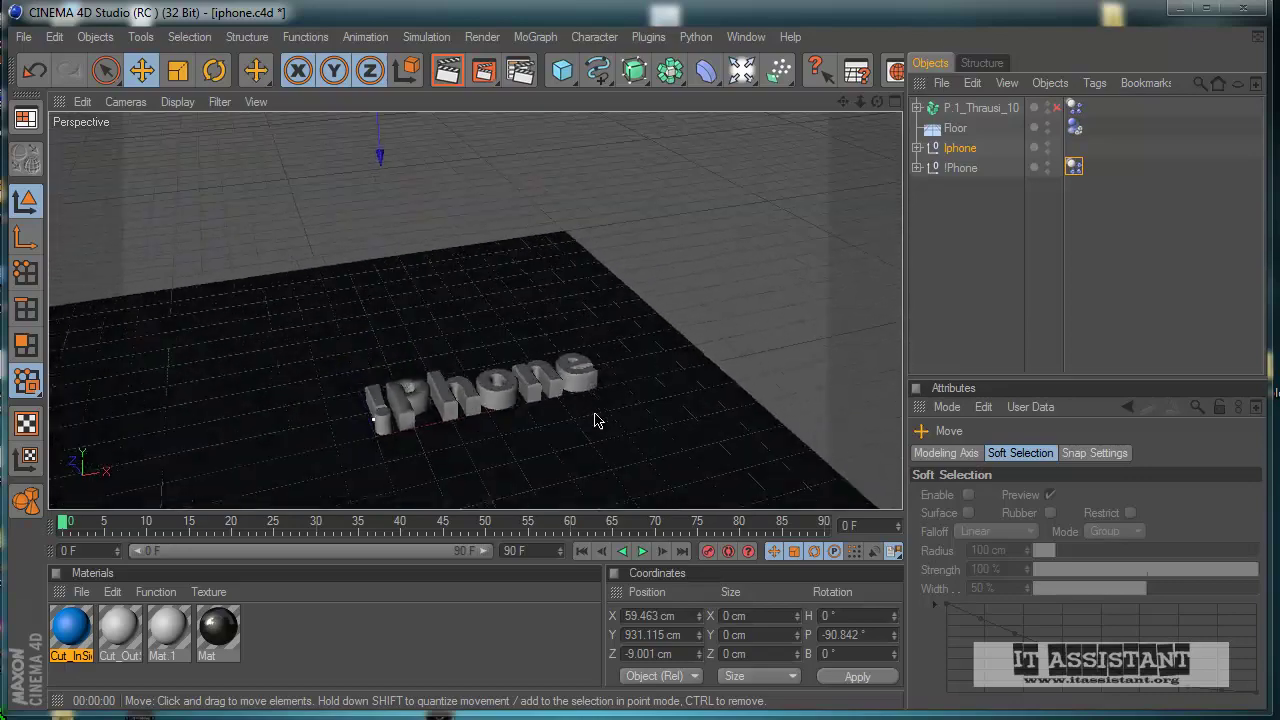
pyautogui.click(472, 427)
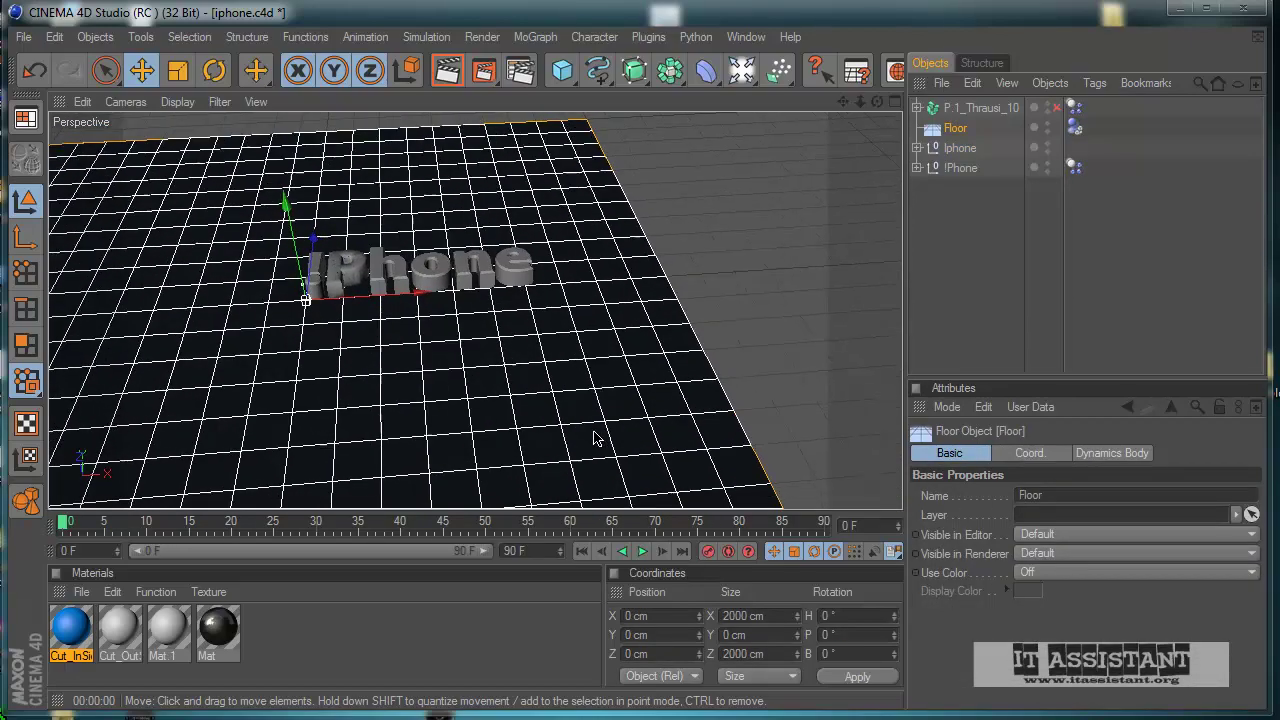
pyautogui.keyDown('alt'); pyautogui.moveTo(418, 421); pyautogui.dragTo(600, 437, button='middle'); pyautogui.keyUp('alt')
pyautogui.scroll(2, 600, 438)
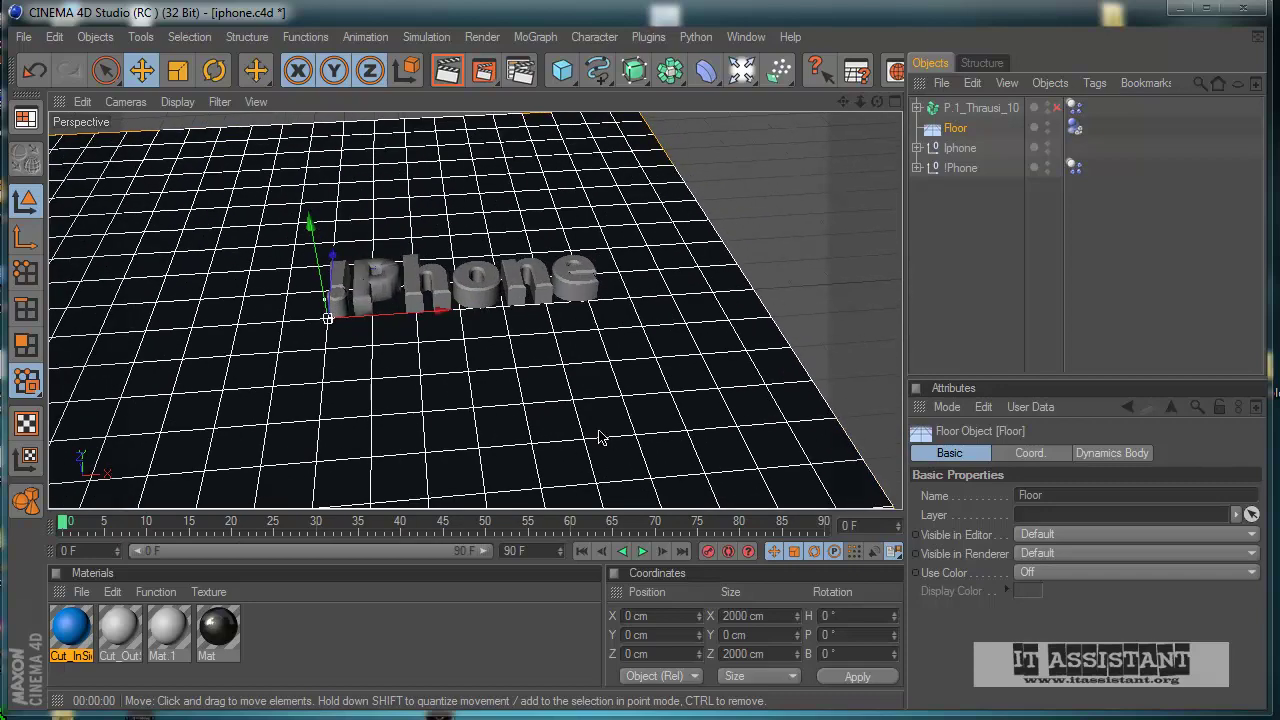
pyautogui.keyDown('alt'); pyautogui.moveTo(599, 431); pyautogui.dragTo(601, 431); pyautogui.keyUp('alt')
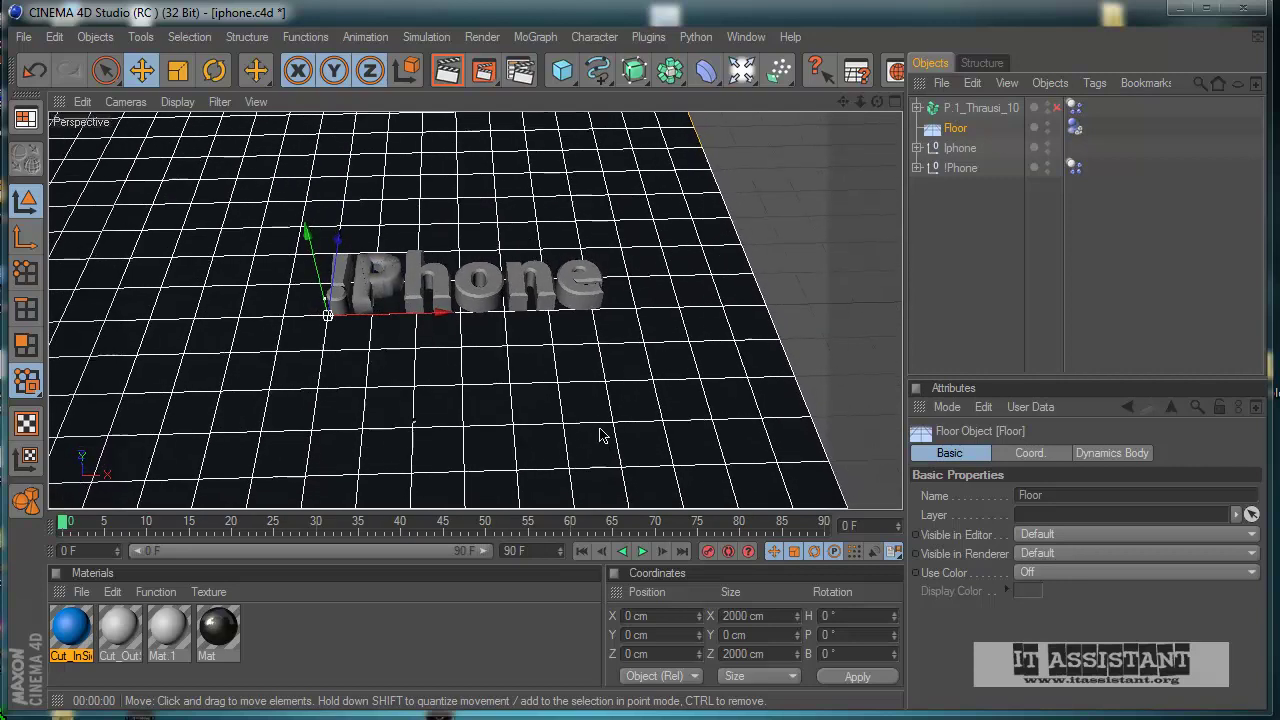
pyautogui.keyDown('alt'); pyautogui.moveTo(603, 435); pyautogui.dragTo(603, 436, button='middle'); pyautogui.keyUp('alt')
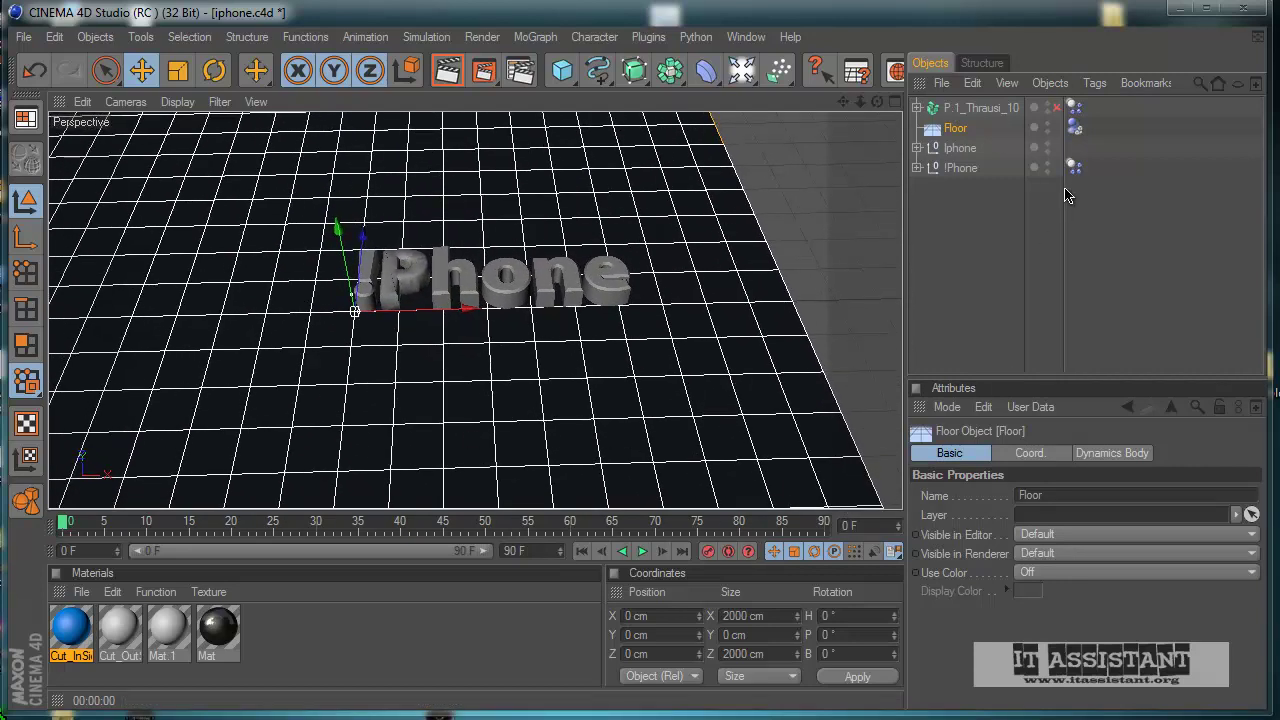
pyautogui.click(960, 148)
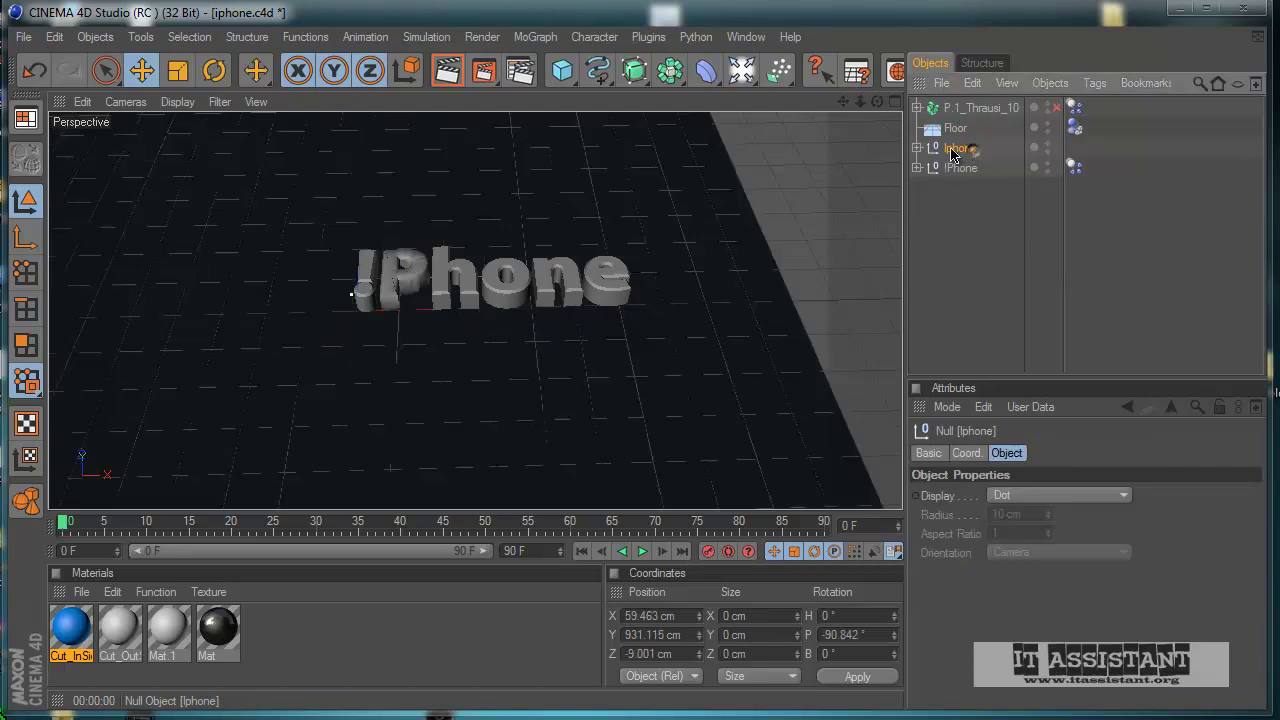
pyautogui.scroll(-1, 547, 256)
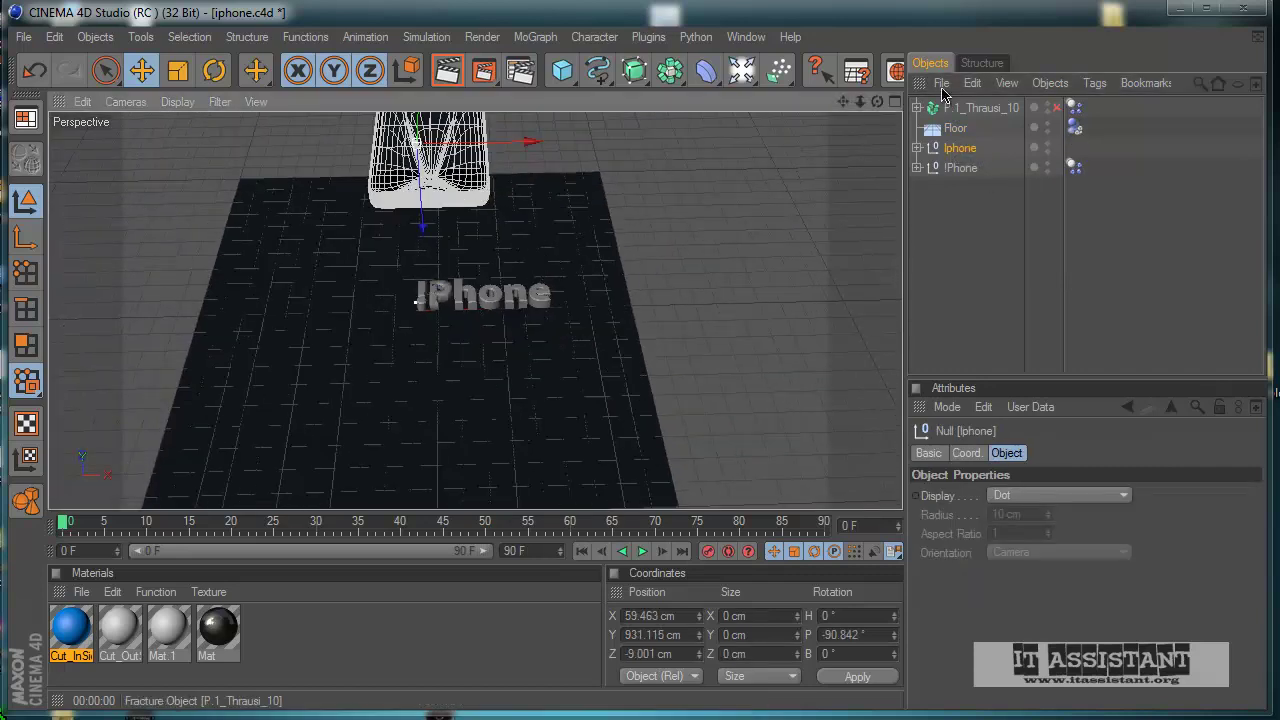
pyautogui.scroll(5, 837, 269)
pyautogui.scroll(-1, 862, 251)
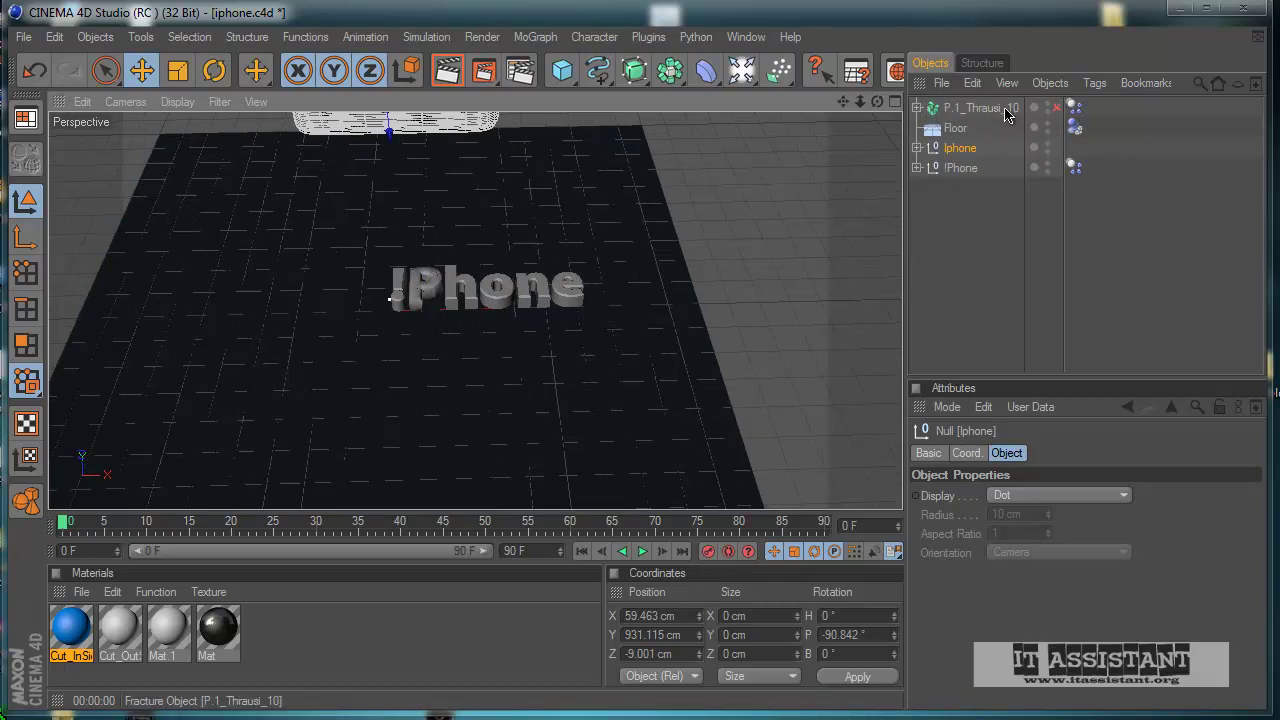
# - Add a MoGraph Fracture object to the scene and show the settings of the fractured P's Dynamics Body tag
pyautogui.click(917, 108)
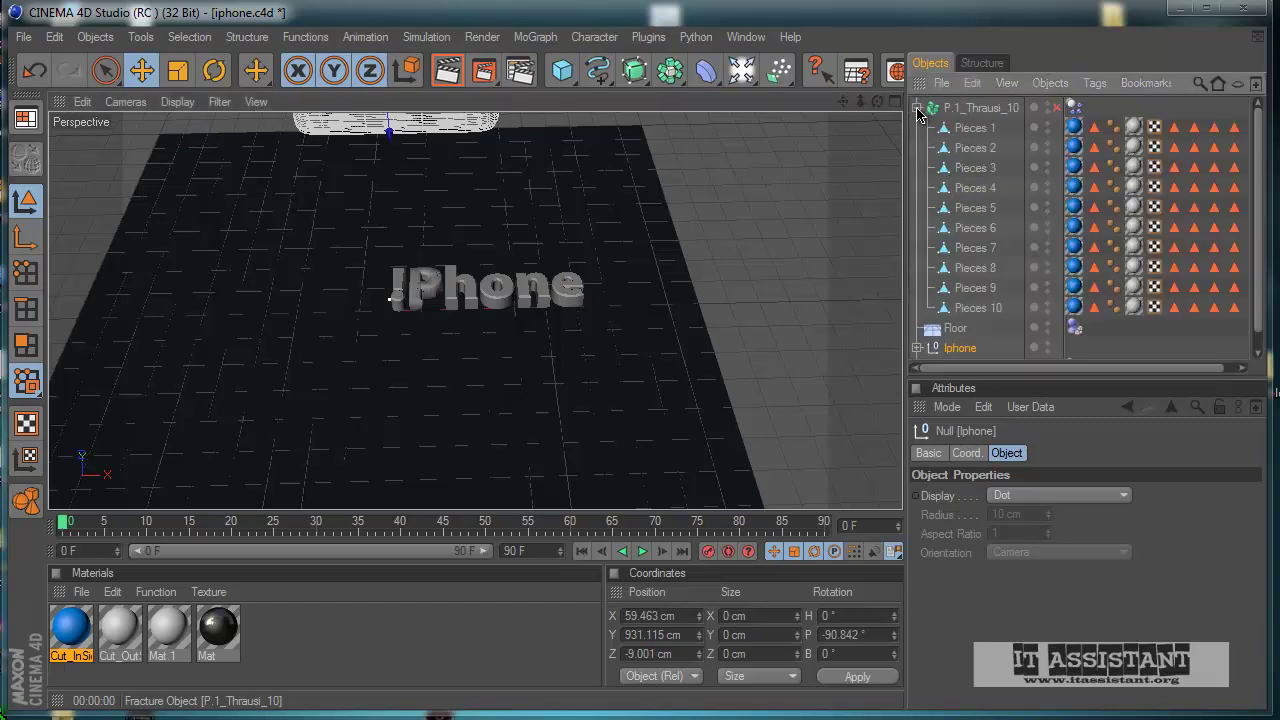
pyautogui.click(917, 108)
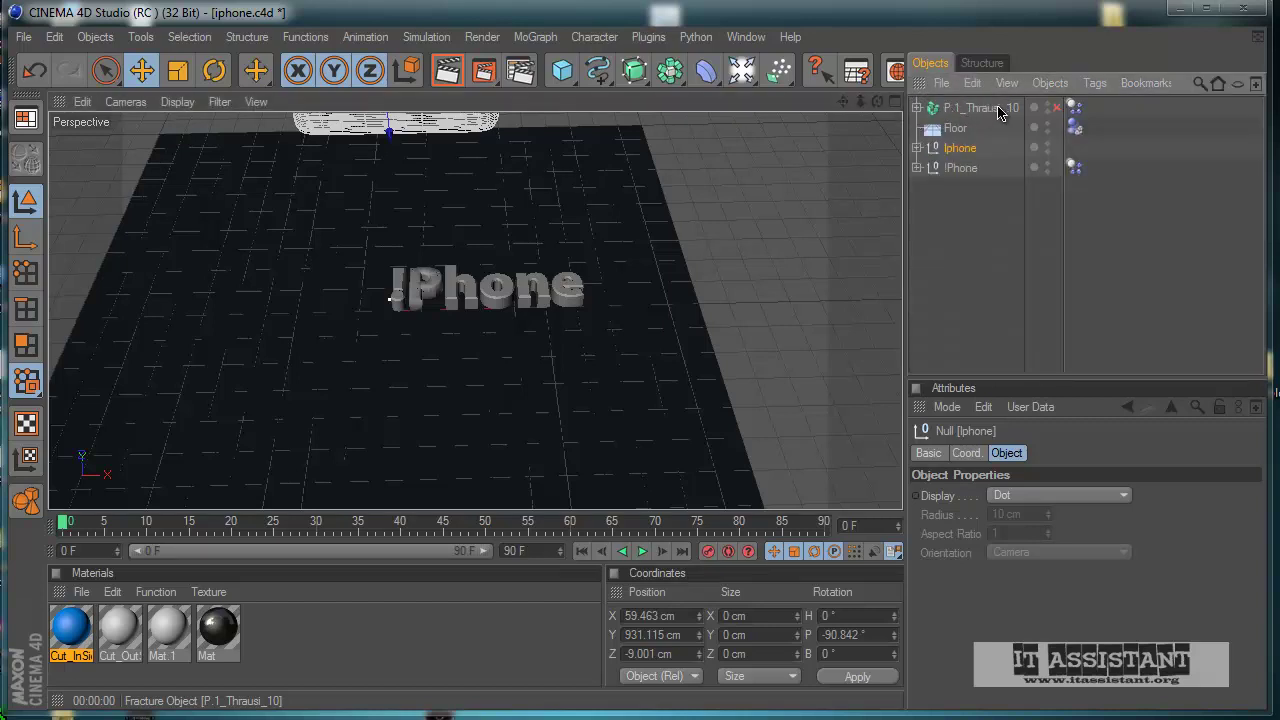
pyautogui.click(535, 37)
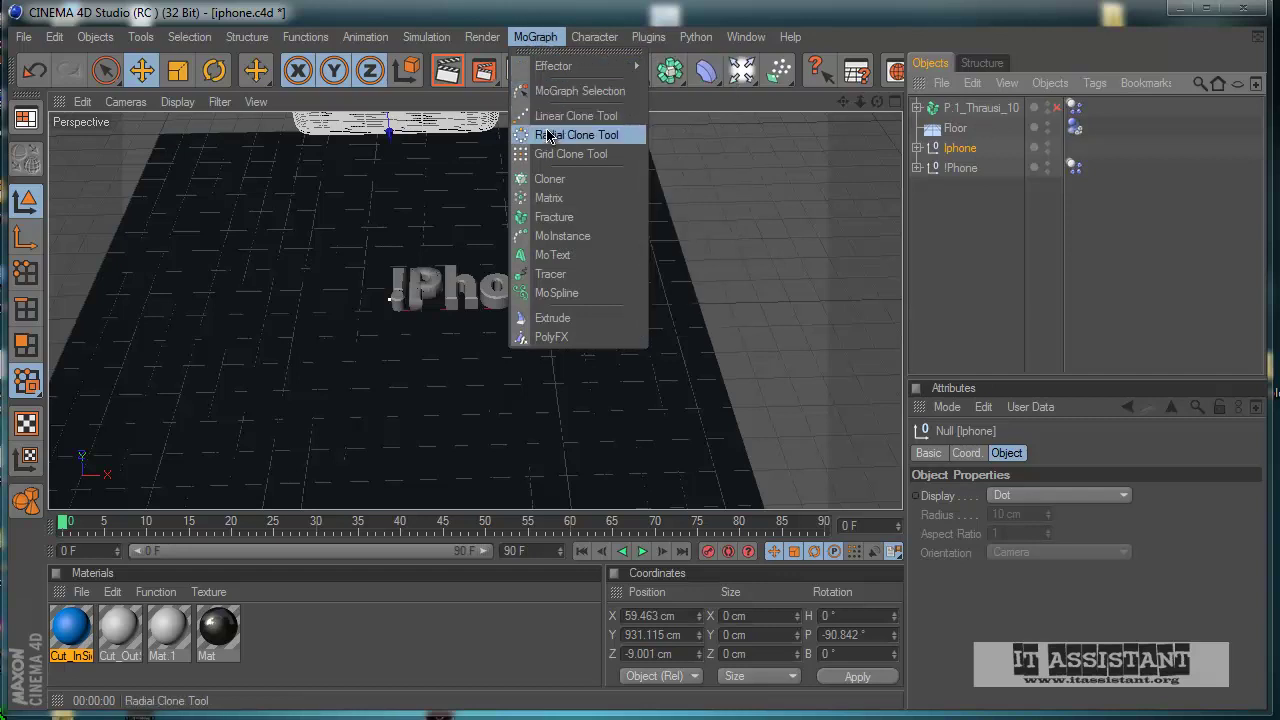
pyautogui.click(556, 217)
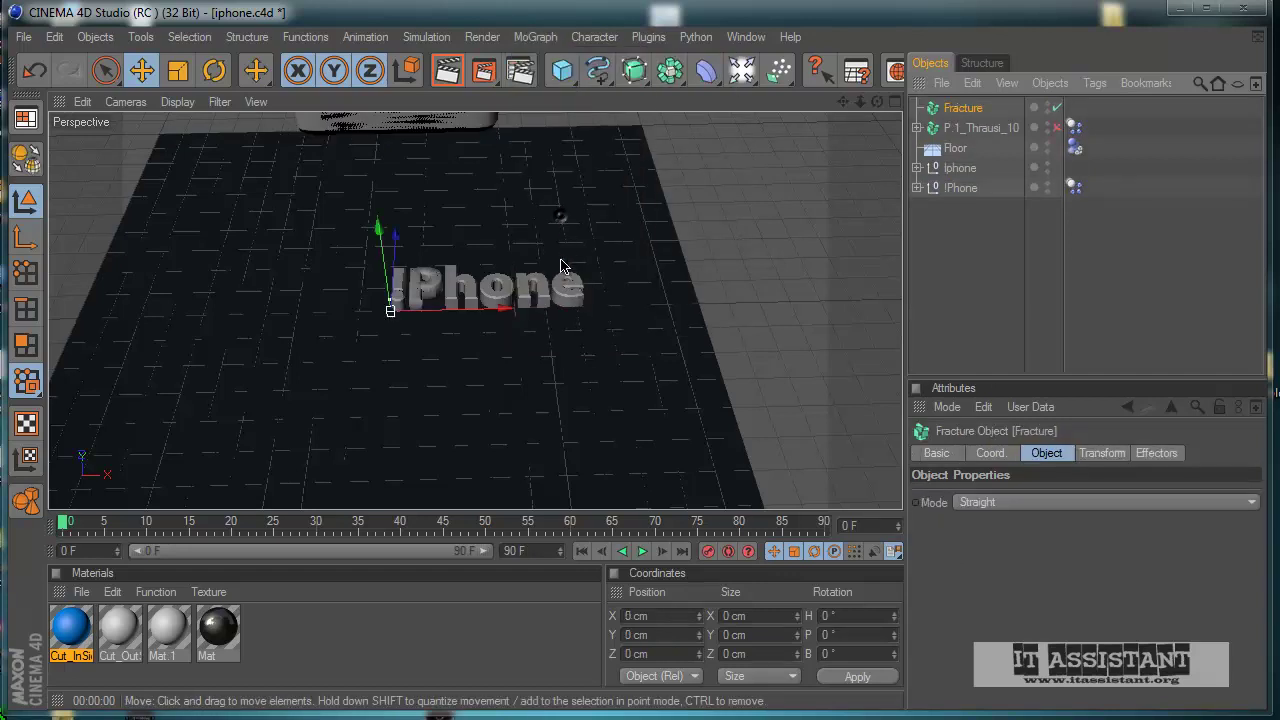
pyautogui.scroll(3, 529, 404)
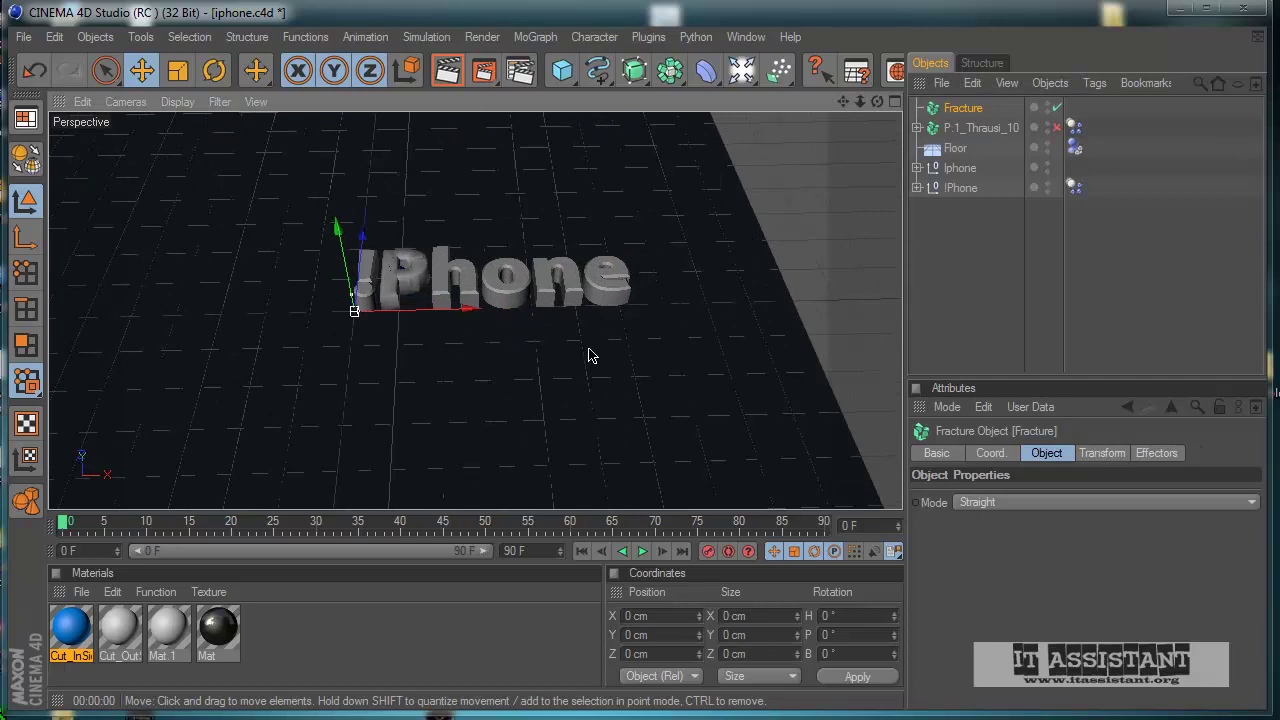
pyautogui.click(1073, 128)
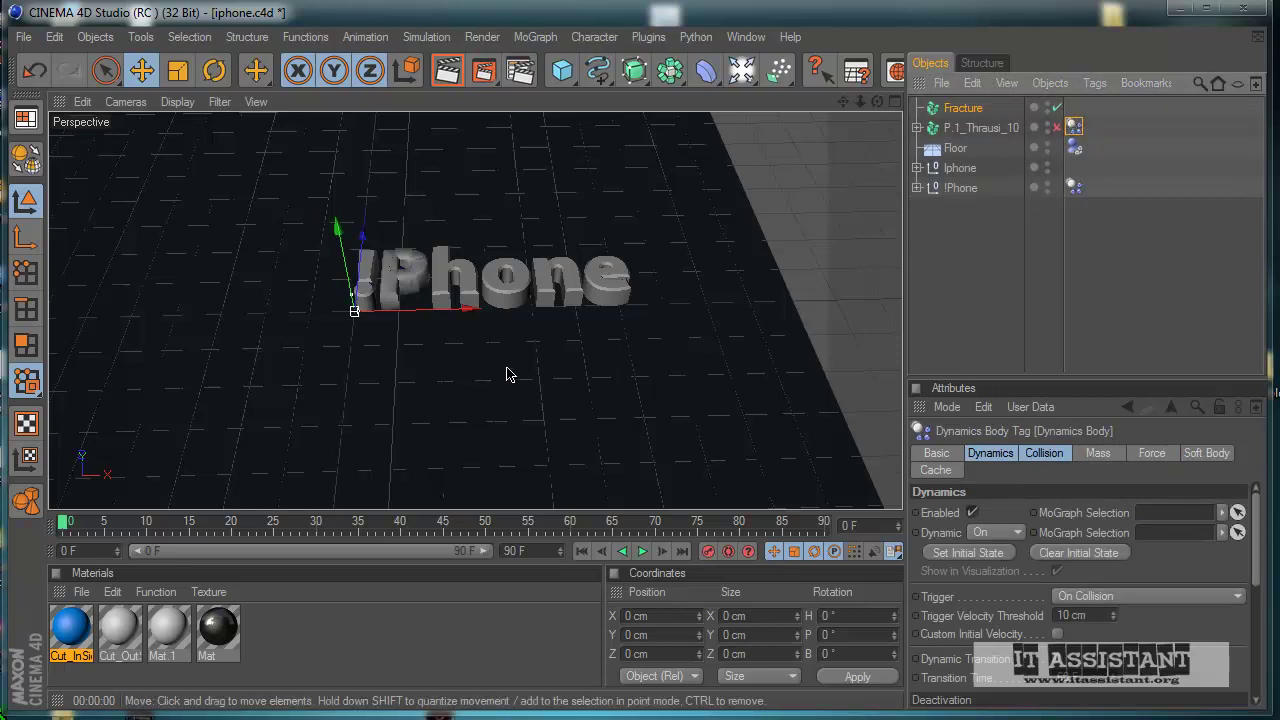
pyautogui.scroll(2, 432, 399)
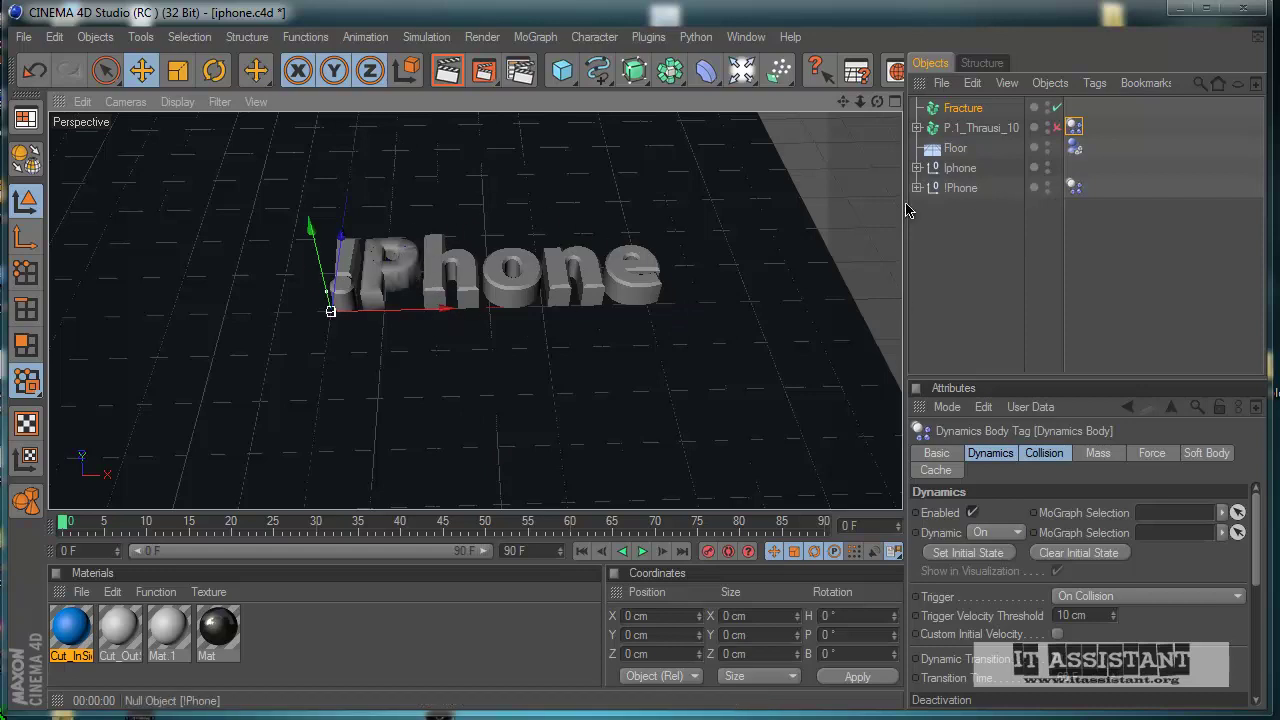
# - Add a Dynamics Body tag to the Iphone group
pyautogui.scroll(-4, 539, 252)
pyautogui.keyDown('alt'); pyautogui.moveTo(529, 205); pyautogui.dragTo(600, 437); pyautogui.keyUp('alt')
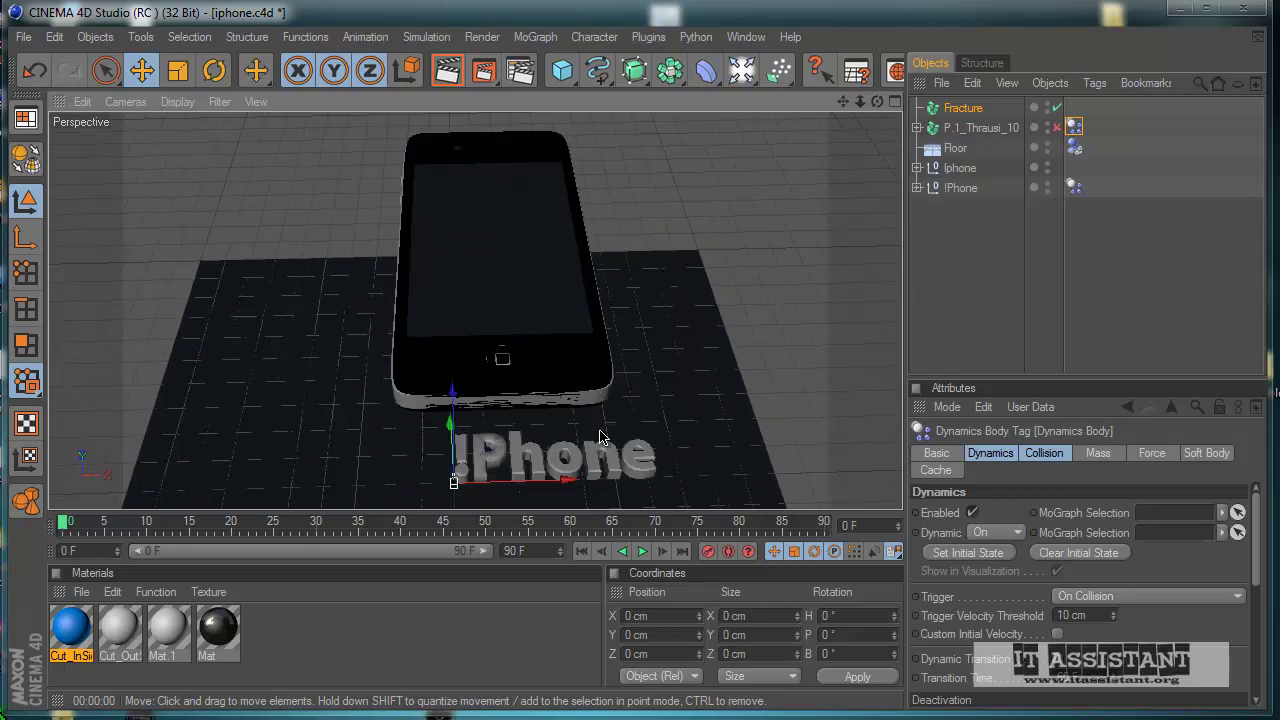
pyautogui.click(493, 214)
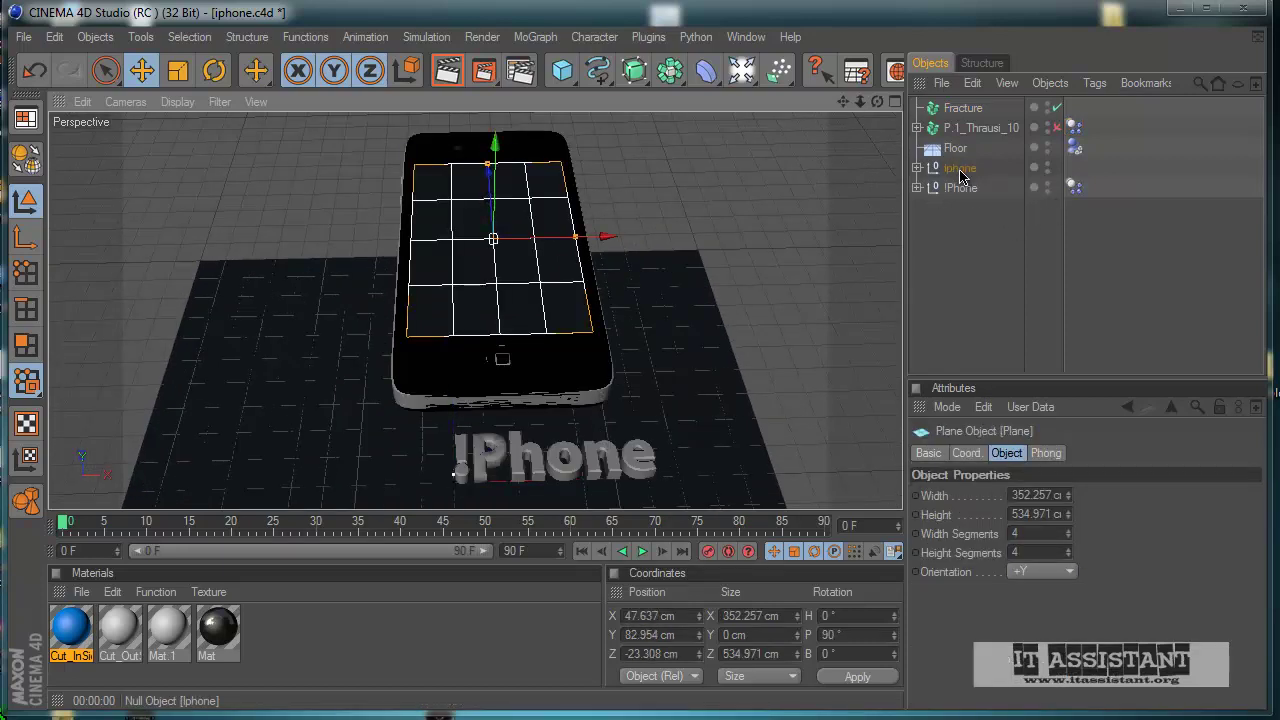
pyautogui.click(960, 172)
pyautogui.rightClick(964, 171)
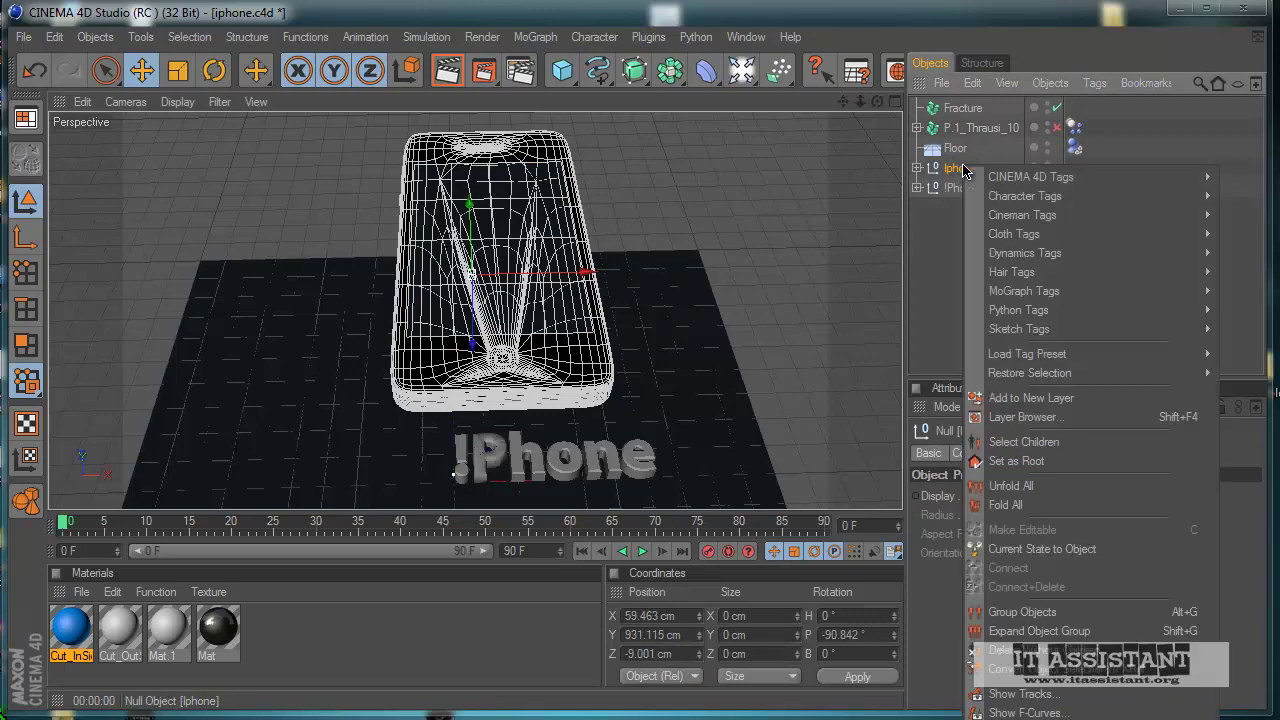
pyautogui.moveTo(1050, 254)
pyautogui.click(918, 253)
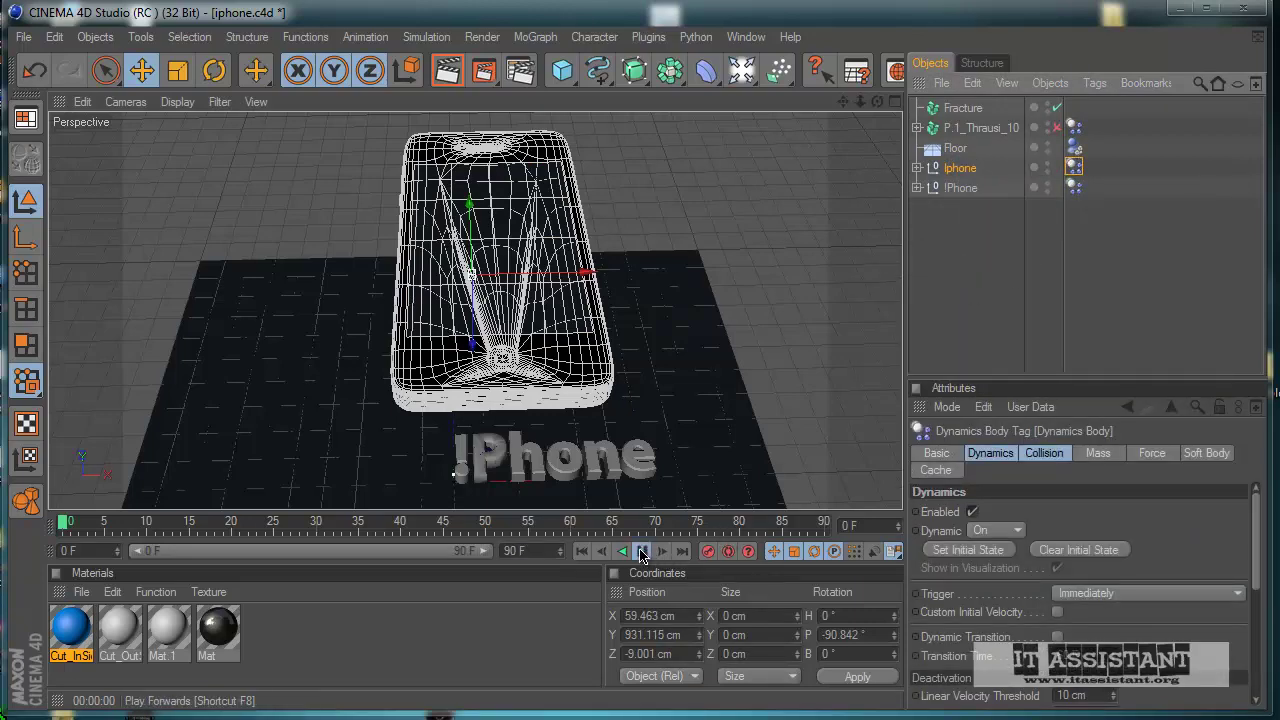
# - Play the simulation of the falling phone up to frame 57 and rewind to the start
pyautogui.click(641, 551)
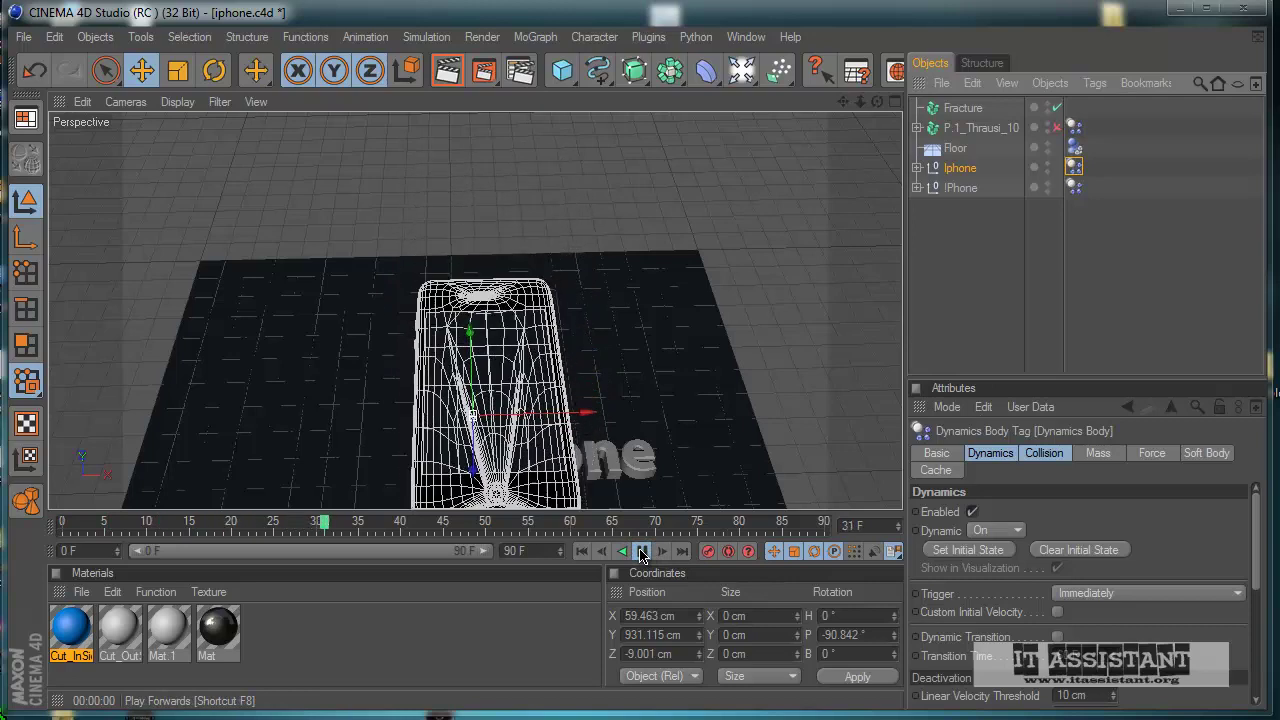
pyautogui.click(641, 551)
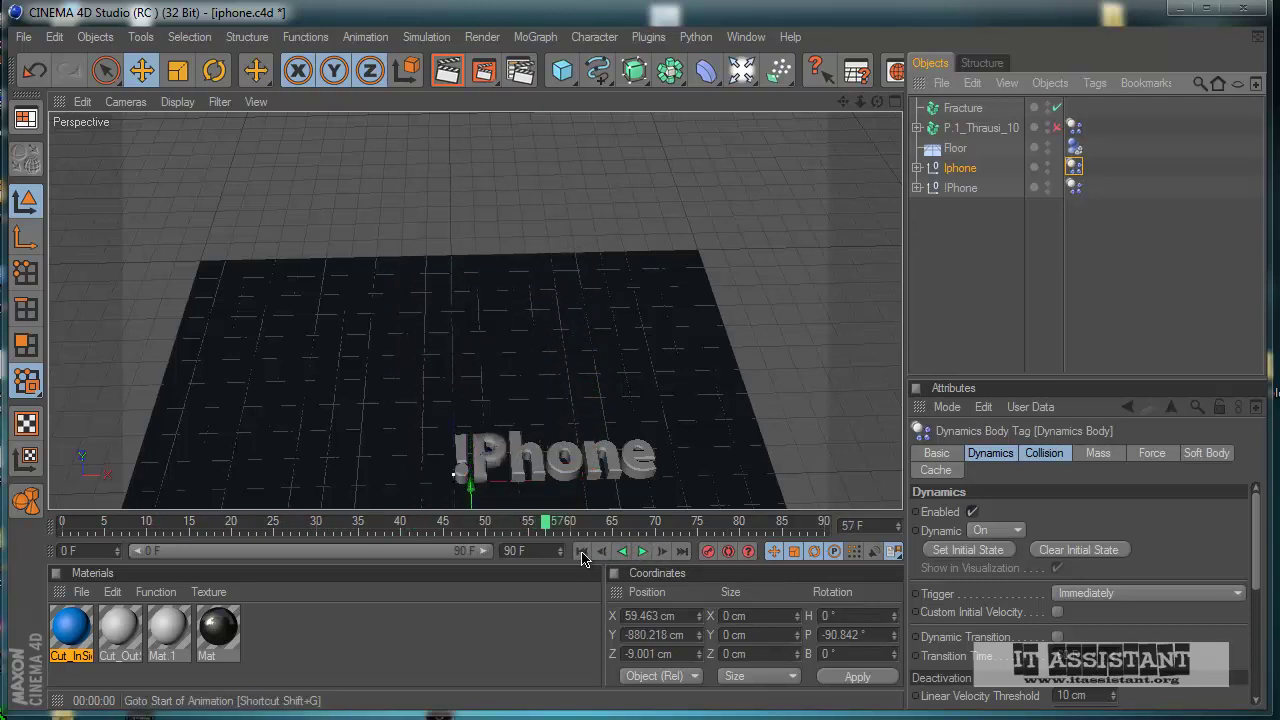
pyautogui.click(583, 553)
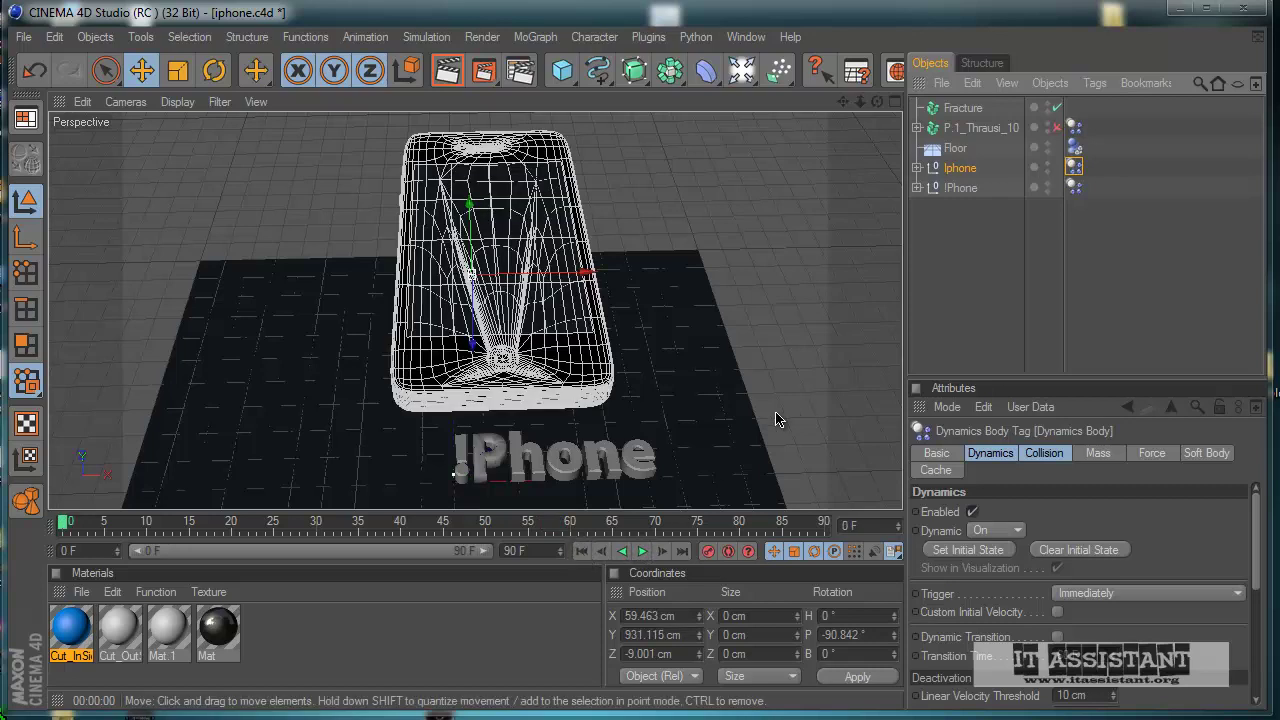
# - Copy the Iphone group's Dynamics Body tag onto its HyperNURBS, iphone cube, Plane, Disc, Cylinder, Cylinder.1, ax and Cube objects
pyautogui.click(917, 167)
pyautogui.scroll(-1, 960, 185)
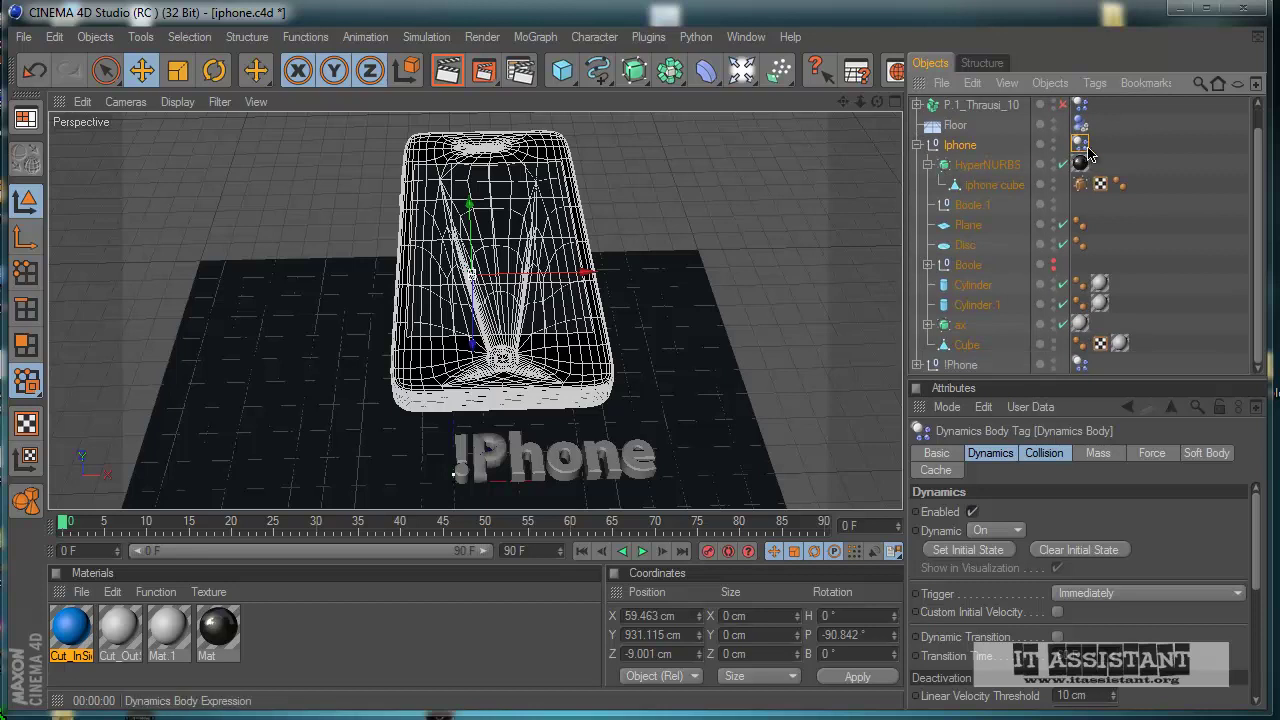
pyautogui.keyDown('ctrl'); pyautogui.moveTo(1083, 147); pyautogui.dragTo(1155, 350); pyautogui.keyUp('ctrl')
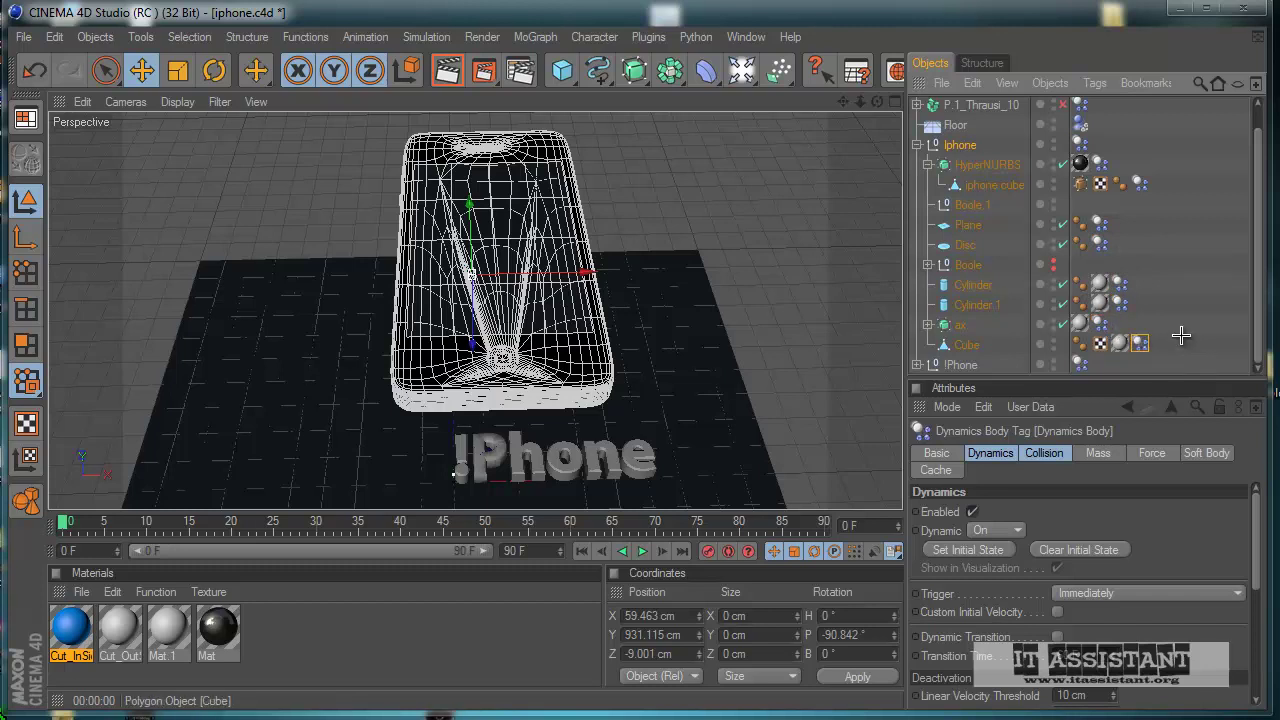
pyautogui.click(1172, 322)
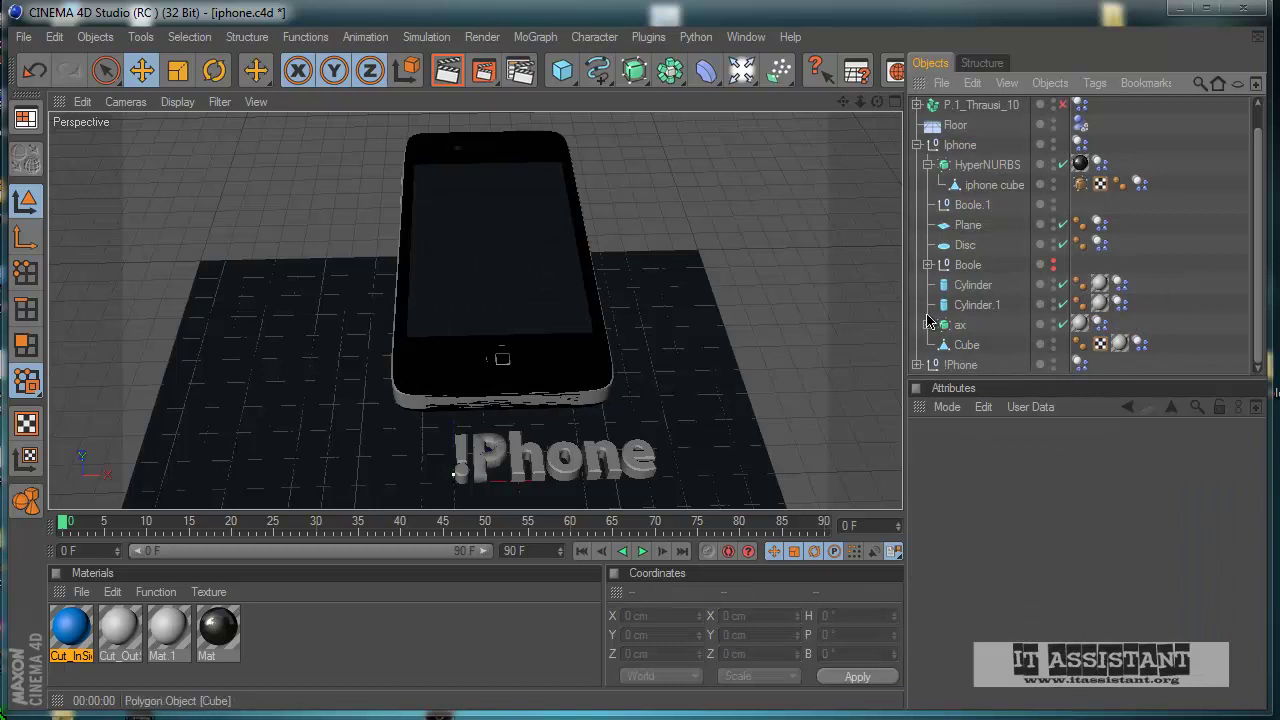
pyautogui.click(917, 145)
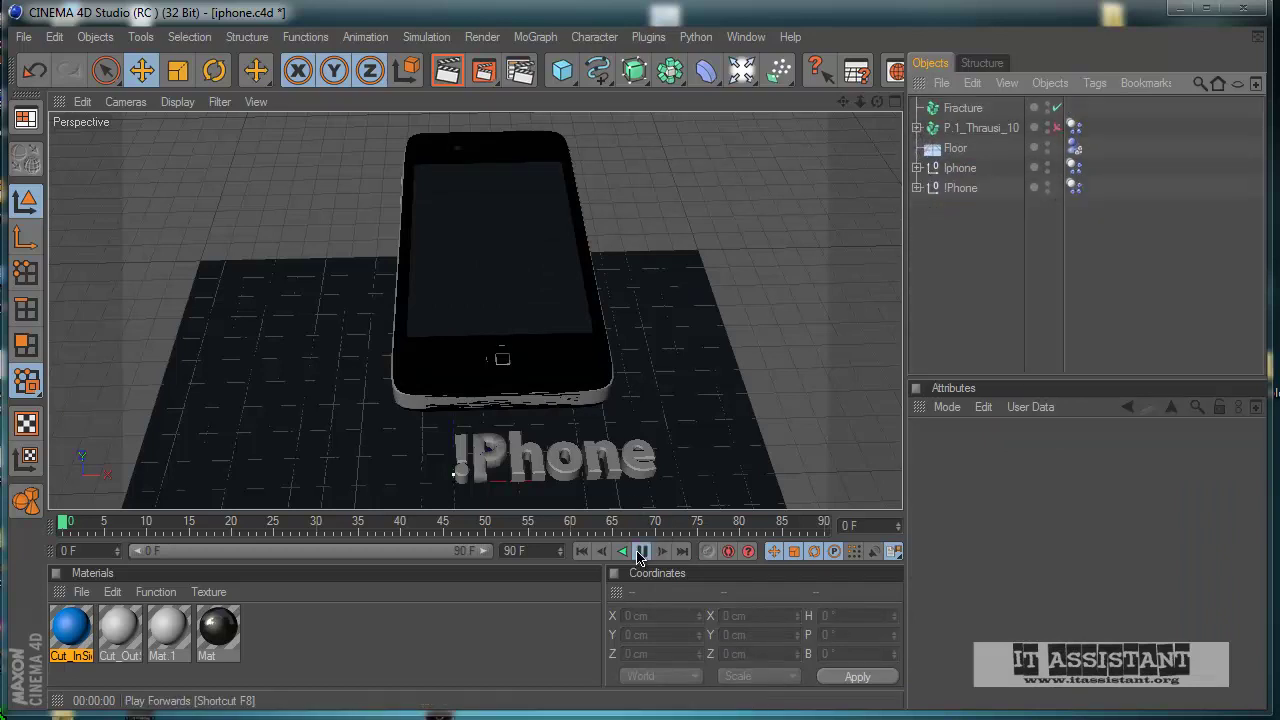
# - Play the simulation up to frame 13, examine the phone's parts from several angles and rewind to the start
pyautogui.click(640, 553)
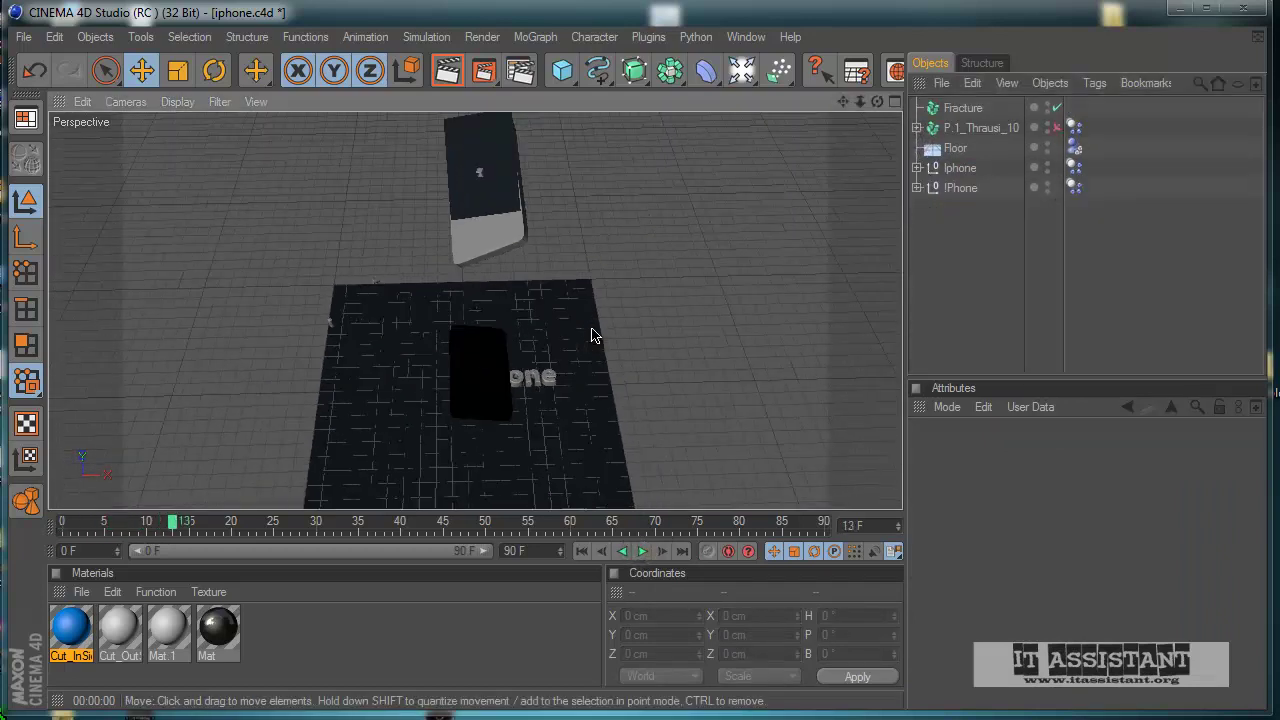
pyautogui.keyDown('alt'); pyautogui.moveTo(592, 348); pyautogui.dragTo(598, 432); pyautogui.keyUp('alt')
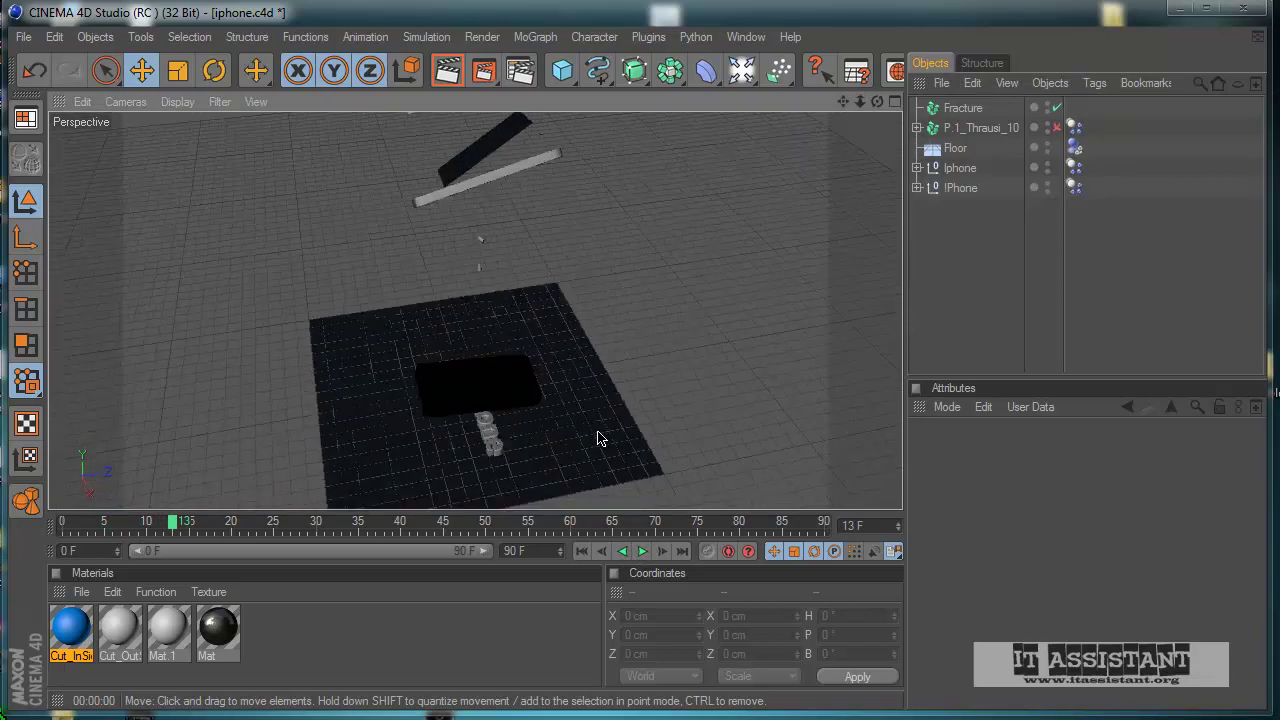
pyautogui.keyDown('alt'); pyautogui.moveTo(542, 332); pyautogui.dragTo(540, 247); pyautogui.keyUp('alt')
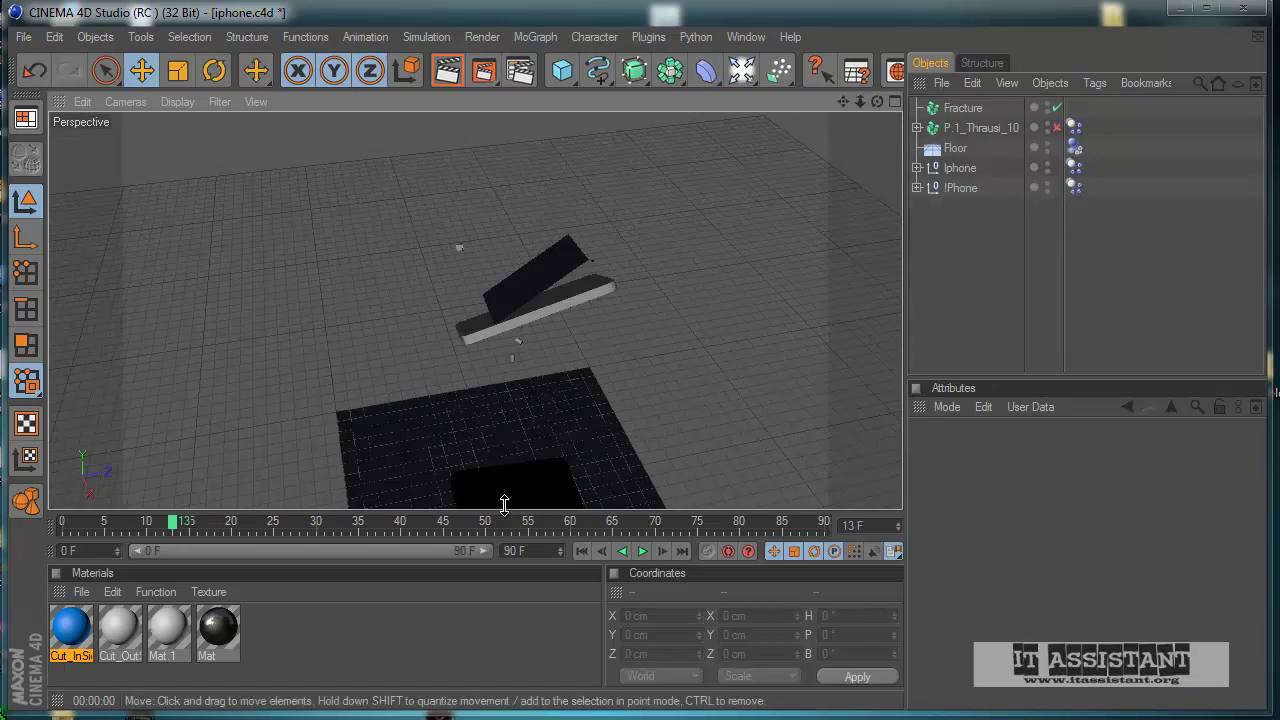
pyautogui.click(581, 551)
pyautogui.moveTo(601, 464)
pyautogui.keyDown('alt'); pyautogui.mouseDown()
pyautogui.moveTo(603, 440)
pyautogui.moveTo(603, 460)
pyautogui.mouseUp(); pyautogui.keyUp('alt')
pyautogui.keyDown('alt'); pyautogui.moveTo(603, 460); pyautogui.dragTo(594, 460, button='right'); pyautogui.keyUp('alt')
pyautogui.keyDown('alt'); pyautogui.moveTo(594, 460); pyautogui.dragTo(524, 385, button='middle'); pyautogui.keyUp('alt')
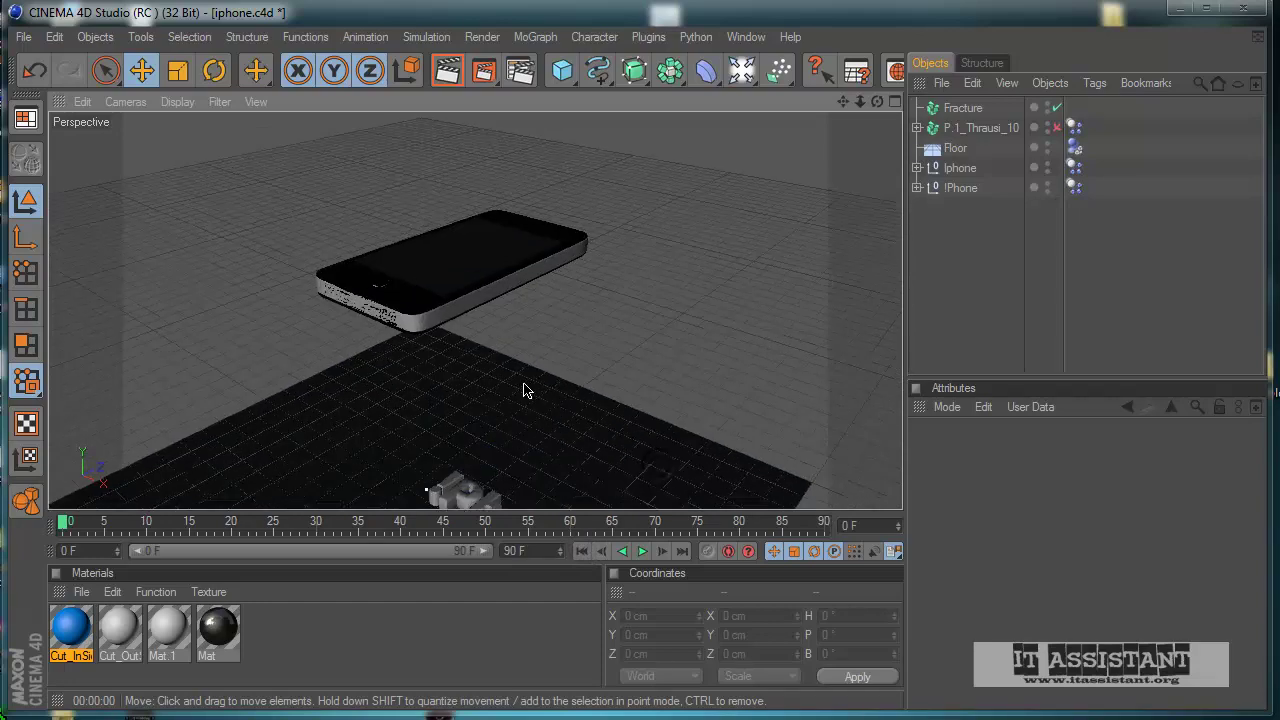
pyautogui.keyDown('alt'); pyautogui.moveTo(524, 385); pyautogui.dragTo(535, 380, button='right'); pyautogui.keyUp('alt')
pyautogui.keyDown('alt'); pyautogui.moveTo(586, 432); pyautogui.dragTo(723, 360); pyautogui.keyUp('alt')
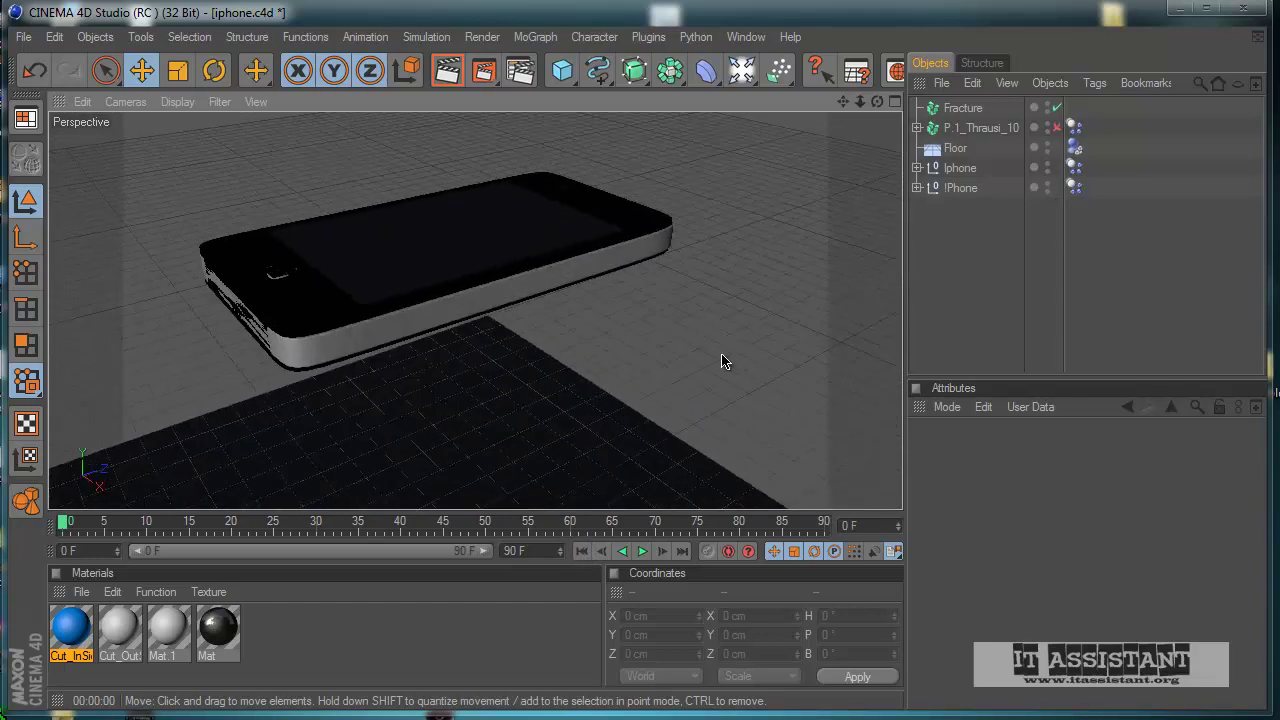
# - Show the settings of the !Phone text group's Dynamics Body tag and review the letter objects inside the group
pyautogui.click(1074, 188)
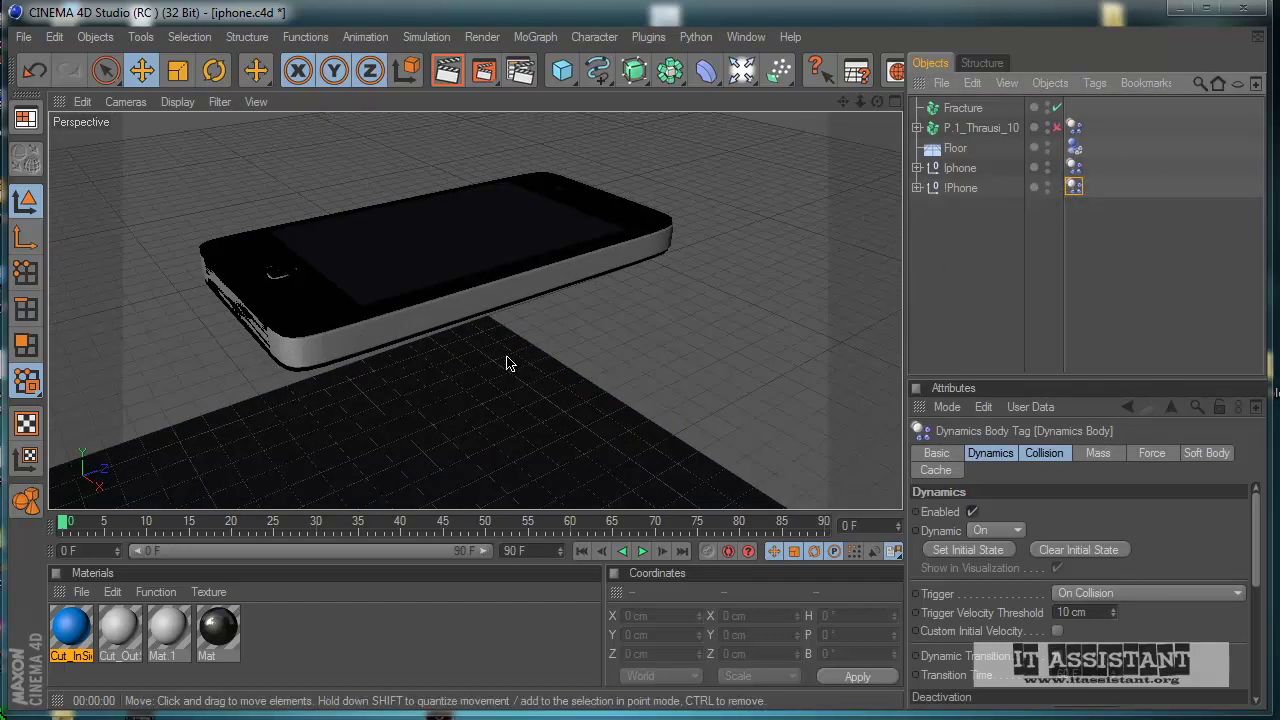
pyautogui.scroll(-3, 507, 363)
pyautogui.click(917, 188)
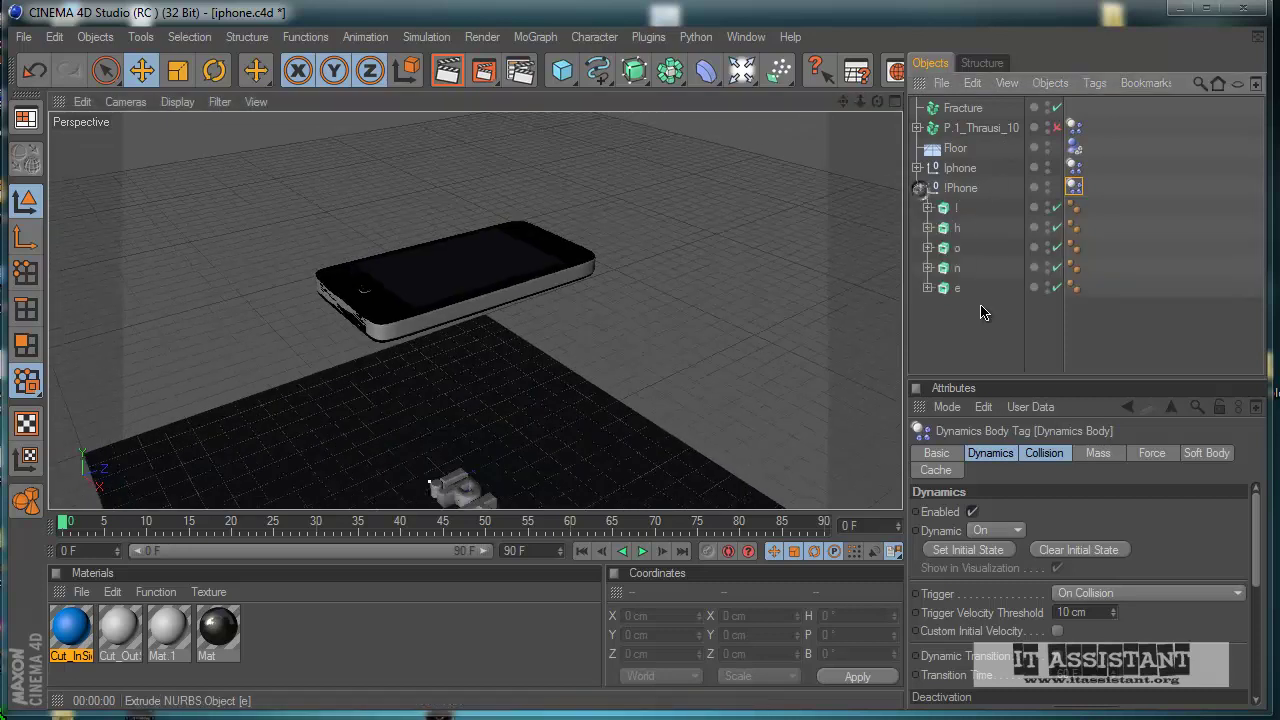
pyautogui.click(918, 188)
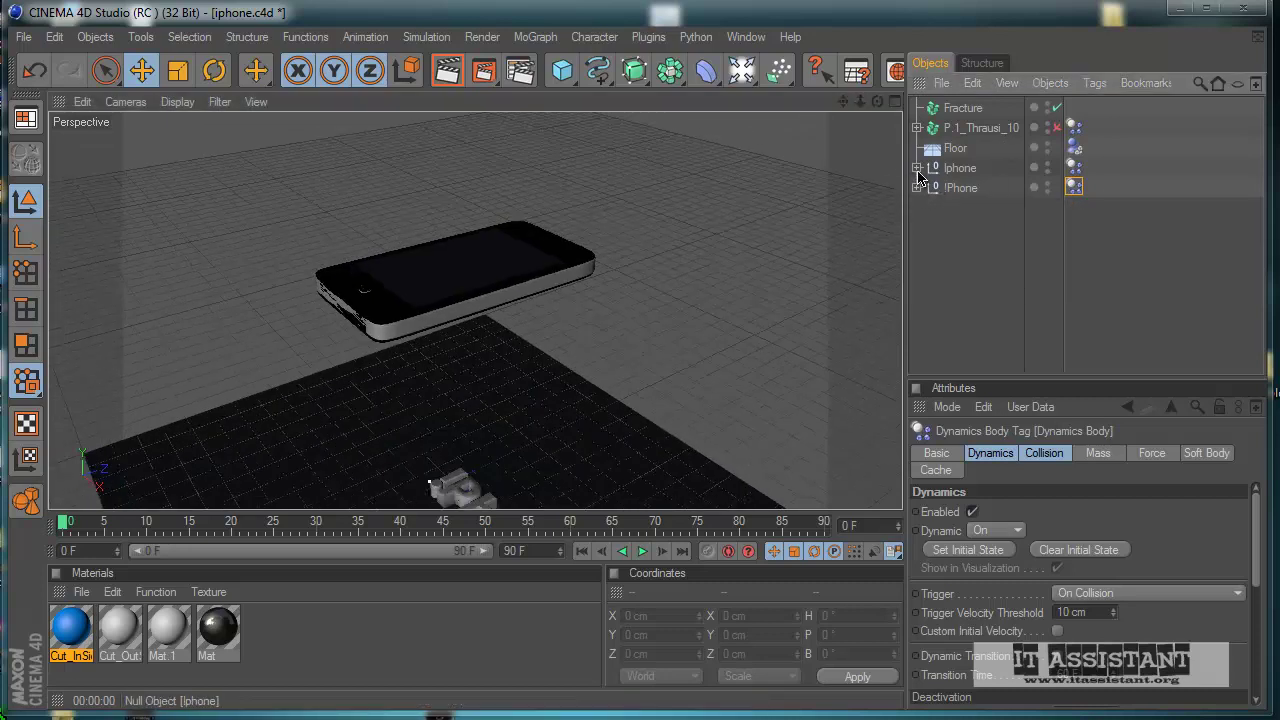
# - Move all objects of the Iphone group, from HyperNURBS through Cube, into the Fracture object
pyautogui.click(917, 168)
pyautogui.click(985, 184)
pyautogui.scroll(-1, 990, 240)
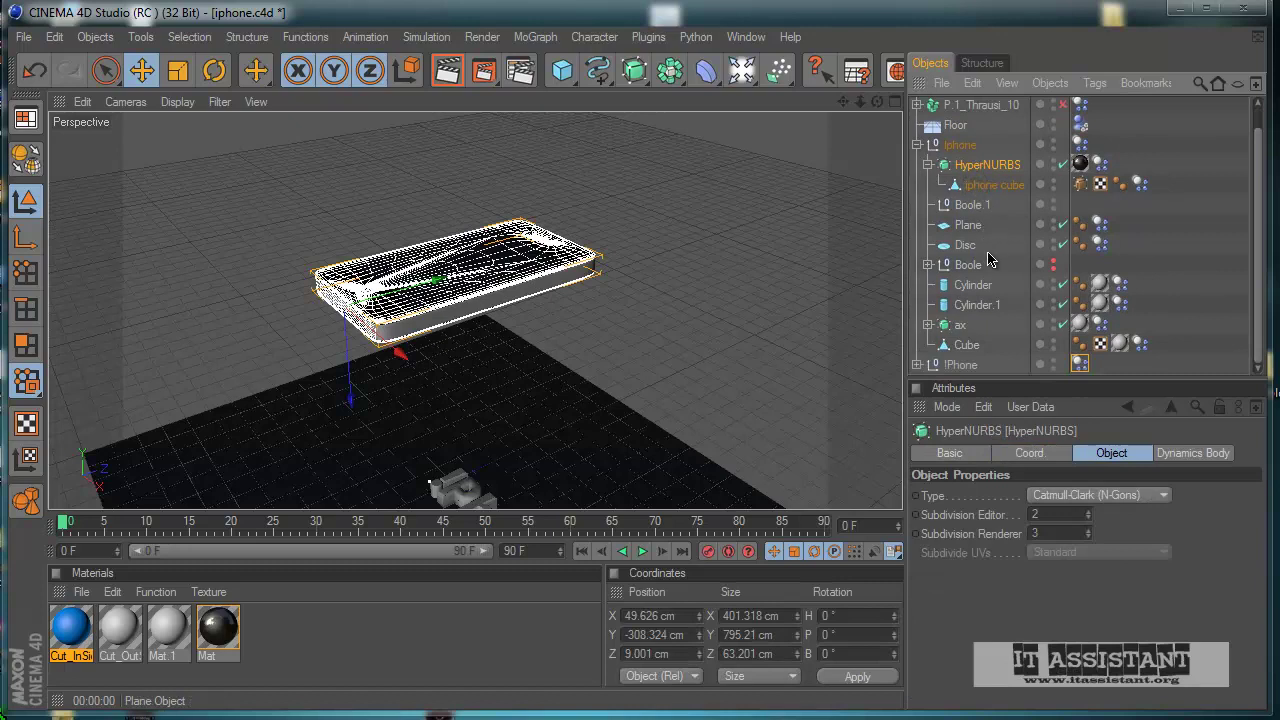
pyautogui.keyDown('shift'); pyautogui.click(970, 346); pyautogui.keyUp('shift')
pyautogui.scroll(1, 995, 238)
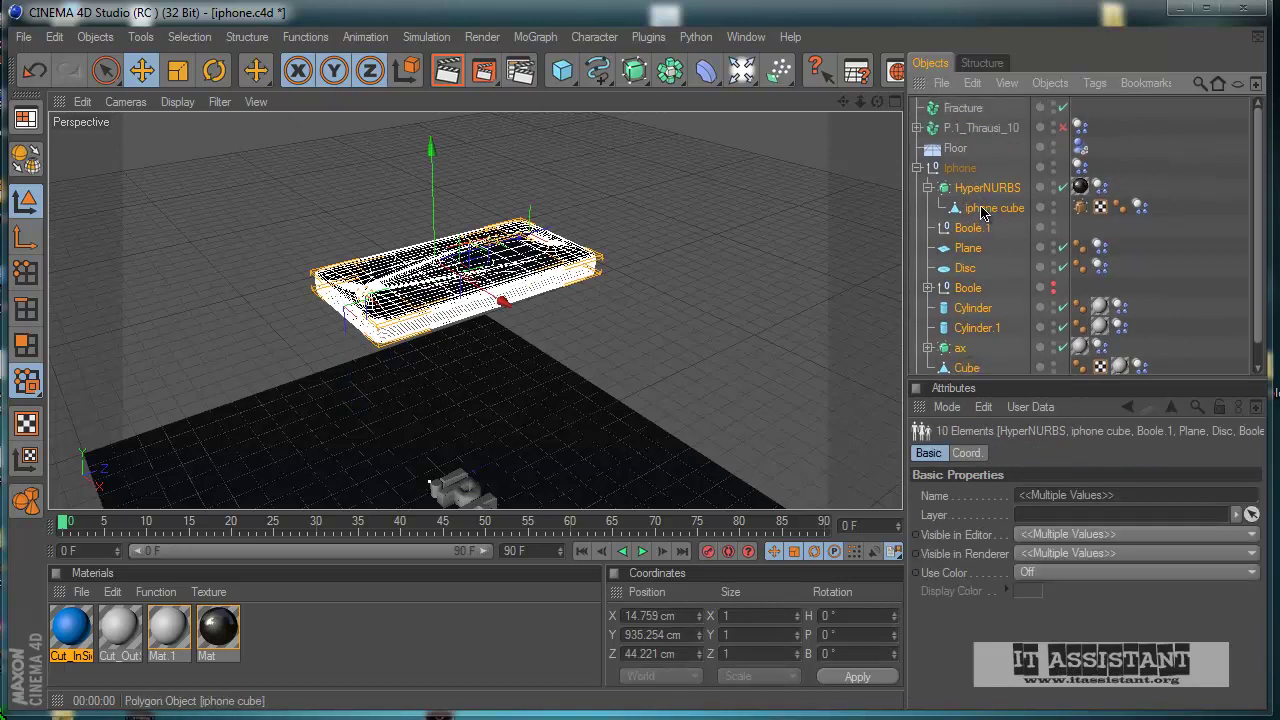
pyautogui.moveTo(983, 213); pyautogui.dragTo(958, 110)
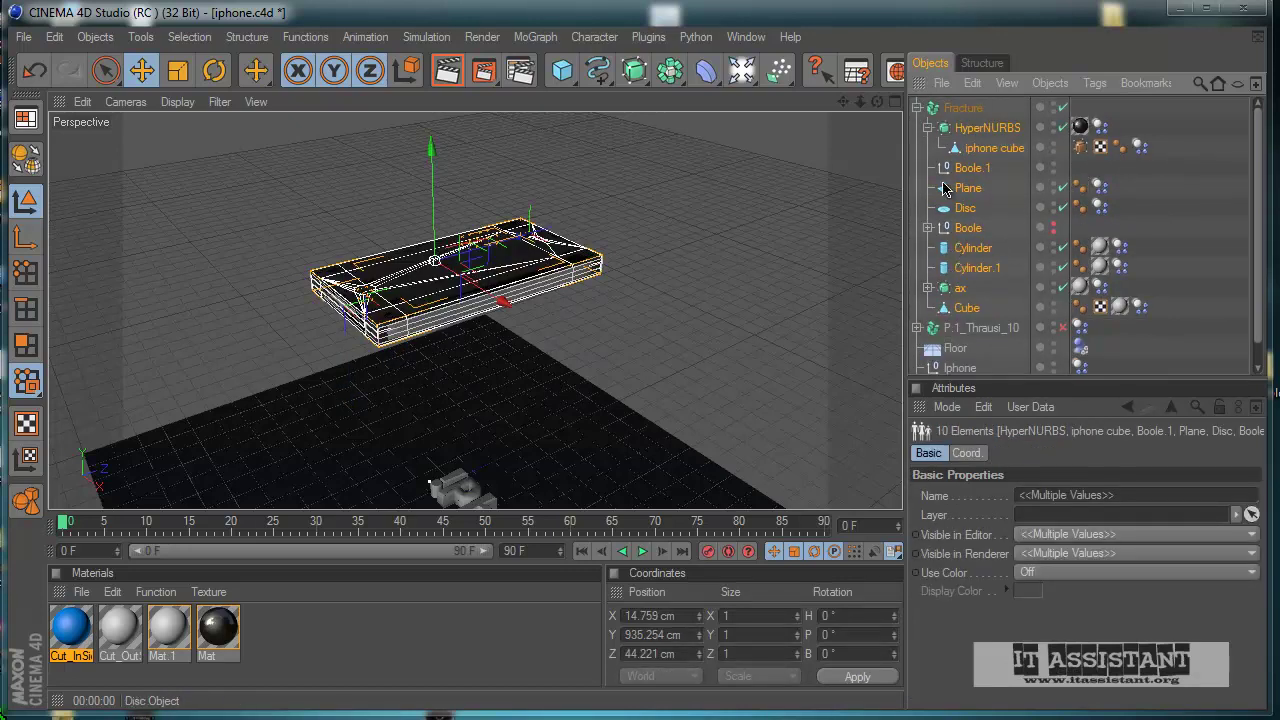
# - Collapse the Fracture hierarchy and copy the Iphone group's Dynamics Body tag onto the Fracture object
pyautogui.click(918, 109)
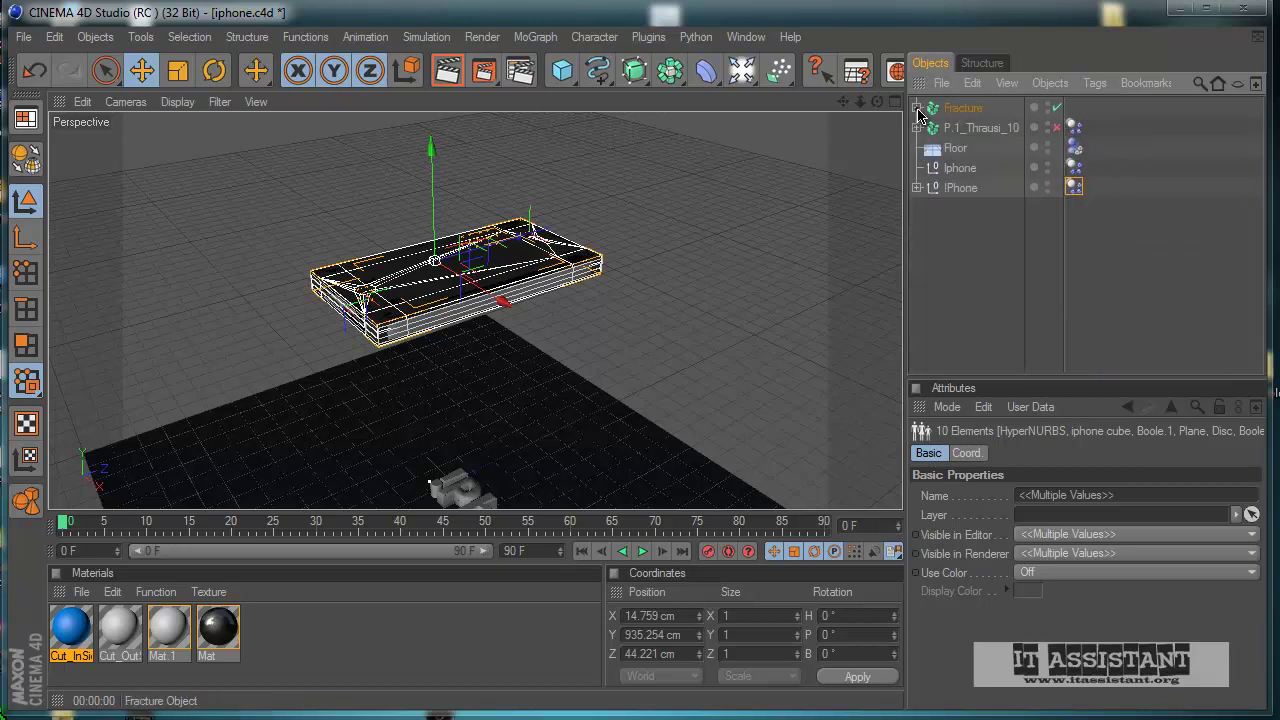
pyautogui.click(1074, 168)
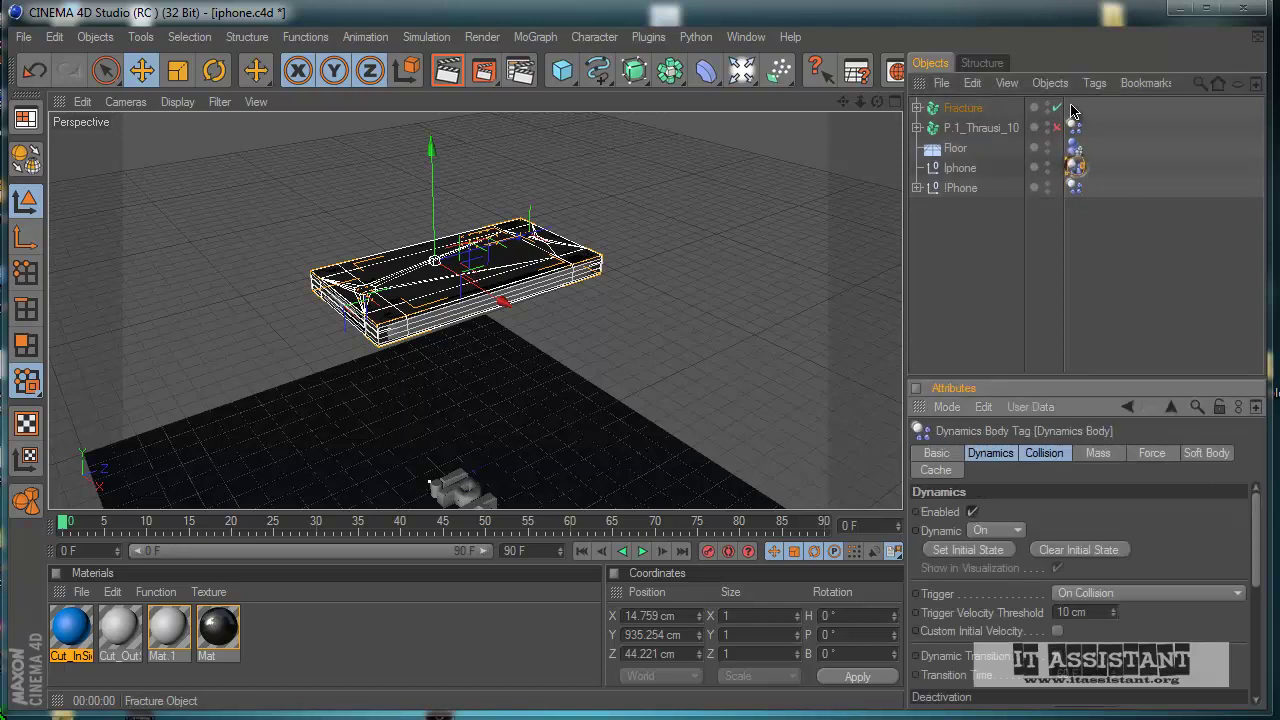
pyautogui.keyDown('ctrl'); pyautogui.moveTo(1075, 168); pyautogui.dragTo(968, 106); pyautogui.keyUp('ctrl')
# - Frame the 3D text on the floor and play the simulation up to frame 77
pyautogui.scroll(-4, 800, 240)
pyautogui.keyDown('alt'); pyautogui.moveTo(535, 418); pyautogui.dragTo(697, 410); pyautogui.keyUp('alt')
pyautogui.keyDown('alt'); pyautogui.moveTo(645, 429); pyautogui.dragTo(601, 431, button='middle'); pyautogui.keyUp('alt')
pyautogui.keyDown('alt'); pyautogui.moveTo(623, 446); pyautogui.dragTo(543, 480); pyautogui.keyUp('alt')
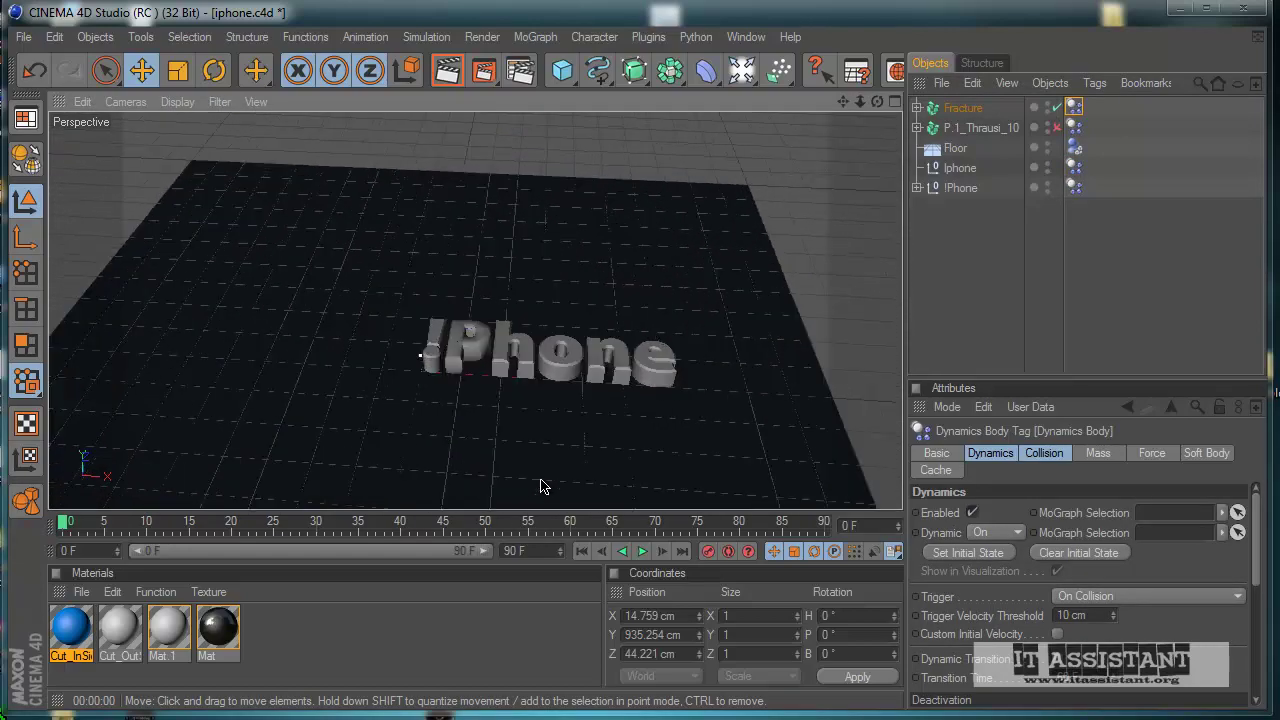
pyautogui.scroll(2, 551, 480)
pyautogui.click(645, 553)
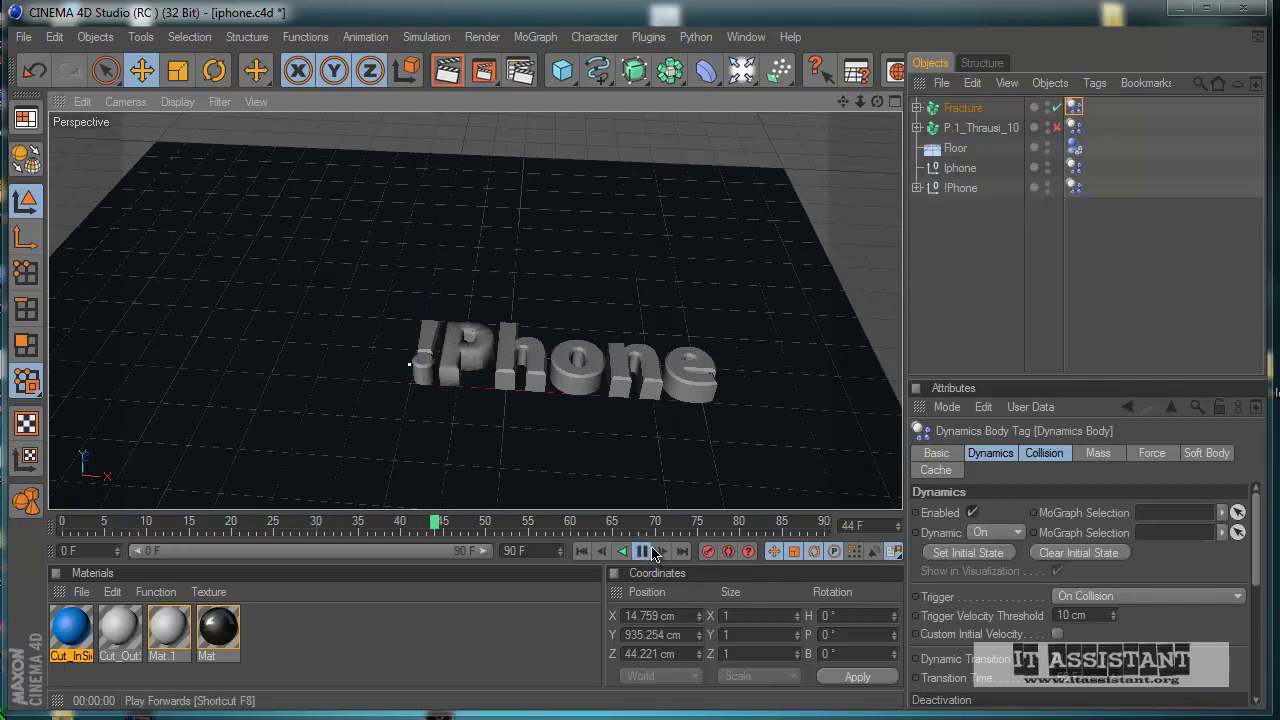
pyautogui.click(645, 551)
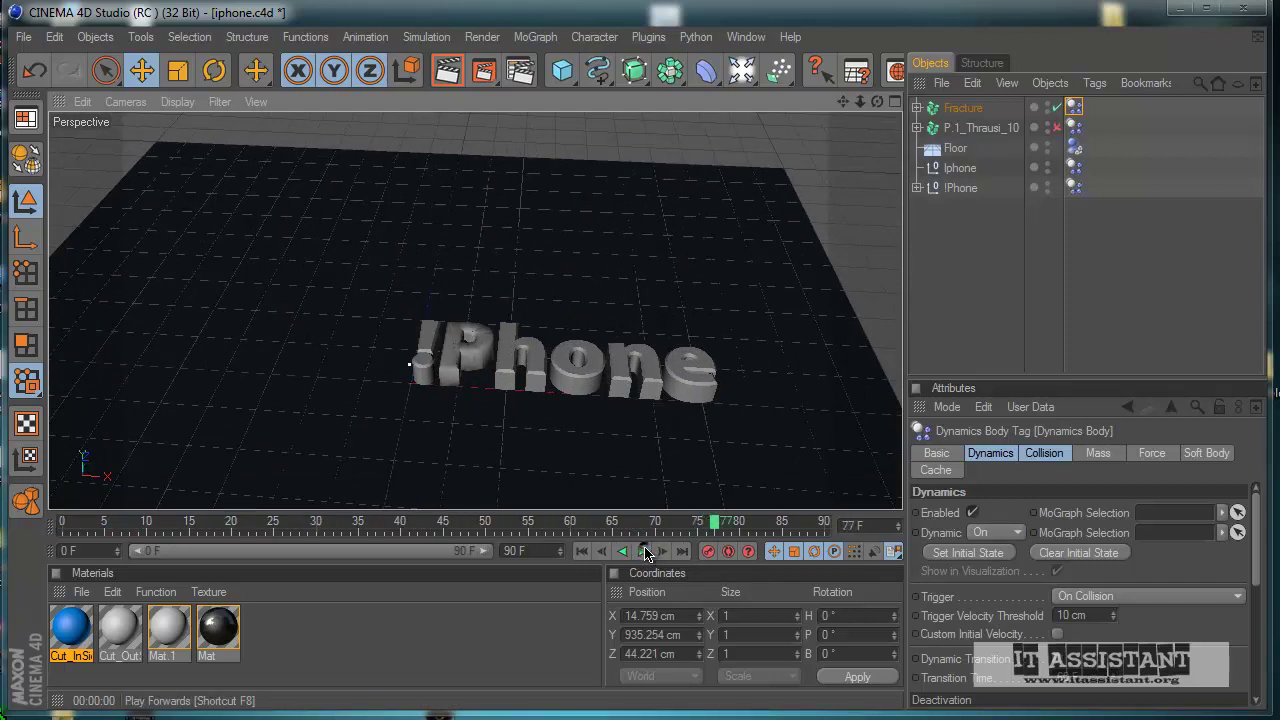
# - Set the Trigger of the Fracture object's Dynamics Body tag to Immediately
pyautogui.scroll(-3, 609, 400)
pyautogui.scroll(5, 720, 400)
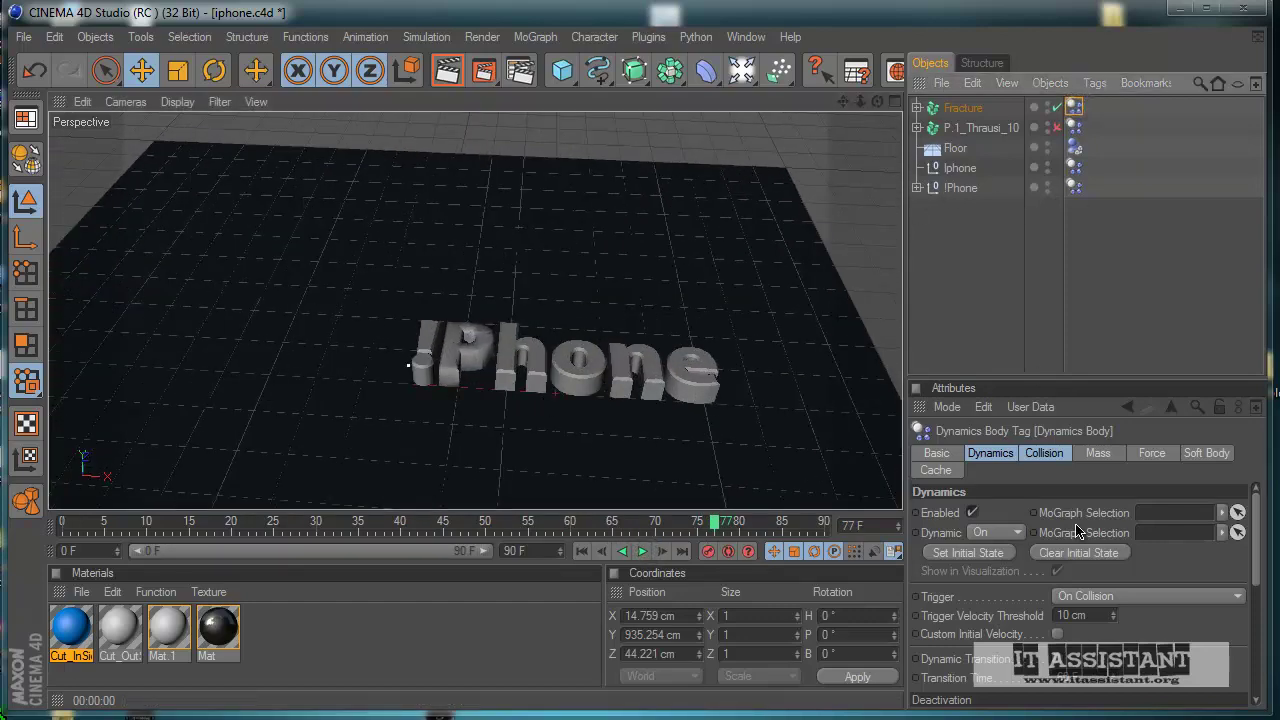
pyautogui.click(1176, 595)
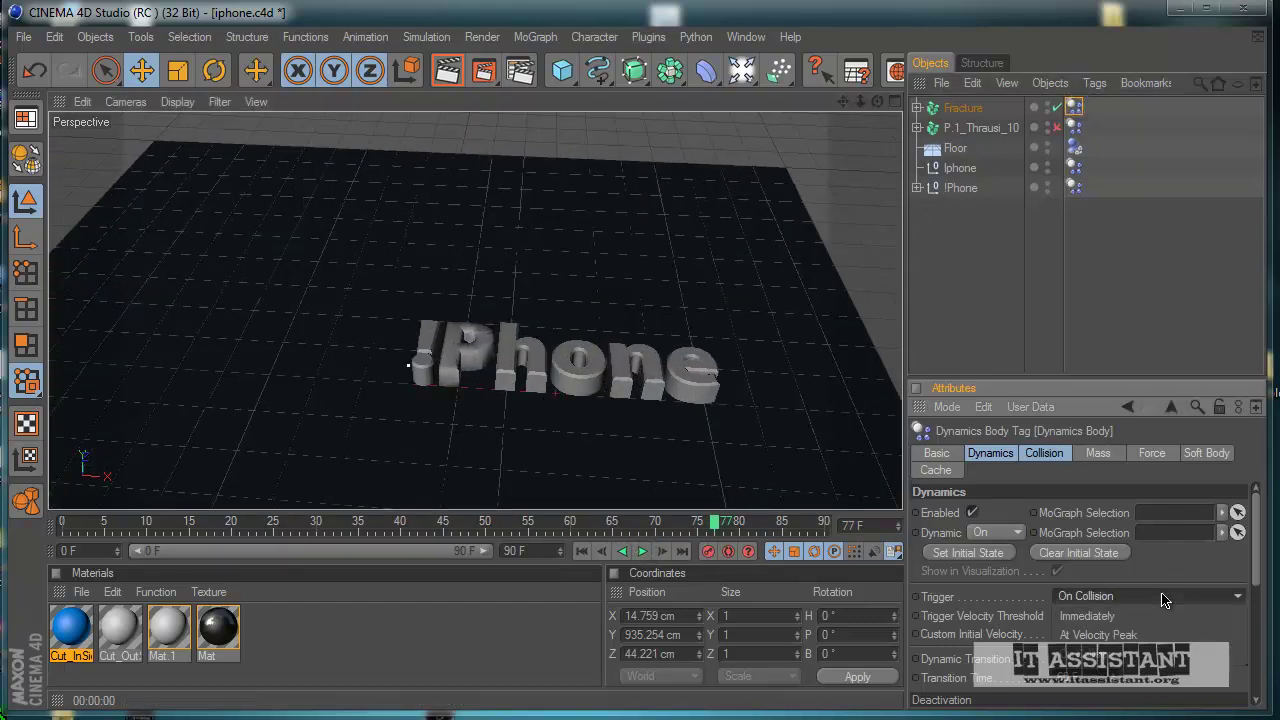
pyautogui.click(1103, 619)
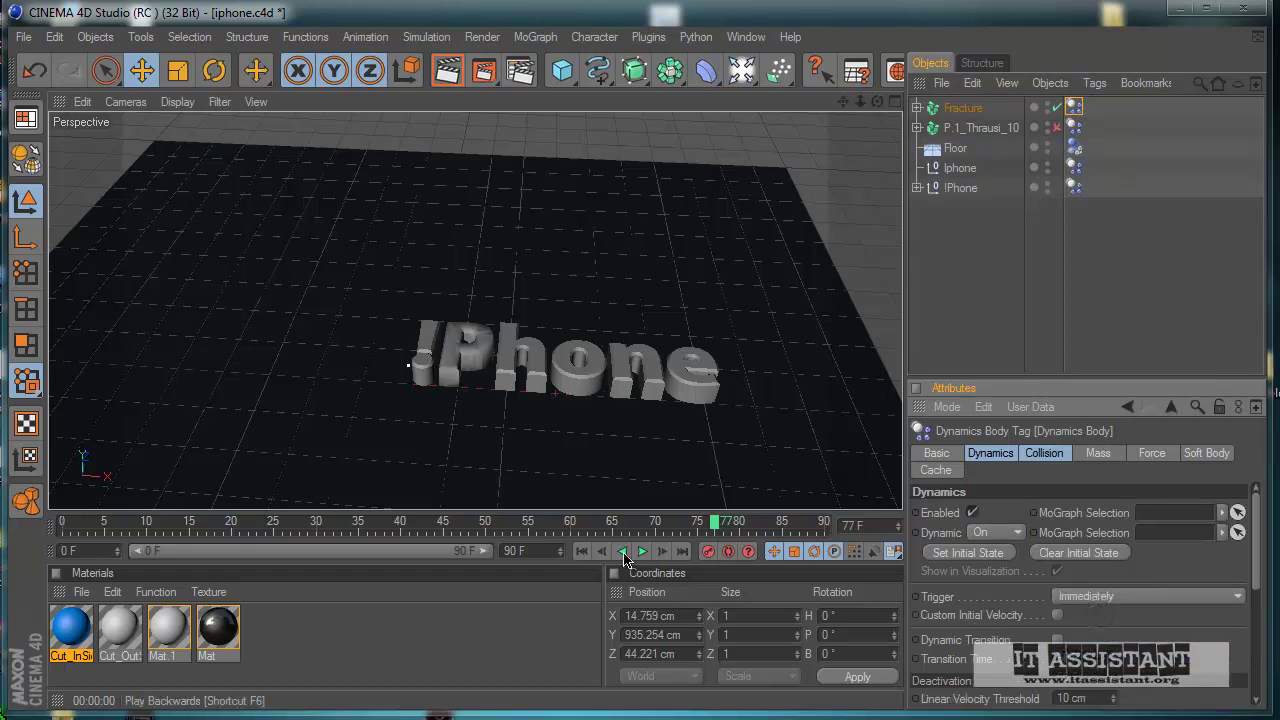
# - Rewind to the start and play the simulation of the phone hitting the text up to frame 72
pyautogui.click(583, 551)
pyautogui.click(643, 551)
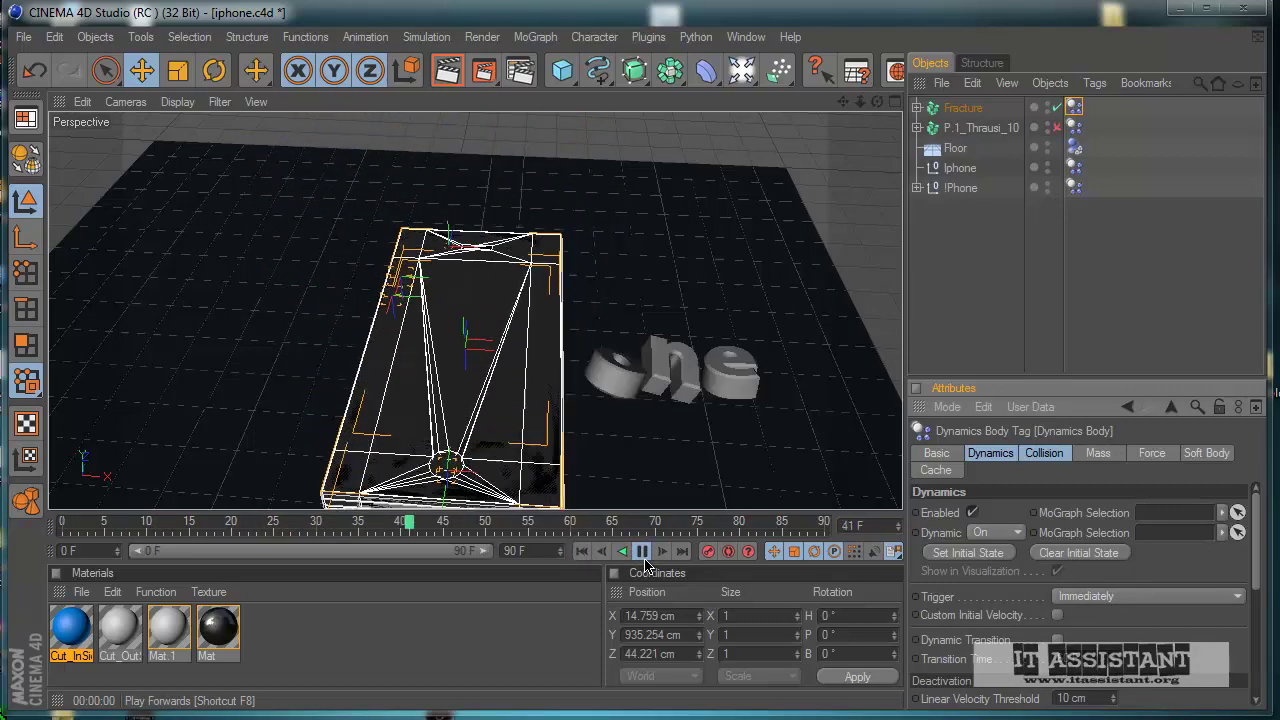
pyautogui.click(642, 554)
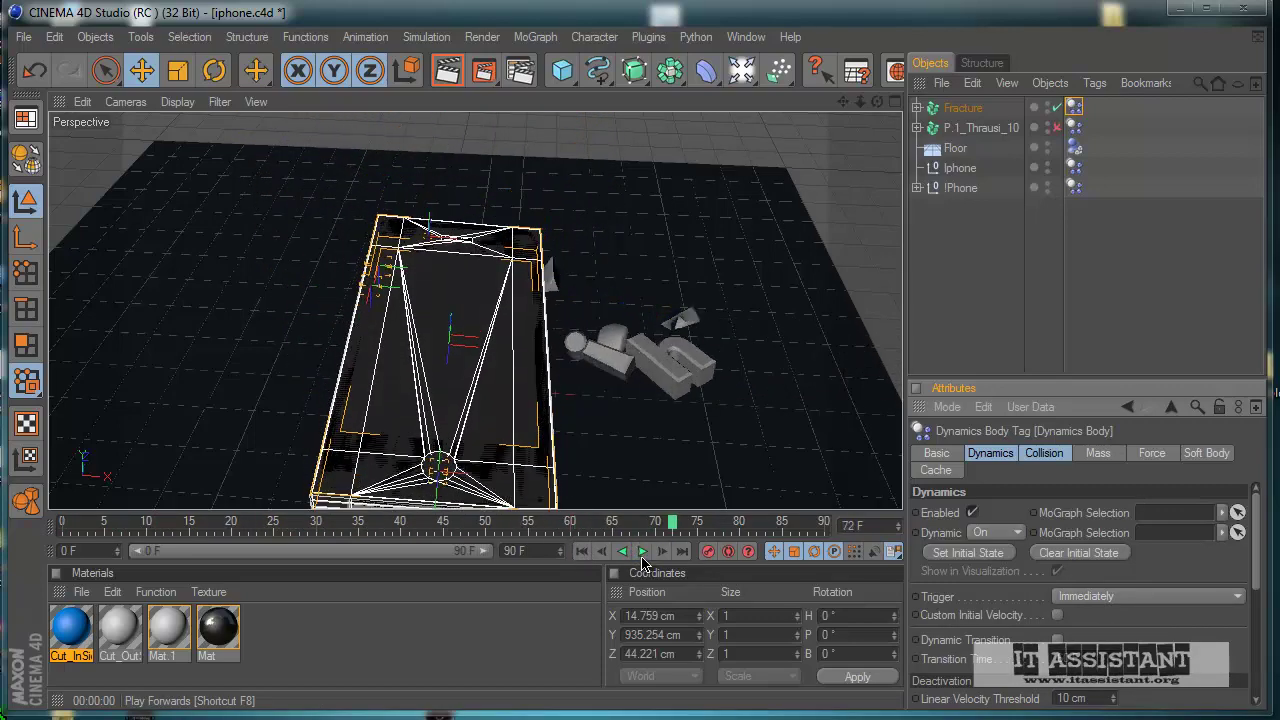
# - Go to frame 69 and render the active view from the front and from an oblique angle
pyautogui.click(646, 523)
pyautogui.scroll(-2, 577, 364)
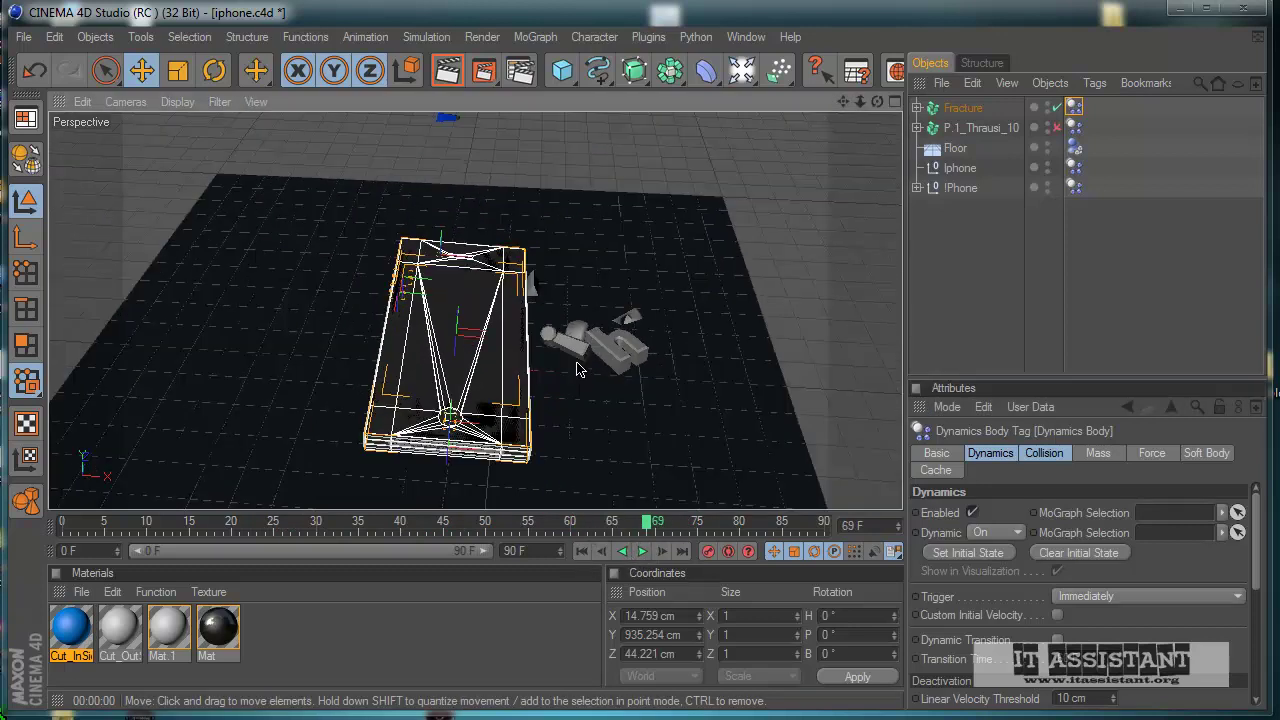
pyautogui.click(447, 70)
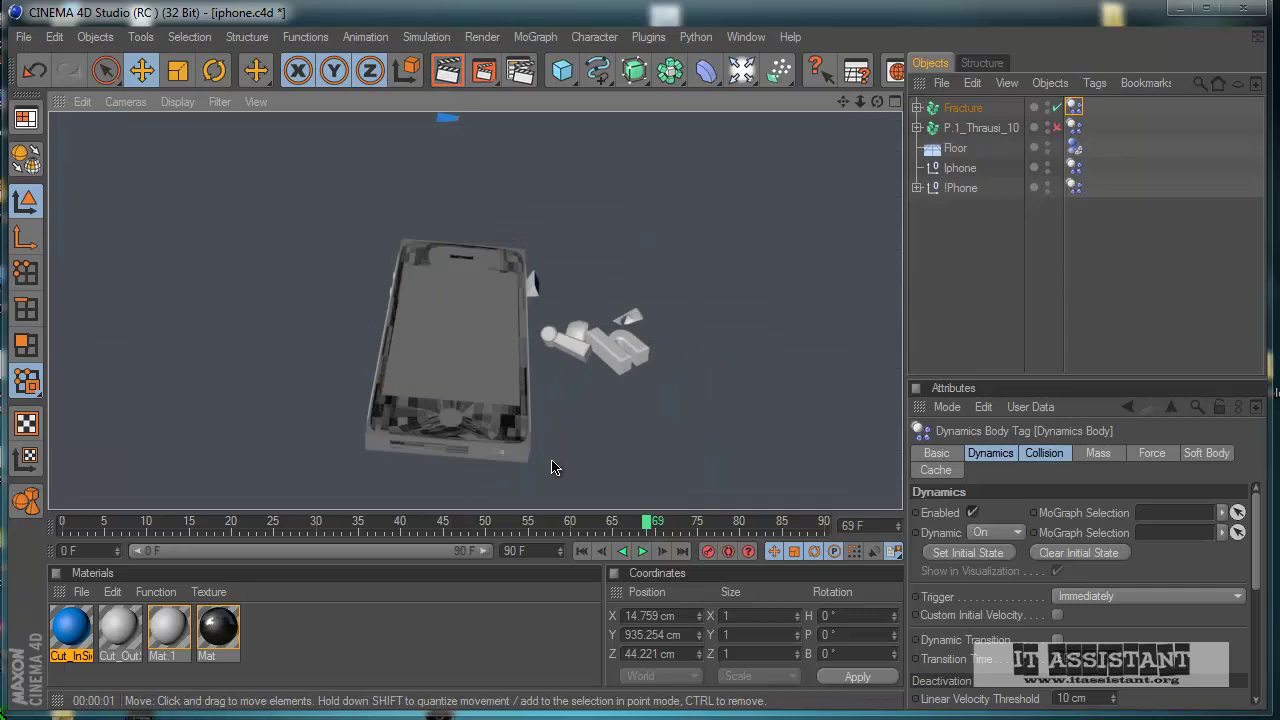
pyautogui.moveTo(555, 467)
pyautogui.keyDown('alt'); pyautogui.mouseDown()
pyautogui.moveTo(600, 437)
pyautogui.moveTo(609, 446)
pyautogui.moveTo(604, 437)
pyautogui.mouseUp(); pyautogui.keyUp('alt')
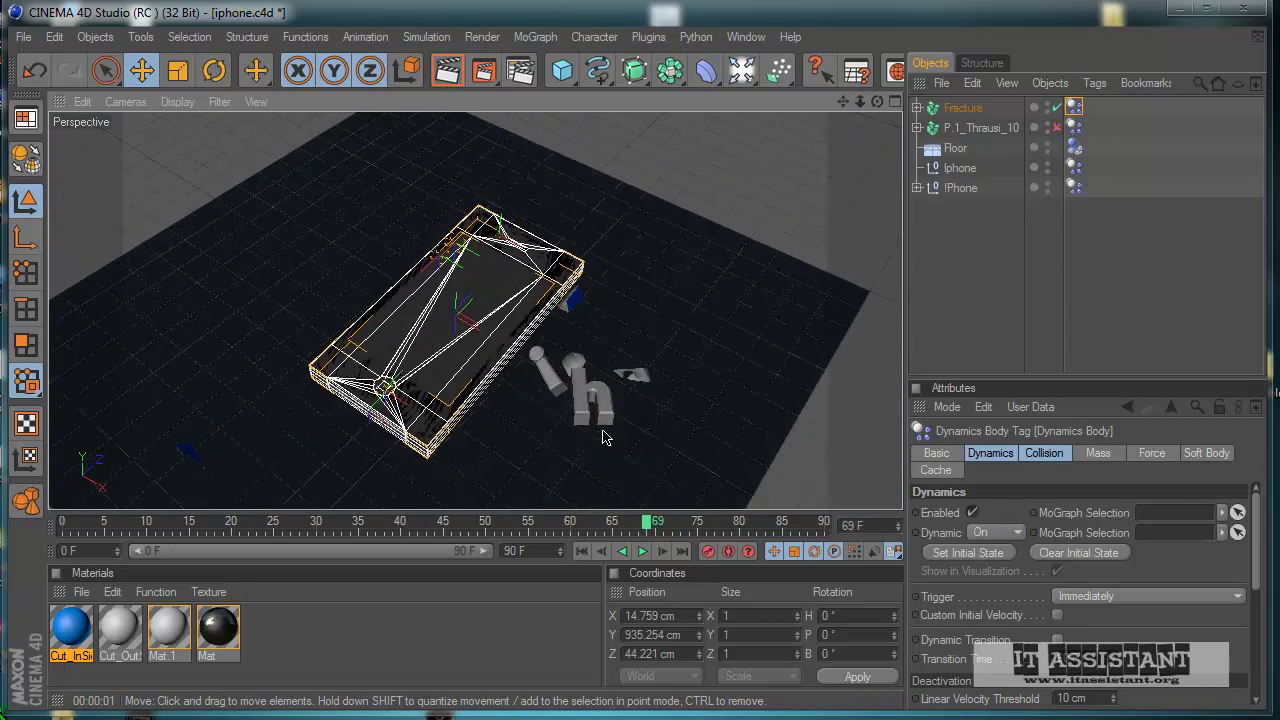
pyautogui.click(447, 72)
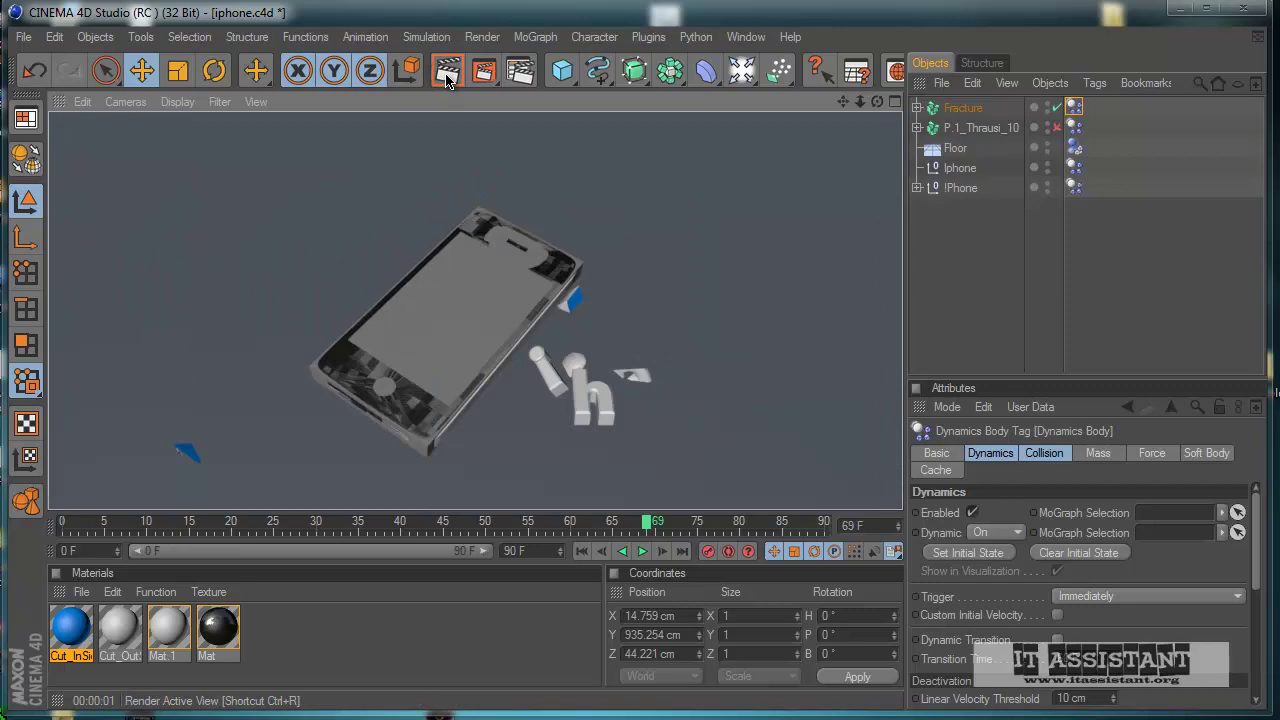
# - Rewind to the start, expand the Fracture hierarchy and render the phone from above
pyautogui.click(582, 551)
pyautogui.keyDown('alt'); pyautogui.moveTo(466, 413); pyautogui.dragTo(597, 437); pyautogui.keyUp('alt')
pyautogui.click(968, 110)
pyautogui.click(917, 107)
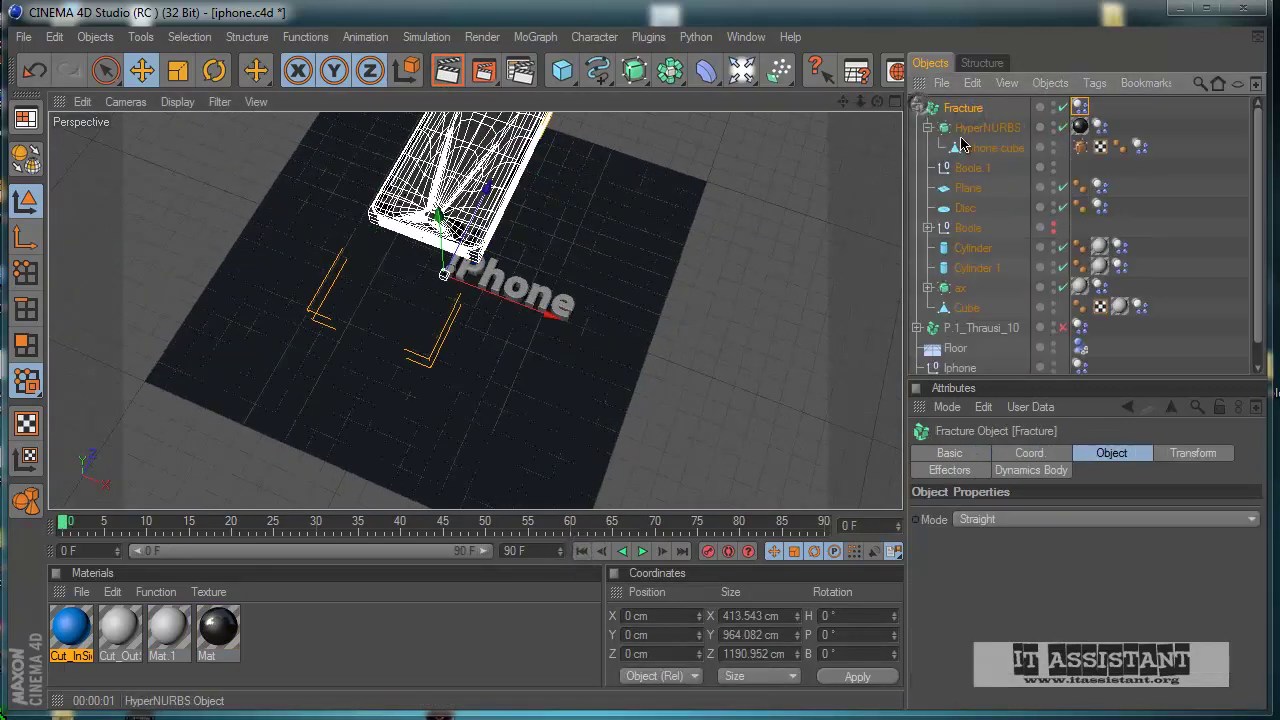
pyautogui.click(1173, 193)
pyautogui.keyDown('alt'); pyautogui.moveTo(612, 400); pyautogui.dragTo(602, 430); pyautogui.keyUp('alt')
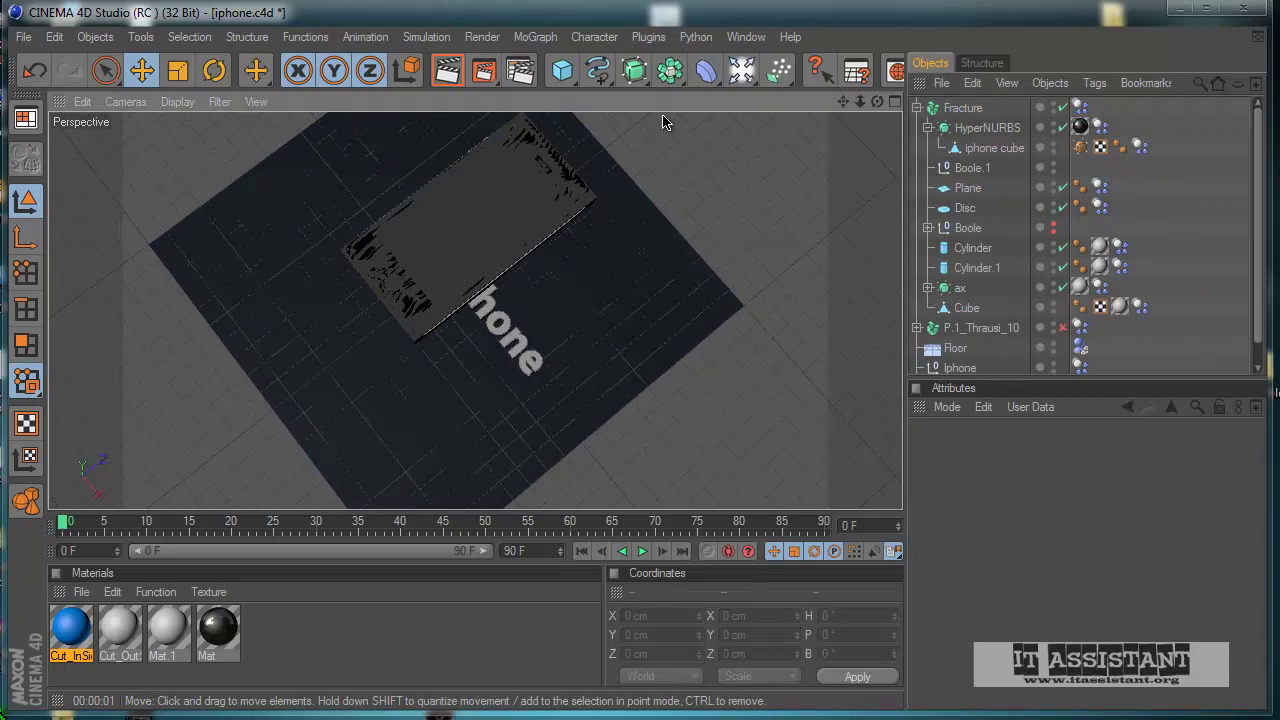
pyautogui.click(447, 69)
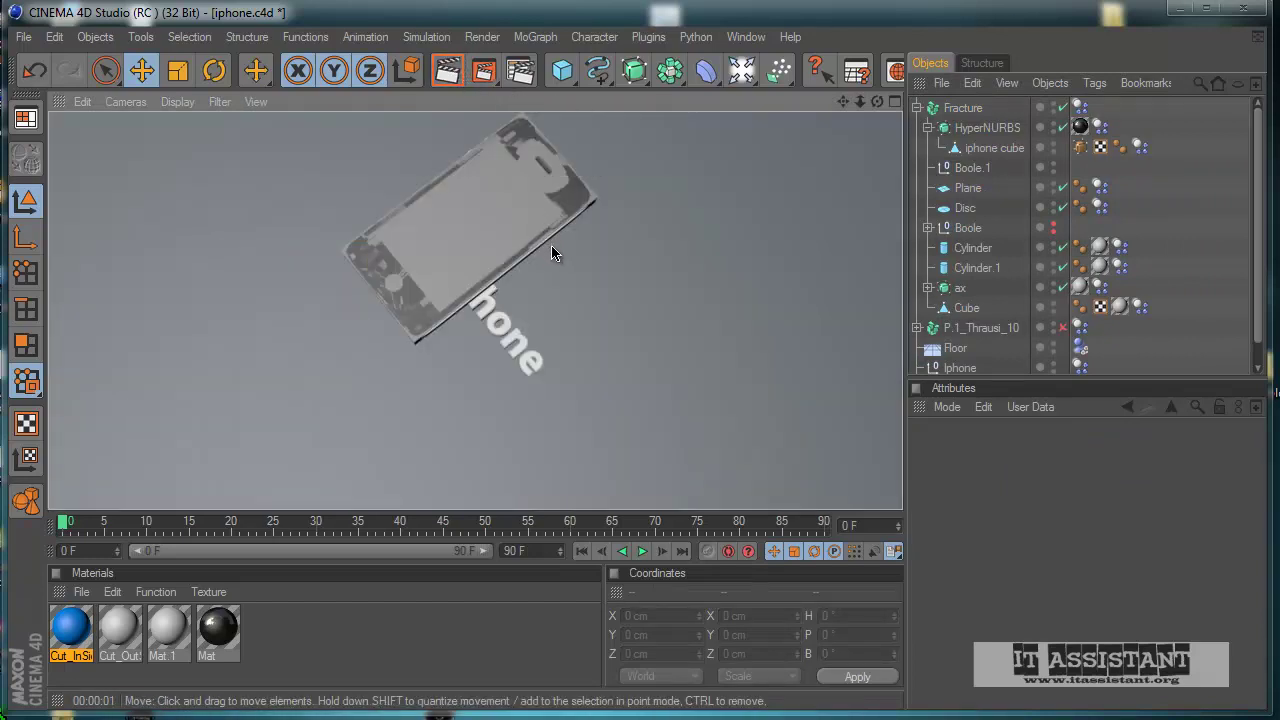
# - Inspect the iphone cube and its parent HyperNURBS inside the Fracture object
pyautogui.click(990, 150)
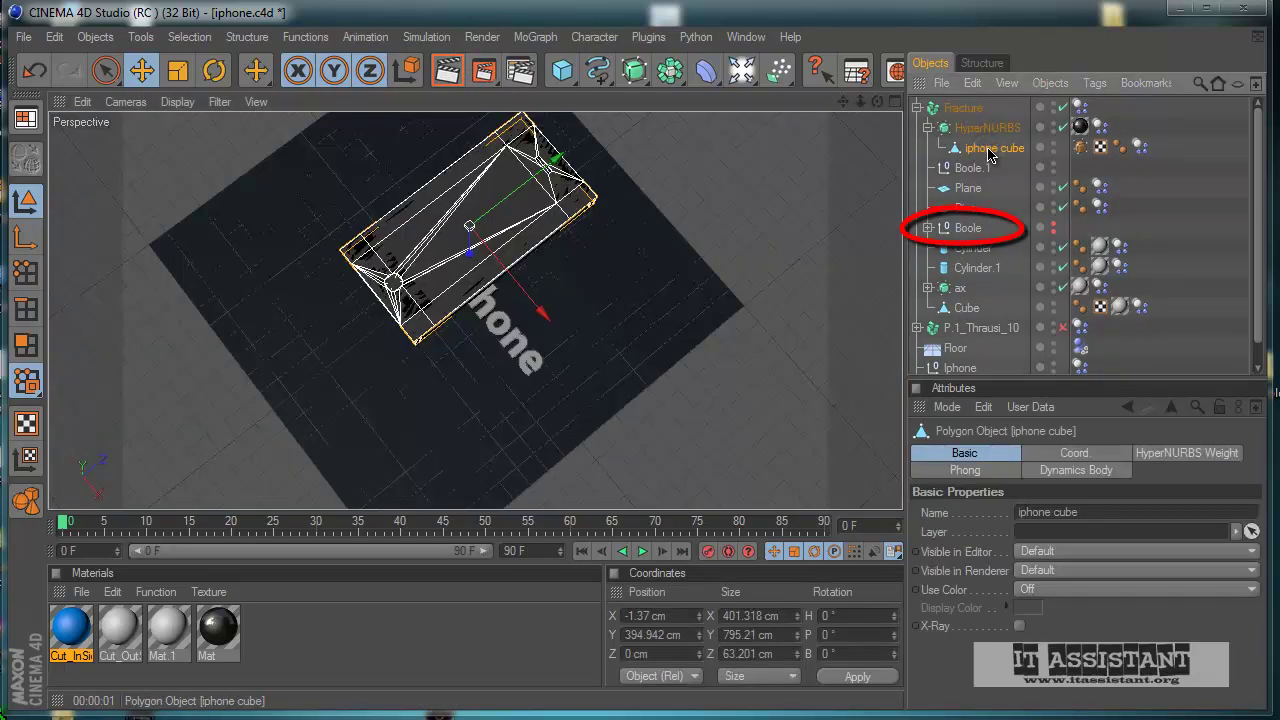
pyautogui.click(986, 129)
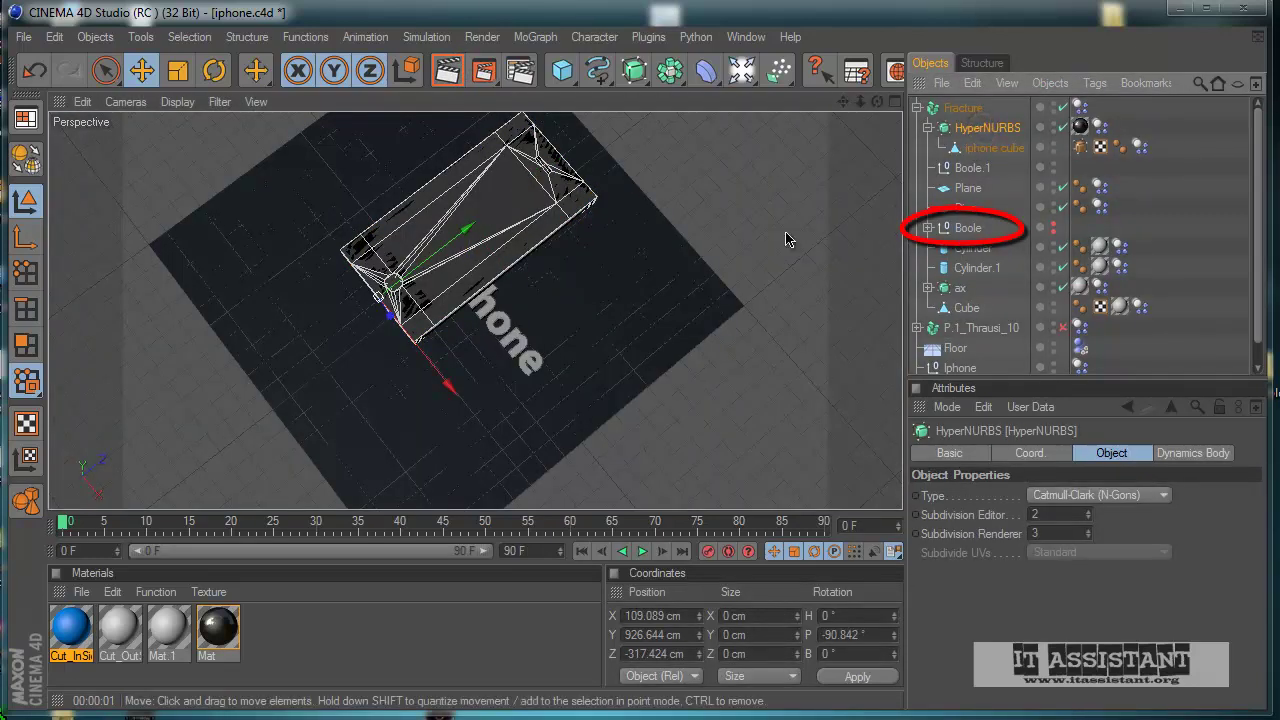
pyautogui.keyDown('alt'); pyautogui.moveTo(637, 299); pyautogui.dragTo(660, 320); pyautogui.keyUp('alt')
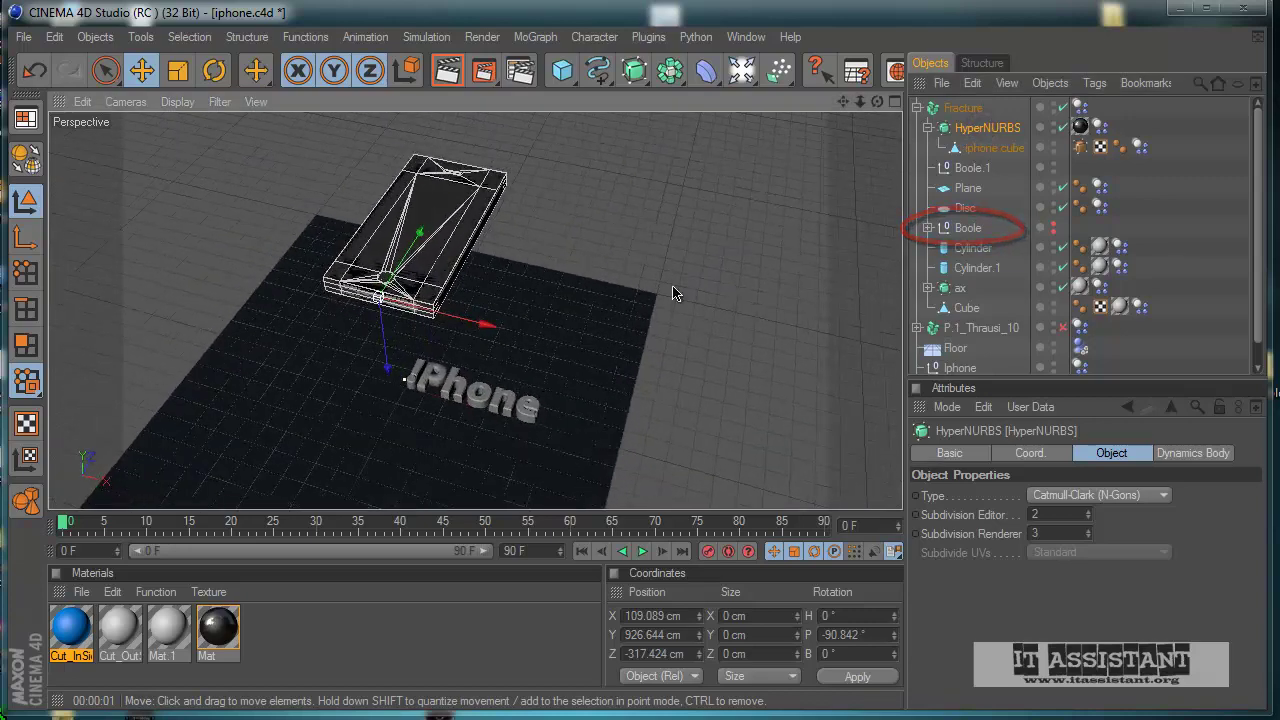
# - Delete the Boole group with its iphone cube and Cube from the Fracture object, and render the view from above
pyautogui.click(928, 229)
pyautogui.click(964, 232)
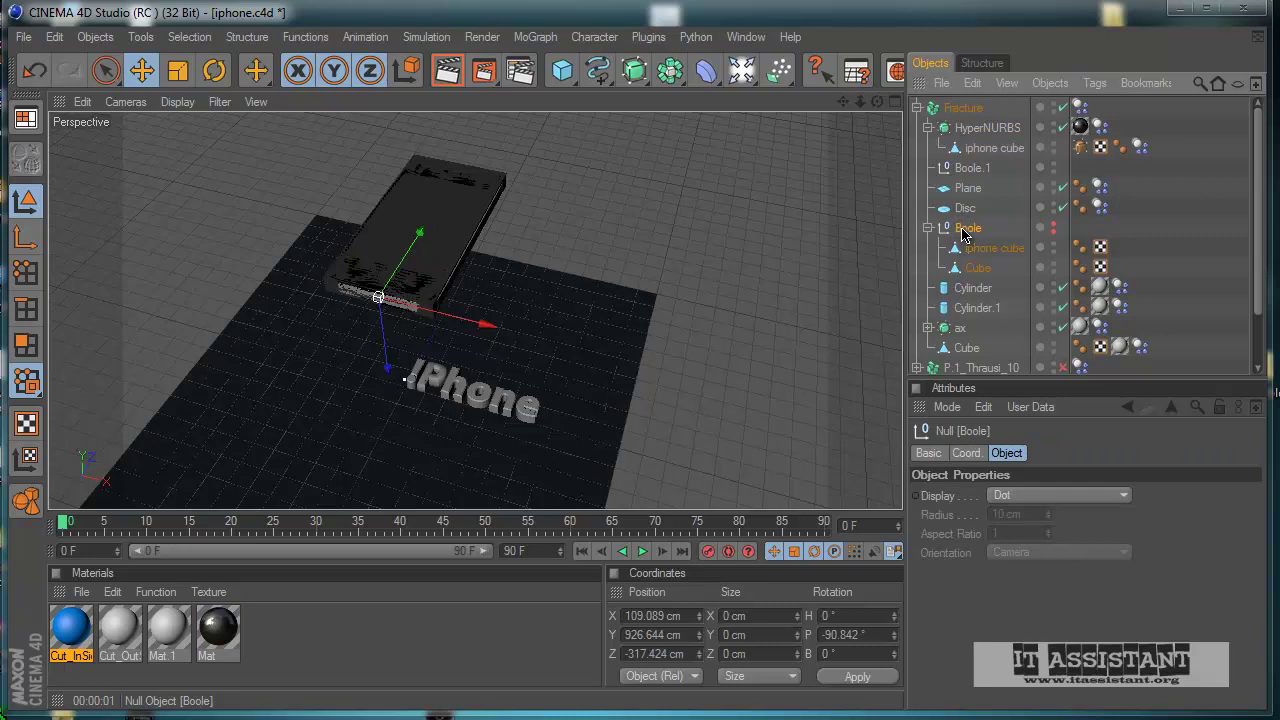
pyautogui.press('Delete')
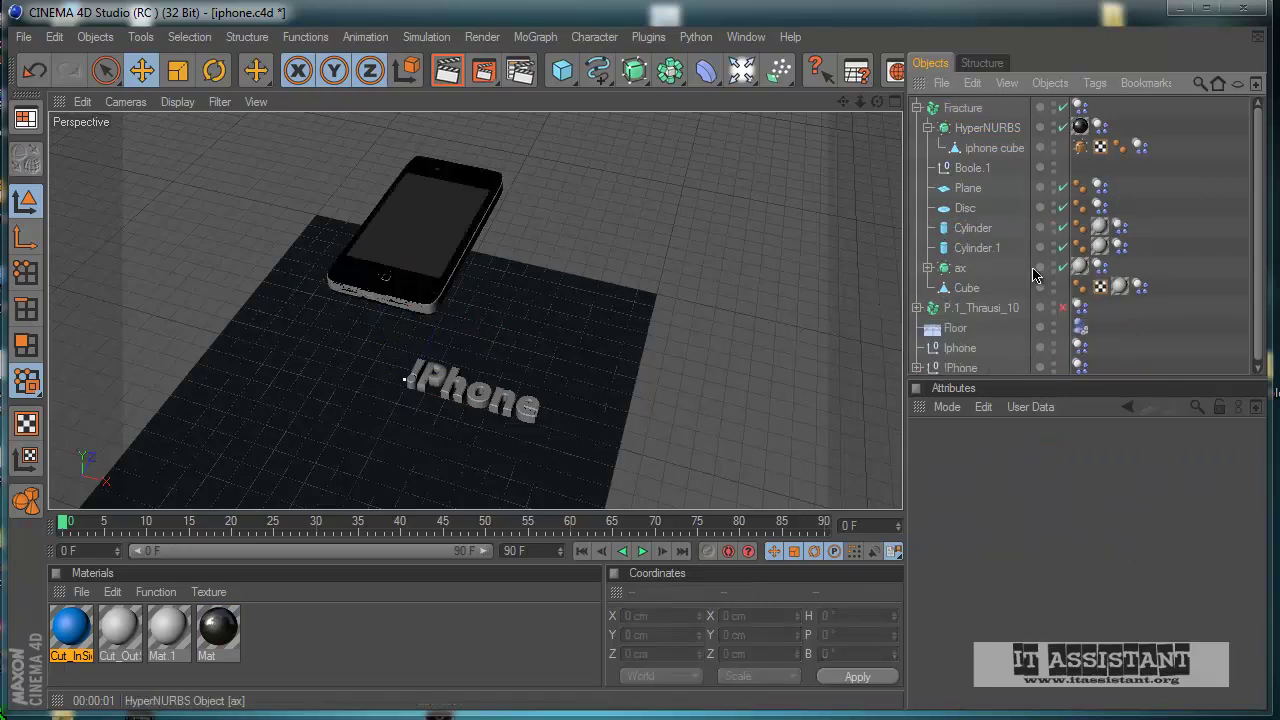
pyautogui.keyDown('alt'); pyautogui.moveTo(786, 333); pyautogui.dragTo(396, 178); pyautogui.keyUp('alt')
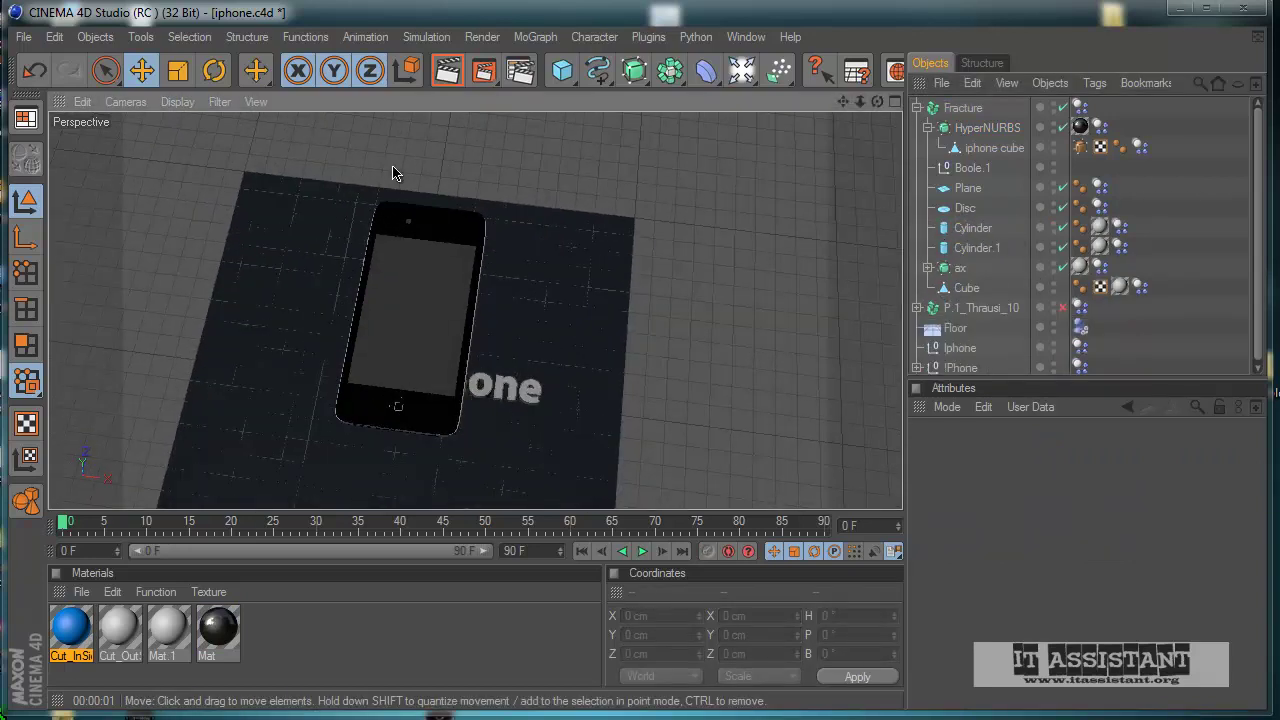
pyautogui.click(447, 70)
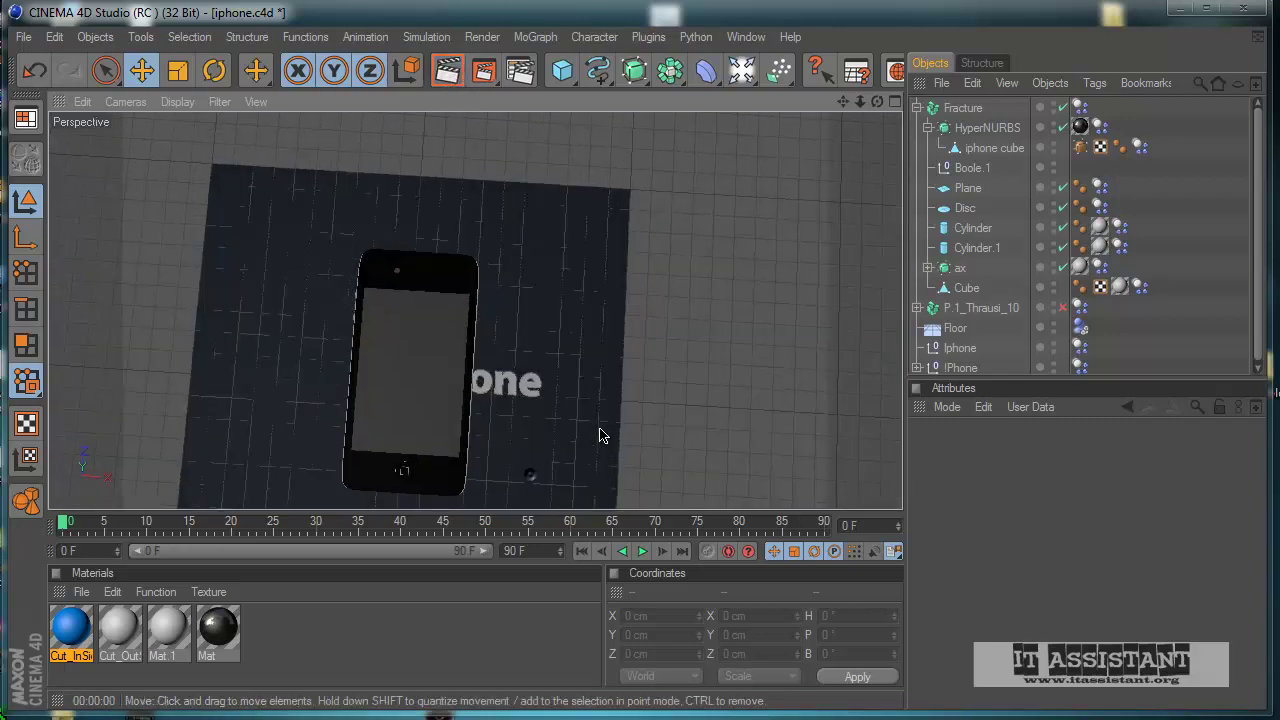
# - Collapse the Fracture object's hierarchy in the object list
pyautogui.moveTo(600, 434)
pyautogui.keyDown('alt'); pyautogui.mouseDown()
pyautogui.moveTo(543, 489)
pyautogui.moveTo(609, 437)
pyautogui.moveTo(494, 477)
pyautogui.moveTo(603, 440)
pyautogui.moveTo(594, 400)
pyautogui.moveTo(603, 437)
pyautogui.mouseUp(); pyautogui.keyUp('alt')
pyautogui.scroll(3, 494, 477)
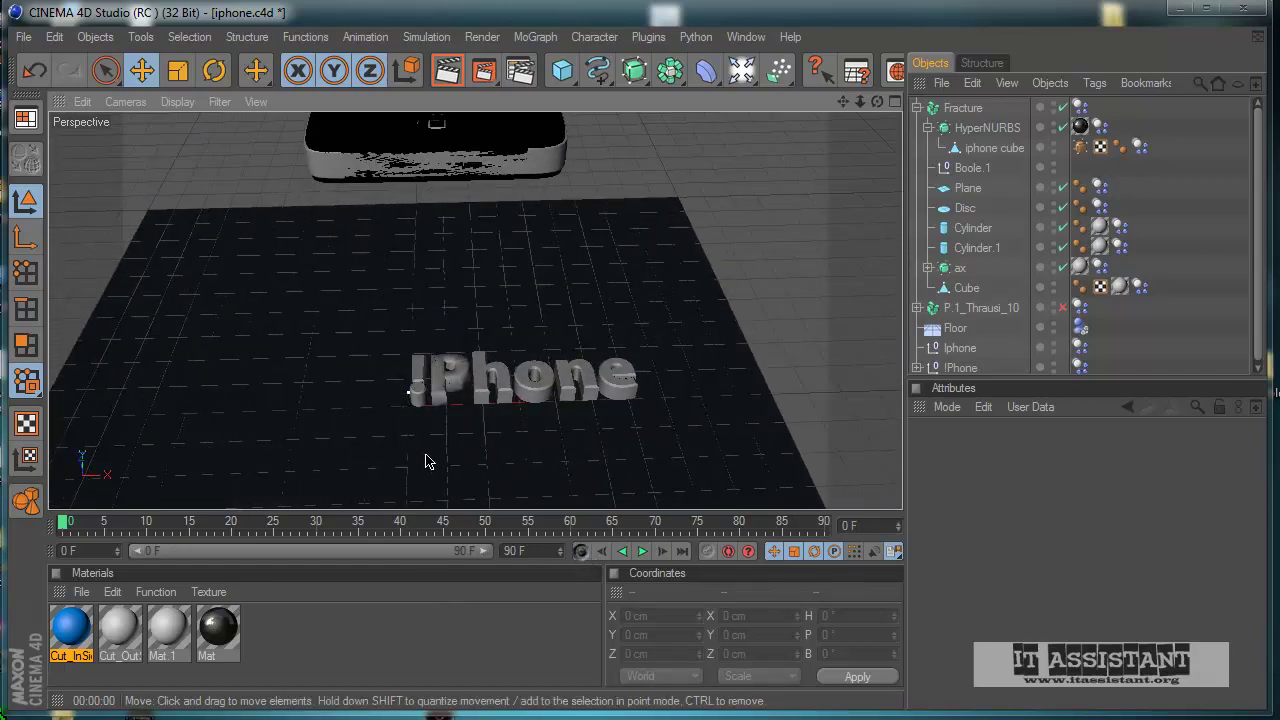
pyautogui.scroll(3, 443, 420)
pyautogui.keyDown('alt'); pyautogui.moveTo(544, 454); pyautogui.dragTo(600, 436, button='middle'); pyautogui.keyUp('alt')
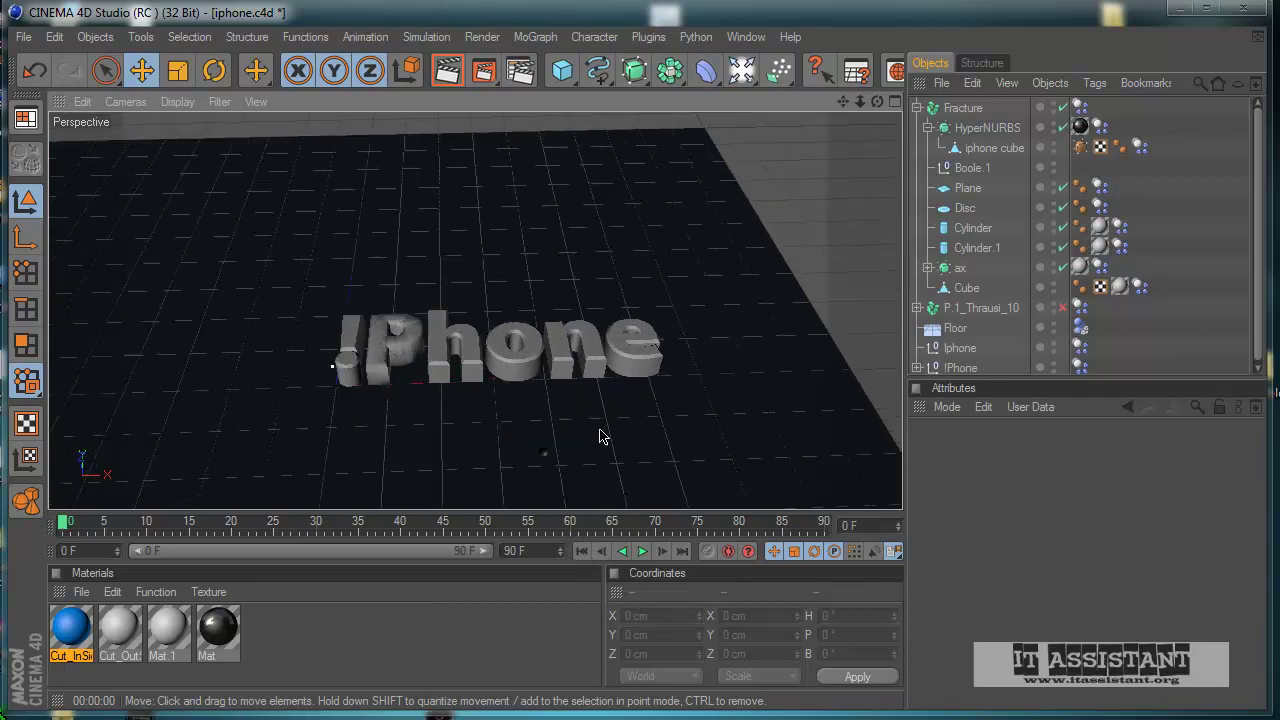
pyautogui.click(917, 107)
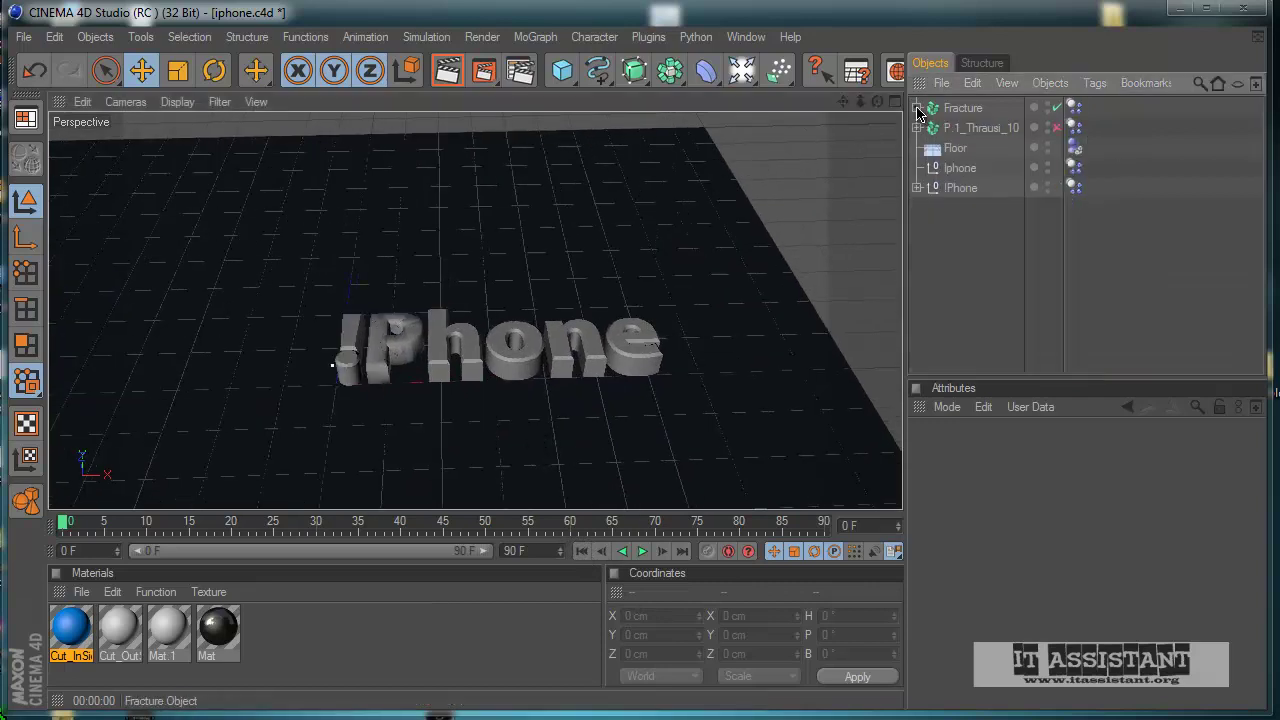
# - Select the P.1_Thrausi_10 fracture and the !Phone text together and scale them up uniformly on the floor
pyautogui.click(961, 190)
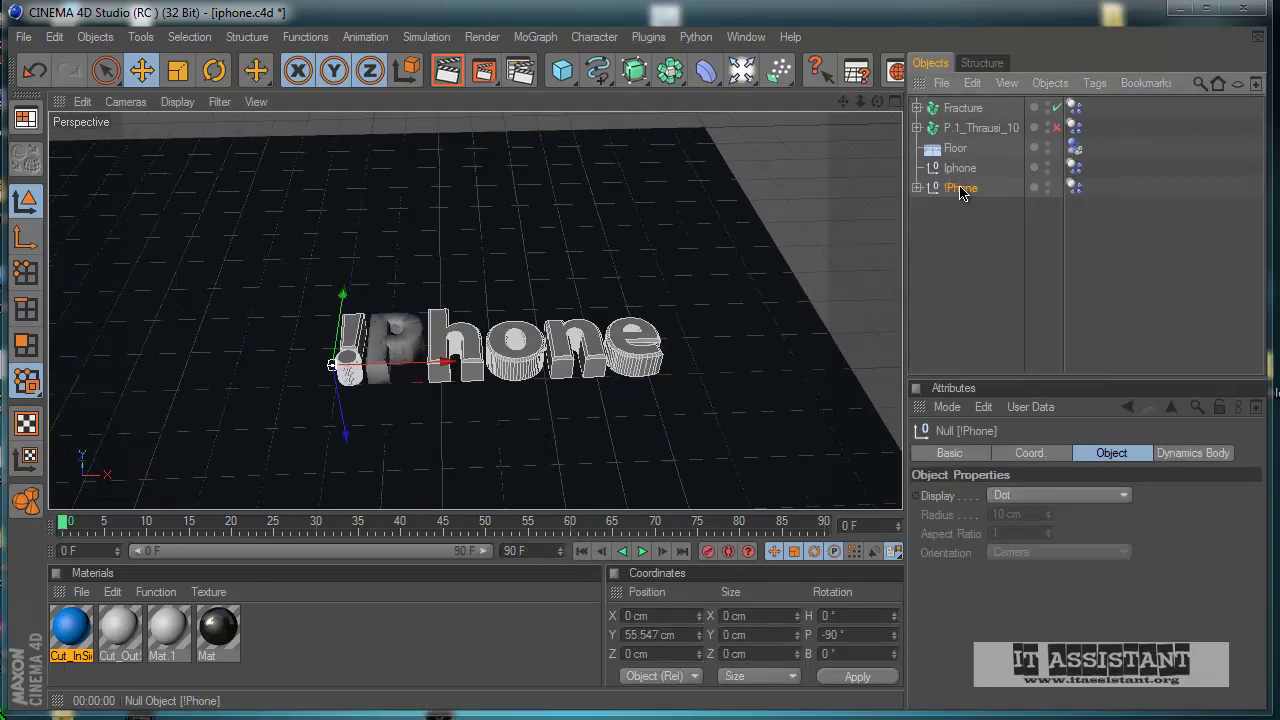
pyautogui.keyDown('shift'); pyautogui.click(963, 131); pyautogui.keyUp('shift')
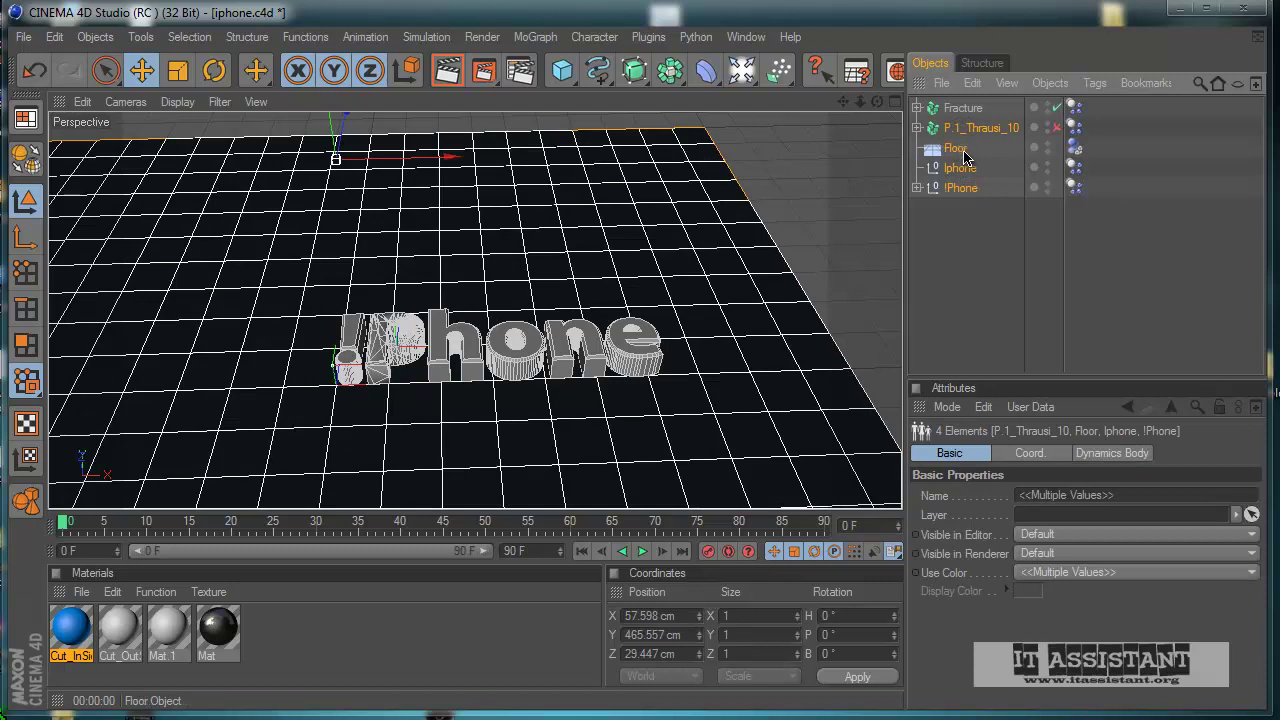
pyautogui.keyDown('ctrl'); pyautogui.click(962, 152); pyautogui.keyUp('ctrl')
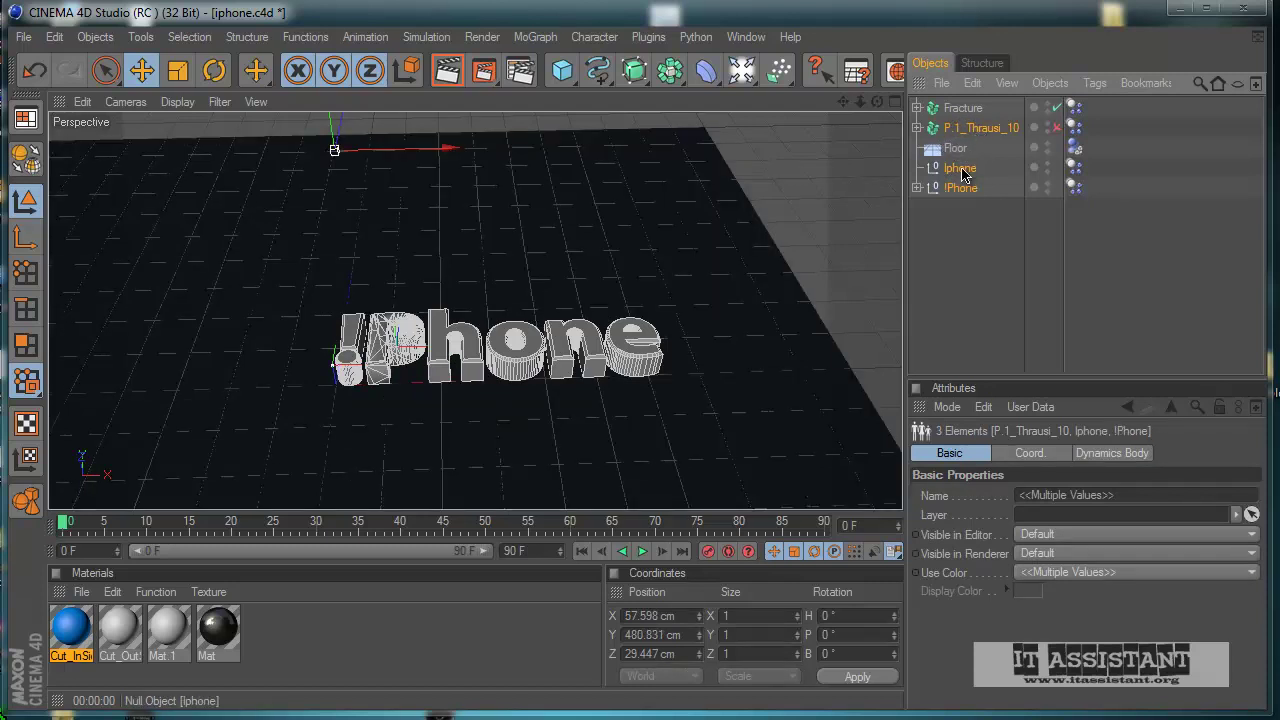
pyautogui.keyDown('ctrl'); pyautogui.click(962, 169); pyautogui.keyUp('ctrl')
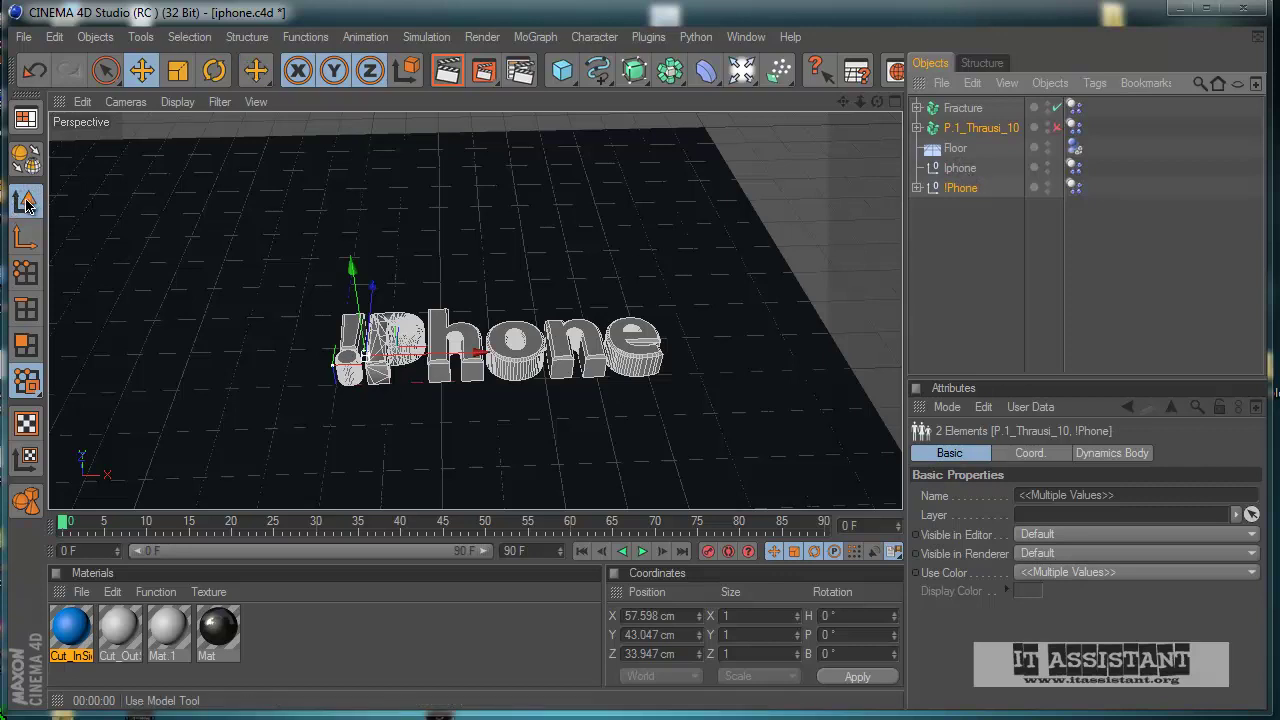
pyautogui.click(27, 205)
pyautogui.click(181, 72)
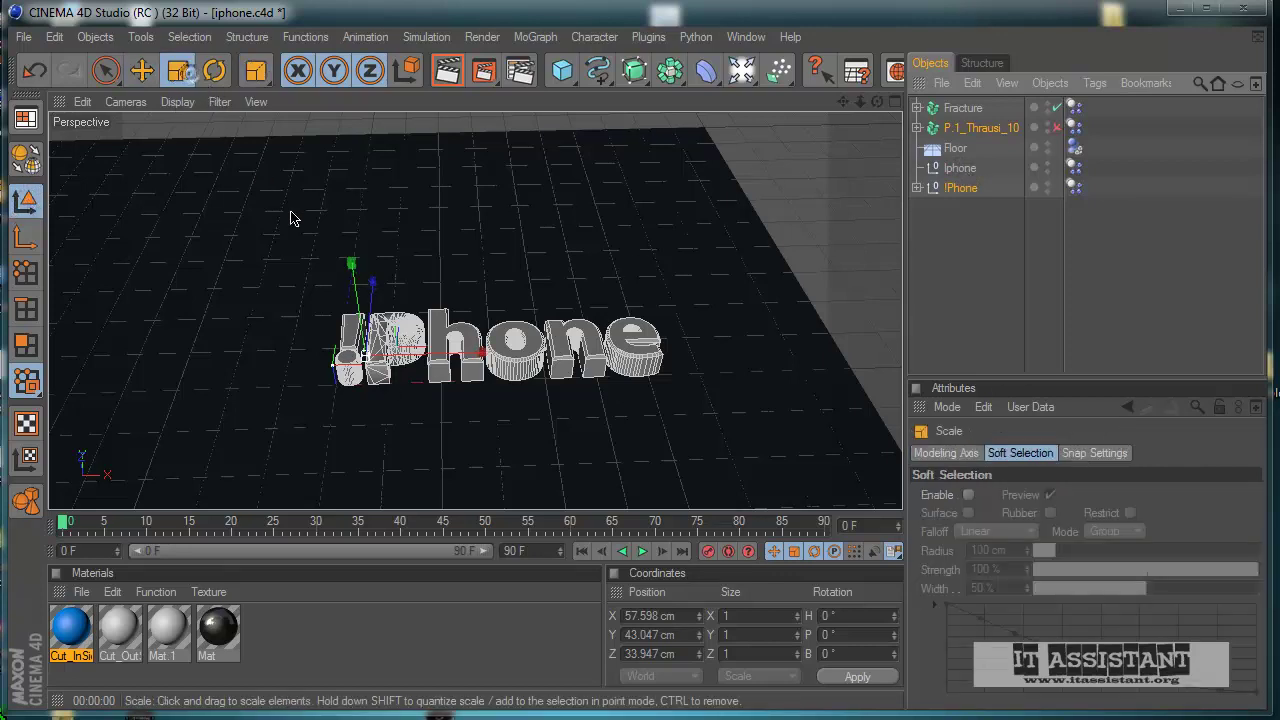
pyautogui.moveTo(620, 431)
pyautogui.mouseDown()
pyautogui.moveTo(651, 434)
pyautogui.moveTo(607, 432)
pyautogui.mouseUp()
pyautogui.scroll(-2, 403, 399)
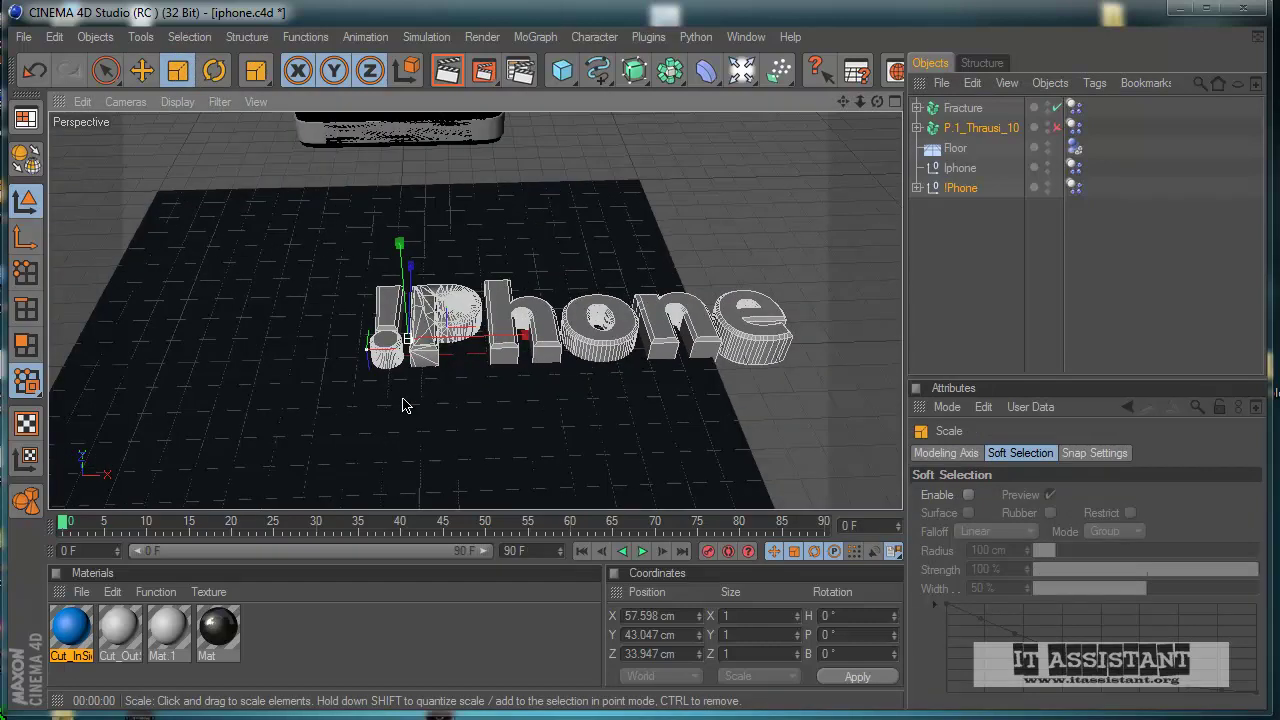
pyautogui.scroll(1, 403, 403)
pyautogui.keyDown('alt'); pyautogui.moveTo(476, 429); pyautogui.dragTo(603, 437); pyautogui.keyUp('alt')
pyautogui.scroll(-1, 528, 390)
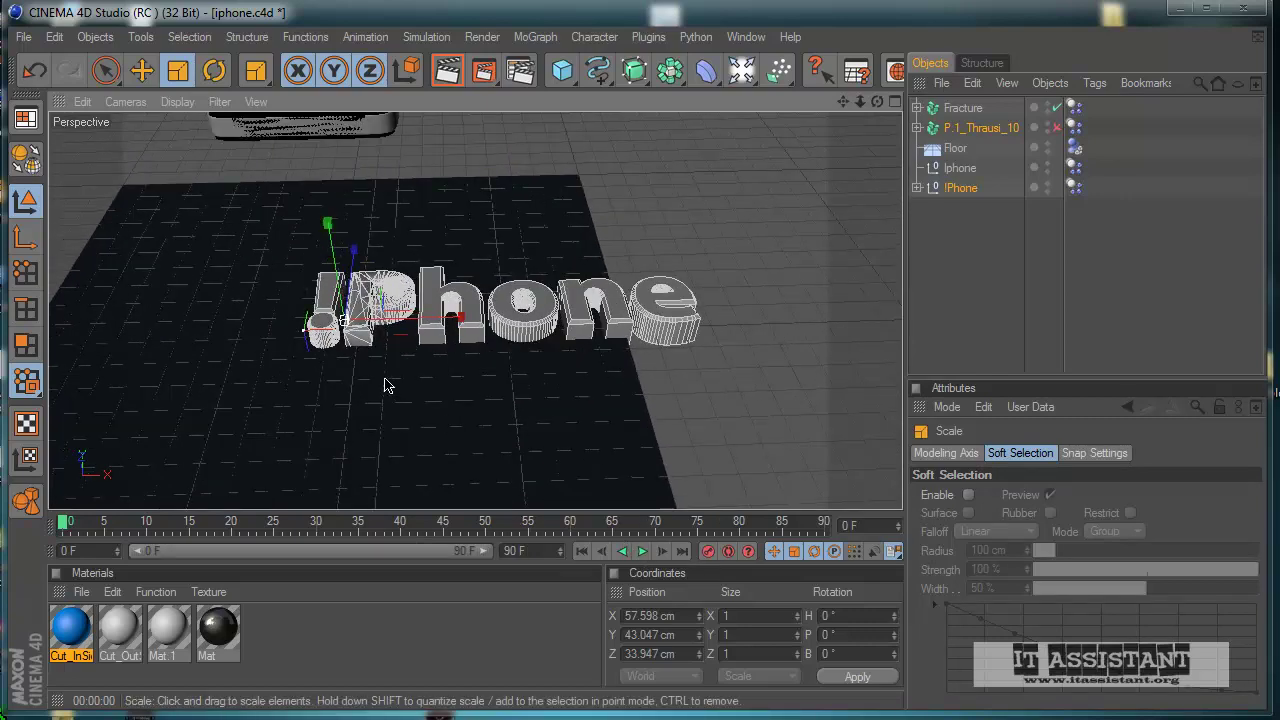
pyautogui.scroll(1, 390, 385)
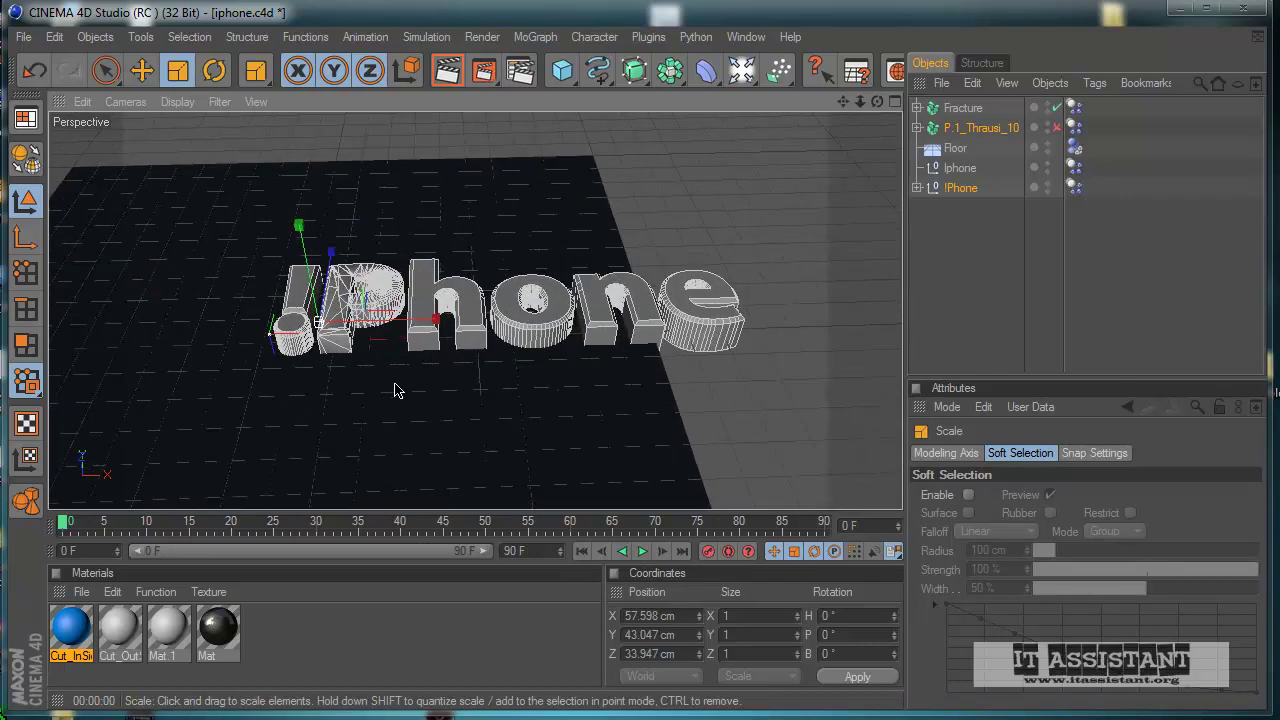
# - Play the dynamics simulation with the enlarged text and rewind to the start of the animation
pyautogui.click(641, 551)
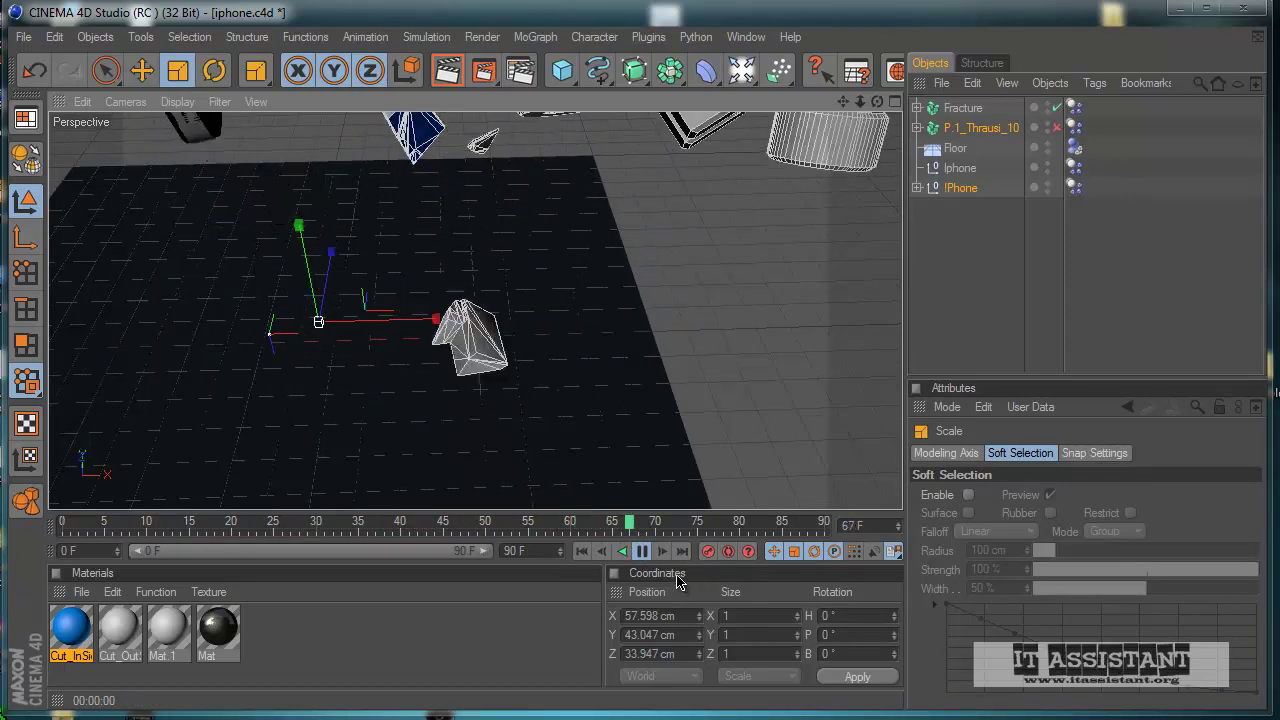
pyautogui.click(641, 551)
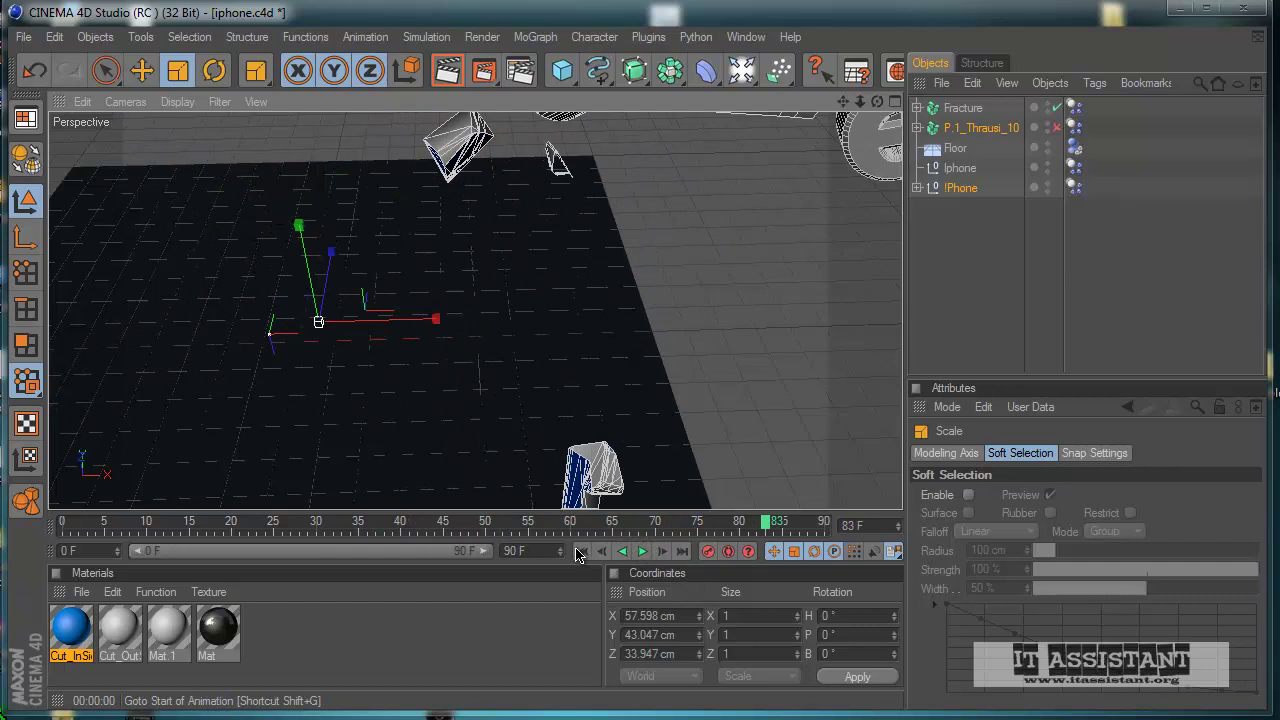
pyautogui.click(579, 552)
# - Scale the !Phone text and the fractured P up further together, undoing the first scaling attempt
pyautogui.moveTo(336, 260); pyautogui.dragTo(603, 437)
pyautogui.click(34, 70)
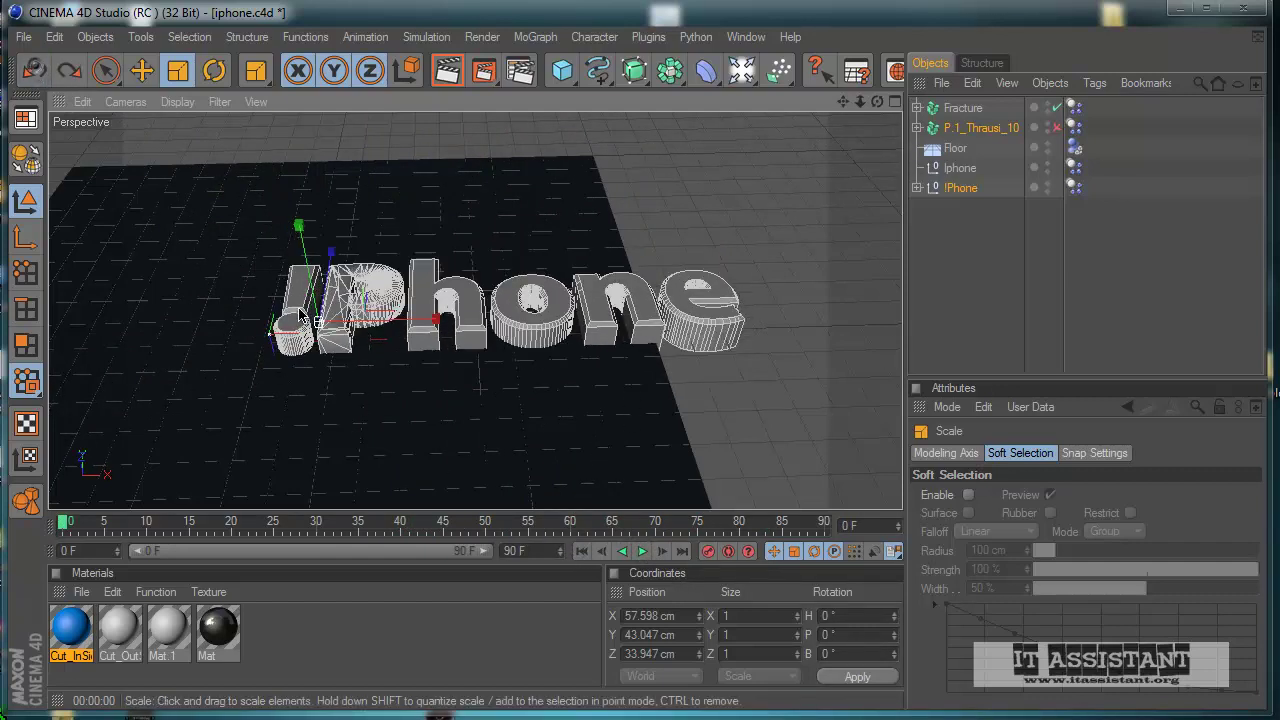
pyautogui.moveTo(600, 437)
pyautogui.mouseDown()
pyautogui.moveTo(734, 440)
pyautogui.moveTo(614, 437)
pyautogui.mouseUp()
pyautogui.scroll(-5, 600, 436)
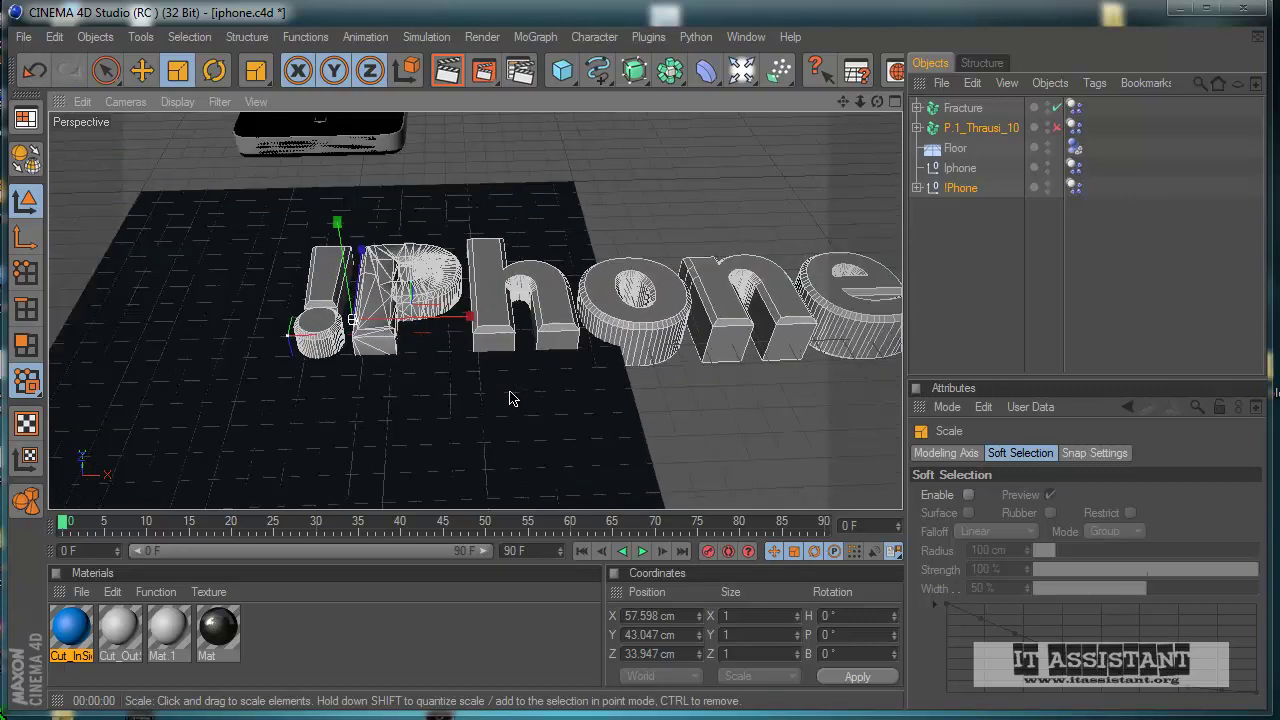
# - Replay the simulation to check the phone's impact on the larger letters, and return to frame 0
pyautogui.click(643, 552)
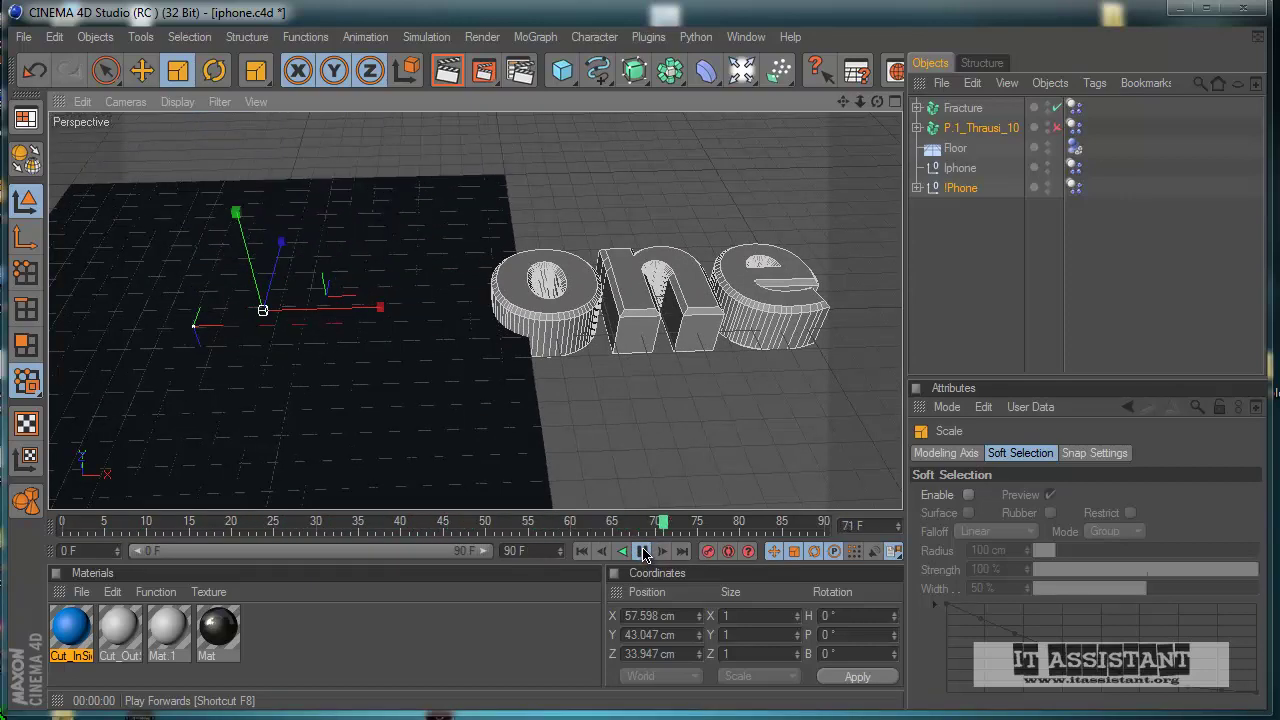
pyautogui.click(643, 552)
pyautogui.click(581, 551)
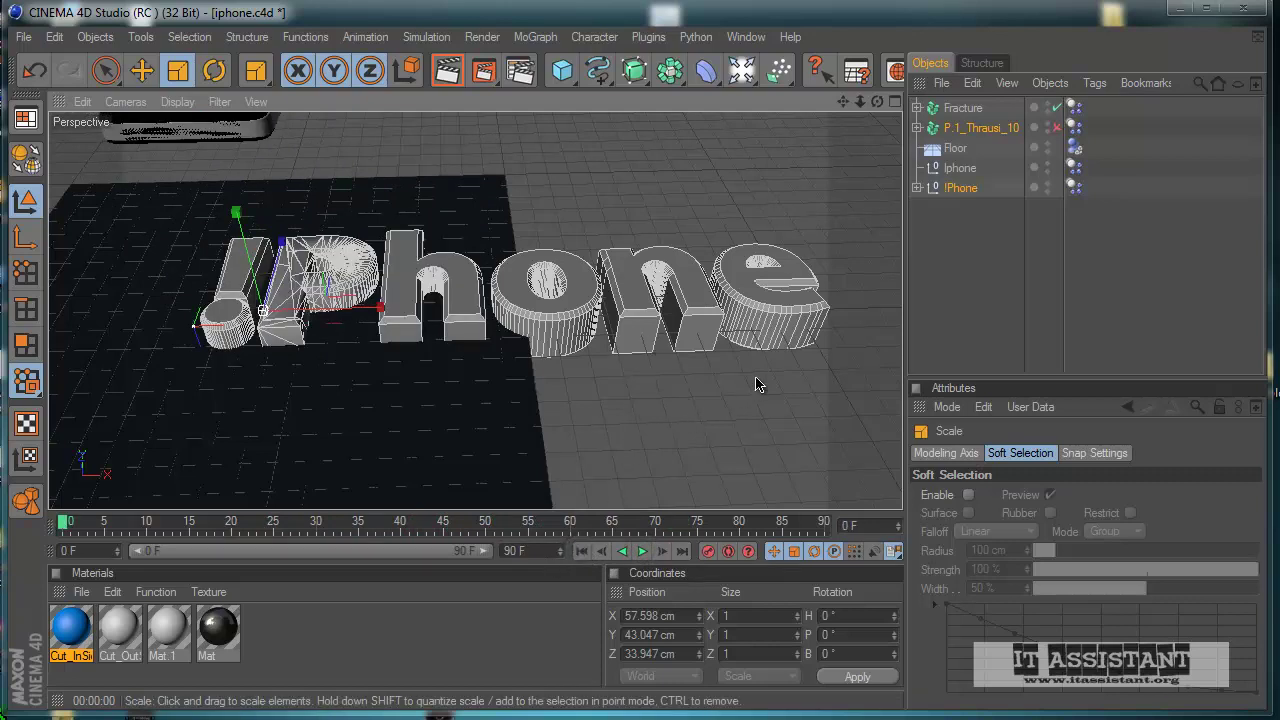
# - Inspect the Dynamics Body tag settings of the !Phone text, play the simulation again and rewind it
pyautogui.click(1076, 190)
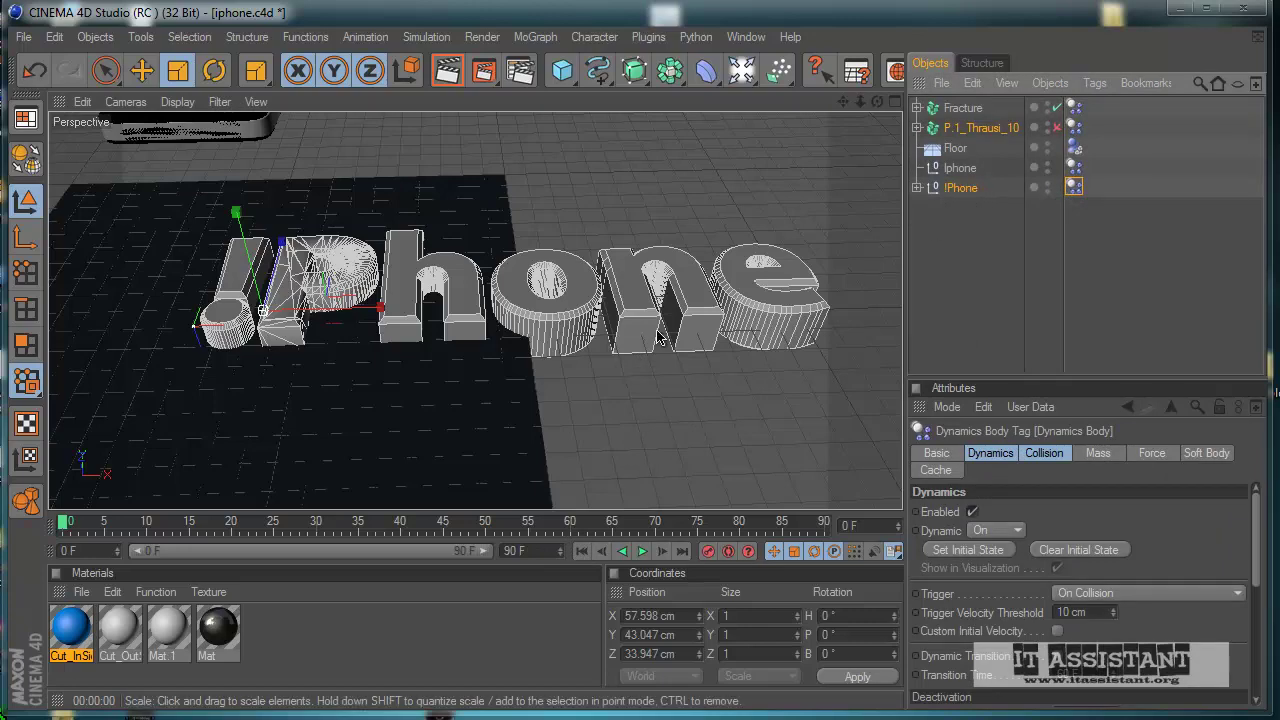
pyautogui.scroll(3, 315, 444)
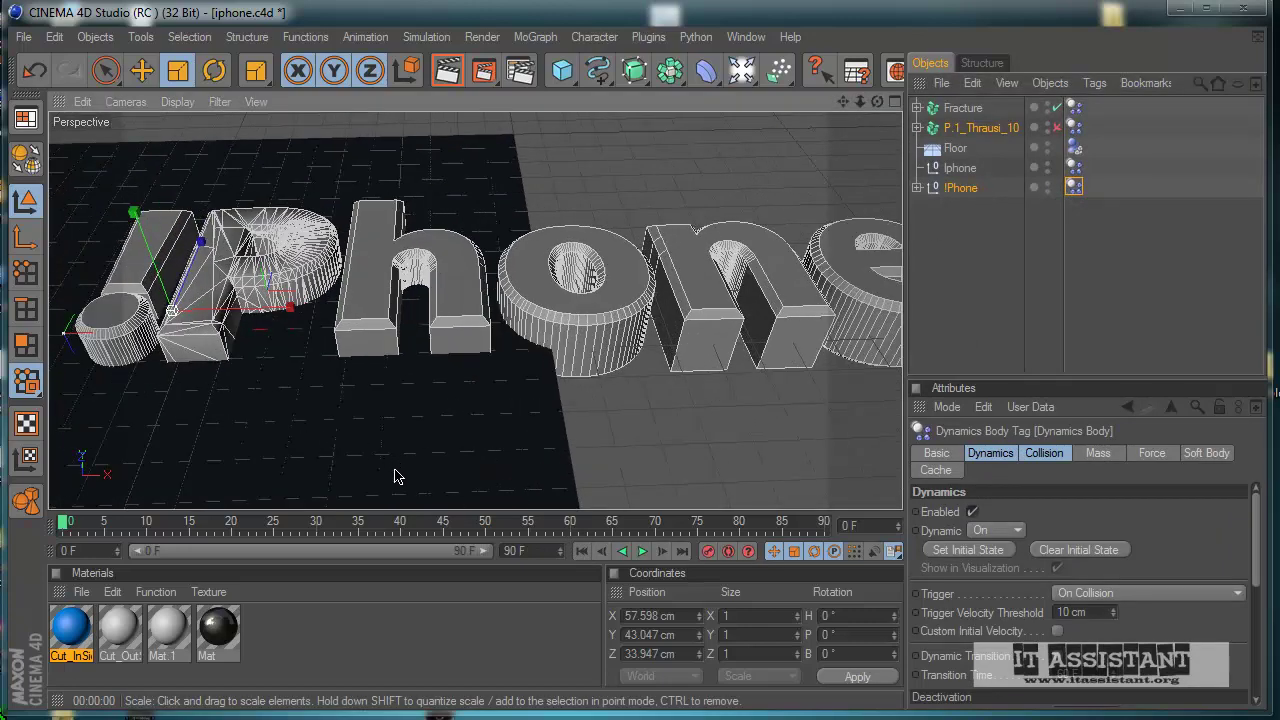
pyautogui.scroll(-2, 395, 477)
pyautogui.click(641, 553)
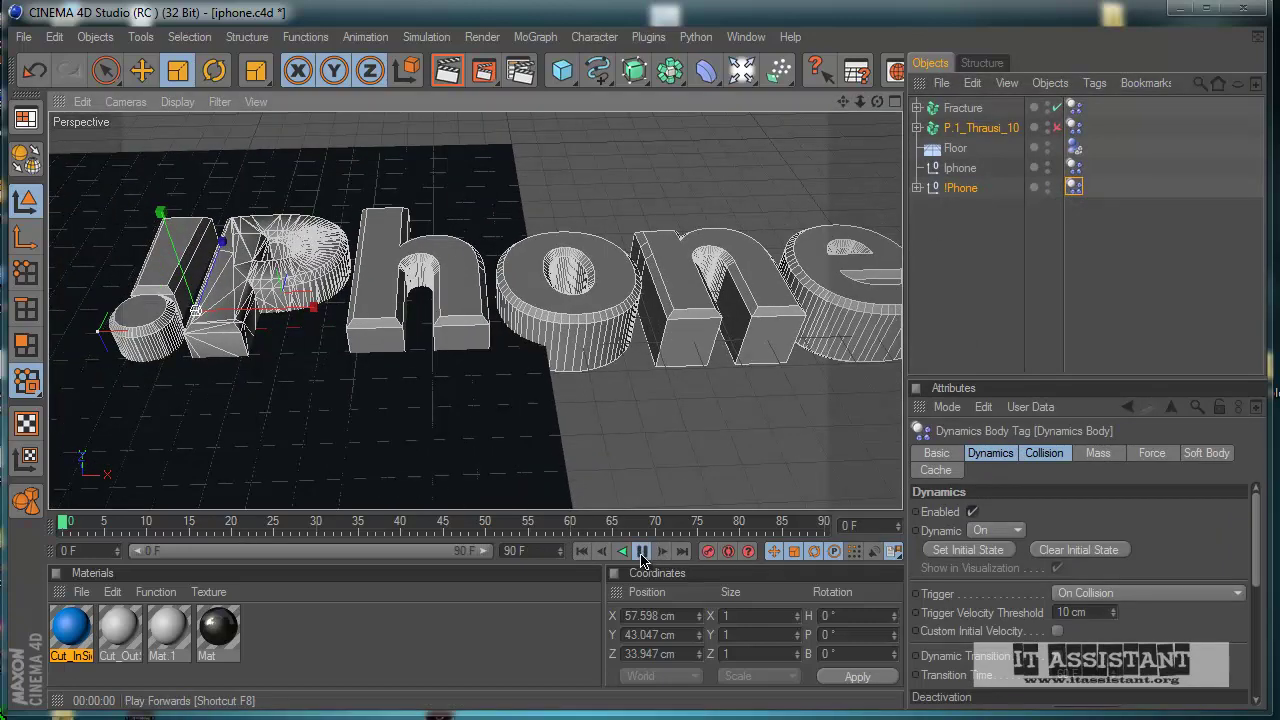
pyautogui.scroll(-2, 491, 463)
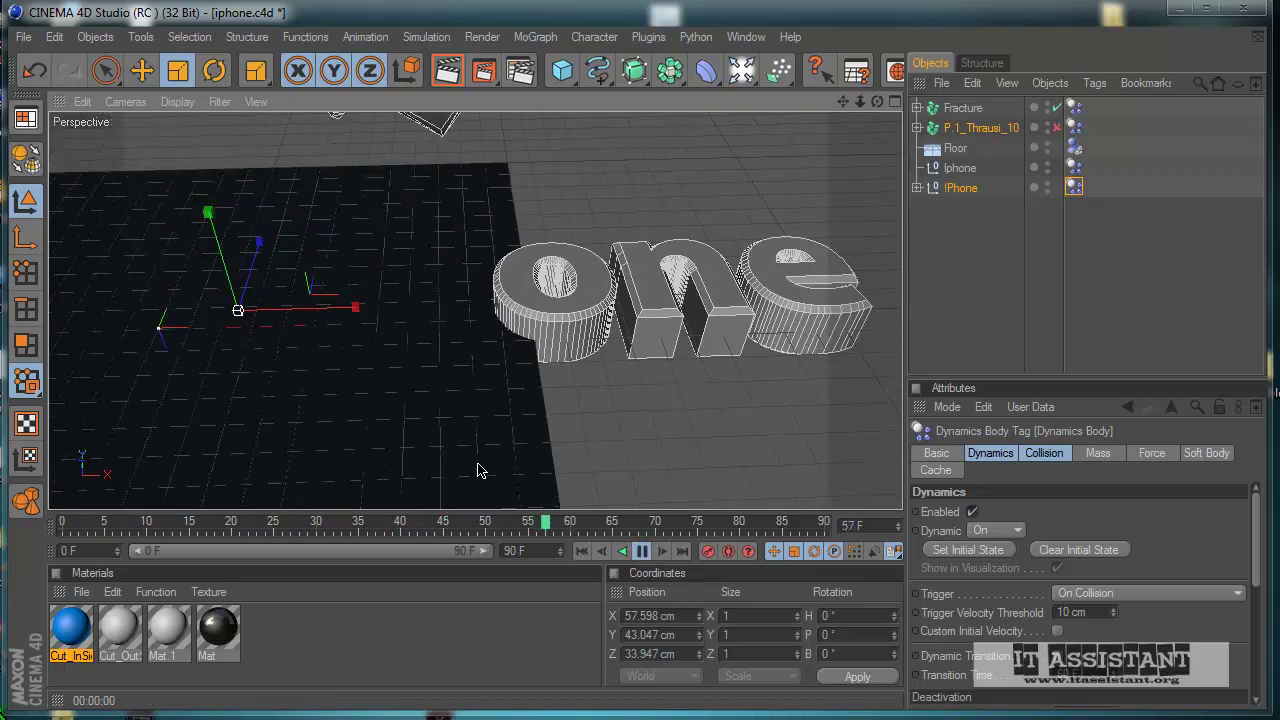
pyautogui.click(641, 551)
pyautogui.click(581, 551)
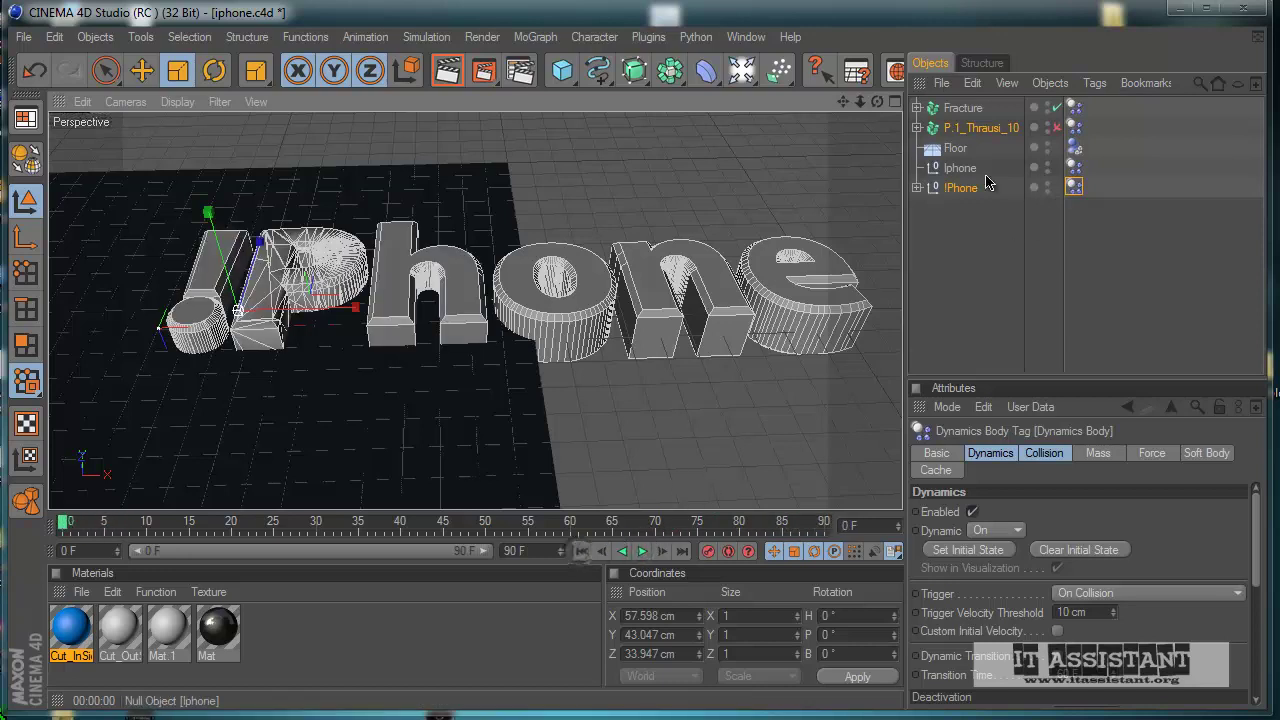
# - Expand the !Phone null to list its individual letter objects and examine the text in the scene
pyautogui.click(917, 188)
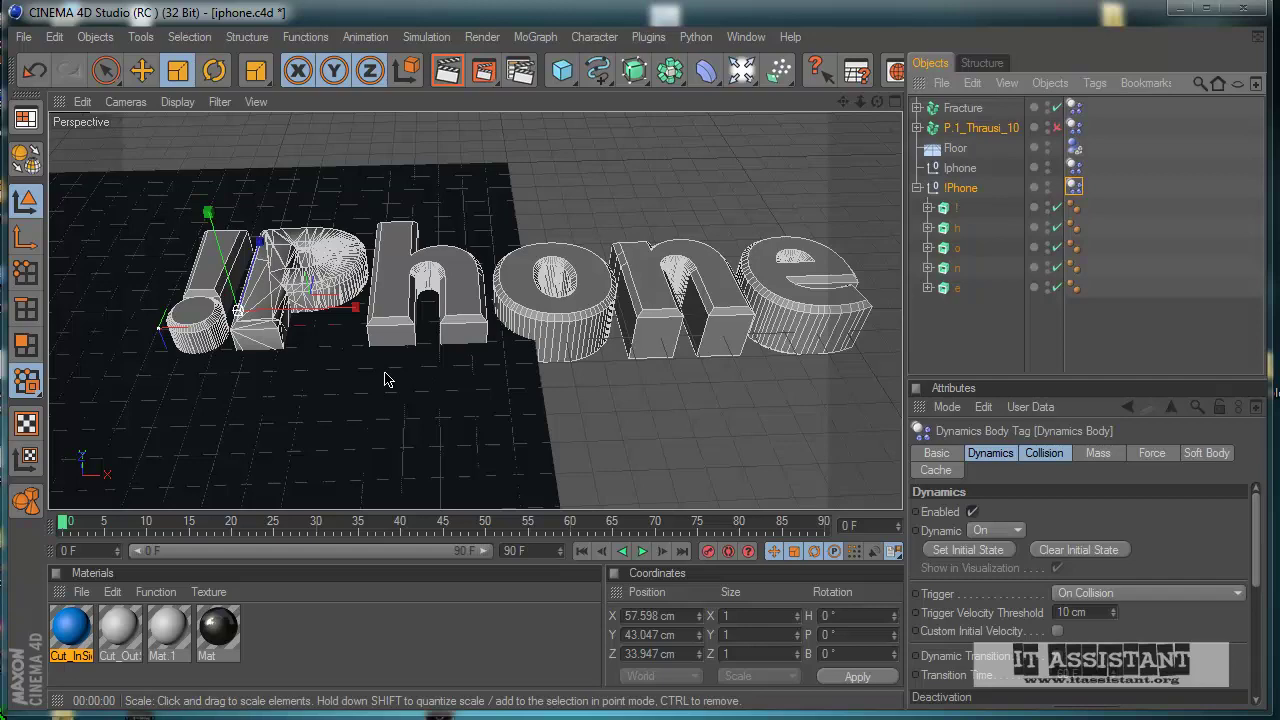
pyautogui.scroll(3, 385, 379)
pyautogui.scroll(-1, 389, 385)
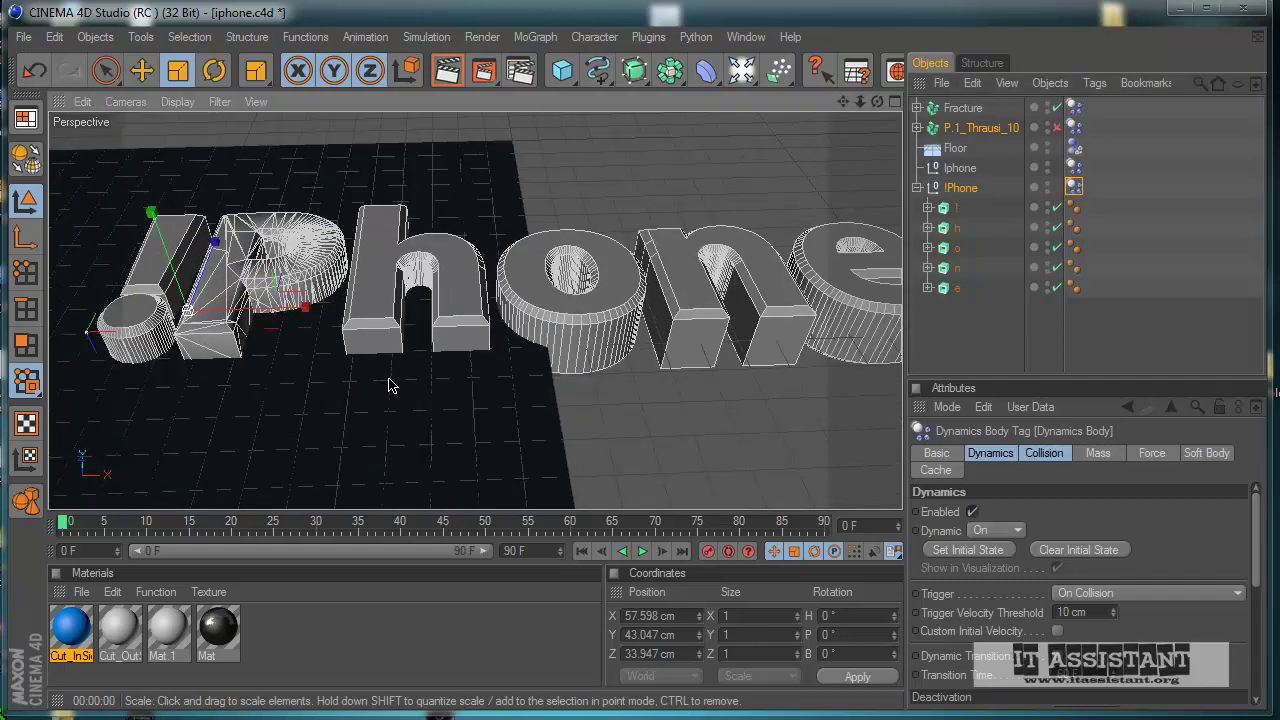
pyautogui.scroll(-3, 368, 404)
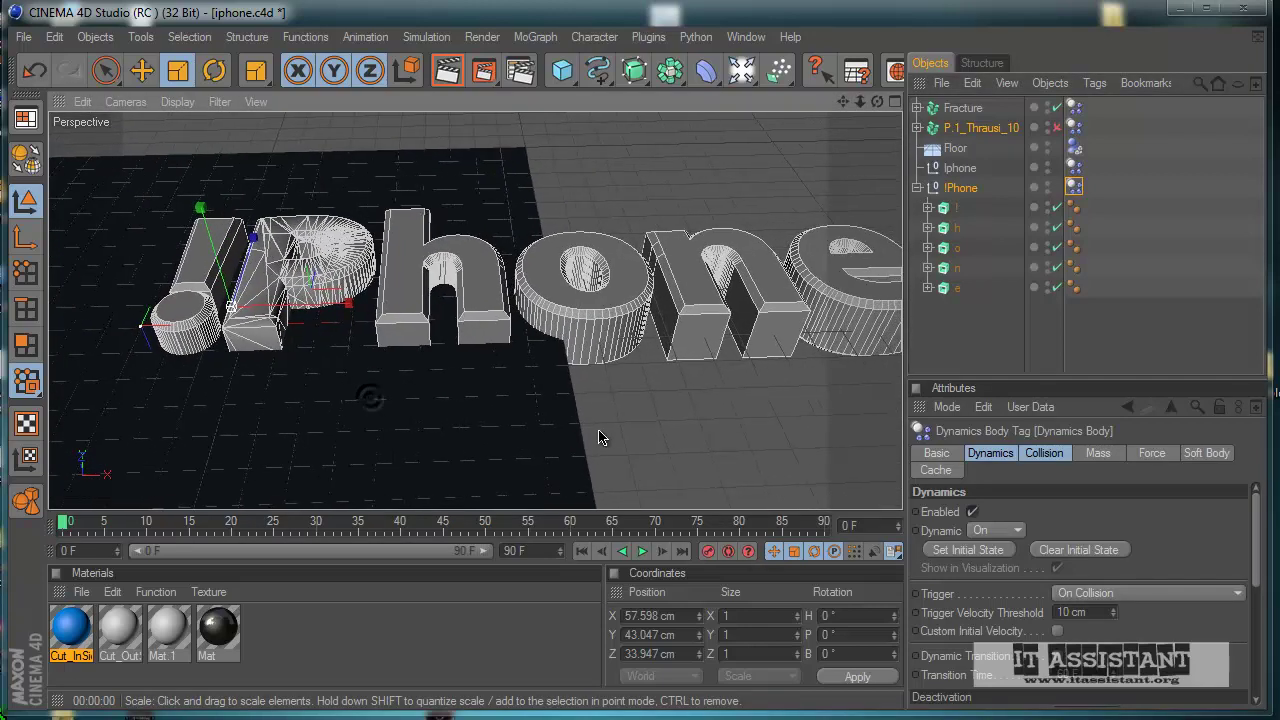
pyautogui.keyDown('alt'); pyautogui.moveTo(590, 429); pyautogui.dragTo(600, 432); pyautogui.keyUp('alt')
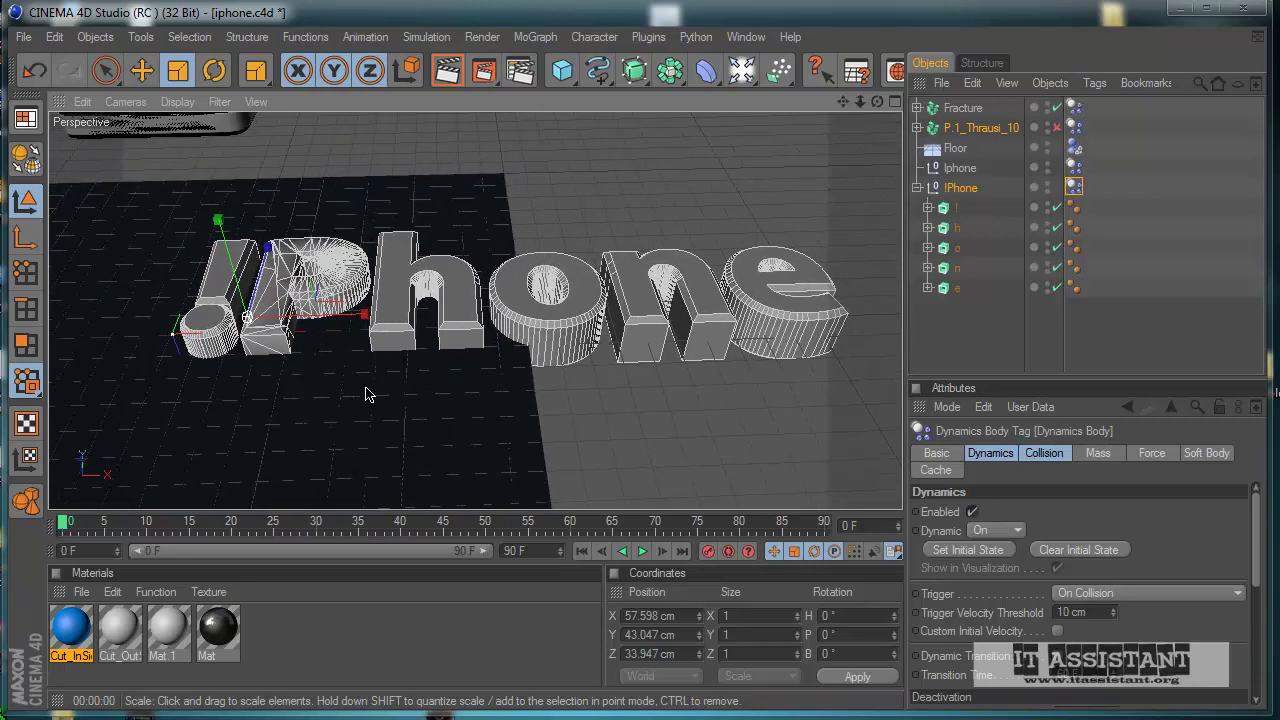
pyautogui.scroll(-3, 364, 385)
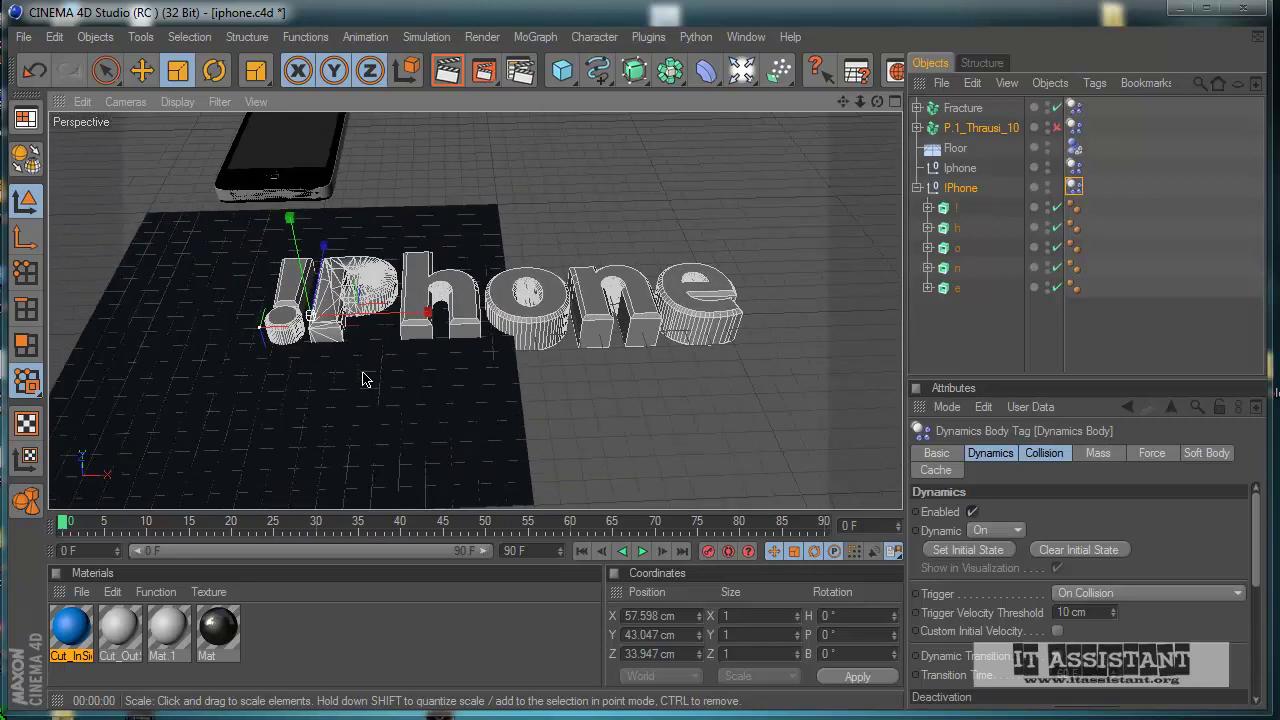
# - Raise the Fracture object holding the phone to a Y position of 1173.187 cm and test the fall simulation
pyautogui.click(287, 174)
pyautogui.click(141, 70)
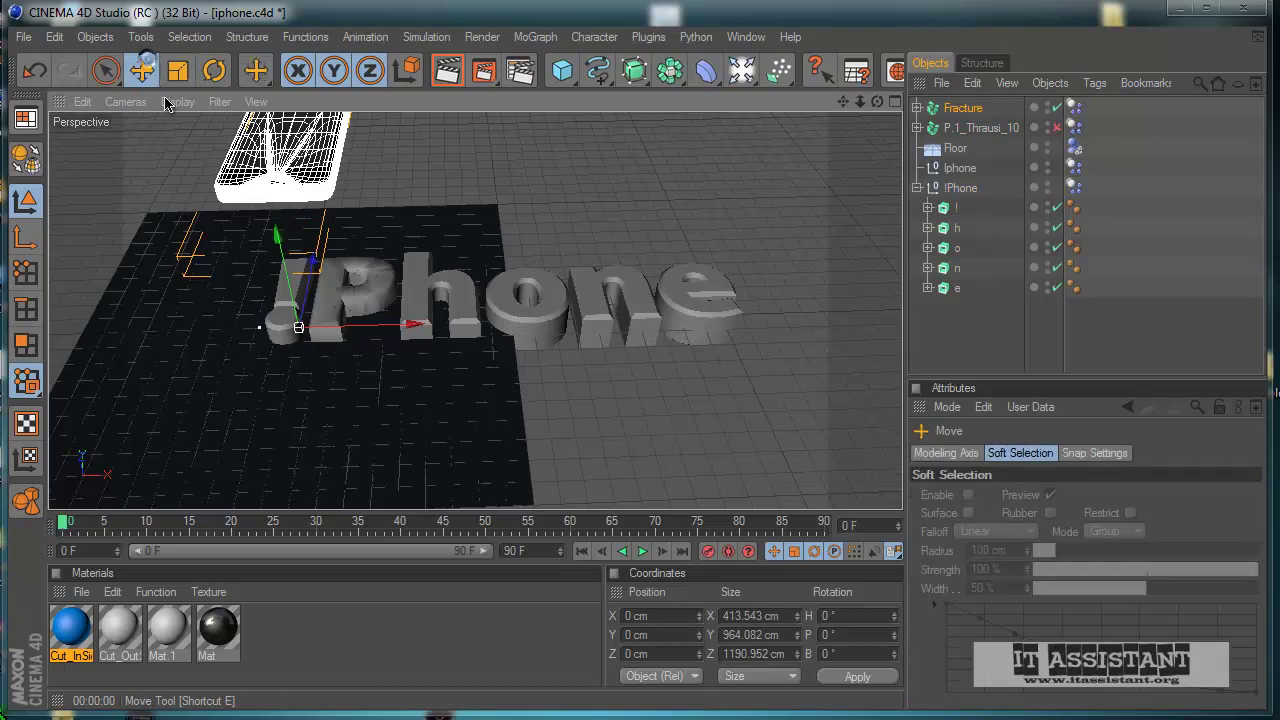
pyautogui.moveTo(277, 266); pyautogui.dragTo(366, 403)
pyautogui.scroll(2, 383, 420)
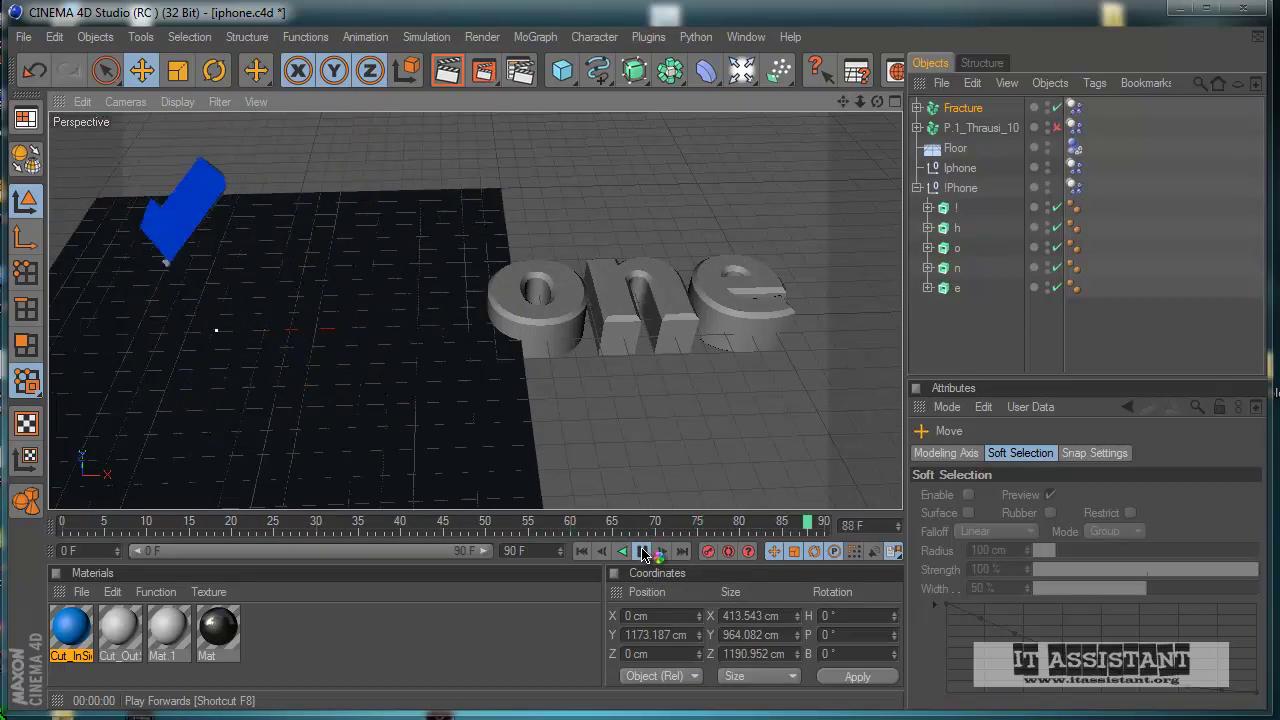
pyautogui.click(643, 551)
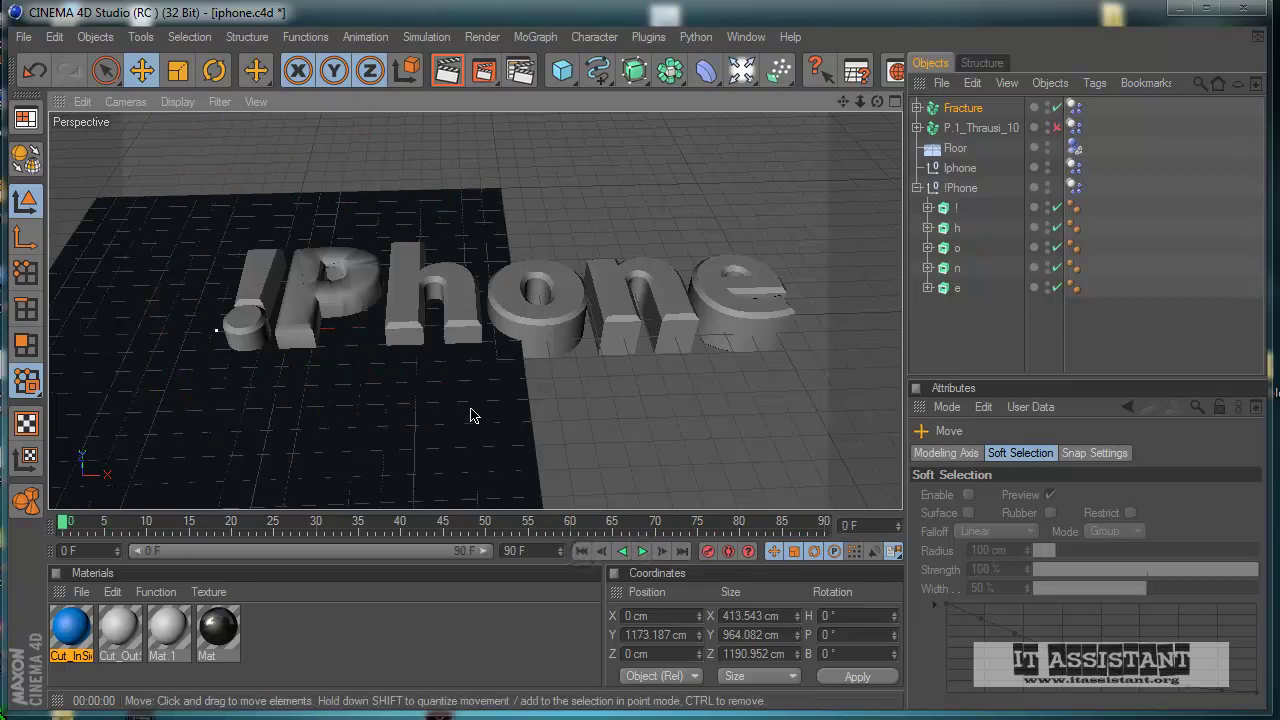
# - Render the active view of the enlarged text at frame 0 and clear the selection
pyautogui.scroll(-2, 471, 411)
pyautogui.keyDown('alt'); pyautogui.moveTo(471, 411); pyautogui.dragTo(599, 438, button='middle'); pyautogui.keyUp('alt')
pyautogui.keyDown('alt'); pyautogui.moveTo(600, 437); pyautogui.dragTo(467, 410); pyautogui.keyUp('alt')
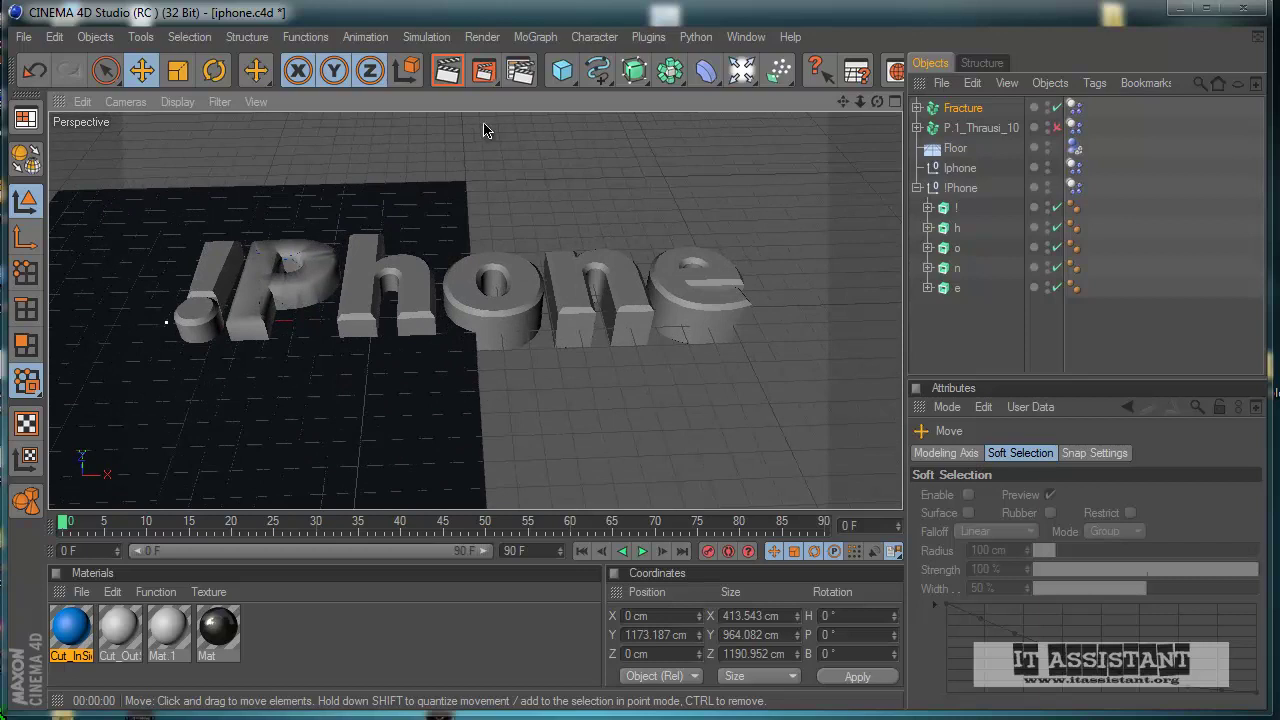
pyautogui.click(447, 70)
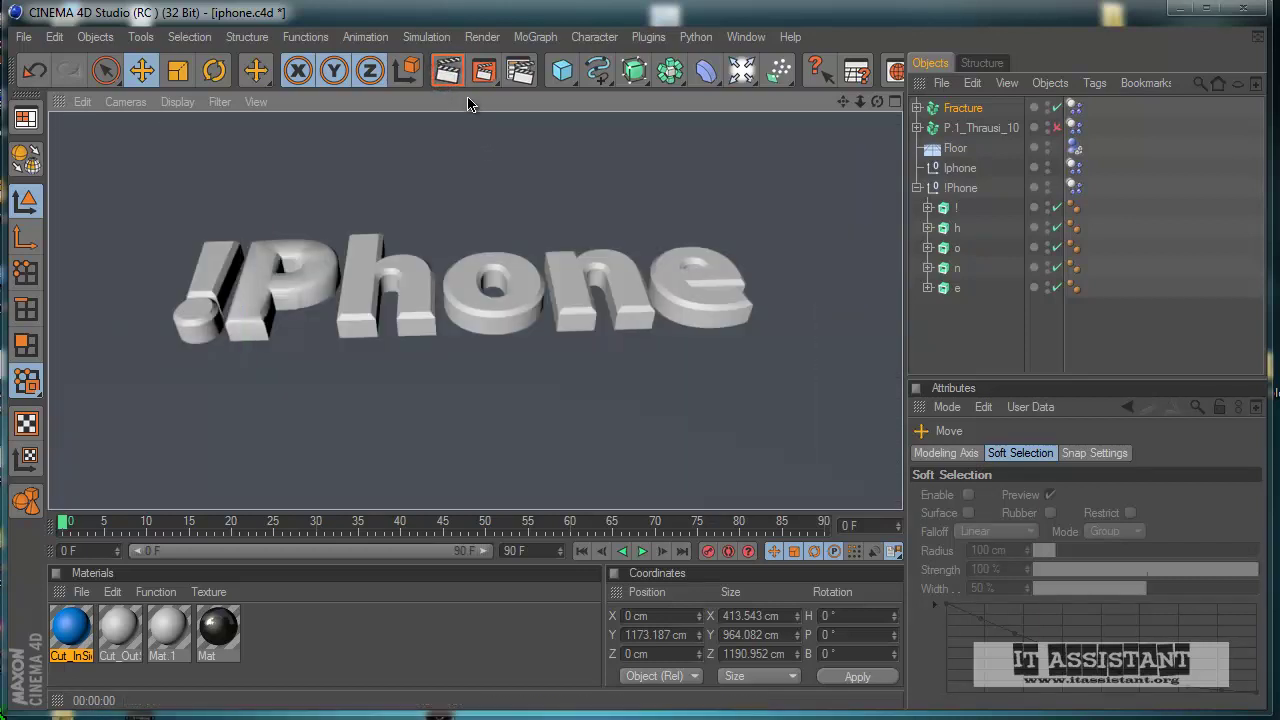
pyautogui.click(510, 435)
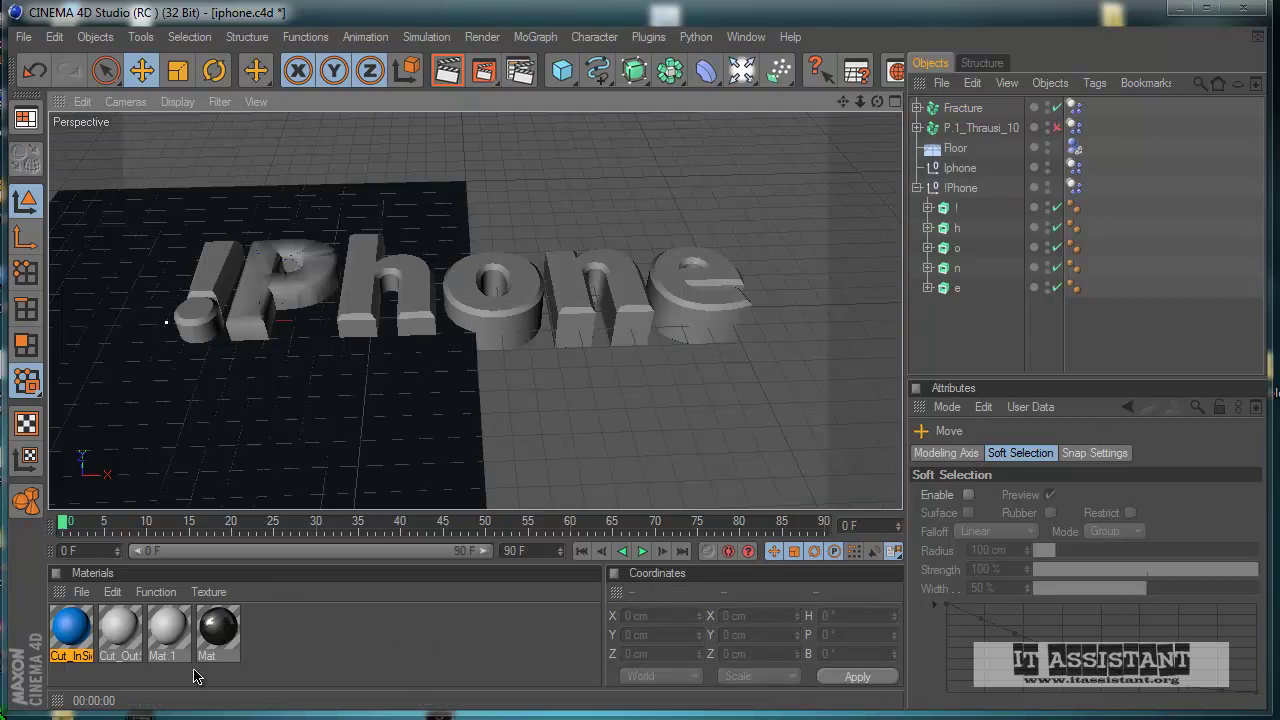
# - Create a new material and open it in the Material Editor
pyautogui.doubleClick(336, 636)
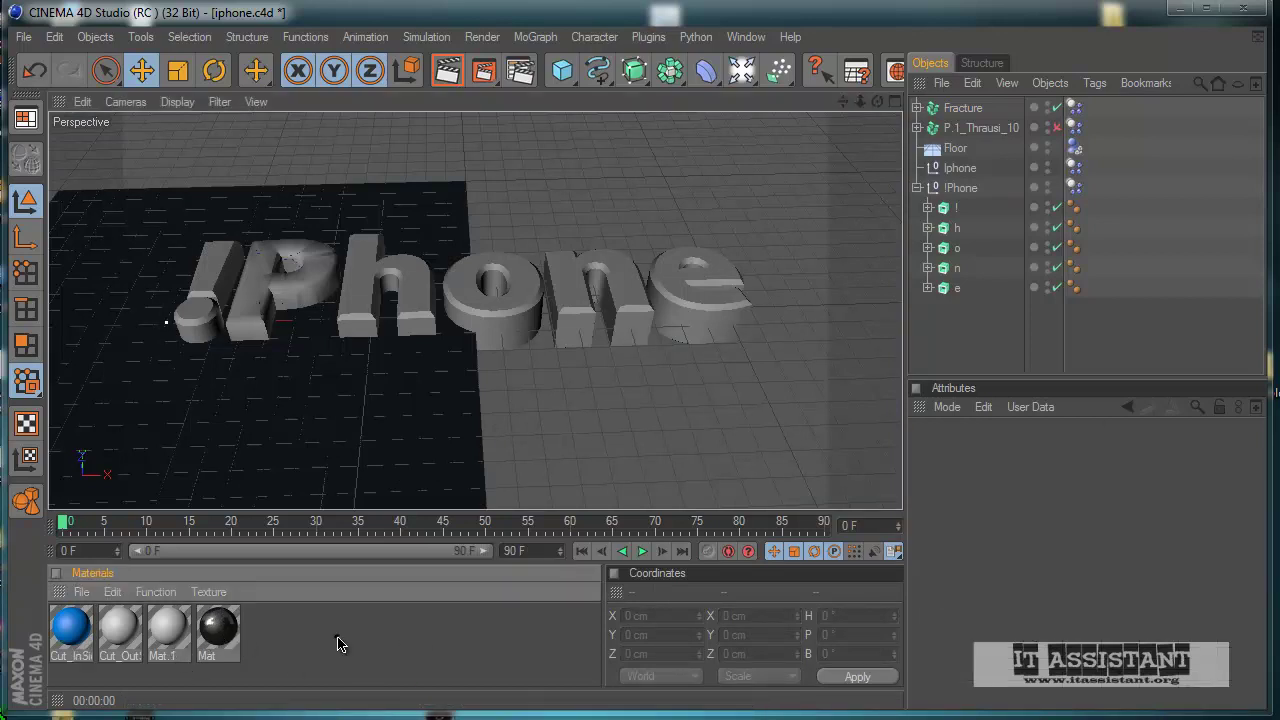
pyautogui.doubleClick(68, 635)
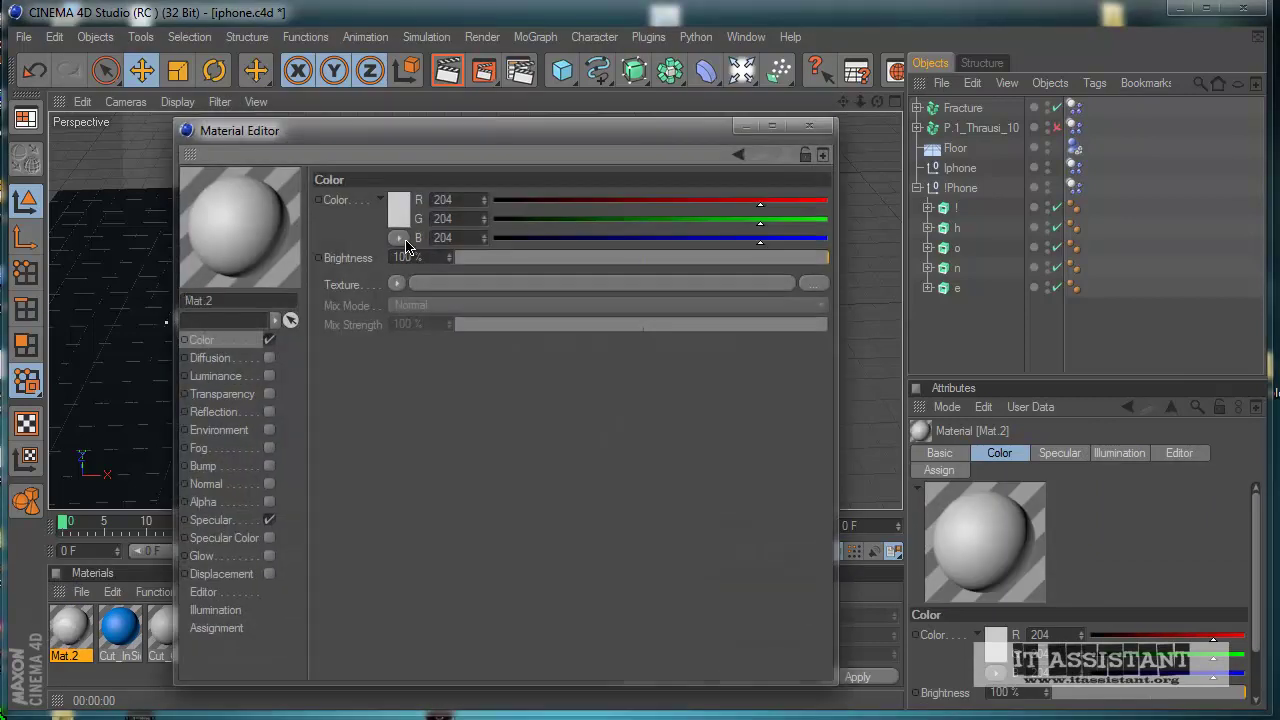
# - Load a Fresnel shader into the new material's color texture and set its gradient's white knot to RGB 85, 85, 85
pyautogui.click(398, 282)
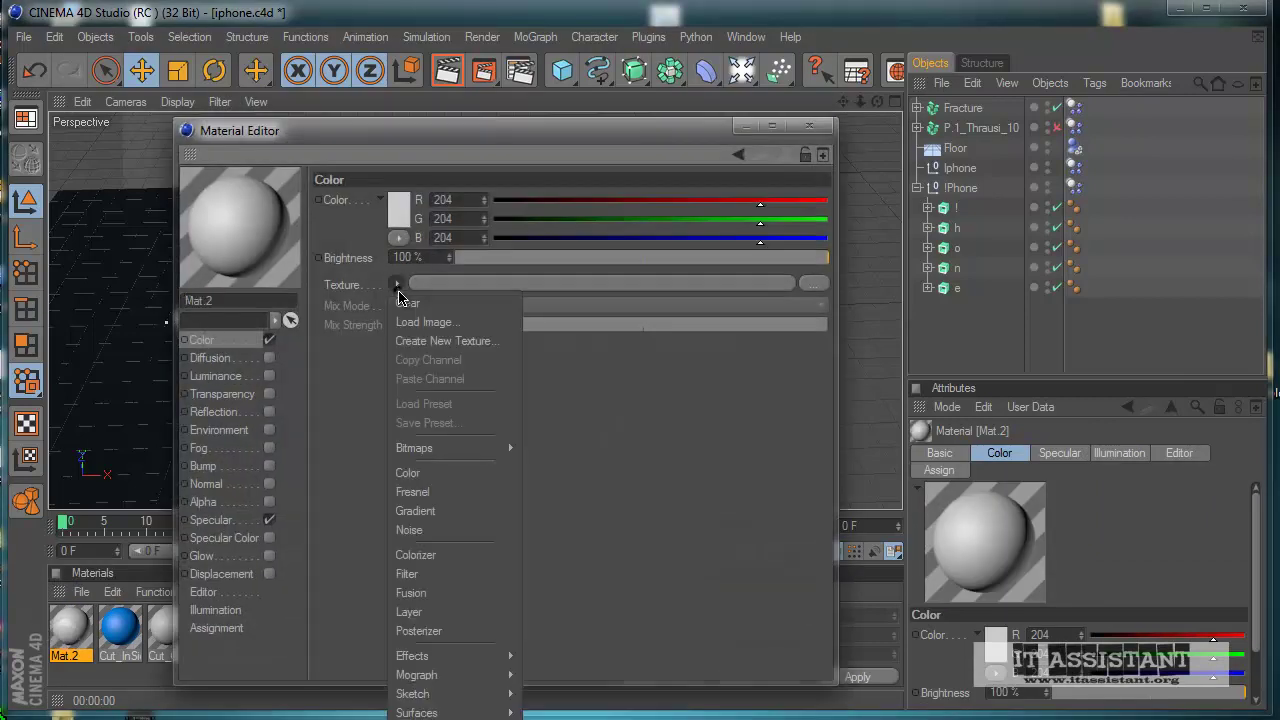
pyautogui.click(445, 492)
pyautogui.click(543, 360)
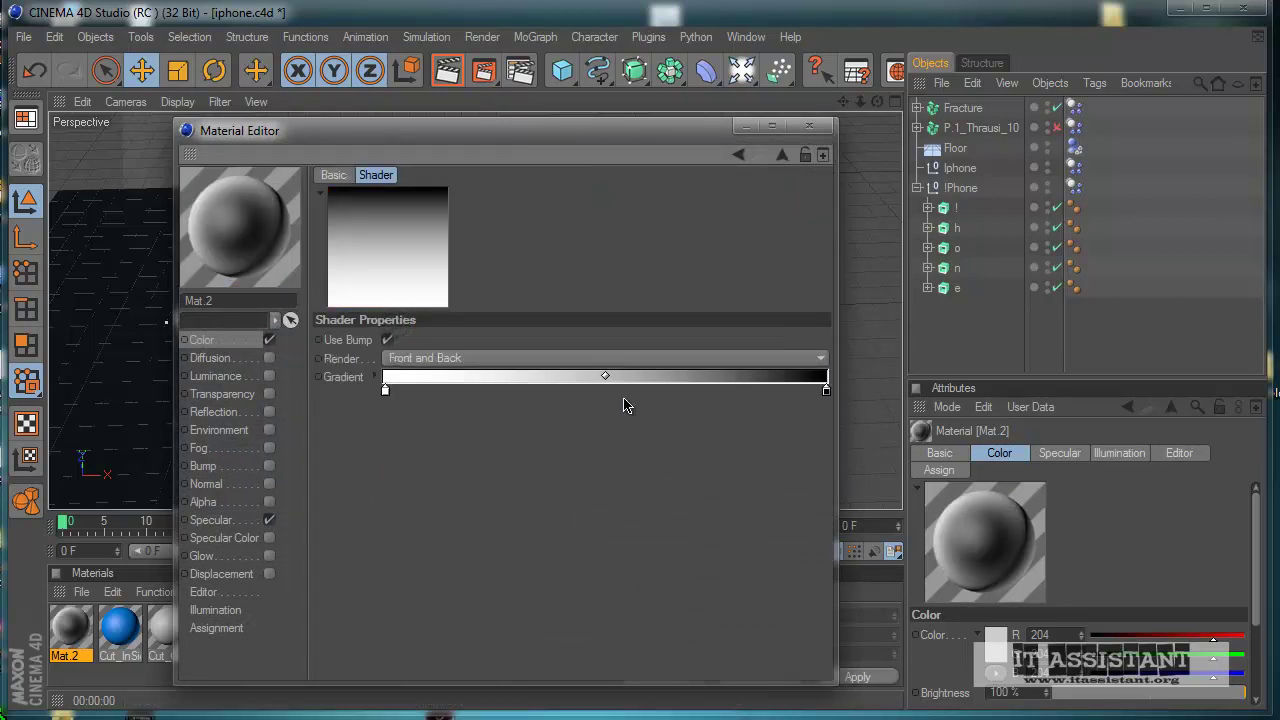
pyautogui.doubleClick(385, 390)
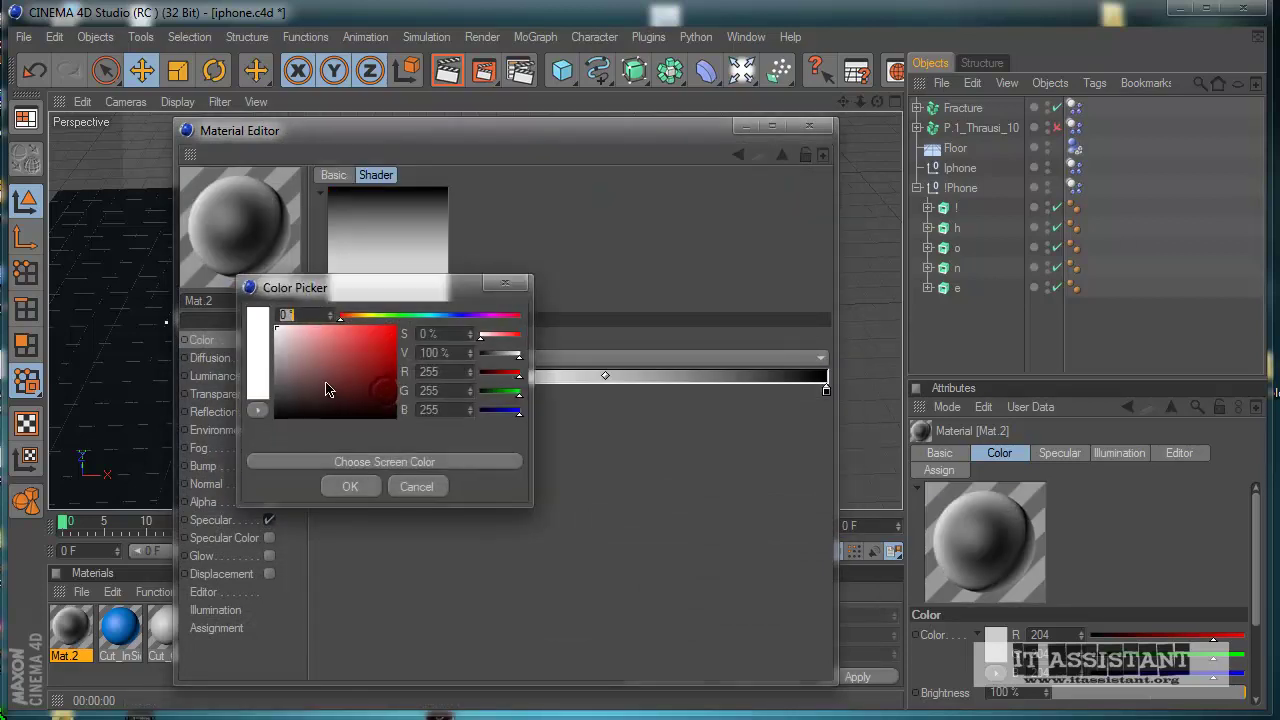
pyautogui.moveTo(281, 396); pyautogui.dragTo(273, 393)
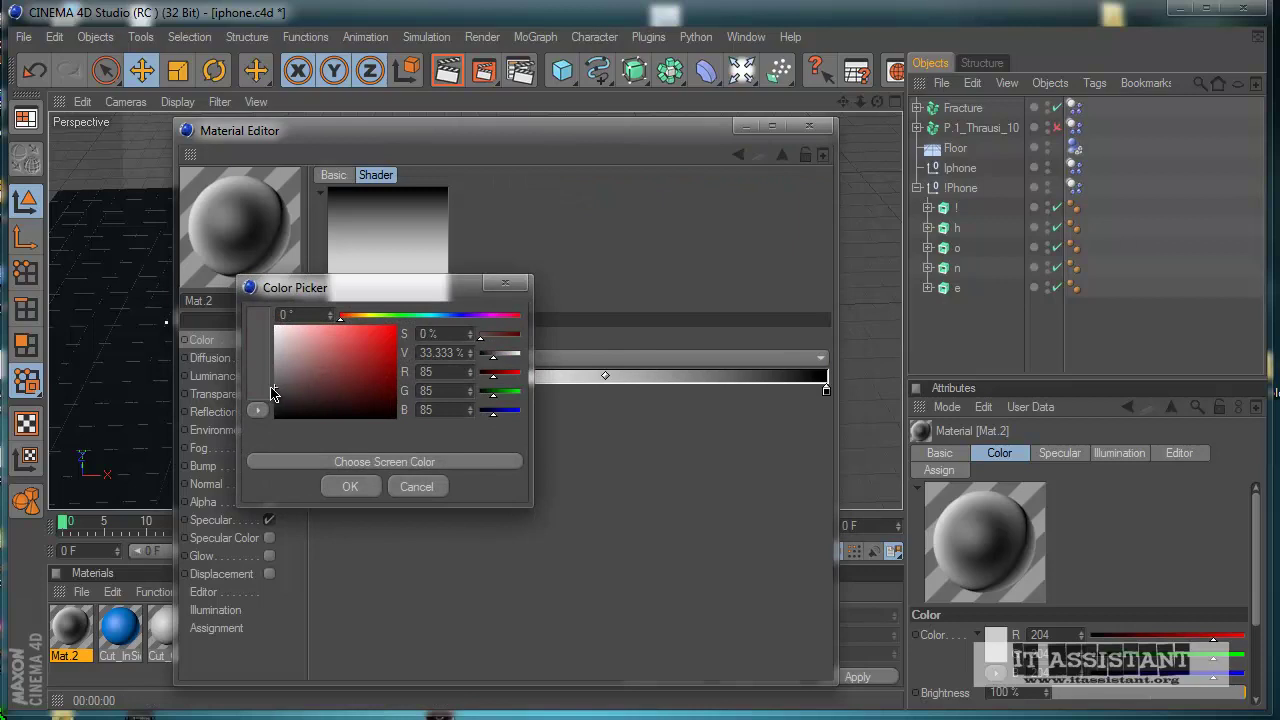
pyautogui.click(350, 486)
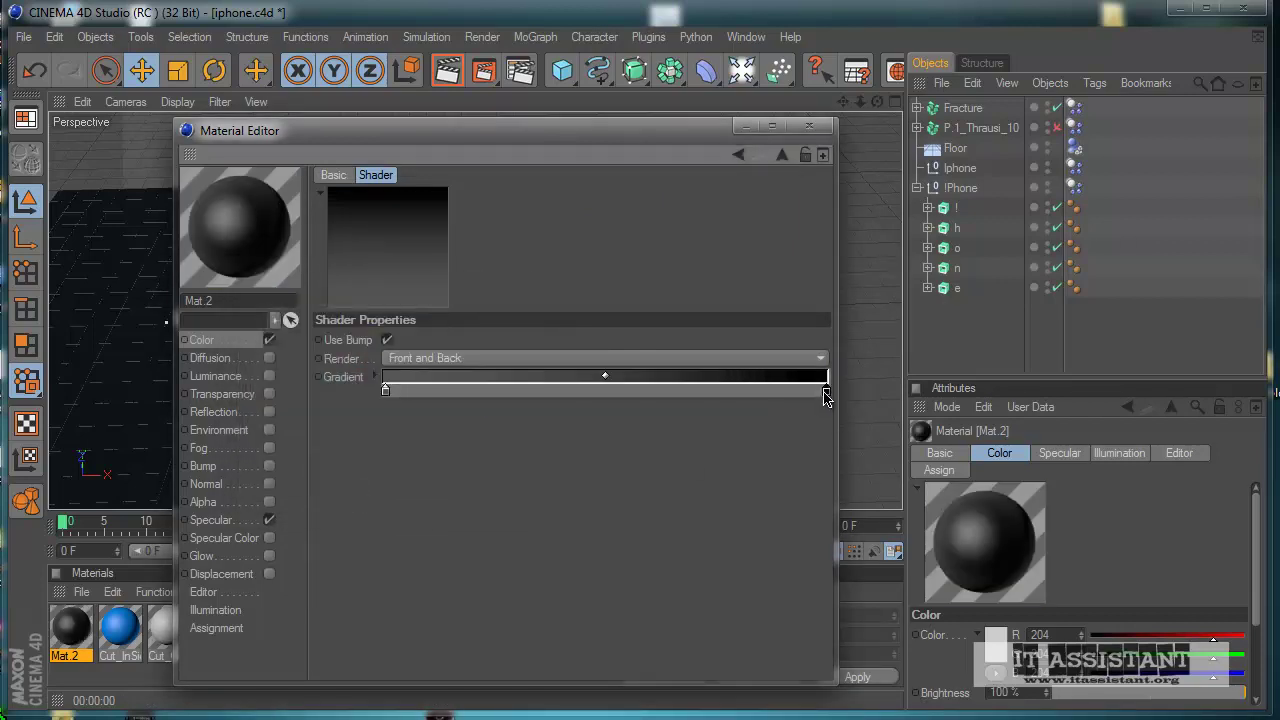
# - Set the black knot of the Fresnel gradient to dark gray, RGB 38, 38, 38
pyautogui.doubleClick(827, 392)
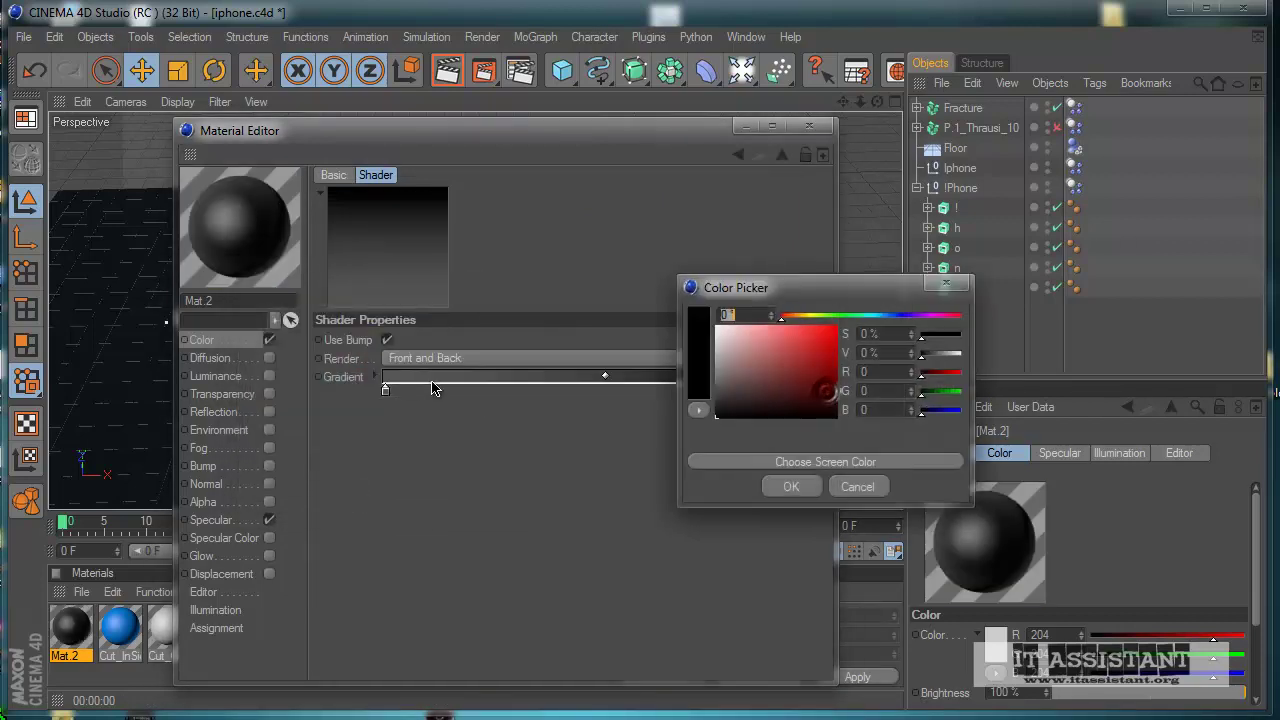
pyautogui.moveTo(735, 406); pyautogui.dragTo(713, 410)
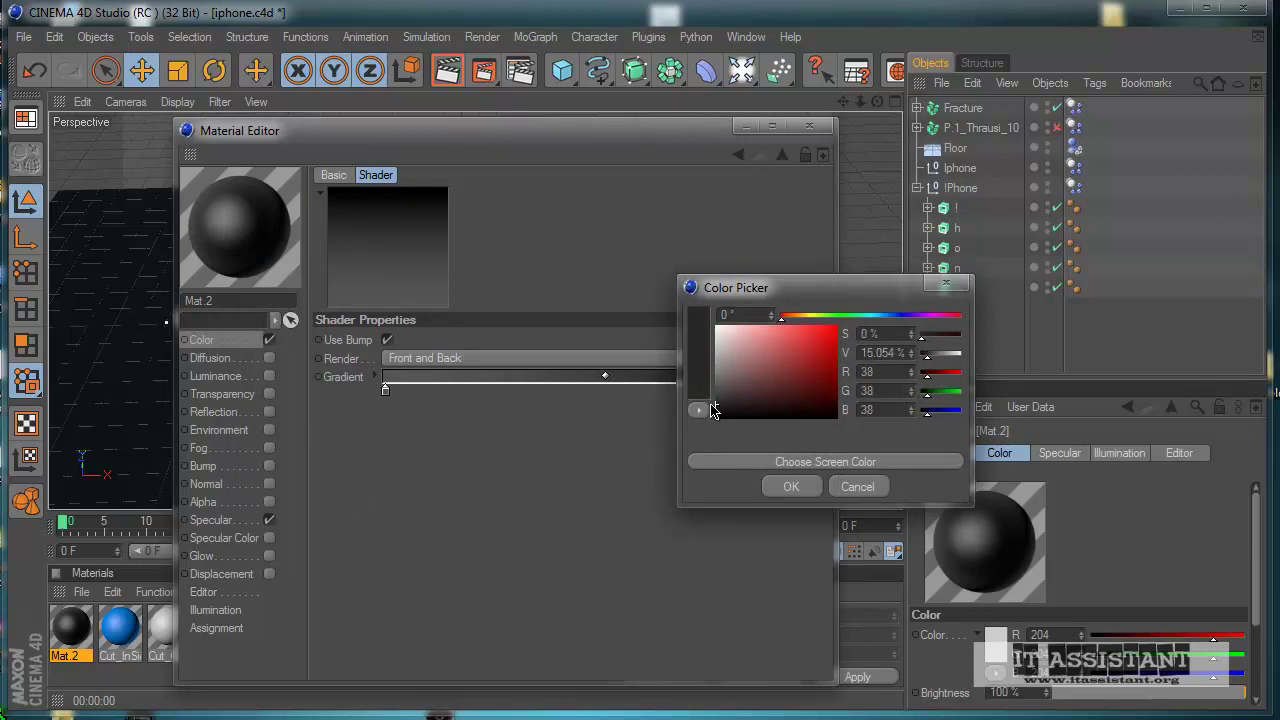
pyautogui.click(791, 486)
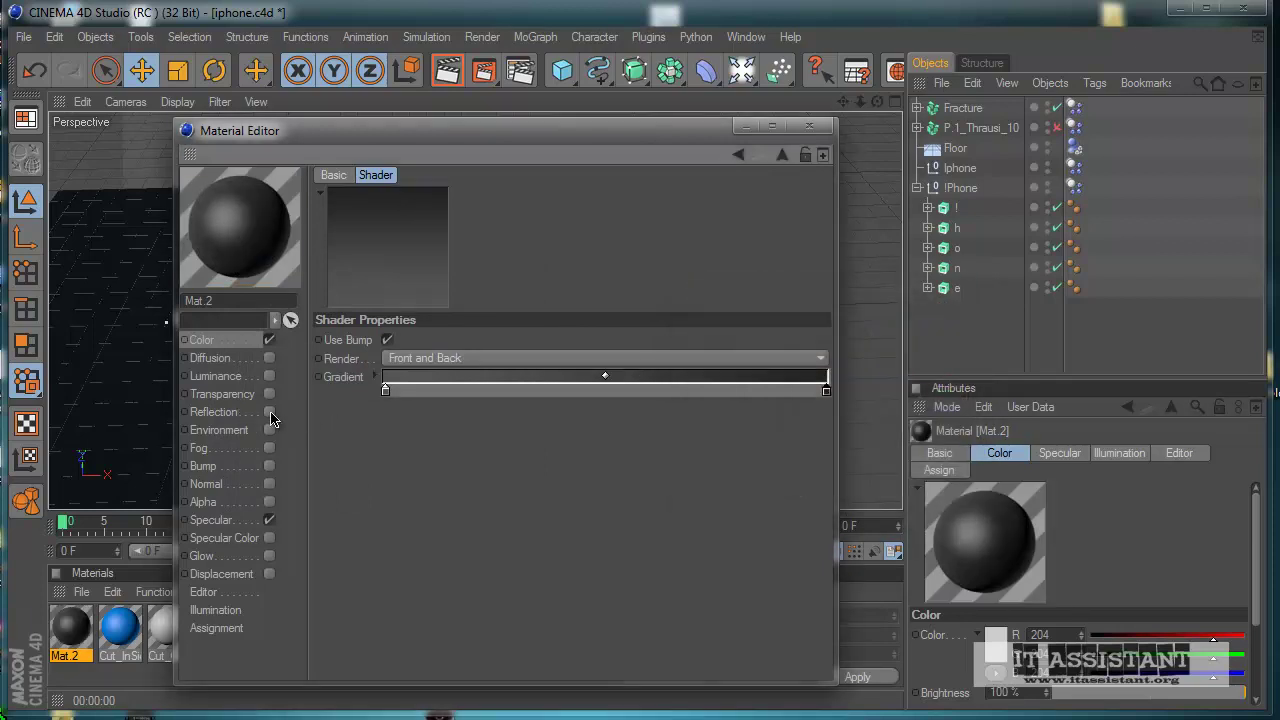
# - Enable reflection on Mat.2 with 8% brightness and close the Material Editor
pyautogui.click(269, 412)
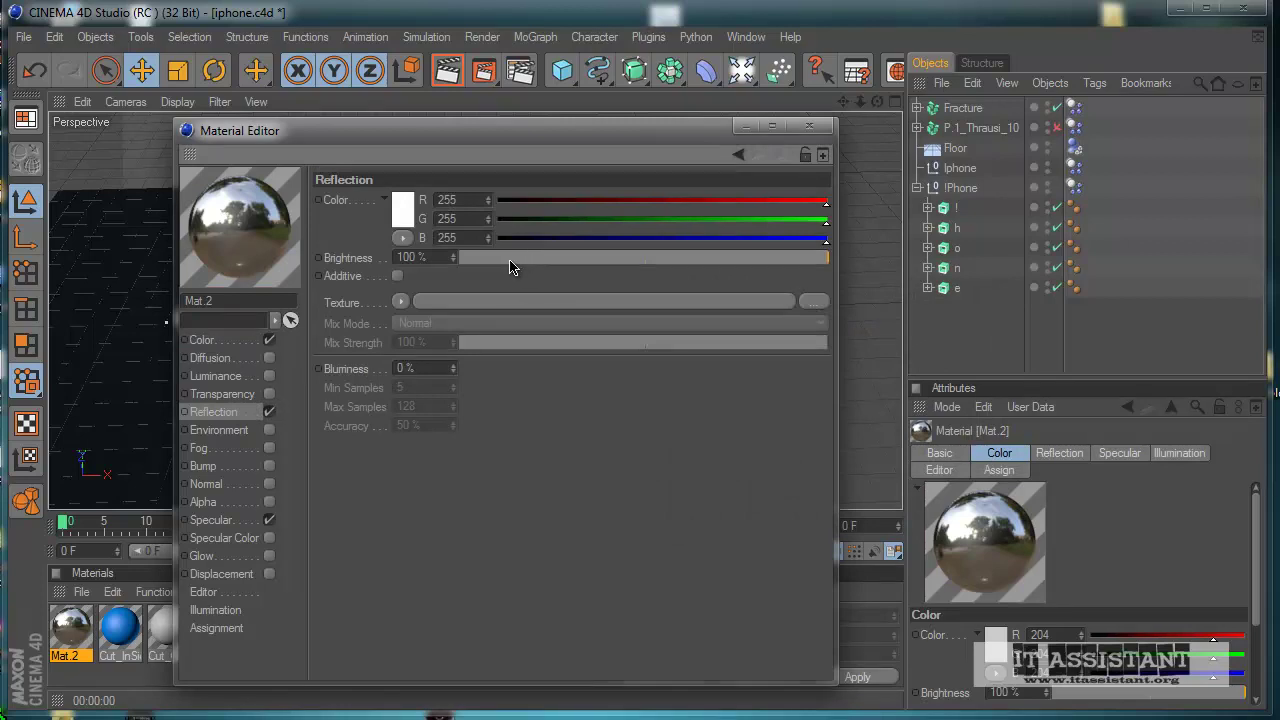
pyautogui.moveTo(510, 262); pyautogui.dragTo(488, 259)
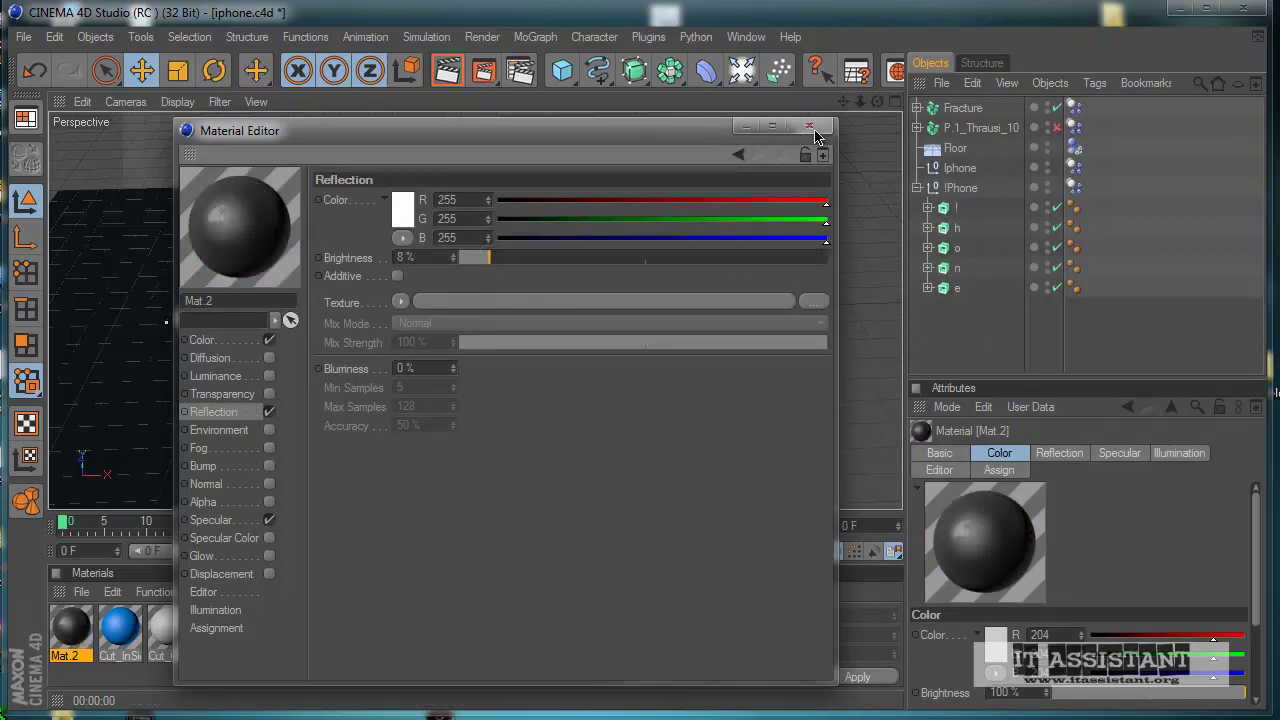
pyautogui.click(810, 127)
# - Apply Mat.2 to the Floor and render the active view to check it
pyautogui.moveTo(207, 481); pyautogui.dragTo(207, 481)
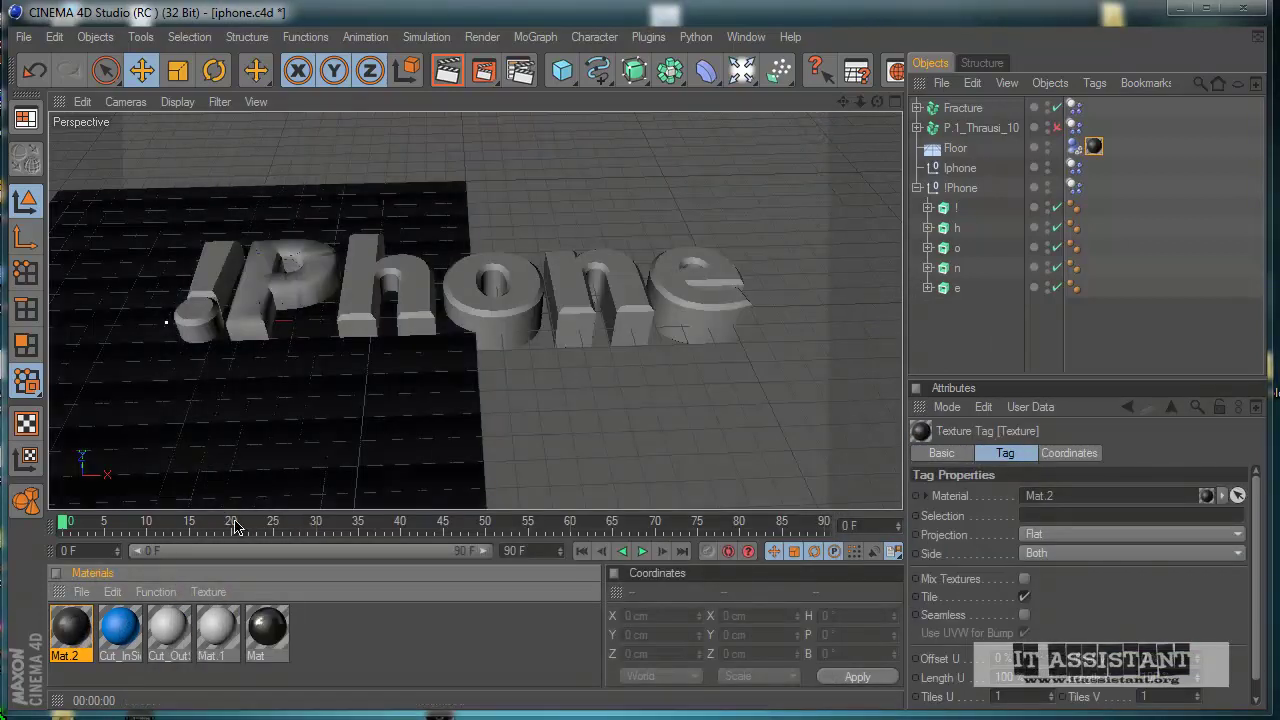
pyautogui.click(445, 80)
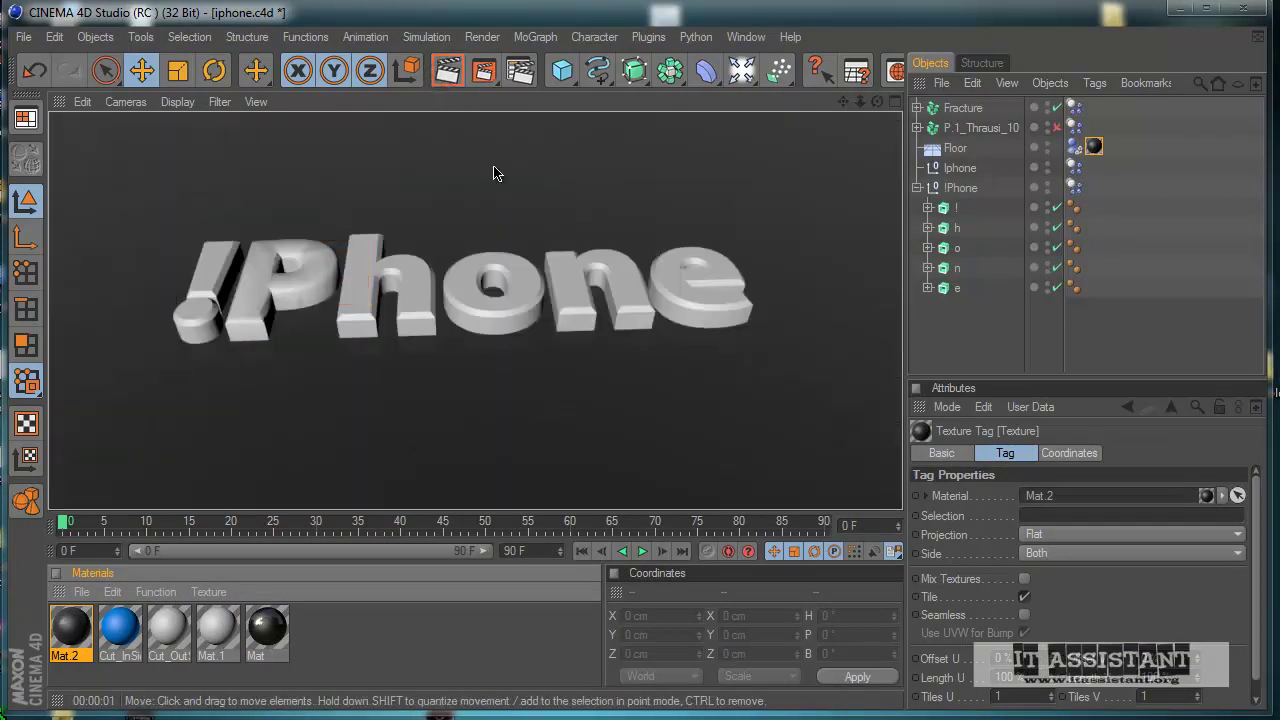
pyautogui.click(520, 323)
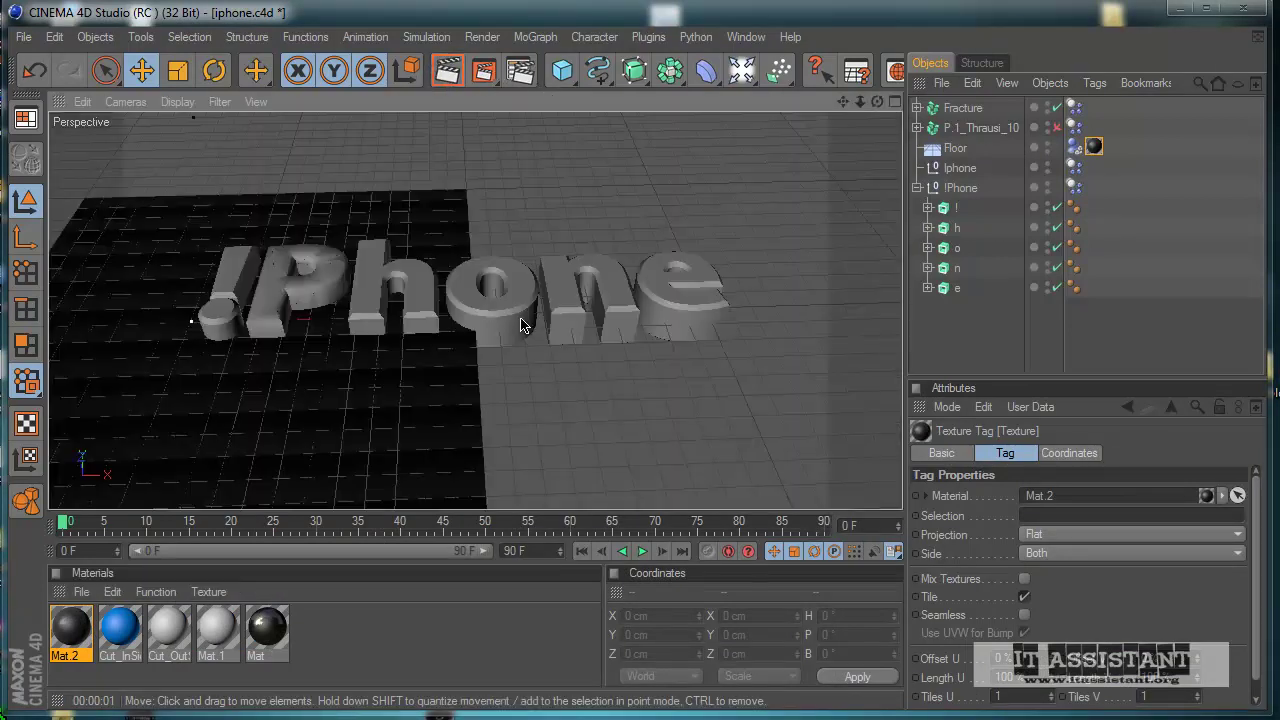
# - Add an Omni light, move it to about X 514, Y 1015, Z -695 cm, and render the active view
pyautogui.keyDown('alt'); pyautogui.moveTo(495, 376); pyautogui.dragTo(600, 431); pyautogui.keyUp('alt')
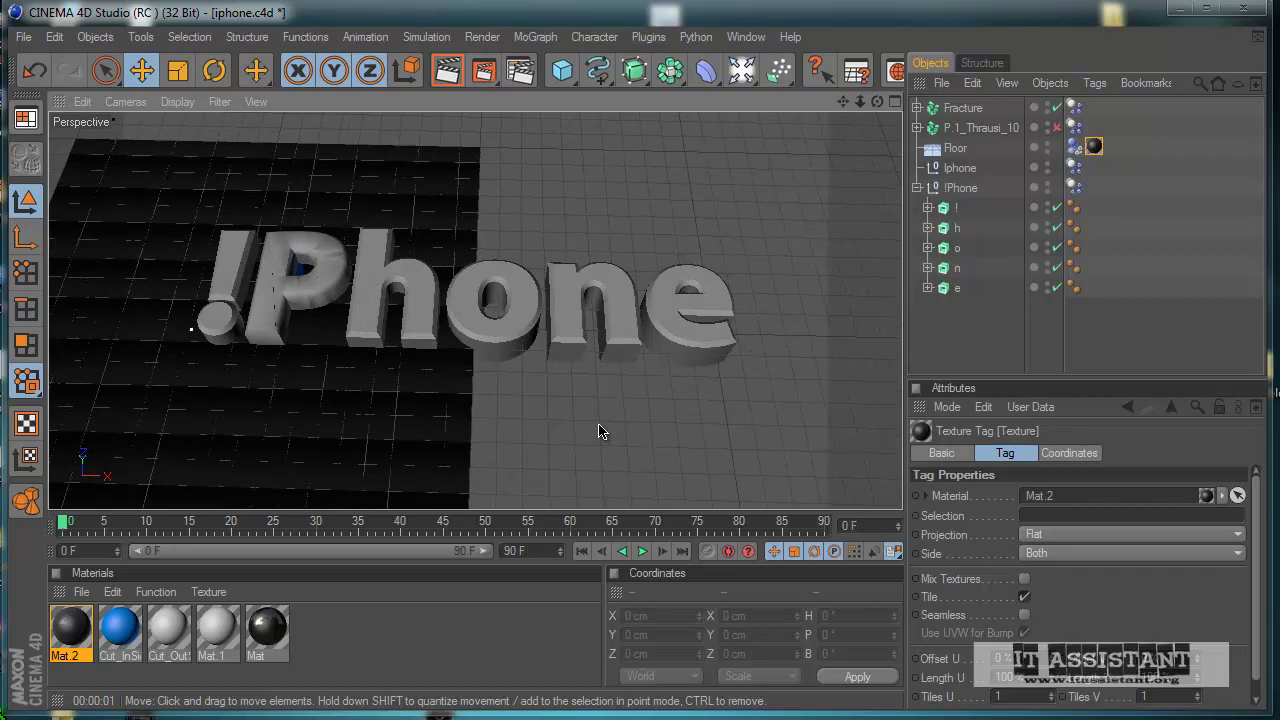
pyautogui.scroll(-3, 479, 385)
pyautogui.keyDown('alt'); pyautogui.moveTo(466, 405); pyautogui.dragTo(487, 270, button='middle'); pyautogui.keyUp('alt')
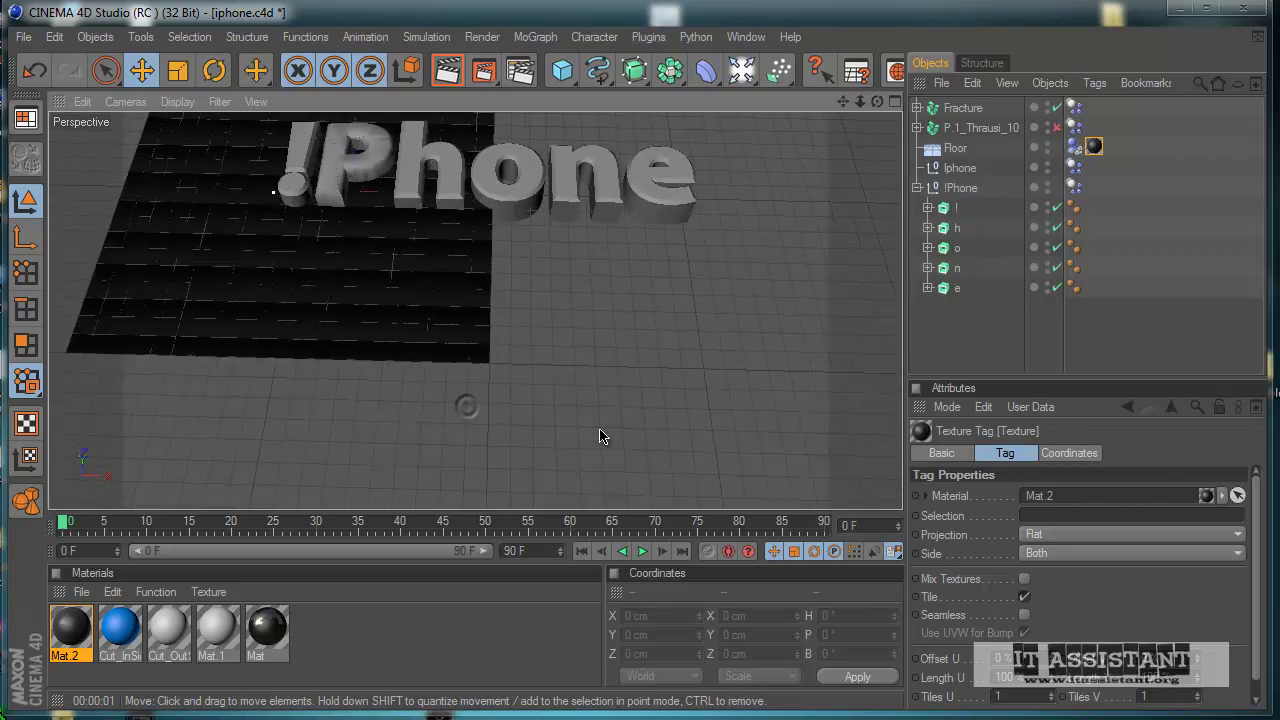
pyautogui.keyDown('alt'); pyautogui.moveTo(472, 362); pyautogui.dragTo(475, 412, button='middle'); pyautogui.keyUp('alt')
pyautogui.scroll(2, 486, 377)
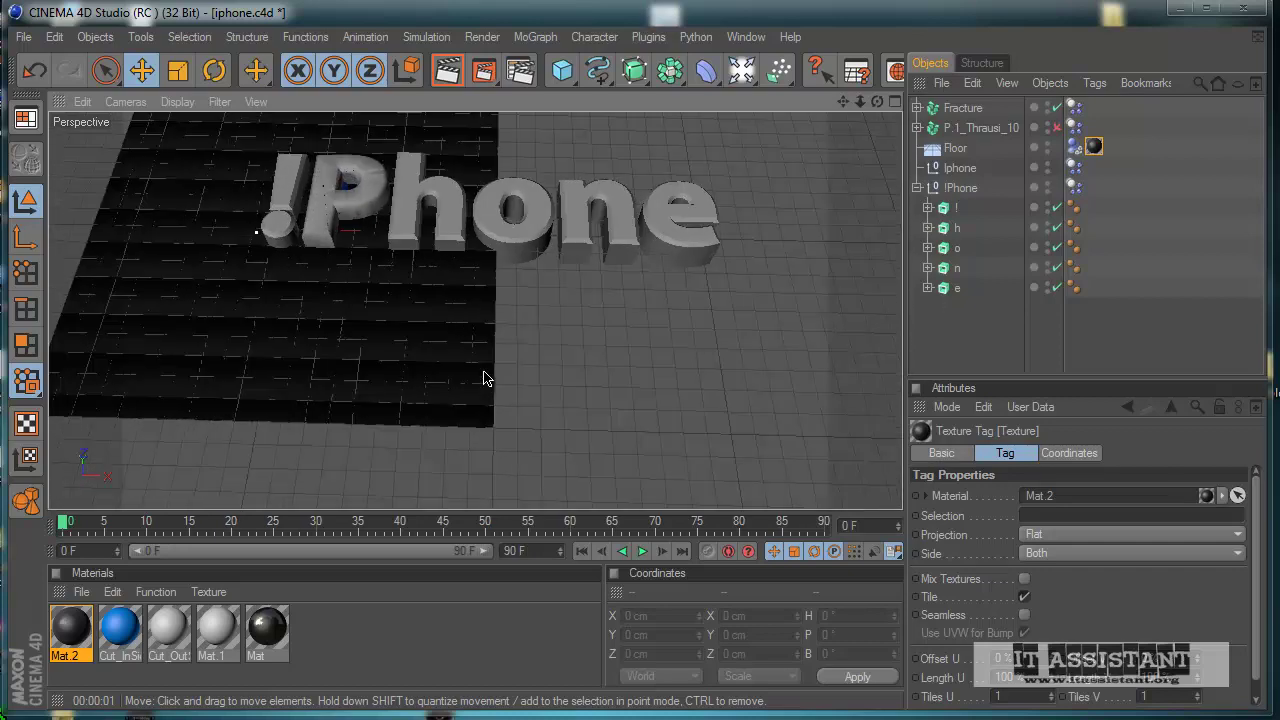
pyautogui.keyDown('alt'); pyautogui.moveTo(496, 356); pyautogui.dragTo(605, 450, button='middle'); pyautogui.keyUp('alt')
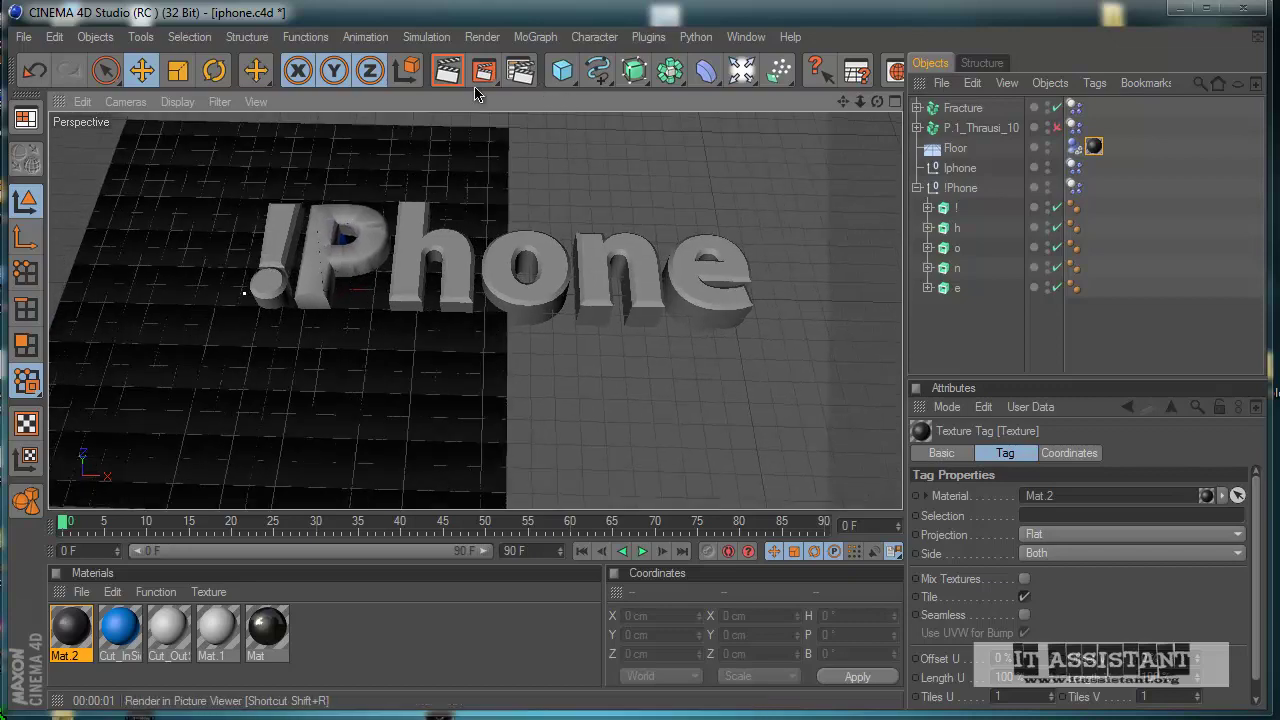
pyautogui.click(740, 72)
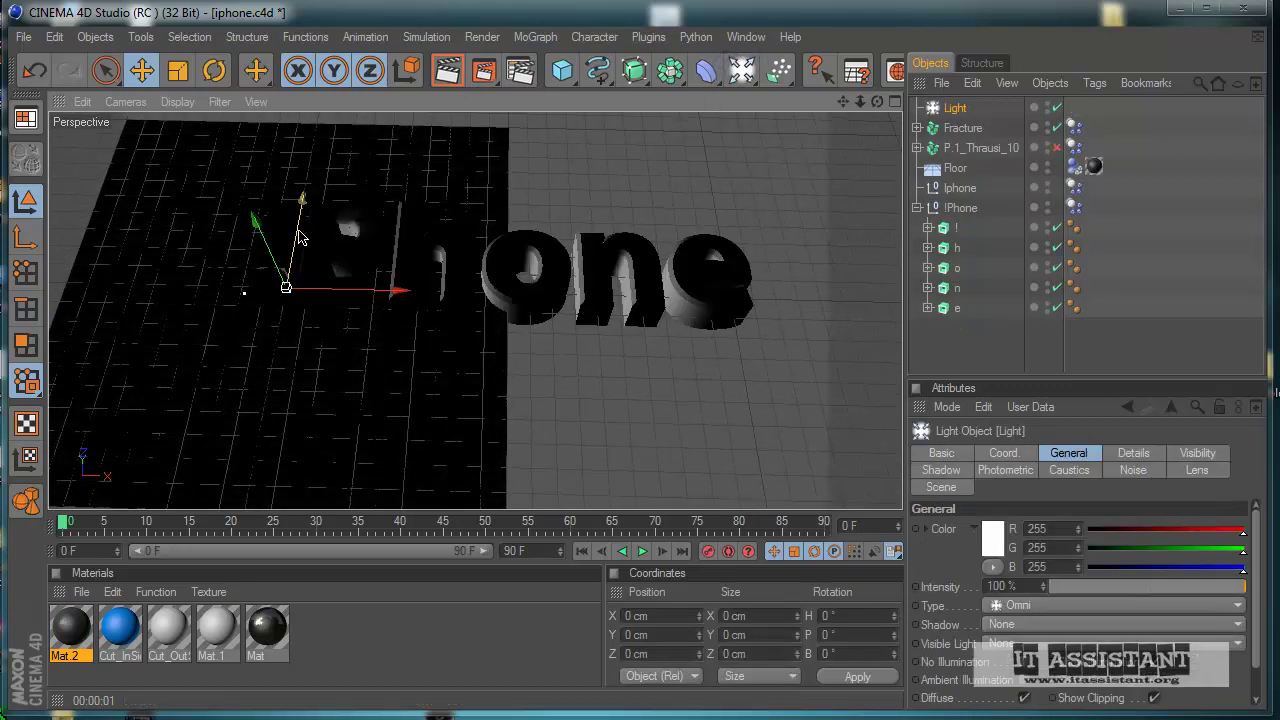
pyautogui.moveTo(300, 234); pyautogui.dragTo(599, 433)
pyautogui.moveTo(356, 447); pyautogui.dragTo(607, 432)
pyautogui.moveTo(371, 423); pyautogui.dragTo(420, 466)
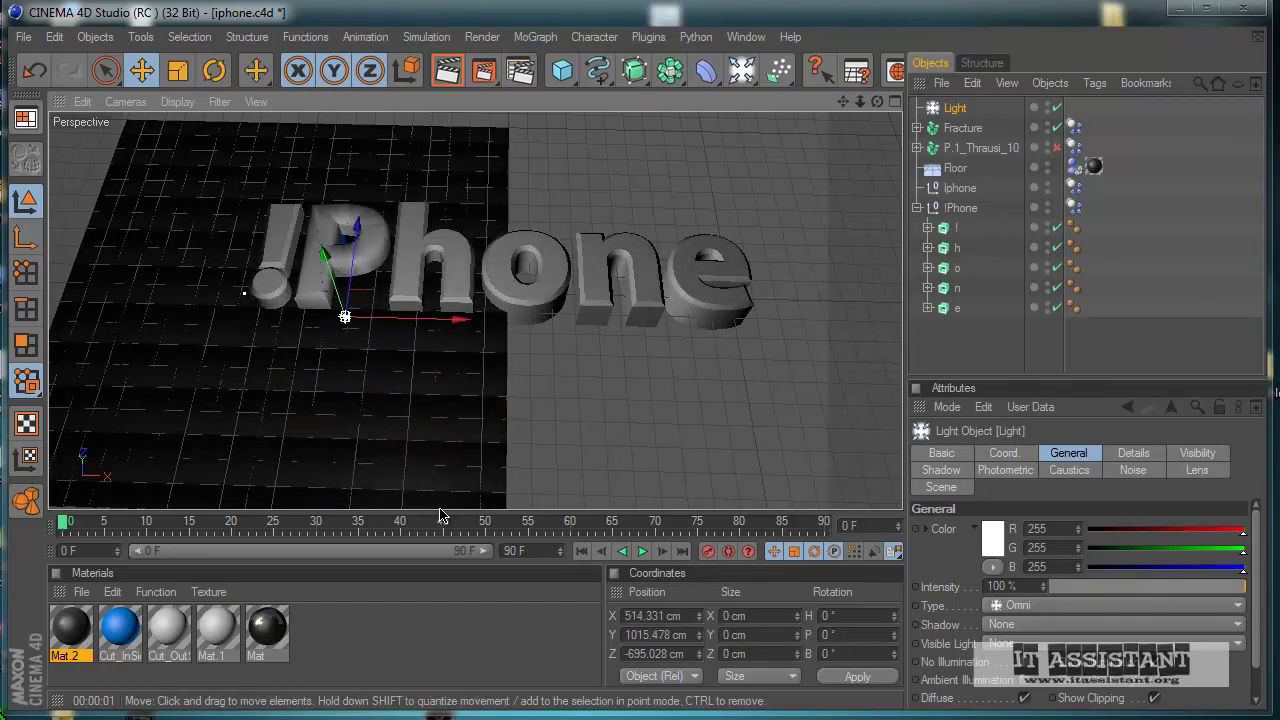
pyautogui.click(448, 70)
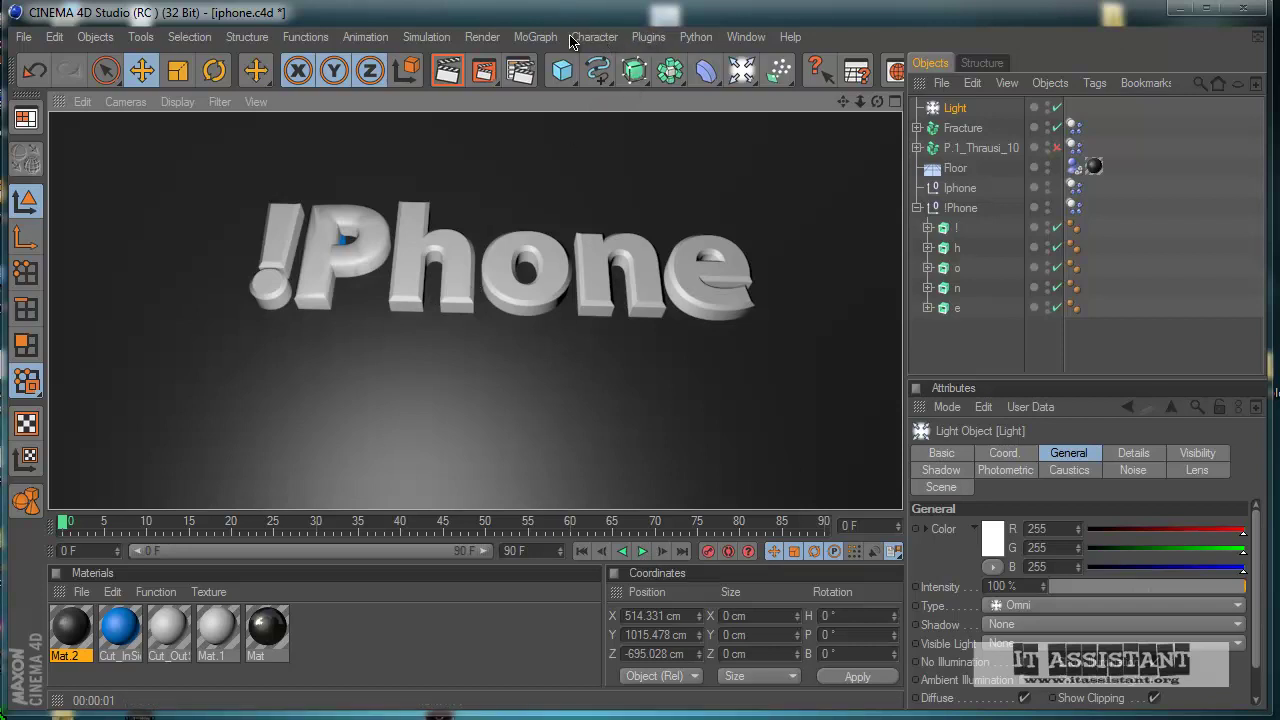
# - Add a camera matching the current view, briefly play the animation, and return to frame 0
pyautogui.moveTo(741, 70); pyautogui.dragTo(938, 200)
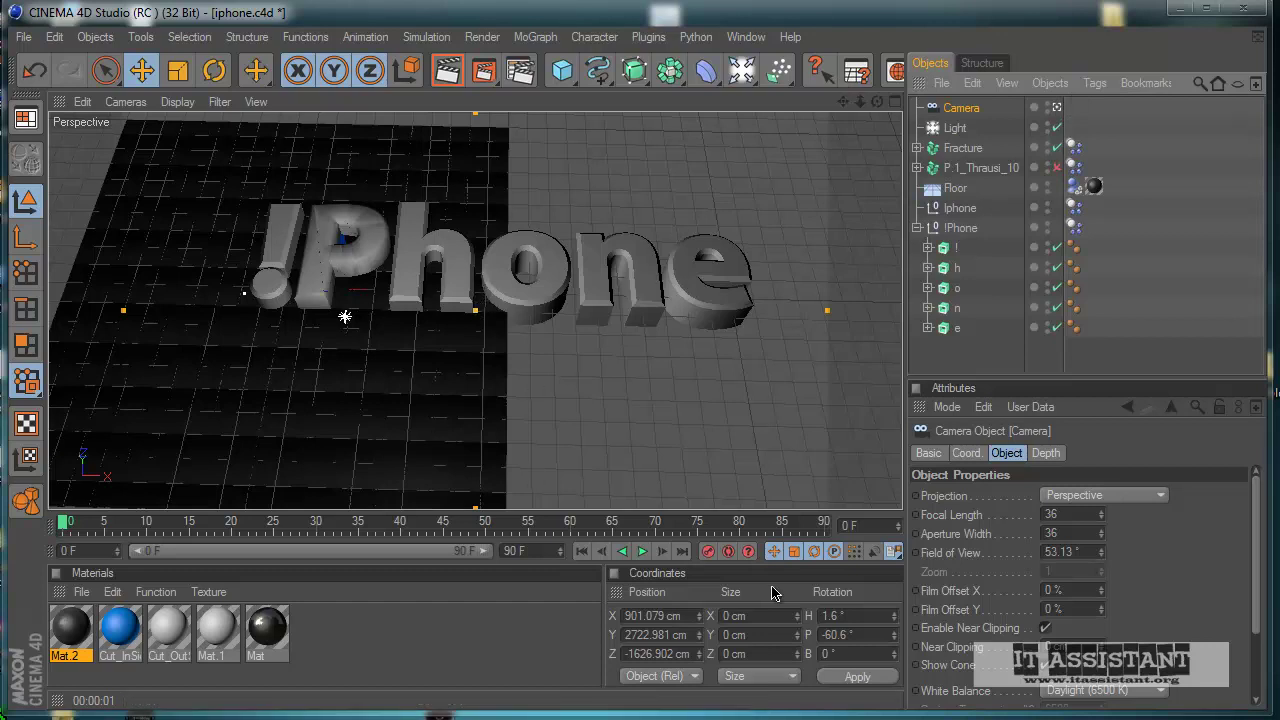
pyautogui.click(630, 553)
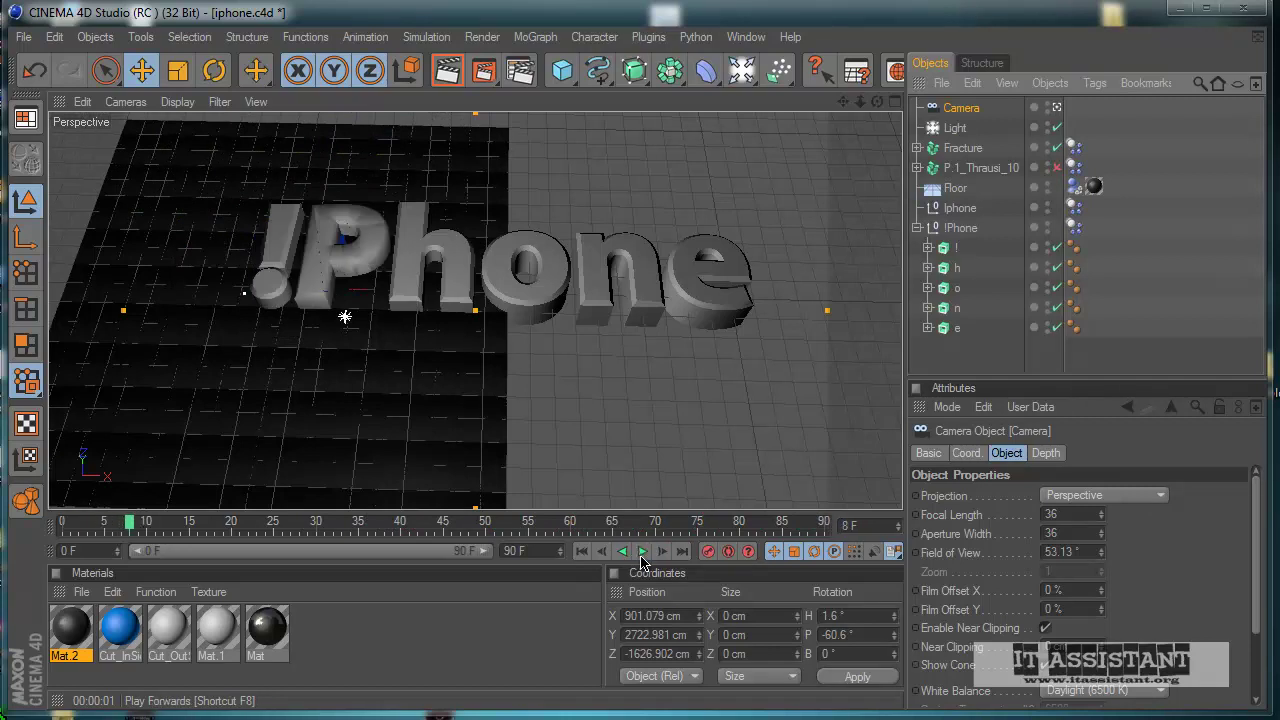
pyautogui.click(582, 551)
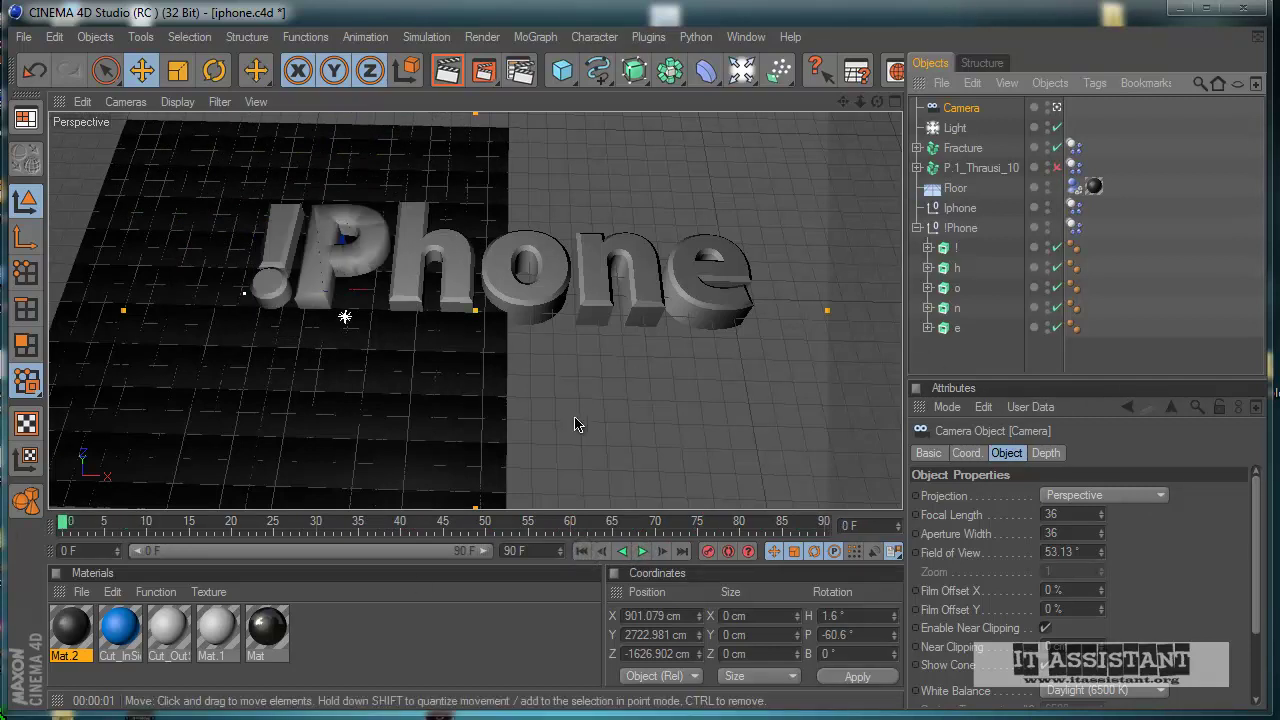
# - Test-render the animation in the Picture Viewer, then stop the render and close the viewer
pyautogui.click(484, 70)
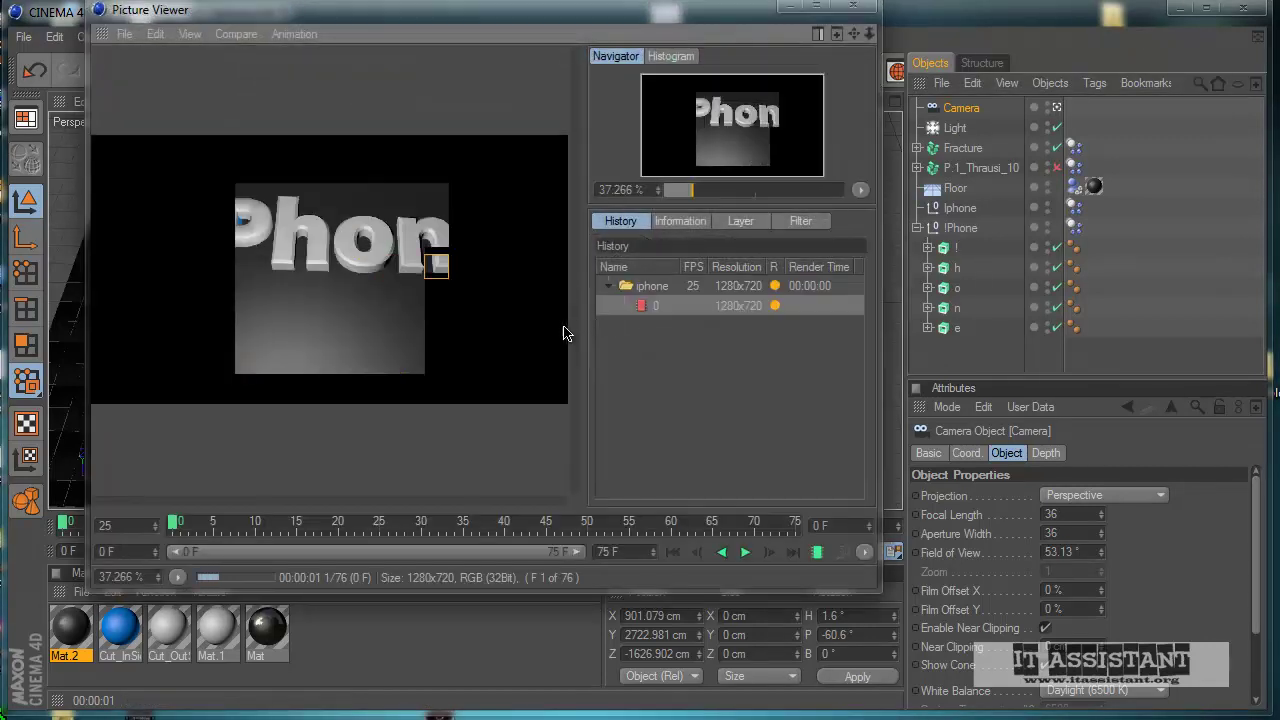
pyautogui.click(853, 7)
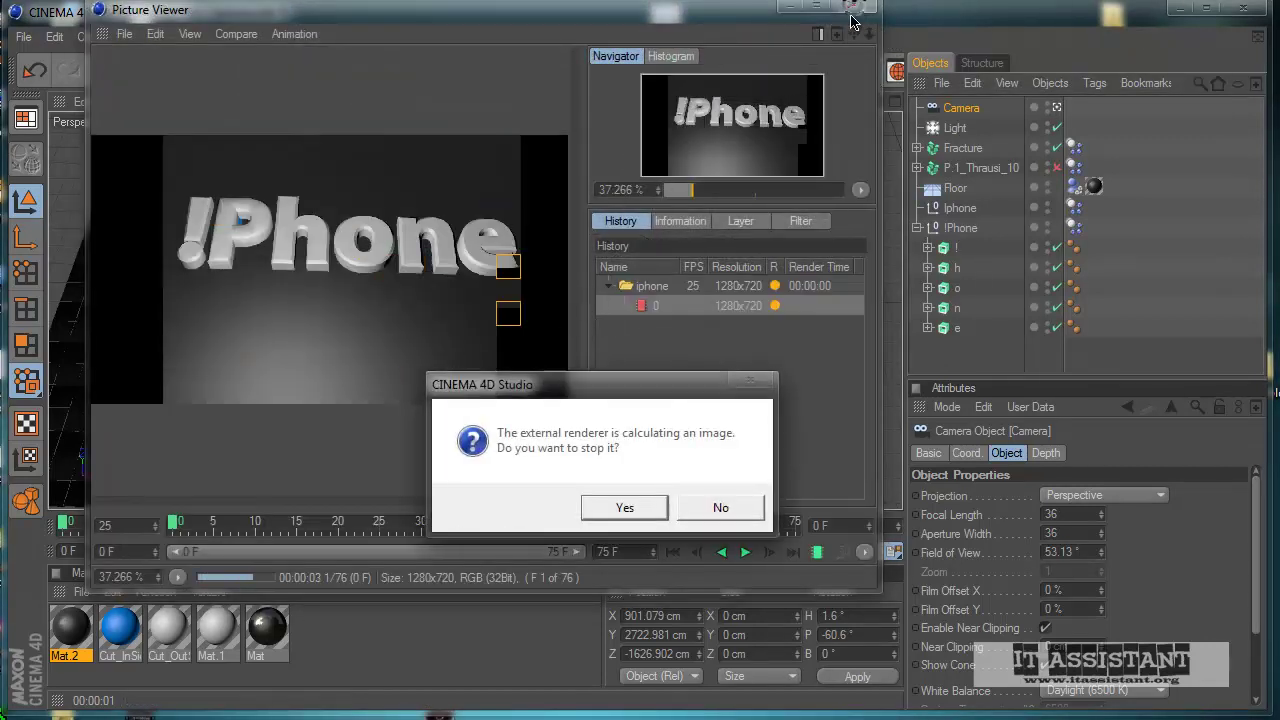
pyautogui.click(624, 507)
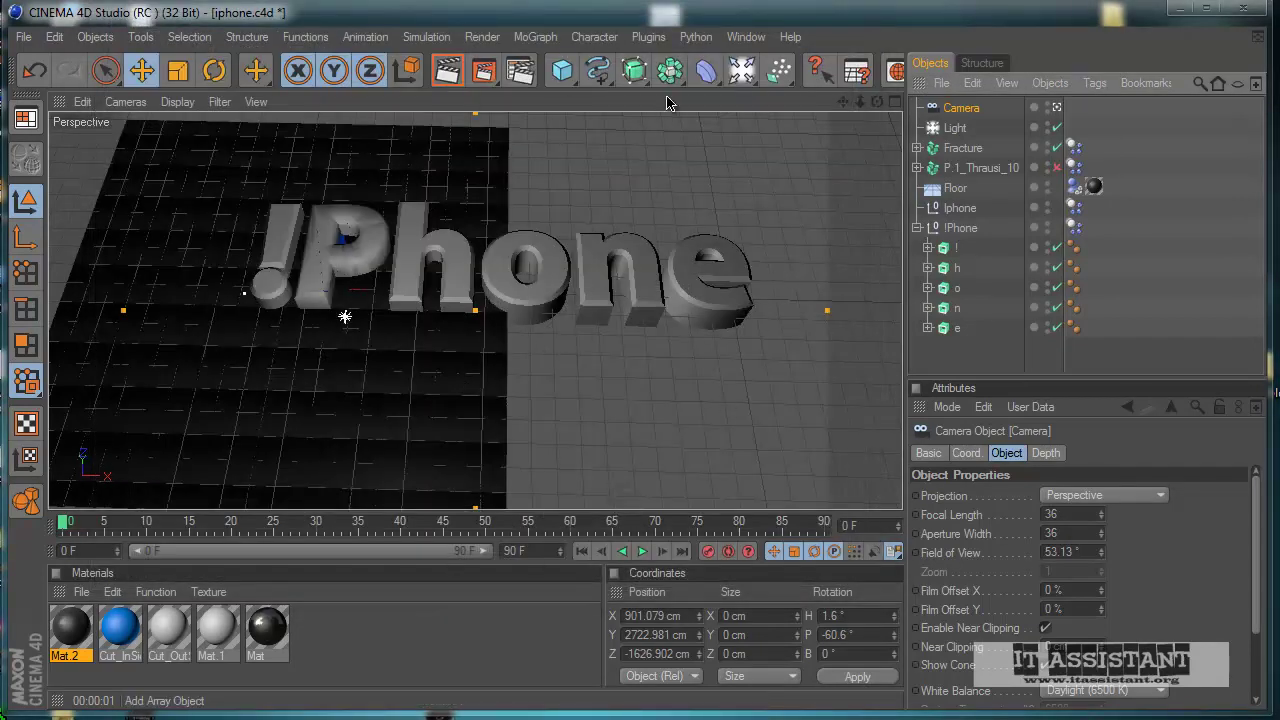
# - Add the Ambient Occlusion effect to the render settings and test it with a render of the active view
pyautogui.click(482, 37)
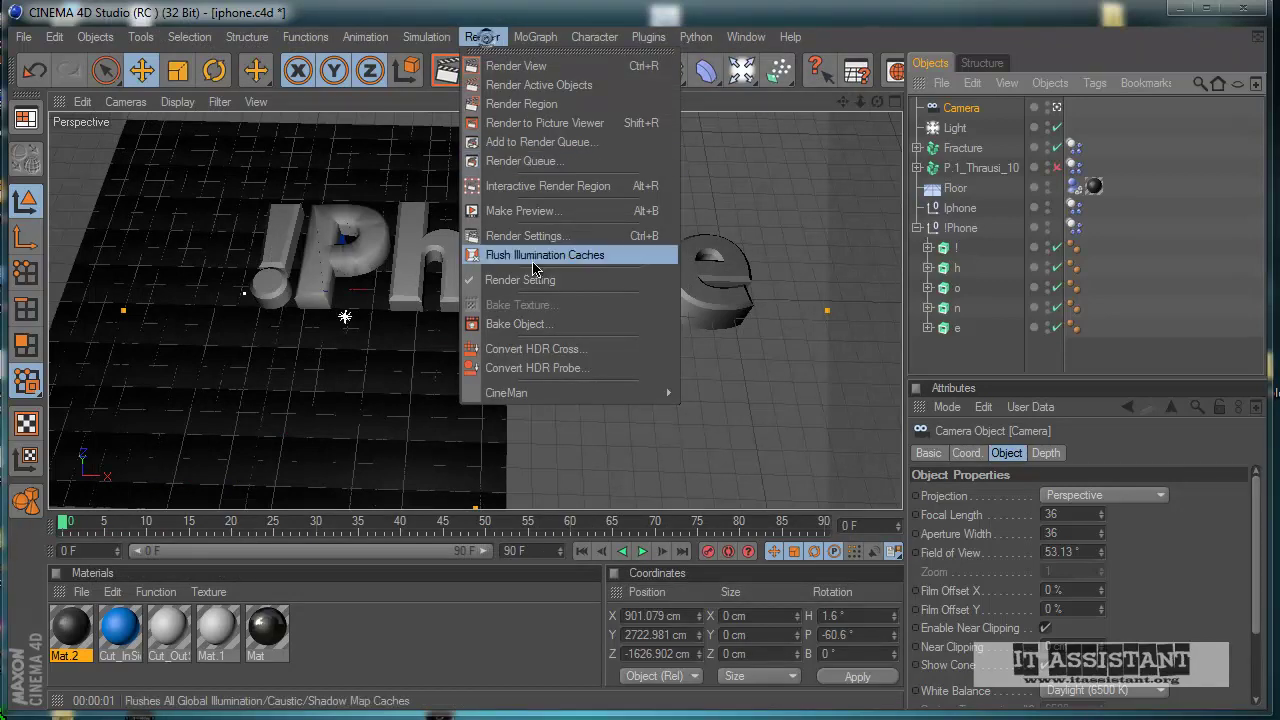
pyautogui.click(528, 236)
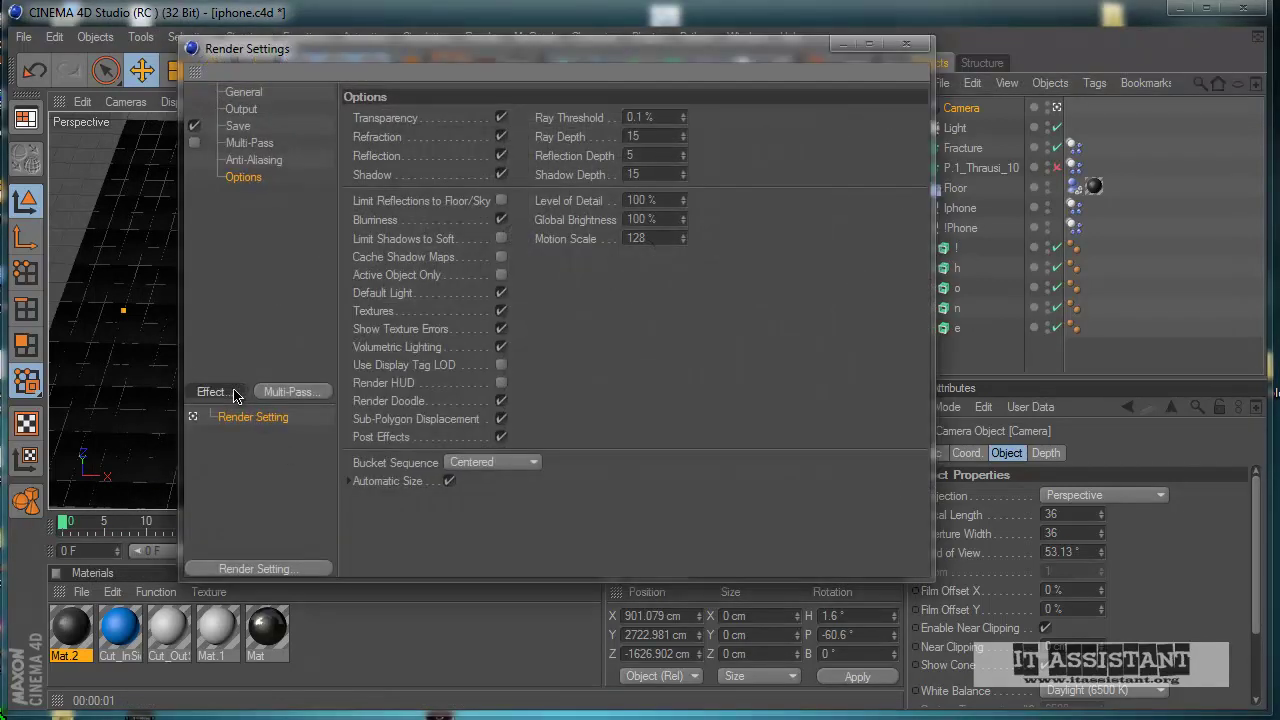
pyautogui.click(236, 395)
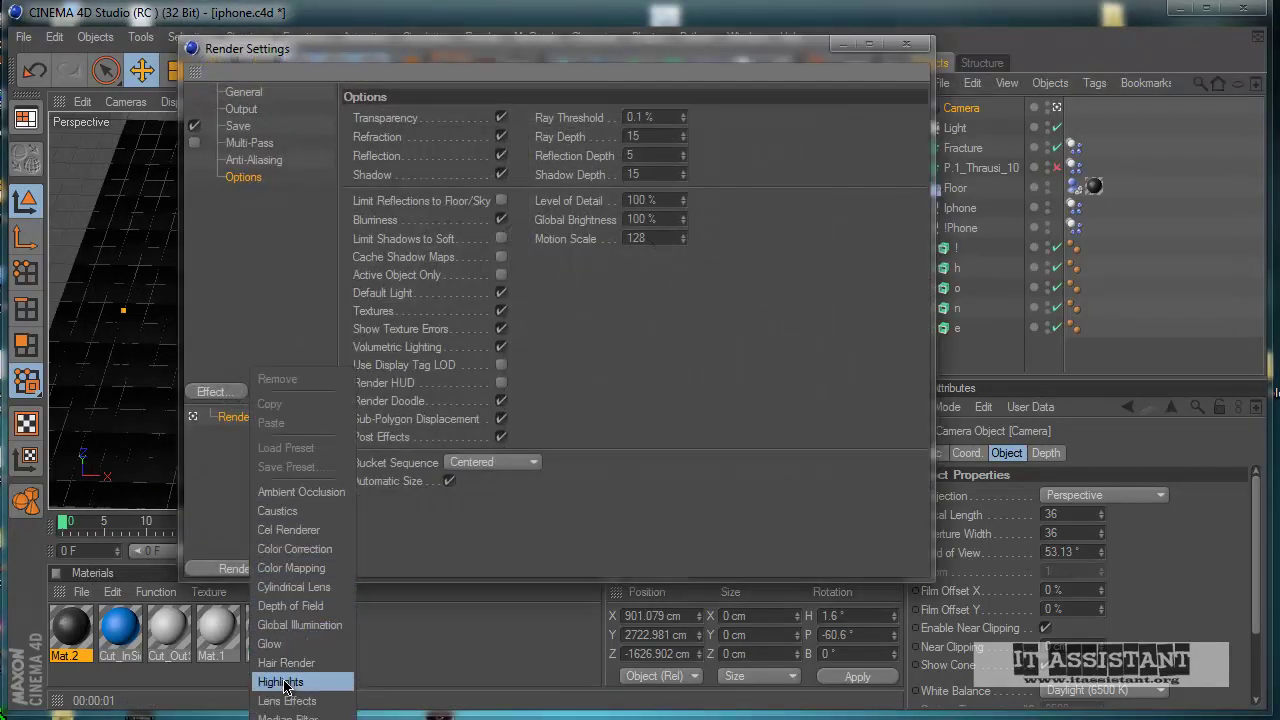
pyautogui.click(292, 496)
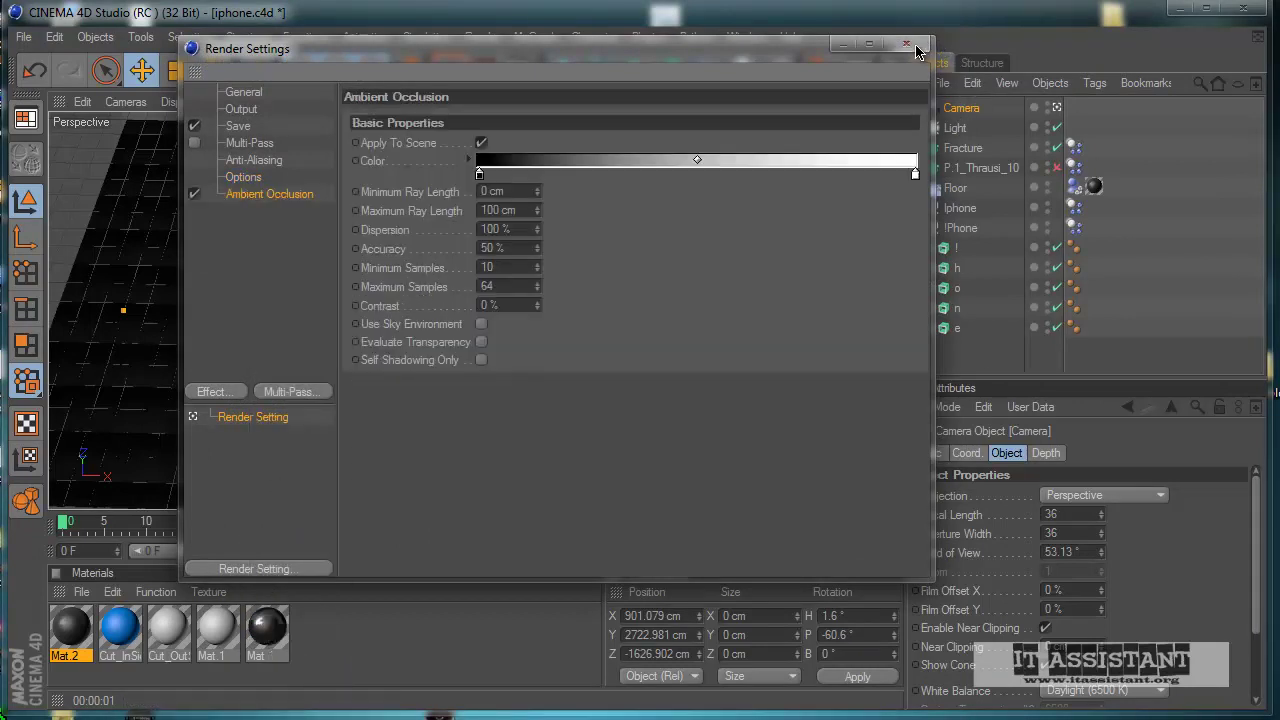
pyautogui.click(914, 46)
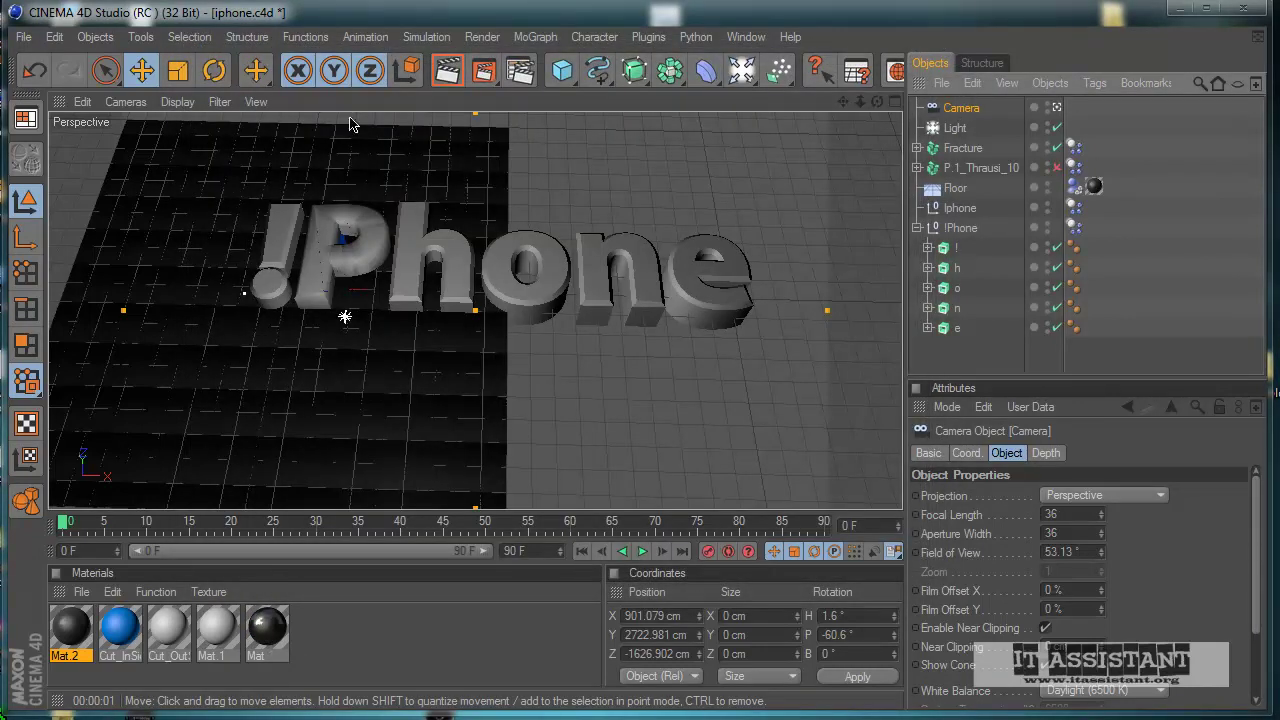
pyautogui.click(447, 70)
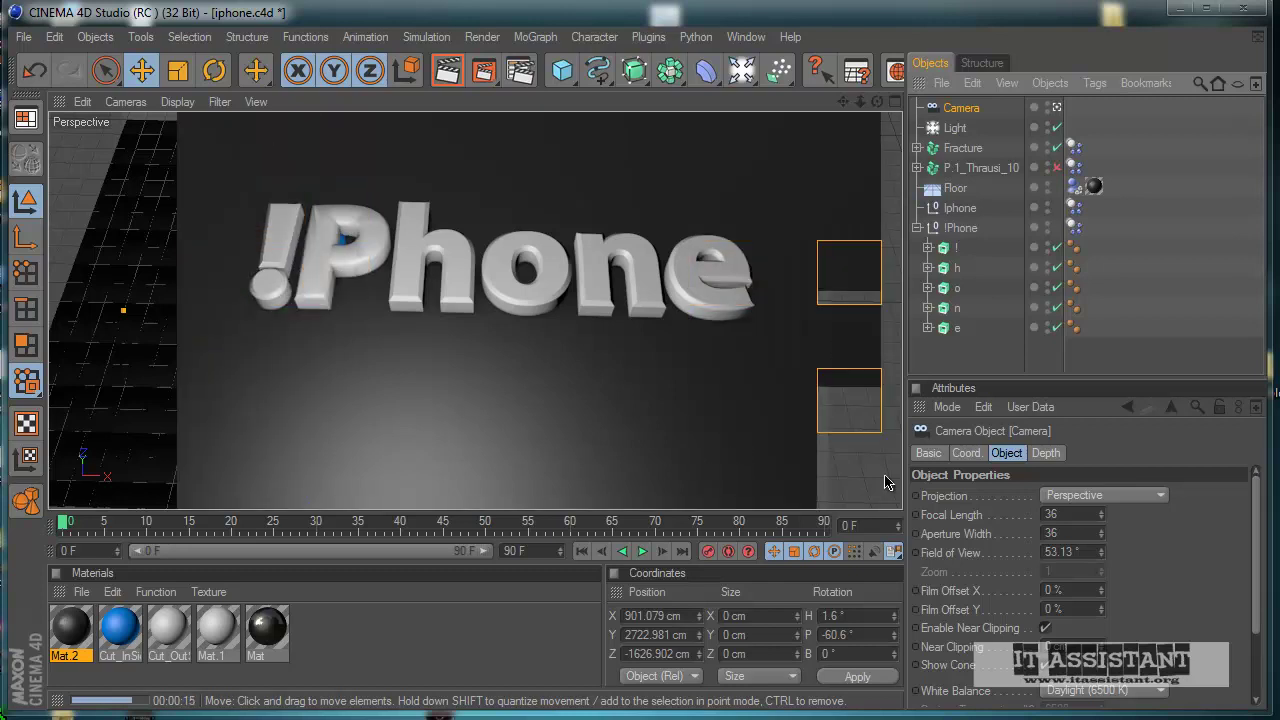
pyautogui.click(480, 423)
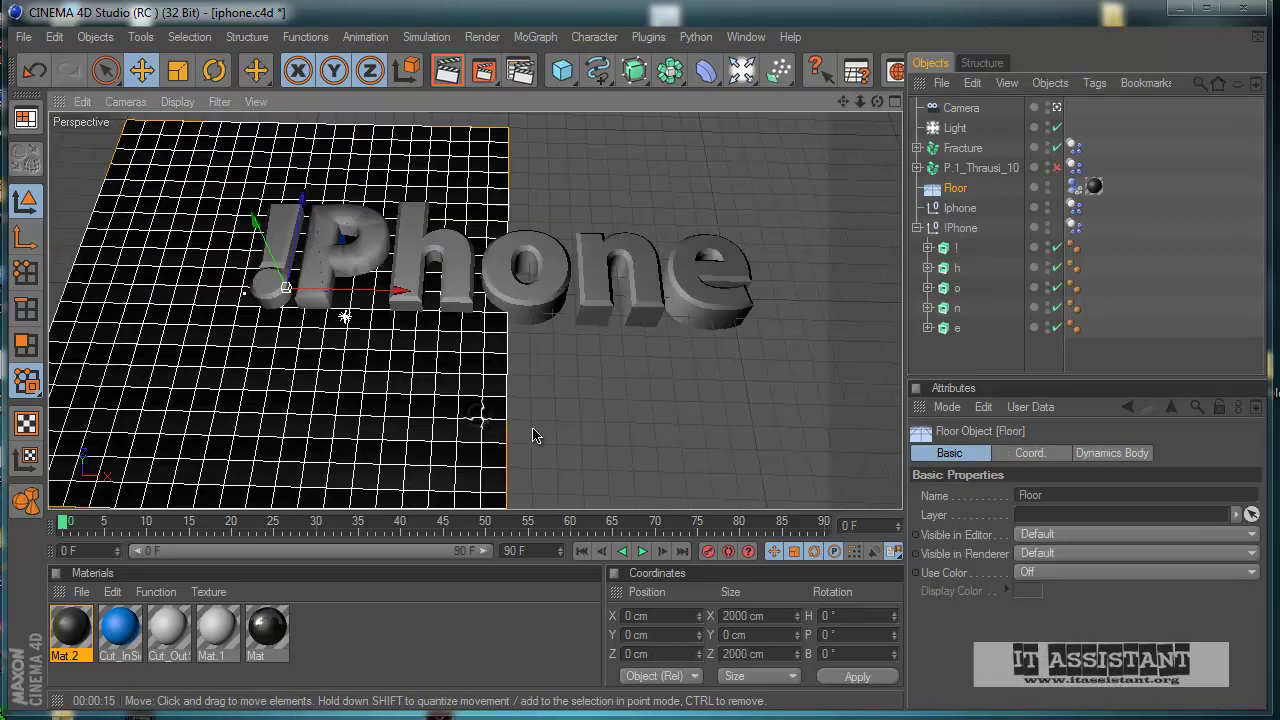
# - Create a new empty project
pyautogui.click(27, 38)
pyautogui.press('Escape')
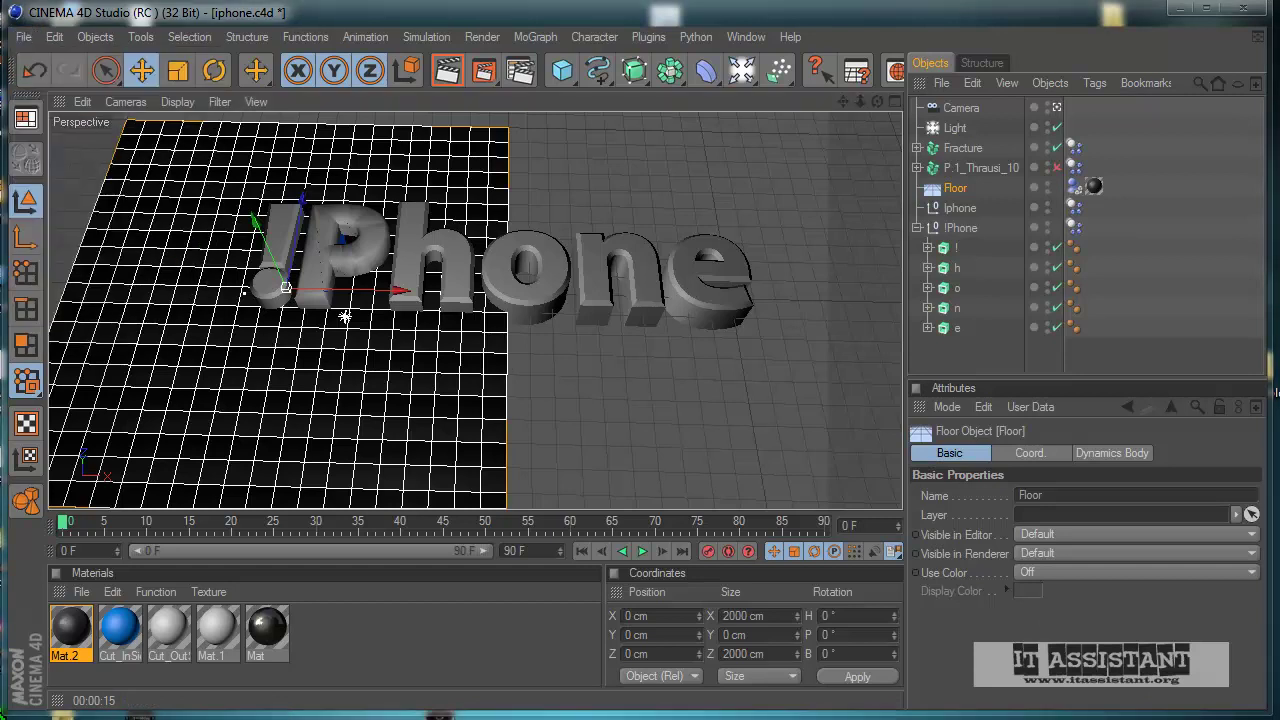
pyautogui.click(23, 37)
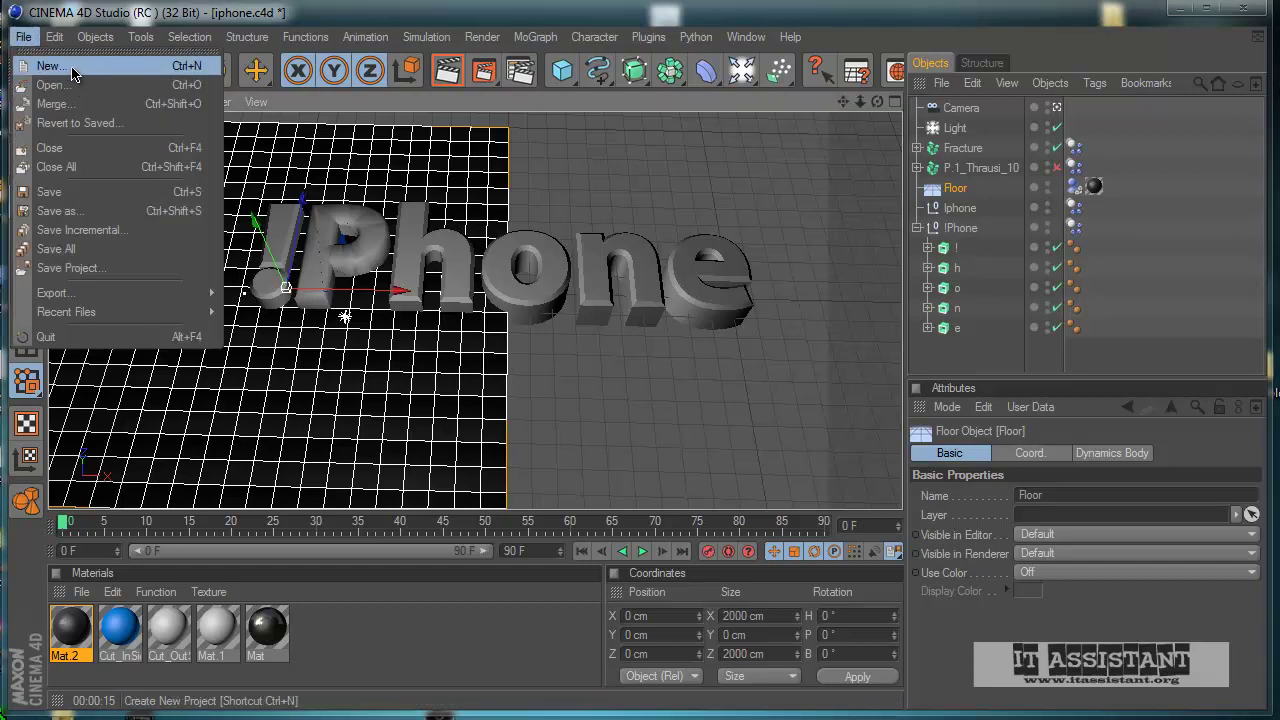
pyautogui.click(61, 70)
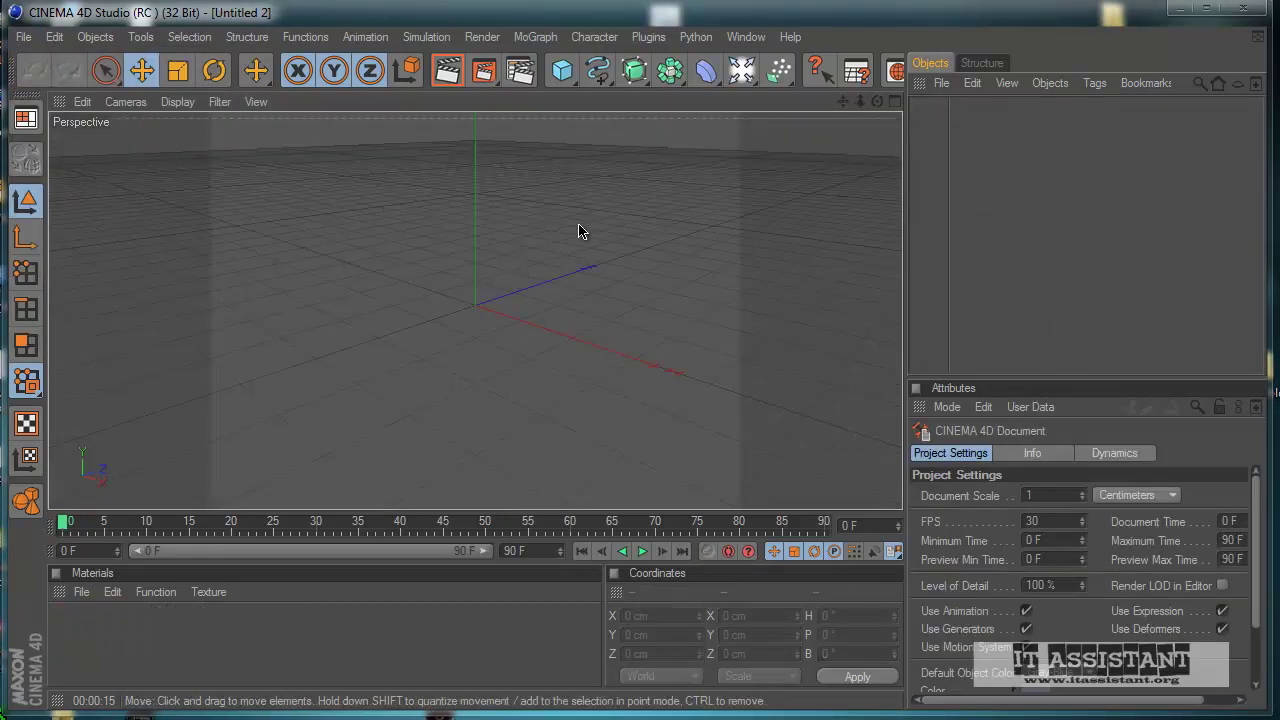
# - Add a cube and enlarge it to about 1875 cm in X, 1431 cm in Y and 1970 cm in Z
pyautogui.click(562, 70)
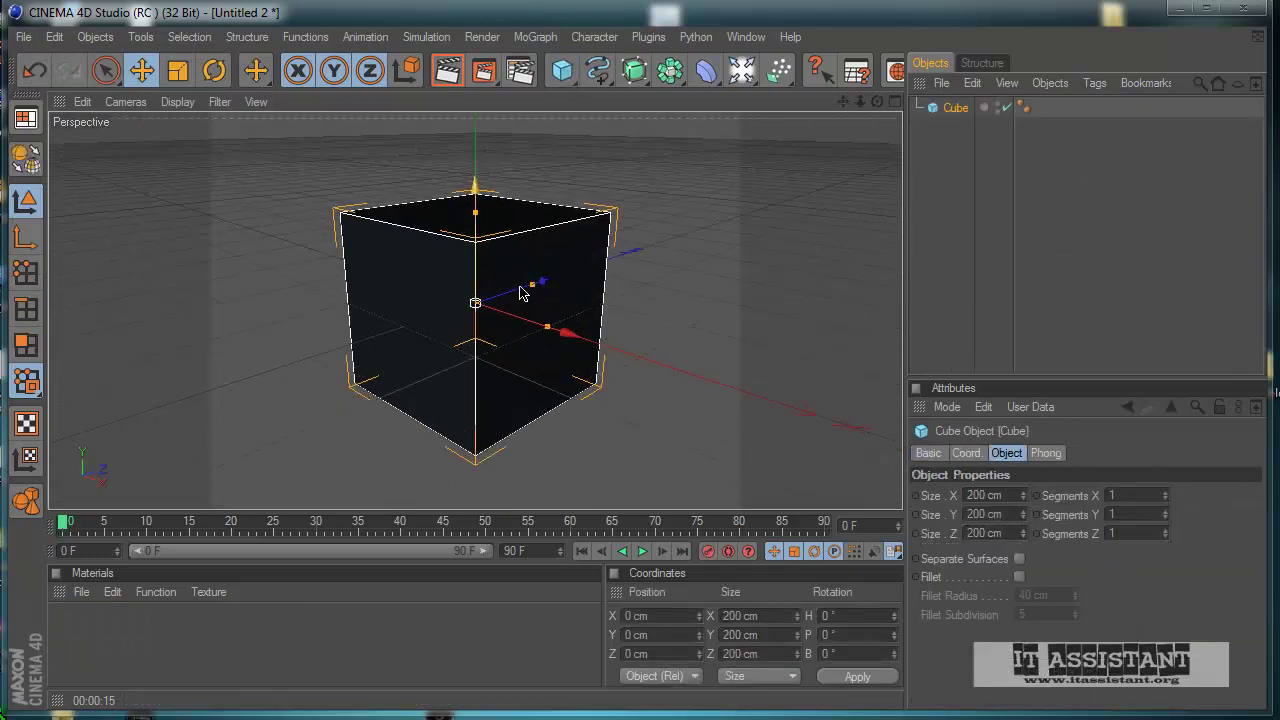
pyautogui.scroll(-3, 516, 318)
pyautogui.moveTo(519, 319); pyautogui.dragTo(900, 447)
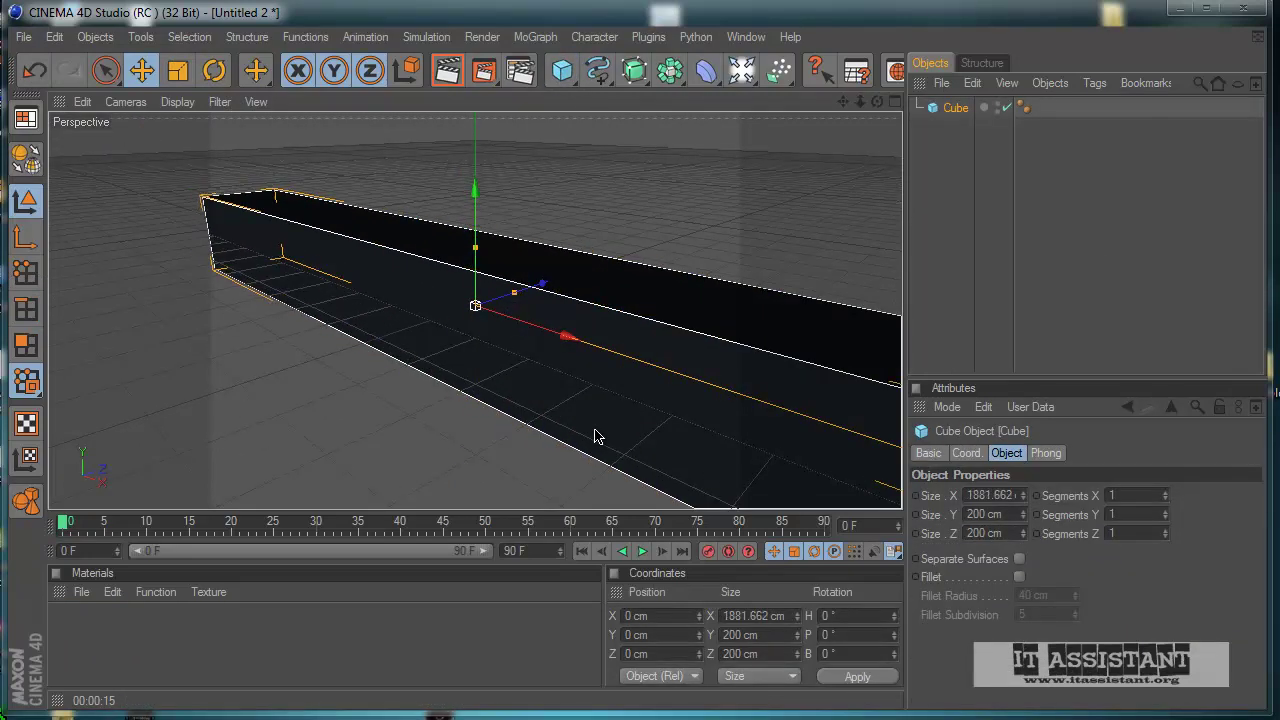
pyautogui.moveTo(594, 437)
pyautogui.keyDown('alt'); pyautogui.mouseDown()
pyautogui.moveTo(623, 414)
pyautogui.moveTo(383, 283)
pyautogui.moveTo(535, 325)
pyautogui.moveTo(600, 437)
pyautogui.moveTo(449, 457)
pyautogui.moveTo(604, 436)
pyautogui.mouseUp(); pyautogui.keyUp('alt')
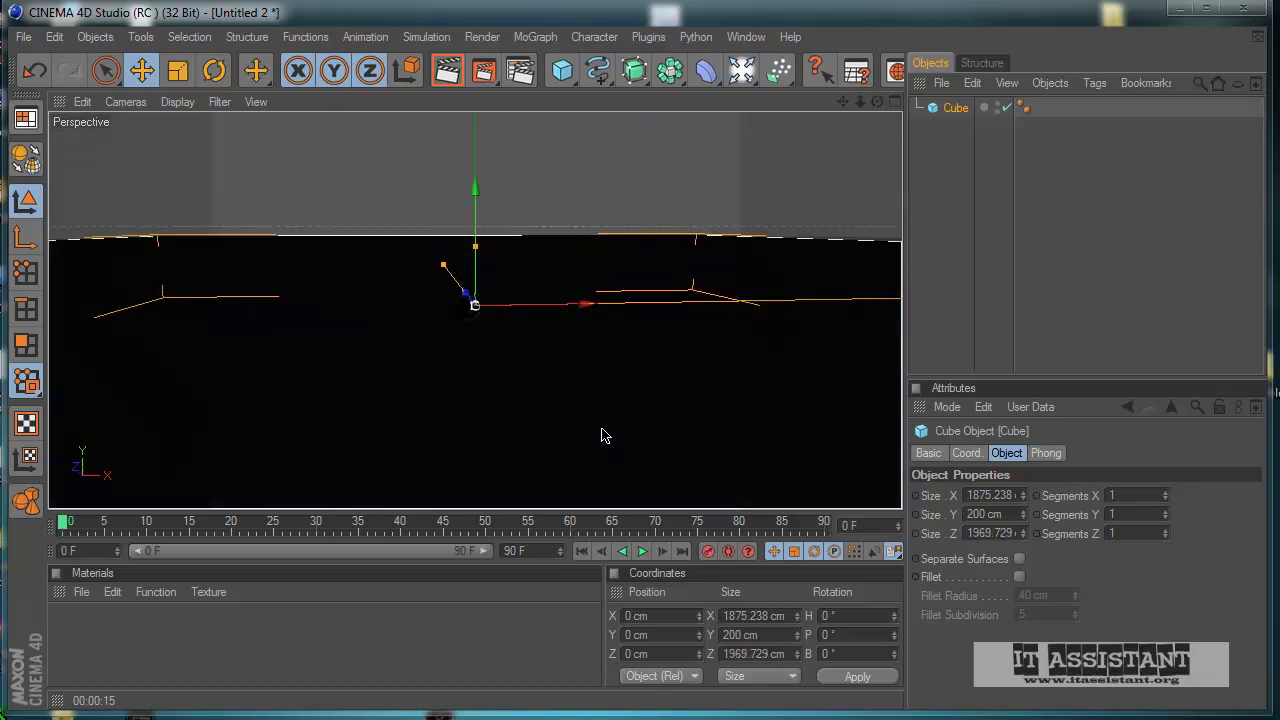
pyautogui.moveTo(480, 257); pyautogui.dragTo(601, 434)
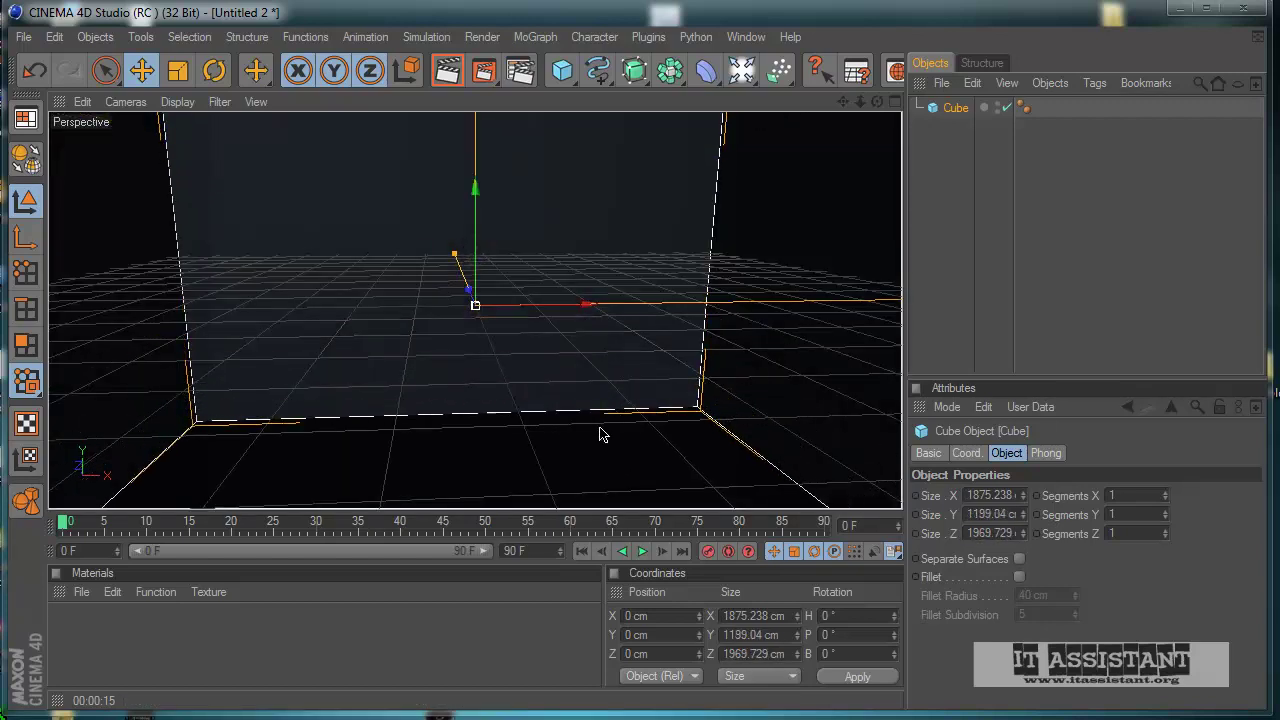
pyautogui.moveTo(509, 249); pyautogui.dragTo(537, 358)
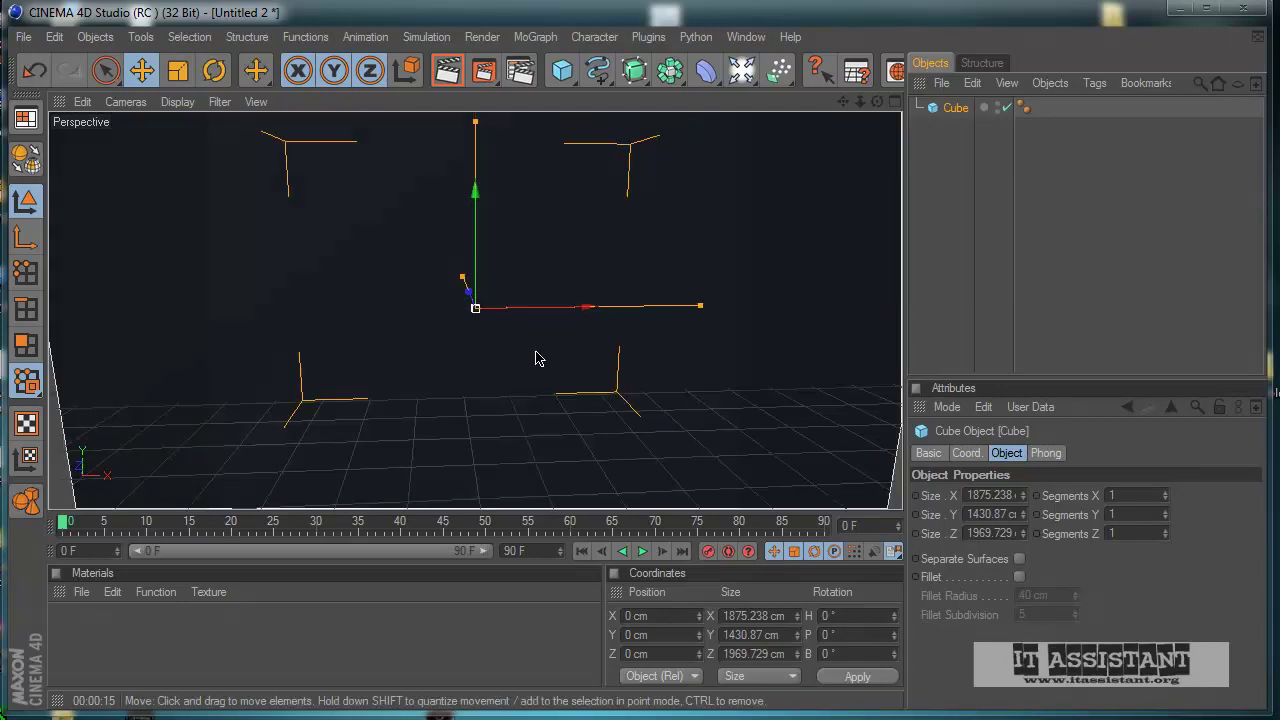
pyautogui.scroll(-4, 547, 388)
pyautogui.moveTo(605, 428)
pyautogui.keyDown('alt'); pyautogui.mouseDown()
pyautogui.moveTo(611, 454)
pyautogui.moveTo(604, 434)
pyautogui.mouseUp(); pyautogui.keyUp('alt')
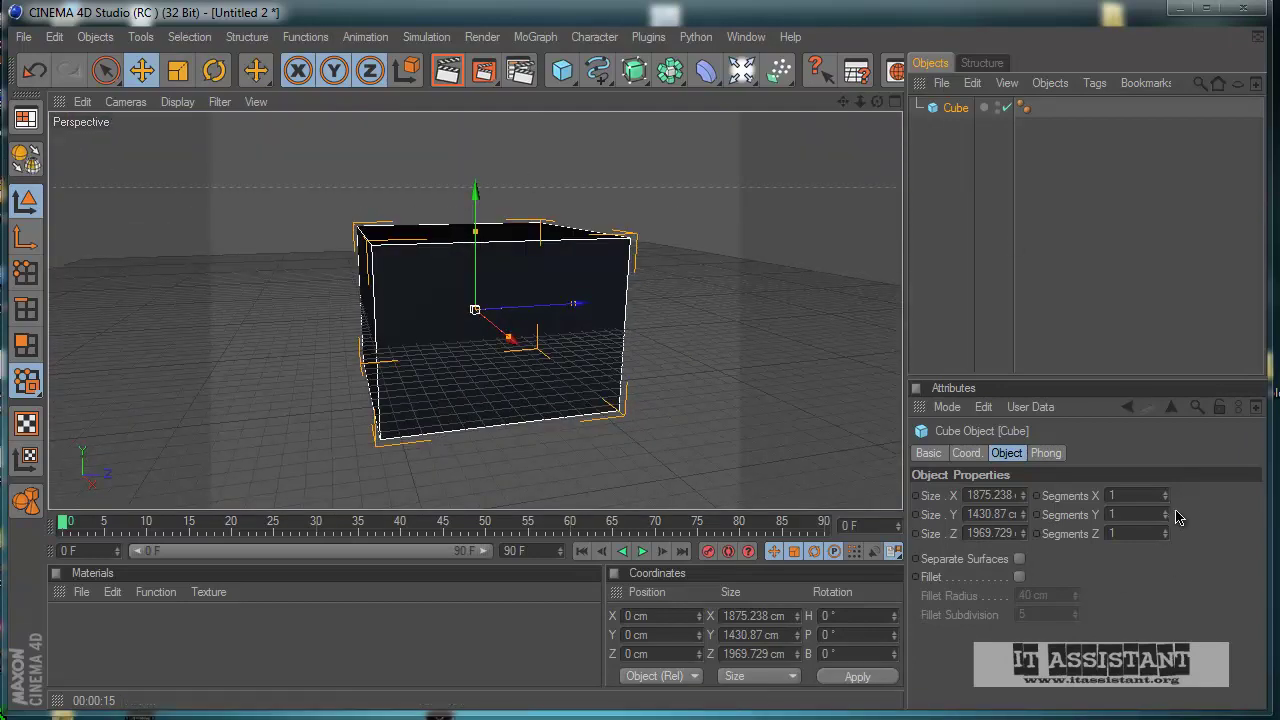
# - Set the cube's segments to 10 in X, Y and Z
pyautogui.click(1151, 498)
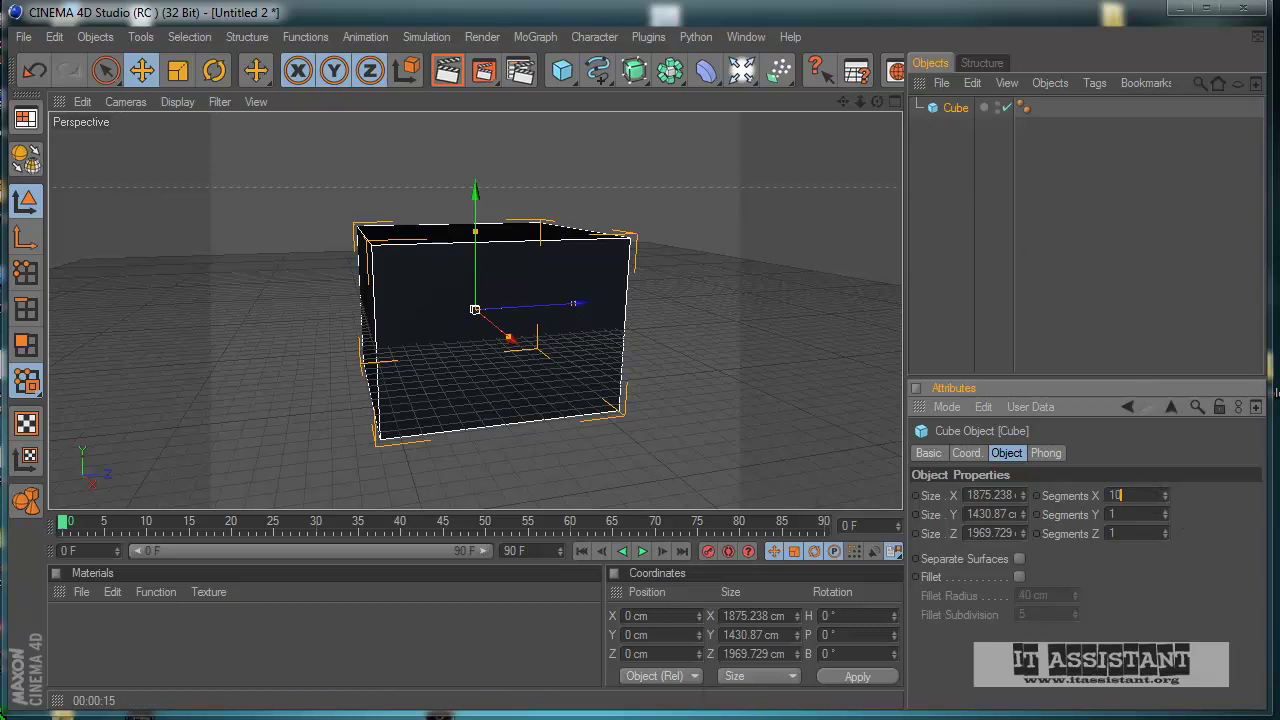
pyautogui.write('1')
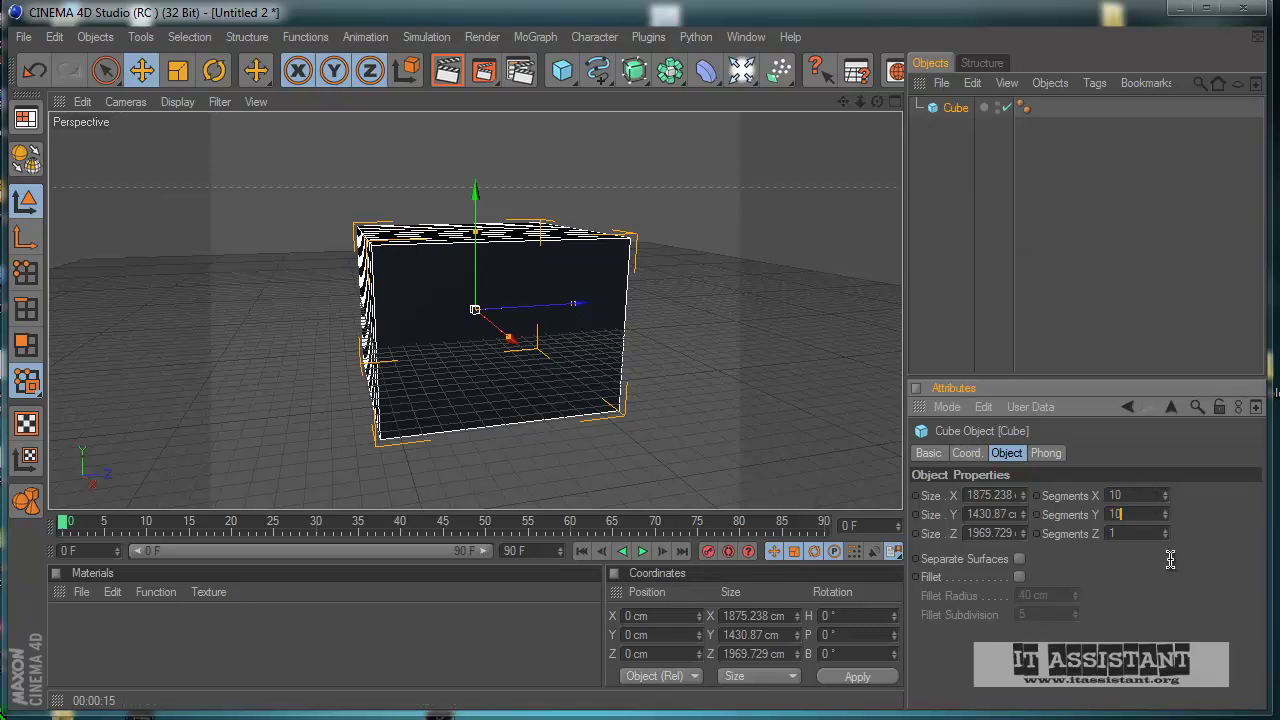
pyautogui.click(1126, 535)
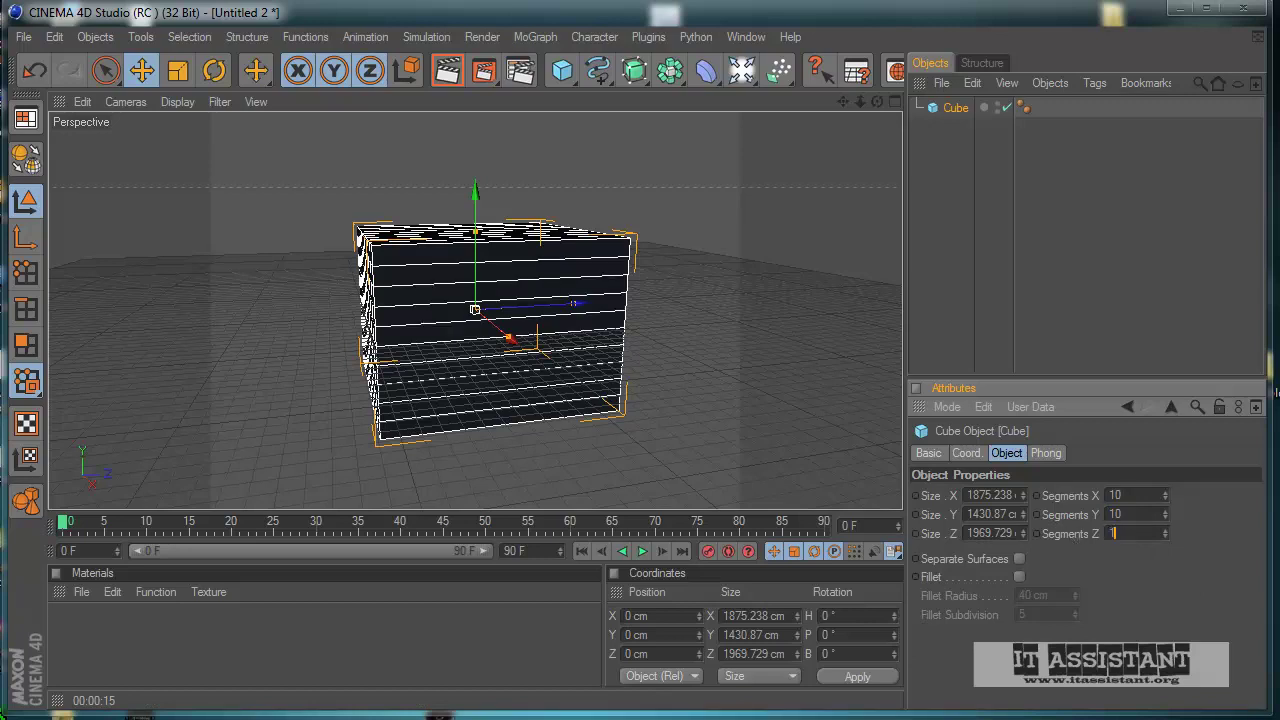
pyautogui.press('Return')
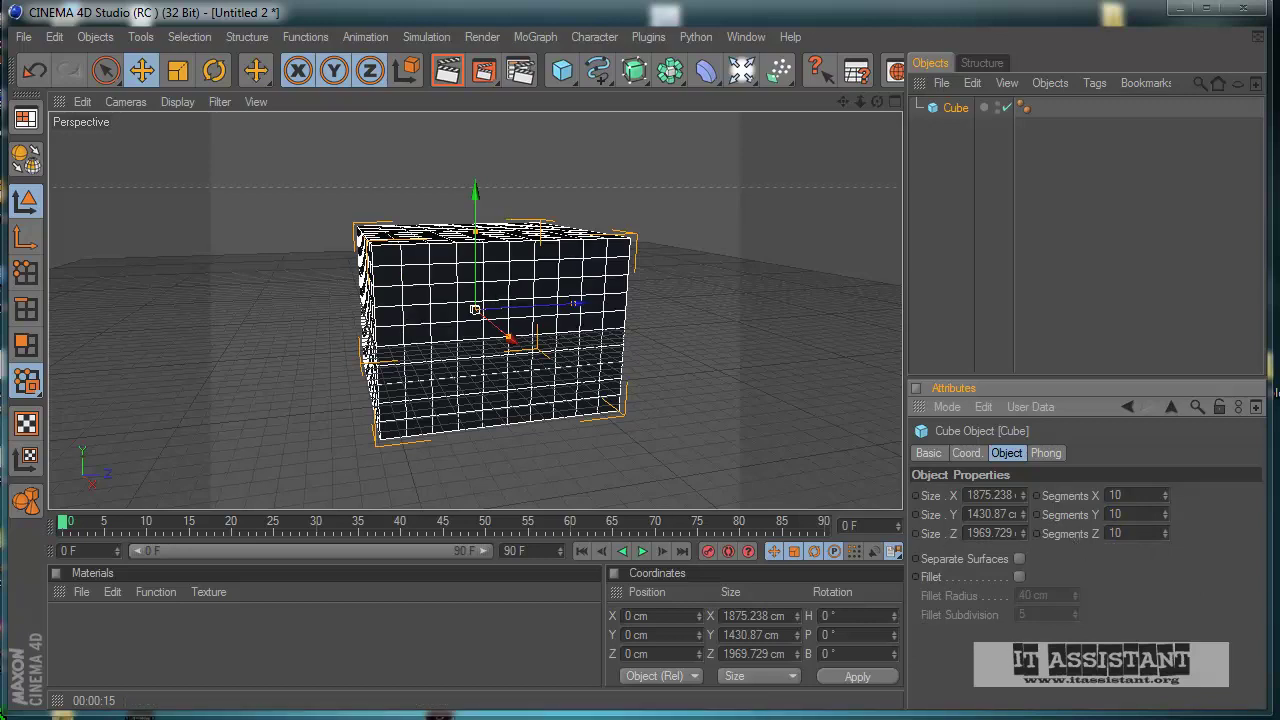
# - Make the cube editable and delete a 4 × 4 block of polygons in the upper middle of its +X face as a window
pyautogui.keyDown('alt'); pyautogui.moveTo(633, 460); pyautogui.dragTo(605, 432); pyautogui.keyUp('alt')
pyautogui.click(26, 157)
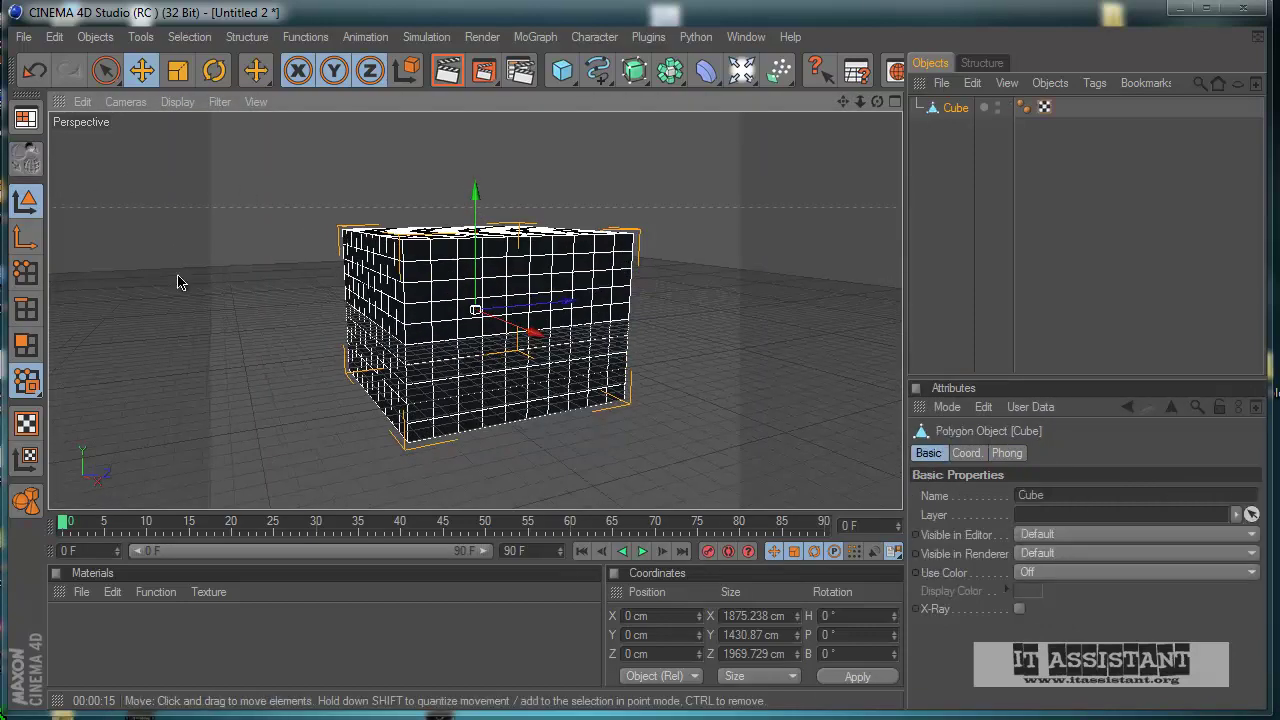
pyautogui.click(105, 70)
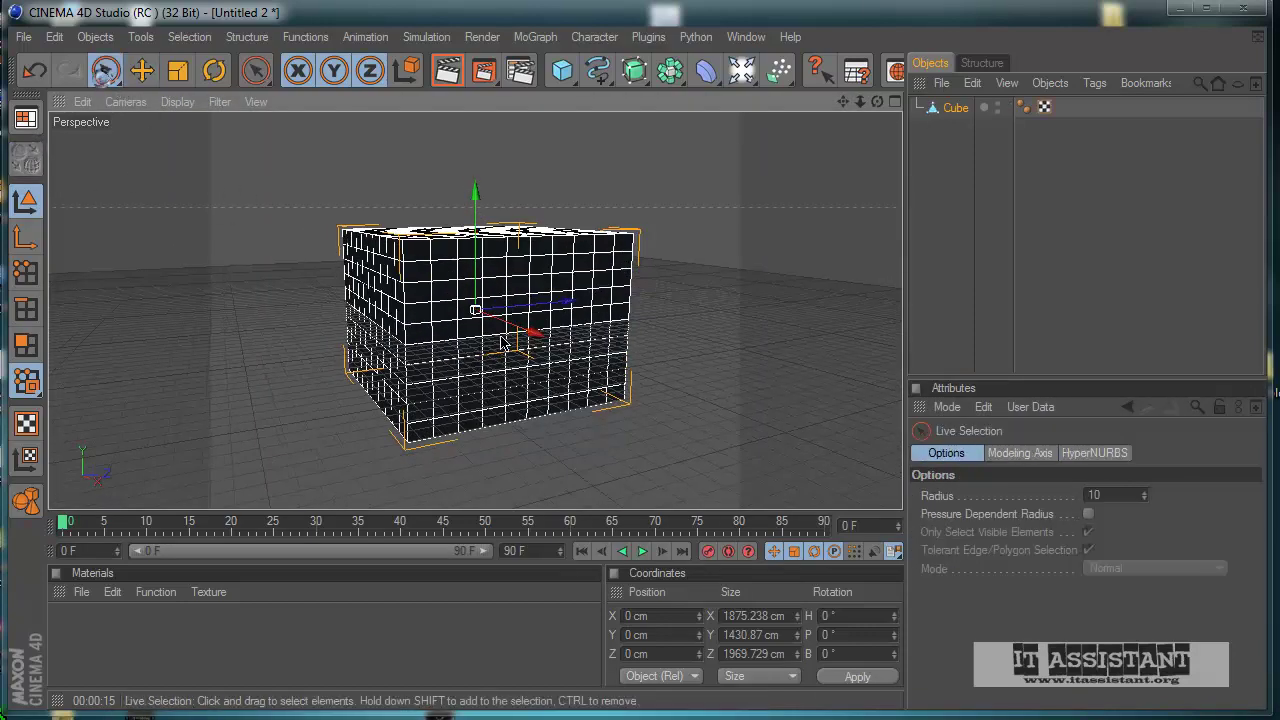
pyautogui.click(26, 344)
pyautogui.moveTo(524, 300); pyautogui.dragTo(505, 289)
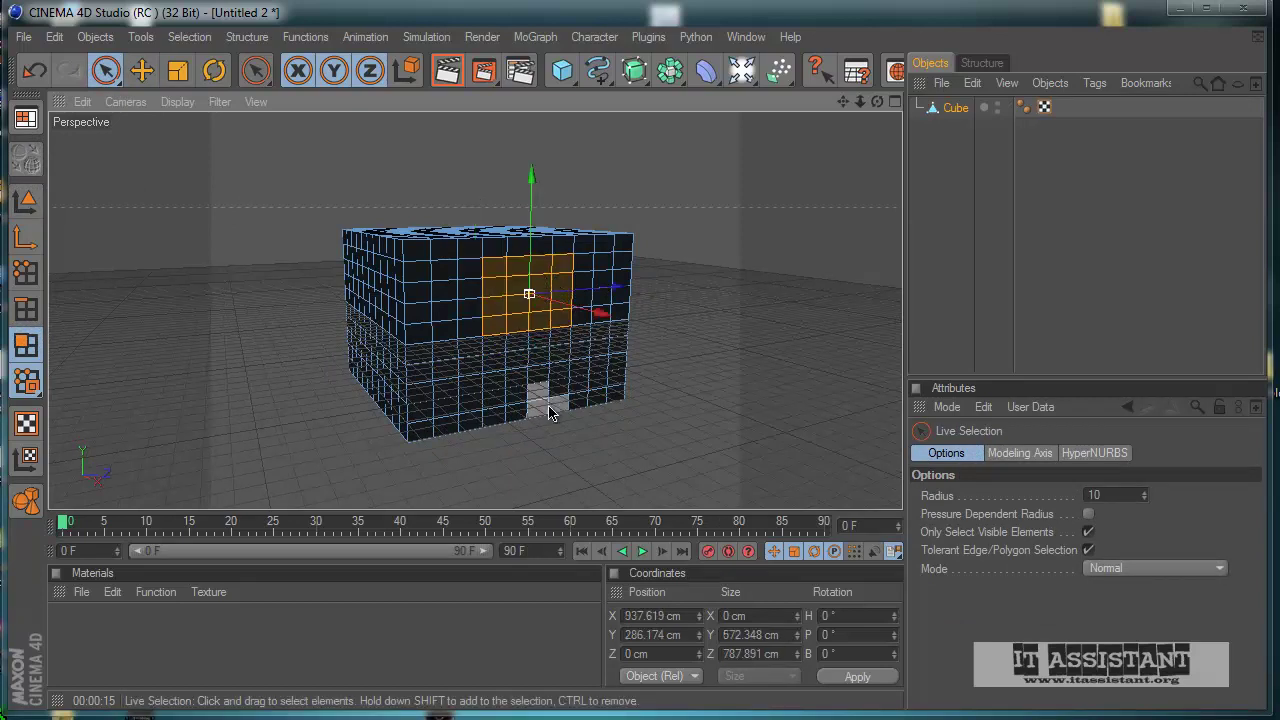
pyautogui.press('Delete')
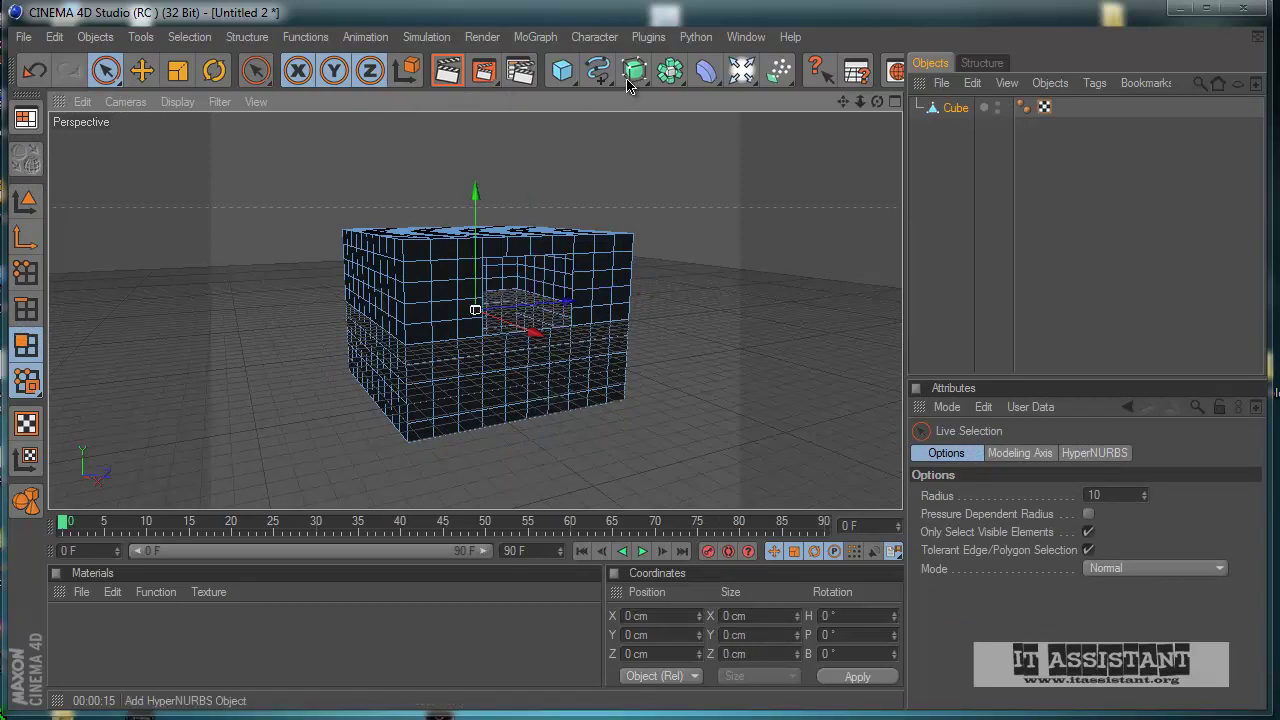
# - Add an Omni light and place it outside the cube, in front of the window opening and raised to its height
pyautogui.click(743, 72)
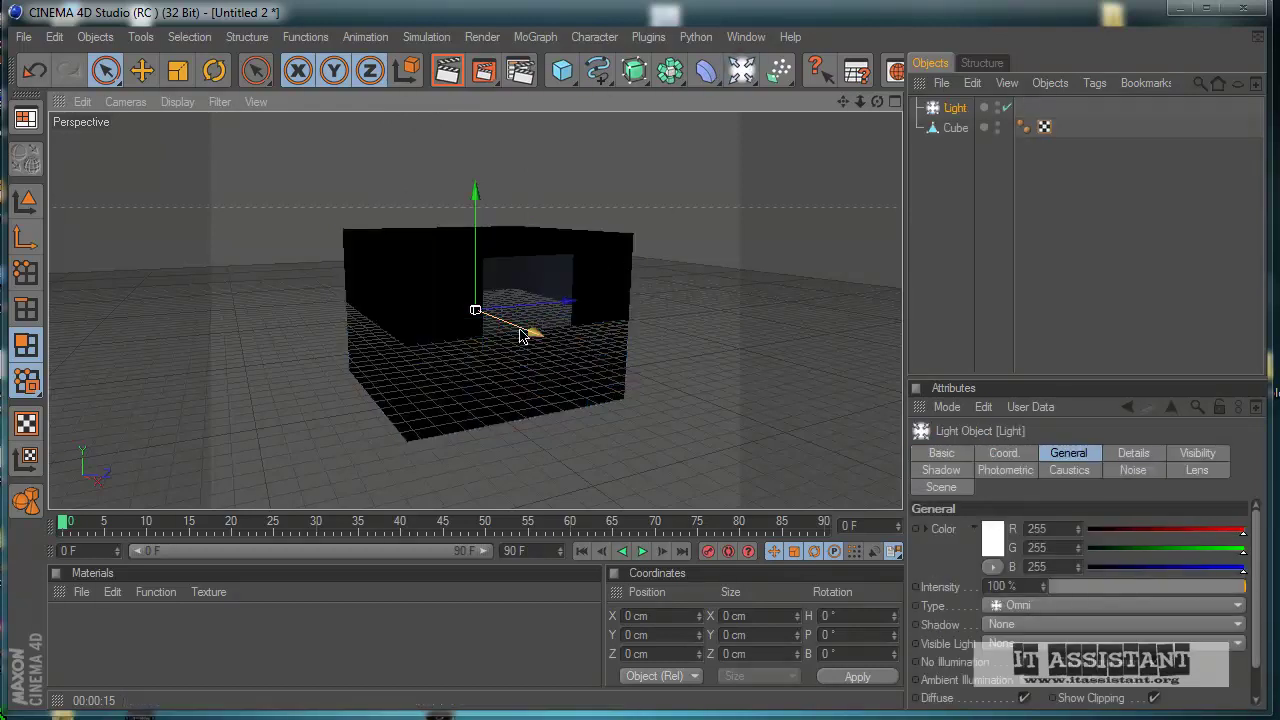
pyautogui.moveTo(525, 337); pyautogui.dragTo(608, 439)
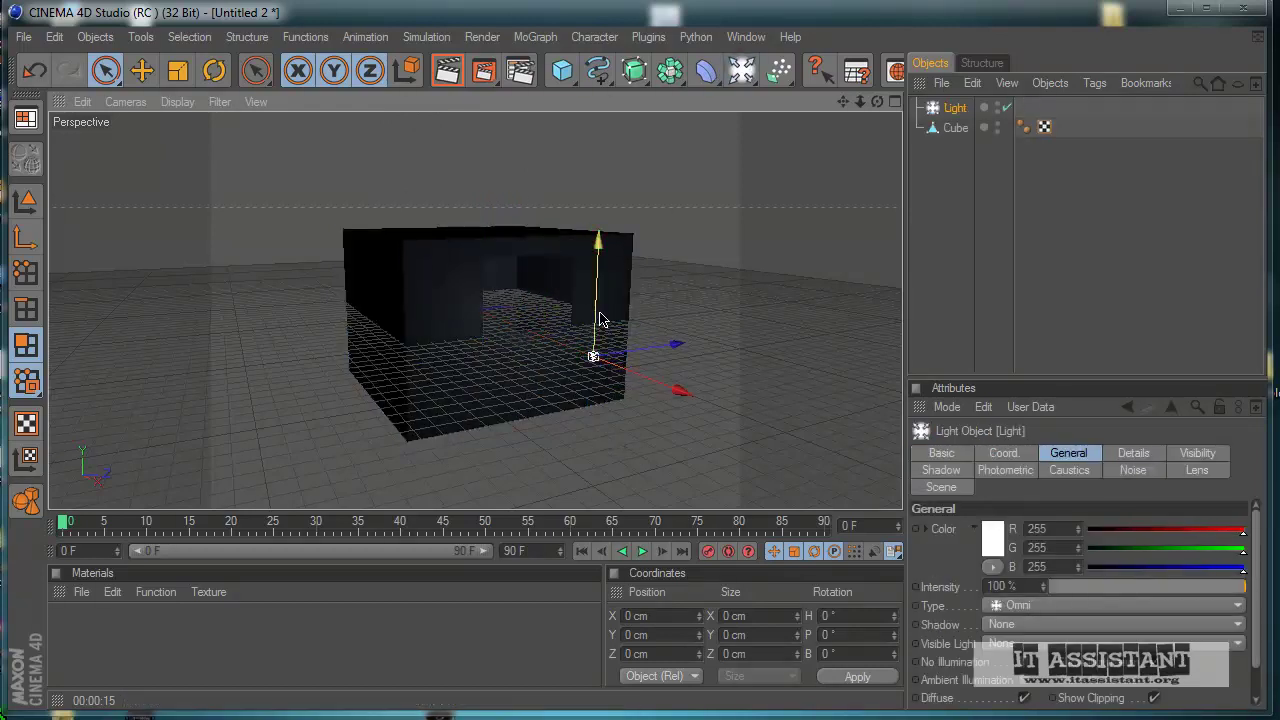
pyautogui.moveTo(600, 319); pyautogui.dragTo(600, 280)
pyautogui.moveTo(634, 330); pyautogui.dragTo(617, 307)
pyautogui.moveTo(531, 286); pyautogui.dragTo(531, 275)
# - Render the active view from inside the hollow cube, facing a corner between two walls
pyautogui.scroll(5, 486, 324)
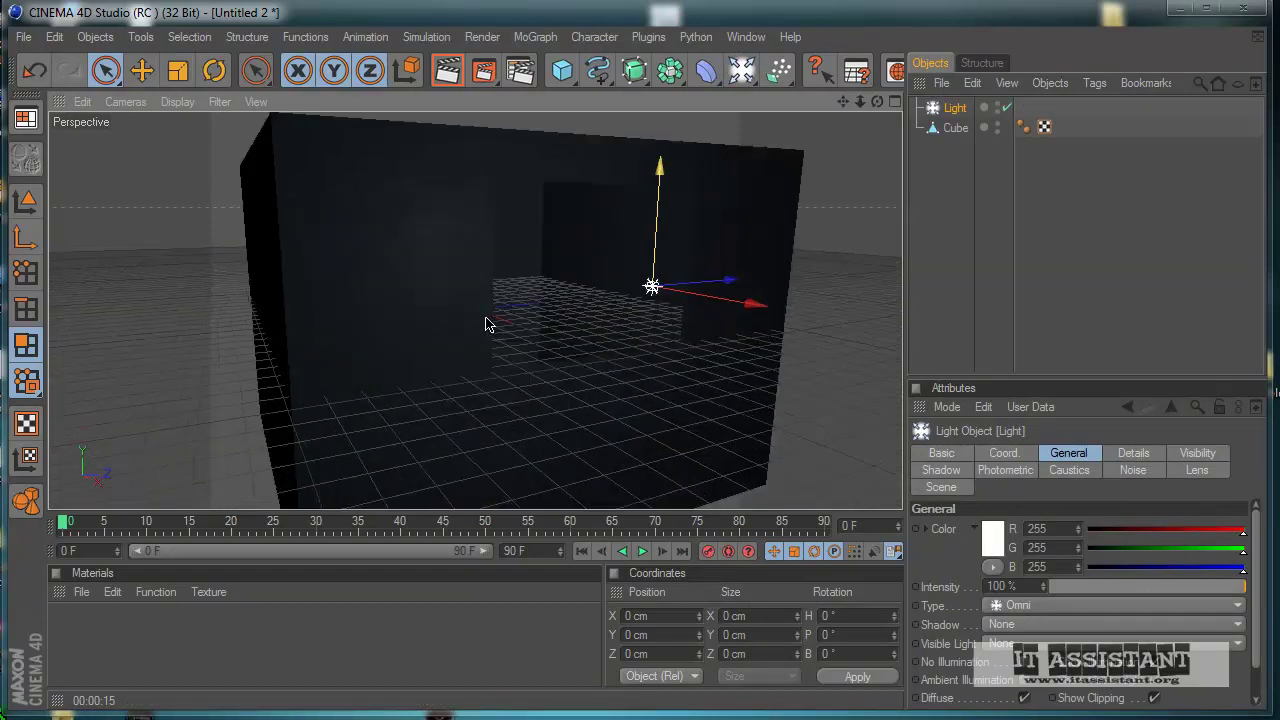
pyautogui.scroll(5, 485, 324)
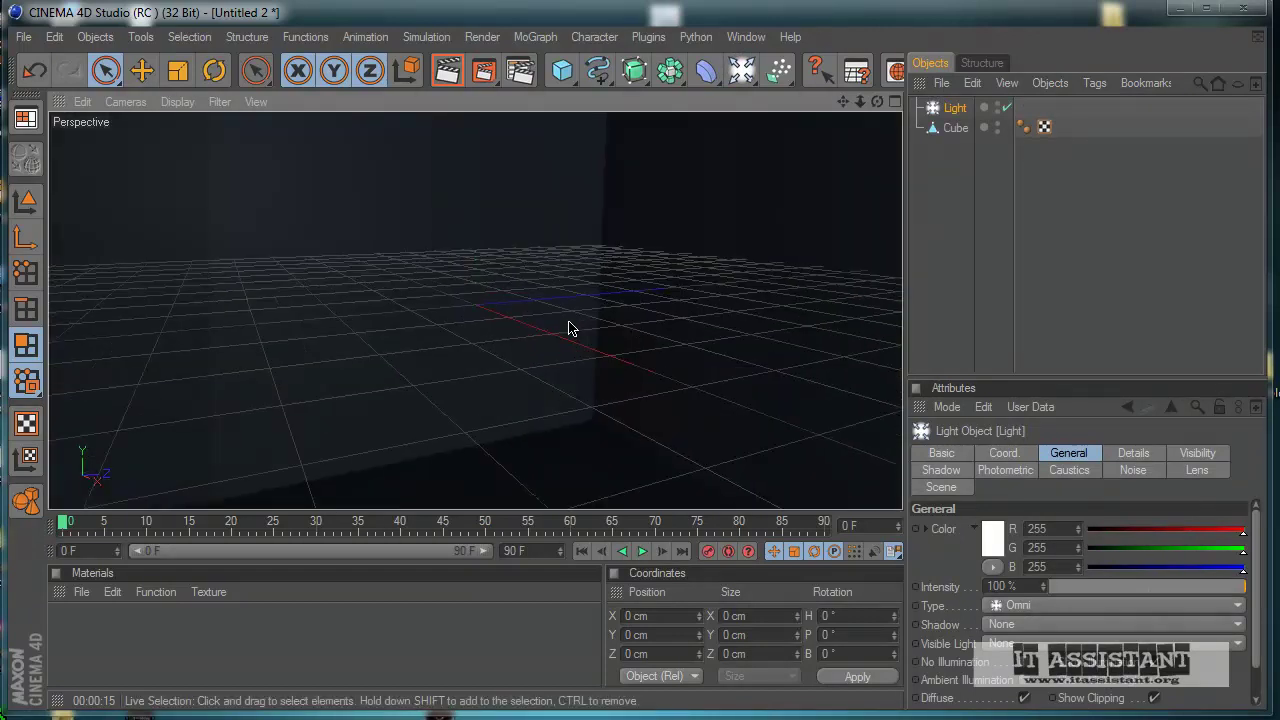
pyautogui.scroll(5, 578, 296)
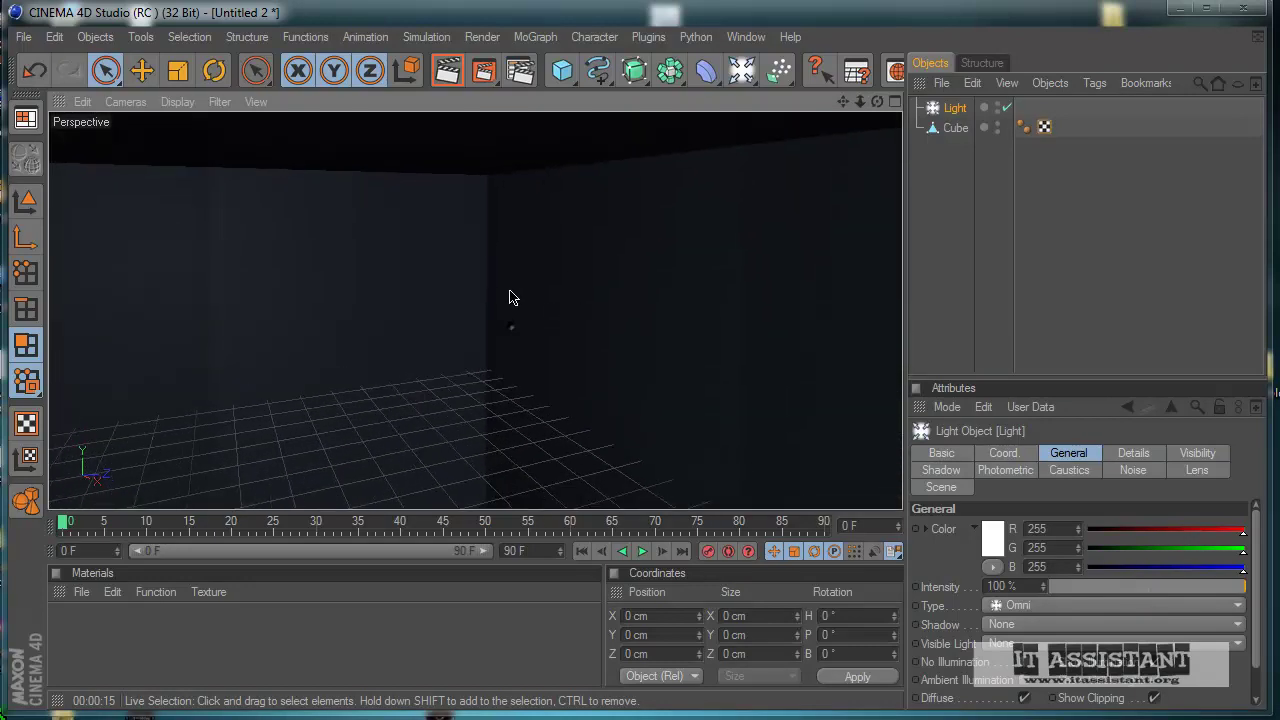
pyautogui.moveTo(481, 408)
pyautogui.keyDown('alt'); pyautogui.mouseDown()
pyautogui.moveTo(603, 440)
pyautogui.moveTo(506, 383)
pyautogui.moveTo(496, 421)
pyautogui.mouseUp(); pyautogui.keyUp('alt')
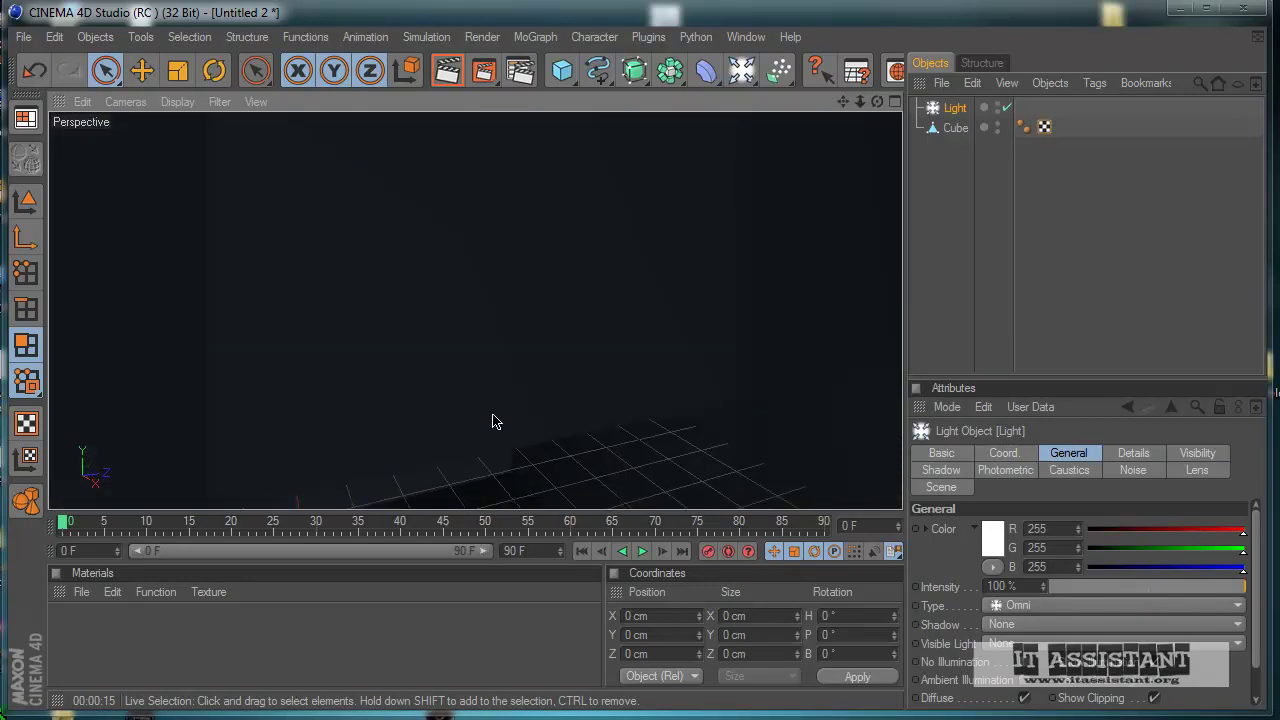
pyautogui.moveTo(591, 456)
pyautogui.keyDown('alt'); pyautogui.mouseDown()
pyautogui.moveTo(566, 429)
pyautogui.moveTo(591, 447)
pyautogui.mouseUp(); pyautogui.keyUp('alt')
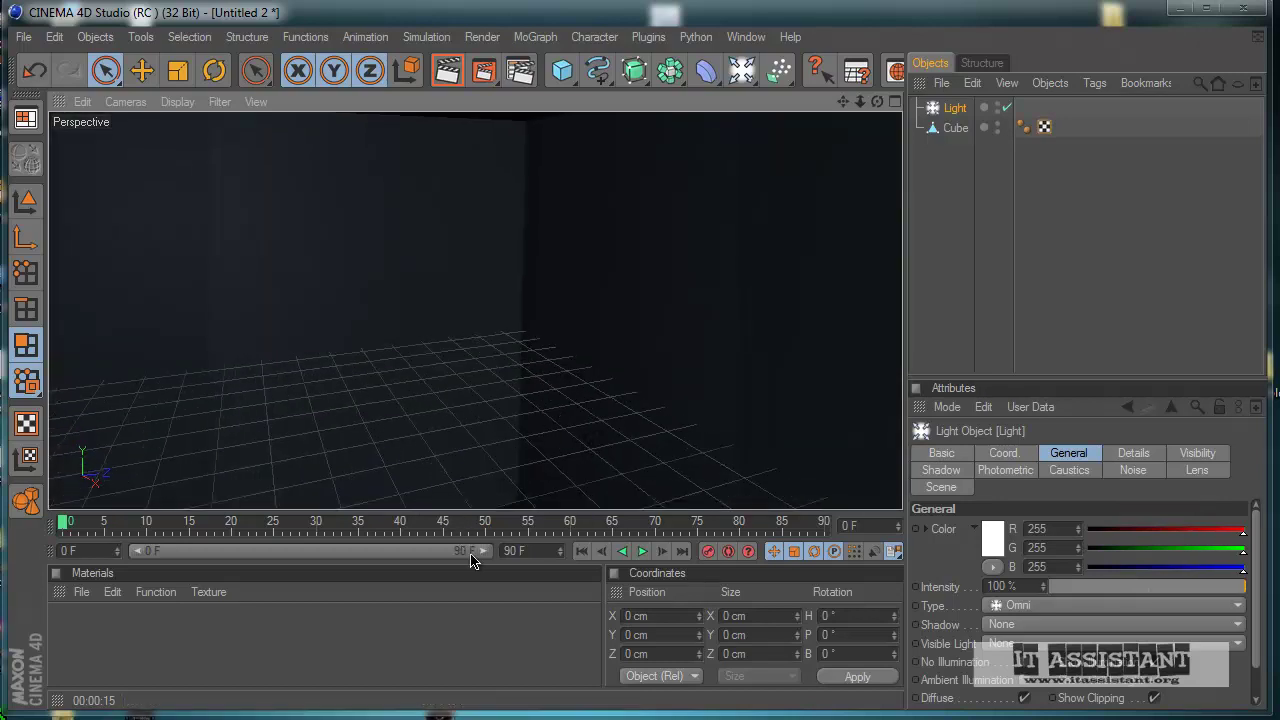
pyautogui.moveTo(473, 553); pyautogui.dragTo(416, 492)
pyautogui.keyDown('alt'); pyautogui.moveTo(483, 460); pyautogui.dragTo(601, 432); pyautogui.keyUp('alt')
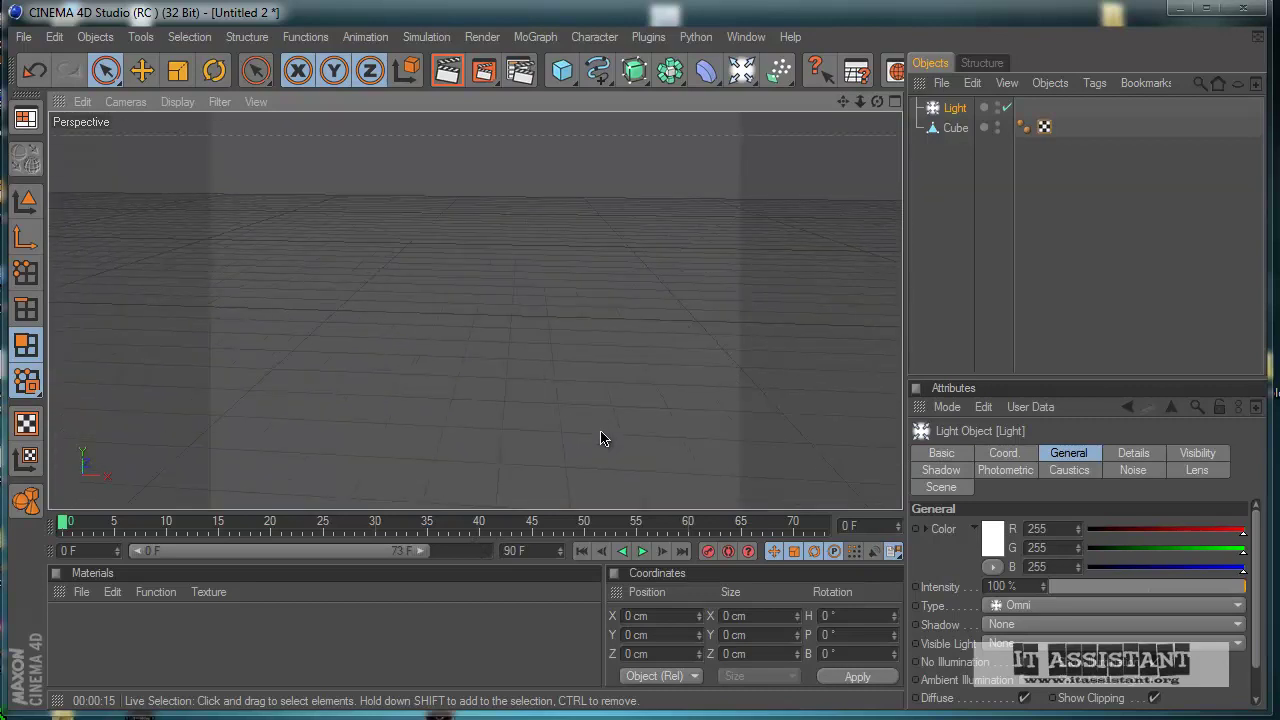
pyautogui.keyDown('alt'); pyautogui.moveTo(395, 419); pyautogui.dragTo(618, 431); pyautogui.keyUp('alt')
pyautogui.keyDown('alt'); pyautogui.moveTo(399, 365); pyautogui.dragTo(479, 333); pyautogui.keyUp('alt')
pyautogui.scroll(-3, 500, 354)
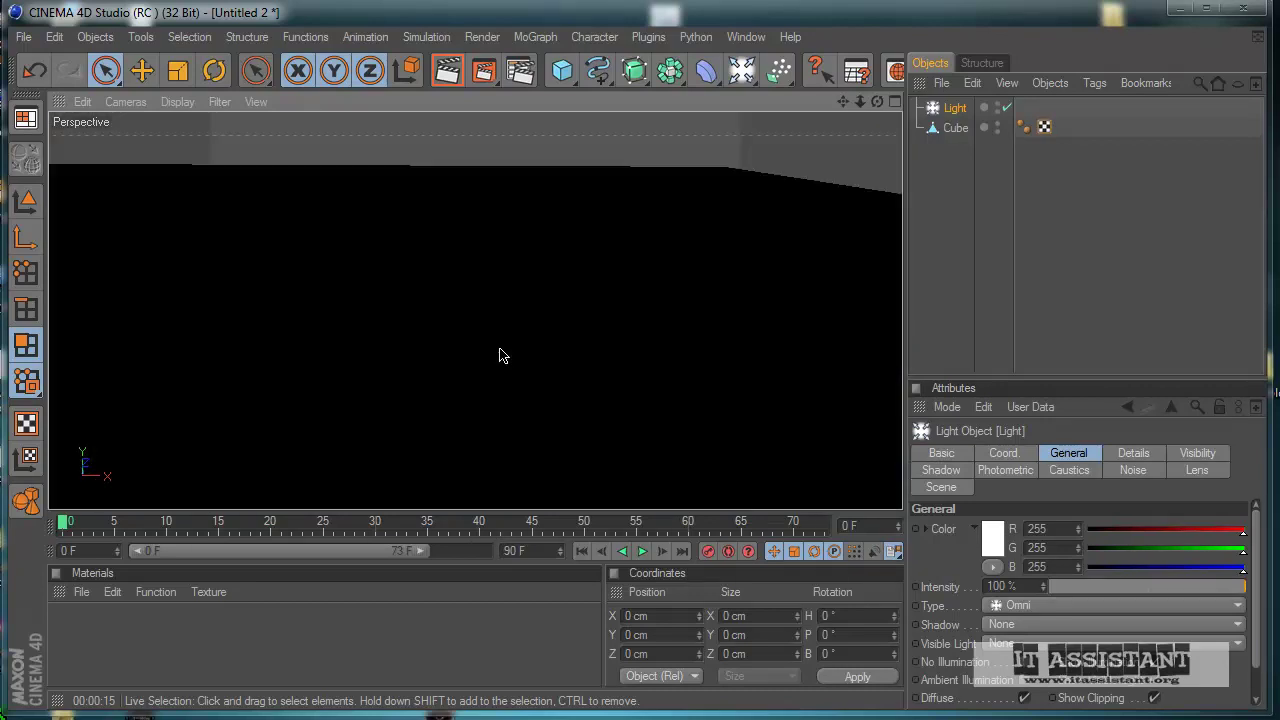
pyautogui.scroll(3, 500, 354)
pyautogui.keyDown('alt'); pyautogui.moveTo(537, 383); pyautogui.dragTo(597, 431); pyautogui.keyUp('alt')
pyautogui.scroll(2, 598, 437)
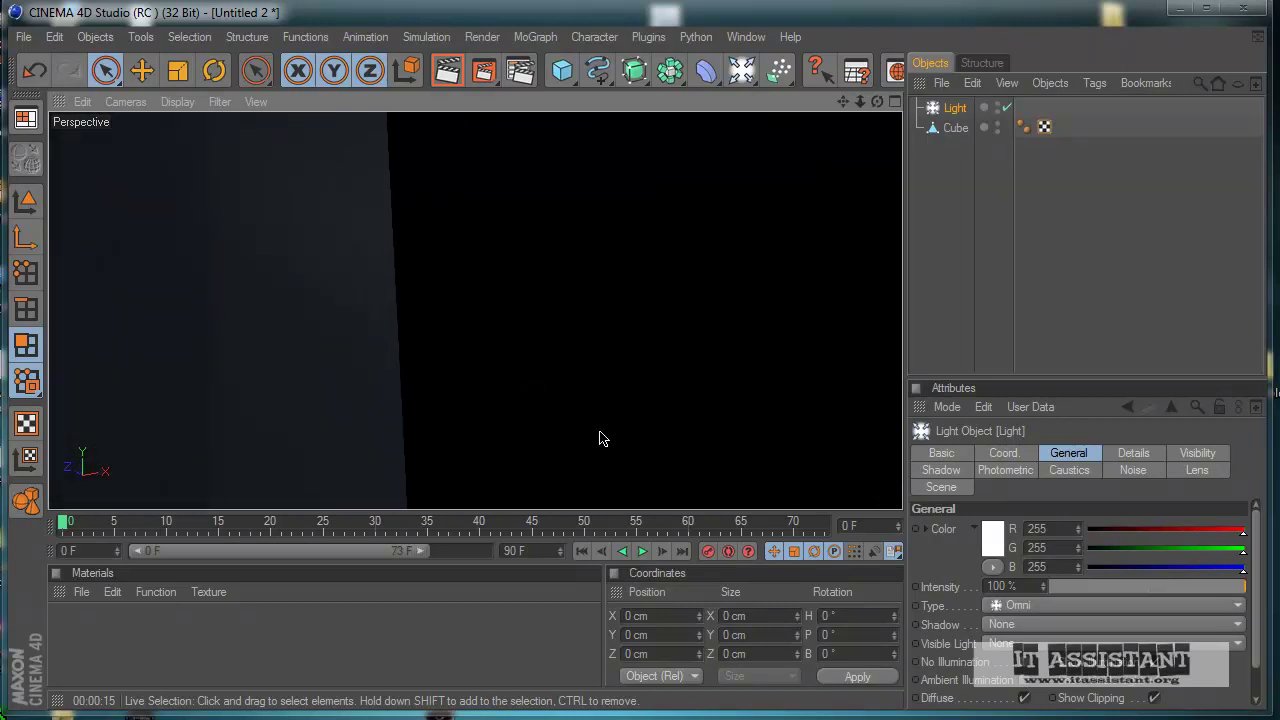
pyautogui.scroll(-4, 600, 437)
pyautogui.scroll(2, 601, 436)
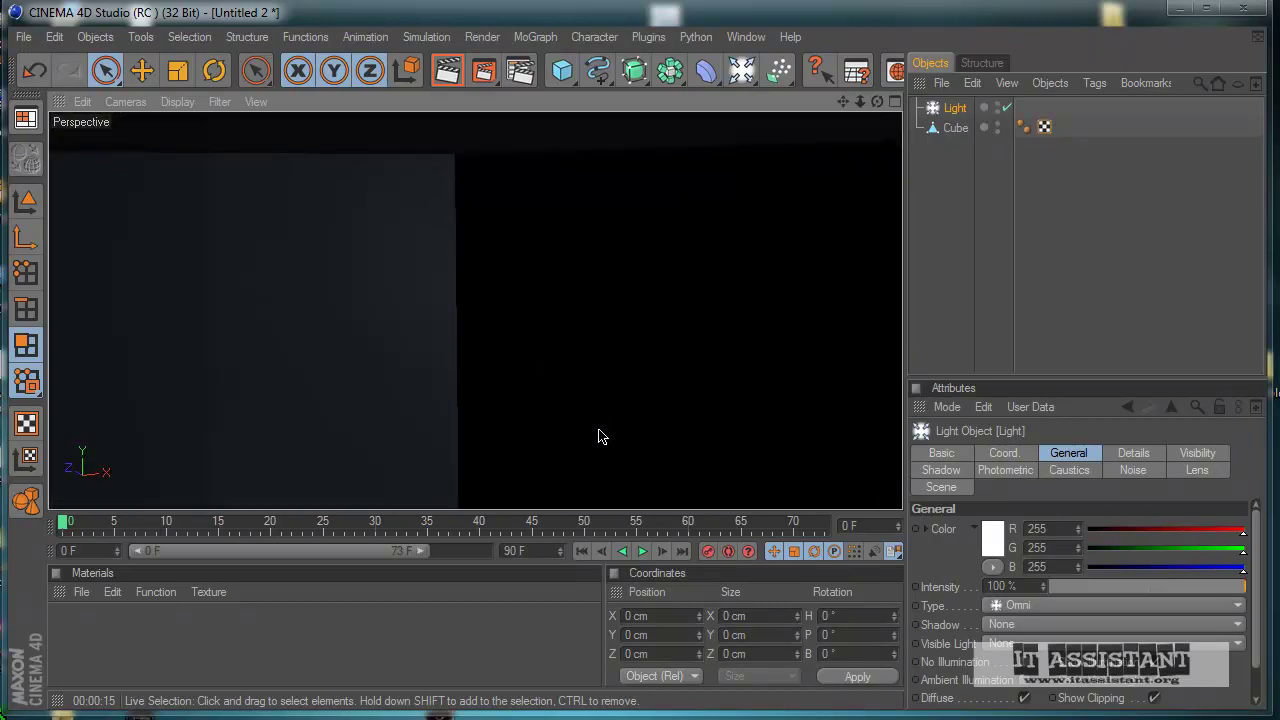
pyautogui.scroll(-2, 529, 377)
pyautogui.keyDown('alt'); pyautogui.moveTo(528, 384); pyautogui.dragTo(498, 383); pyautogui.keyUp('alt')
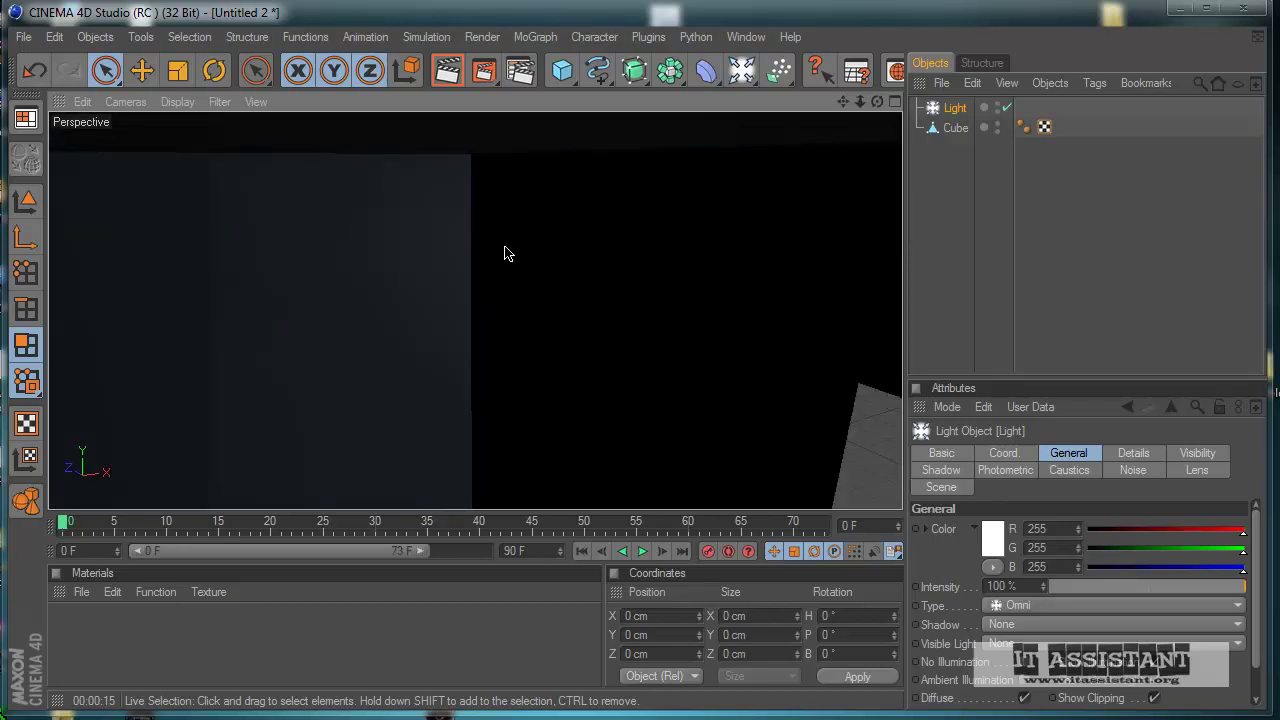
pyautogui.click(447, 70)
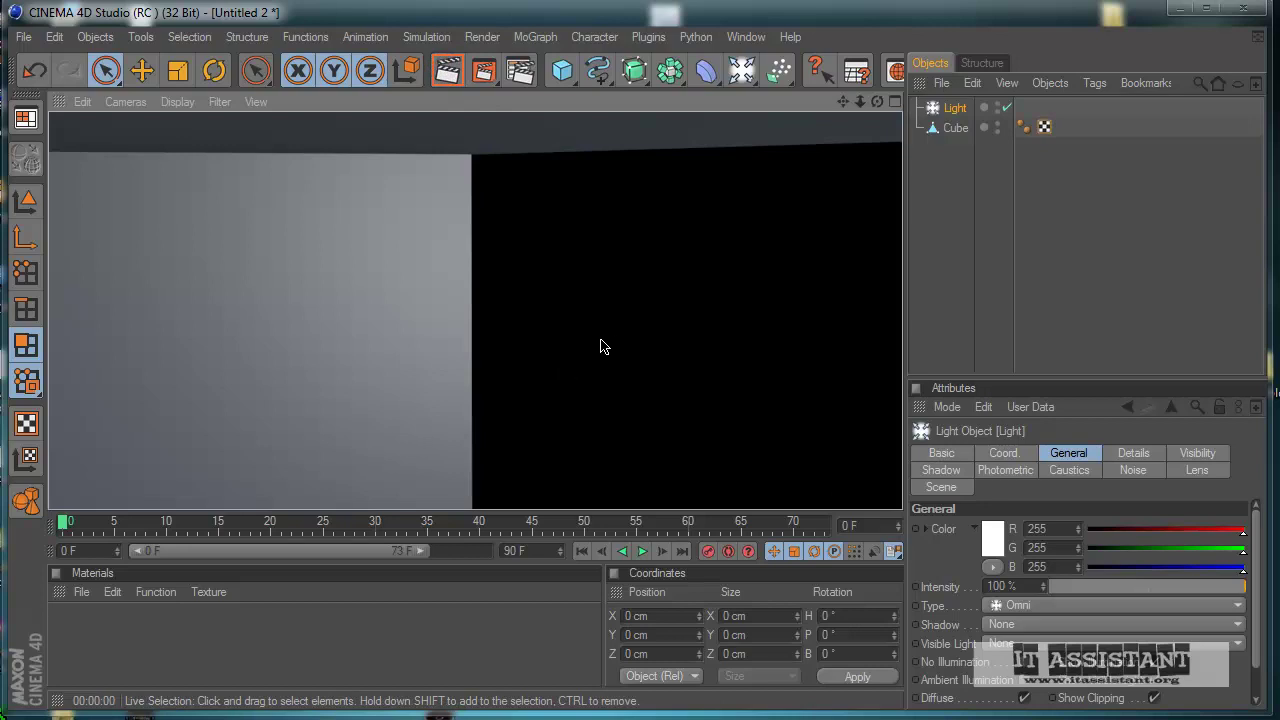
# - Render the cube's interior again from an angle that shows more of the ceiling above the wall corner
pyautogui.keyDown('alt'); pyautogui.moveTo(601, 340); pyautogui.dragTo(600, 431); pyautogui.keyUp('alt')
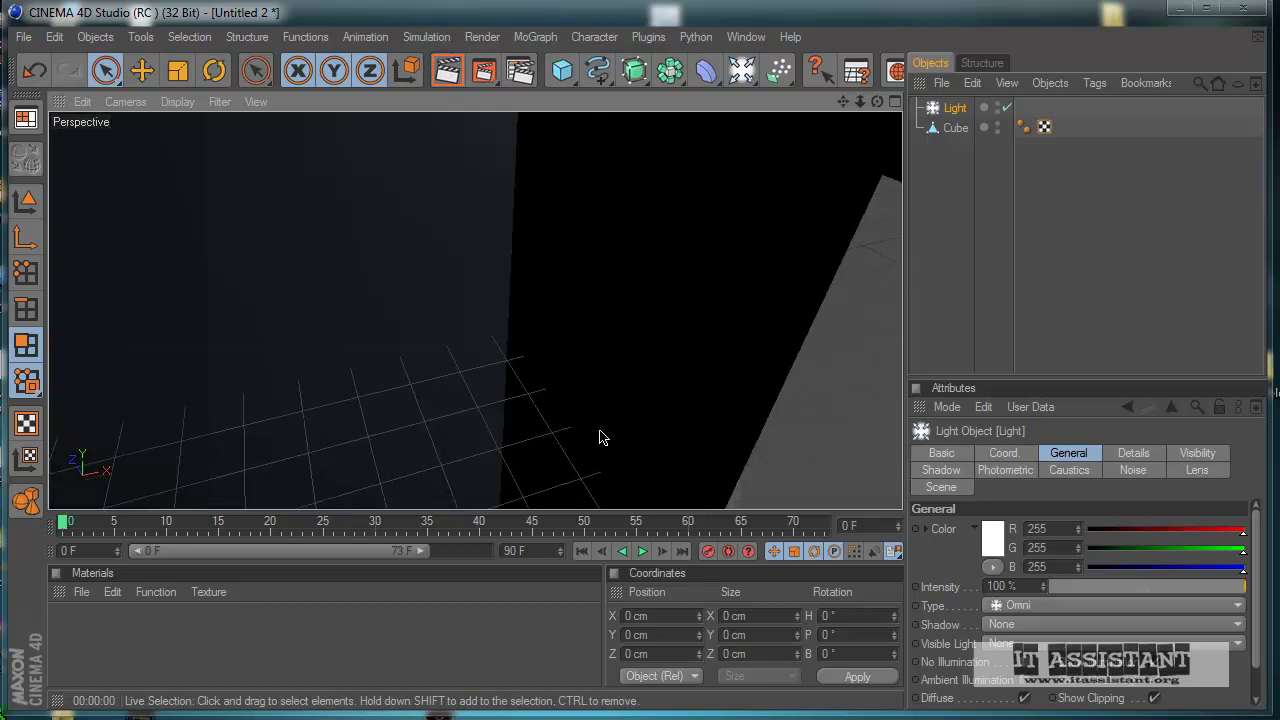
pyautogui.hotkey('ctrl', 'r')
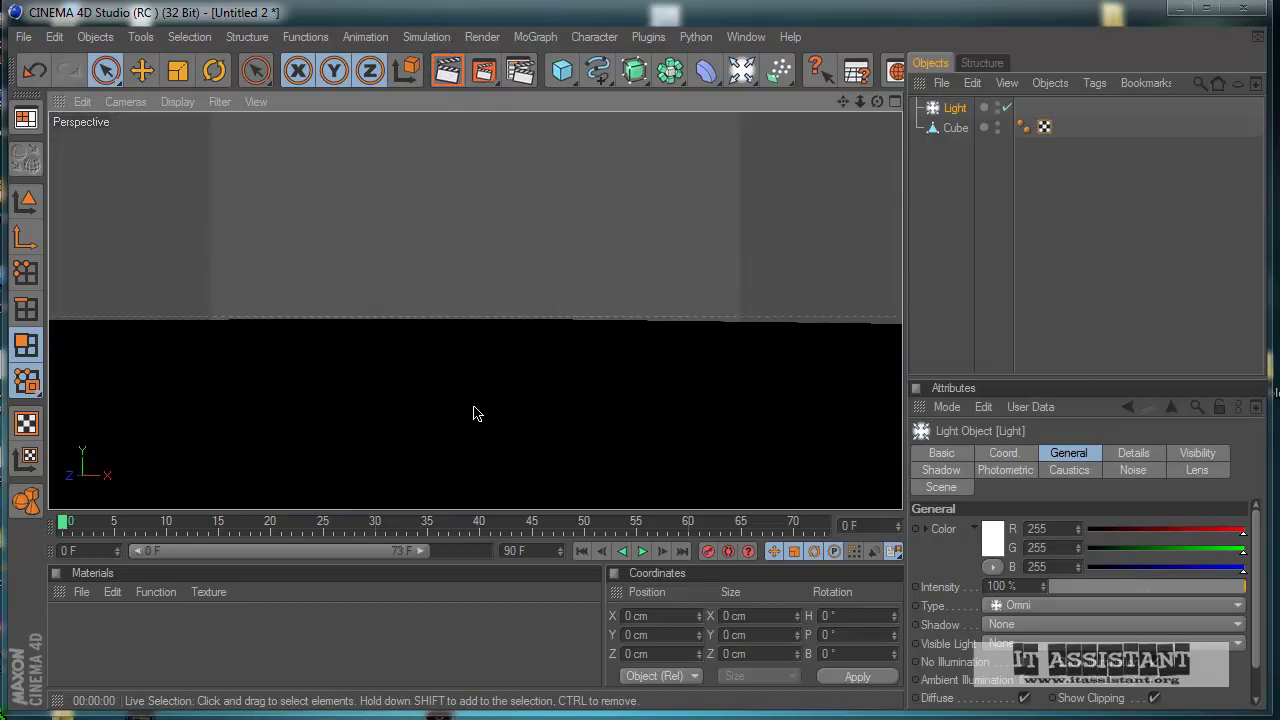
pyautogui.keyDown('alt'); pyautogui.moveTo(600, 446); pyautogui.dragTo(600, 395, button='middle'); pyautogui.keyUp('alt')
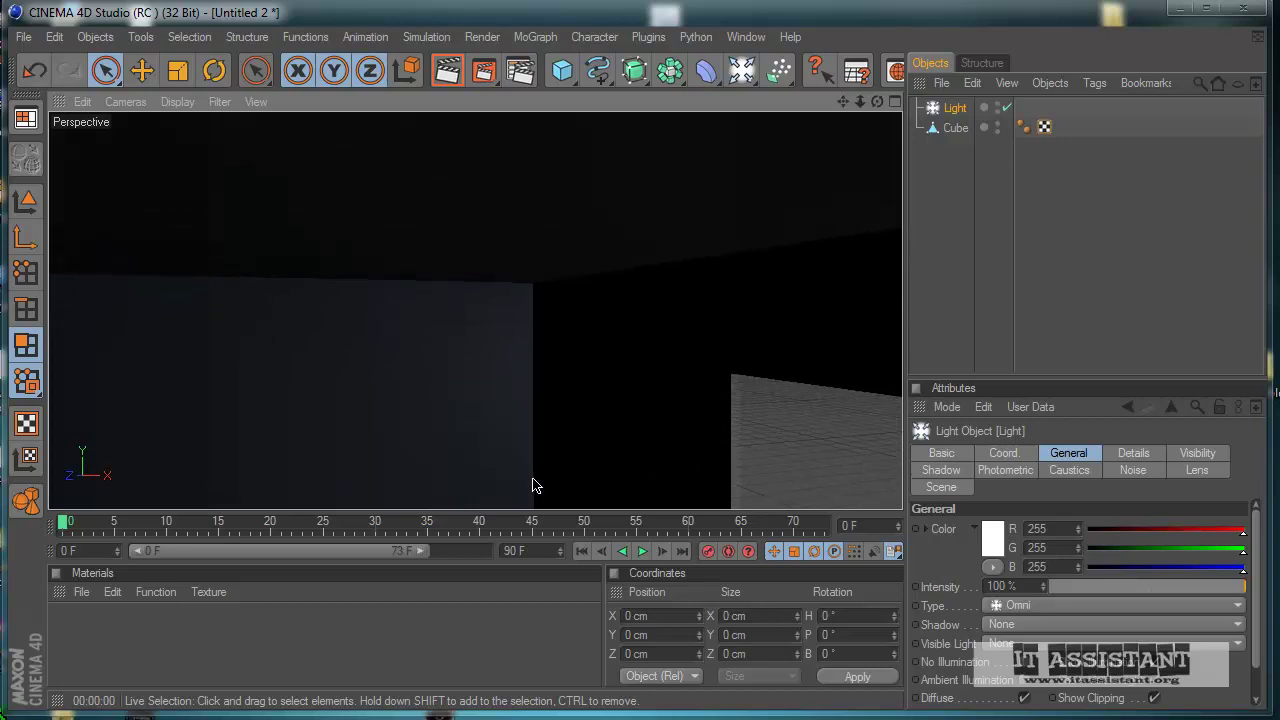
pyautogui.keyDown('alt'); pyautogui.moveTo(460, 434); pyautogui.dragTo(600, 414, button='middle'); pyautogui.keyUp('alt')
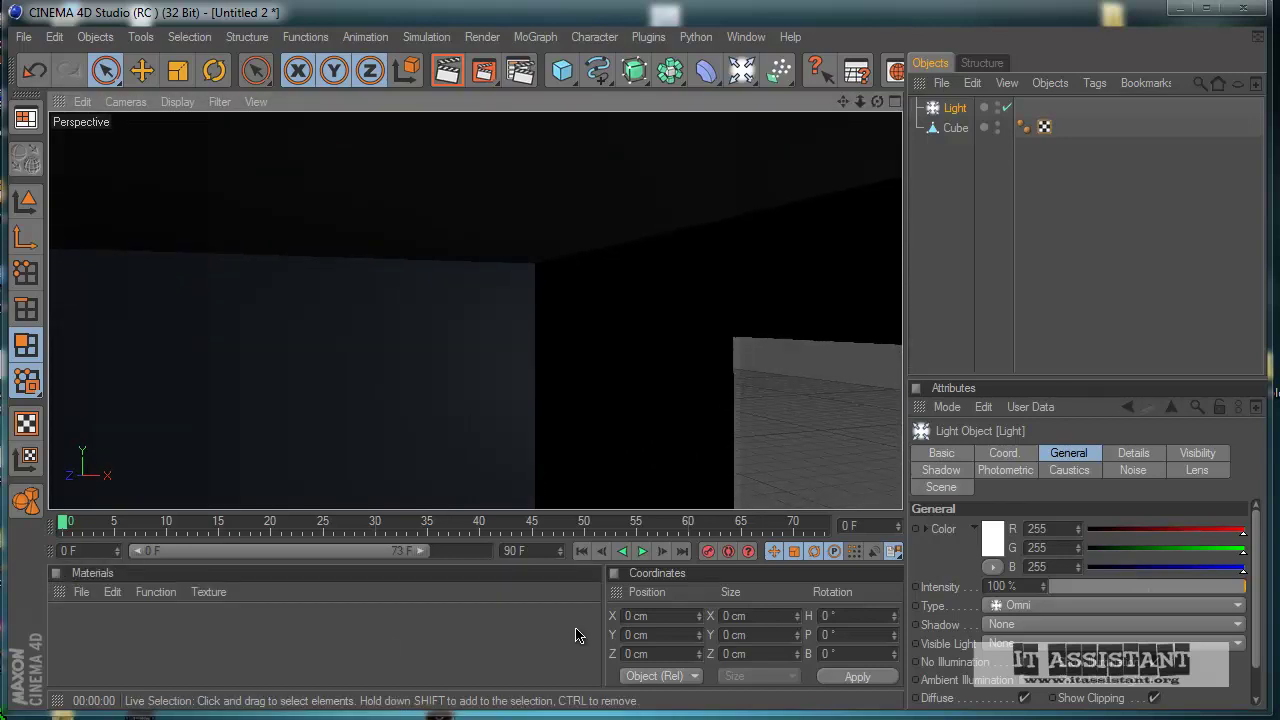
pyautogui.click(447, 69)
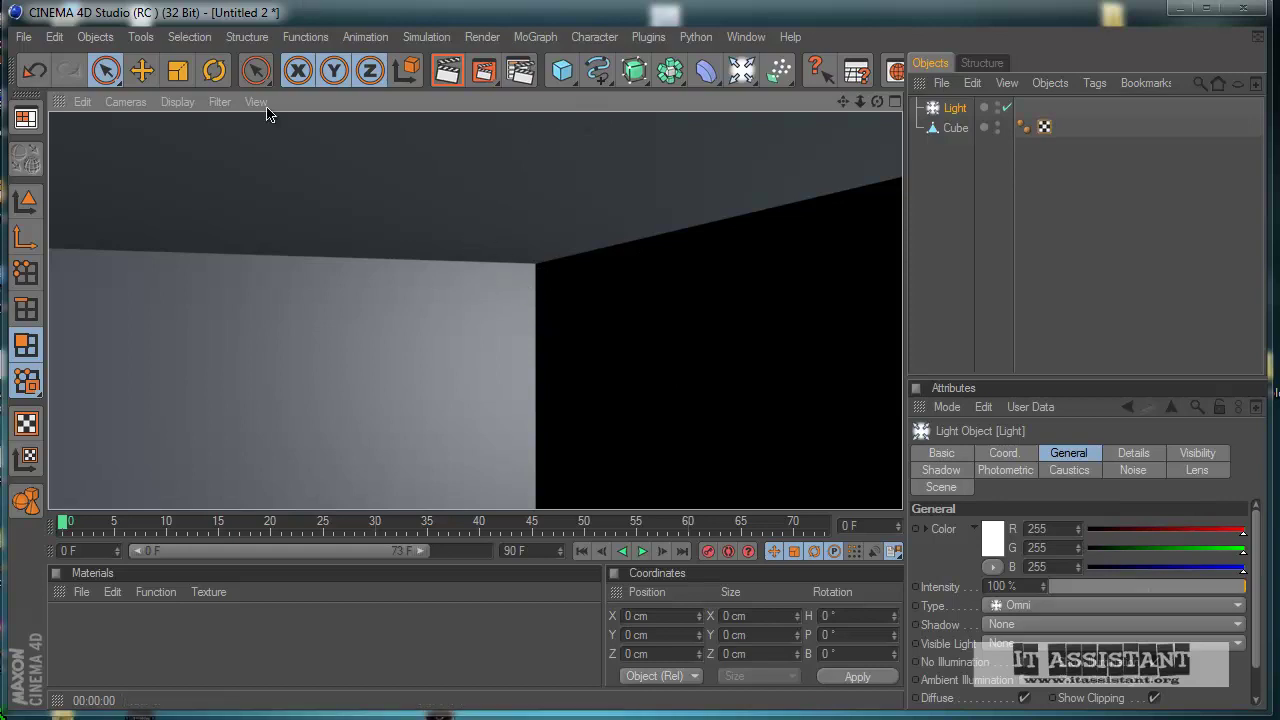
# - Add the Ambient Occlusion effect to the test room's render settings and render the interior view
pyautogui.click(484, 38)
pyautogui.click(522, 235)
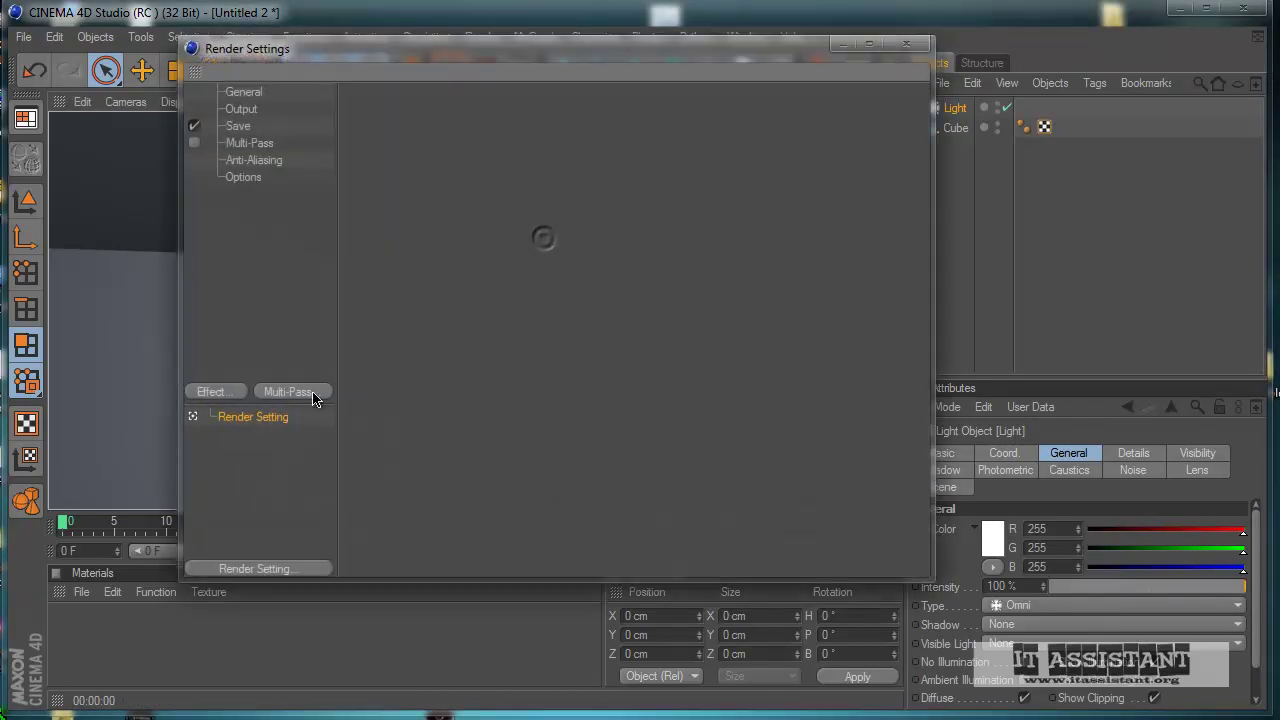
pyautogui.click(210, 391)
pyautogui.click(300, 491)
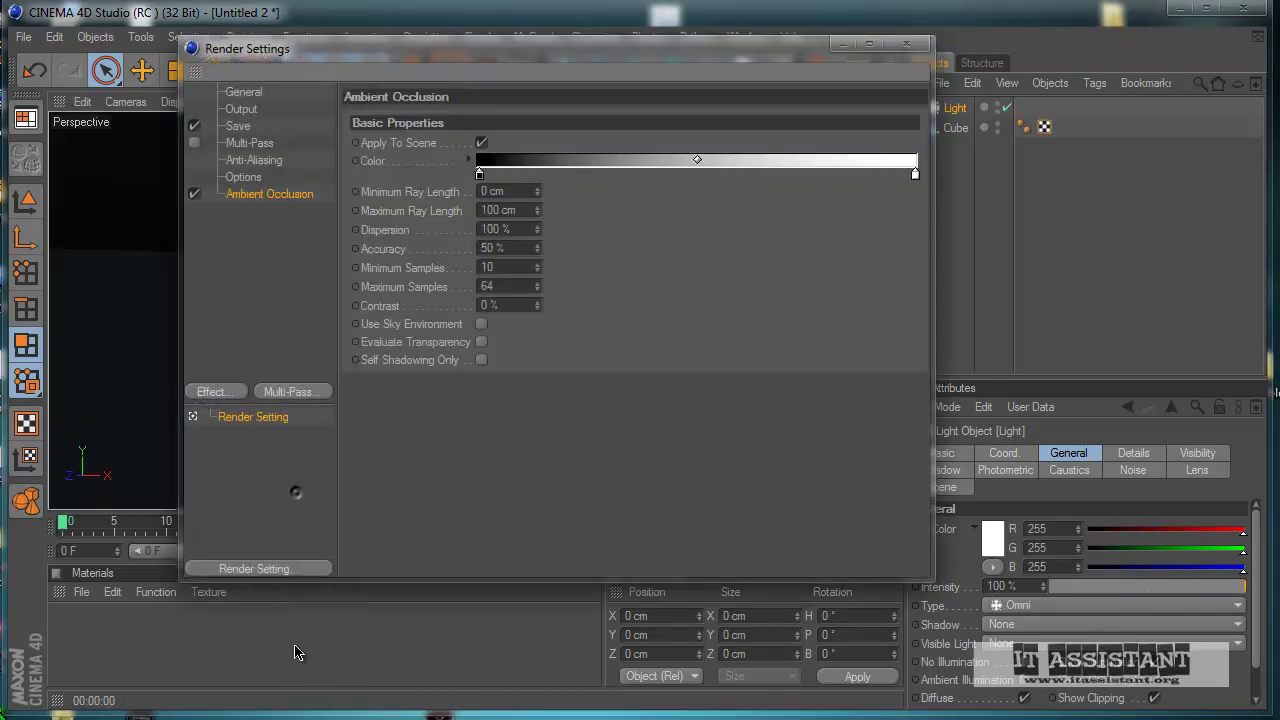
pyautogui.click(906, 45)
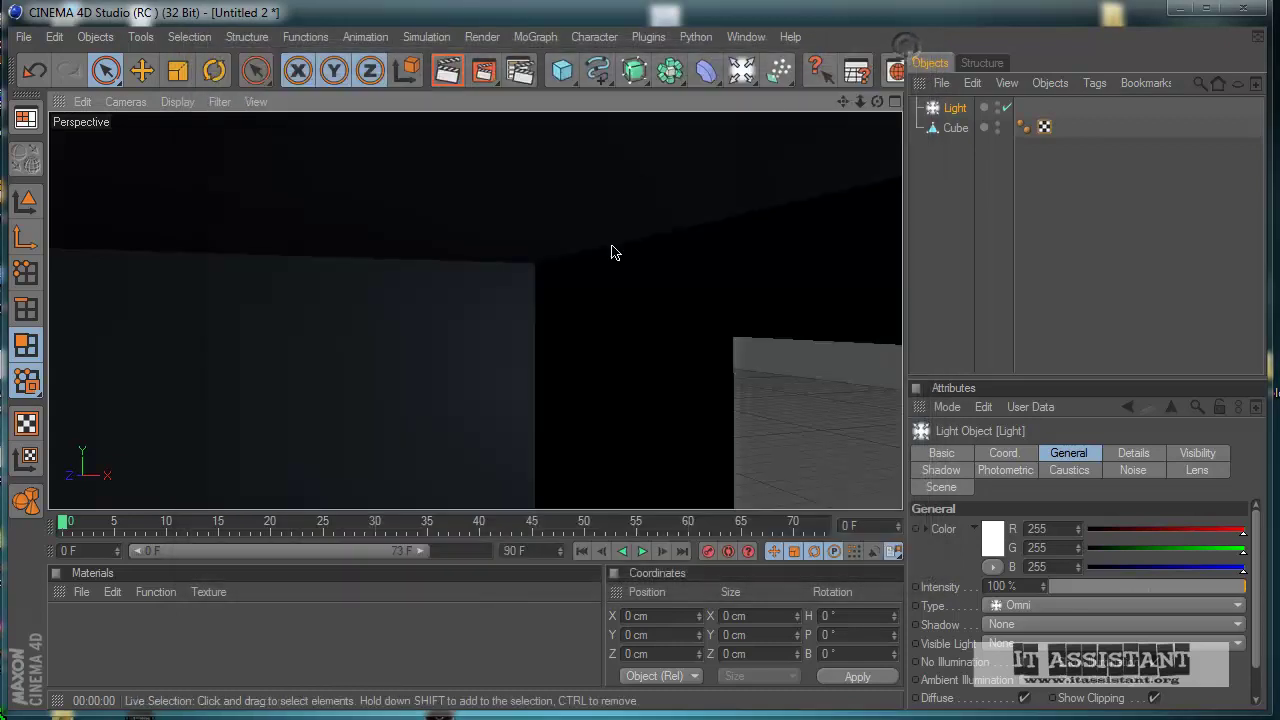
pyautogui.click(448, 76)
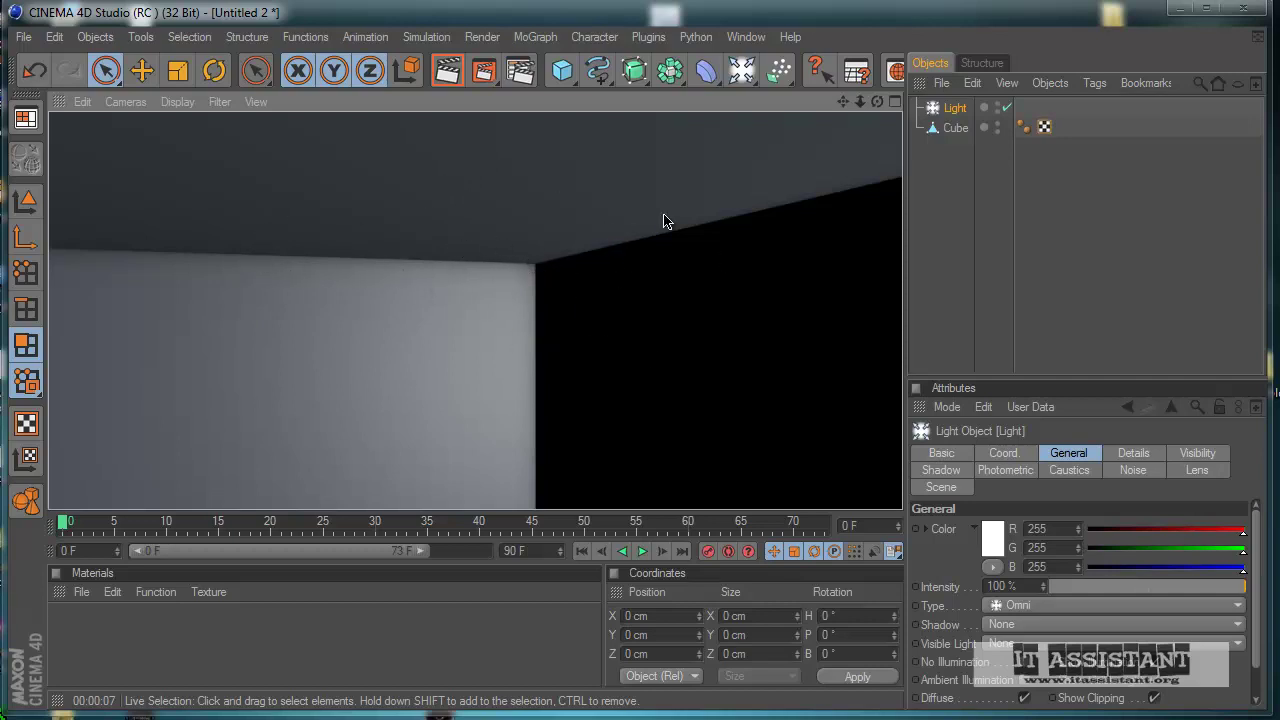
# - Add the Global Illumination effect to the test room's render settings and render the same interior view again
pyautogui.click(482, 37)
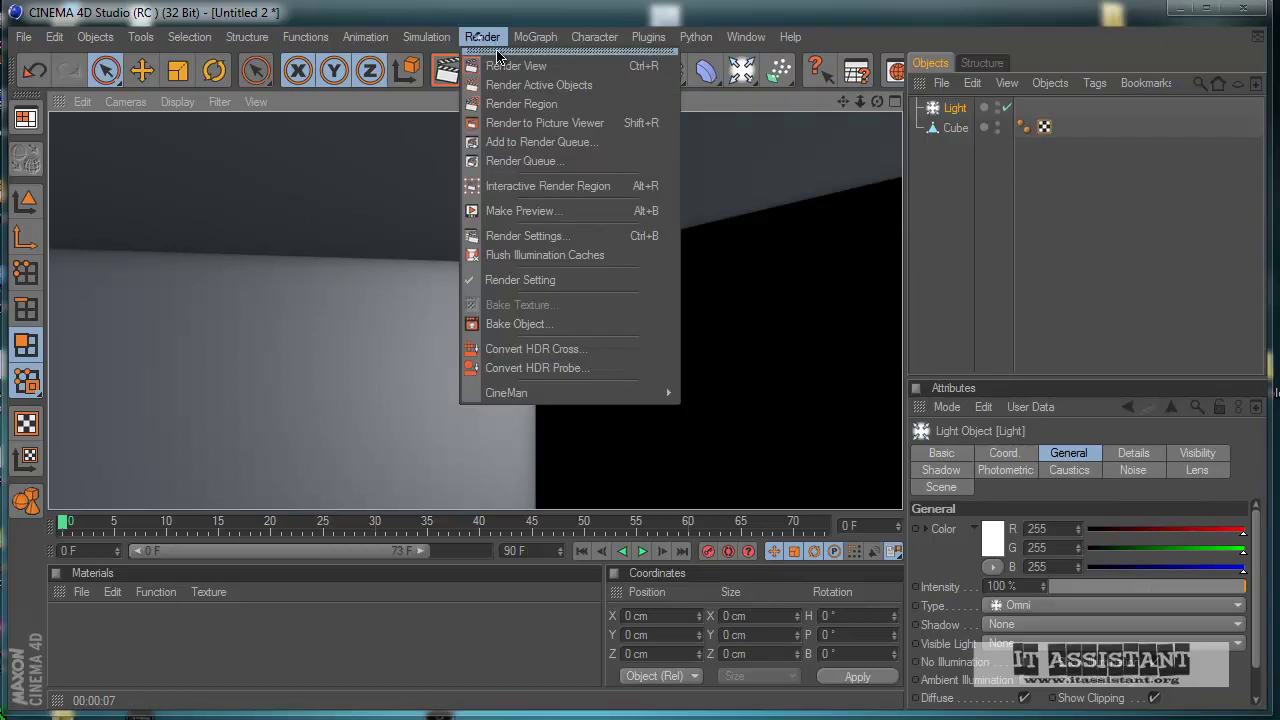
pyautogui.click(520, 236)
pyautogui.click(230, 397)
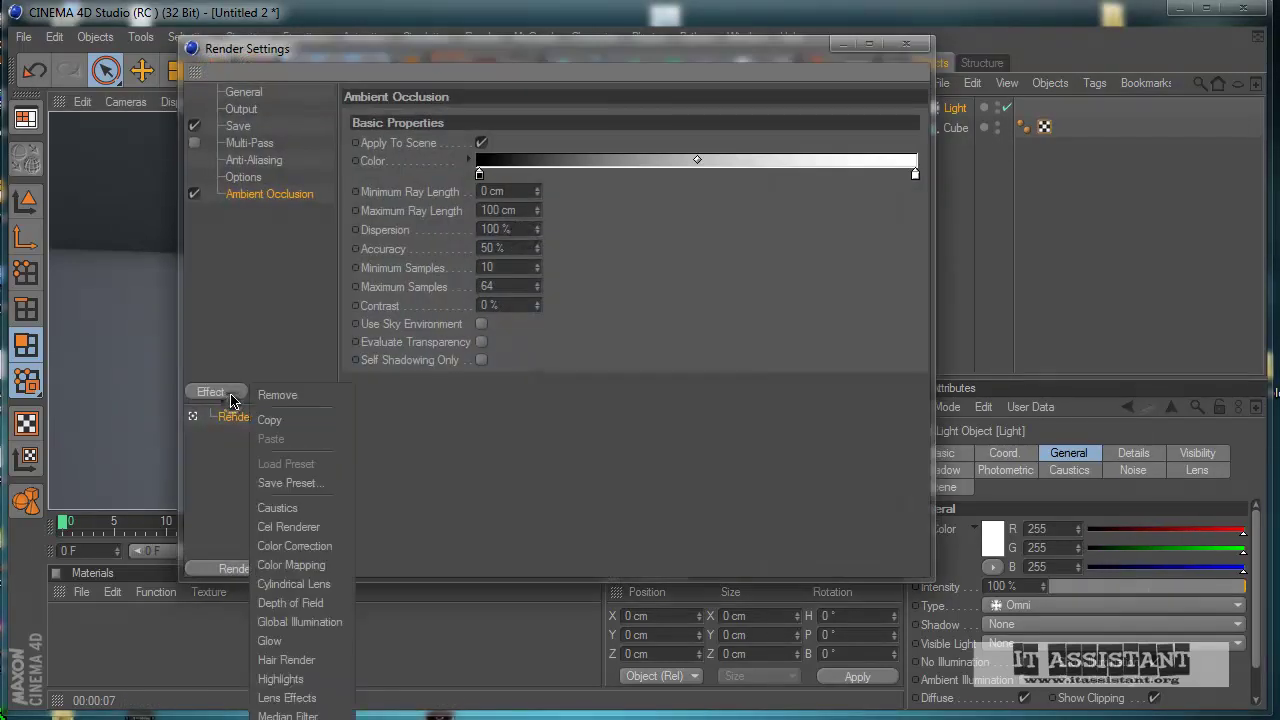
pyautogui.click(300, 622)
pyautogui.click(906, 44)
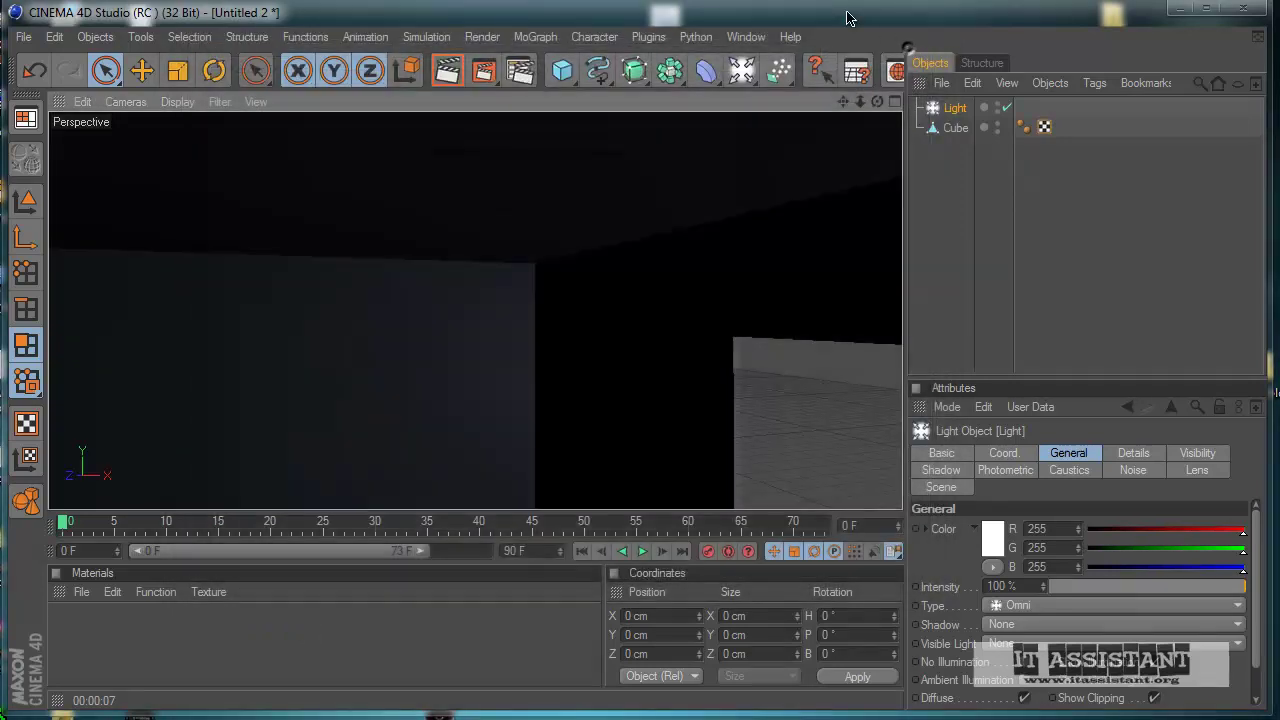
pyautogui.click(448, 70)
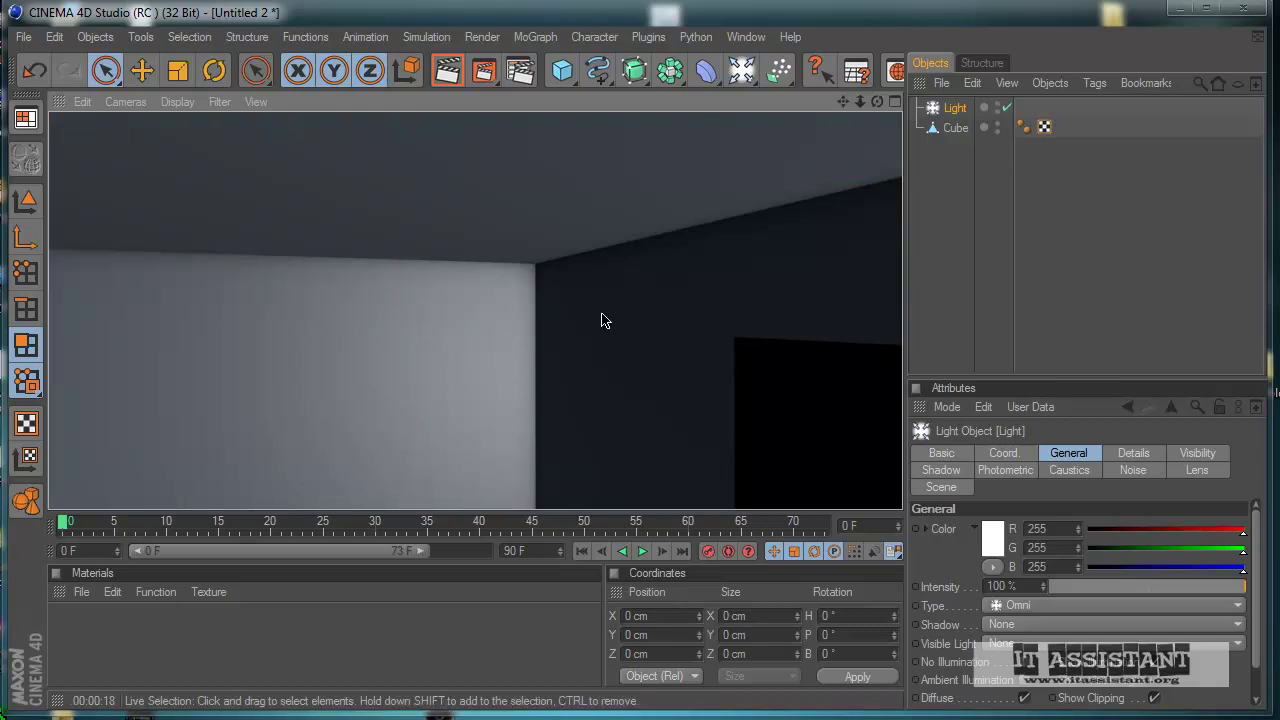
# - Switch from the test room to the open iphone.c4d project
pyautogui.scroll(-3, 514, 314)
pyautogui.scroll(2, 514, 316)
pyautogui.scroll(-1, 514, 318)
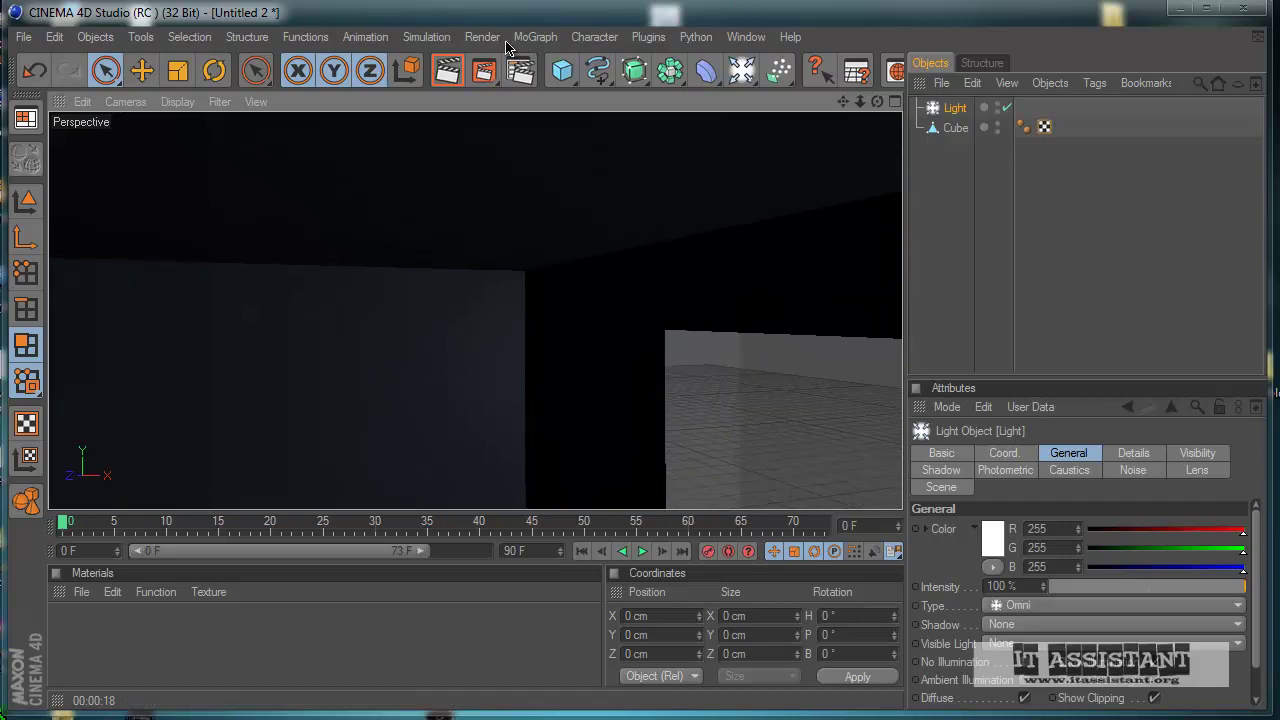
pyautogui.click(745, 37)
pyautogui.click(800, 565)
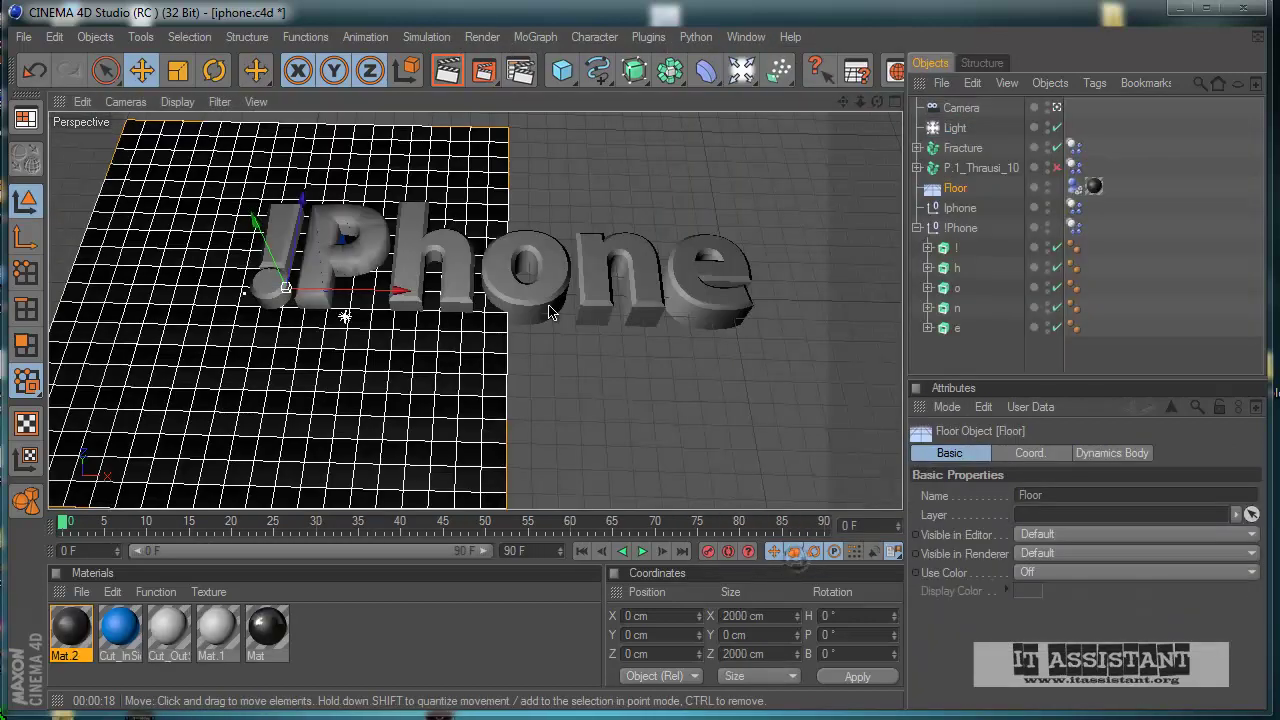
pyautogui.click(482, 37)
pyautogui.click(972, 351)
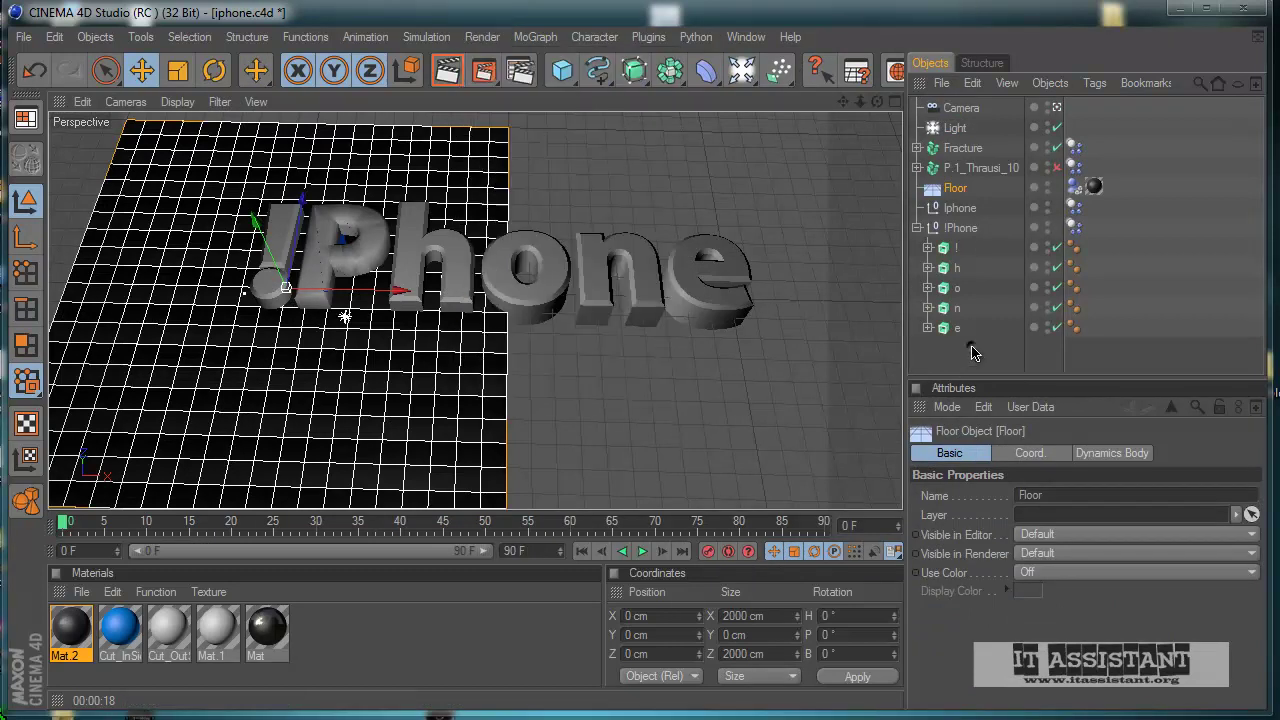
pyautogui.click(486, 74)
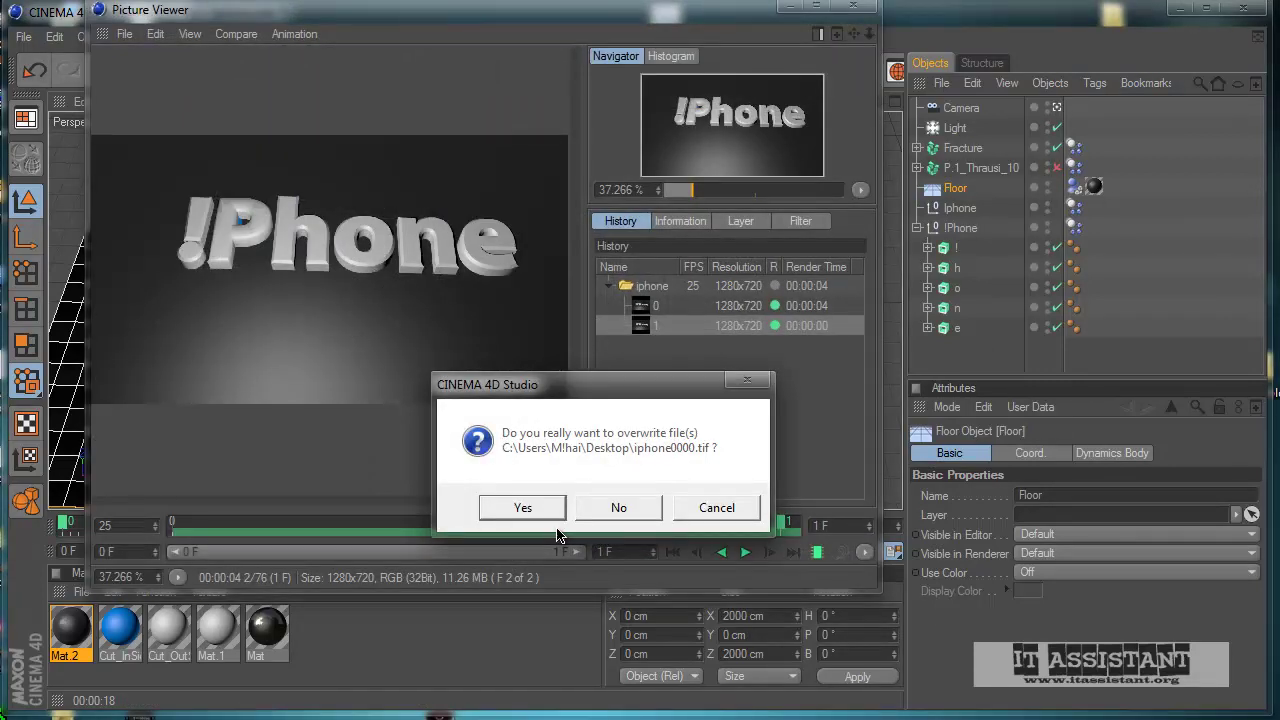
pyautogui.click(717, 509)
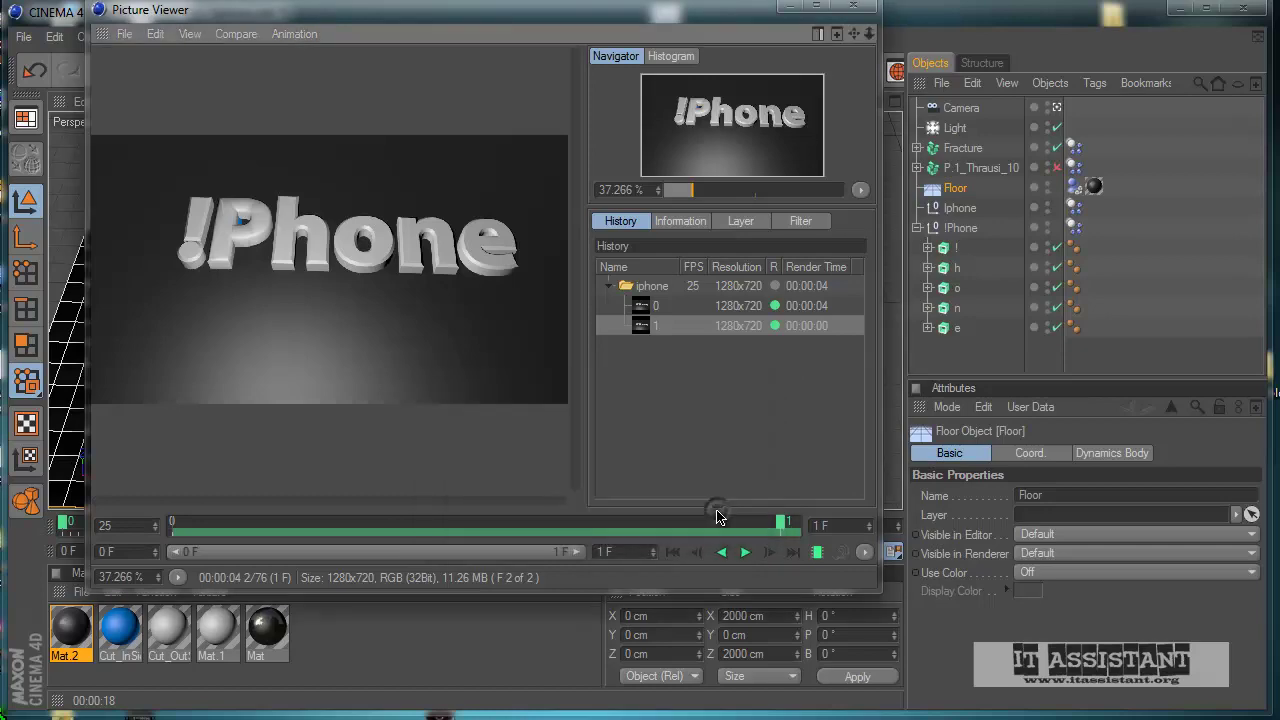
pyautogui.click(853, 5)
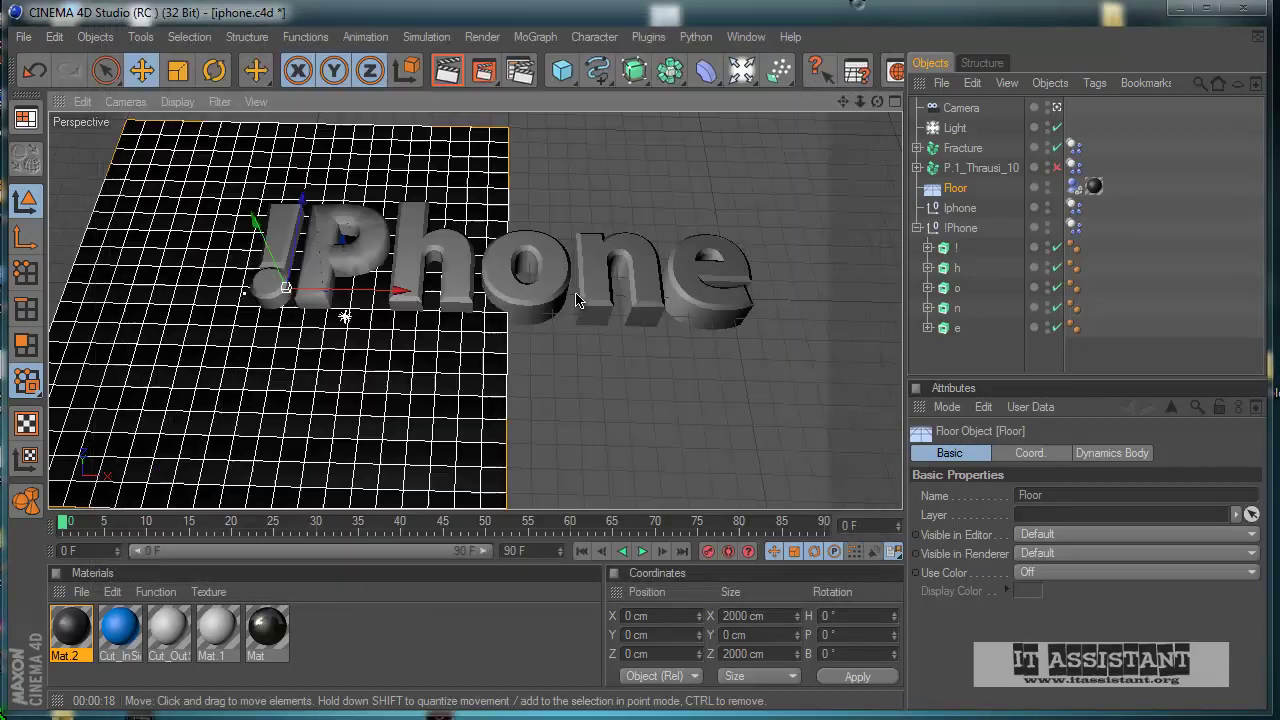
# - Set the render save format to AVI Movie and render the iPhone animation to the Picture Viewer, overwriting iphone.avi
pyautogui.click(482, 37)
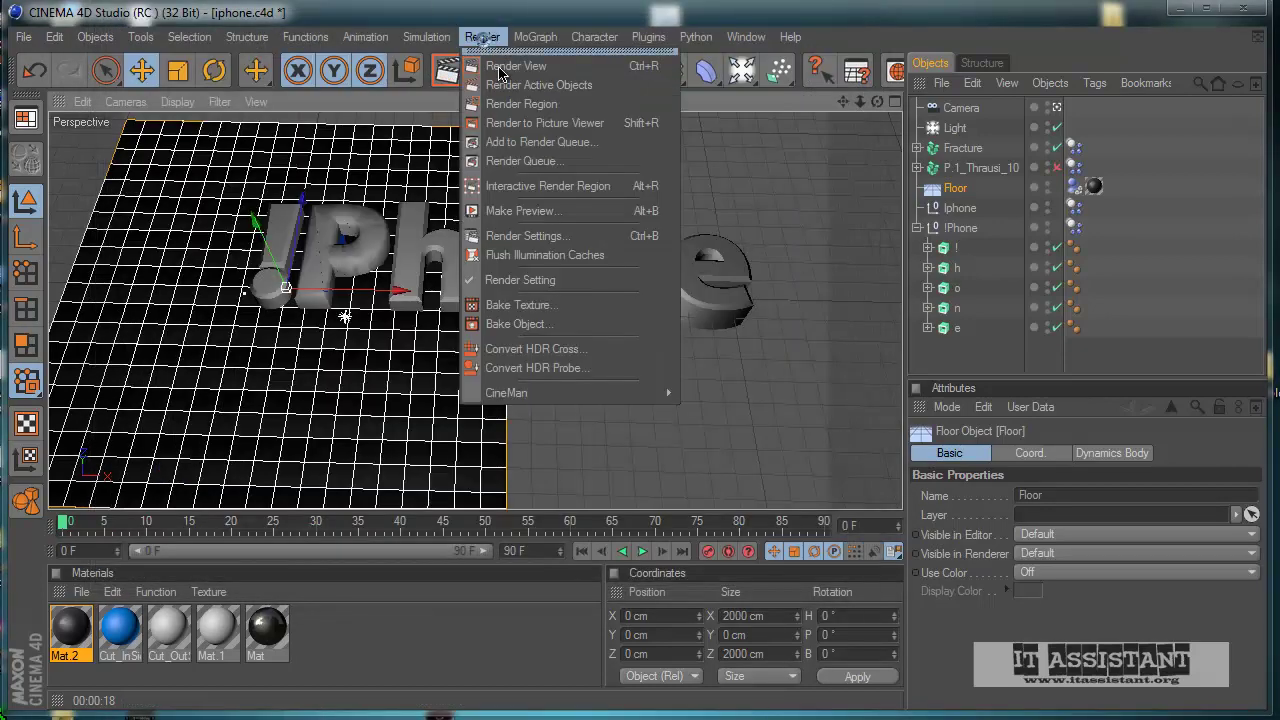
pyautogui.click(530, 240)
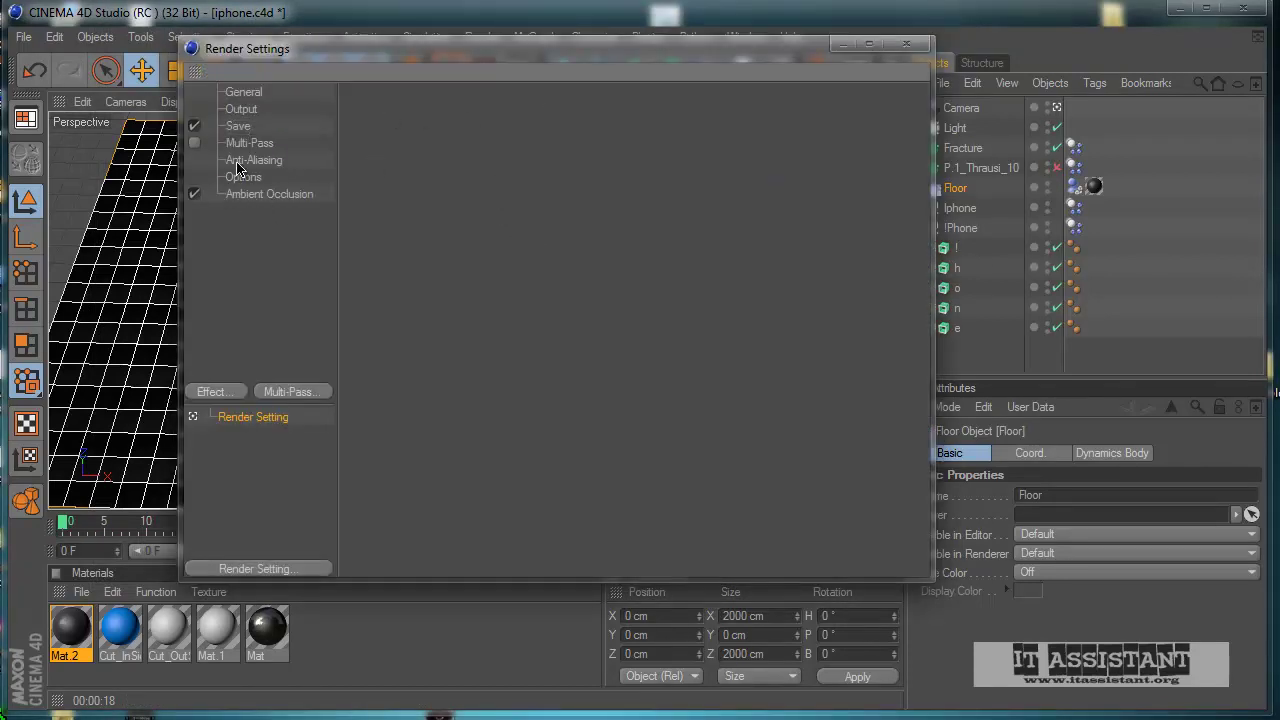
pyautogui.click(240, 127)
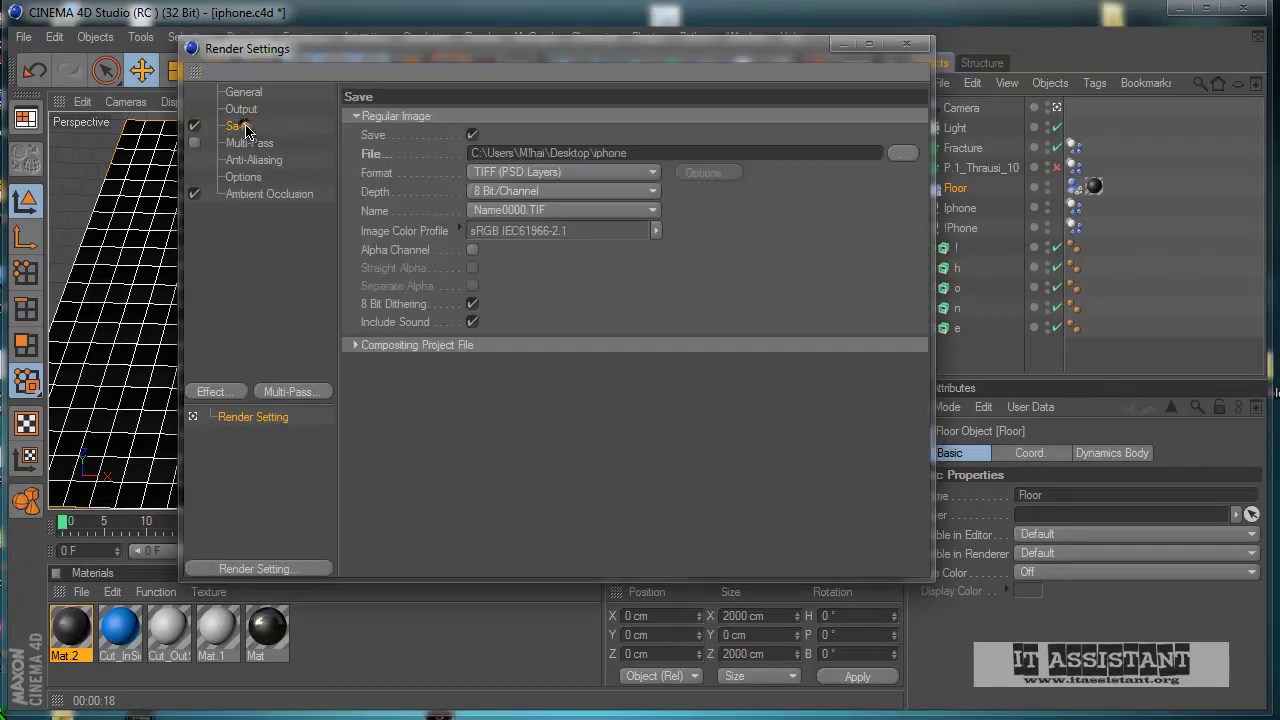
pyautogui.click(633, 176)
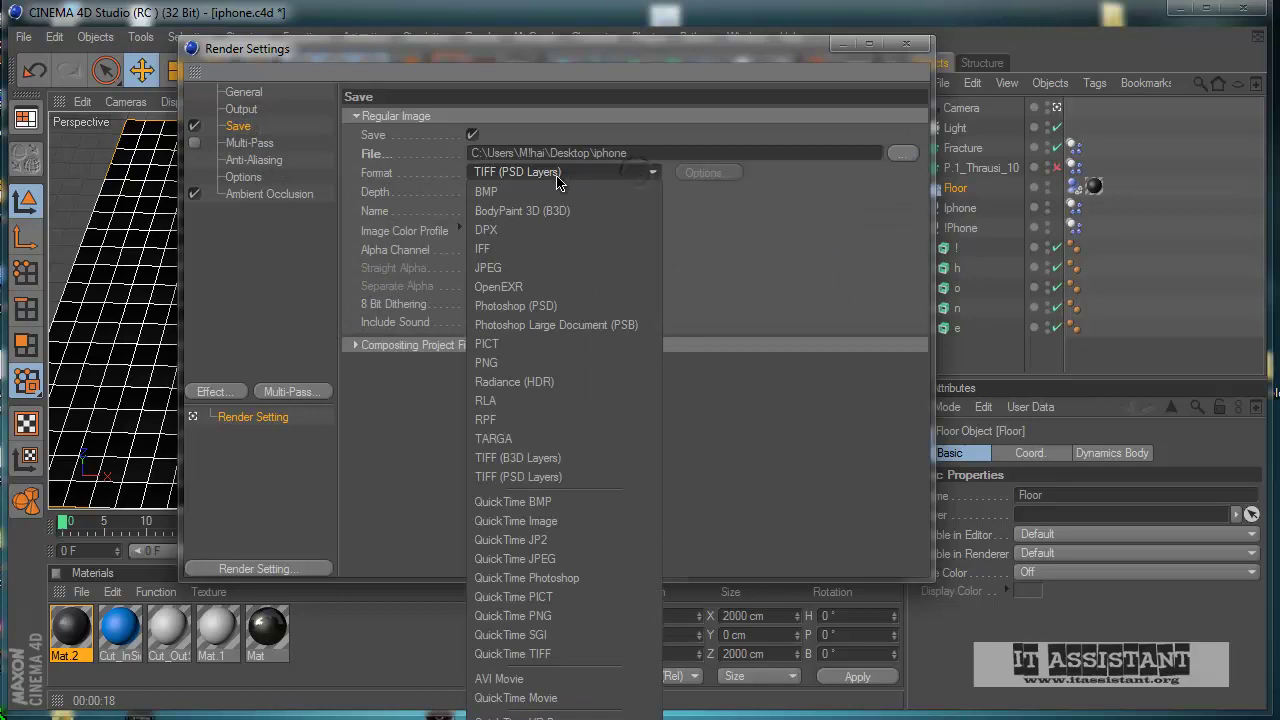
pyautogui.click(510, 680)
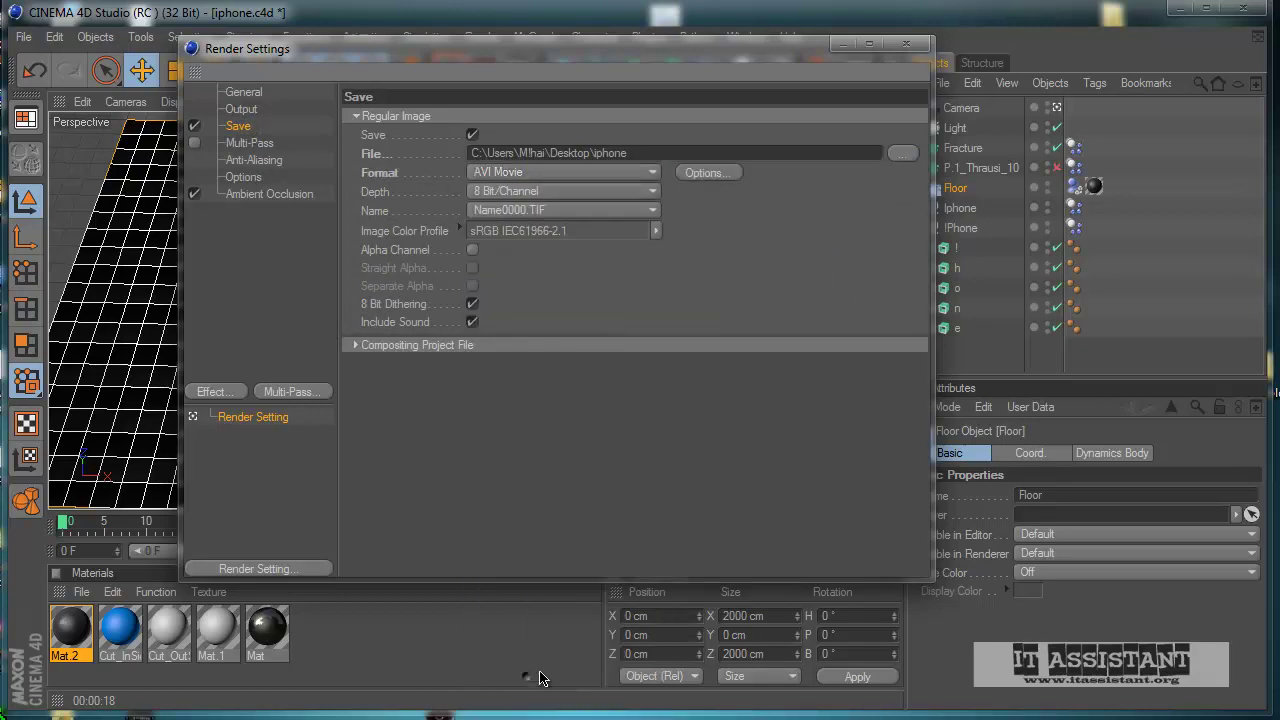
pyautogui.click(906, 44)
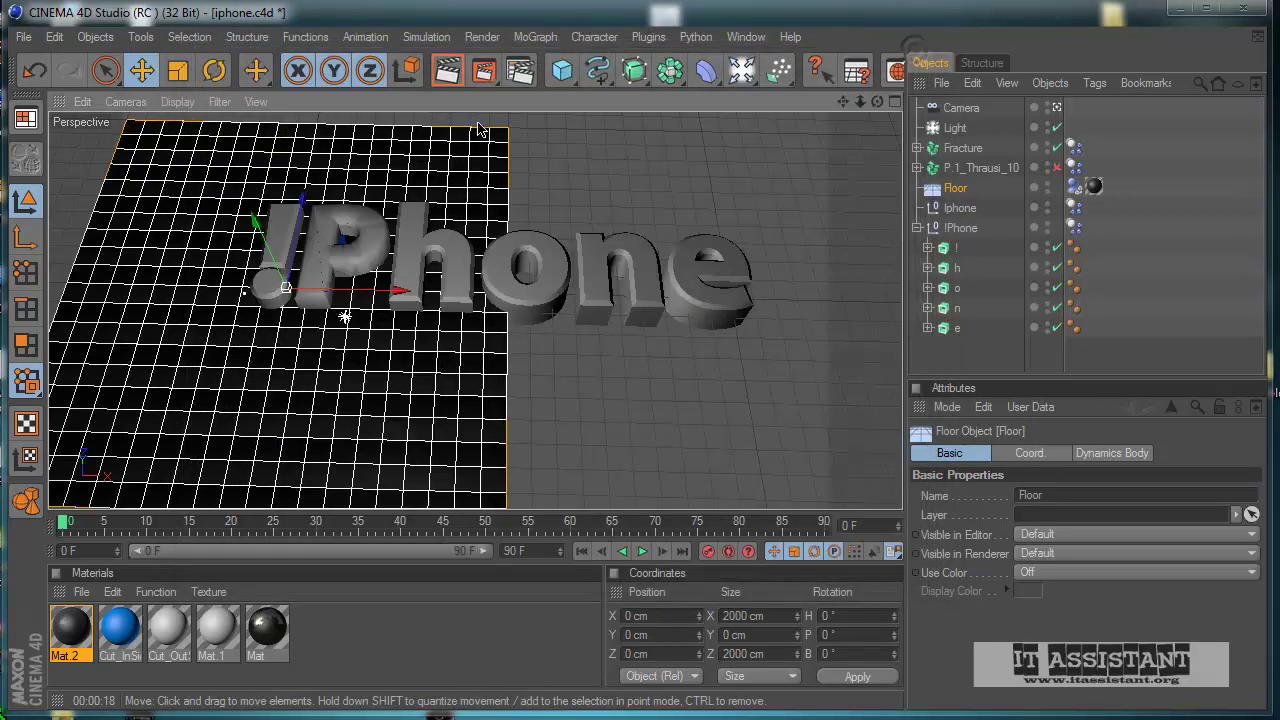
pyautogui.click(486, 74)
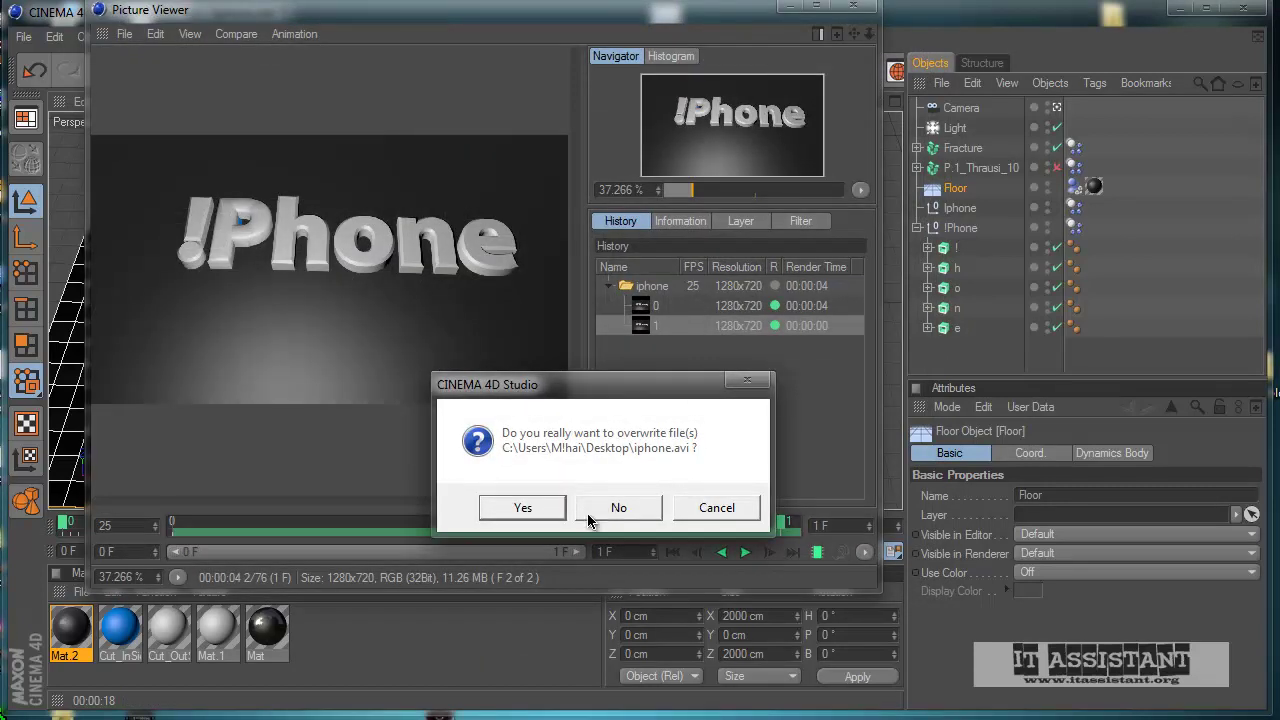
pyautogui.click(522, 508)
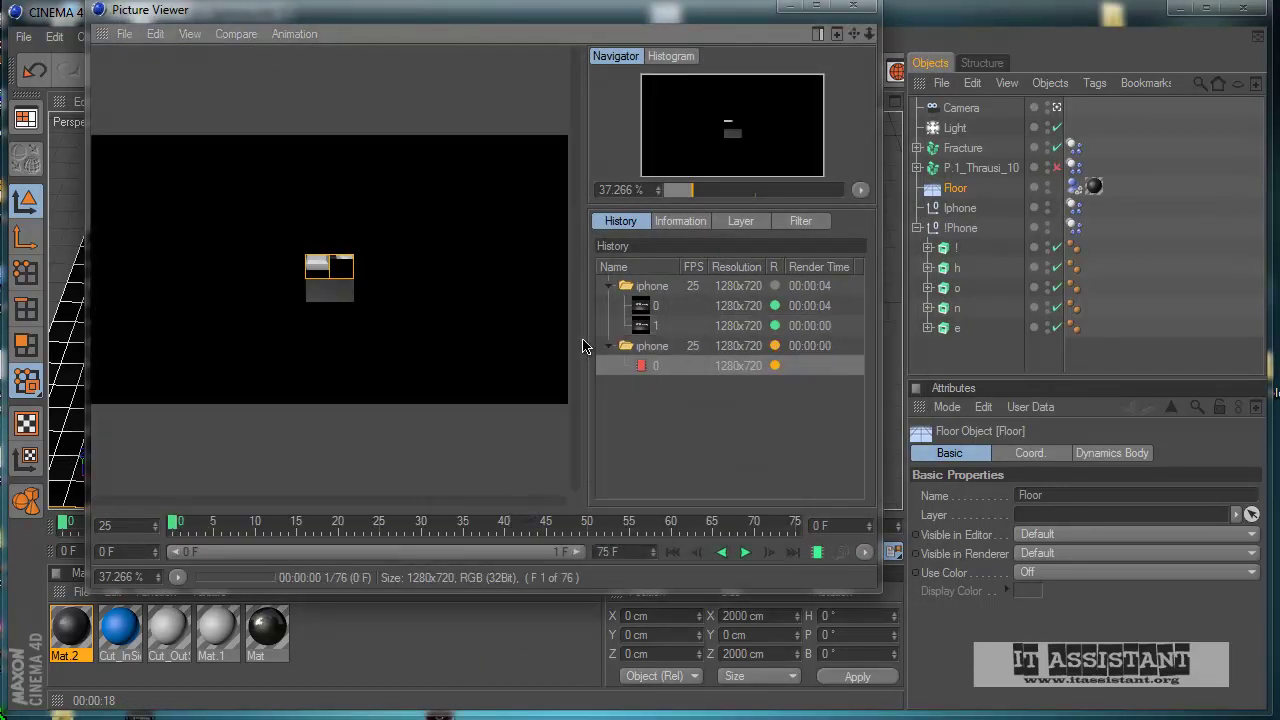